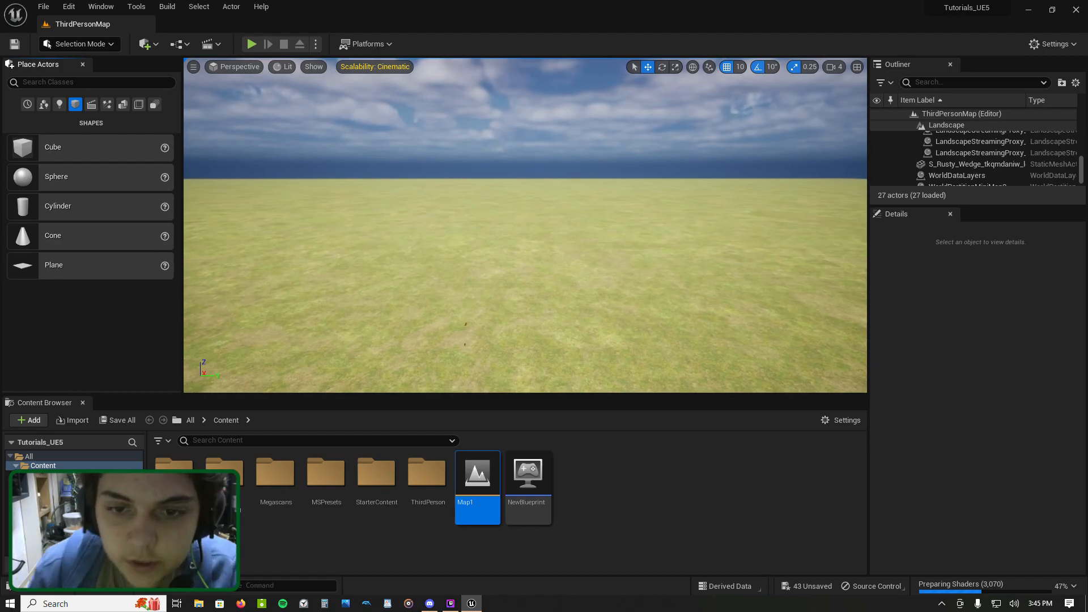
Step: Delete the rusty wedge mesh lying on the grass landscape
key(w)
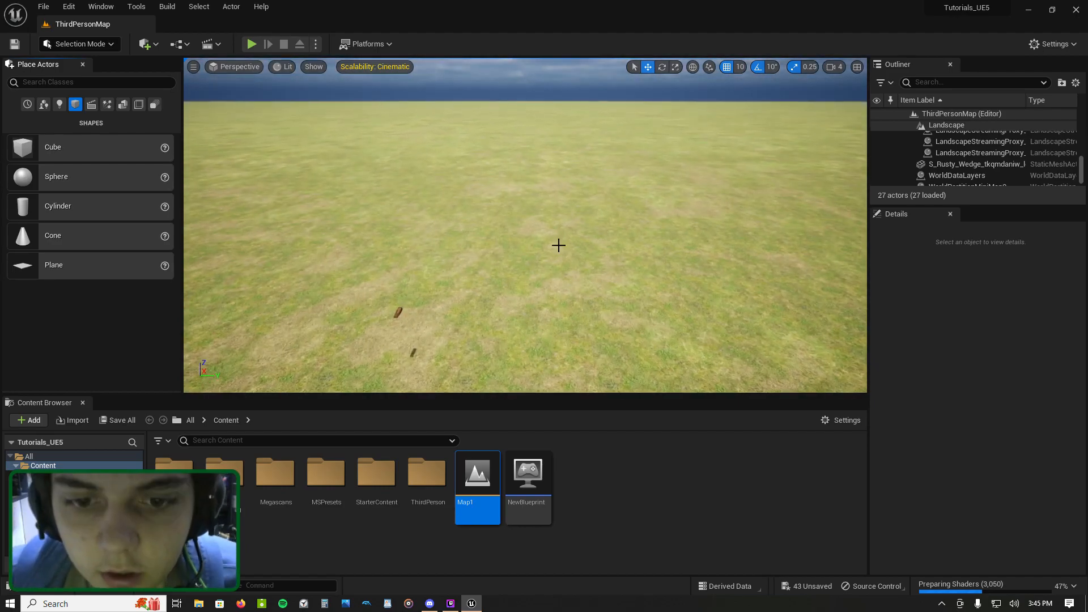
click(398, 312)
key(Delete)
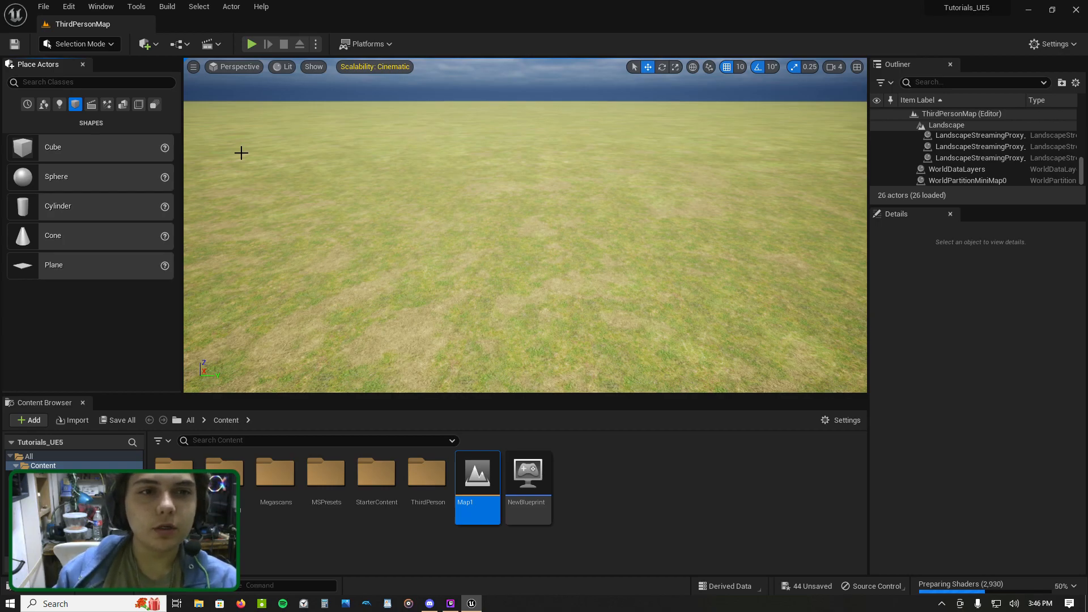
Step: Place a cube on the landscape and scale it to 24.25 in X and Y as a flat floor slab
right_drag(387, 219, 445, 232)
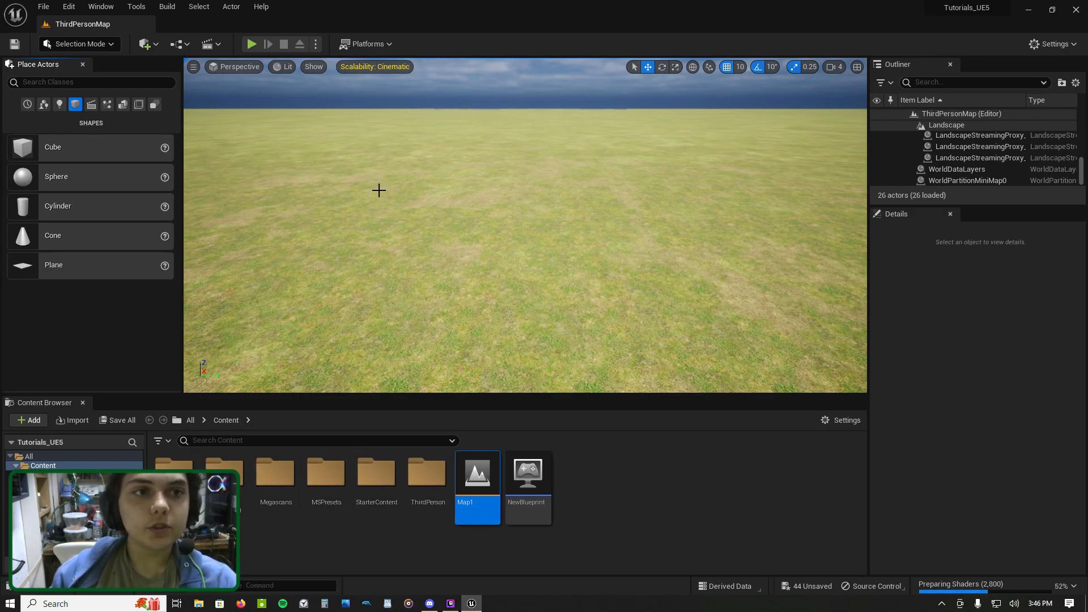
drag(41, 154, 452, 353)
right_drag(453, 353, 680, 317)
right_drag(574, 177, 619, 193)
key(r)
mouse_move(587, 222)
mouse_down()
mouse_move(635, 250)
mouse_move(598, 229)
mouse_up()
right_drag(599, 229, 780, 301)
Step: Apply the MI_Weathered_Wooden_Planks_ulxqcedaw_2K material to the floor cube
click(1038, 511)
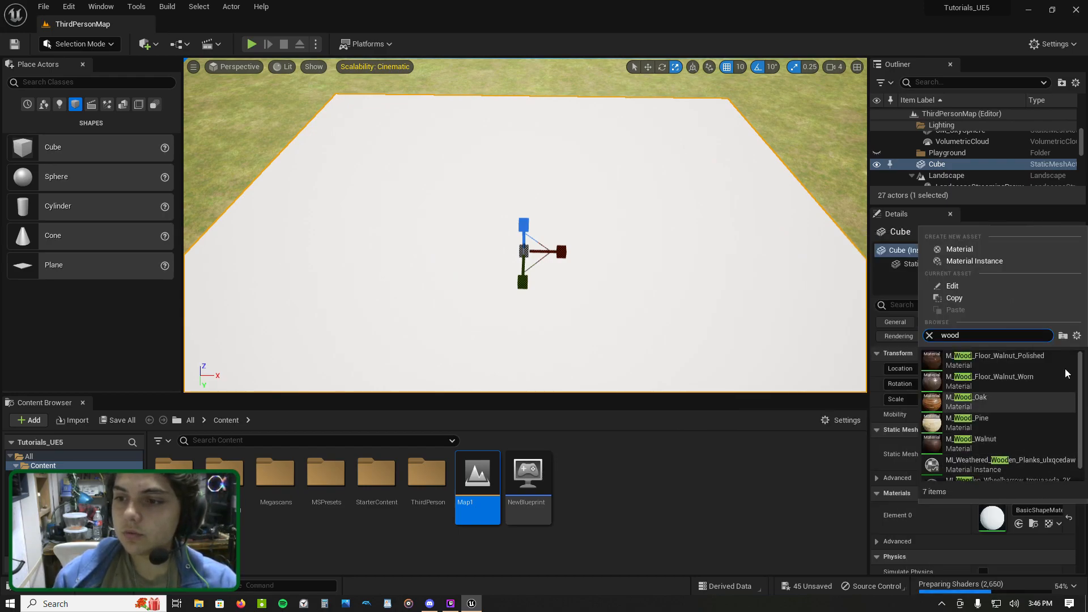
scroll(1056, 396, down, 1)
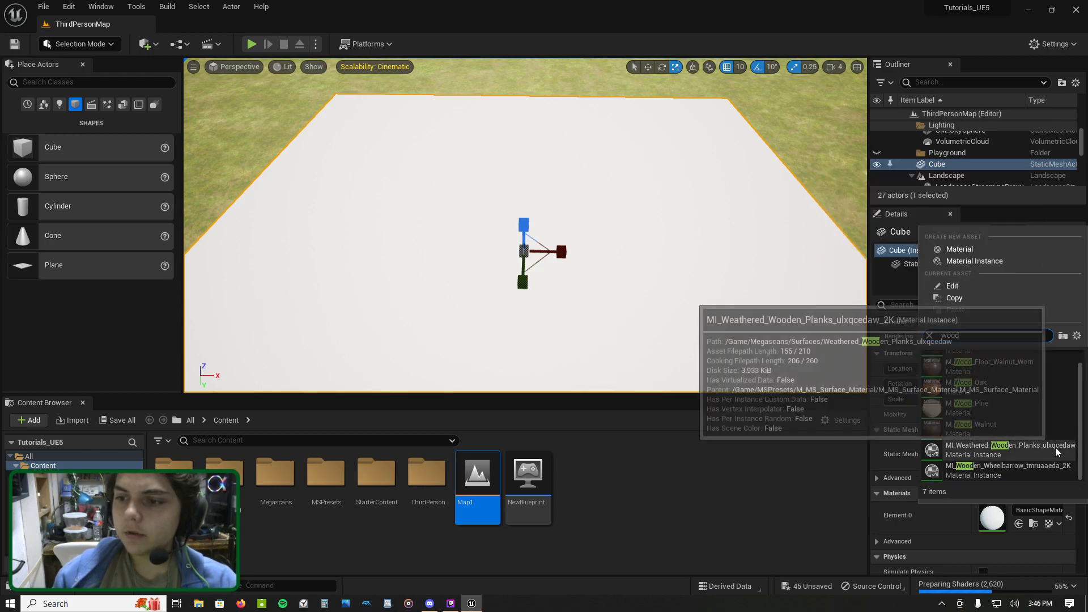
click(1015, 450)
key(w)
mouse_move(526, 225)
right_down()
mouse_move(525, 238)
mouse_move(517, 181)
mouse_move(526, 225)
right_up()
key(s)
Step: Search the materials for wood and apply MI_Wooden_Wheelbarrow_tmruaaeda_2K to the floor cube
click(1023, 509)
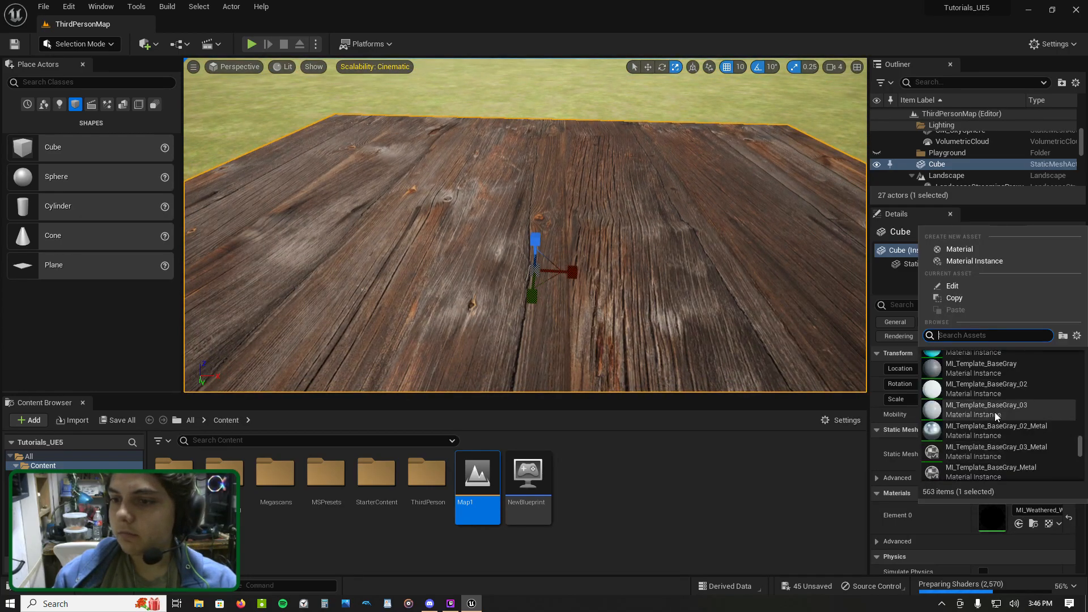
text(wood)
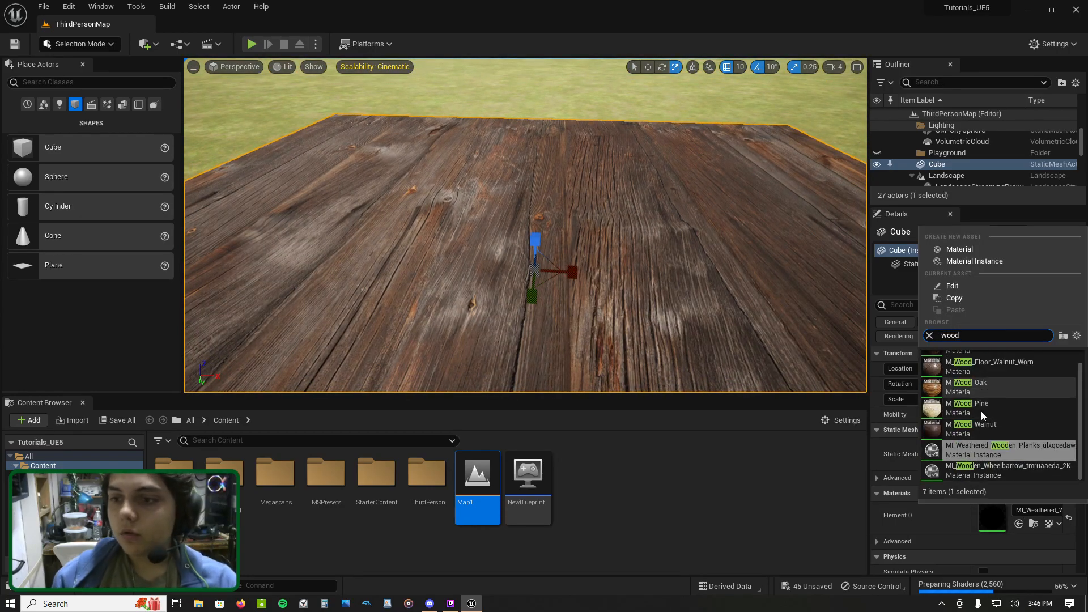
click(1009, 470)
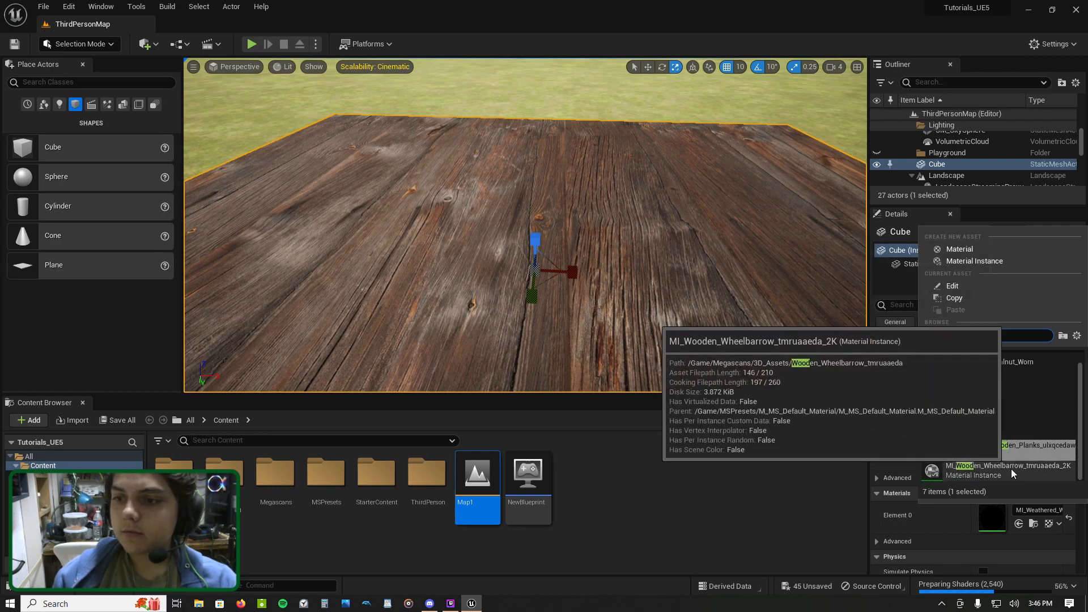
Step: Reapply the weathered wooden planks material from the Megascans Surfaces folder to the floor cube
click(1036, 509)
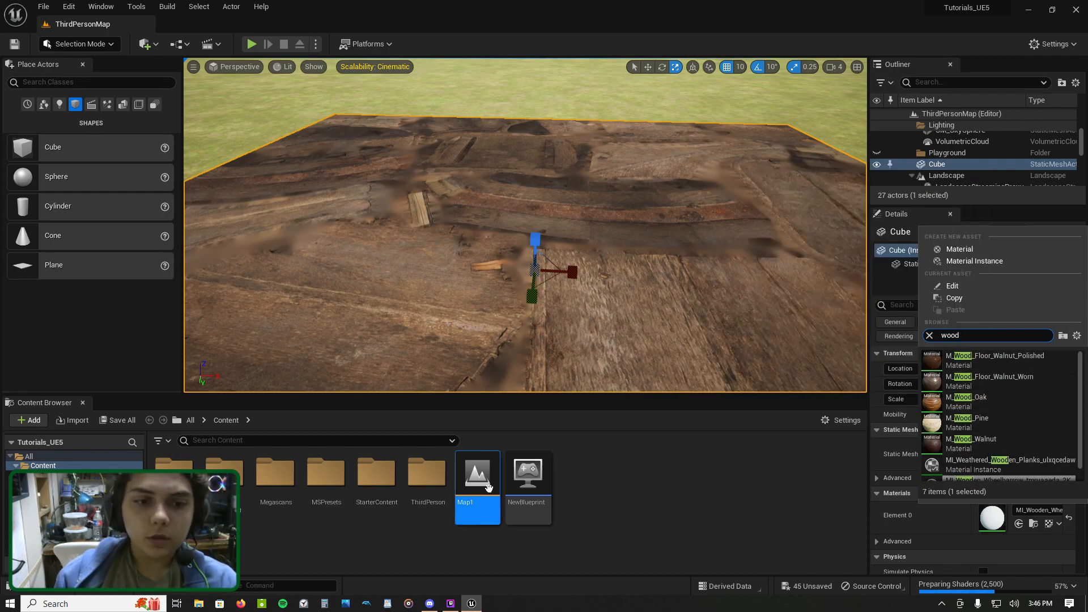
click(276, 479)
double_click(276, 479)
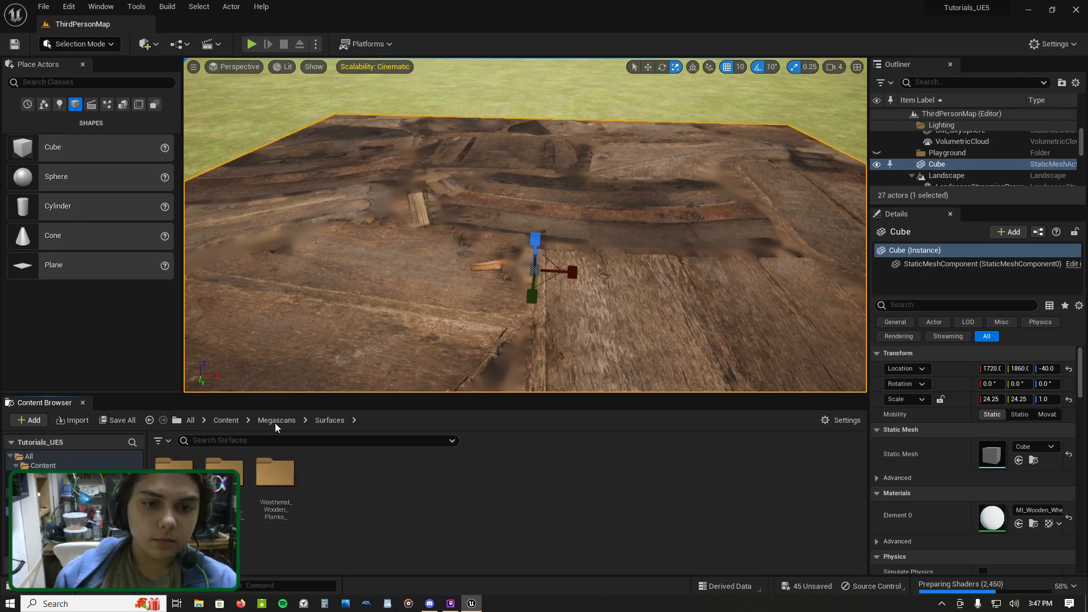
double_click(291, 472)
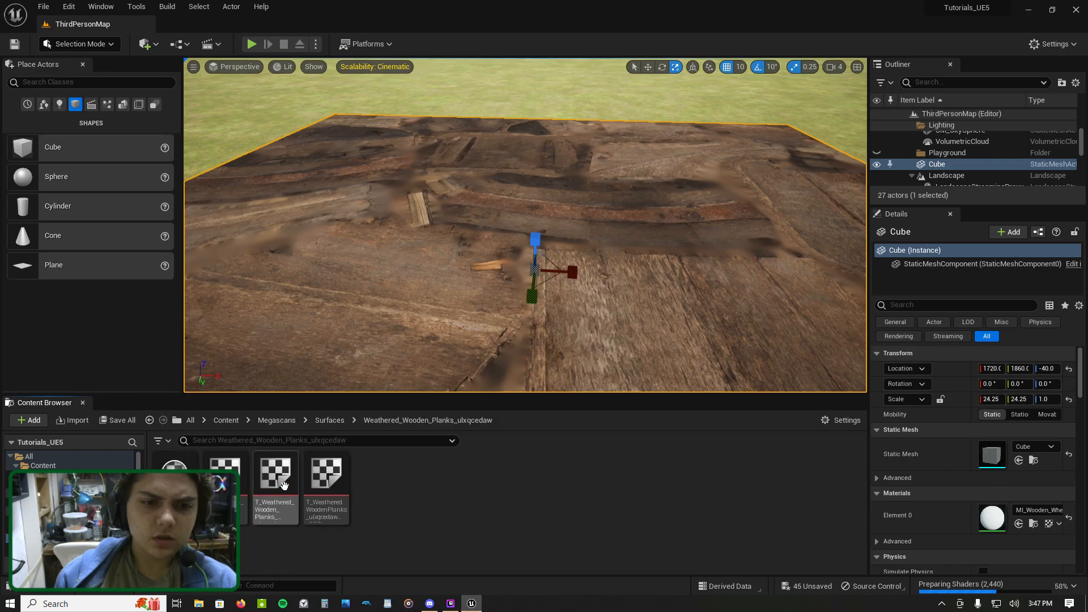
drag(174, 474, 327, 288)
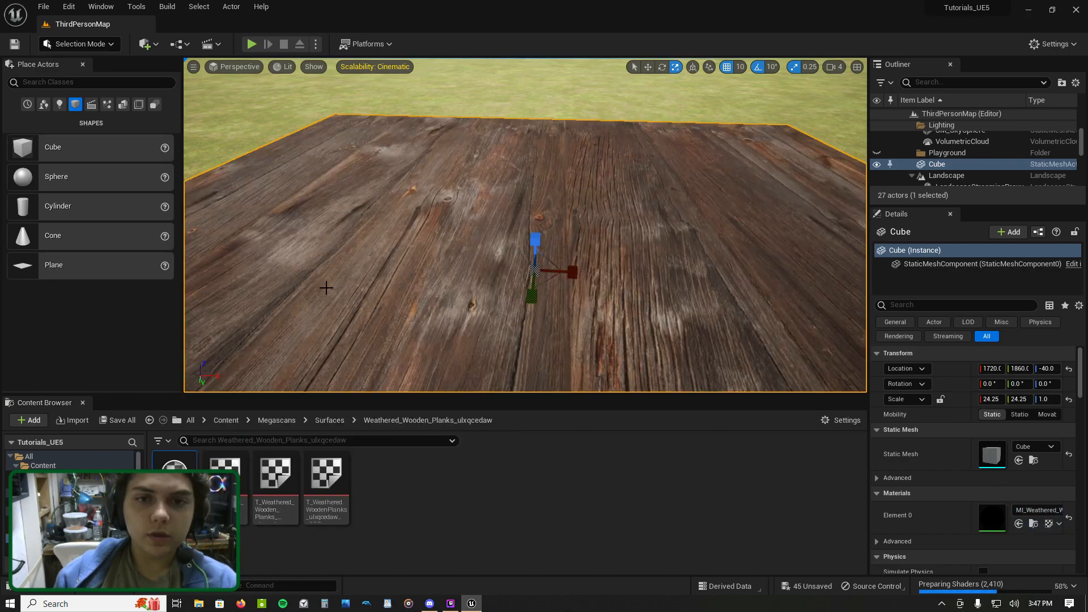
right_drag(328, 288, 418, 295)
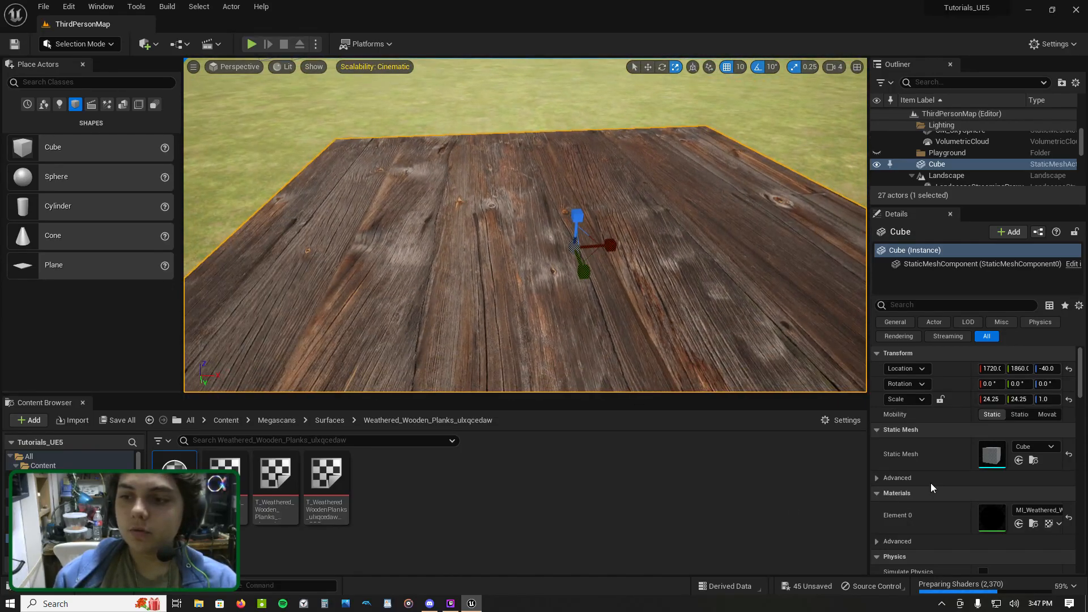
Step: Search the materials for wood and assign M_Wood_Pine to the floor cube
click(1038, 510)
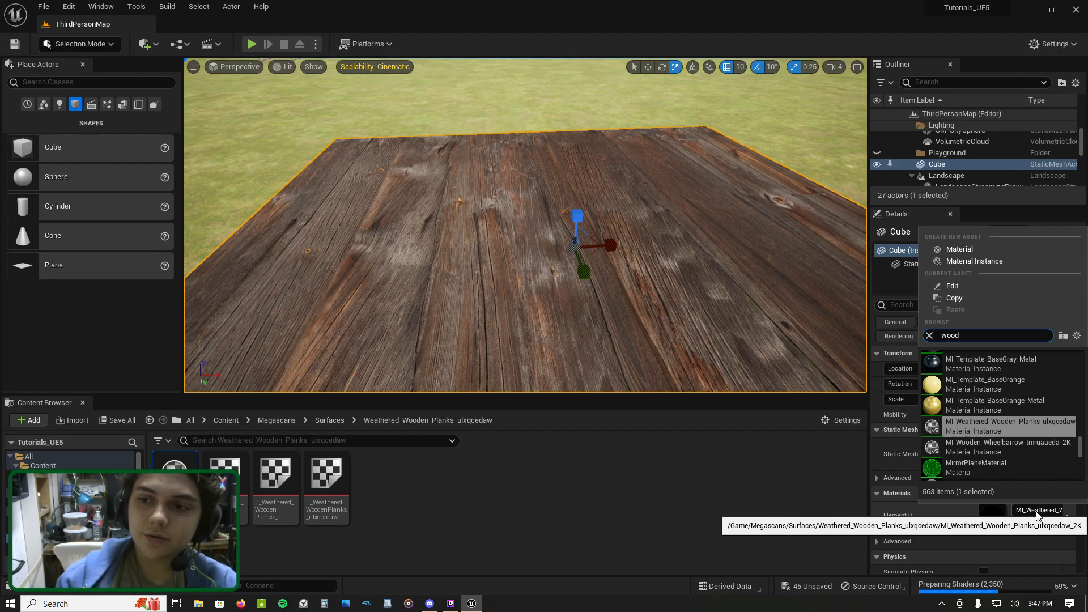
click(993, 369)
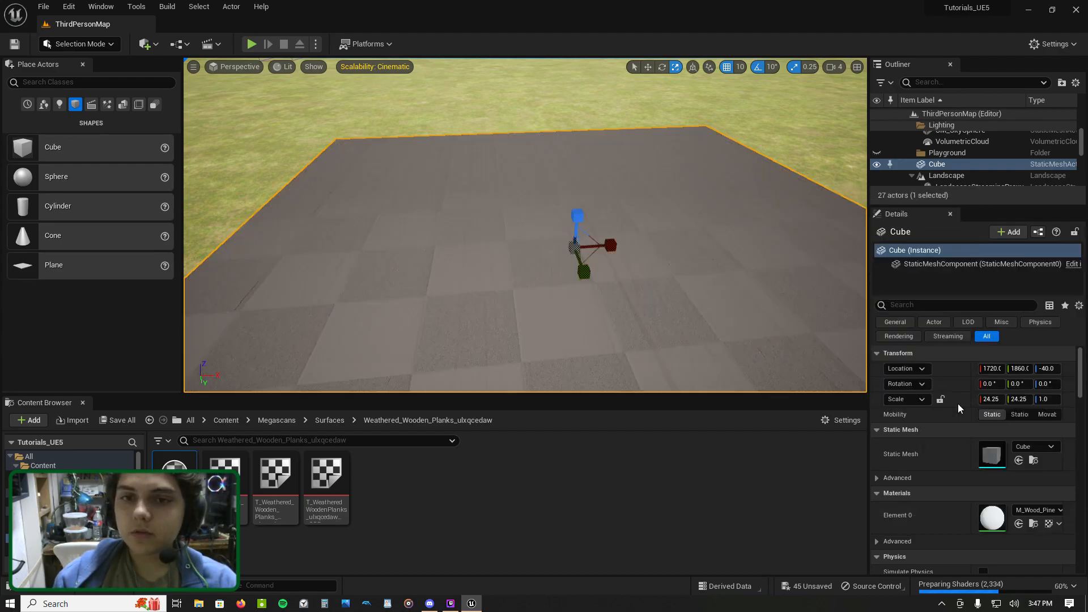
right_drag(661, 232, 676, 189)
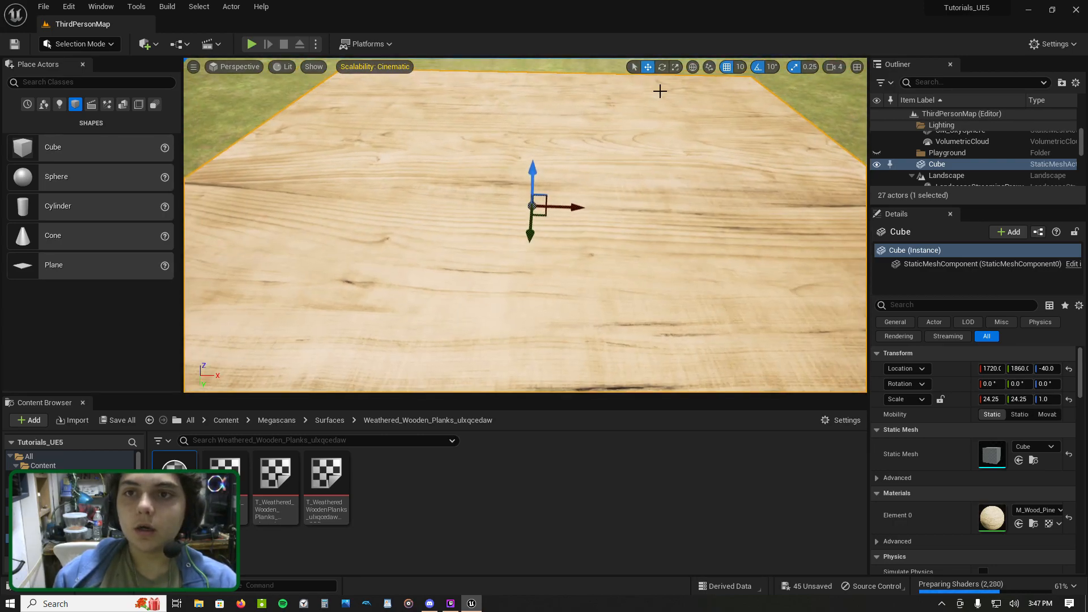
Step: Scale the pine floor down to 7.5 in both X and Y
drag(550, 218, 513, 227)
key(w)
right_drag(218, 153, 218, 96)
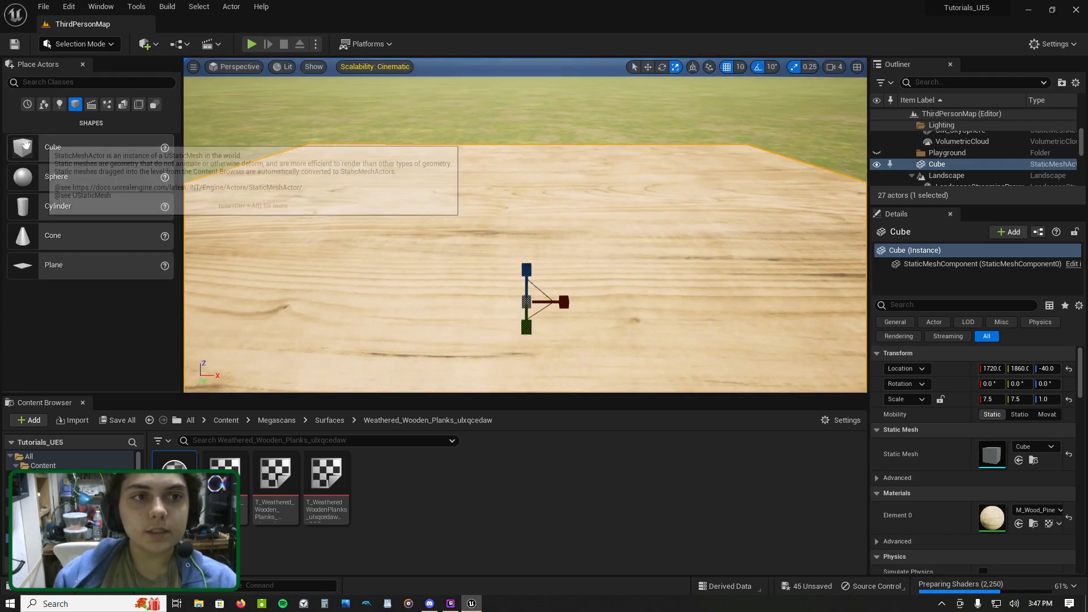
Step: Place a second cube on the floor and narrow its X scale to 0.5
drag(34, 148, 366, 208)
key(s)
right_drag(366, 209, 381, 266)
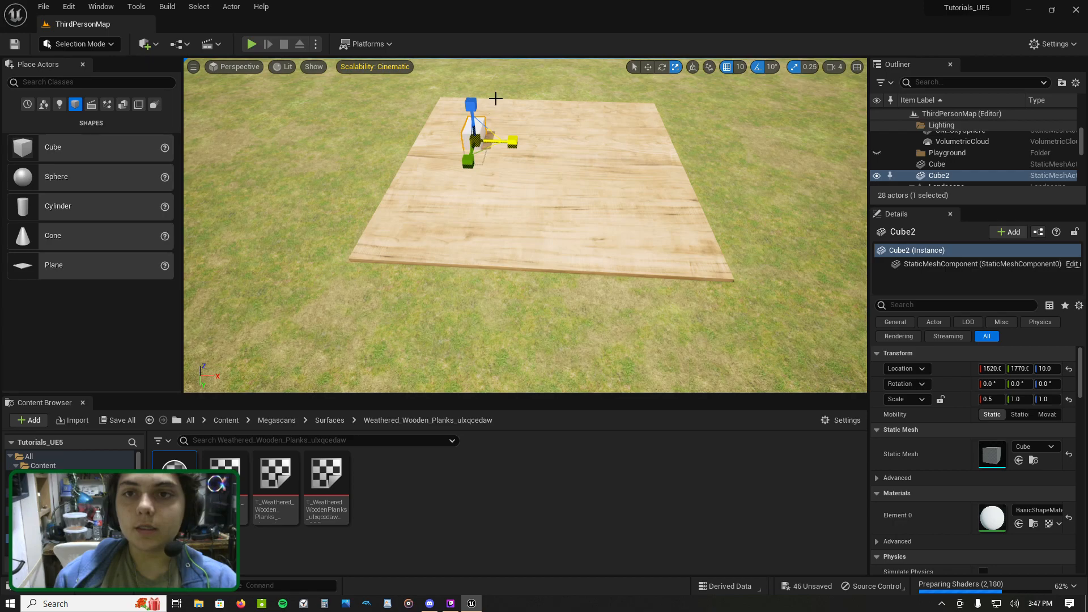
Step: Move the narrow cube to X 1380 at the floor's edge and scale it to 9.25 in Y and Z as a wall
click(649, 69)
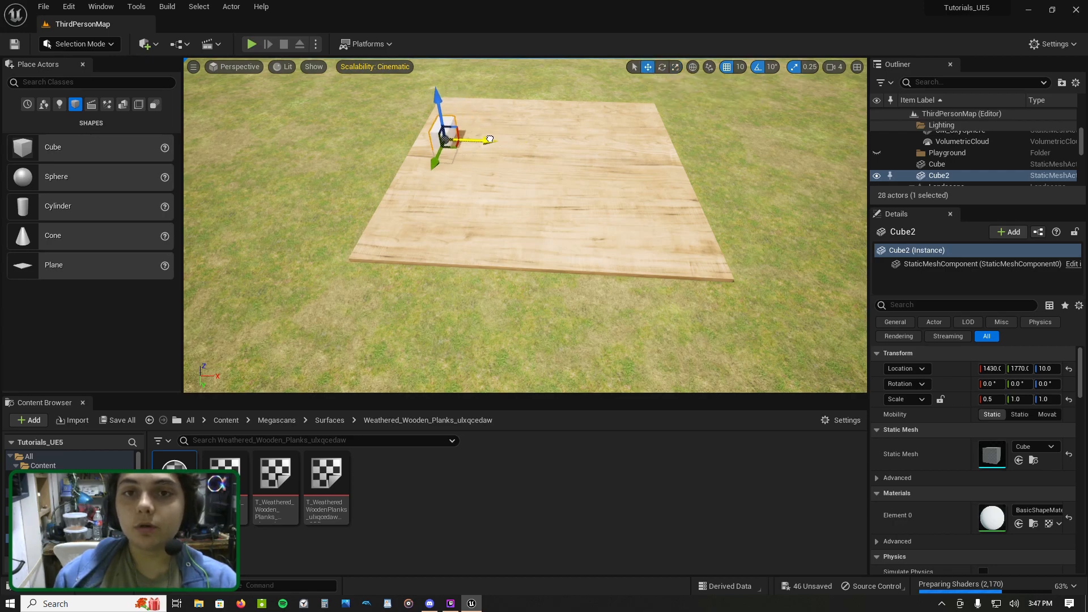
key(d)
right_drag(496, 139, 368, 141)
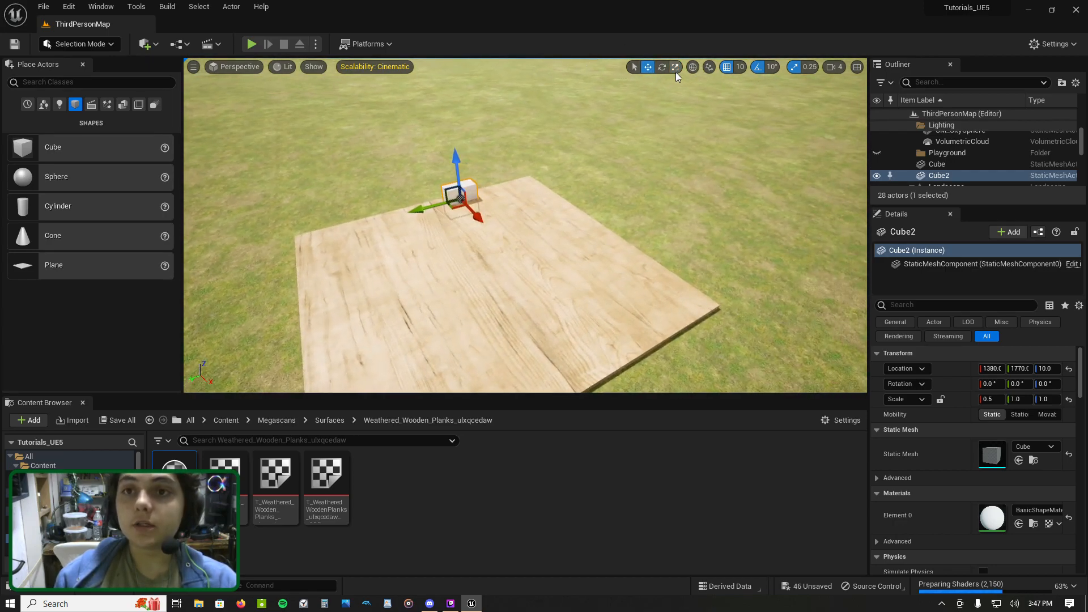
drag(445, 189, 395, 139)
right_drag(501, 194, 626, 195)
key(a)
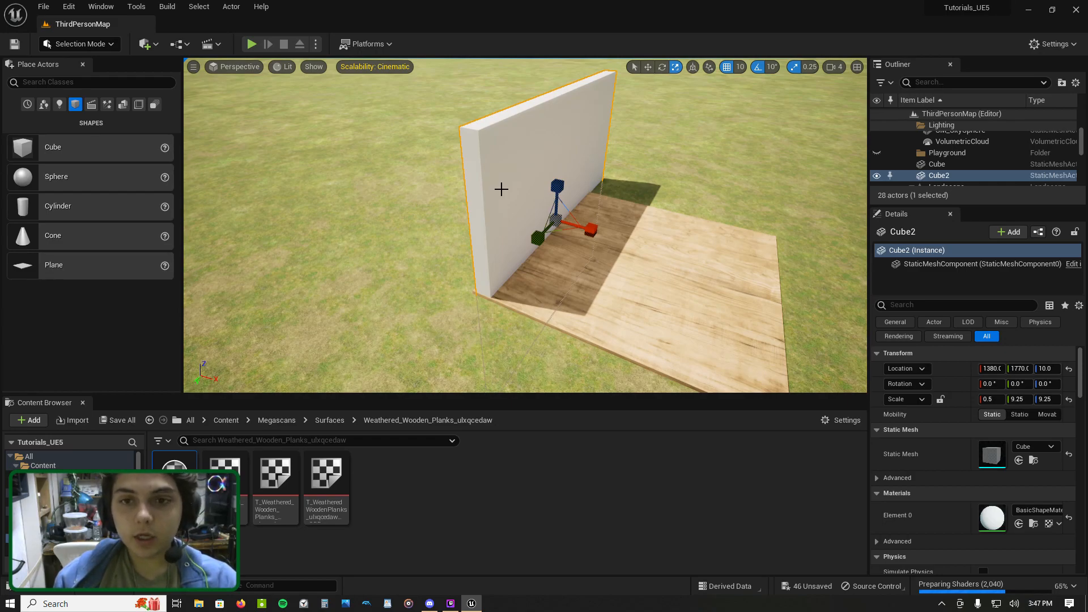
Step: Duplicate the wall and move the copy to X 2070 at the opposite edge of the floor
key(ctrl+d)
click(646, 68)
drag(573, 231, 652, 273)
drag(413, 183, 567, 193)
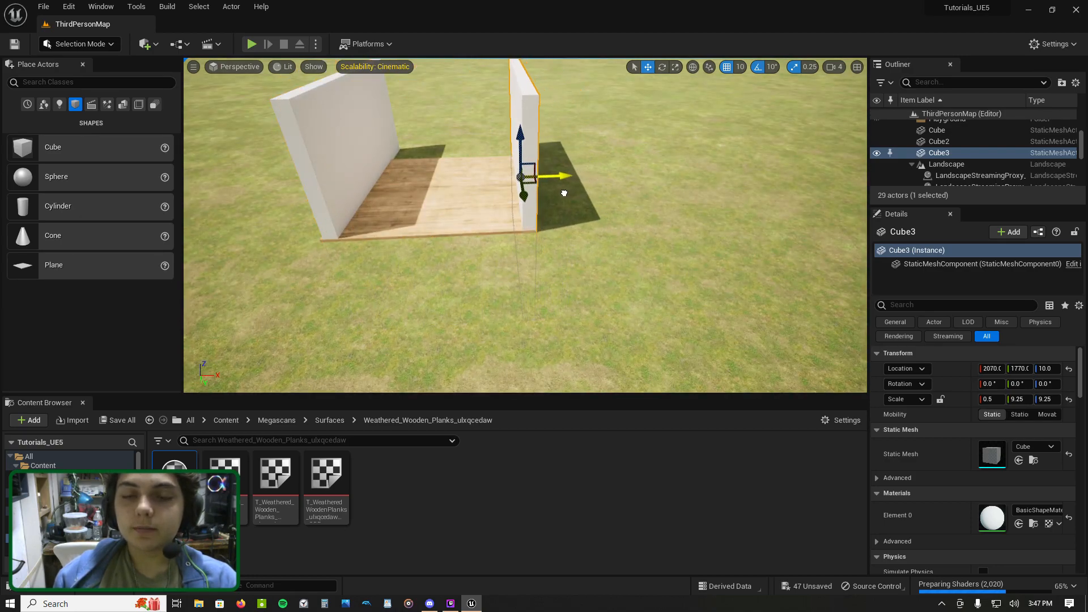
key(w)
right_drag(412, 318, 412, 254)
Step: Duplicate the first wall, rotate the copy 90° about Z and shift it between the two side walls as the back wall
click(413, 228)
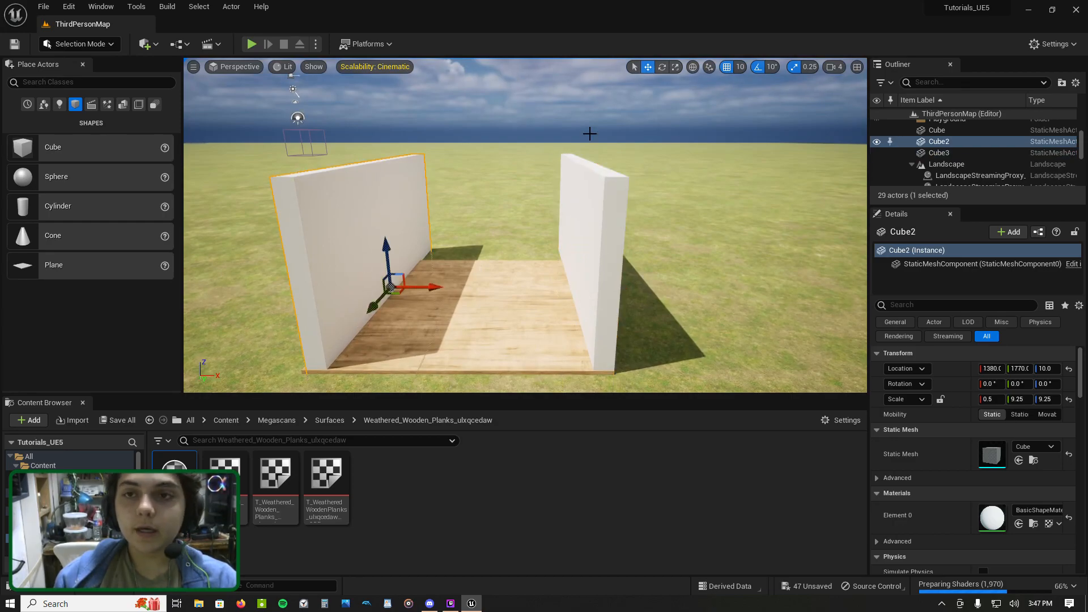
key(ctrl+d)
click(661, 68)
drag(431, 304, 358, 321)
key(w)
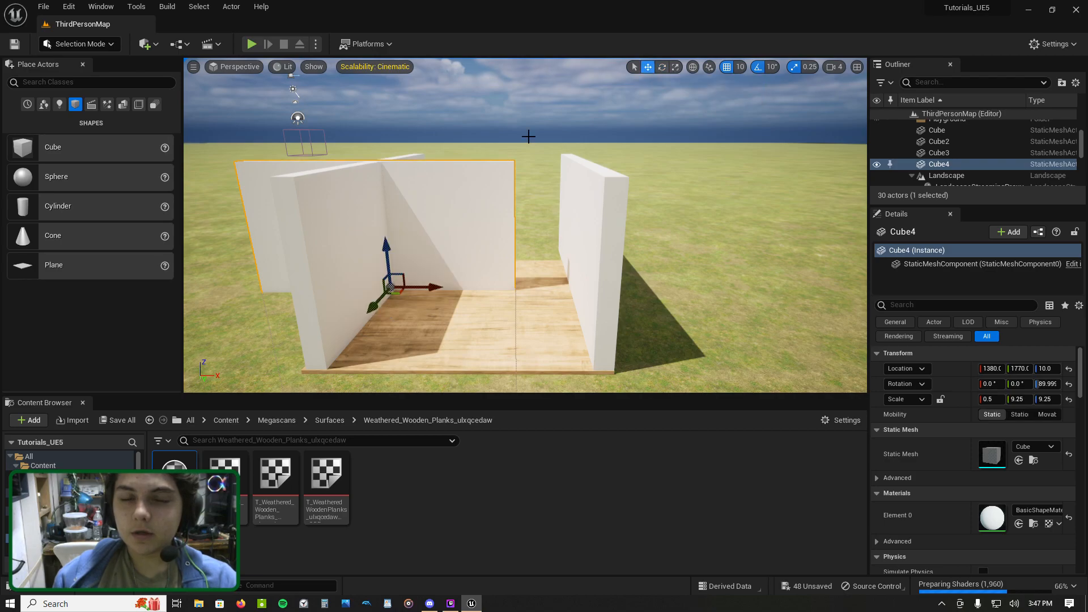
drag(397, 291, 499, 285)
Step: Duplicate the back wall, rotate the copy flat and position it over the room at Z 440 as the ceiling
key(ctrl+d)
drag(480, 241, 474, 142)
key(e)
right_drag(679, 129, 636, 146)
key(d)
drag(592, 128, 551, 224)
click(647, 68)
drag(600, 155, 559, 172)
Step: Add a point light inside the room and position it above the floor at 1760, 2080, 60
right_drag(559, 173, 627, 177)
key(w)
key(w)
key(s)
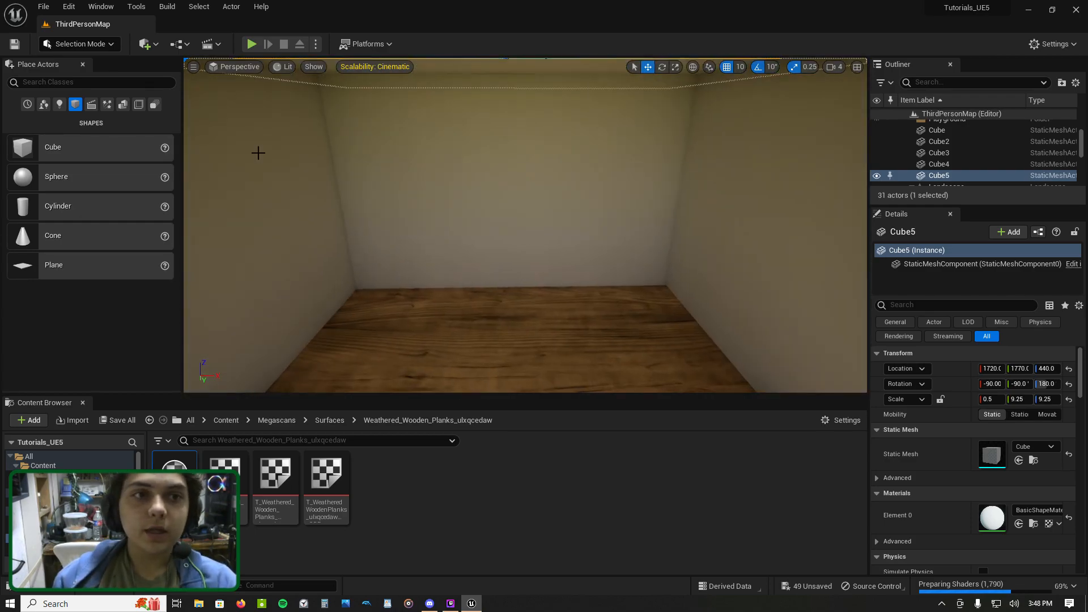
click(60, 105)
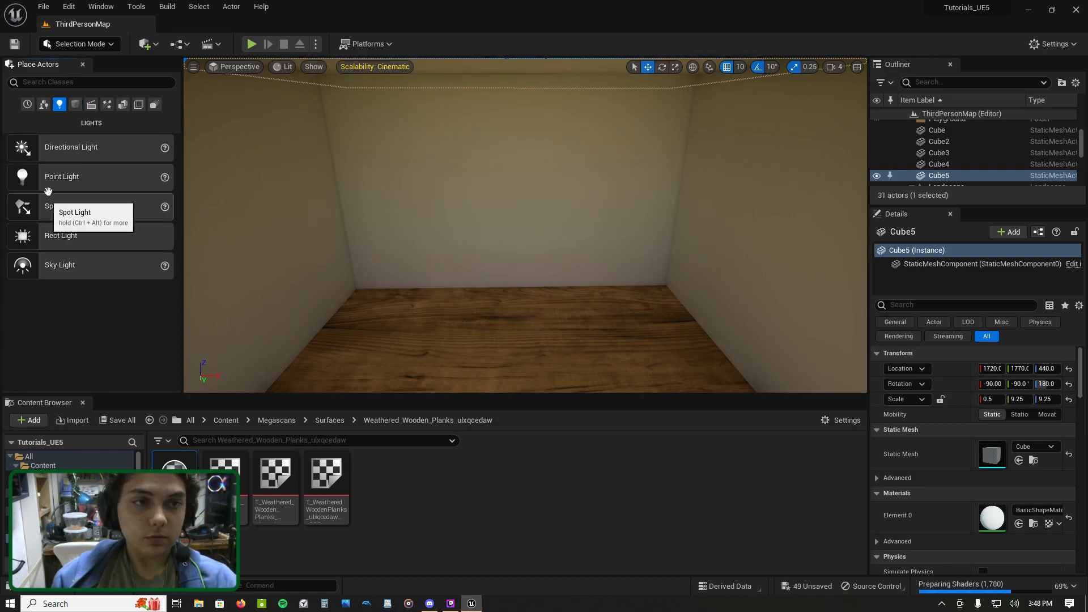
drag(212, 222, 522, 340)
right_drag(522, 341, 544, 329)
drag(511, 298, 603, 309)
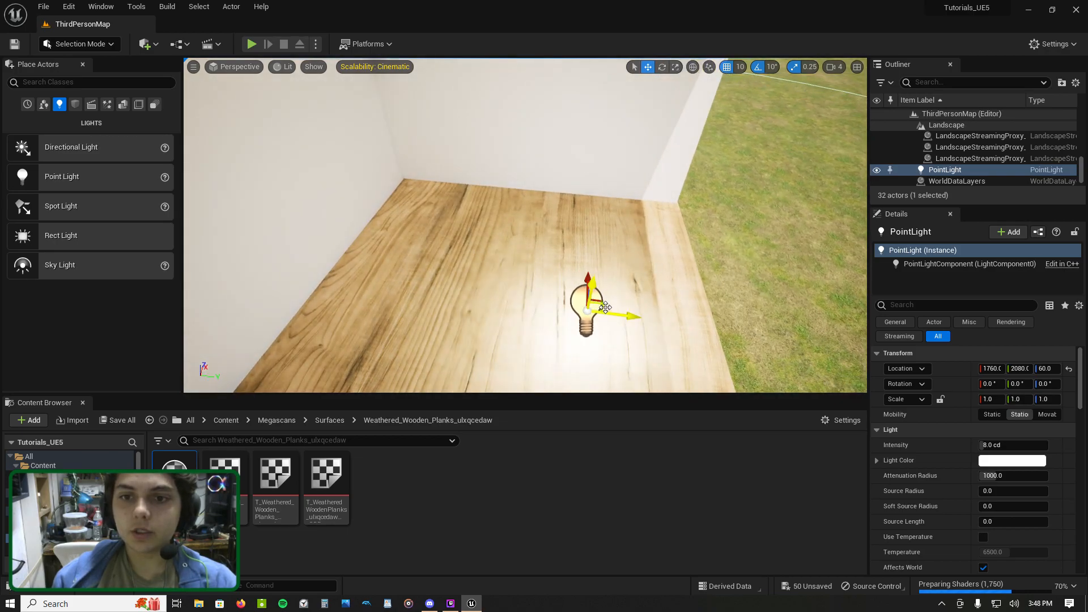
mouse_move(492, 231)
right_down()
mouse_move(492, 283)
mouse_move(491, 230)
right_up()
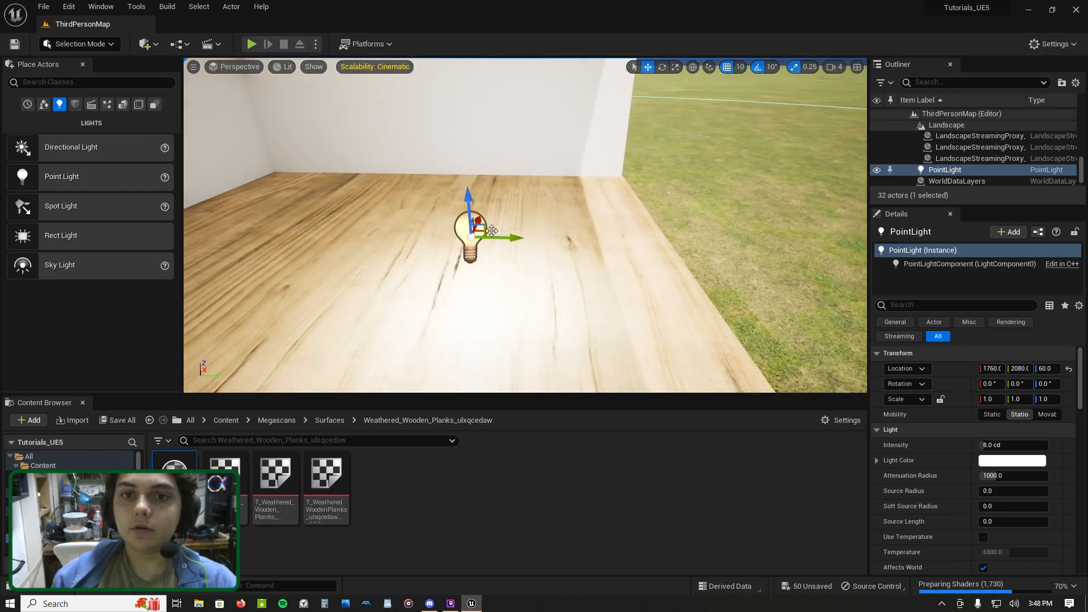
drag(484, 226, 610, 187)
right_drag(610, 187, 610, 142)
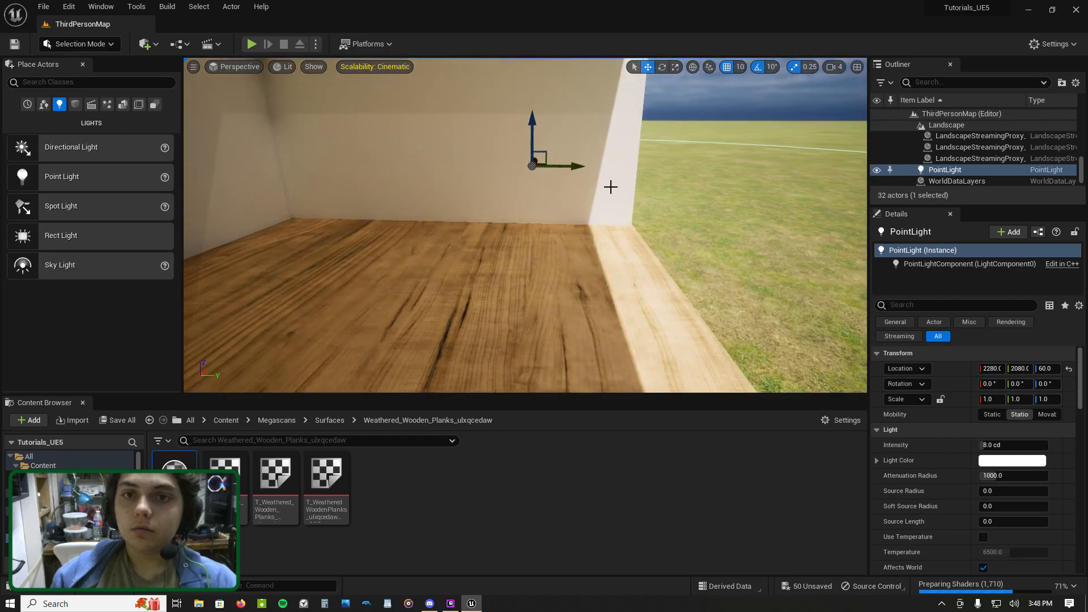
key(ctrl+z)
Step: Move the point light to Y 2180 and Z 170, and enable Use Temperature with a temperature of about 2380
drag(494, 272, 759, 73)
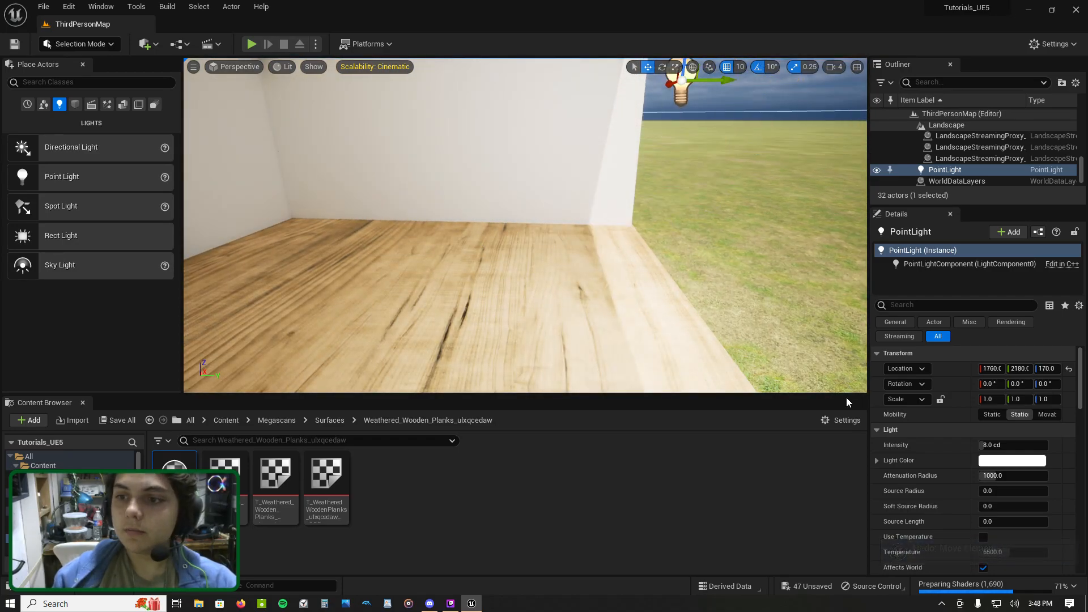
click(983, 537)
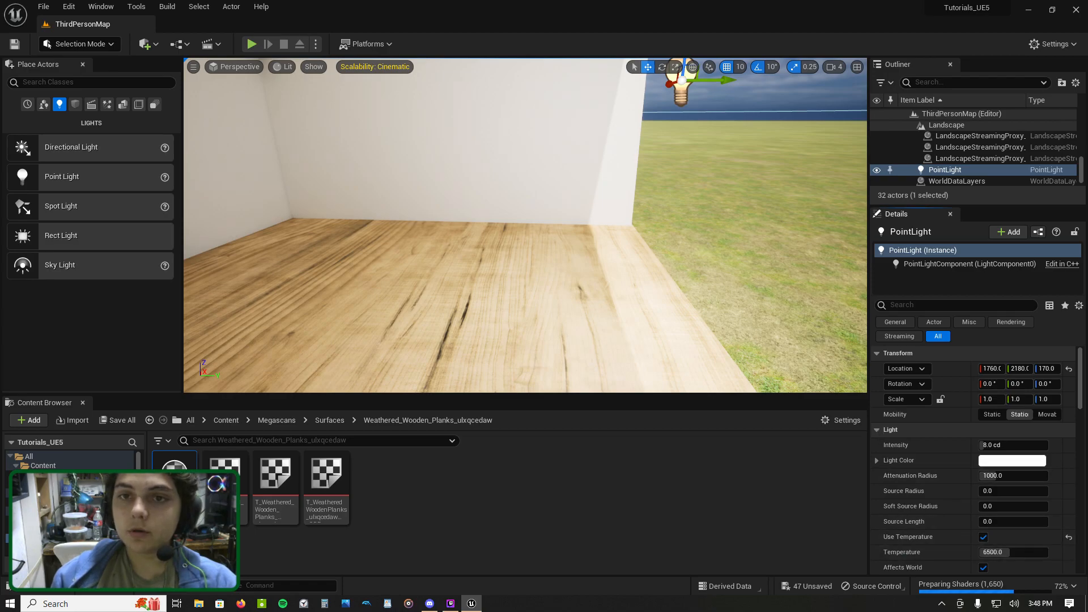
right_drag(525, 225, 574, 225)
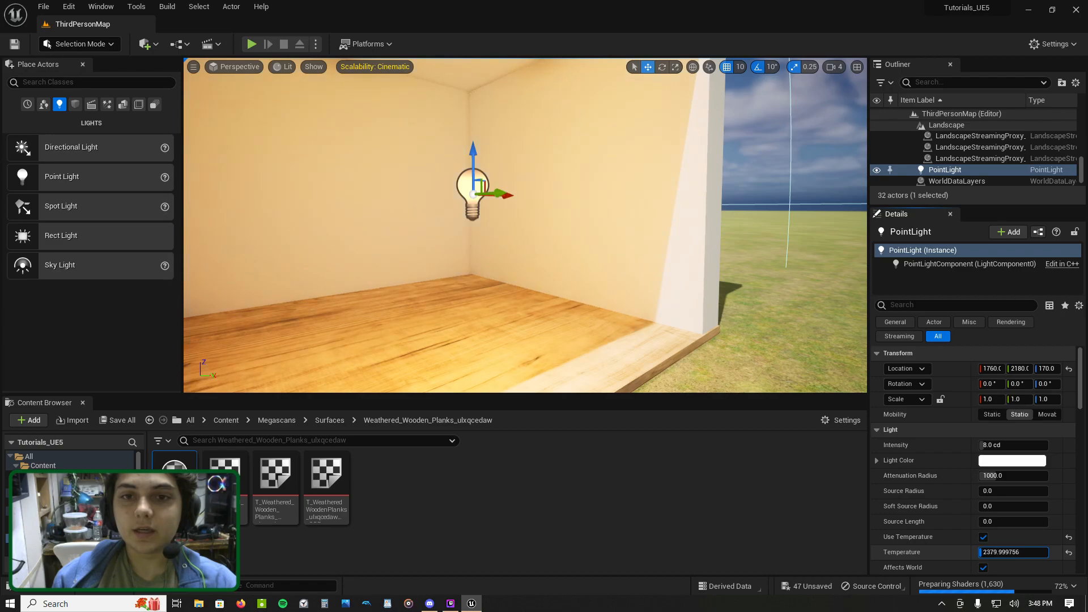
Step: Raise the point light toward the ceiling to Z 320
right_drag(676, 243, 671, 172)
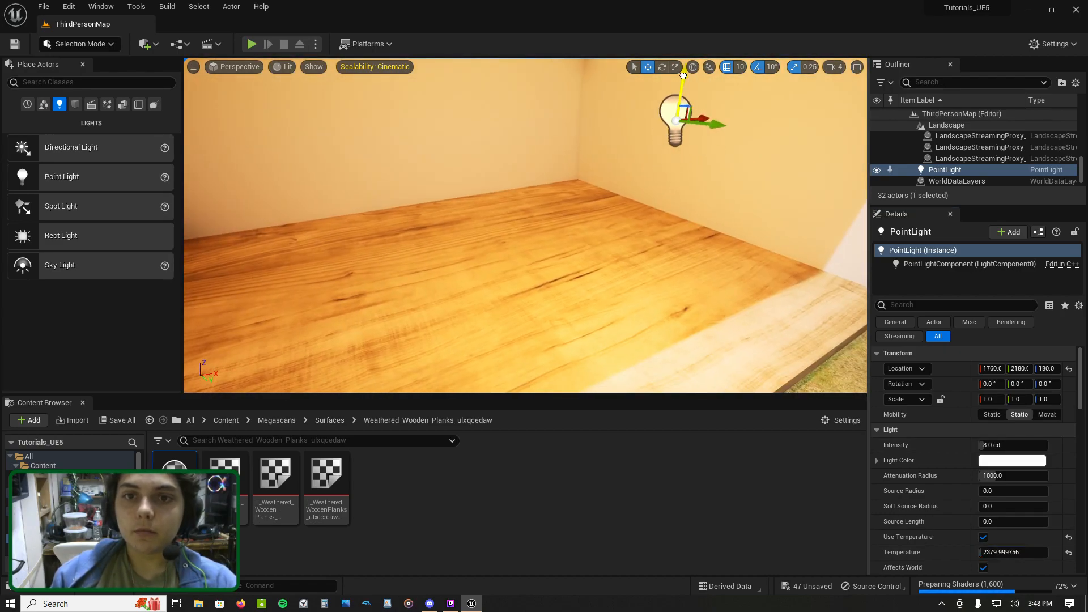
right_drag(678, 219, 674, 184)
drag(594, 180, 596, 57)
right_drag(596, 80, 623, 147)
Step: Duplicate the back wall and move the copy to the open front of the room to close it
click(72, 105)
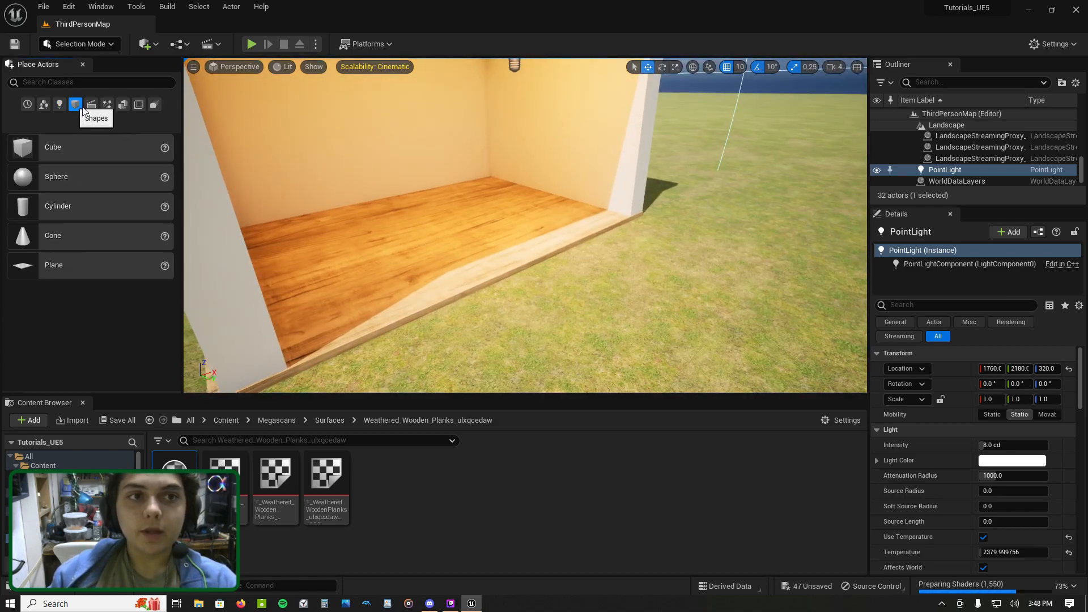
click(379, 199)
right_drag(379, 200, 419, 196)
alt+drag(419, 196, 576, 274)
Step: Select the room's ceiling and all walls except the front closing wall, and assign them the M_Wood_Walnut material
right_drag(576, 274, 535, 239)
key(w)
key(s)
click(507, 177)
mouse_move(315, 322)
right_down()
mouse_move(340, 318)
mouse_move(315, 322)
right_up()
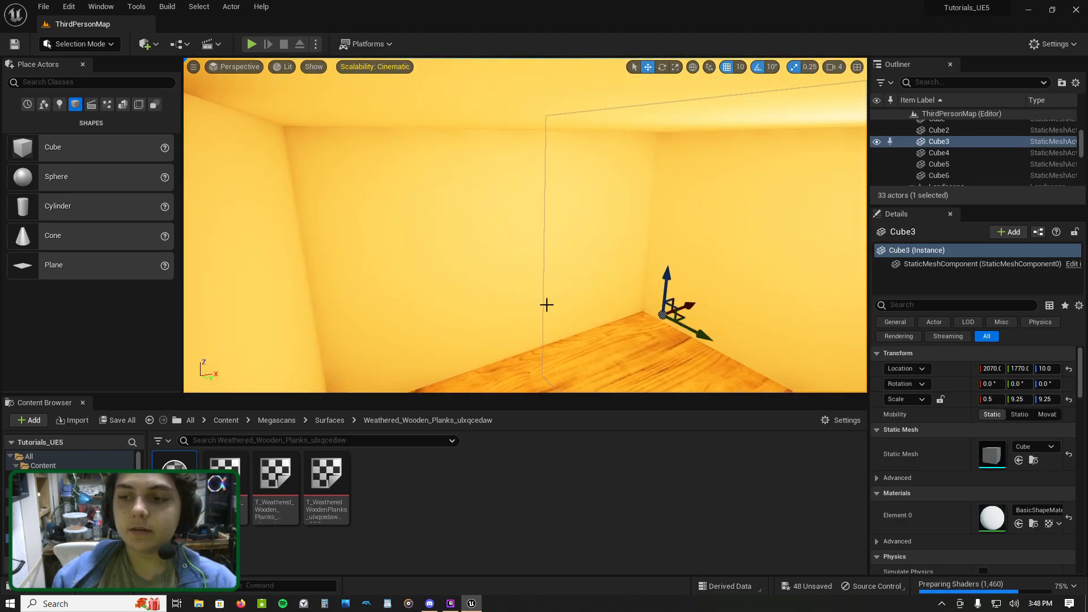
shift+click(602, 225)
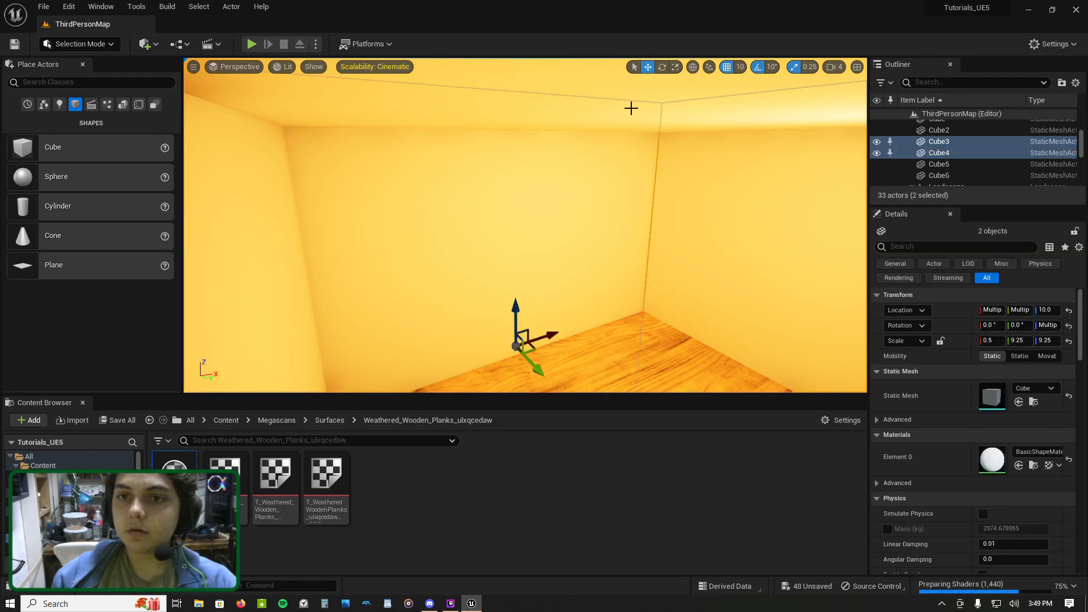
shift+click(631, 111)
shift+click(254, 292)
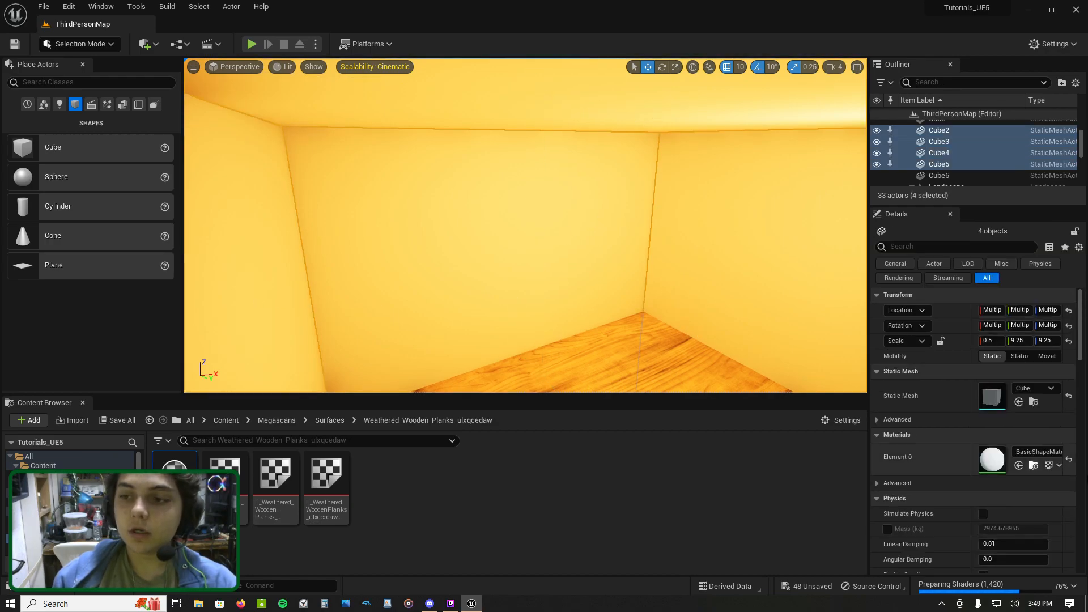
click(1049, 457)
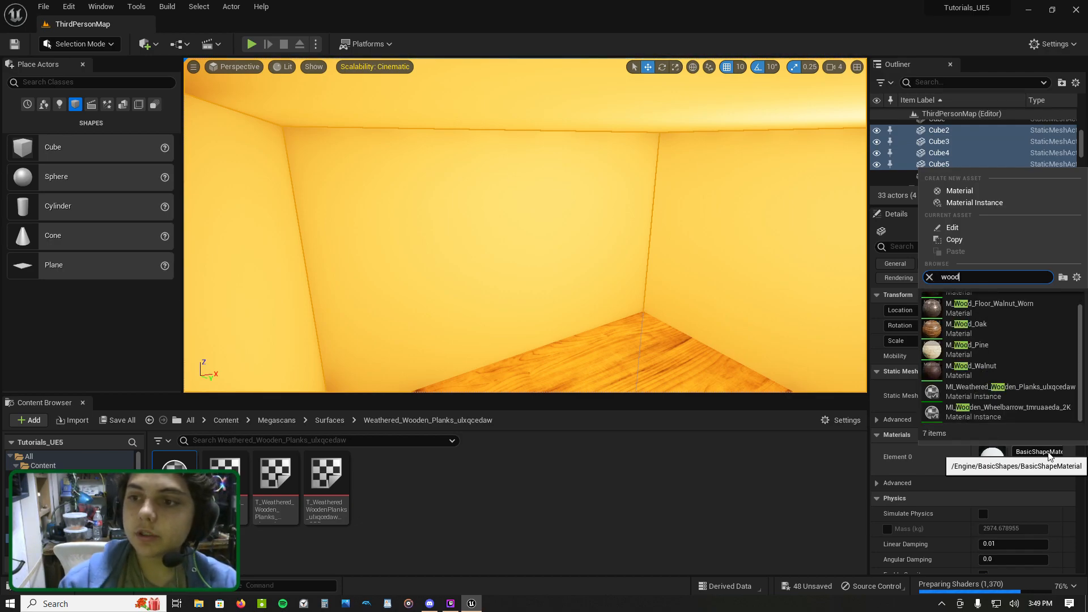
click(1008, 368)
right_drag(776, 297, 636, 313)
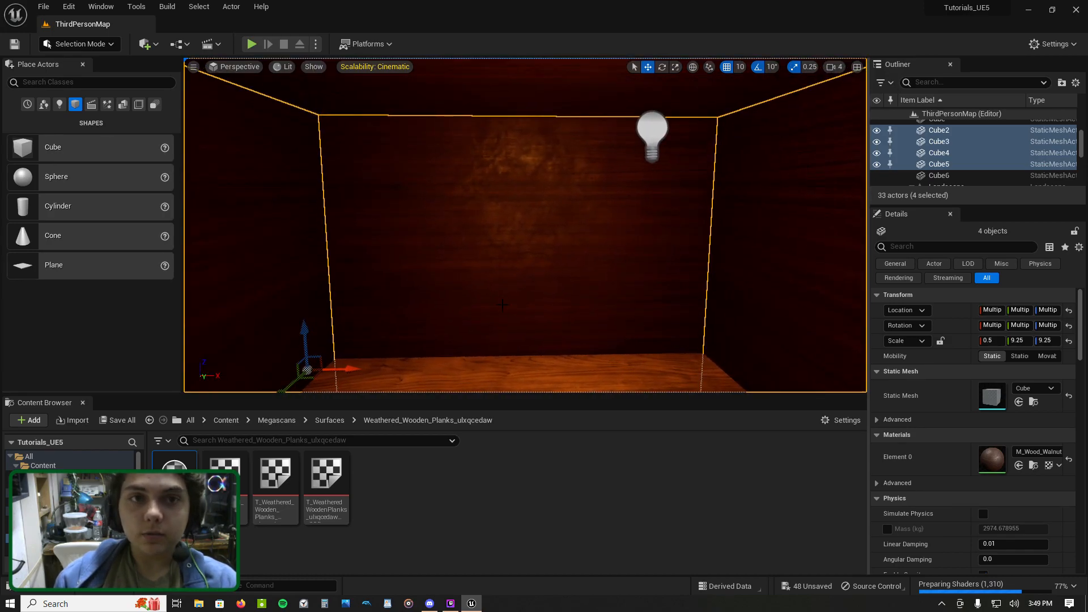
Step: Open Quixel Bridge and dock its window as a tab beside the level
click(101, 9)
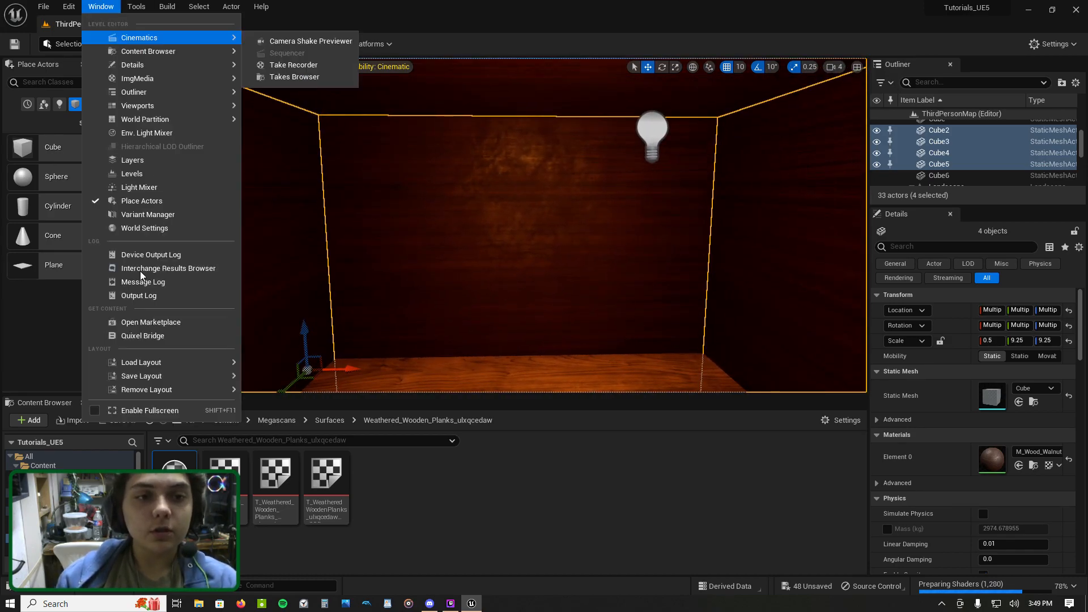
click(149, 336)
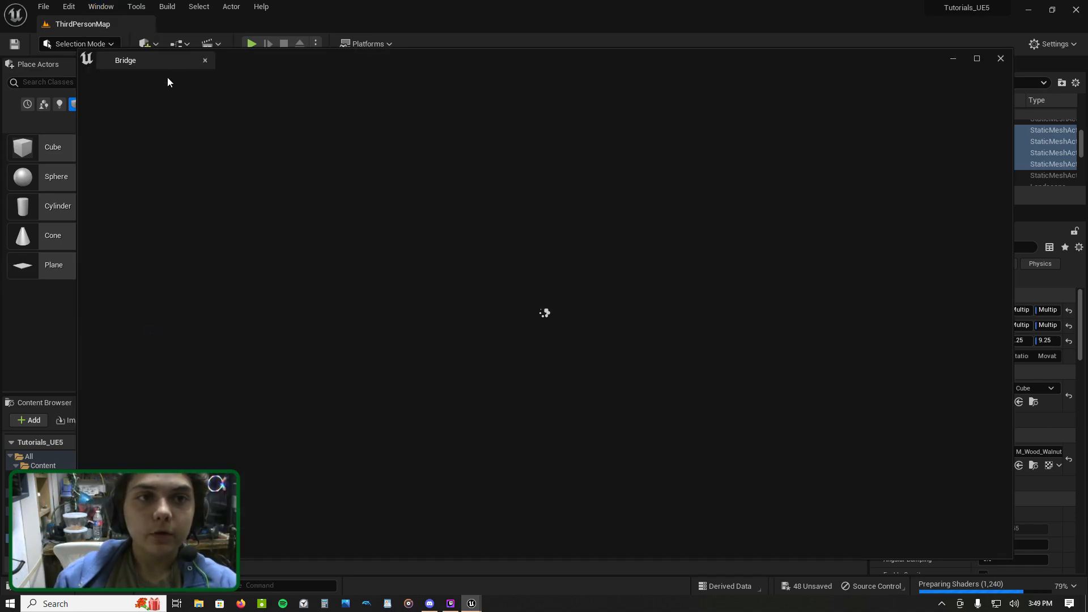
drag(167, 61, 184, 22)
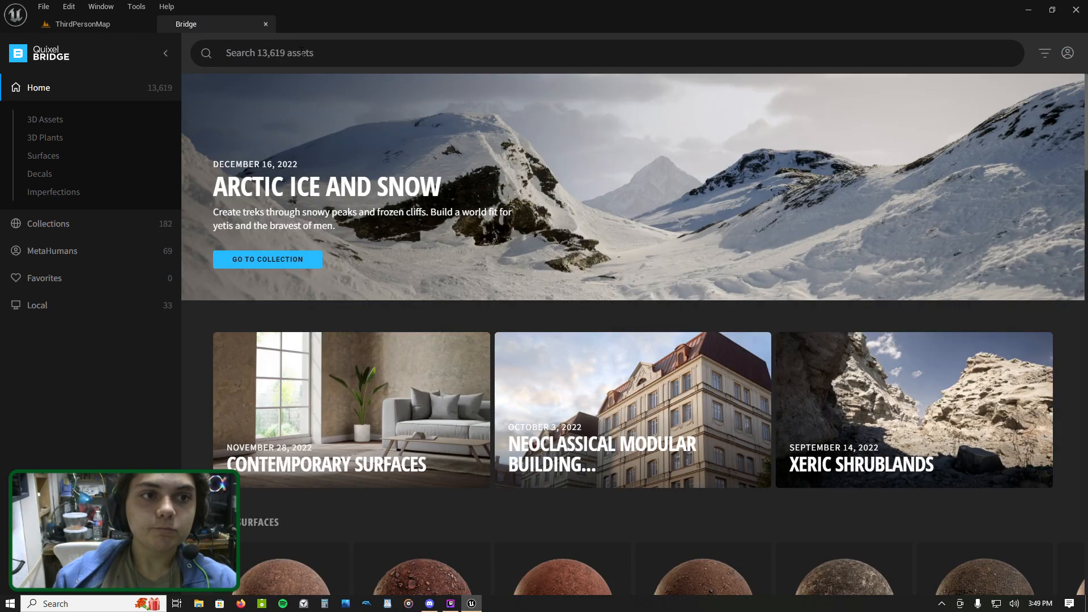
Step: Return to the ThirdPersonMap level and examine the walnut walls, floor and lighting from inside the room
click(105, 24)
right_drag(206, 83, 346, 151)
key(s)
key(a)
key(w)
right_drag(513, 232, 674, 233)
click(453, 232)
click(515, 233)
right_drag(514, 232, 317, 238)
key(w)
right_drag(580, 211, 580, 210)
key(s)
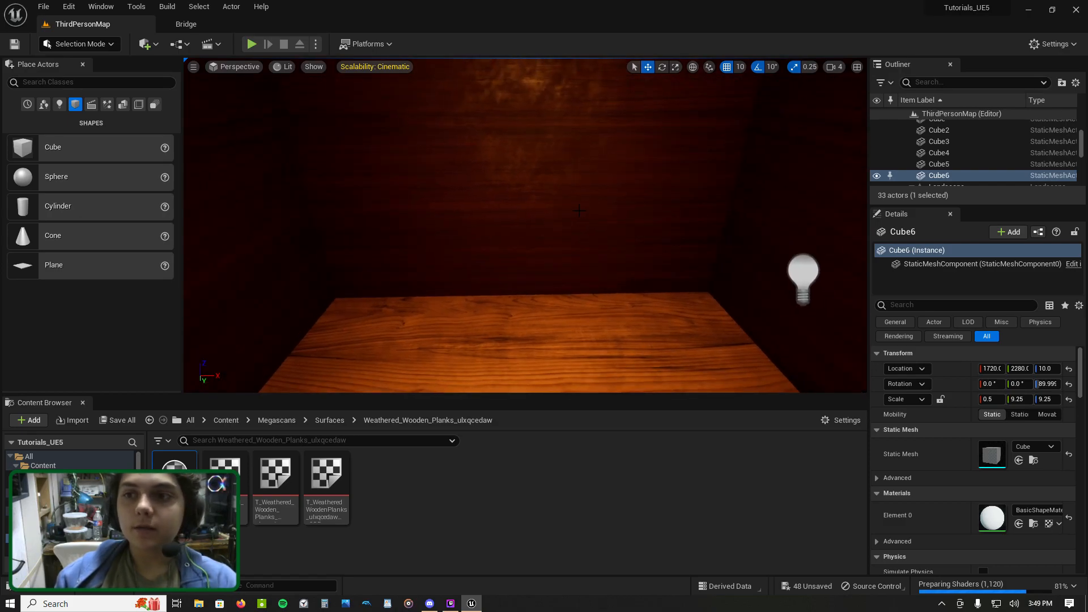
Step: Open the World Settings, test-play the level from inside the room, and stop the play session
click(102, 14)
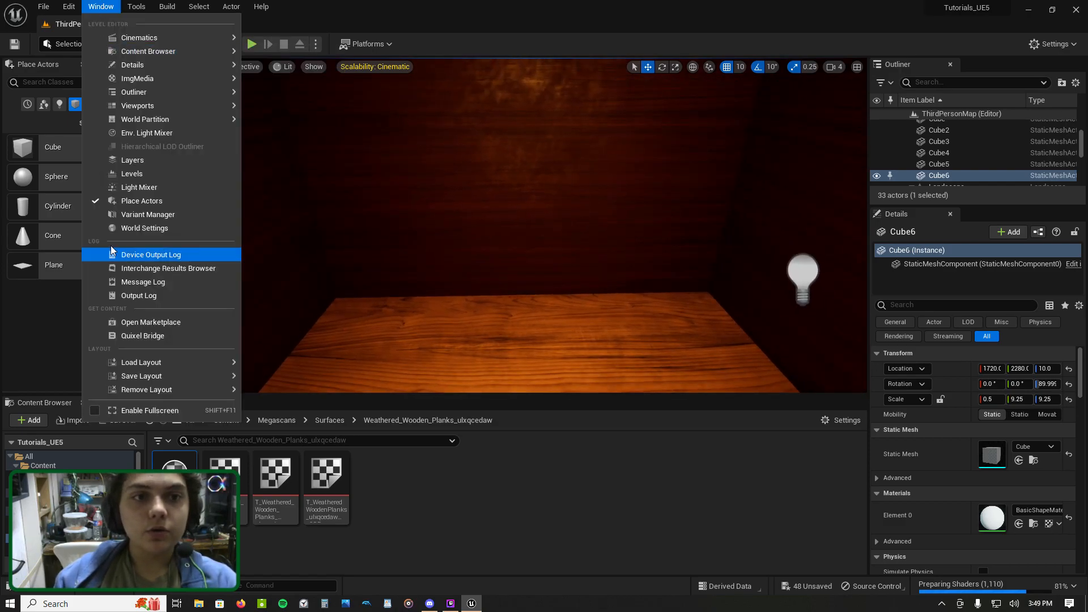
click(131, 222)
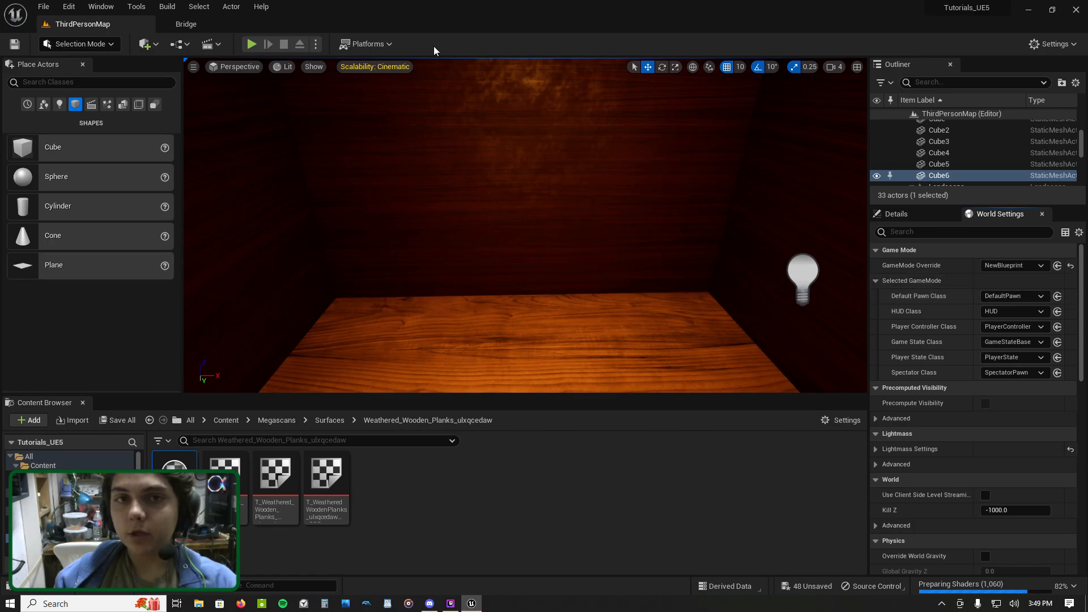
click(252, 44)
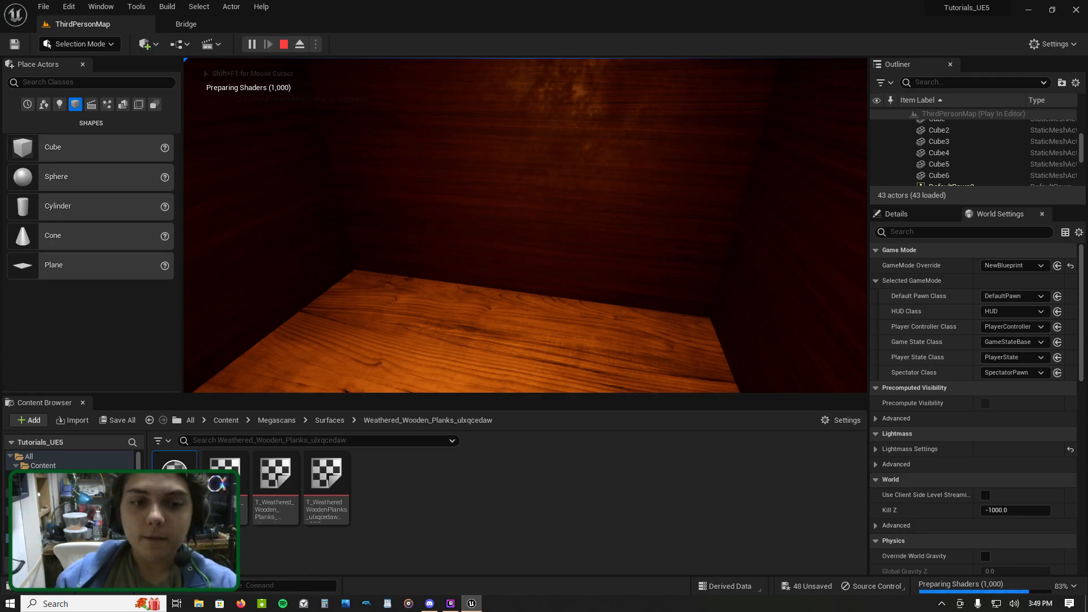
key(Escape)
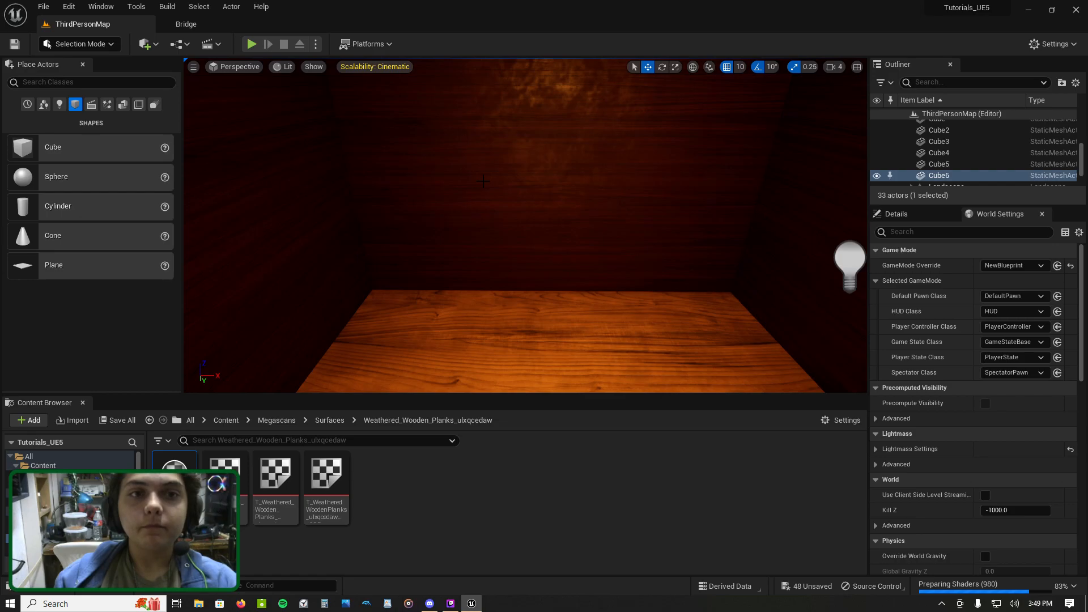
Step: Switch to Quixel Bridge, search the assets for "shelf" and look through the matching models
click(216, 28)
click(290, 53)
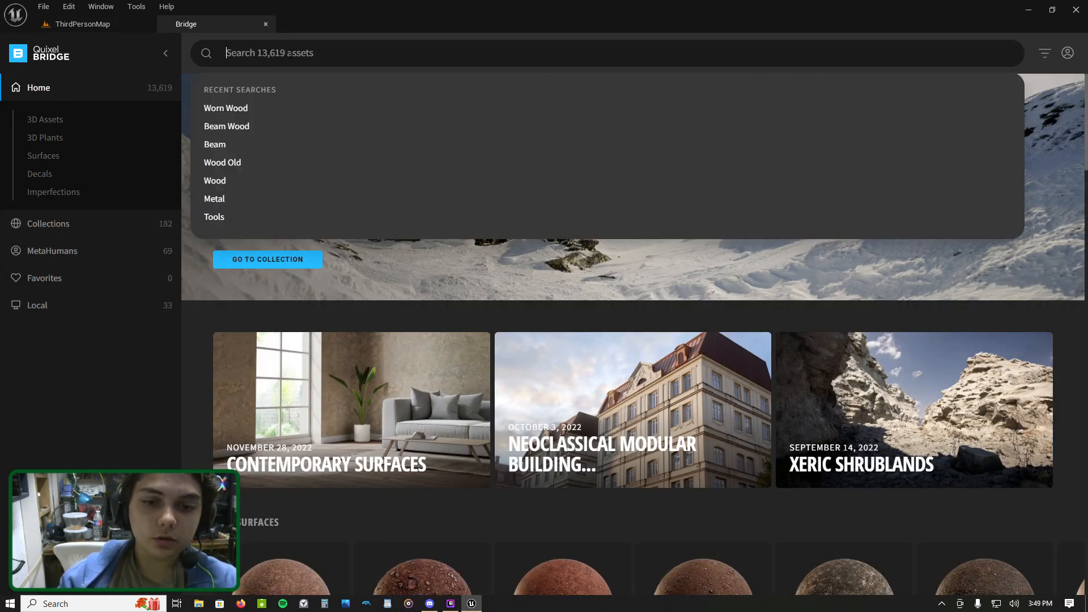
scroll(563, 262, down, 10)
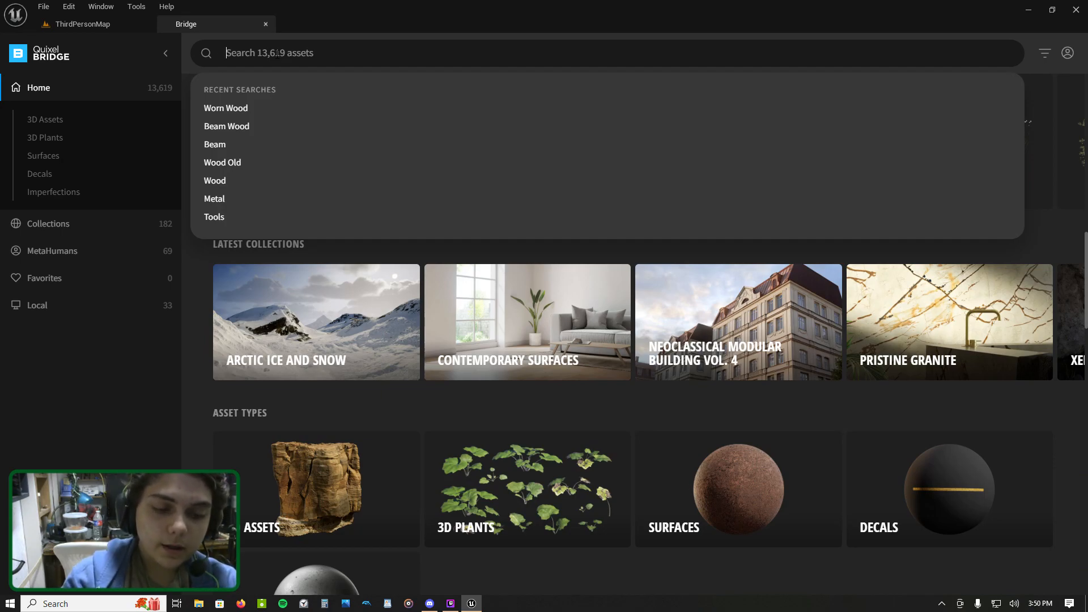
text(shelf)
key(Return)
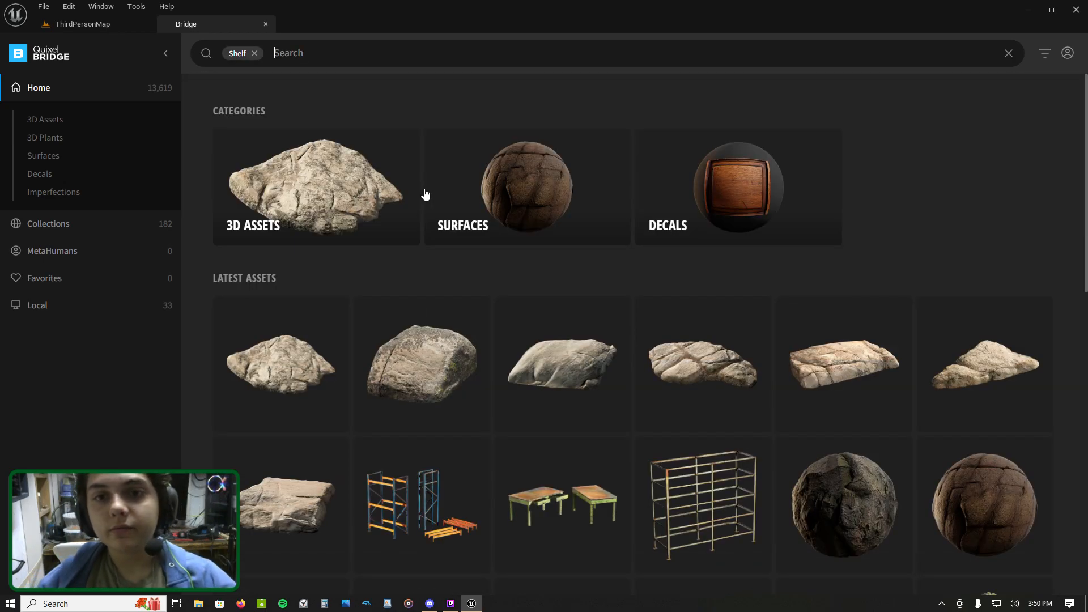
scroll(565, 167, down, 10)
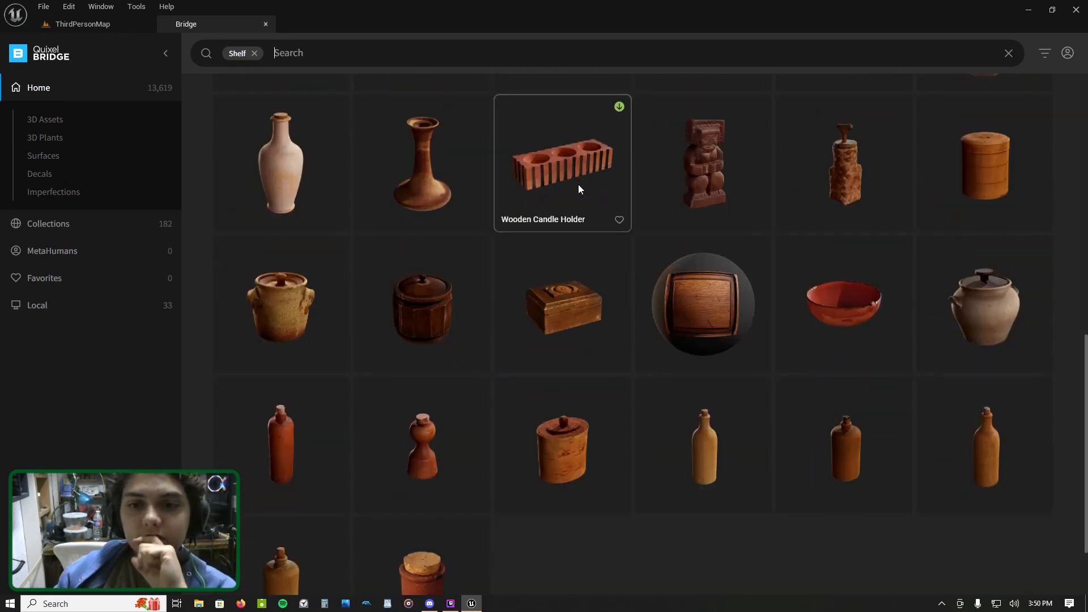
scroll(875, 222, up, 8)
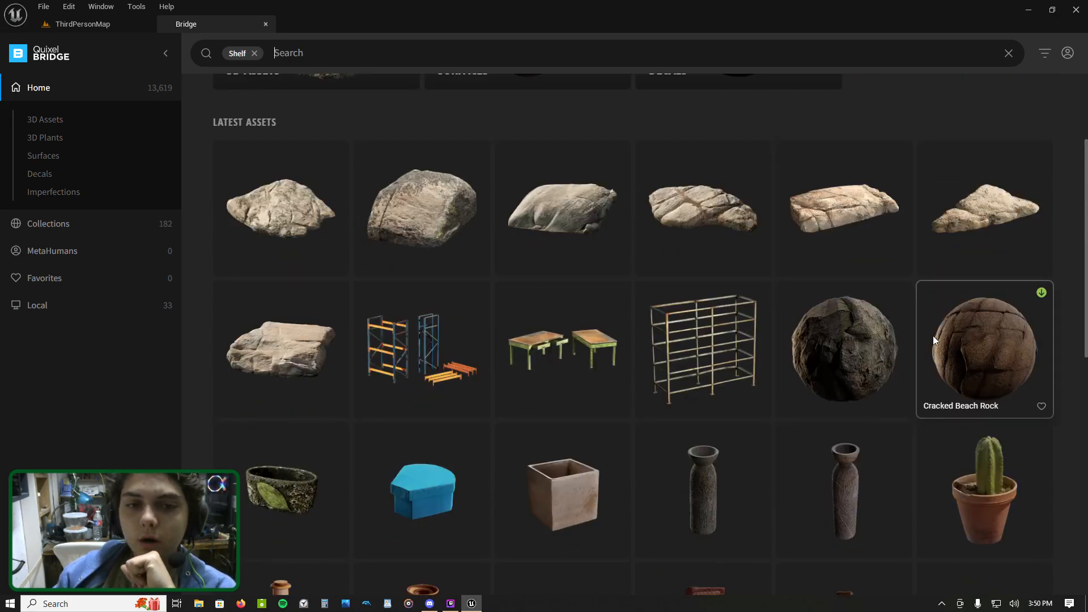
scroll(953, 347, up, 3)
Step: Clear the shelf search and open the Wood category within Surfaces
click(533, 220)
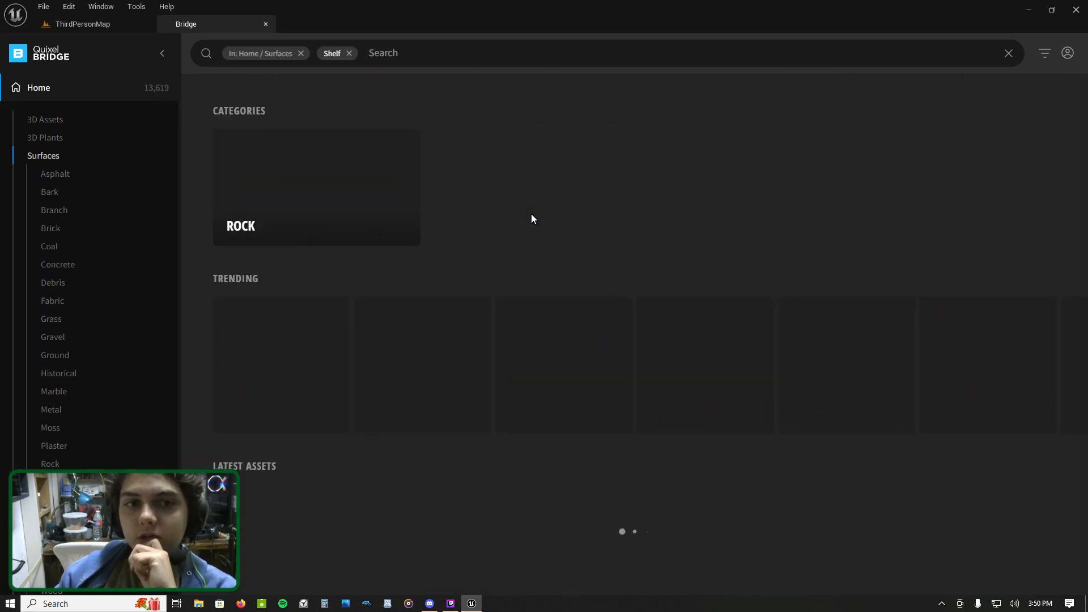
click(349, 54)
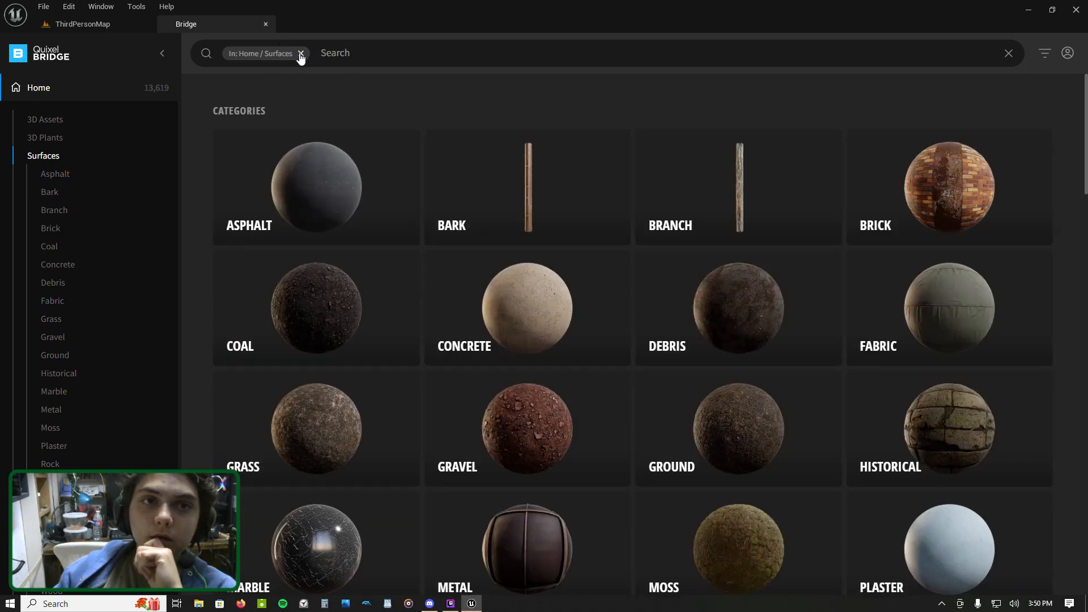
click(300, 54)
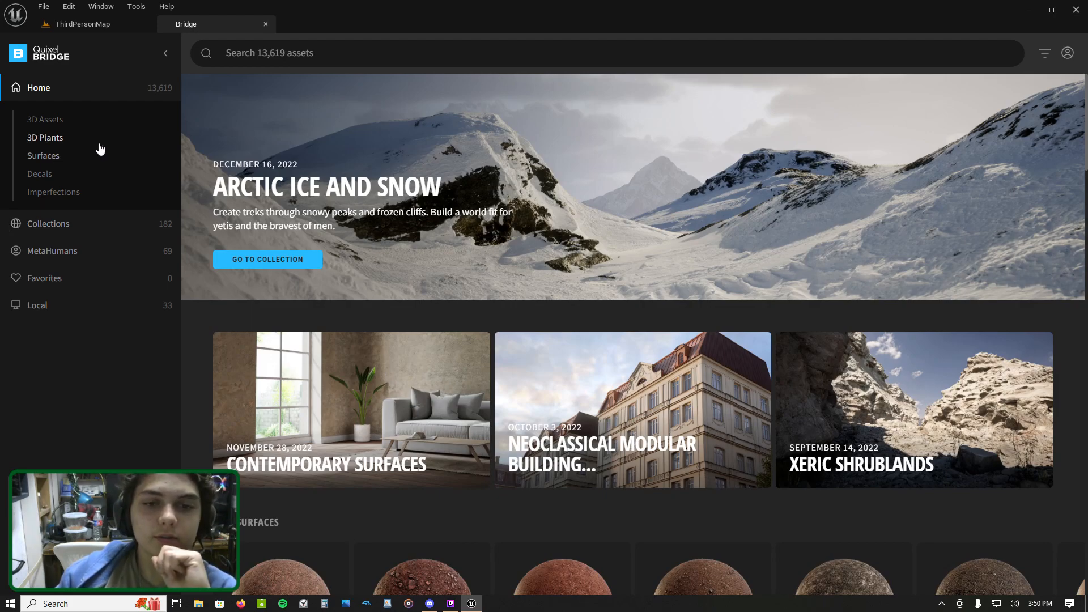
click(56, 161)
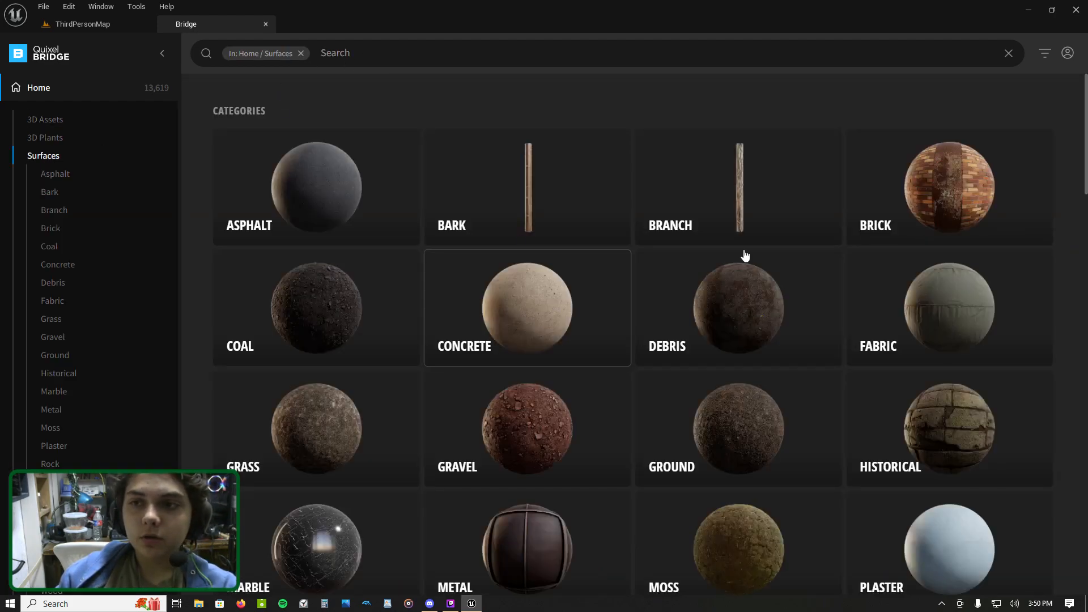
scroll(639, 281, down, 5)
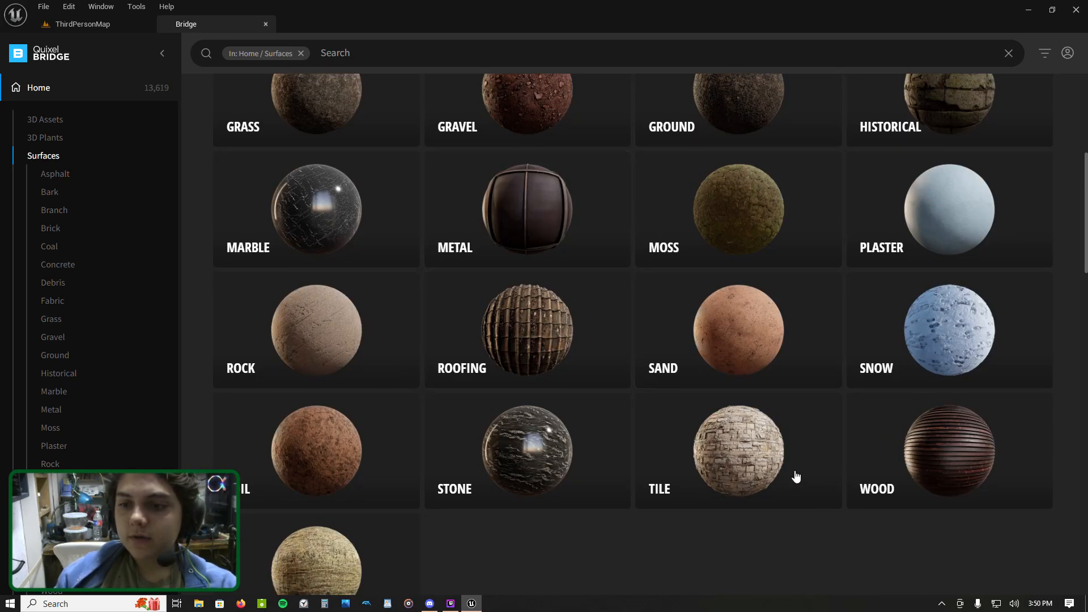
scroll(971, 415, down, 2)
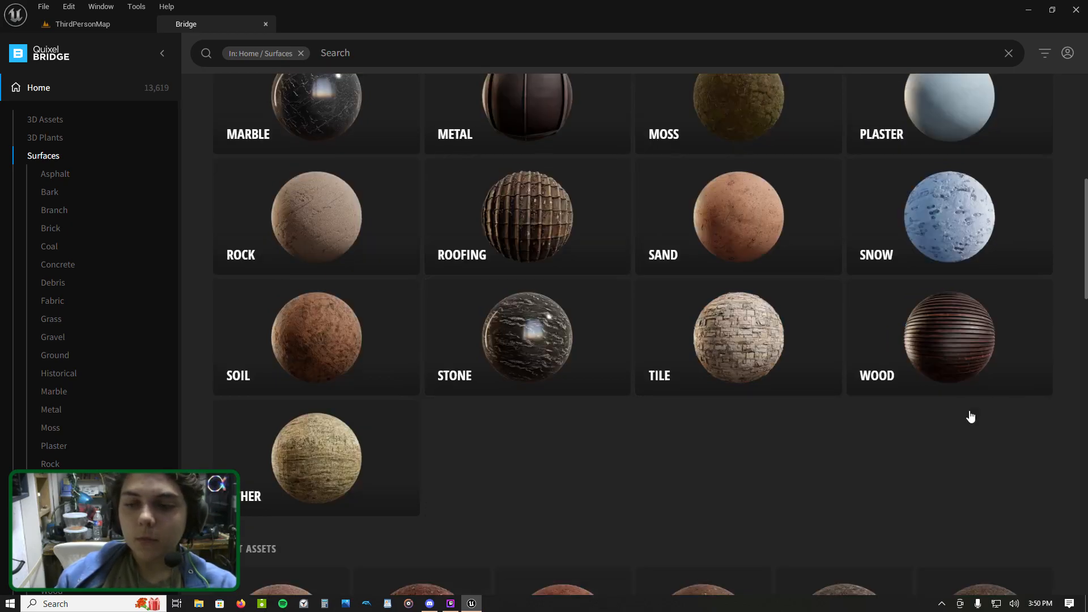
click(962, 329)
Step: Look through the wood surfaces for a plank or parquet material suited to the room
scroll(900, 341, down, 6)
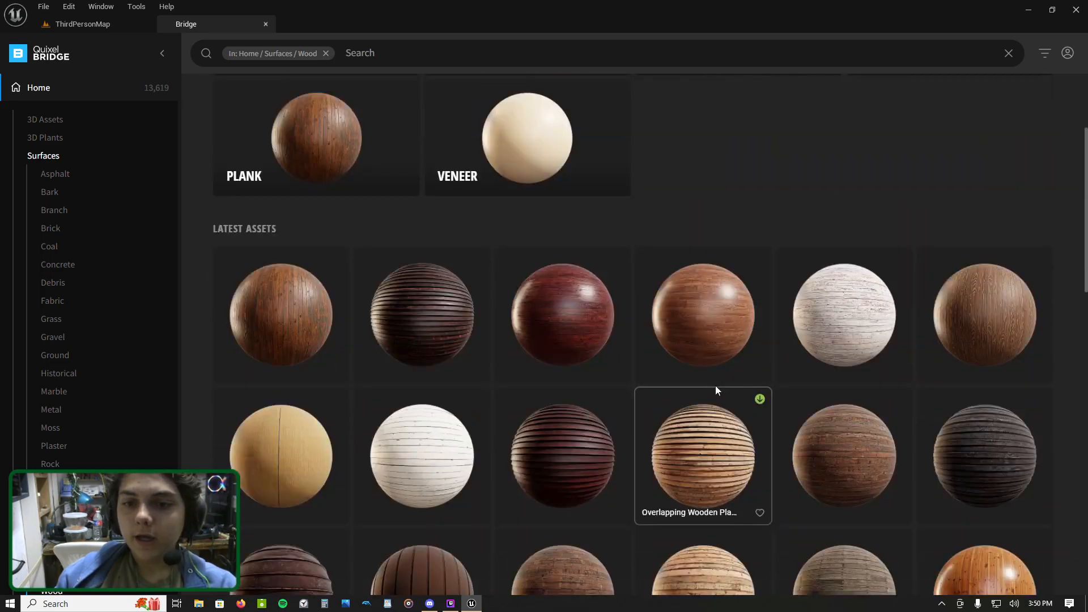
scroll(720, 383, down, 1)
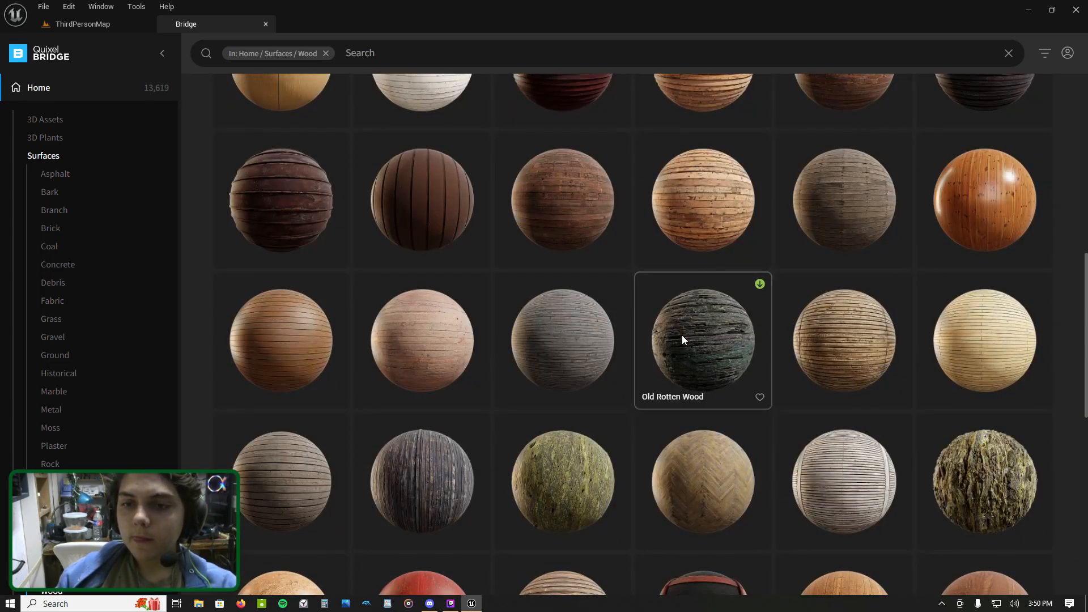
scroll(682, 335, down, 1)
scroll(708, 310, down, 3)
scroll(708, 289, down, 2)
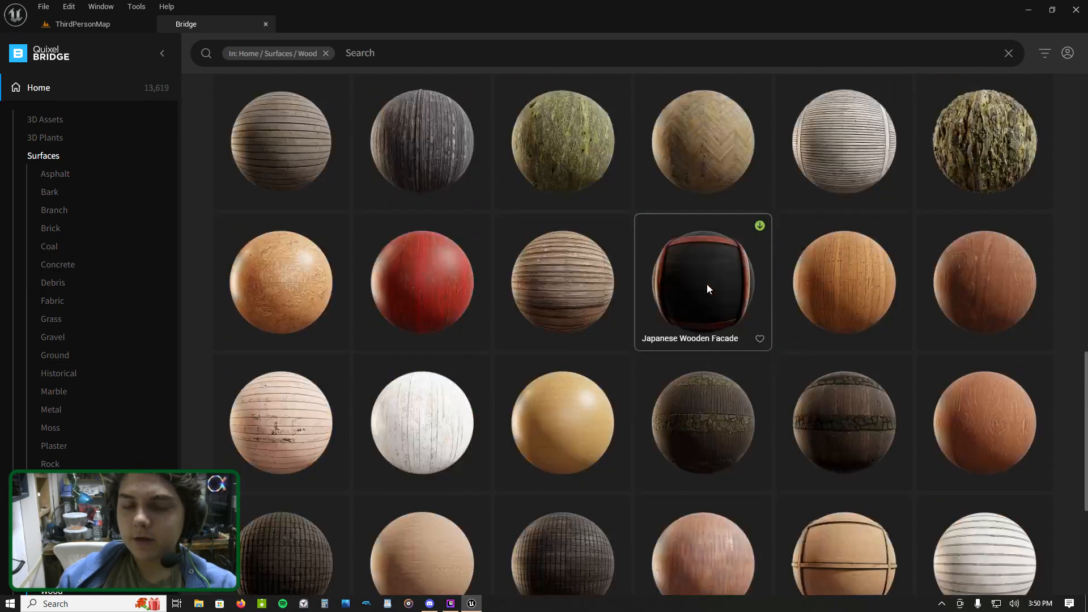
scroll(708, 289, down, 6)
scroll(706, 289, down, 5)
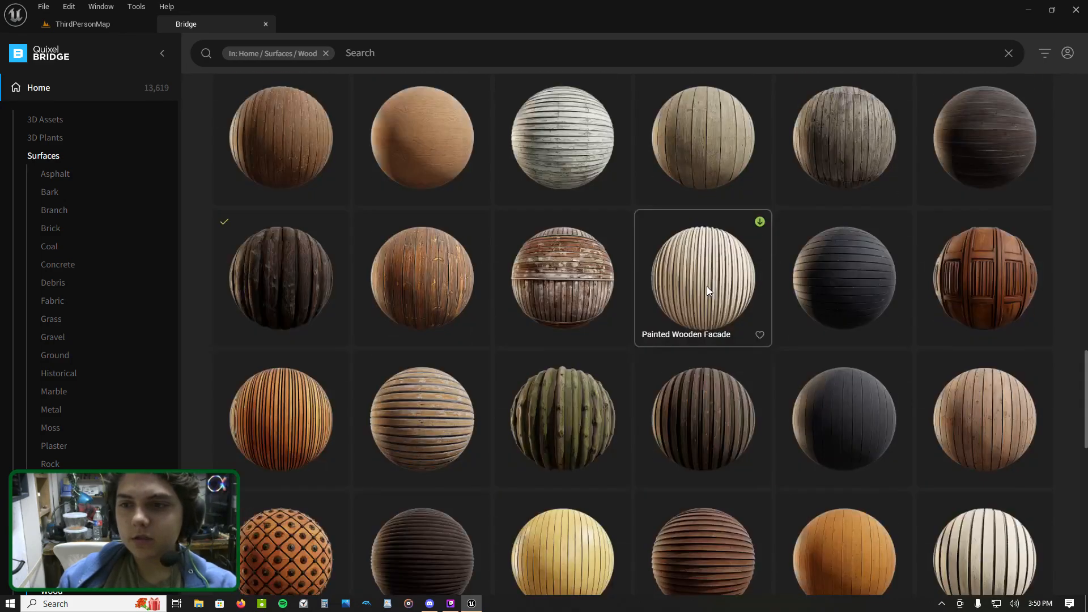
scroll(693, 280, down, 6)
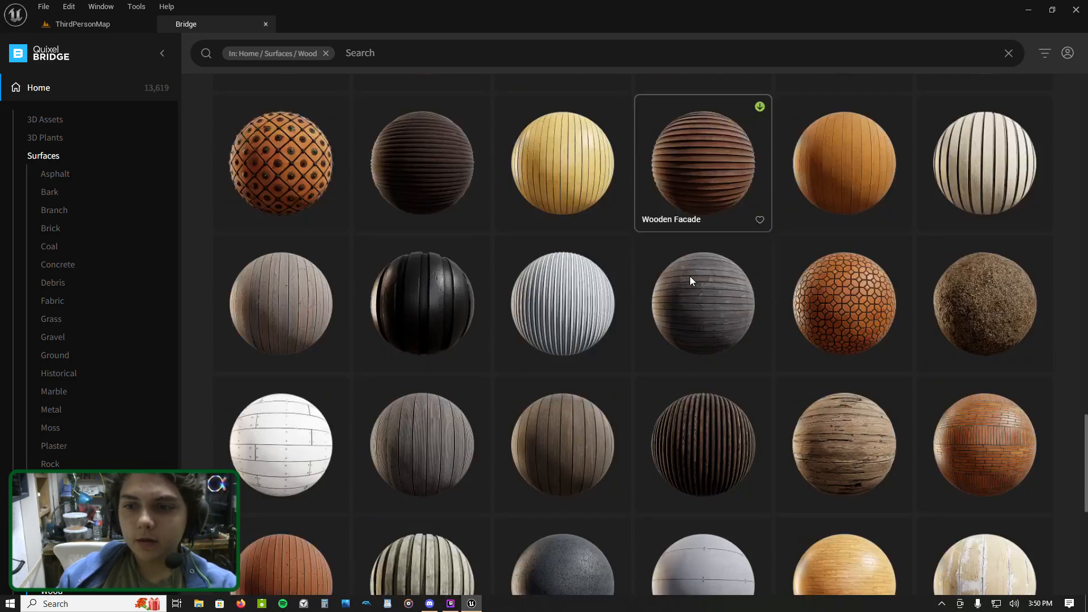
scroll(690, 276, down, 3)
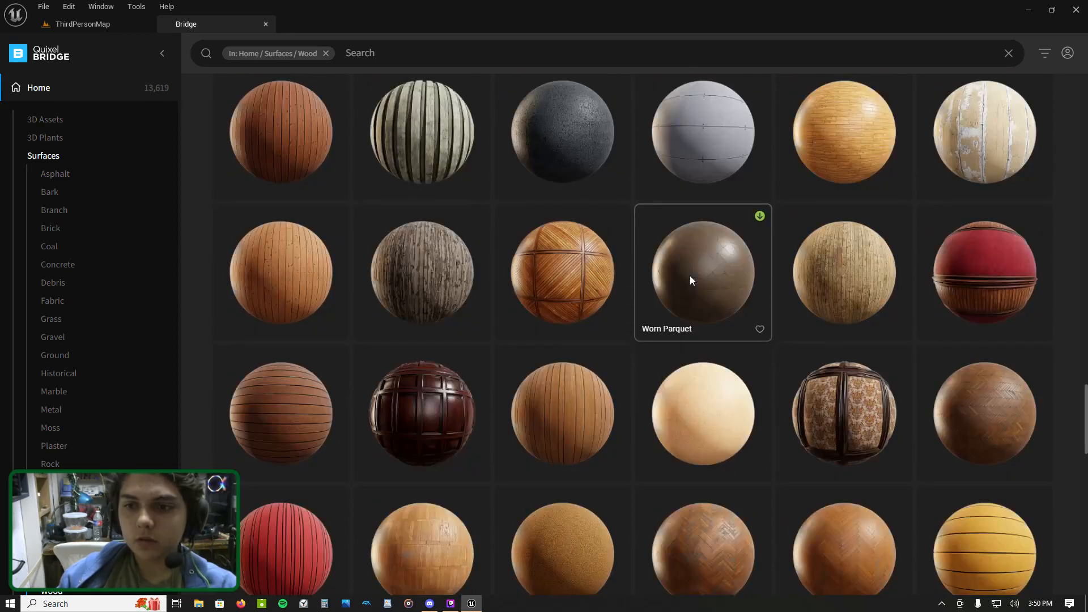
scroll(501, 290, down, 10)
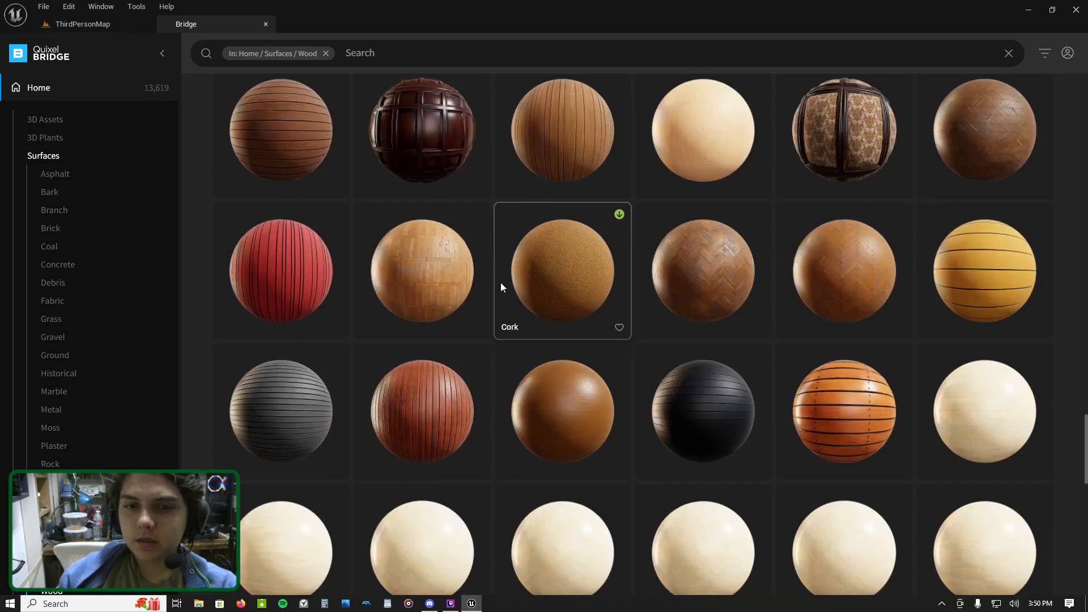
scroll(662, 304, down, 4)
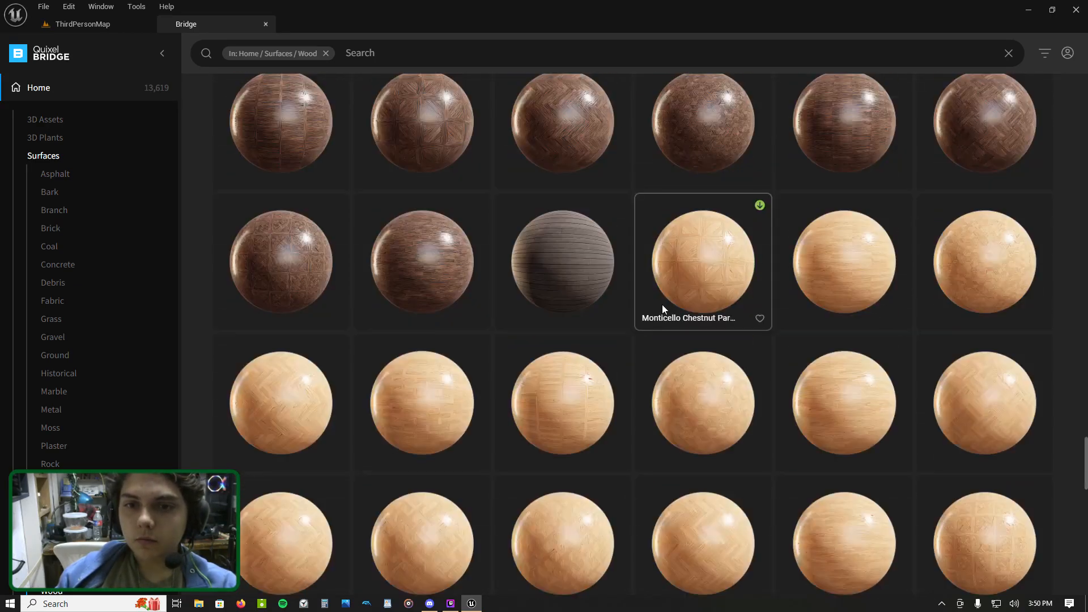
scroll(662, 252, down, 6)
scroll(666, 259, down, 5)
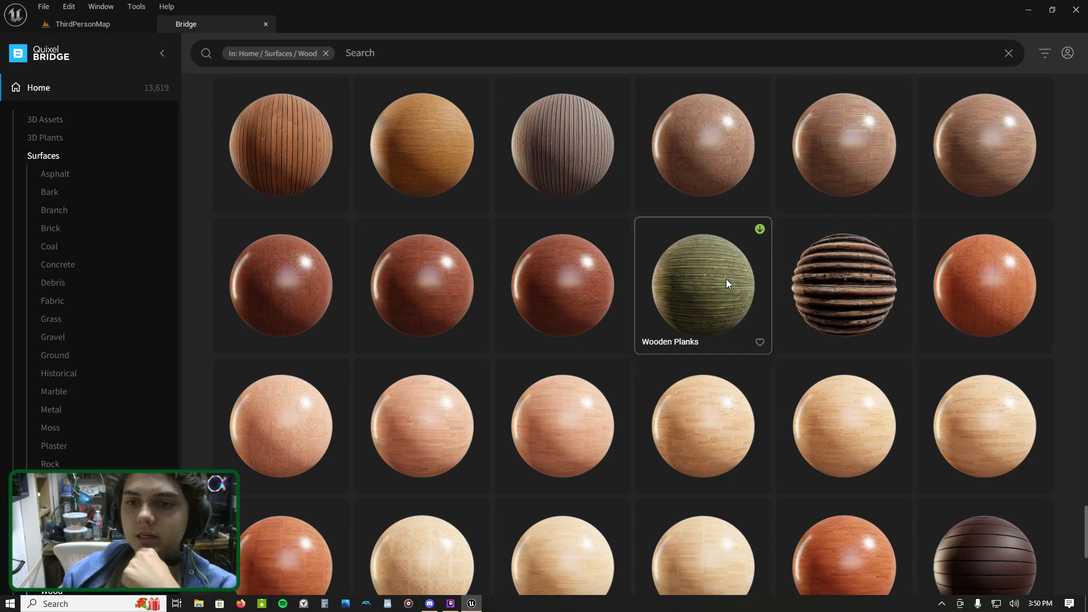
scroll(725, 269, down, 5)
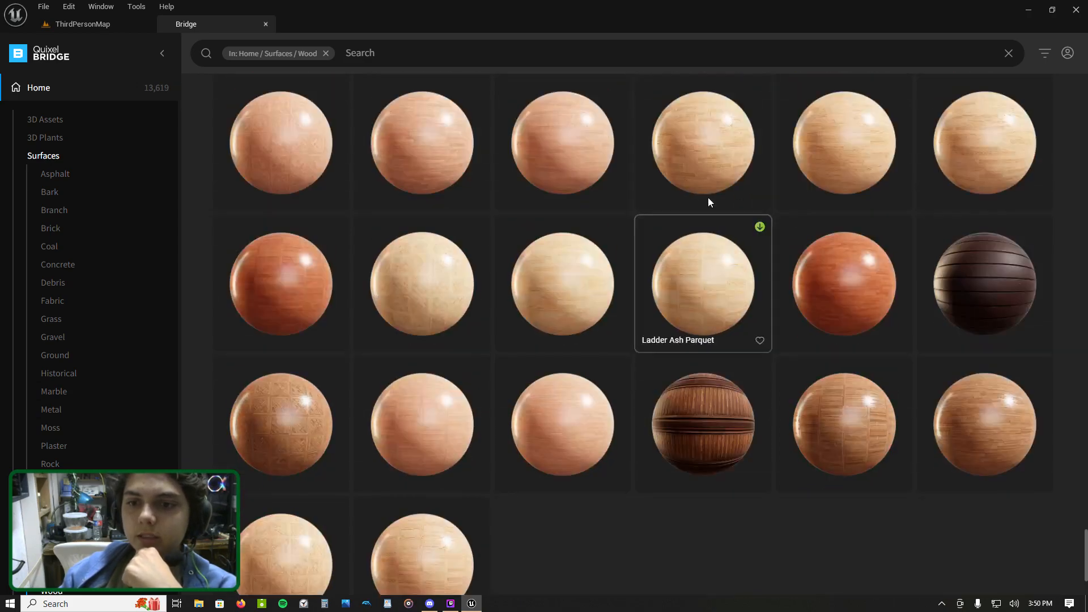
scroll(722, 274, down, 8)
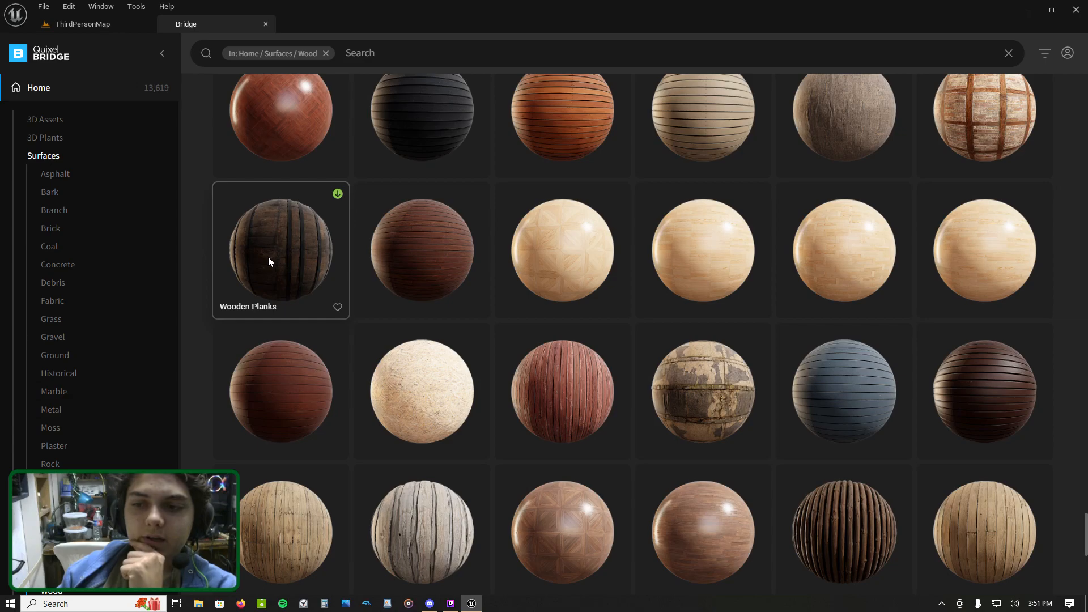
Step: Find the Red Wooden Planks surface further down the Wood category and download it at medium quality
scroll(268, 257, down, 3)
scroll(267, 257, down, 4)
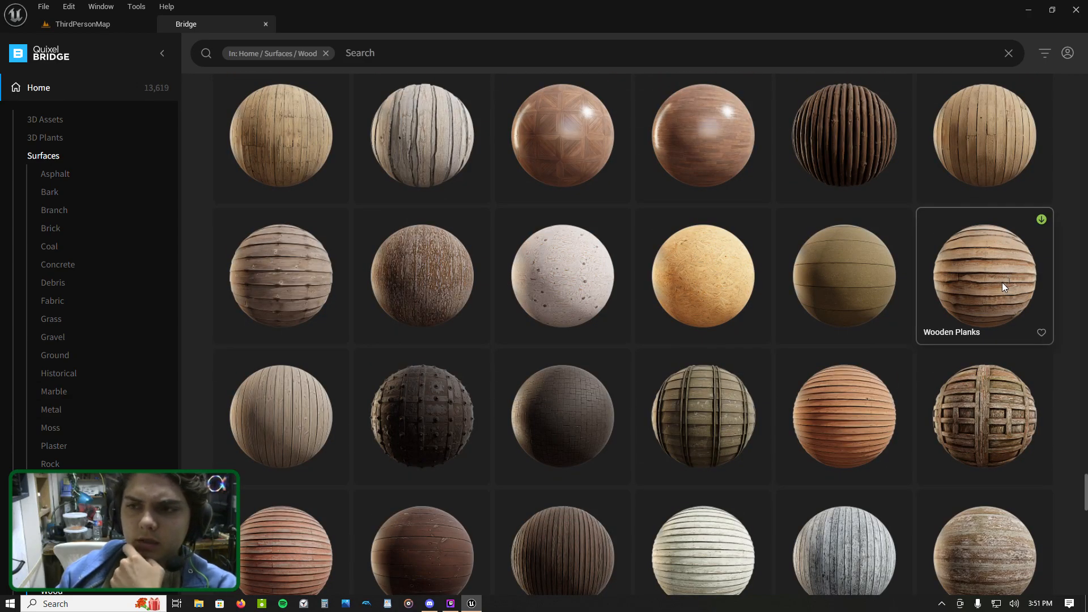
scroll(1003, 278, down, 2)
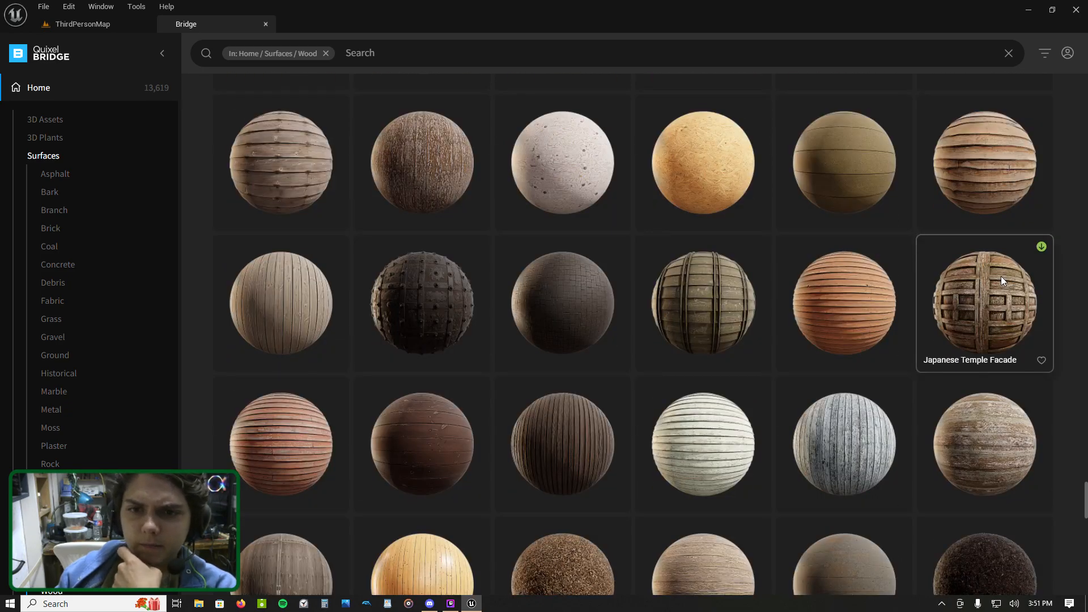
scroll(1001, 278, down, 4)
scroll(1001, 277, down, 2)
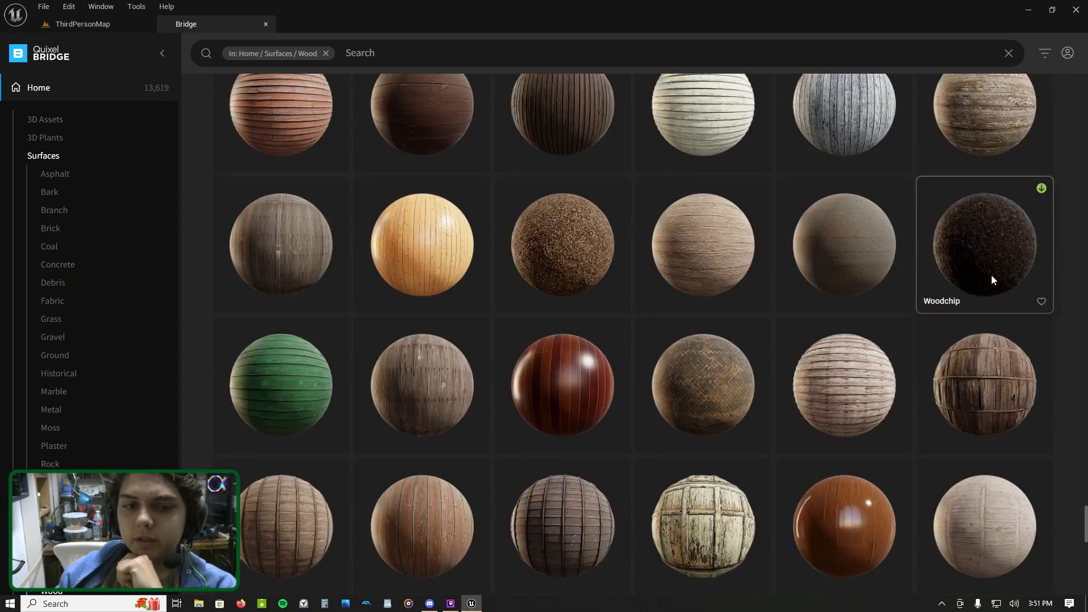
scroll(990, 276, down, 4)
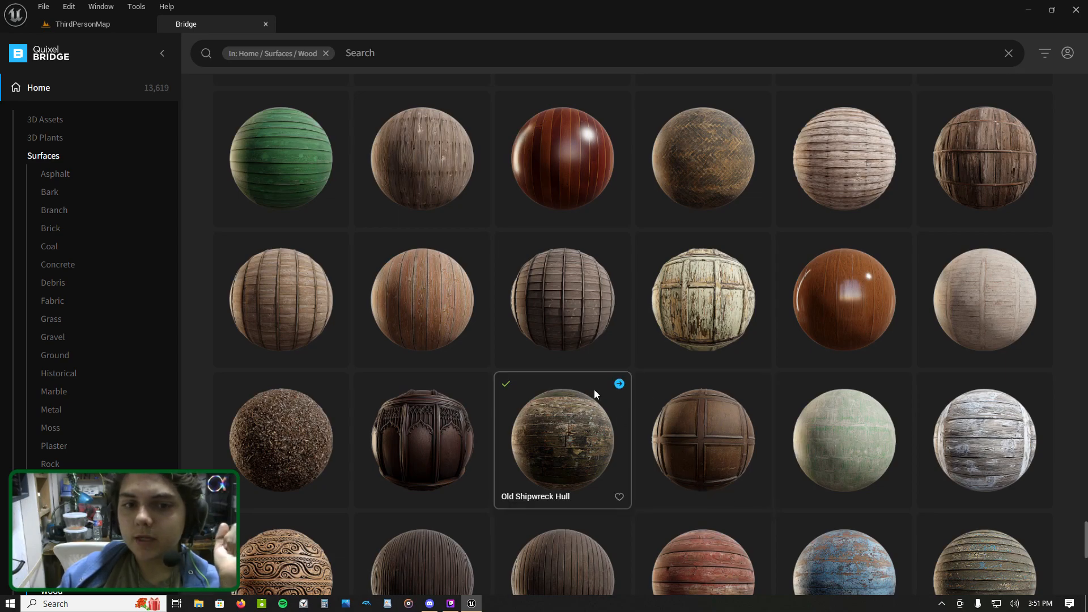
scroll(585, 386, down, 2)
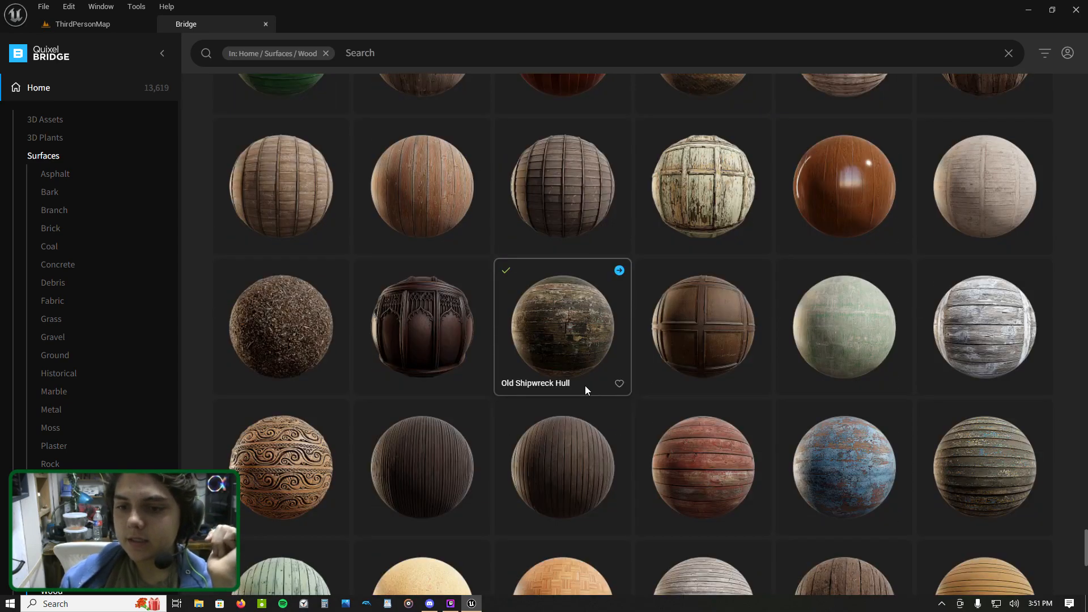
click(709, 424)
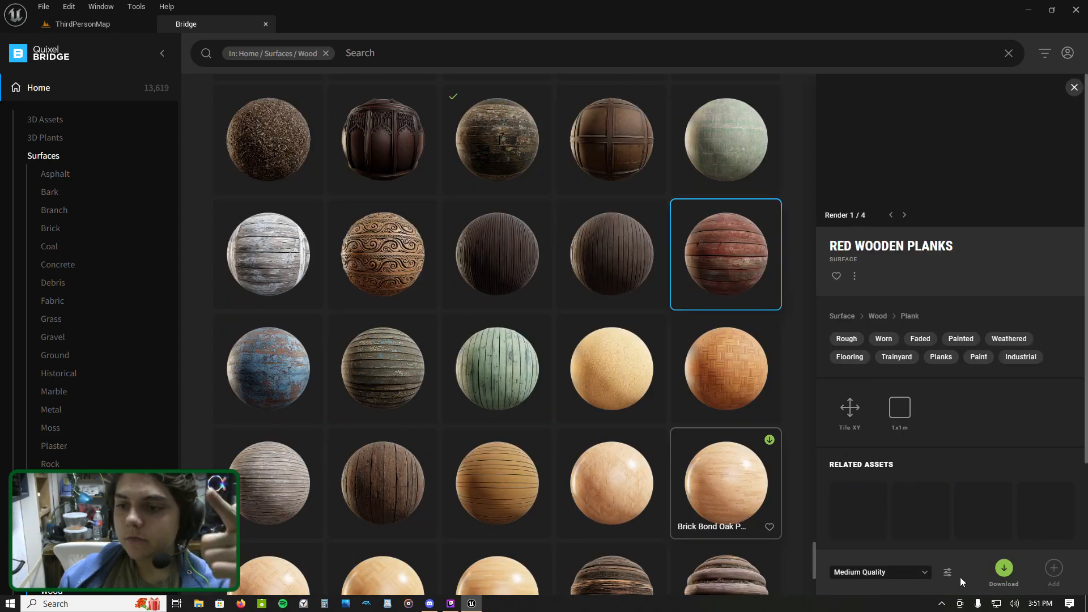
click(1003, 569)
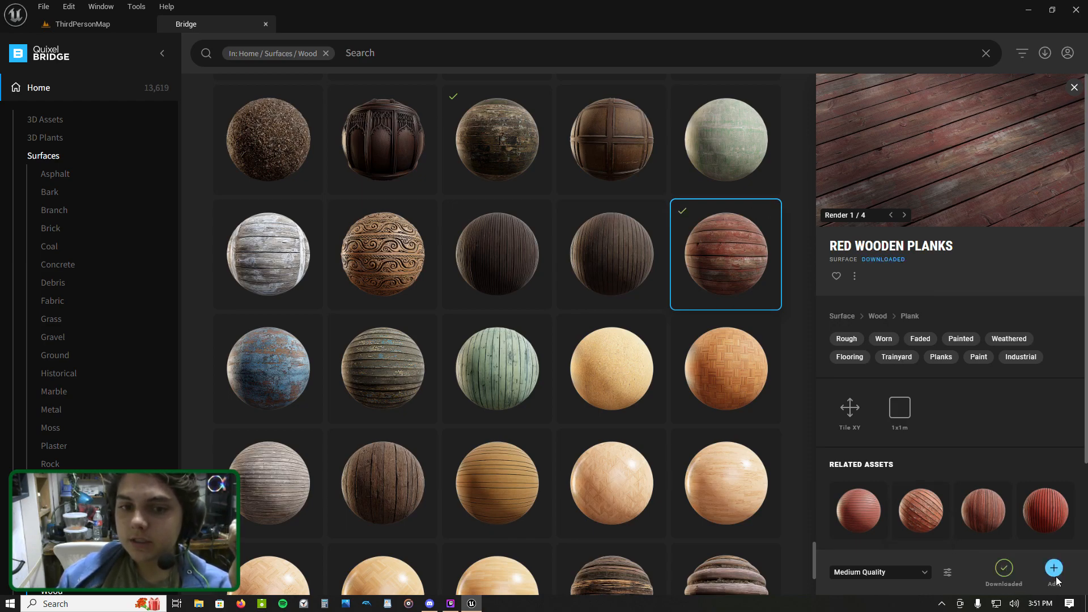
Step: Download the Worn Wooden Planks surface at medium quality and add it to the project
click(376, 484)
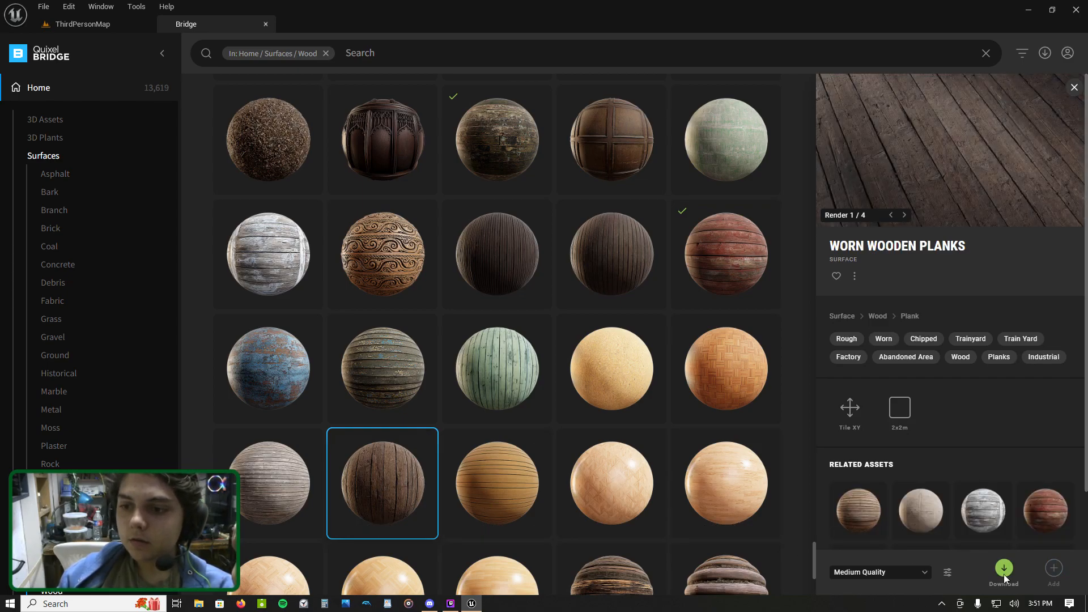
click(1059, 570)
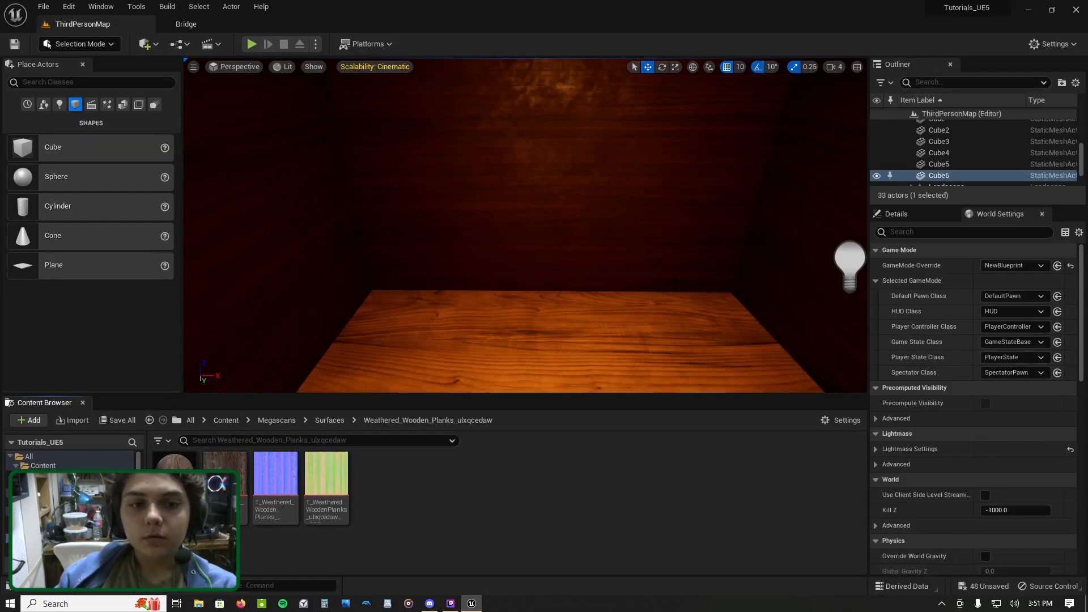
Step: Apply the Weathered Wooden Planks material to the room's back wall
drag(174, 462, 440, 197)
right_drag(440, 198, 505, 137)
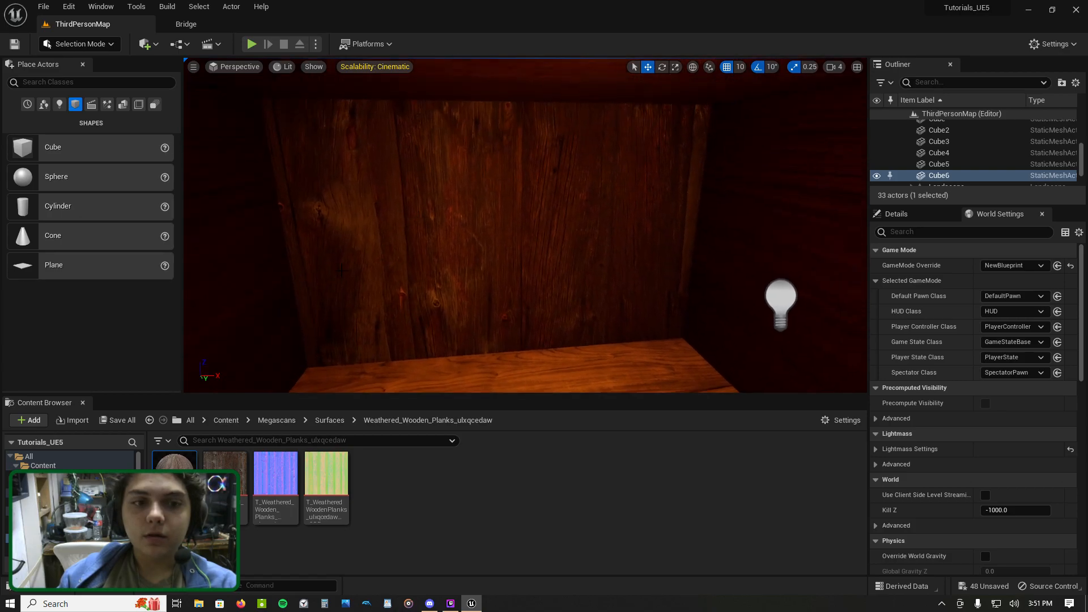
Step: Open the Worn_Wooden_Planks folder and apply its material to the walls of the room
click(330, 421)
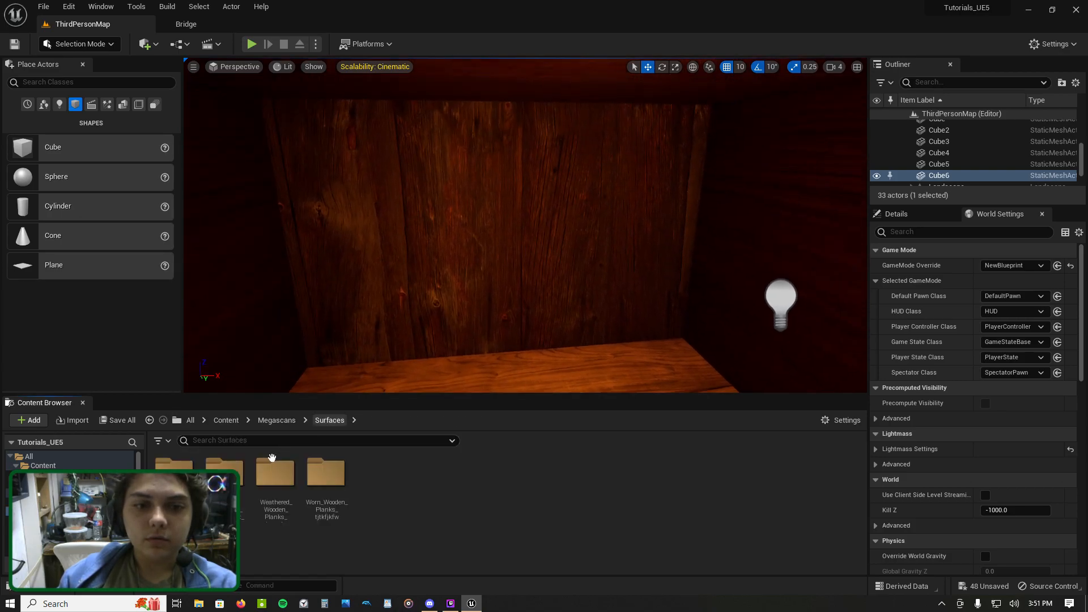
double_click(335, 489)
right_drag(420, 285, 453, 285)
drag(175, 468, 779, 233)
right_drag(779, 233, 816, 210)
drag(280, 341, 394, 103)
right_drag(393, 103, 465, 124)
drag(174, 468, 226, 243)
right_drag(470, 222, 564, 246)
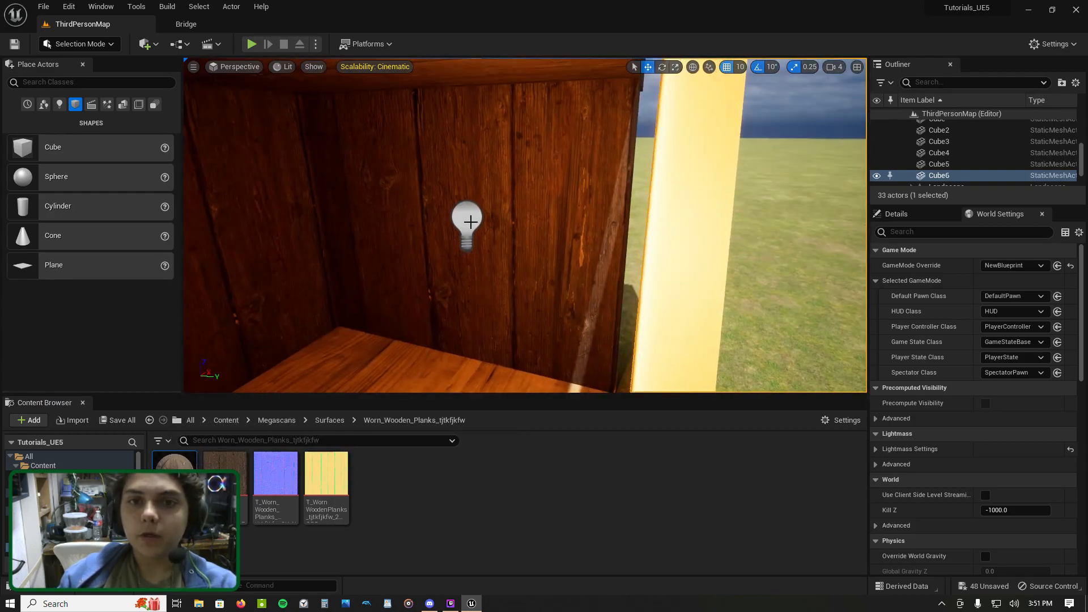
Step: Select the point light inside the room and set its colour temperature to about 2874
click(470, 222)
scroll(970, 478, down, 3)
scroll(978, 317, up, 3)
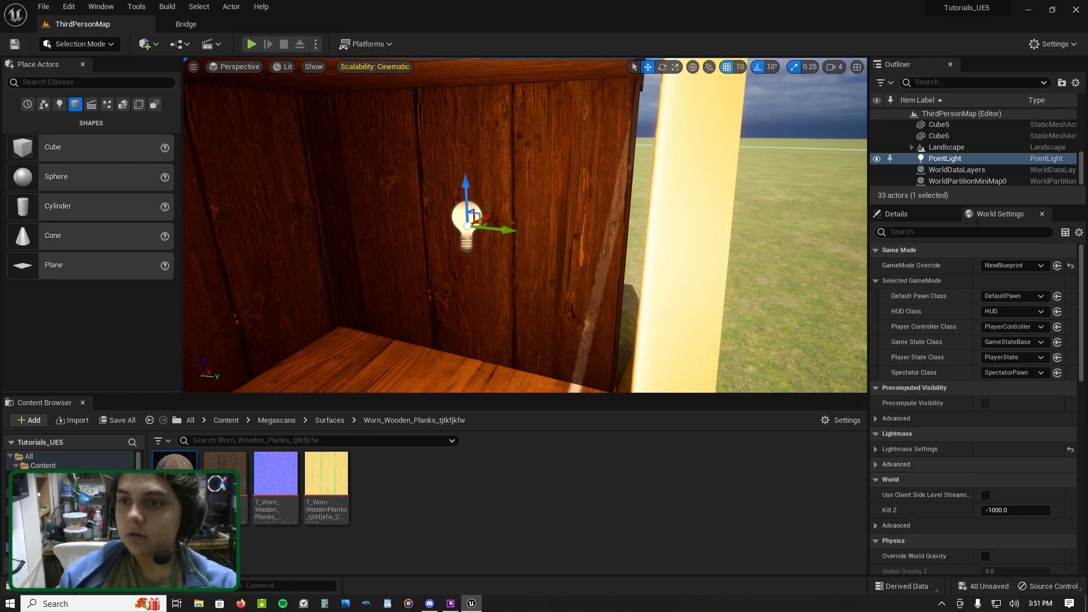
click(916, 216)
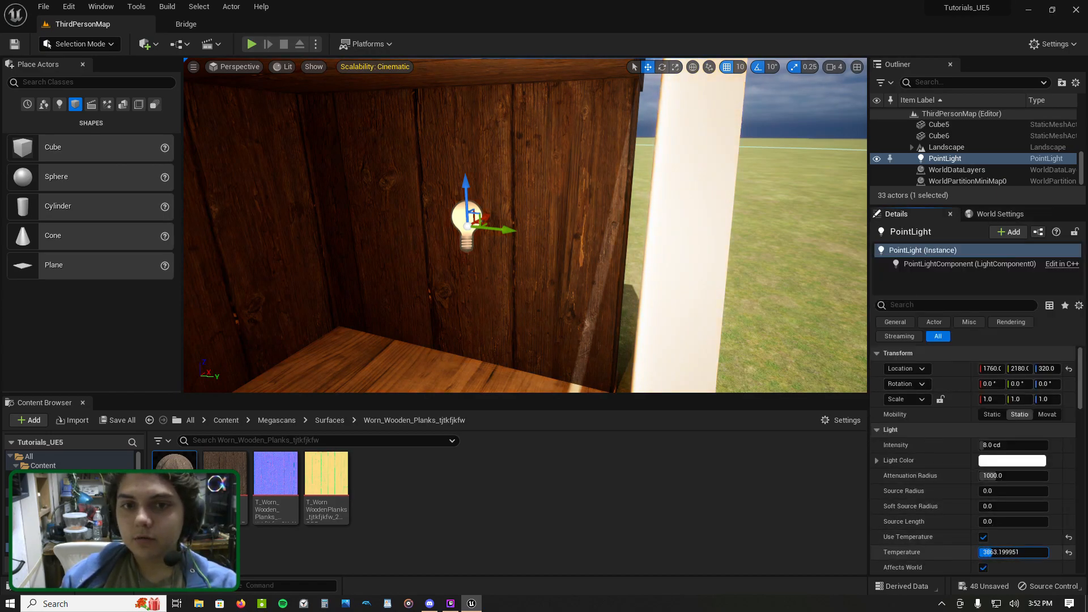
right_drag(525, 226, 261, 264)
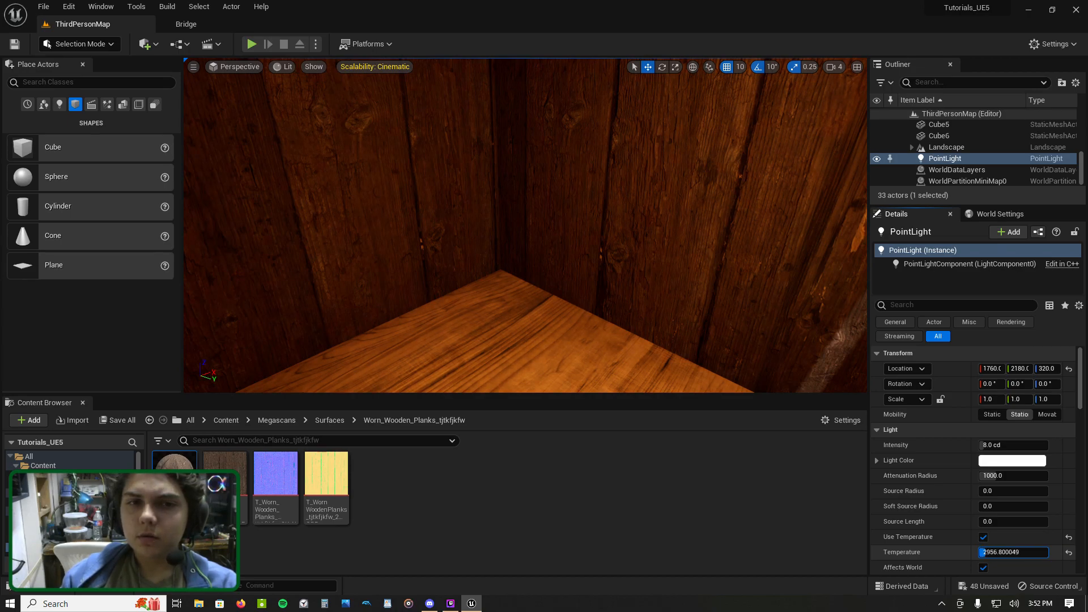
right_drag(680, 284, 631, 186)
key(w)
key(s)
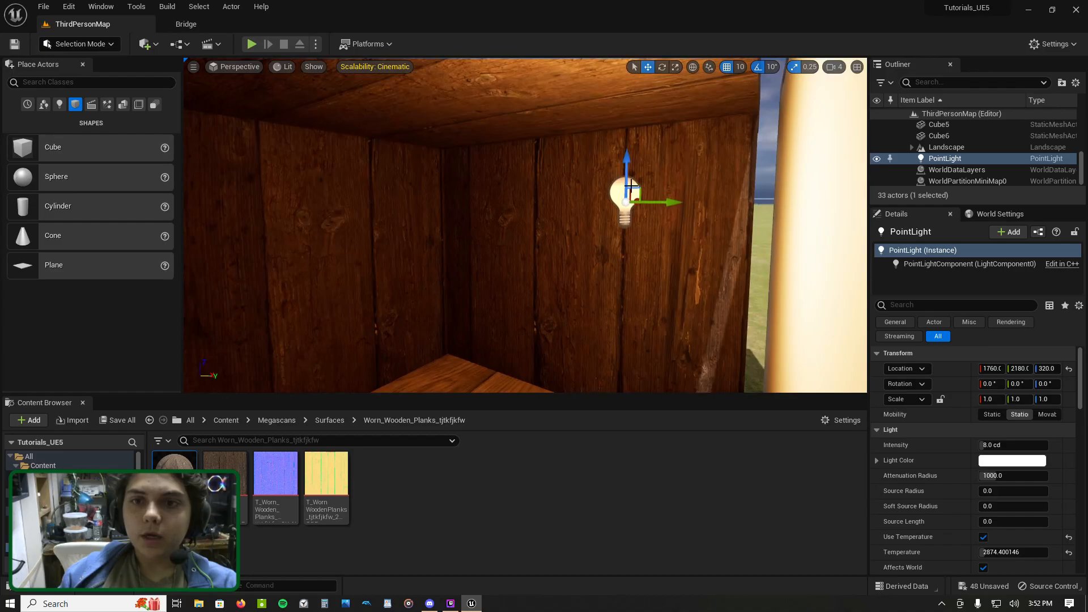
Step: Move the point light deeper into the room and slightly up, to about Y 2050 and Z 330
drag(632, 193, 443, 142)
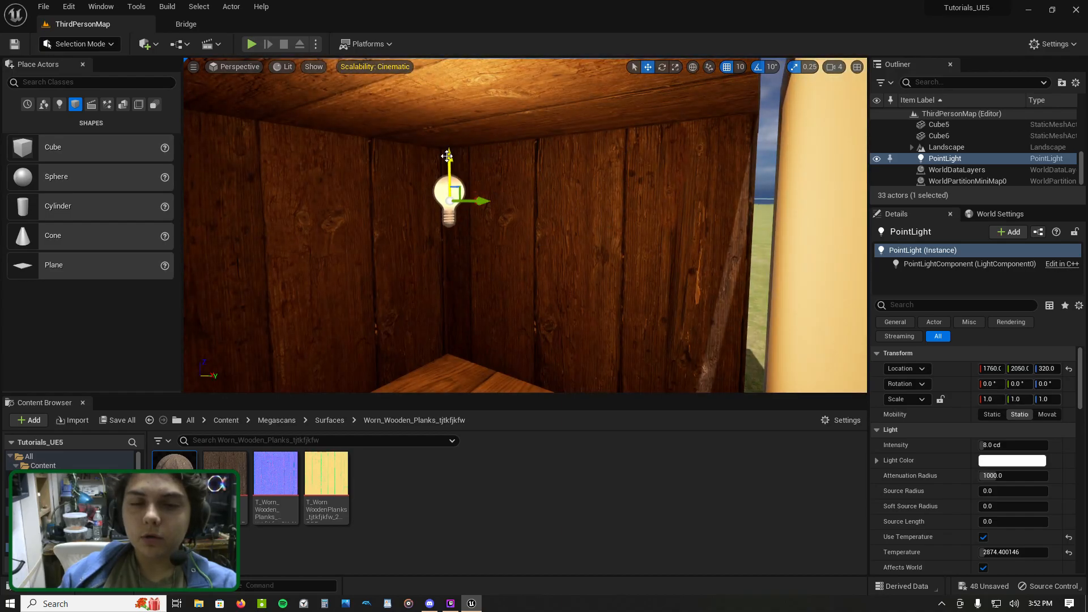
key(d)
right_drag(494, 219, 383, 227)
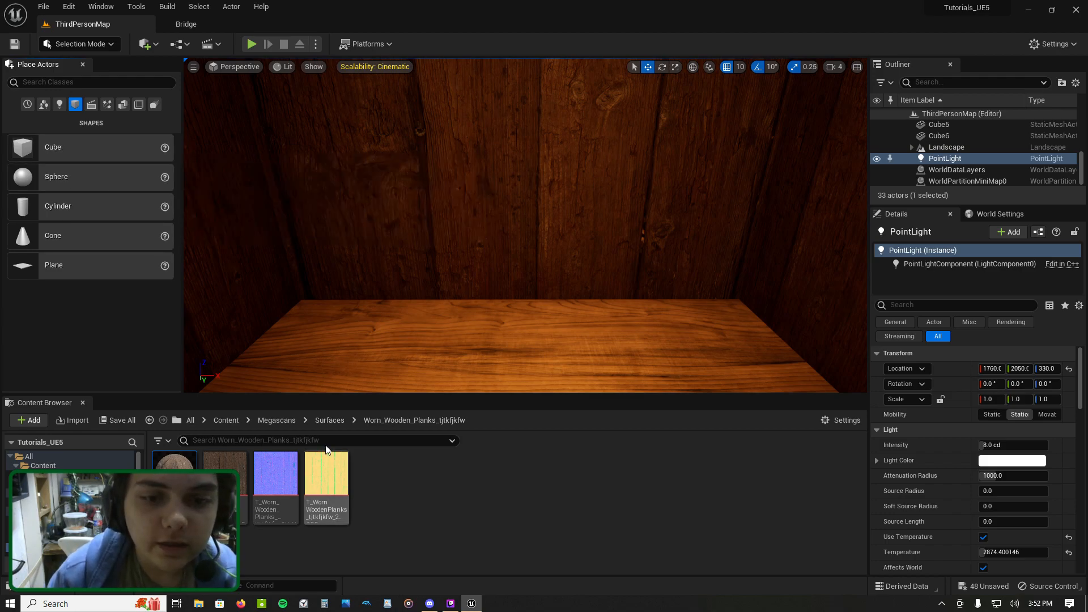
Step: Check the Megascans Surfaces folders for the red planks, then export Red Wooden Planks from Quixel Bridge at medium quality
click(329, 420)
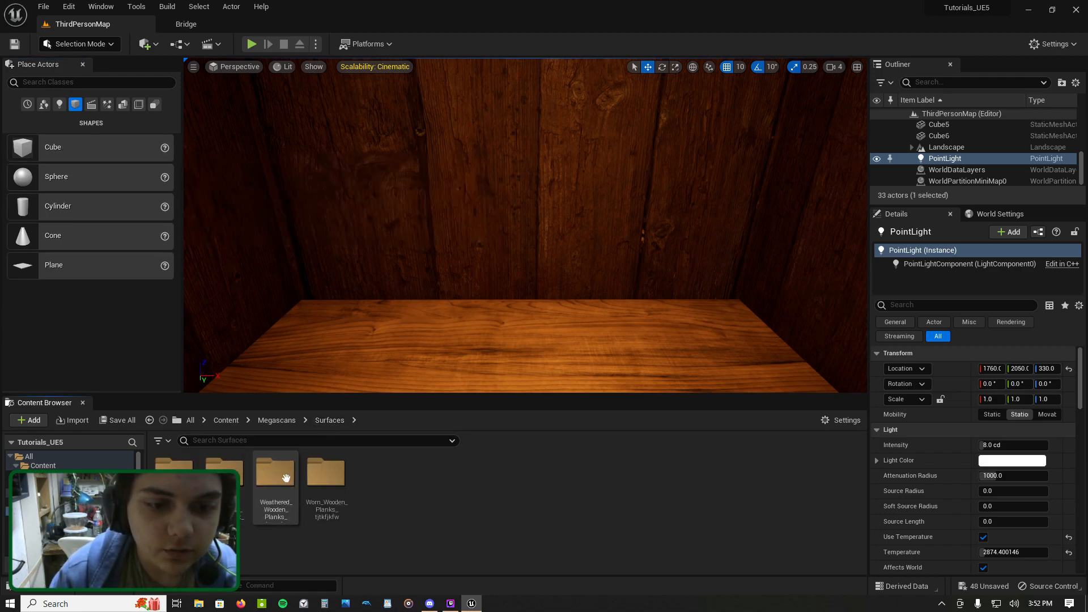
double_click(285, 476)
click(331, 420)
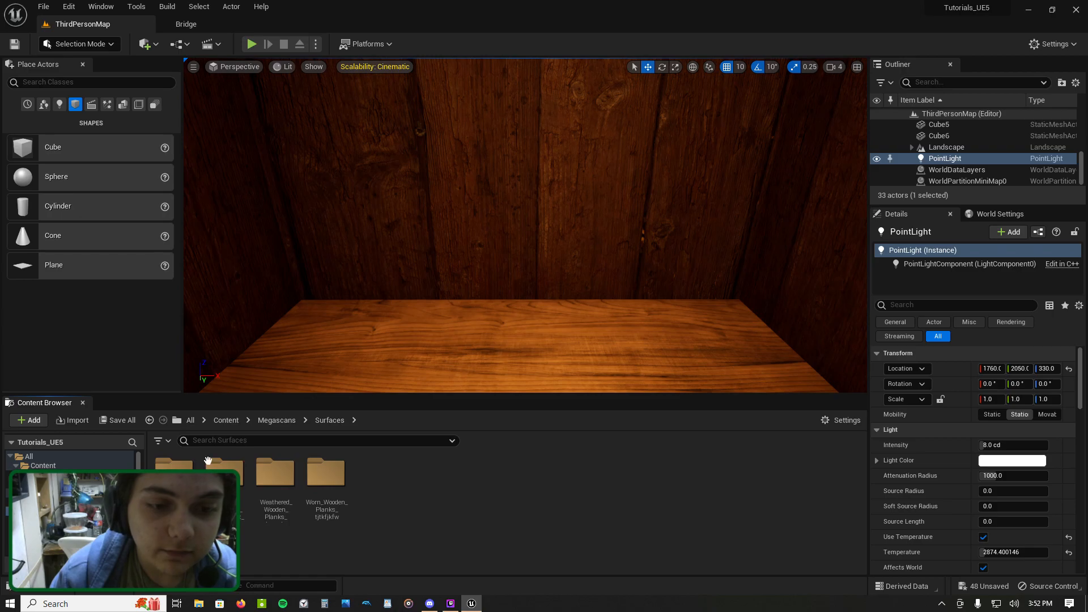
double_click(175, 470)
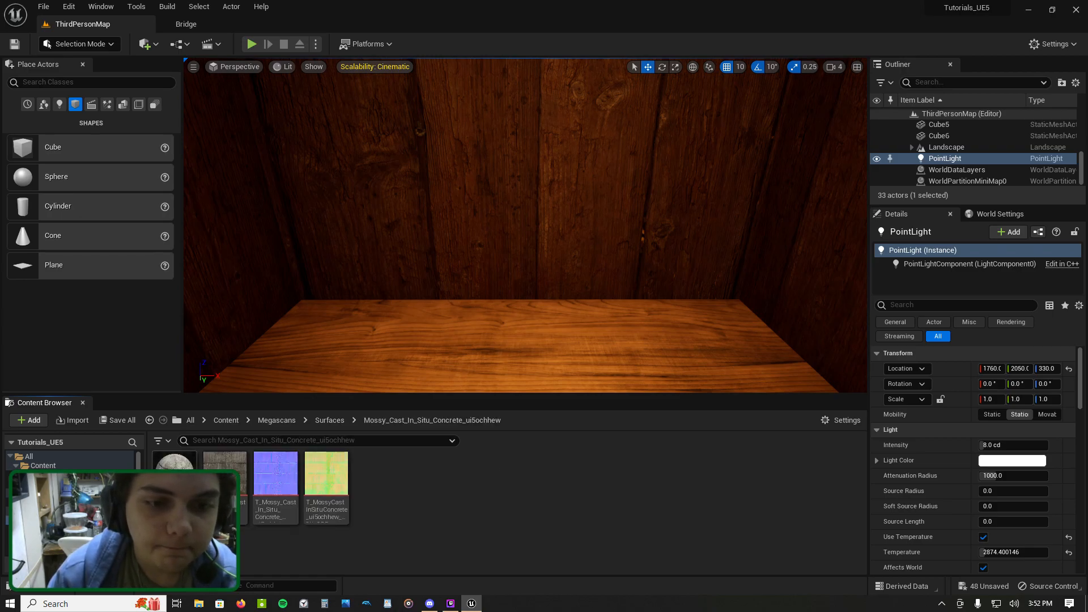
click(186, 24)
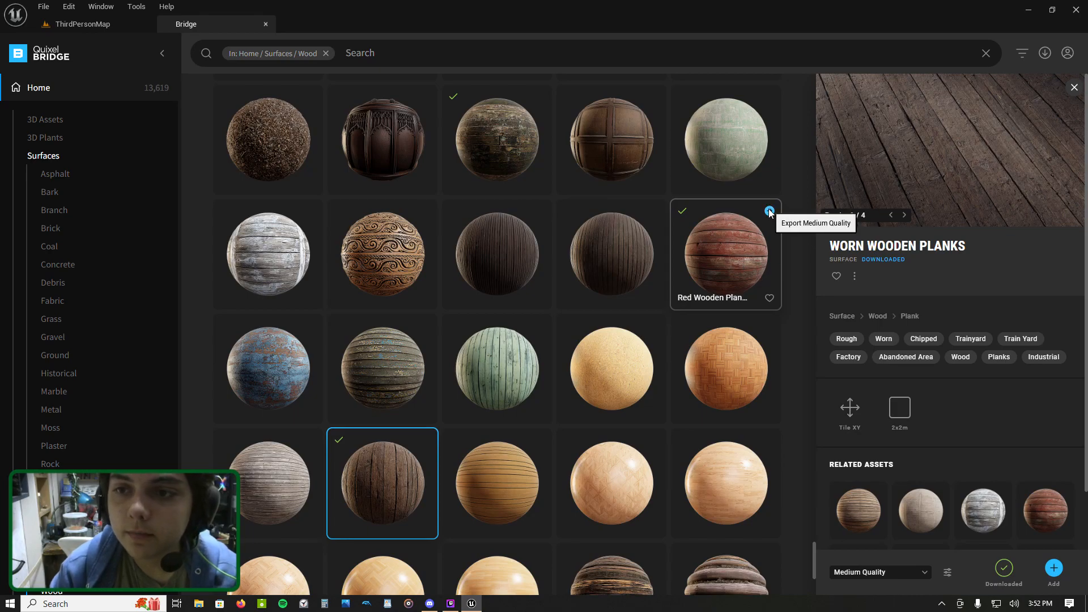
click(770, 213)
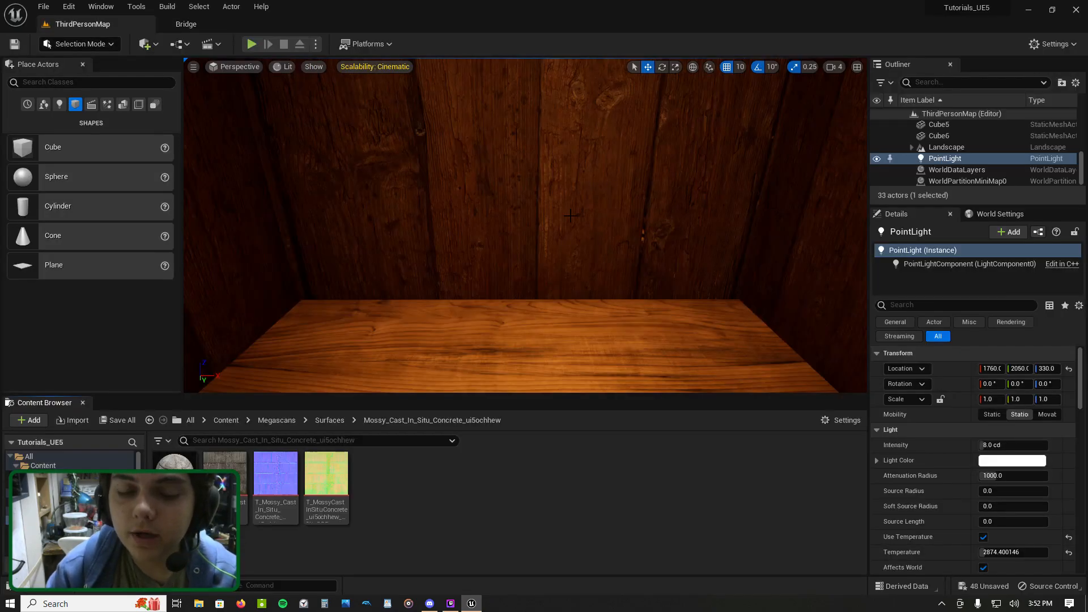
Step: Locate and open the Red_Wooden_Planks folder among the Megascans Surfaces
click(328, 420)
double_click(241, 492)
click(325, 420)
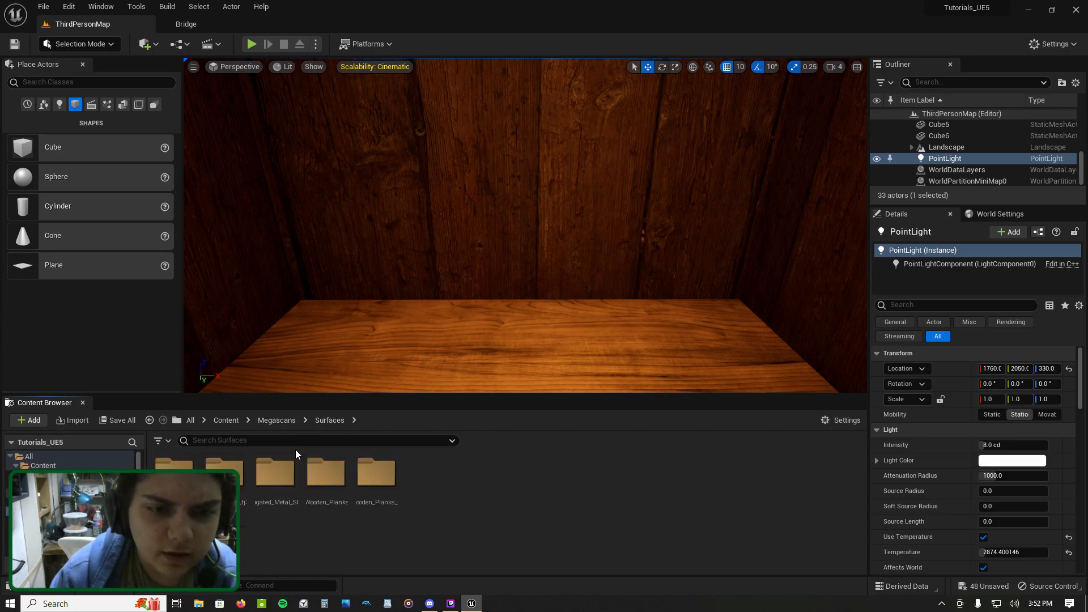
double_click(246, 468)
mouse_move(173, 476)
mouse_down()
mouse_move(343, 264)
mouse_move(223, 418)
mouse_move(155, 469)
mouse_up()
Step: Place a cube near the back wall and, with scale snapping off, scale it into a shelf board about 13.11 in X and 0.09 in Z
drag(39, 156, 334, 210)
click(676, 67)
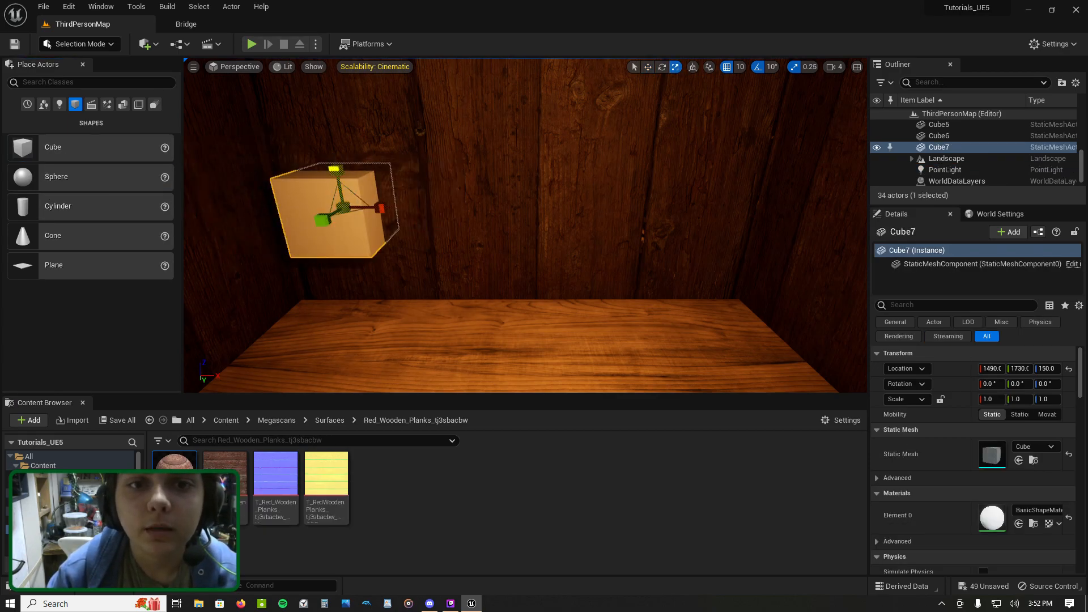
drag(334, 169, 335, 187)
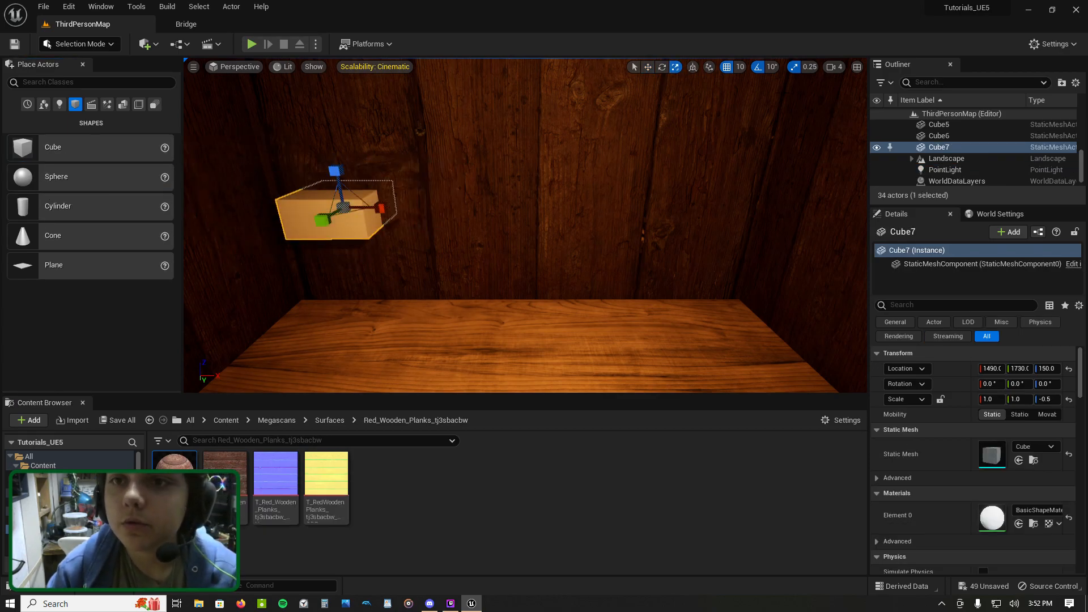
click(807, 67)
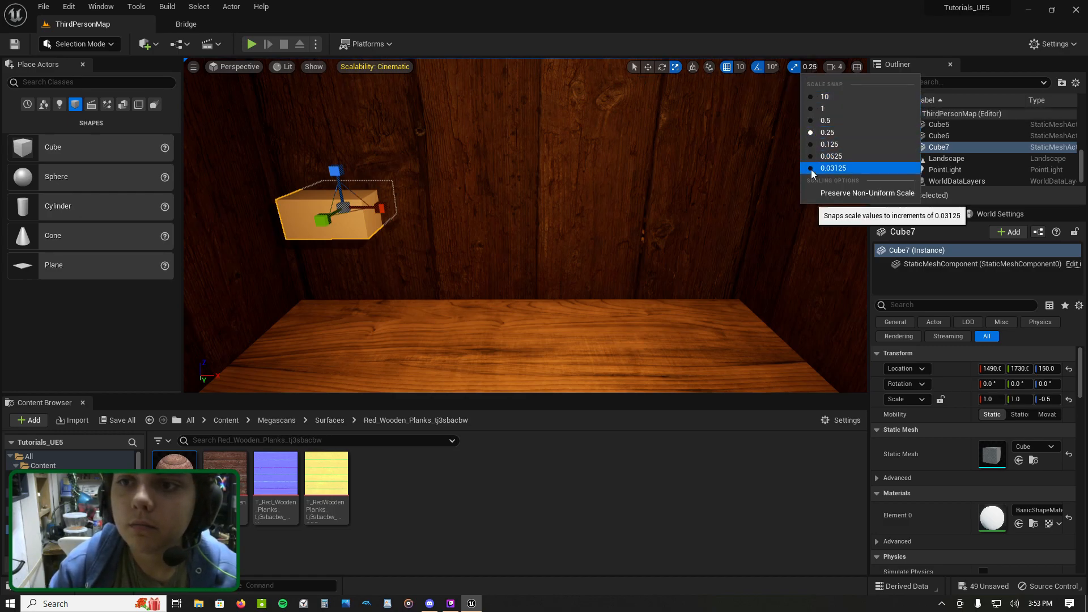
click(794, 68)
mouse_move(334, 171)
mouse_down()
mouse_move(334, 187)
mouse_move(335, 156)
mouse_up()
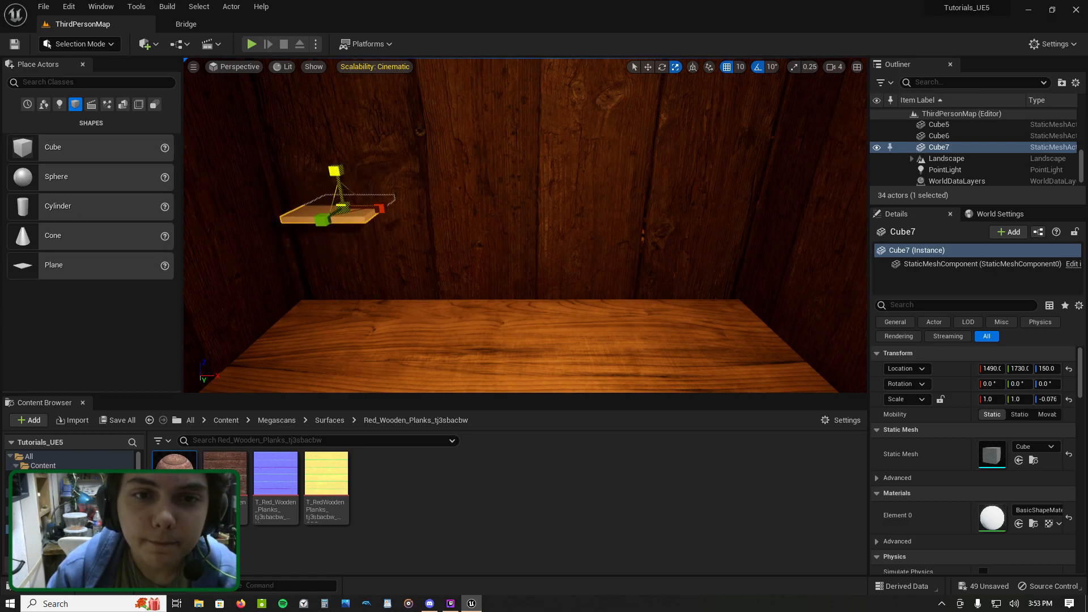
drag(377, 211, 464, 211)
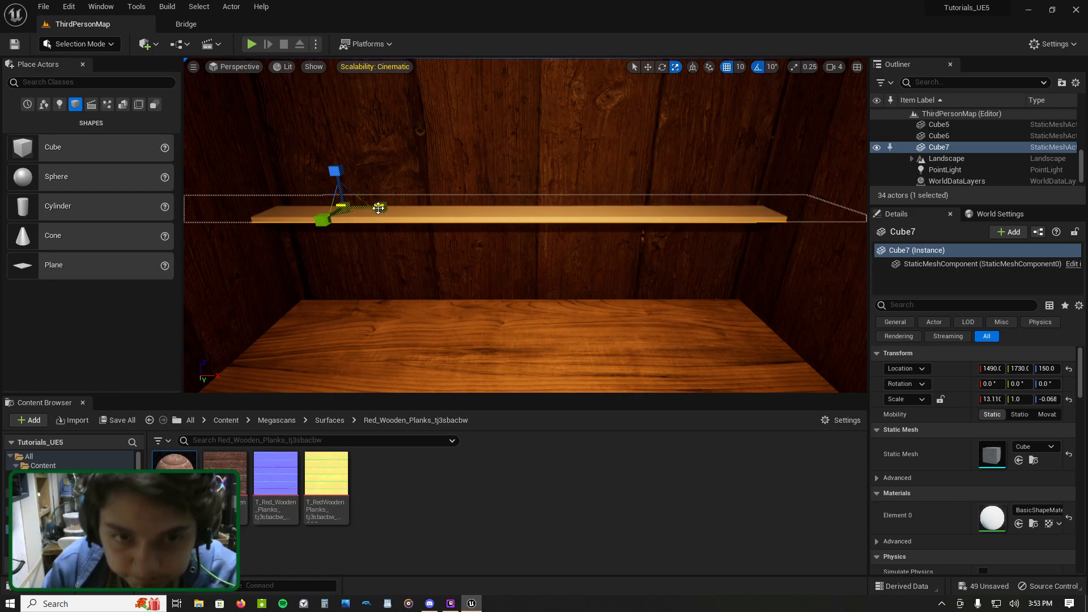
drag(339, 177, 339, 157)
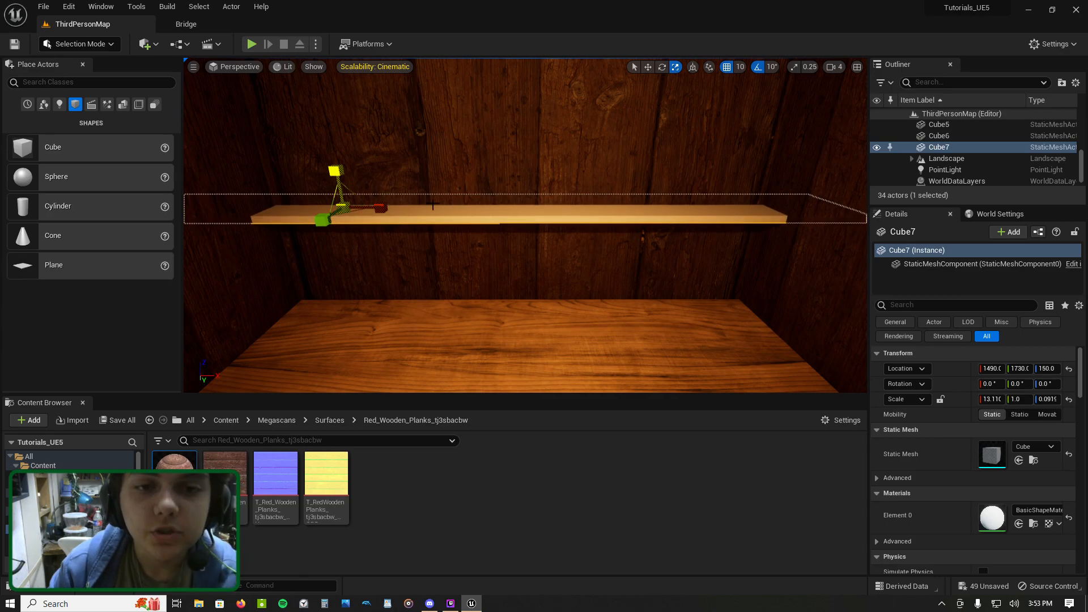
Step: Move the shelf board to about X 1570, Y 1790 so it spans between the side walls
click(648, 67)
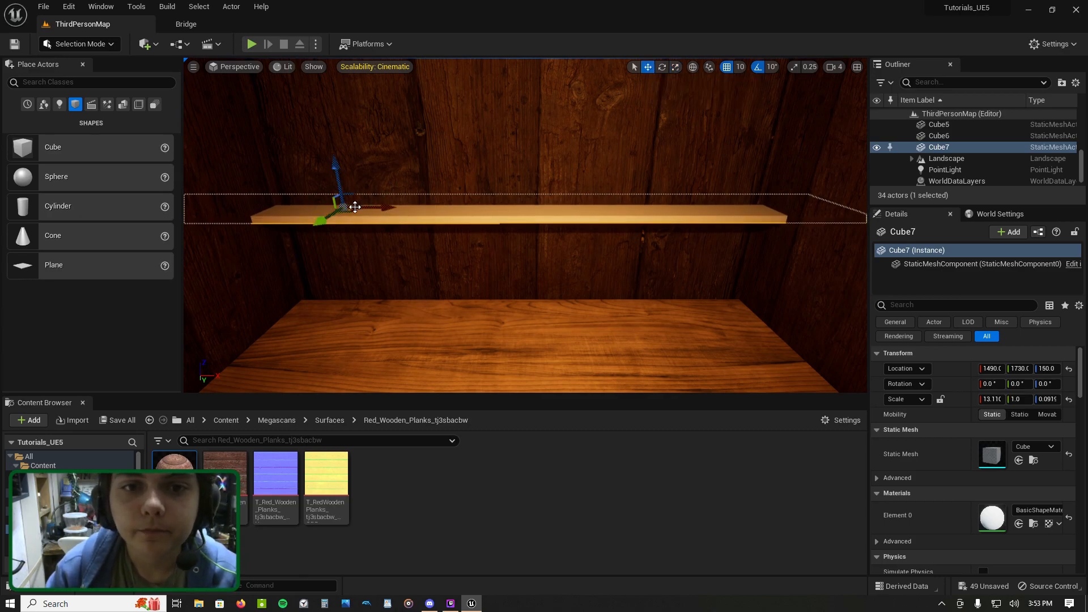
drag(357, 197, 371, 244)
right_drag(385, 236, 434, 200)
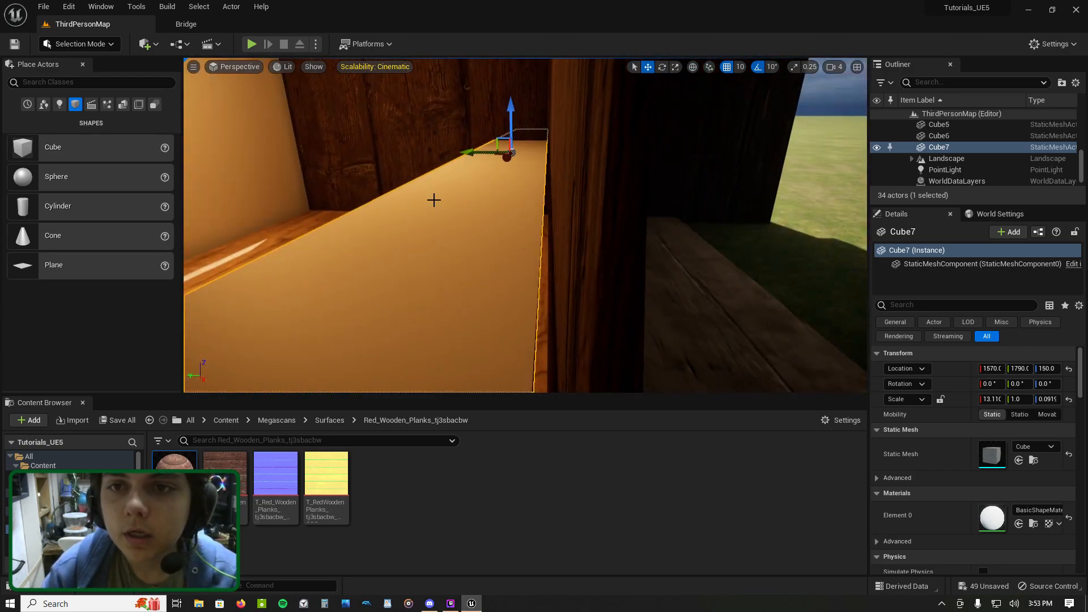
Step: Widen the shelf board to a Y scale of about 1.4 and apply the Red Wooden Planks material to it
drag(475, 153, 448, 166)
right_drag(448, 167, 310, 323)
drag(174, 482, 430, 193)
right_drag(431, 193, 386, 119)
Step: Switch to Quixel Bridge, find the downloaded Old Shipwreck Hull surface and export it to the project
click(210, 24)
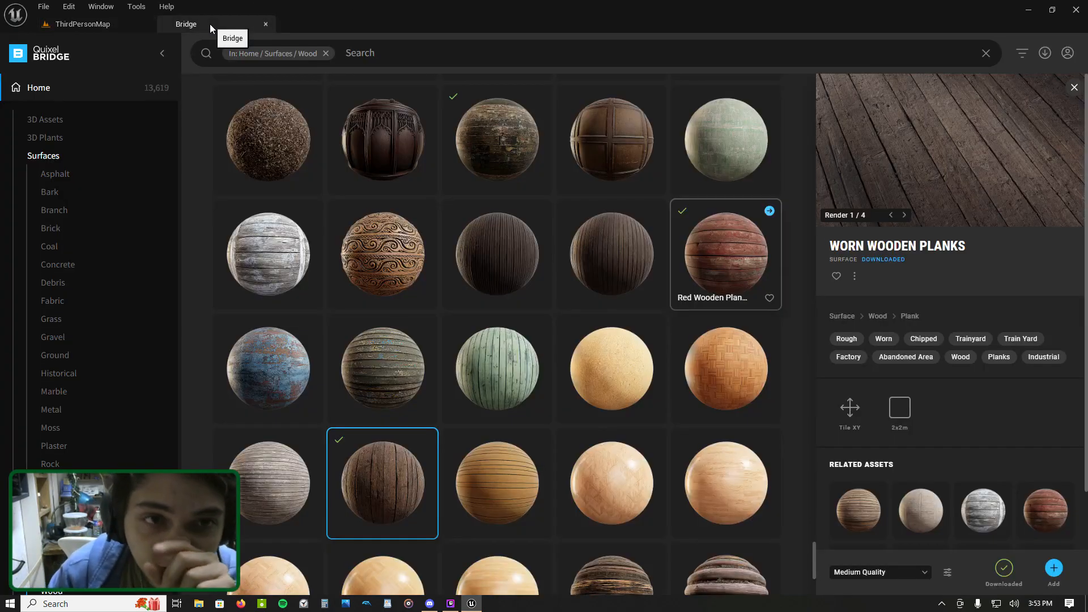
scroll(559, 340, up, 1)
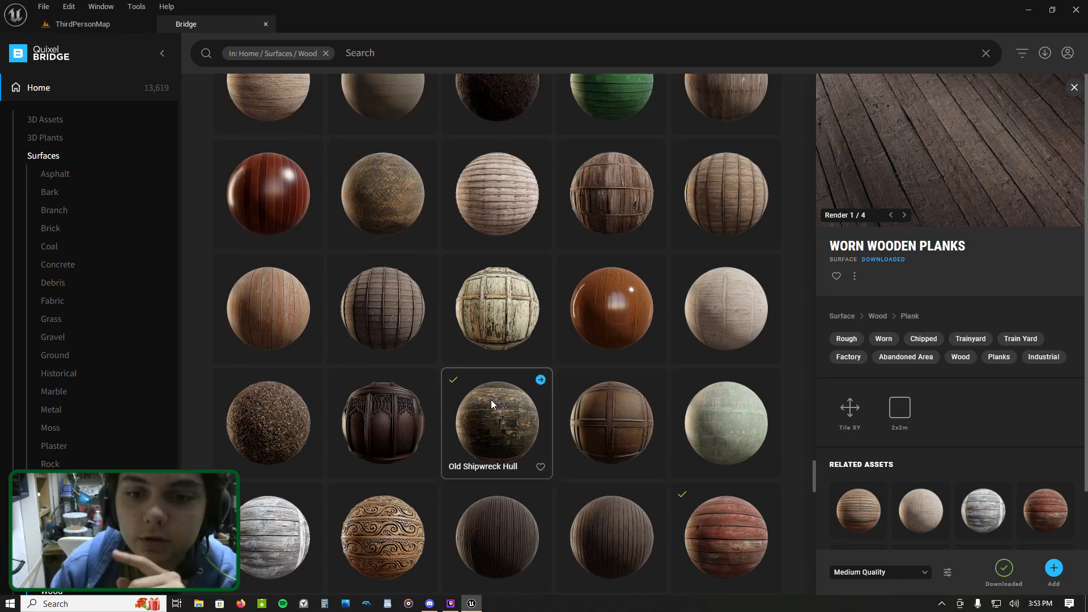
click(491, 400)
click(540, 381)
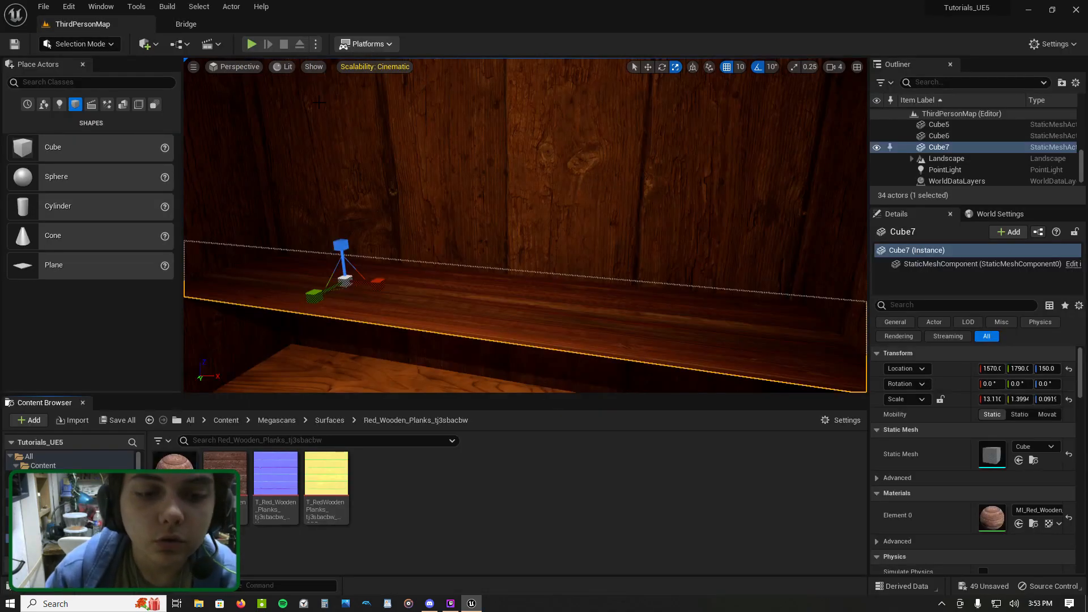
Step: Replace the shelf board's material with the Old Shipwreck Hull material from the Megascans surfaces
click(330, 420)
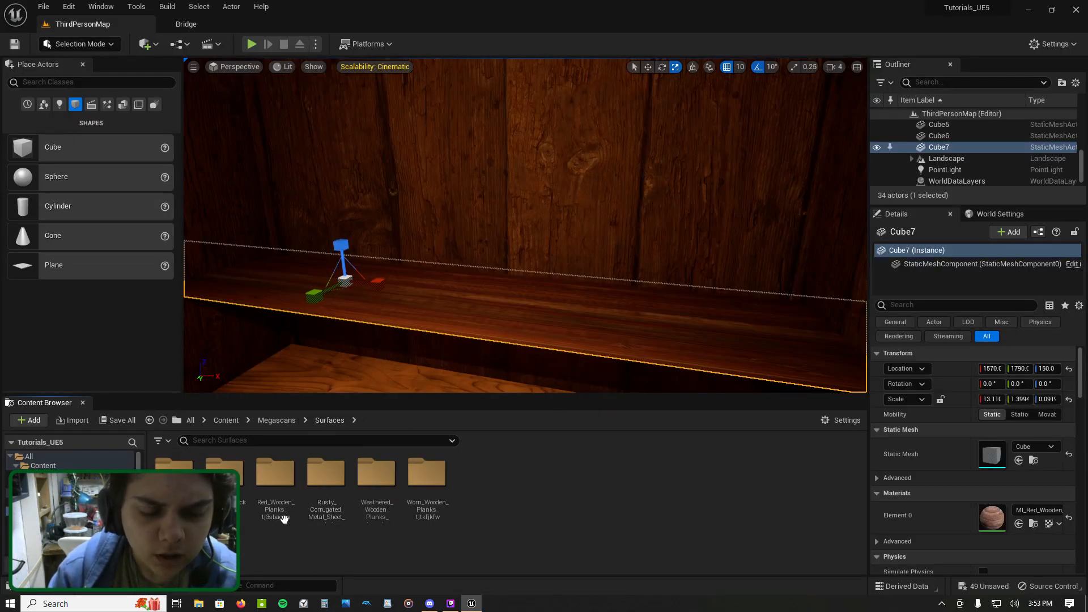
double_click(275, 482)
drag(175, 462, 408, 290)
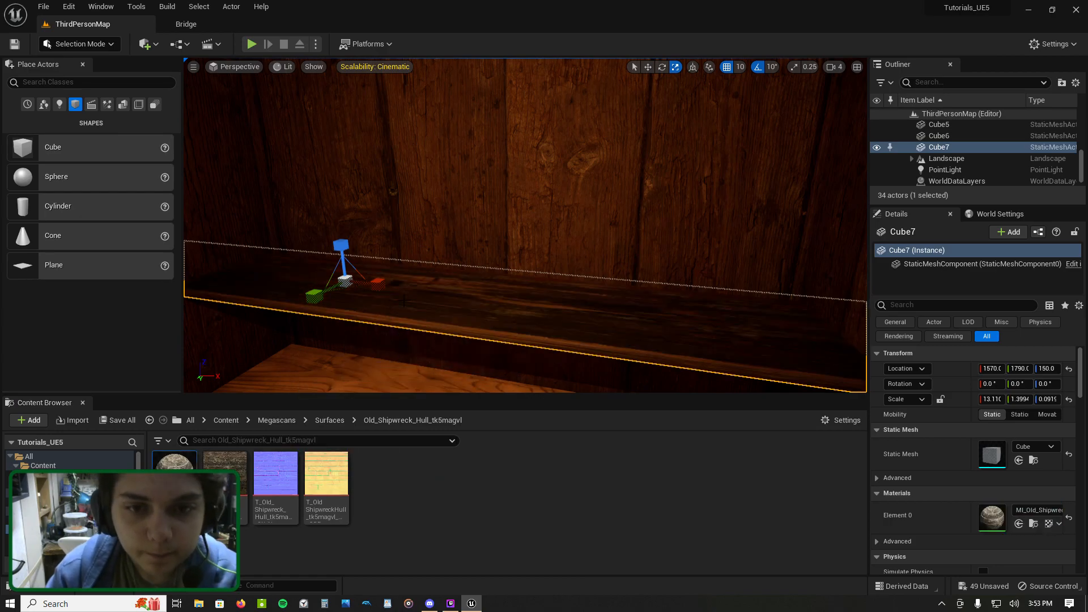
Step: Try the M_Wood_Pine material on the back wall behind the shelf
right_drag(410, 290, 649, 260)
click(450, 231)
key(s)
key(a)
key(d)
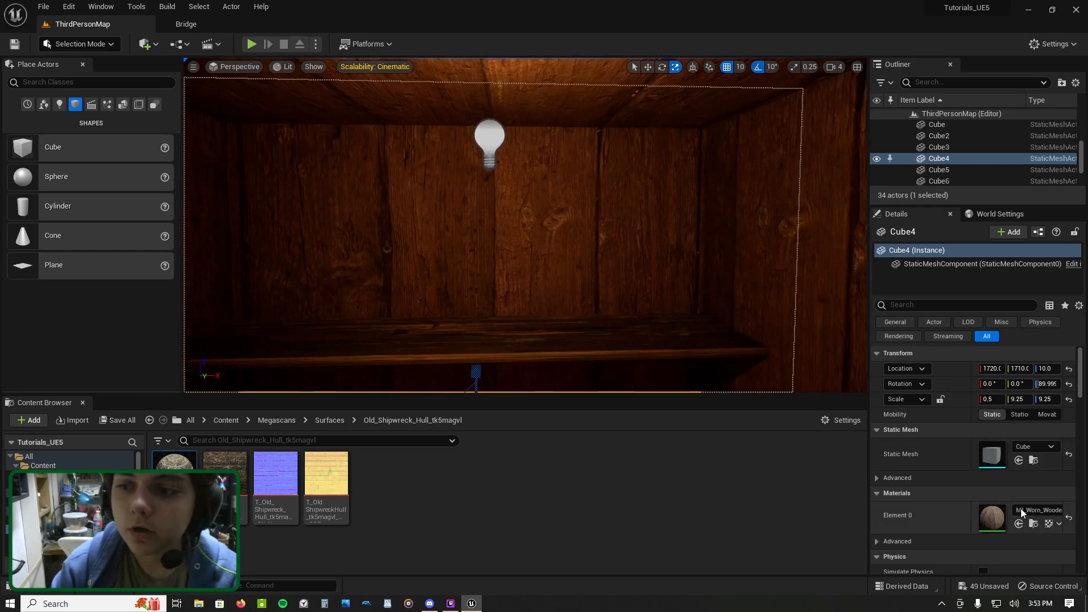
click(1022, 508)
text(pine)
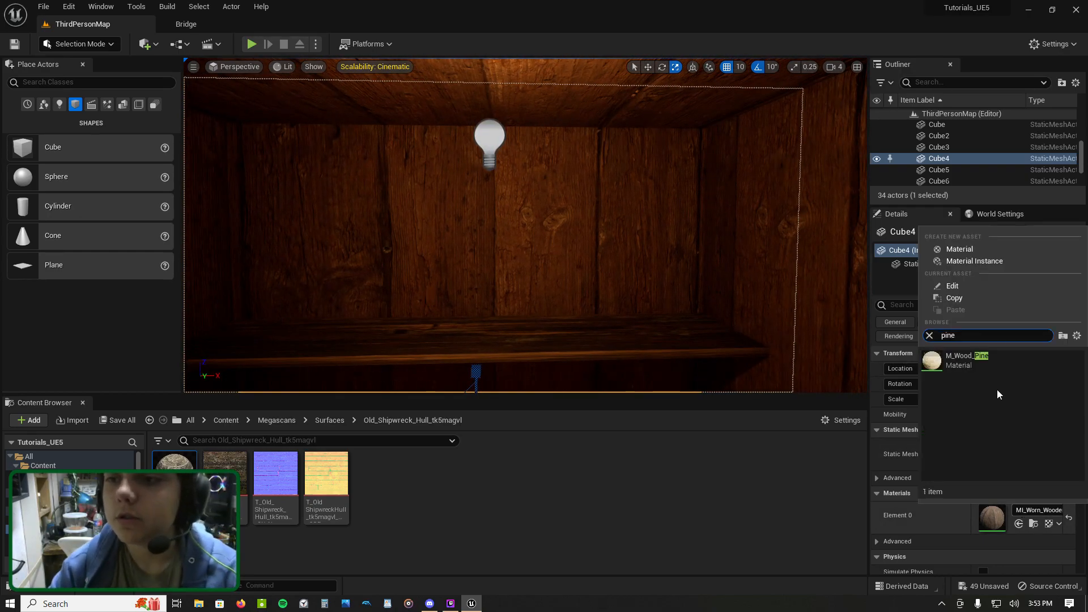
click(991, 363)
key(w)
mouse_move(737, 266)
right_down()
mouse_move(743, 301)
mouse_move(822, 289)
mouse_move(731, 280)
right_up()
key(s)
Step: Apply the Rusty Corrugated Metal Sheet material to the back wall and both side walls
click(330, 420)
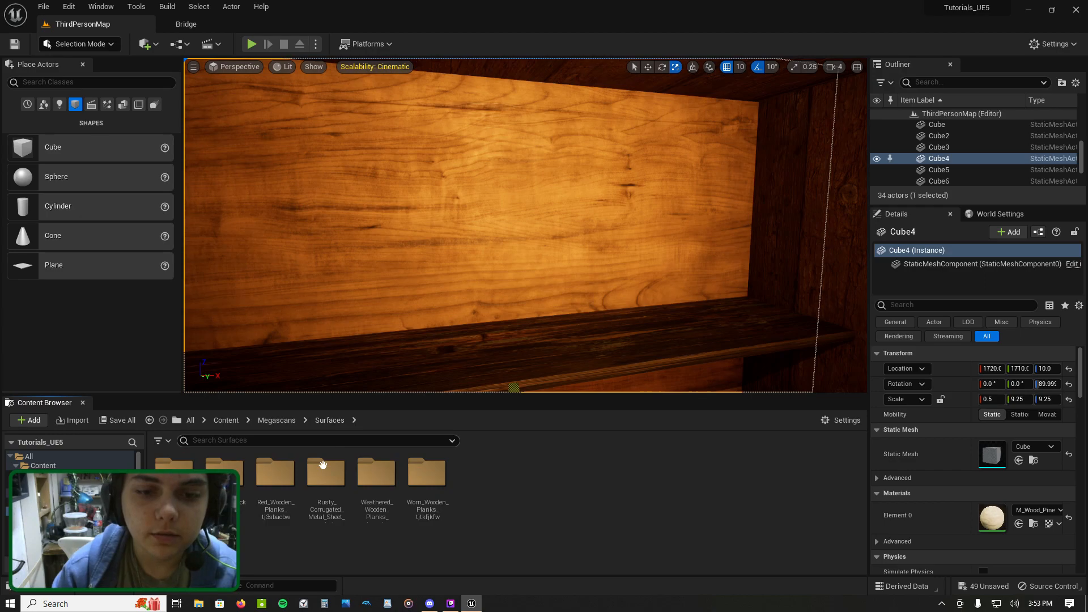
double_click(333, 488)
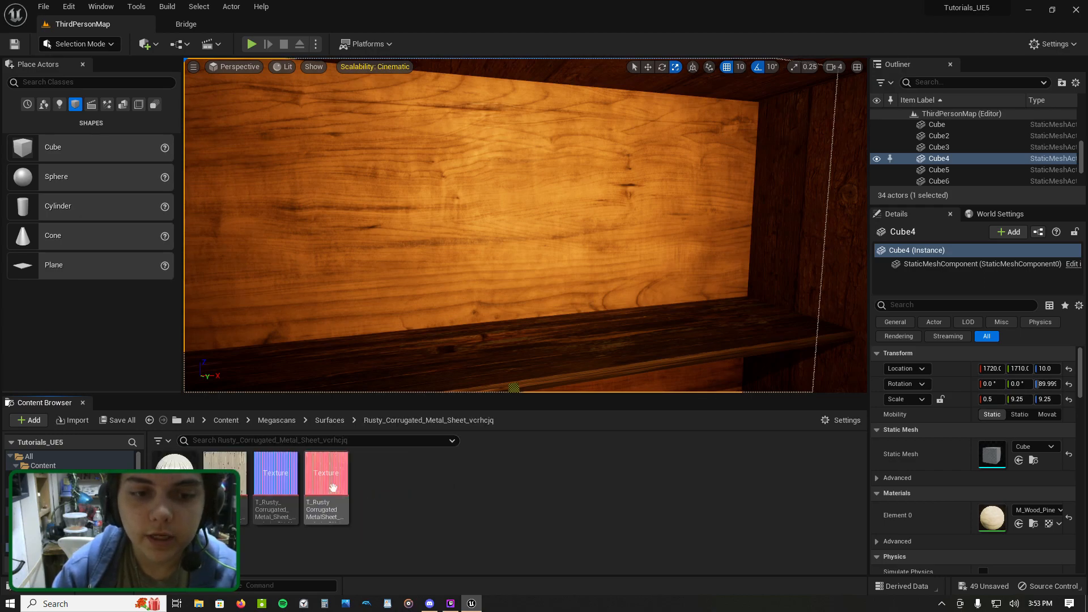
drag(174, 471, 343, 289)
key(s)
right_drag(343, 289, 601, 292)
drag(174, 471, 559, 195)
right_drag(559, 195, 326, 337)
drag(174, 470, 292, 320)
right_drag(292, 320, 442, 326)
key(w)
key(w)
key(s)
key(w)
key(s)
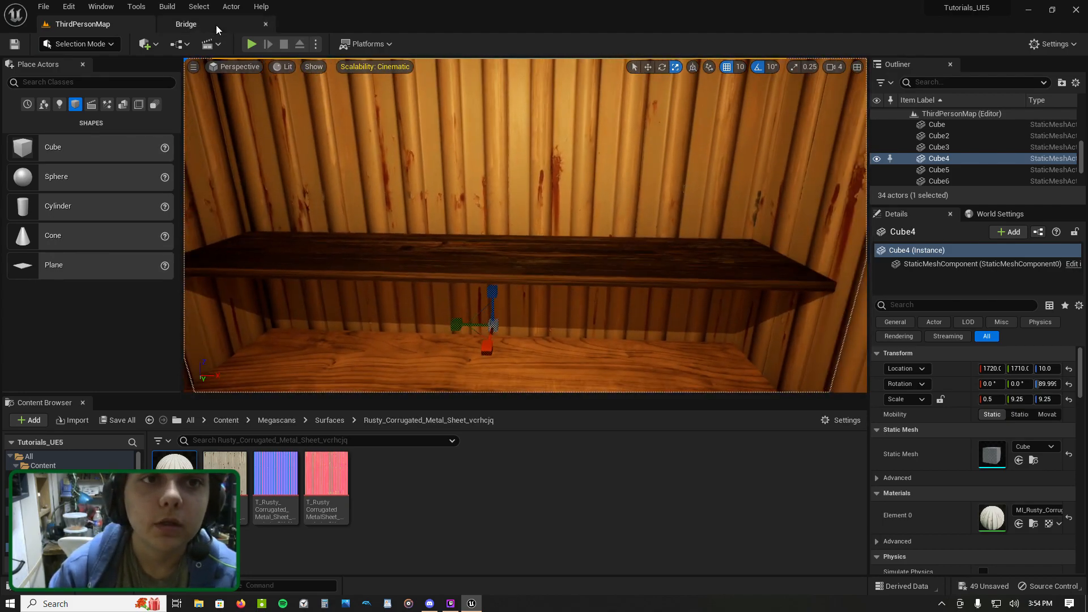
Step: Switch to Quixel Bridge, search all assets for "plank" and export the downloaded Wooden Plank 3D asset to the project
click(193, 24)
click(330, 55)
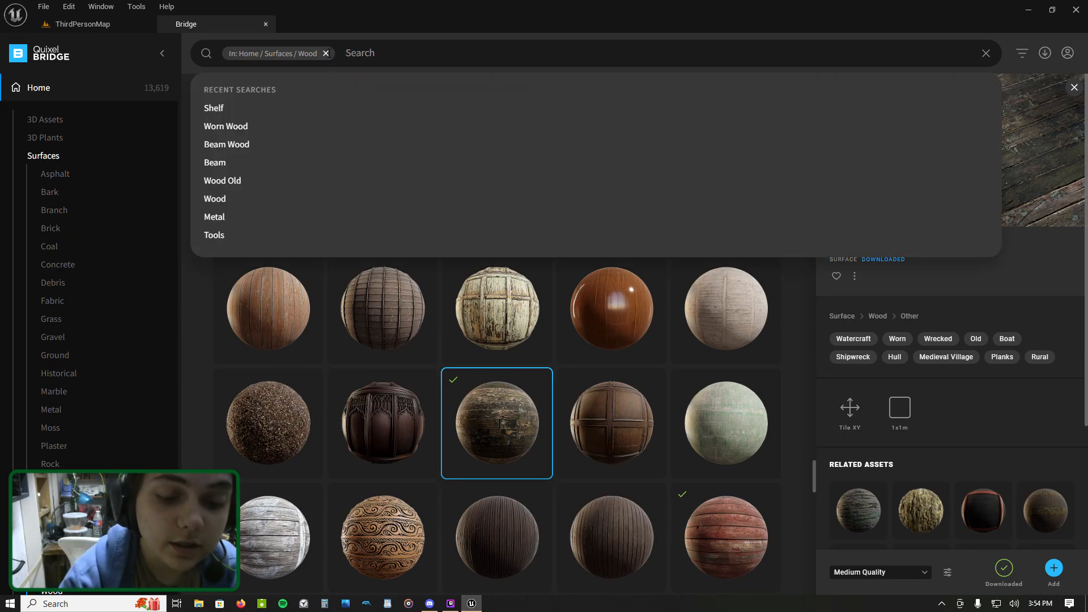
click(326, 54)
click(330, 53)
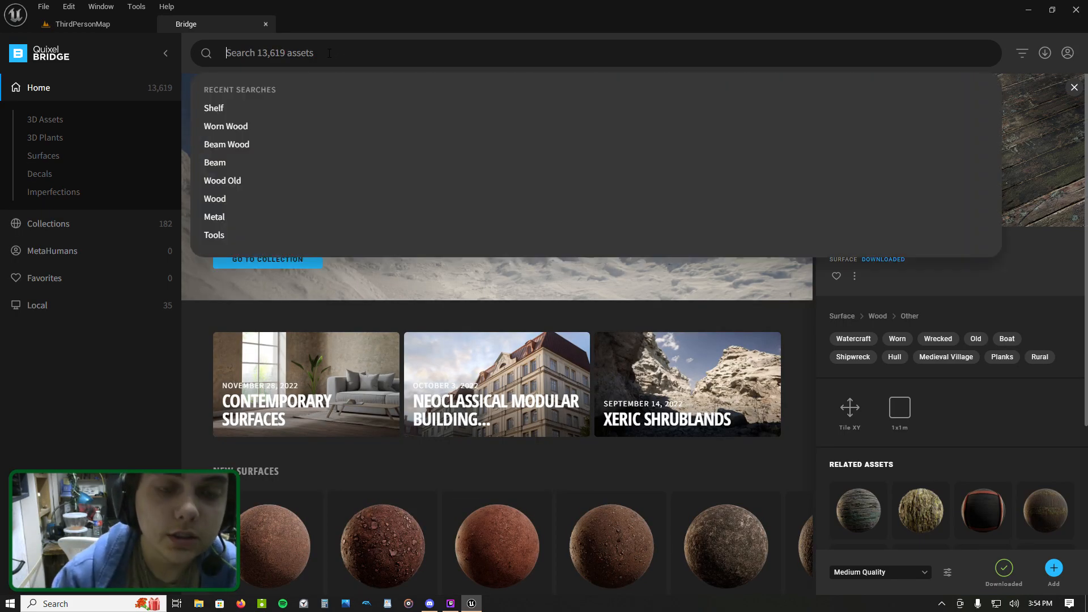
text(plank)
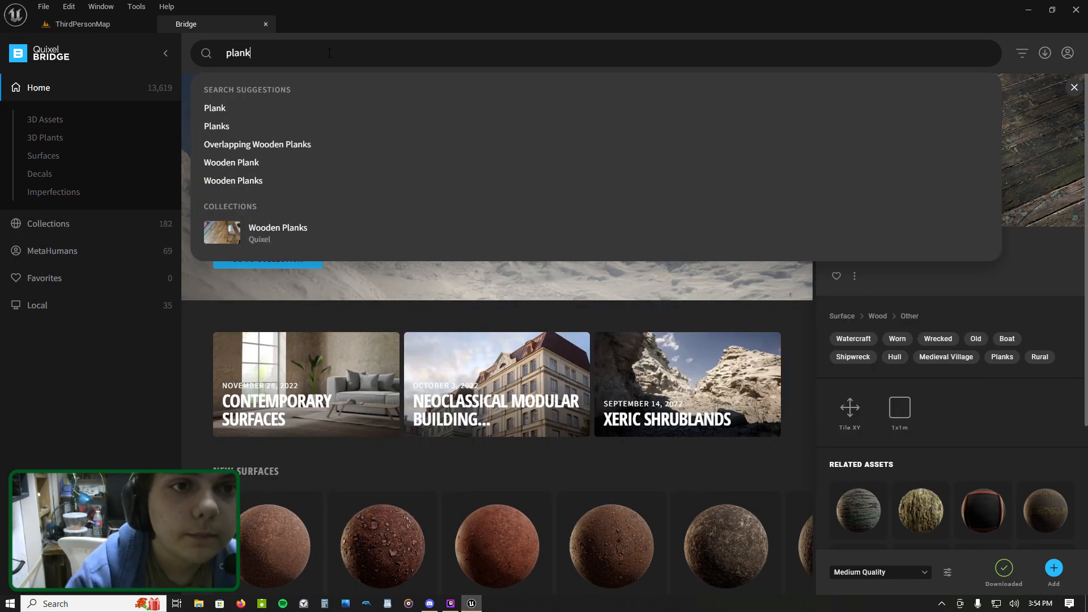
key(Return)
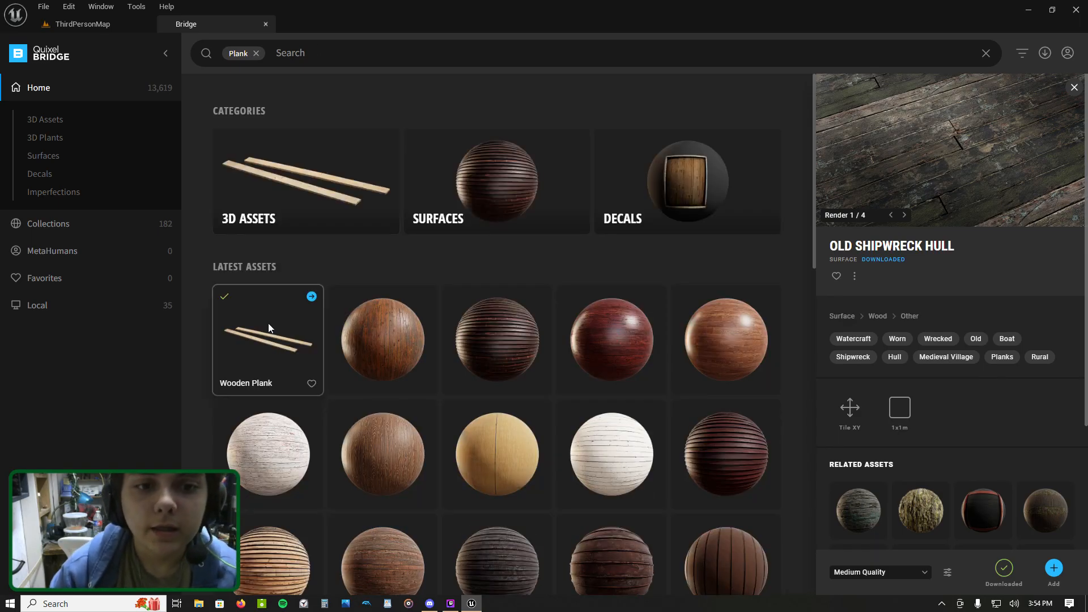
click(311, 297)
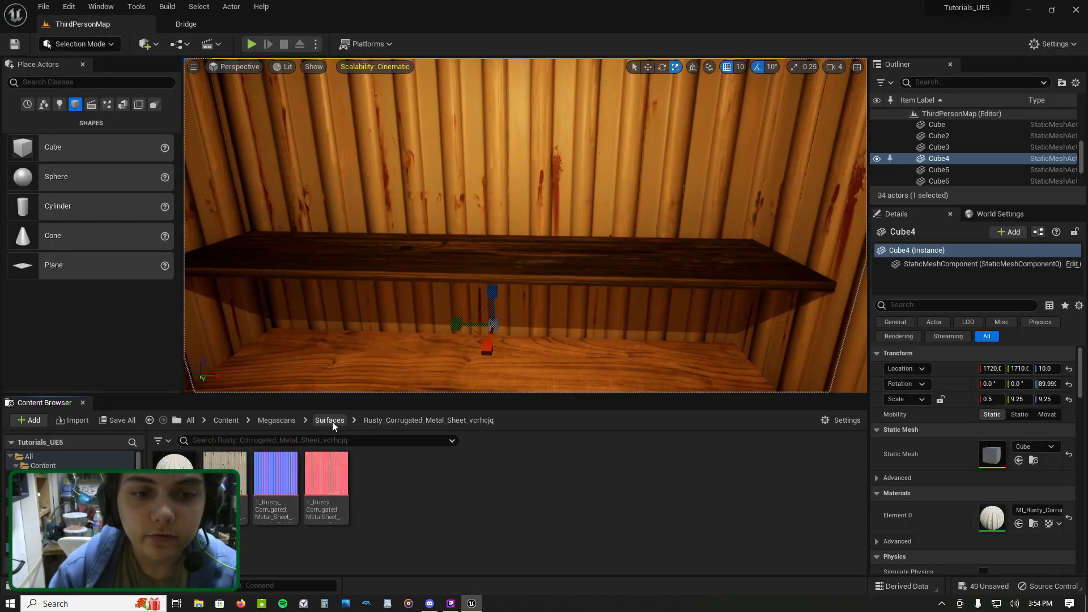
Step: Place the Wooden Plank mesh from the Megascans 3D assets along the shelf's front edge at about X 1600, Y 1860, Z 150
click(287, 421)
double_click(174, 470)
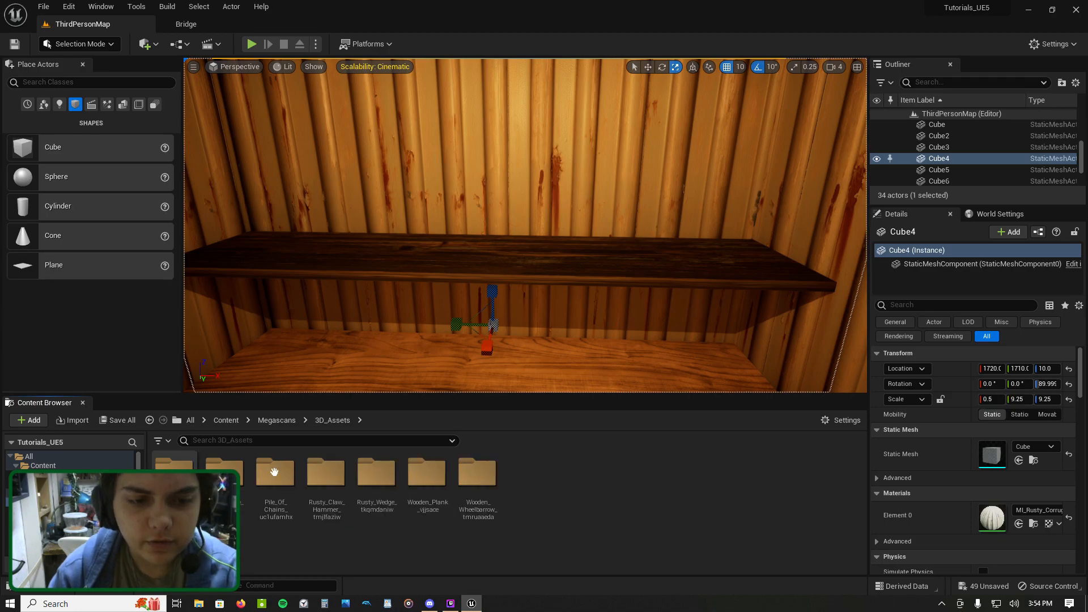
double_click(428, 480)
drag(225, 482, 332, 275)
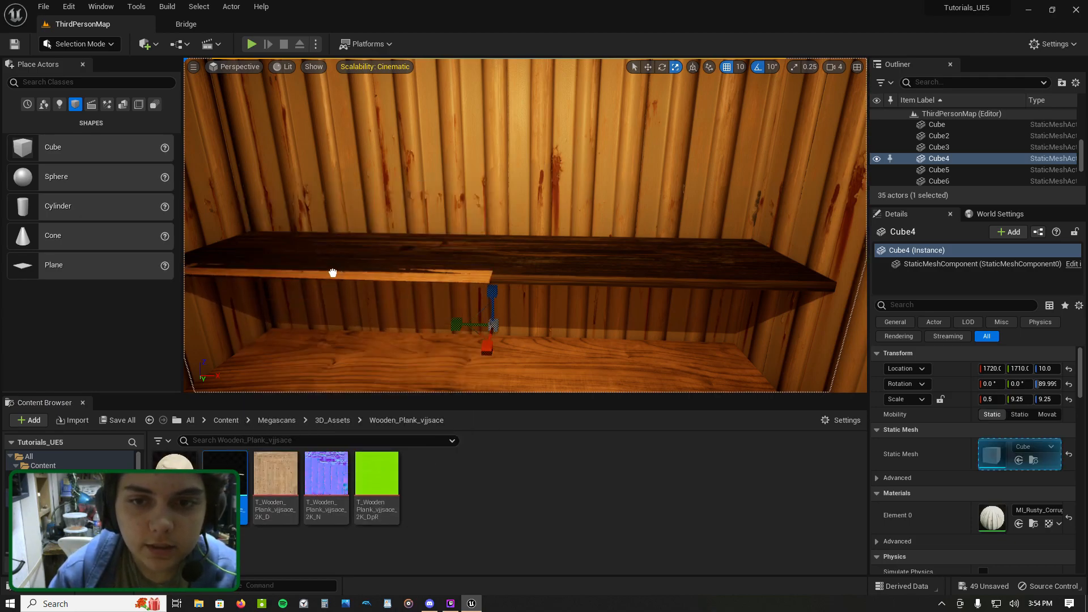
drag(339, 272, 340, 272)
right_drag(340, 272, 244, 275)
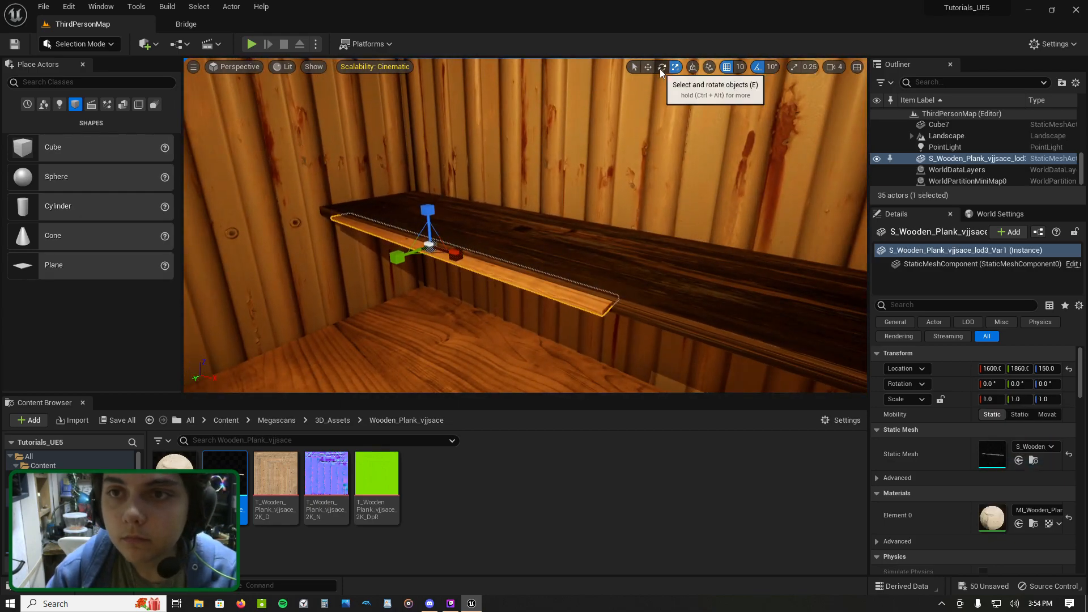
Step: Rotate the wooden plank 90° about X so it stands upright against the shelf's front edge
click(661, 67)
drag(397, 233, 357, 267)
drag(414, 192, 413, 193)
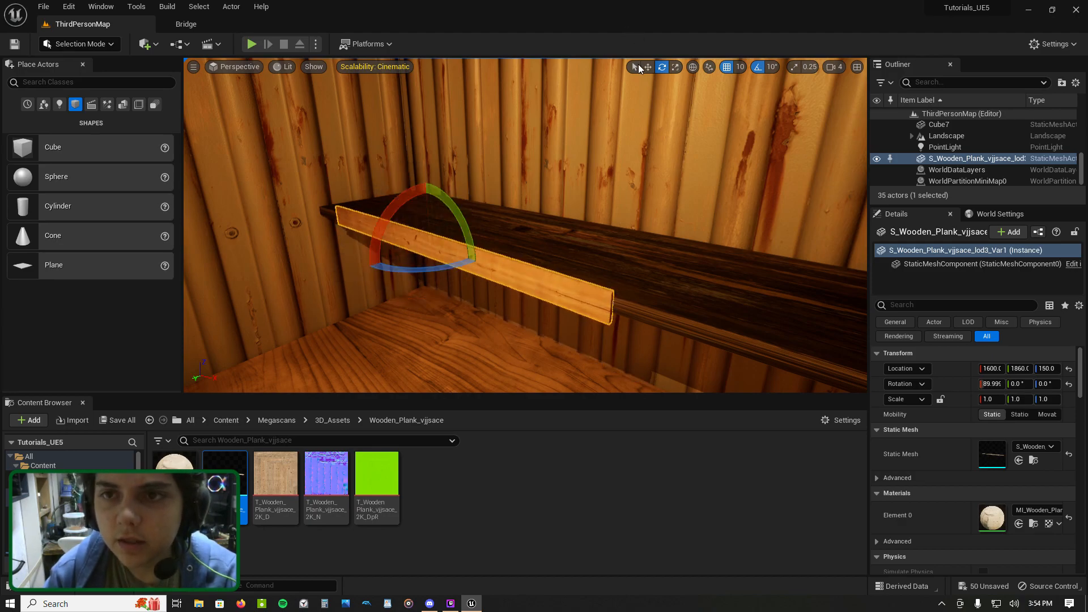
Step: Scale the wooden plank to about 2.59 in Z and about 2.0 in X
click(676, 68)
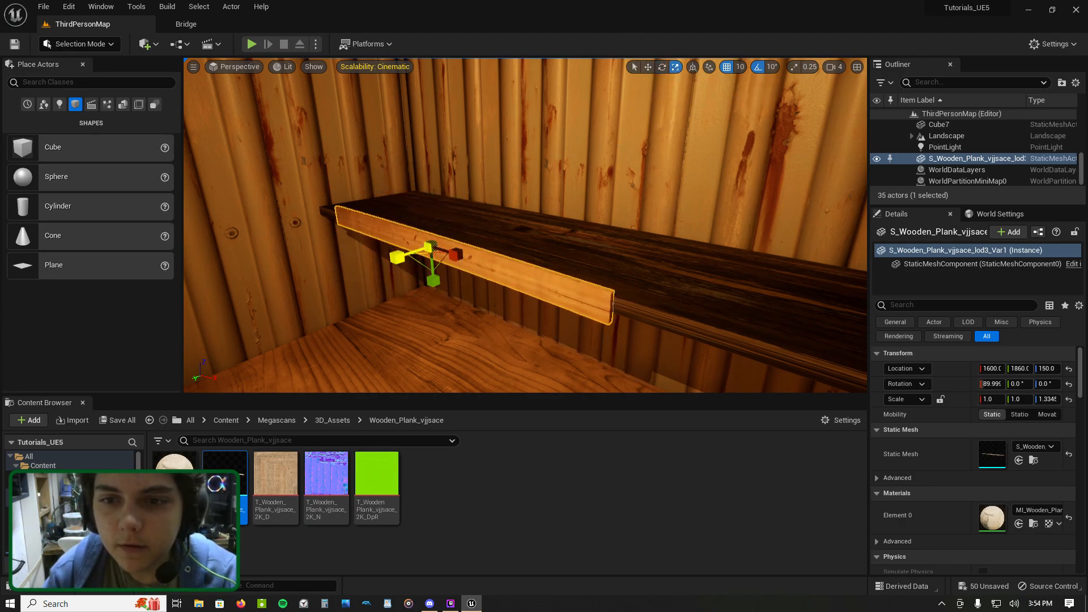
drag(397, 257, 395, 258)
right_drag(549, 254, 629, 267)
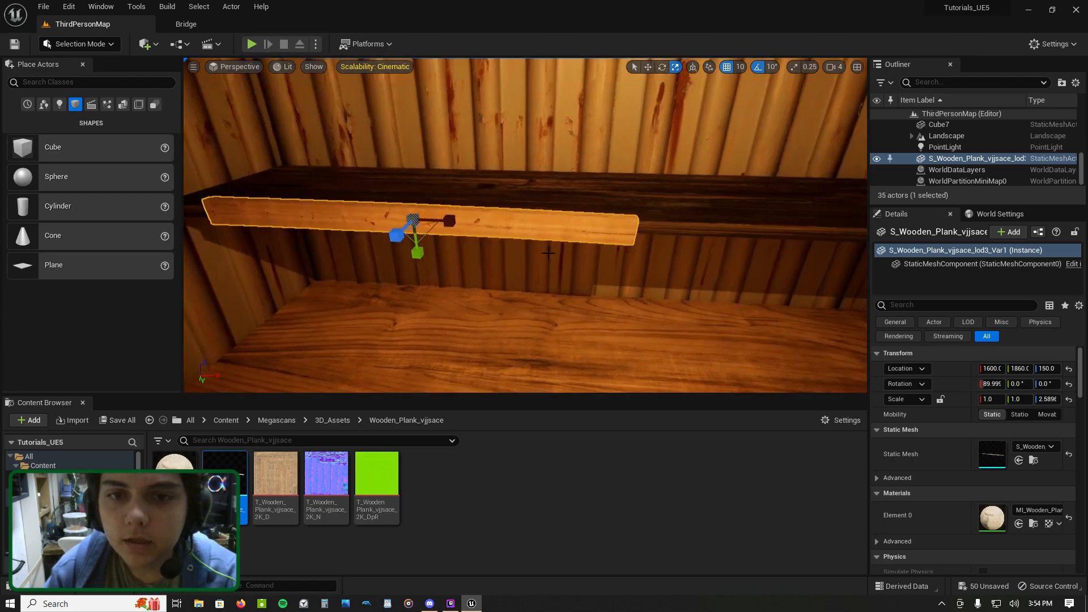
mouse_move(449, 220)
mouse_down()
mouse_move(470, 221)
mouse_move(449, 221)
mouse_up()
right_drag(449, 224, 522, 233)
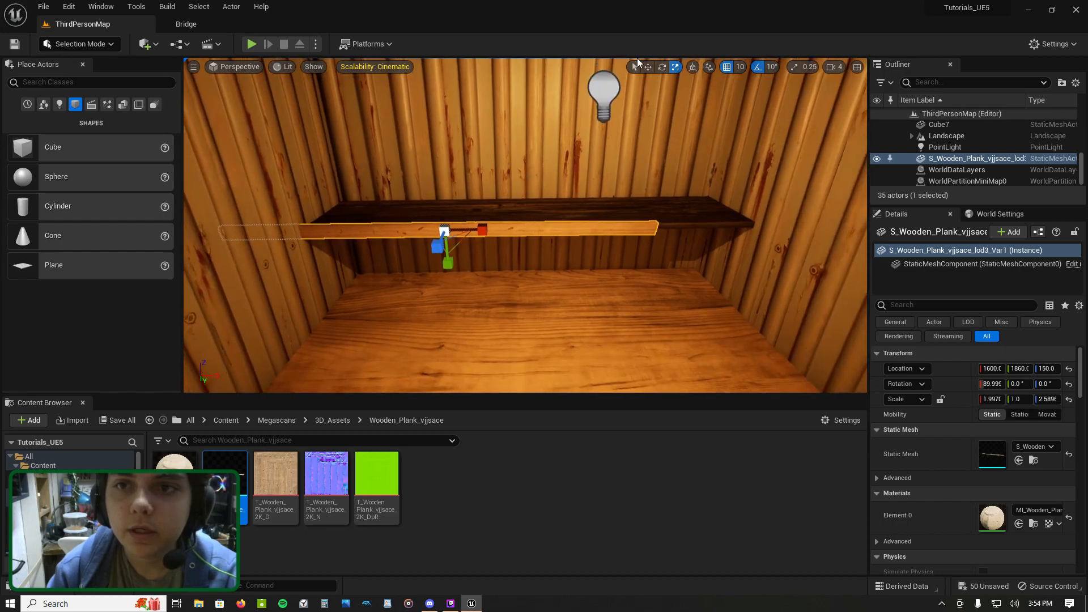
Step: Move the wooden plank to X 1730 and lengthen it to an X scale of about 2.3 to cover the shelf front
click(647, 67)
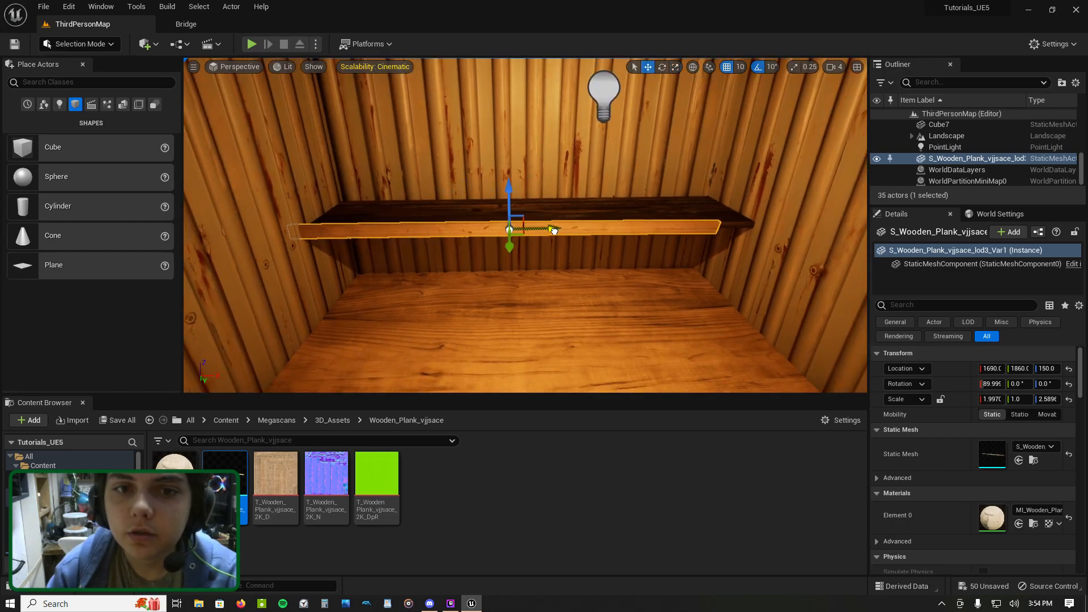
click(676, 67)
right_drag(580, 222, 680, 229)
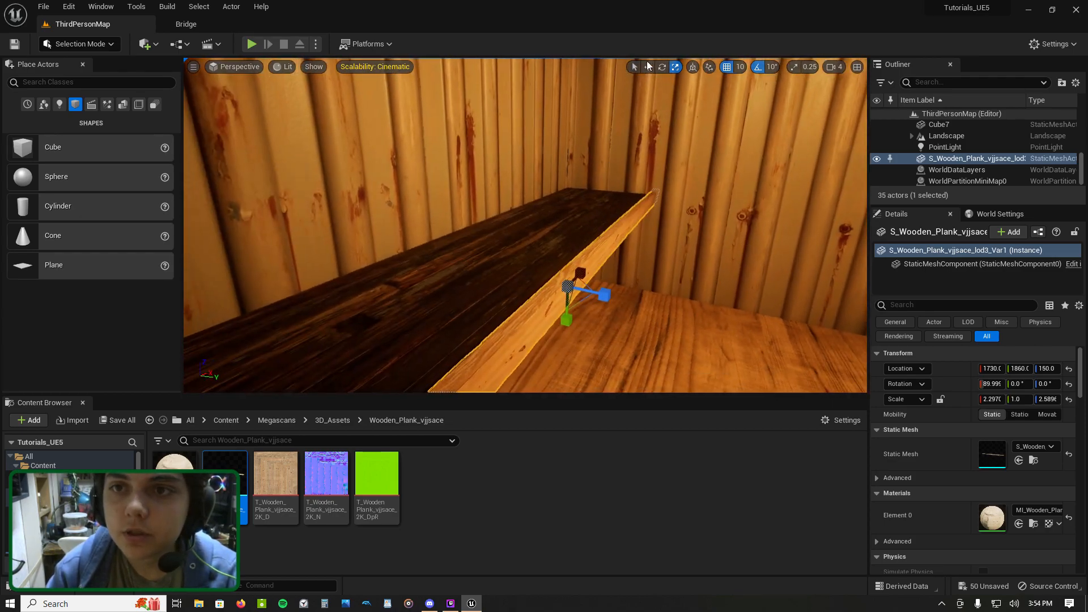
drag(579, 273, 575, 285)
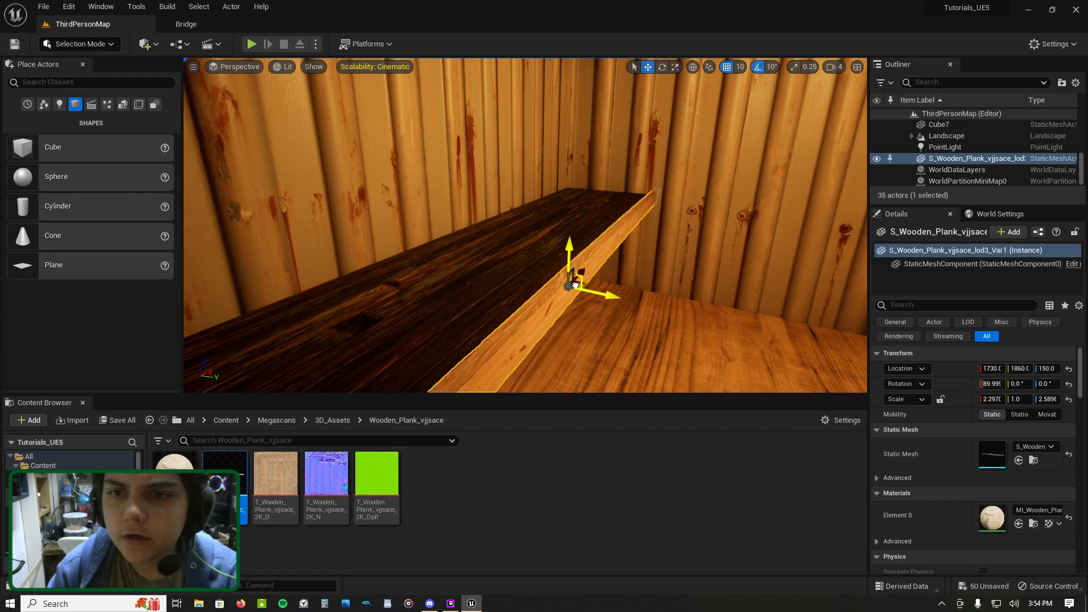
Step: Try the M_Concrete_Tiles material on the floor cube
right_drag(574, 280, 616, 282)
click(617, 282)
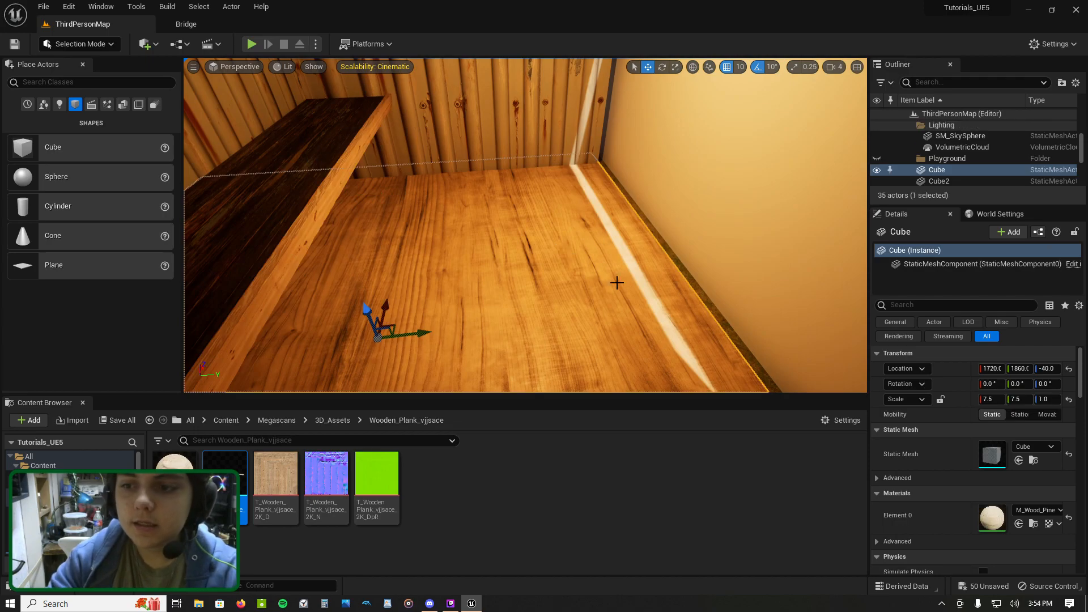
click(1044, 511)
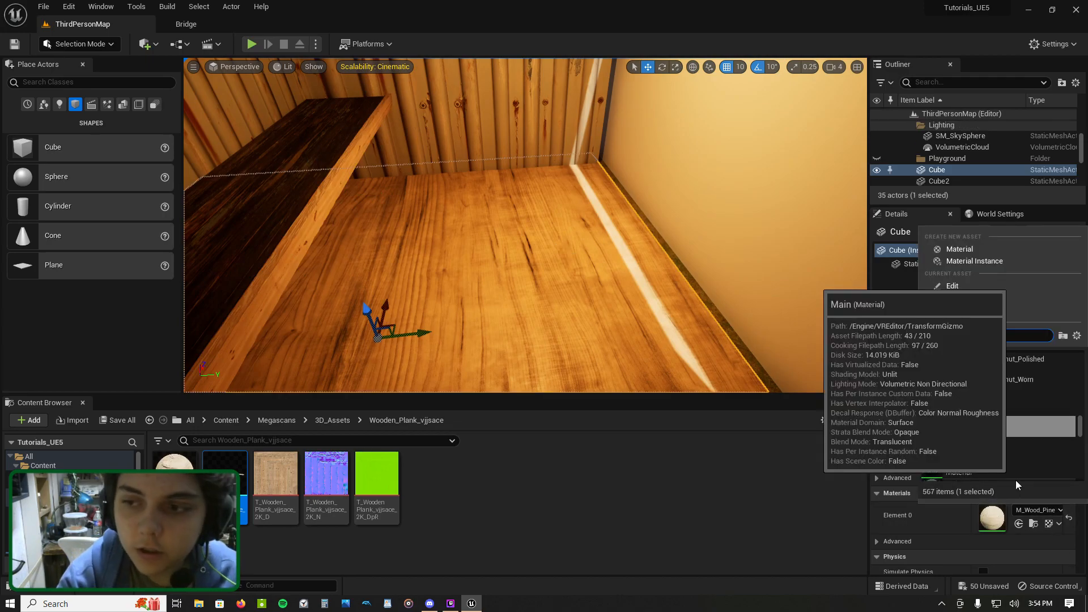
text(conc)
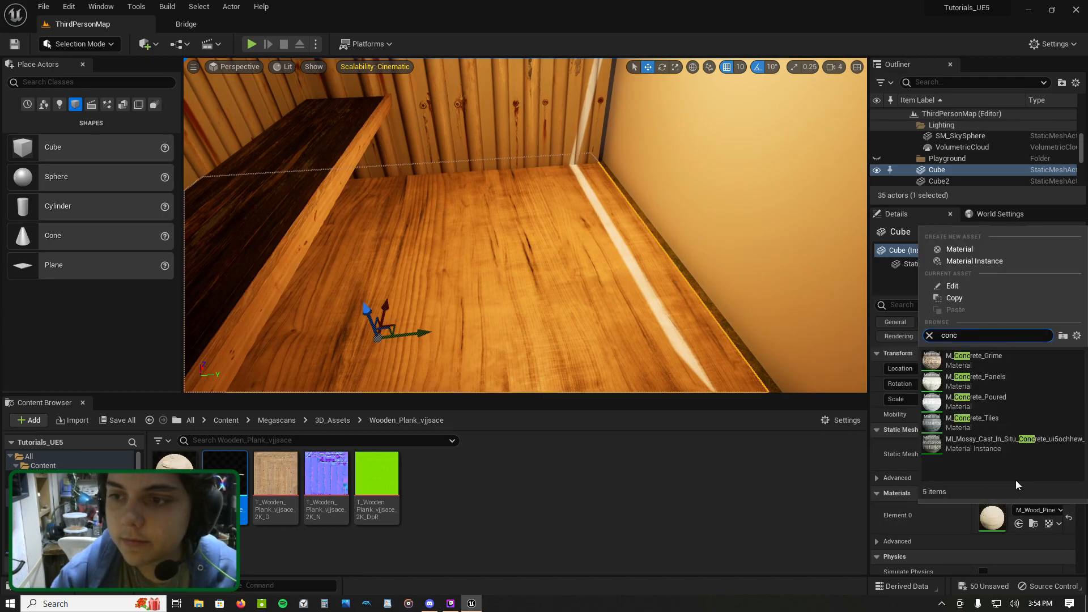
click(1001, 421)
right_drag(814, 310, 671, 295)
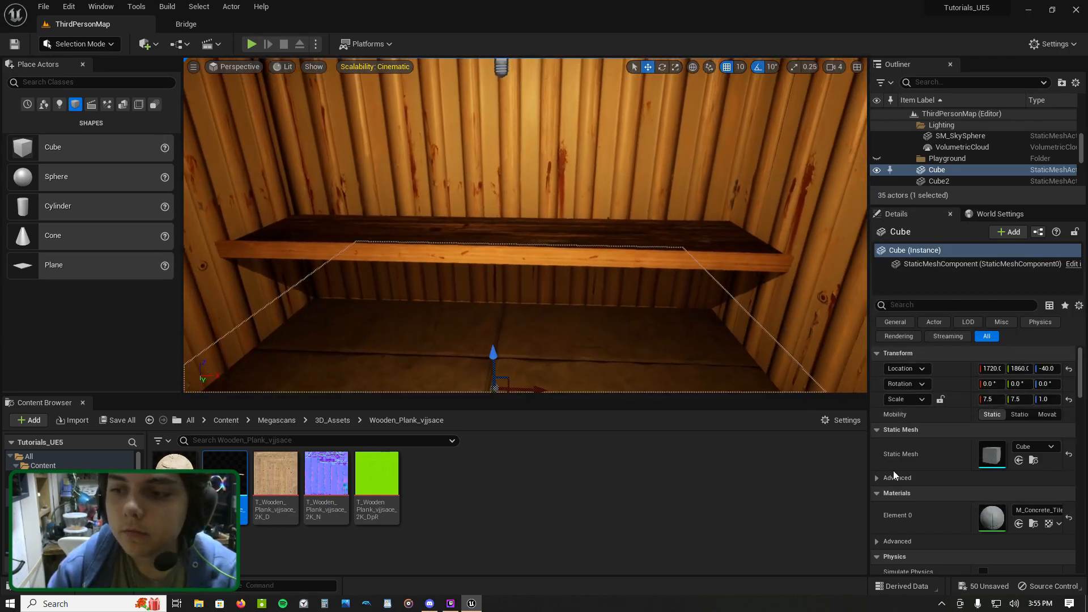
Step: Apply the Mossy Cast In Situ Concrete material instance to the floor cube
click(1030, 504)
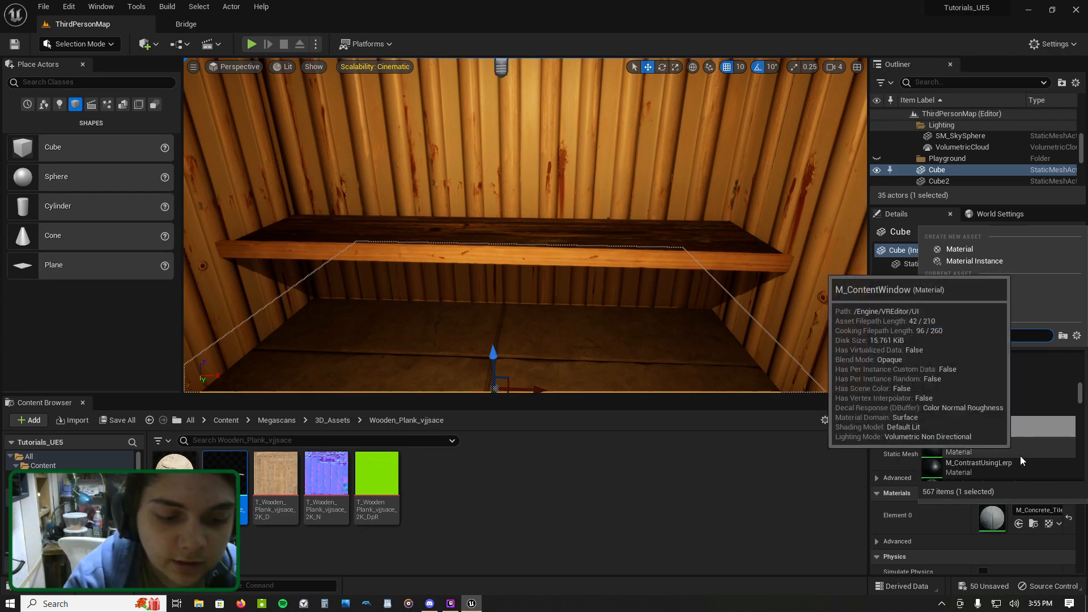
text(conc)
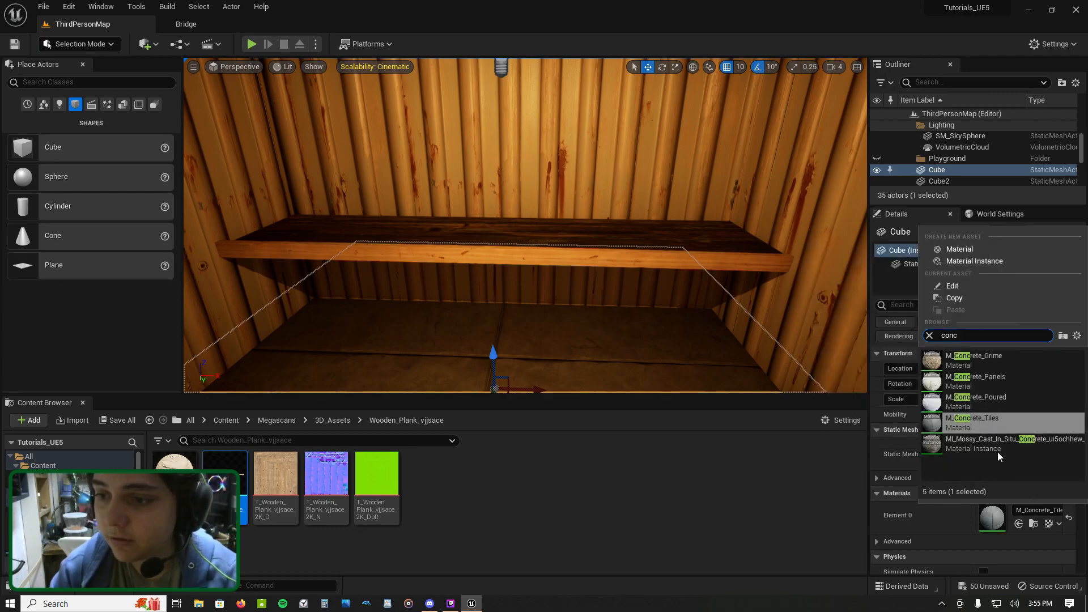
click(999, 449)
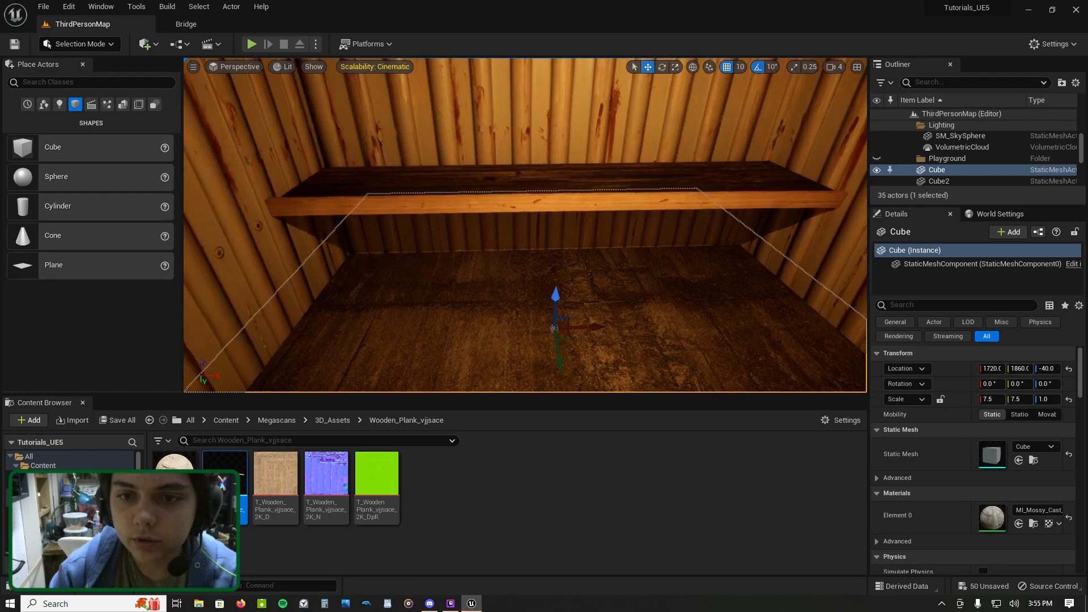
Step: Select the room's point light, reset its temperature to the default and lower it for a warmer tone
right_drag(570, 238, 610, 97)
click(565, 134)
click(381, 143)
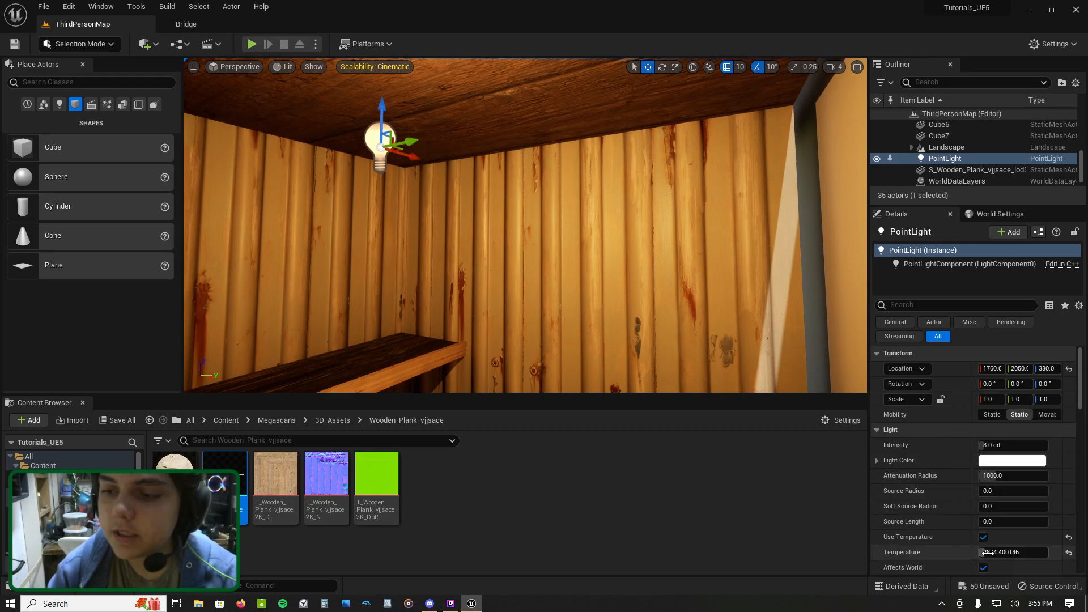
click(1069, 552)
right_drag(567, 227, 691, 227)
drag(1011, 552, 985, 551)
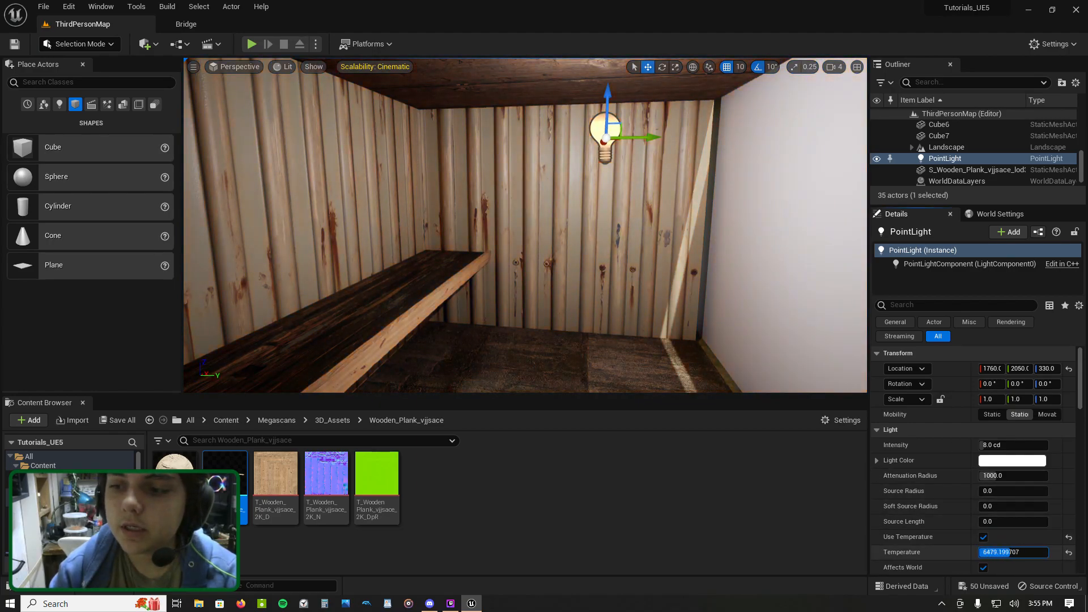
Step: Set the point light's colour to a muted blue, about 7498AC in sRGB hex, and its temperature to about 2194
click(1007, 461)
drag(933, 340, 932, 401)
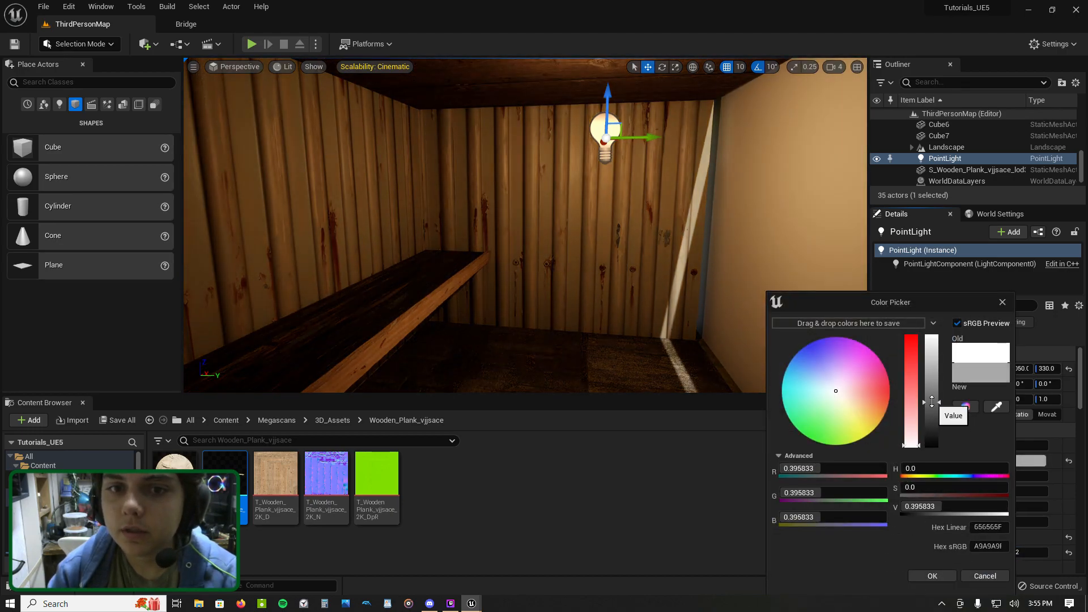
drag(818, 364, 808, 380)
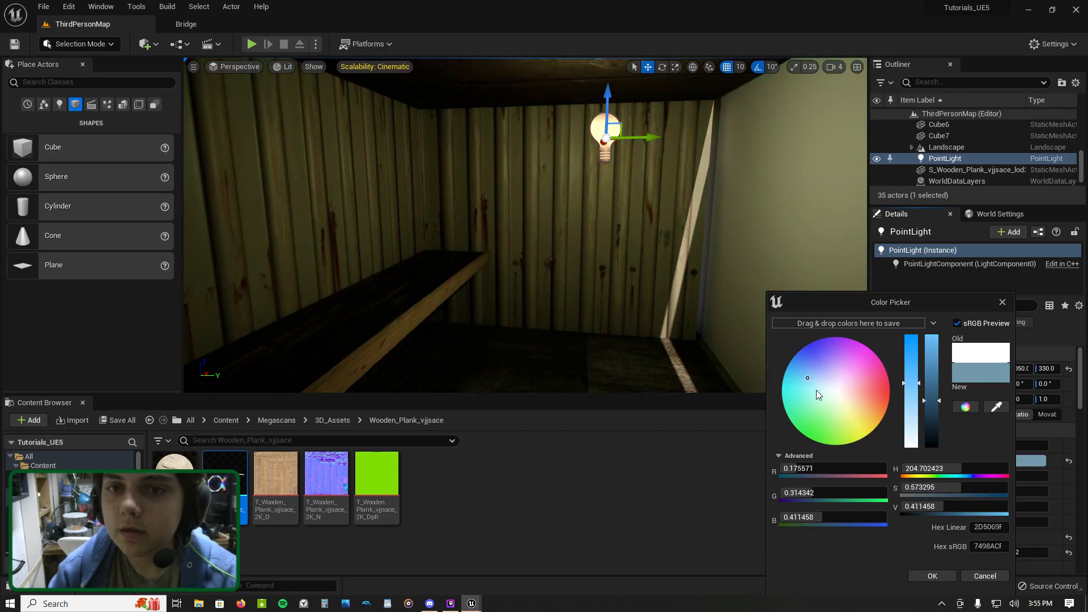
click(933, 576)
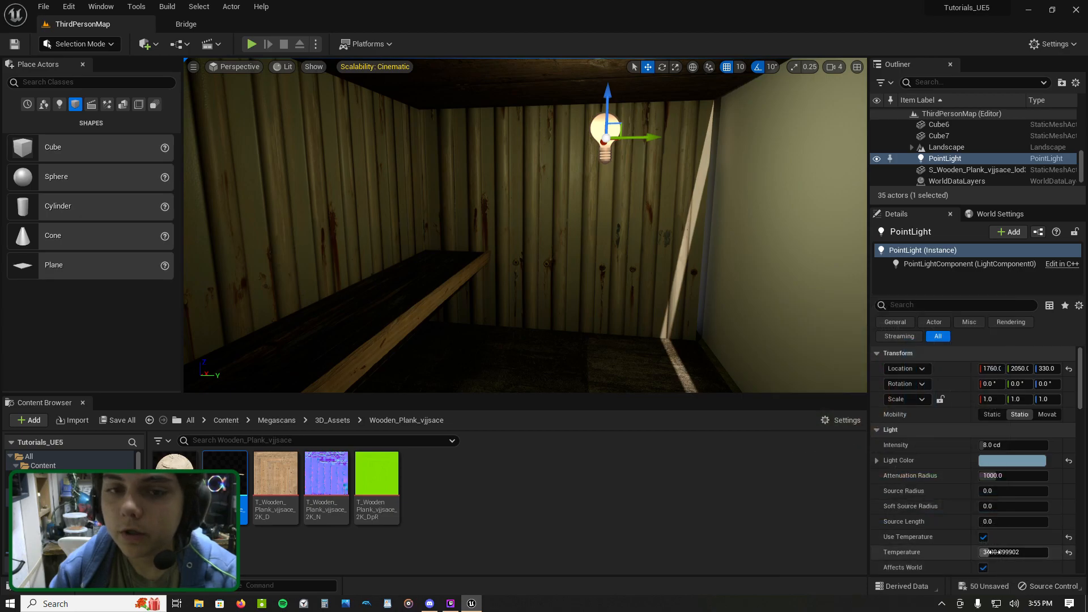
drag(989, 552, 941, 553)
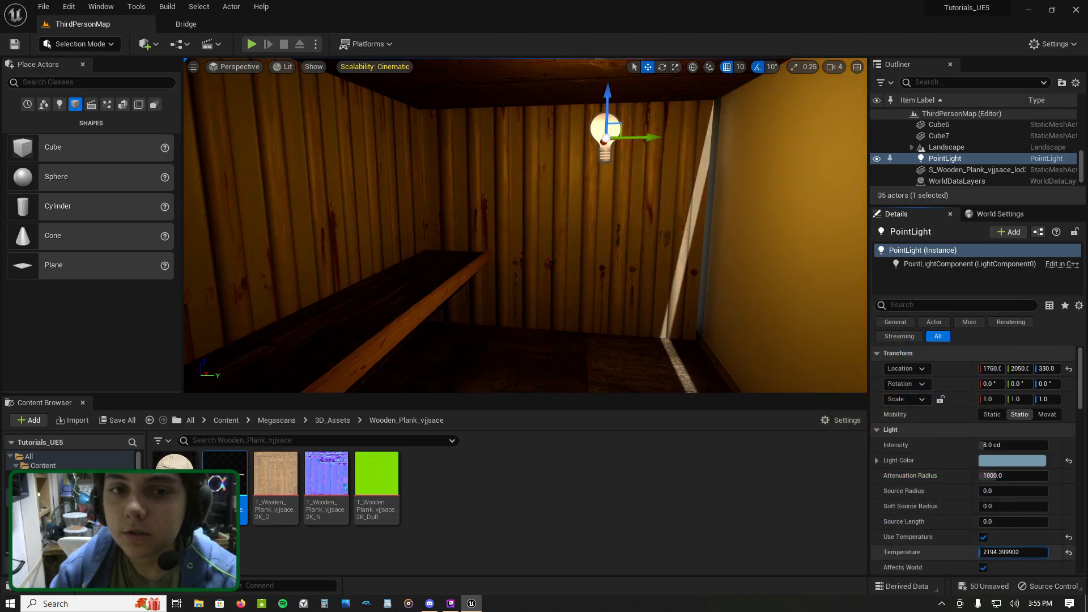
Step: Raise the point light's temperature to about 2689 and set its intensity to 16 cd
drag(991, 553, 1011, 552)
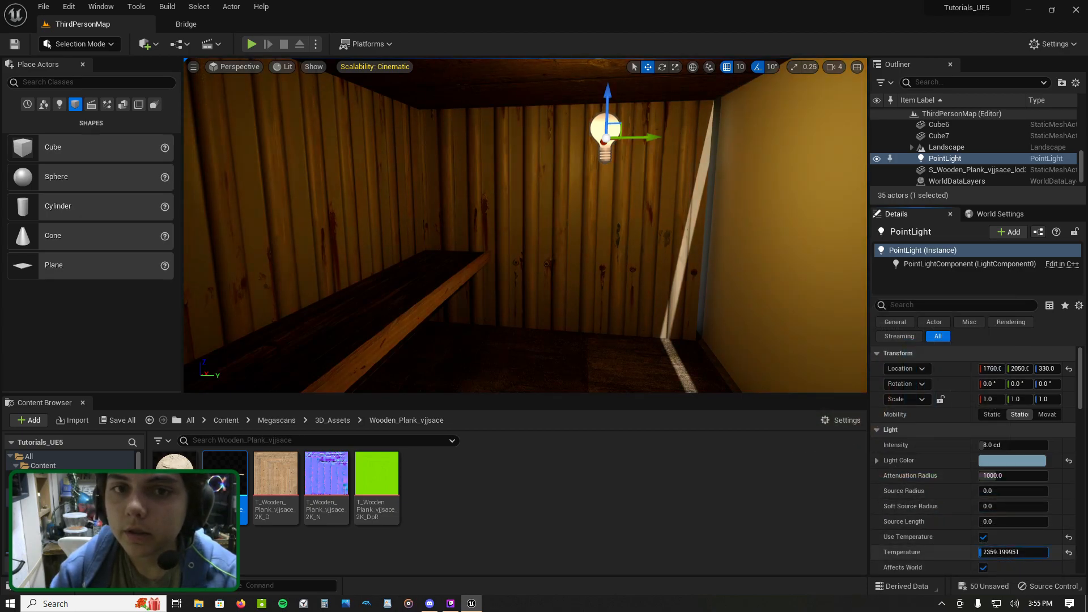
right_drag(680, 283, 654, 238)
key(s)
key(w)
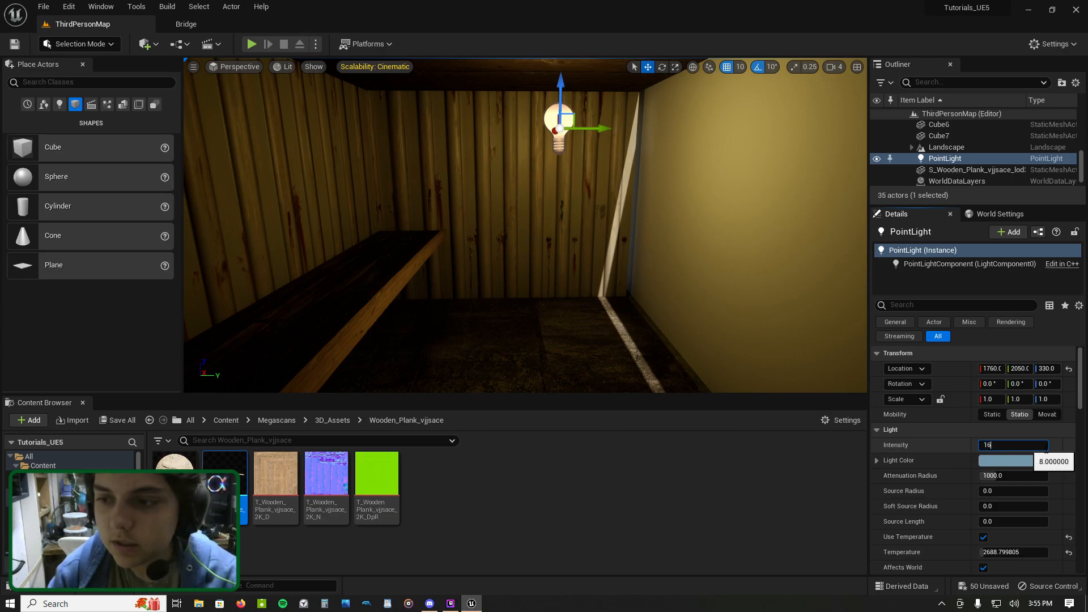
key(Return)
Step: Apply the Red Wooden Planks material instance from the Megascans surfaces to the shelf cube
right_drag(669, 238, 533, 281)
click(641, 277)
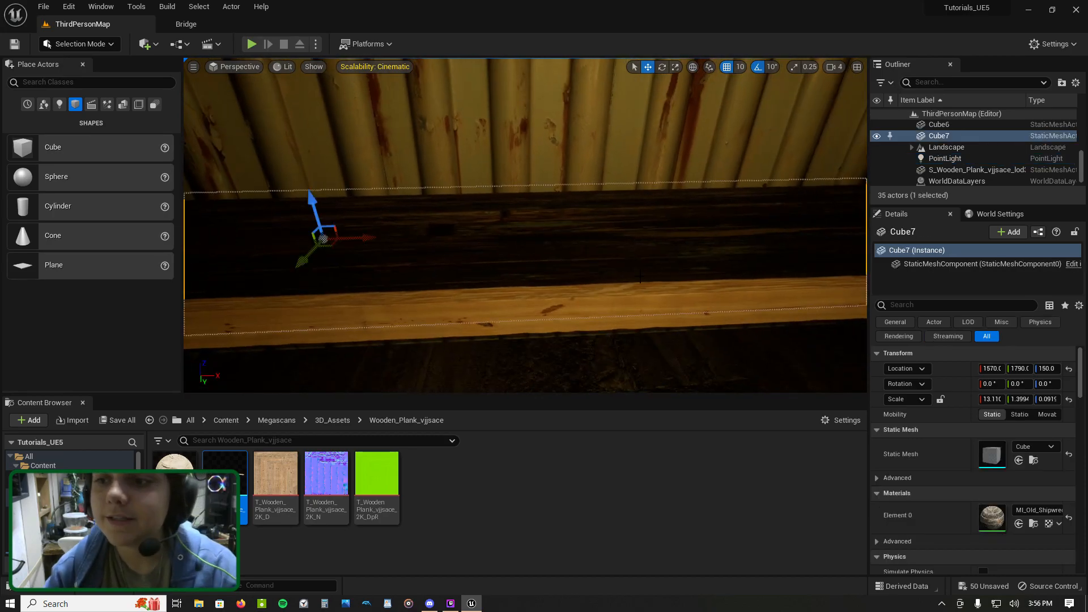
click(333, 420)
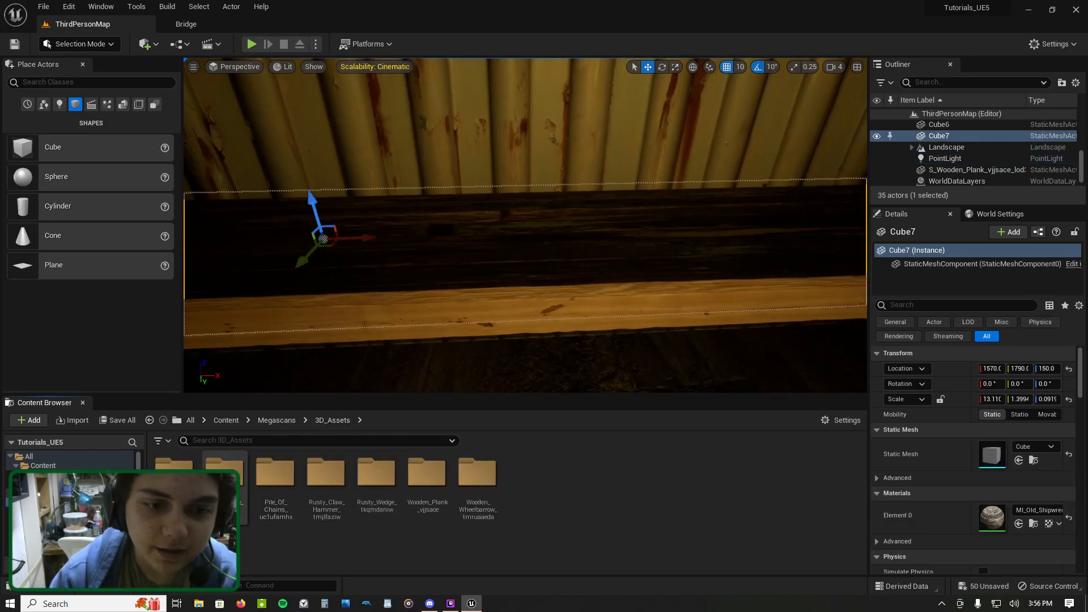
click(277, 420)
double_click(238, 472)
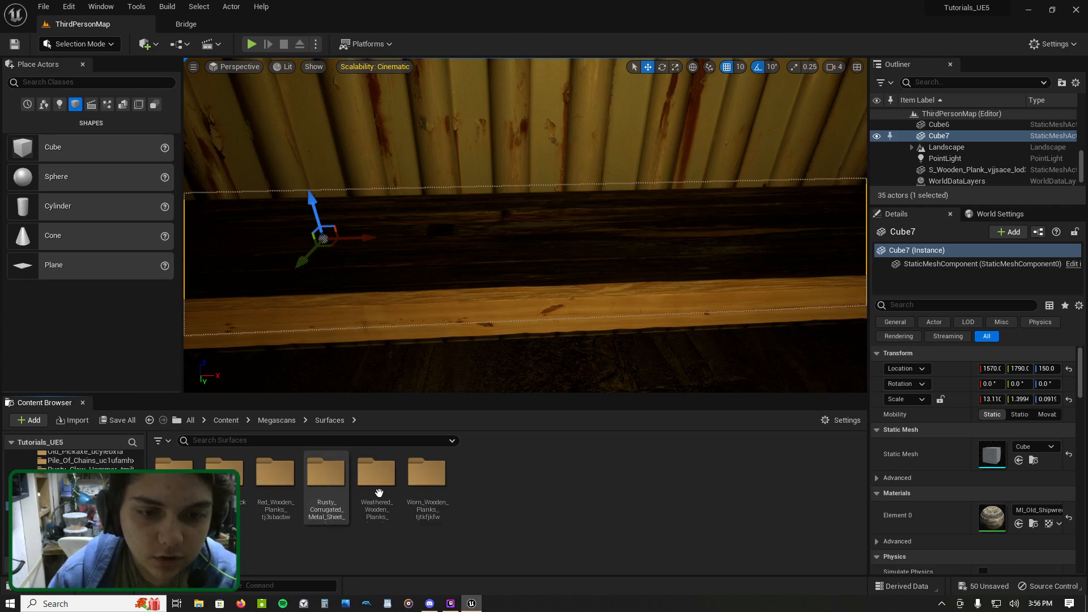
double_click(276, 472)
drag(196, 441, 339, 259)
right_drag(338, 259, 448, 262)
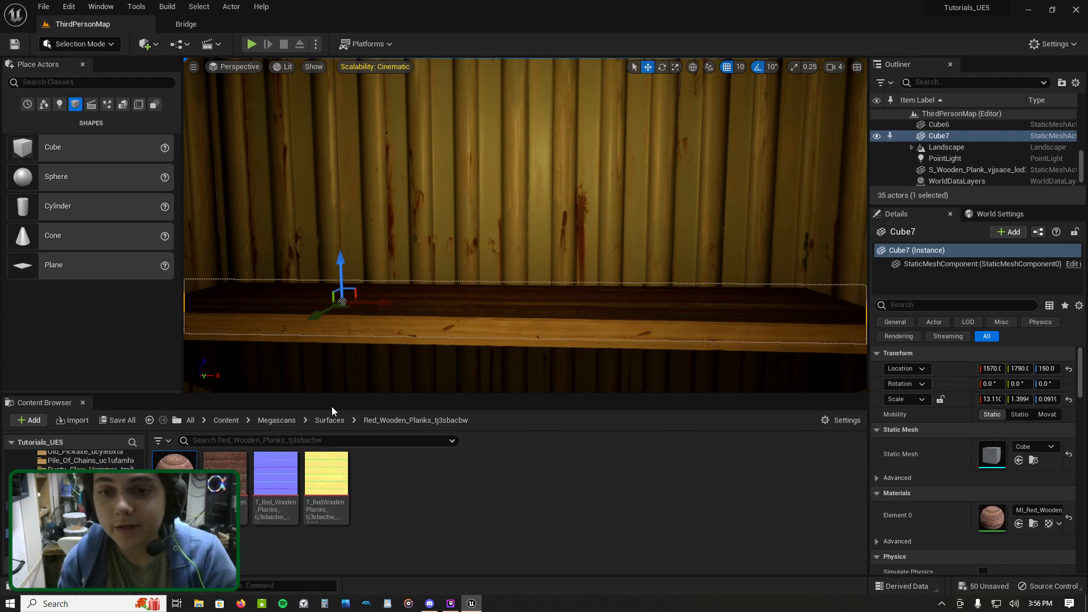
Step: Open the Megascans 3D_Assets folder to look for props for the shelf
click(277, 421)
double_click(171, 459)
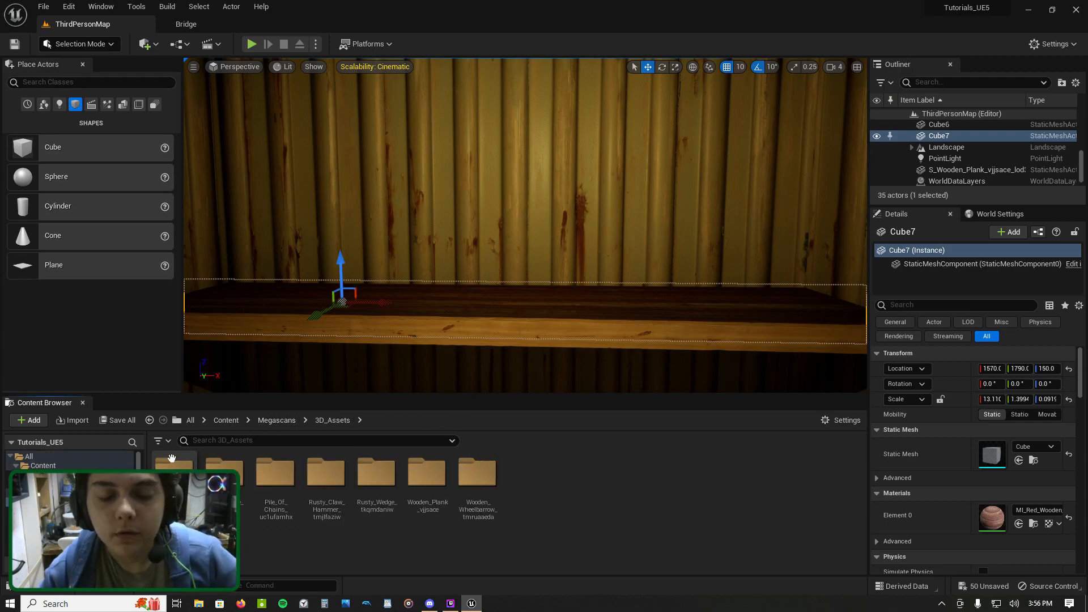
right_drag(429, 220, 407, 232)
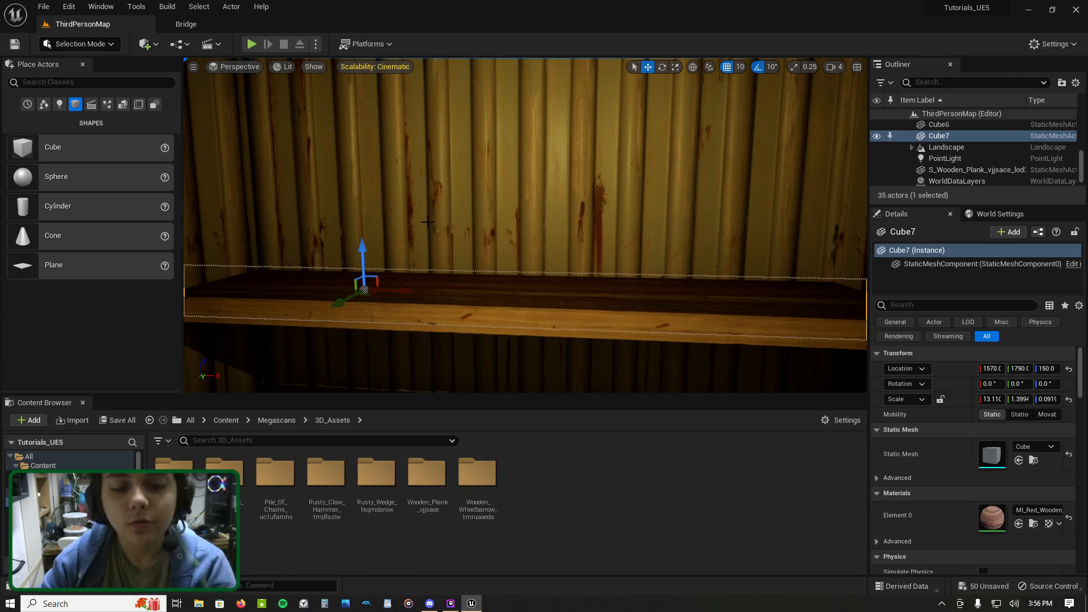
Step: Switch to Quixel Bridge, clear the Plank filter and search the asset library for tools
click(229, 28)
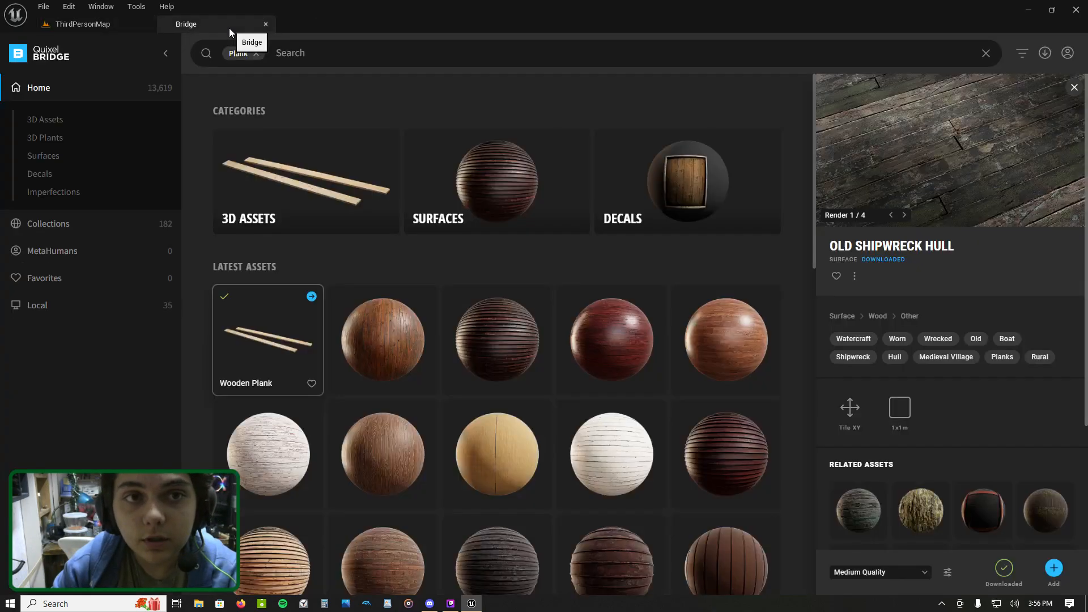
click(257, 53)
click(258, 54)
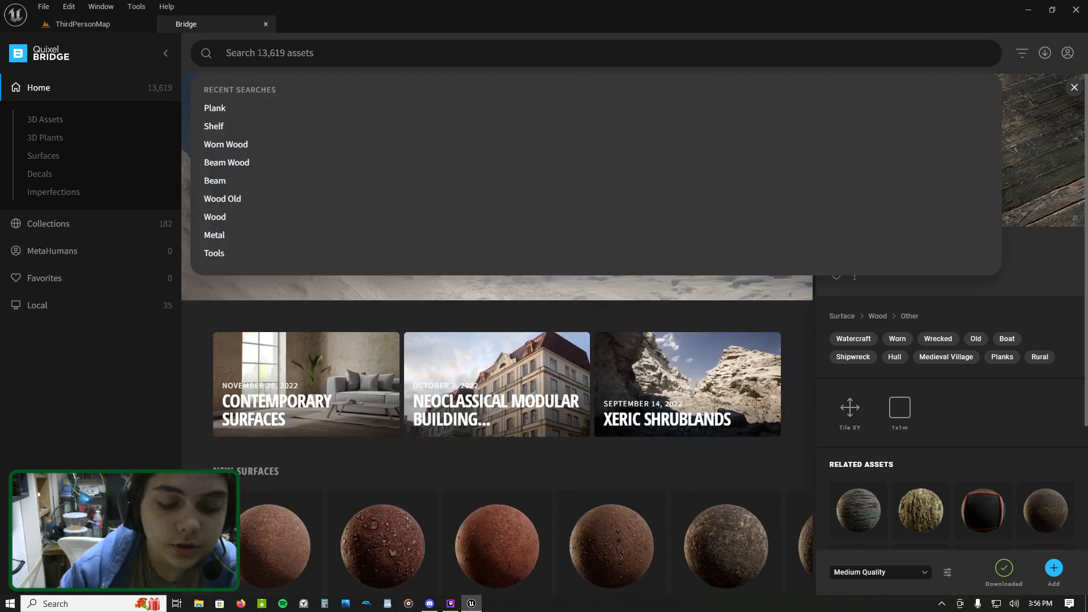
text(tools)
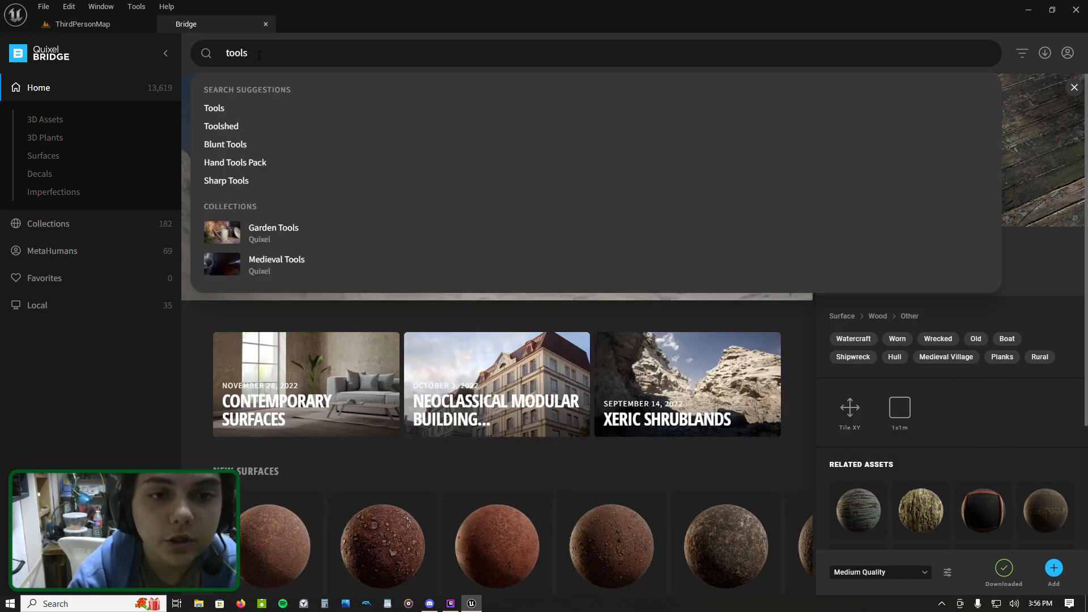
key(Return)
scroll(476, 240, down, 2)
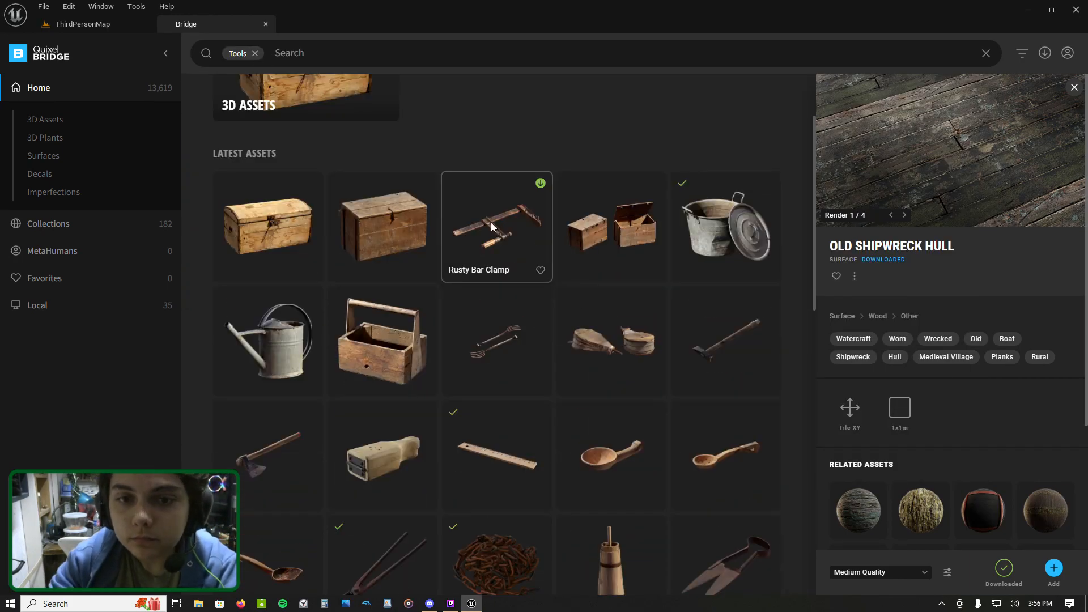
scroll(492, 226, down, 2)
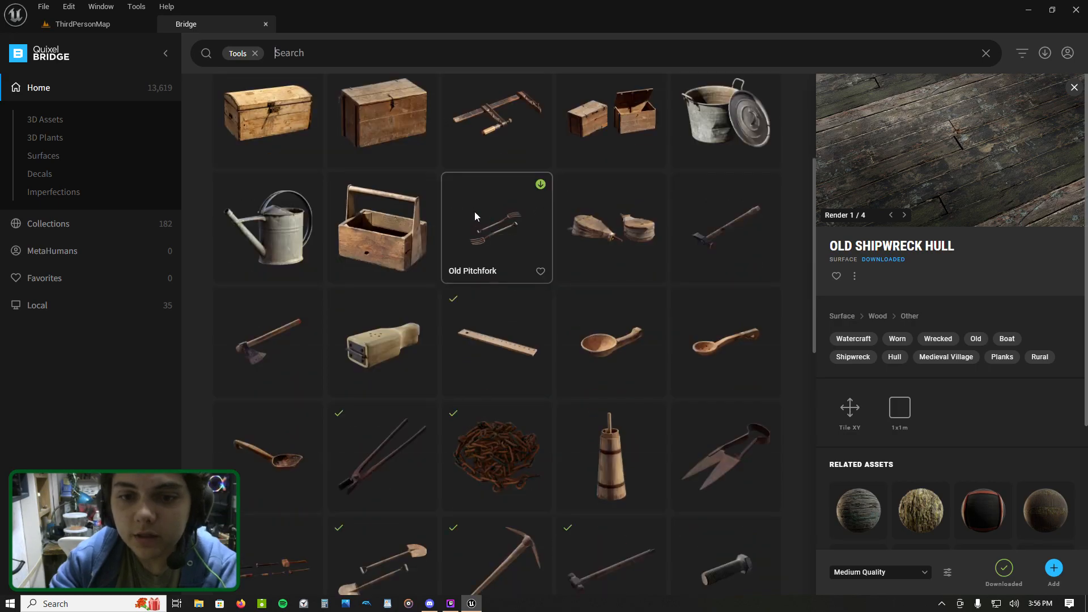
Step: Examine the tool assets, including the Wooden Lemon Squeezer, Rusty Bar Clamp and Wooden Ruler, for shed props
click(382, 342)
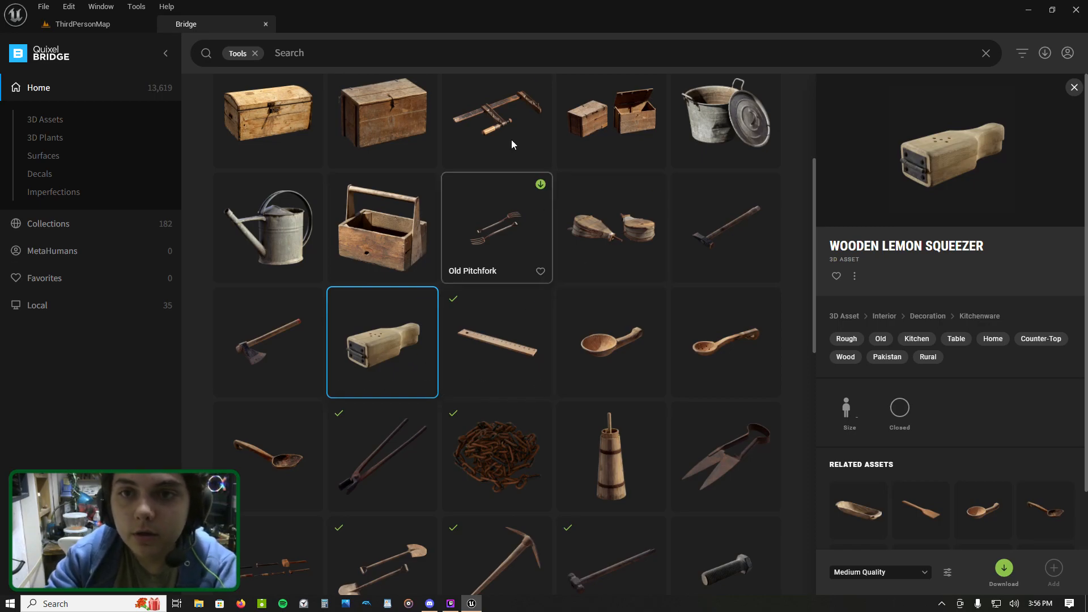
scroll(656, 164, up, 3)
click(499, 296)
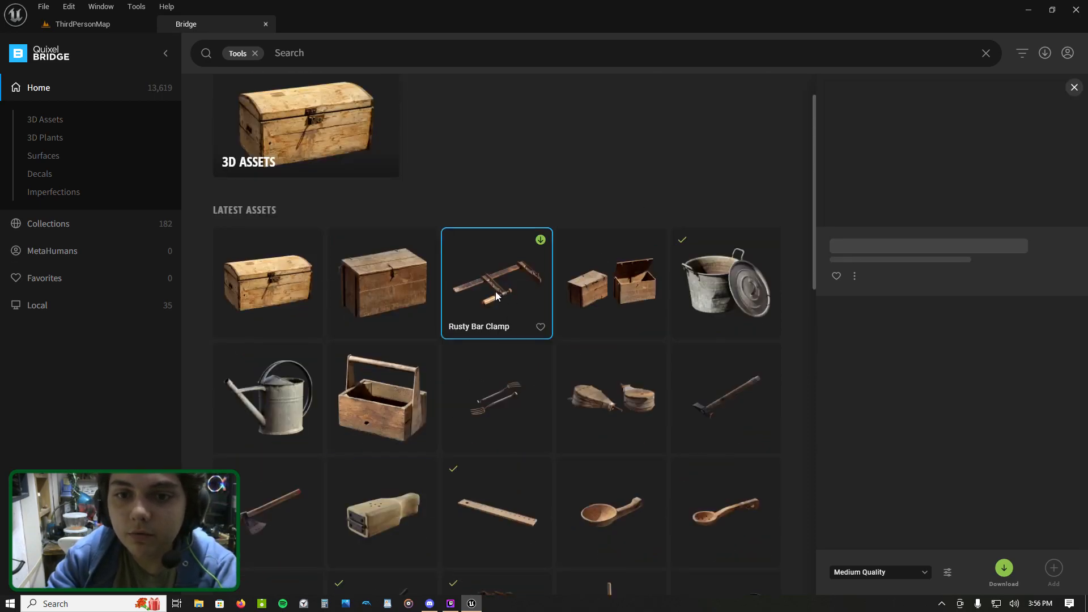
scroll(557, 292, down, 1)
scroll(558, 295, down, 1)
scroll(504, 301, down, 1)
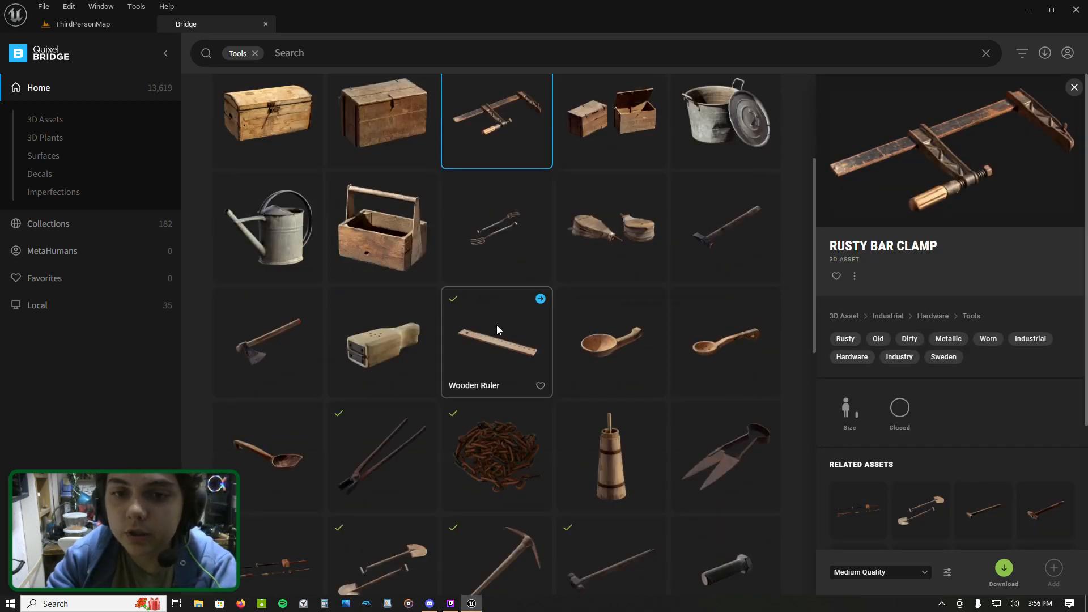
click(497, 325)
scroll(482, 216, down, 6)
scroll(538, 268, down, 10)
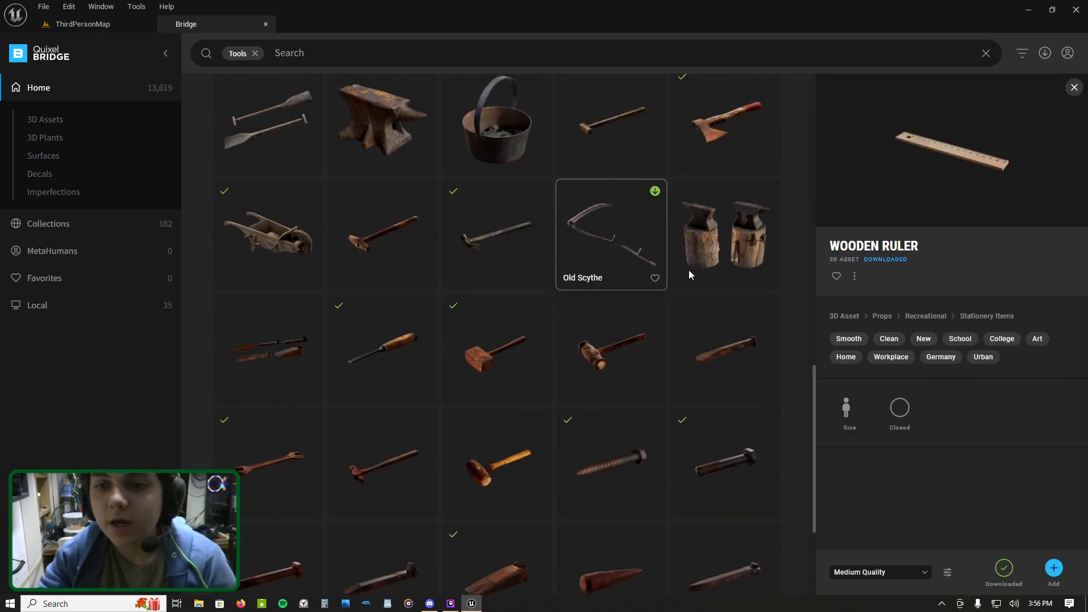
scroll(585, 287, up, 10)
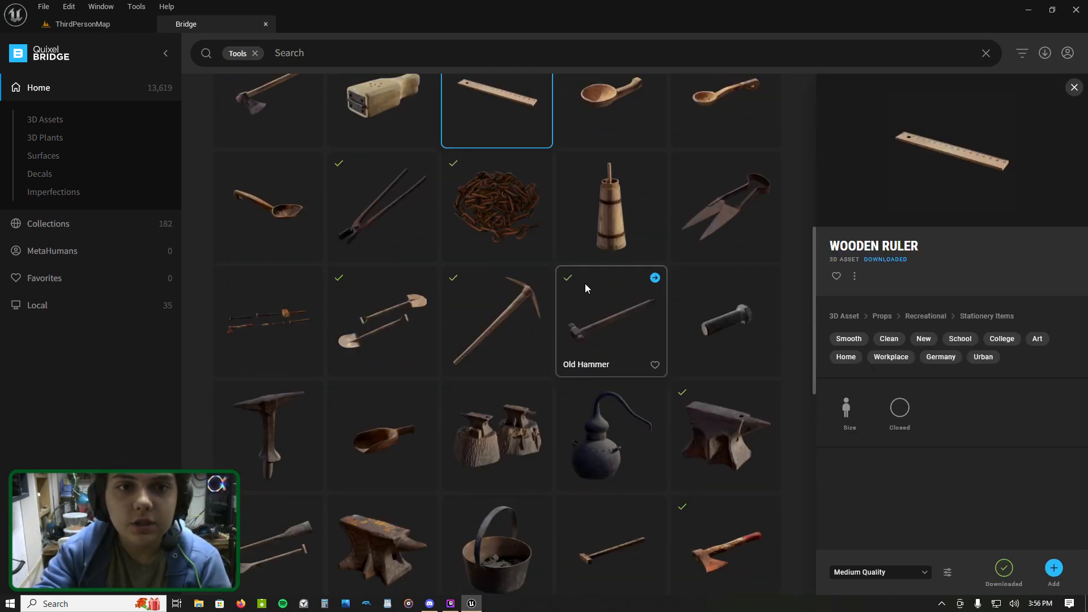
scroll(585, 295, down, 3)
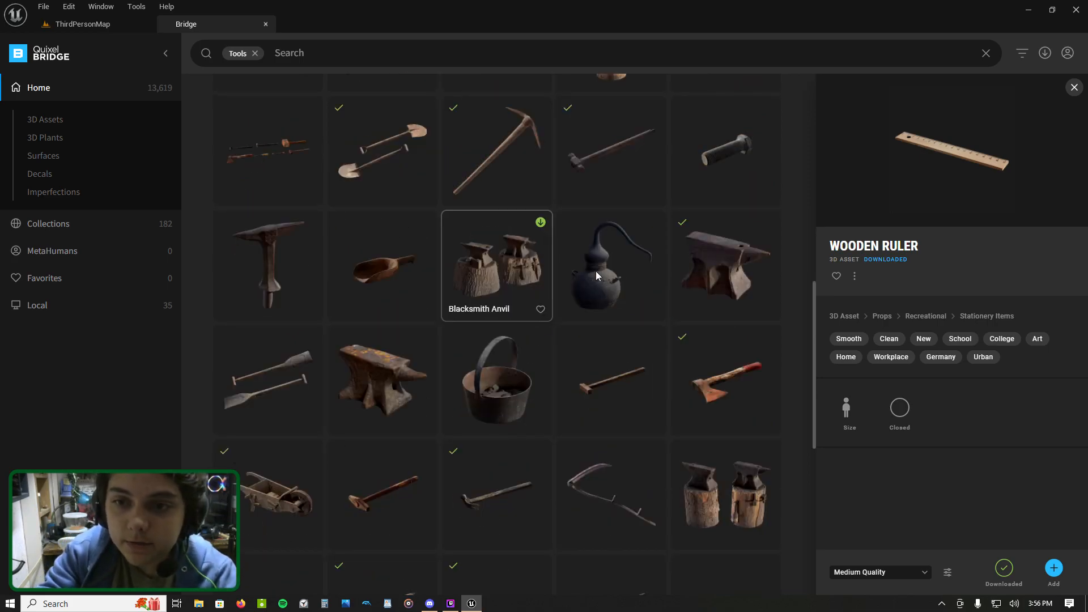
Step: Return to the level, search the 3D assets for "pic" and place the Old Pickaxe mesh above the shelf
click(108, 26)
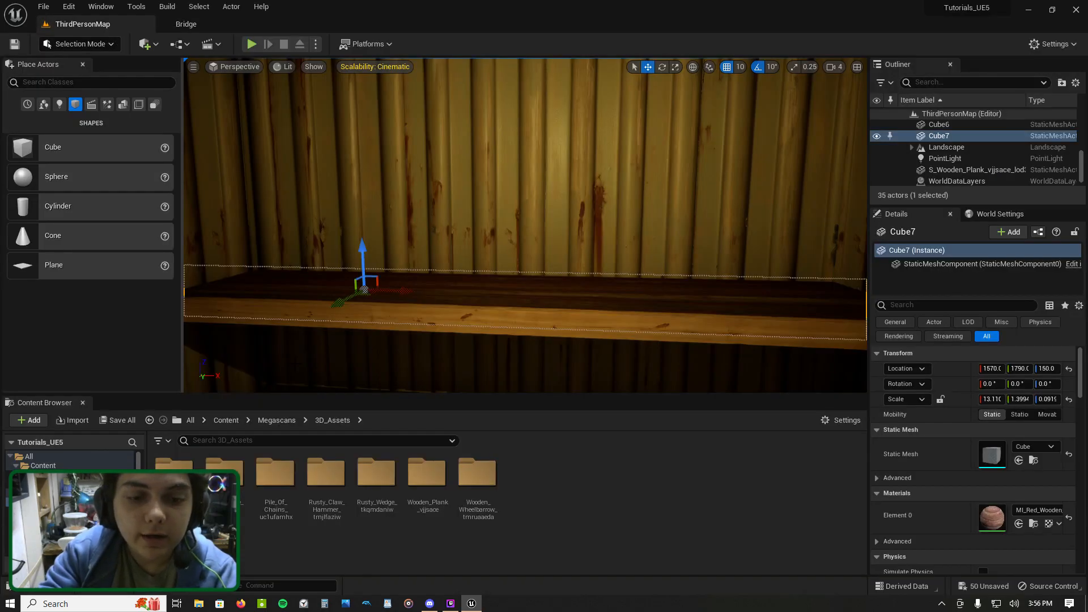
click(269, 441)
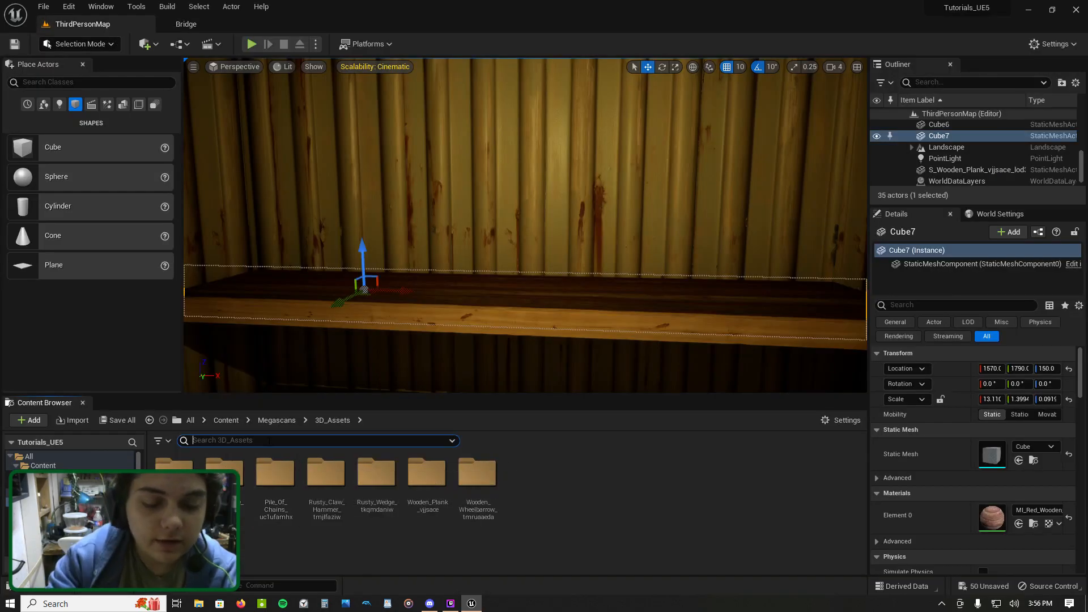
text(pic)
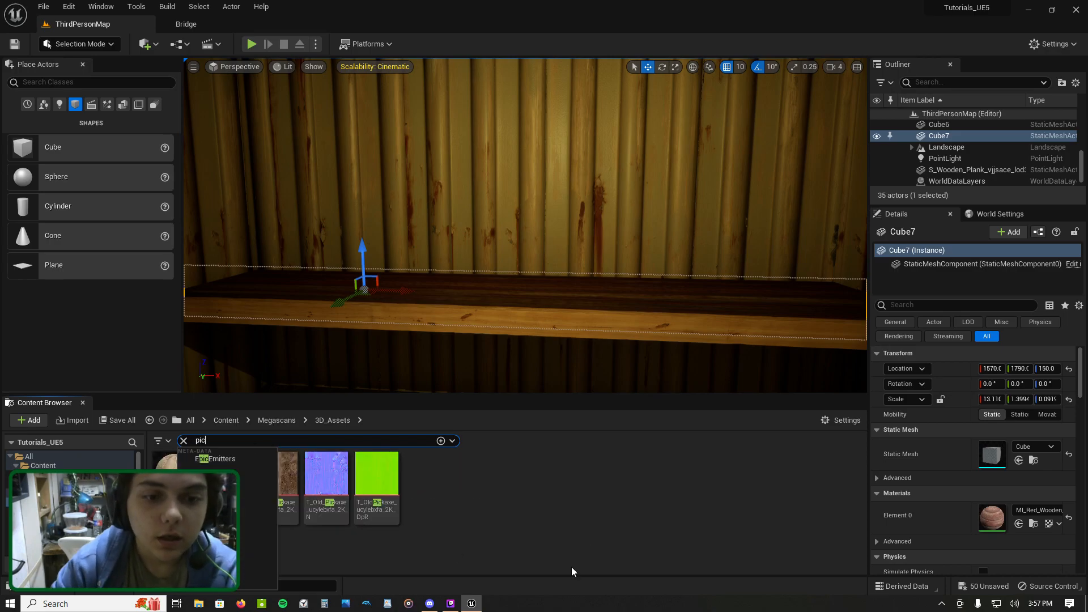
drag(225, 479, 376, 190)
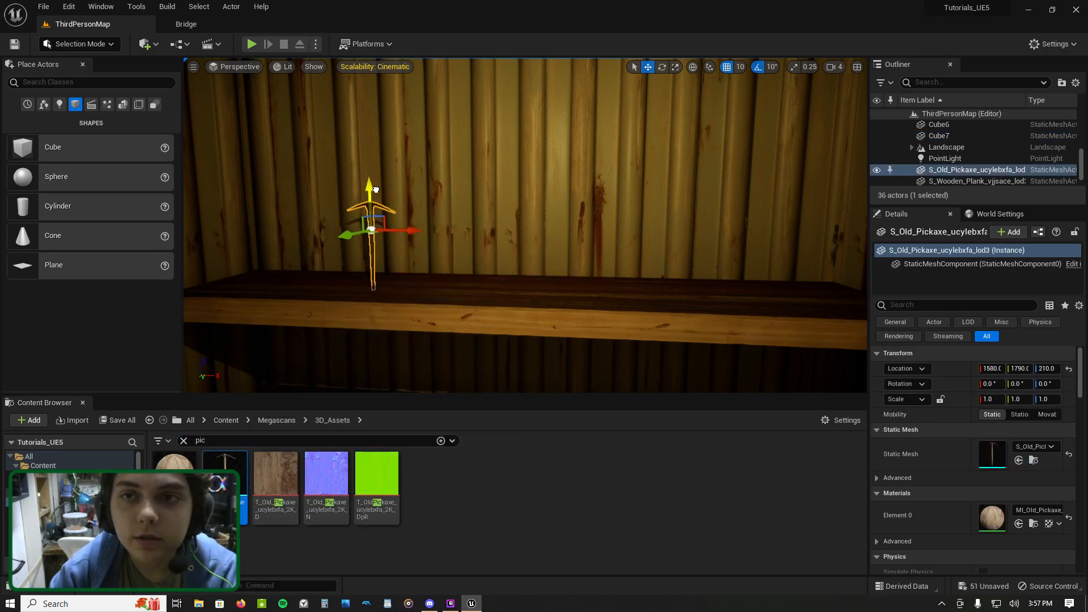
Step: Scale the pickaxe uniformly to about 2.29 and move it out from the wall to 1830 on Y
click(675, 67)
drag(372, 229, 408, 210)
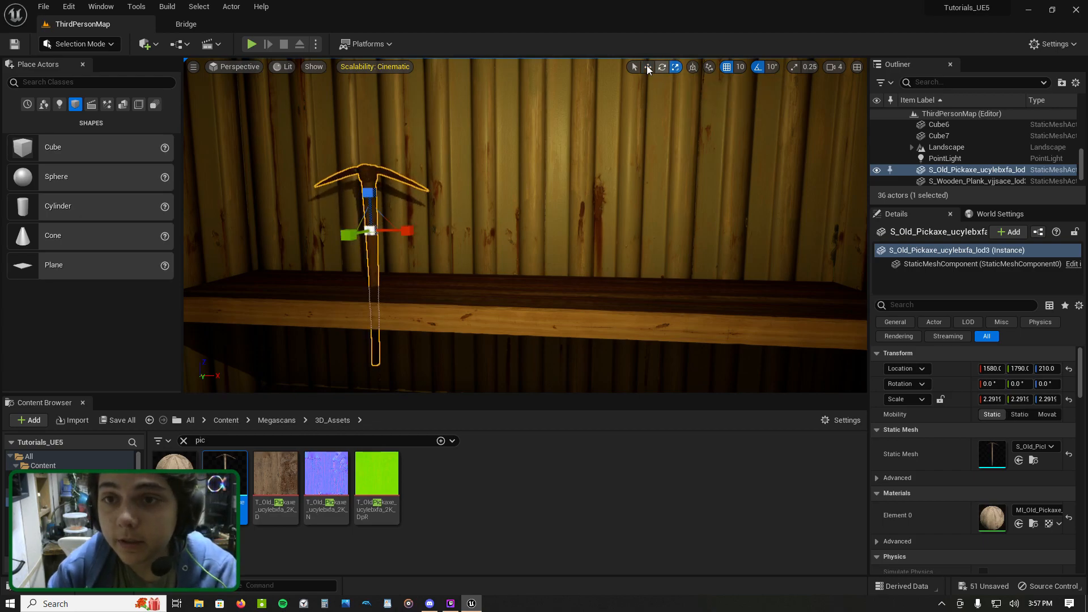
click(647, 67)
key(s)
right_drag(549, 191, 419, 216)
drag(548, 191, 536, 209)
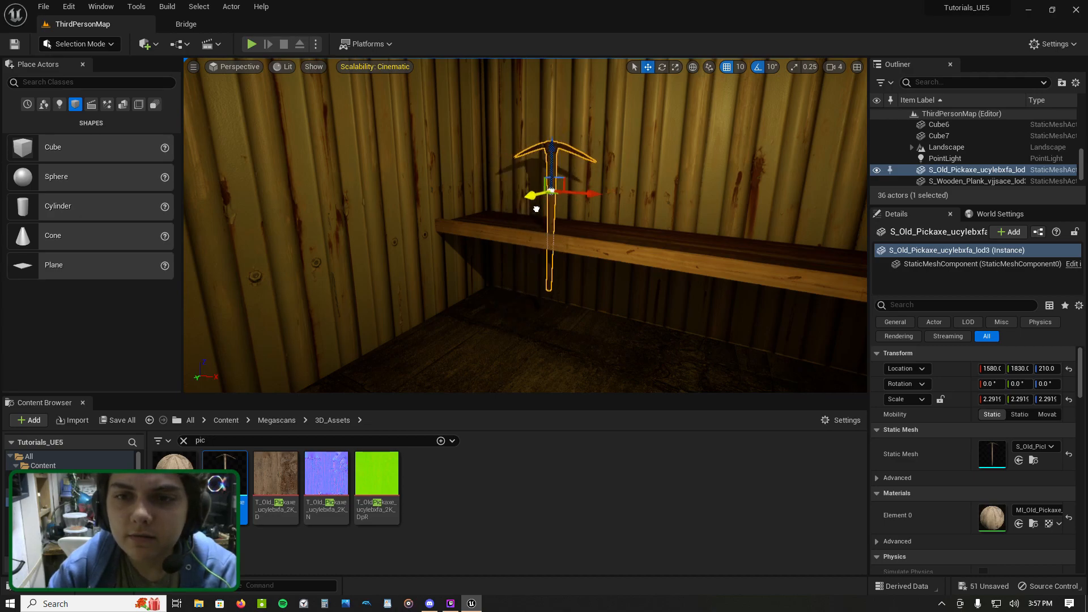
Step: Rotate the pickaxe to a tilted angle and move it so it leans in the corner on the shelf
click(662, 67)
drag(609, 197, 615, 191)
mouse_move(603, 153)
mouse_down()
mouse_move(611, 184)
mouse_move(614, 170)
mouse_up()
right_drag(614, 170, 654, 106)
key(w)
click(647, 67)
drag(481, 256, 315, 121)
right_drag(439, 198, 470, 160)
Step: Try Simulate Physics on the corrugated metal back wall cube, switching it on and off again
click(439, 198)
right_drag(438, 197, 426, 202)
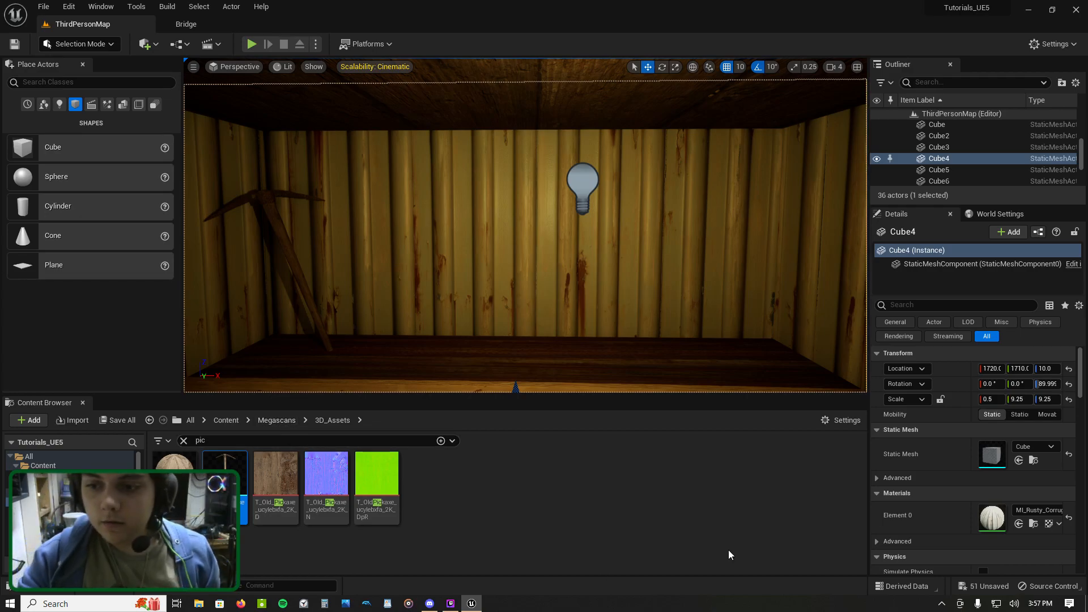
scroll(987, 515, down, 2)
click(983, 537)
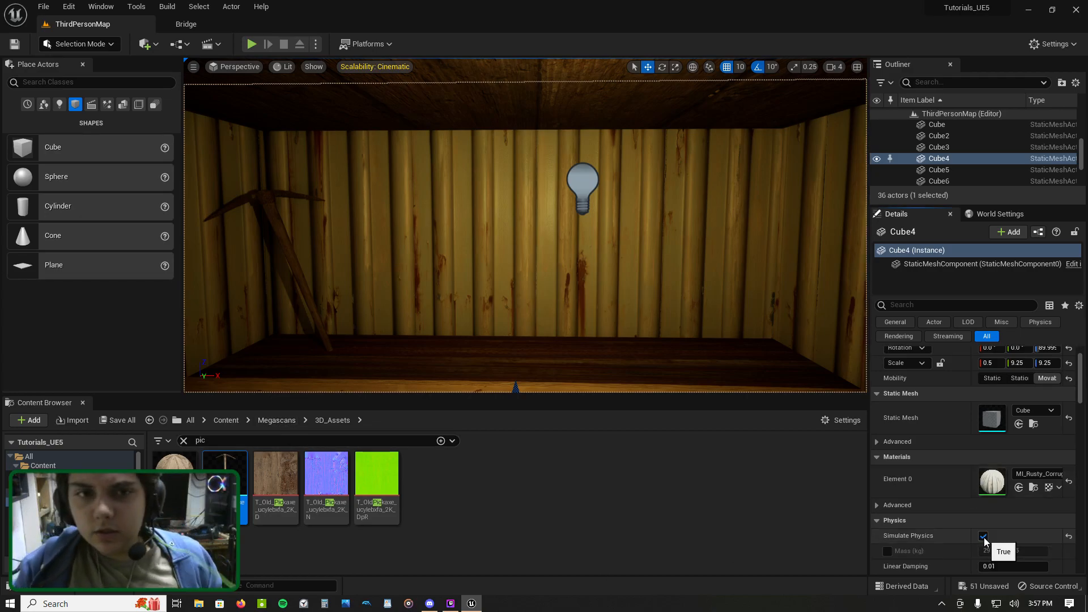
click(983, 537)
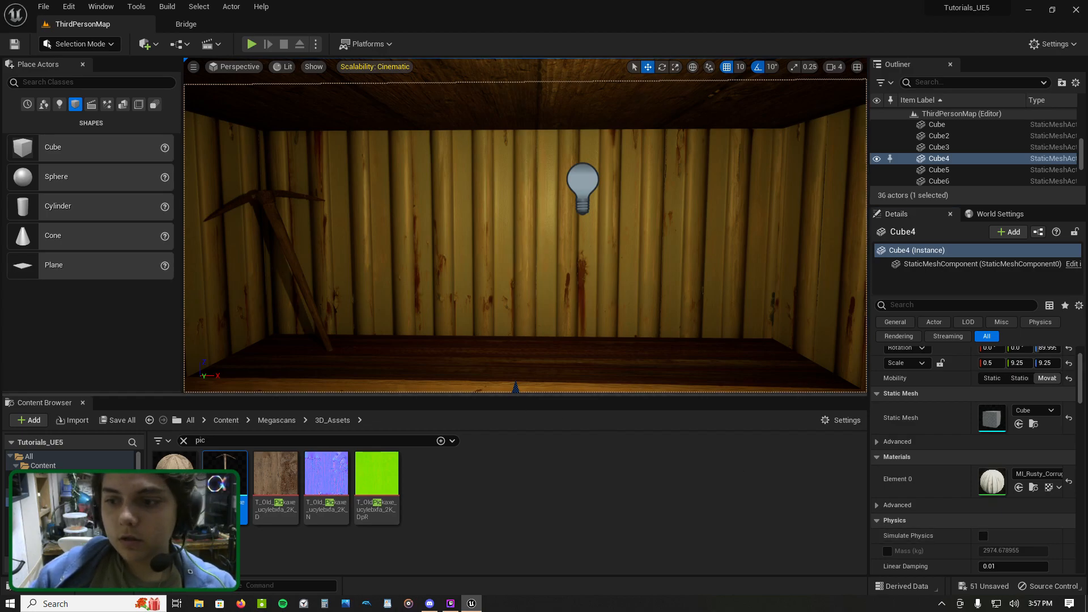
Step: Select the pickaxe, go back to the Megascans folder and clear the "pic" search
click(294, 258)
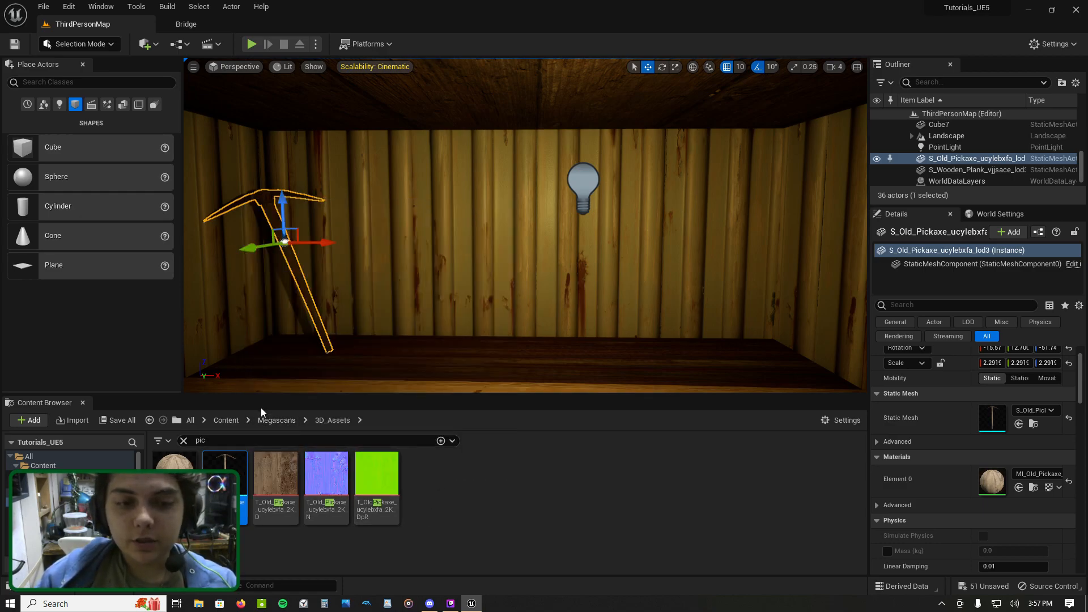
click(277, 420)
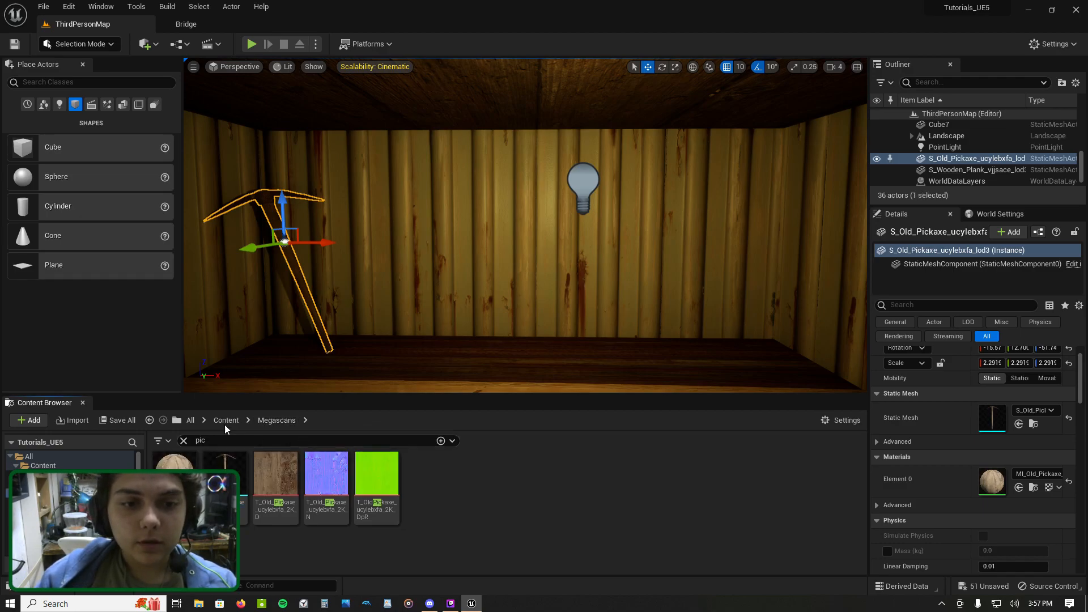
click(183, 441)
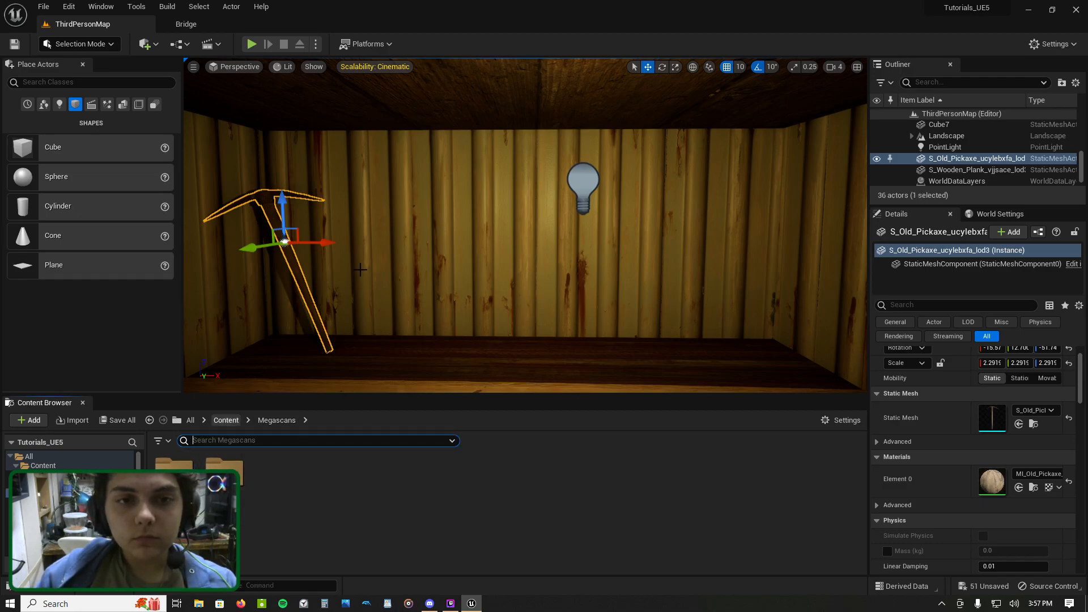
right_drag(369, 263, 369, 290)
scroll(369, 264, down, 3)
scroll(369, 263, up, 2)
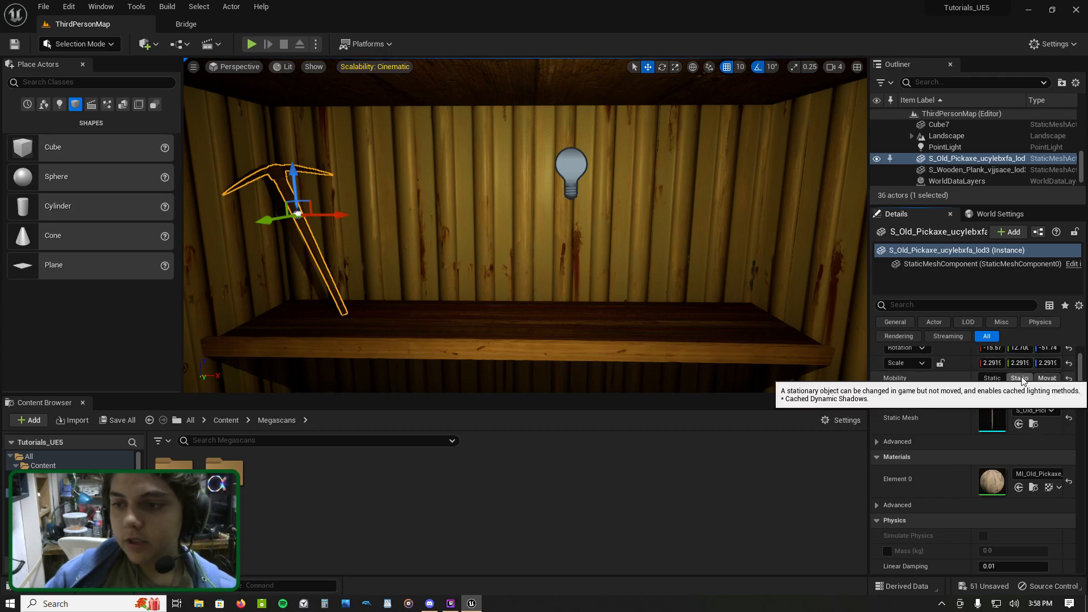
Step: Place the Pile_Of_Chains mesh on the shelf beside the pickaxe and scale it uniformly to about 2.77
double_click(193, 469)
double_click(268, 481)
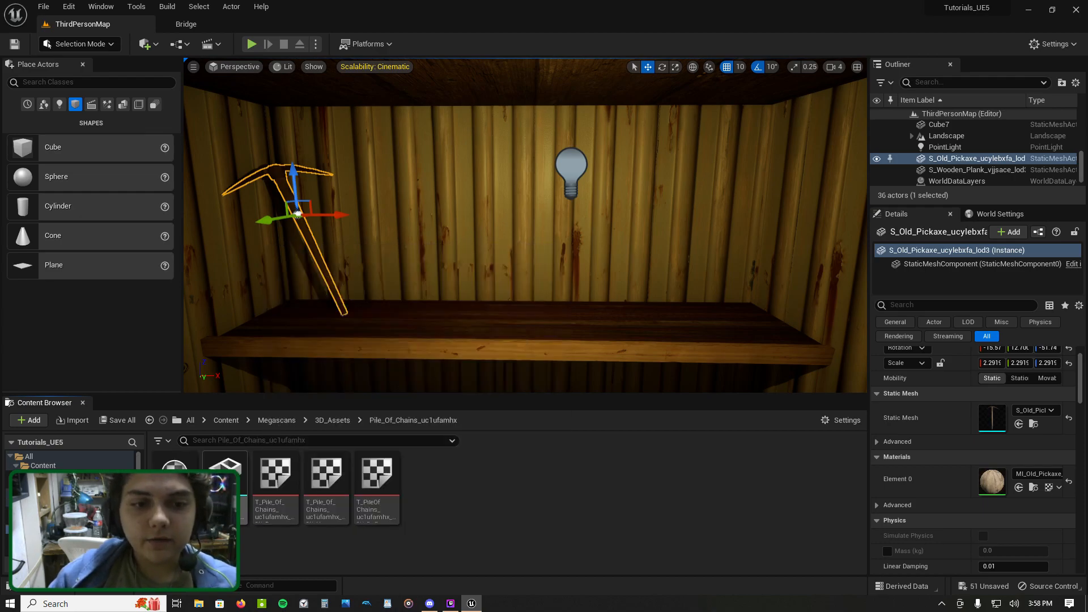
drag(225, 473, 409, 321)
click(675, 67)
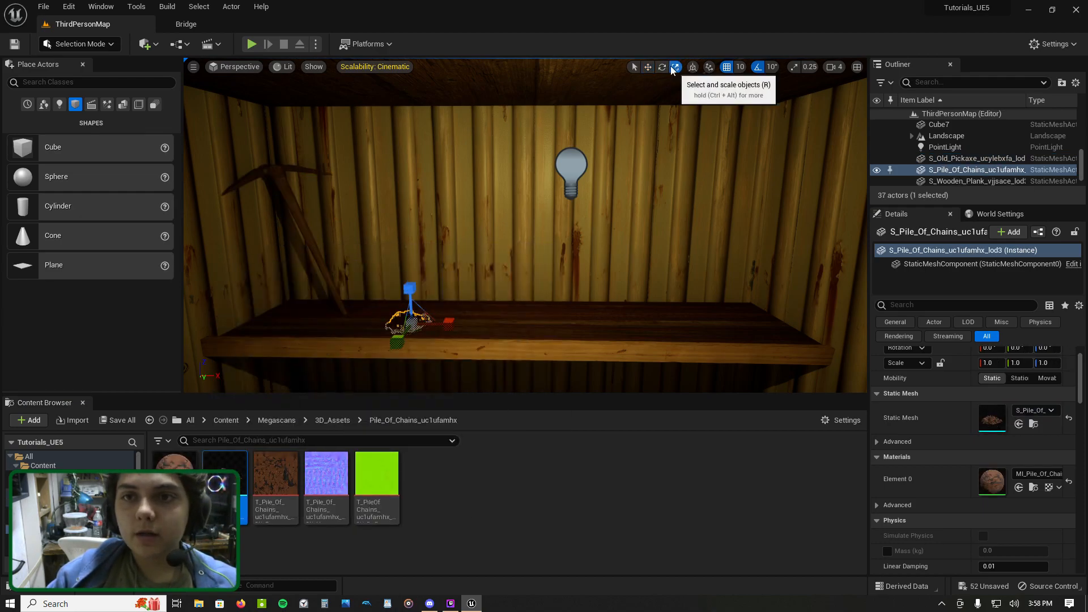
drag(414, 323, 439, 299)
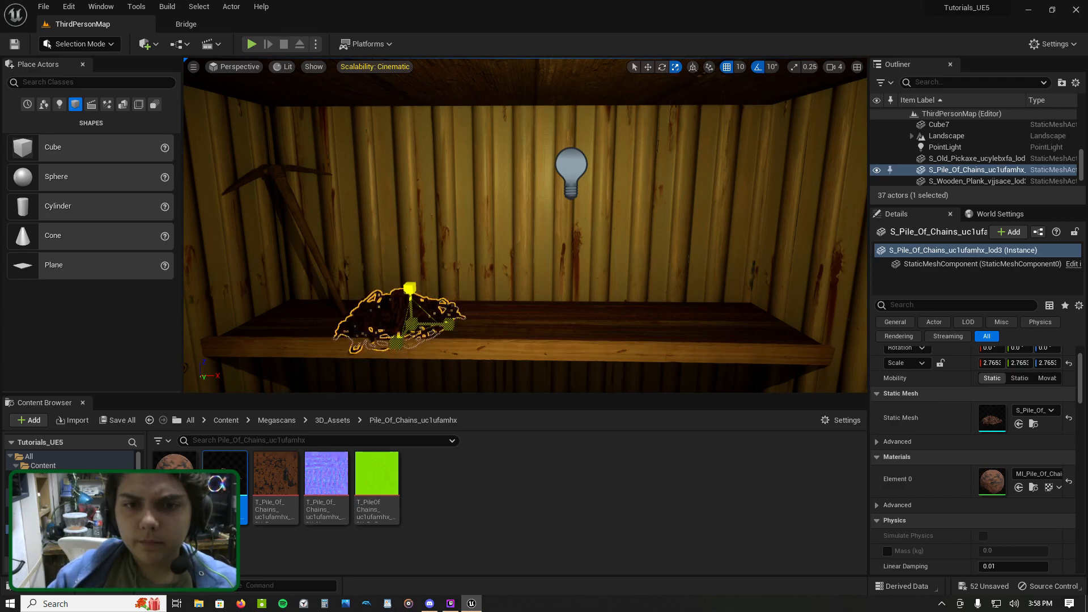
Step: Enlarge the pile of chains on the shelf uniformly to a scale of about 3.94
right_drag(439, 298, 368, 346)
drag(460, 268, 553, 283)
click(648, 68)
key(ctrl+z)
mouse_move(552, 284)
right_down()
mouse_move(533, 283)
mouse_move(553, 283)
right_up()
Step: Rotate the pile of chains to -60° about the vertical axis and shift it along the shelf towards the pickaxe
click(662, 67)
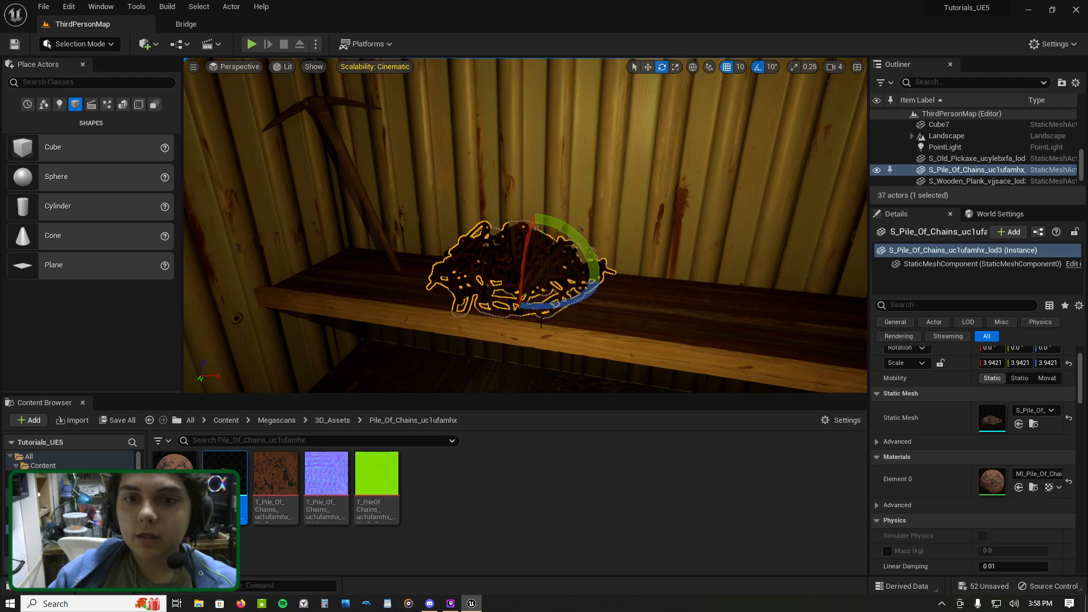
drag(558, 303, 603, 275)
right_drag(558, 303, 581, 292)
click(648, 67)
right_drag(641, 146, 672, 232)
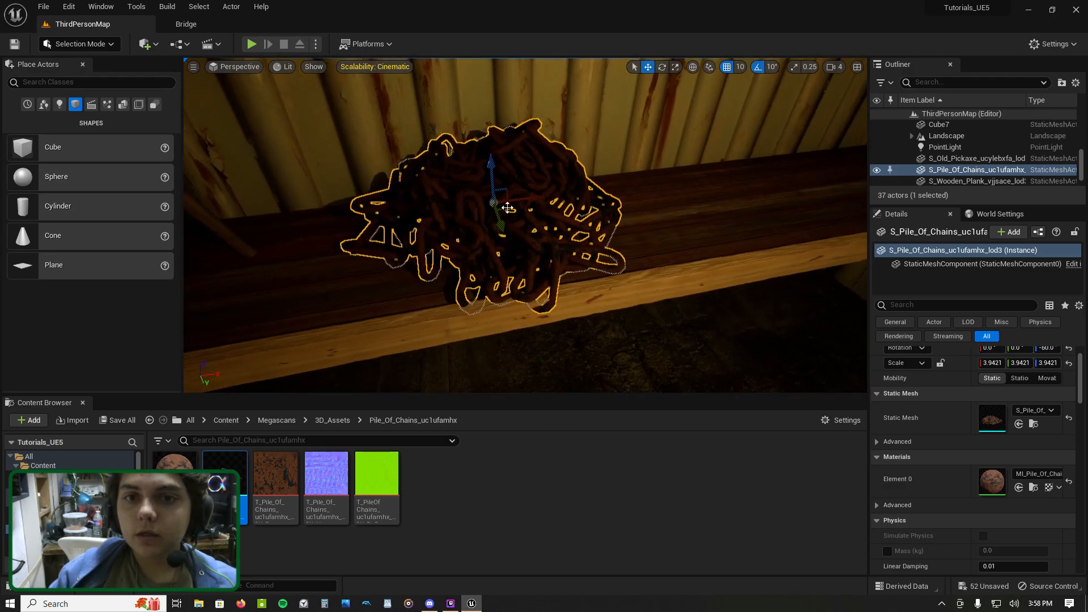
drag(507, 206, 462, 196)
right_drag(462, 196, 499, 179)
Step: Place the Blacksmith_Tongs mesh from the Megascans 3D_Assets folder on the shelf and scale it uniformly to about 3.32
click(335, 420)
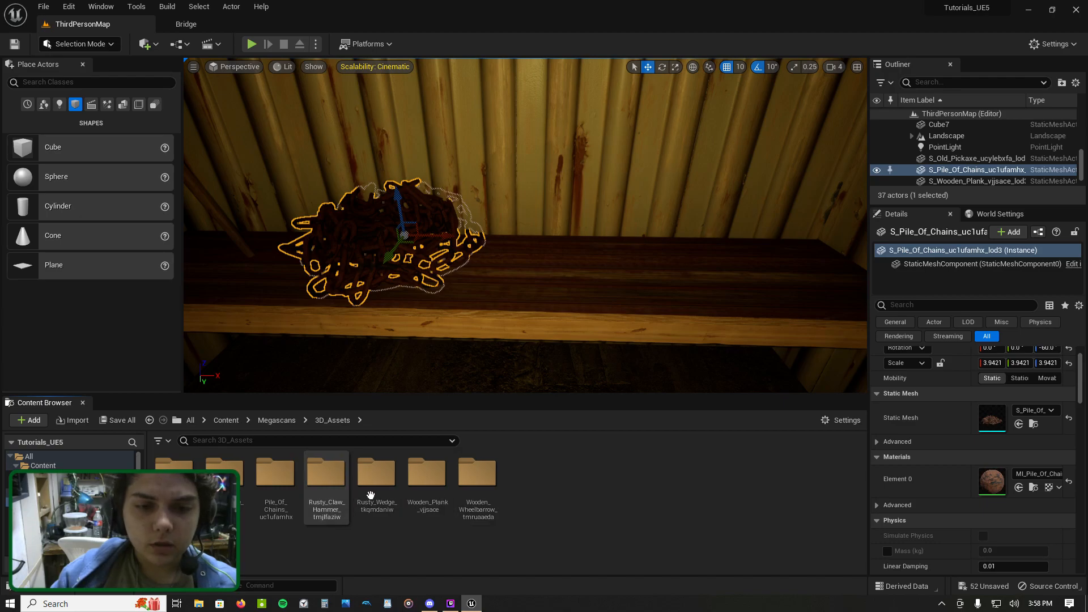
double_click(225, 476)
drag(225, 476, 557, 260)
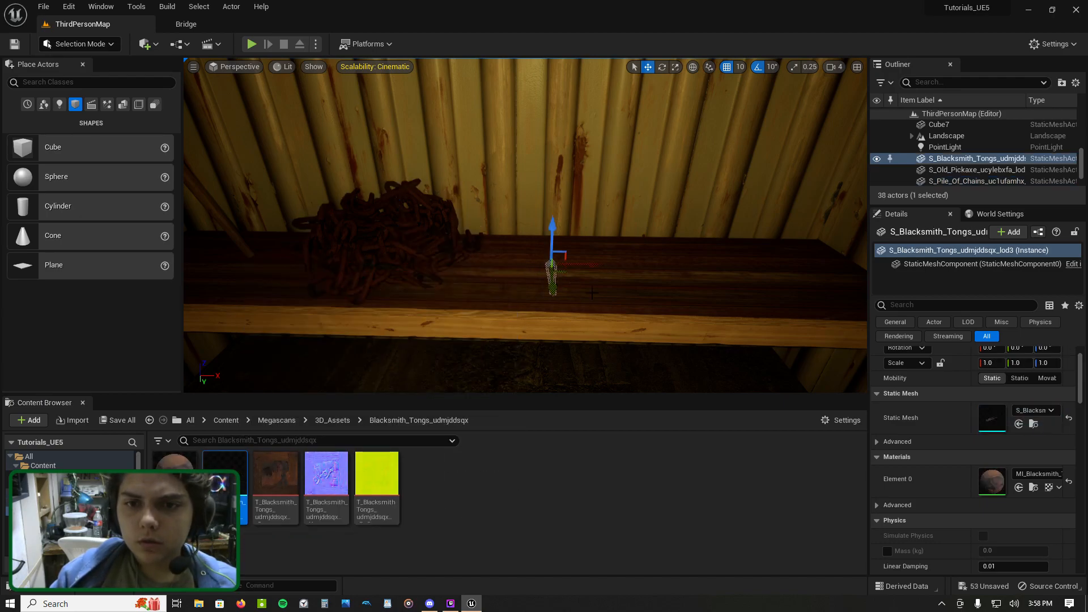
click(675, 67)
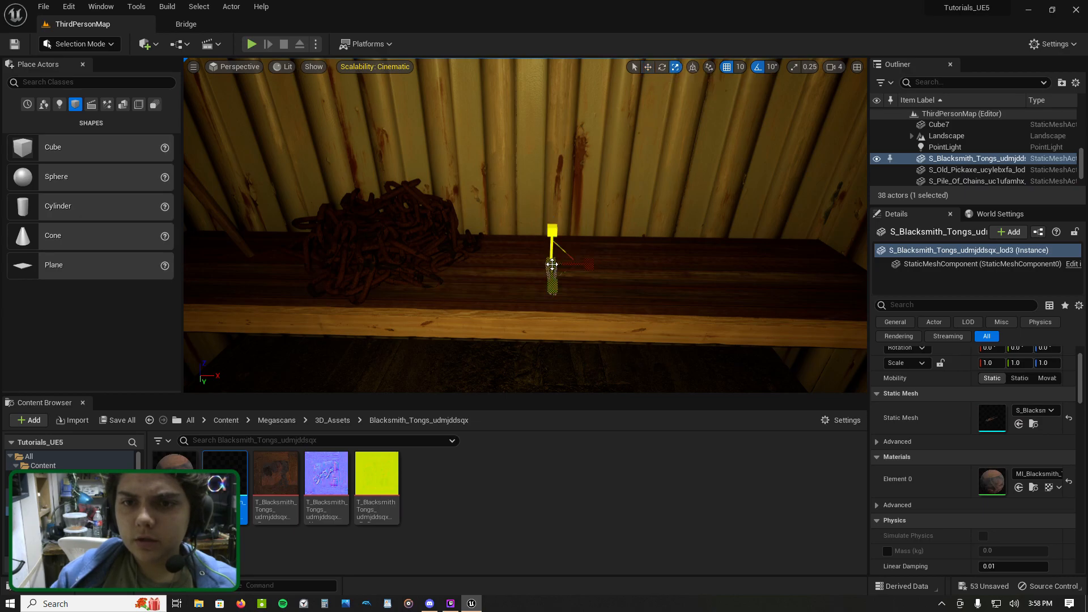
key(ctrl+z)
drag(552, 264, 584, 239)
right_drag(627, 76, 669, 116)
Step: Rotate the blacksmith tongs to 60° about X and 20° about Z
click(662, 67)
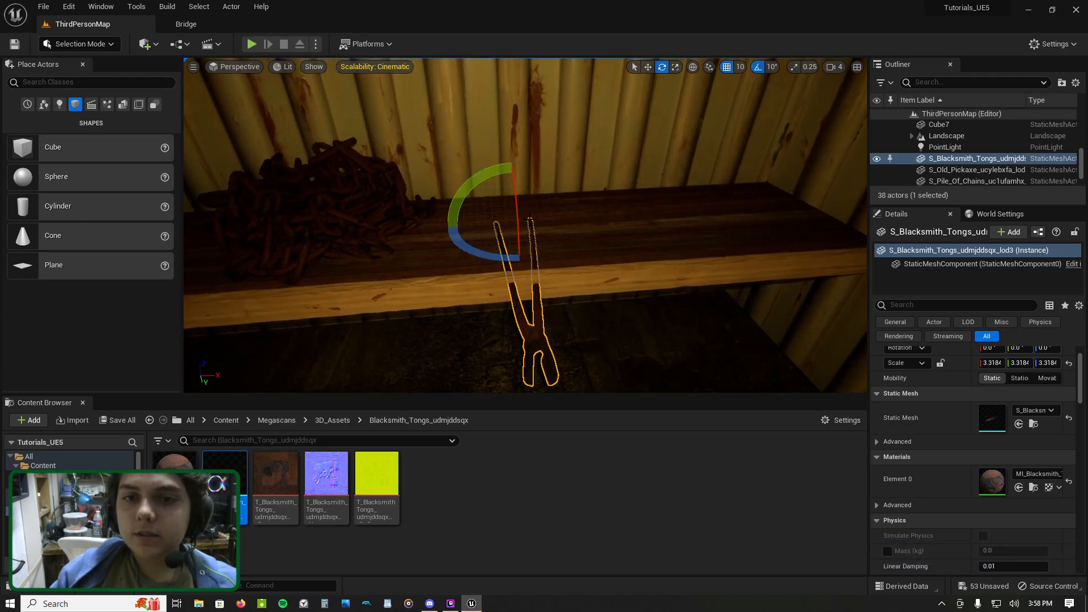
mouse_move(563, 175)
right_down()
mouse_move(618, 188)
mouse_move(564, 176)
right_up()
drag(563, 175, 566, 152)
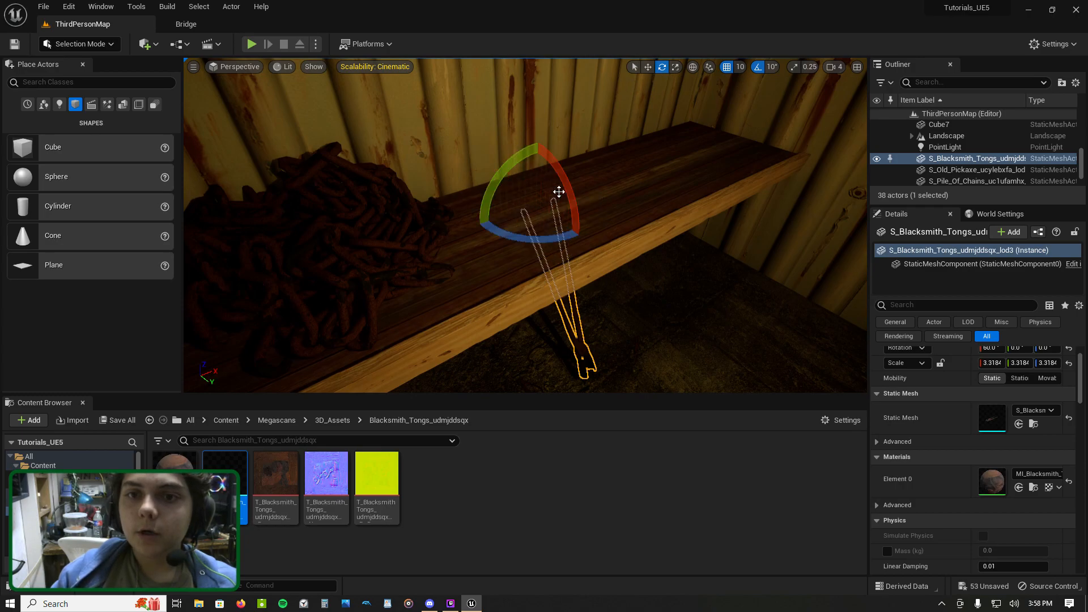
drag(550, 237, 551, 223)
Step: Raise the tongs onto the shelf and move them beside the chains so they lean against the corrugated back wall
key(w)
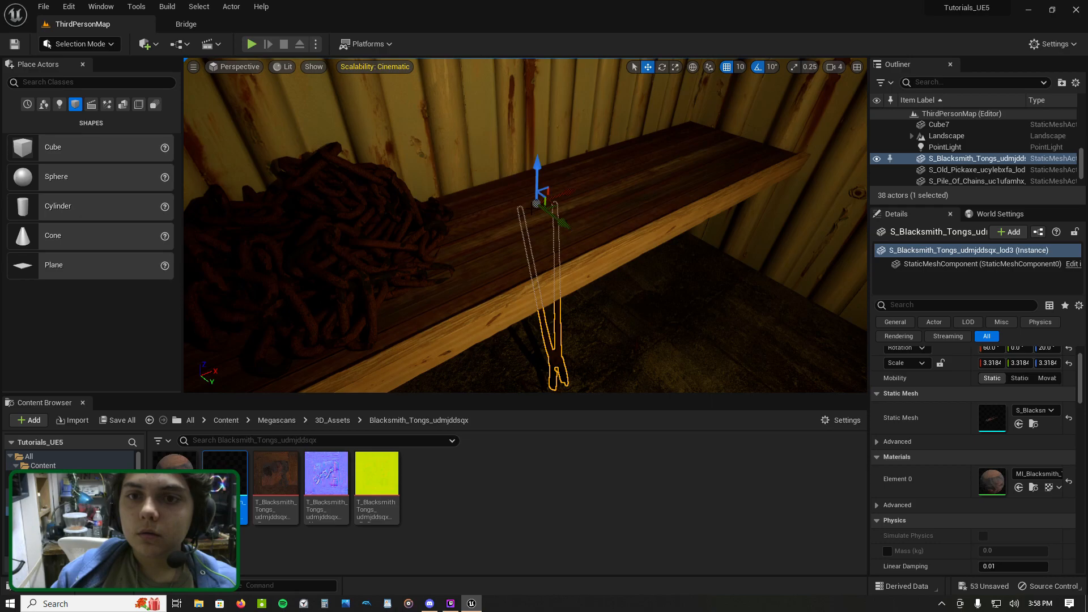
drag(539, 184, 540, 65)
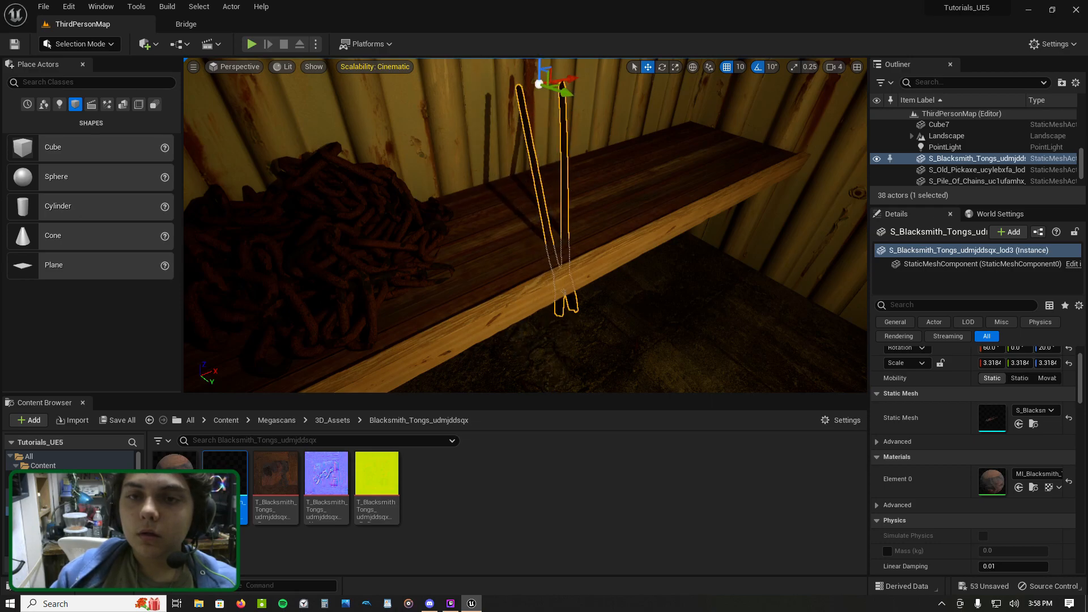
right_drag(539, 165, 545, 122)
drag(526, 145, 525, 67)
mouse_move(464, 112)
right_down()
mouse_move(493, 62)
mouse_move(482, 108)
mouse_move(464, 112)
right_up()
drag(458, 121, 403, 128)
drag(371, 91, 372, 102)
right_drag(601, 153, 515, 134)
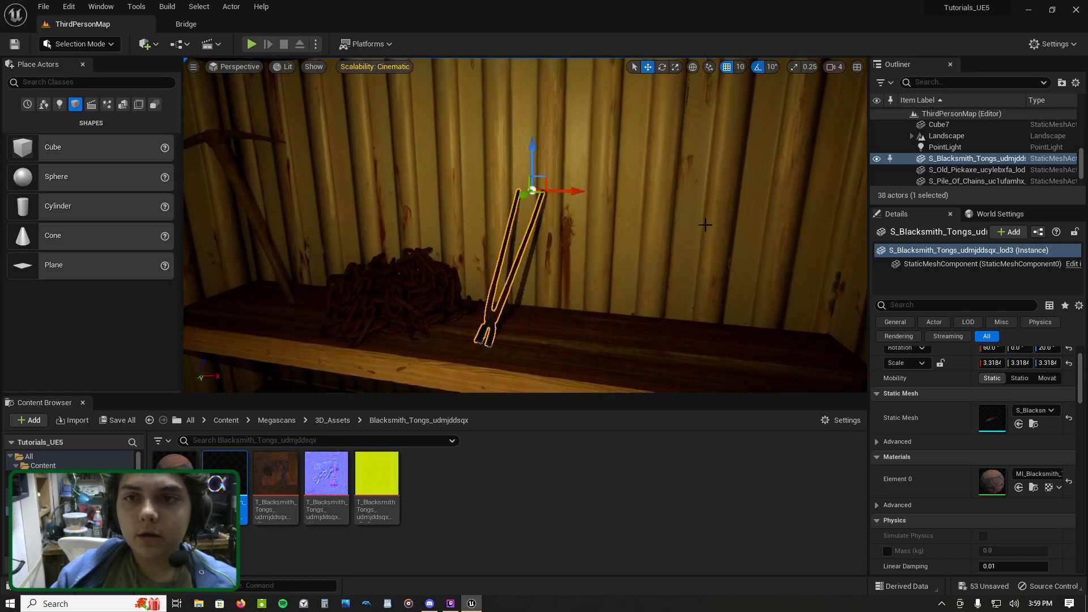
Step: Examine the arrangement of the pickaxe, chains and tongs on the shelf from several angles
scroll(939, 123, up, 5)
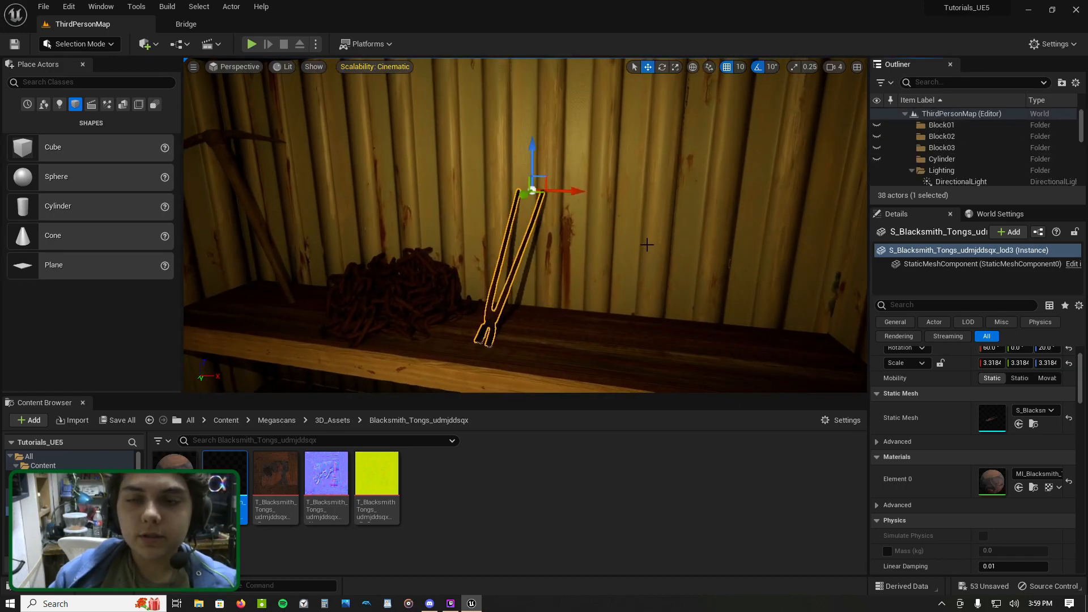
click(709, 170)
scroll(946, 118, up, 5)
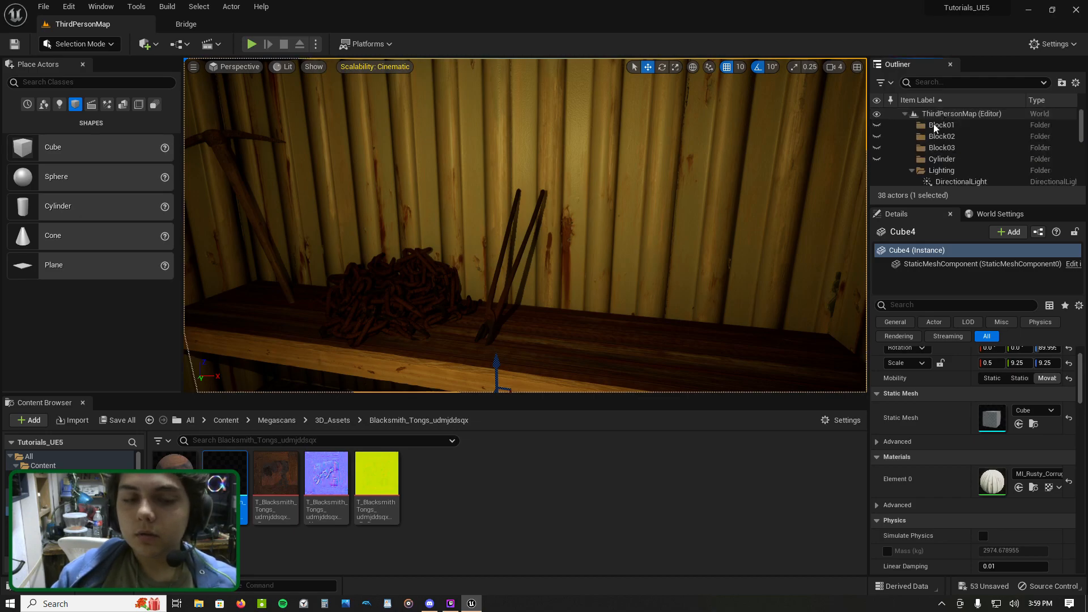
right_drag(619, 318, 850, 318)
click(513, 355)
right_drag(514, 355, 204, 292)
key(w)
key(s)
Step: Return to the 3D_Assets folder, then add the Metal Pot to the project from the Tools assets in Quixel Bridge
click(332, 420)
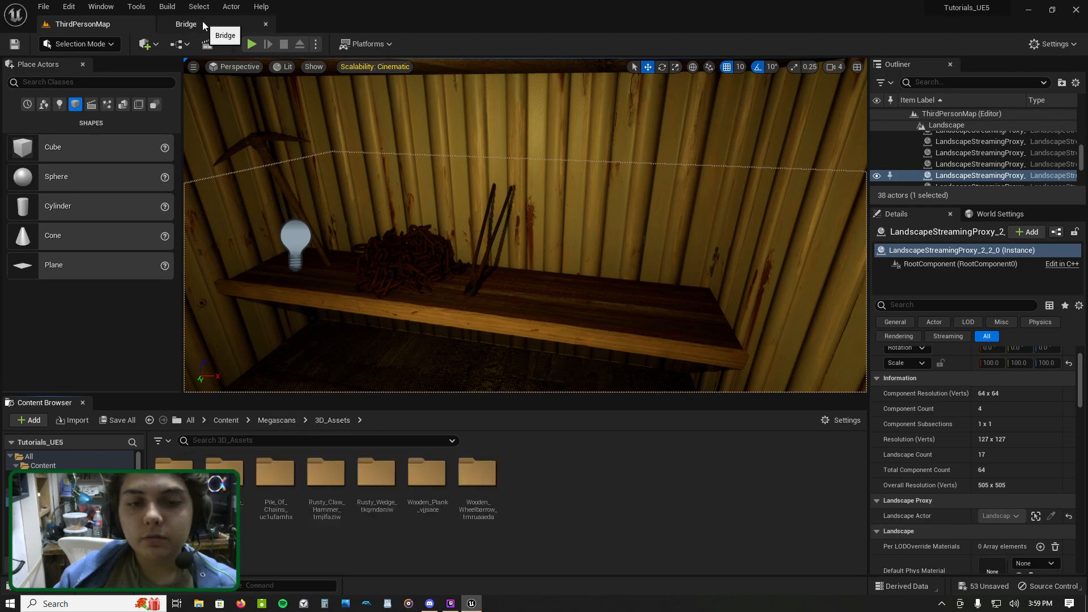
mouse_move(597, 209)
right_down()
mouse_move(644, 241)
mouse_move(570, 236)
mouse_move(601, 218)
right_up()
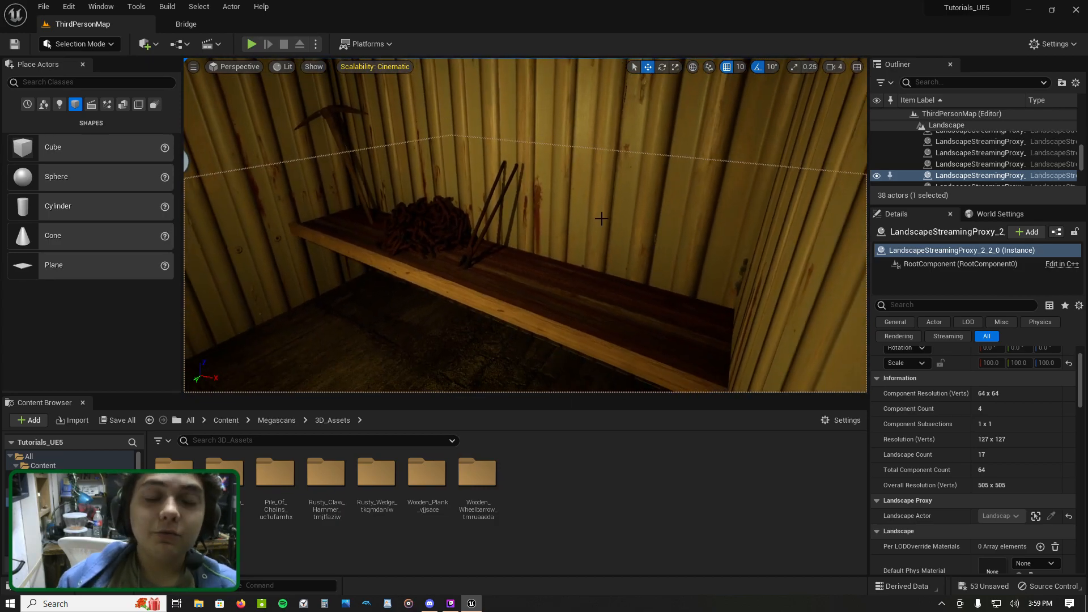
click(202, 25)
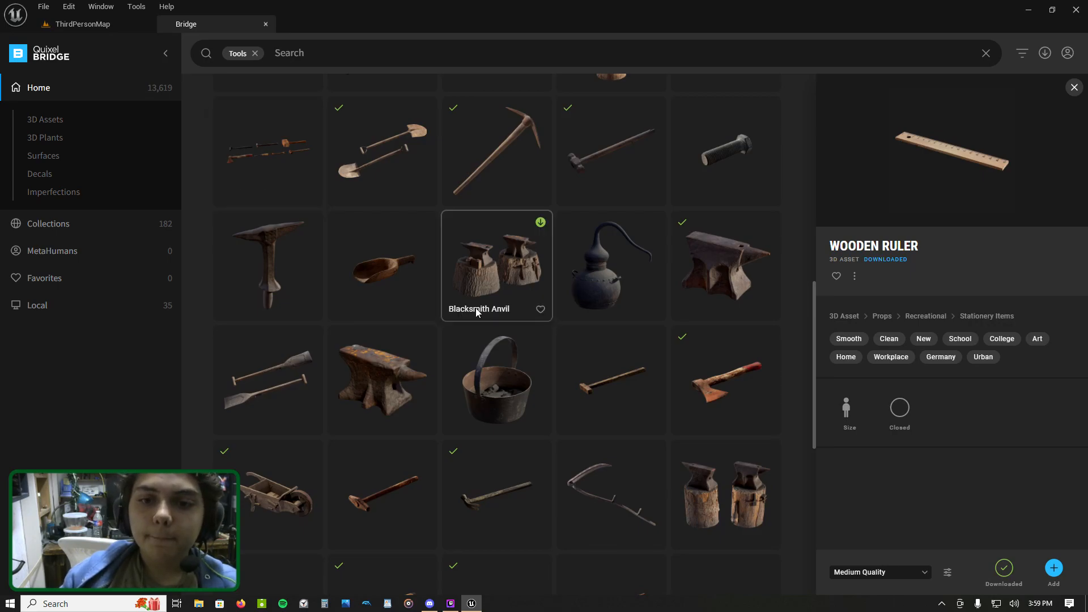
scroll(512, 335, down, 4)
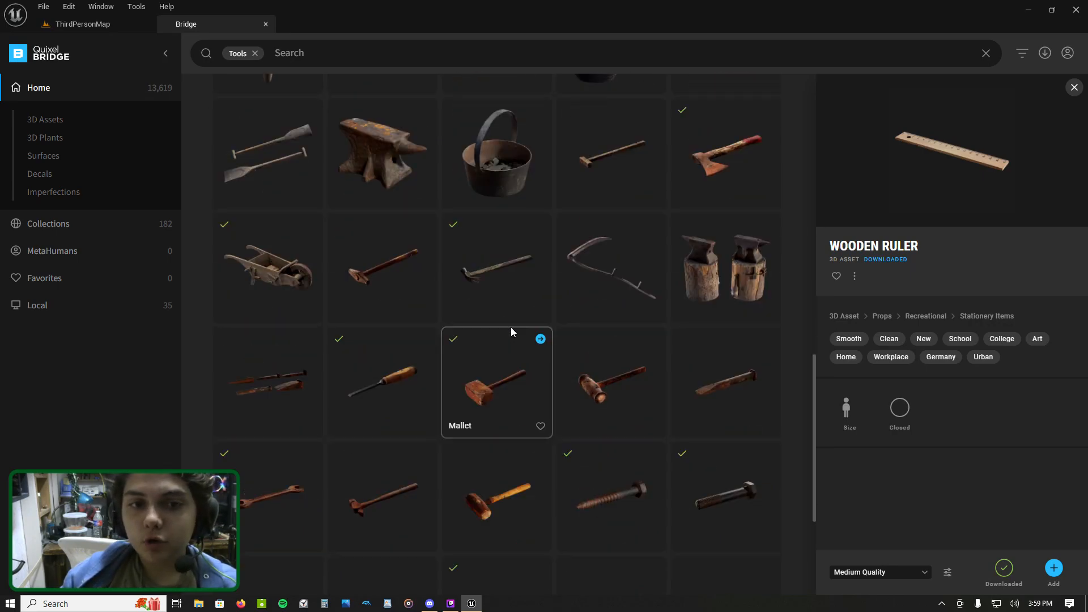
scroll(511, 329, down, 4)
scroll(515, 326, up, 10)
scroll(516, 325, up, 8)
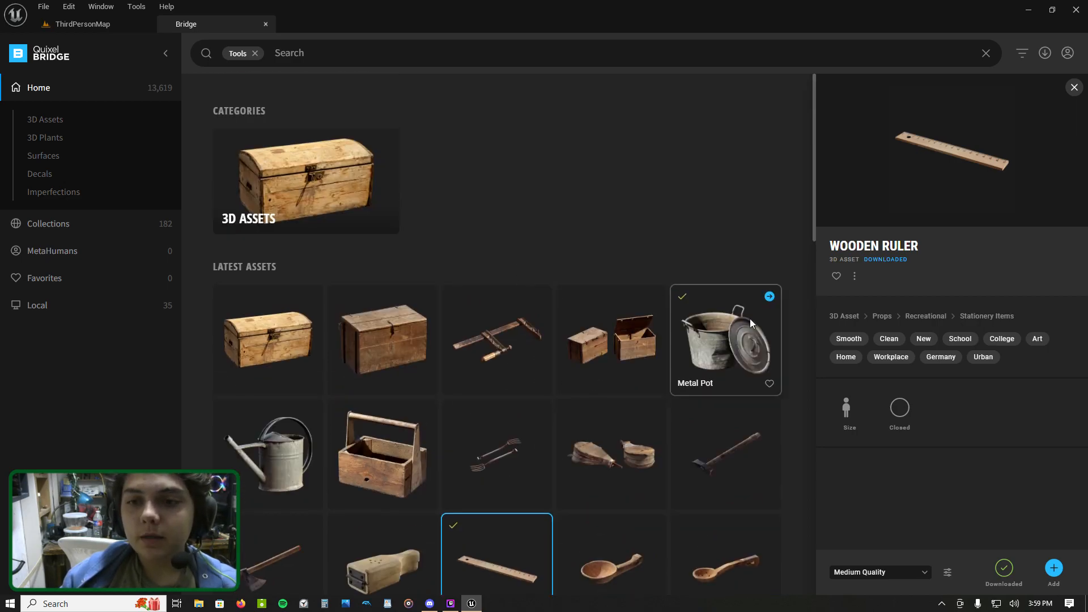
click(769, 297)
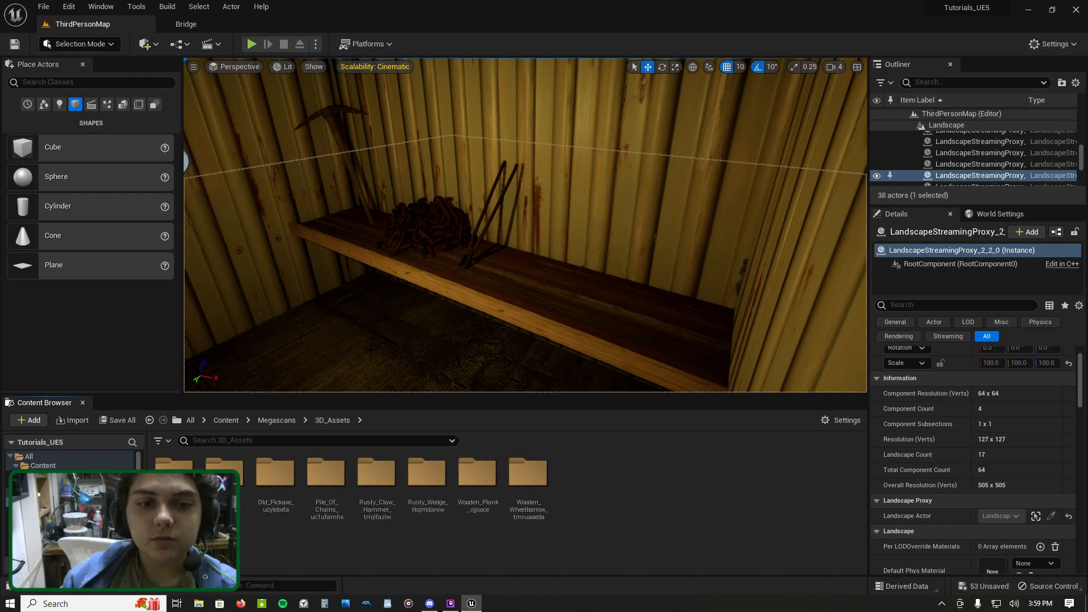
Step: Place the S_Metal_Pot Var1 mesh on the floor near the shelf and scale it to about 3.61 × 3.61 × 4.81
double_click(225, 479)
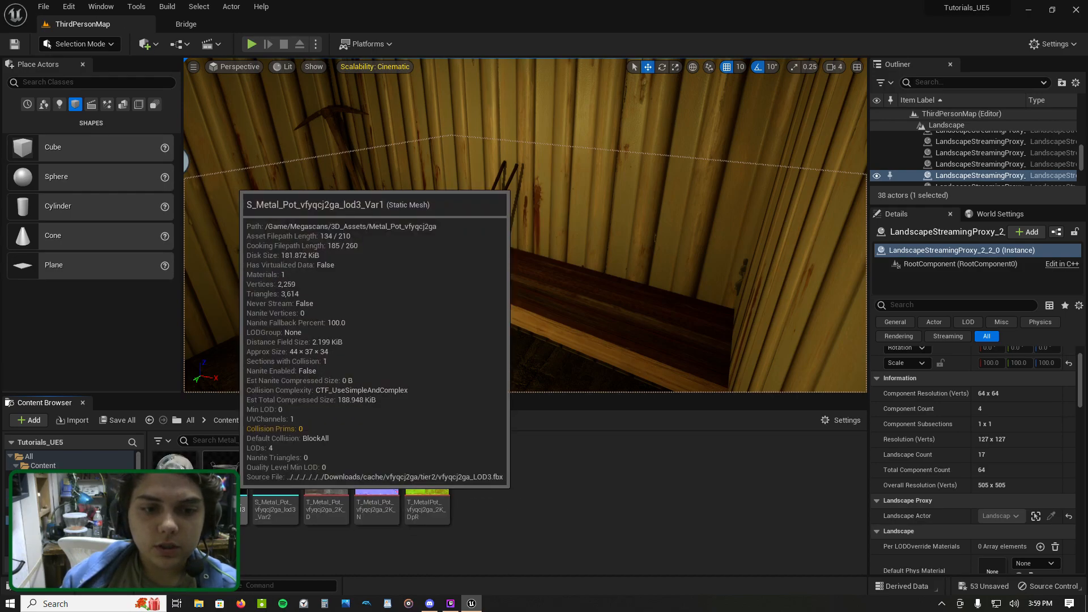
right_drag(351, 335, 284, 363)
drag(225, 479, 377, 262)
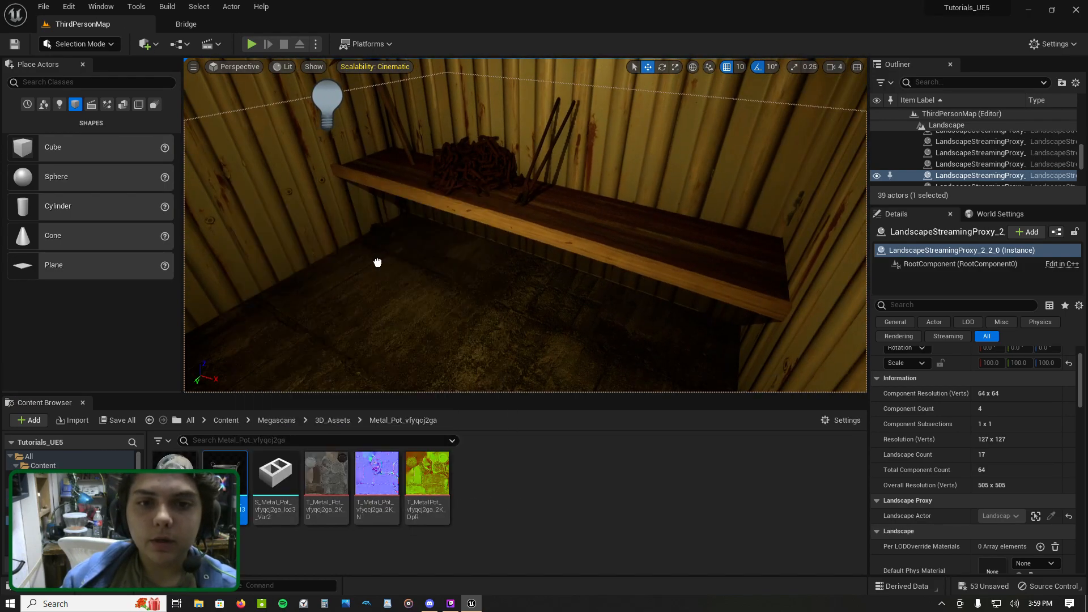
click(661, 67)
click(675, 68)
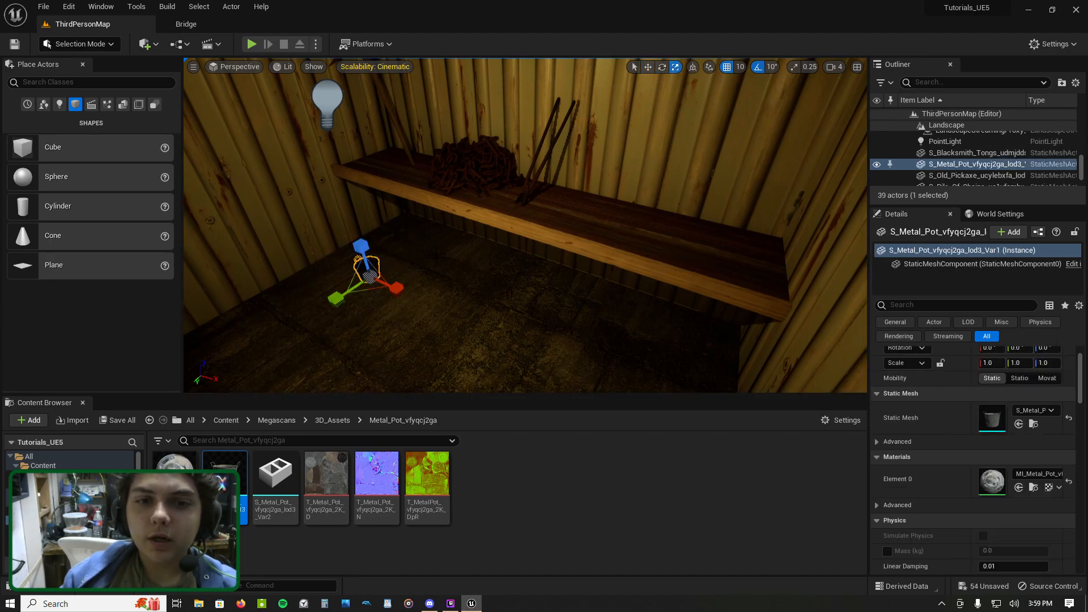
drag(370, 276, 429, 218)
drag(360, 245, 360, 218)
Step: Reduce the metal pot's scale to about 2.76 × 2.76 × 4.02
right_drag(363, 227, 332, 245)
key(w)
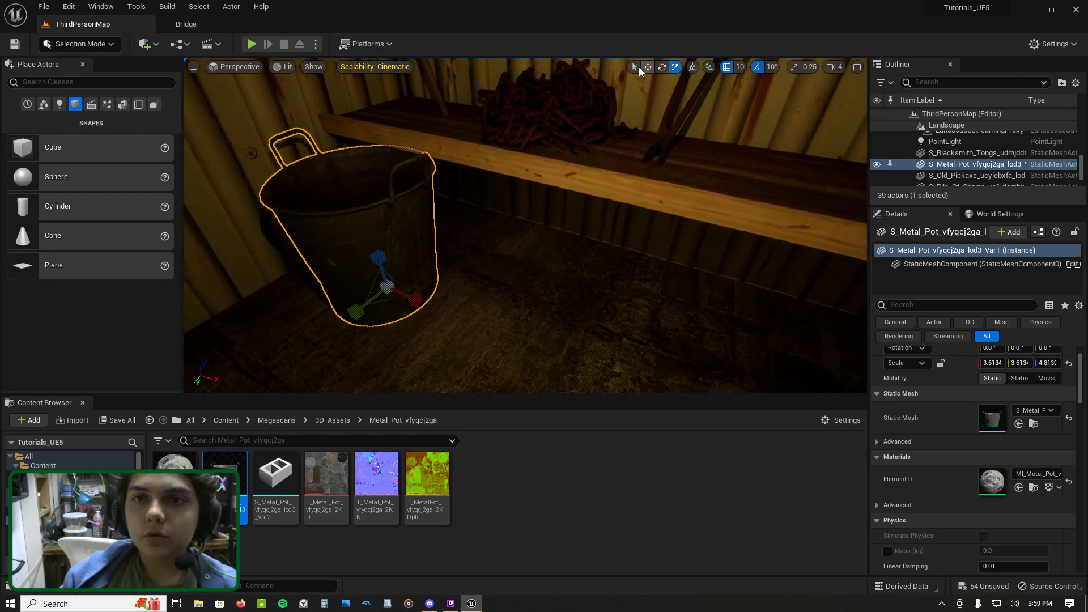
click(648, 67)
click(672, 68)
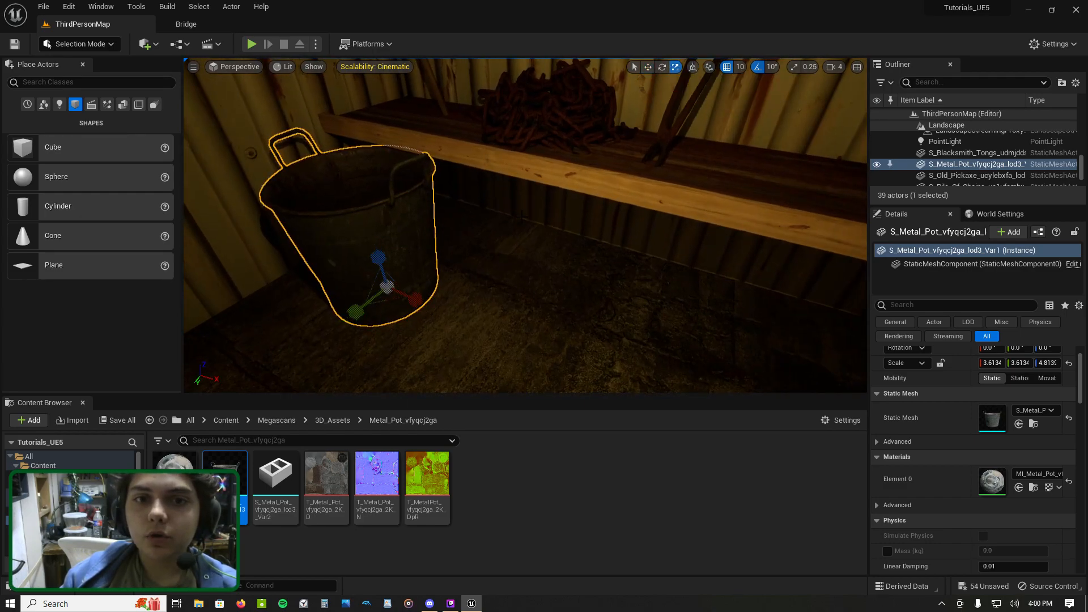
drag(384, 266, 489, 276)
Step: Move the metal pot into the floor corner beneath the shelf and rotate it 50° about the vertical axis
click(648, 67)
click(662, 66)
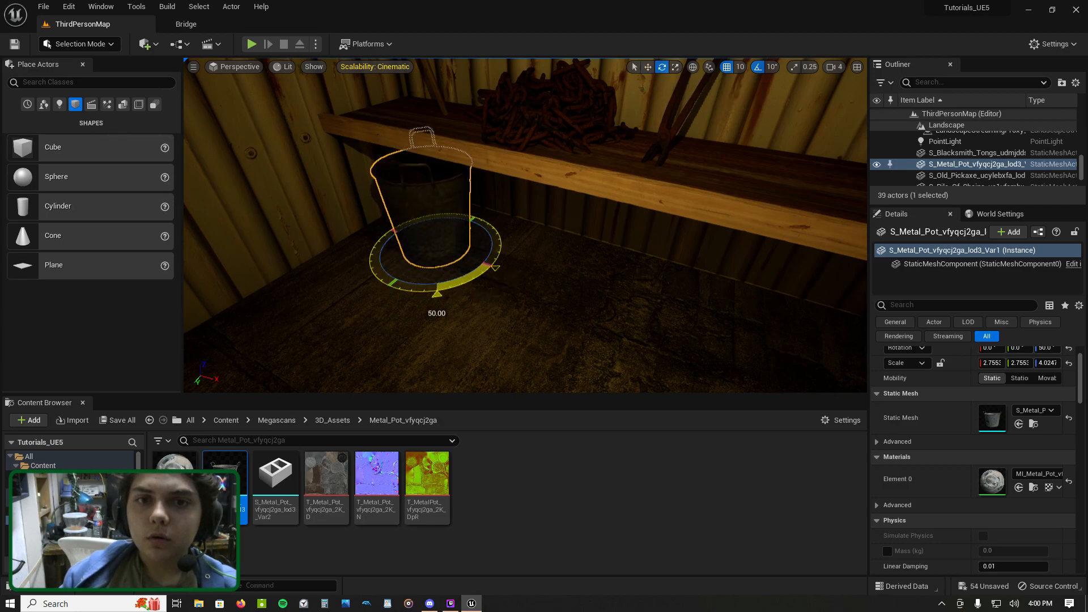
right_click(603, 252)
right_drag(514, 244, 290, 233)
click(514, 243)
key(w)
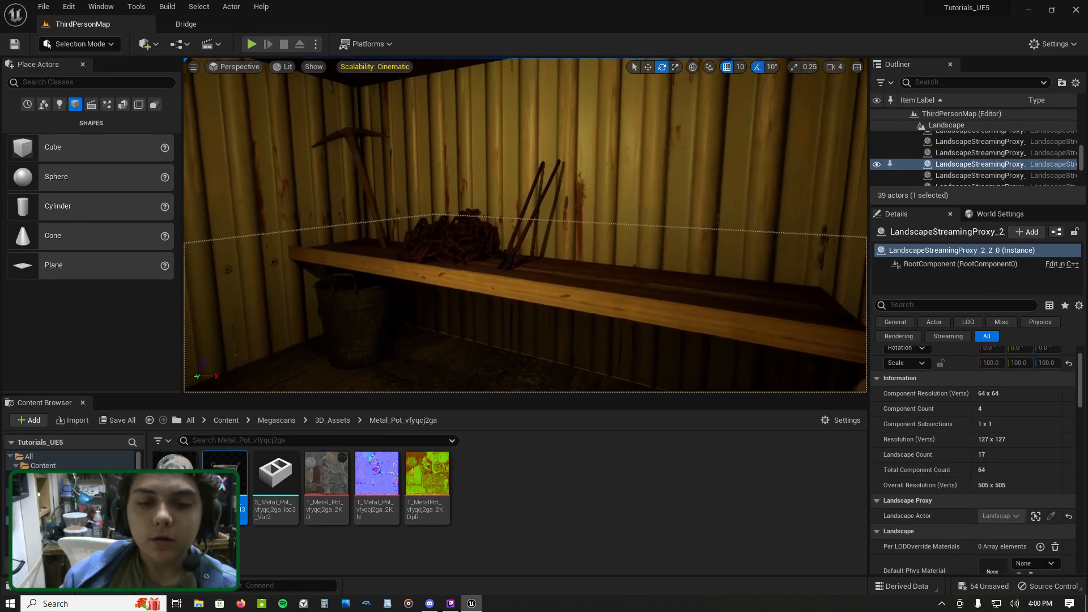
right_drag(494, 275, 494, 268)
Step: Look through the Tools assets in Quixel Bridge for another prop that suits the shed
click(187, 24)
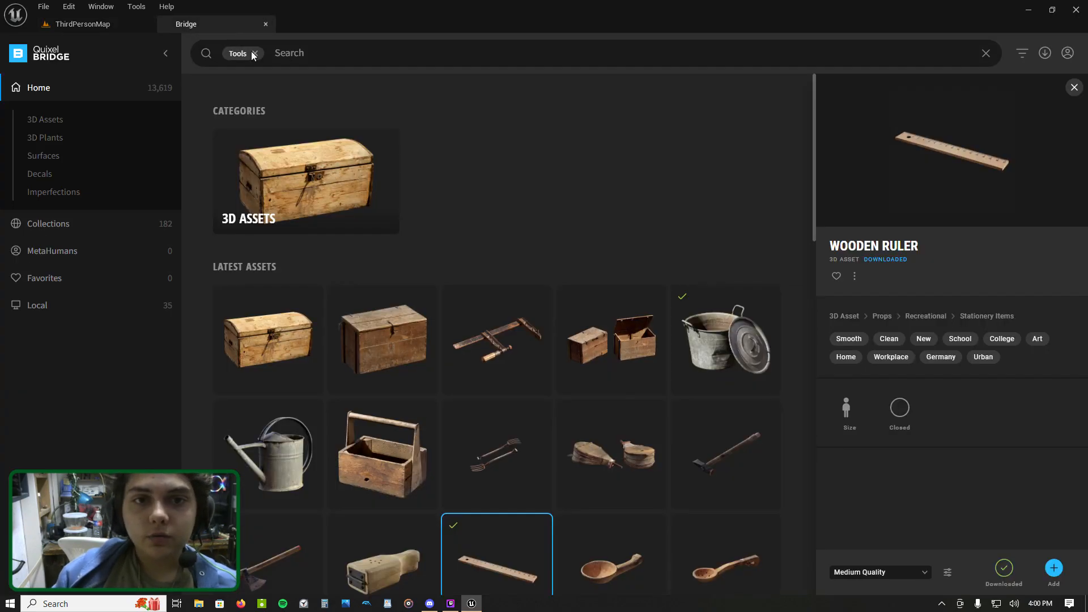
scroll(510, 316, down, 6)
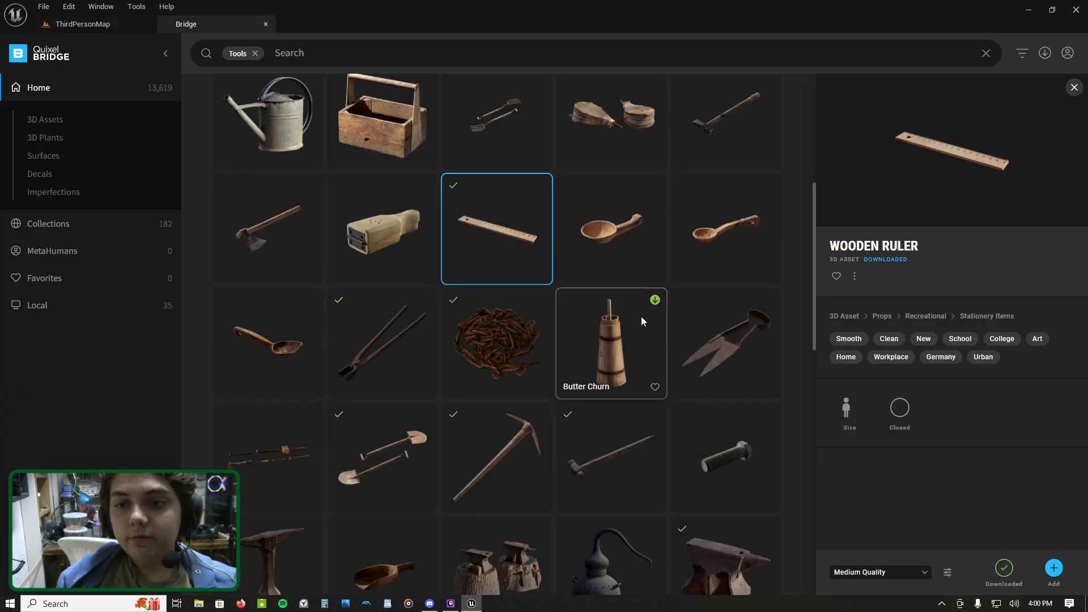
scroll(715, 352, down, 3)
scroll(656, 374, down, 5)
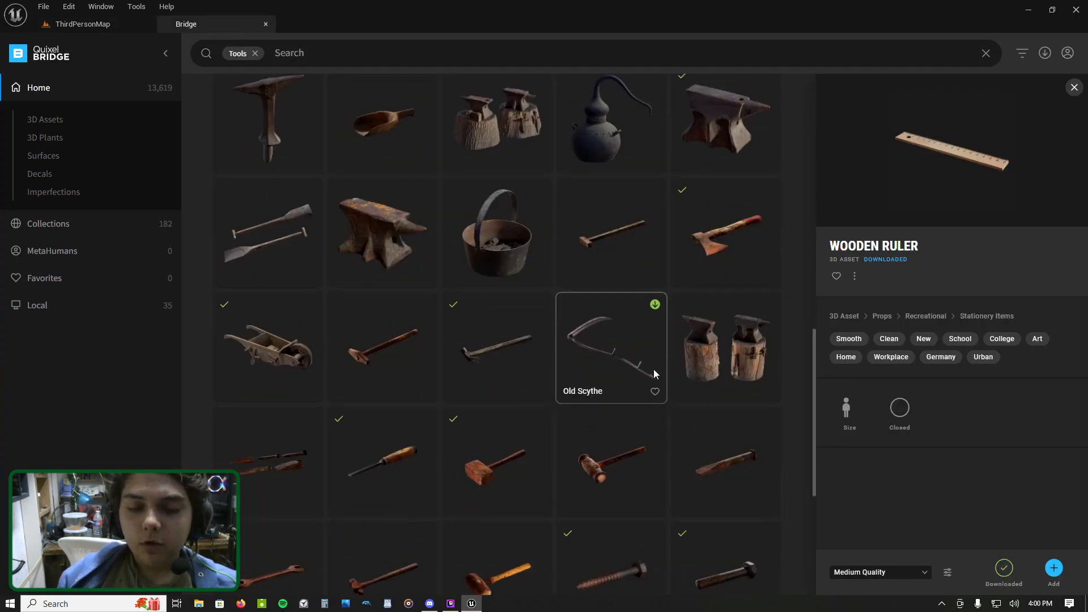
scroll(654, 369, down, 6)
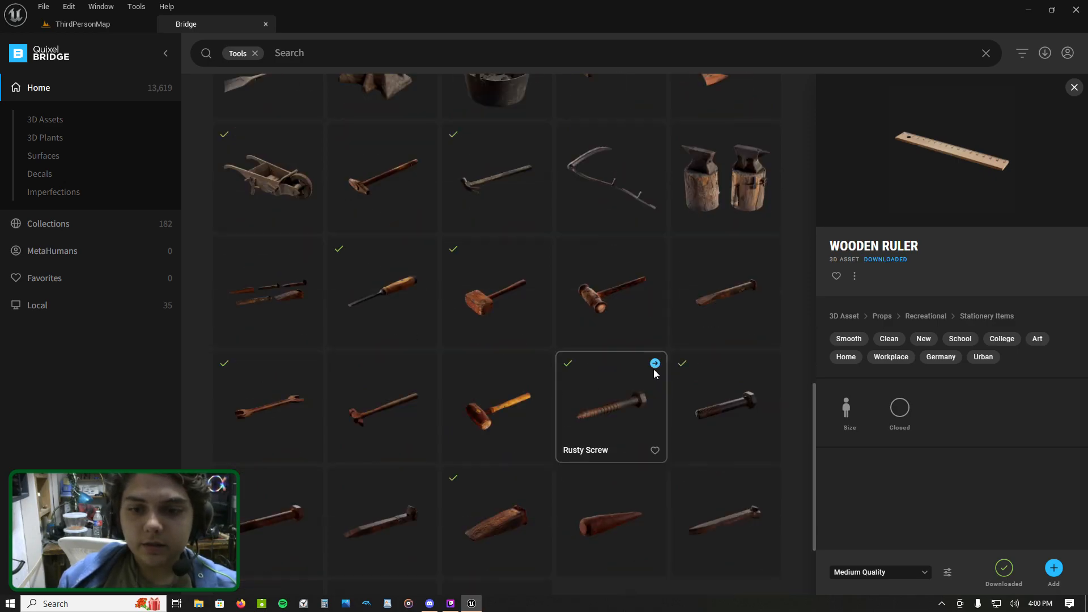
scroll(654, 369, up, 3)
scroll(654, 370, up, 2)
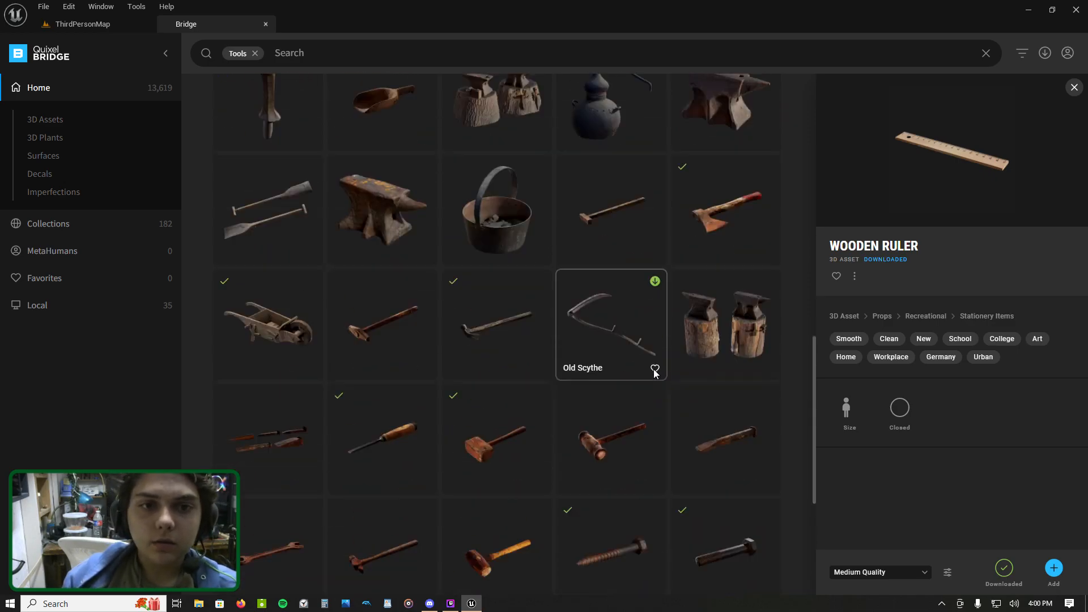
scroll(654, 369, up, 9)
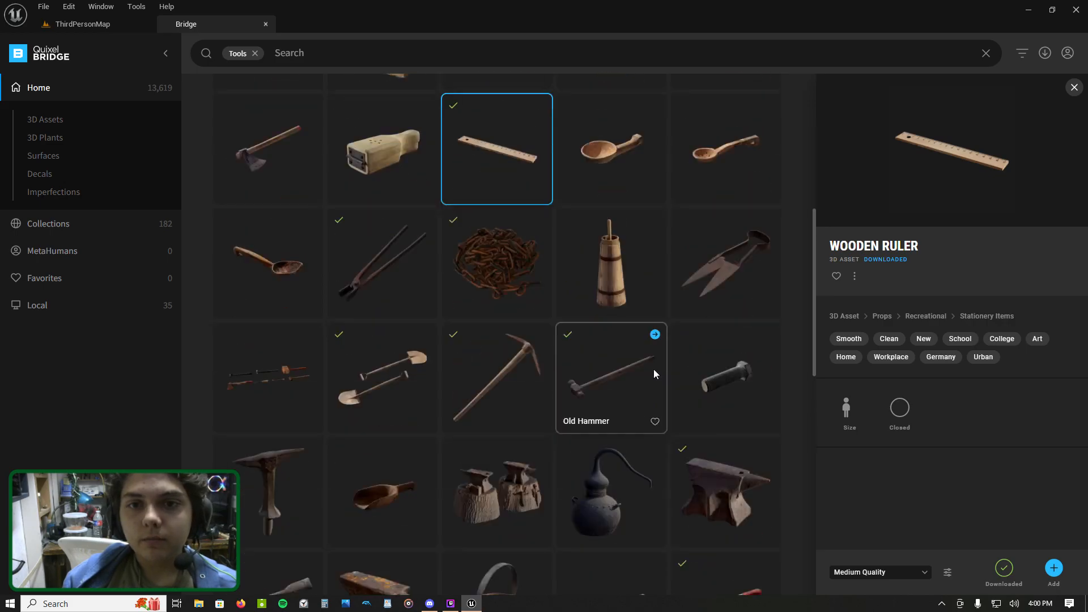
scroll(654, 369, up, 3)
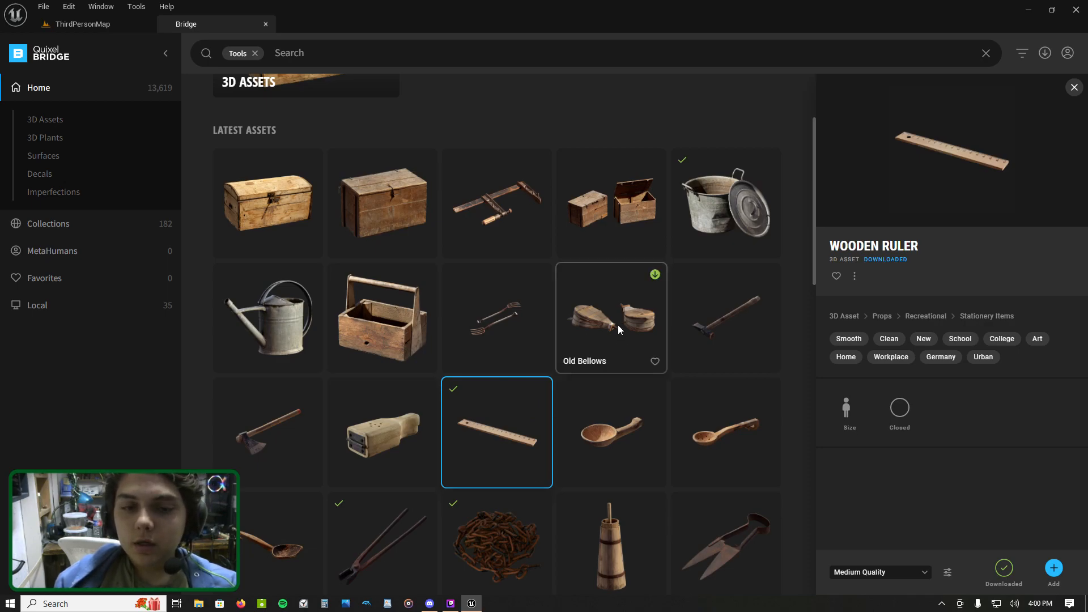
click(70, 23)
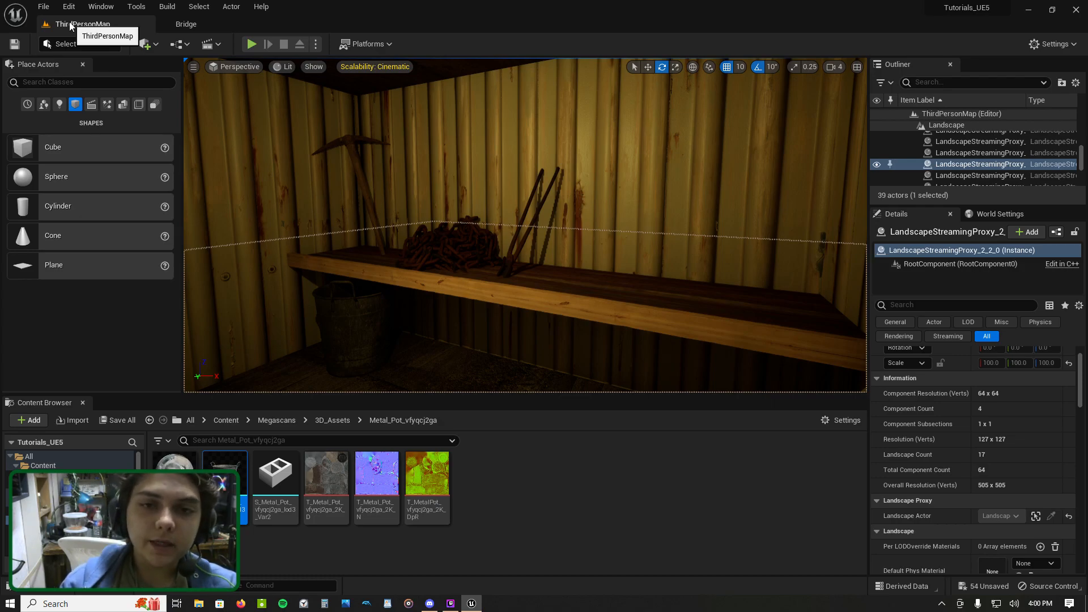
click(214, 27)
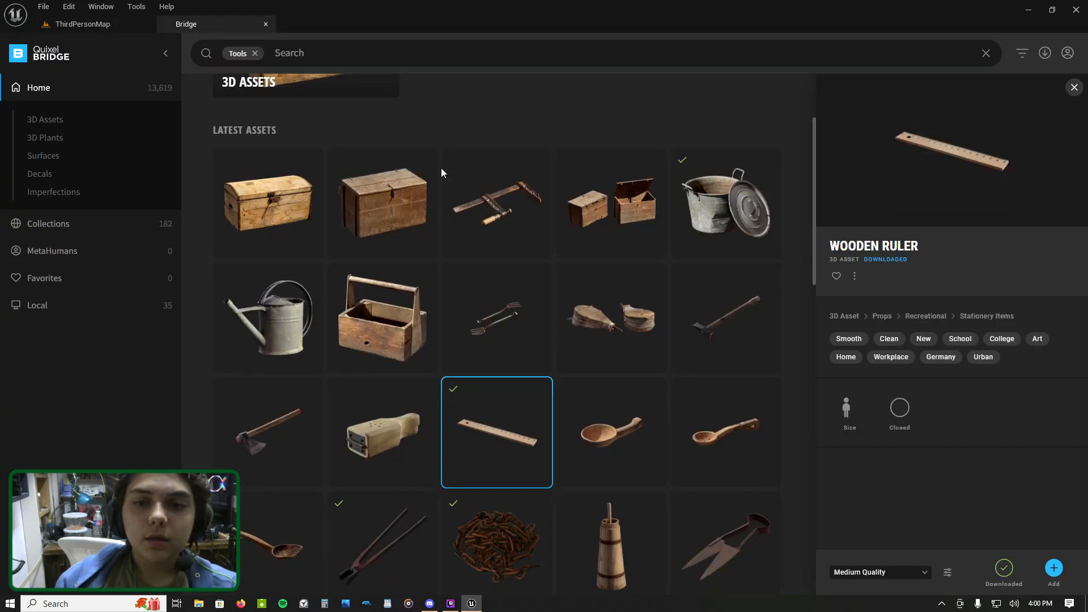
Step: Download the rusty Blacksmith Anvil from the Tools assets at medium quality and add it to the project
scroll(603, 236, down, 8)
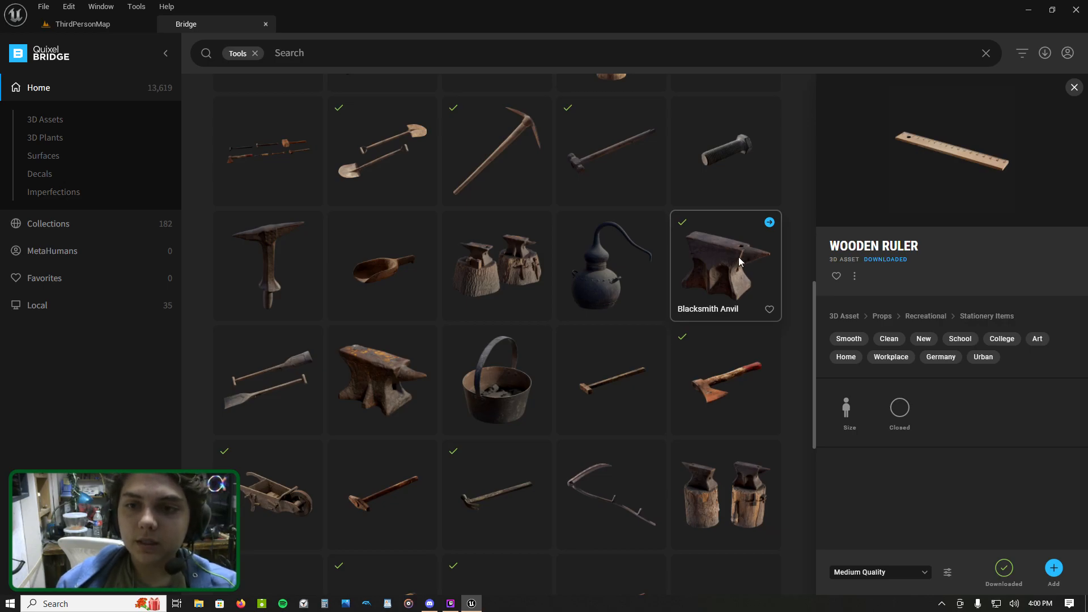
click(426, 337)
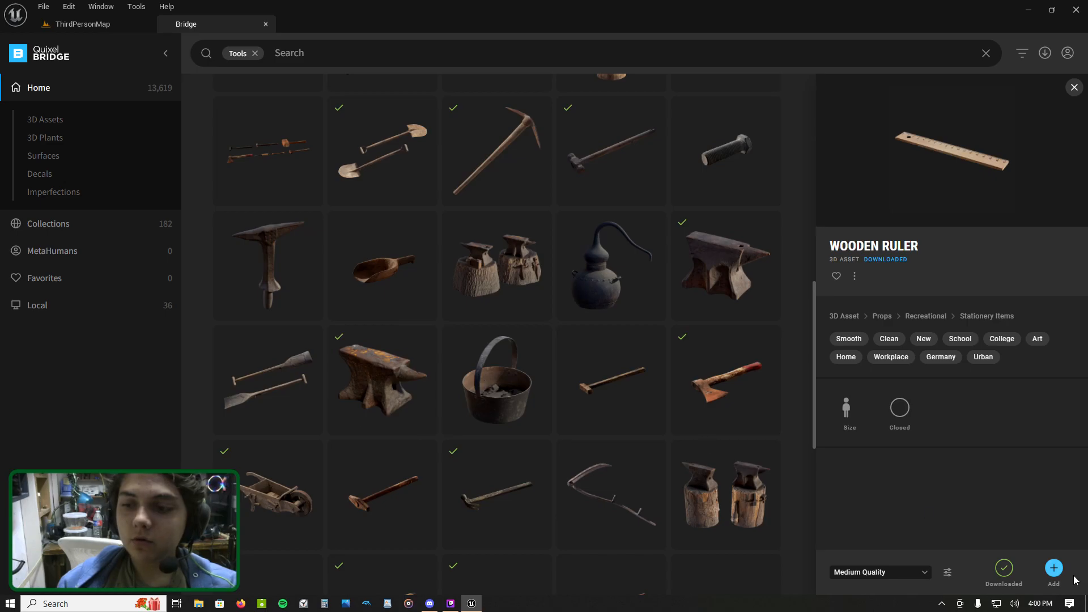
click(333, 355)
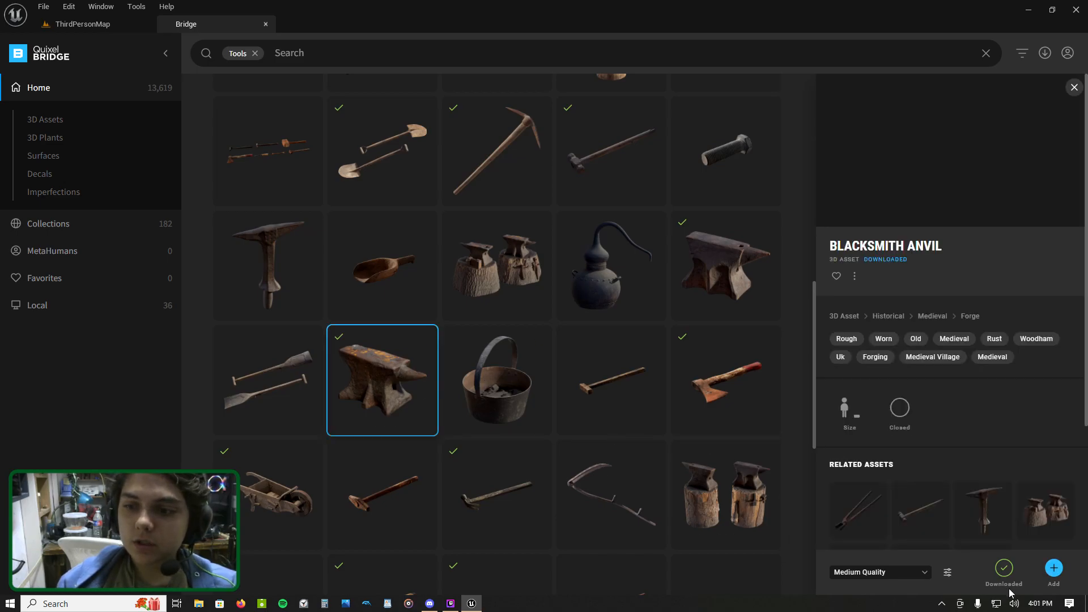
click(1053, 570)
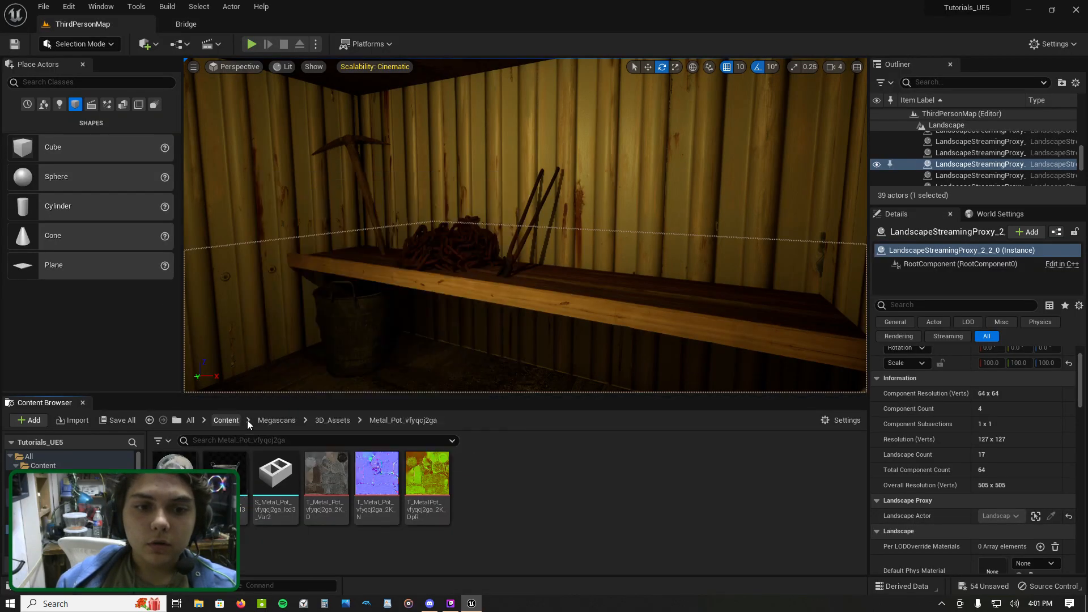
Step: Place the Blacksmith Anvil mesh from its 3D_Assets folder on the shelf and scale it uniformly to about 3.78
click(339, 418)
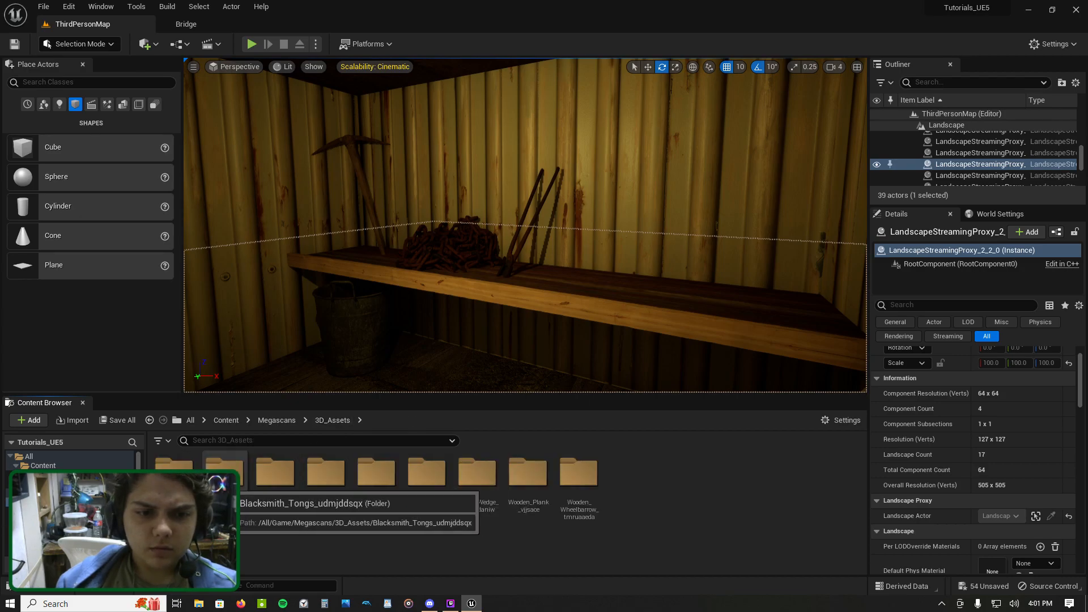
double_click(174, 471)
drag(226, 473, 690, 169)
click(675, 67)
right_drag(593, 261, 675, 280)
key(s)
key(w)
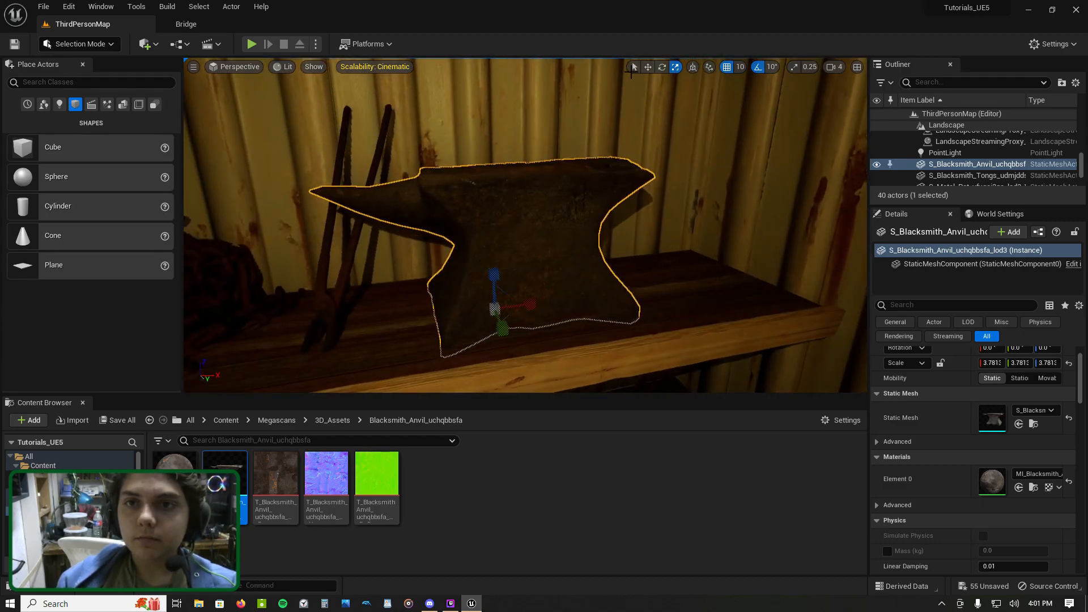
Step: Move the anvil from the shelf down onto the floor in front of it
click(650, 67)
drag(487, 269, 486, 369)
key(a)
right_drag(487, 369, 561, 391)
drag(397, 289, 484, 340)
key(d)
right_drag(484, 340, 380, 317)
Step: Rotate the anvil -70° about the vertical axis and shift its position on the floor
click(662, 67)
drag(457, 309, 725, 161)
click(648, 67)
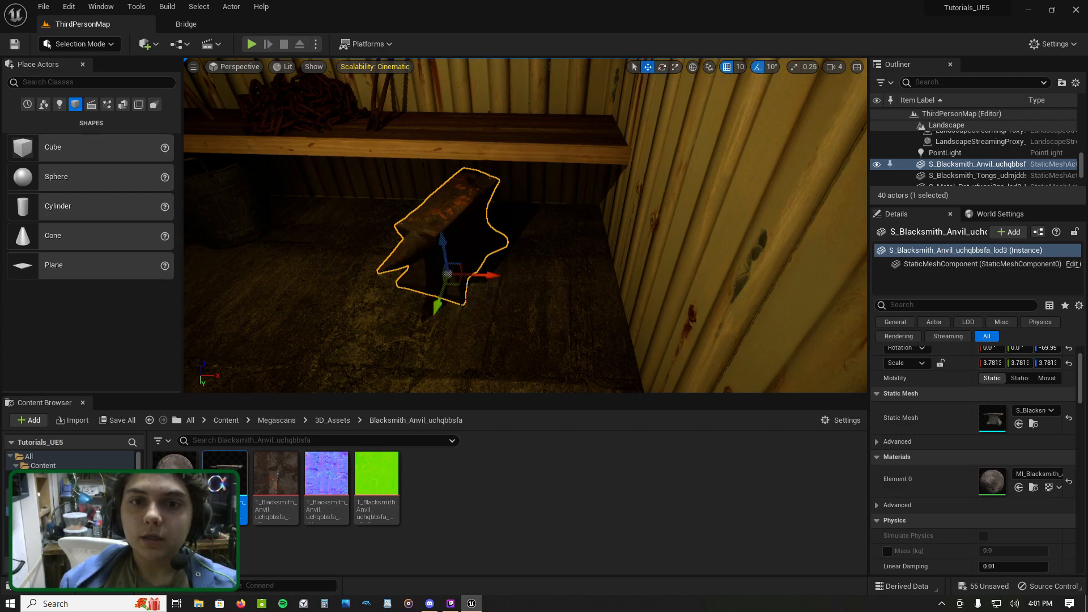
drag(461, 285, 376, 311)
right_drag(376, 310, 396, 214)
Step: Replace the Tools filter in Quixel Bridge with a search for "iron" and look through the assets
click(190, 25)
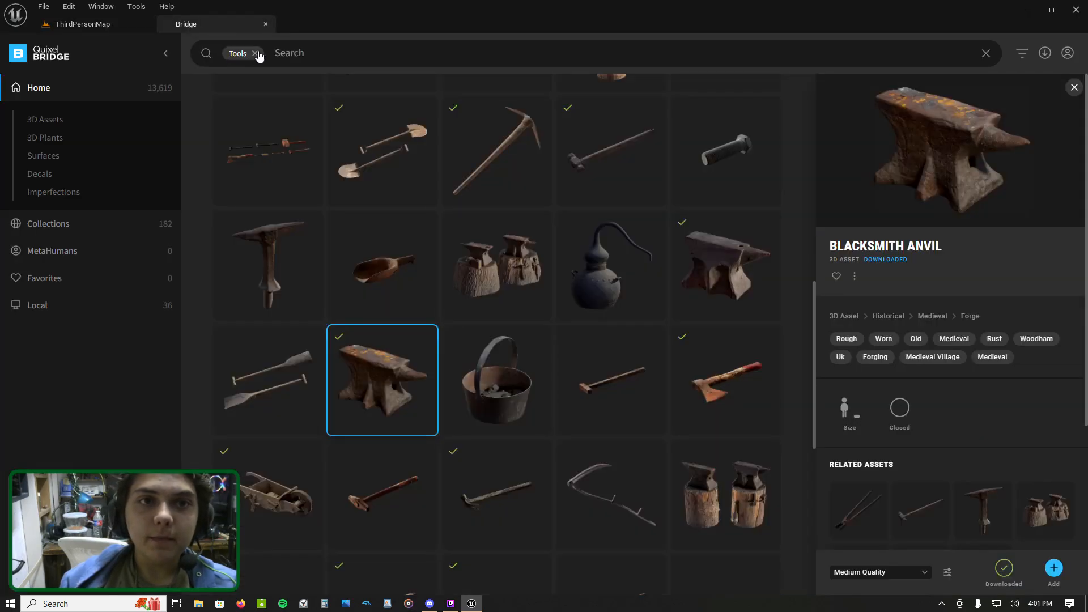
click(255, 53)
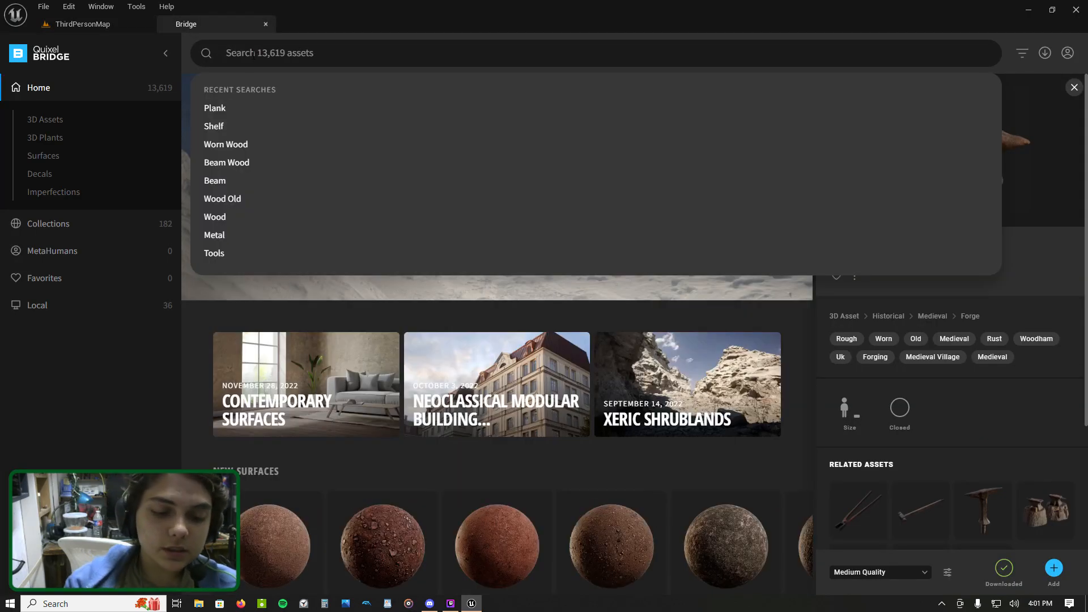
text(iron)
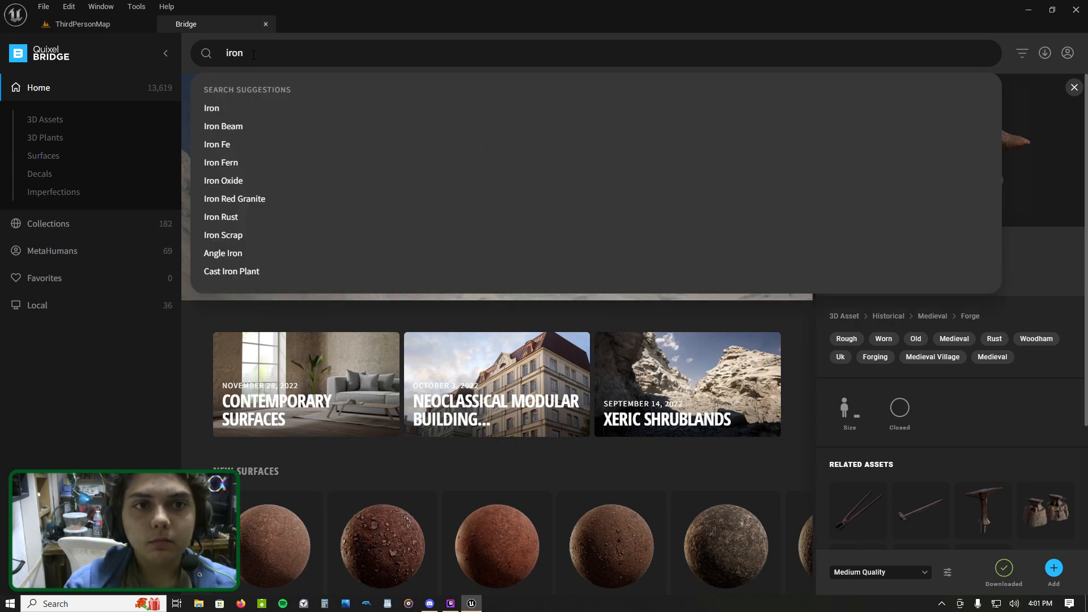
key(Return)
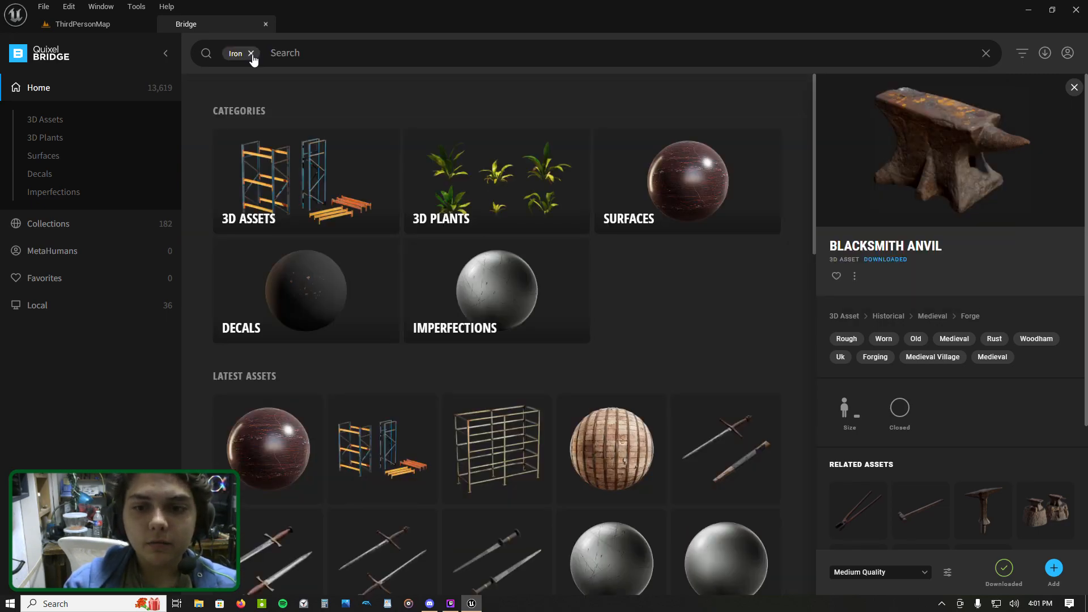
scroll(485, 414, down, 15)
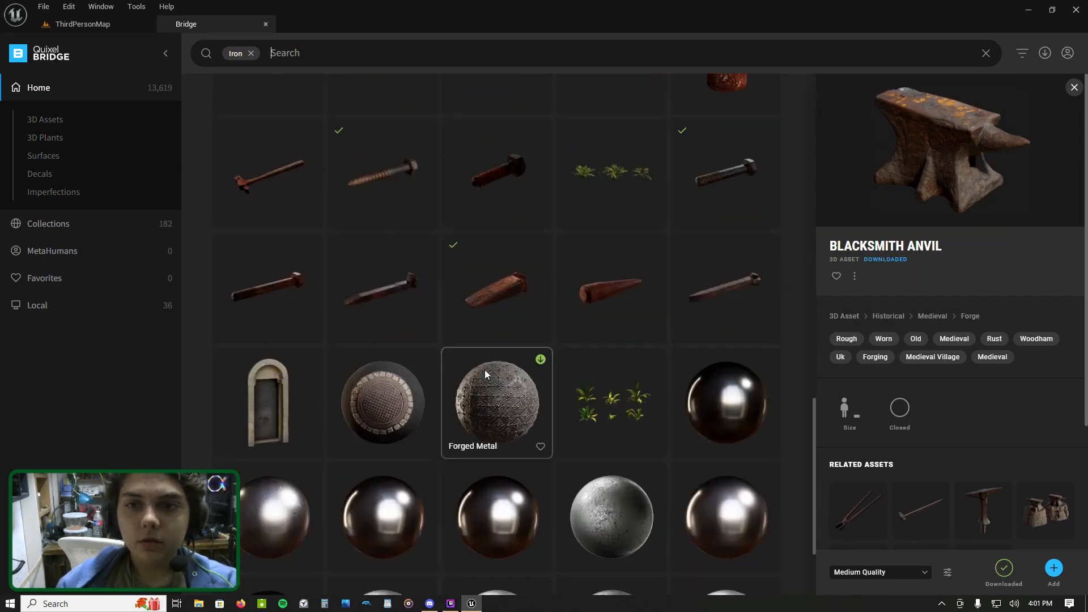
scroll(447, 254, up, 15)
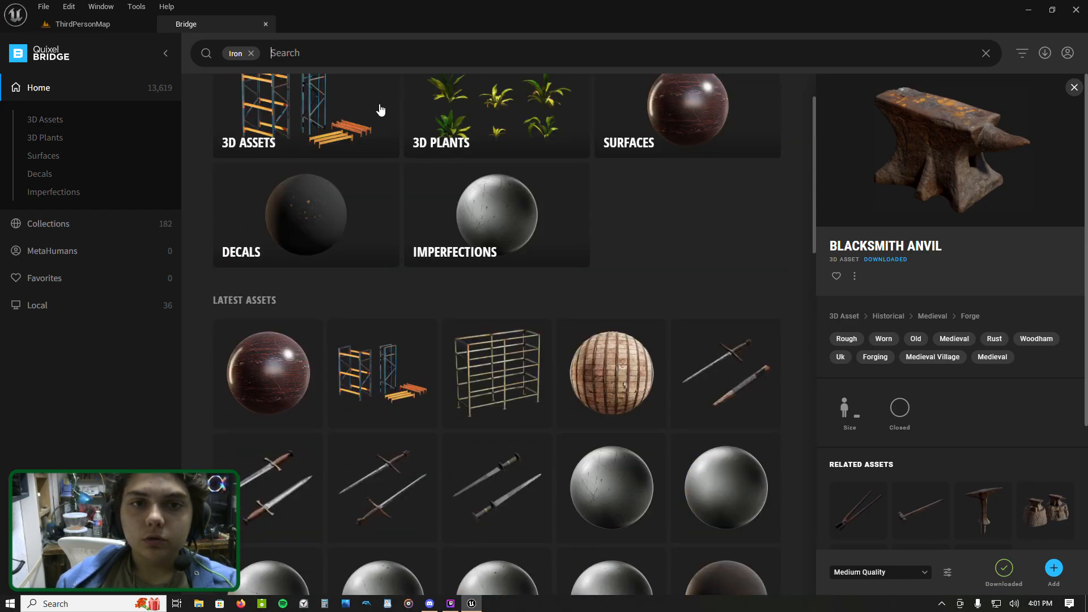
Step: Clear the iron filter and search the Bridge library for "gold bar"
click(252, 54)
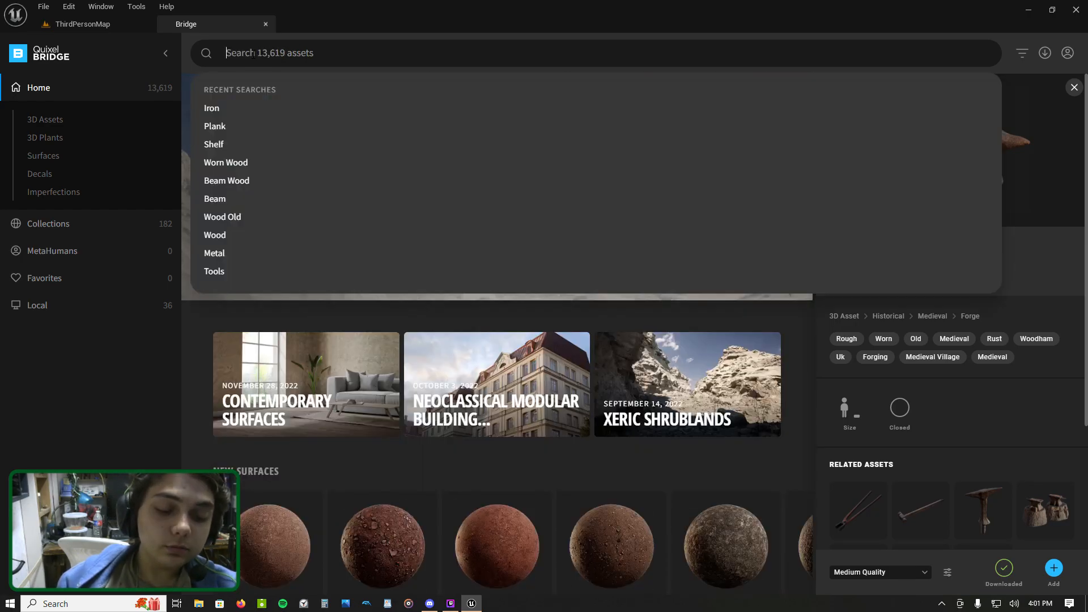
text(gold bar)
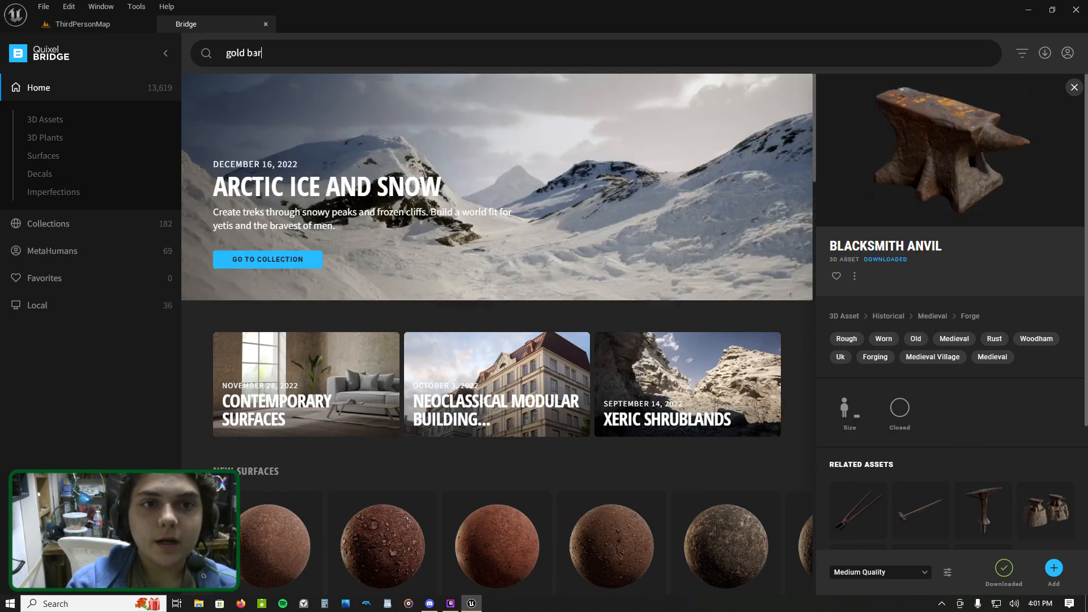
key(Return)
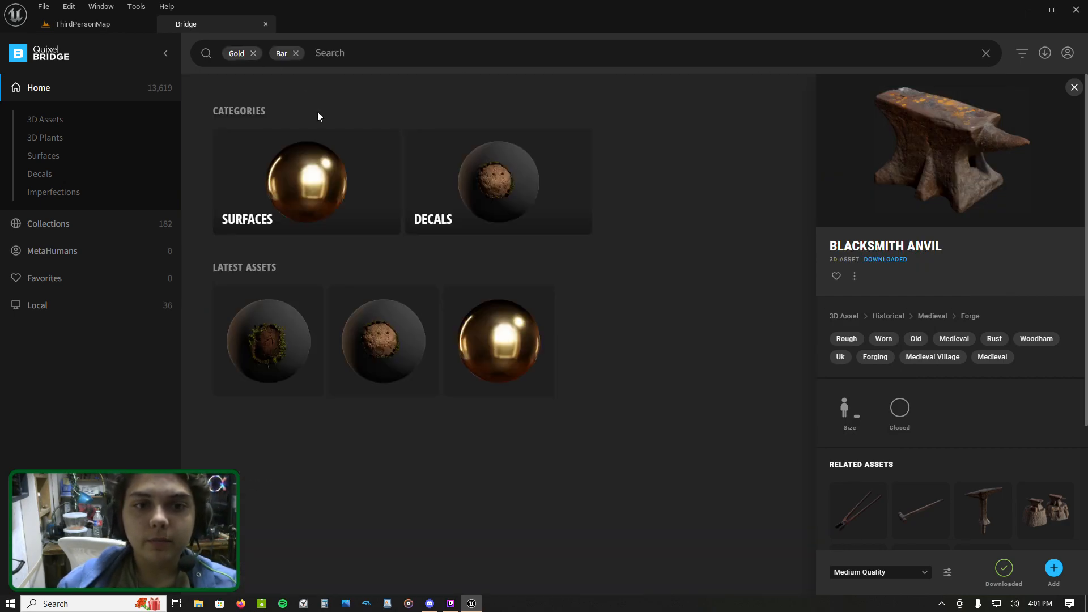
Step: Remove both gold bar filters, search for "bar" alone and browse the assets
click(298, 55)
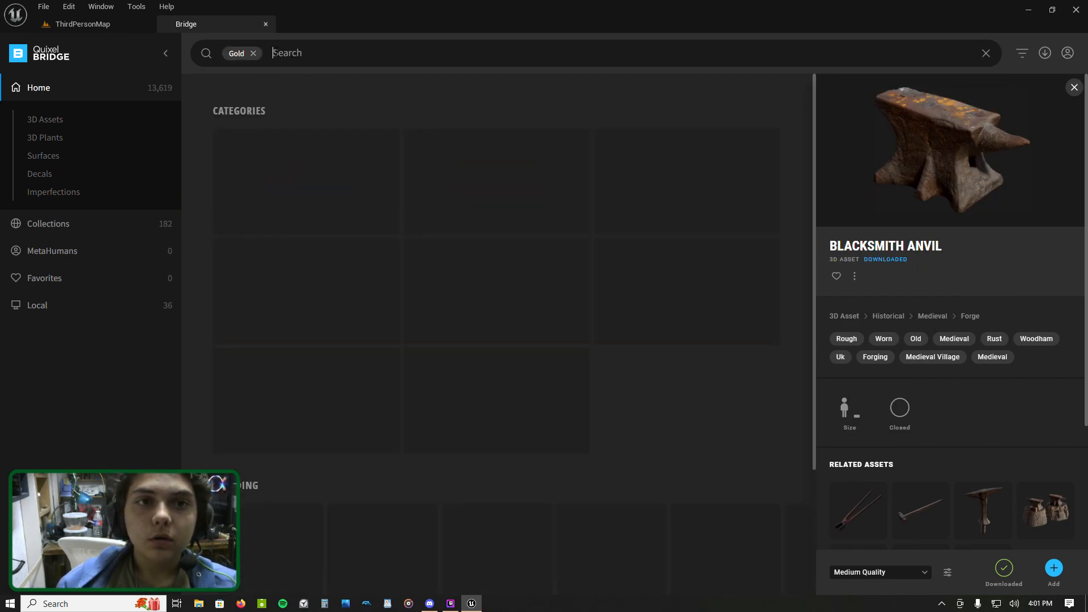
click(253, 54)
text(bar)
key(Return)
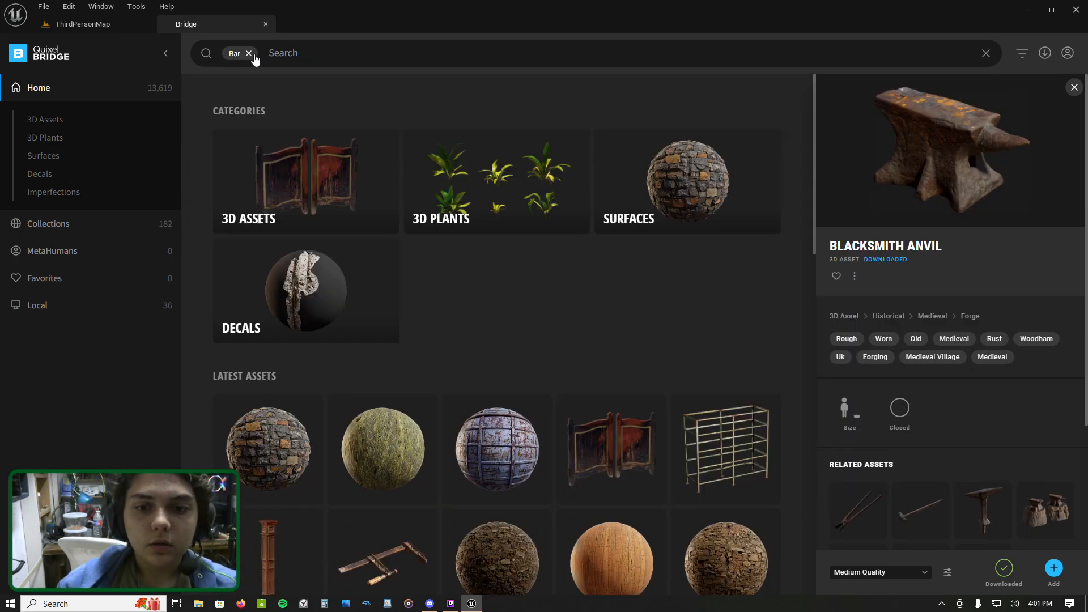
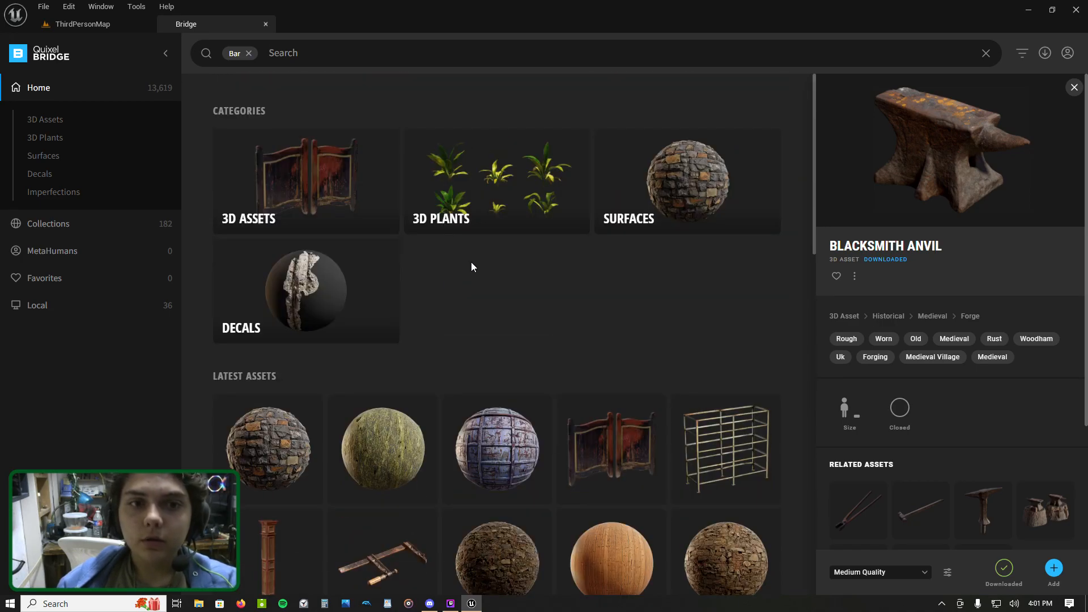
scroll(607, 357, down, 15)
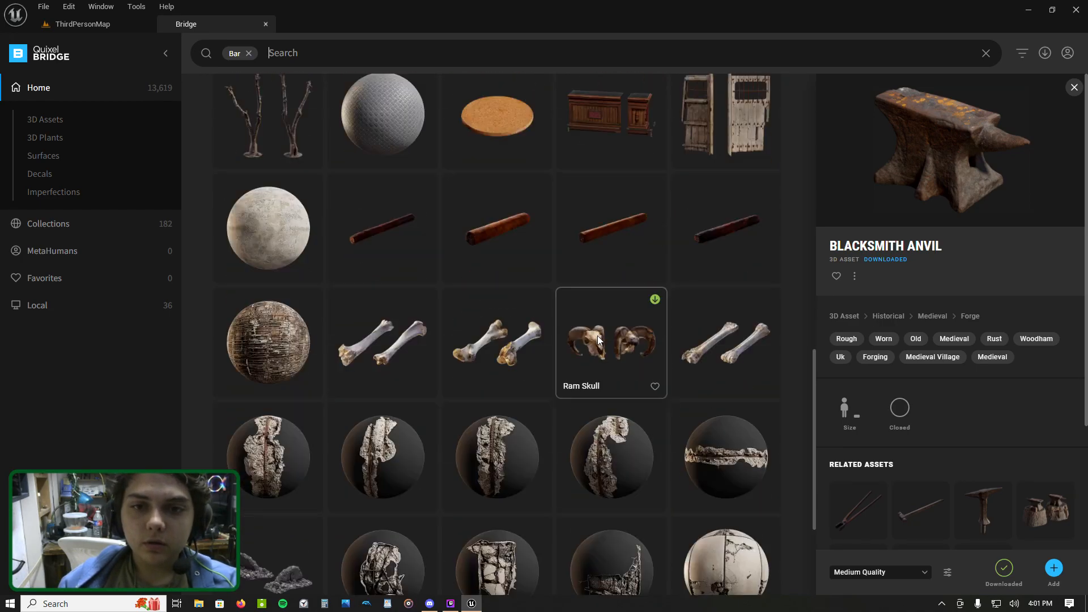
scroll(603, 332, down, 10)
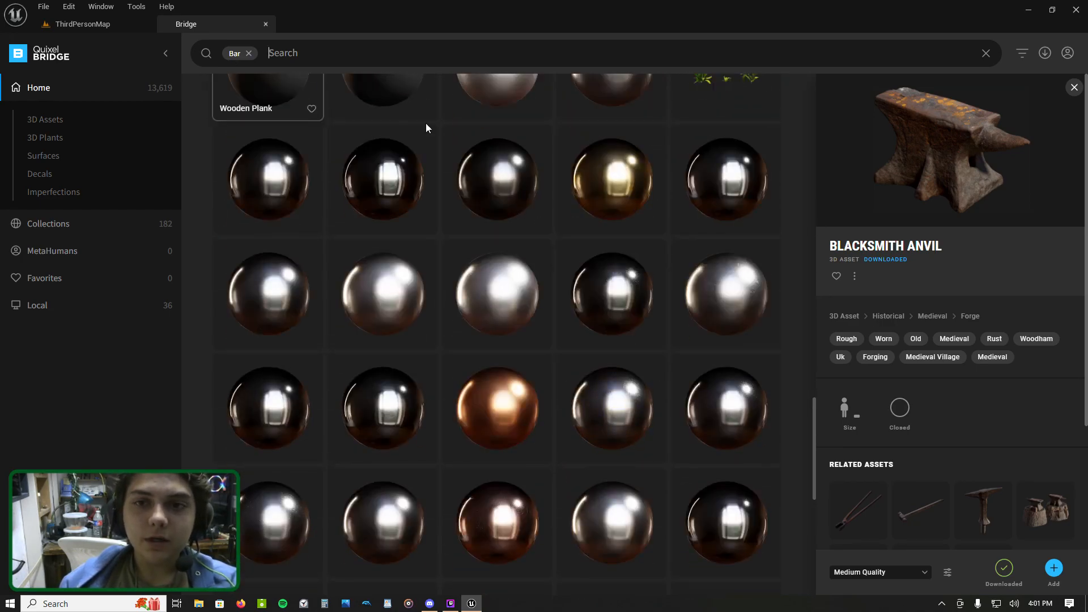
scroll(619, 187, down, 3)
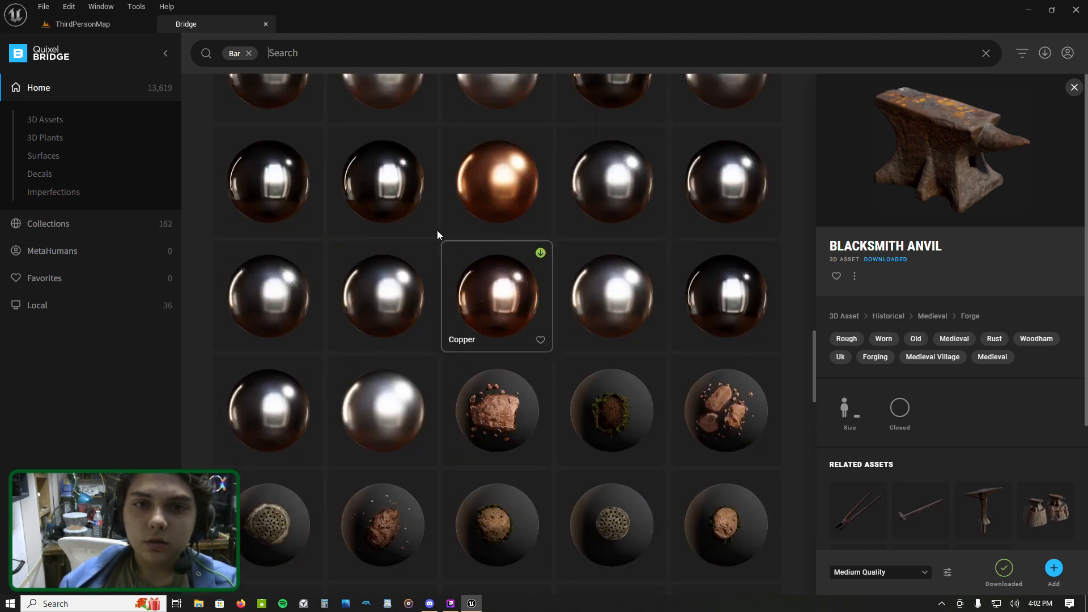
Step: Replace the bar filter with a search for "gold" and look through the assets to the end
click(248, 54)
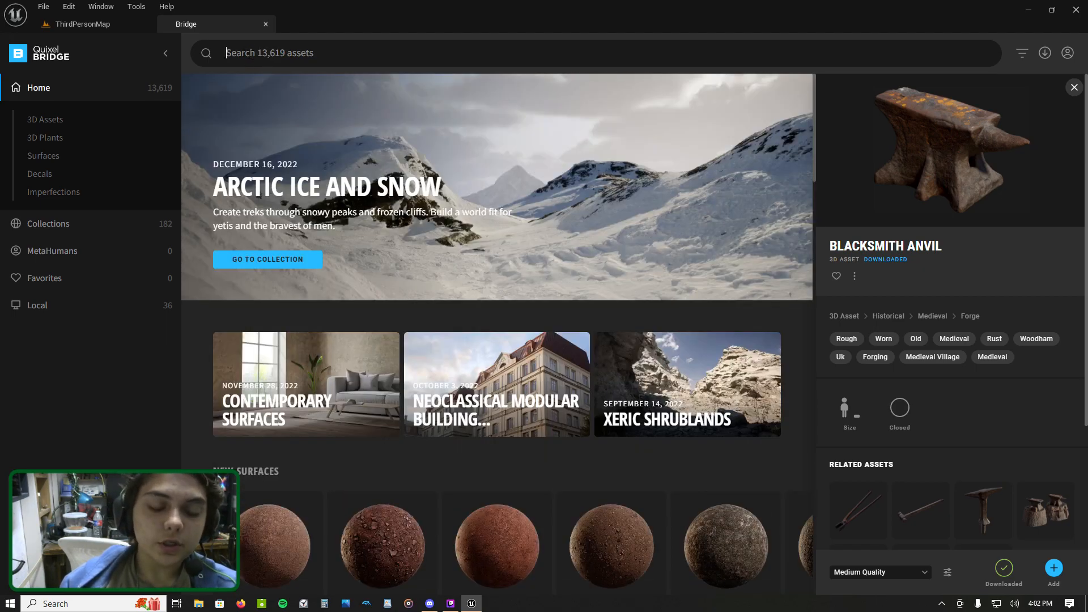
text(gold)
key(Return)
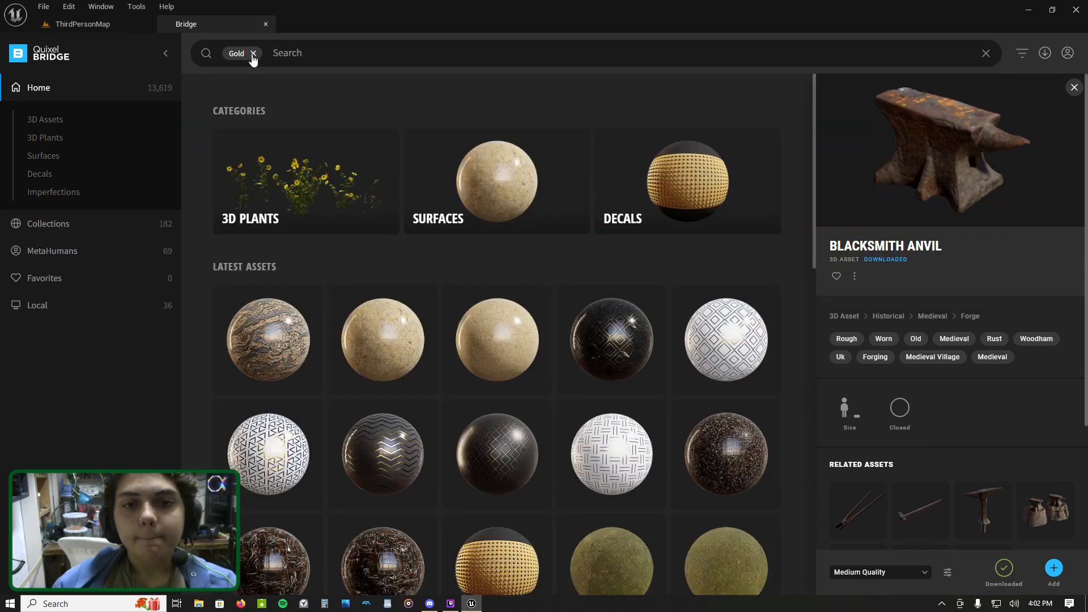
scroll(454, 253, down, 3)
scroll(457, 254, down, 6)
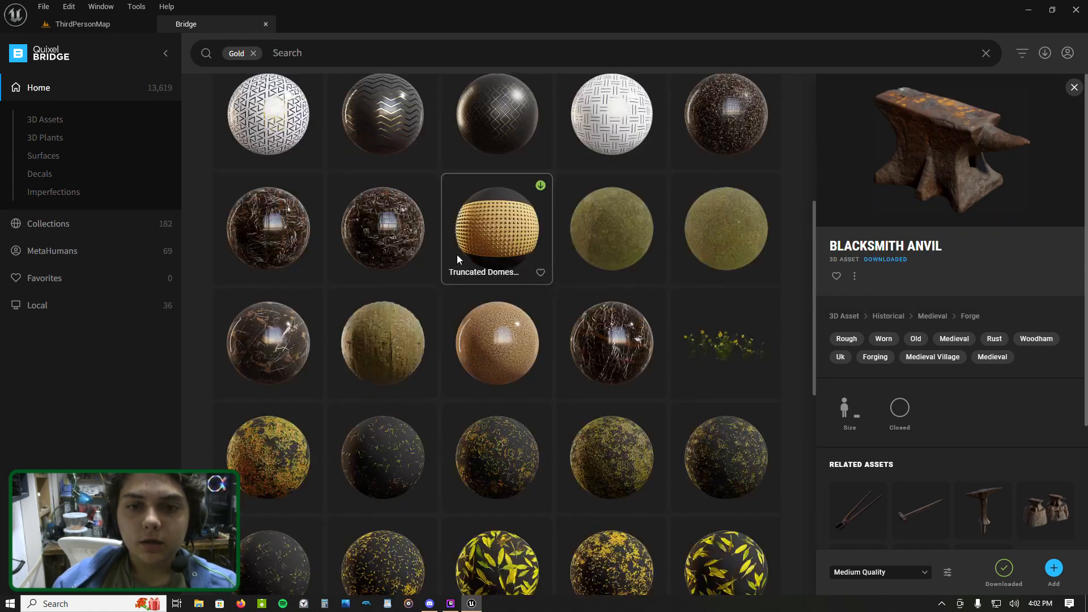
scroll(457, 256, down, 10)
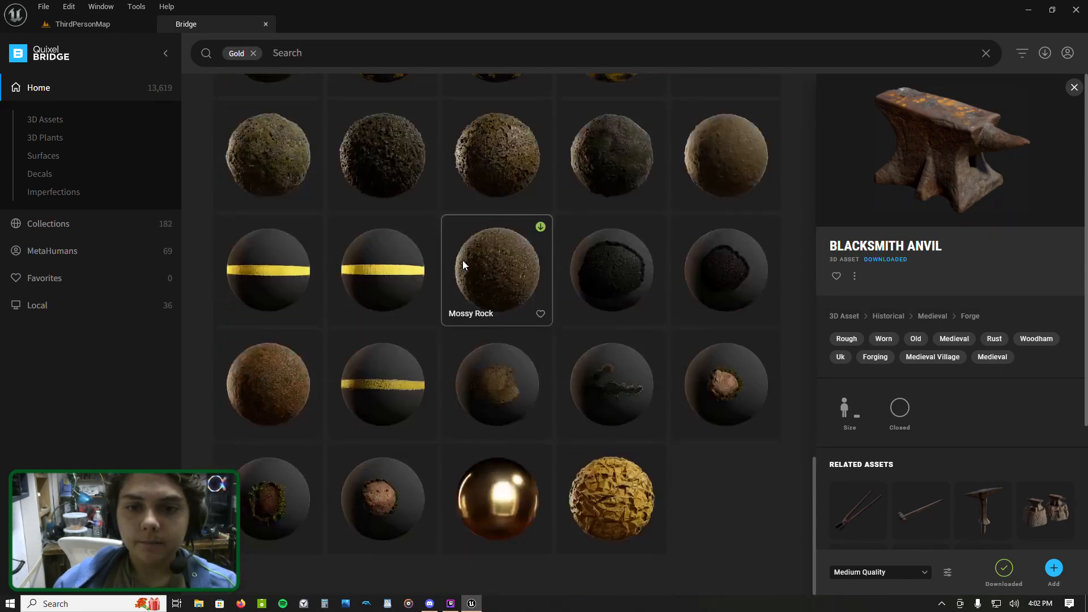
Step: Download the Gold (Au) surface, add it to the project at medium quality, and return to the ThirdPersonMap level
click(541, 457)
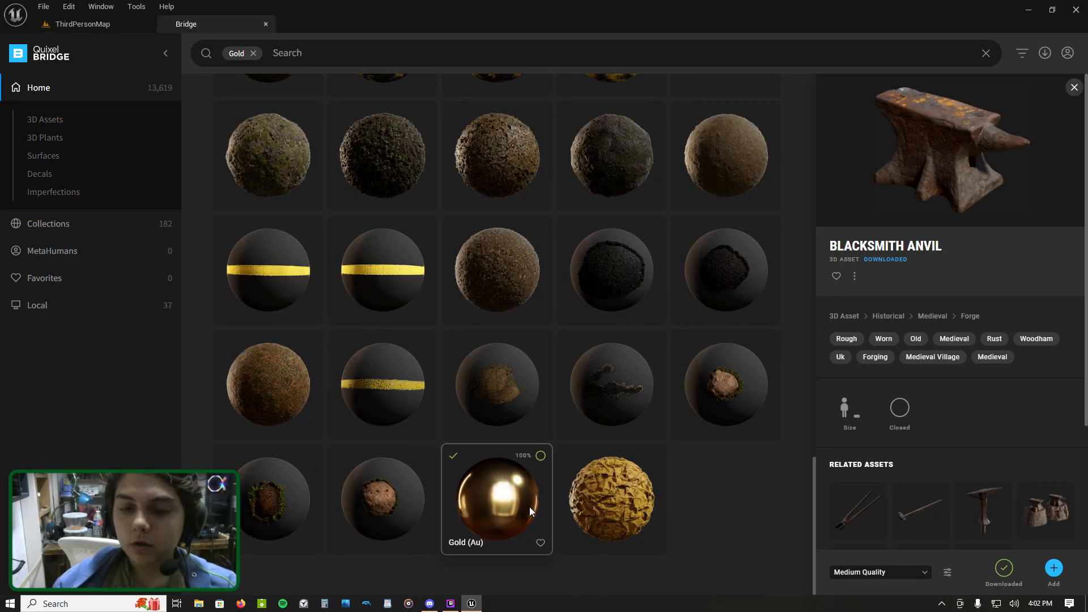
click(515, 529)
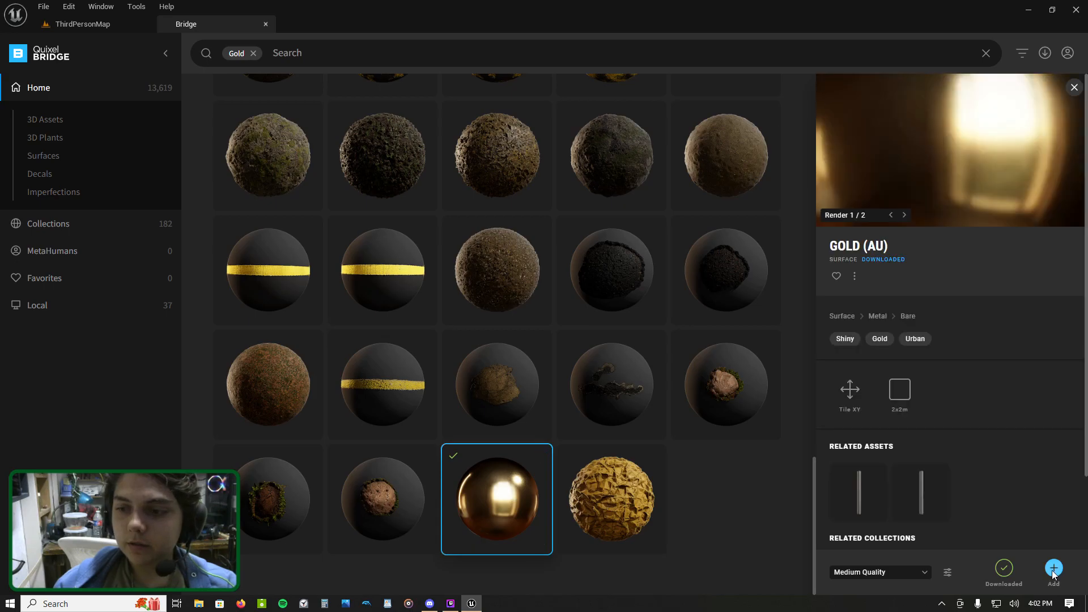
click(1052, 569)
click(82, 24)
click(211, 26)
click(87, 23)
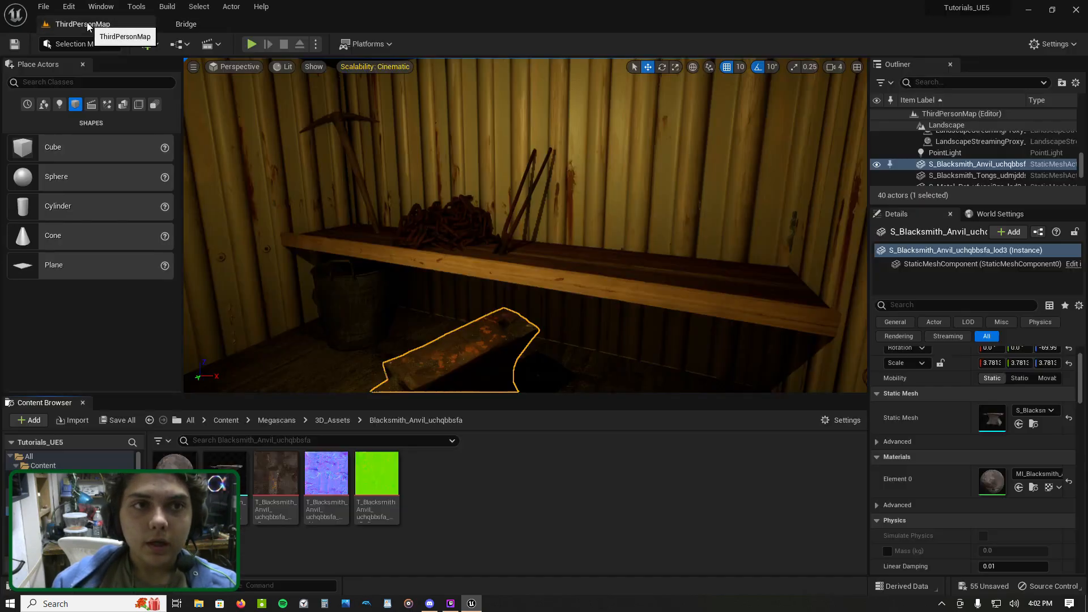
Step: Place a cube on the workbench beside the tongs and scale it down to a small block
drag(56, 148, 611, 278)
click(676, 66)
drag(612, 229, 669, 271)
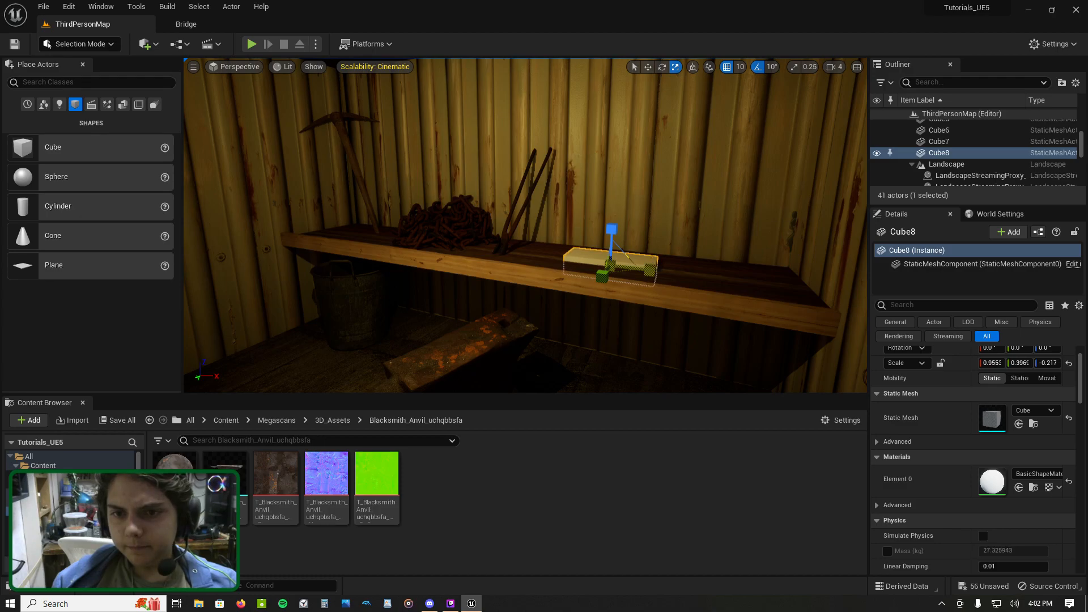
key(f)
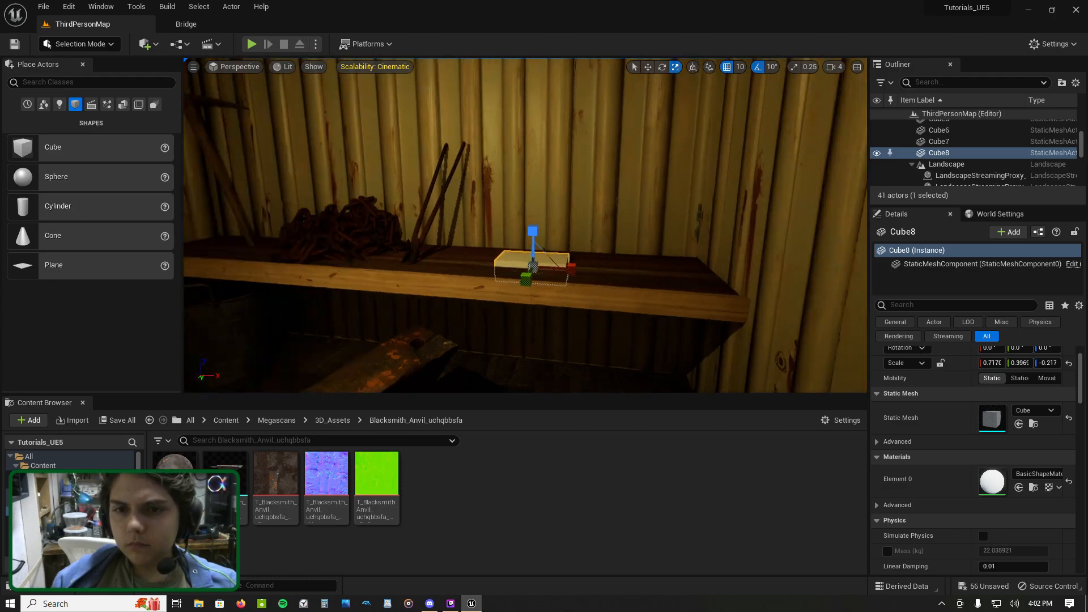
Step: Raise the small block so that more of it sits above the workbench boards
click(648, 66)
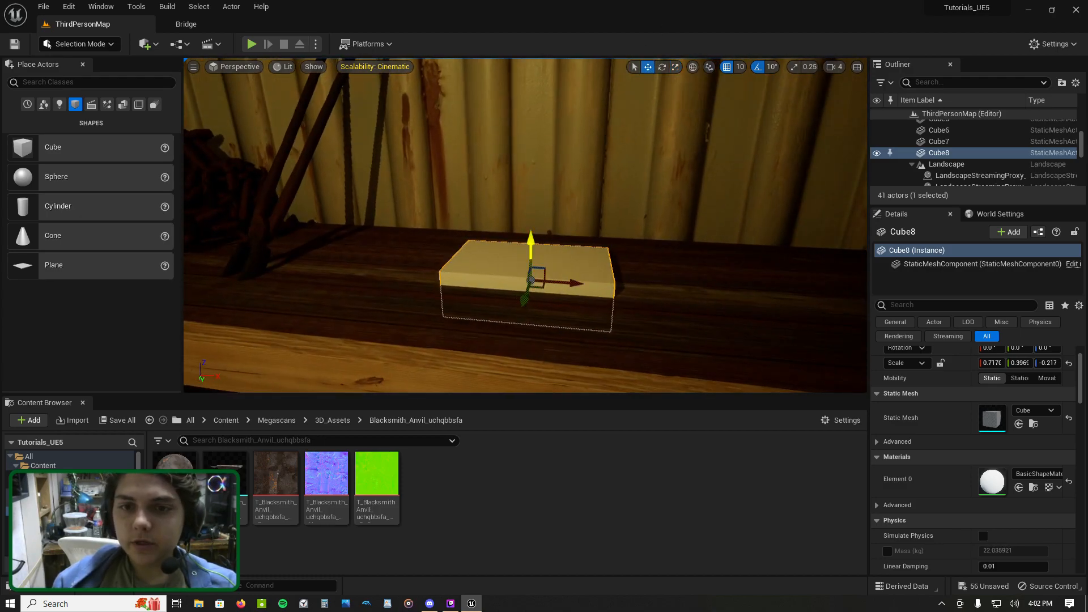
drag(538, 247, 538, 226)
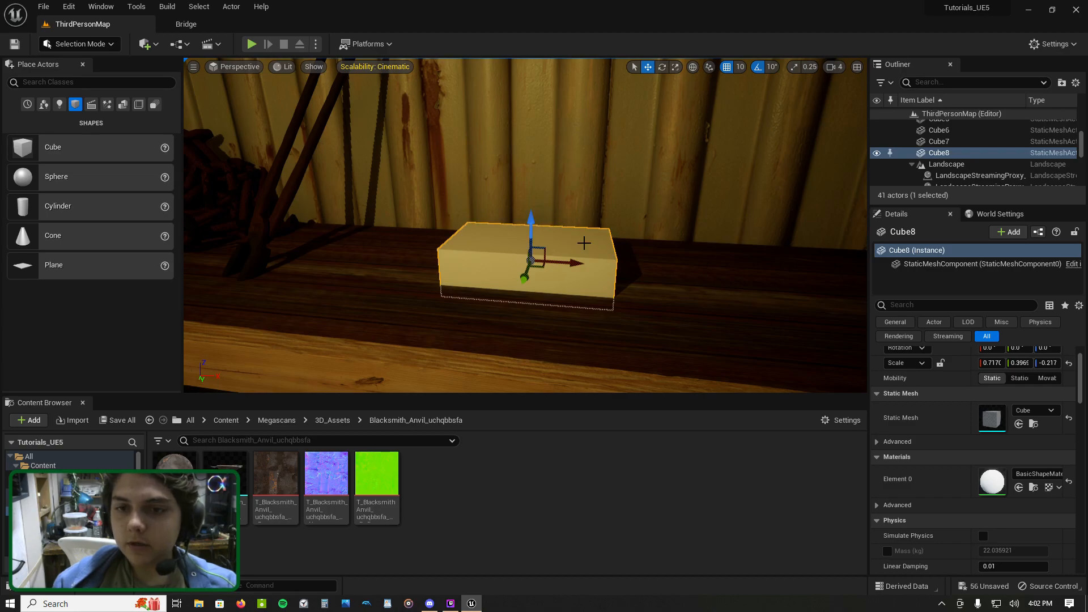
right_drag(583, 243, 610, 247)
right_drag(528, 241, 505, 244)
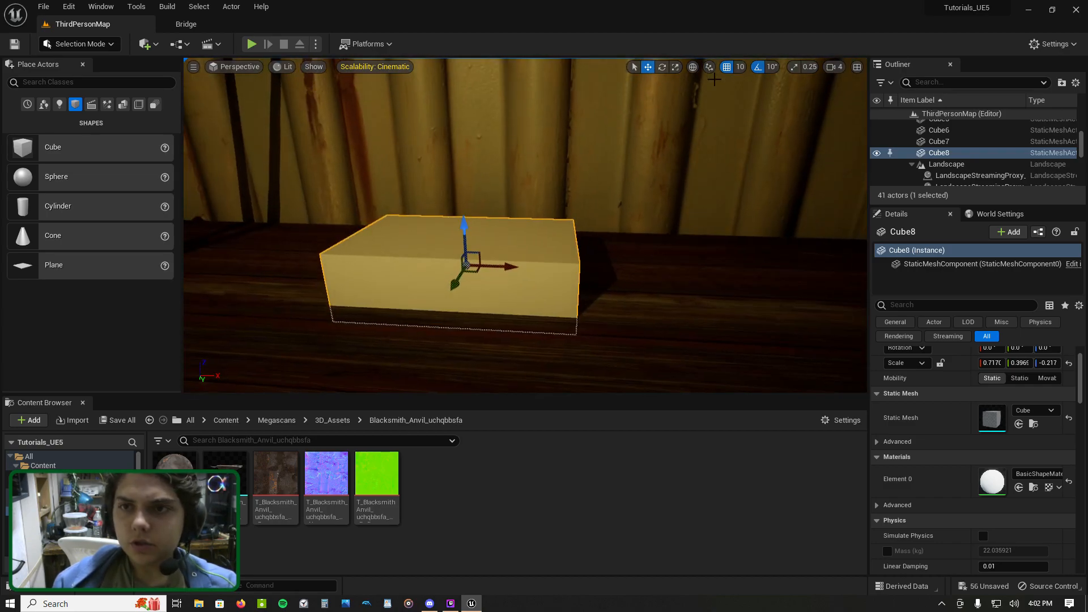
Step: Flatten the block on the workbench to a vertical scale of about 0.11
click(810, 66)
click(766, 66)
click(772, 66)
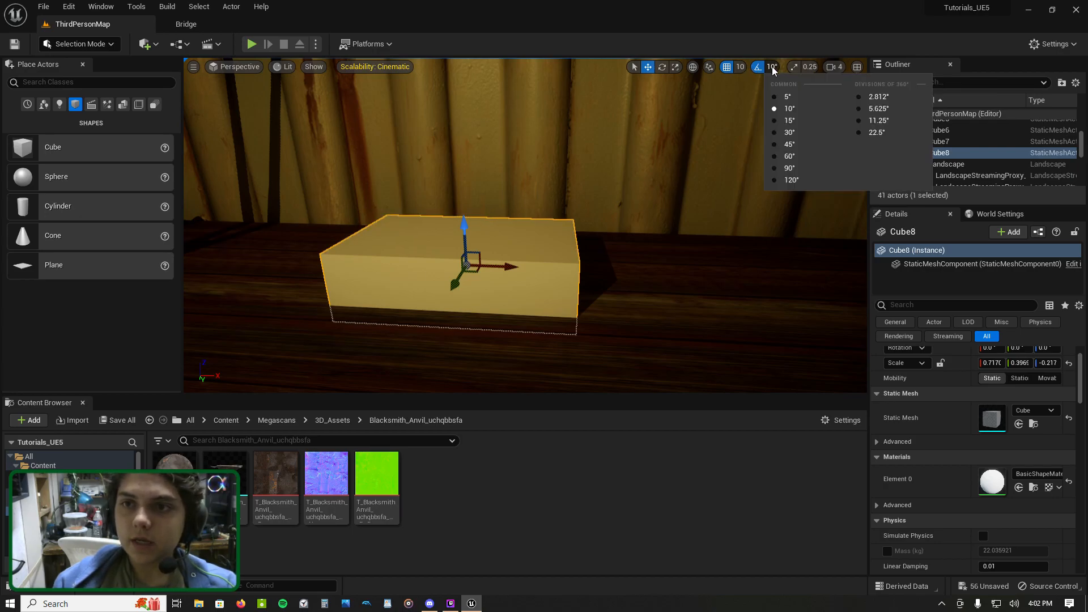
click(809, 66)
click(809, 66)
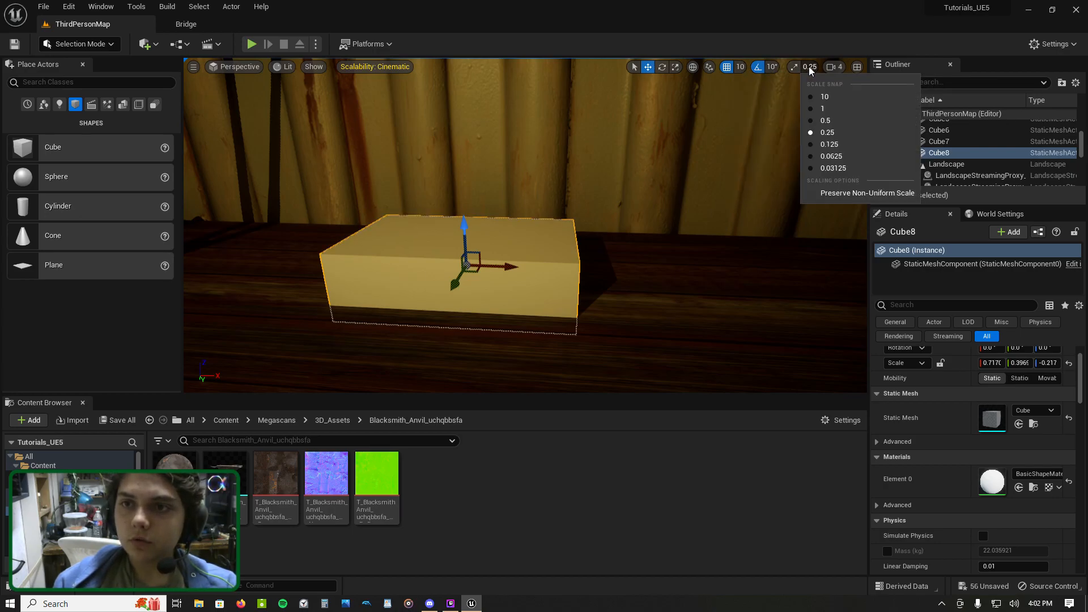
click(675, 67)
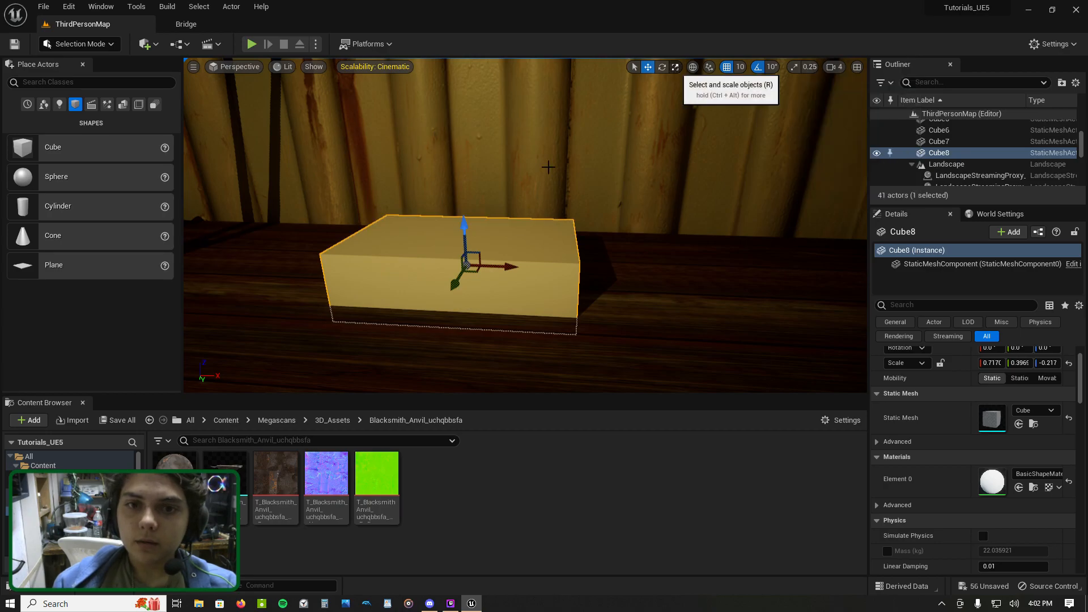
mouse_move(464, 230)
mouse_down()
mouse_move(463, 187)
mouse_move(462, 244)
mouse_move(462, 227)
mouse_up()
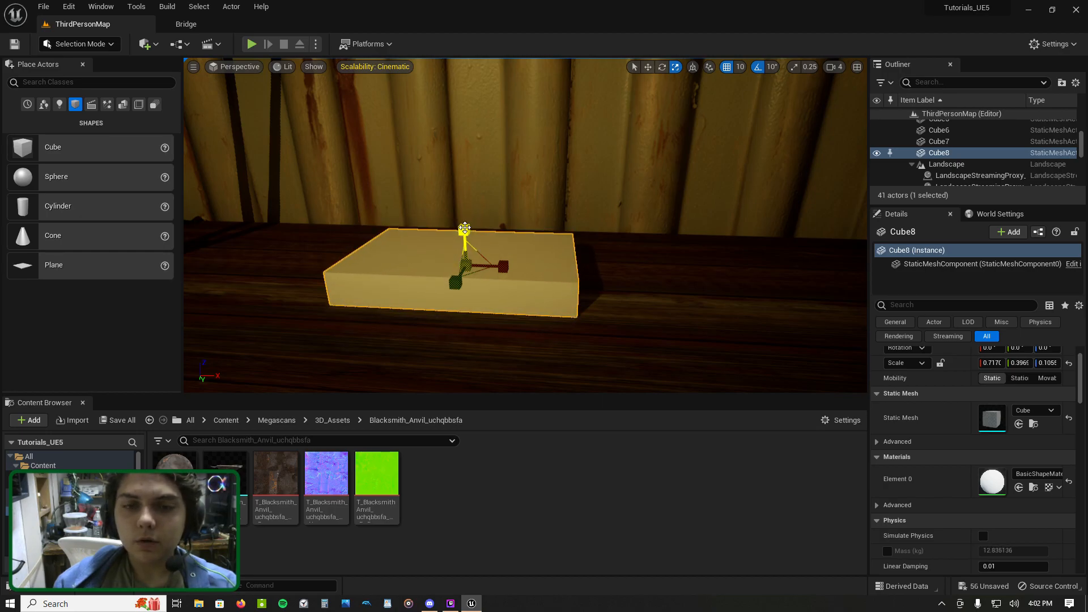
Step: Slim the block into a bar with a length scale of about 0.52 and a width scale of about 0.21
right_drag(551, 181, 400, 212)
drag(400, 211, 392, 214)
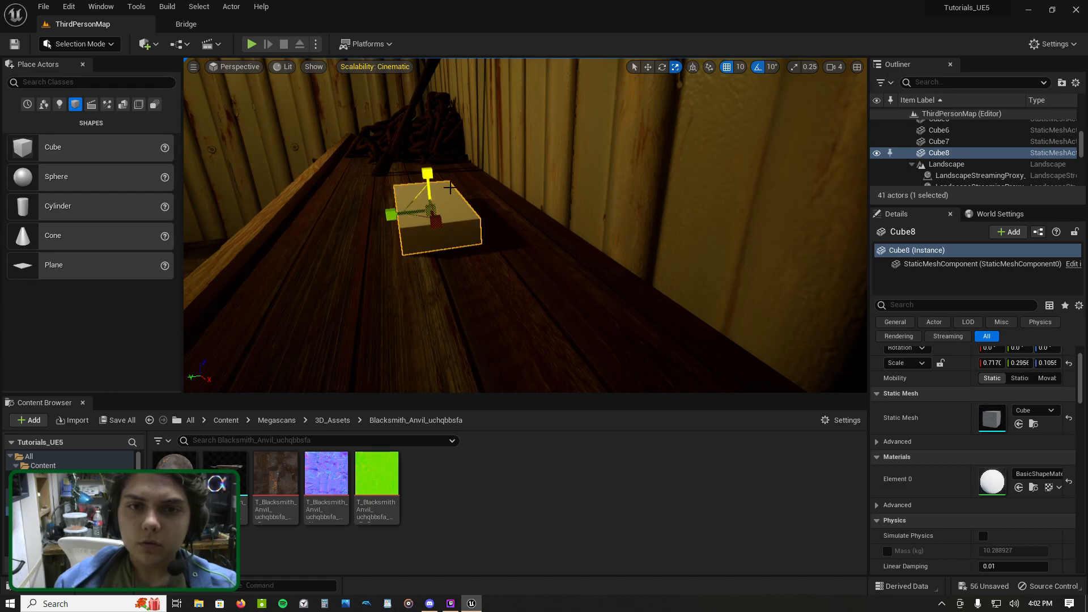
drag(392, 214, 390, 214)
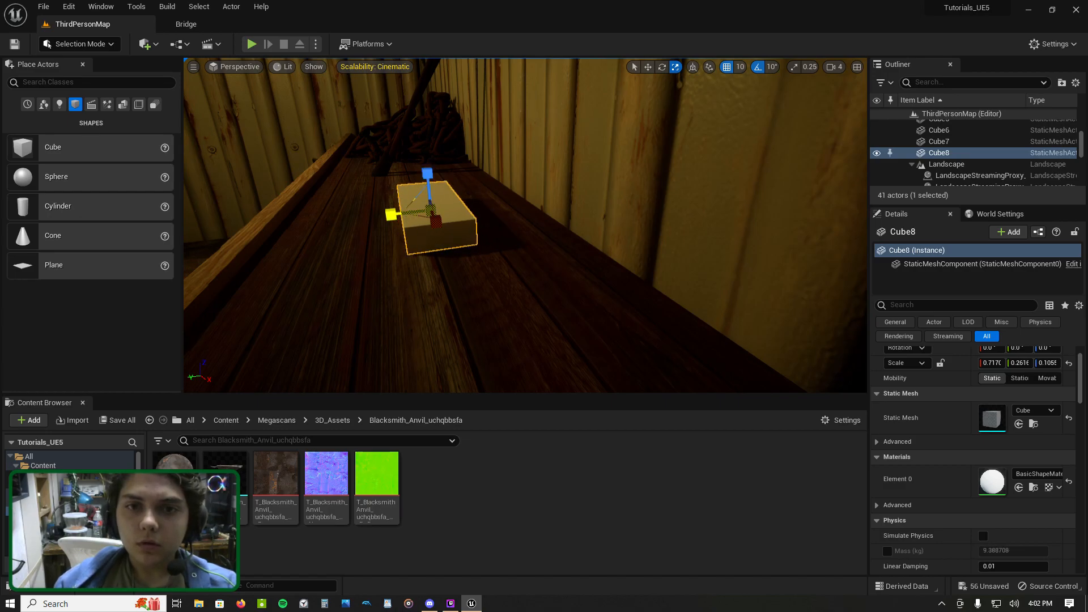
mouse_move(414, 210)
right_down()
mouse_move(499, 210)
mouse_move(413, 209)
right_up()
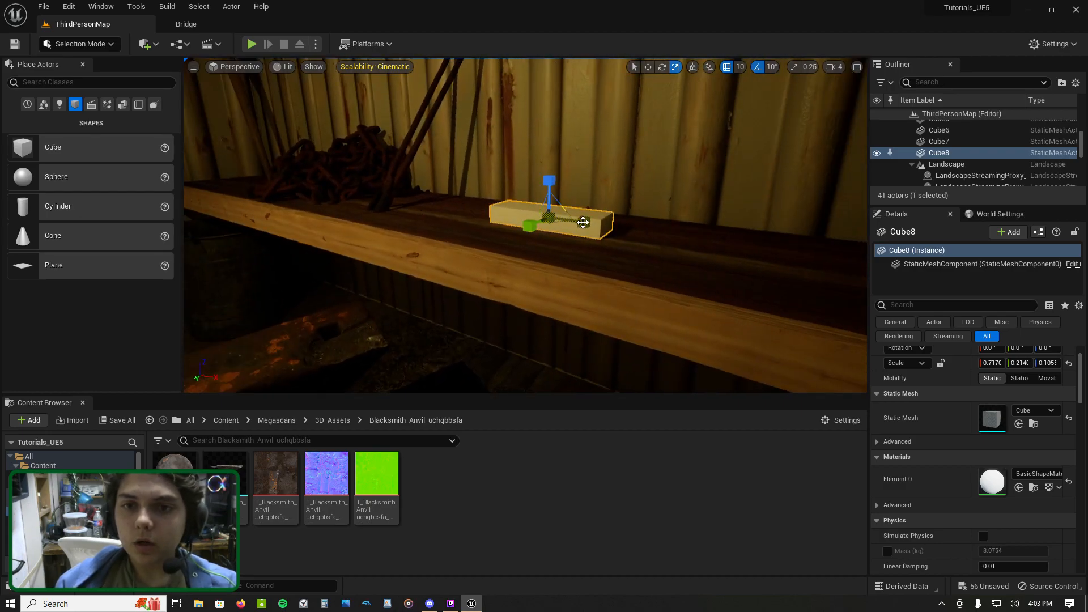
mouse_move(584, 222)
right_down()
mouse_move(623, 210)
mouse_move(584, 232)
mouse_move(623, 227)
mouse_move(582, 220)
right_up()
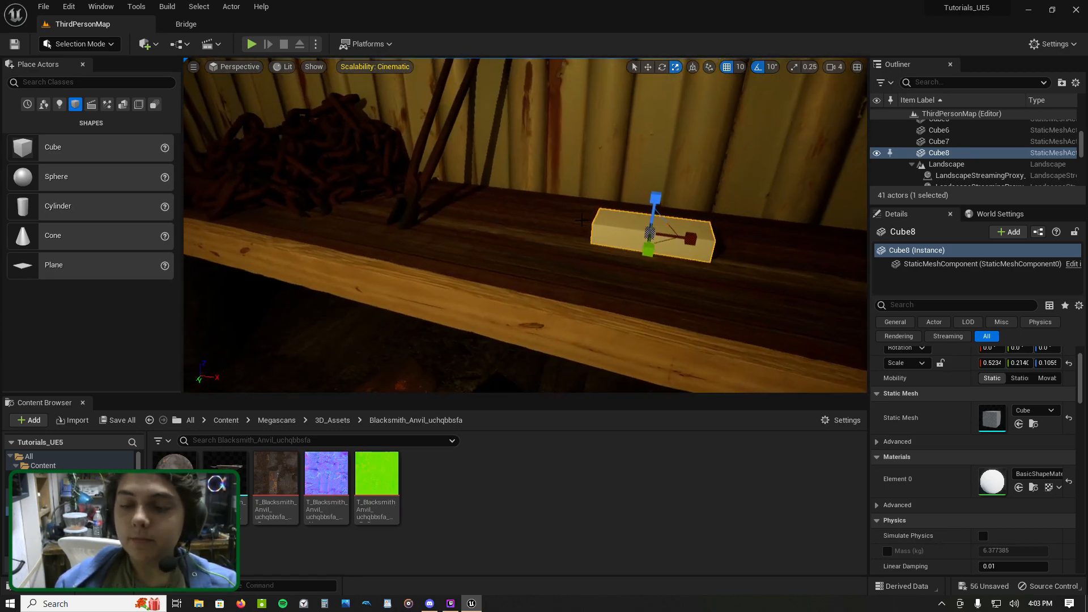
Step: Try the MI_Gold_-au-_schvfgwp_2K material on the bar
click(1040, 474)
text(gold)
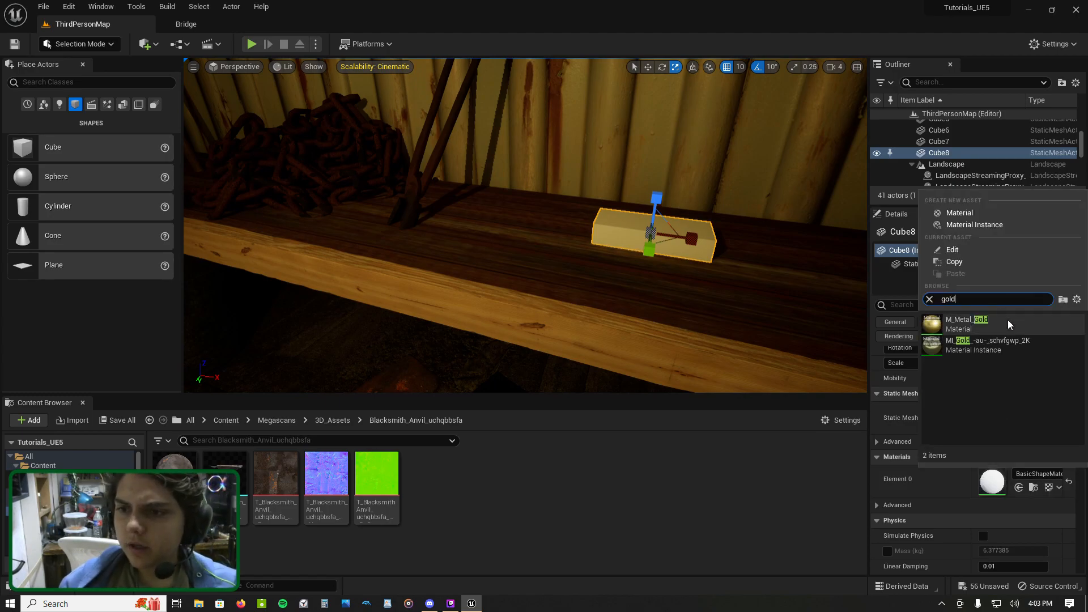
click(1008, 343)
right_drag(754, 266, 544, 244)
key(w)
key(d)
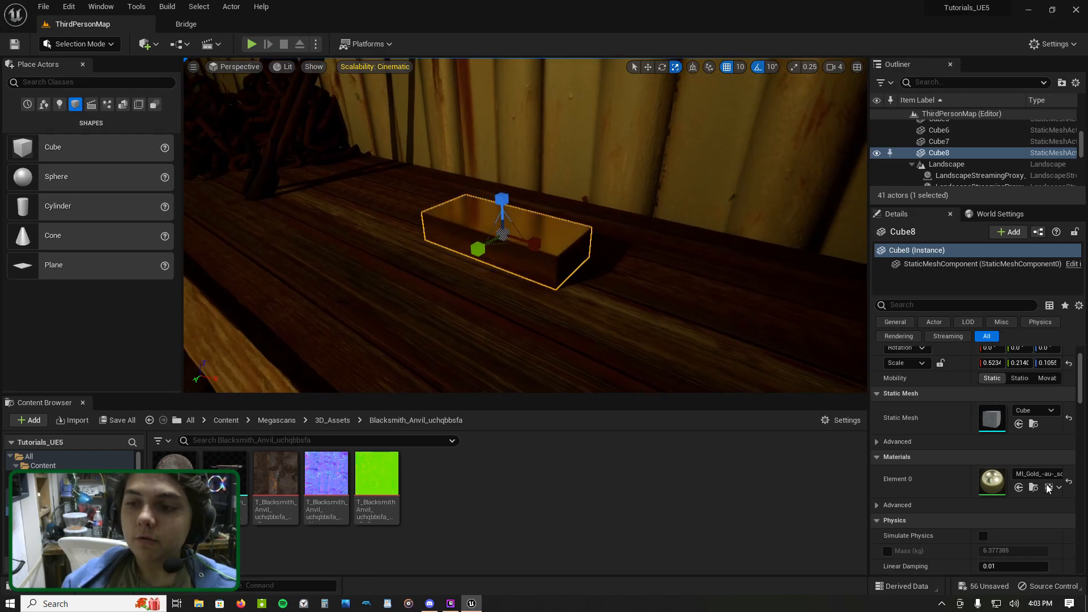
Step: Assign the M_Metal_Steel material to the bar in place of the gold one
click(1048, 476)
text(ste)
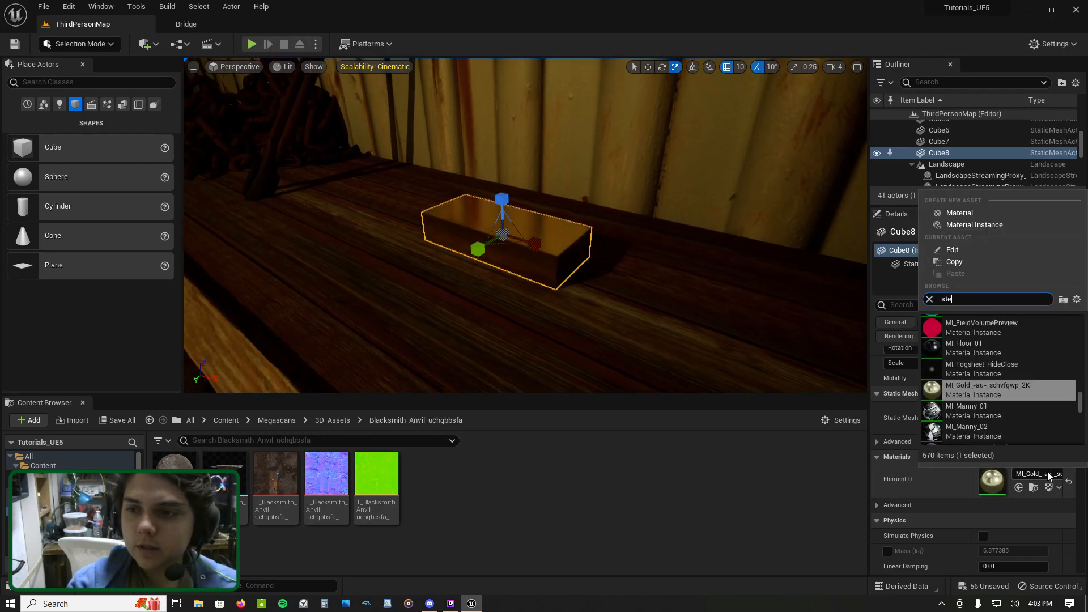
text(el)
click(971, 339)
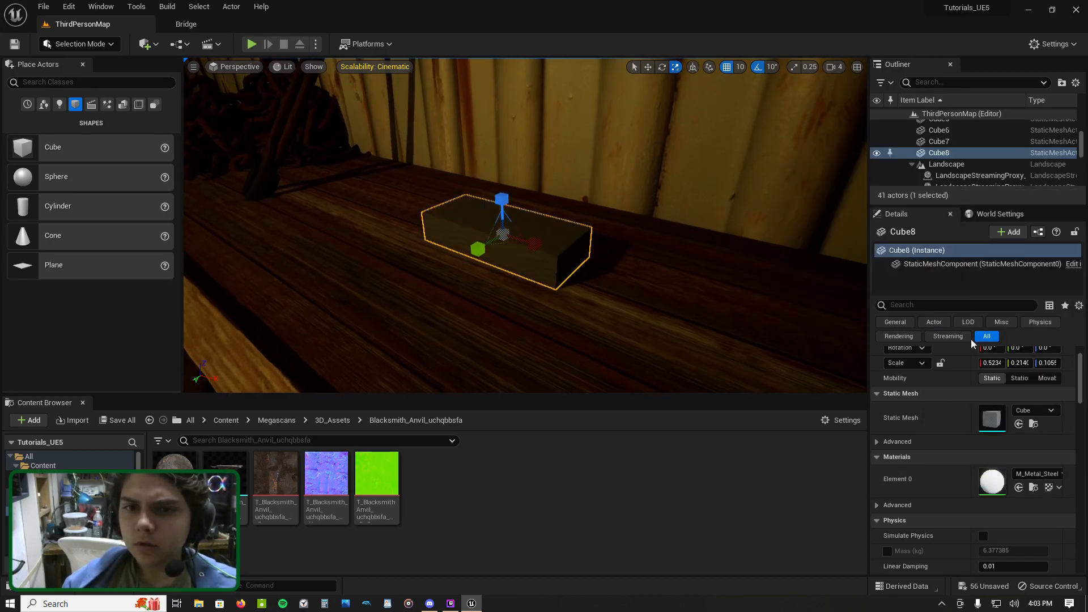
key(w)
right_drag(629, 185, 623, 245)
key(s)
key(w)
Step: Break the link into the Metallic input of the M_Metal_Steel material, apply the change and check the bar in the level
double_click(994, 480)
drag(101, 64, 199, 28)
right_click(609, 182)
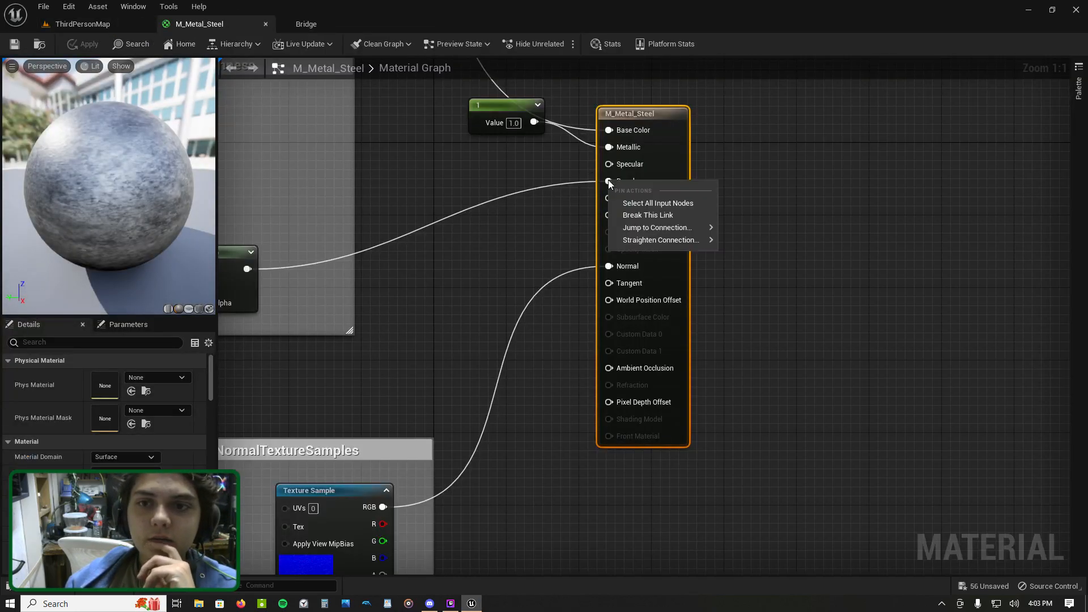
click(568, 199)
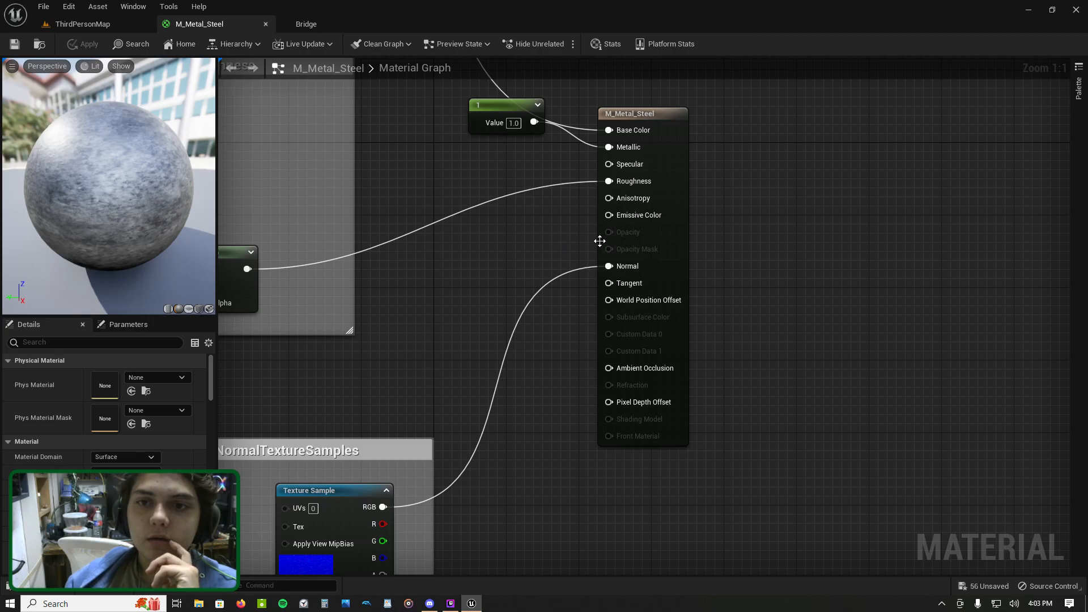
right_drag(585, 221, 670, 227)
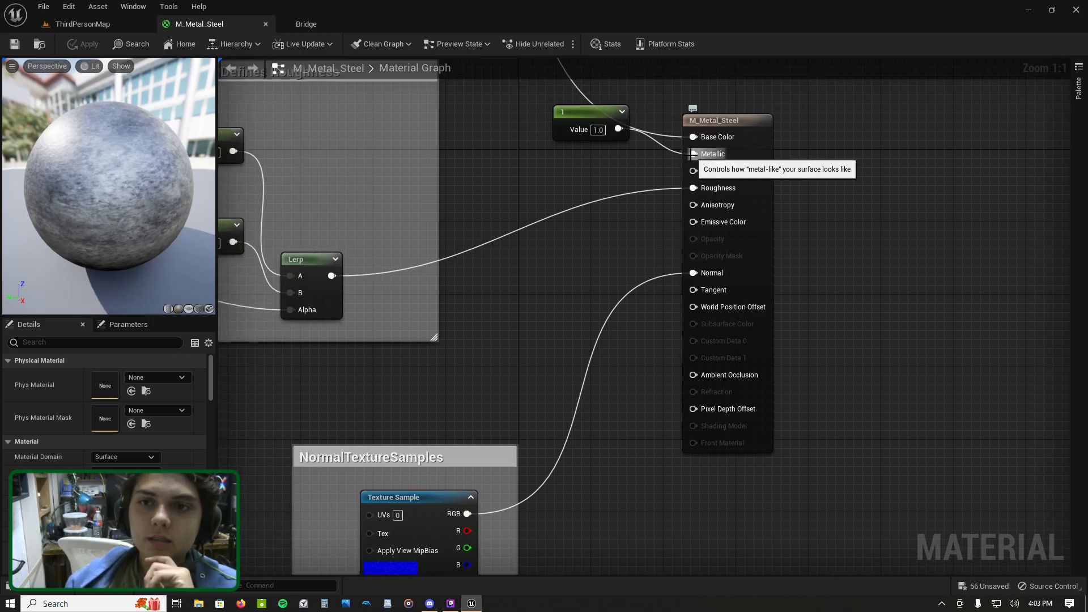
right_click(693, 154)
click(719, 192)
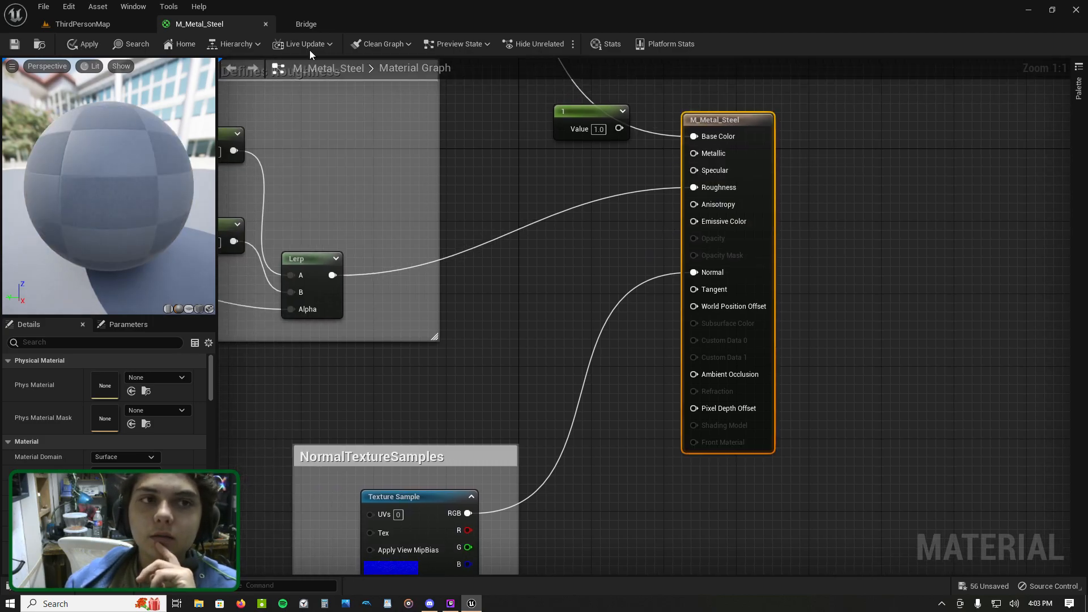
click(94, 41)
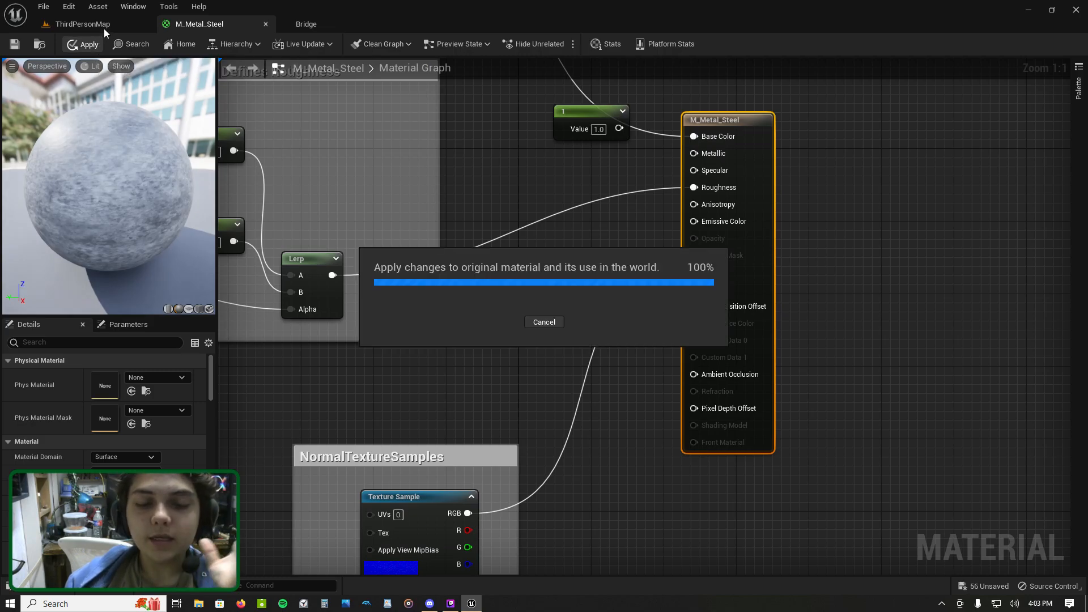
click(104, 23)
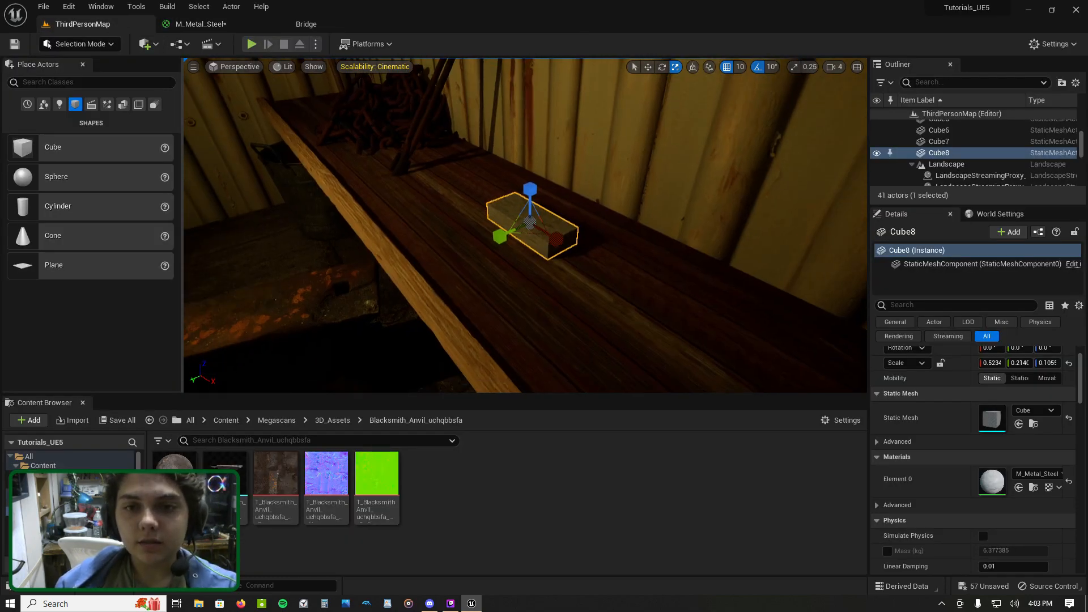
mouse_move(525, 225)
right_down()
mouse_move(525, 244)
mouse_move(465, 260)
mouse_move(525, 225)
right_up()
key(w)
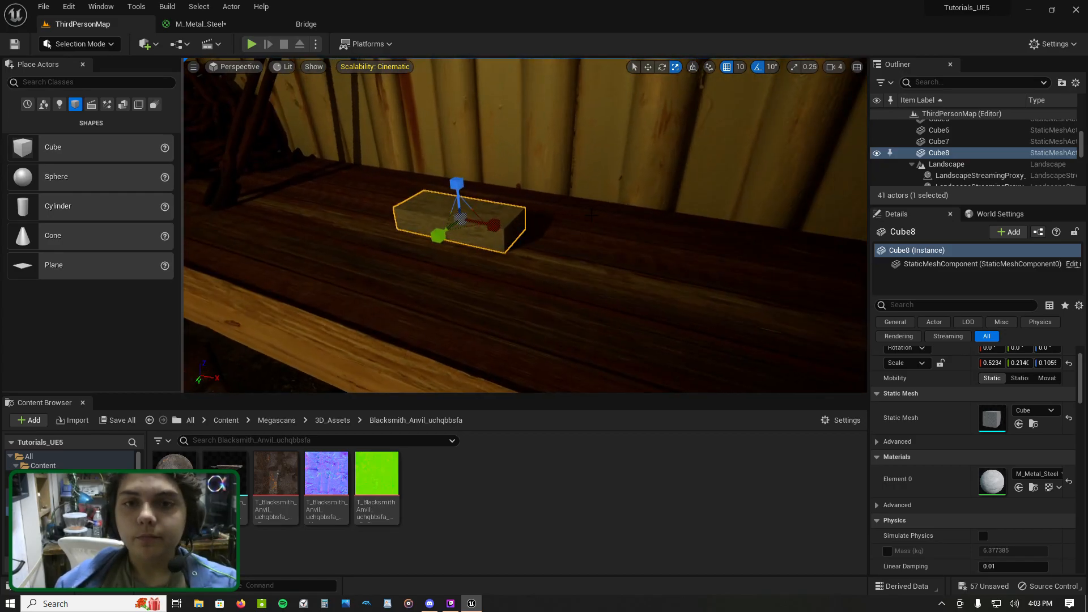
Step: Duplicate the steel bar and rotate the copy to a different angle from the original
key(ctrl+d)
click(662, 66)
drag(504, 245, 391, 243)
drag(437, 180, 575, 135)
drag(479, 240, 521, 231)
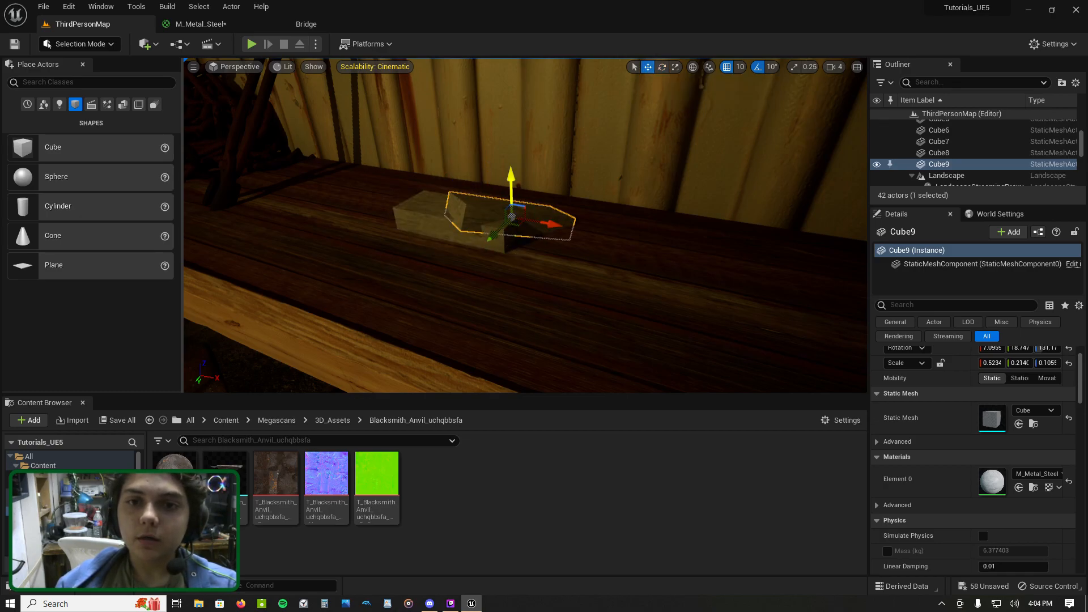
Step: Raise the rotated copy and shift it over so that it lies across the first bar
drag(511, 189, 511, 166)
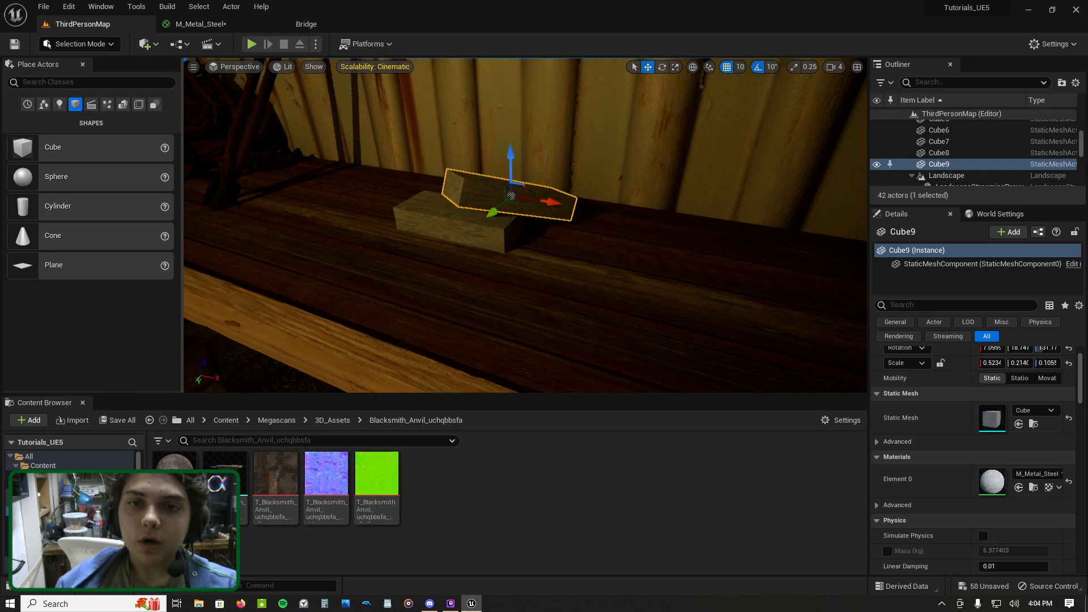
scroll(511, 198, up, 4)
drag(501, 193, 432, 168)
scroll(438, 165, down, 4)
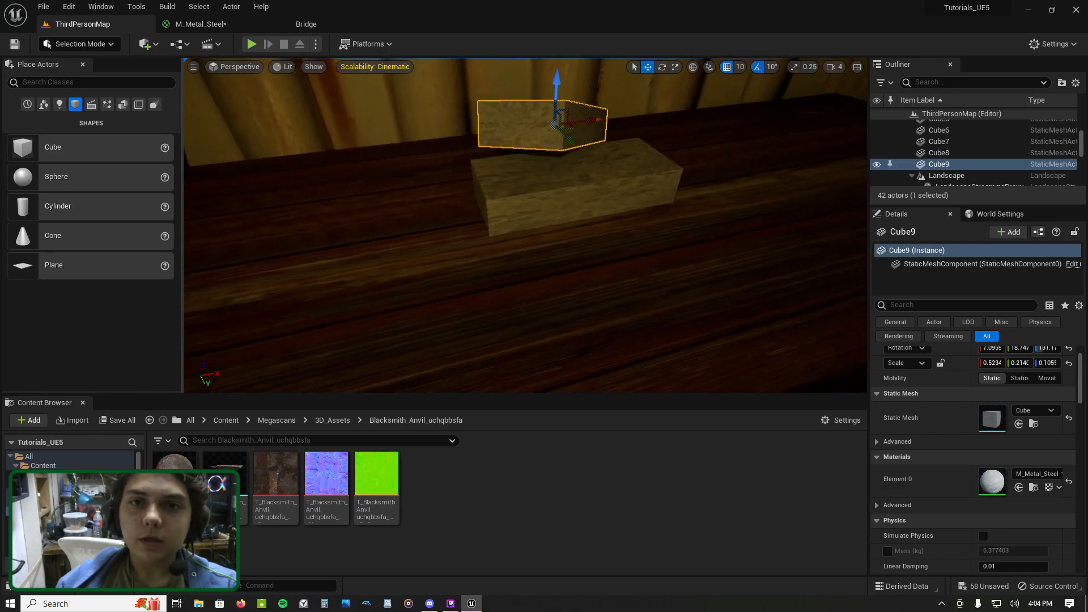
right_drag(543, 131, 439, 226)
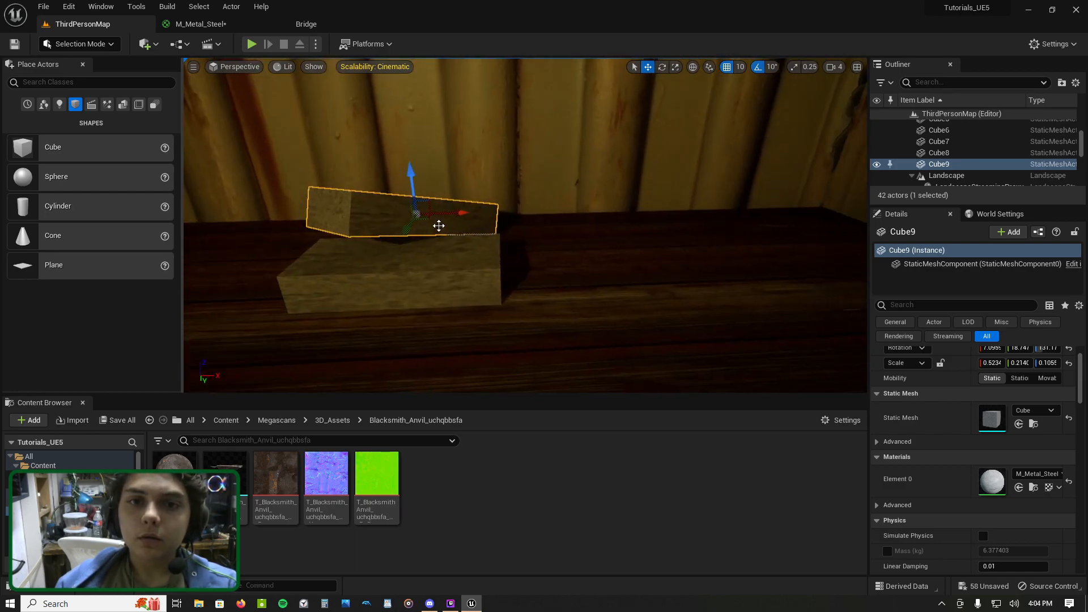
drag(404, 231, 409, 224)
Step: Tilt the upper bar closer to level and settle it on the lower bar with grid snapping off
click(663, 67)
right_drag(567, 148, 453, 150)
drag(375, 148, 410, 149)
click(648, 67)
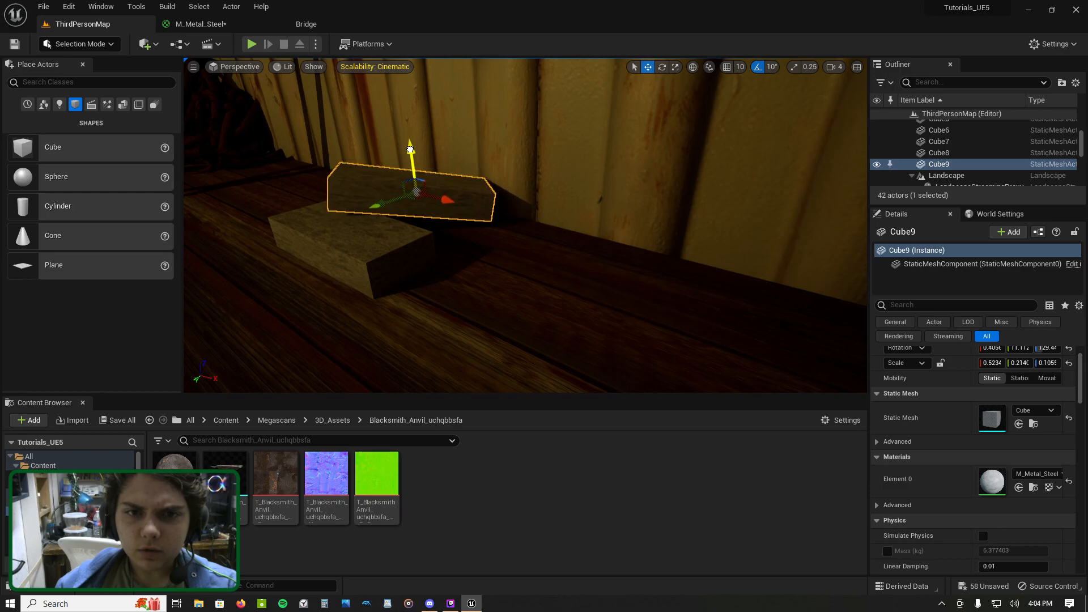
right_drag(410, 150, 542, 153)
Step: Turn off rotation snapping and tilt the upper bar by about 16° around its own local axis
click(662, 68)
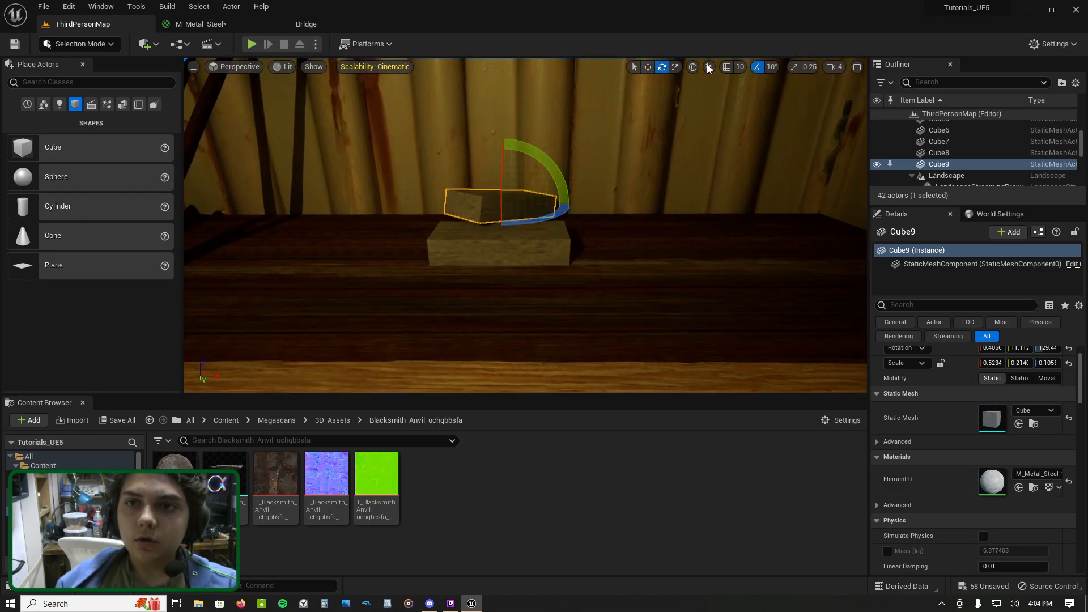
click(758, 66)
drag(541, 162, 537, 189)
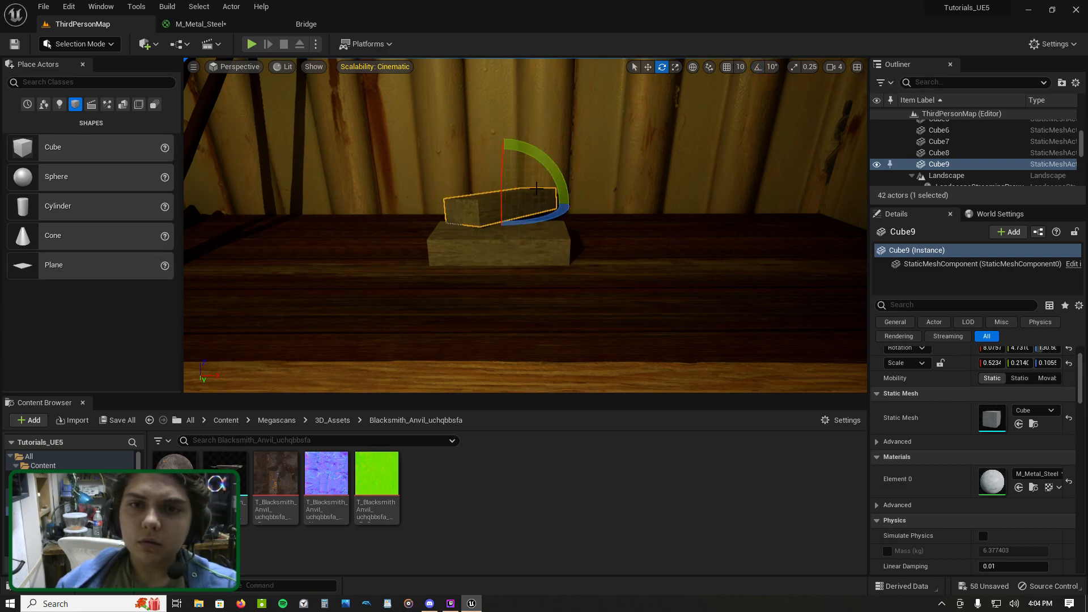
key(ctrl+z)
click(709, 66)
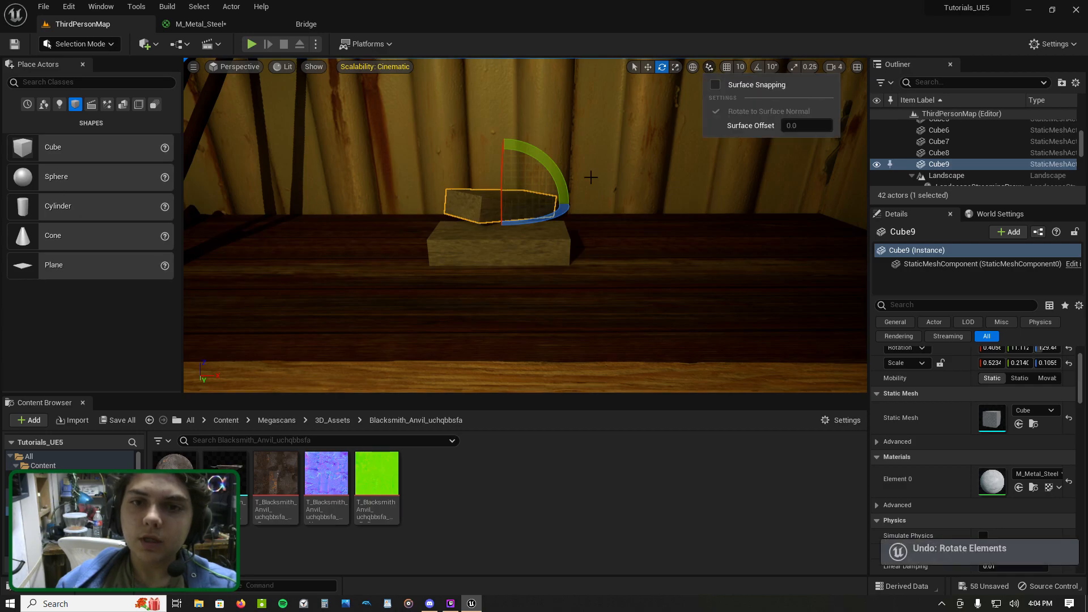
click(692, 67)
drag(542, 162, 550, 170)
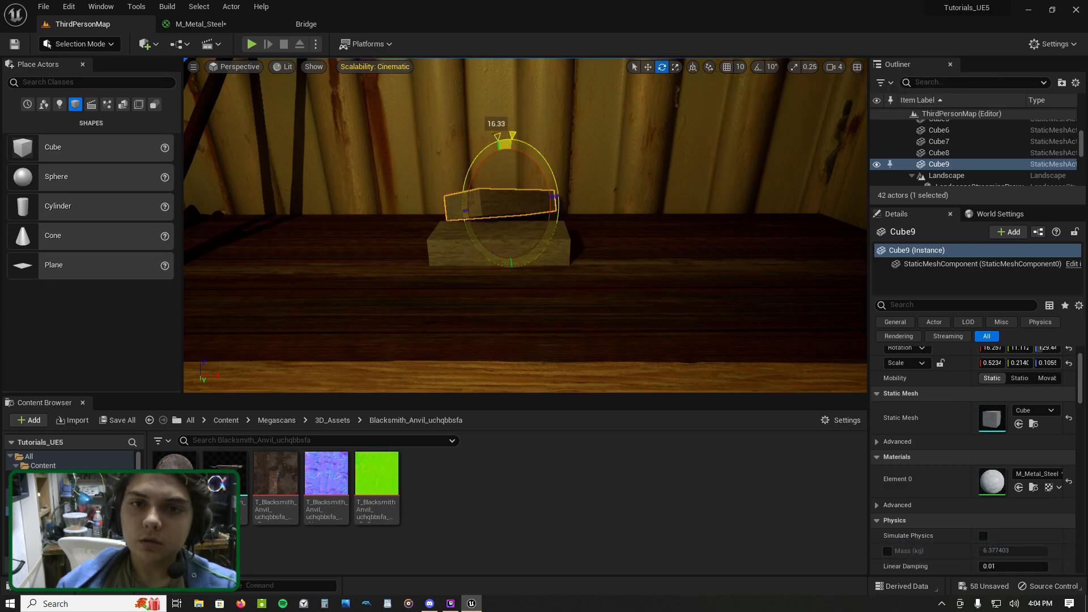
drag(562, 161, 562, 161)
Step: Tilt the upper bar further in world space and lower it onto the bar beneath
right_drag(562, 161, 454, 240)
click(693, 66)
drag(366, 154, 393, 138)
right_drag(392, 139, 420, 134)
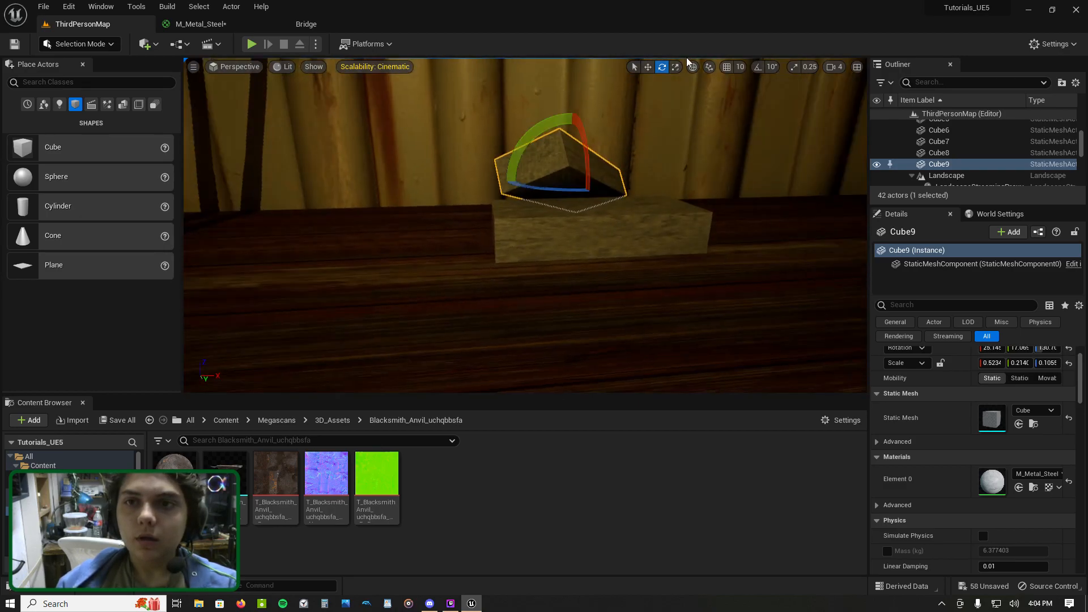
click(649, 67)
drag(571, 134, 572, 144)
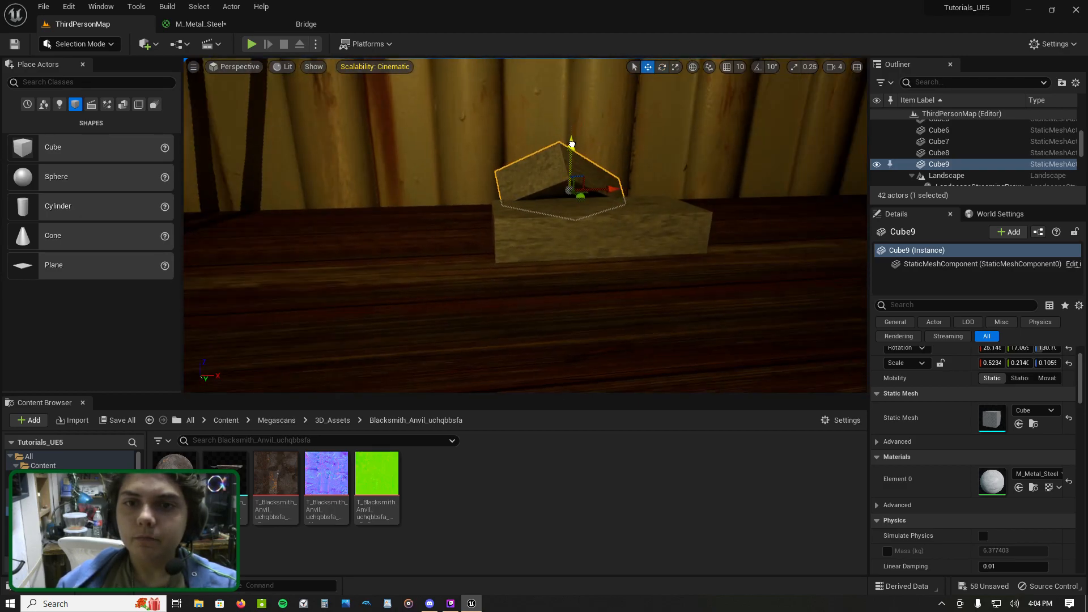
Step: Turn grid, rotation and scale snapping back on
click(729, 68)
click(759, 67)
click(794, 67)
Step: Duplicate the lower bar, place the copy further along the bench and rotate it 90° onto its long edge
right_drag(720, 84, 680, 114)
mouse_move(554, 232)
right_down()
mouse_move(539, 224)
mouse_move(567, 210)
mouse_move(554, 232)
right_up()
key(w)
click(510, 262)
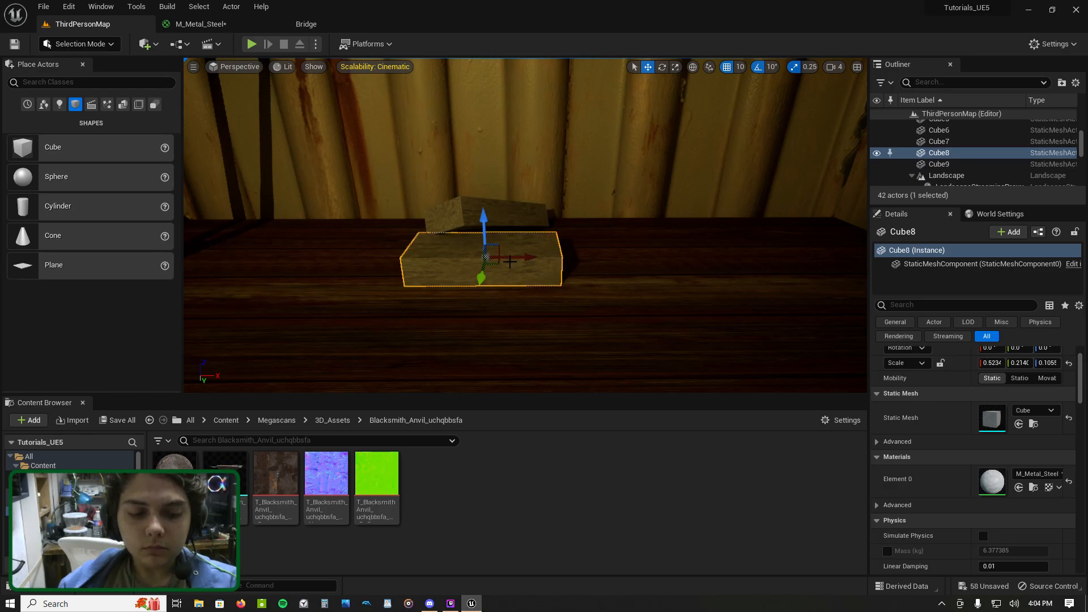
alt+drag(534, 263, 790, 293)
click(662, 66)
key(w)
Step: Raise the standing bar onto the bench surface with grid snapping off, and turn it 50° about the vertical axis
click(728, 67)
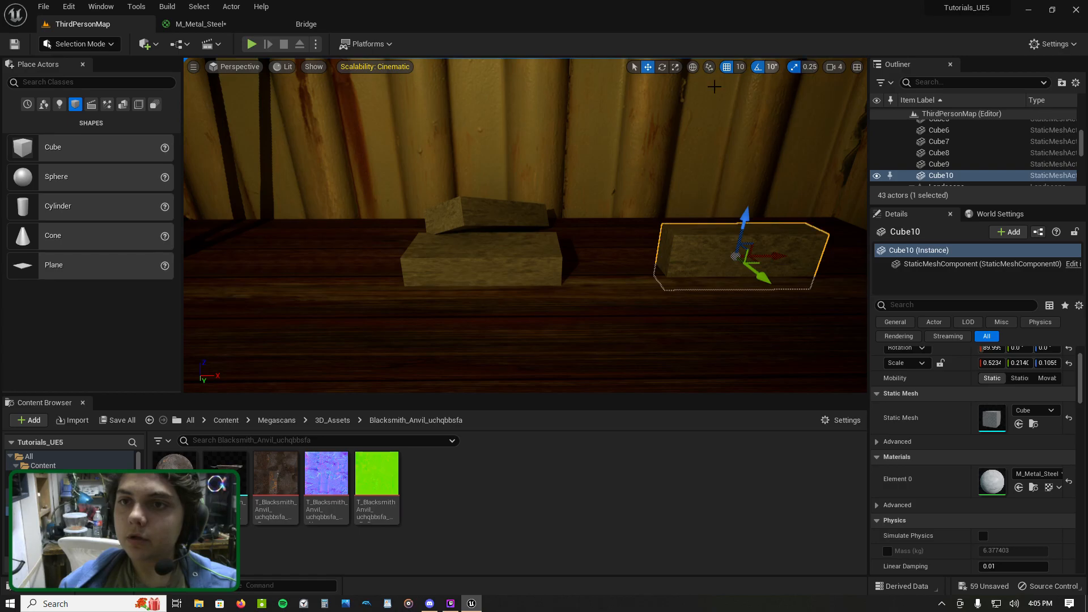
drag(748, 221, 748, 207)
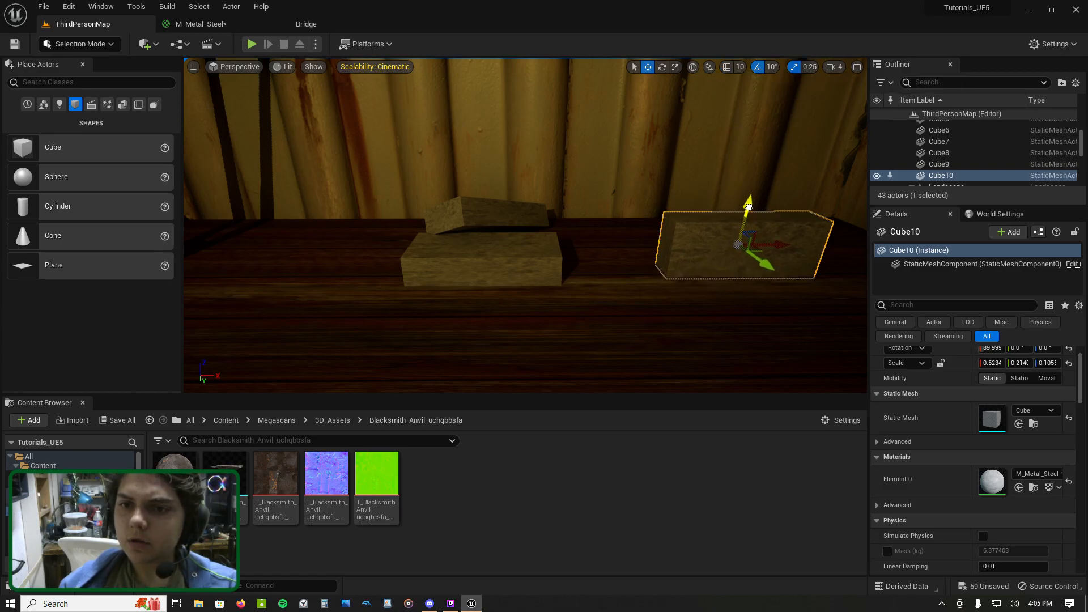
click(726, 67)
click(662, 67)
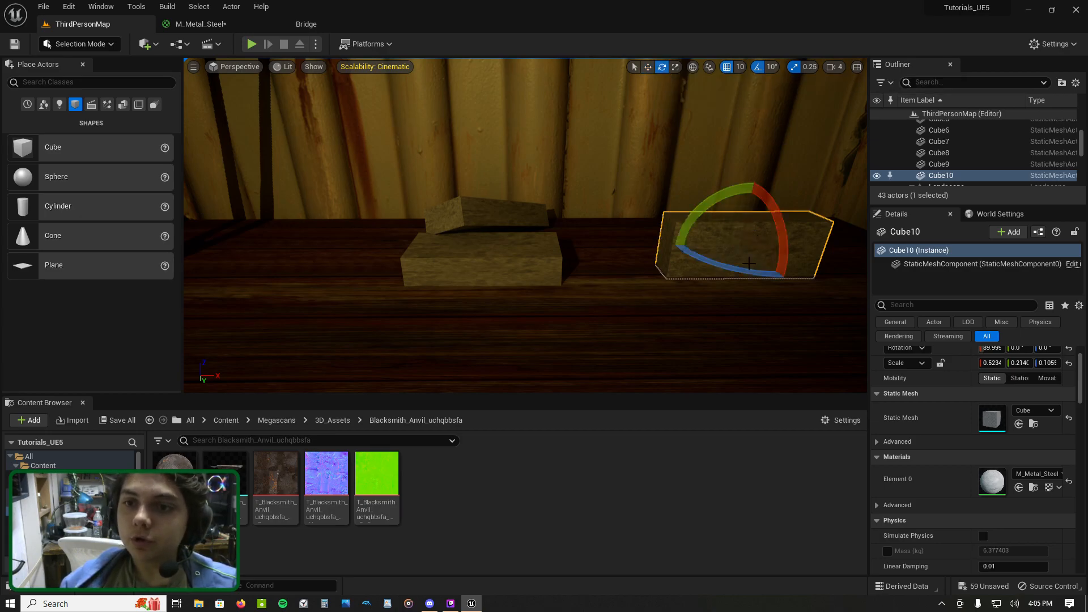
drag(731, 267, 686, 255)
right_drag(686, 255, 697, 234)
Step: Connect the constant 1 back to the Metallic input of M_Metal_Steel, then apply, save and close the material
click(320, 23)
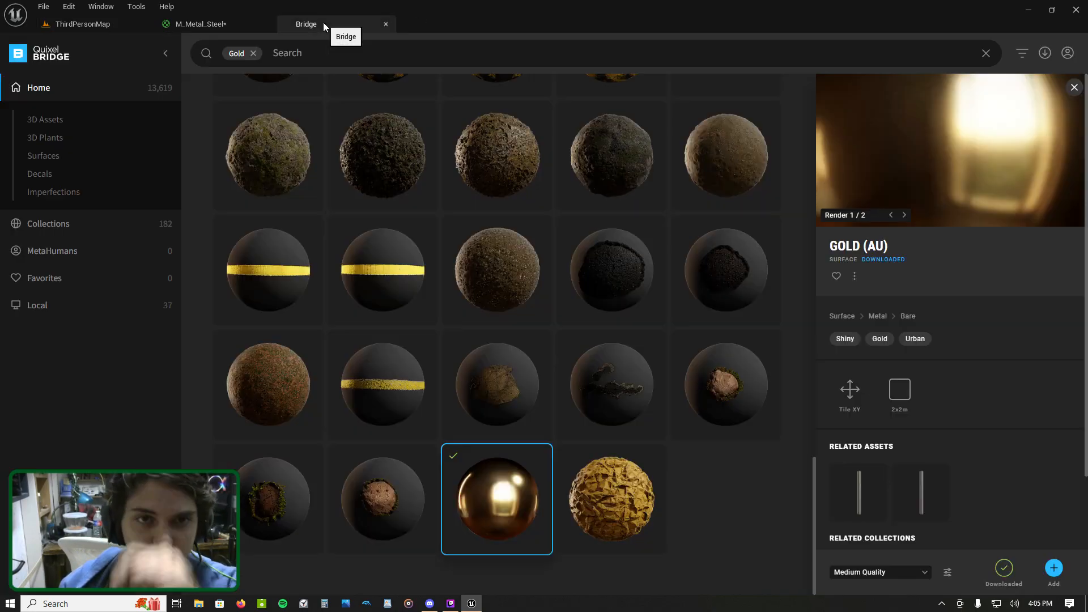
click(218, 24)
drag(620, 128, 694, 153)
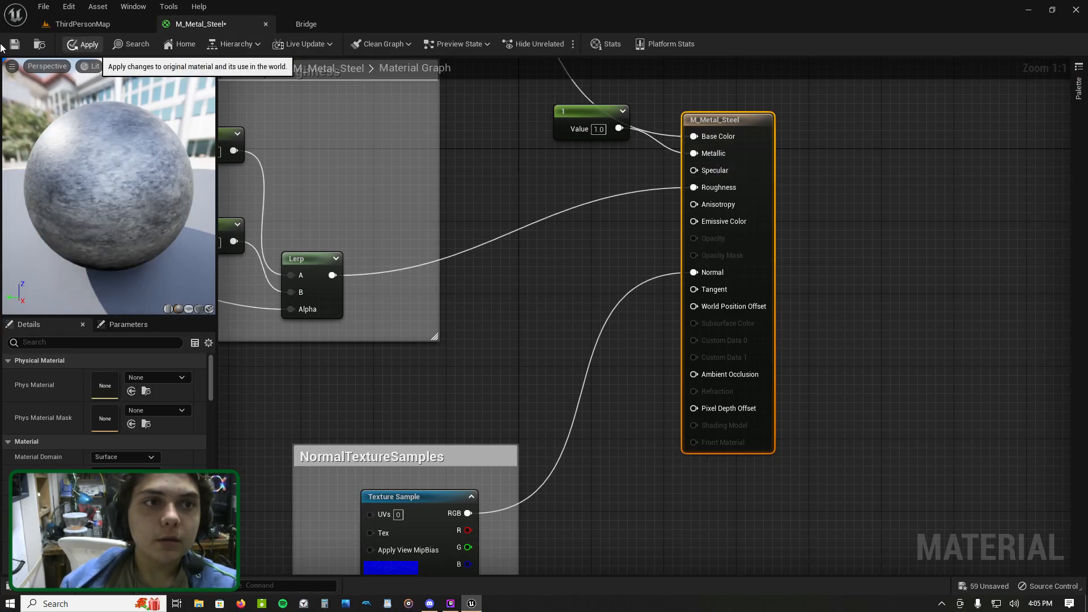
click(83, 44)
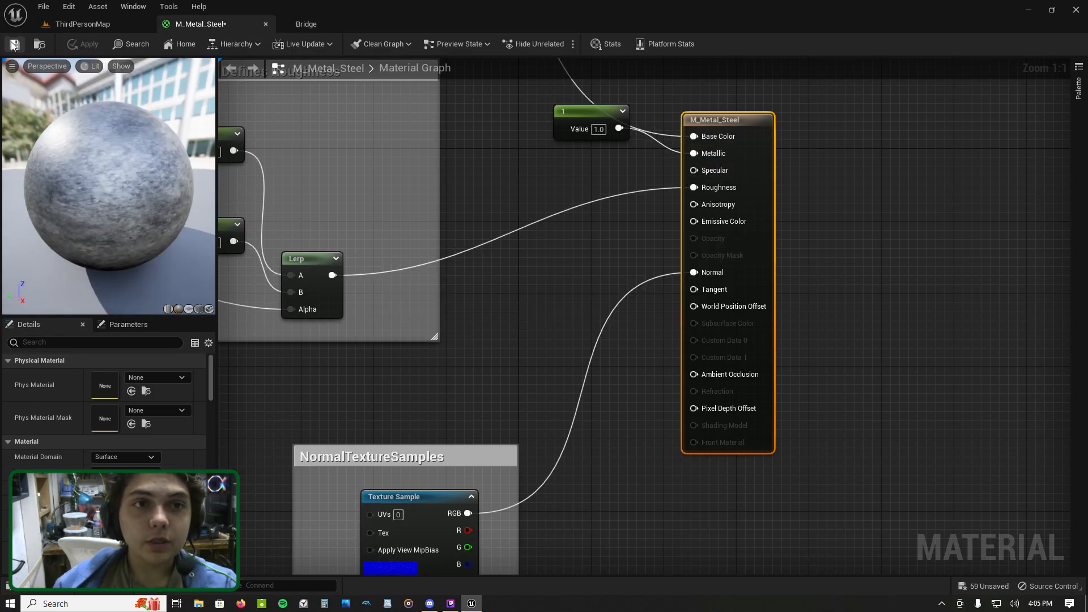
click(14, 45)
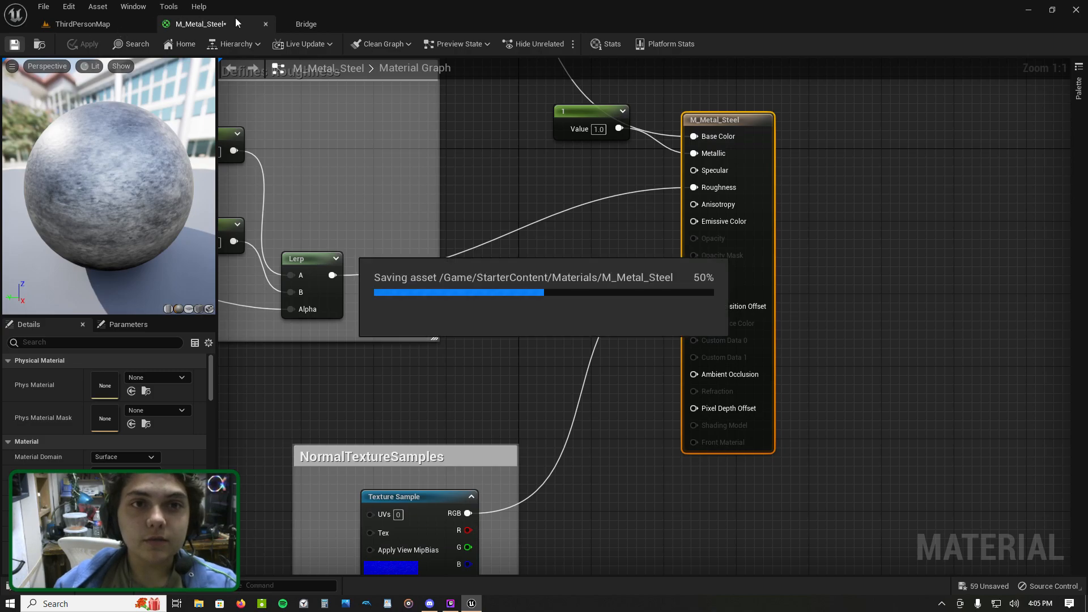
click(266, 24)
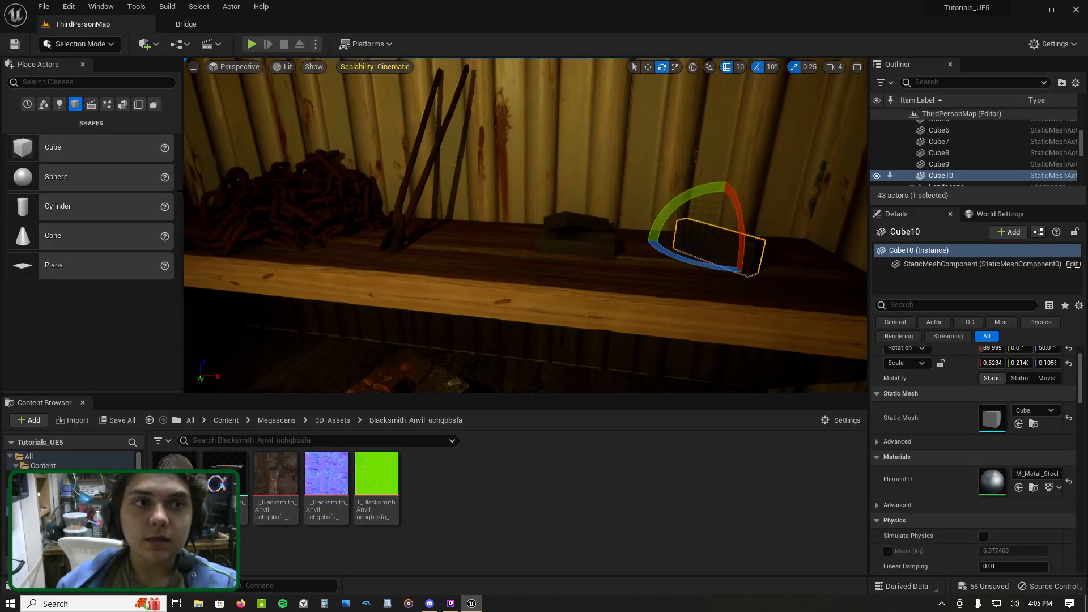
Step: Try a Sphere Reflection Capture with an influence radius of about 3668 above the bars, and delete it
click(68, 87)
text(sph)
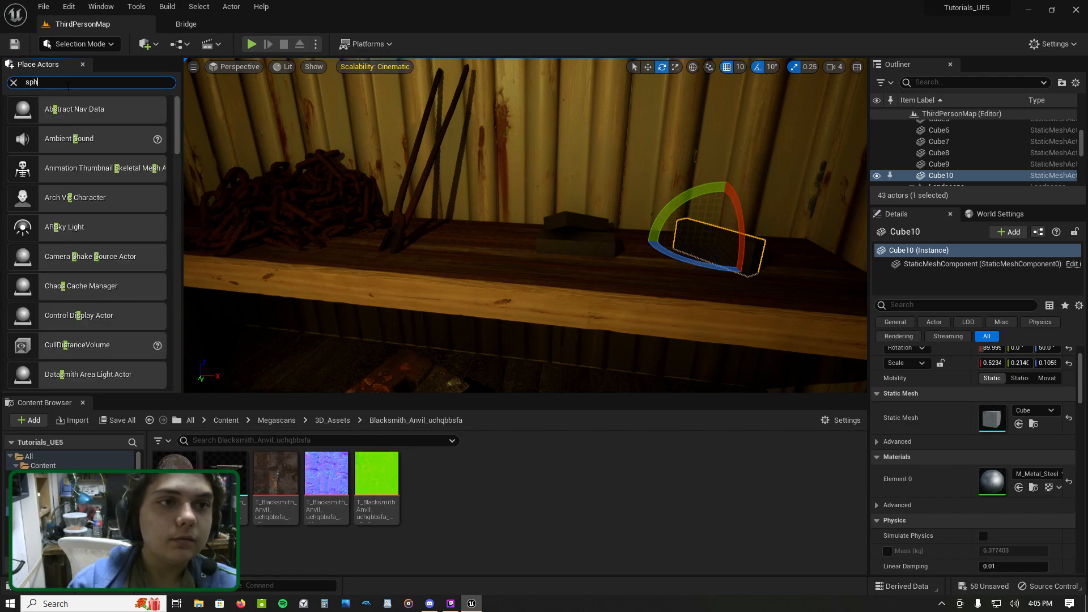
text(ere)
drag(85, 164, 682, 256)
right_drag(682, 257, 700, 252)
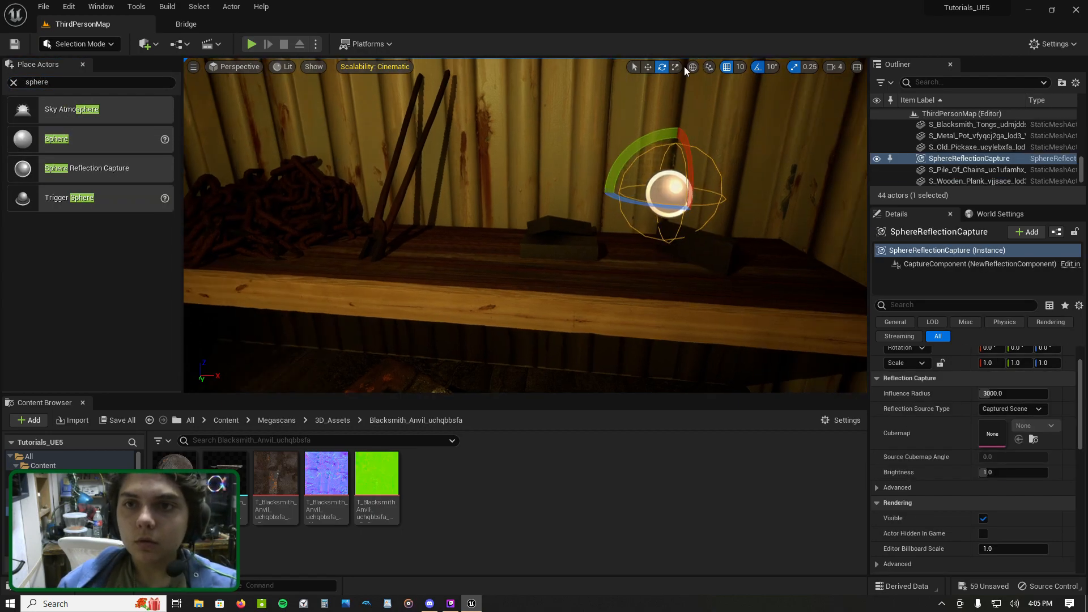
click(675, 68)
drag(678, 198, 668, 196)
key(w)
right_drag(667, 196, 720, 201)
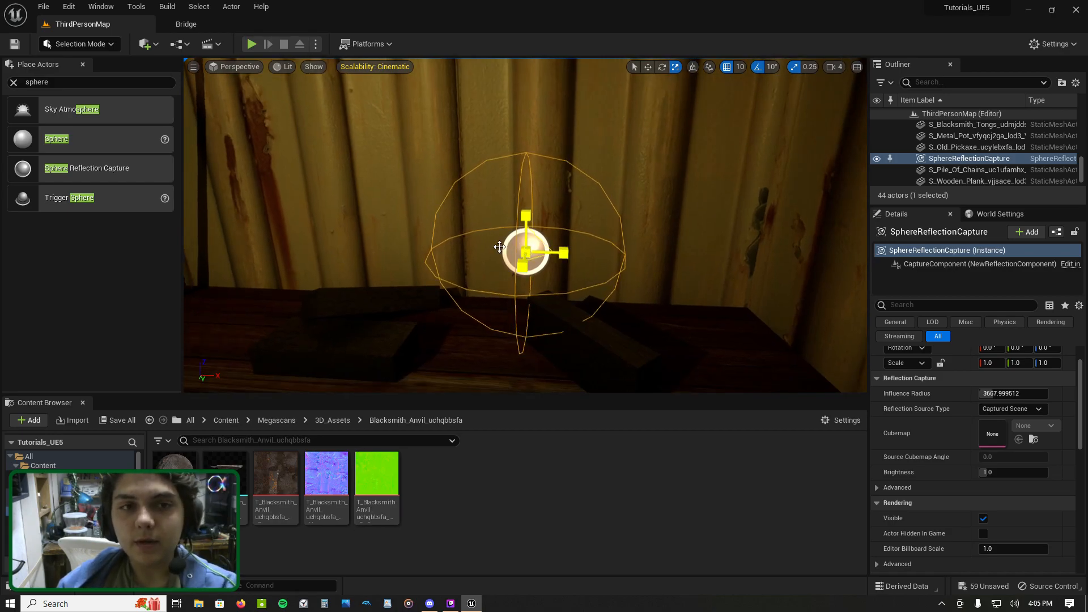
key(Delete)
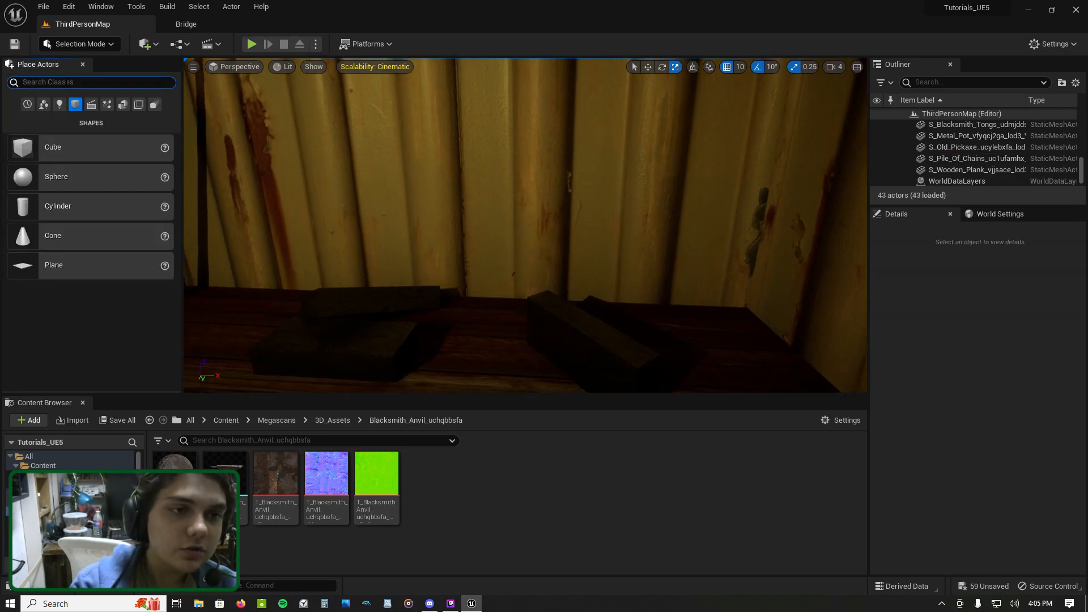
Step: Search the placeable actors for reflection types and place a Box Reflection Capture on the bench between the bars
text(refl)
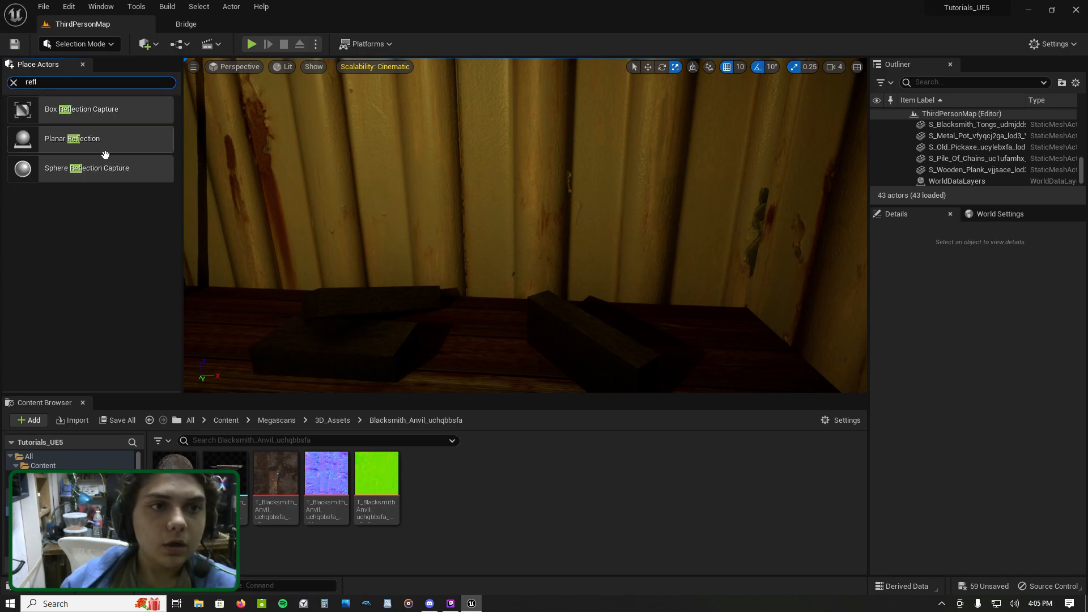
drag(400, 341, 549, 358)
right_drag(549, 357, 553, 301)
key(s)
key(w)
key(w)
key(s)
key(w)
key(a)
key(s)
key(w)
key(s)
Step: Try the M_ChromeBall material on the lower bar and inspect its reflections up close
click(449, 282)
right_drag(481, 282, 408, 324)
key(w)
key(s)
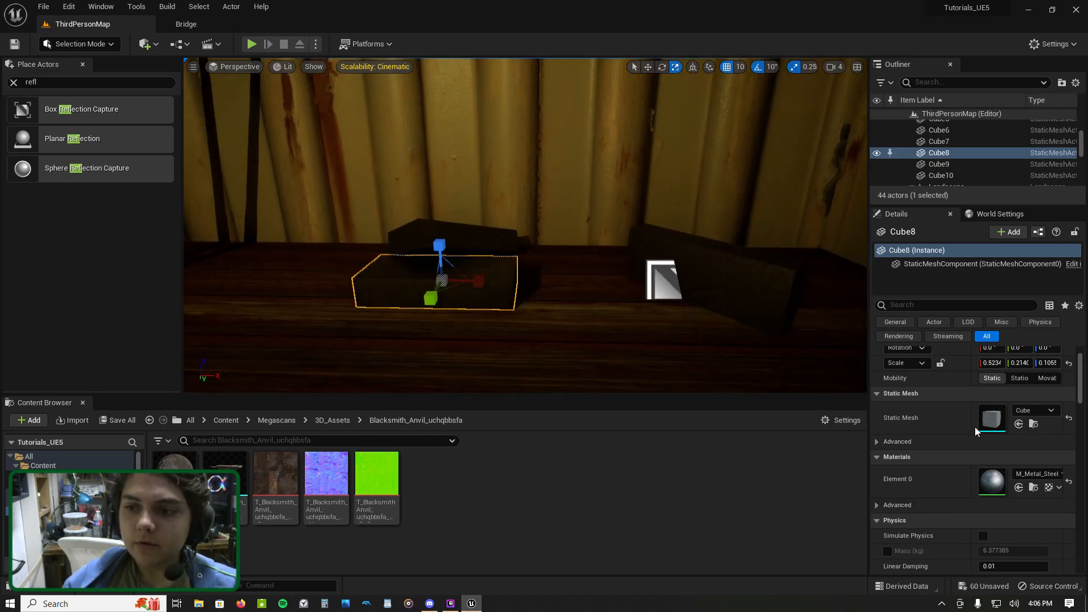
click(1032, 475)
text(chrome)
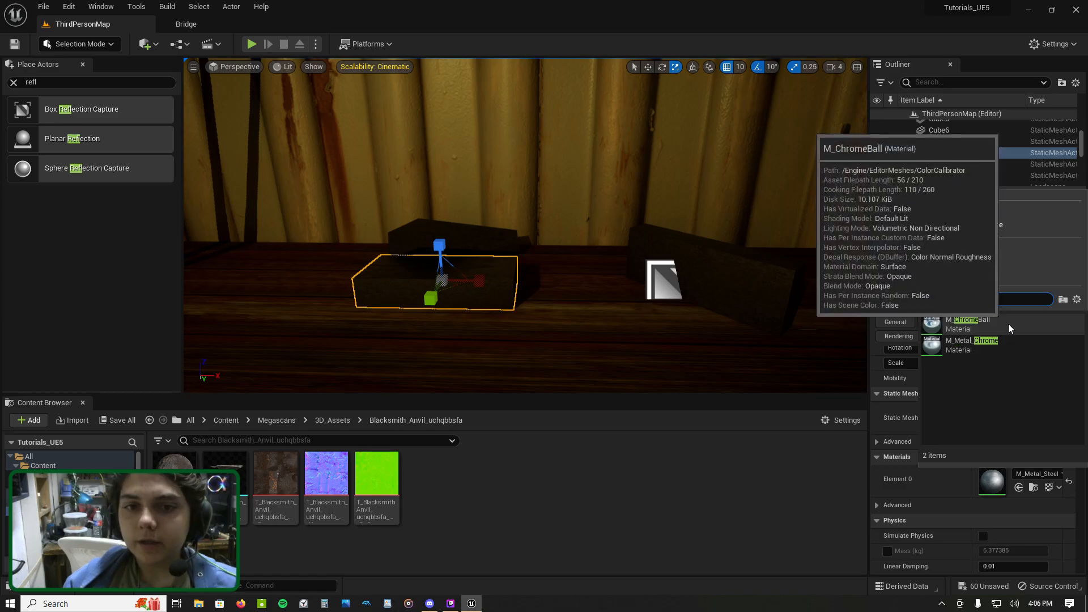
click(1008, 324)
key(w)
right_drag(453, 272, 468, 300)
key(s)
key(w)
key(s)
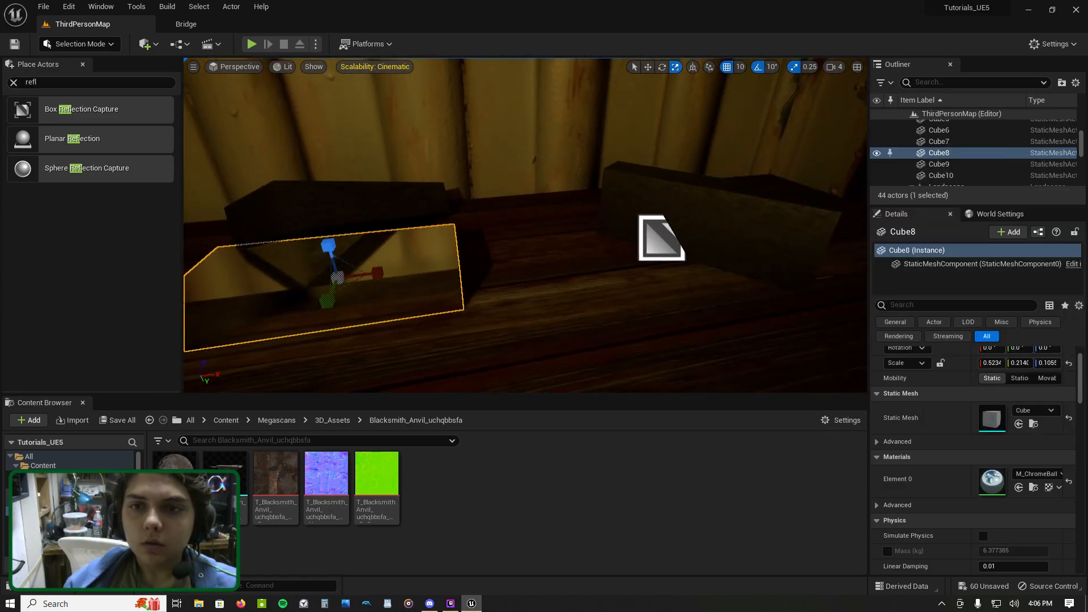
Step: Try the M_Metal_Chrome material on the standing bar and check it from several angles
click(737, 233)
click(1043, 474)
text(chrom)
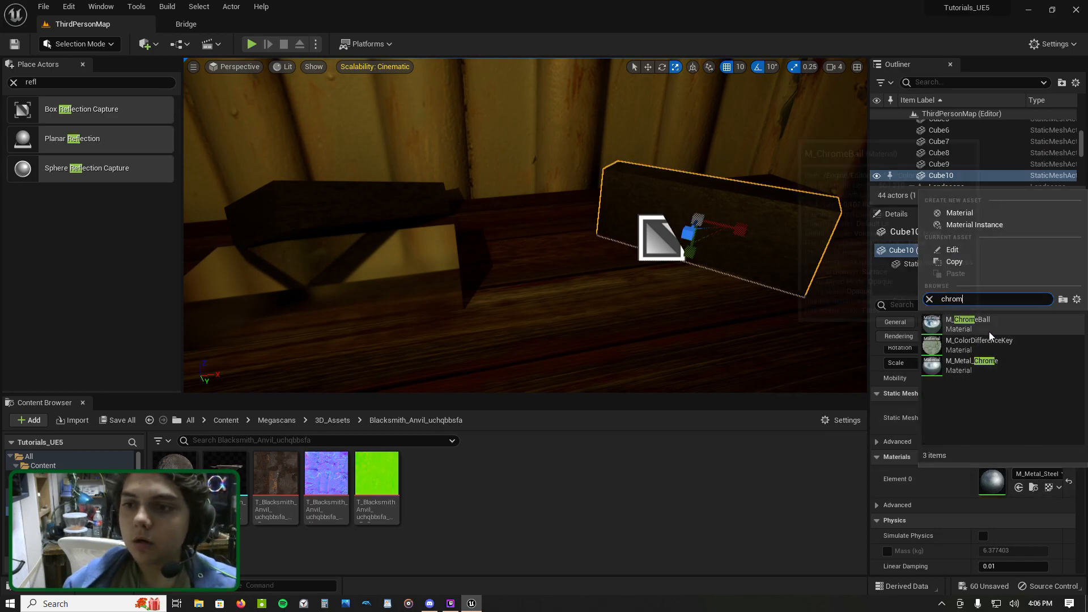
click(973, 366)
key(w)
right_drag(526, 225, 467, 211)
key(d)
key(s)
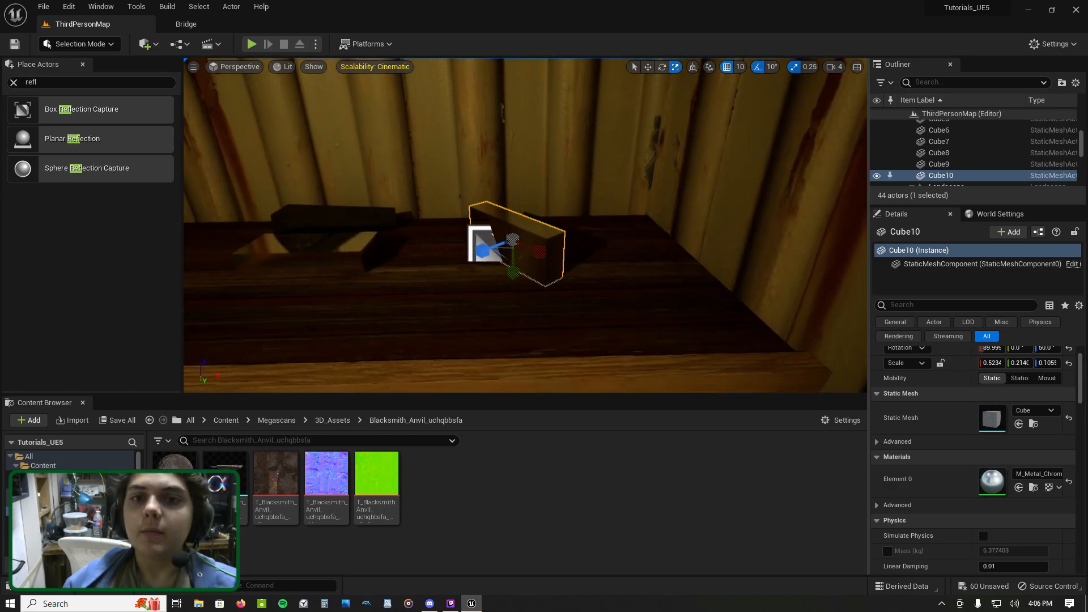
Step: Replace the lower bar's material with M_Metal_Chrome to match the standing bar
click(329, 217)
mouse_move(329, 217)
right_down()
mouse_move(284, 217)
mouse_move(329, 218)
right_up()
click(341, 226)
key(w)
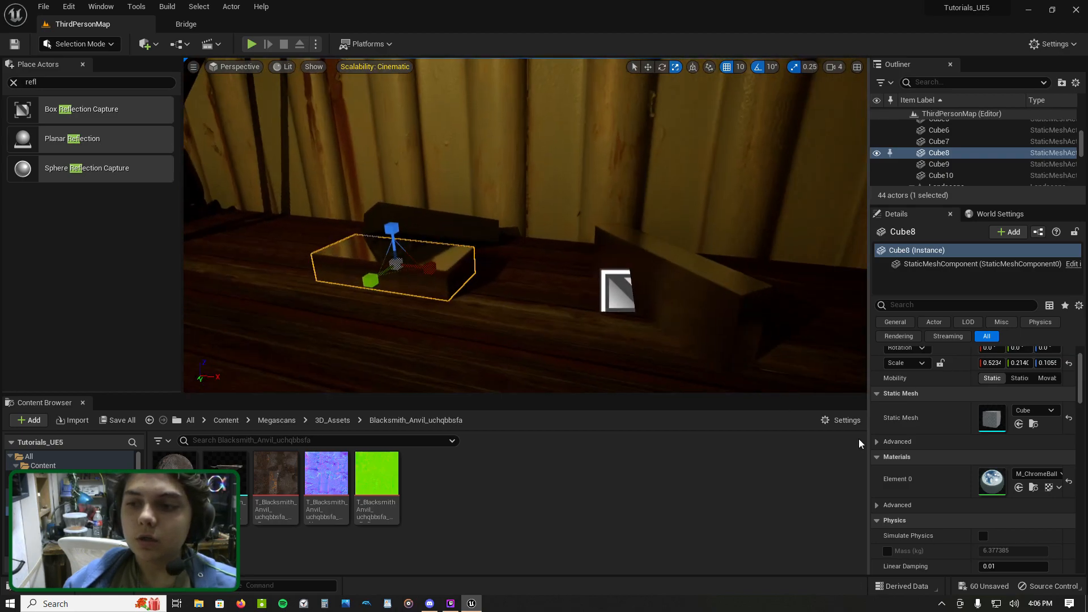
click(1050, 475)
text(chrom)
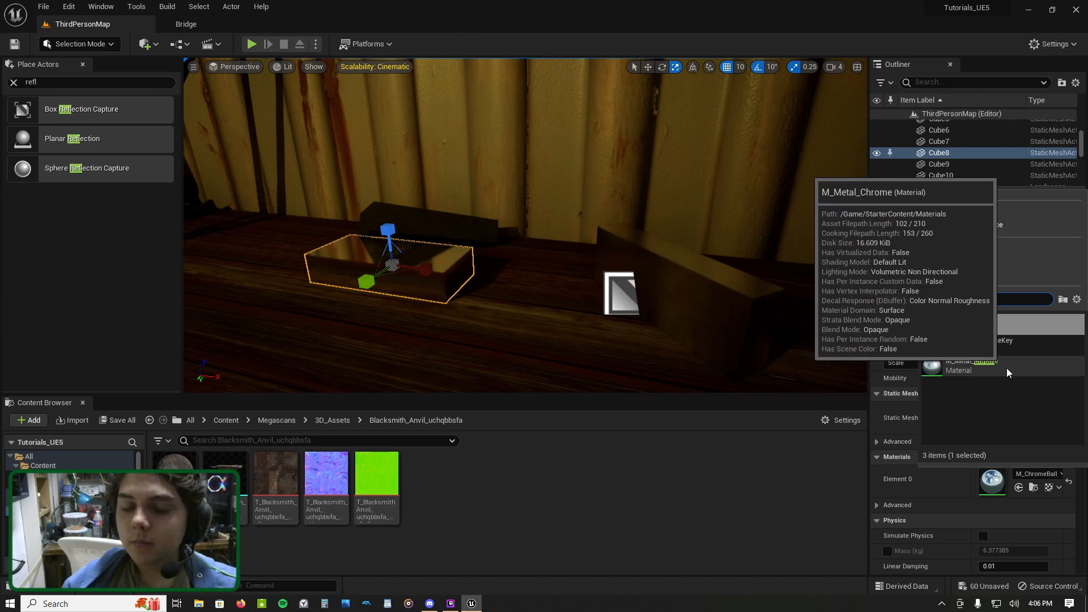
click(1008, 373)
key(w)
mouse_move(525, 225)
right_down()
mouse_move(499, 225)
mouse_move(526, 225)
right_up()
key(s)
Step: Assign the M_Metal_Burnished_Steel material to the standing bar
click(635, 278)
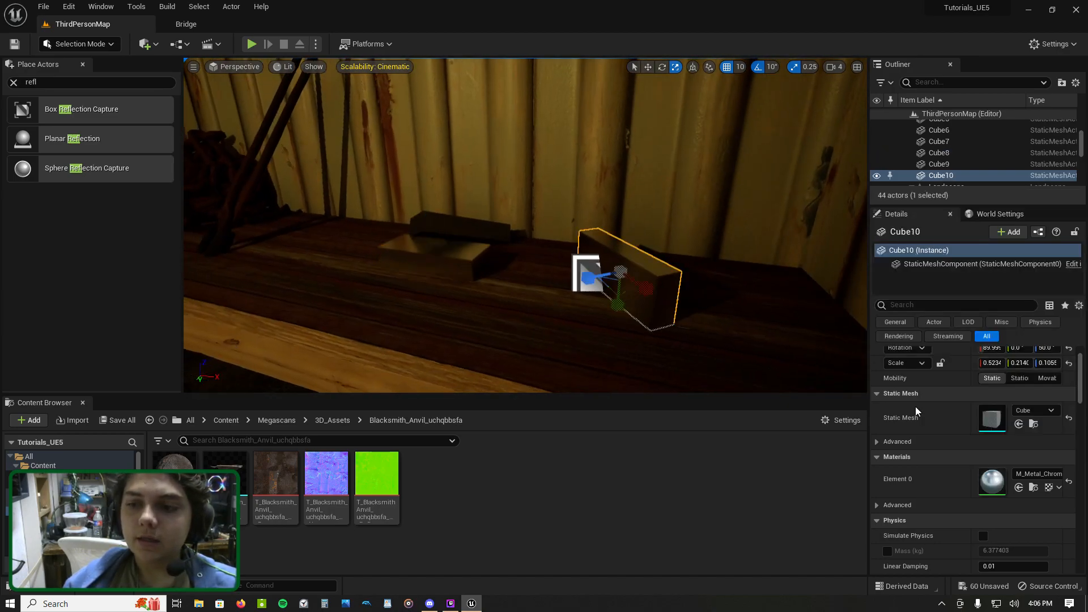
click(1028, 475)
click(1028, 471)
click(1029, 472)
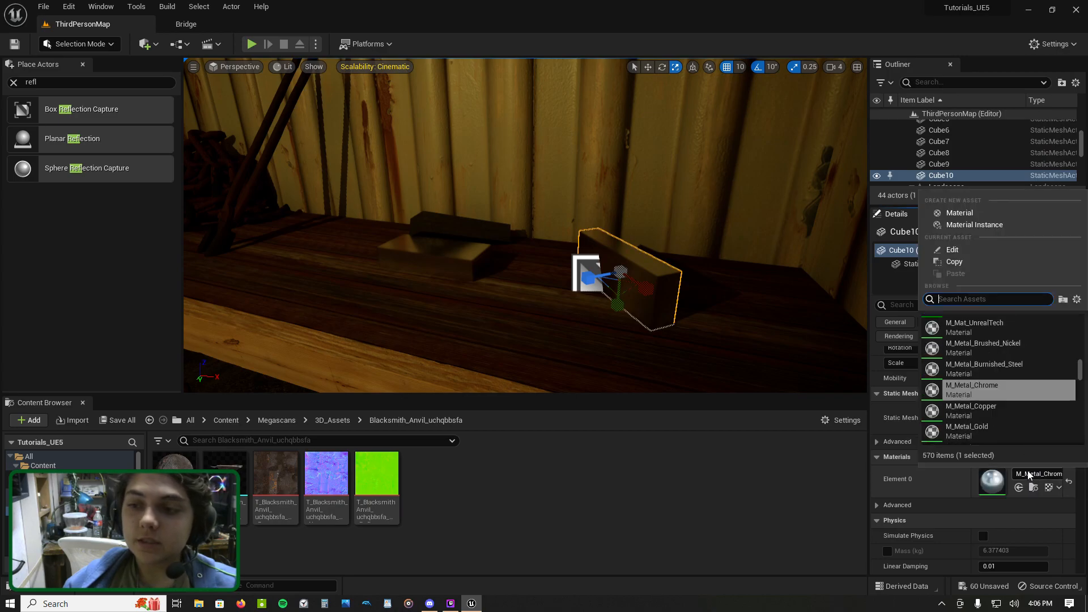
click(1028, 361)
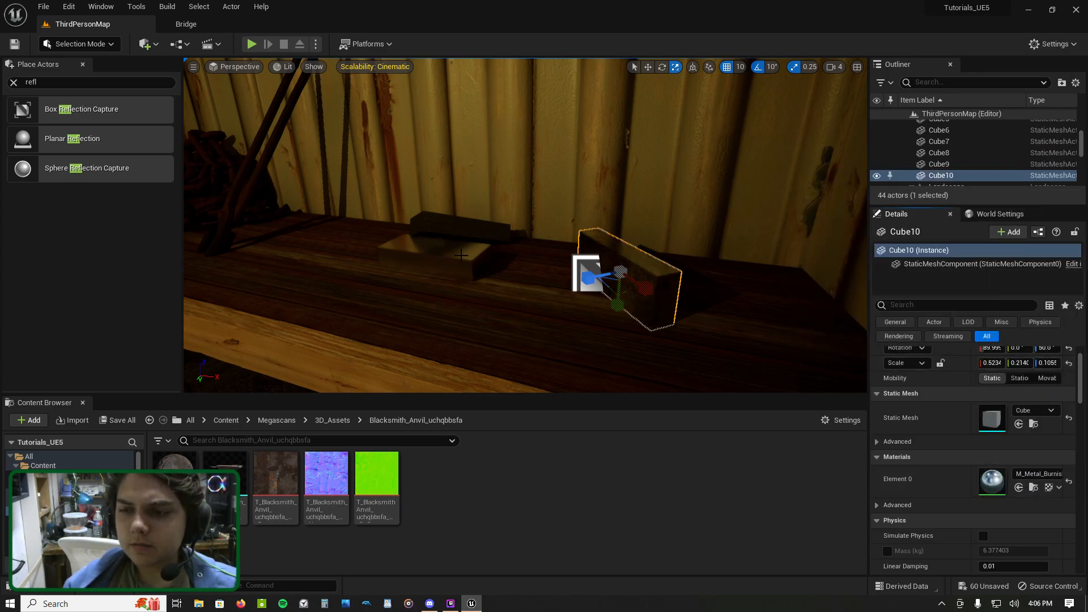
Step: Switch the lower bar's material to M_Metal_Burnished_Steel
click(462, 256)
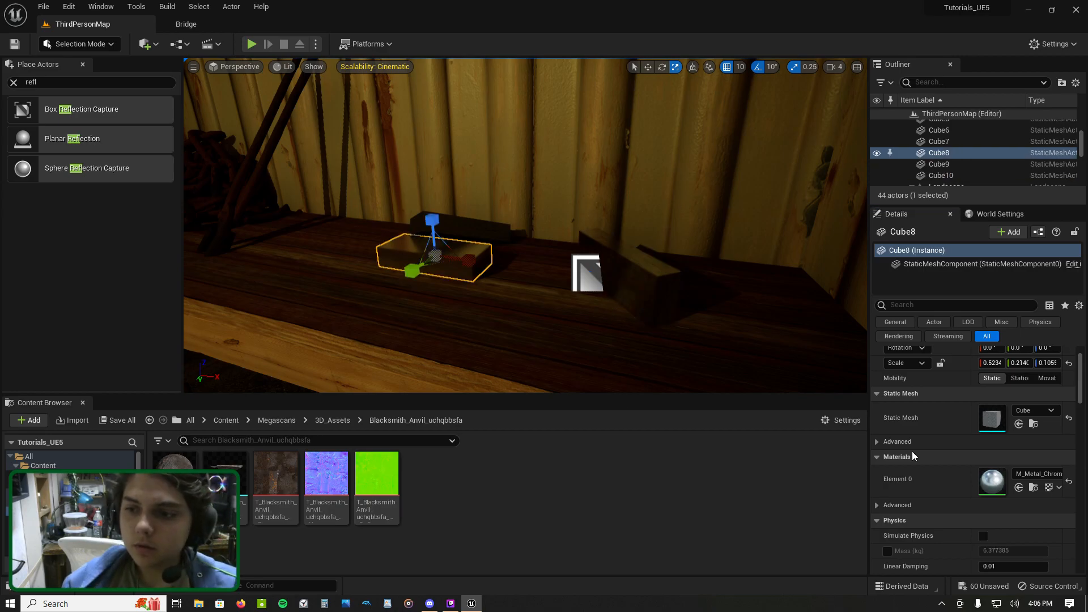
click(1039, 474)
click(1027, 362)
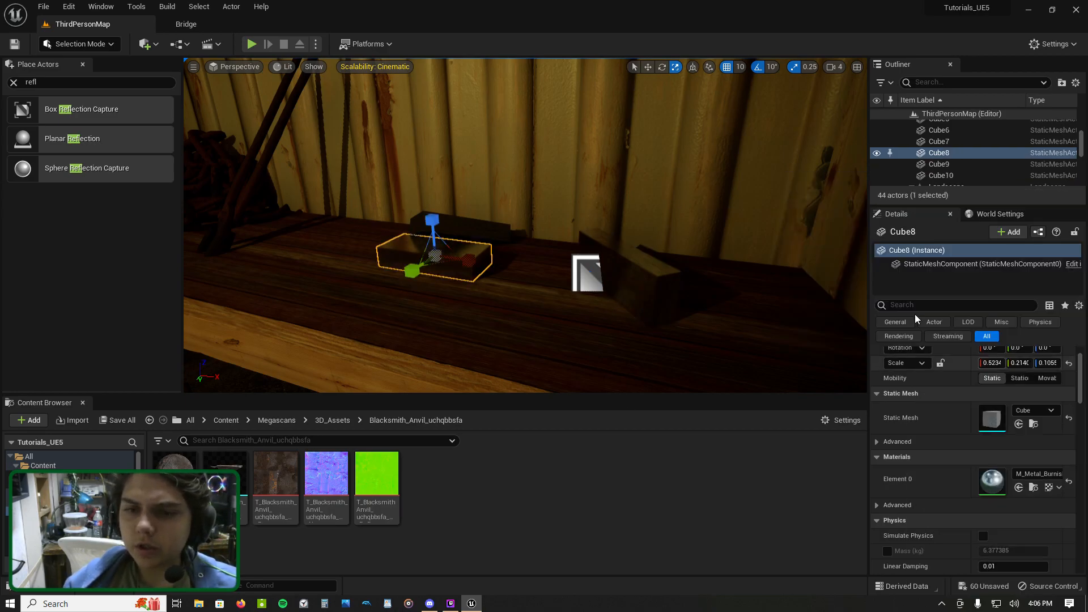
Step: Find M_Metal_Burnished_Steel in the material list and assign it to the upper bar
click(482, 227)
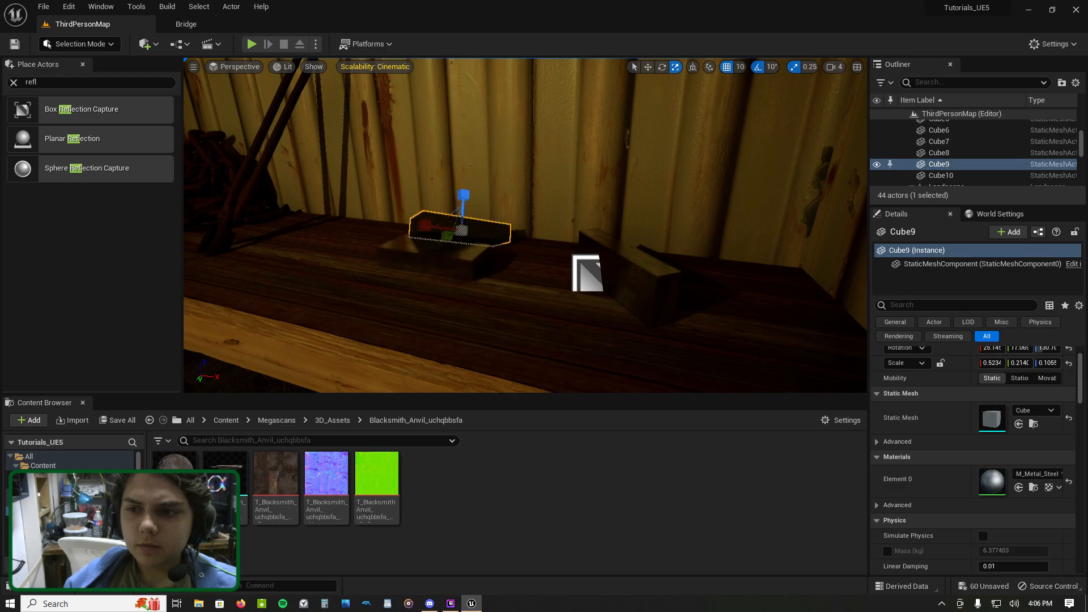
click(1033, 474)
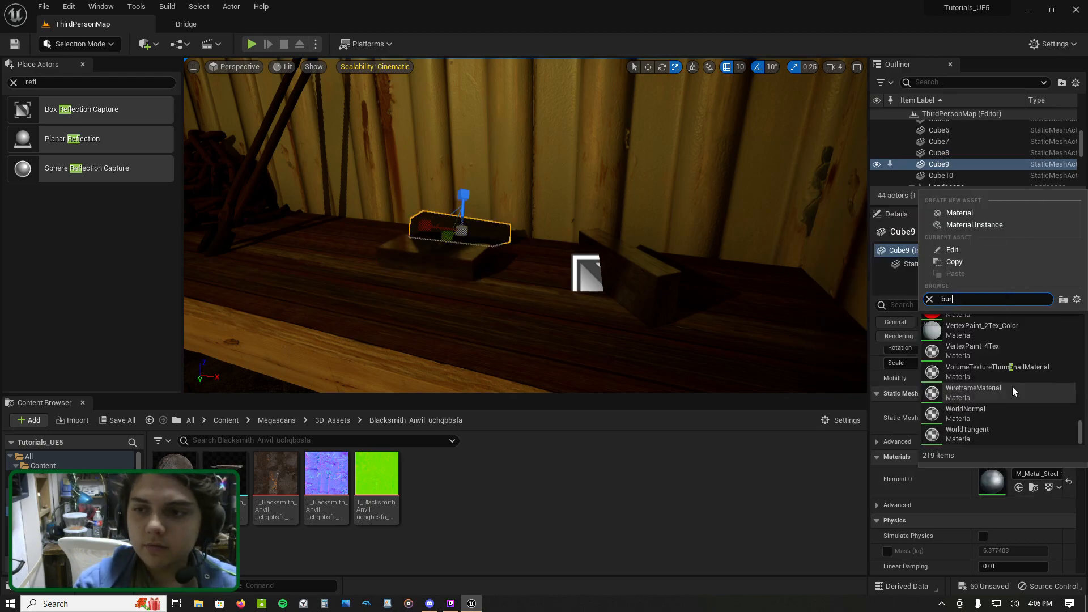
text(burn)
click(991, 320)
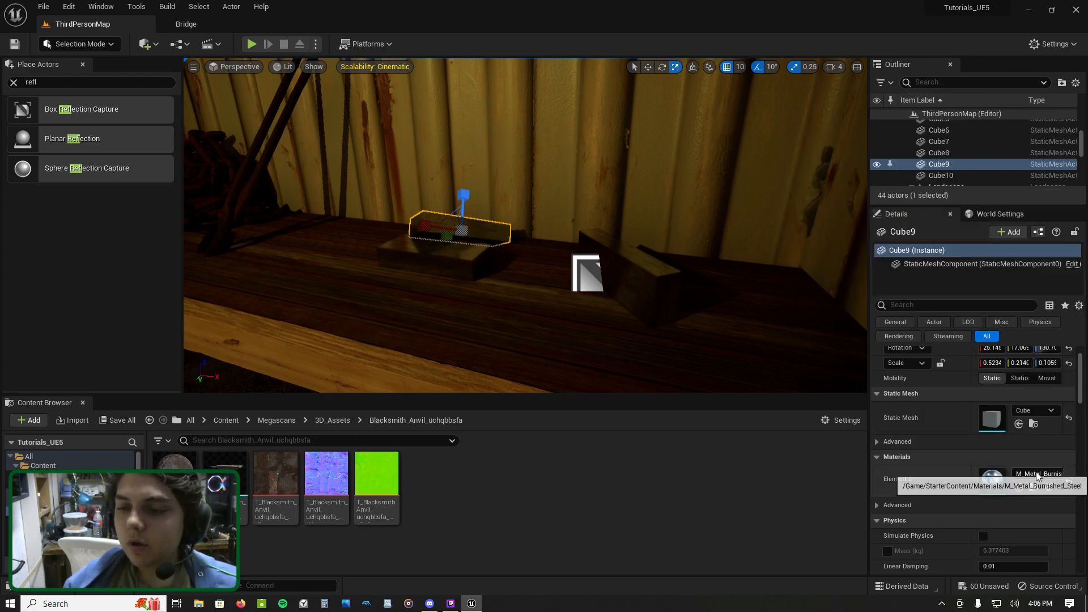
Step: Change the upper bar's material to M_Metal_Brushed_Nickel and inspect it up close
click(1030, 481)
click(1026, 363)
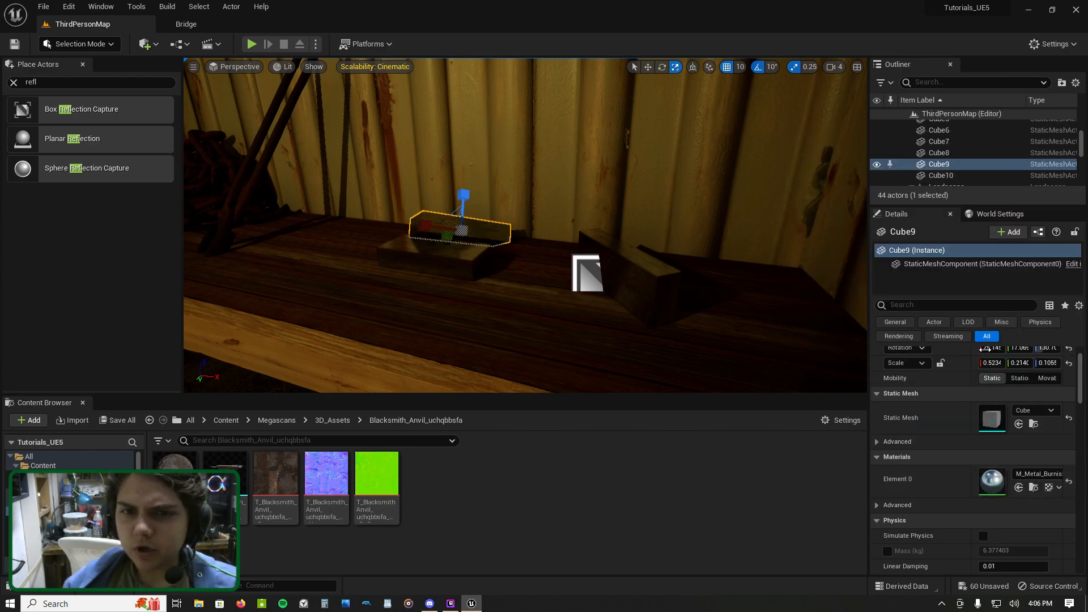
right_drag(496, 249, 499, 258)
key(w)
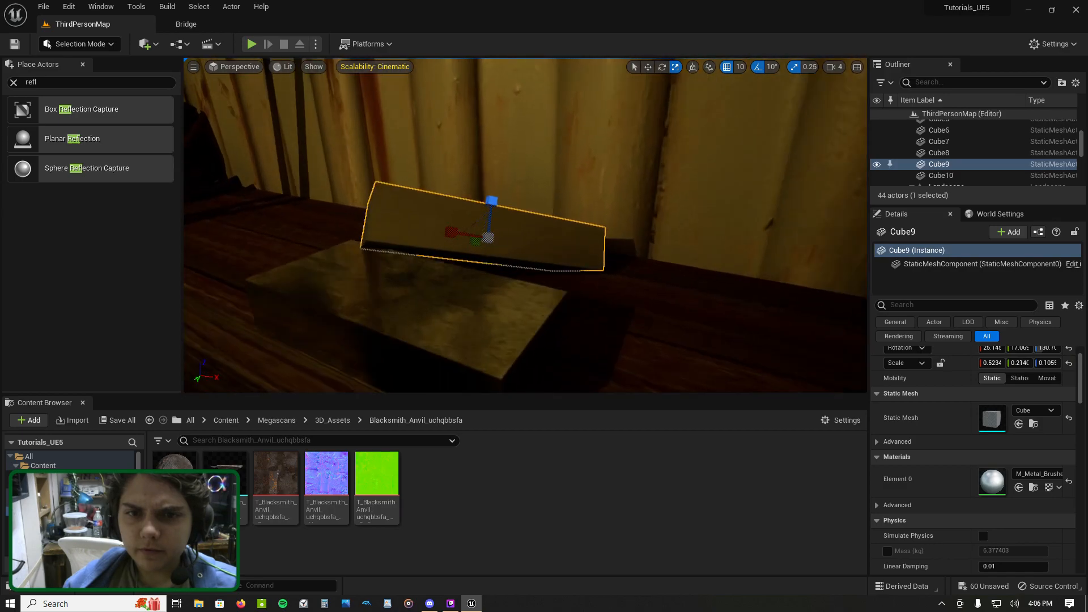
key(s)
Step: Assign M_Metal_Brushed_Nickel to the lower bar as well
click(496, 252)
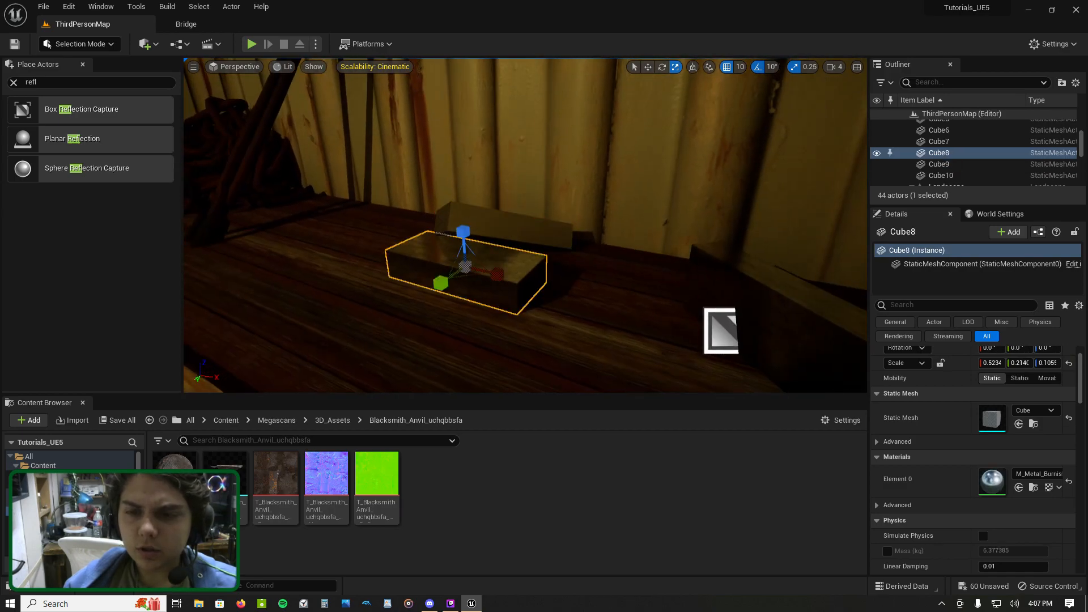
click(1027, 481)
click(971, 381)
right_drag(525, 252, 576, 252)
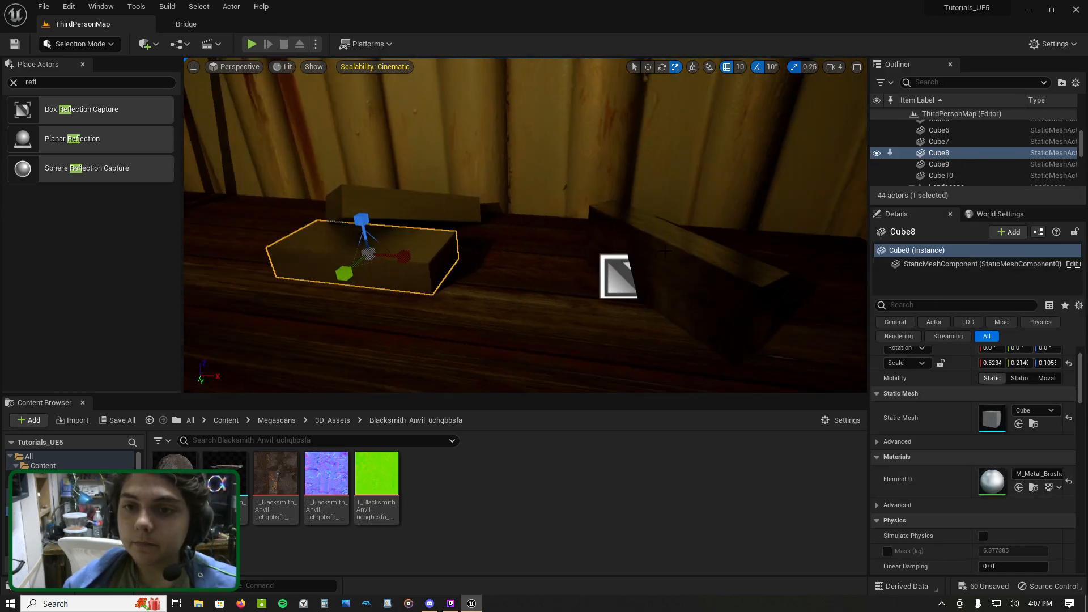
Step: Open the list of replacement materials for the standing bar
click(697, 267)
click(1035, 473)
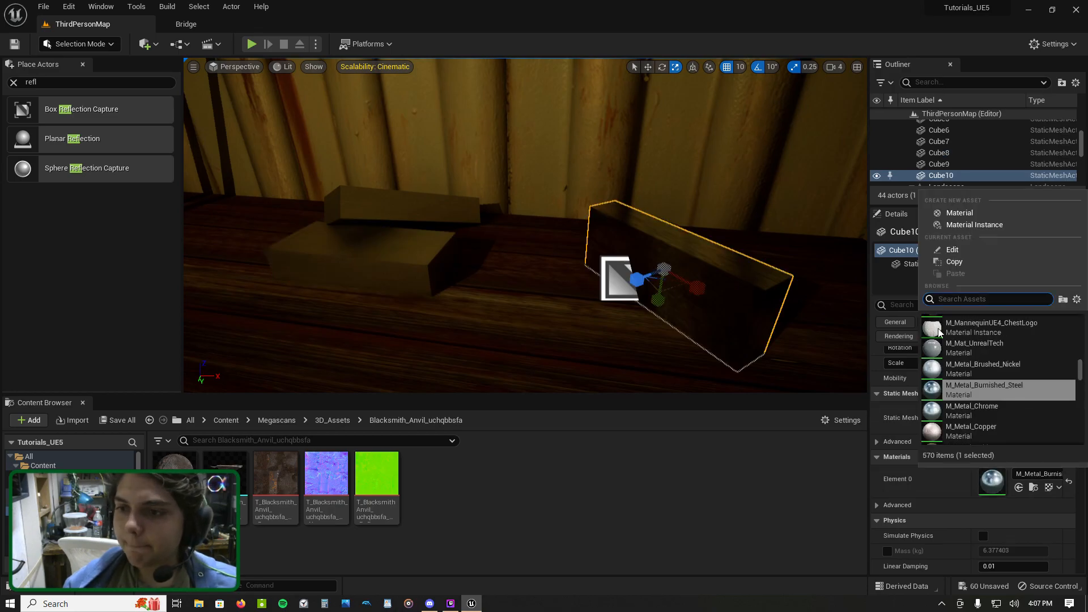
Step: Assign the M_Metal_Brushed_Nickel material to the upright Cube10 block on the shelf
click(968, 369)
key(s)
right_drag(783, 283, 703, 247)
key(s)
Step: Raise the point light's intensity to about 24 cd
click(366, 133)
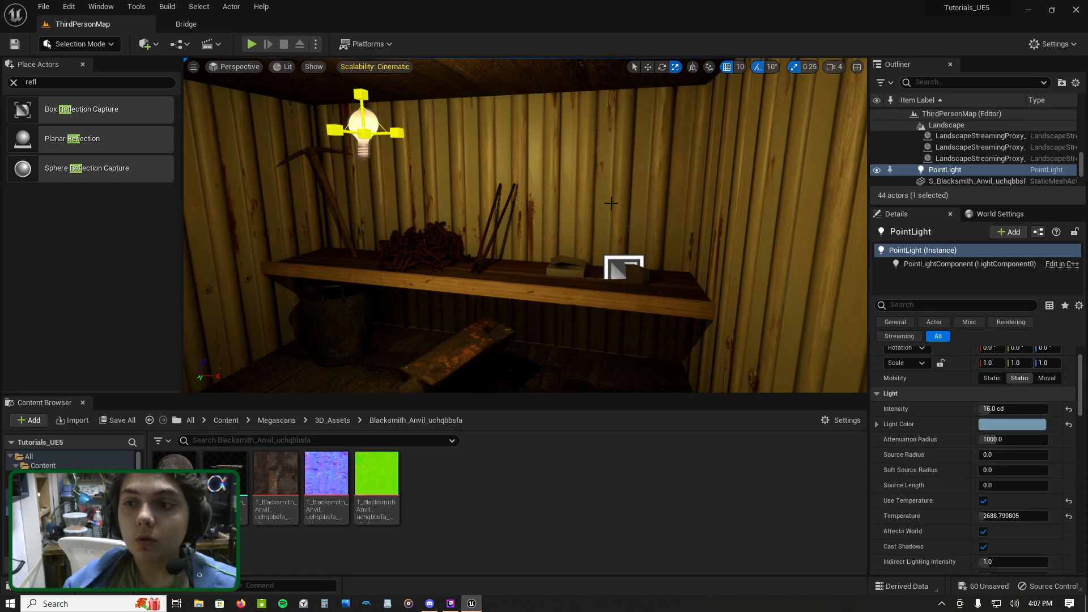
drag(1019, 405, 1049, 406)
right_drag(525, 225, 477, 196)
Step: Switch to Quixel Bridge and replace the Gold search with a search for Lamp
click(204, 25)
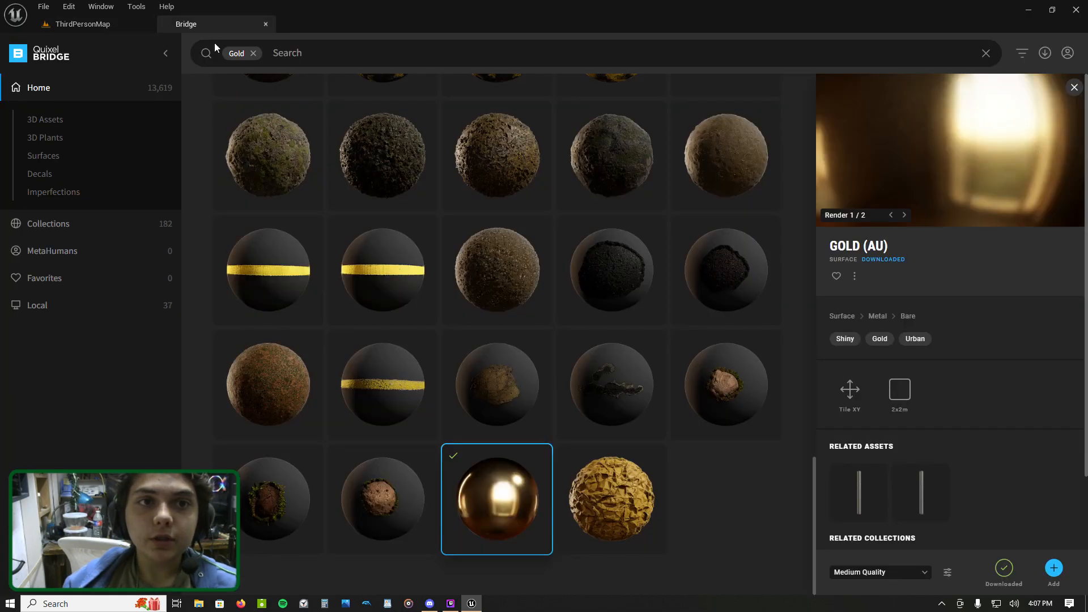
click(253, 54)
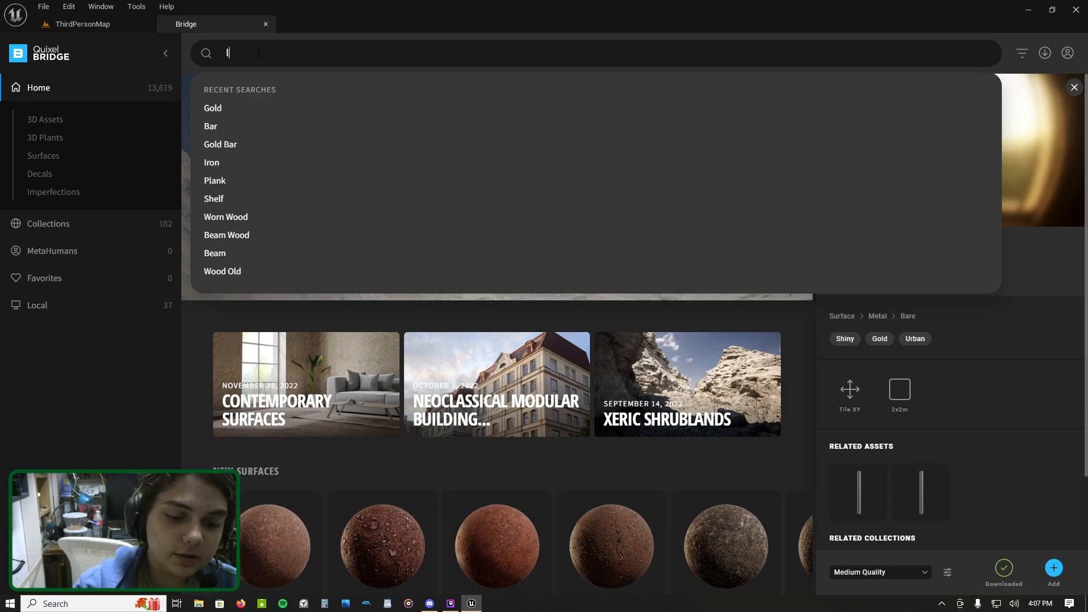
text(lamp)
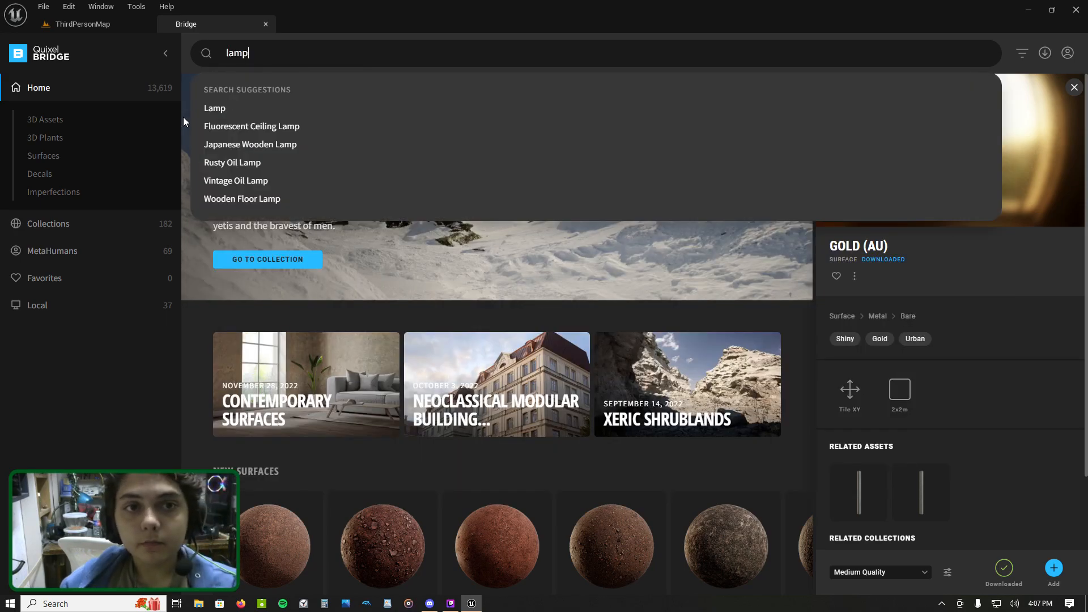
click(211, 105)
Step: Pick the green Metal Pendant Light from the lamp assets and download it at Medium Quality
scroll(561, 395, down, 2)
scroll(571, 394, up, 1)
scroll(572, 393, down, 1)
scroll(598, 389, up, 1)
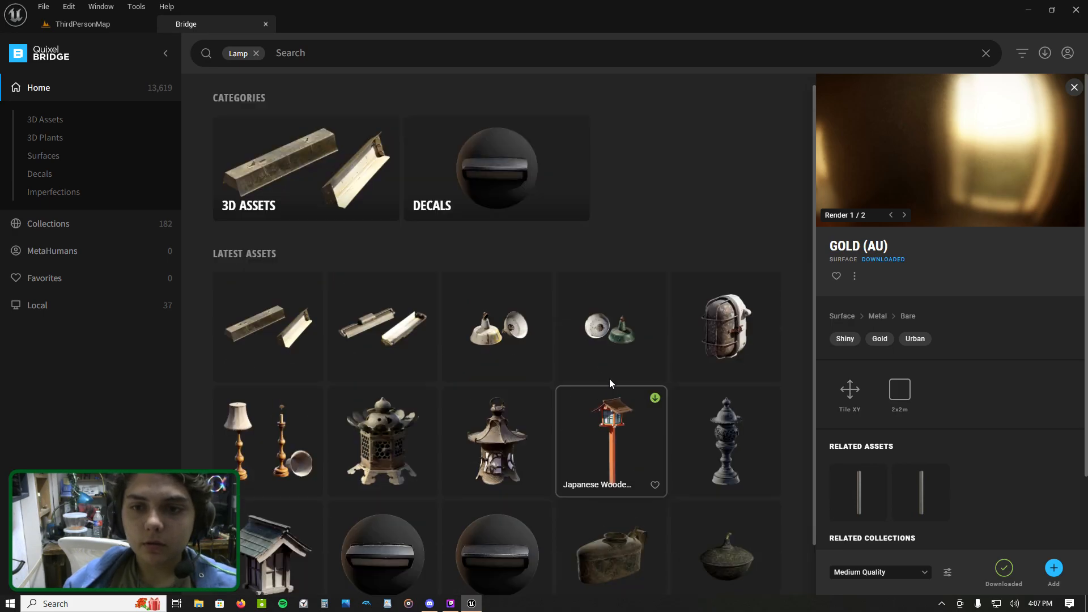
scroll(567, 335, down, 1)
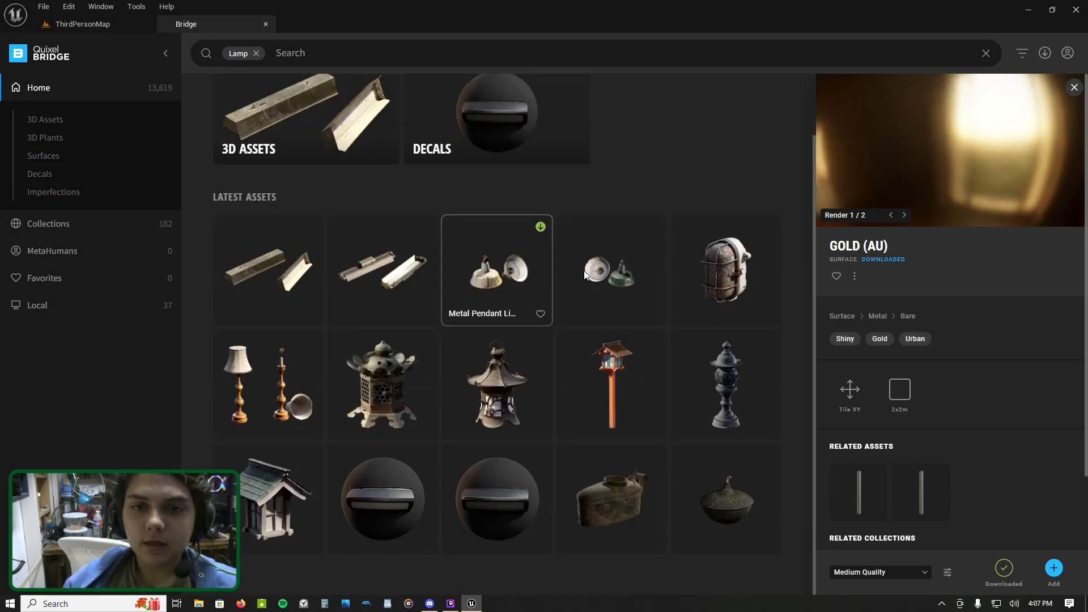
click(628, 276)
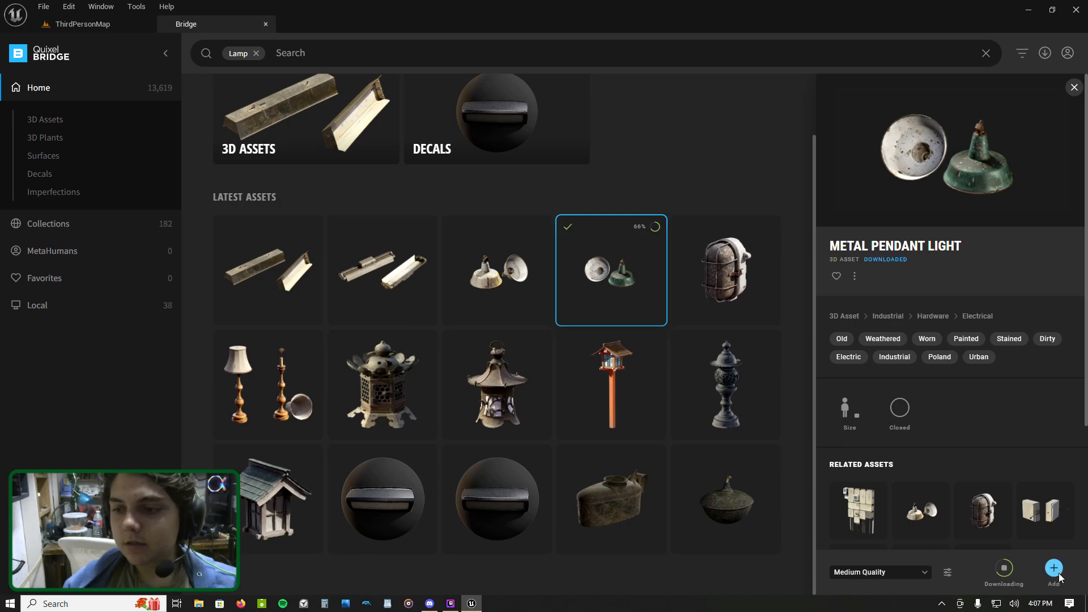
Step: Return to the level and search the Megascans 3D_Assets folder for "lamp", finishing with the search cleared
click(99, 24)
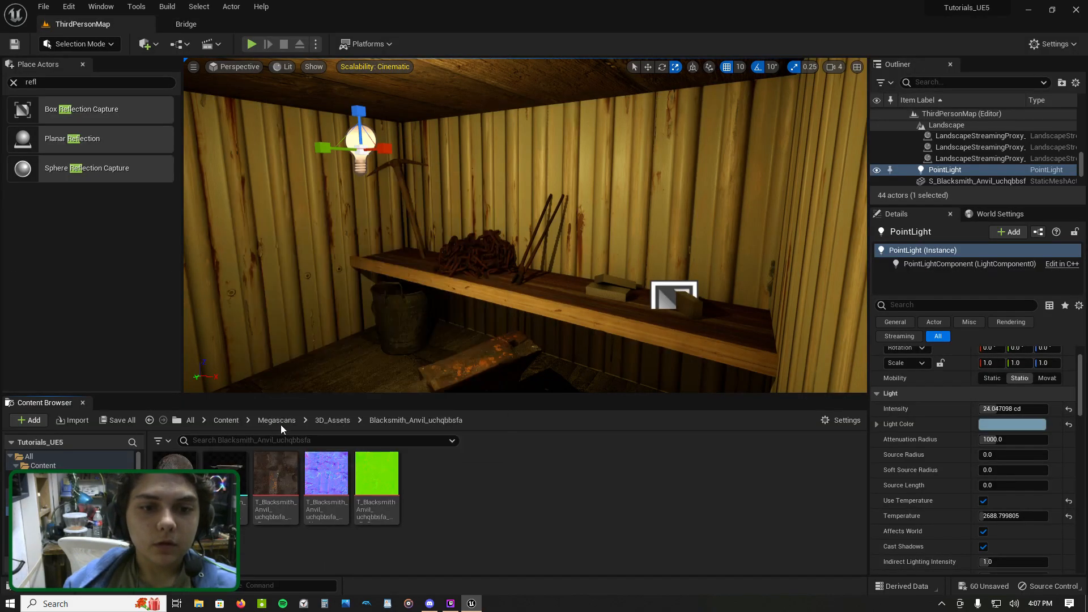
click(333, 420)
click(310, 440)
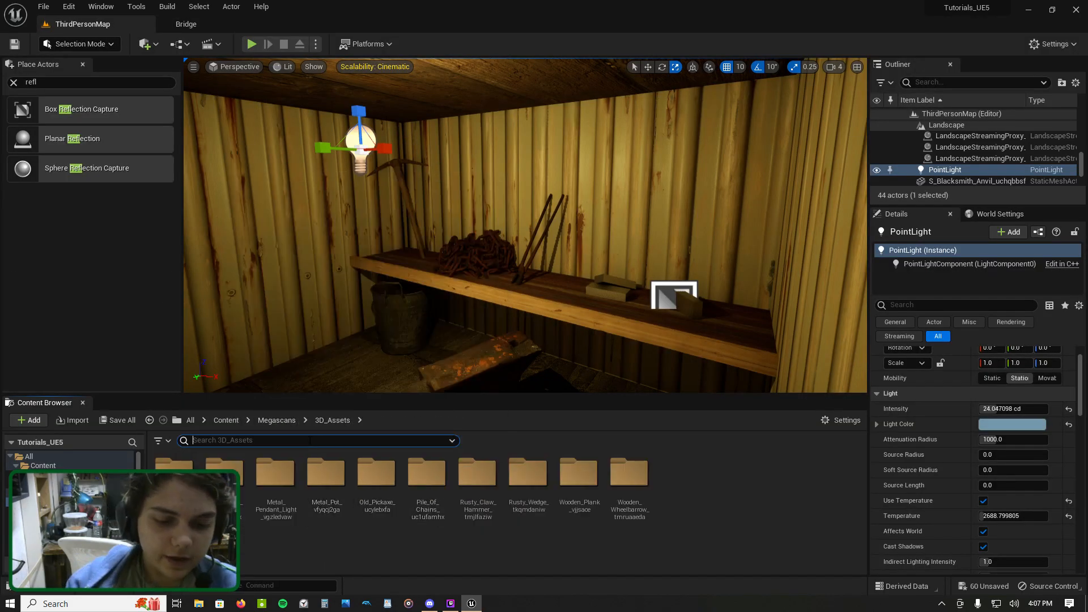
text(lamp)
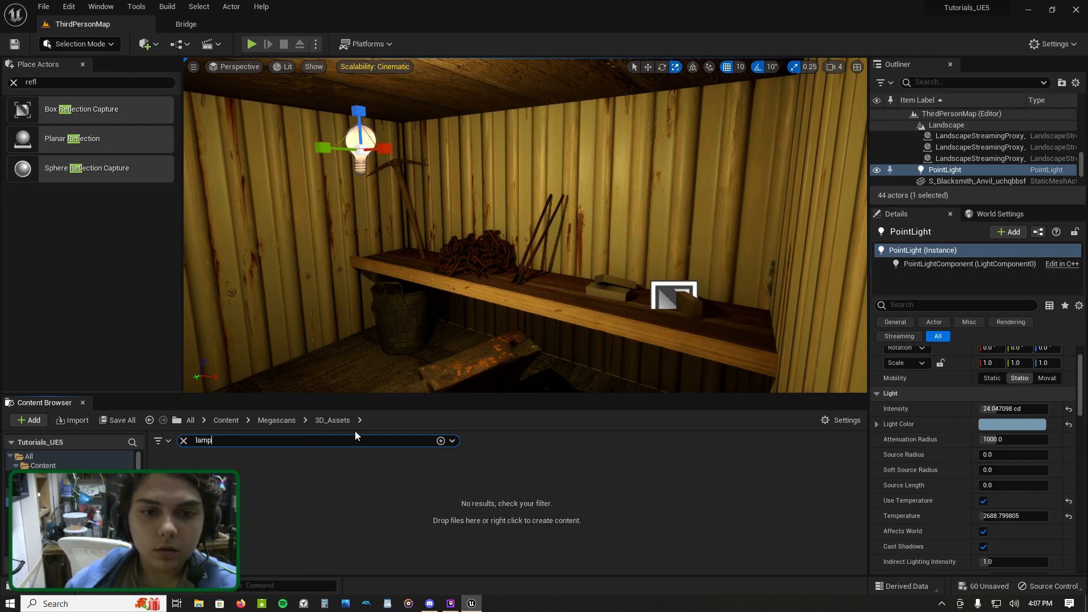
click(281, 420)
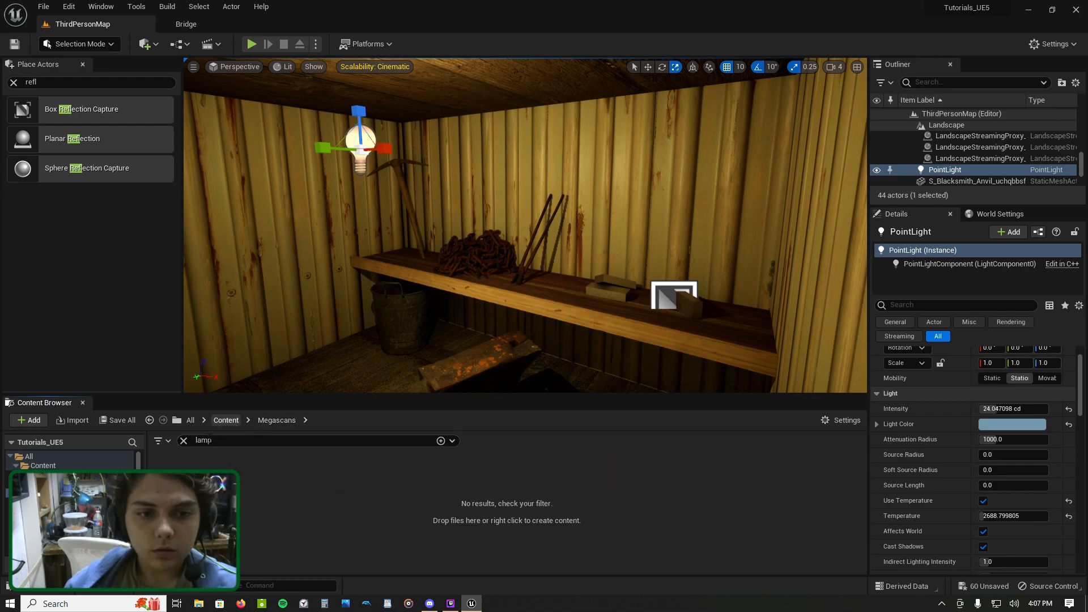
click(184, 442)
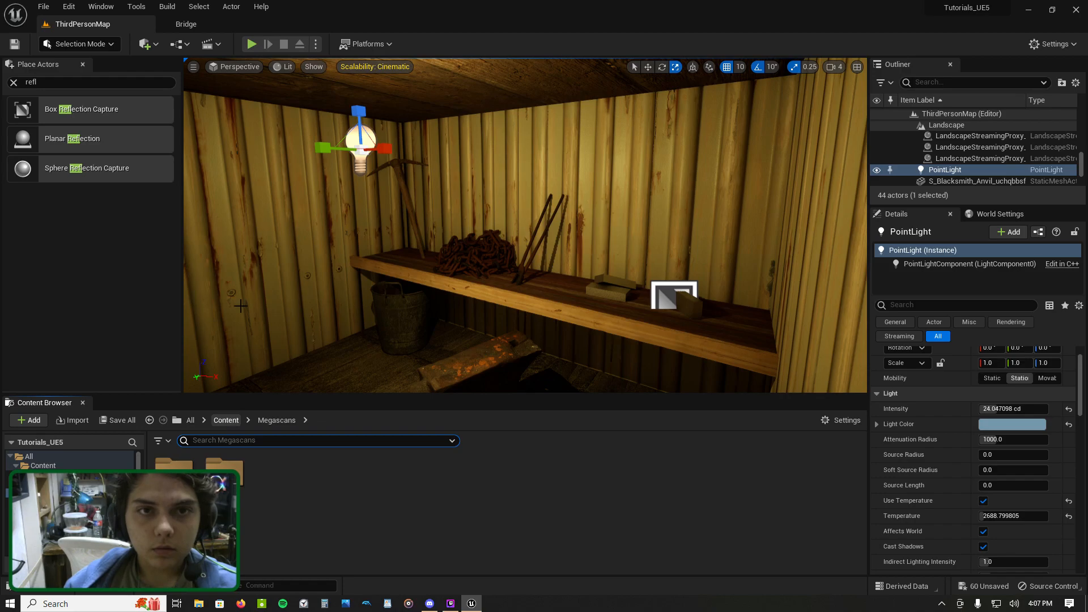
Step: Add the Metal Pendant Light from Bridge to the project and place its mesh in the shed above the shelf
click(205, 24)
click(1052, 581)
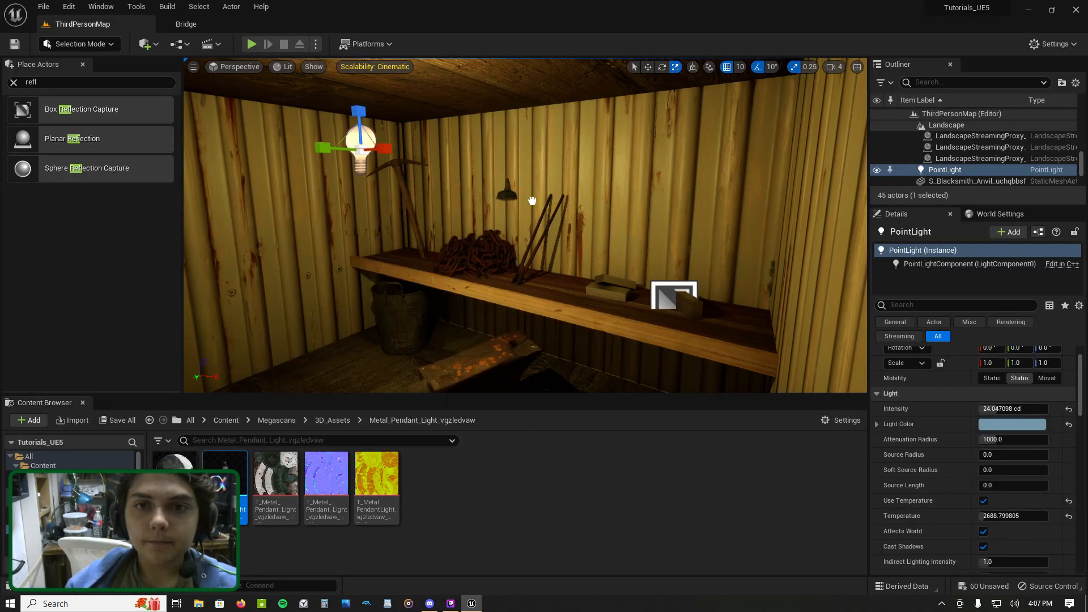
click(693, 187)
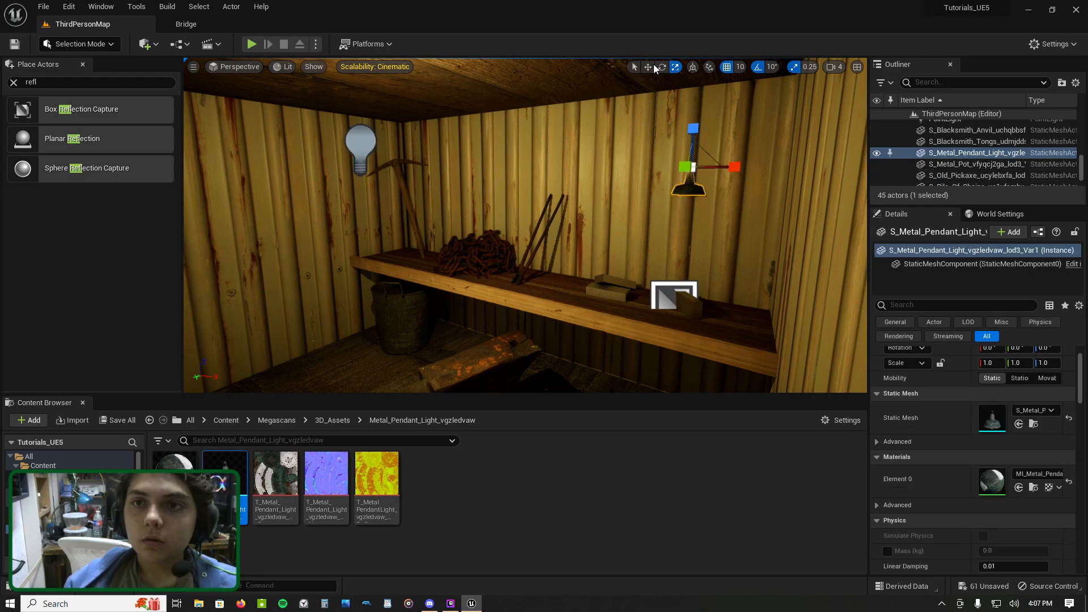
Step: Move the pendant light mesh up against the ceiling, above the blocks on the shelf
click(648, 67)
key(f)
right_drag(437, 174, 629, 224)
drag(322, 169, 377, 86)
key(f)
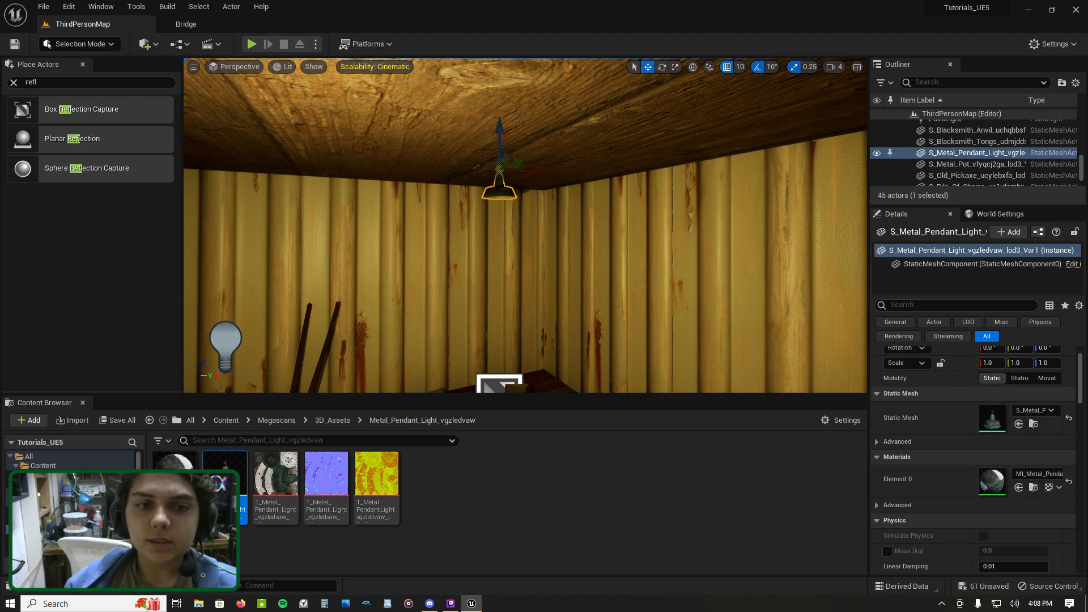
Step: Add a Spot Light to the scene beneath the ceiling pendant lamp
right_drag(449, 219, 386, 266)
click(450, 219)
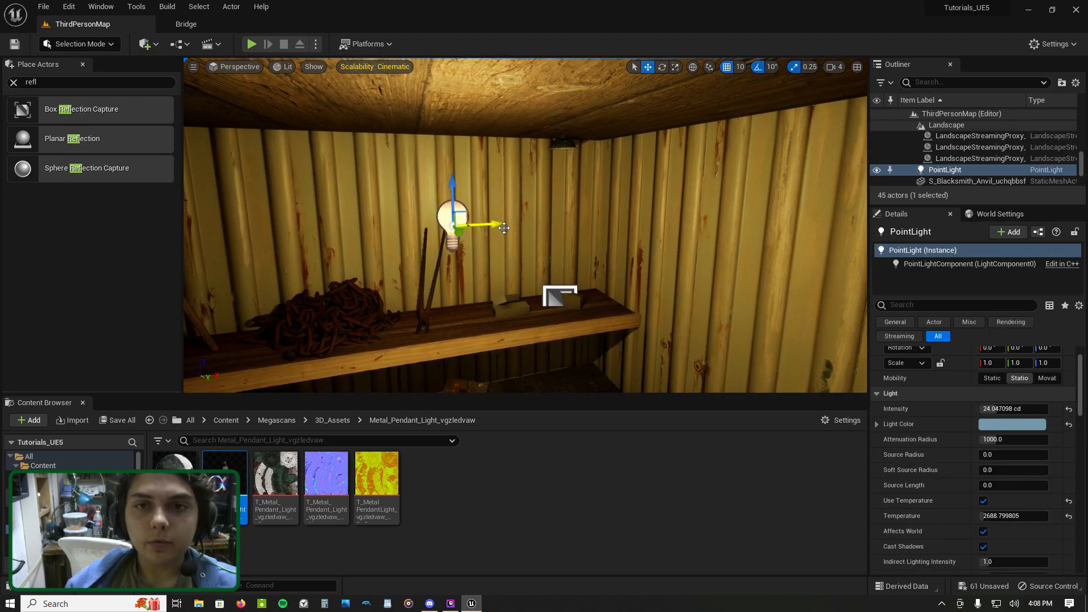
click(567, 144)
right_drag(567, 144, 567, 142)
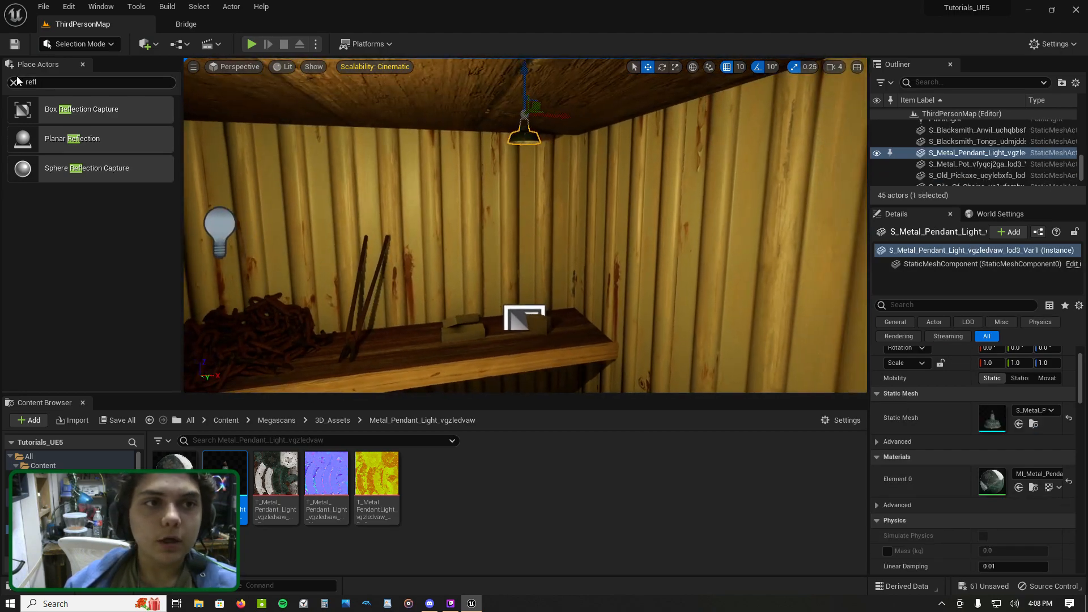
click(14, 82)
click(59, 105)
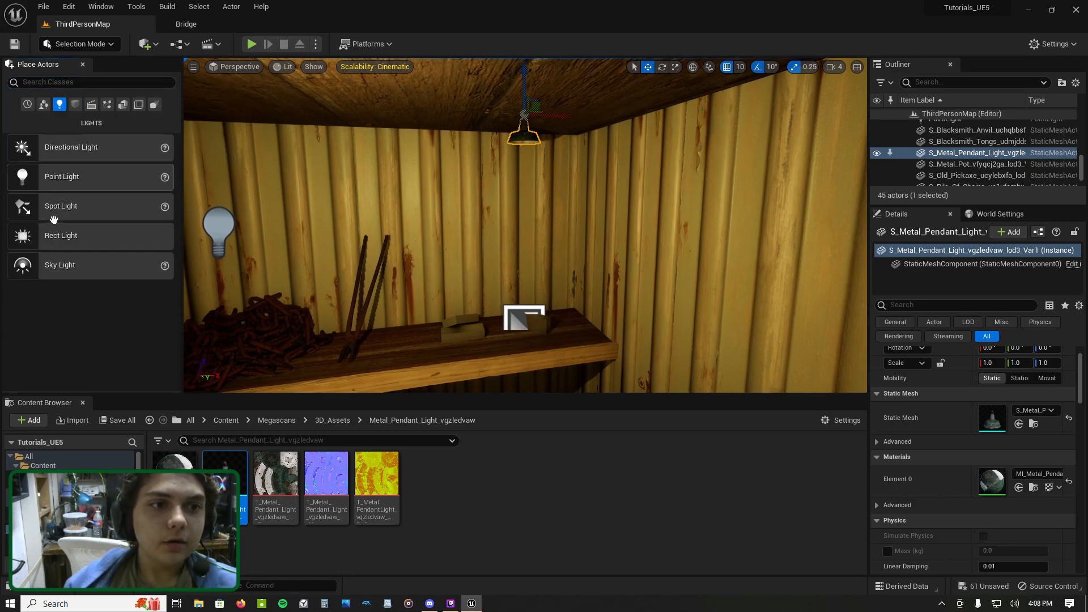
drag(56, 208, 519, 223)
Step: Move the spot light up to the pendant lamp so it shines down onto the shelf
right_drag(484, 134, 533, 176)
drag(484, 134, 508, 136)
right_drag(508, 136, 507, 51)
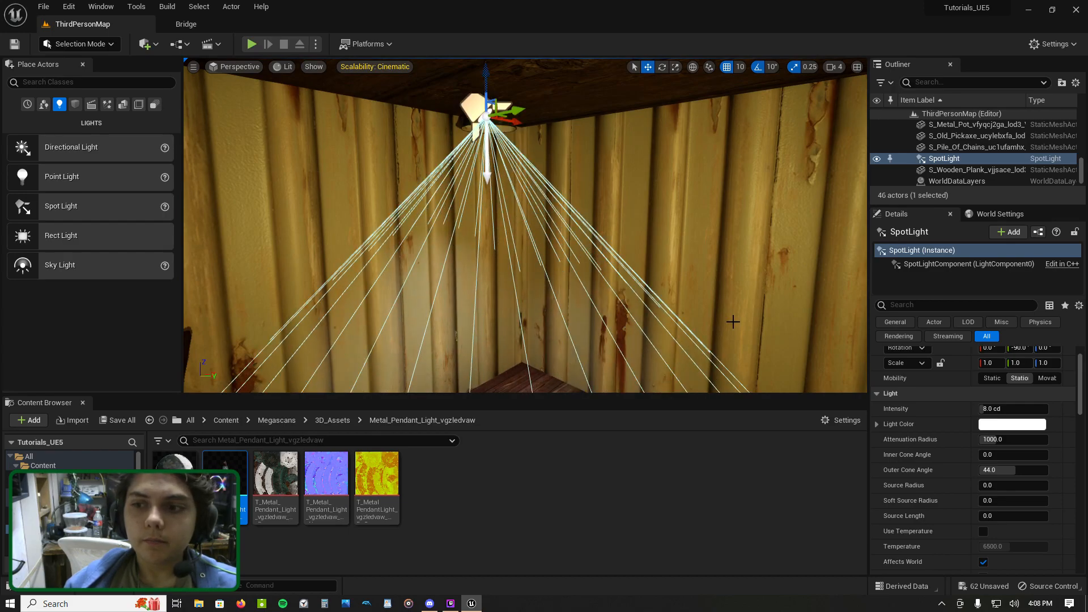
Step: Set the spot light's attenuation radius to 16384
click(1011, 439)
right_drag(525, 225, 616, 210)
right_drag(472, 137, 471, 129)
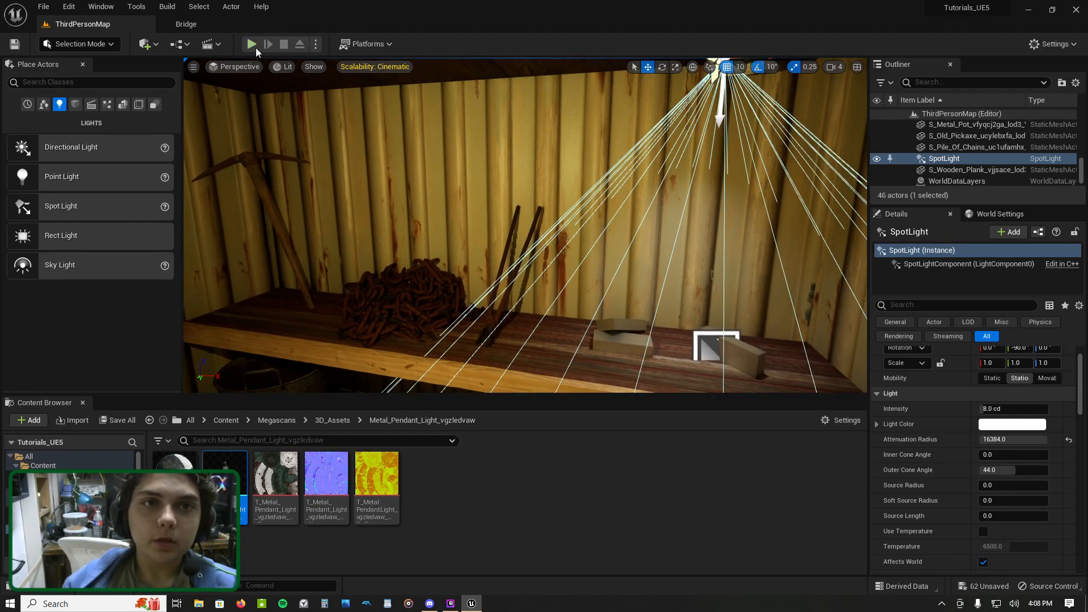
Step: Play the level in the editor, walk up to the shelf to check the lighting, and stop the session
key(alt+p)
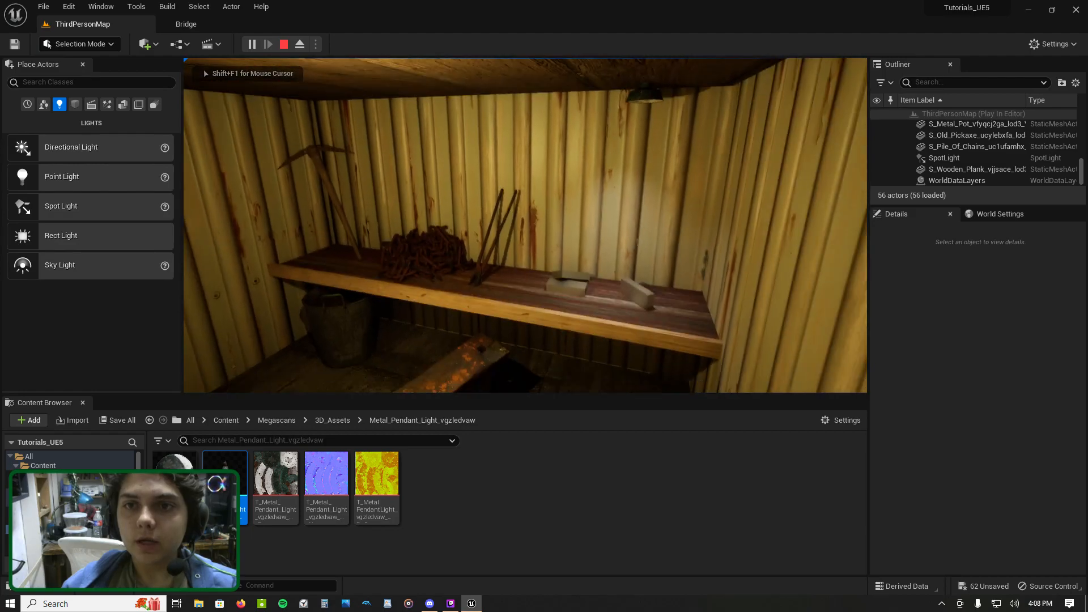
key(w)
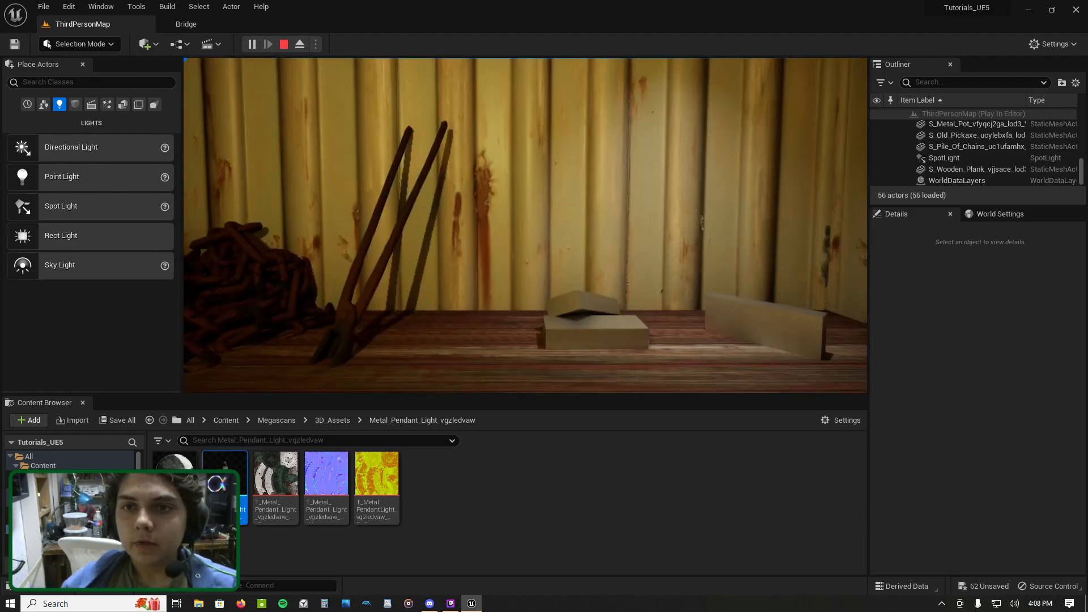
key(Escape)
Step: Raise the spot light's intensity to about 29.8 cd and set its light color to pale green, sRGB BCFFDA
key(f)
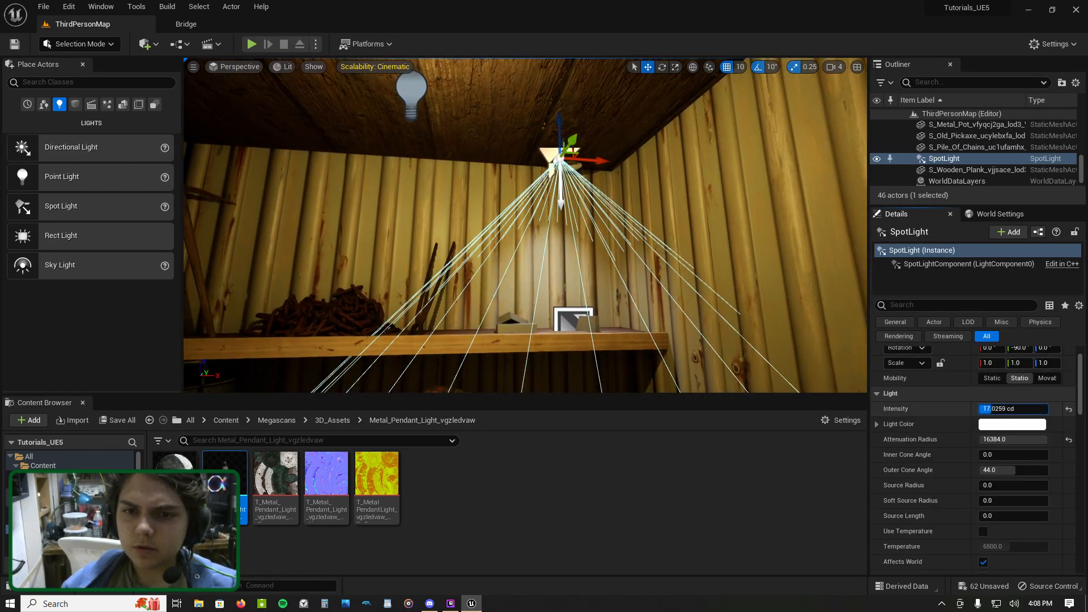
click(1005, 426)
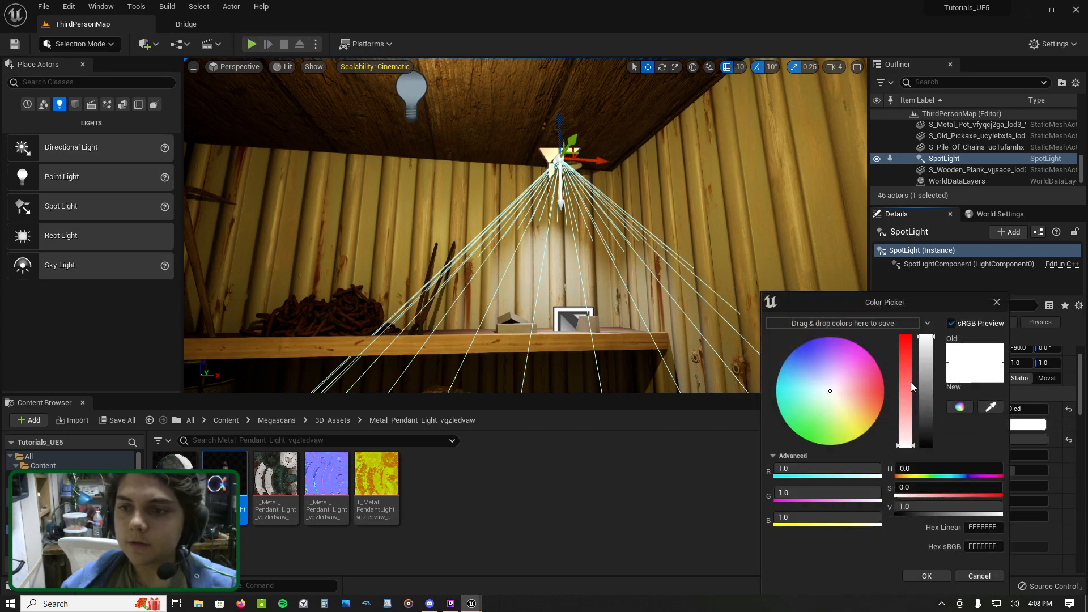
drag(807, 426, 809, 407)
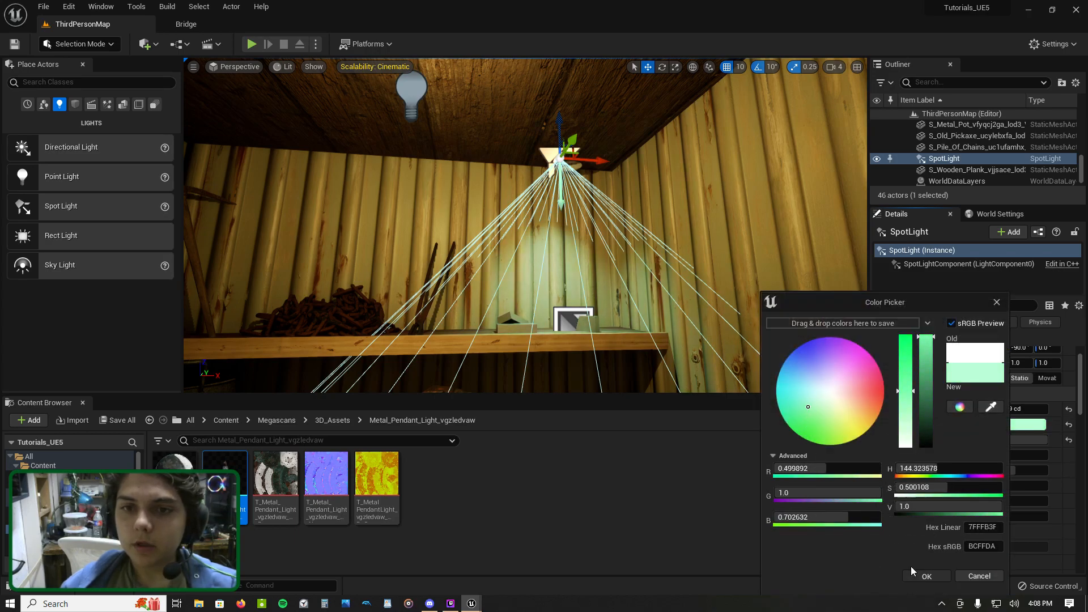
click(926, 575)
Step: Shift the pendant lamp mesh along the ceiling to line up with the spot light
key(w)
mouse_move(602, 267)
right_down()
mouse_move(527, 311)
mouse_move(490, 288)
mouse_move(589, 256)
right_up()
key(s)
key(w)
key(d)
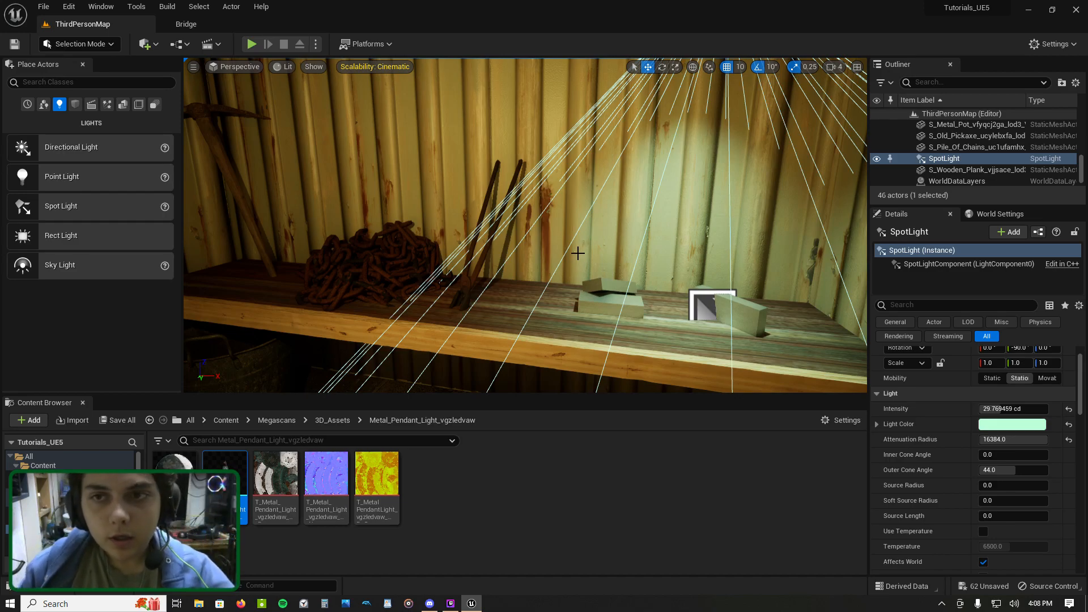
key(f)
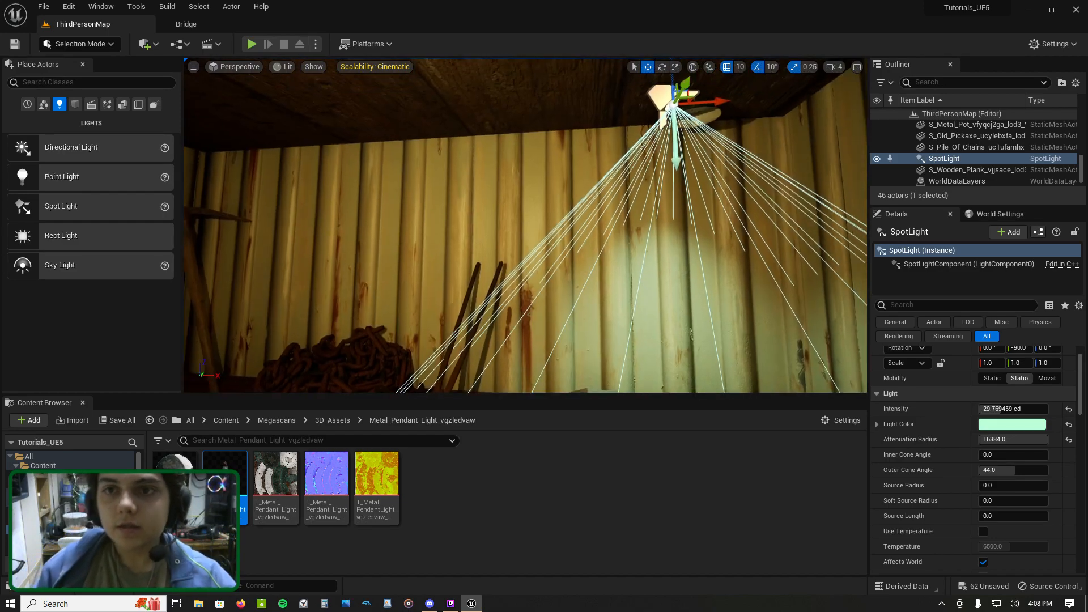
ctrl+click(701, 116)
click(708, 112)
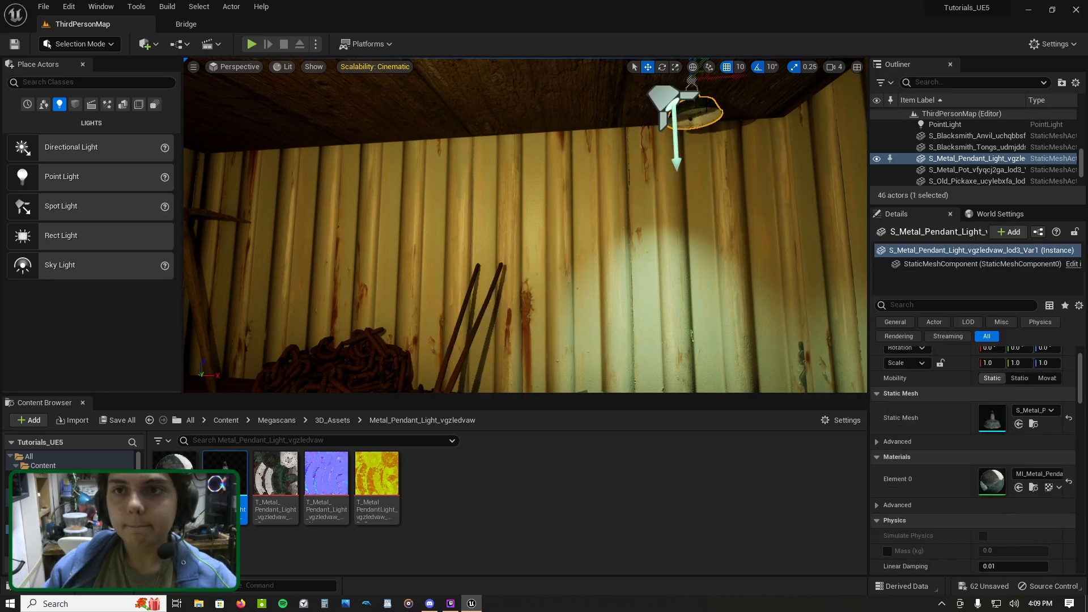
drag(723, 103, 688, 112)
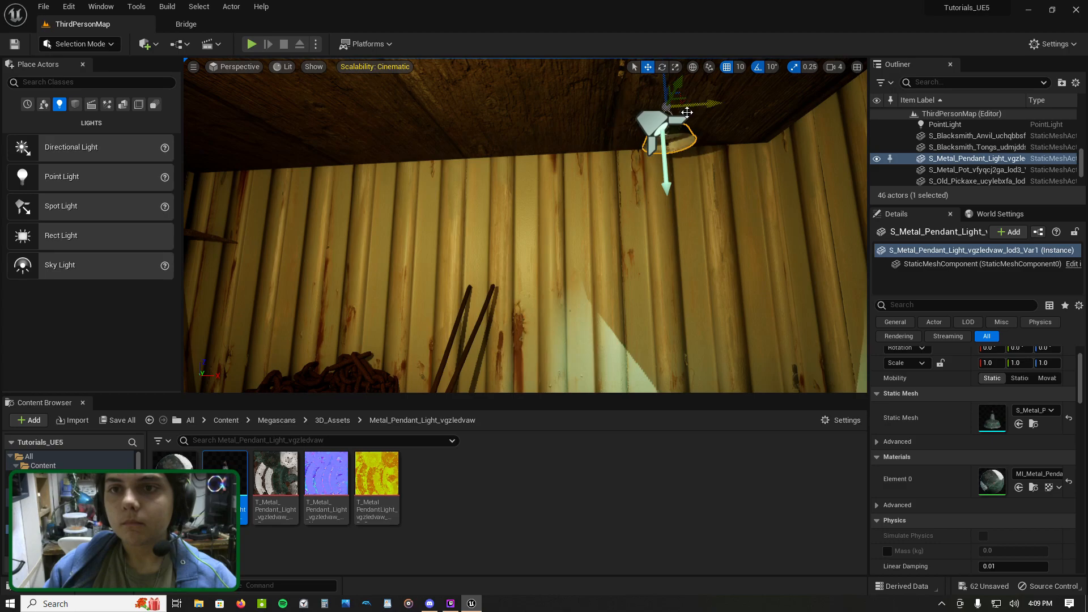
Step: Duplicate the pendant lamp together with its spot light and place the copies along the ceiling above the chains and pickaxe
ctrl+click(677, 130)
alt+drag(707, 133, 292, 152)
right_drag(292, 152, 292, 221)
right_drag(315, 93, 313, 93)
key(s)
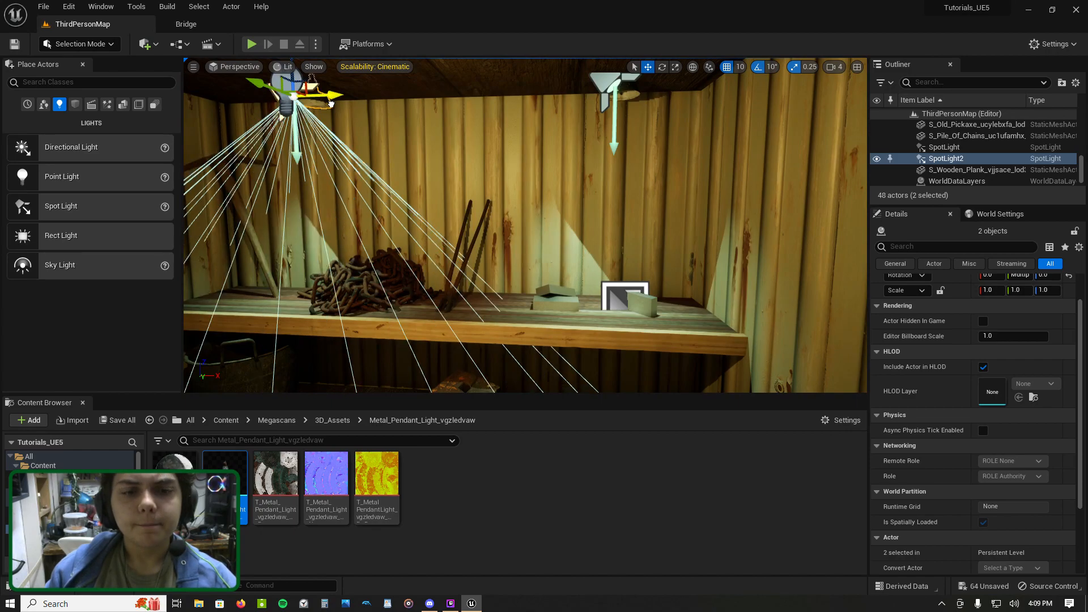
Step: Check the engine scalability quality settings and look over the shed's lighting
click(1055, 44)
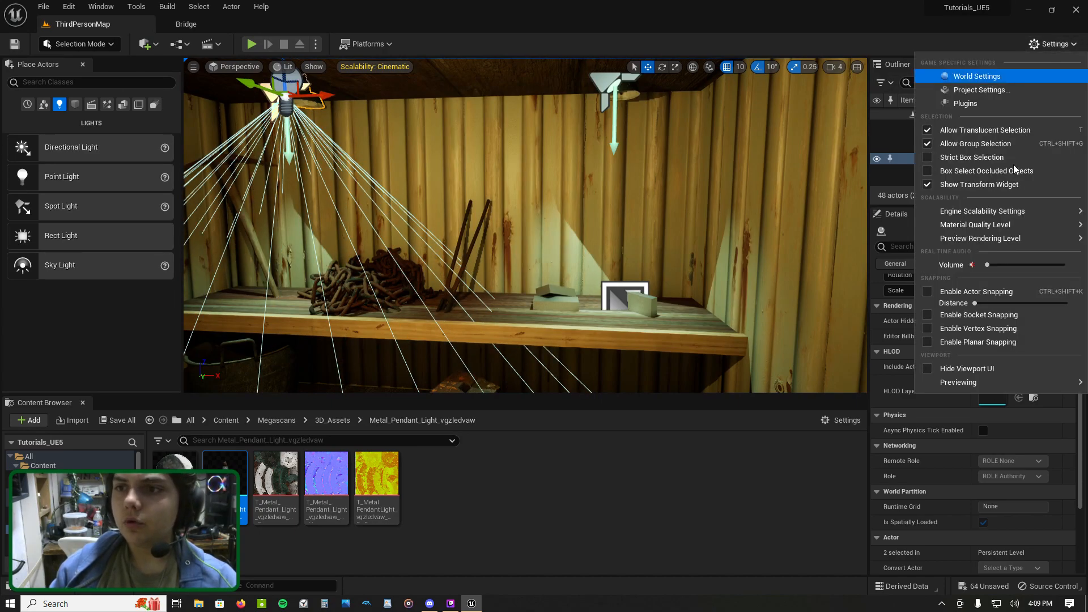
mouse_move(964, 210)
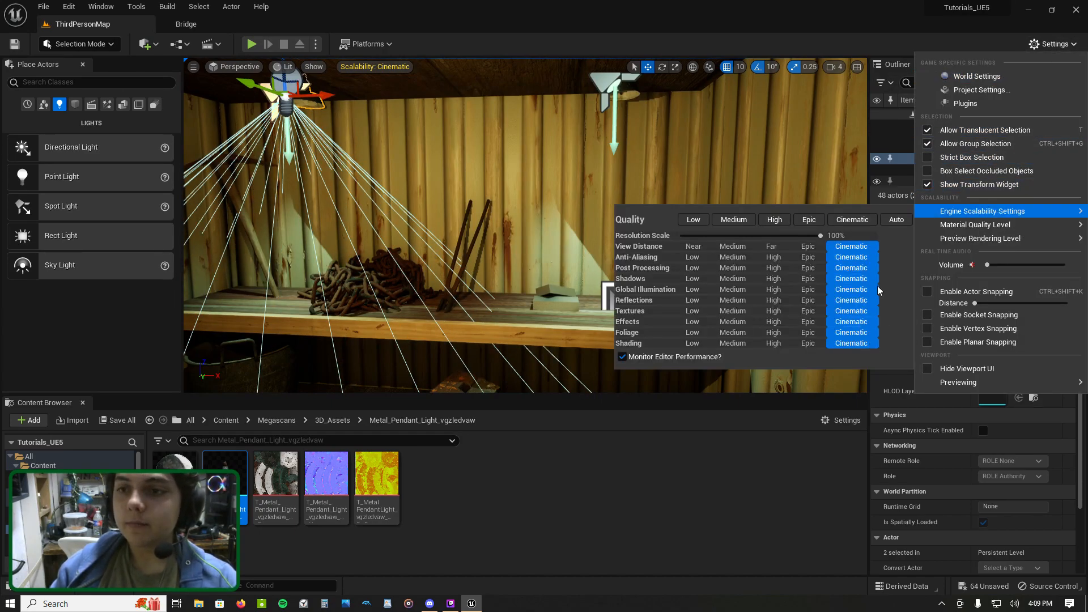
right_drag(642, 208, 543, 147)
key(s)
key(w)
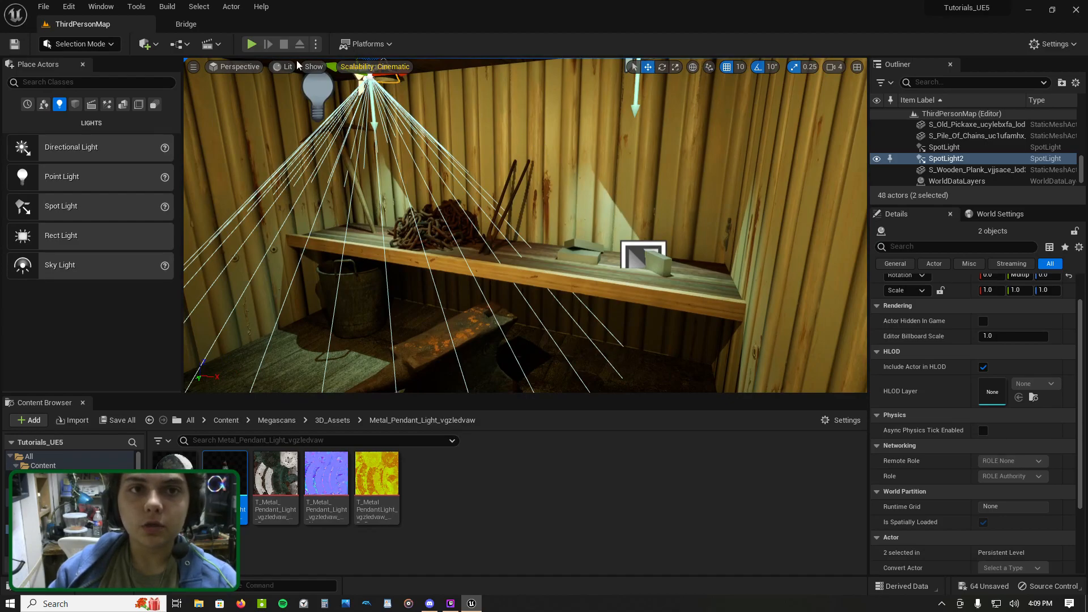
Step: Play-test the level, moving around the workbench to inspect the lamps' lighting on the shed walls and props, and end the session
click(255, 46)
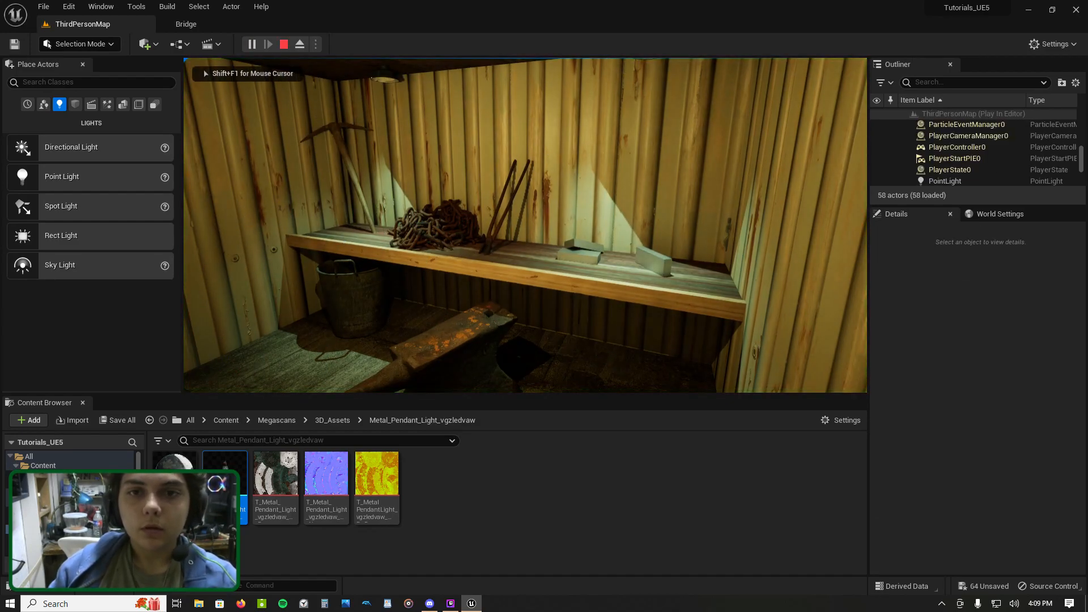
click(525, 225)
key(w)
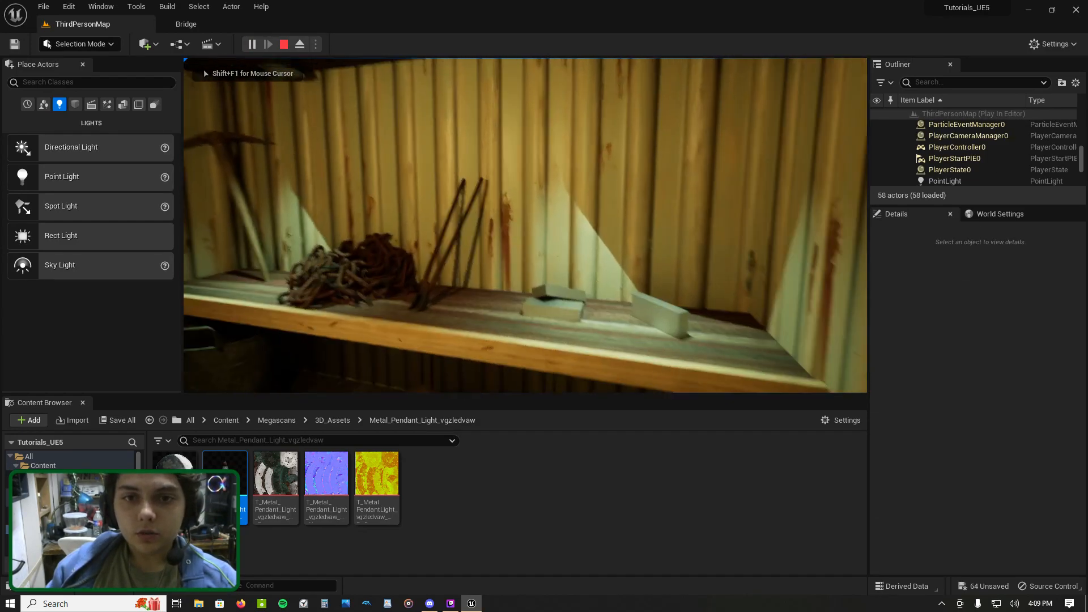
key(s)
key(w)
key(s)
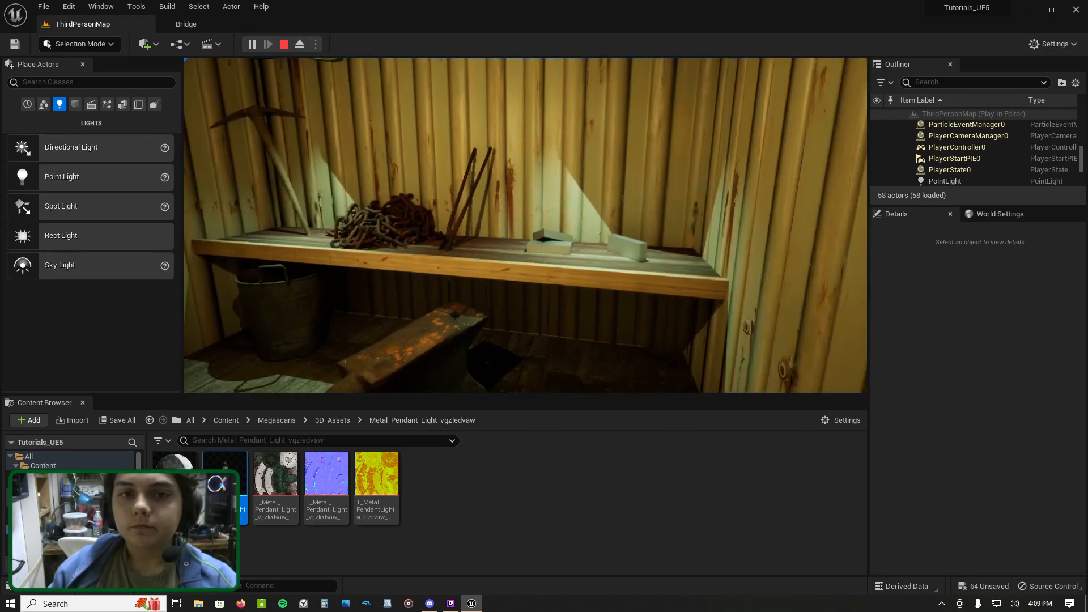
key(a)
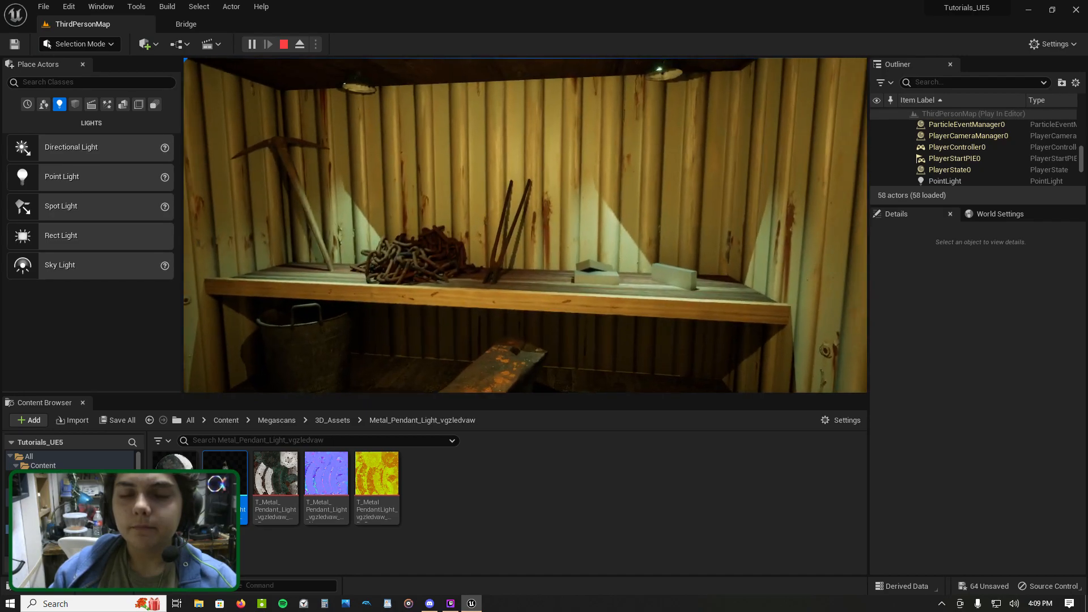
key(w)
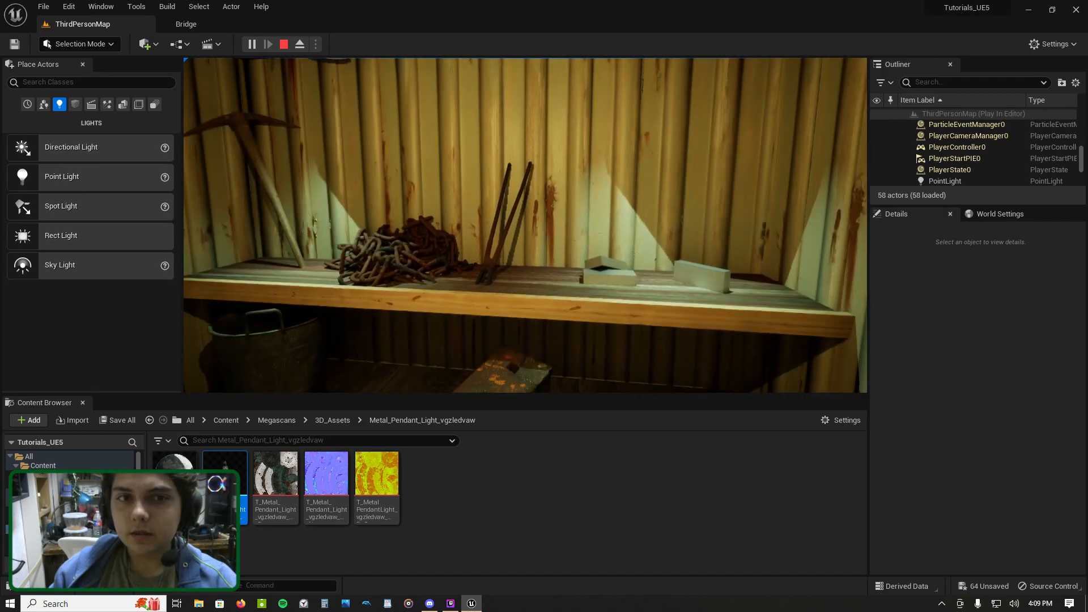
key(s)
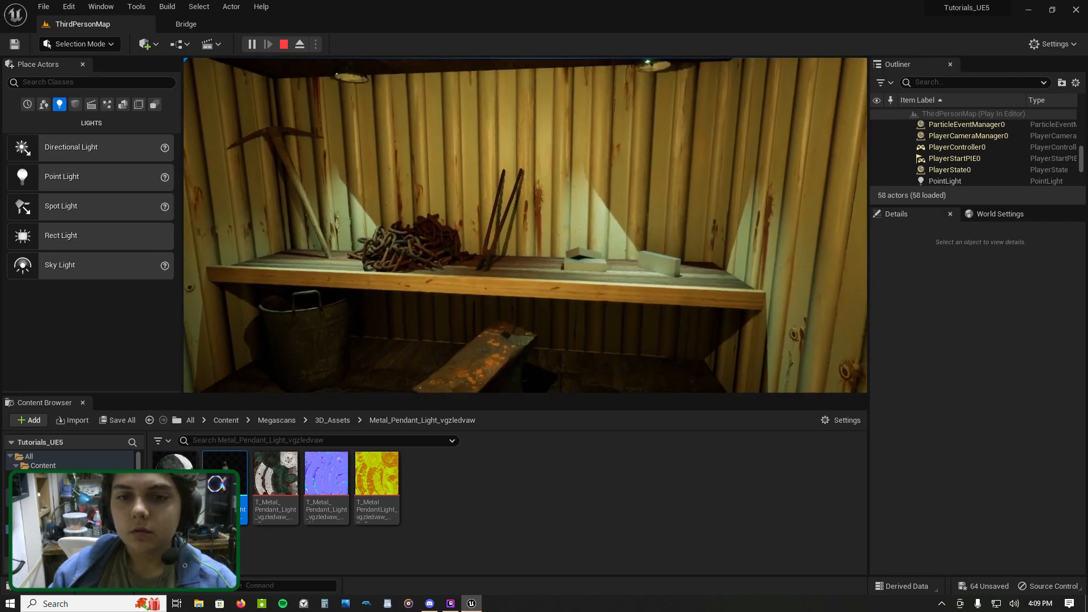
key(Escape)
Step: Rotate the blacksmith anvil about its vertical axis to 30°
right_drag(485, 213, 484, 292)
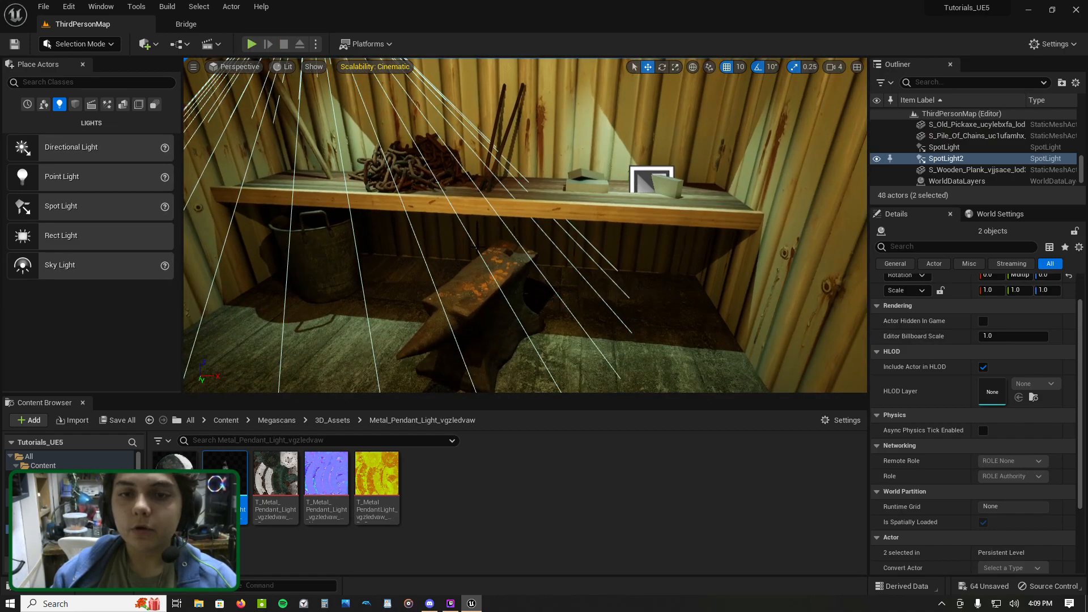
click(484, 287)
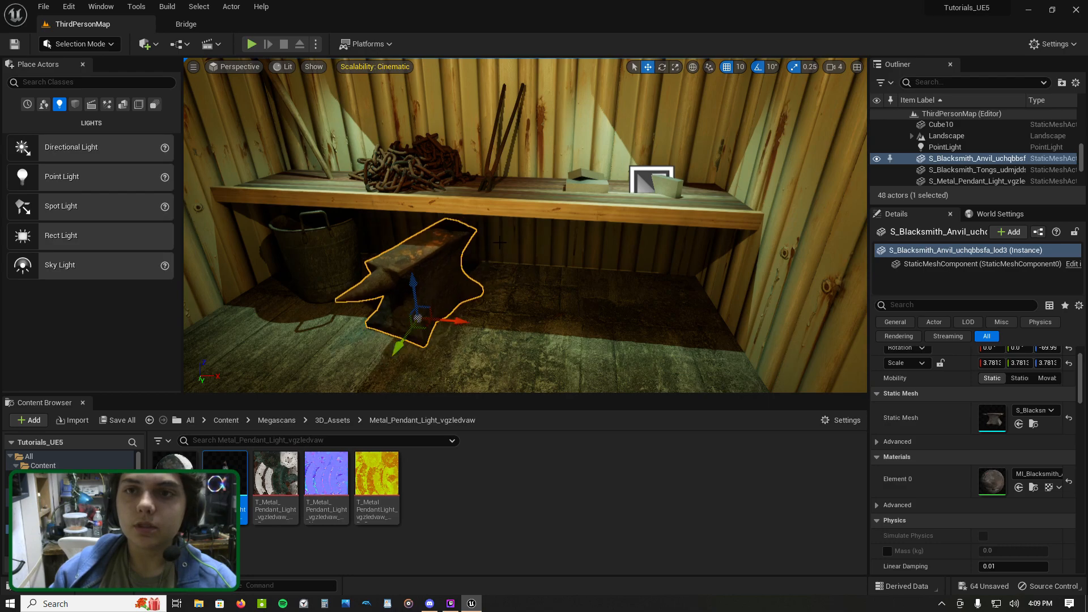
click(662, 68)
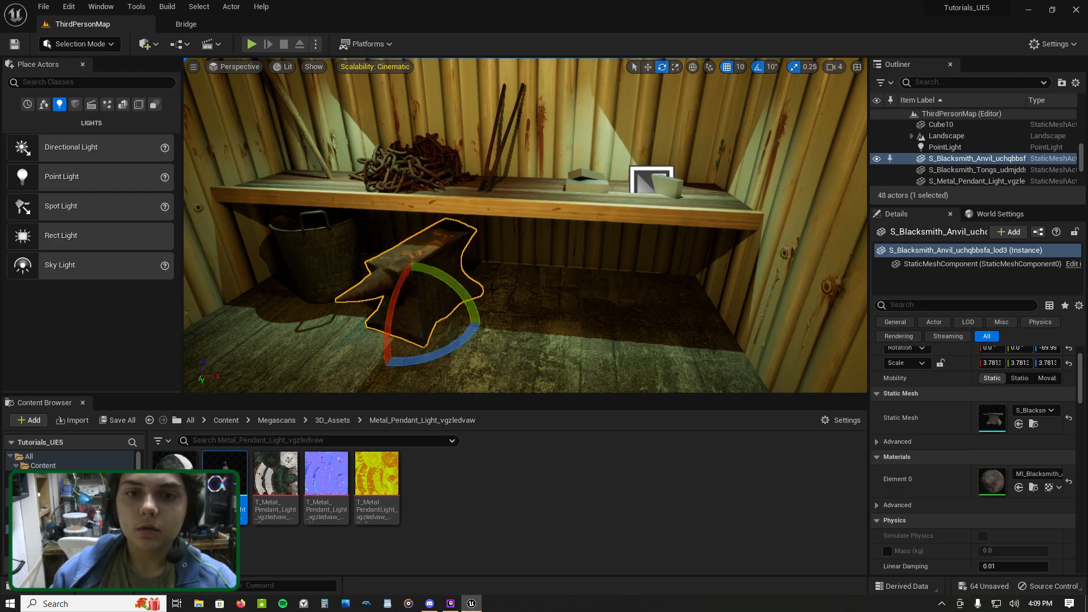
drag(470, 332, 418, 368)
click(462, 337)
click(445, 330)
right_drag(570, 155, 567, 137)
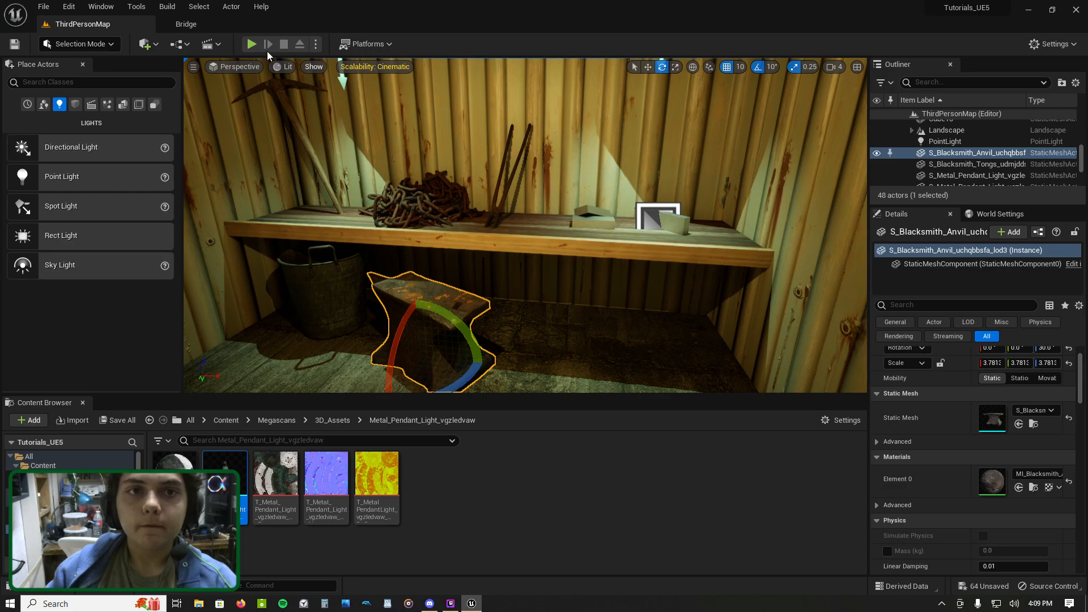
Step: Play the level with the side panels collapsed, capture a full-screen screenshot of the workbench, and end the play session
click(252, 44)
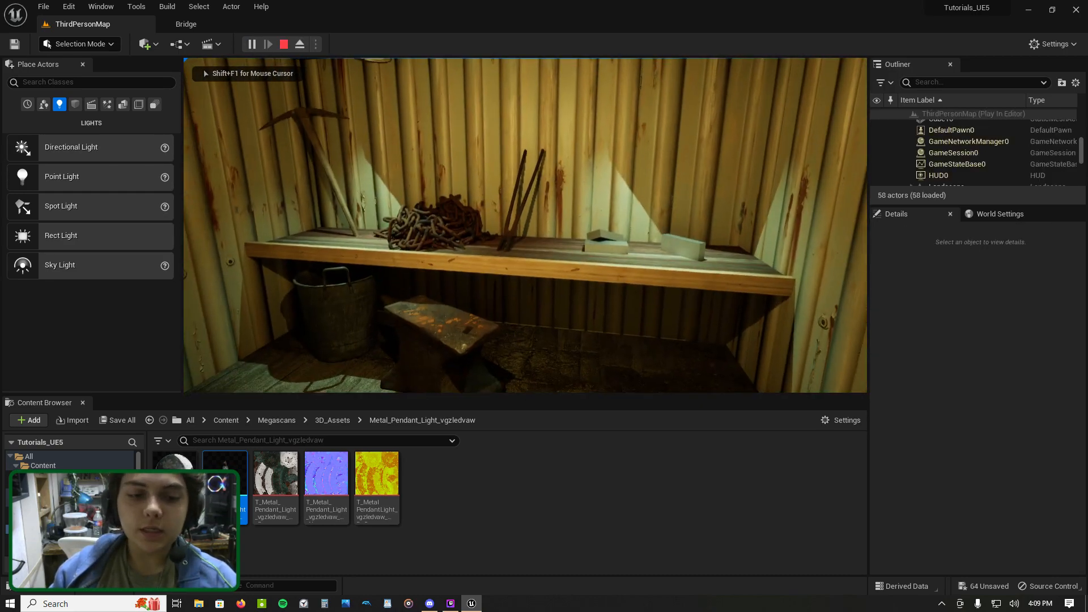
key(Escape)
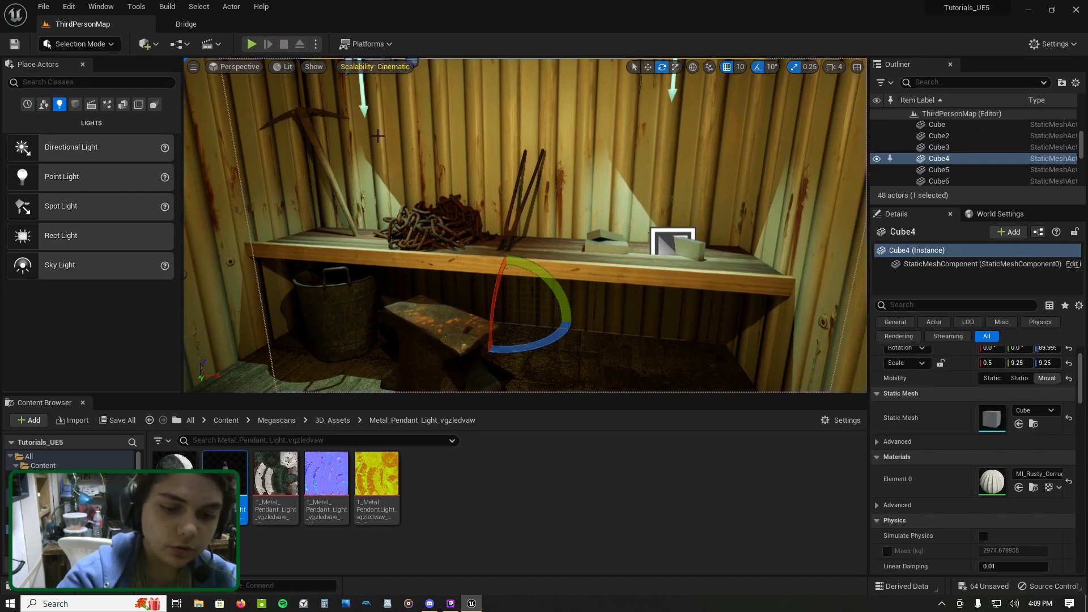
key(F10)
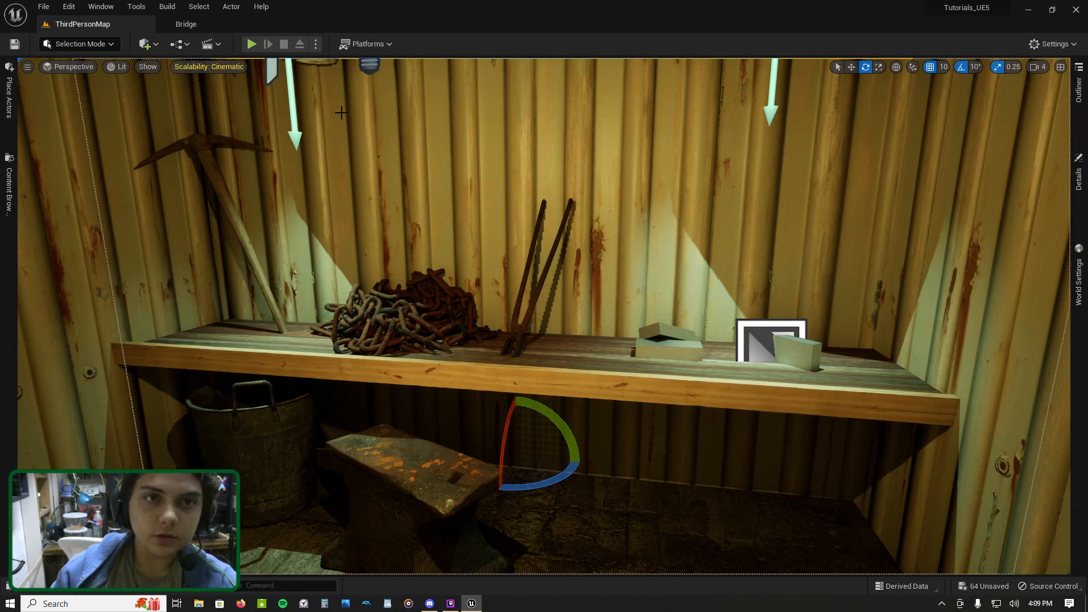
key(alt+p)
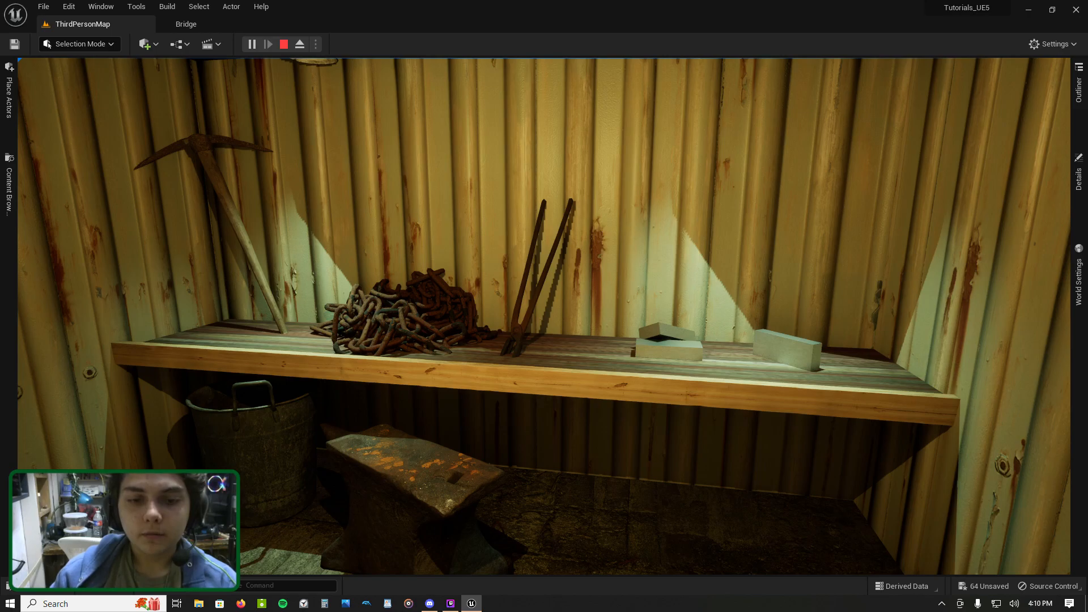
key(Escape)
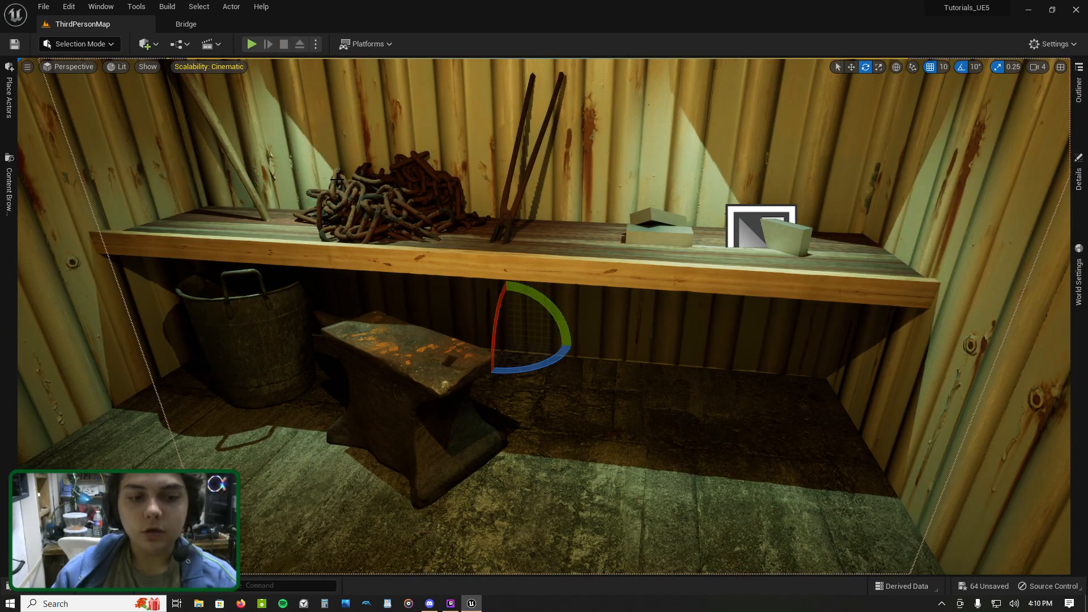
Step: Switch to File Explorer and open Screenshot (16).png from the recent files
key(super)
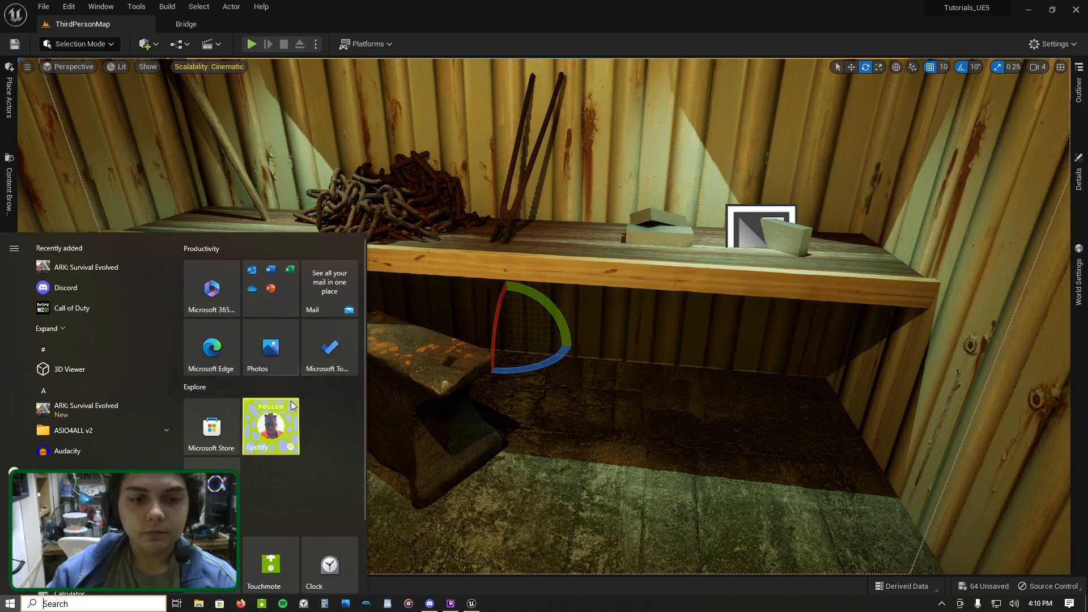
click(198, 604)
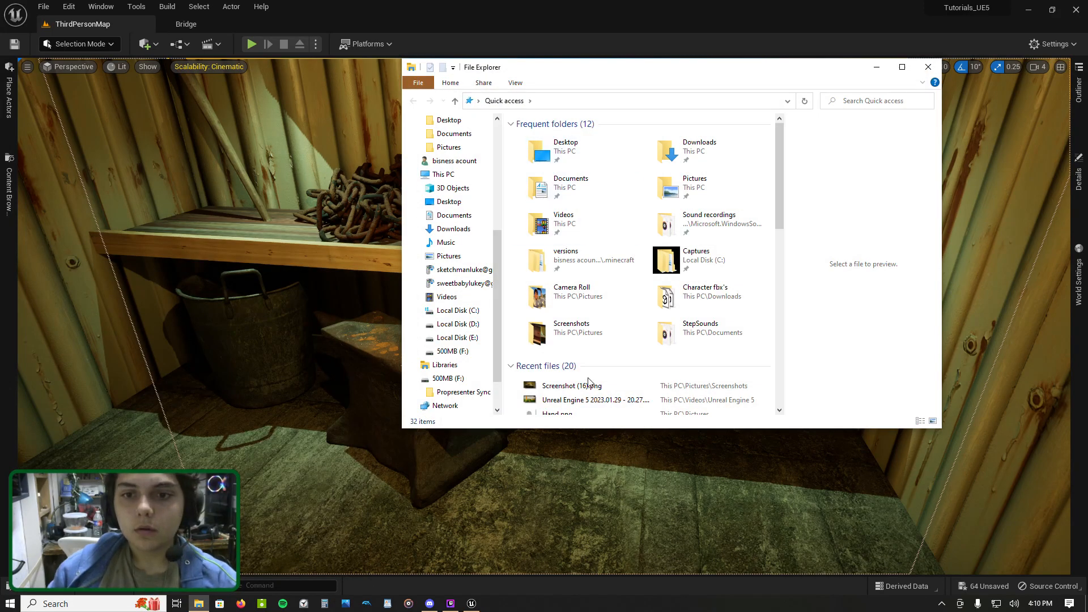
double_click(589, 386)
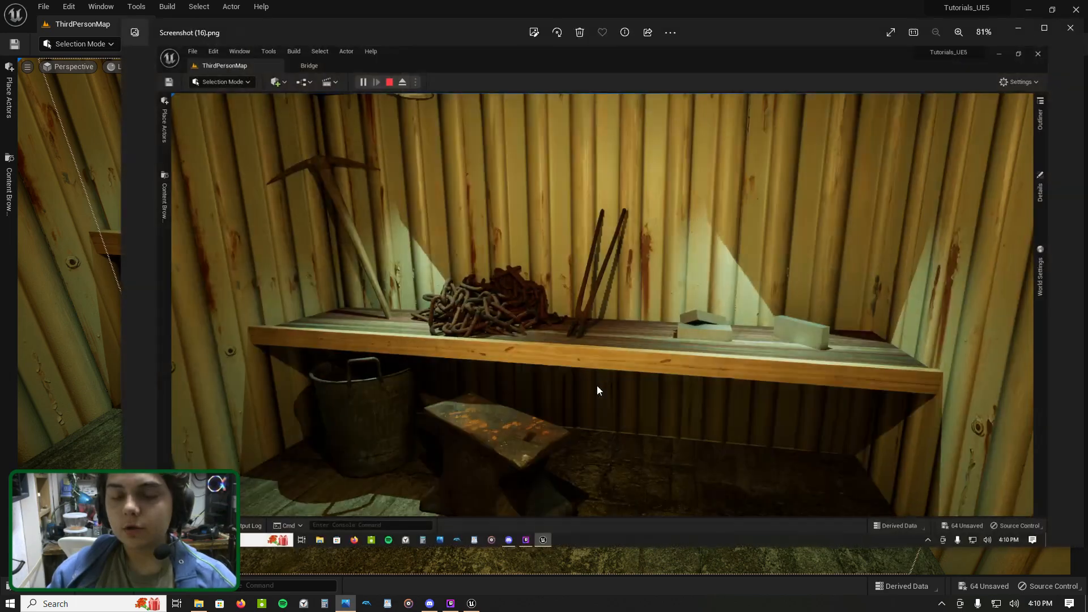
Step: Crop the screenshot to the viewport image only, save it, and close the photo viewer and File Explorer
click(534, 32)
drag(143, 98, 158, 143)
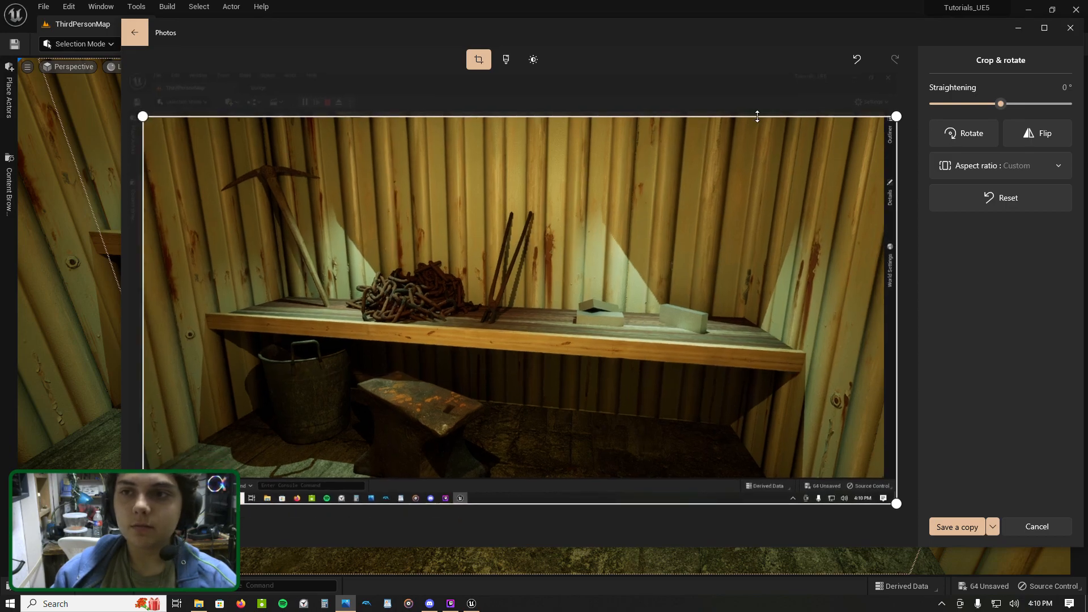
drag(896, 116, 881, 117)
drag(542, 509, 542, 484)
click(962, 508)
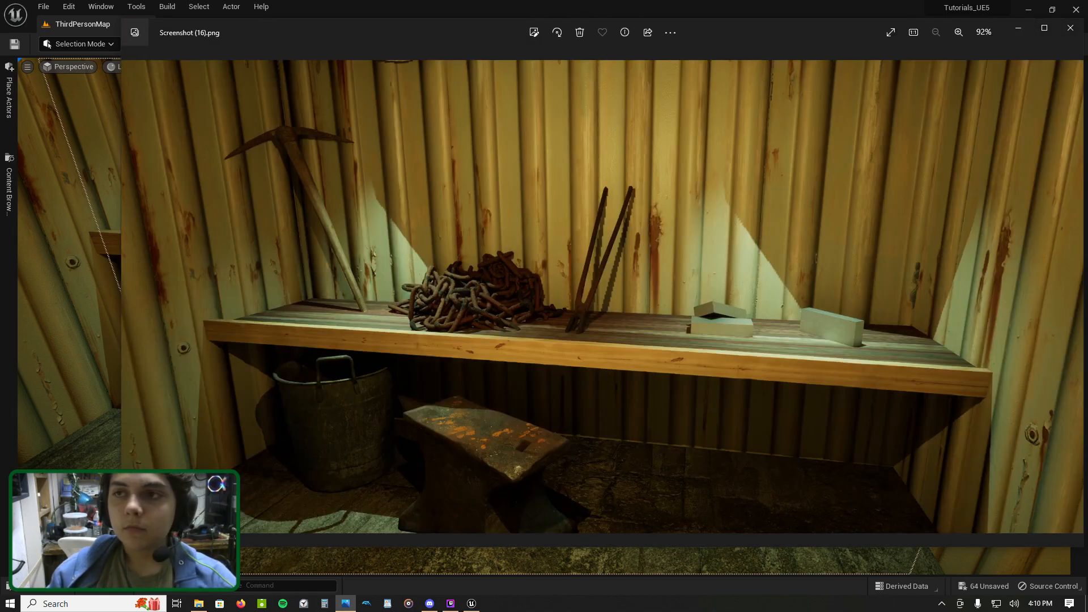
click(1071, 29)
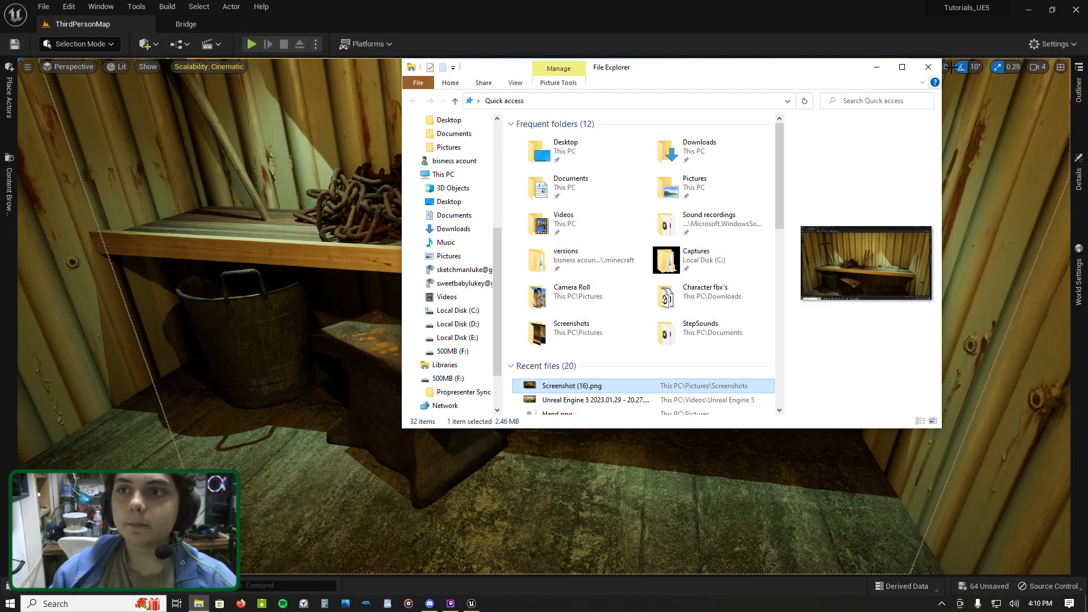
click(927, 67)
Step: Delete the shed's roof and the corrugated metal walls around the workbench
key(s)
right_drag(426, 255, 504, 238)
key(d)
key(w)
click(578, 359)
key(Delete)
click(486, 263)
key(Delete)
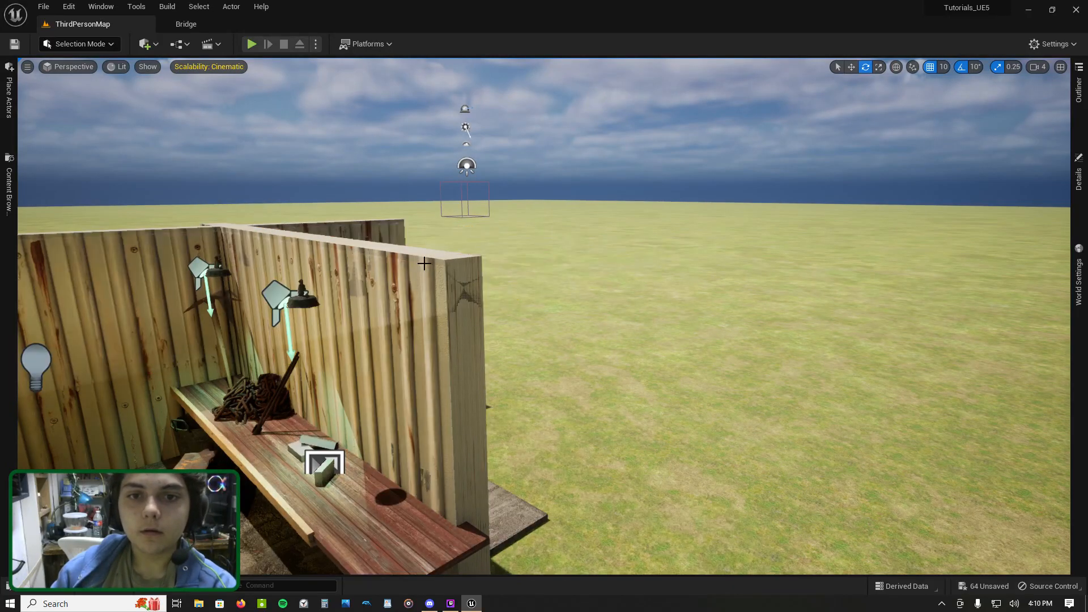
click(423, 262)
key(Delete)
click(287, 243)
key(Delete)
Step: Delete the remaining pale wall, the floor and the anvil
right_drag(287, 243, 241, 290)
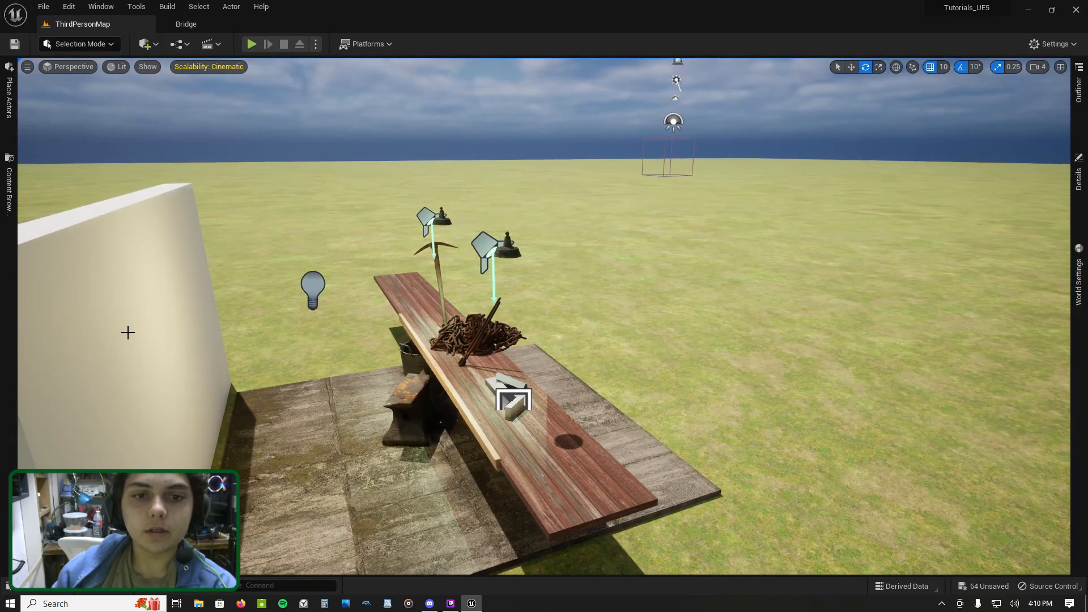
click(198, 307)
key(Delete)
click(355, 446)
key(Delete)
click(410, 410)
key(Delete)
Step: Delete the workbench's plank top and the pile of chains
click(456, 374)
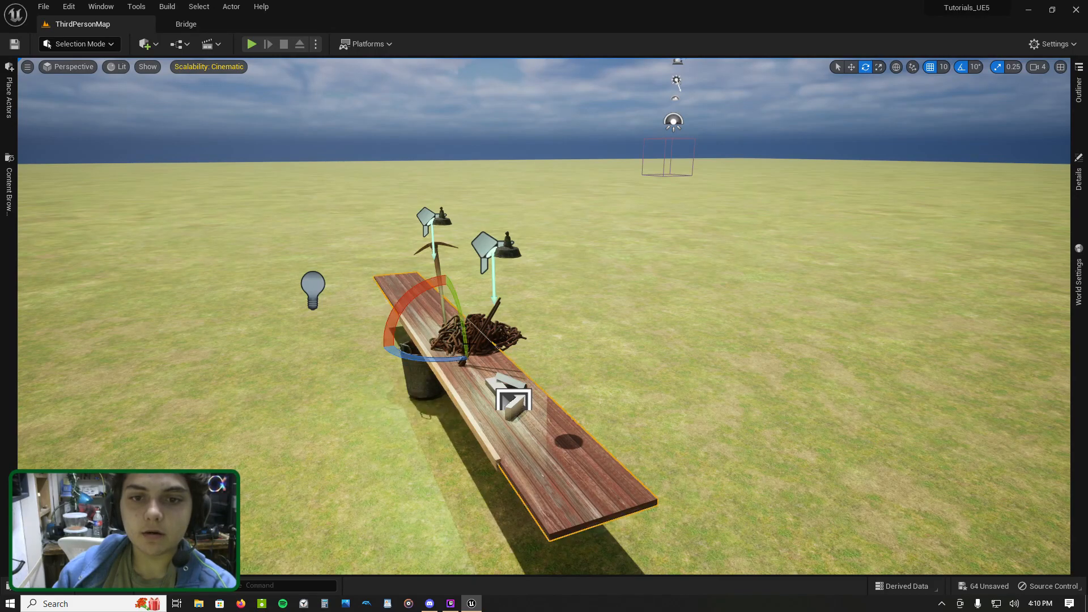
key(Delete)
click(479, 335)
key(Delete)
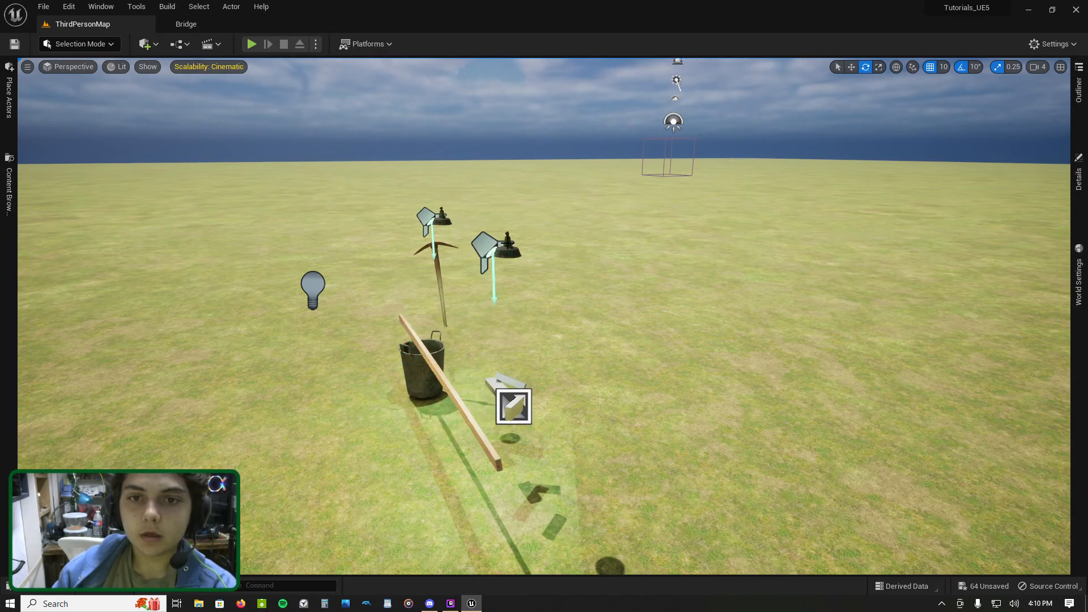
Step: Delete both pendant lamps with their spot lights and the pickaxe
click(493, 250)
key(Delete)
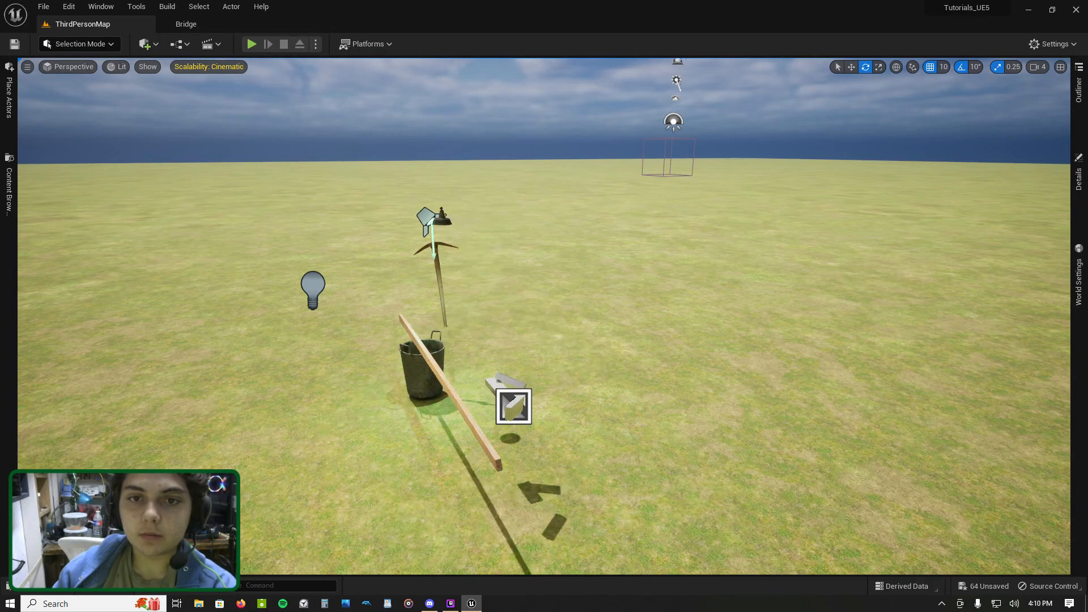
click(429, 221)
key(Delete)
click(435, 295)
key(Delete)
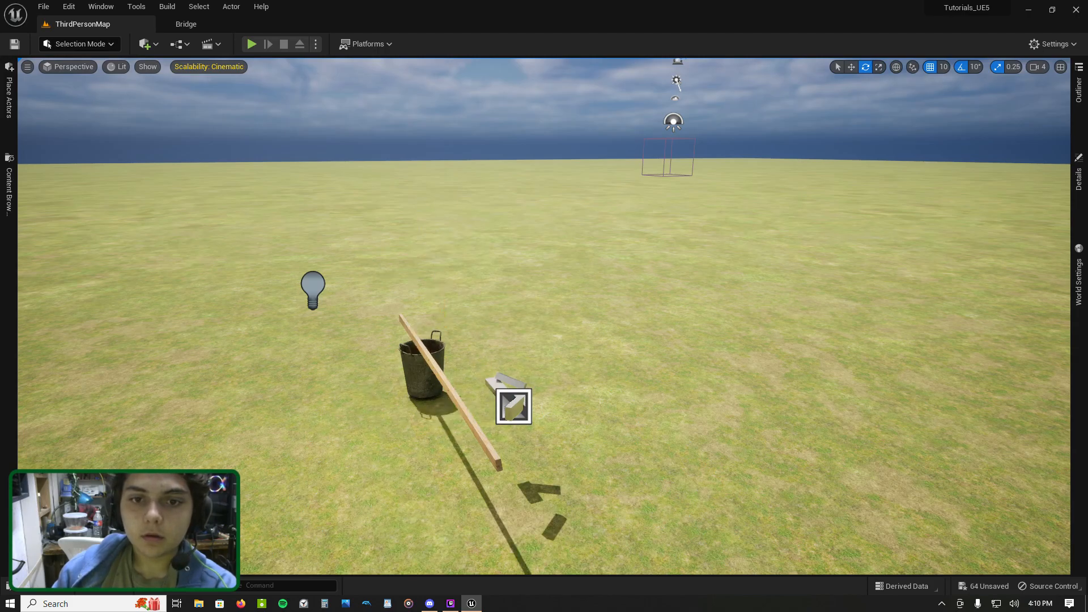
Step: Delete the bench's wooden front beam, the bucket and the metal blocks
click(431, 359)
key(Delete)
click(425, 369)
key(Delete)
click(506, 383)
click(499, 389)
key(Delete)
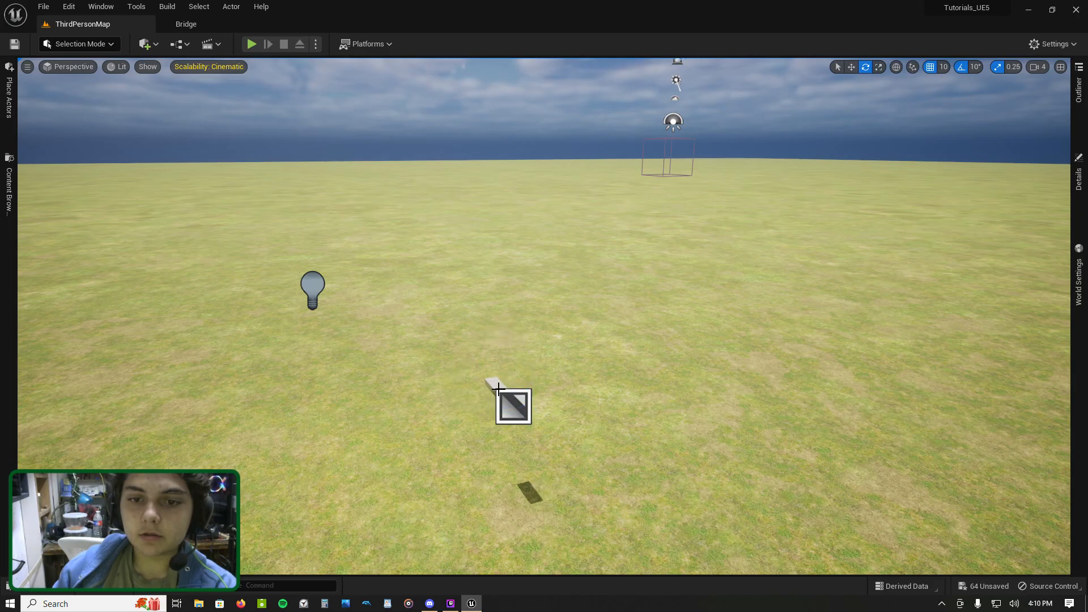
Step: Delete the icon actor over the last metal block and the point light to clear the landscape
click(513, 406)
key(Delete)
click(312, 287)
key(Delete)
mouse_move(362, 231)
right_down()
mouse_move(510, 221)
mouse_move(365, 214)
right_up()
key(s)
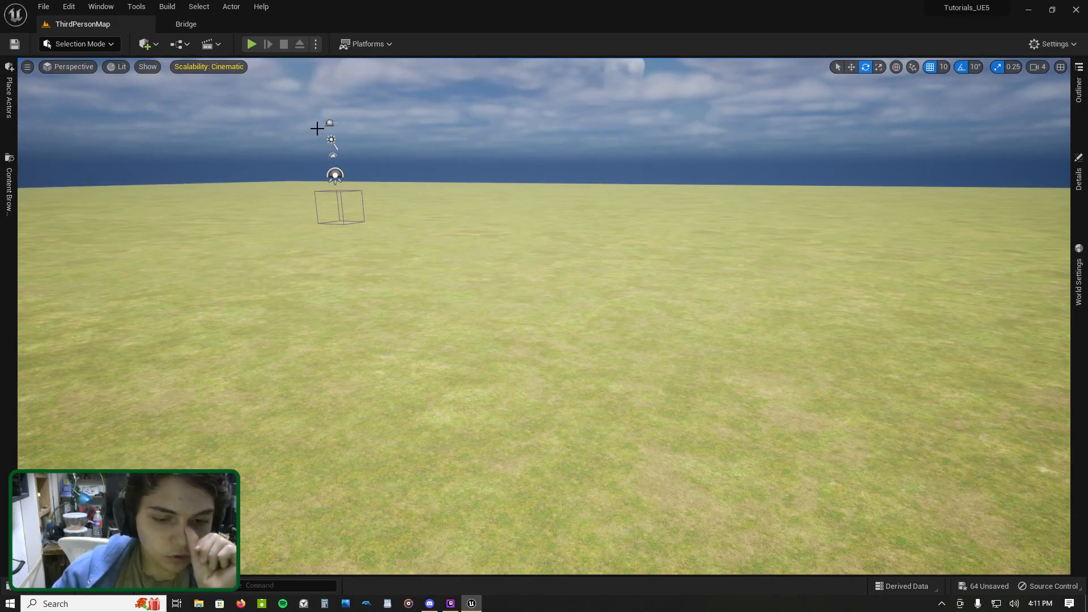
Step: Leave the full-screen viewport and import Screenshot (16).png into the project's root Content folder
key(F11)
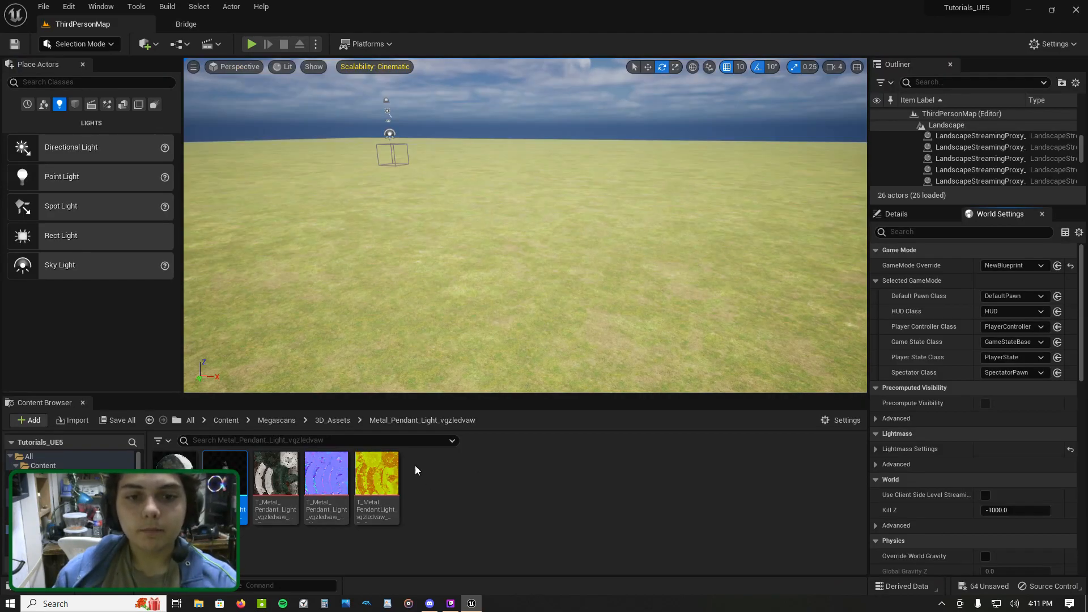
click(220, 420)
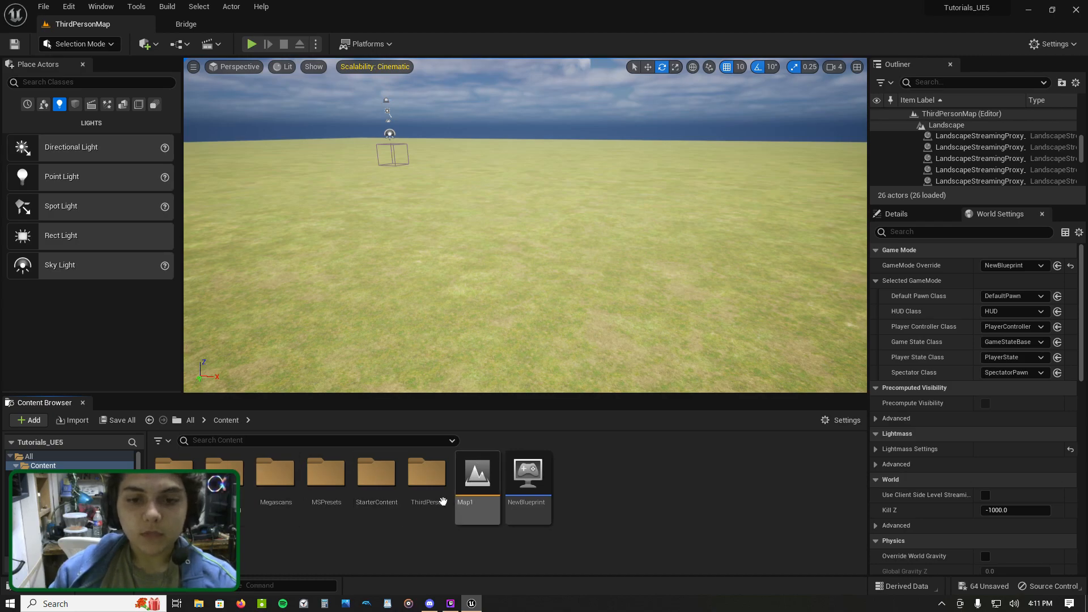
right_click(587, 487)
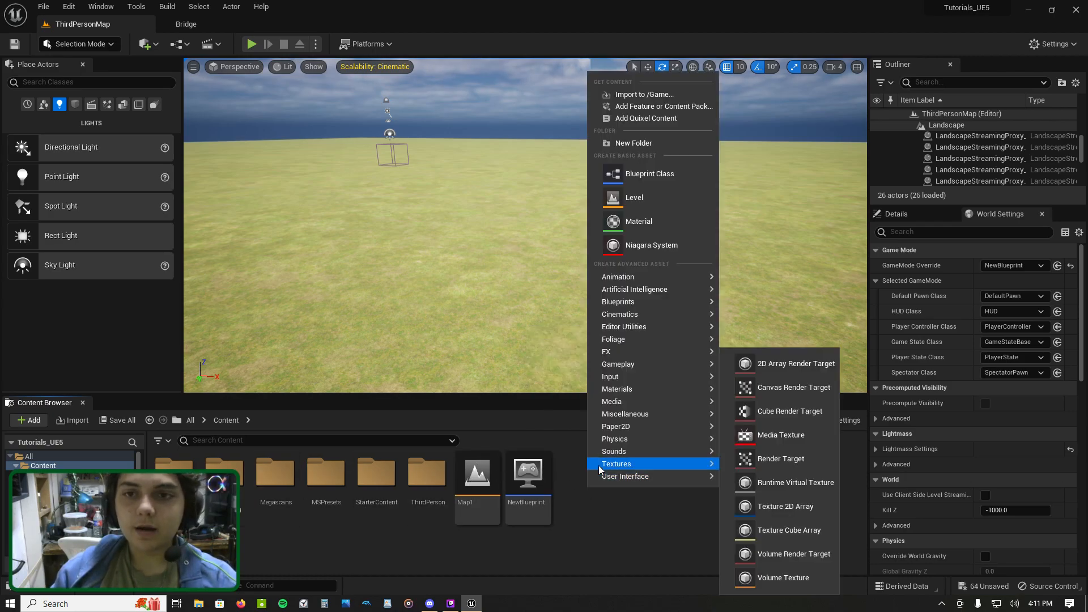
click(622, 94)
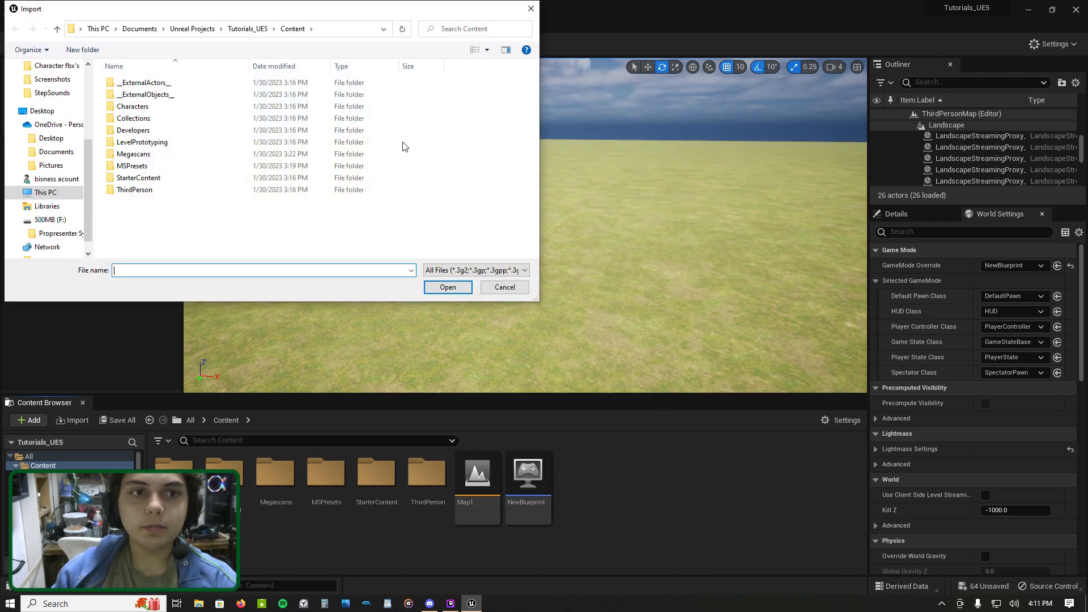
scroll(48, 142, up, 5)
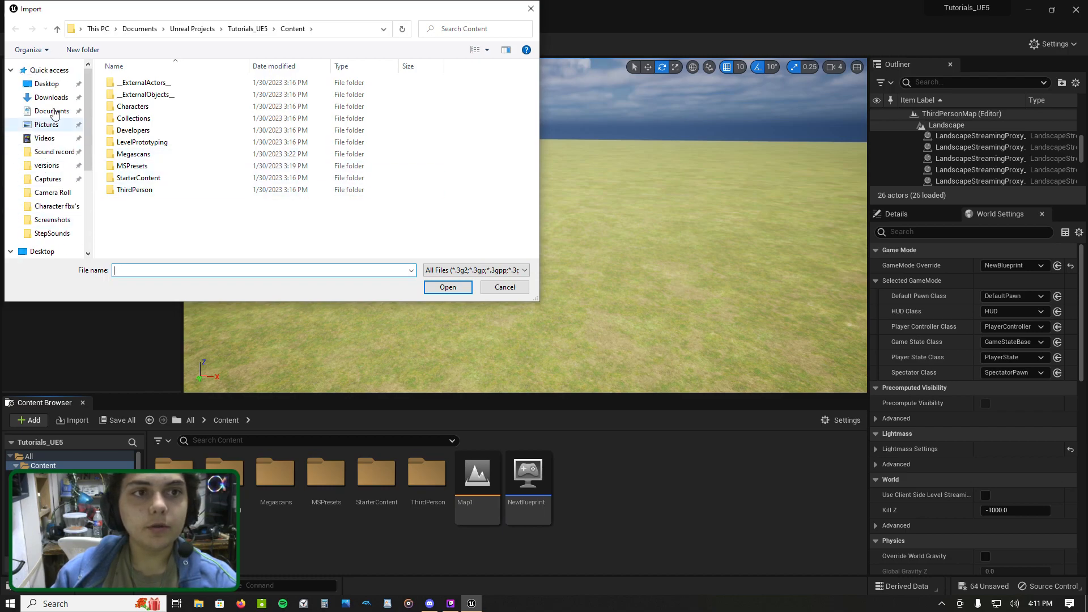
click(50, 70)
scroll(158, 243, down, 1)
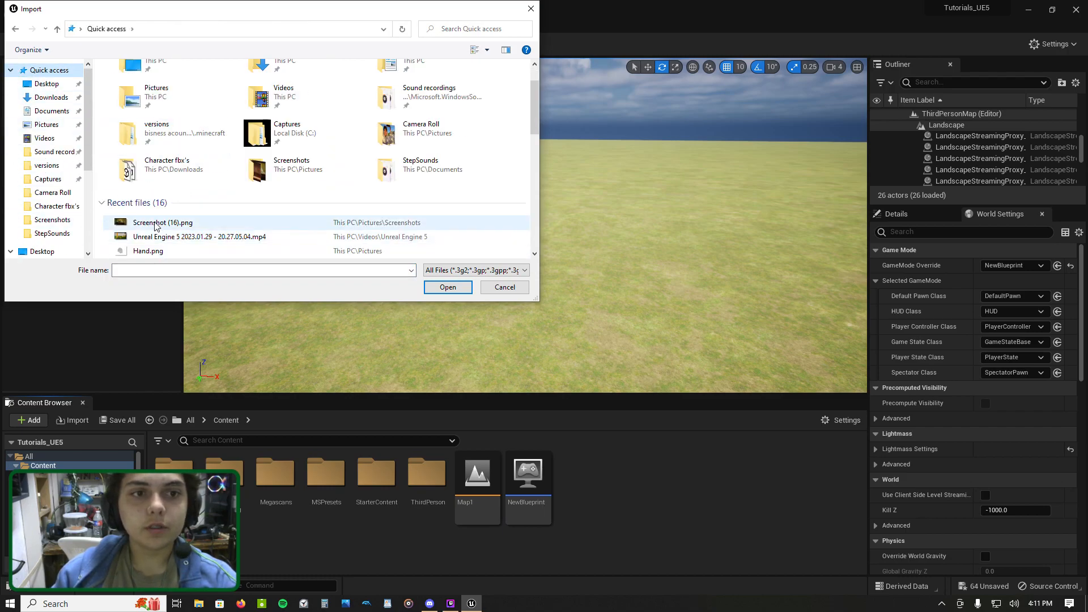
click(161, 222)
click(448, 287)
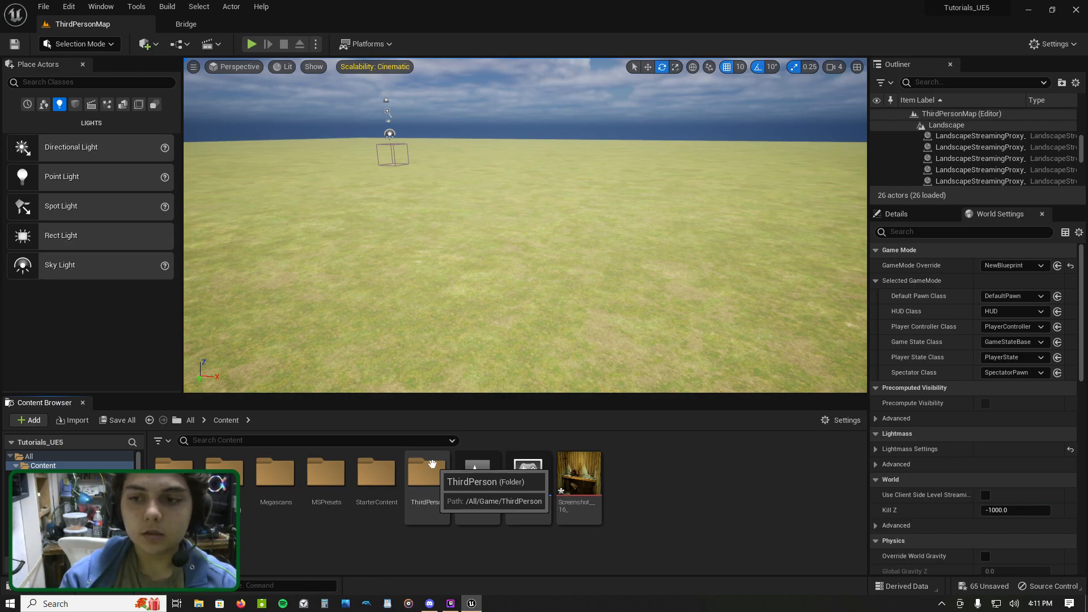
Step: Set the default pawn class to BP_ThirdPersonCharacter and test-play the level by running and jumping
click(1006, 297)
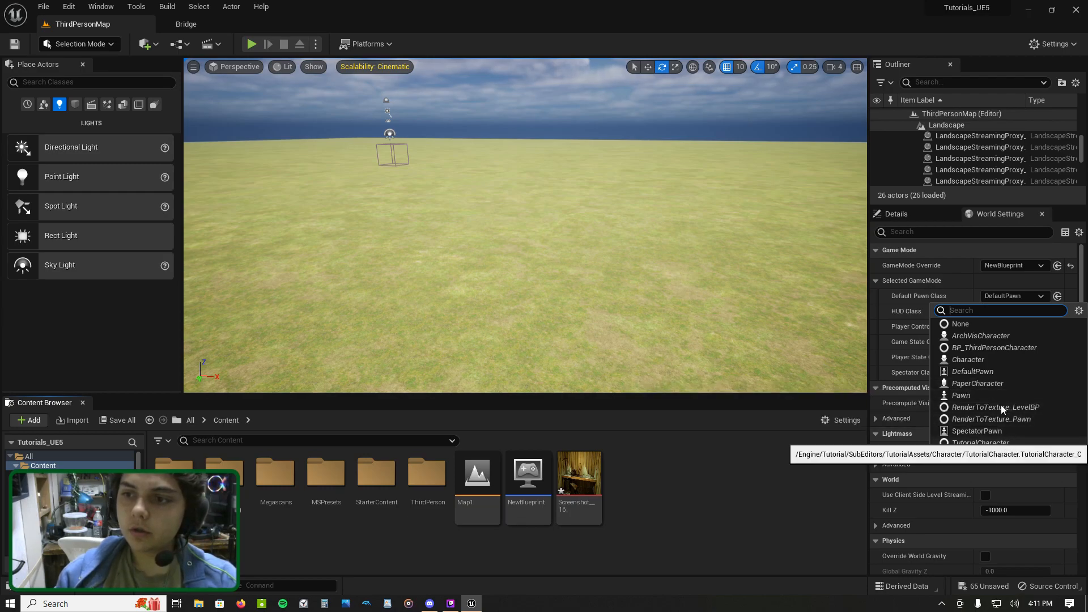
click(1005, 348)
key(alt+p)
click(525, 225)
key(w)
key(a)
key(d)
key(space)
key(space)
key(Escape)
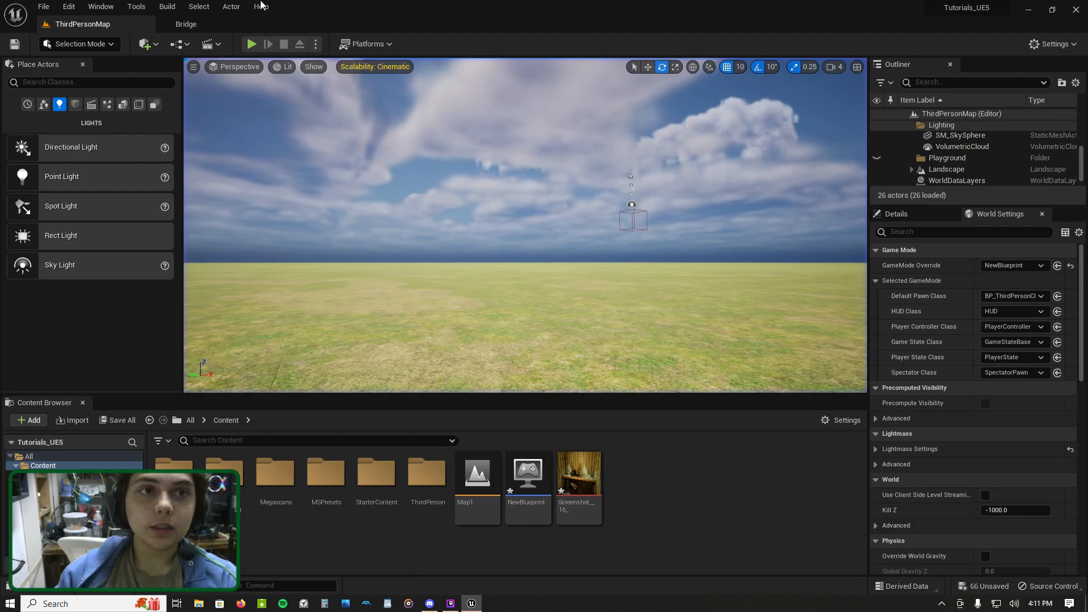
Step: Add an action mapping named CraftingMenu in the project's engine input settings
click(70, 7)
click(103, 169)
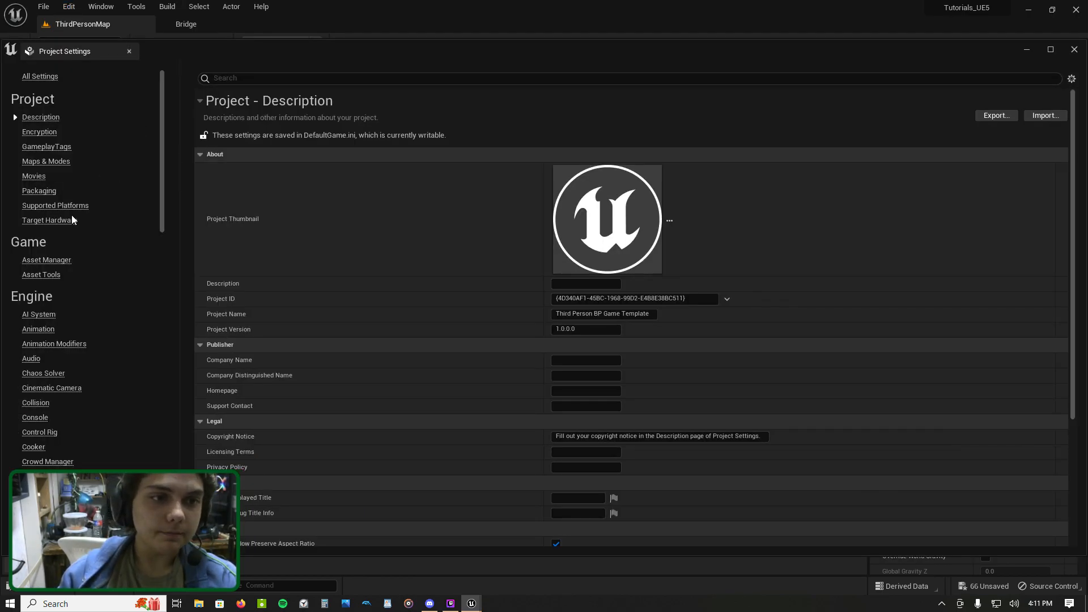
scroll(66, 233, down, 5)
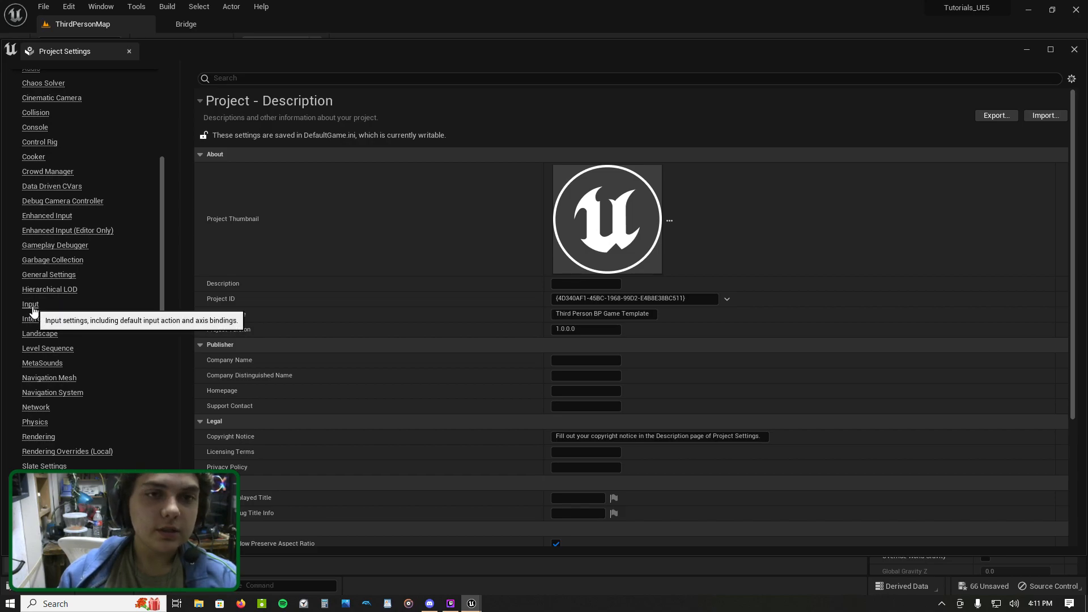
click(31, 306)
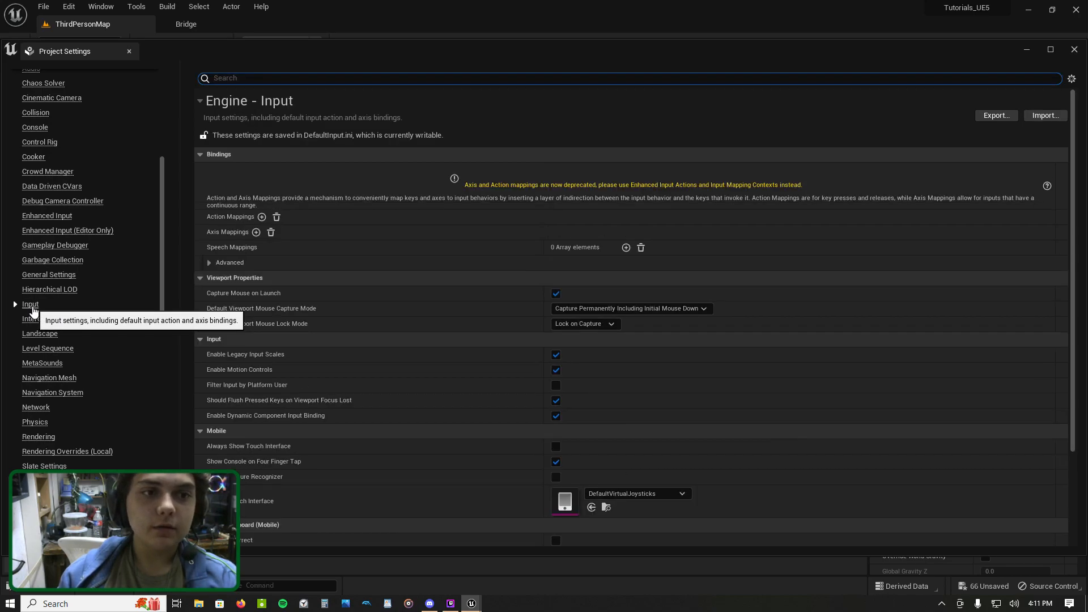
click(262, 217)
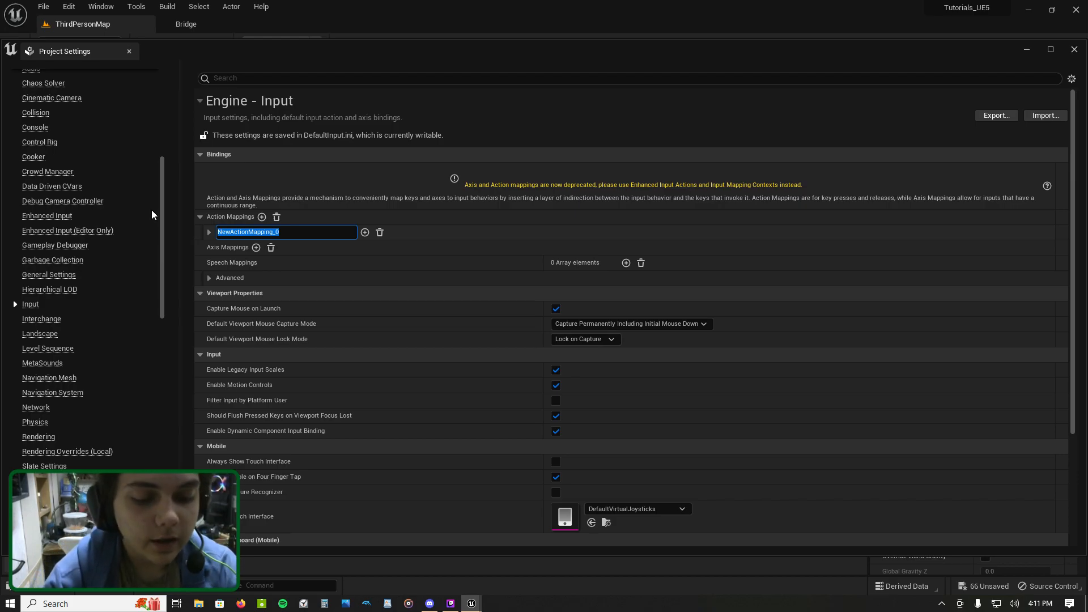
text(Cra)
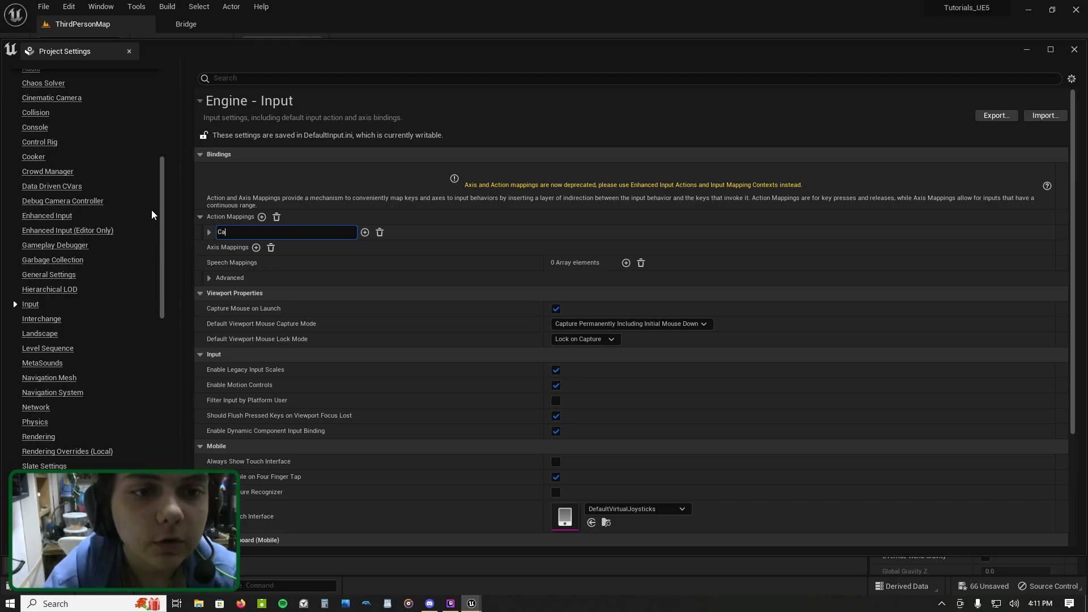
text(ftingMenu)
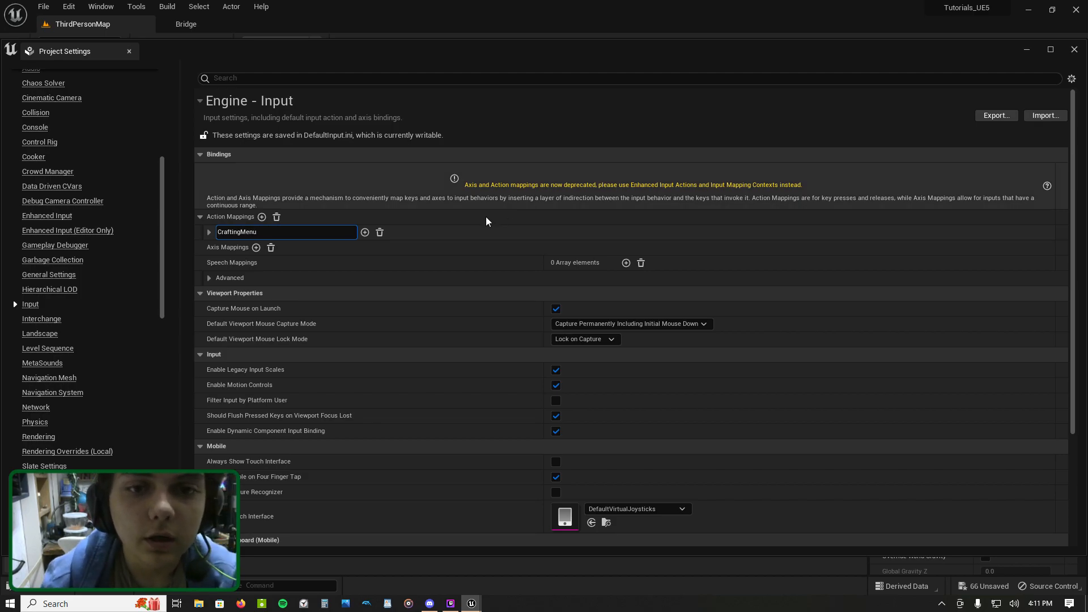
Step: Bind the CraftingMenu action to the E key and dock the project settings window beside the level
click(482, 232)
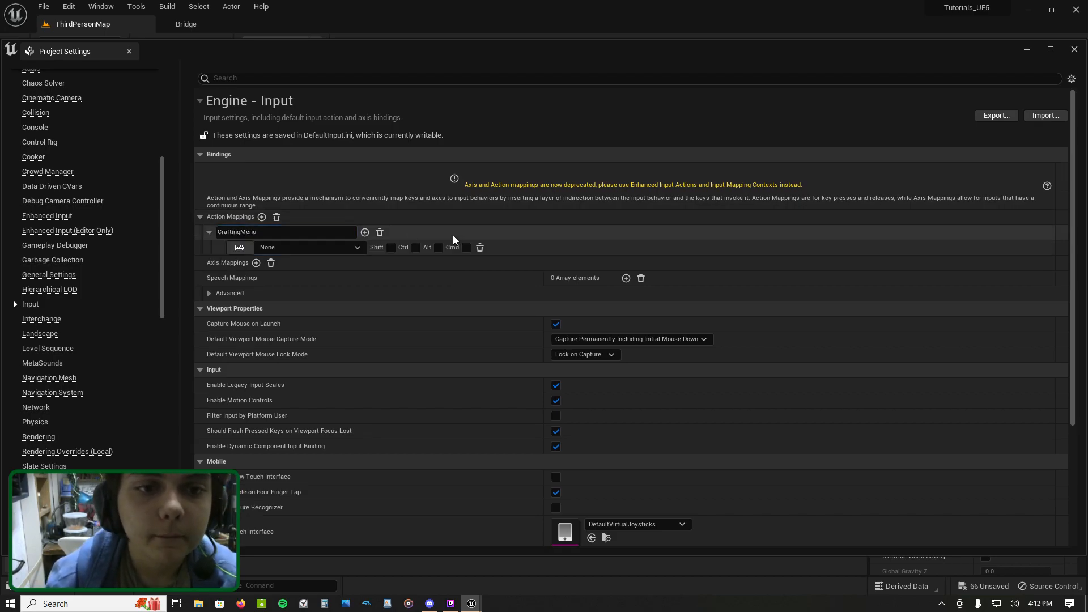
click(235, 248)
key(e)
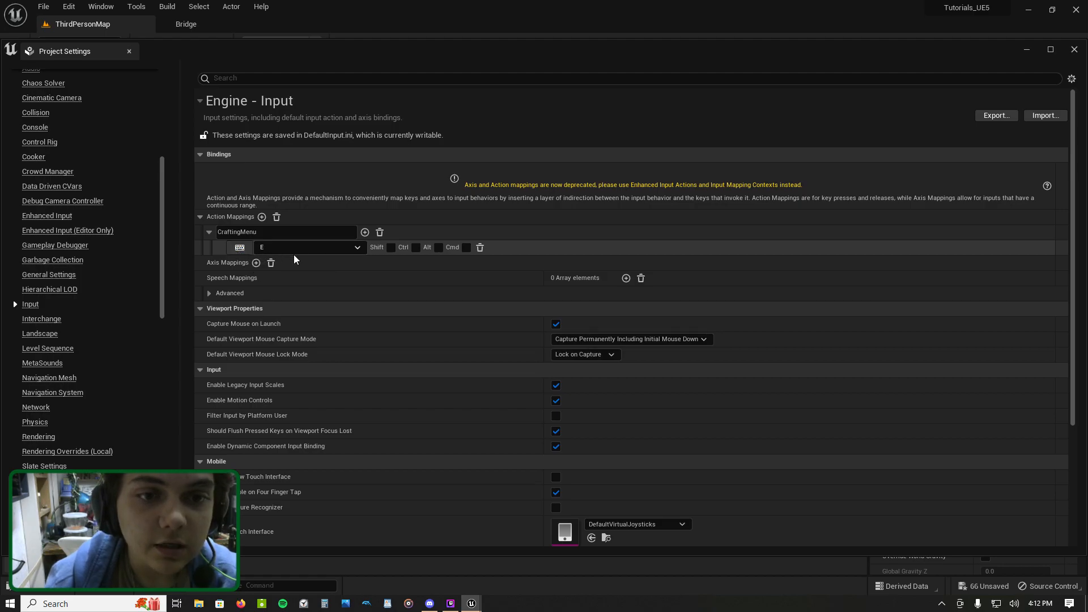
drag(85, 52, 103, 28)
click(103, 26)
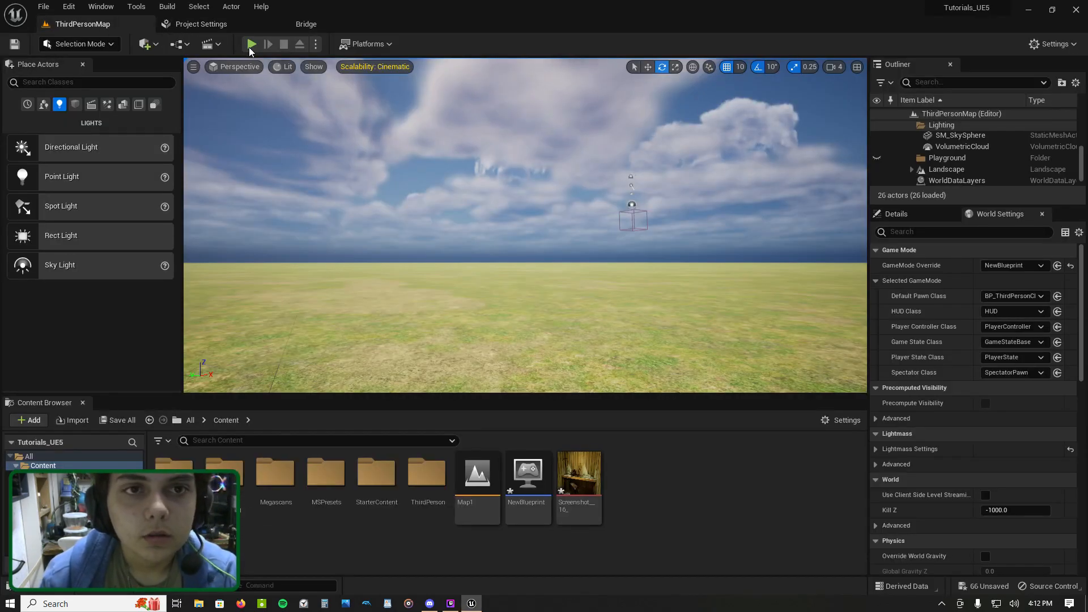
Step: Briefly play the level, and open BP_ThirdPersonCharacter from ThirdPerson/Blueprints docked in the main window
key(alt+p)
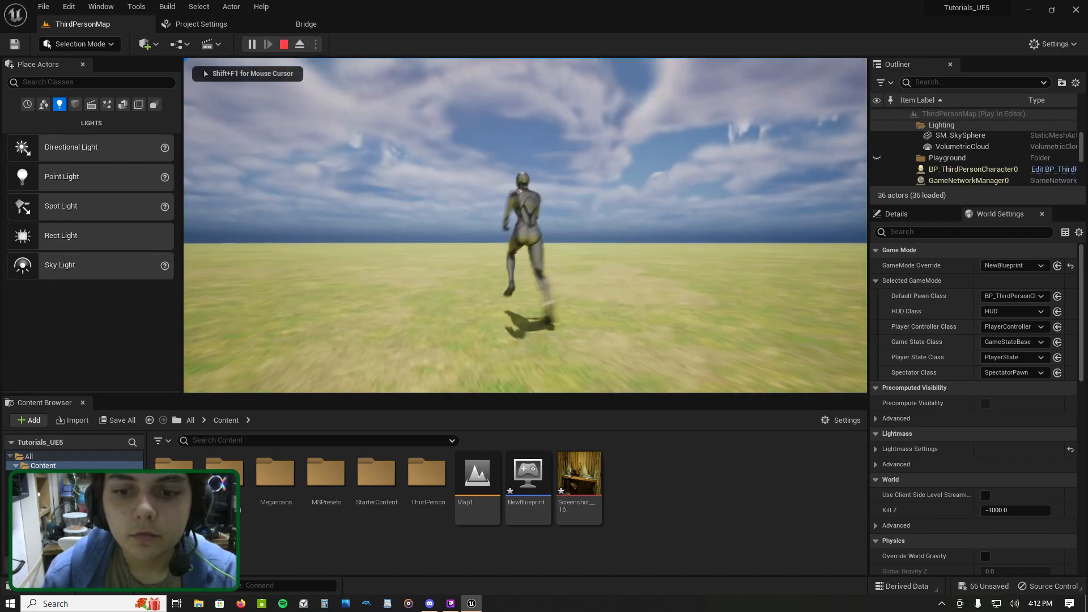
key(Escape)
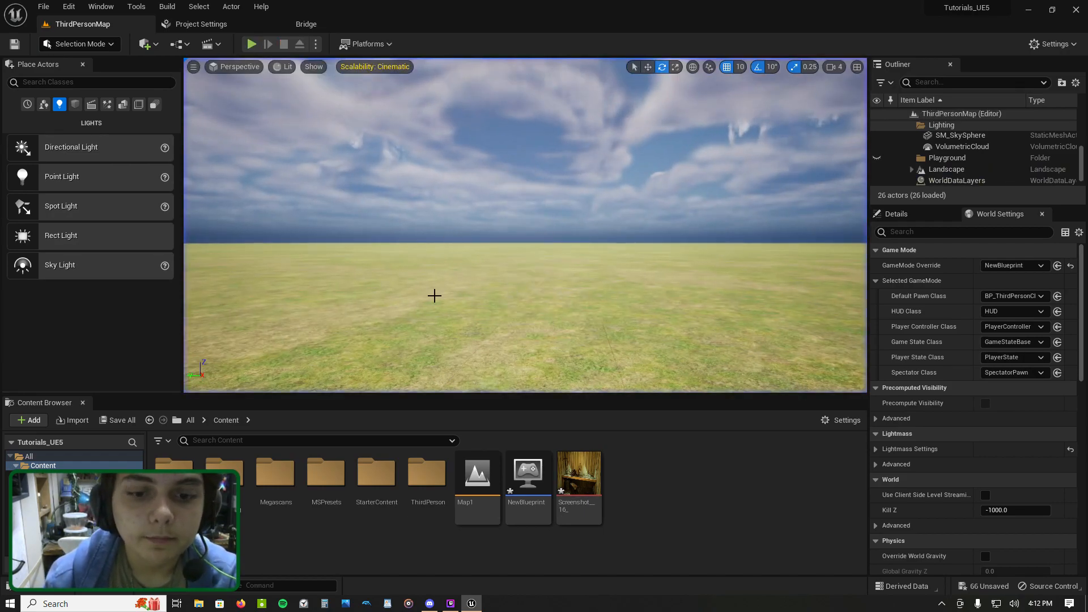
double_click(423, 482)
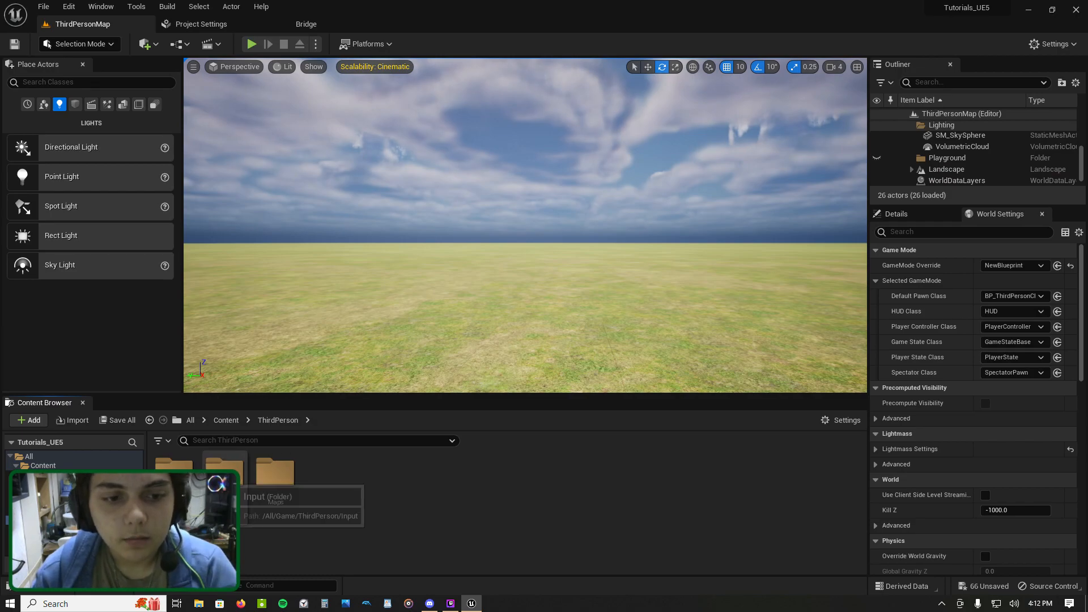
double_click(174, 466)
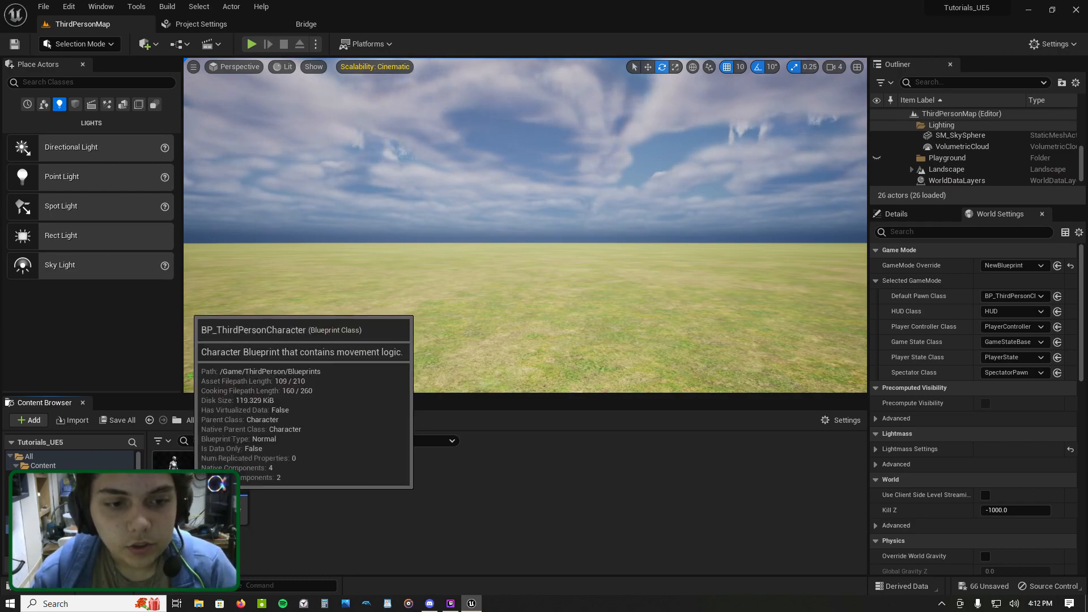
double_click(174, 468)
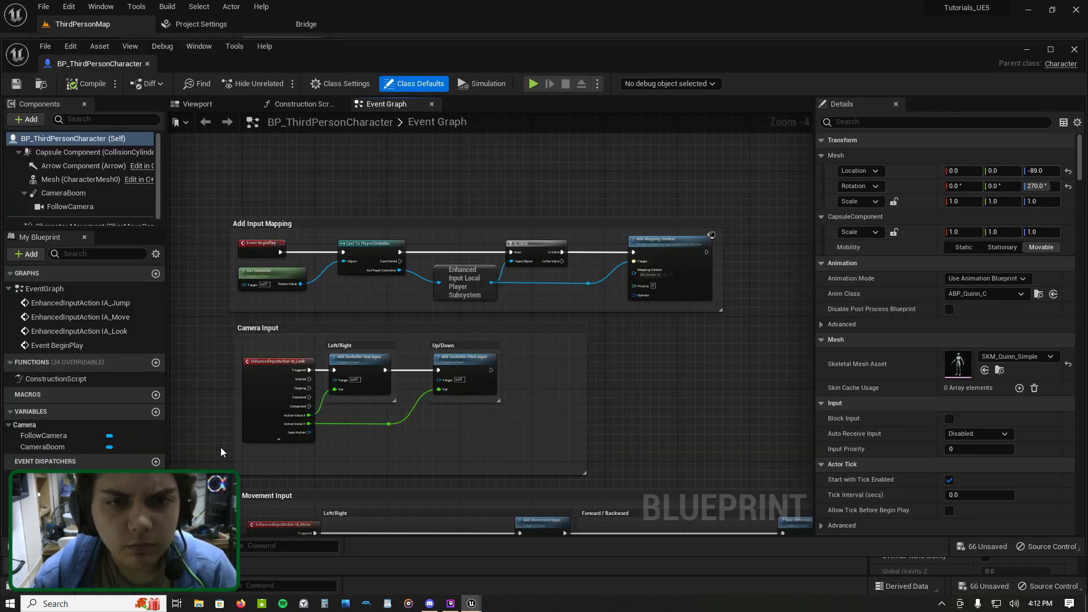
drag(103, 63, 215, 24)
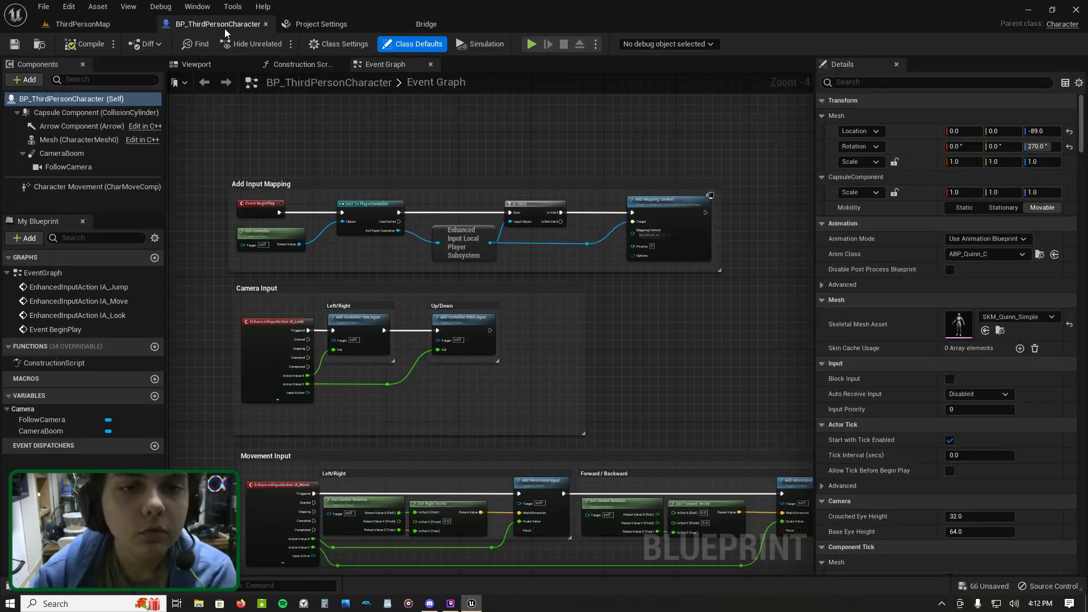
Step: Add the InputAction CraftingMenu event above the Add Input Mapping section of the event graph
scroll(295, 249, up, 4)
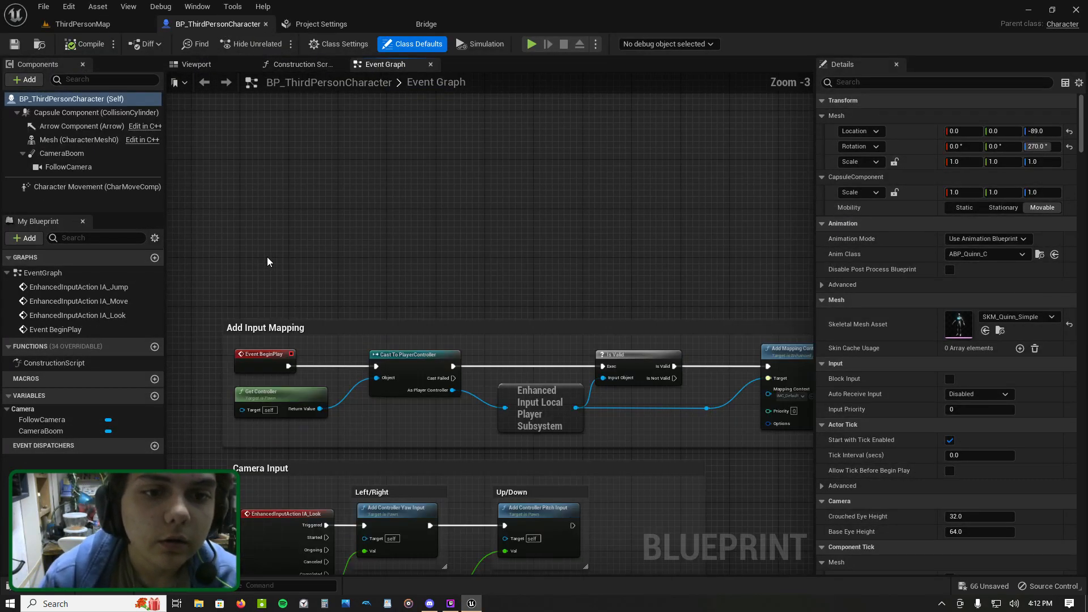
right_click(296, 250)
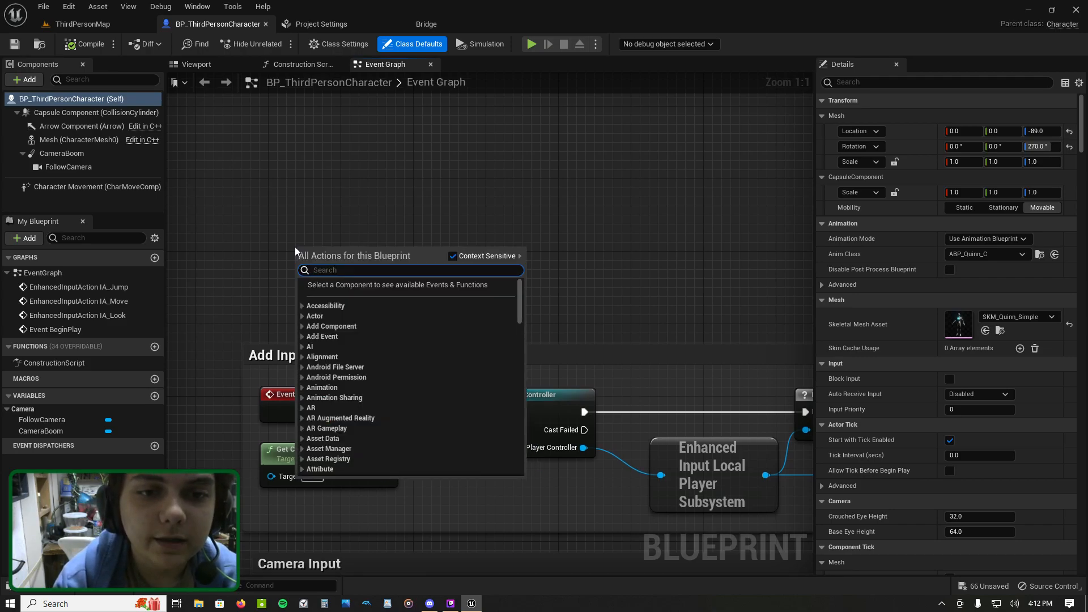
text(input)
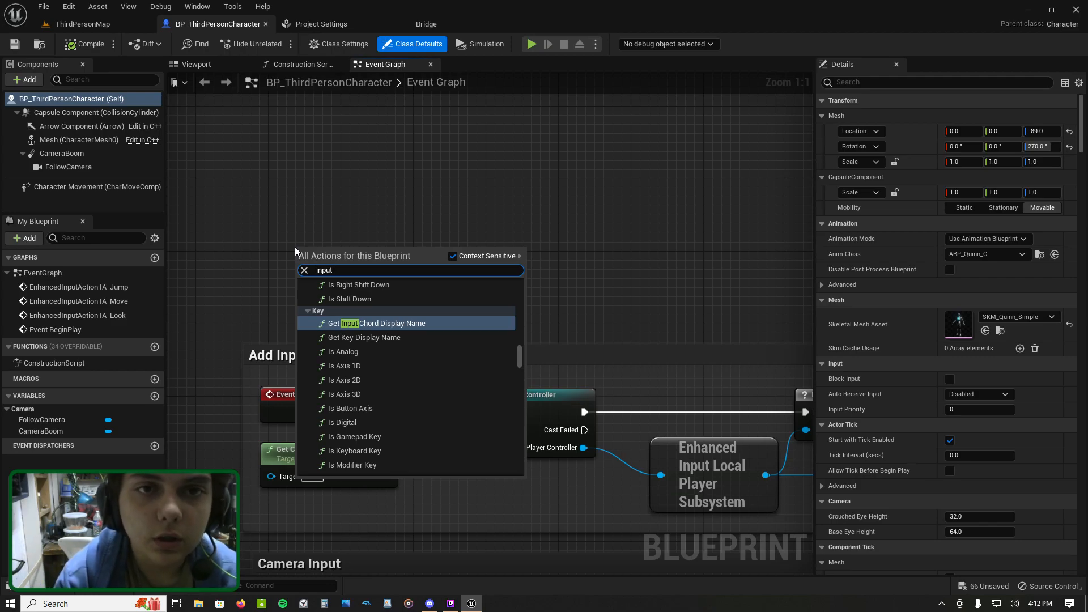
text(craft)
key(Return)
Step: Connect a Create Widget node to the Pressed output of the CraftingMenu event
drag(363, 258, 483, 203)
text(add to view)
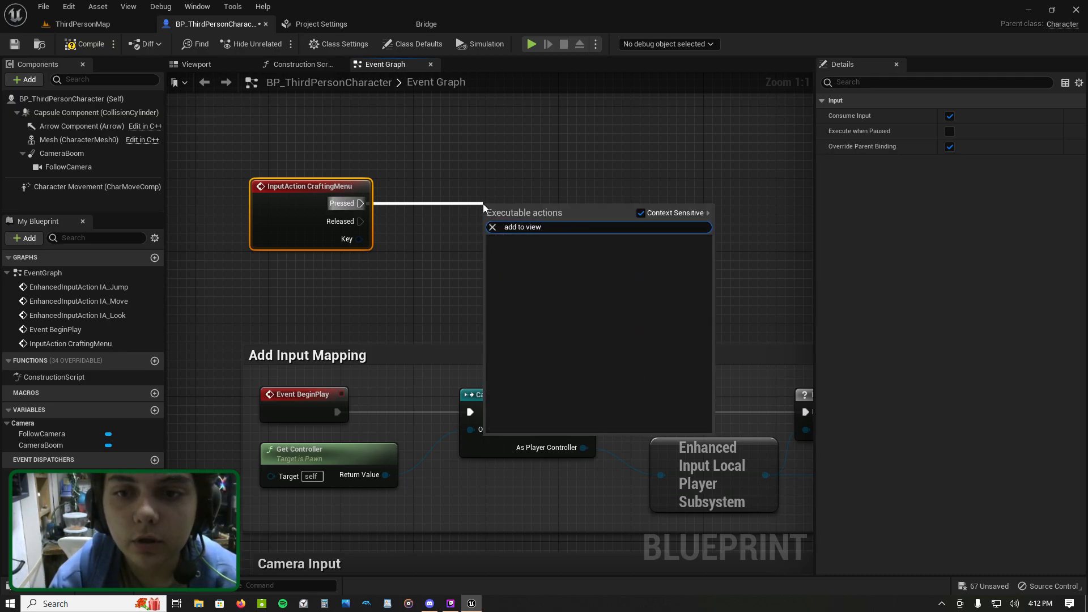
key(BackSpace)
key(BackSpace)
key(BackSpace)
key(BackSpace)
key(BackSpace)
key(BackSpace)
key(BackSpace)
key(BackSpace)
key(BackSpace)
key(BackSpace)
key(BackSpace)
text(create widg)
key(Return)
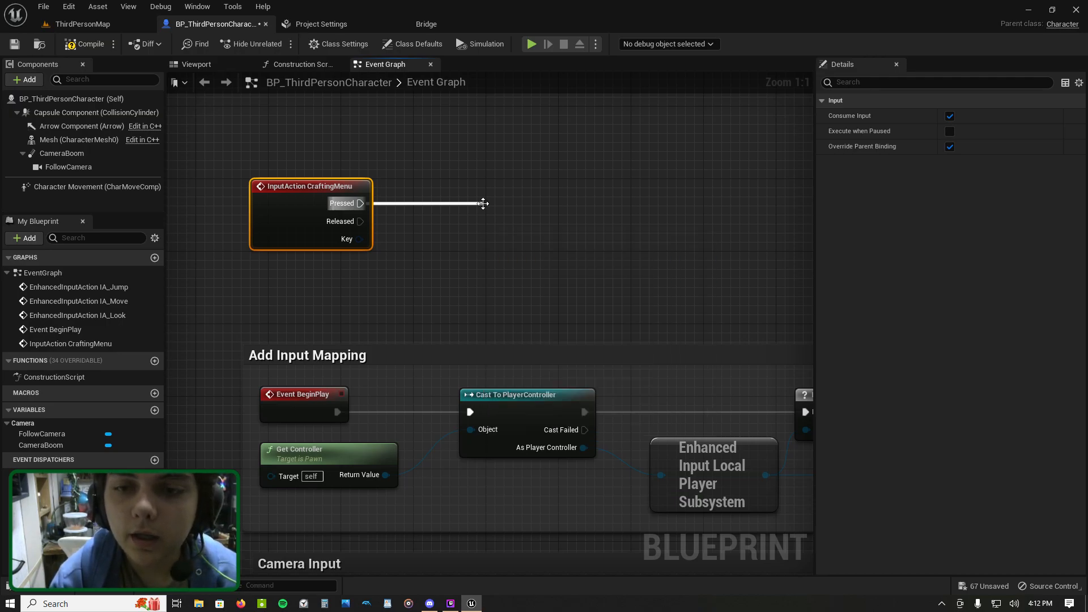
Step: Connect an Add to Viewport node to the widget node's return value and compile the blueprint
drag(636, 239, 658, 237)
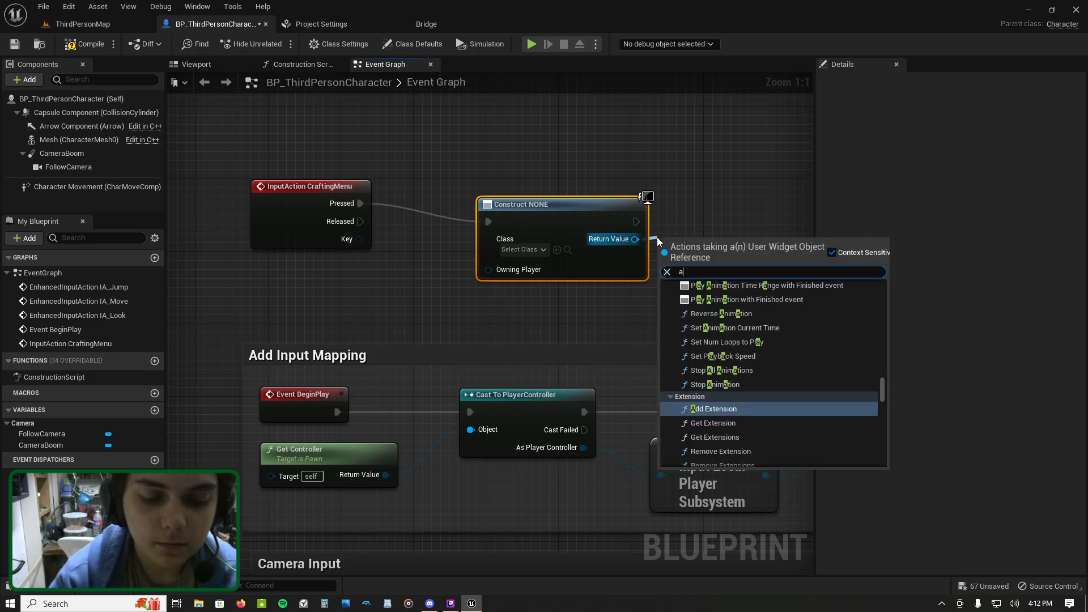
text(add to vie)
key(Return)
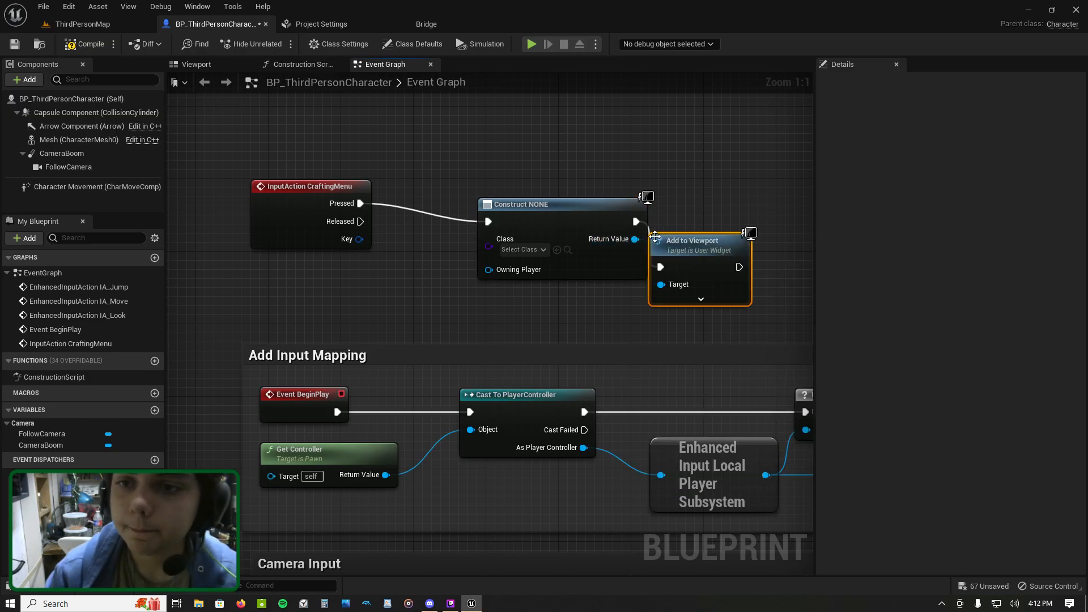
click(523, 249)
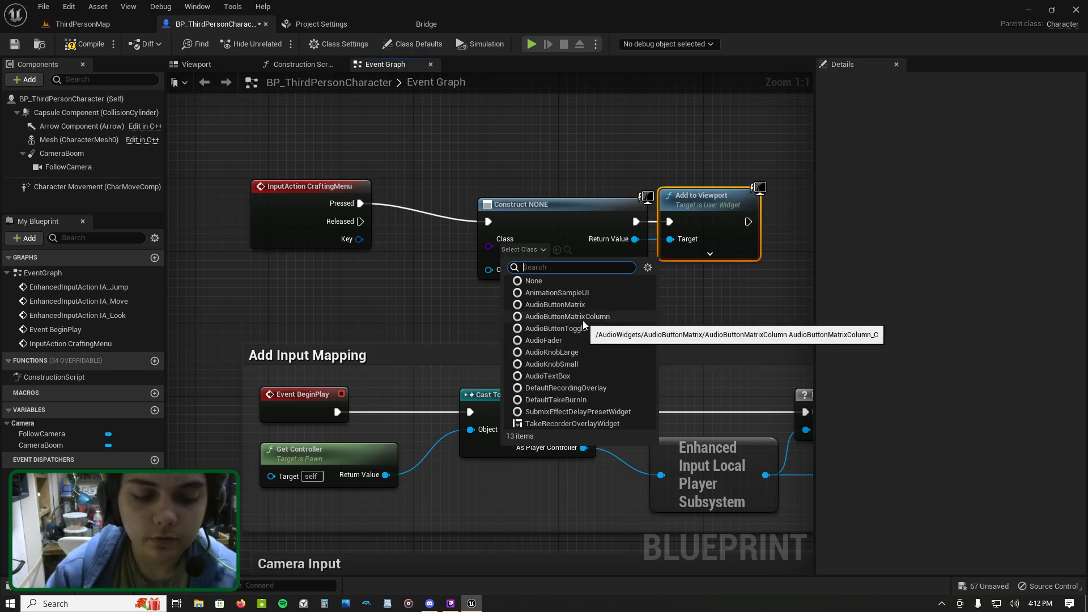
click(265, 97)
click(83, 43)
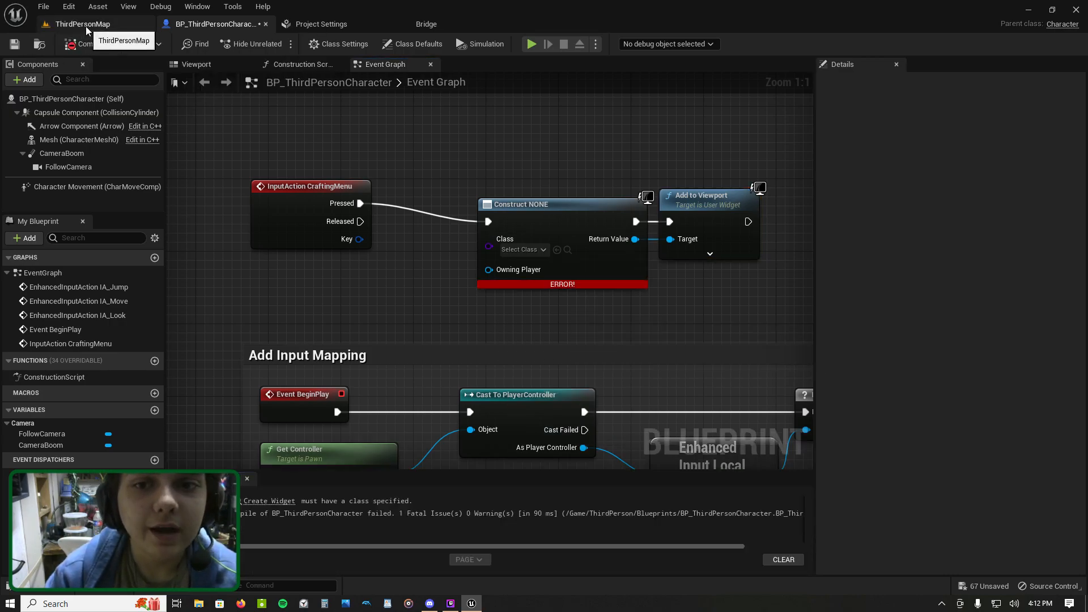
Step: Create a folder named Widgets in the project's Content folder
click(83, 24)
right_click(287, 495)
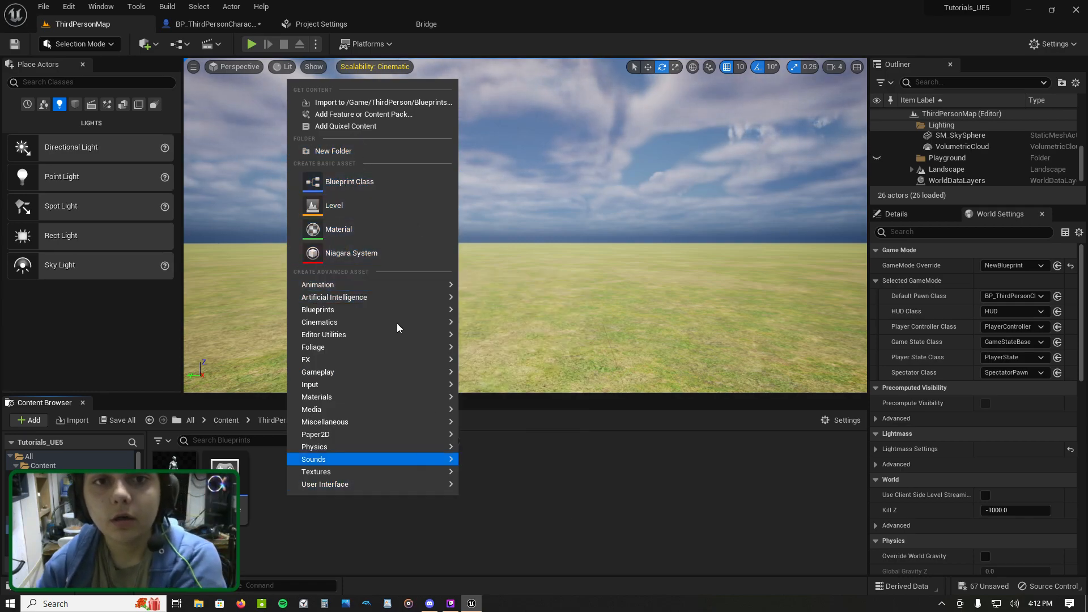
mouse_move(318, 309)
click(583, 552)
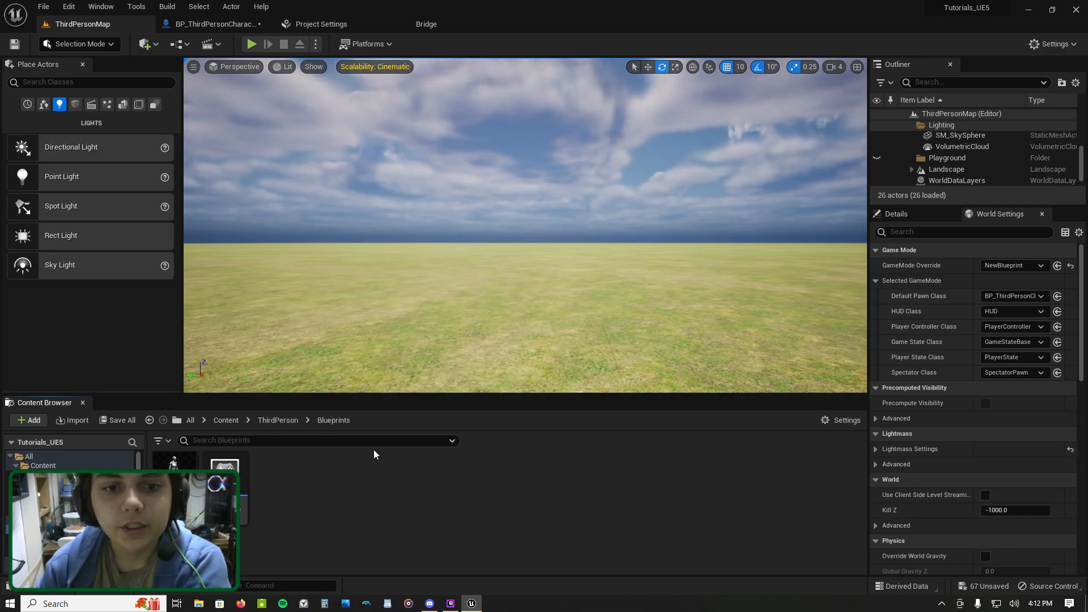
click(279, 421)
click(226, 420)
right_click(669, 488)
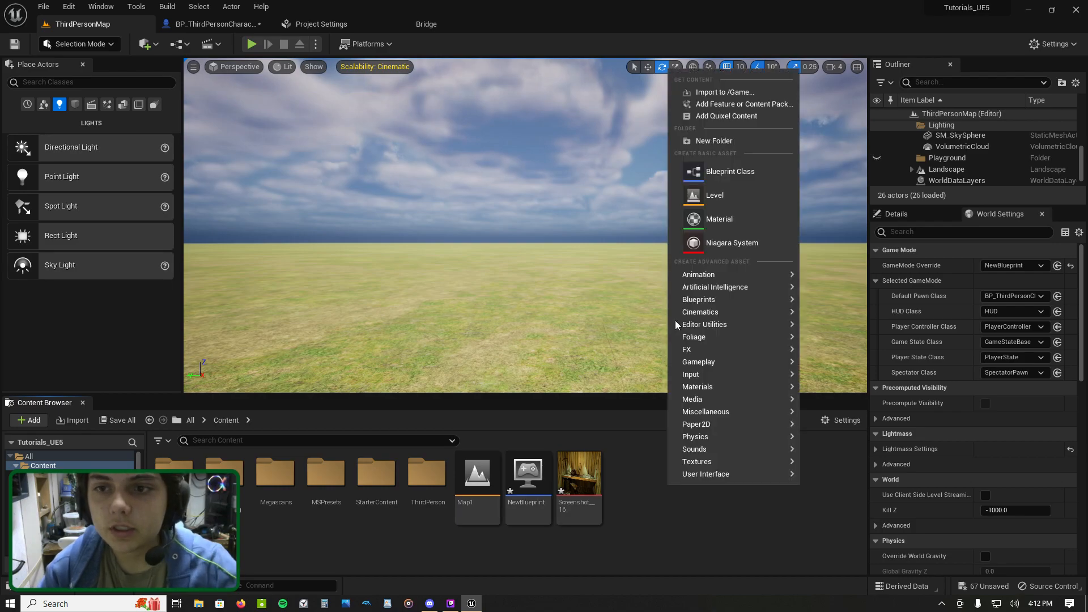
click(720, 137)
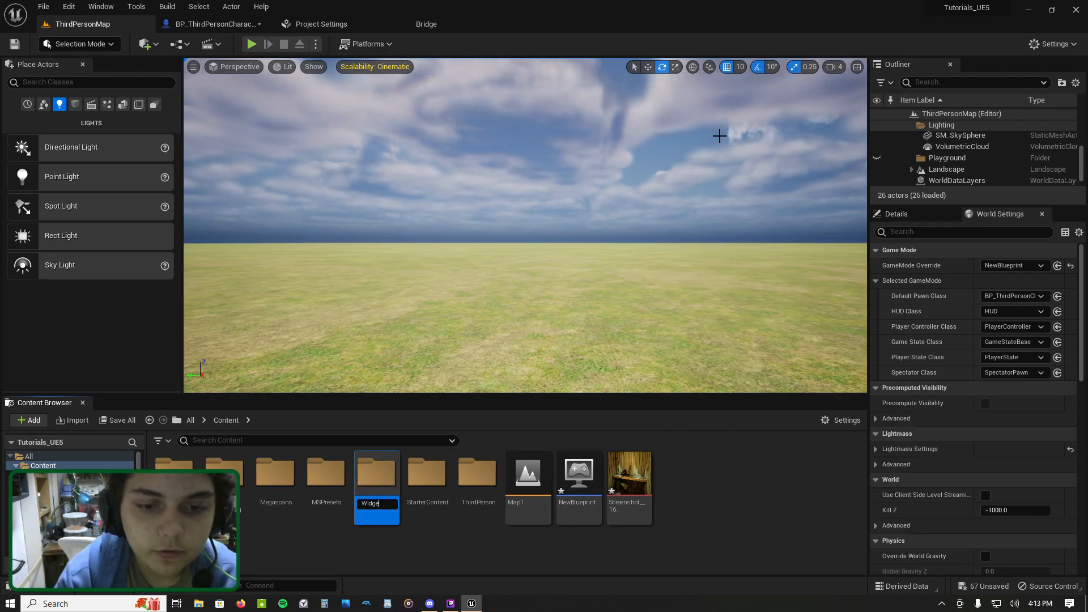
text(Widgets)
key(Return)
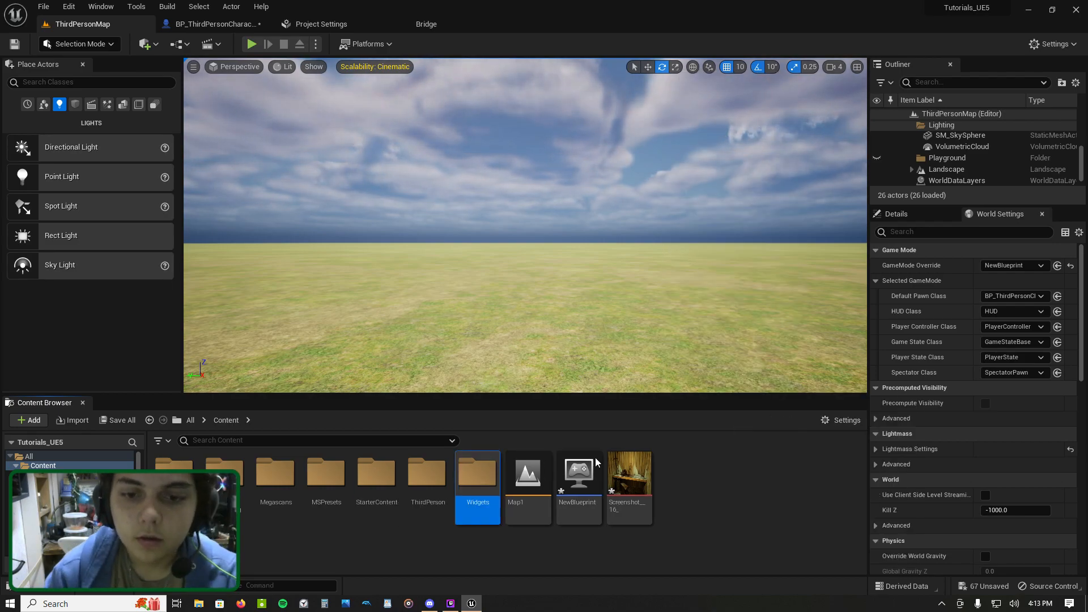
Step: Create a Widget Blueprint of the User Widget class named Menu in the Widgets folder and open it
double_click(486, 484)
right_click(372, 506)
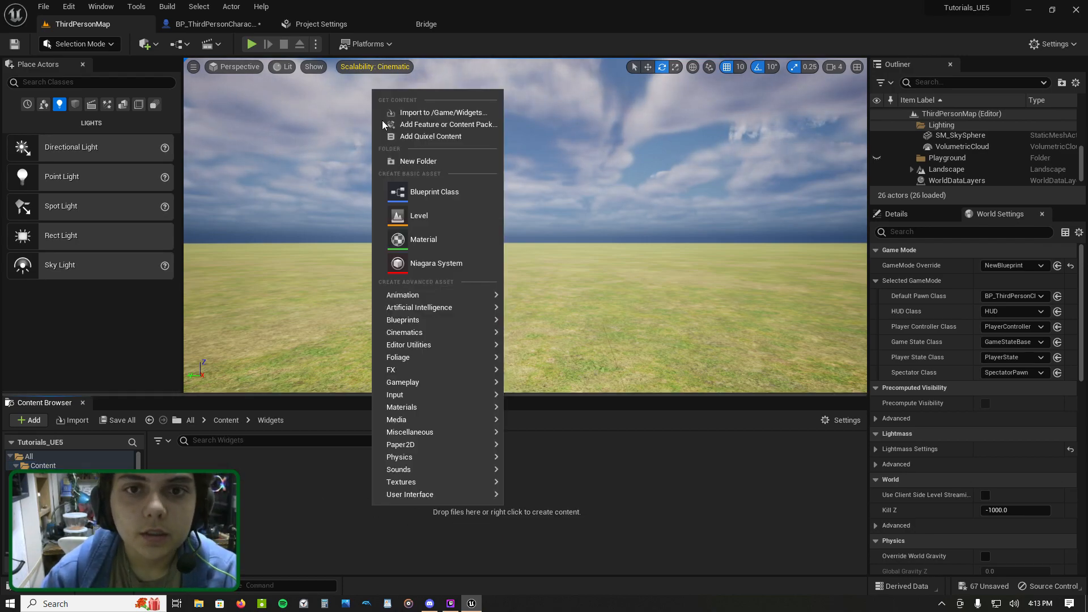
mouse_move(426, 486)
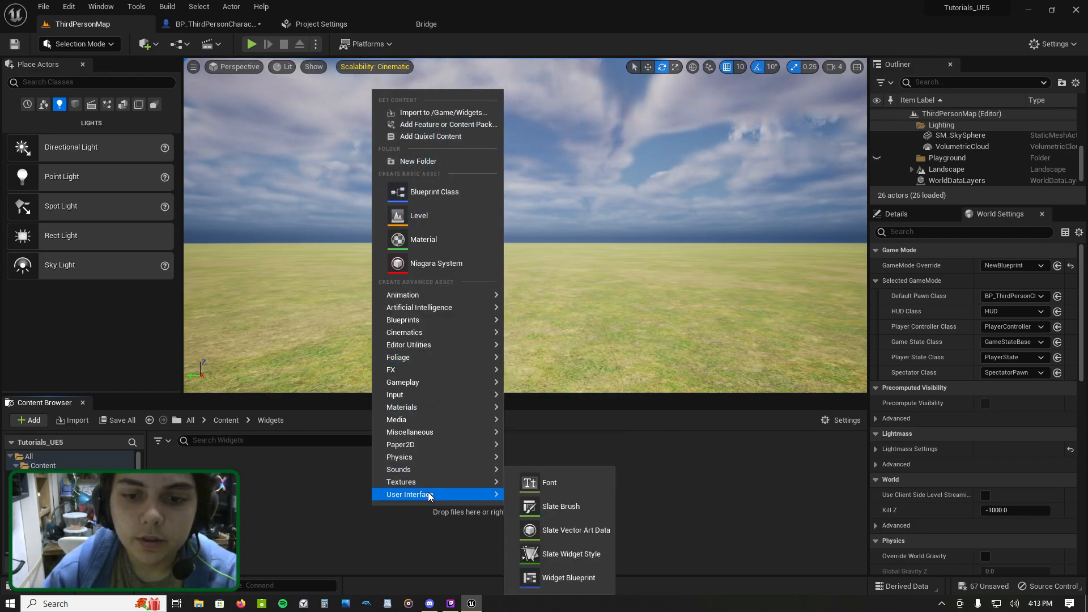
click(557, 576)
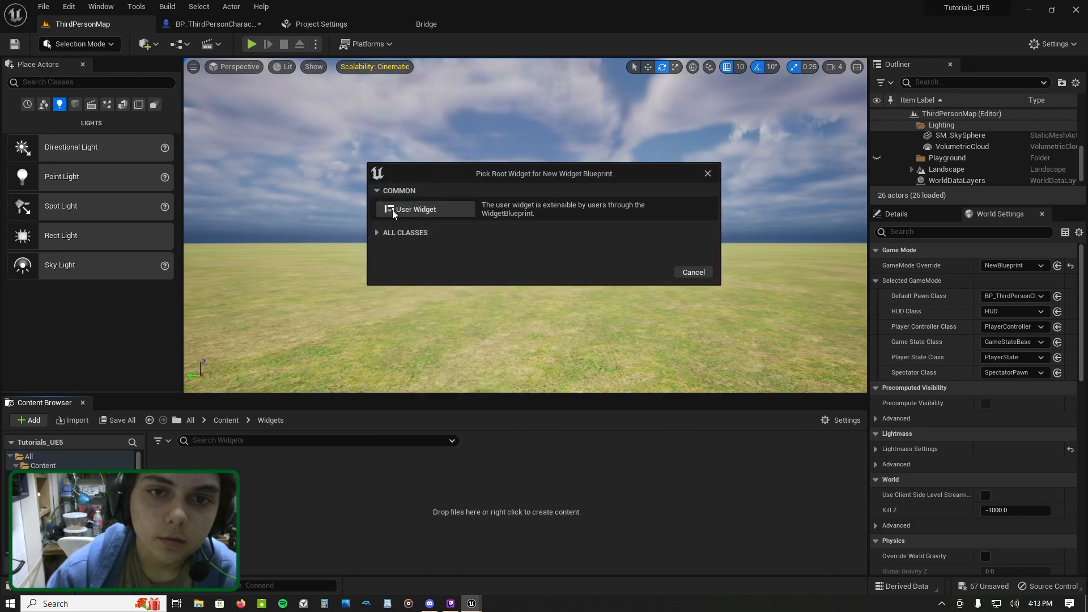
click(417, 210)
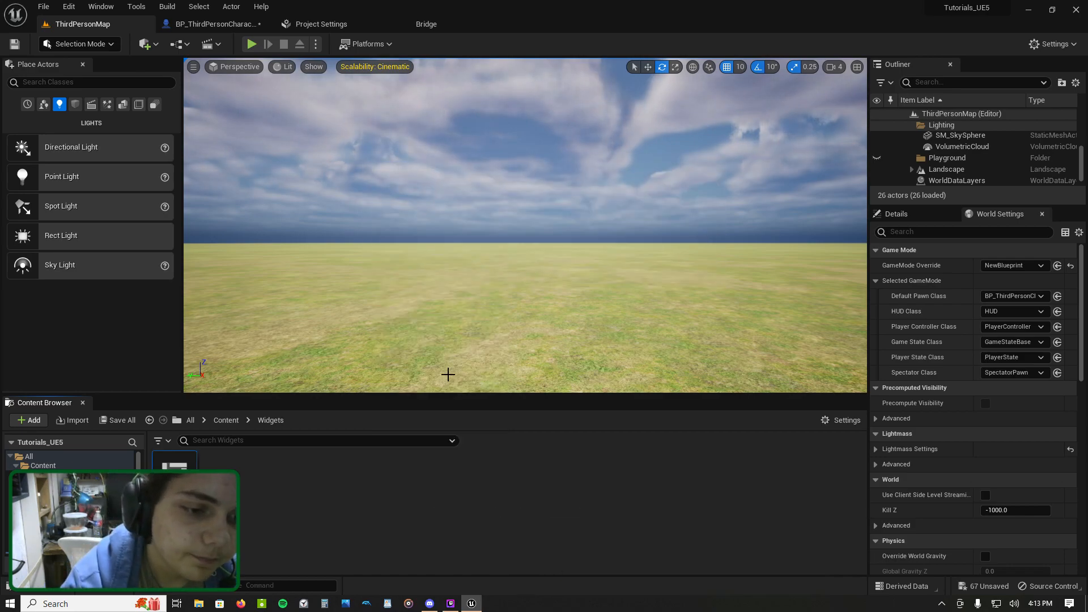
double_click(185, 442)
Step: Look through the palette's widget categories, such as Common, Input, Lists and Primitive, for the elements the menu needs
scroll(45, 241, down, 3)
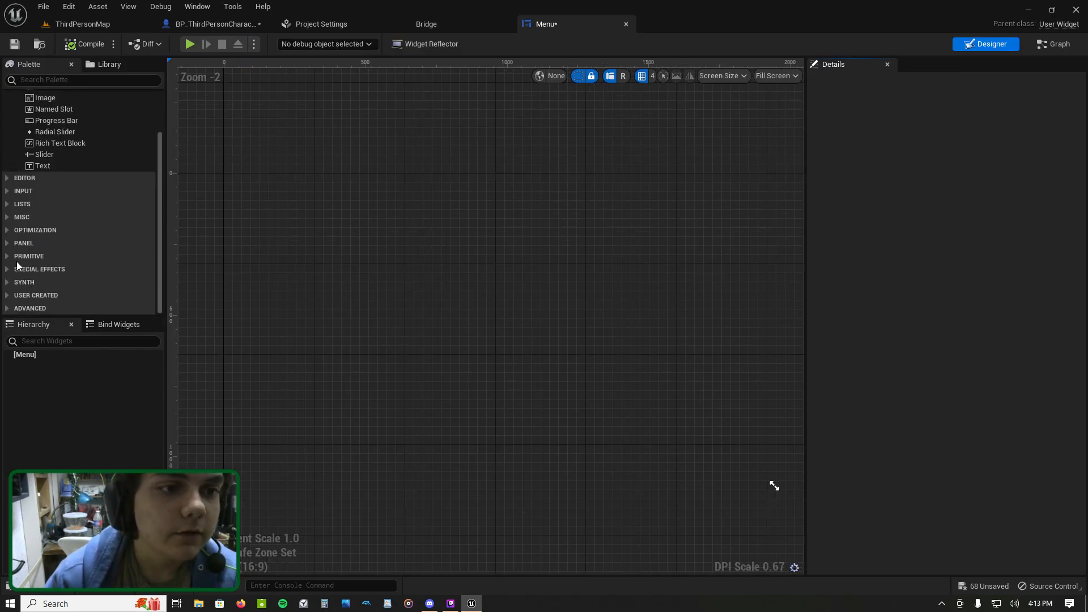
click(6, 191)
click(7, 178)
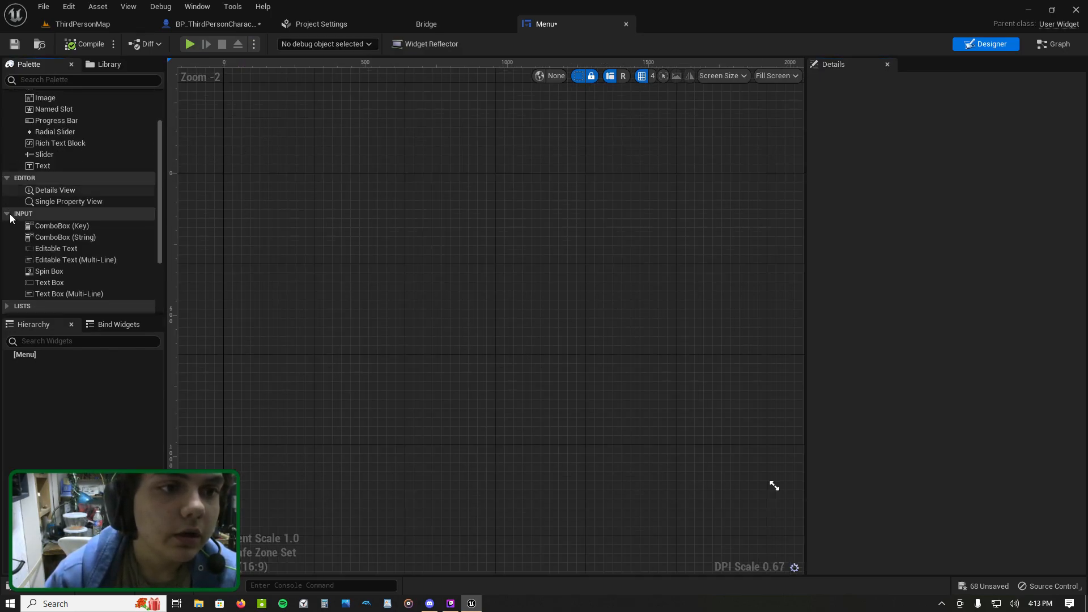
scroll(4, 205, down, 5)
click(6, 205)
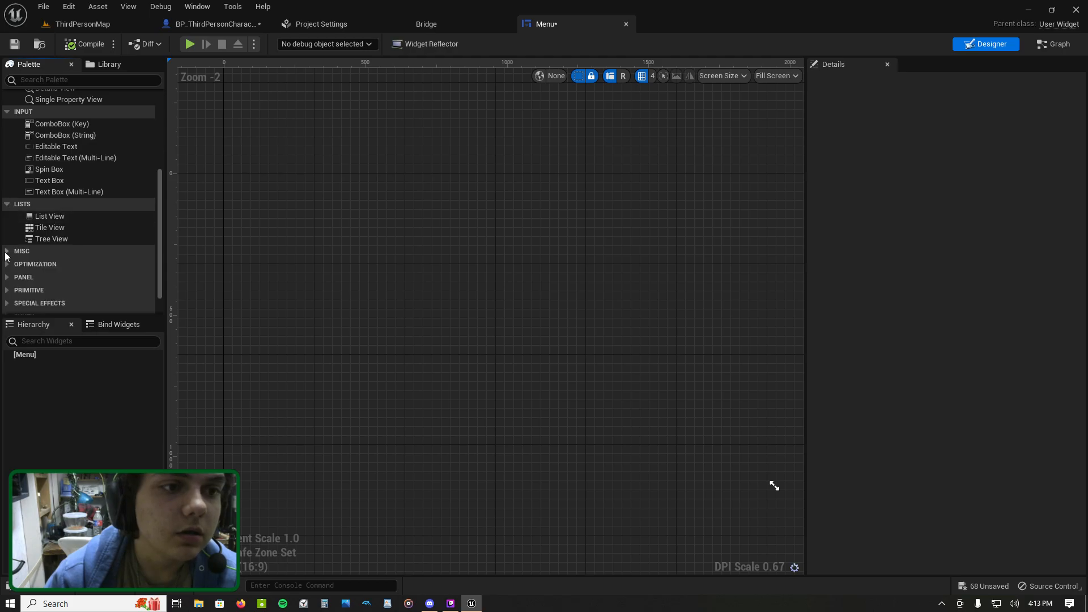
click(6, 252)
click(6, 272)
scroll(5, 258, down, 3)
click(6, 256)
scroll(6, 258, down, 3)
click(7, 269)
scroll(8, 290, down, 1)
click(7, 283)
click(8, 303)
scroll(9, 299, down, 1)
click(10, 296)
scroll(11, 299, down, 5)
scroll(11, 298, down, 2)
scroll(34, 238, up, 10)
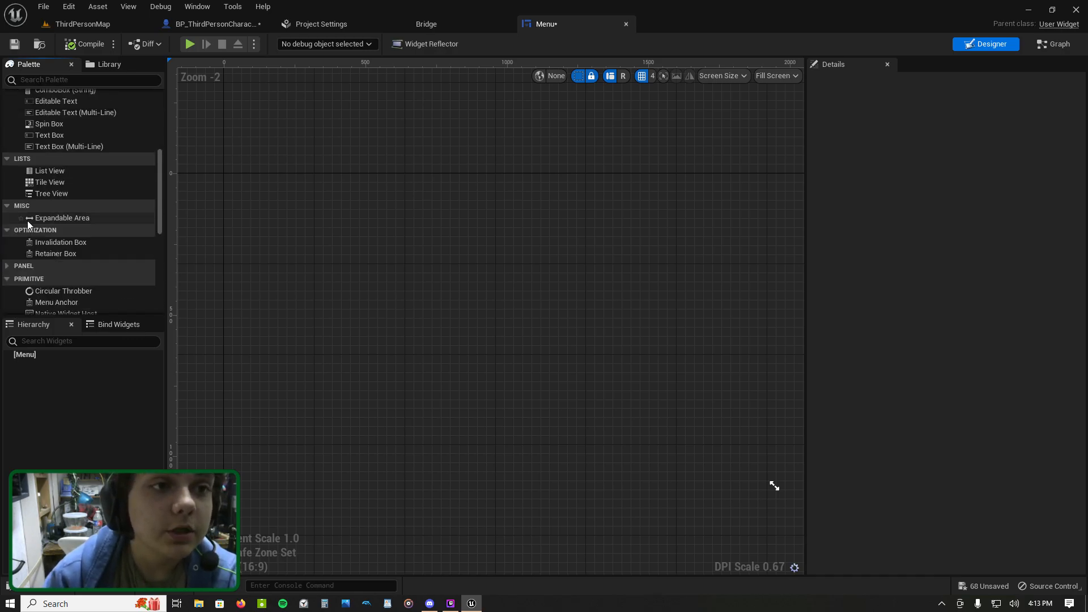
scroll(31, 224, up, 5)
scroll(123, 261, up, 3)
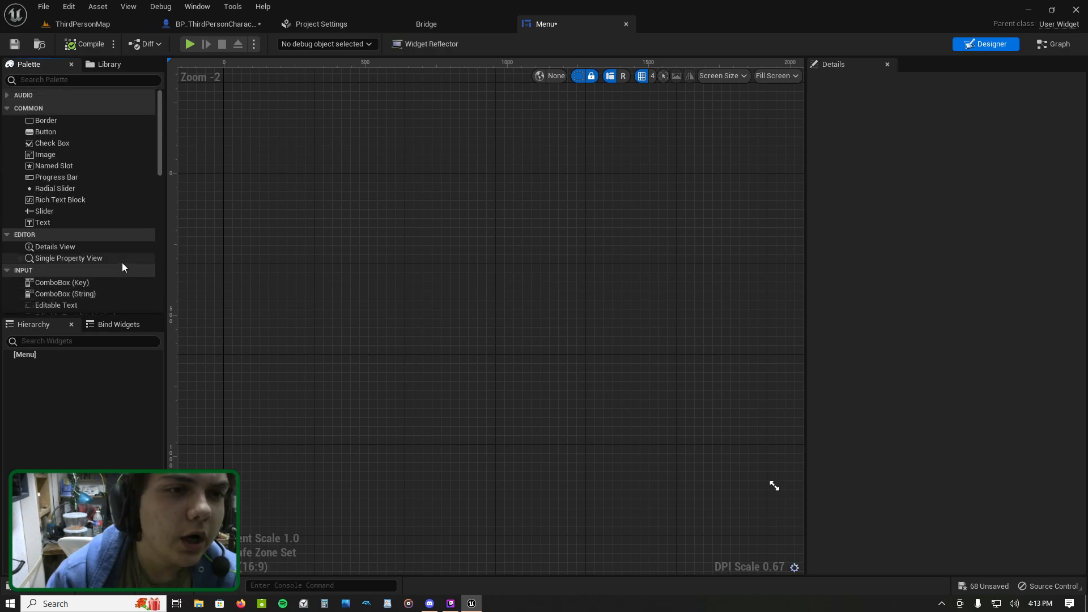
scroll(62, 179, down, 3)
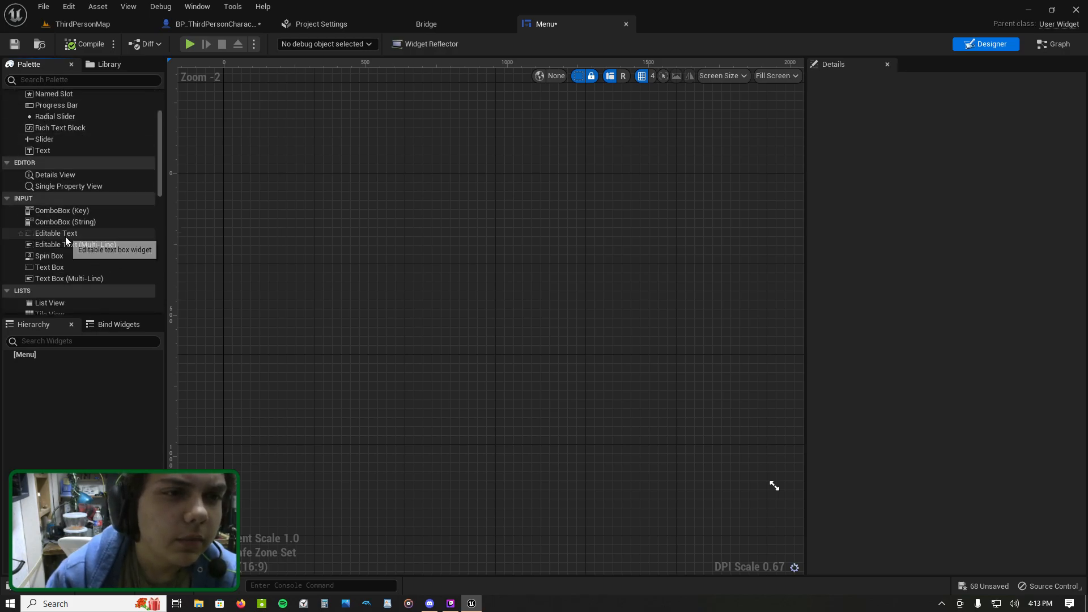
scroll(73, 220, down, 9)
scroll(72, 220, down, 8)
scroll(72, 219, up, 9)
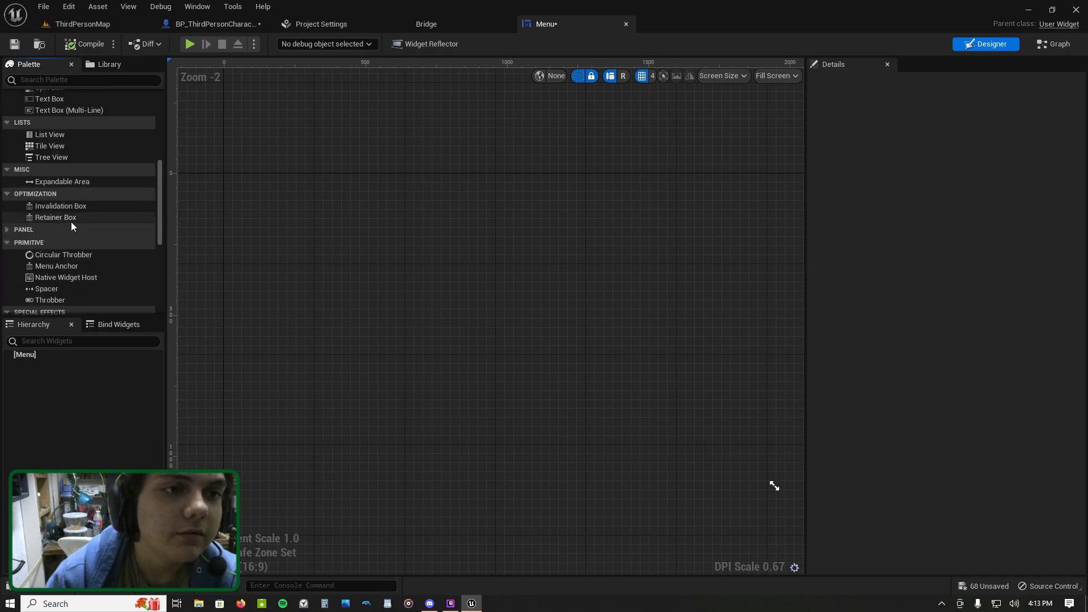
scroll(82, 222, up, 10)
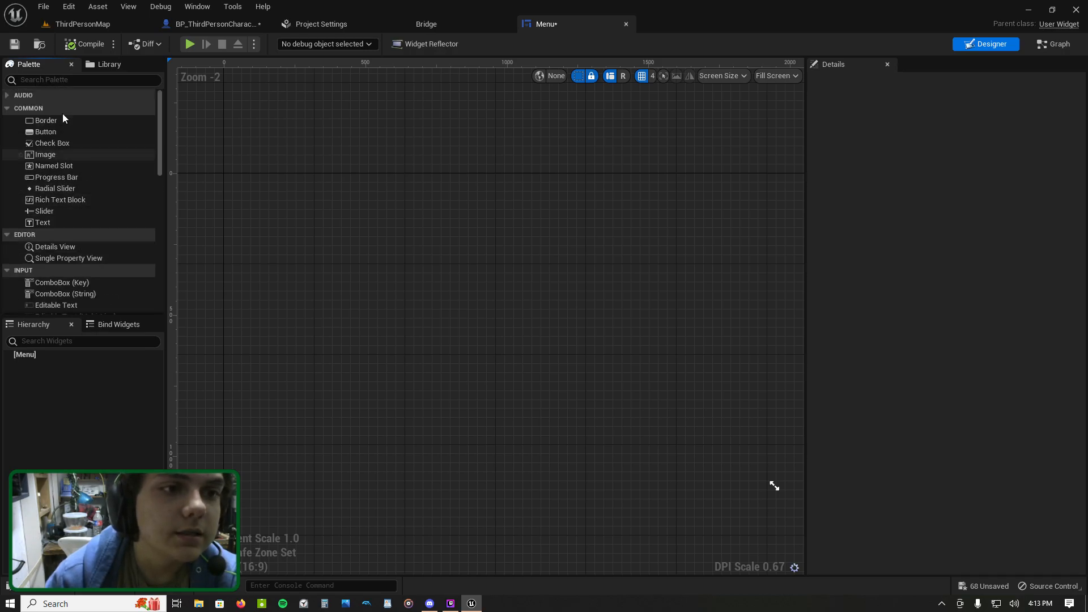
Step: Add a Canvas Panel to the empty Menu widget and place an Image near the middle of the canvas
text(n)
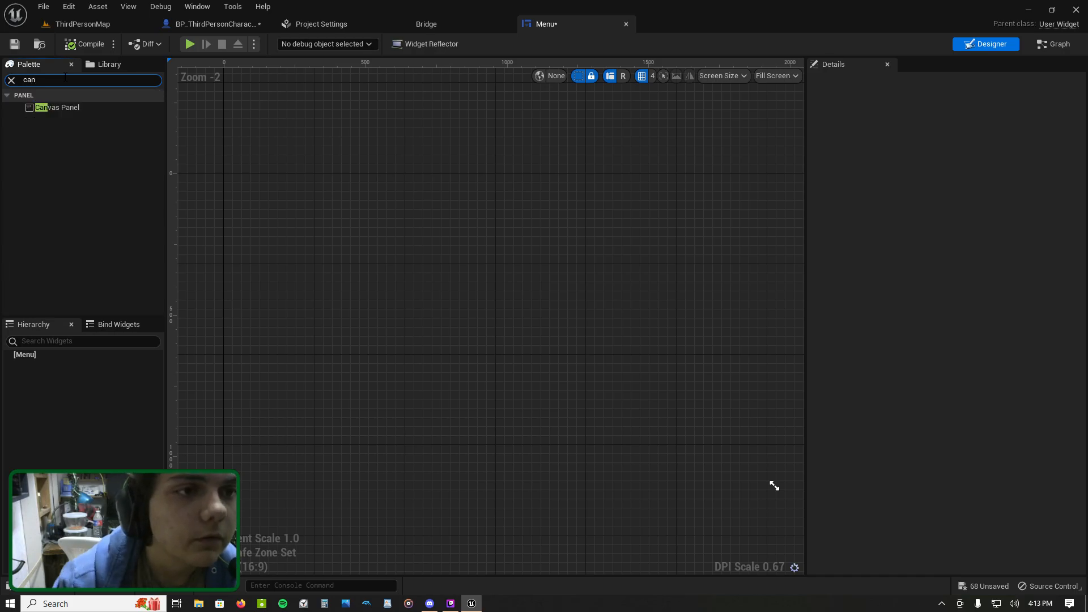
drag(63, 107, 479, 275)
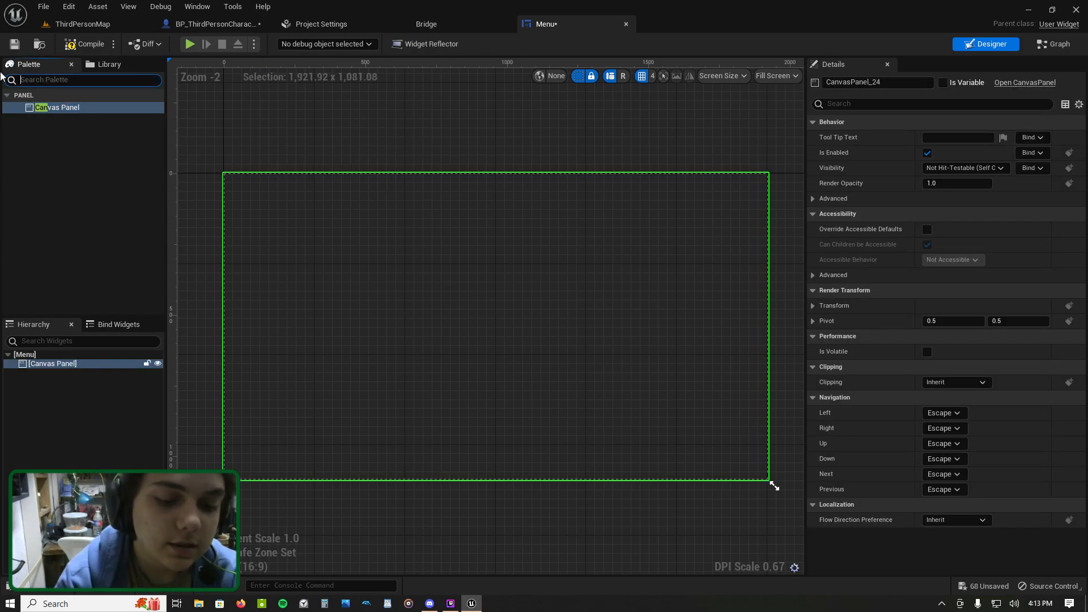
text(ima)
drag(61, 113, 485, 329)
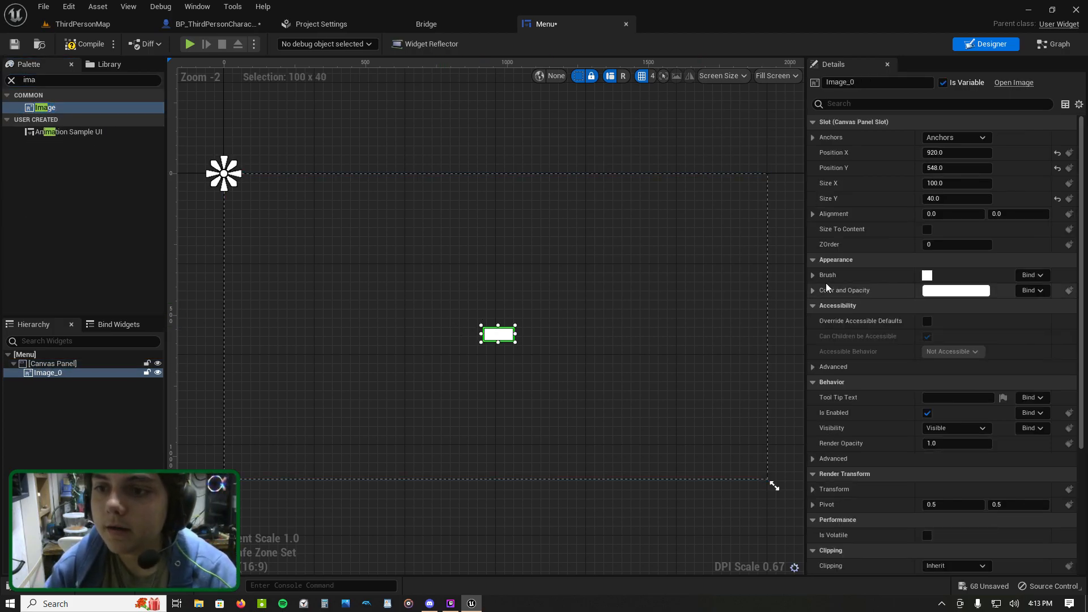
Step: Set the image's brush to the Screenshot__16_ texture
click(814, 275)
click(985, 294)
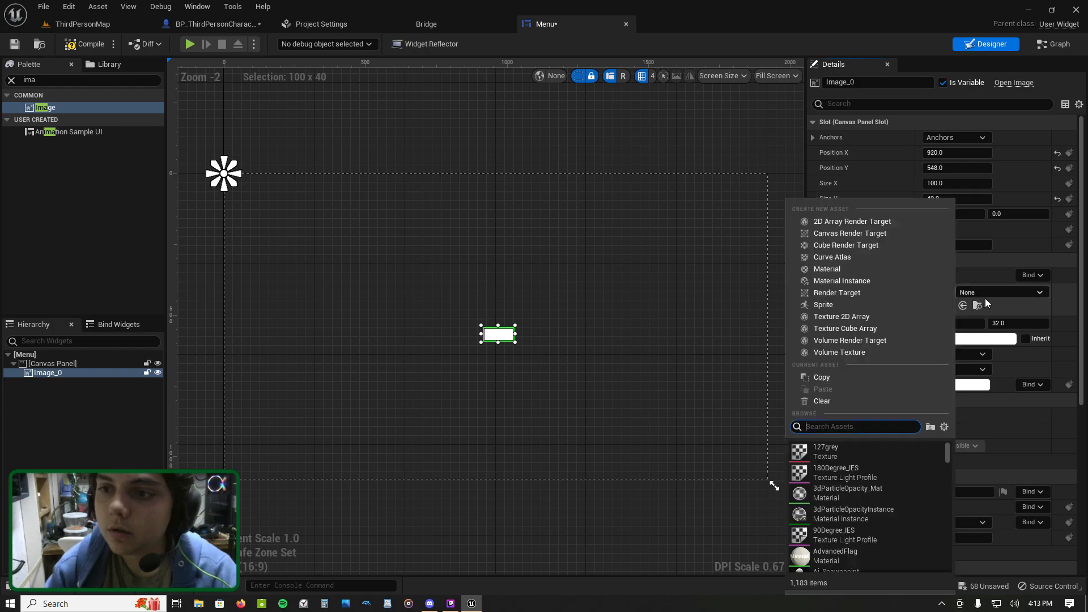
text(scree)
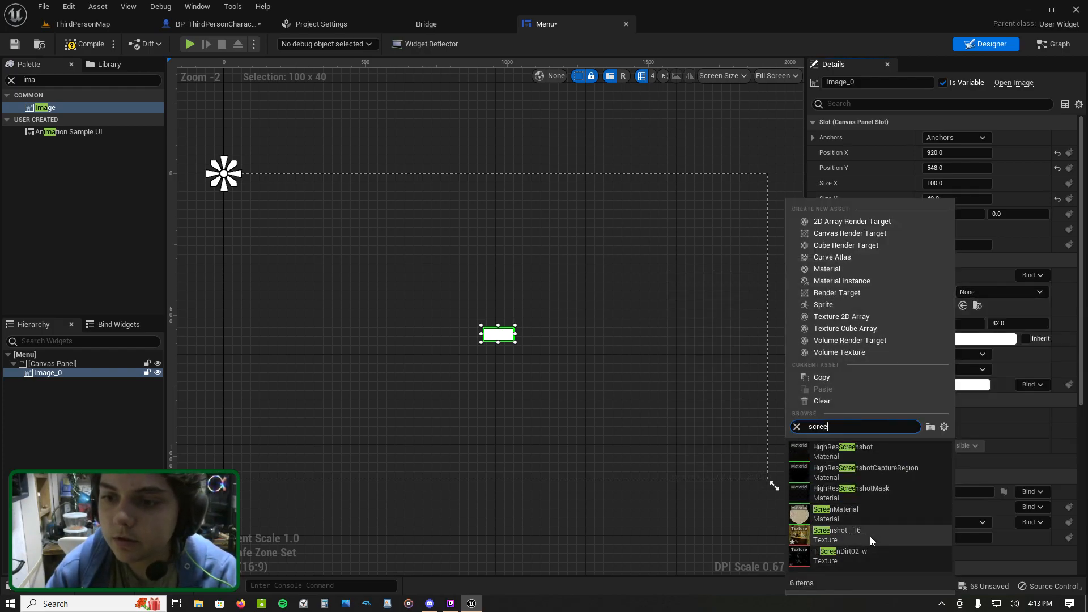
click(869, 537)
Step: Stretch the image over the whole canvas, about 1930 x 1071, and spread its anchors to the four canvas corners
drag(560, 376, 772, 481)
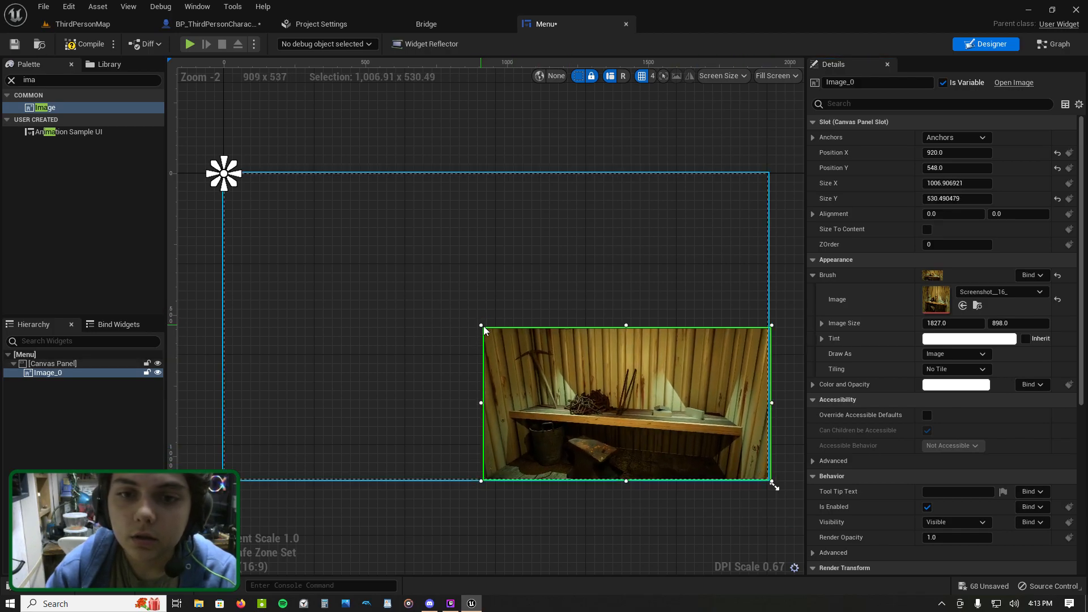
click(373, 254)
click(481, 328)
drag(481, 326, 778, 489)
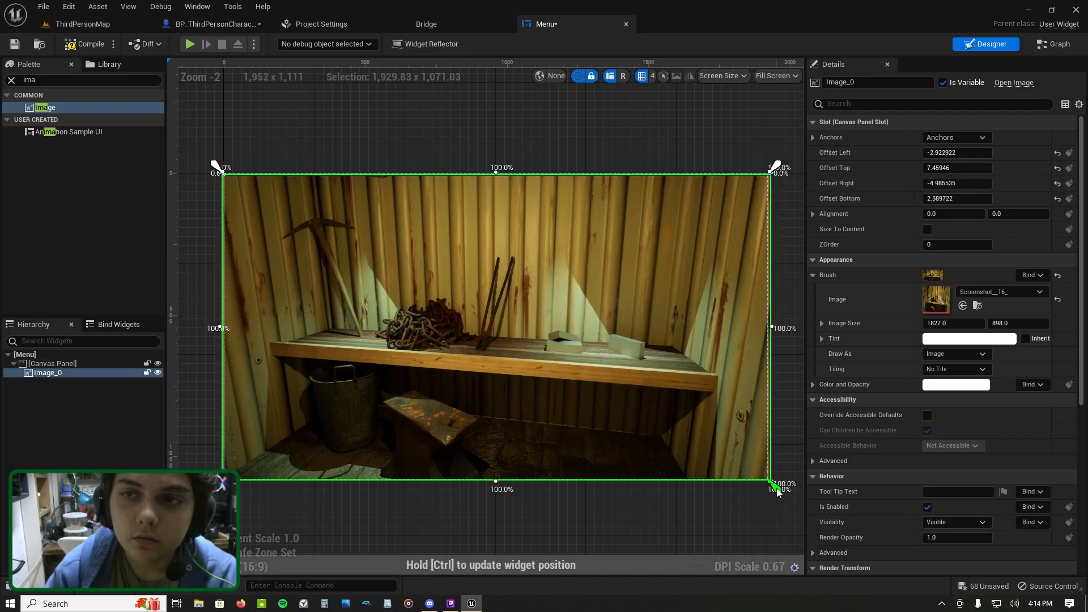
Step: Align the image's top-left corner closely with the top-left corner of the canvas
scroll(342, 250, up, 10)
right_drag(342, 249, 884, 604)
scroll(426, 294, up, 4)
drag(337, 252, 344, 238)
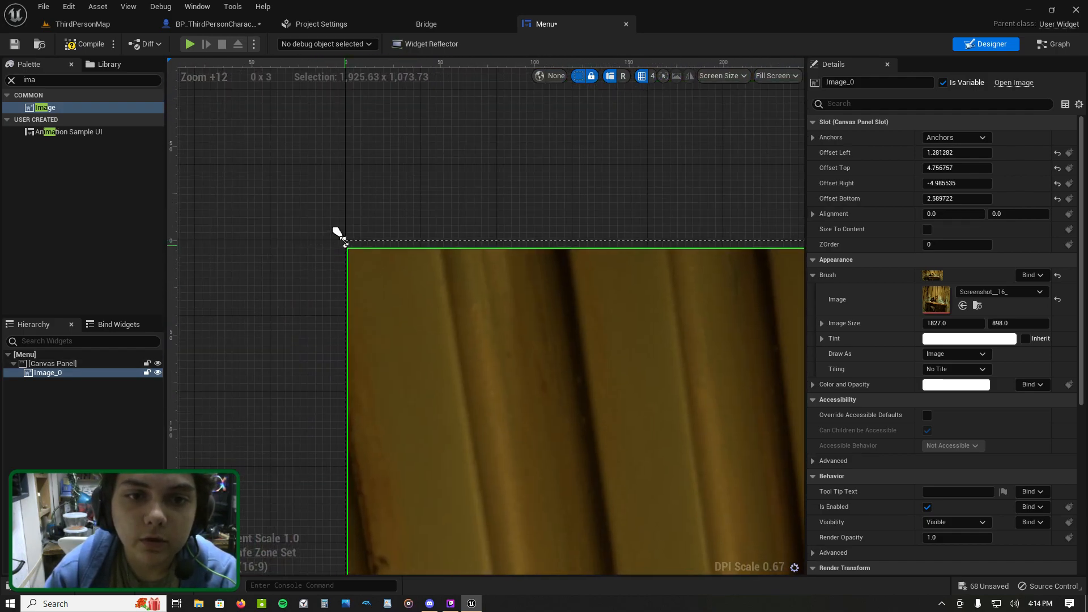
Step: Align the image's bottom-left corner with the canvas corner, bringing the image's height to about 1080
scroll(500, 344, down, 6)
scroll(499, 341, down, 6)
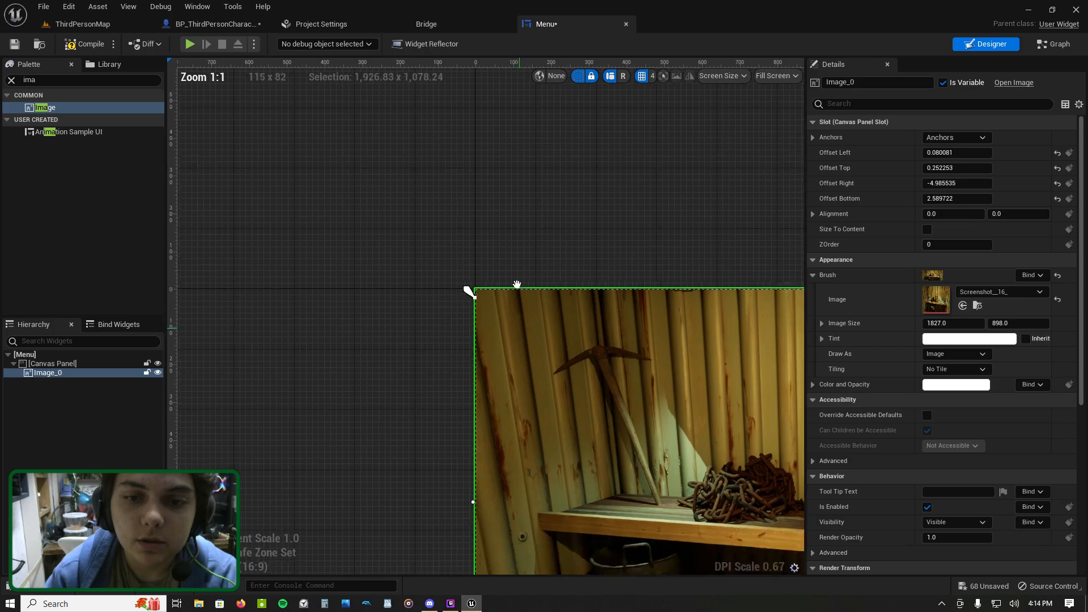
right_drag(519, 343, 512, 12)
scroll(474, 389, up, 11)
scroll(434, 406, up, 5)
drag(383, 361, 388, 354)
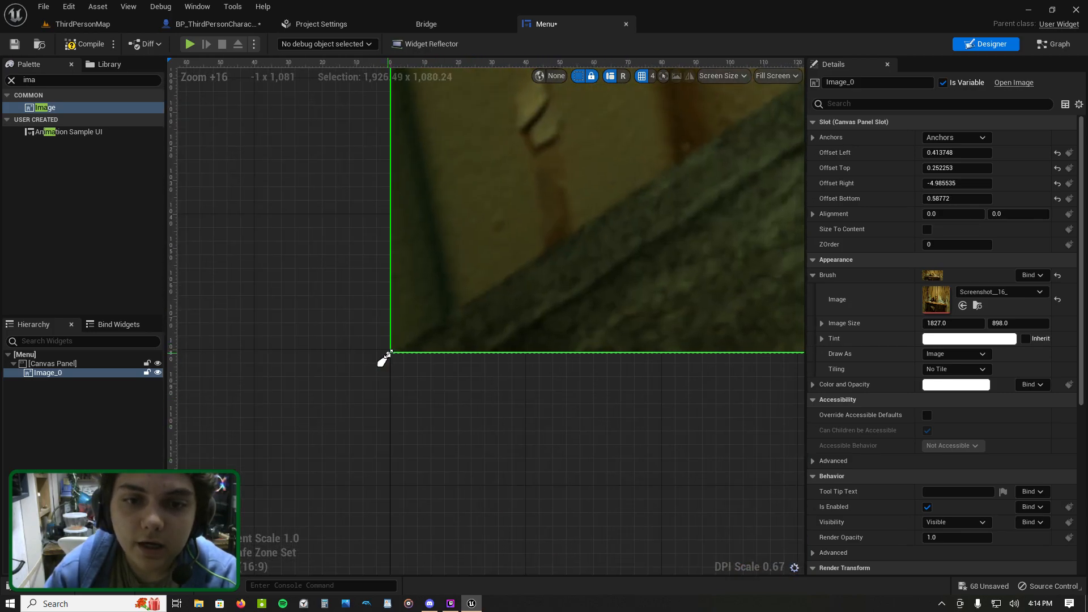
Step: Align the image's bottom-right corner with the canvas corner, bringing the image's width to about 1921
right_drag(434, 369, 178, 274)
right_drag(680, 394, 344, 391)
right_drag(680, 373, 346, 377)
right_drag(726, 368, 346, 376)
right_drag(685, 354, 363, 344)
right_drag(716, 381, 363, 353)
right_drag(715, 314, 352, 335)
right_drag(715, 343, 397, 335)
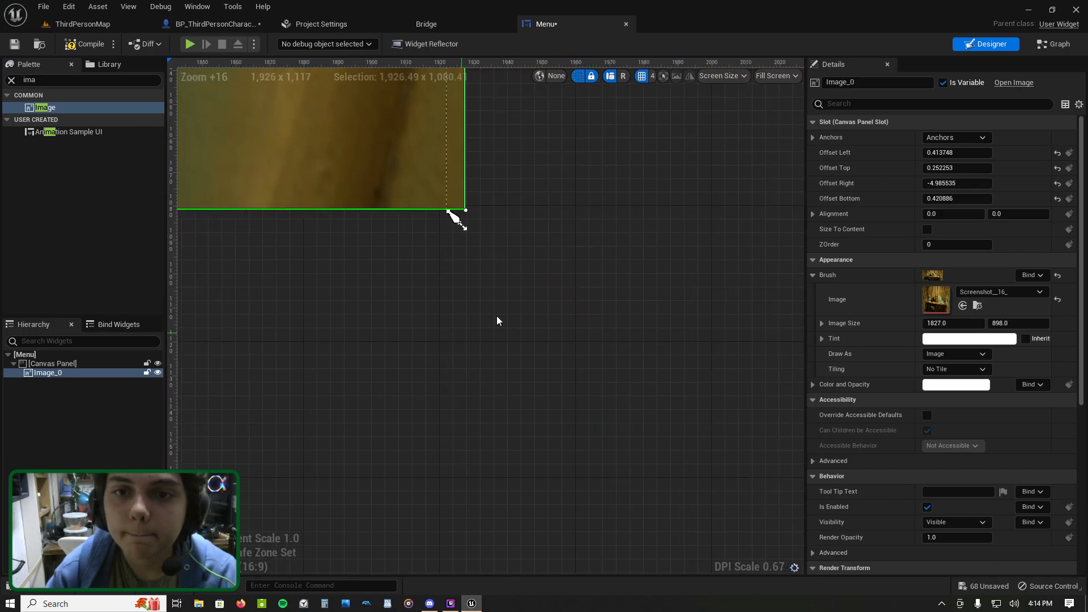
drag(465, 210, 445, 208)
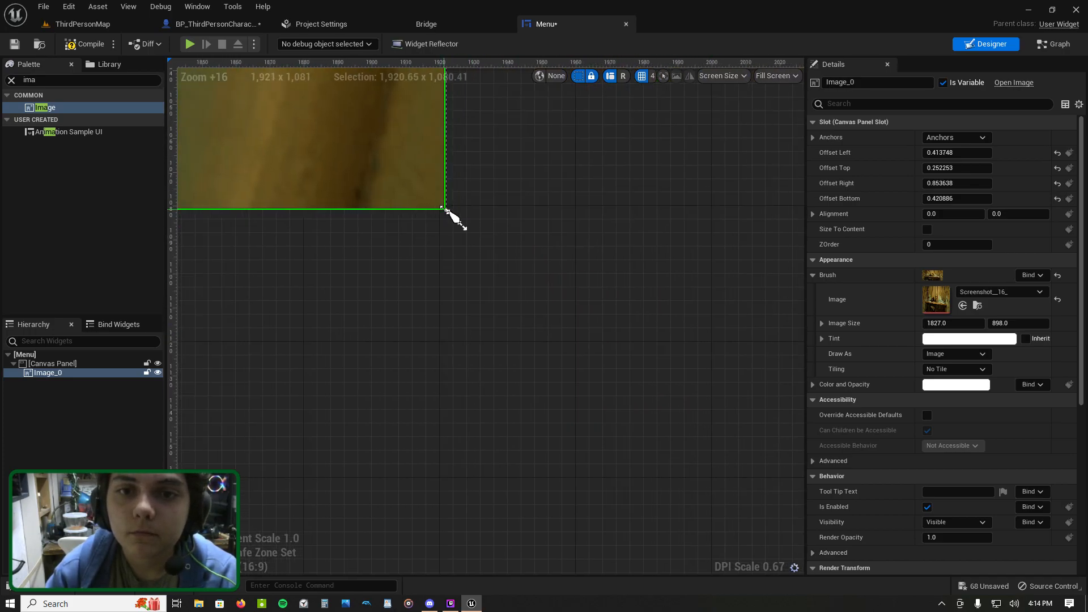
Step: Check the image's right edge and overall fit on the canvas, and compile the Menu widget
right_drag(517, 299, 583, 573)
scroll(561, 149, down, 10)
right_drag(589, 275, 613, 574)
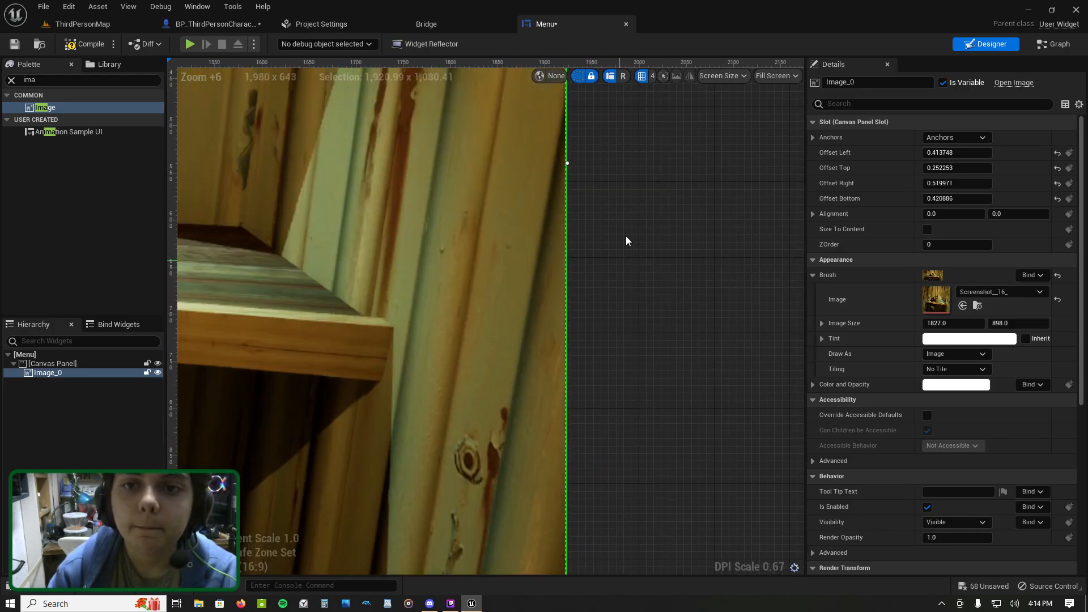
right_drag(626, 236, 634, 542)
right_drag(587, 134, 611, 504)
right_drag(620, 345, 741, 268)
scroll(511, 272, down, 1)
scroll(317, 279, down, 9)
right_drag(369, 287, 572, 219)
scroll(519, 165, up, 2)
click(495, 151)
right_drag(516, 162, 599, 97)
click(100, 45)
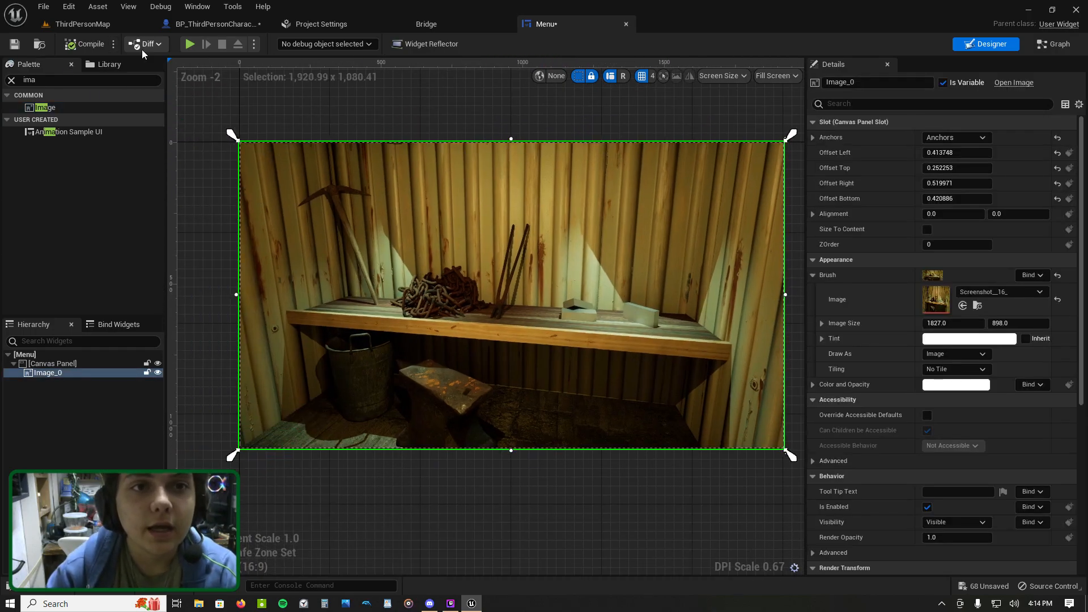
Step: Set the Create Widget node's class to Menu in BP_ThirdPersonCharacter and return to the ThirdPersonMap level
click(188, 25)
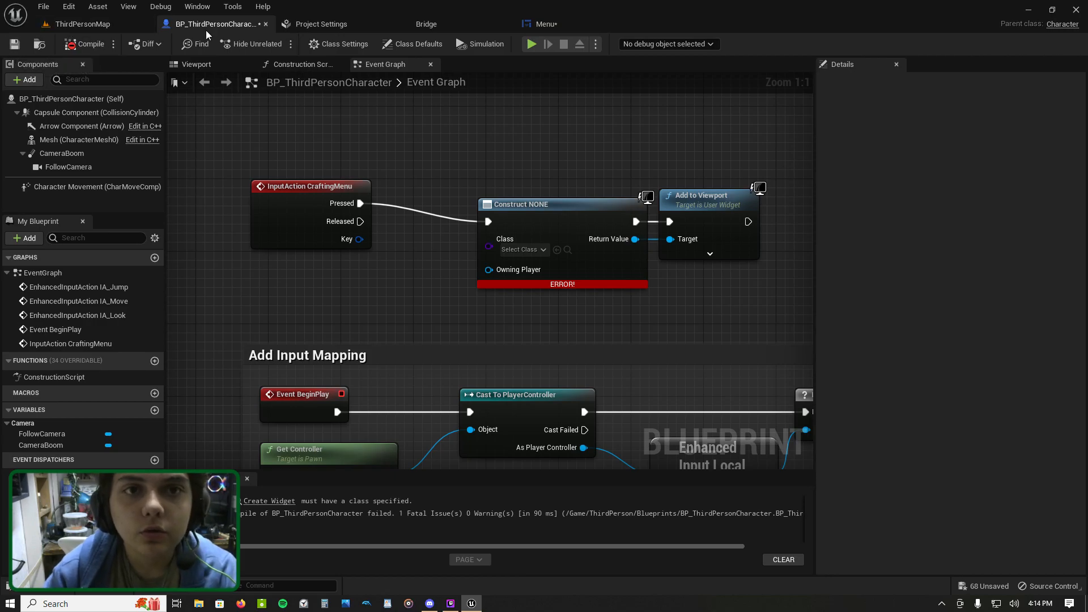
click(522, 250)
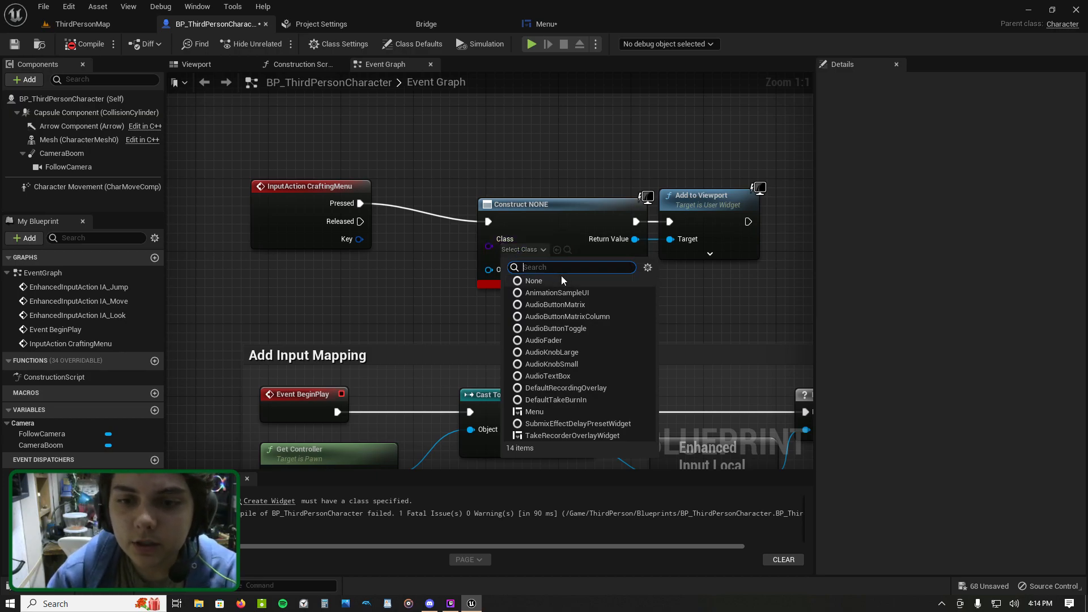
click(534, 412)
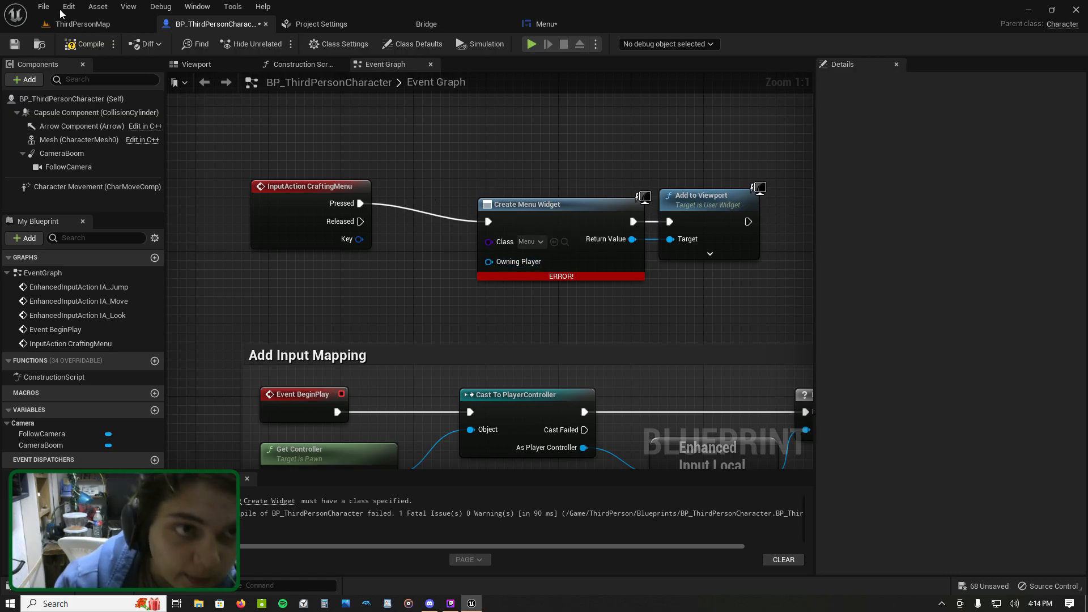
click(90, 24)
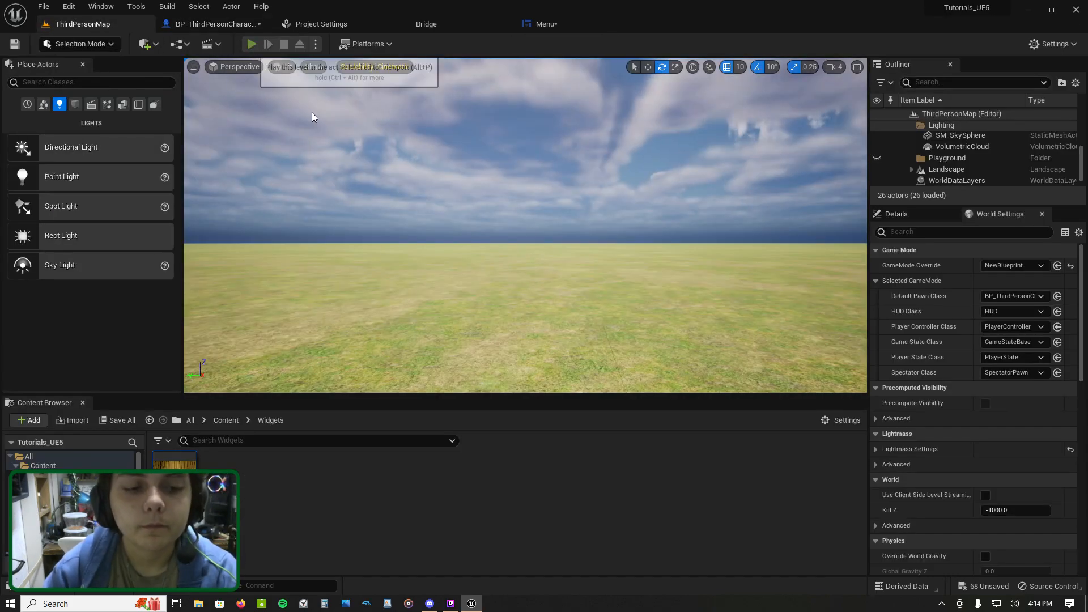
Step: Play-test the level by opening the crafting menu in the game, and stop the session
key(alt+p)
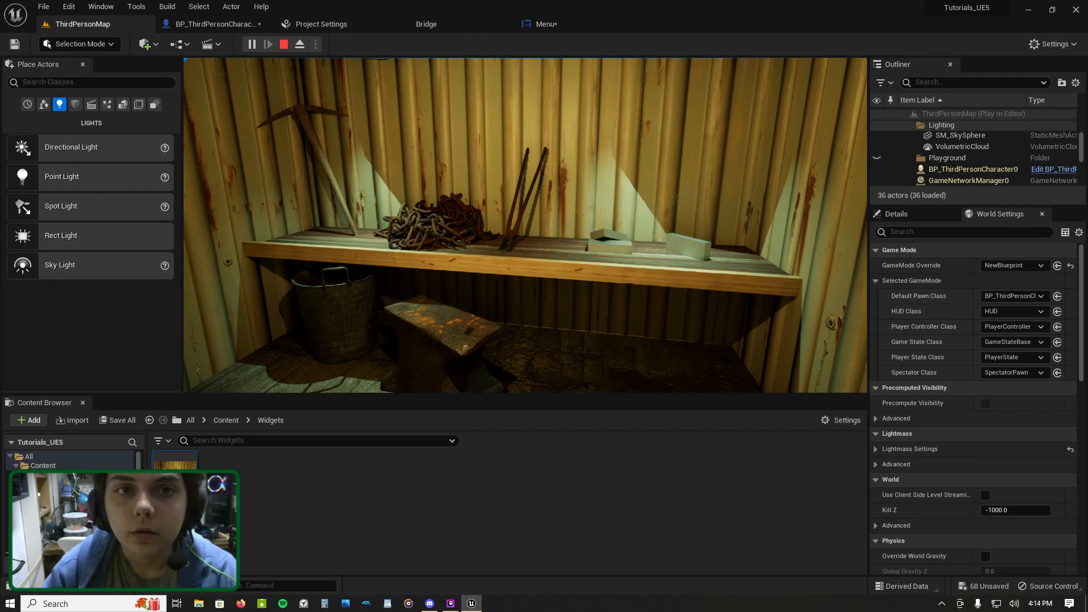
key(Escape)
click(546, 29)
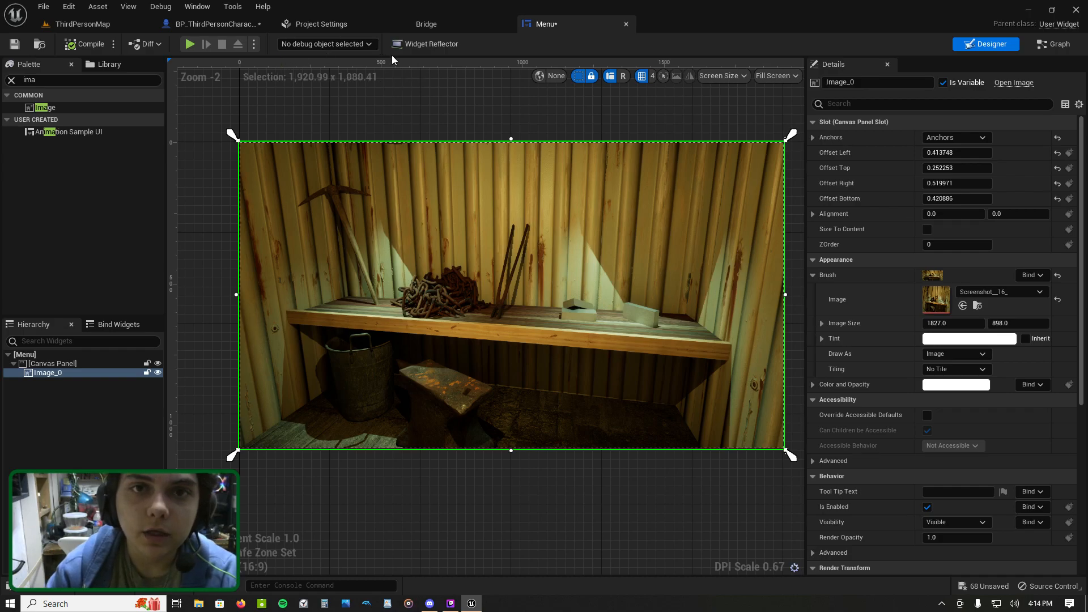
Step: Tidy the Create Menu Widget and Add to Viewport nodes beside the InputAction CraftingMenu event in BP_ThirdPersonCharacter
click(236, 23)
scroll(398, 110, down, 2)
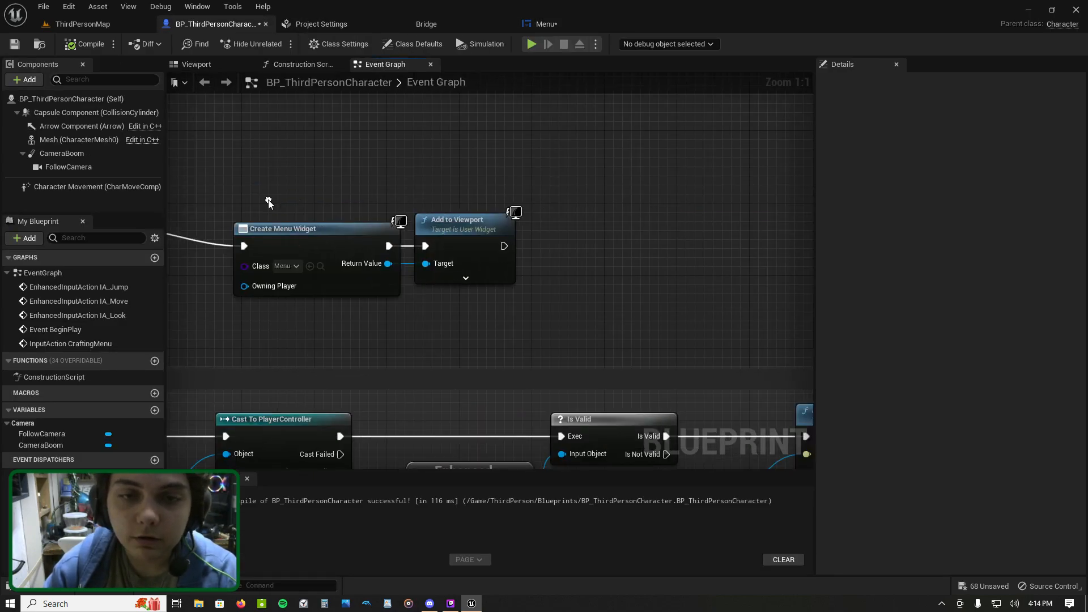
right_drag(271, 186, 416, 244)
drag(473, 279, 424, 262)
click(502, 253)
drag(503, 253, 510, 267)
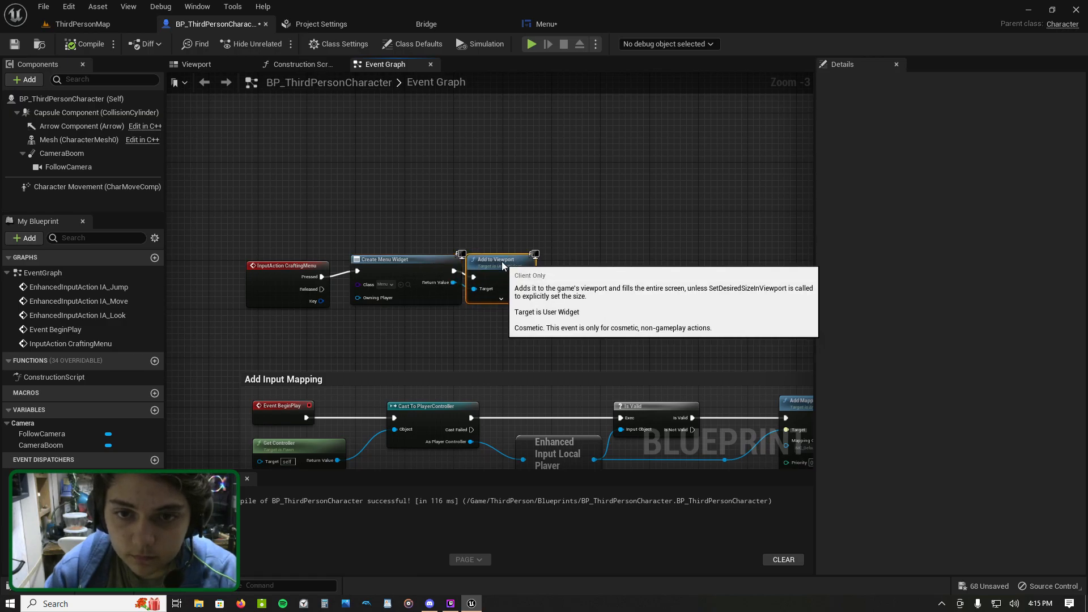
Step: Add a Create Sound 2D node to the Jump node's execution output and place it beside the Jump node
scroll(566, 270, up, 3)
scroll(552, 282, down, 5)
right_drag(550, 279, 508, 73)
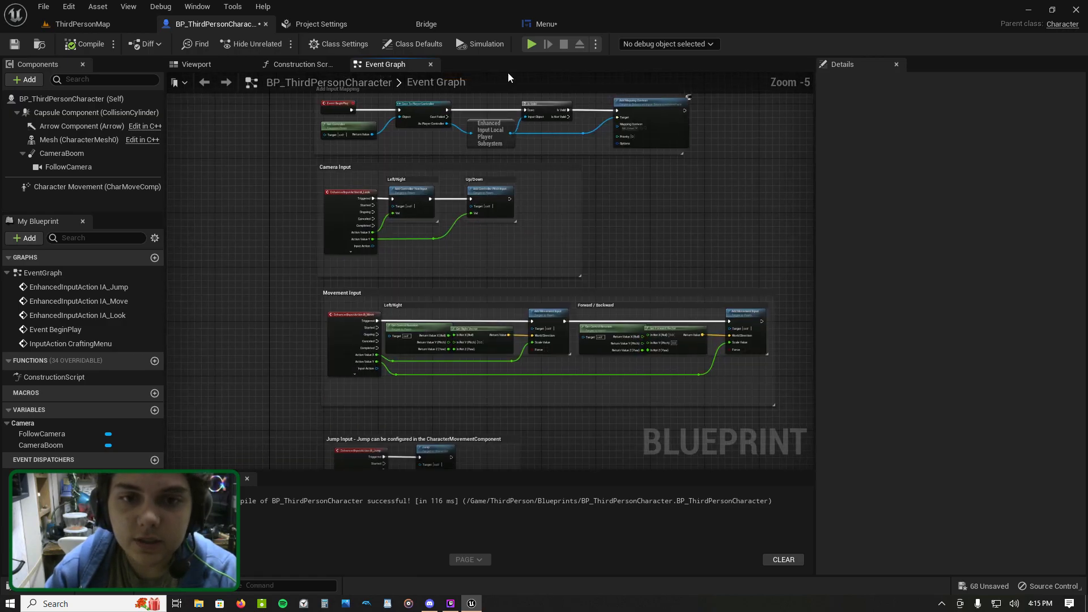
scroll(519, 216, up, 3)
scroll(519, 217, down, 2)
scroll(500, 346, up, 2)
right_drag(500, 346, 552, 73)
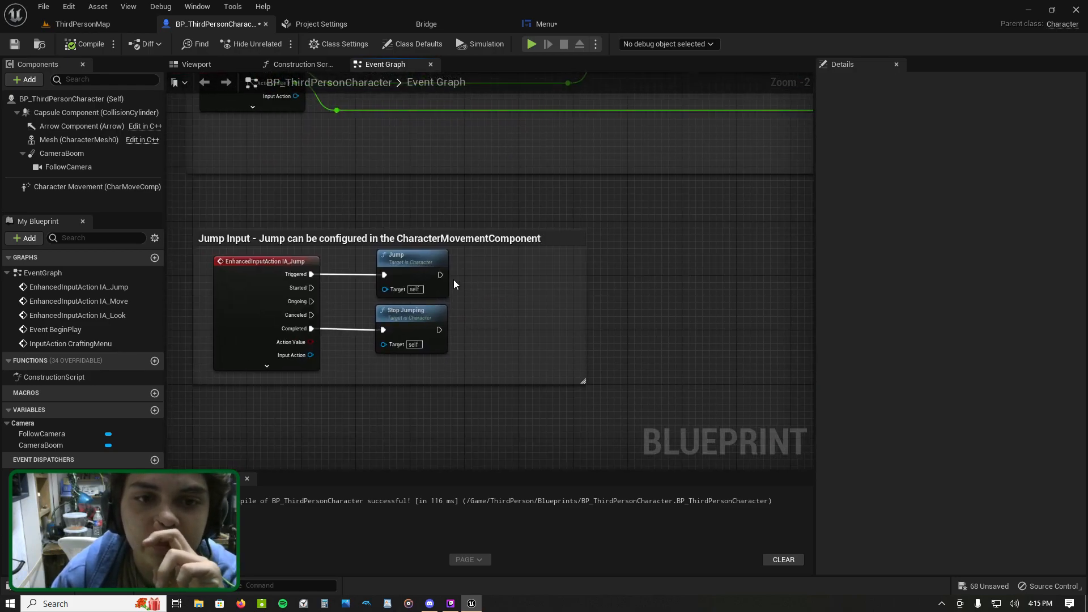
drag(437, 276, 486, 270)
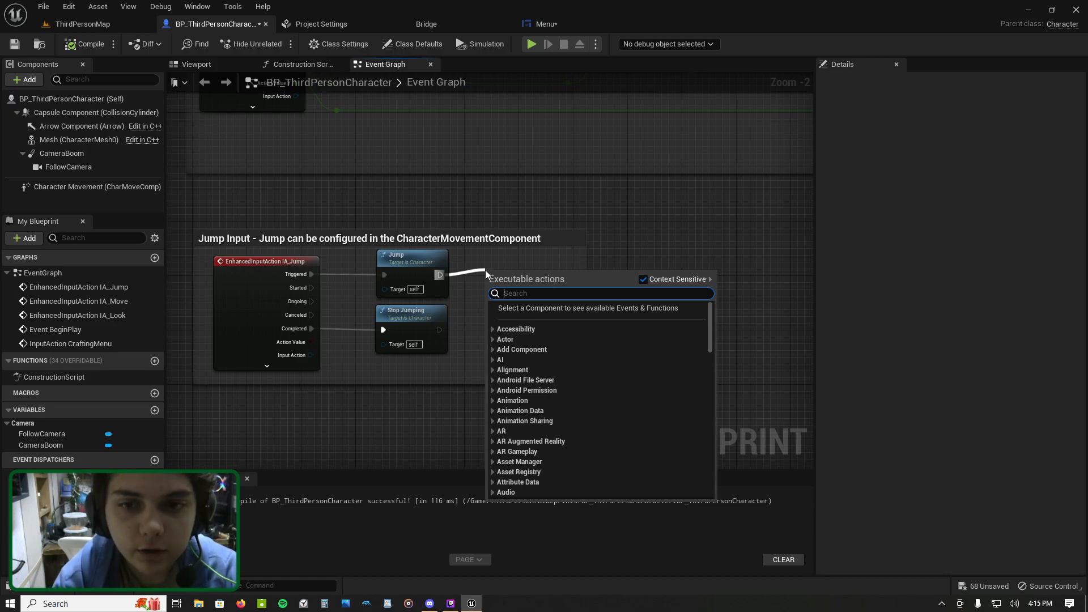
text(Add sound)
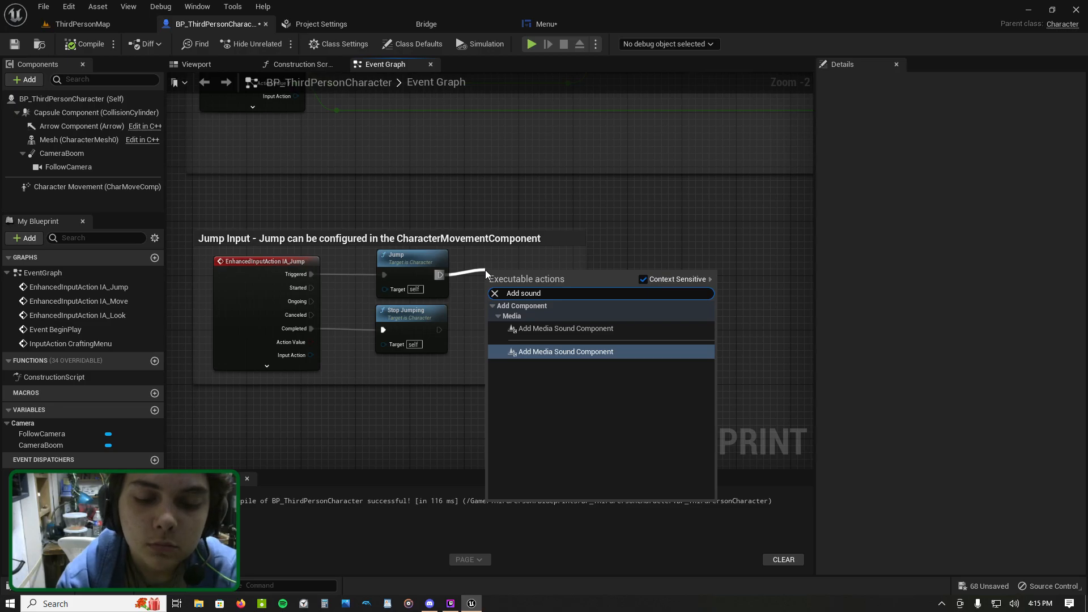
key(ctrl+a)
text(crea)
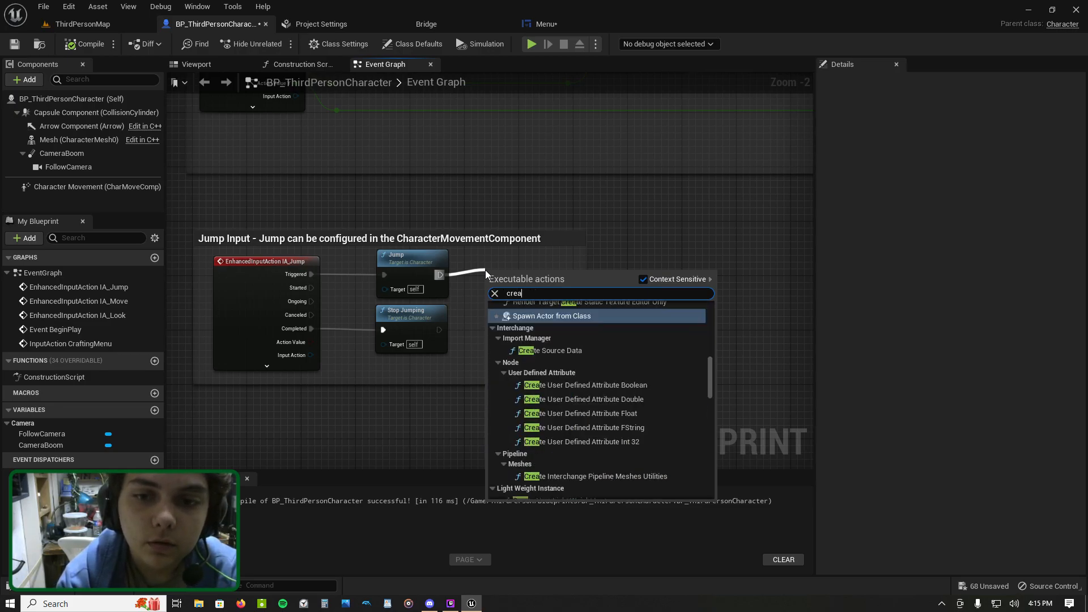
text(te sound 2)
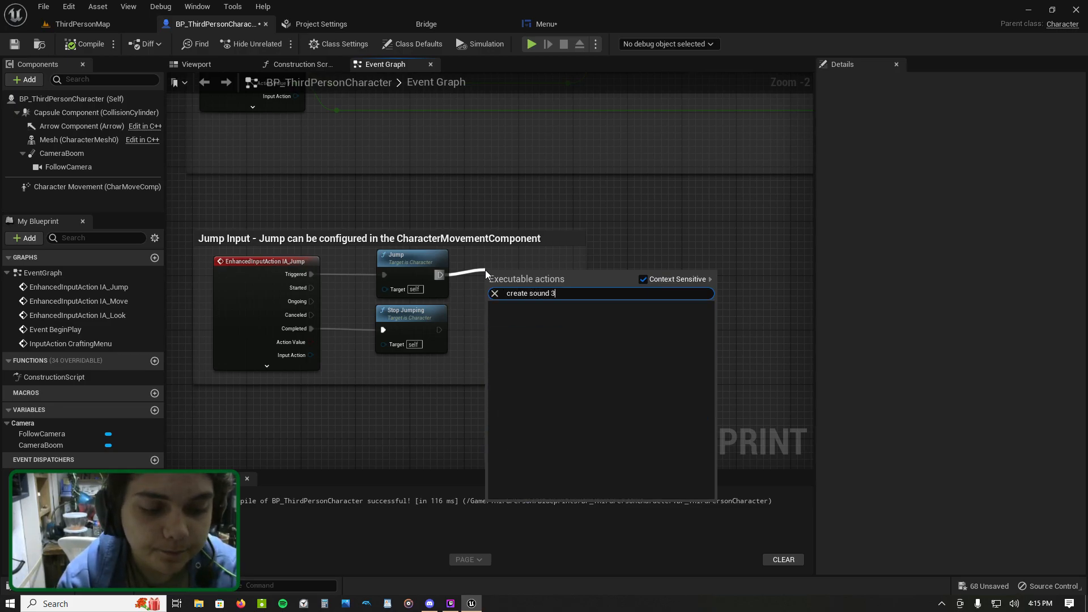
text(d)
key(Return)
drag(572, 271, 533, 254)
Step: Set the Create Sound 2D node's sound to Collapse01, and compile and save the blueprint
click(486, 289)
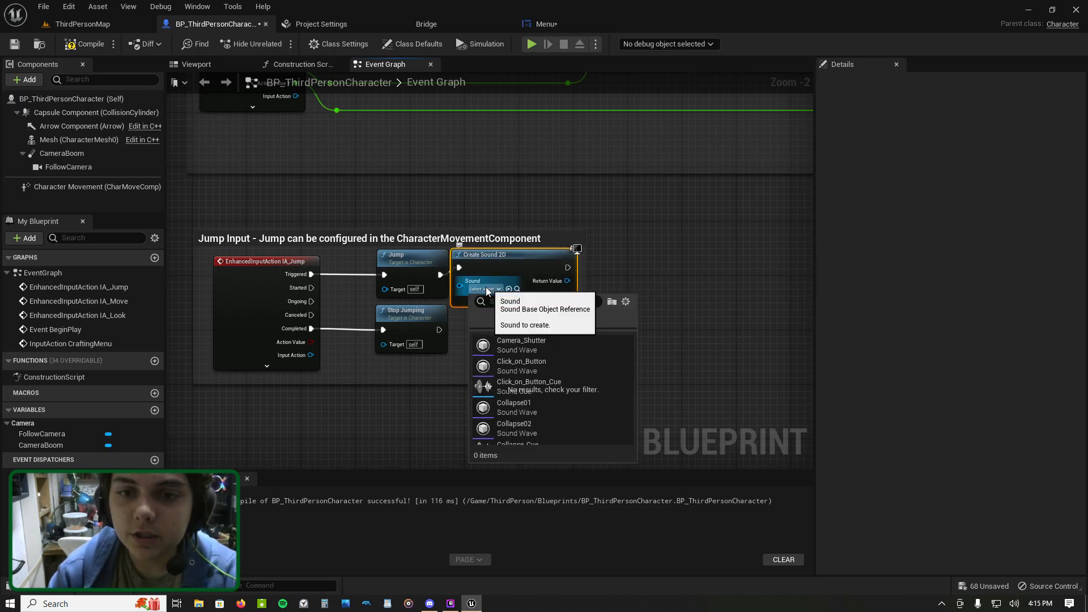
click(513, 386)
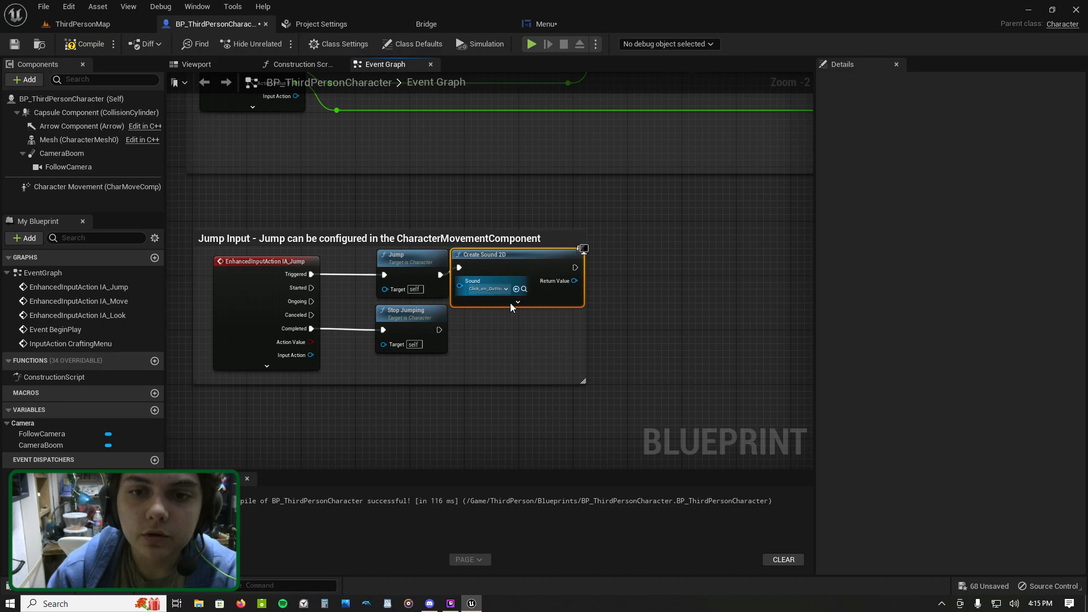
click(497, 289)
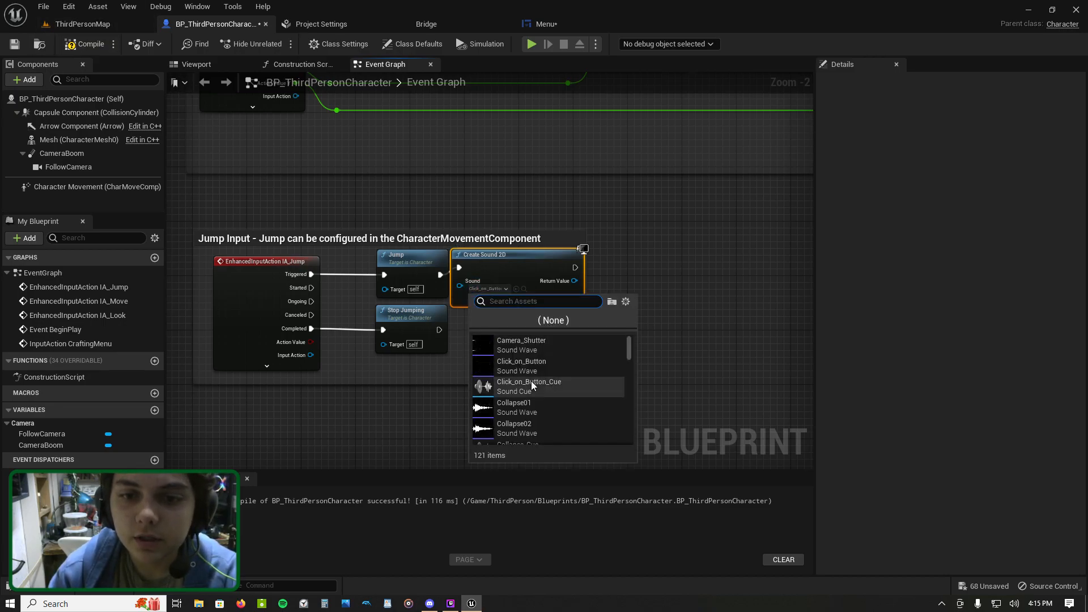
scroll(532, 382, down, 2)
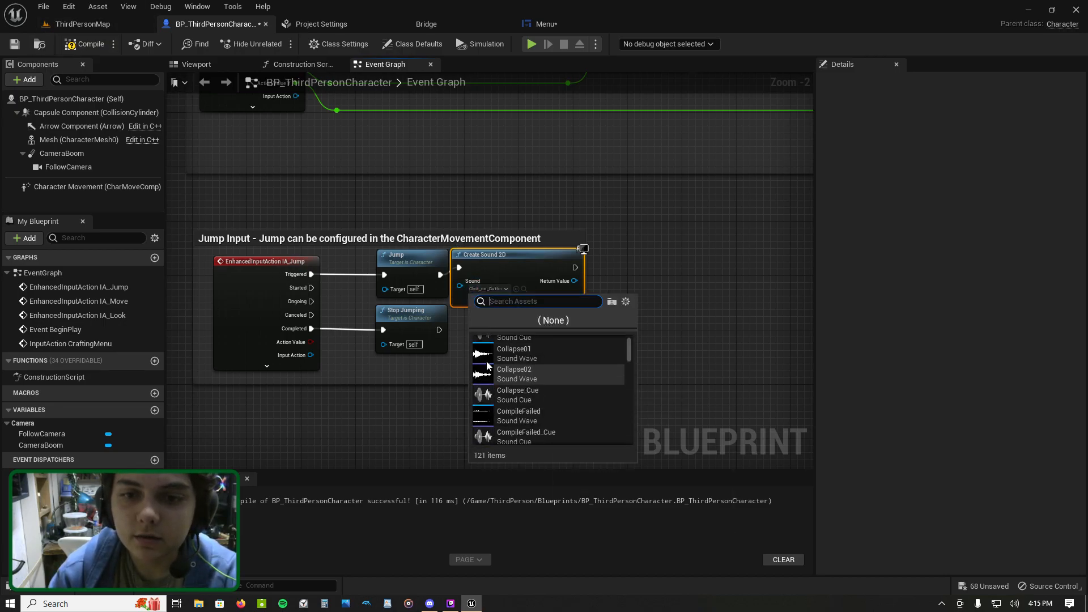
click(547, 355)
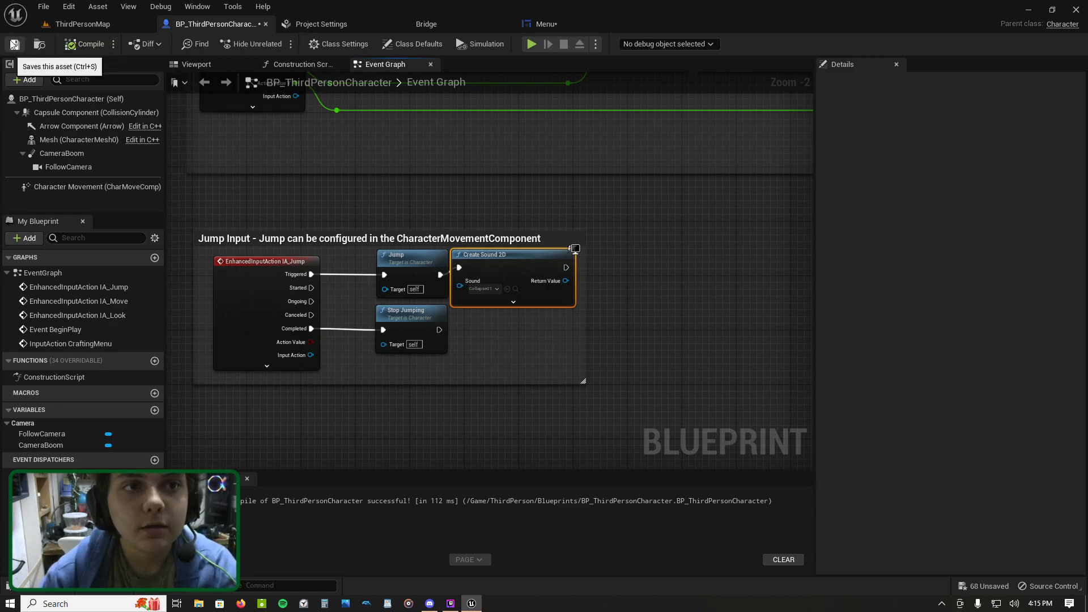
Step: Play-test ThirdPersonMap by making the character jump to check the Collapse01 sound, and stop the session
click(116, 24)
click(252, 44)
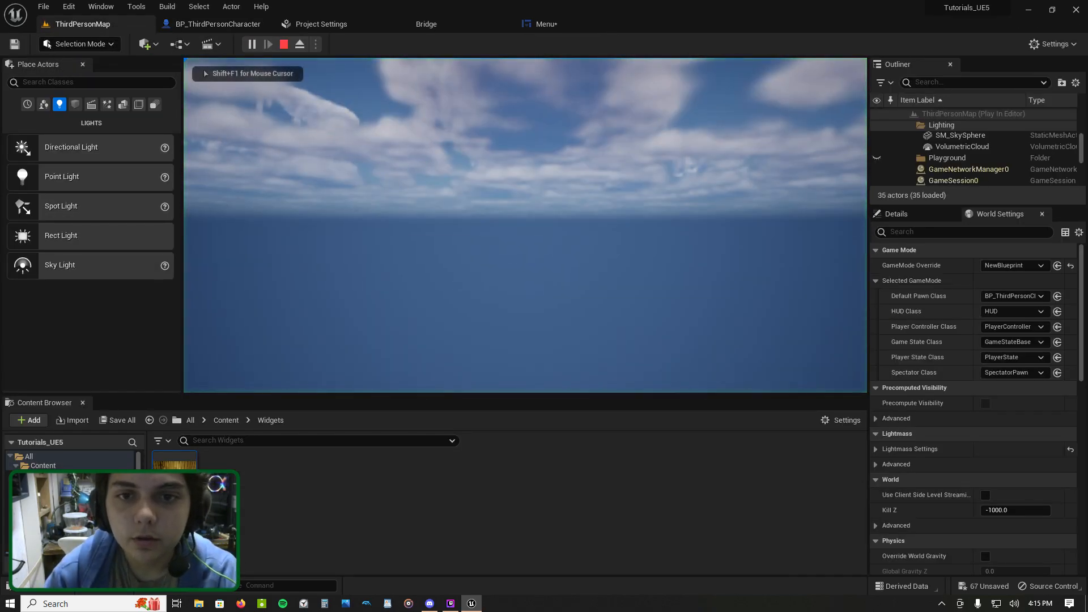
key(Escape)
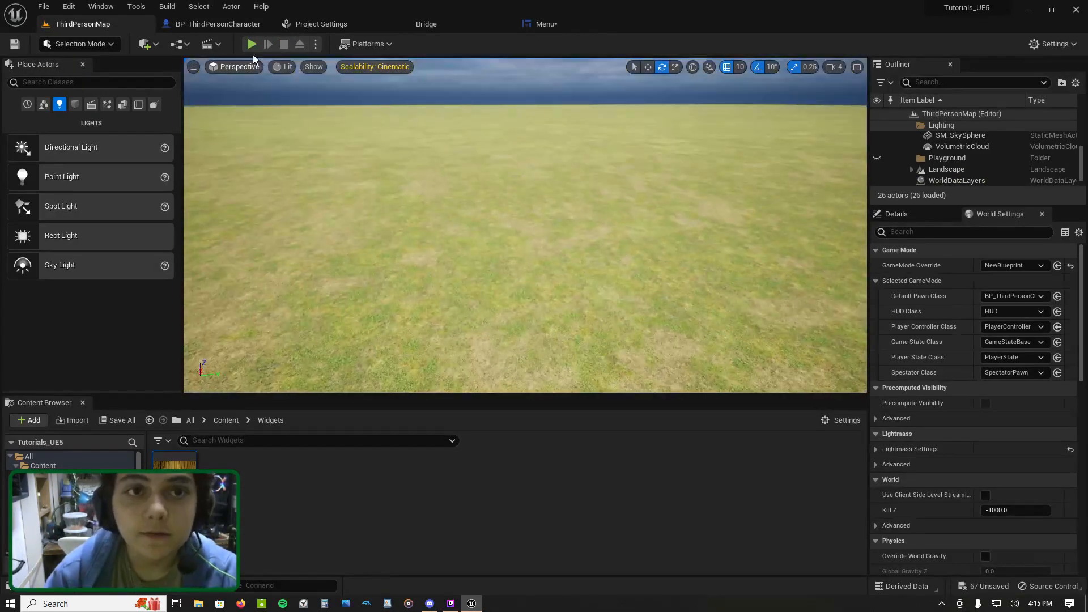
key(alt+p)
key(w)
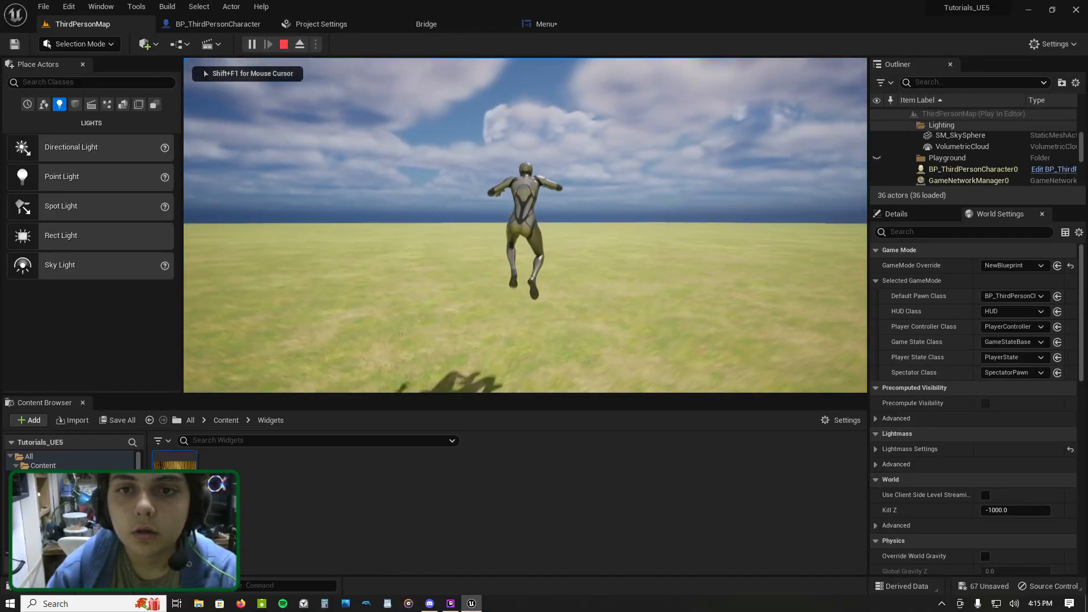
key(Escape)
Step: Add a Play node after Create Sound 2D, connect the Return Value to its Target, and compile the blueprint
click(218, 23)
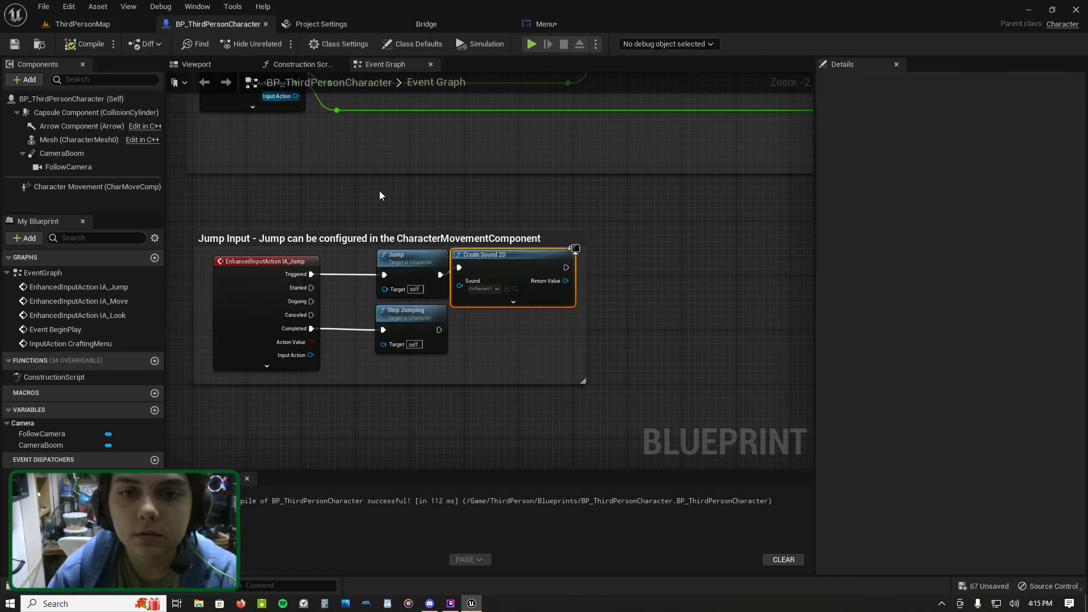
drag(606, 281, 788, 289)
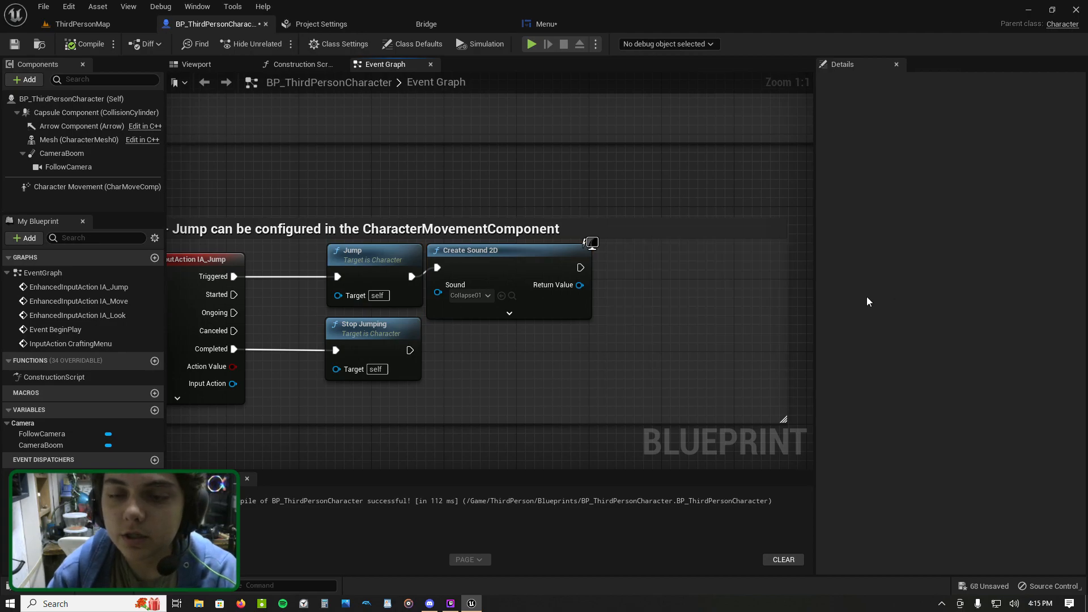
drag(580, 267, 635, 267)
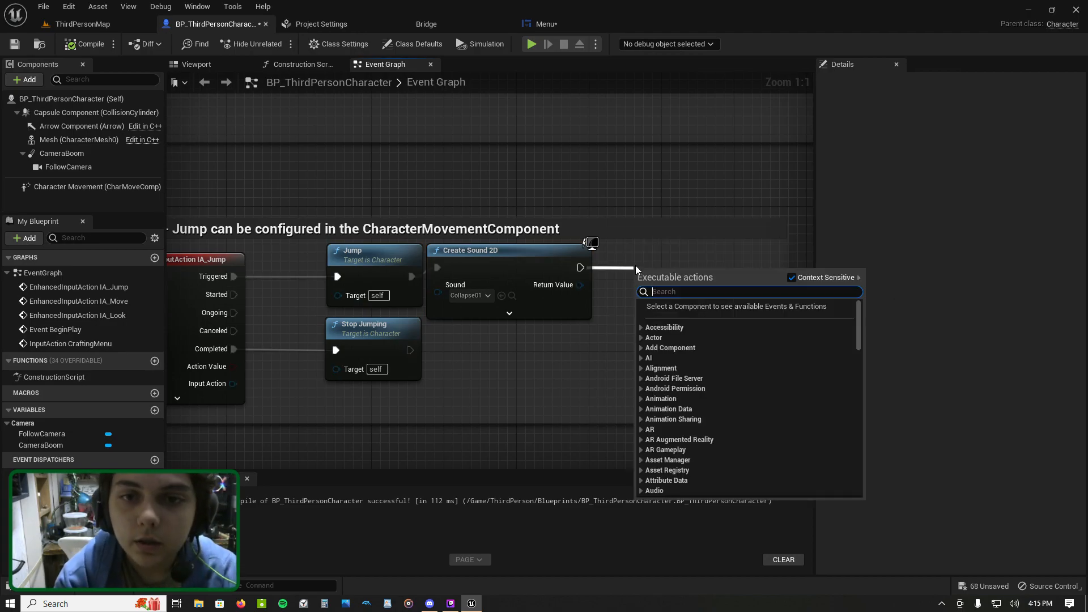
text(play)
key(Return)
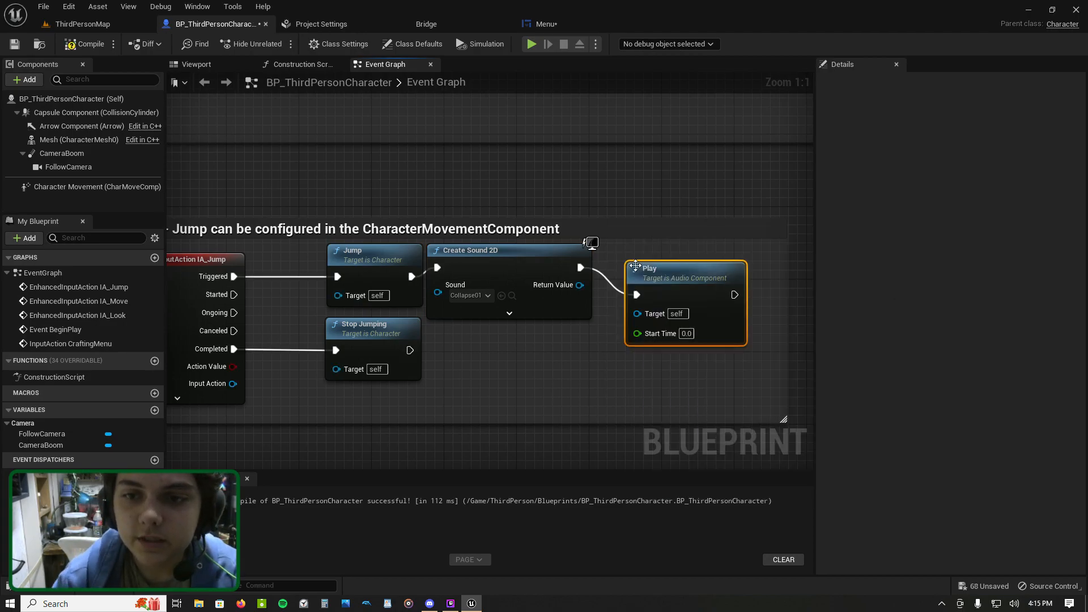
drag(579, 285, 644, 322)
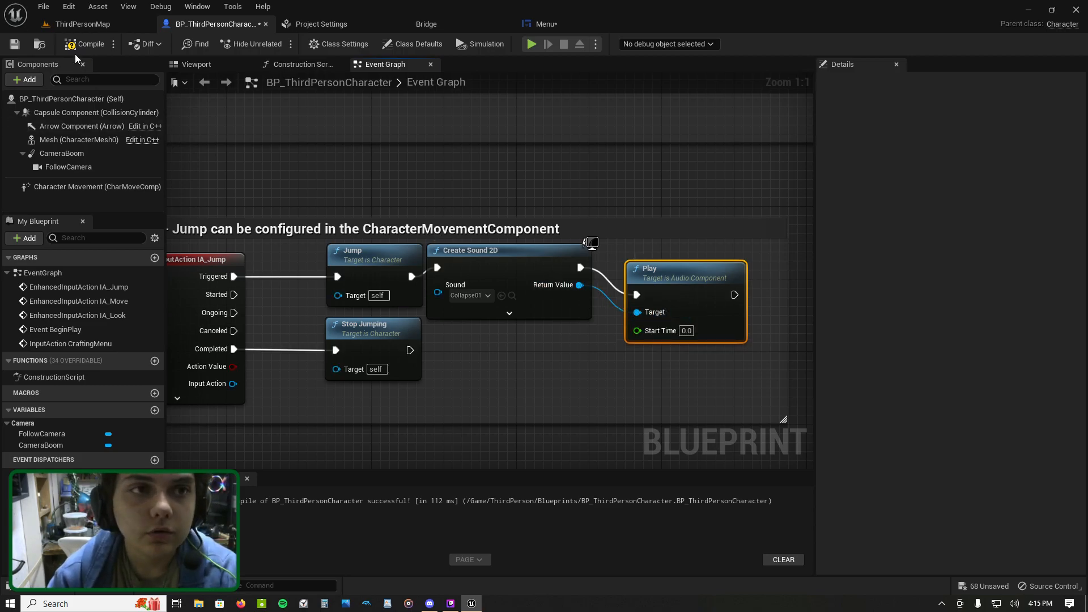
Step: Play-test ThirdPersonMap by running and jumping to check the sound, open the crafting menu, and stop the session
click(81, 24)
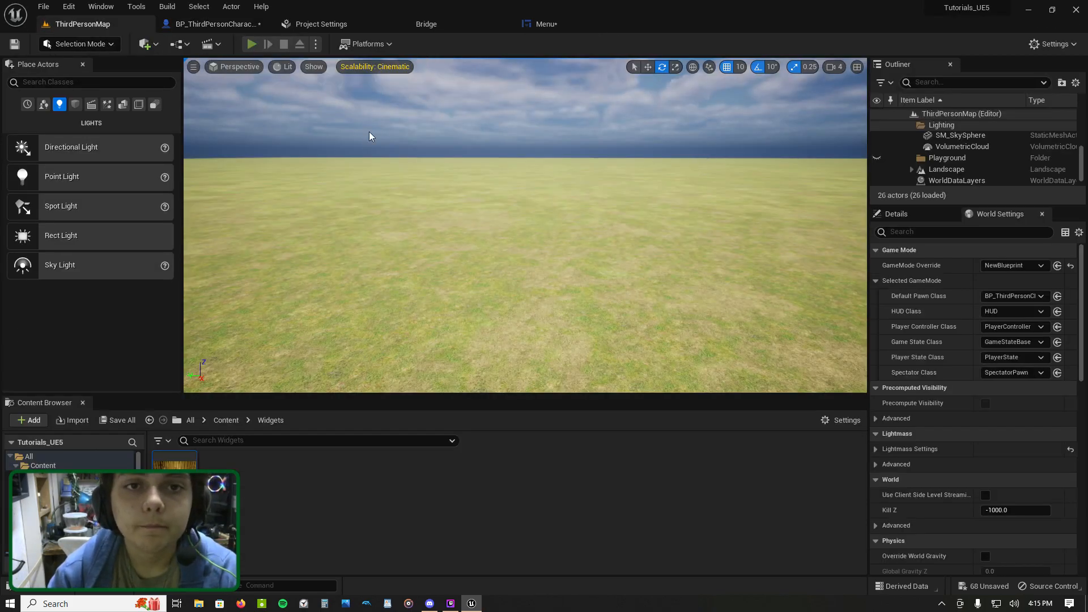
key(alt+p)
key(w)
key(space)
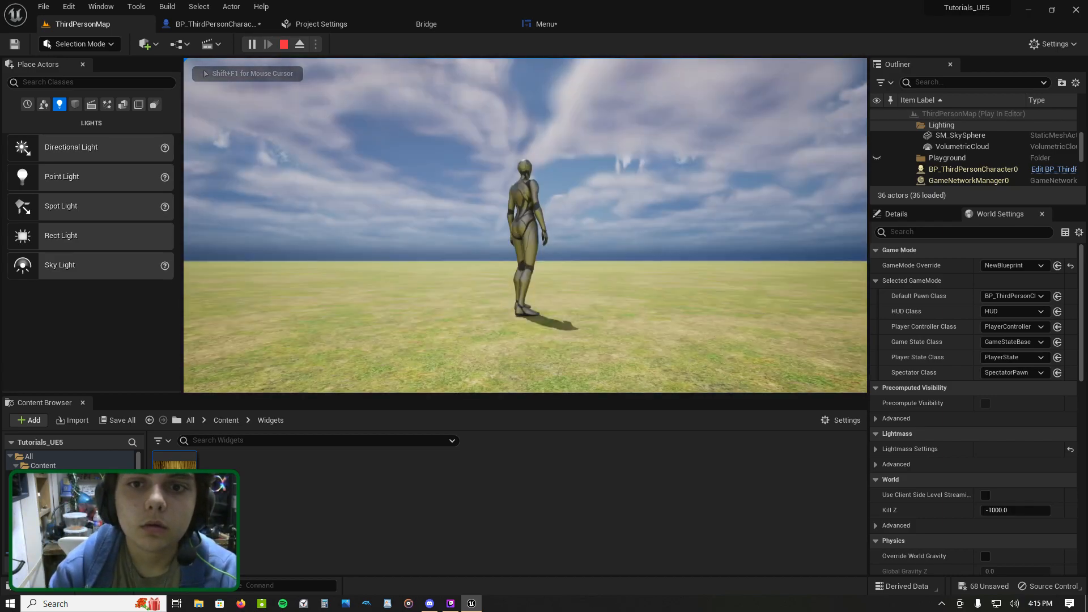
key(w)
key(space)
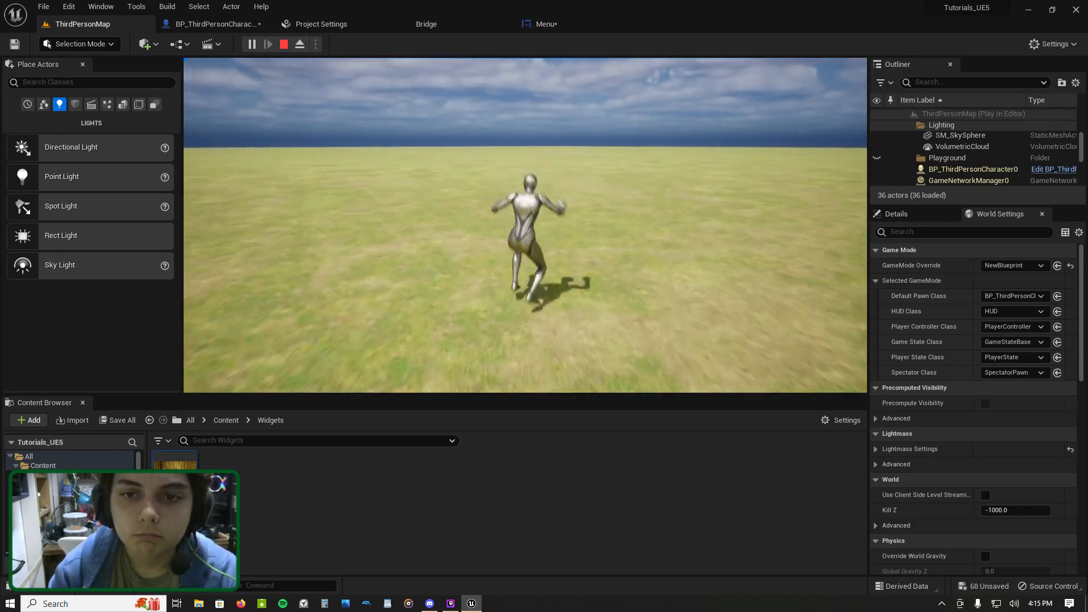
key(m)
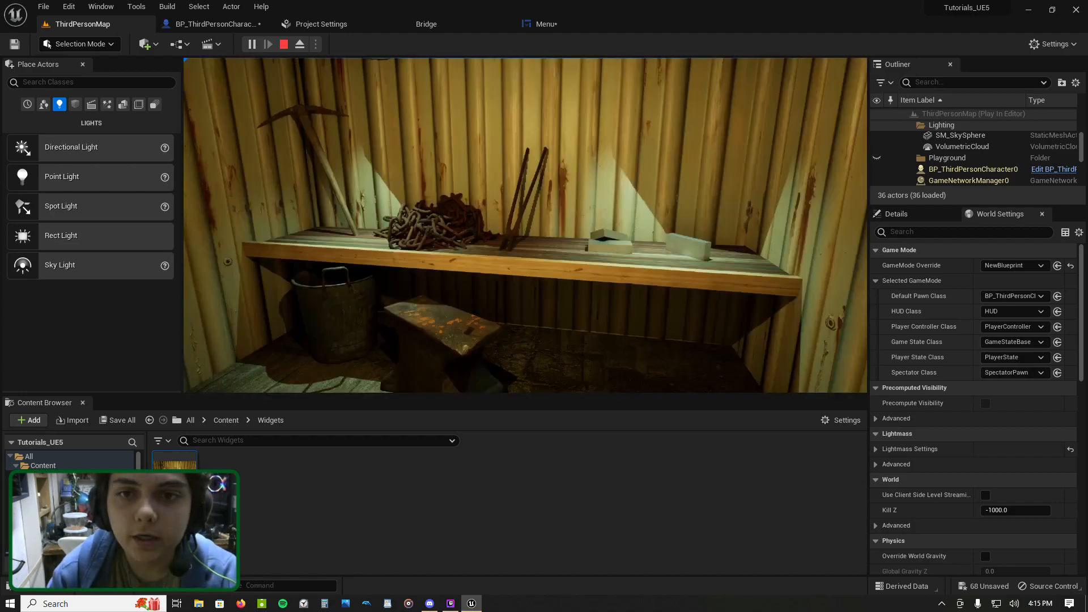
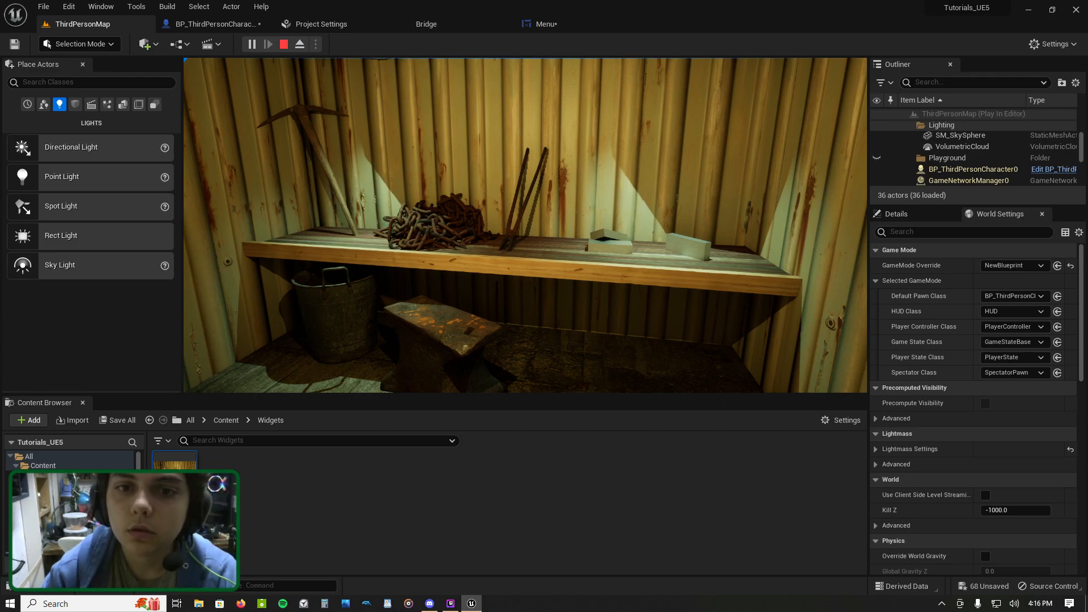
key(Escape)
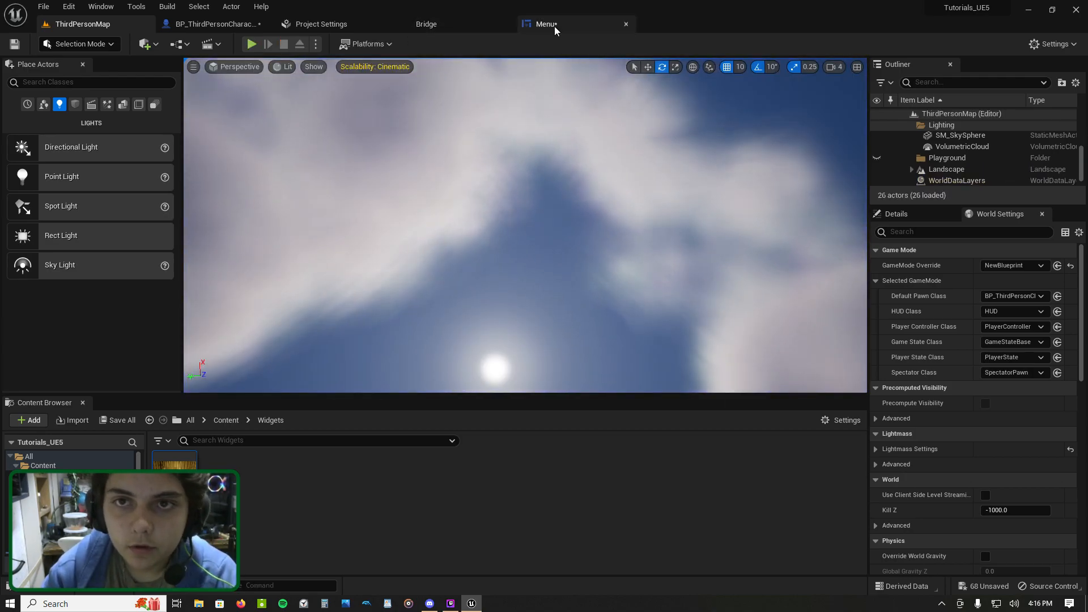
Step: Move the crafting menu nodes up in BP_ThirdPersonCharacter's event graph and shift Create Menu Widget and Add to Viewport closer to the CraftingMenu event
click(546, 24)
click(440, 25)
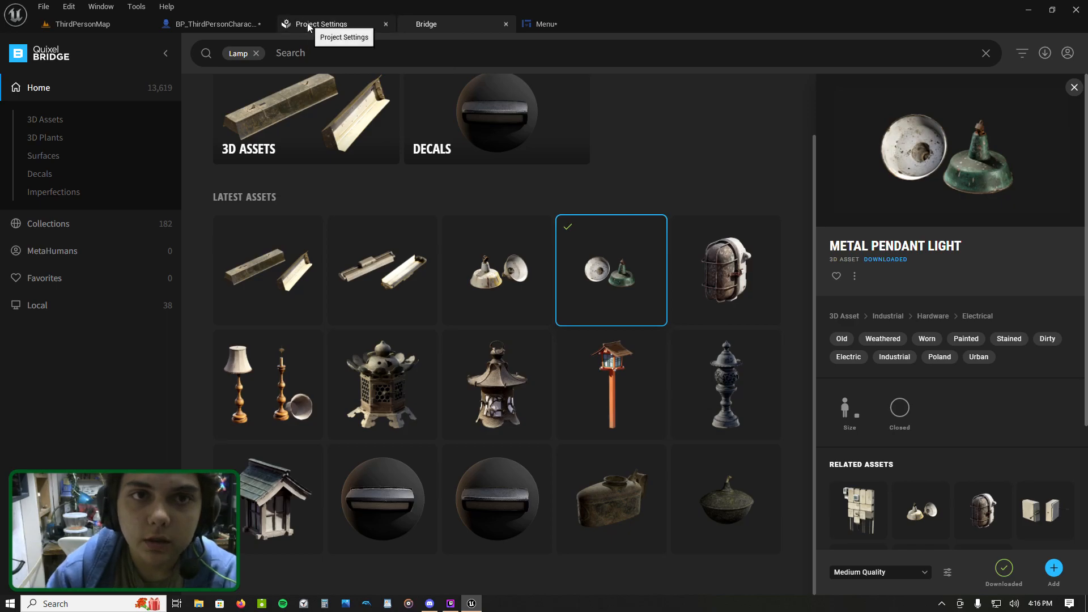
click(227, 24)
right_drag(490, 191, 547, 474)
scroll(539, 298, up, 1)
right_drag(537, 301, 592, 373)
drag(330, 250, 563, 319)
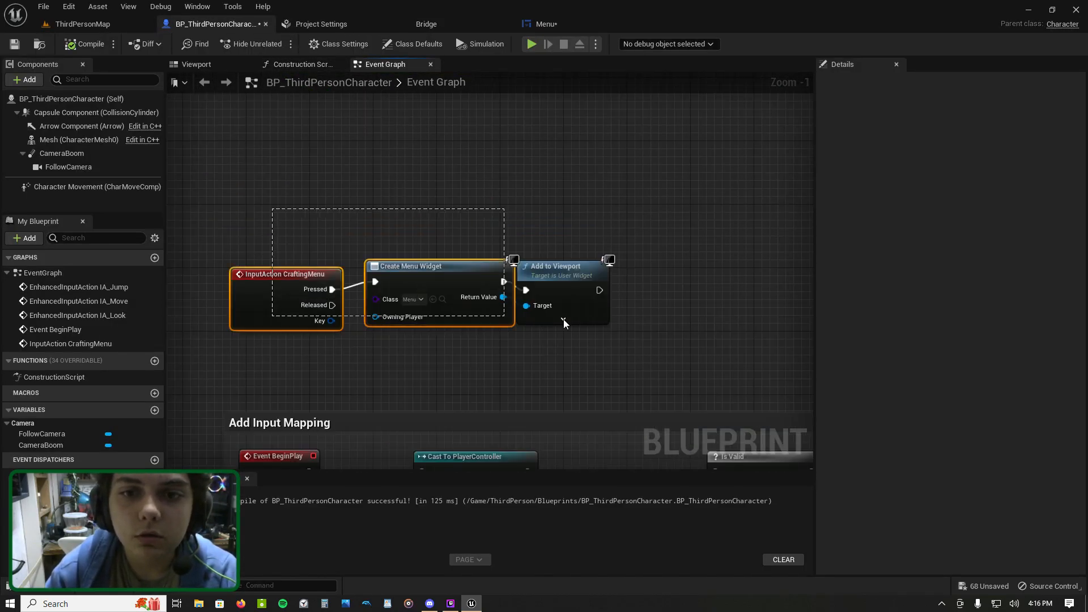
drag(548, 254, 564, 174)
right_drag(651, 275, 574, 372)
drag(312, 255, 481, 303)
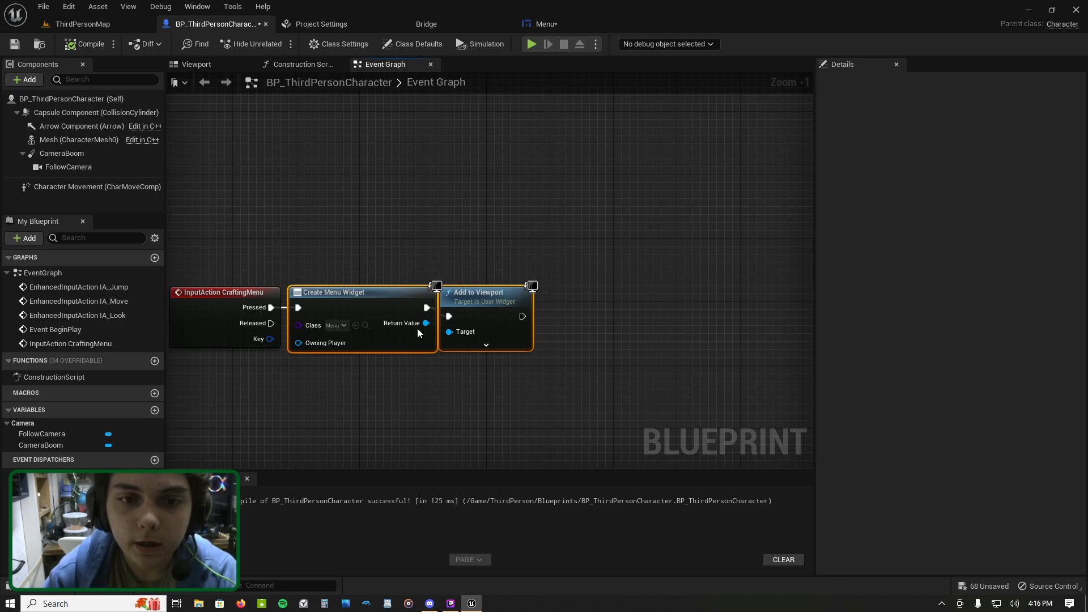
right_drag(588, 325, 571, 250)
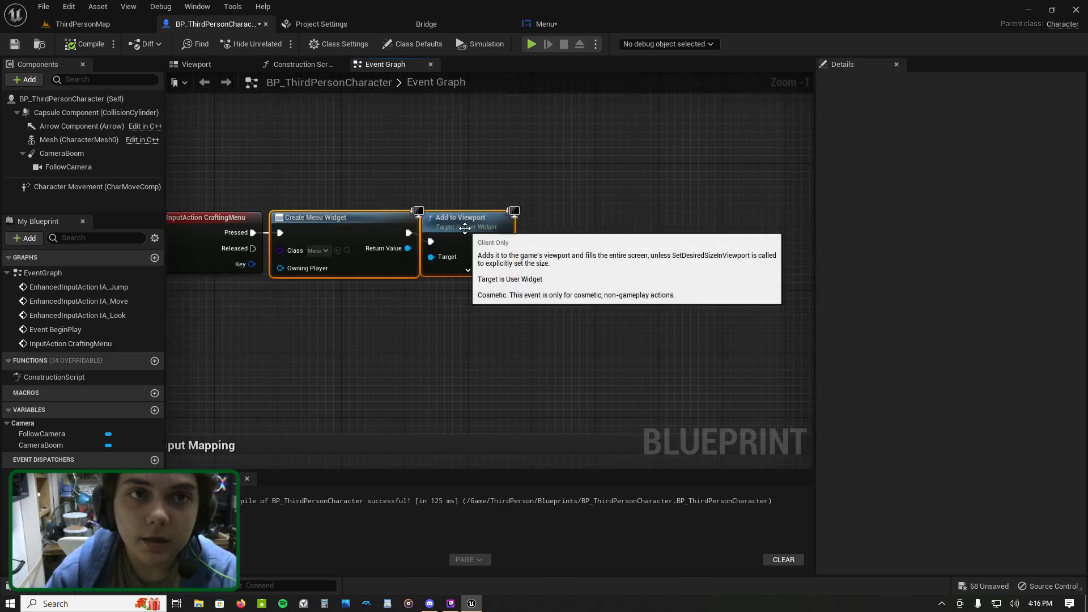
drag(505, 242, 546, 244)
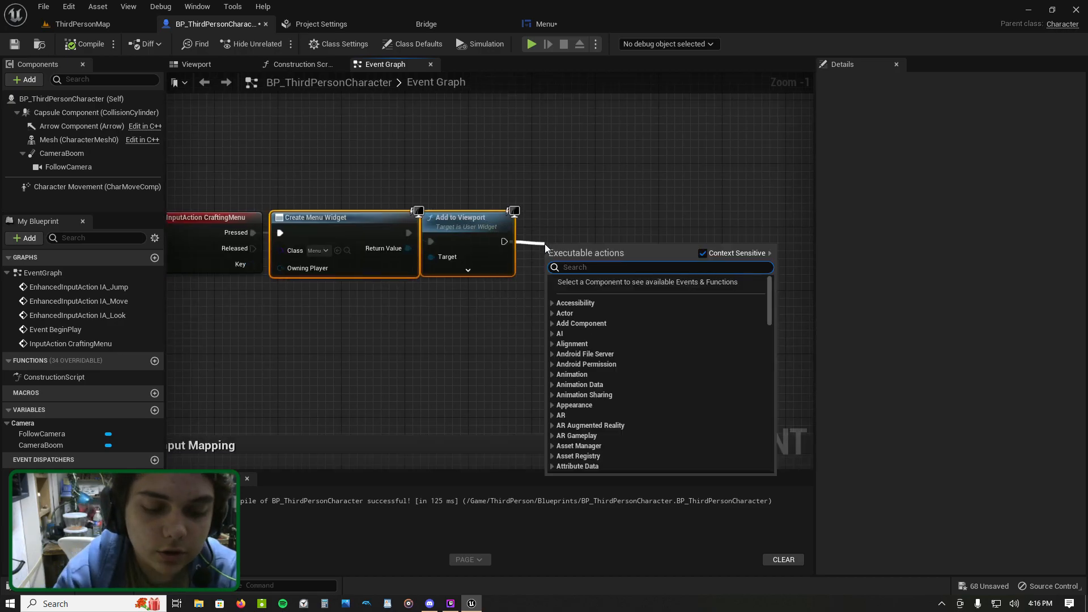
text(set)
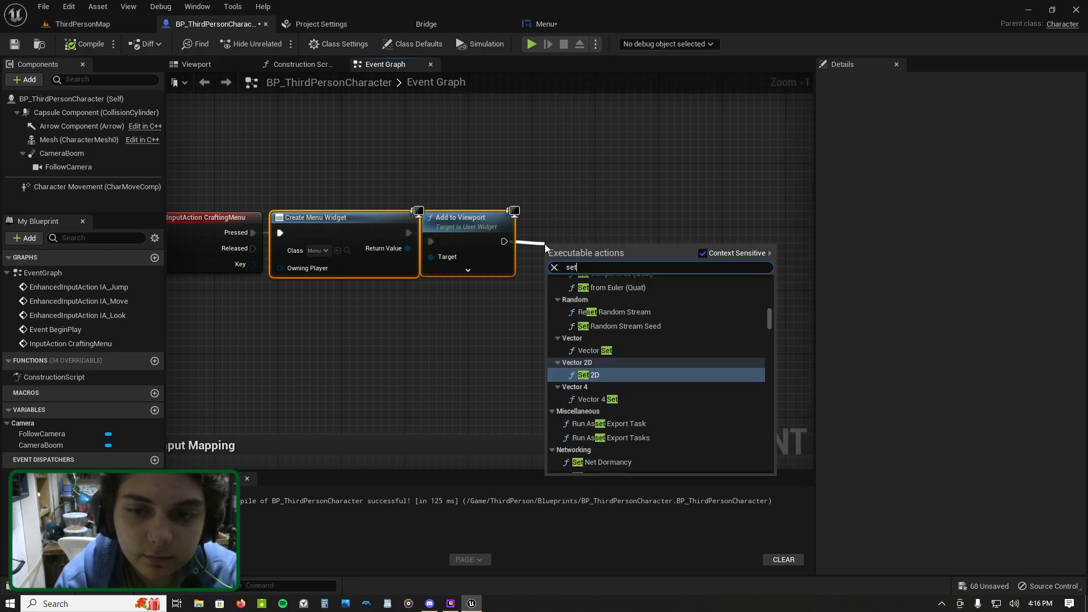
text( input mode)
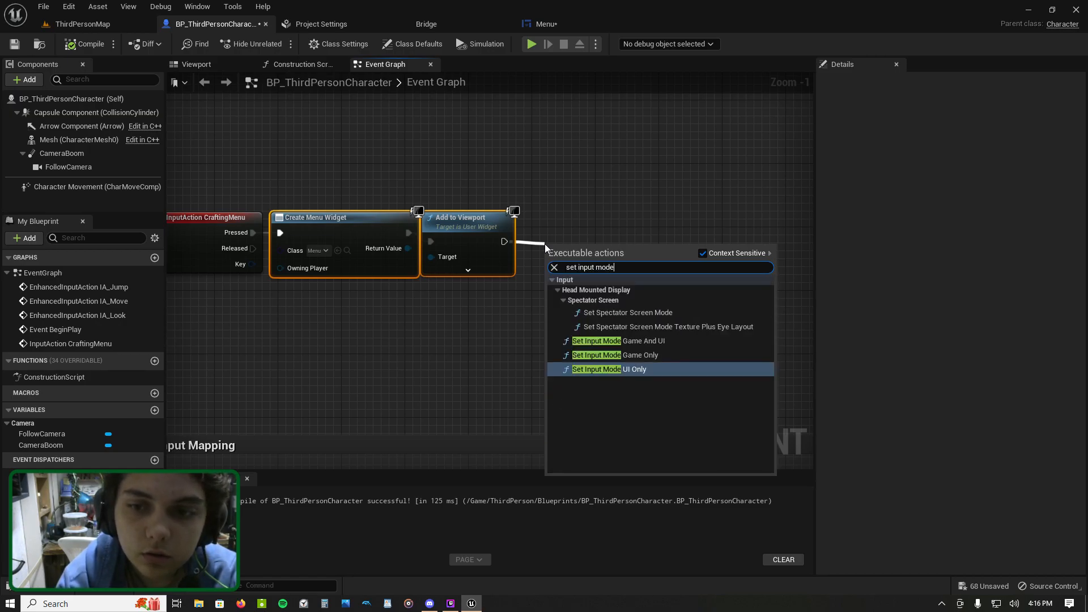
click(659, 356)
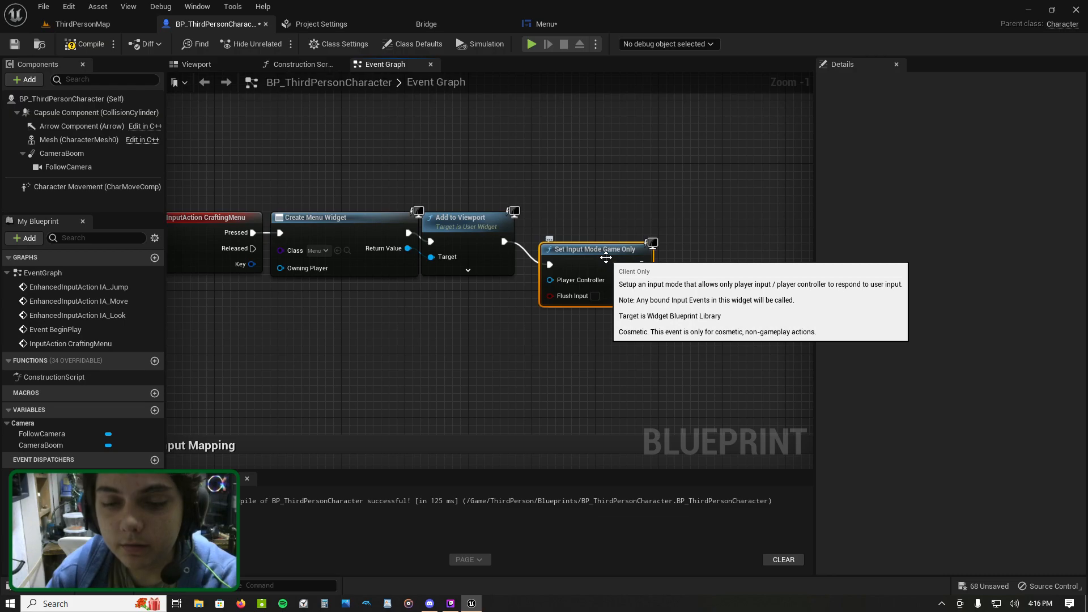
key(Delete)
Step: Add a Set Input Mode UI Only node after the Add to Viewport node
drag(502, 241, 546, 243)
text(set input m)
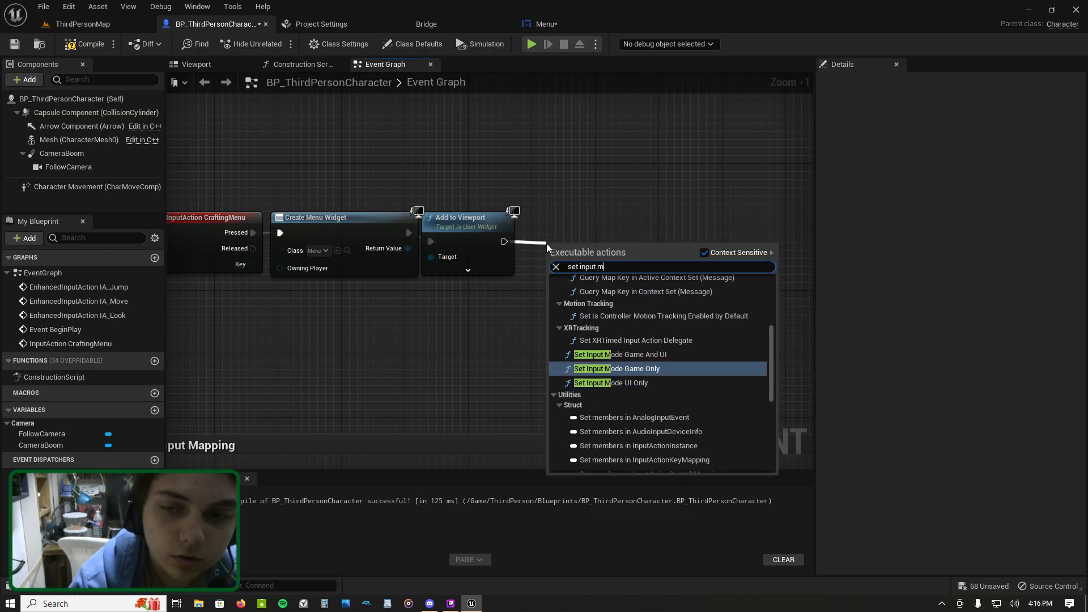
text(ode)
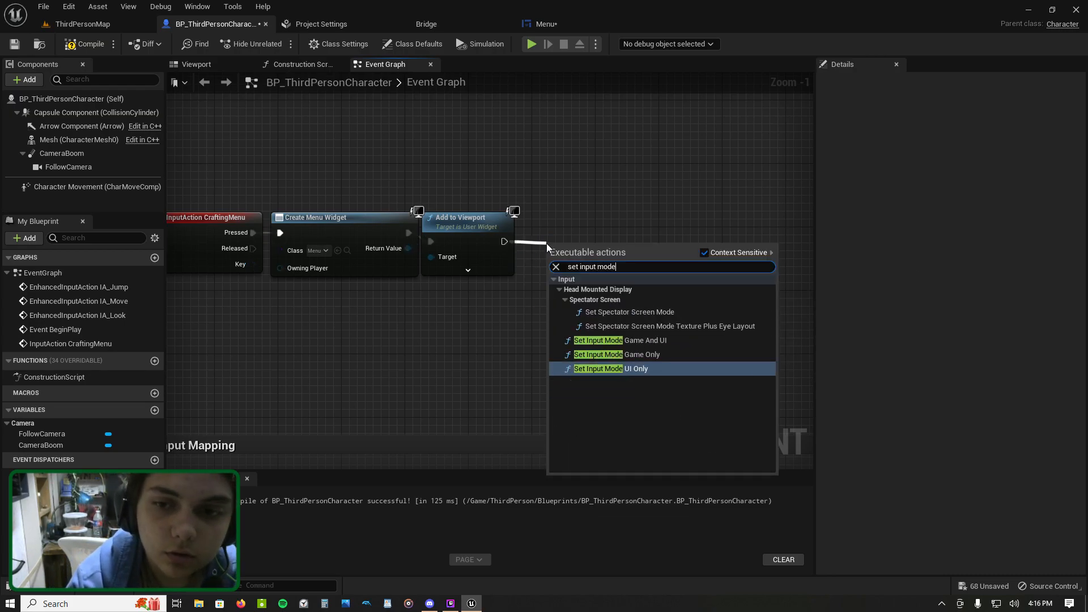
click(639, 366)
Step: Connect a Get Player Controller node to Set Input Mode UI Only's Player Controller, enable Flush Input, and compile and save the blueprint
drag(600, 265, 467, 149)
text(get)
key(Return)
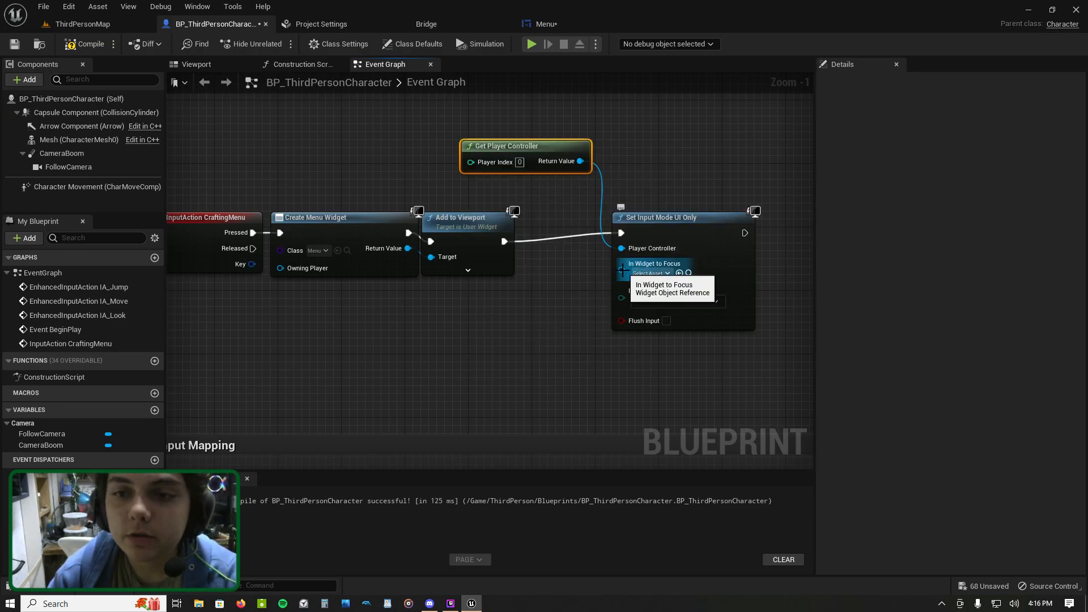
click(667, 320)
click(91, 45)
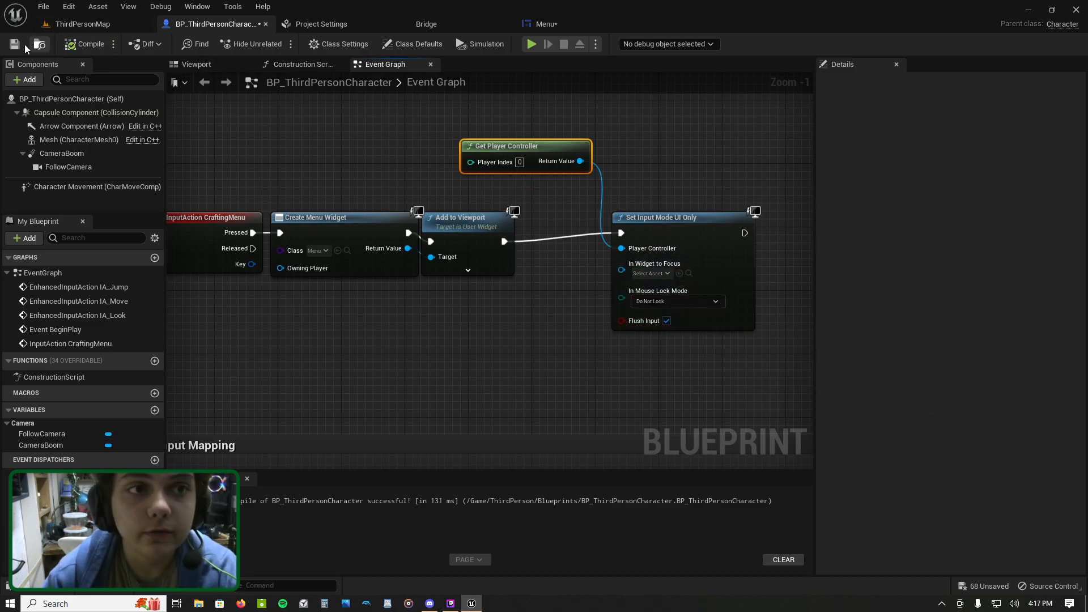
Step: Play-test ThirdPersonMap by running and jumping, open the crafting menu to check the UI-only input mode, and stop the session
click(85, 25)
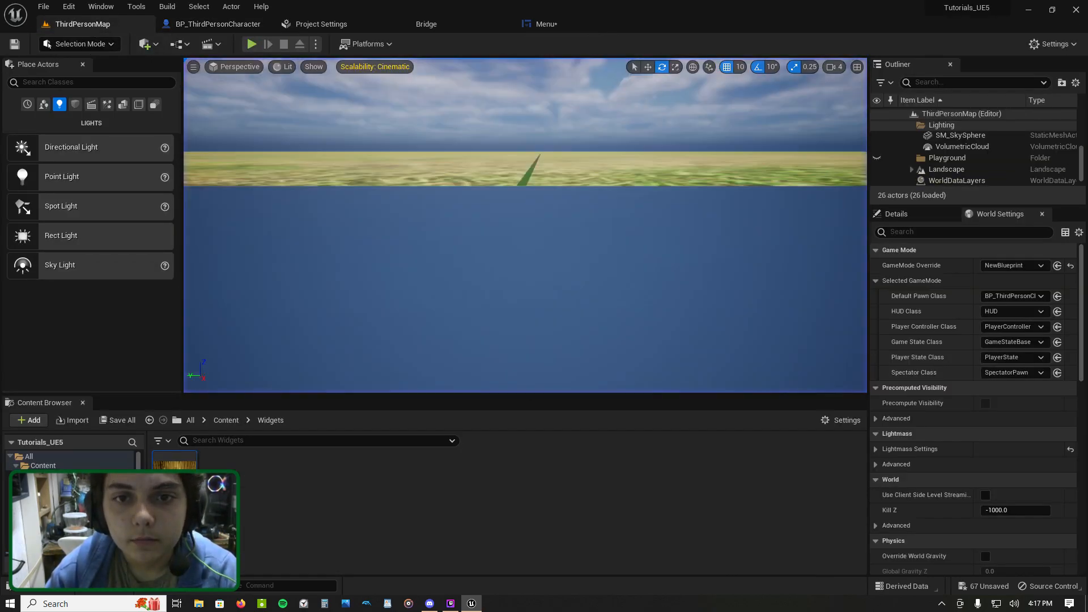
key(w)
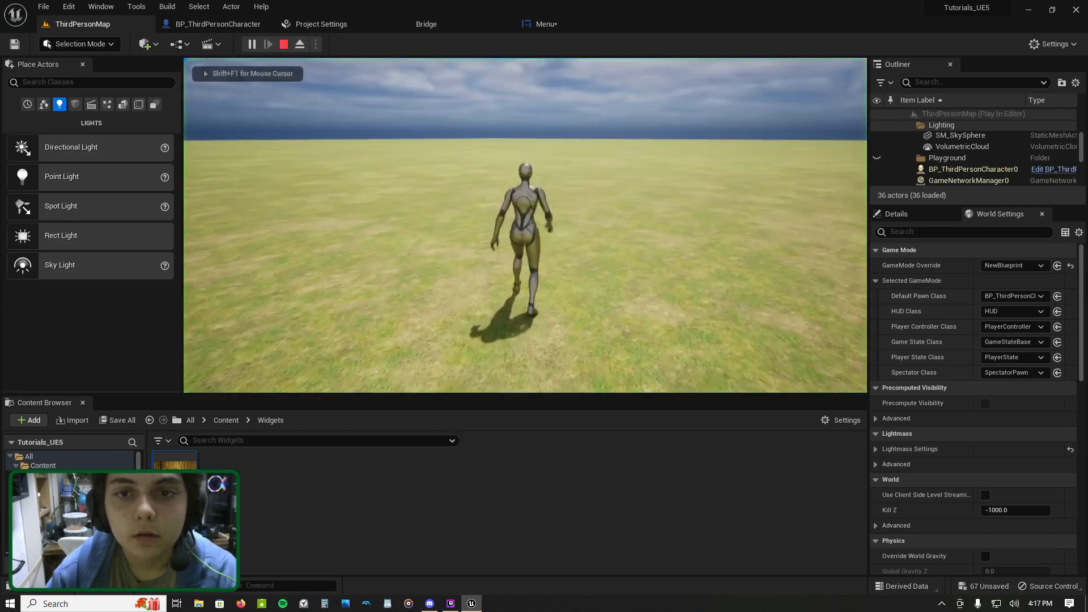
key(space)
key(m)
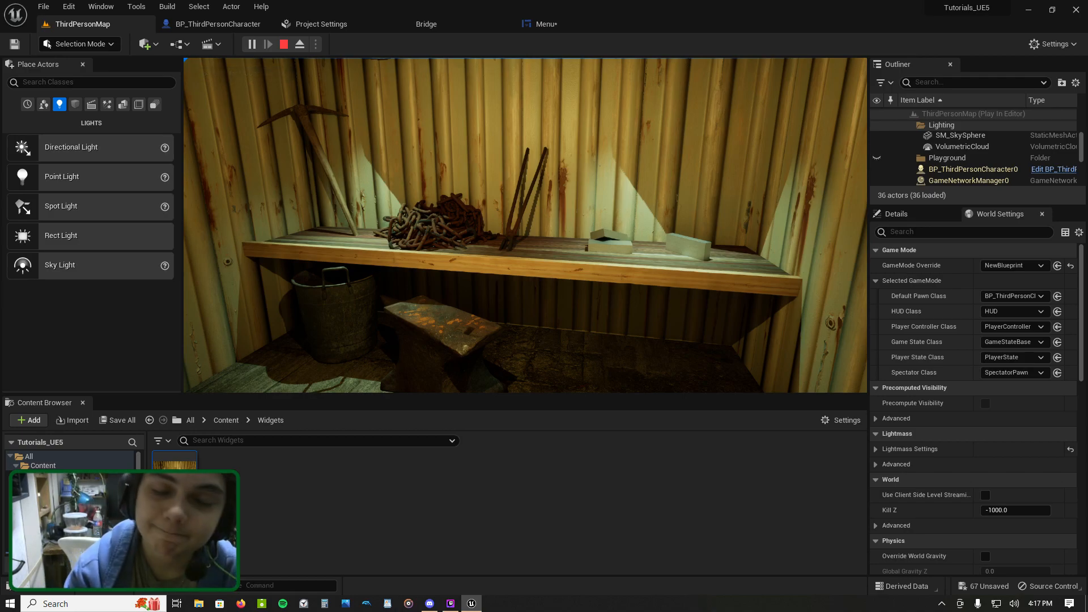
key(Escape)
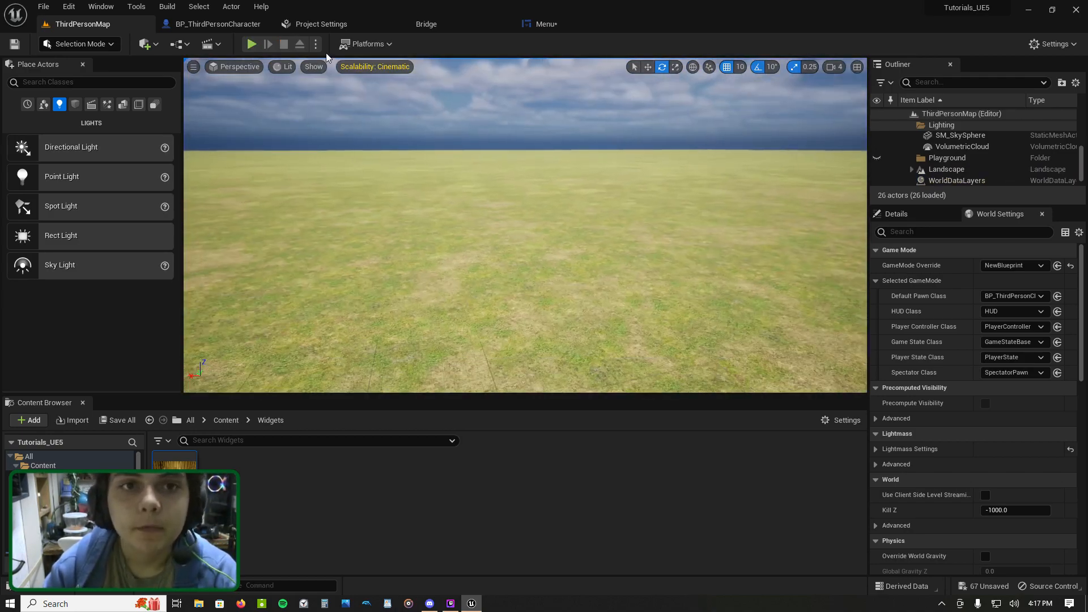
Step: In BP_ThirdPersonCharacter's event graph, add a Set Show Mouse Cursor node after Set Input Mode UI Only and enable Show Mouse Cursor
click(240, 25)
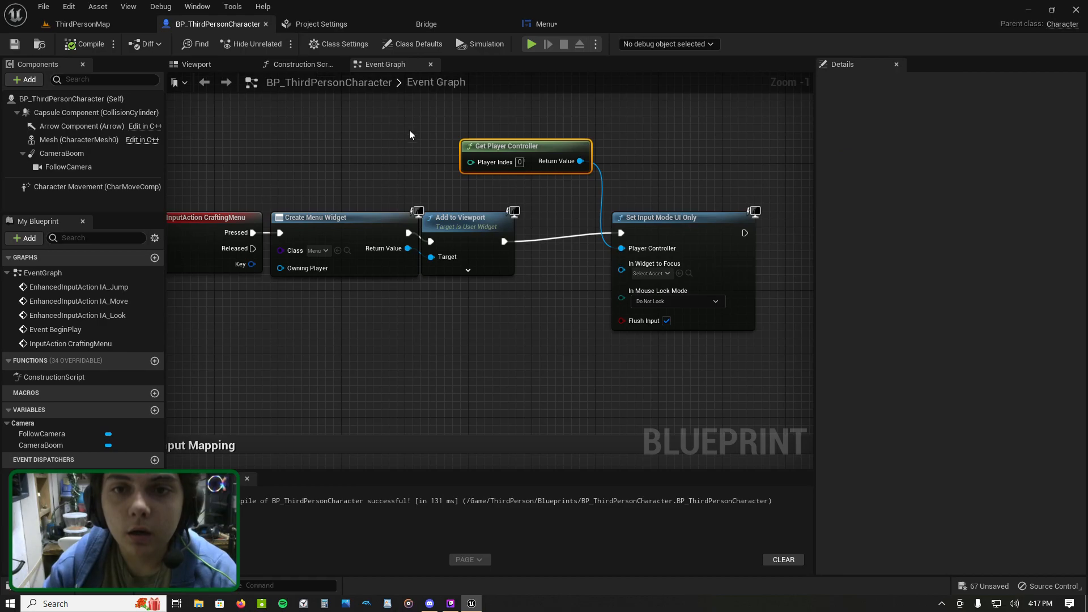
click(303, 63)
click(216, 63)
click(391, 63)
scroll(485, 188, down, 1)
scroll(487, 187, up, 2)
scroll(502, 190, down, 2)
scroll(586, 207, up, 2)
right_drag(589, 206, 294, 241)
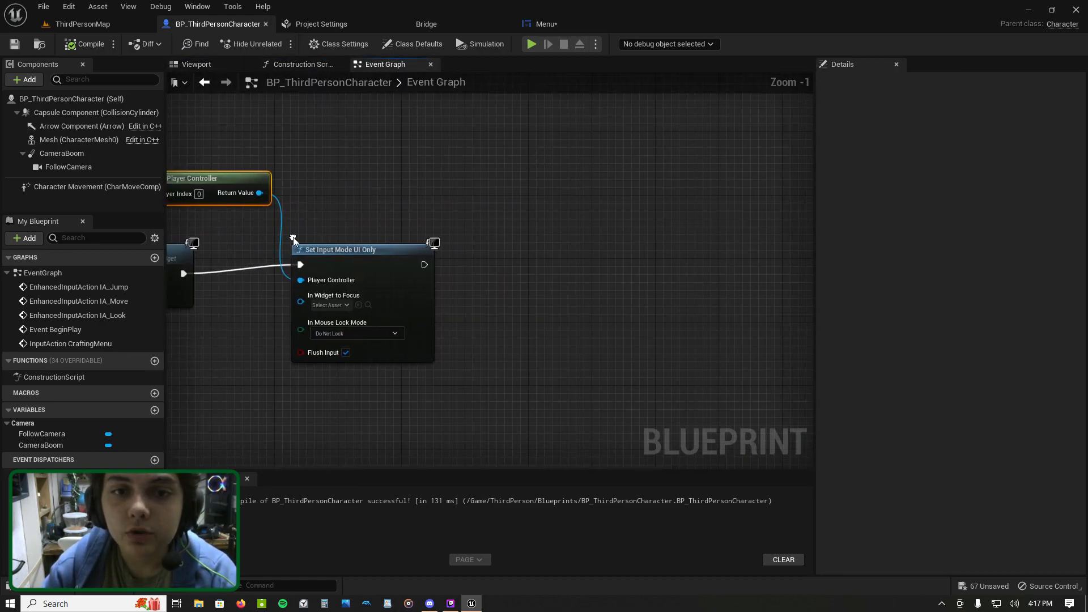
drag(424, 264, 485, 267)
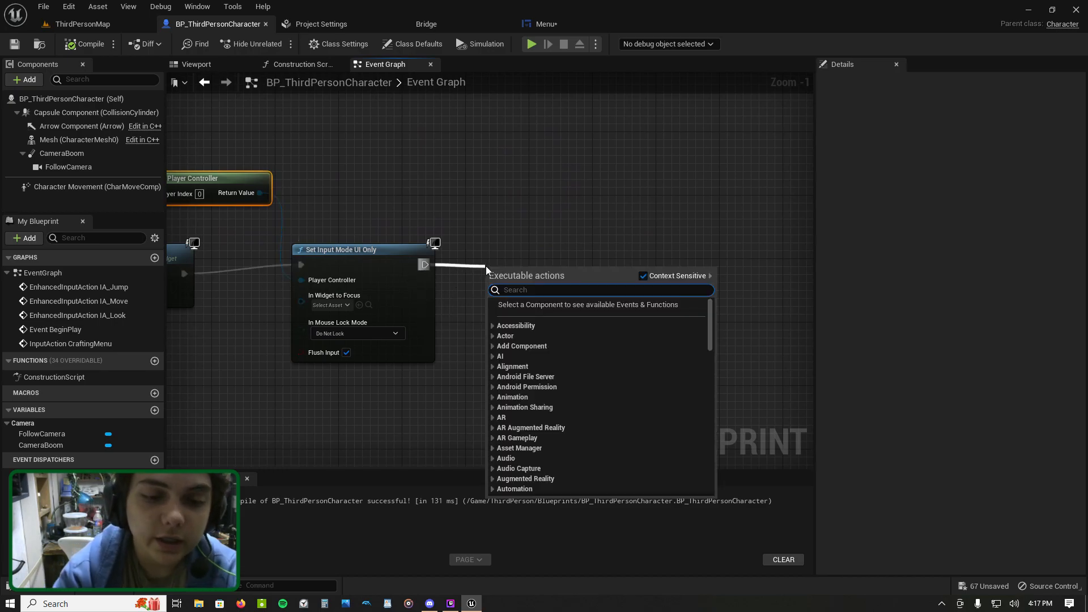
text(set show mouse)
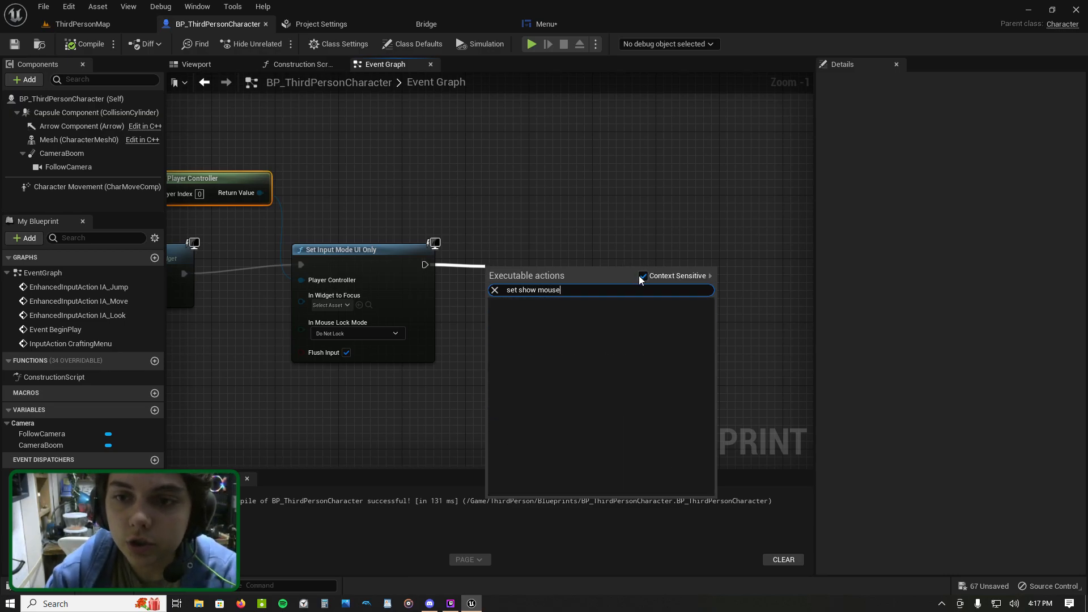
click(593, 325)
click(564, 289)
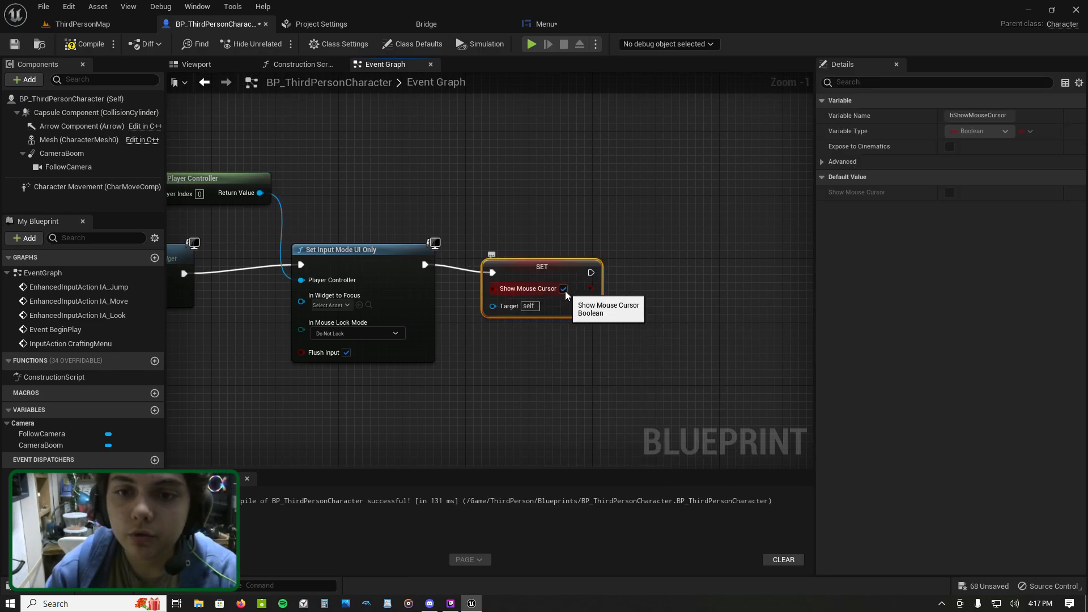
Step: Connect the Show Mouse Cursor node's Target to Get Player Controller's Return Value, and compile and save the blueprint
drag(494, 307, 260, 193)
right_drag(462, 228, 491, 221)
scroll(491, 221, down, 2)
click(85, 44)
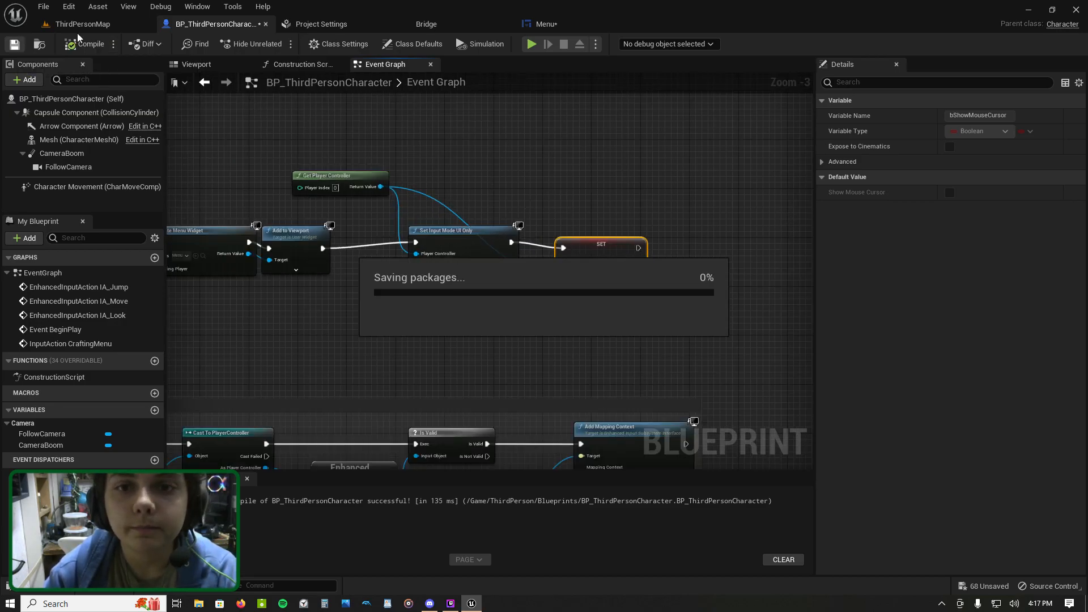
Step: Add a Button near the upper-left corner of the Menu widget's canvas, sized about 209 by 71 at position X 112, Y 36
click(569, 25)
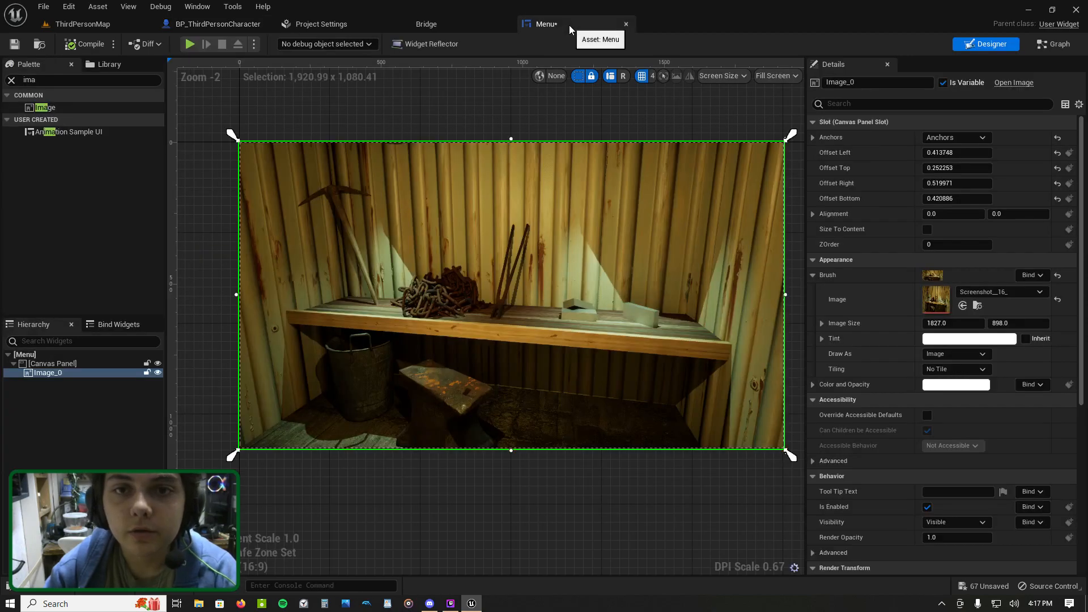
right_drag(475, 100, 454, 97)
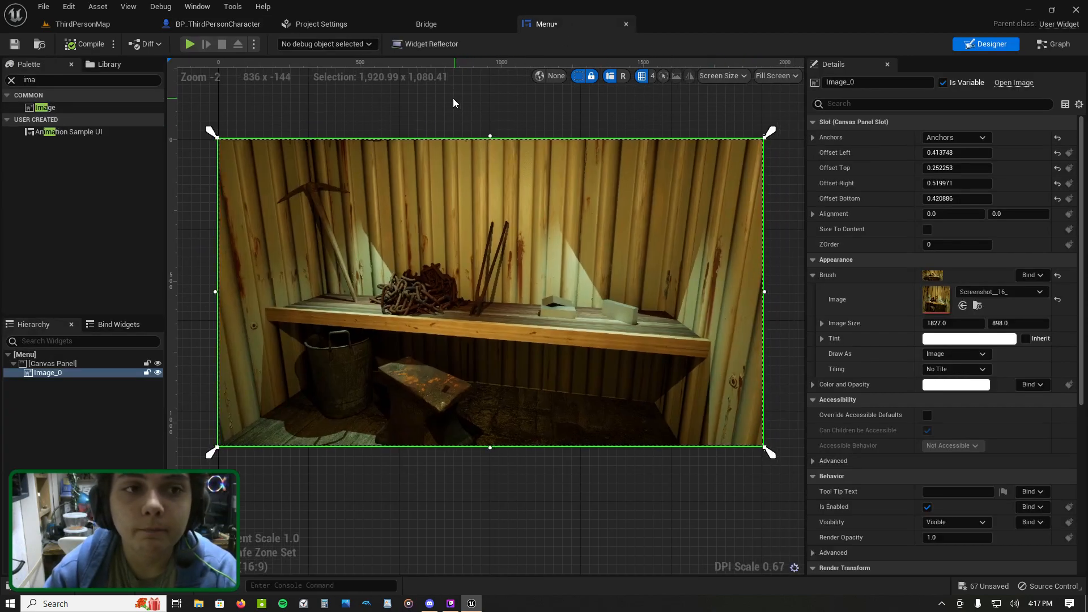
click(10, 80)
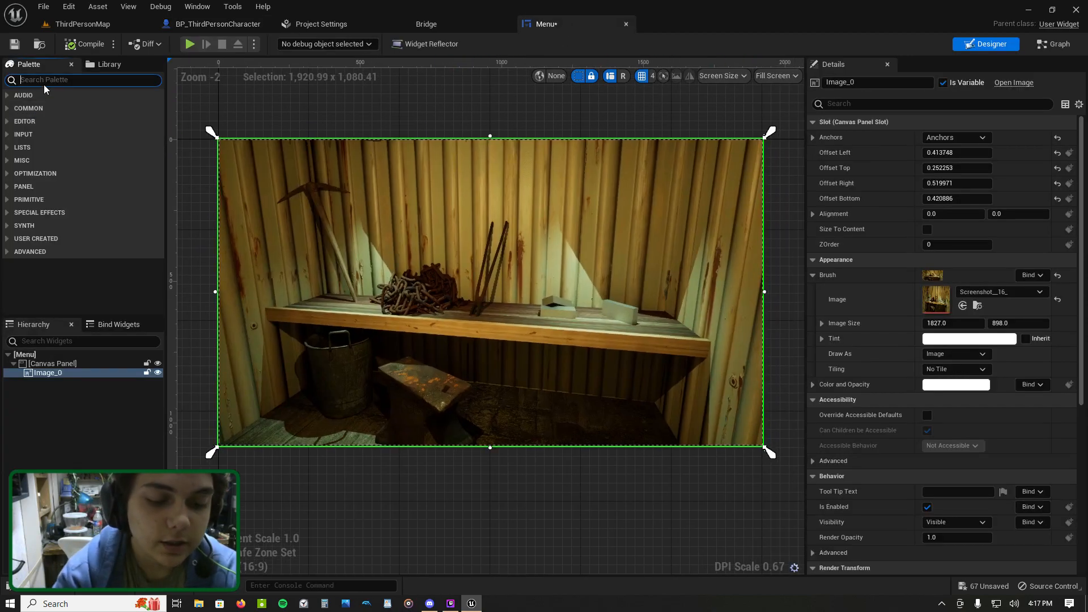
text(butt)
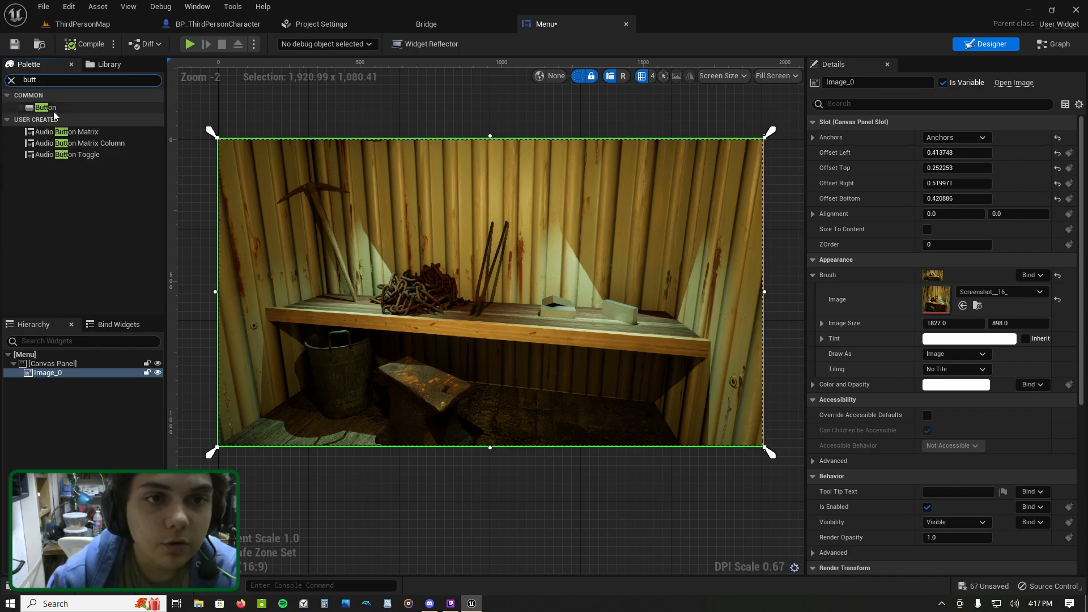
drag(51, 109, 290, 157)
scroll(290, 153, up, 7)
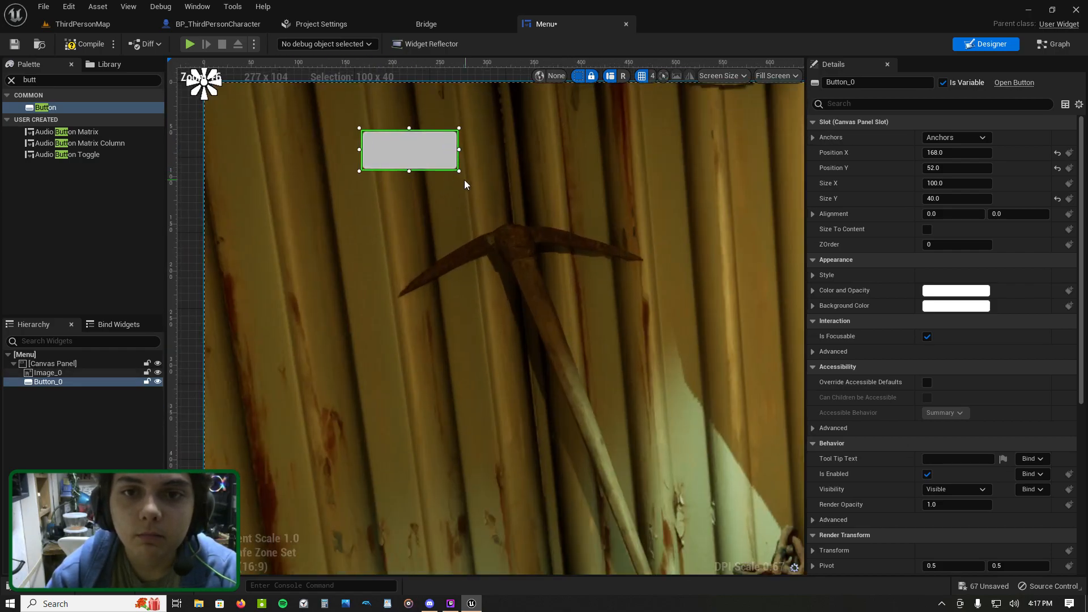
drag(459, 172, 561, 201)
drag(409, 166, 459, 173)
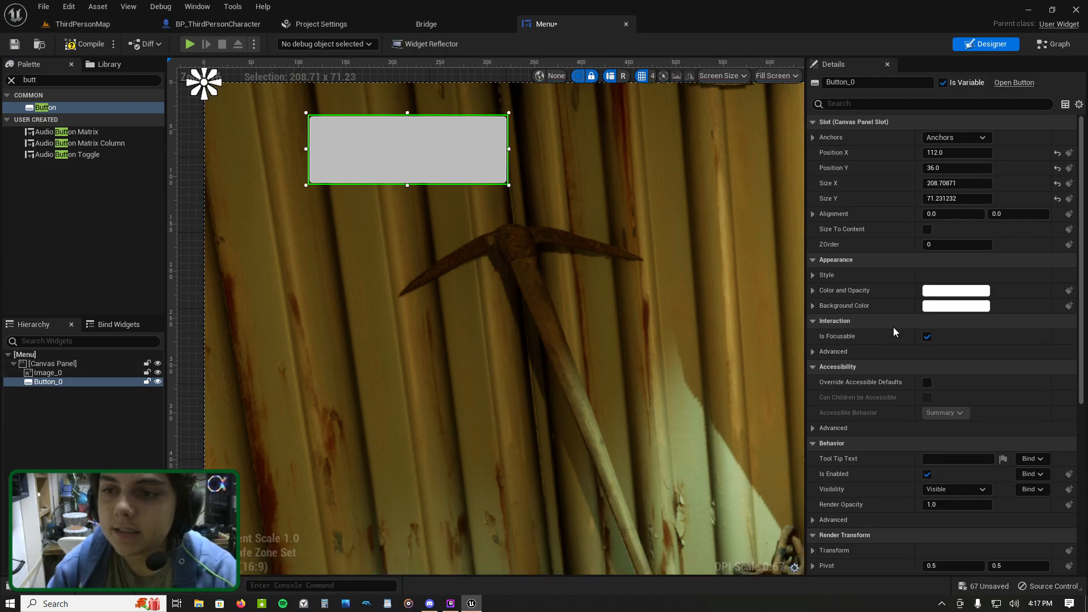
click(811, 290)
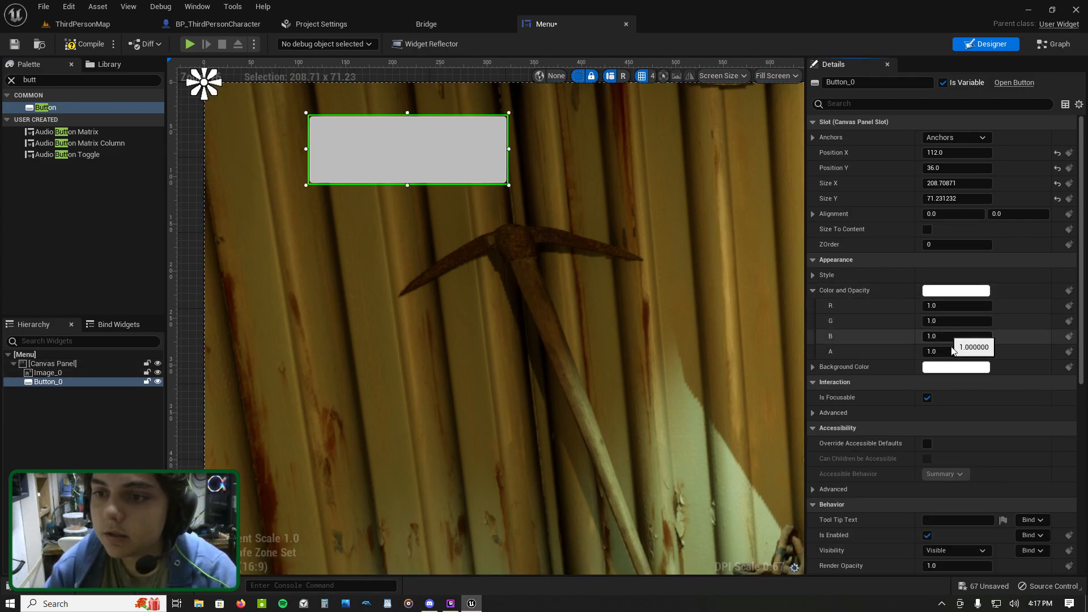
drag(953, 352, 901, 351)
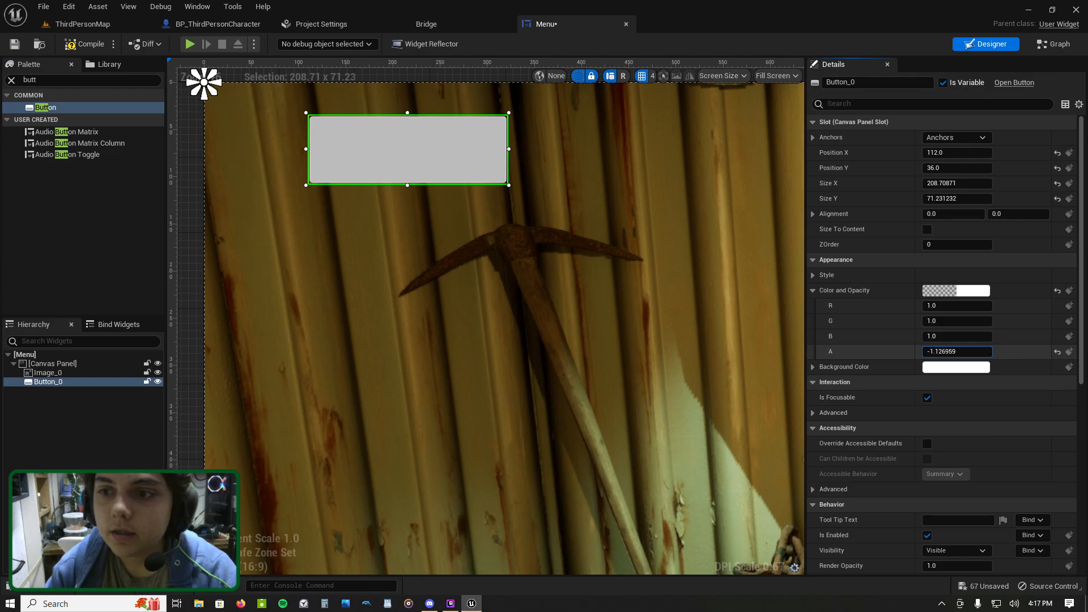
click(1057, 351)
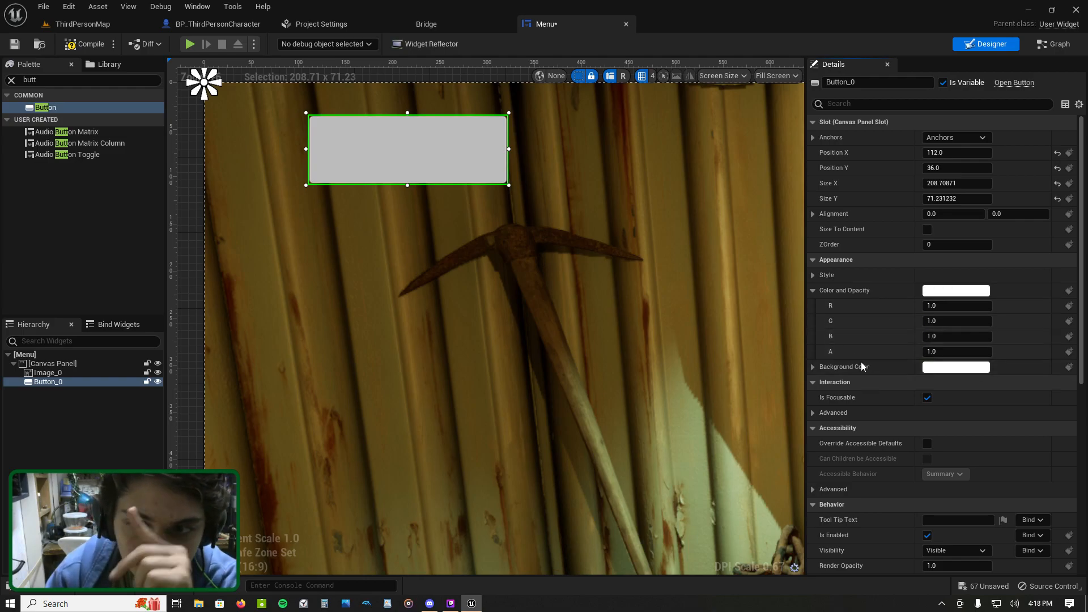
click(814, 290)
click(814, 276)
click(815, 276)
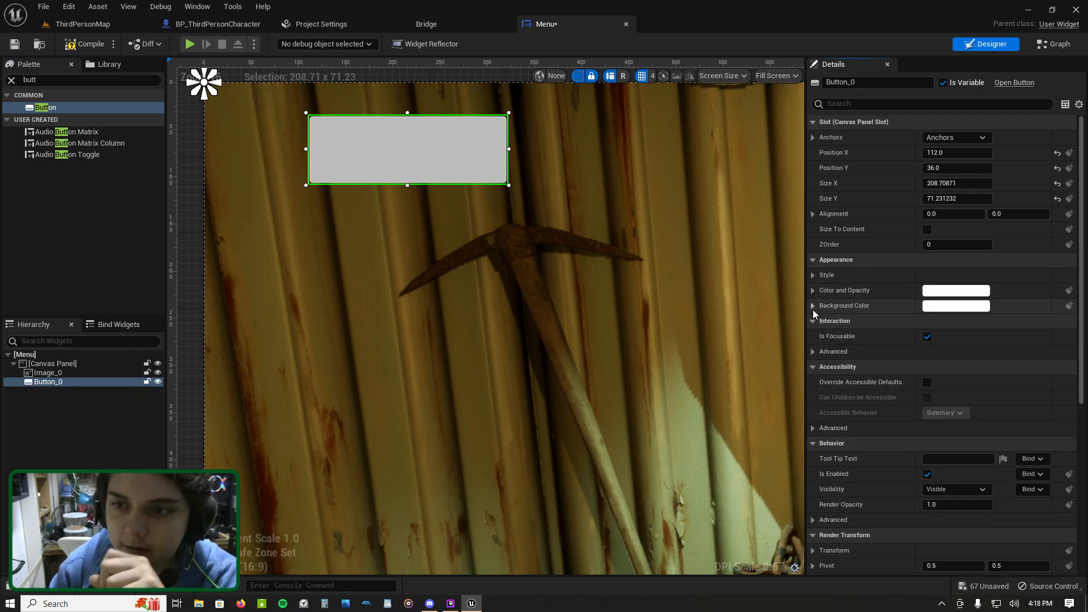
Step: Lower the alpha of the button's Background Color to 0.48
click(813, 305)
drag(958, 366, 910, 366)
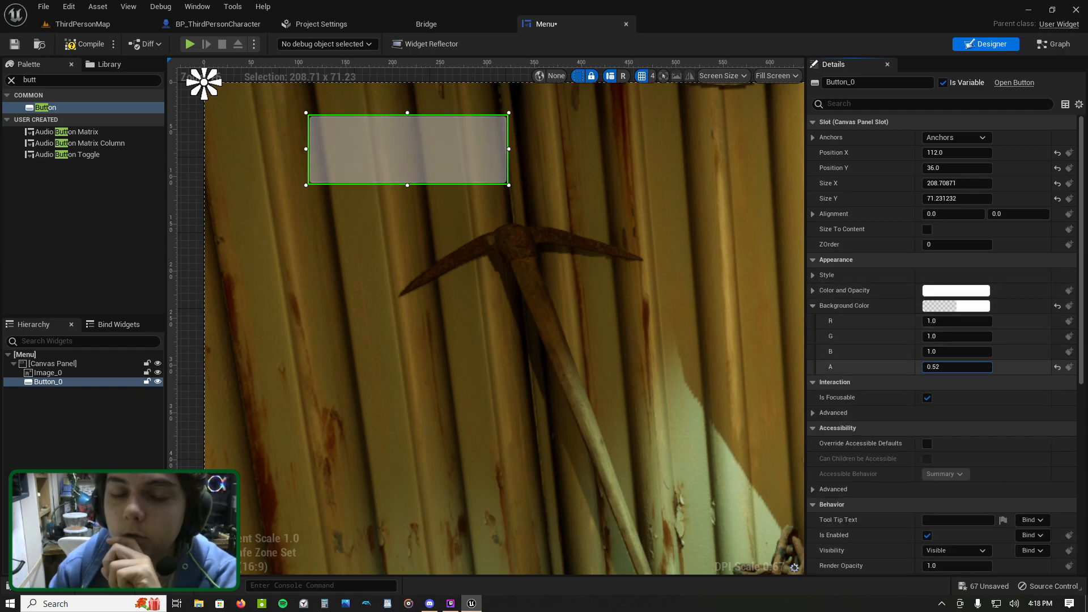
Step: Set the button's Color and Opacity to a fully saturated orange-red
click(941, 291)
mouse_move(808, 403)
mouse_down()
mouse_move(814, 393)
mouse_move(821, 414)
mouse_move(817, 393)
mouse_up()
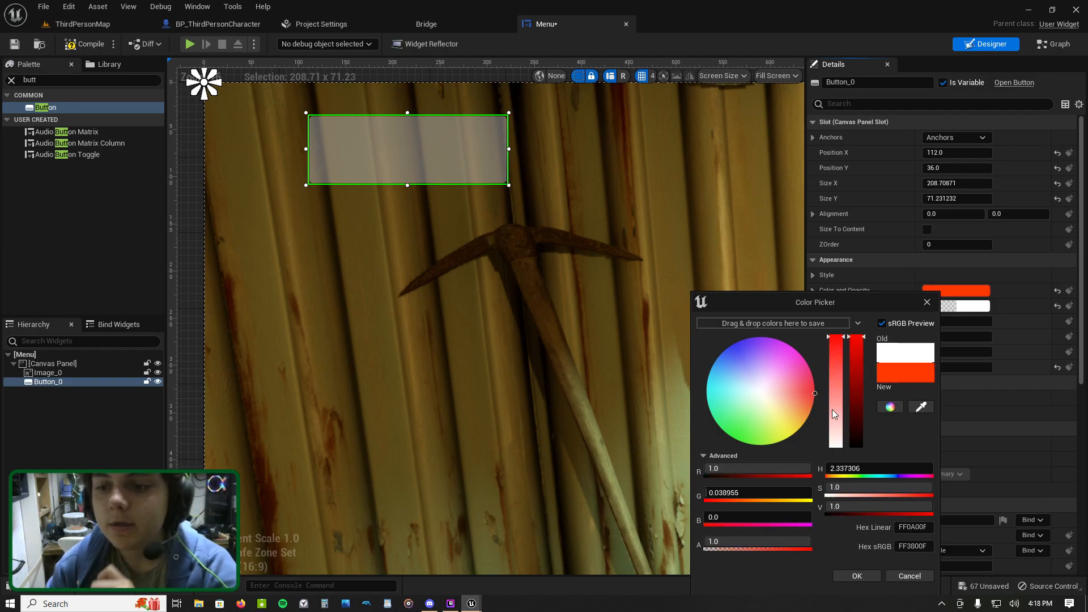
click(866, 577)
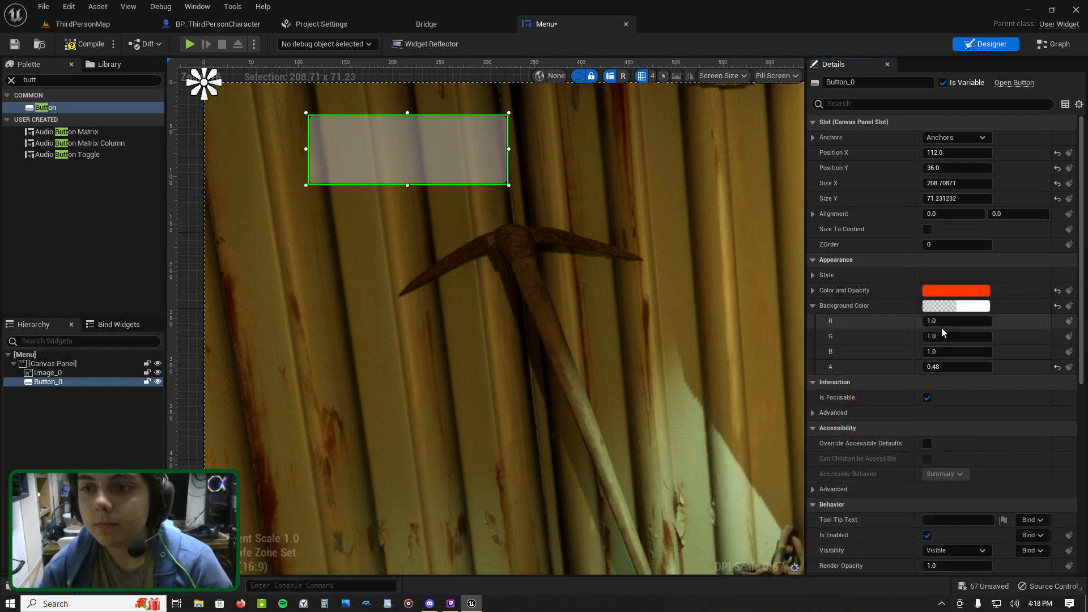
Step: Change the button's Background Color to pure red, with R 1.0, G 0.0 and B 0.0, keeping its alpha
click(961, 308)
click(858, 351)
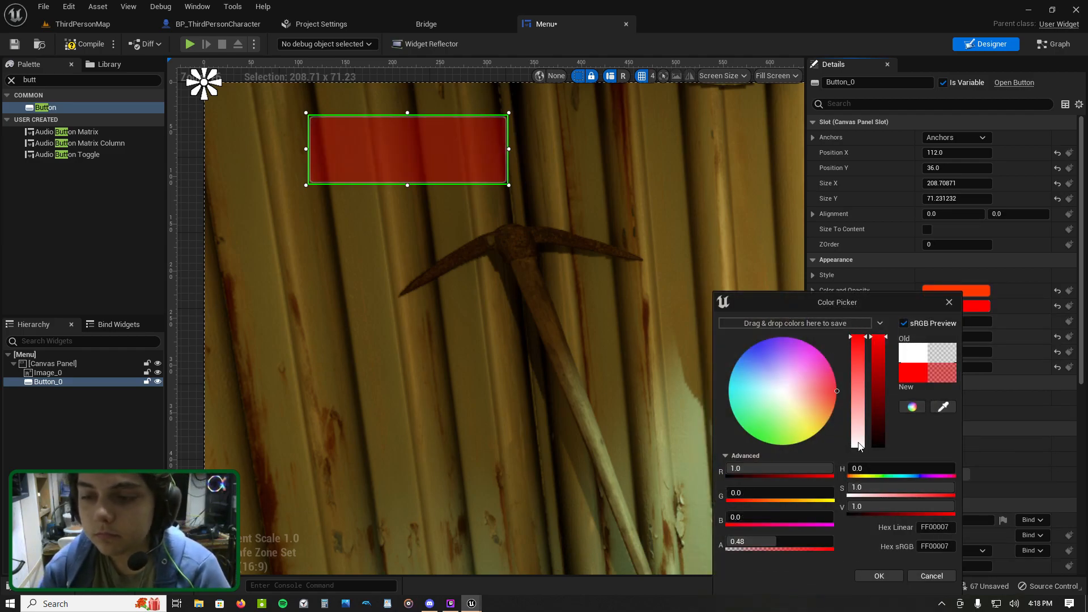
click(869, 575)
Step: Set the button's Color and Opacity back to white
click(954, 290)
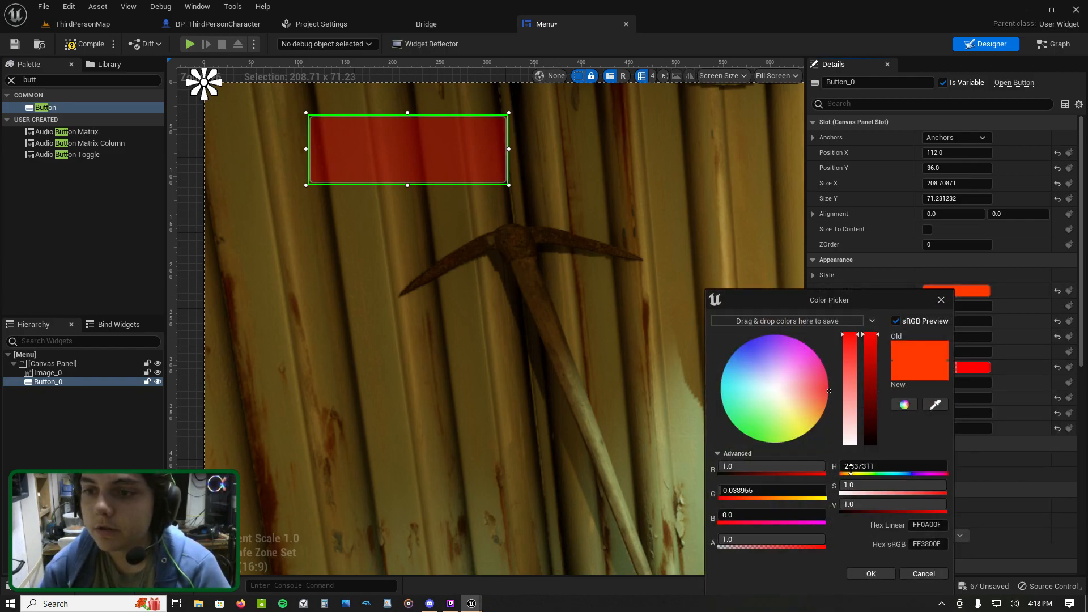
click(850, 443)
click(872, 575)
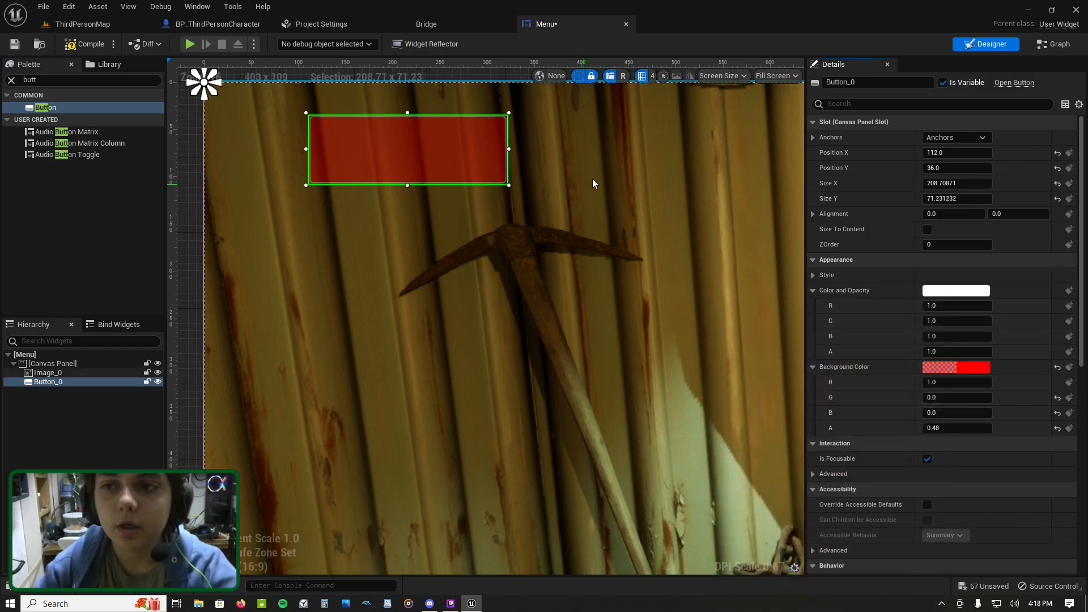
Step: Add a Text block from the palette inside the red button
click(11, 80)
text(tex)
drag(60, 117, 383, 159)
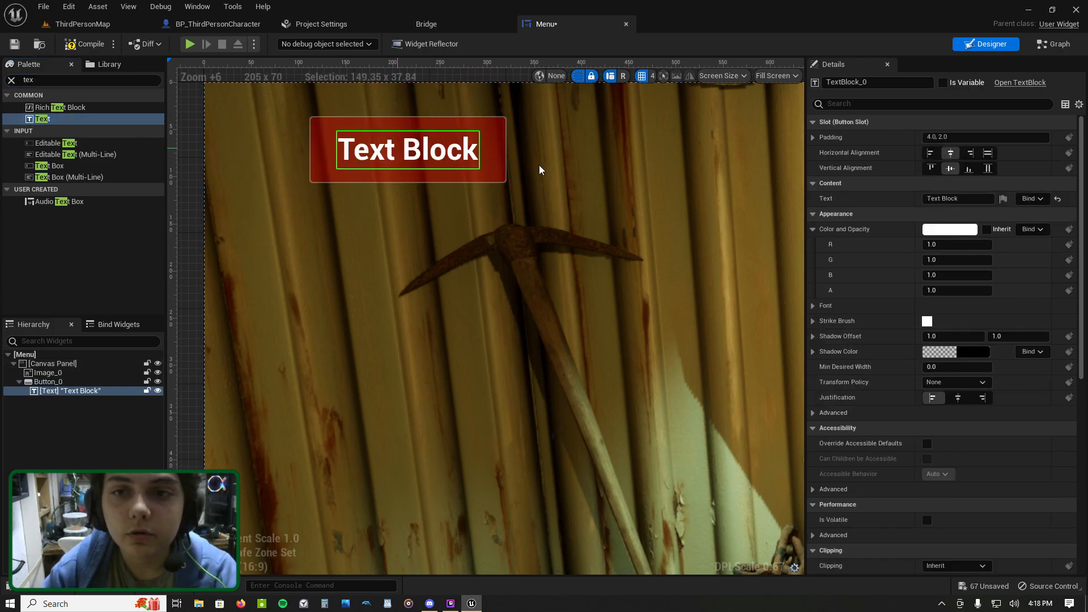
Step: Set the text block inside the button to read "Back"
click(958, 199)
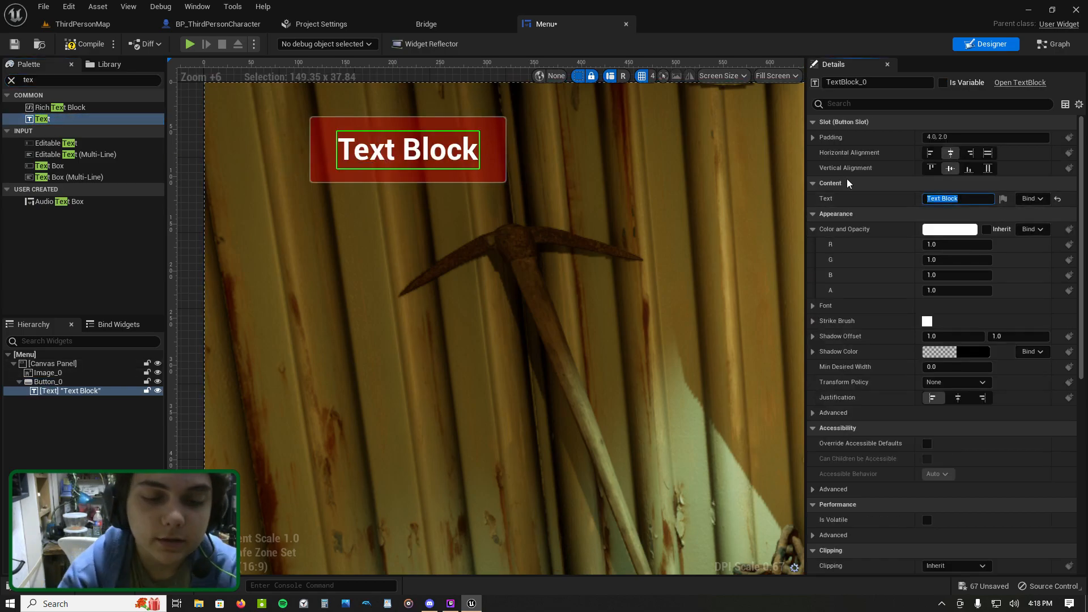
text(Back)
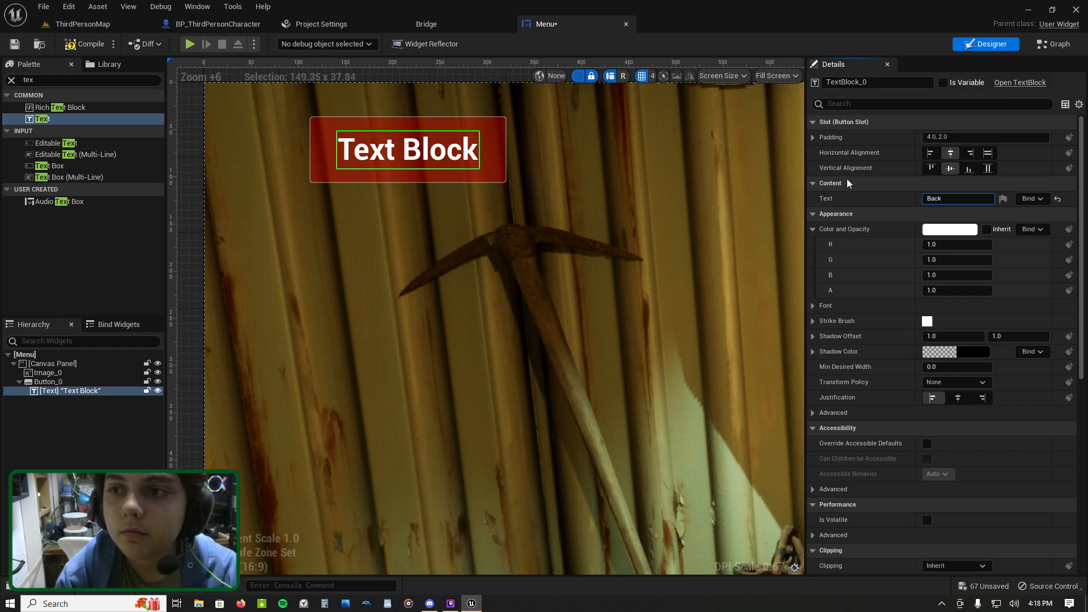
key(Return)
Step: Change the Back button's Background Color to a saturated orange-yellow with R 1.0, G about 0.60 and B about 0.08, keeping its alpha
click(497, 155)
click(978, 368)
drag(834, 365, 840, 419)
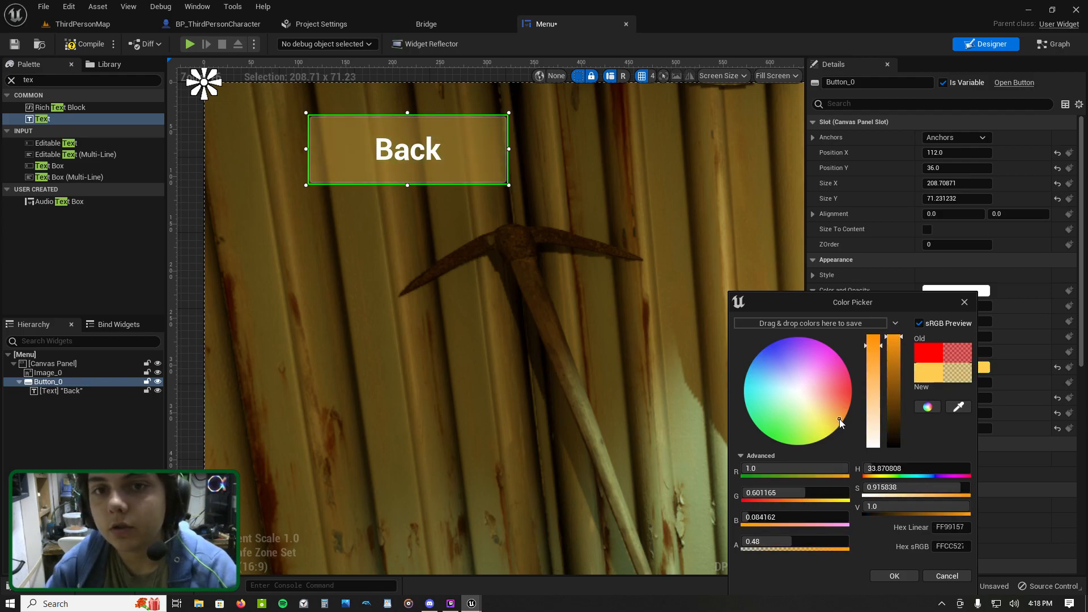
click(884, 576)
Step: Create an On Clicked event for the Back button in the widget's event graph
right_drag(637, 297, 616, 281)
scroll(616, 287, down, 4)
click(482, 196)
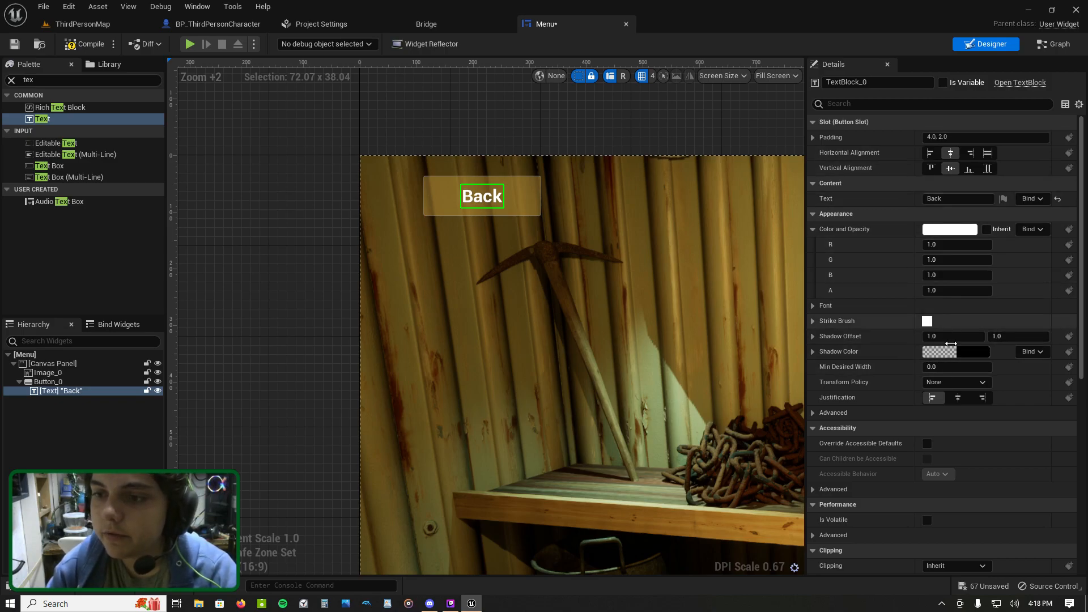
scroll(941, 386, down, 4)
scroll(941, 383, up, 4)
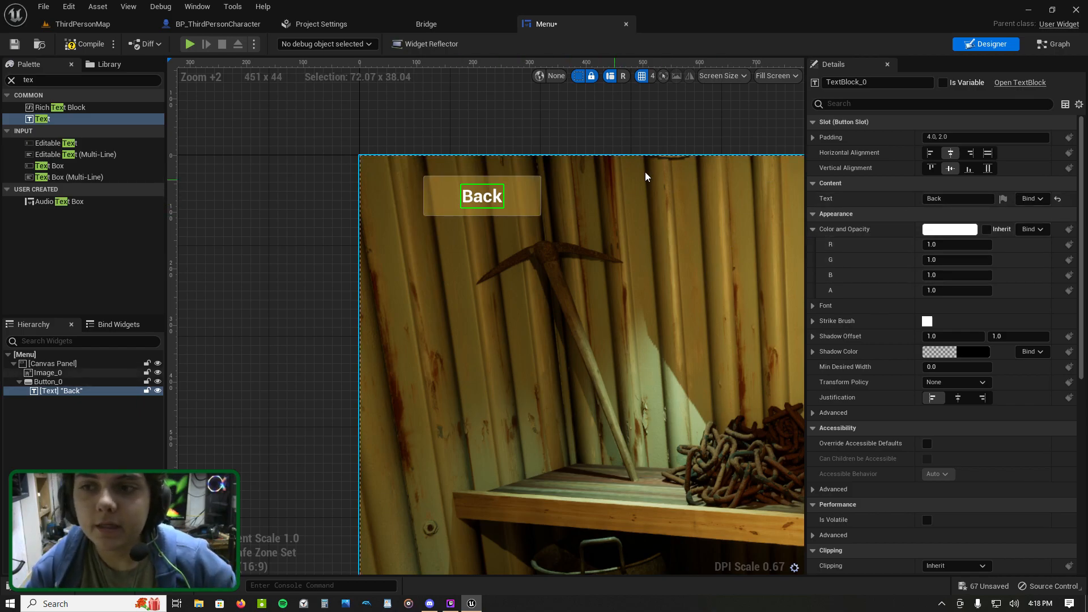
click(534, 200)
scroll(1007, 358, down, 15)
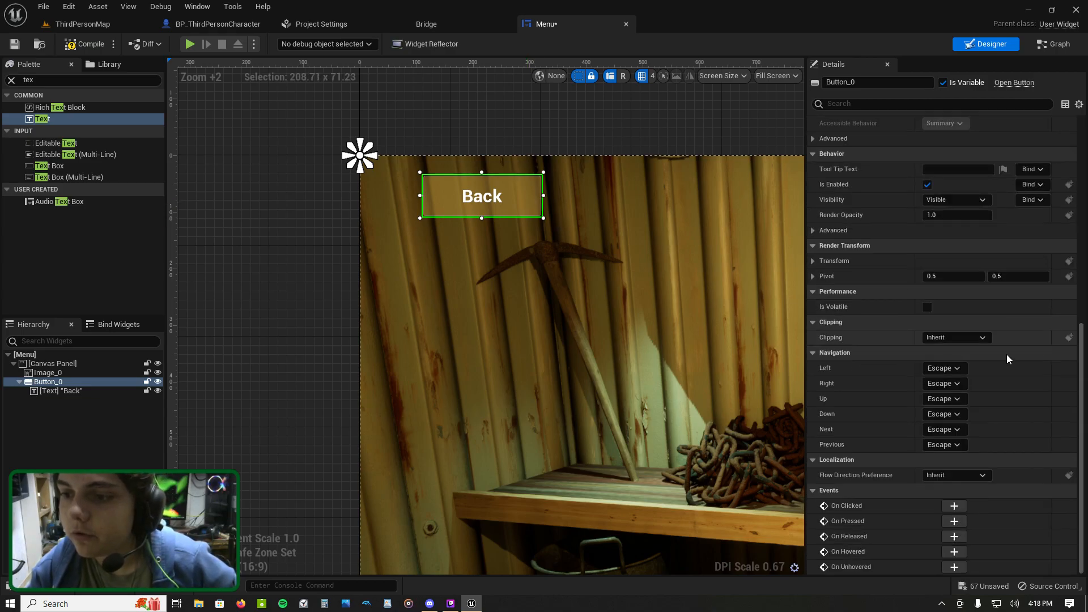
click(954, 506)
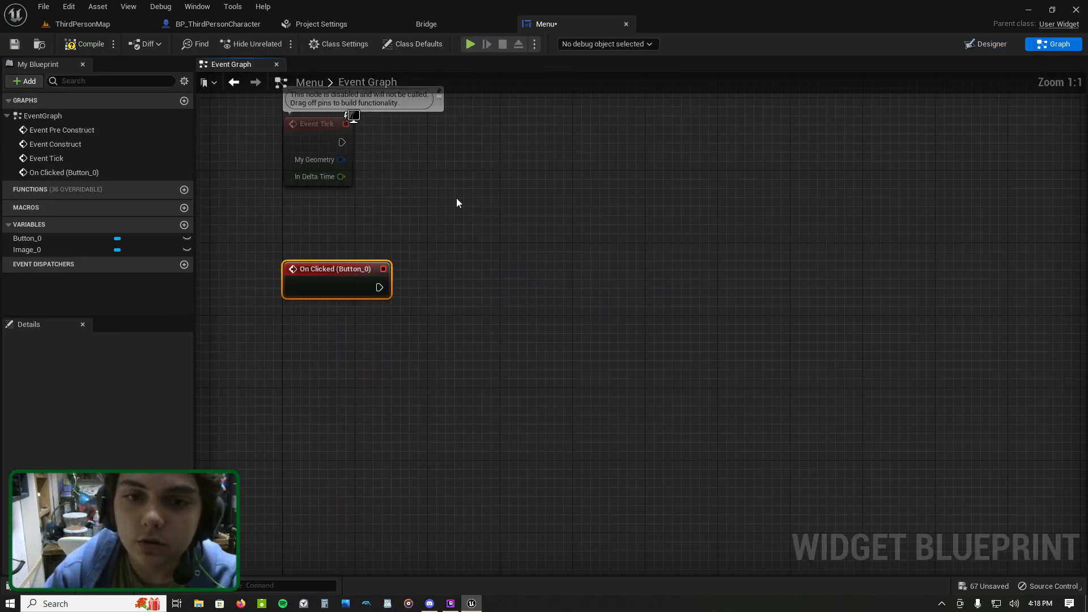
Step: Add a Remove from Parent node after the On Clicked event and line it up beside the event
drag(378, 287, 407, 291)
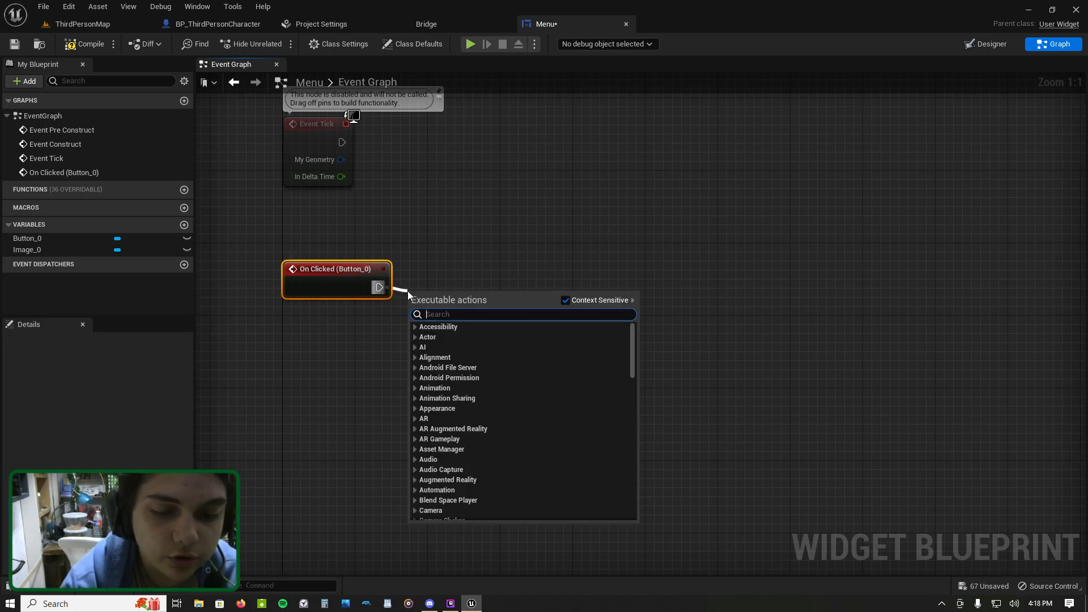
text(remove from parent)
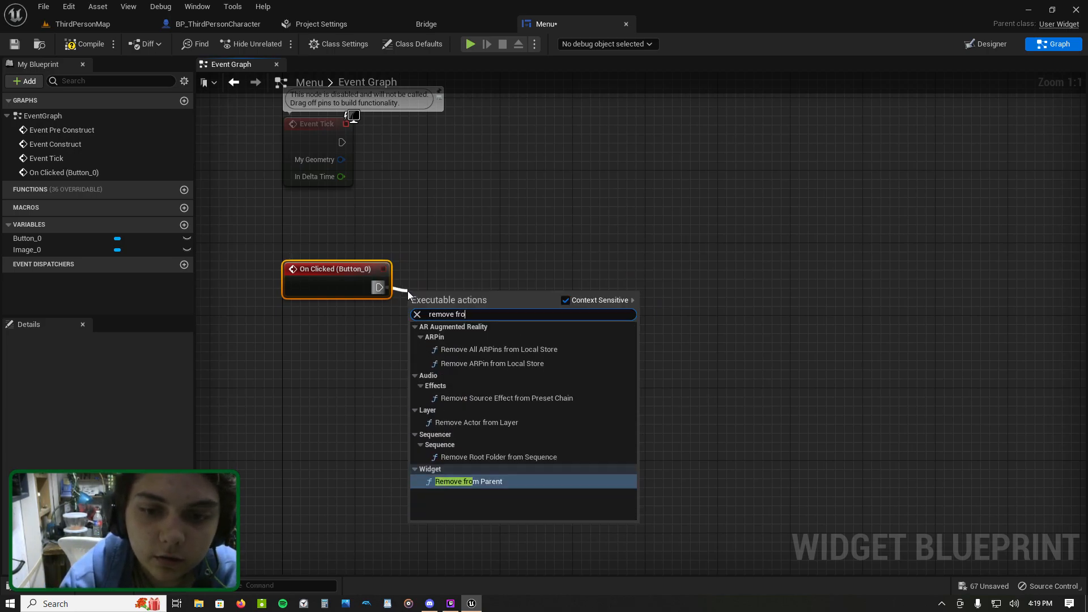
key(Return)
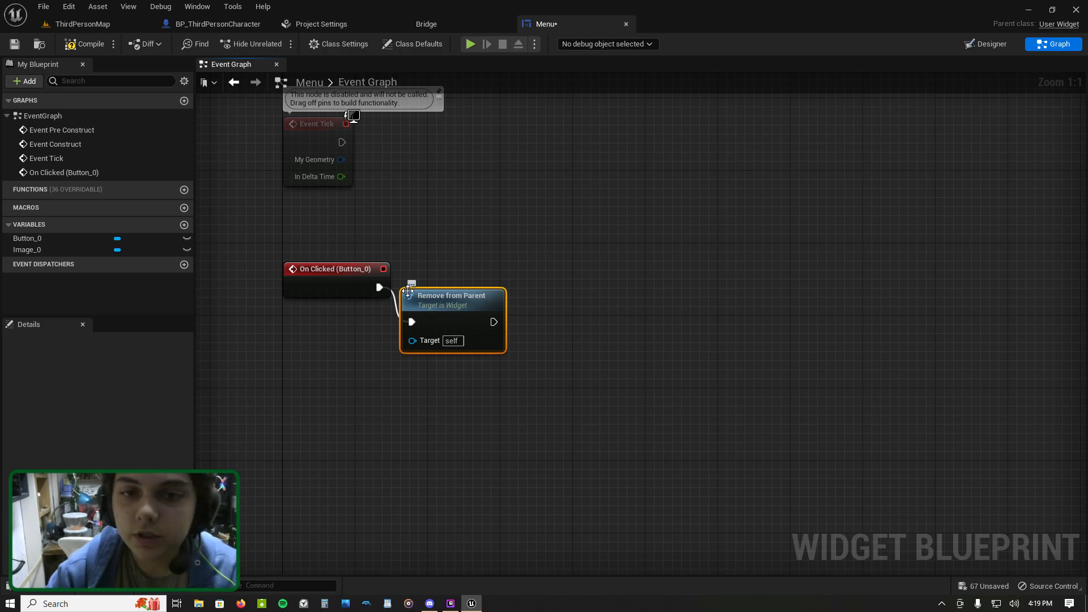
drag(407, 291, 426, 264)
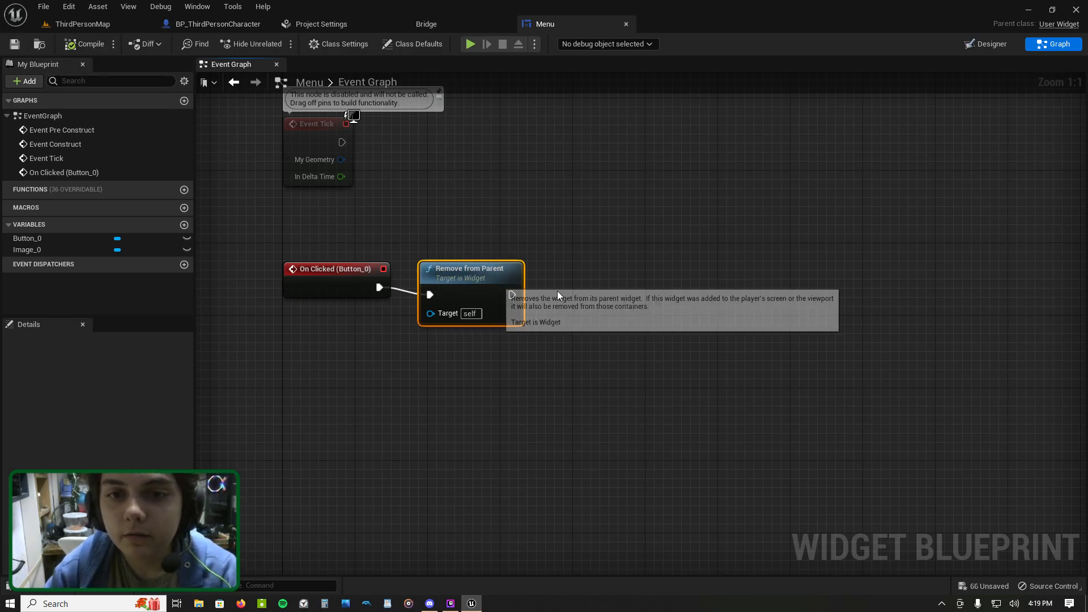
Step: Add a Set Input Mode Game Only node after Remove from Parent
drag(511, 295, 586, 301)
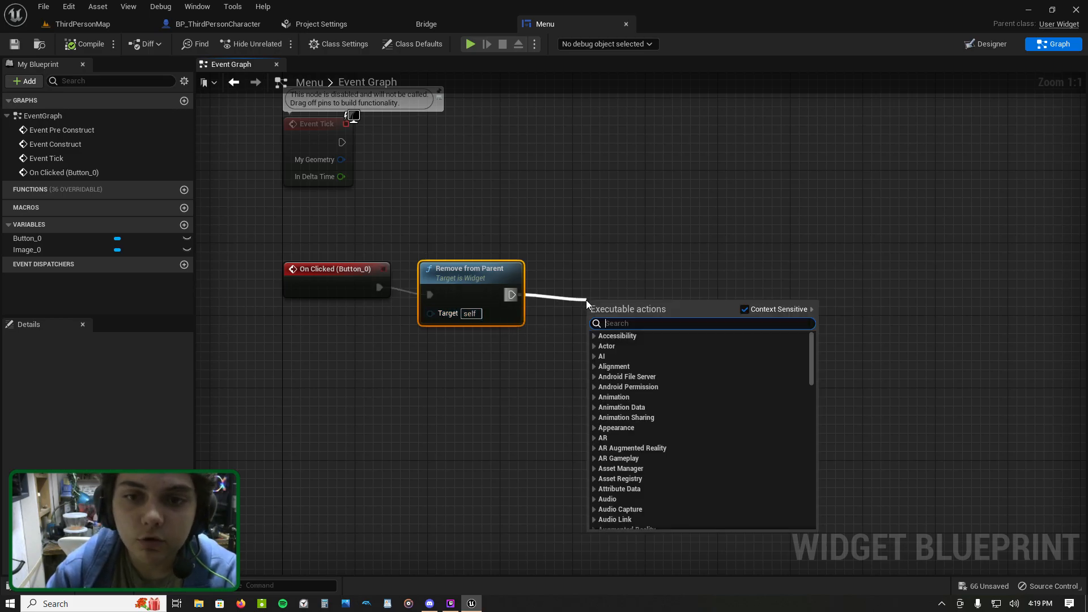
text(se)
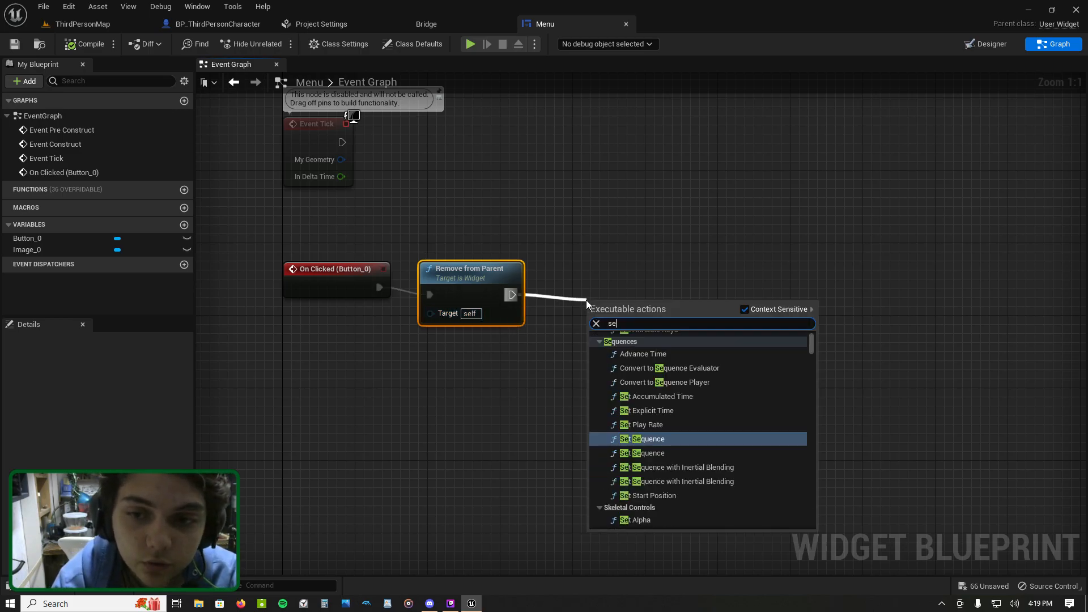
text(t input mode)
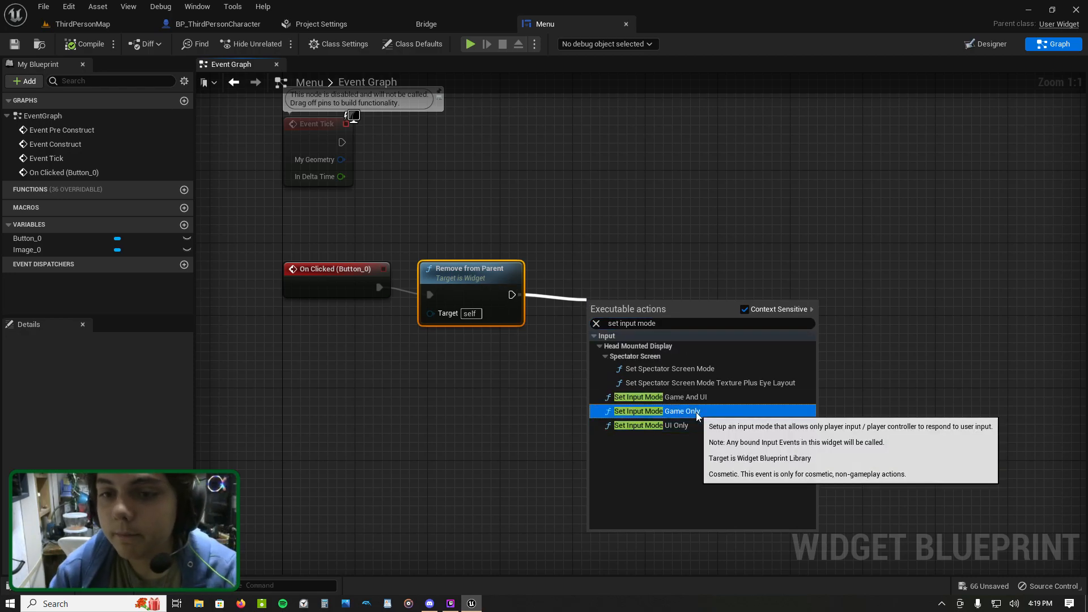
click(652, 411)
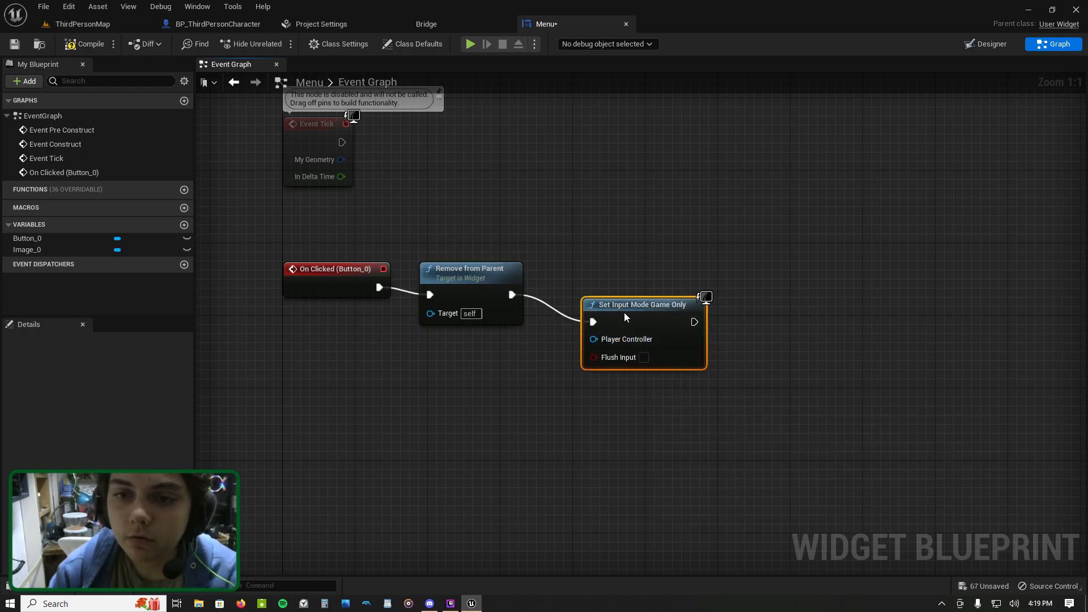
Step: Add a Set Show Mouse Cursor node after Set Input Mode Game Only, leaving the cursor option unchecked
drag(686, 286, 720, 283)
text(set sho)
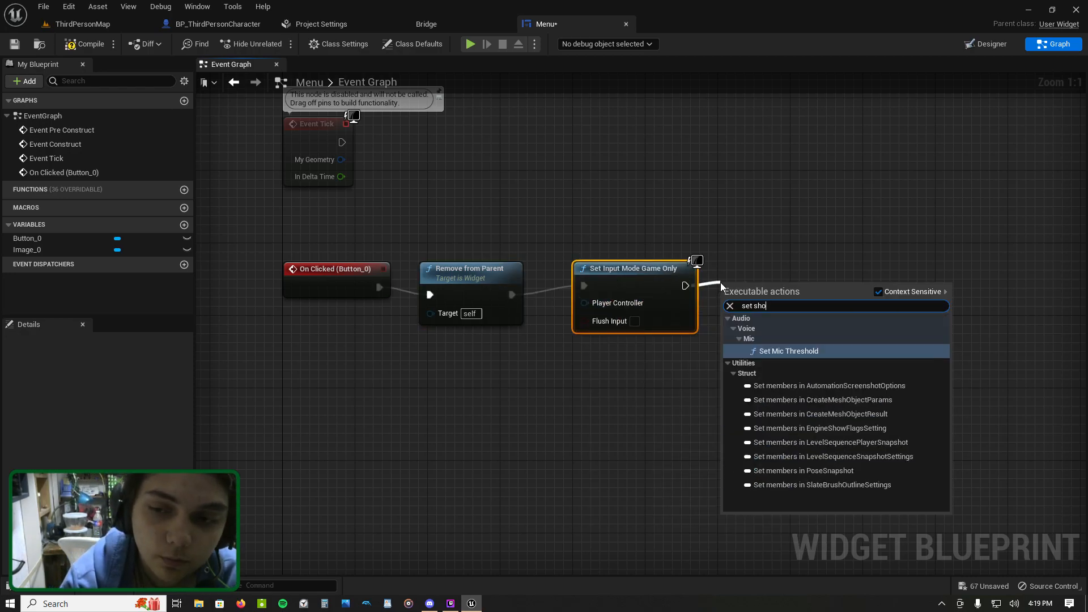
text(w mouse)
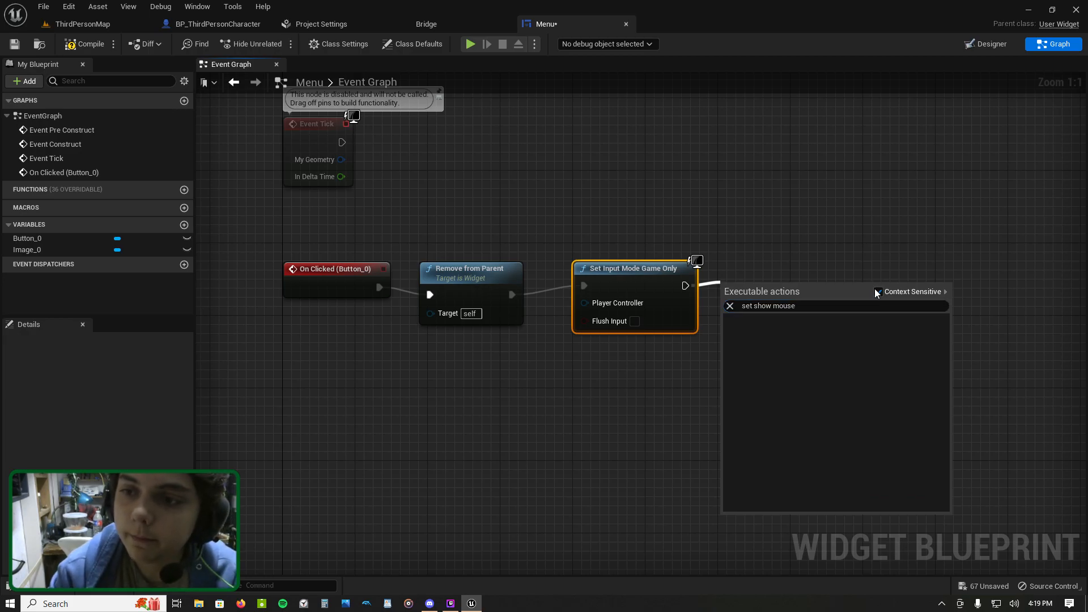
click(810, 343)
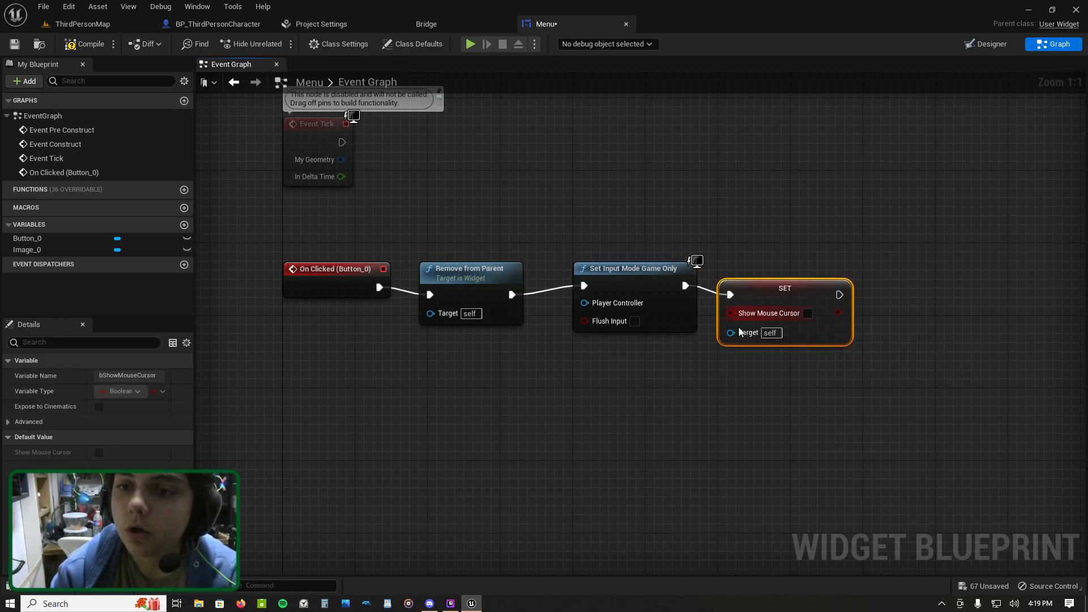
Step: Connect a Player State Get Player Controller node to the Show Mouse Cursor target and the Set Input Mode Game Only controller input, and compile
drag(731, 333, 565, 206)
text(get player co)
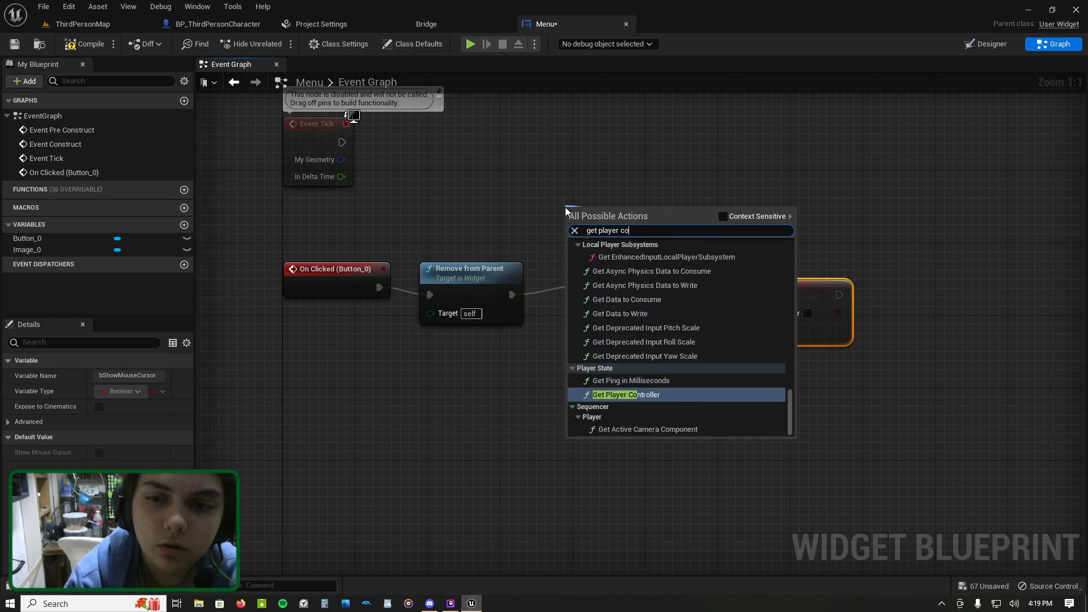
text(ntroll)
key(Return)
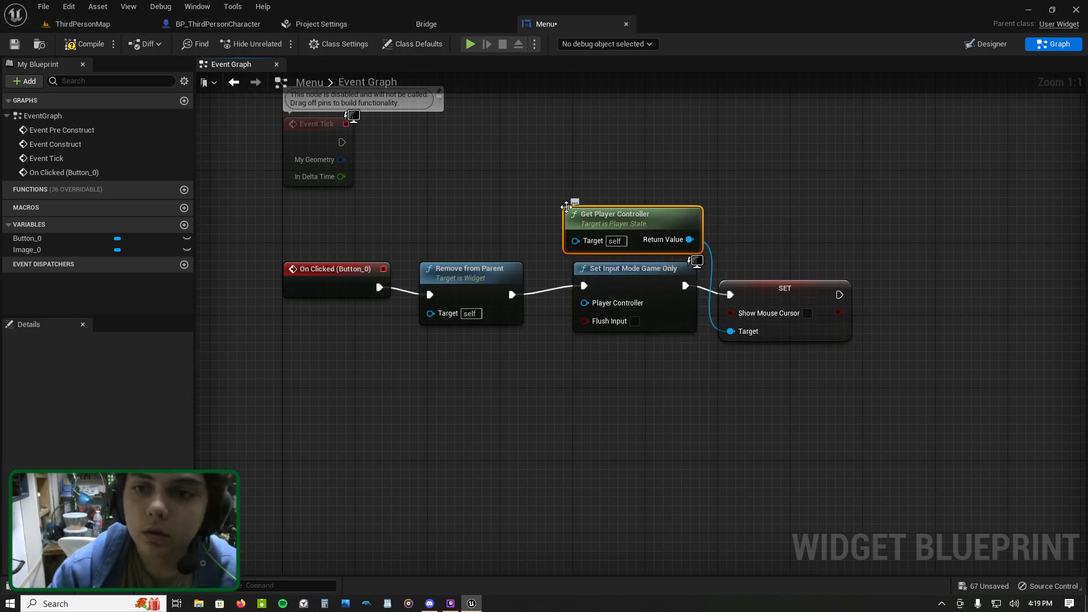
drag(642, 238, 585, 302)
click(84, 43)
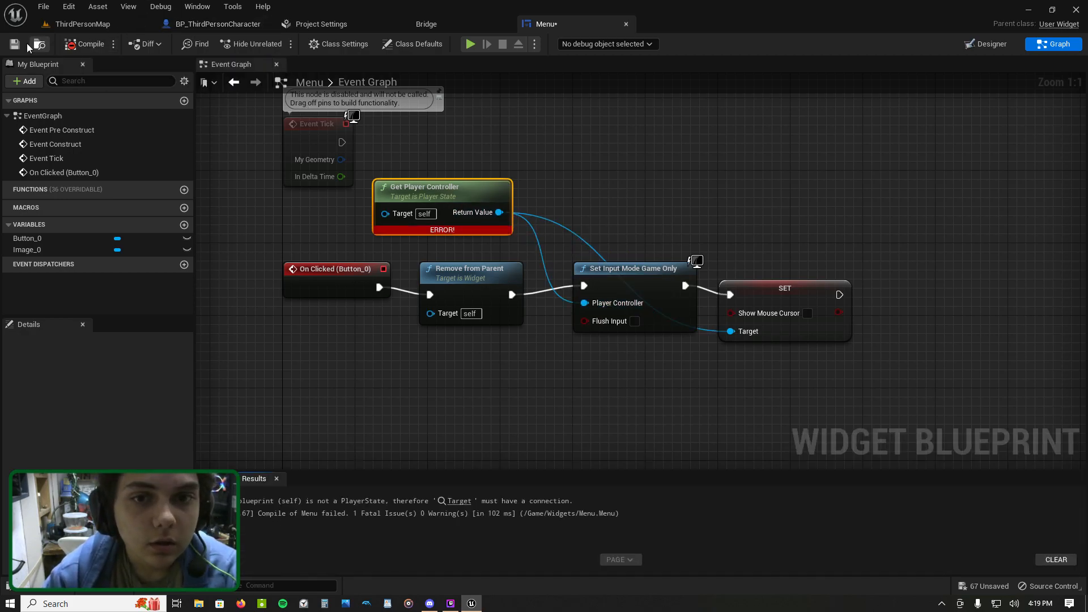
Step: Feed the Get Player Controller target from a new Get Player State node with index 0, then compile and save the widget
drag(434, 188, 416, 213)
text(player)
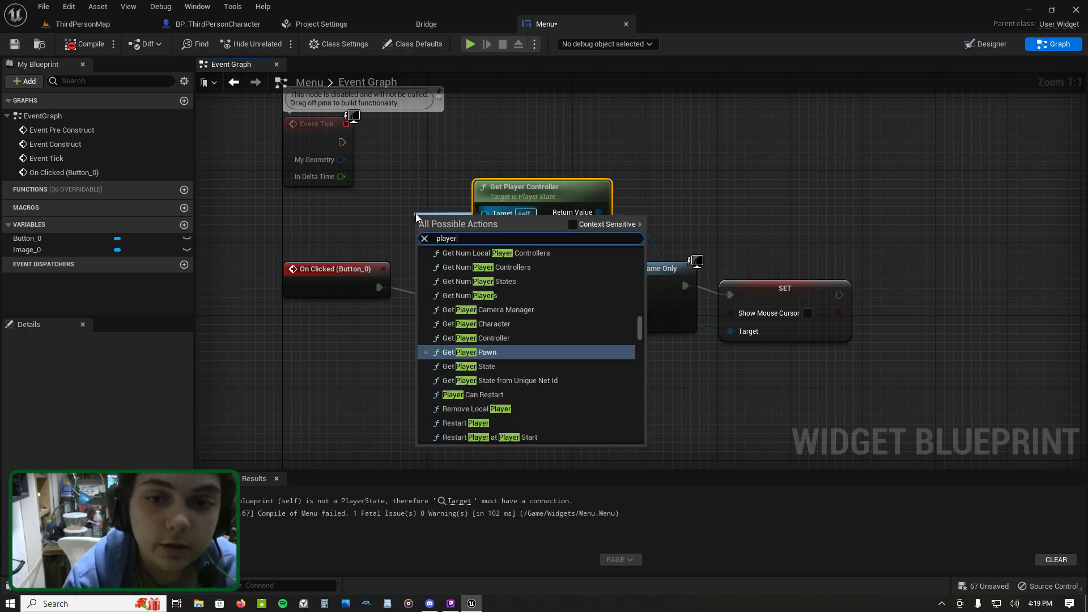
text( state)
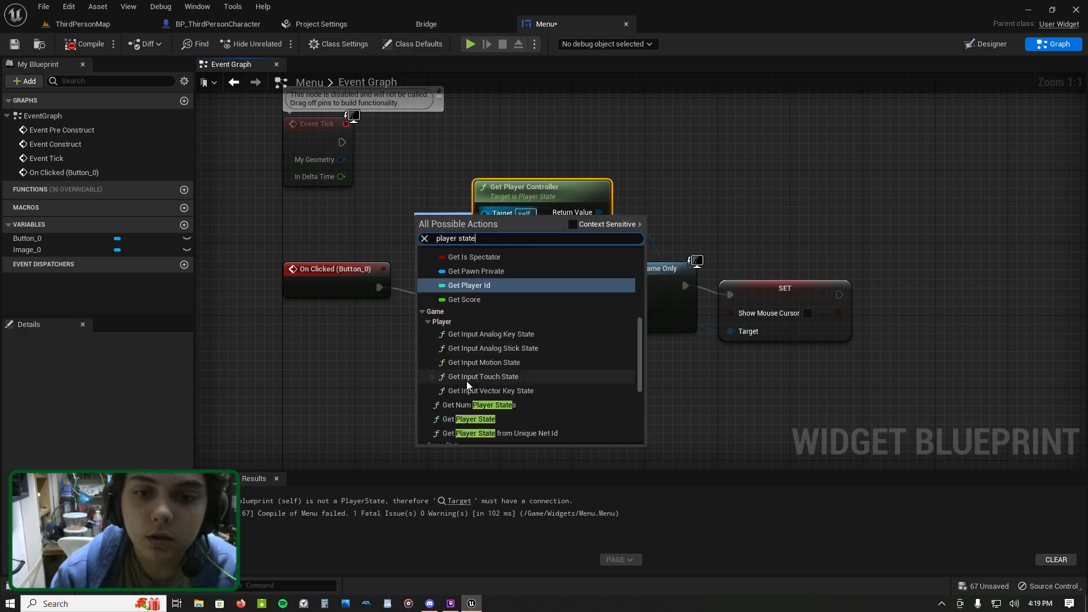
click(488, 420)
drag(397, 214, 316, 196)
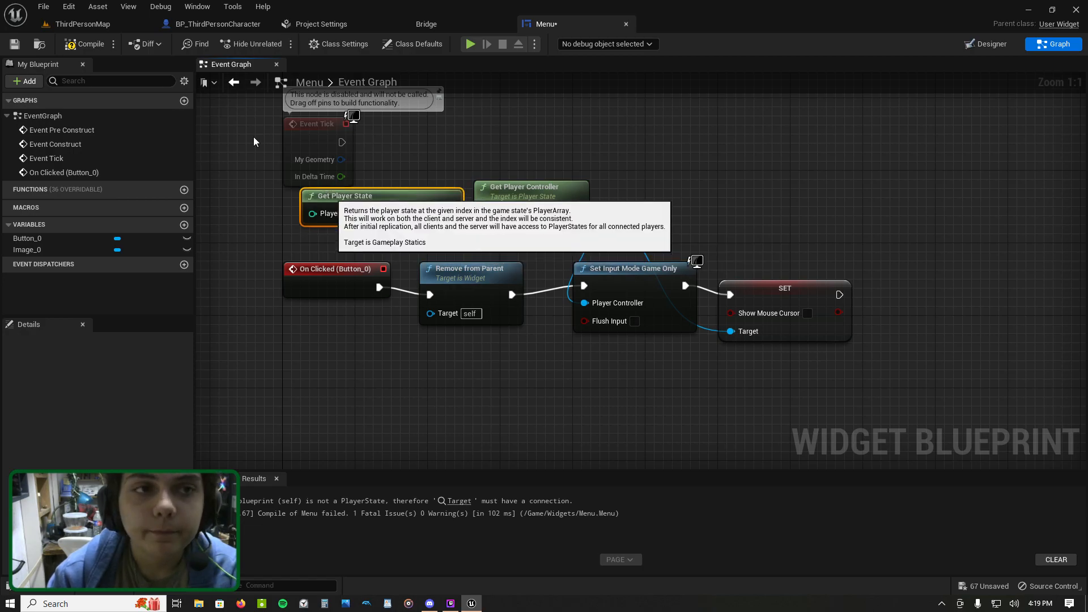
click(84, 43)
click(14, 44)
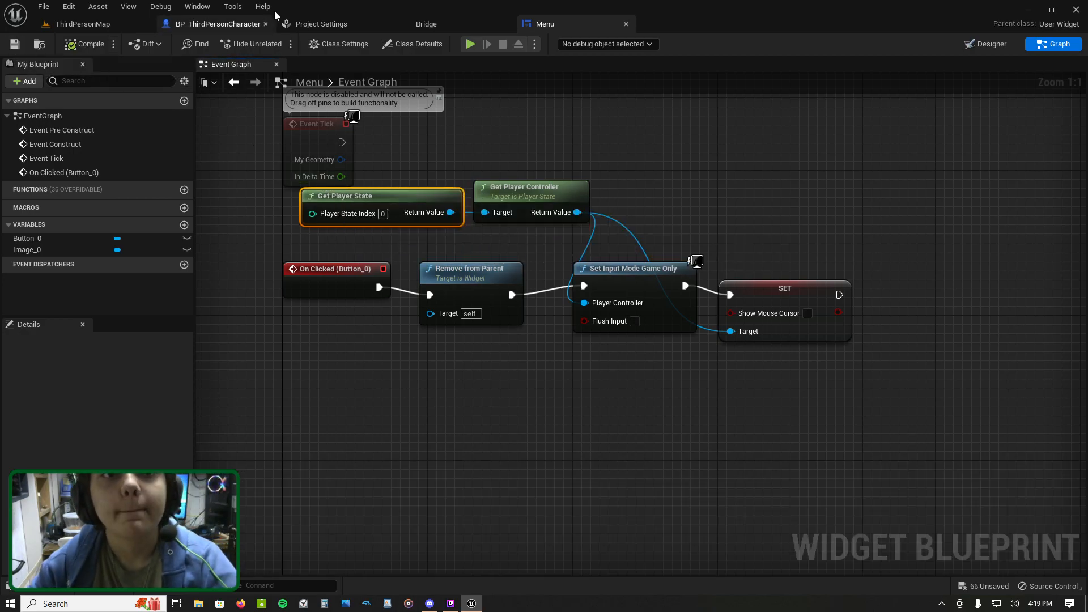
Step: Play the ThirdPersonMap level, open the crafting menu, test closing it with the Back button, and stop the session
click(218, 23)
click(101, 23)
click(253, 44)
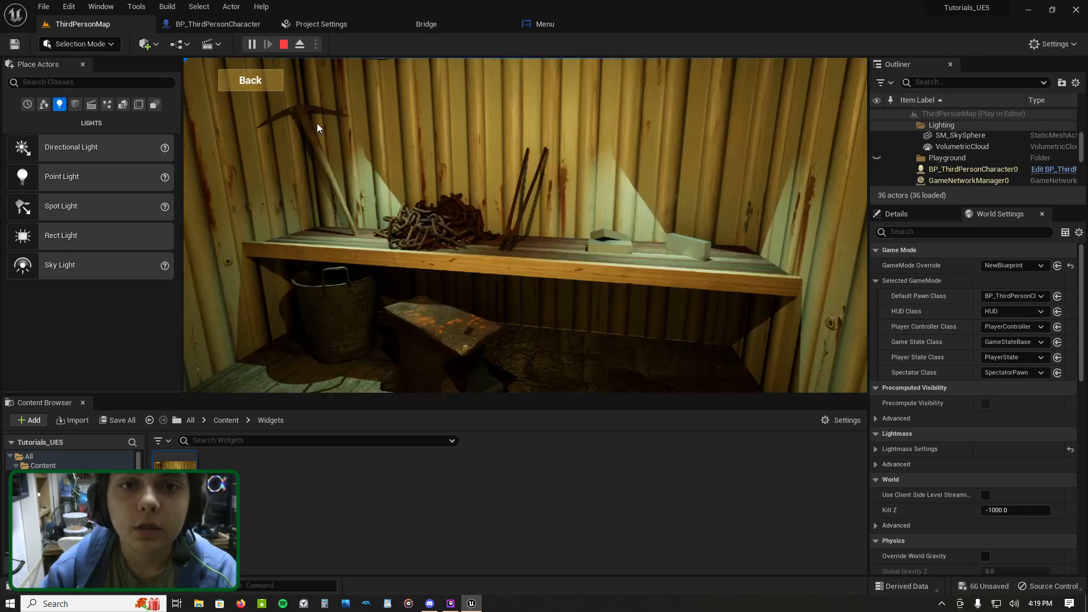
click(253, 82)
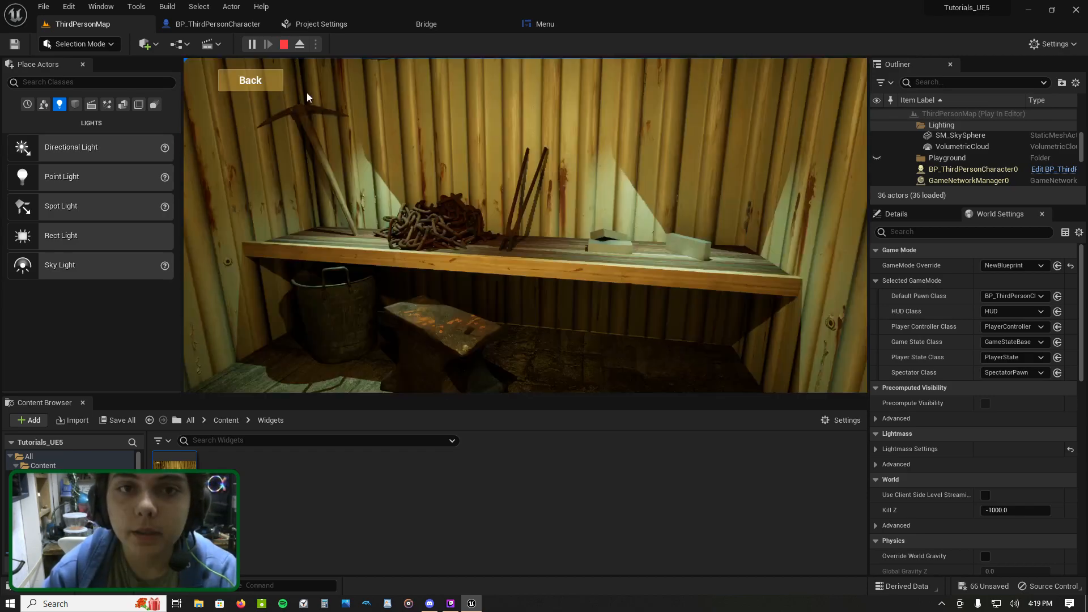
click(250, 81)
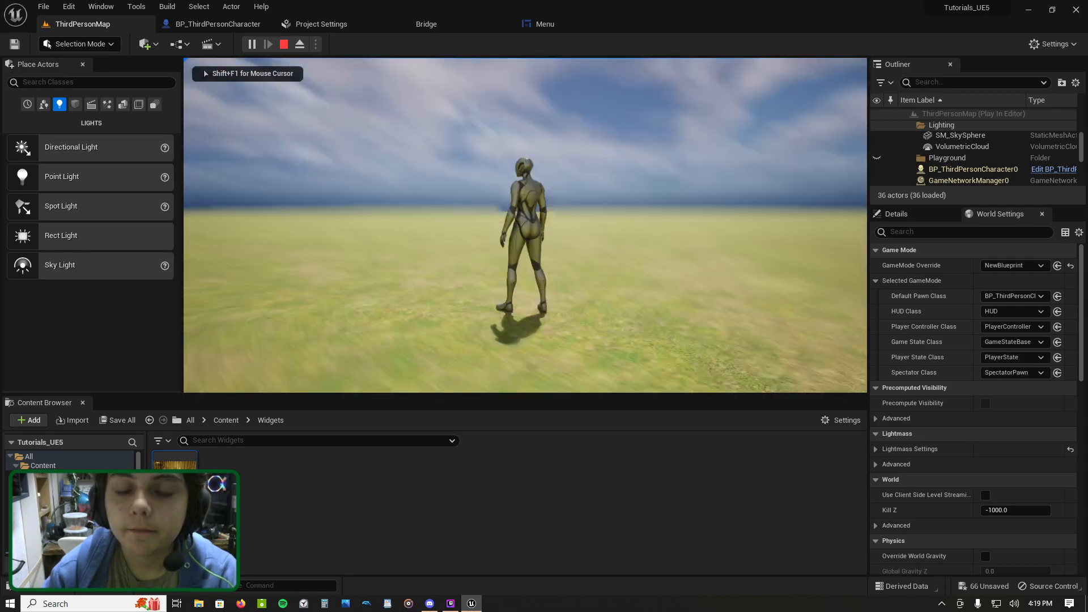
key(Escape)
Step: Enclose the crafting menu nodes in the BP_ThirdPersonCharacter event graph in a comment titled "Crafting Menu"
click(544, 24)
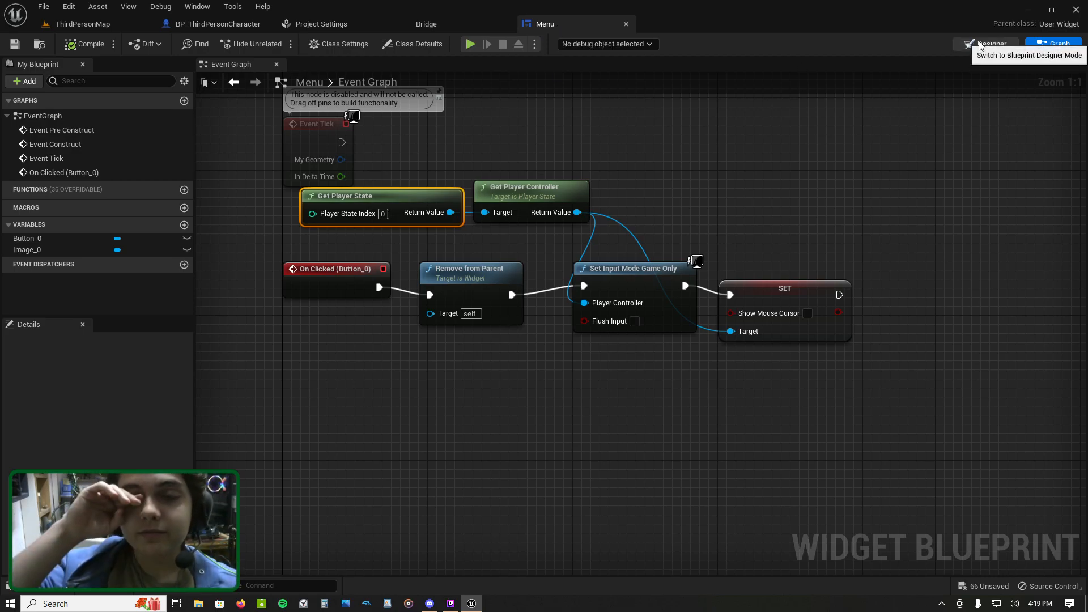
click(245, 23)
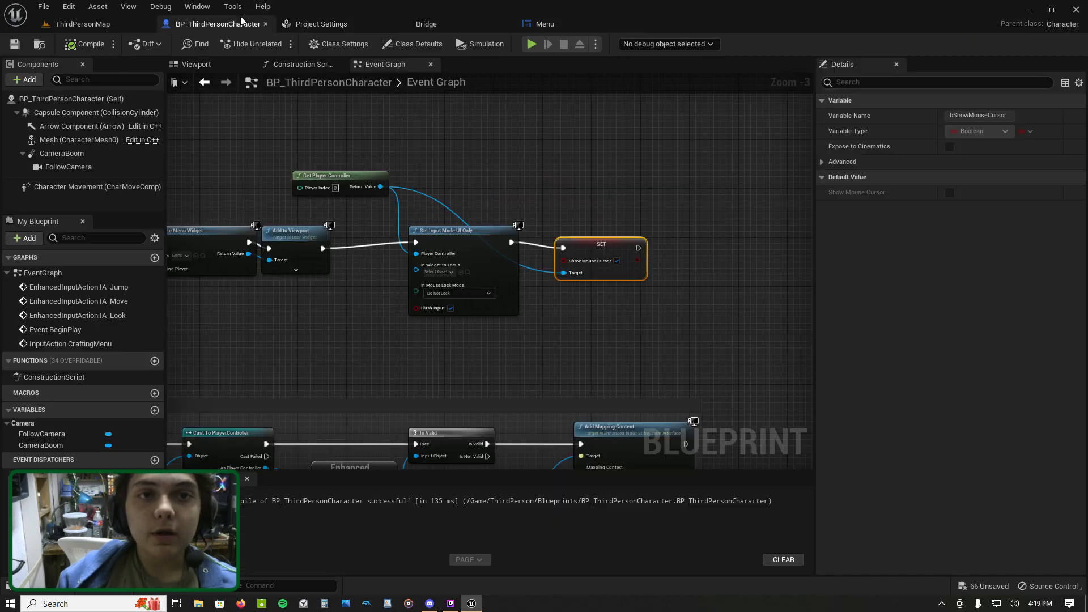
scroll(340, 142, down, 2)
right_drag(421, 295, 646, 396)
scroll(506, 402, up, 1)
drag(291, 159, 767, 354)
key(c)
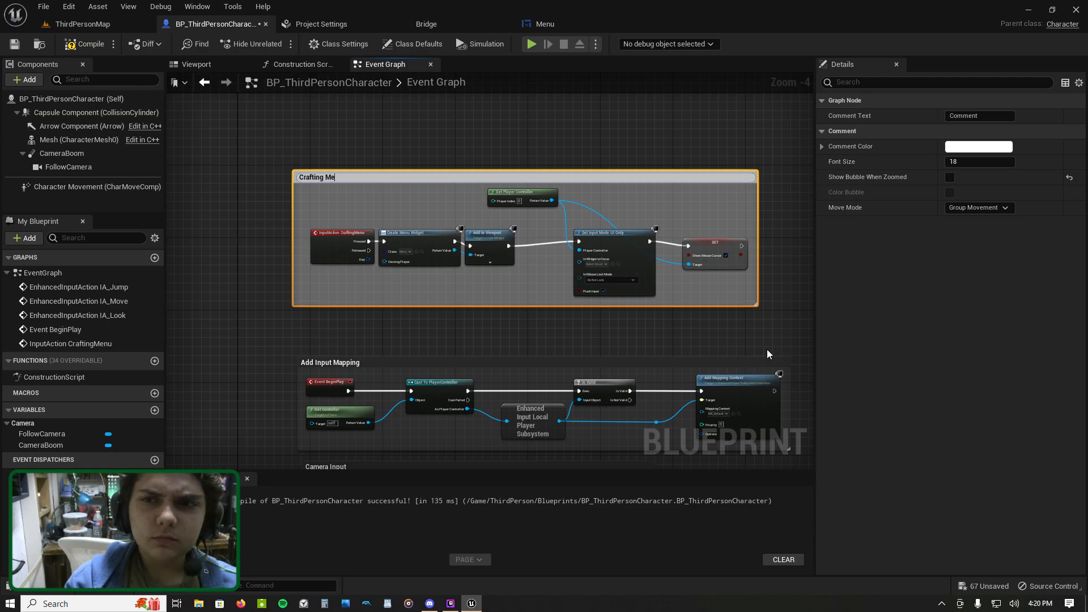
click(712, 157)
scroll(712, 156, down, 2)
right_drag(711, 156, 502, 72)
scroll(386, 281, up, 2)
right_drag(383, 281, 448, 252)
right_click(339, 228)
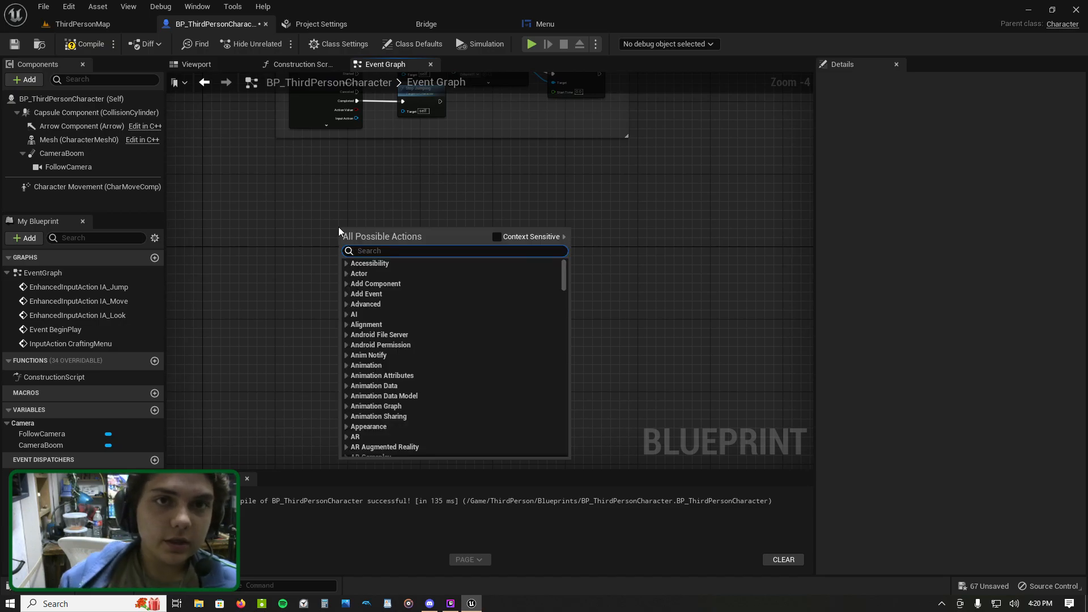
Step: Add a new action mapping named "Left Click" in the project's input settings
click(329, 26)
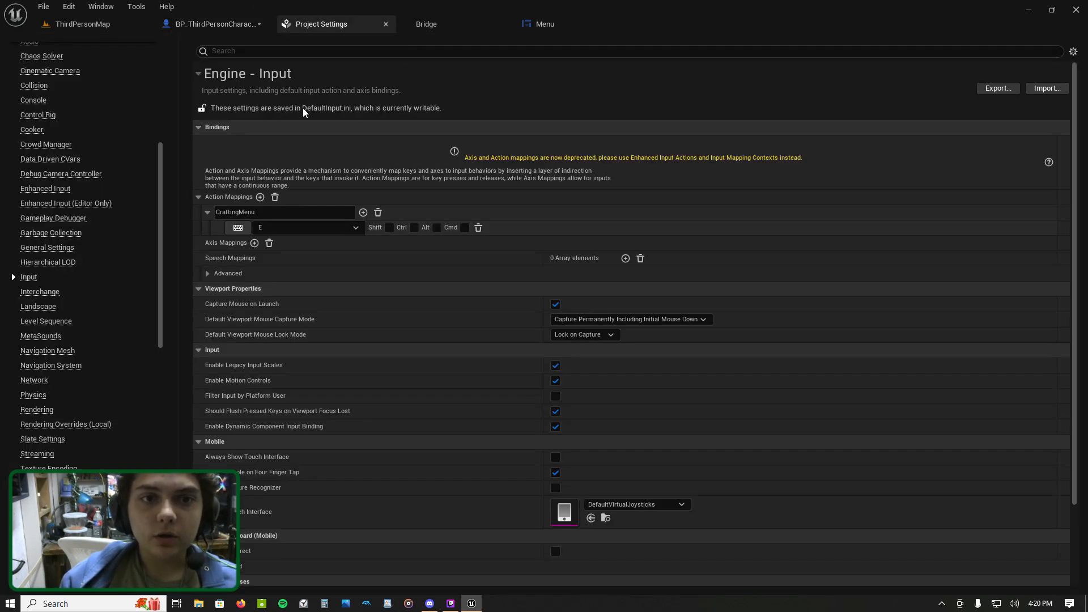
click(261, 196)
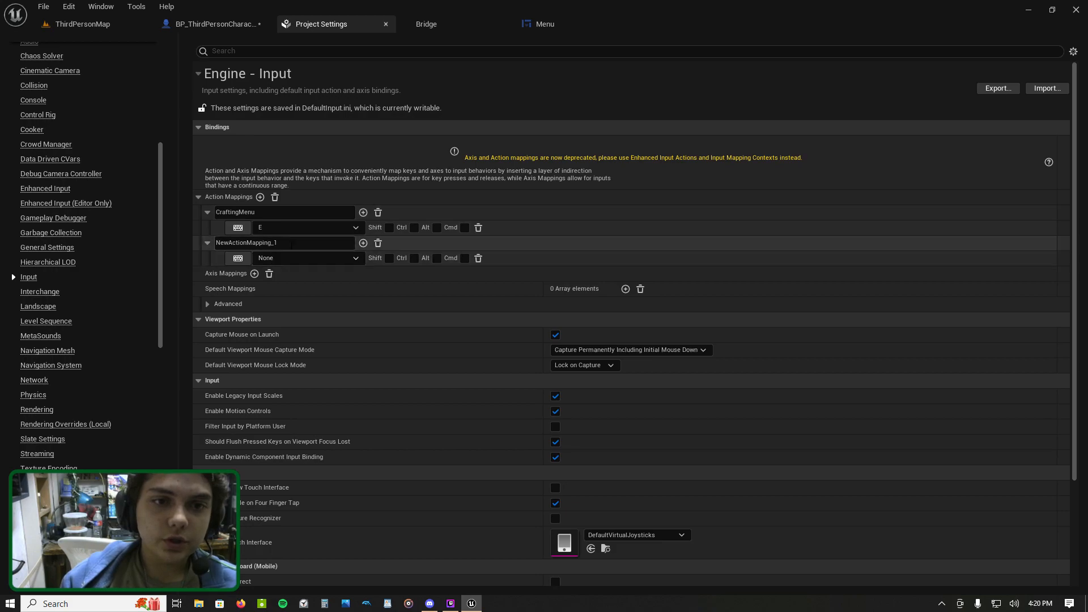
text(Left Click)
key(Return)
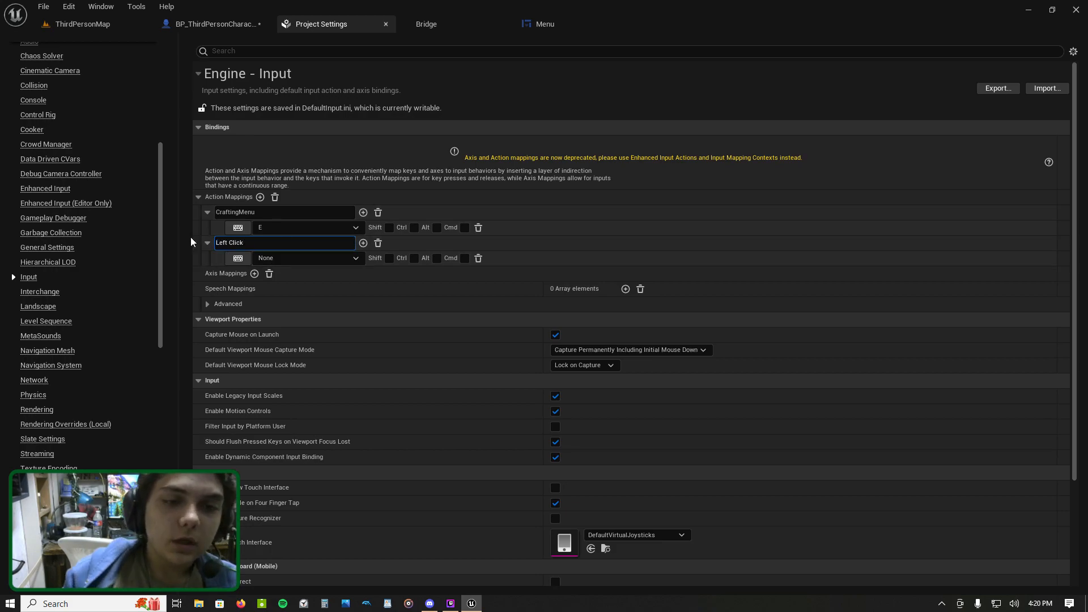
Step: Bind the Left Click mapping to the Left Mouse Button and add its input event to the BP_ThirdPersonCharacter event graph
click(238, 259)
click(238, 259)
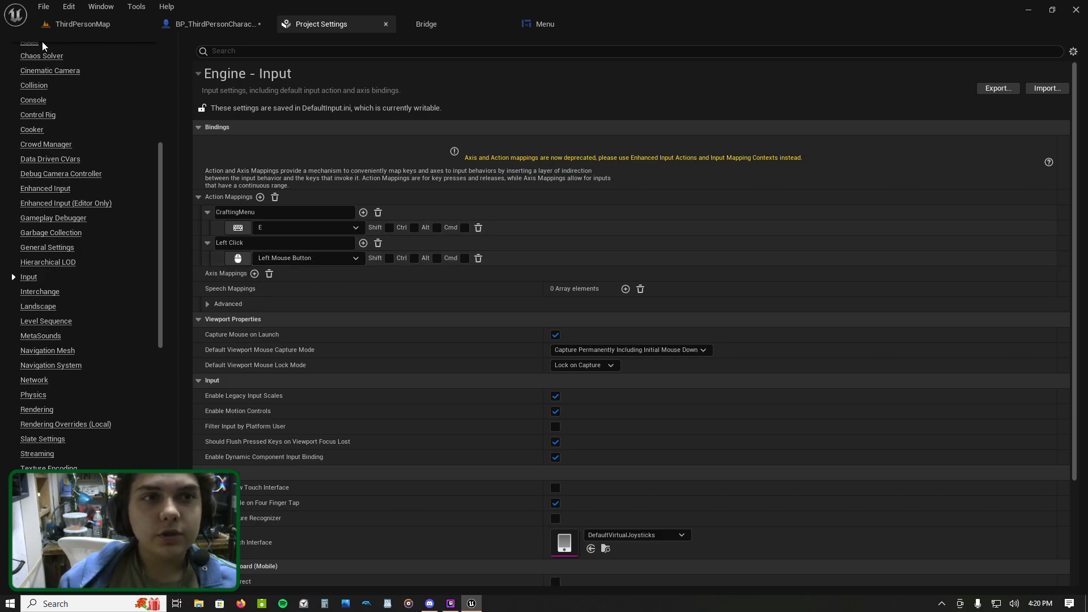
click(213, 24)
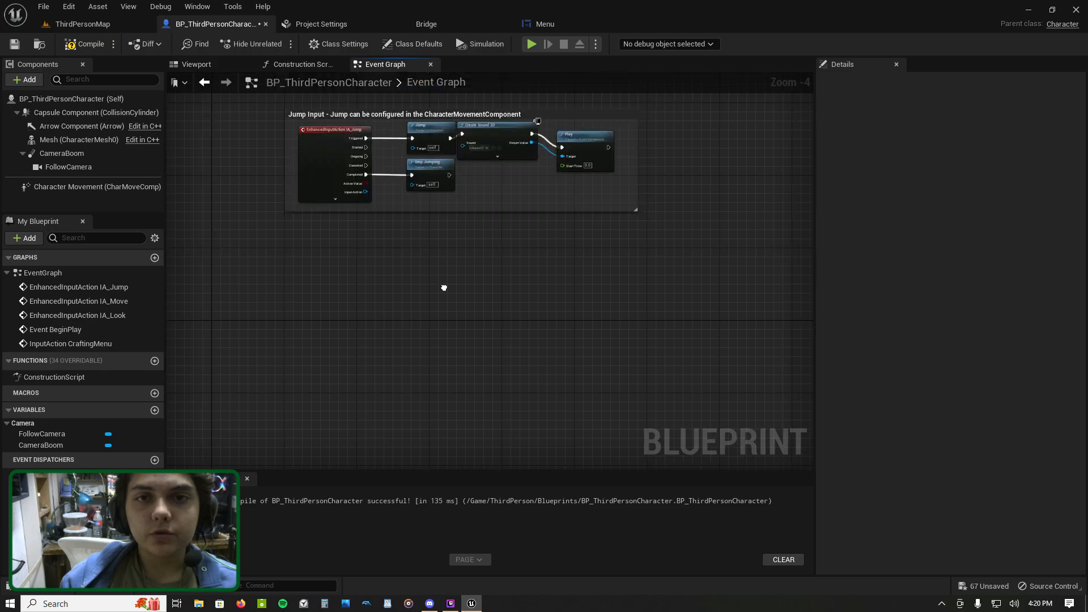
right_drag(411, 170, 454, 469)
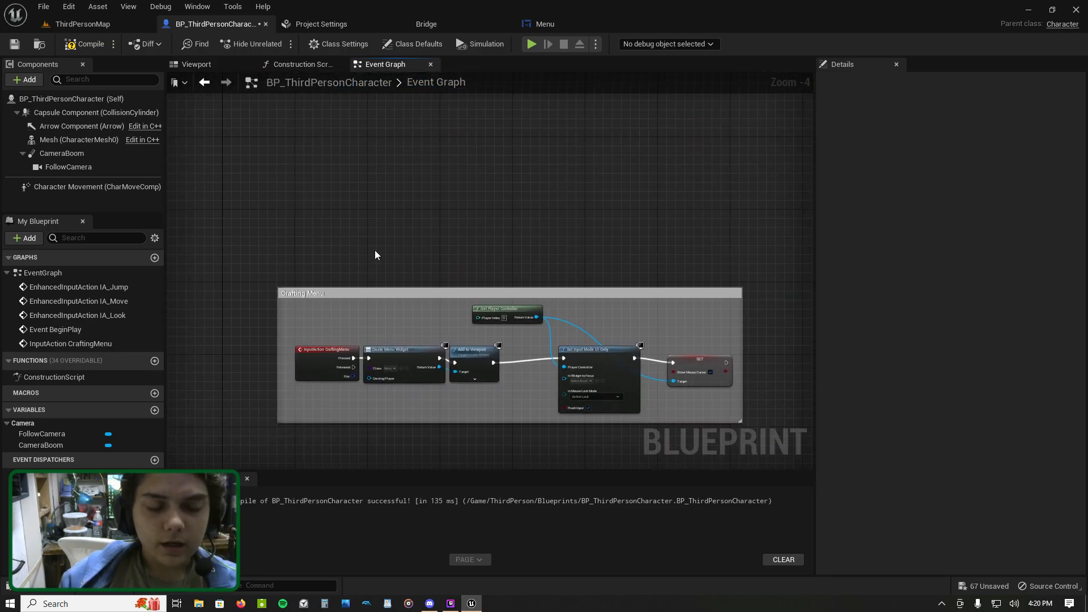
scroll(340, 252, up, 2)
right_click(340, 253)
text(input)
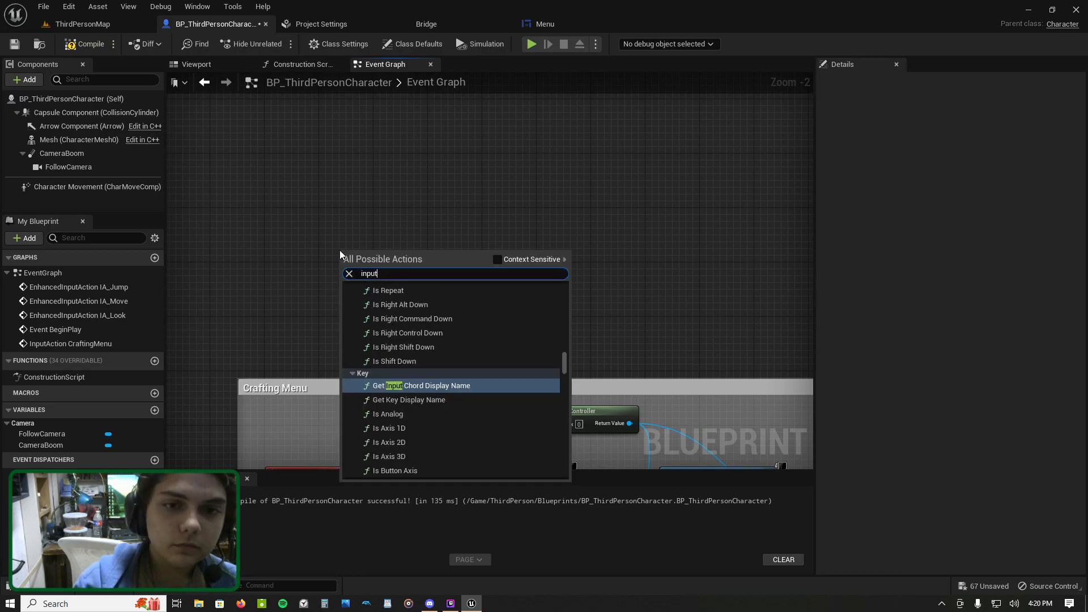
text( left click)
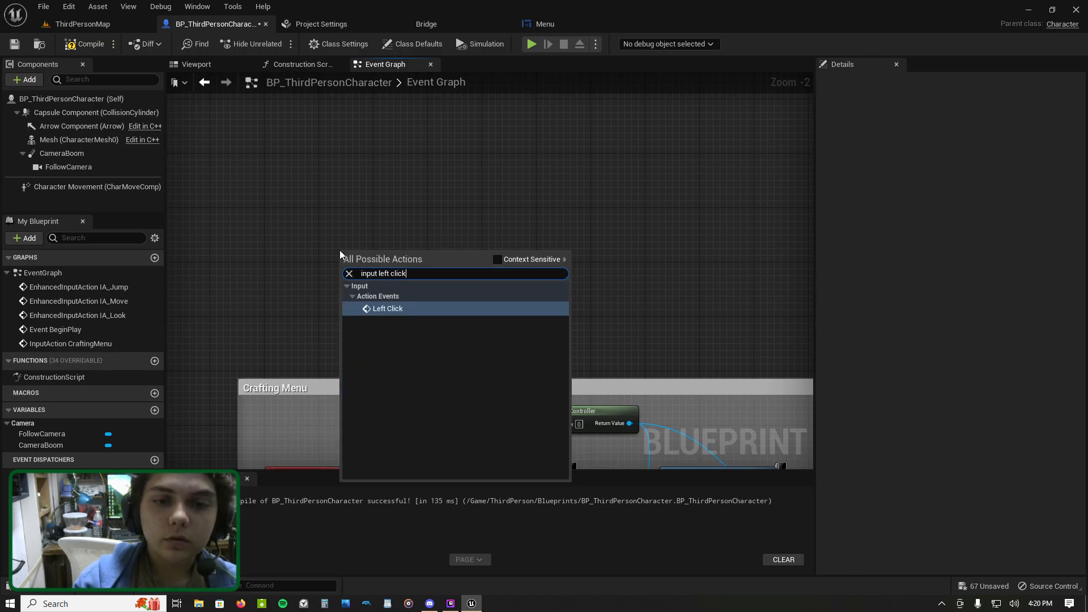
key(Return)
Step: Add a Line Trace By Channel node run from the Left Click event's Pressed output, and align the two nodes above the Crafting Menu comment
drag(368, 251, 419, 239)
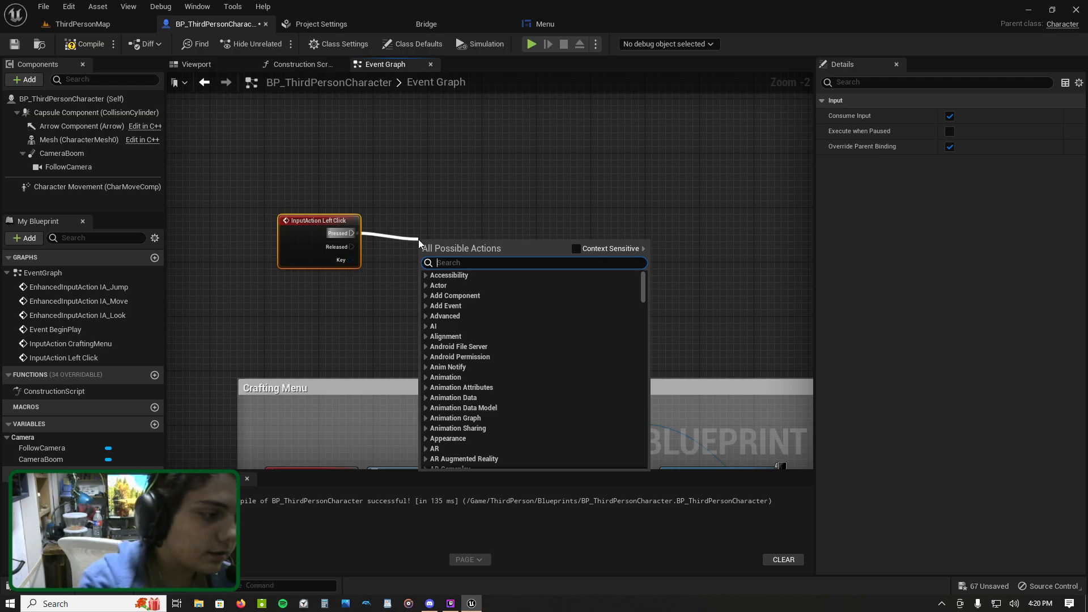
text(cst)
key(BackSpace)
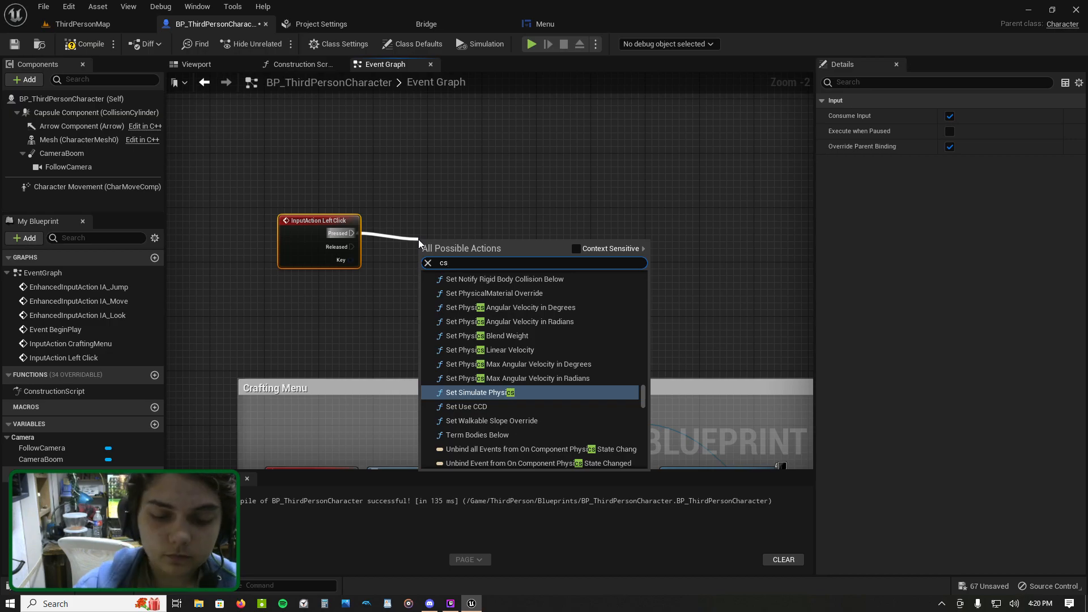
key(BackSpace)
key(BackSpace)
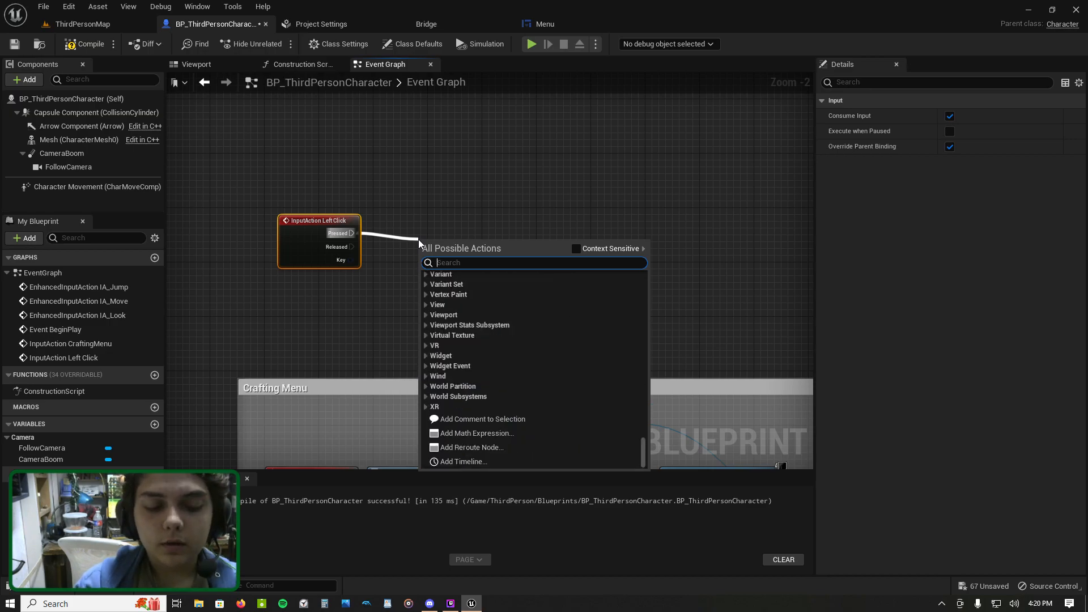
text(line trace by channel)
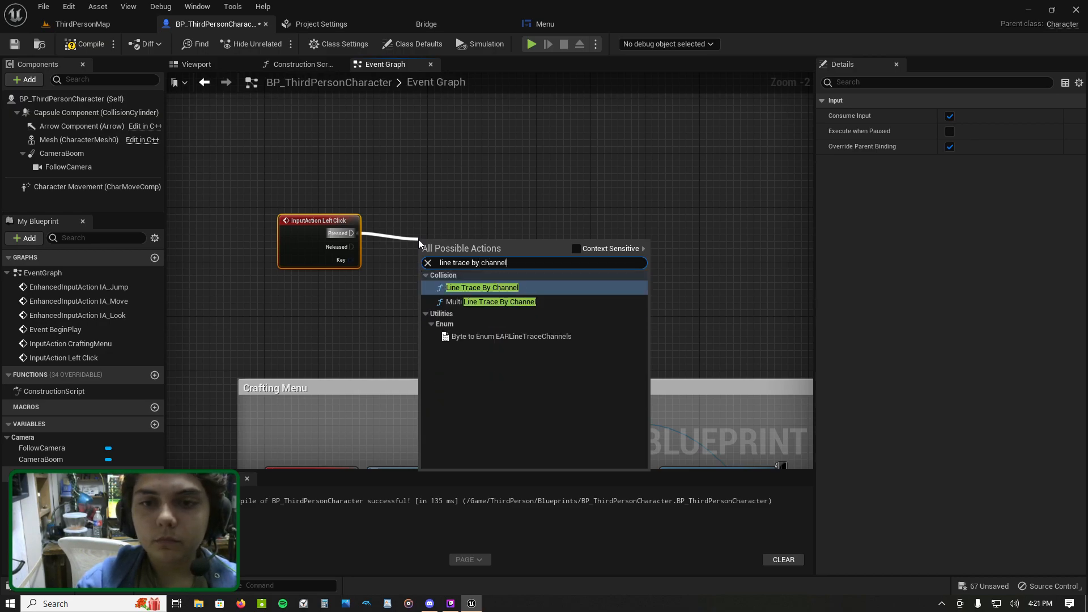
key(Return)
drag(486, 243, 503, 175)
drag(327, 217, 290, 172)
scroll(502, 194, up, 2)
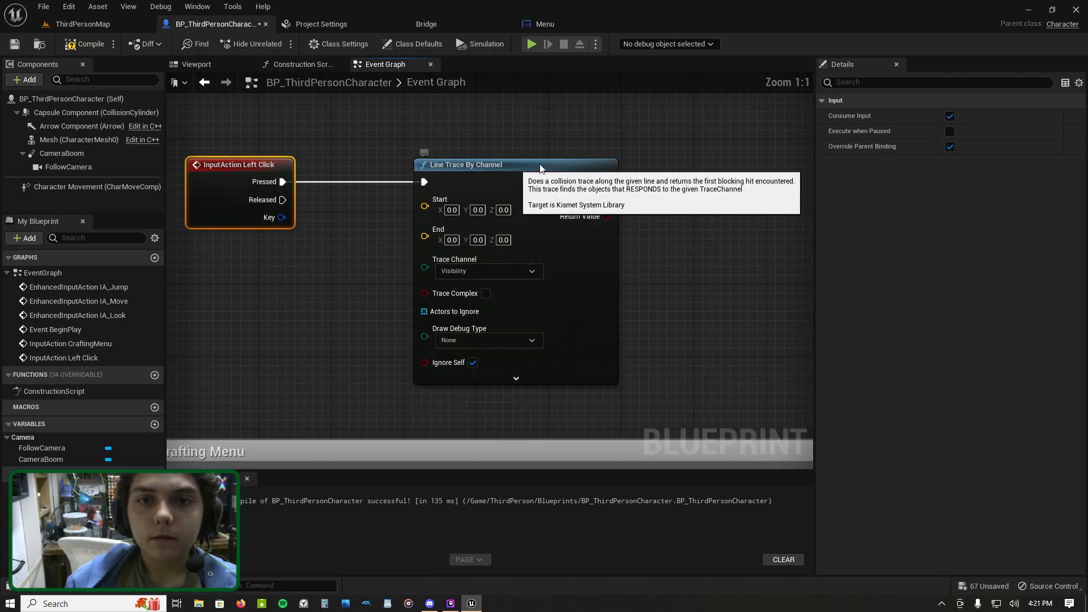
drag(541, 169, 605, 159)
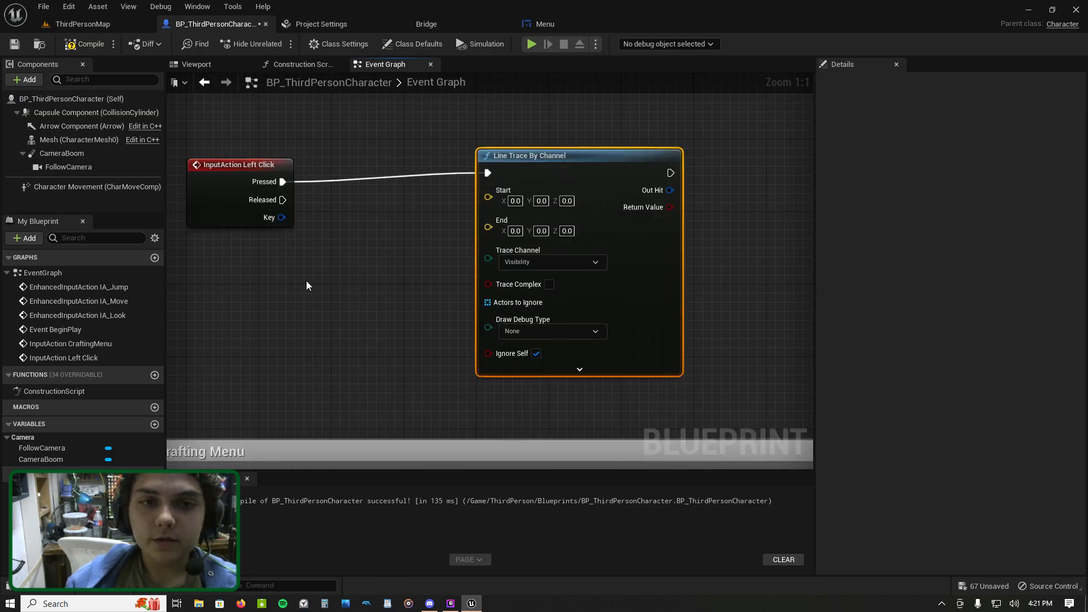
drag(257, 179, 244, 168)
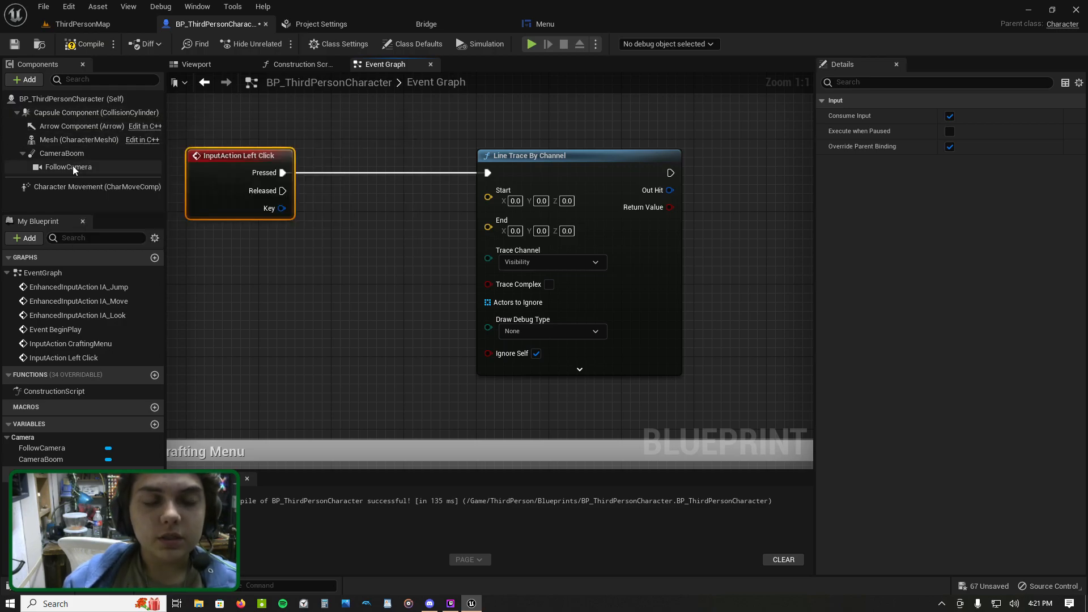
Step: Feed the line trace's Start from a Get World Location node targeting FollowCamera, leaving extra space before the trace node
drag(69, 169, 252, 280)
text(get world )
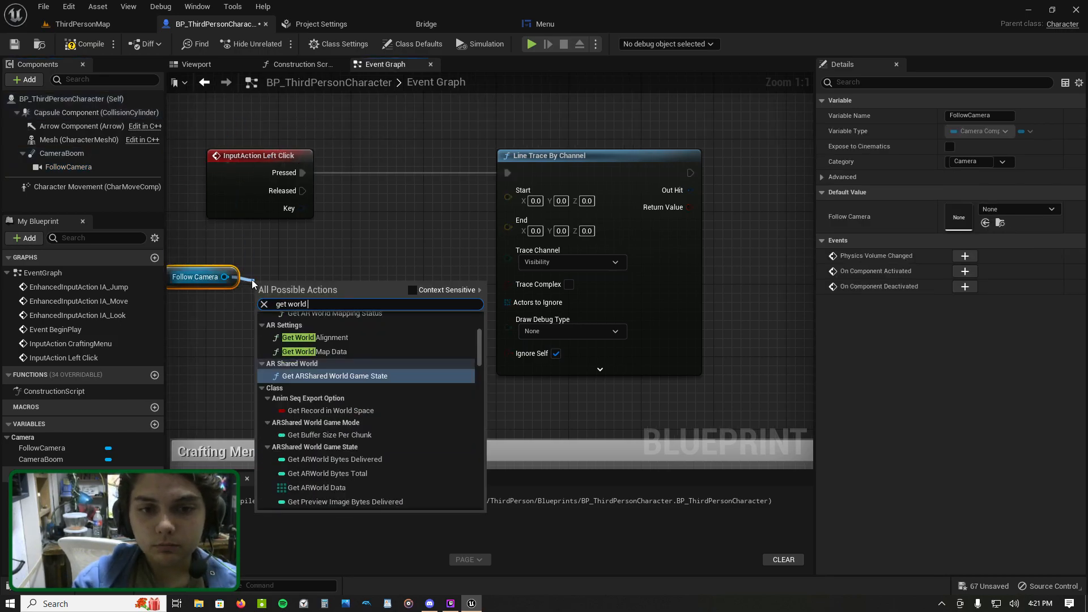
text(location)
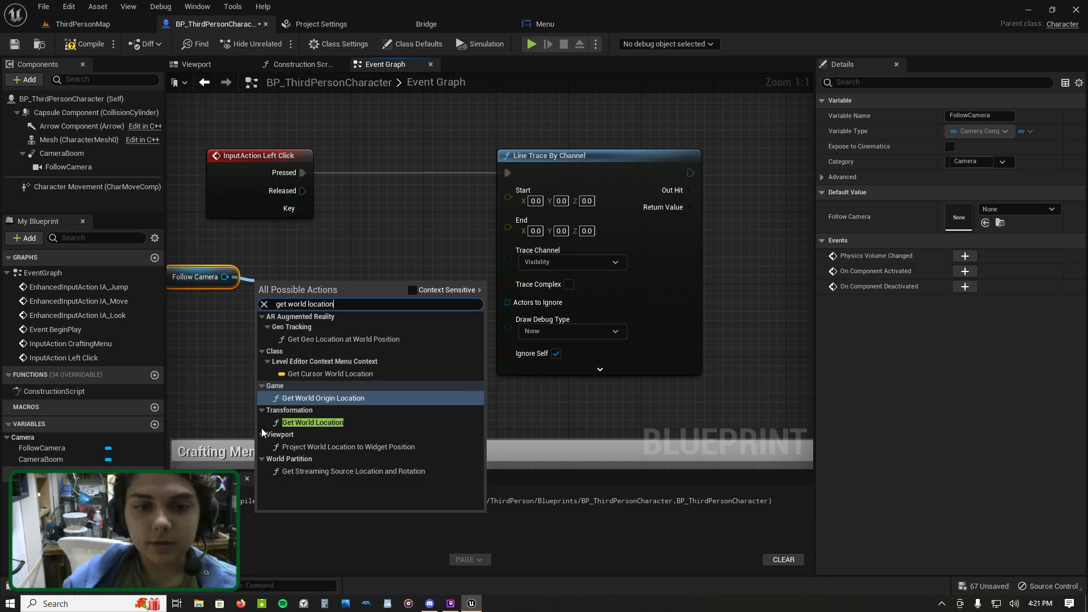
click(333, 422)
mouse_move(360, 290)
mouse_down()
mouse_move(450, 213)
mouse_move(508, 197)
mouse_move(338, 271)
mouse_up()
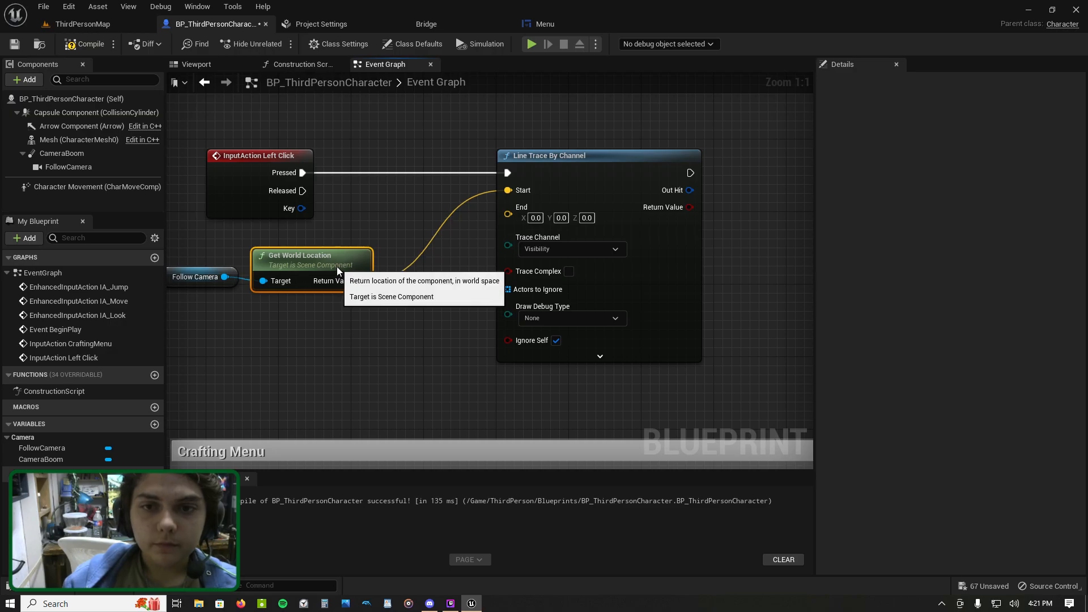
drag(593, 149, 744, 141)
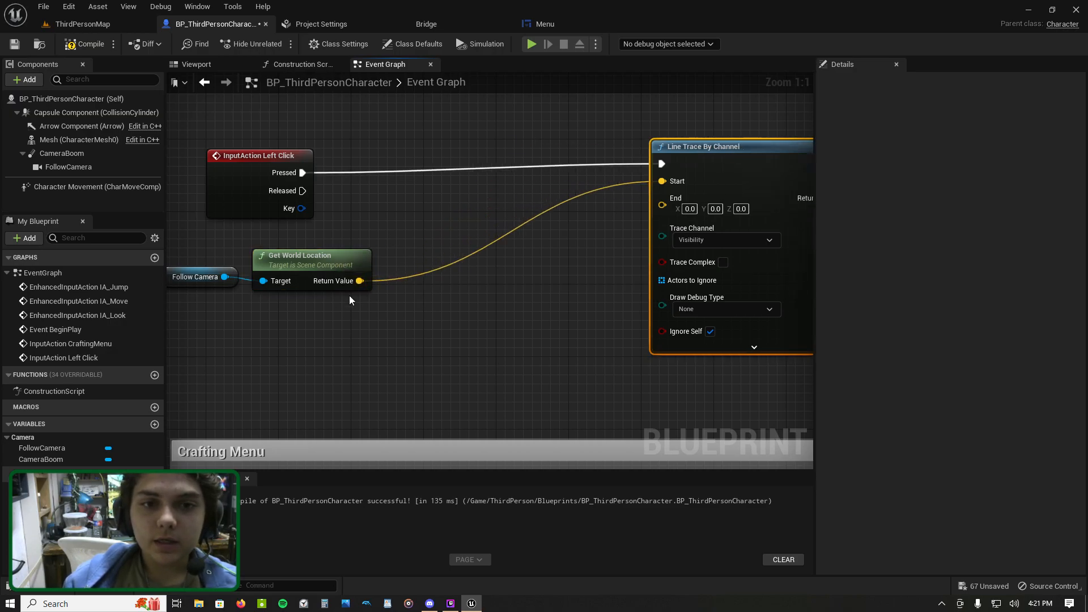
Step: Add the vector math version of the Get Forward Vector node below Get World Location
drag(225, 277, 275, 325)
text(get forward)
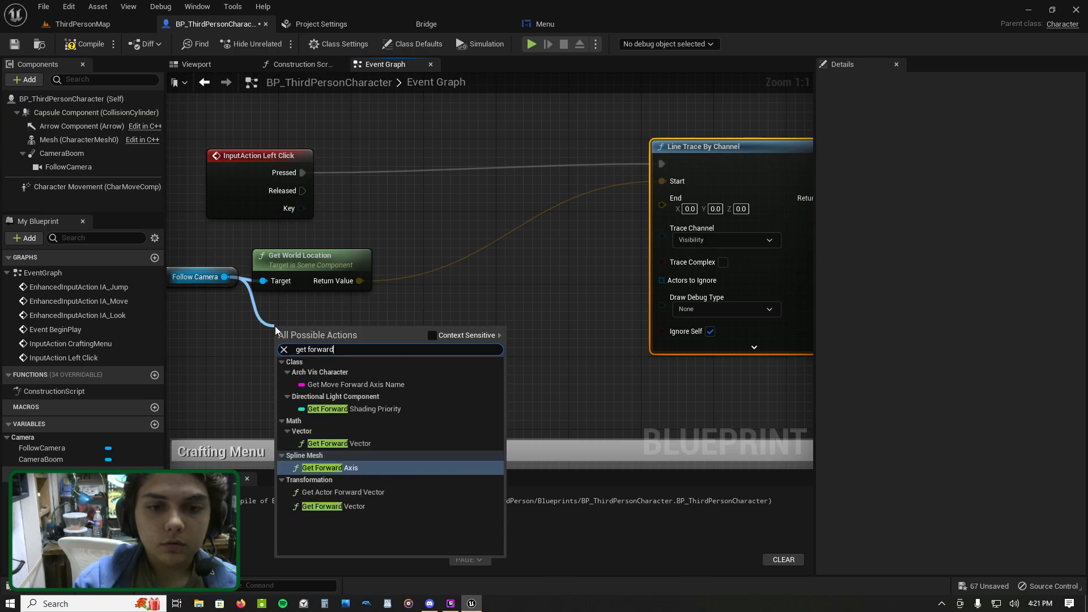
click(382, 444)
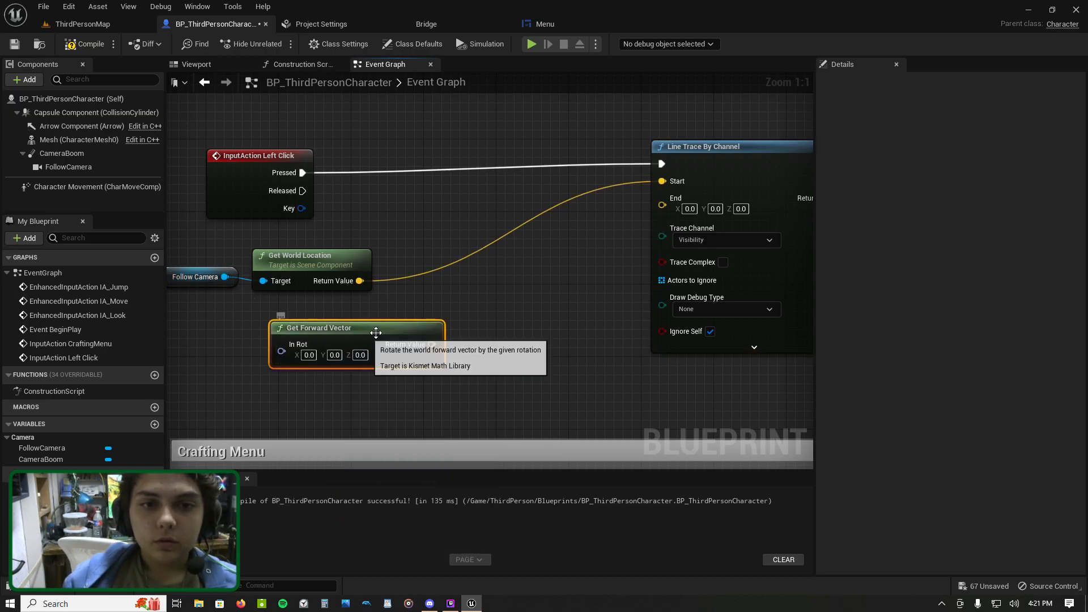
drag(313, 330, 384, 312)
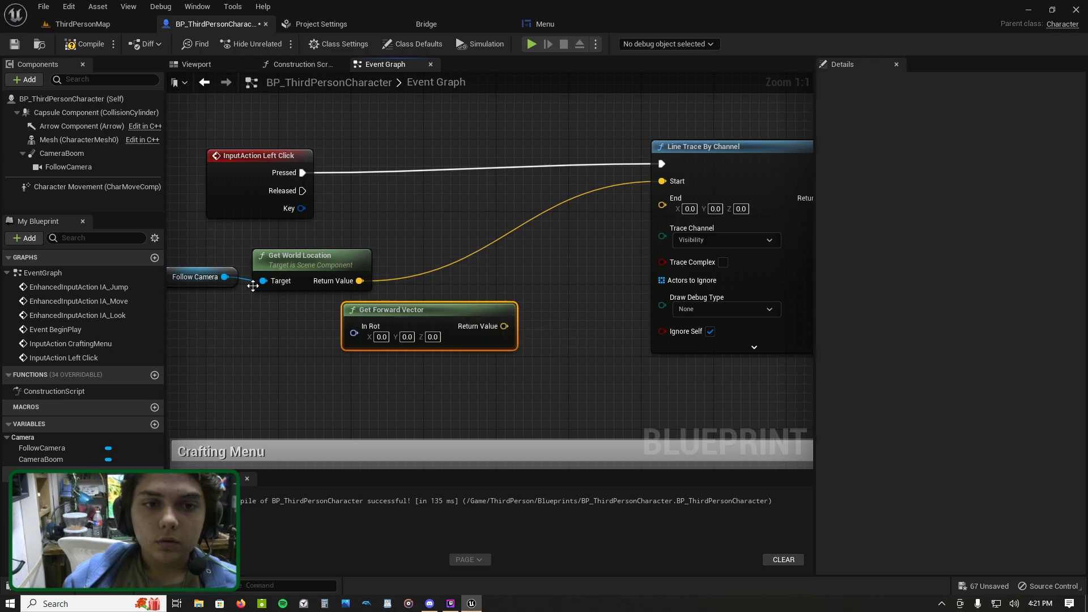
Step: Add a Get World Rotation node for FollowCamera and connect its Return Value to Get Forward Vector's In Rot input
drag(224, 276, 218, 315)
text(get rotat)
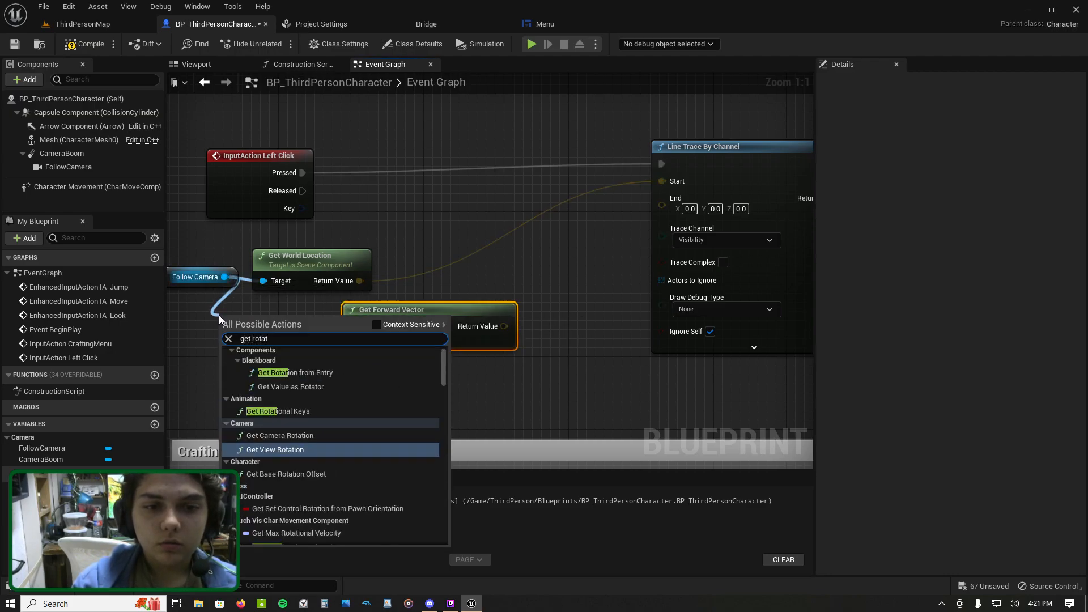
key(BackSpace)
key(BackSpace)
key(BackSpace)
key(BackSpace)
key(BackSpace)
text(wo)
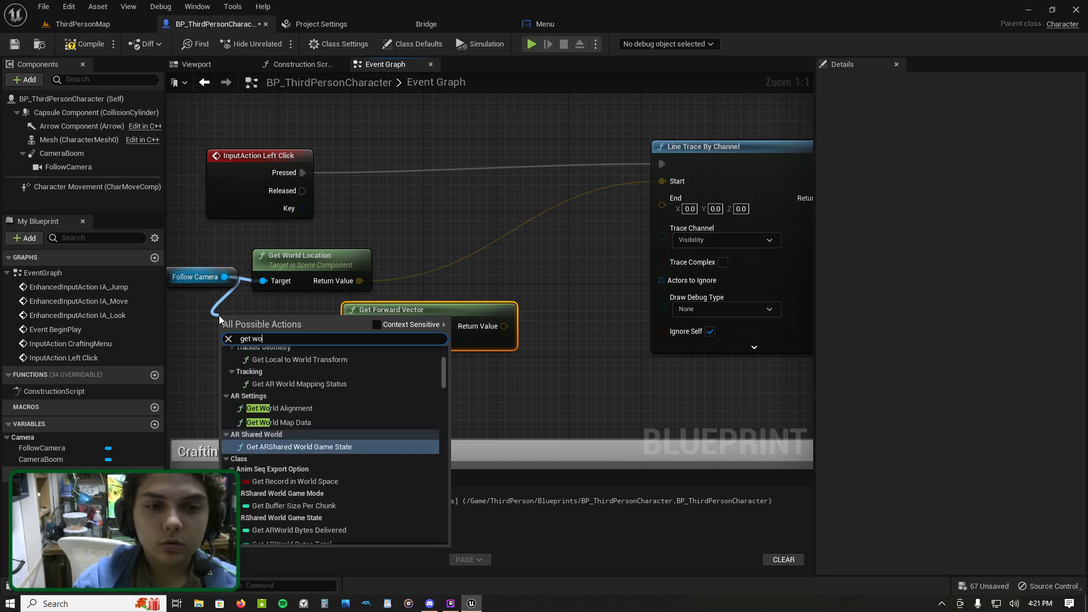
text(rld rotat)
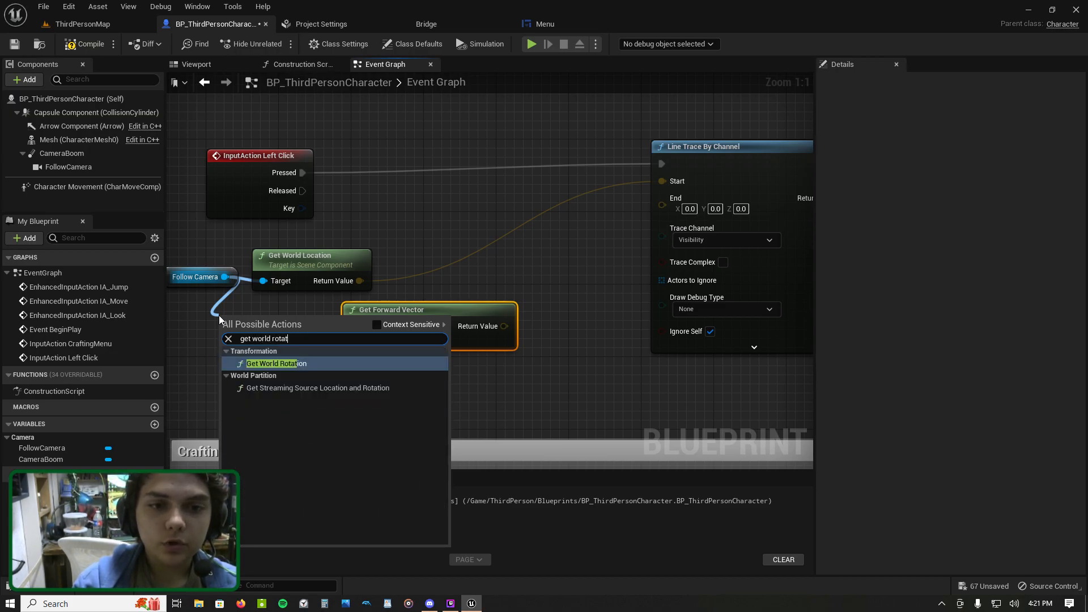
key(Return)
drag(323, 344, 357, 335)
drag(279, 313, 298, 301)
Step: Add a vector addition node fed by the camera's world location and spread the nodes to make room beside Get Forward Vector
drag(396, 314, 419, 278)
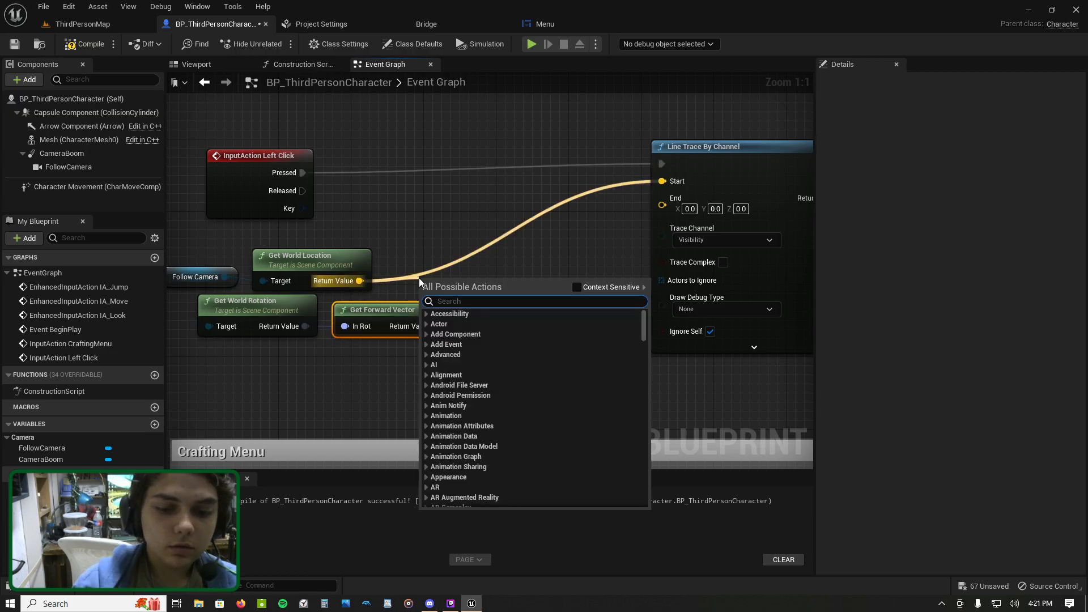
text(+)
key(Return)
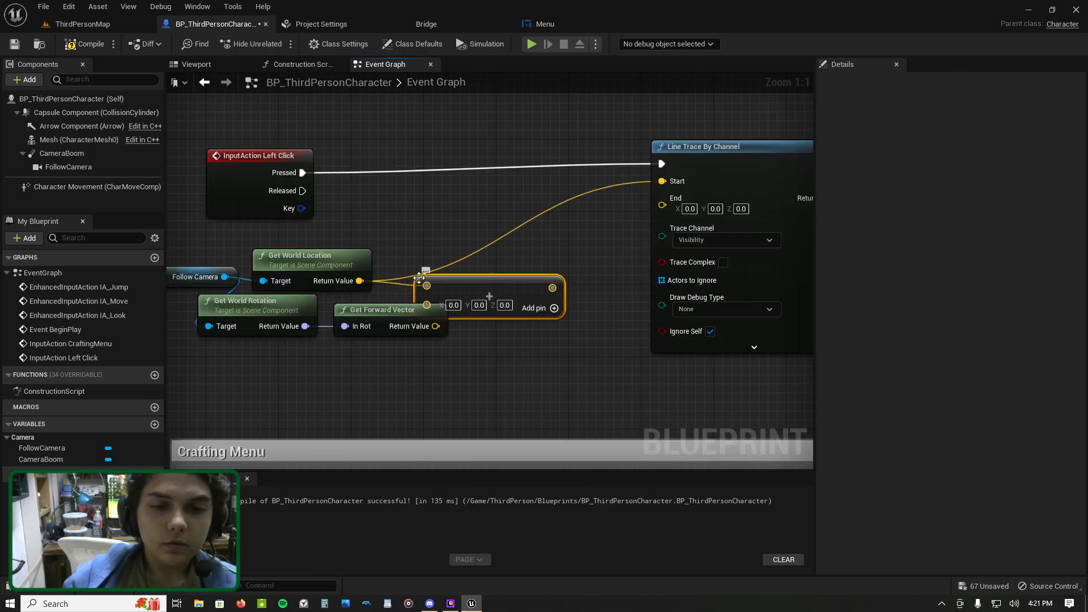
drag(481, 288, 508, 273)
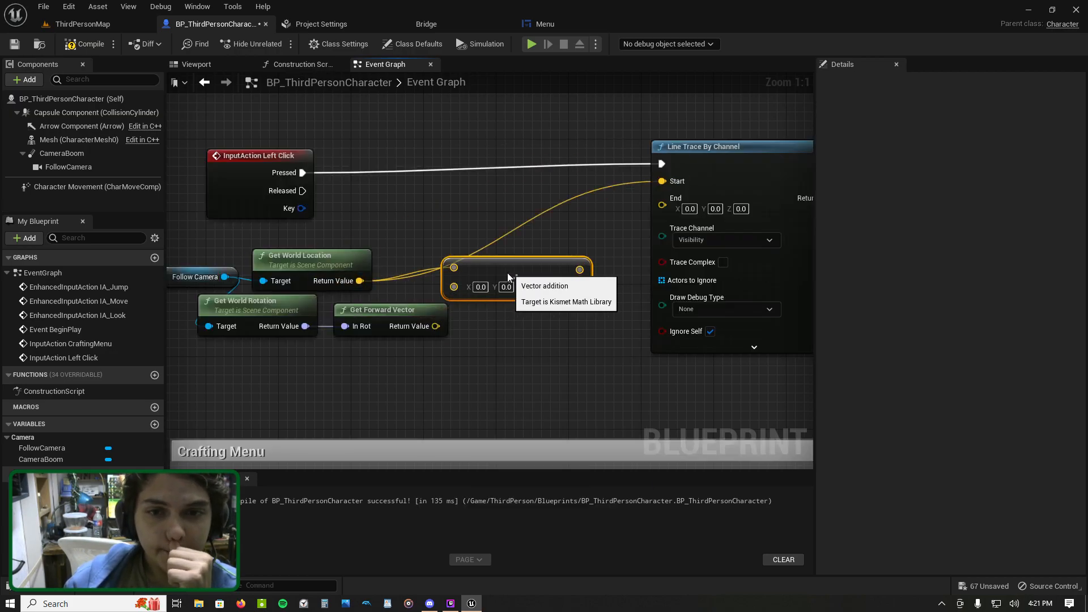
drag(396, 314, 378, 314)
drag(429, 367, 269, 321)
right_drag(426, 366, 490, 360)
drag(490, 360, 175, 241)
Step: Add a Multiply node fed by Get Forward Vector's Return Value
drag(339, 303, 396, 322)
text(*)
key(Return)
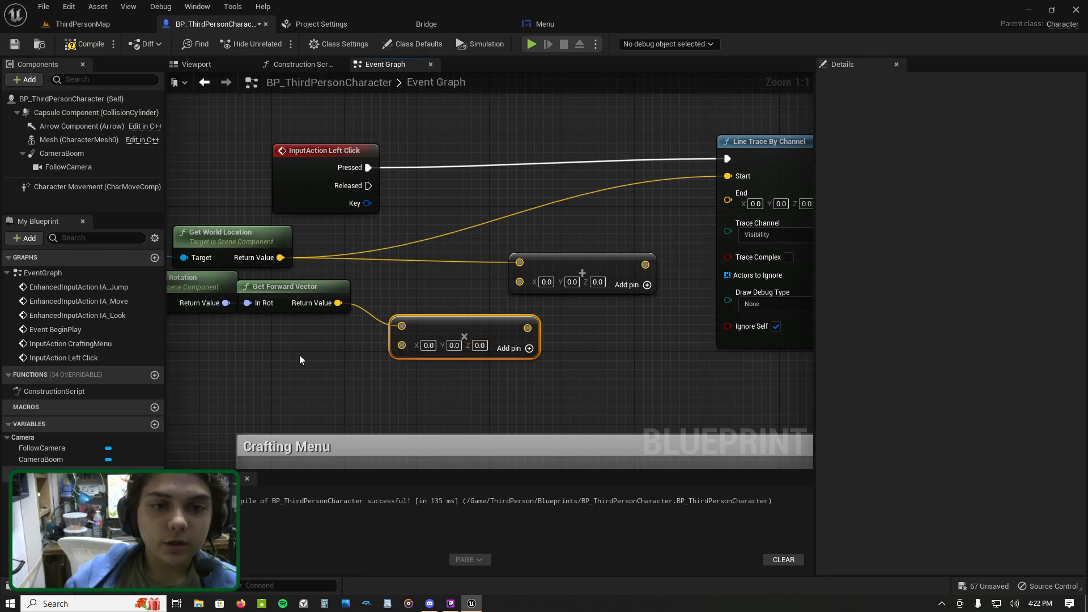
Step: Create a Float variable named "Distance" and connect it to the Multiply node's second input
click(154, 425)
click(108, 470)
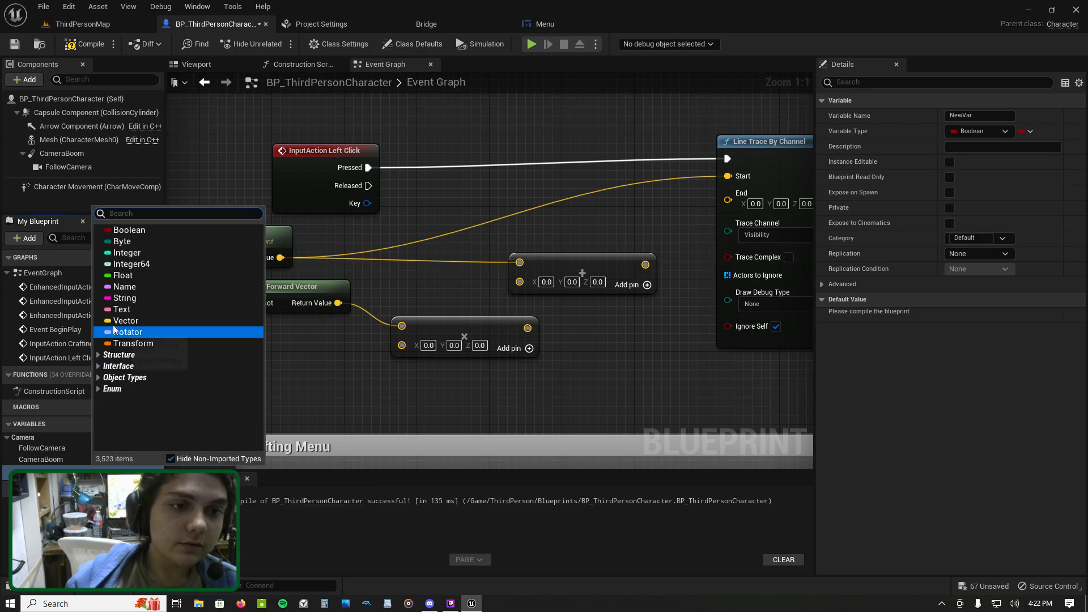
click(130, 291)
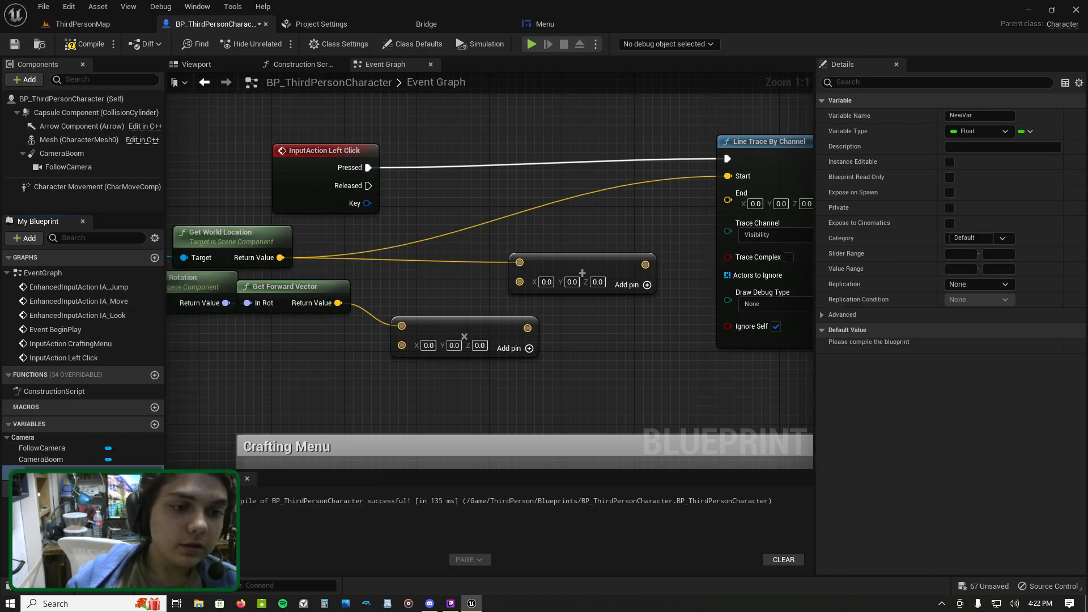
text(Distance)
key(Return)
drag(43, 471, 402, 344)
click(320, 395)
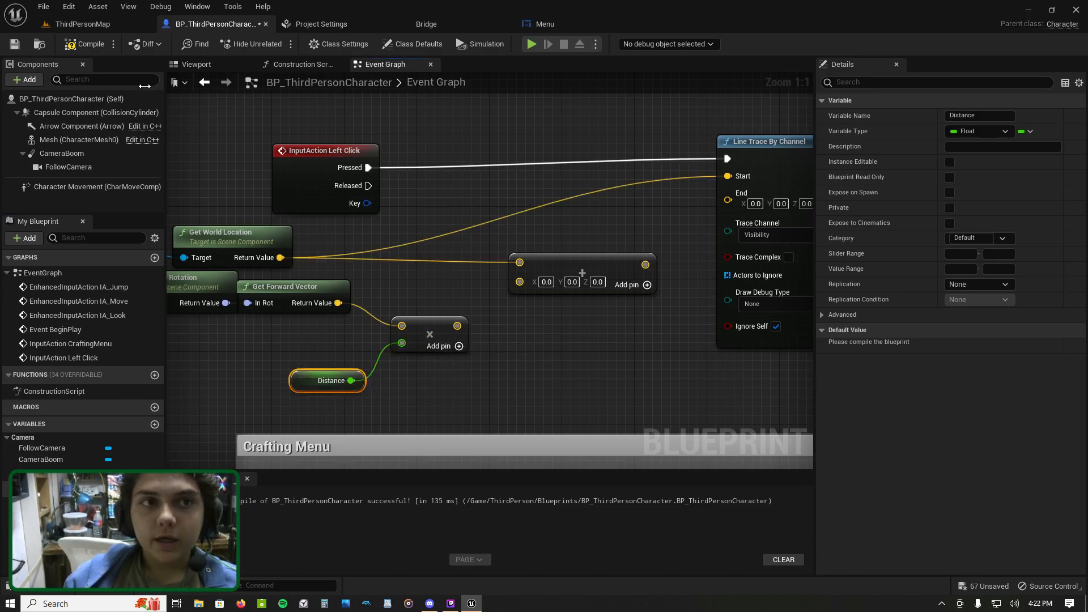
Step: Compile the blueprint and set the Distance variable's default value to 30000
click(85, 43)
click(981, 346)
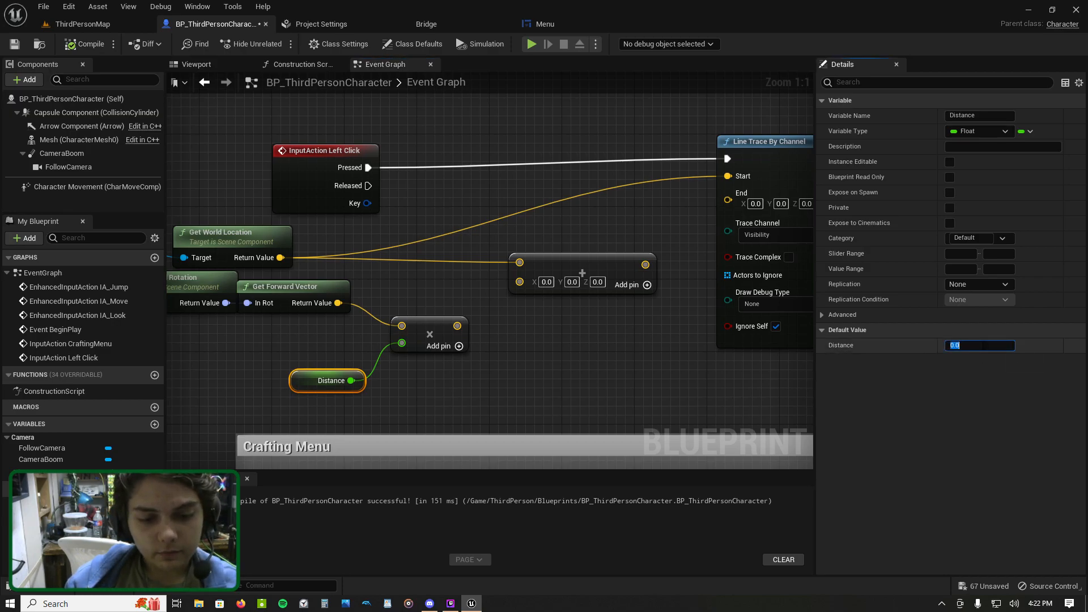
text(30000)
key(Return)
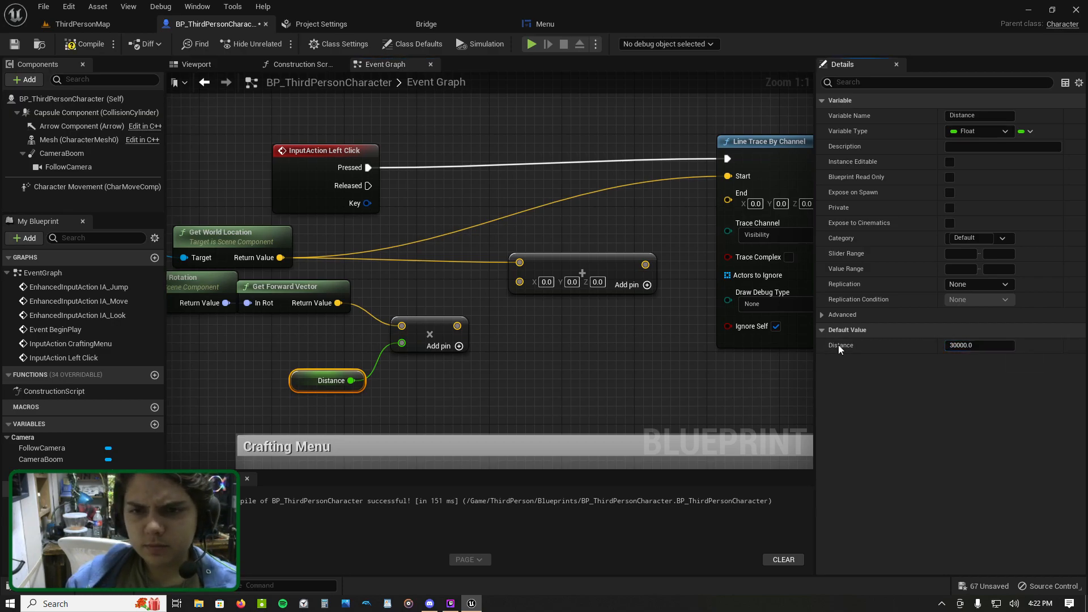
Step: Connect the Multiply result to the addition node's second input and the sum to the line trace's End
drag(457, 326, 517, 292)
drag(594, 251, 728, 201)
Step: Turn on debug drawing for the Line Trace By Channel node and compile the blueprint
click(762, 290)
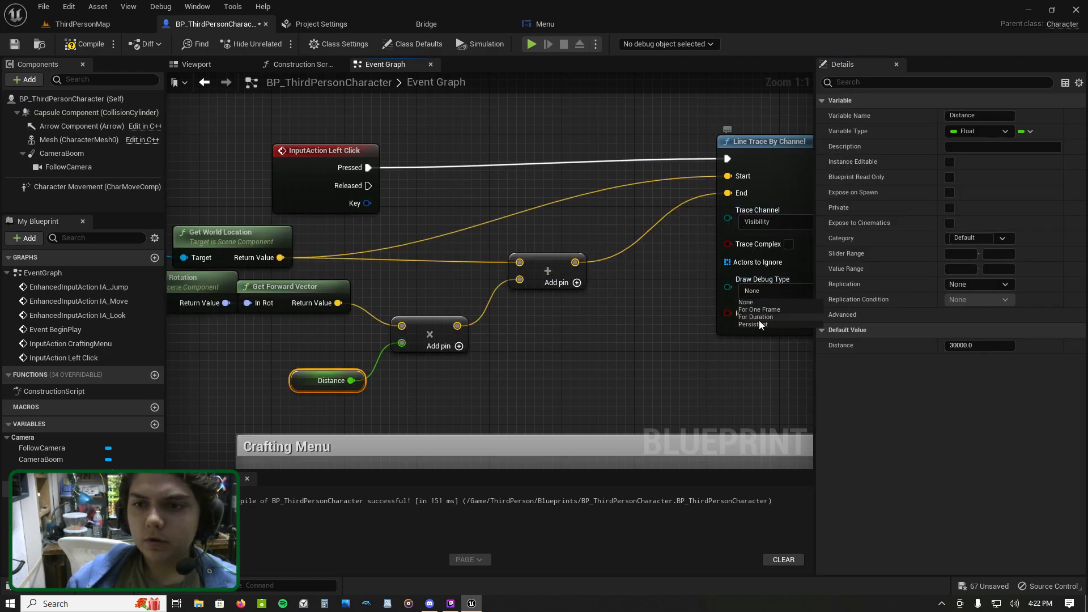
click(770, 310)
click(84, 44)
Step: Play-test the ThirdPersonMap level by running the character around to check for the line trace's debug drawing, and stop playing
click(83, 24)
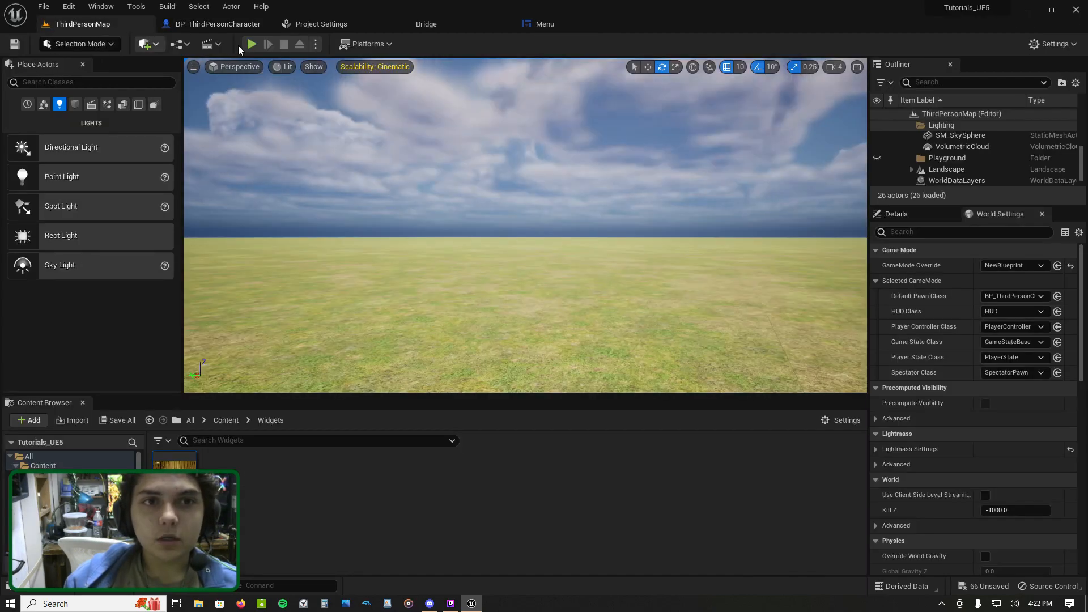
key(alt+p)
key(w)
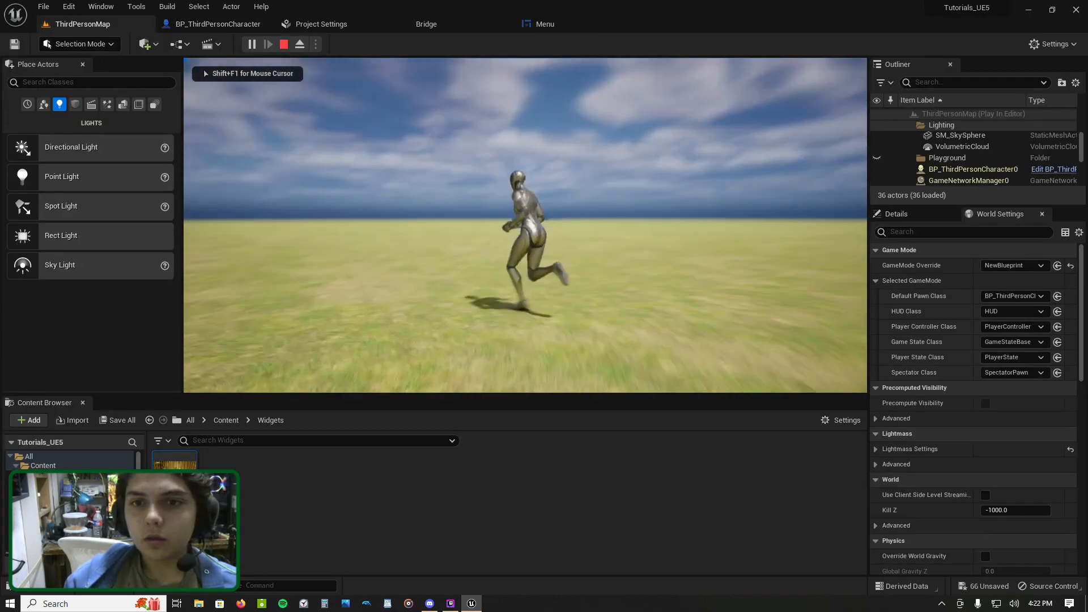
key(d)
key(a)
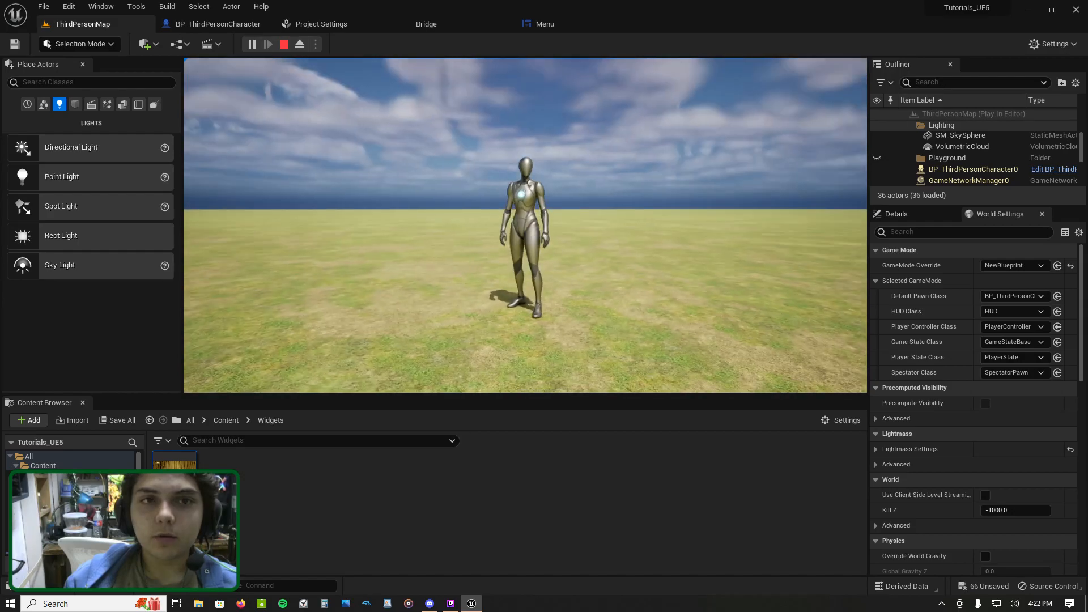
key(Escape)
Step: Set the Draw Debug Type of the Line Trace By Channel node in BP_ThirdPersonCharacter to Persistent
click(250, 24)
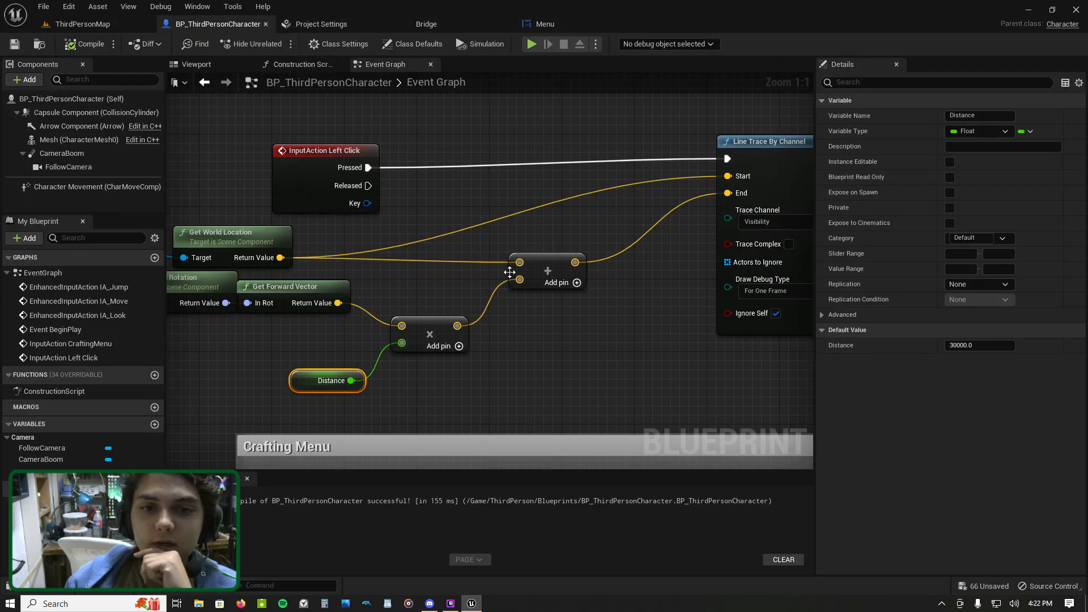
right_drag(344, 295, 438, 276)
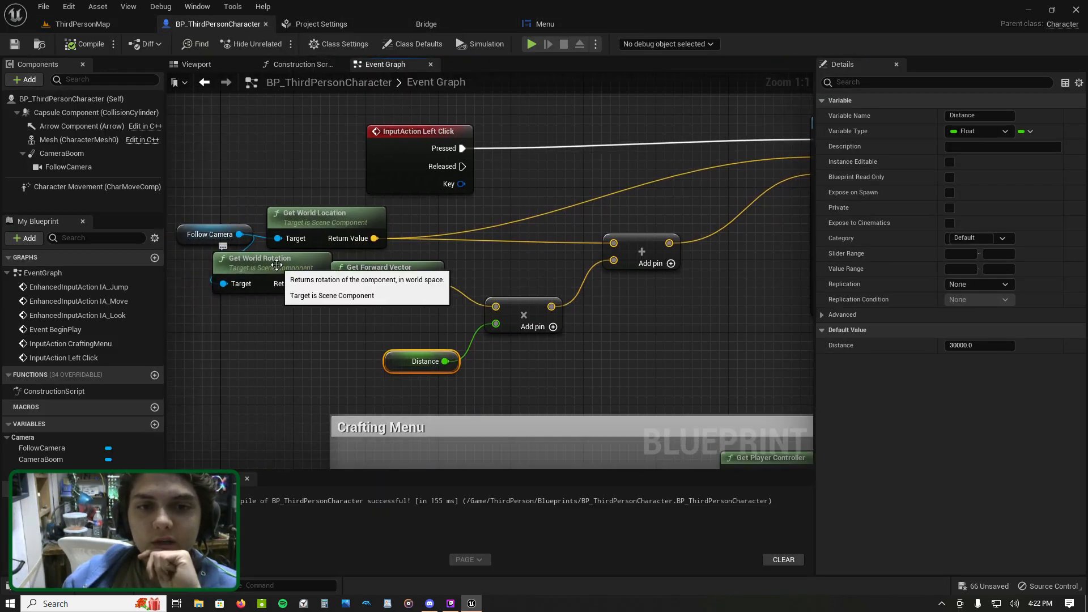
click(432, 287)
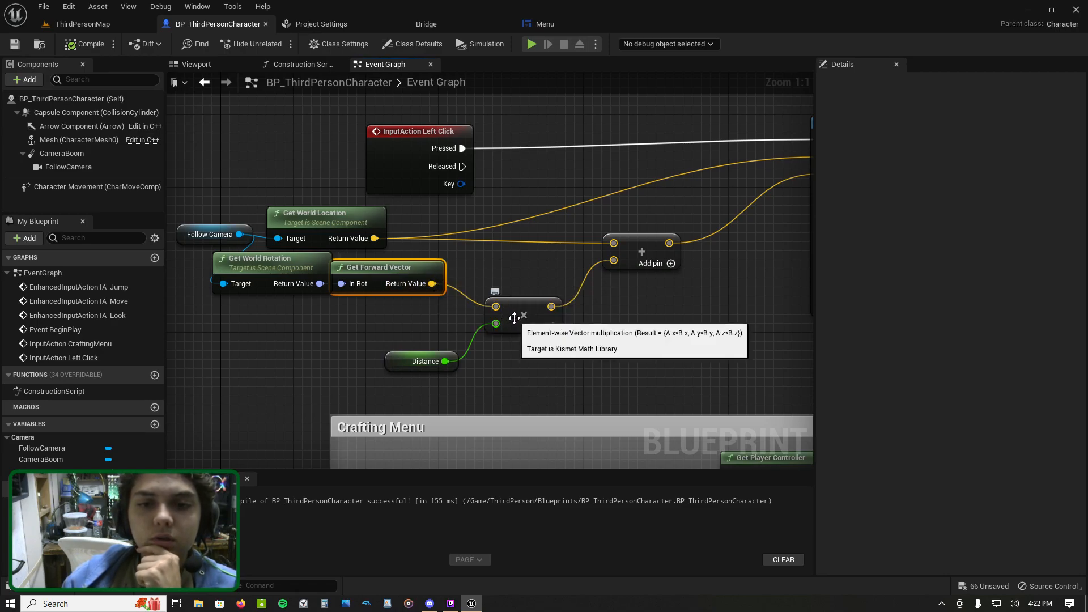
mouse_move(514, 321)
right_down()
mouse_move(270, 301)
mouse_move(305, 320)
right_up()
right_drag(405, 345, 611, 325)
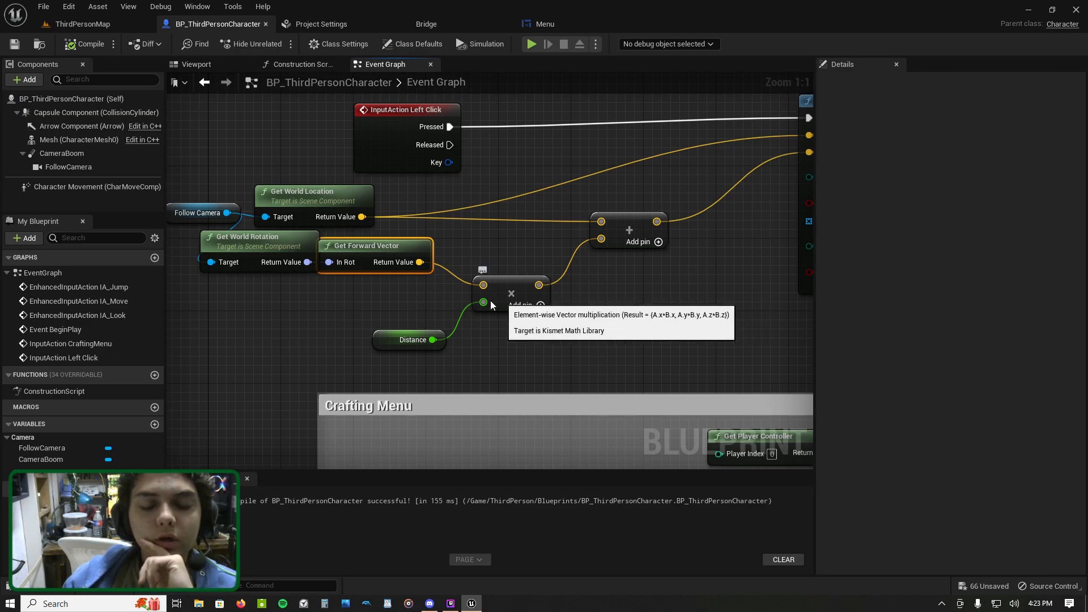
right_drag(437, 288, 324, 322)
click(764, 285)
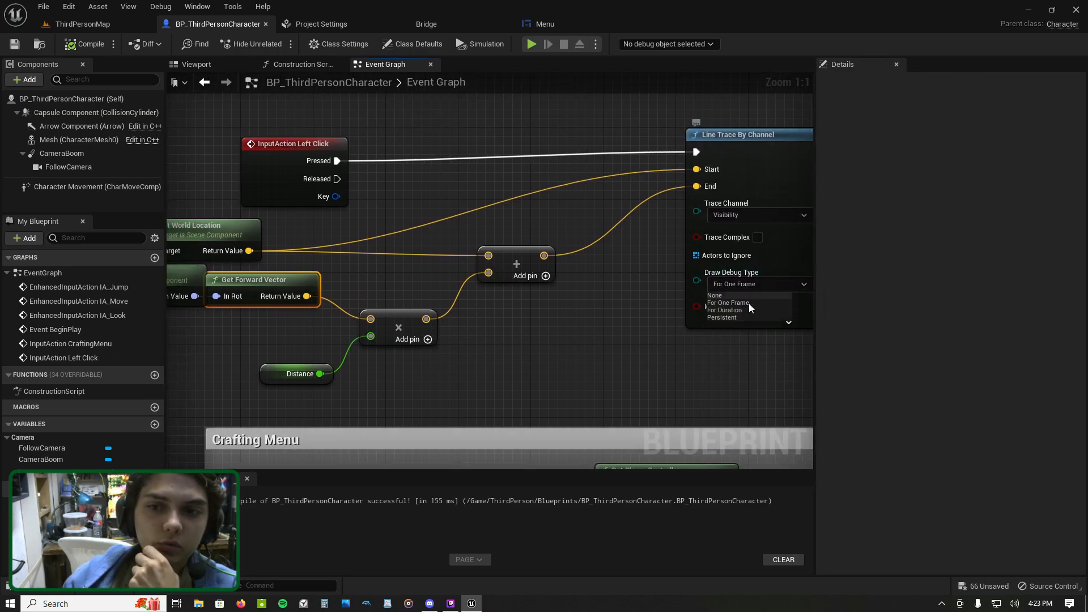
click(737, 316)
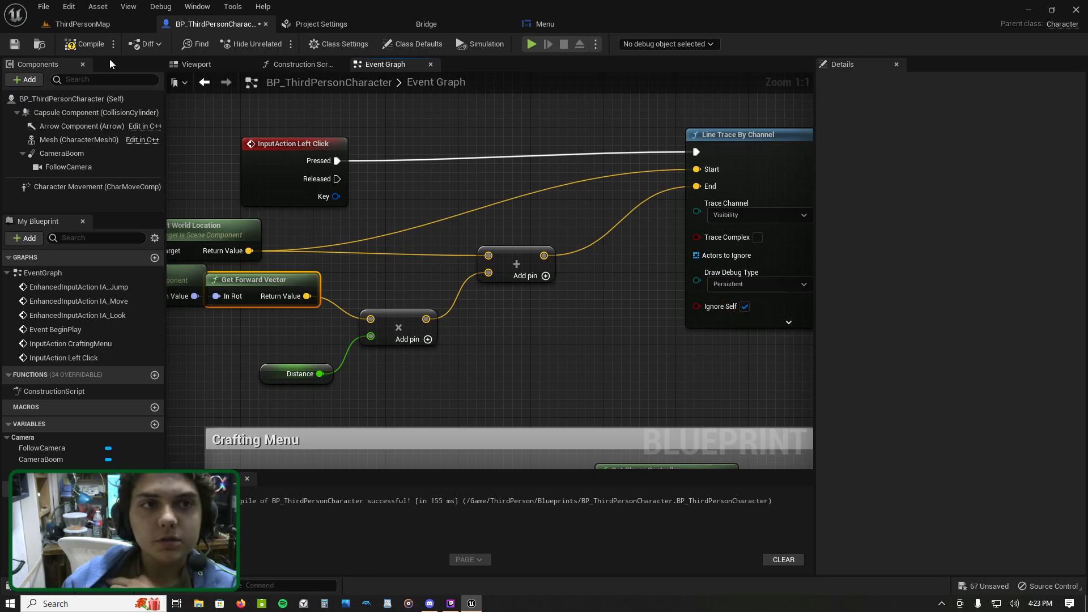
Step: Play the ThirdPersonMap level, fire line traces while running and jumping to check the persistent debug lines, and stop playing
click(82, 24)
click(256, 47)
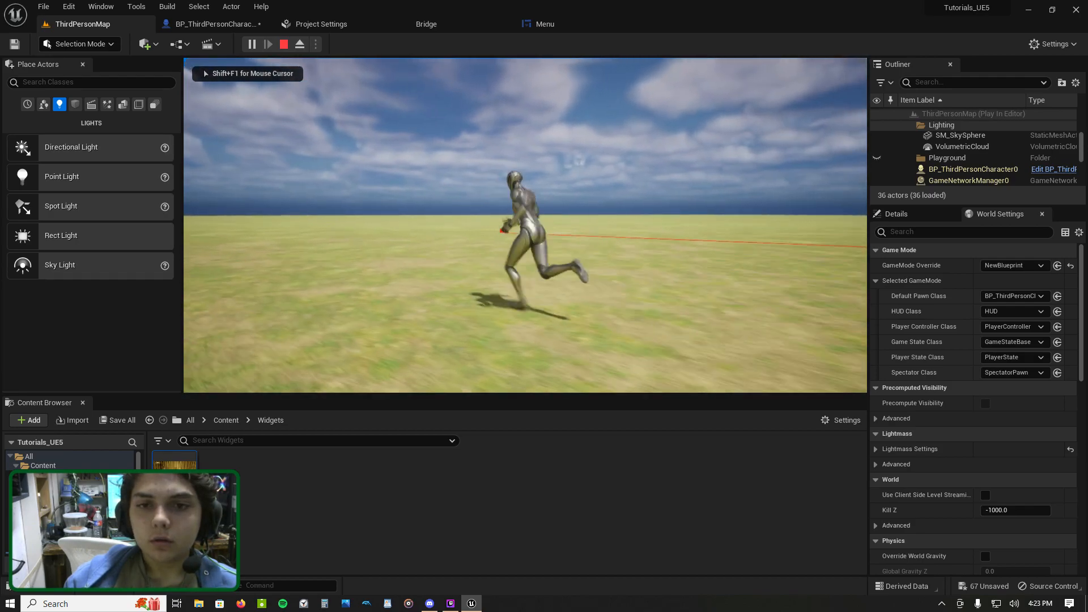
key(space)
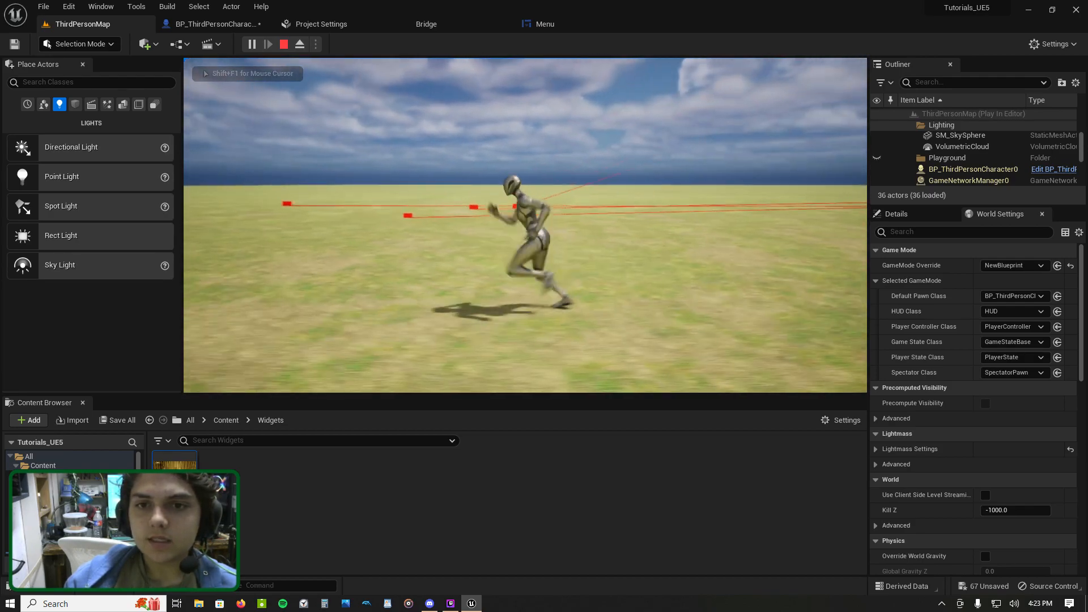
key(space)
key(space)
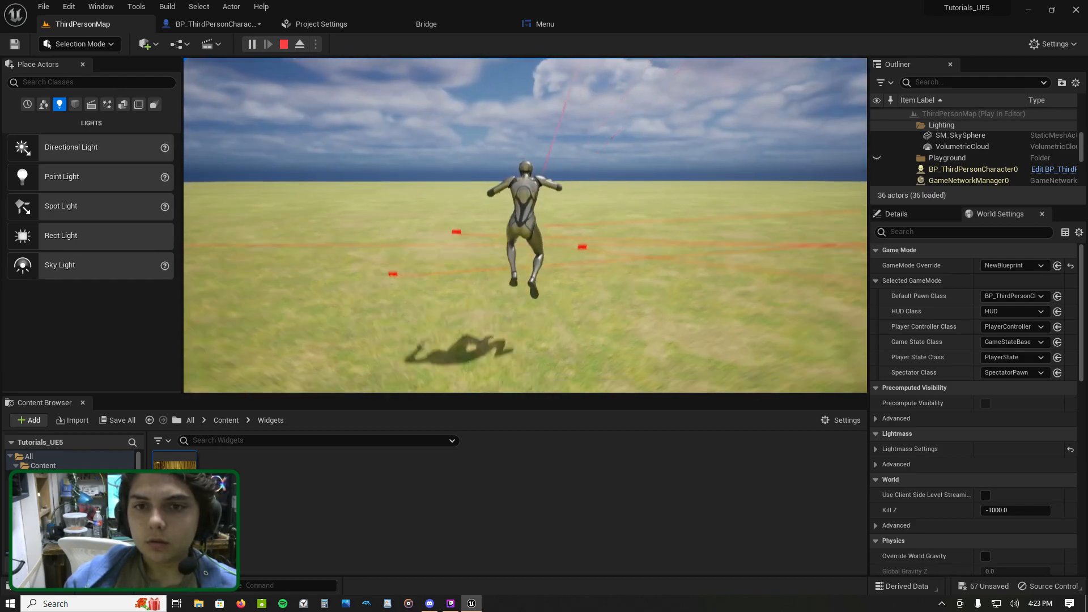
key(Escape)
Step: Delete the Play and Create Sound 2D nodes from BP_ThirdPersonCharacter's Jump Input group and compile the blueprint
click(199, 7)
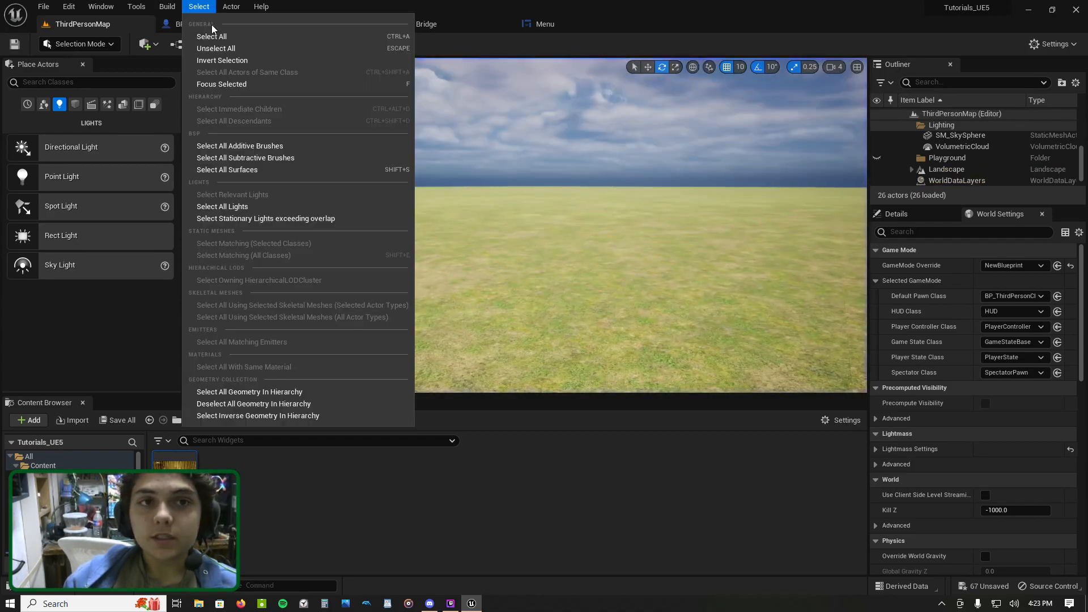
click(177, 27)
scroll(347, 247, down, 5)
scroll(445, 323, up, 5)
right_drag(445, 323, 720, 78)
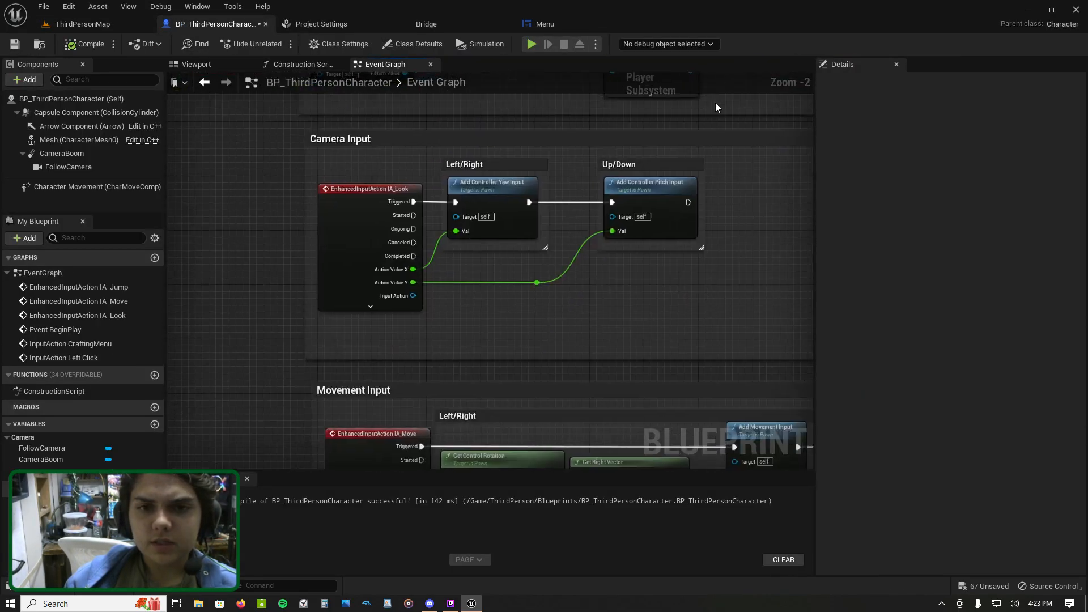
right_drag(668, 254, 555, 145)
right_drag(528, 417, 506, 197)
right_drag(500, 269, 496, 202)
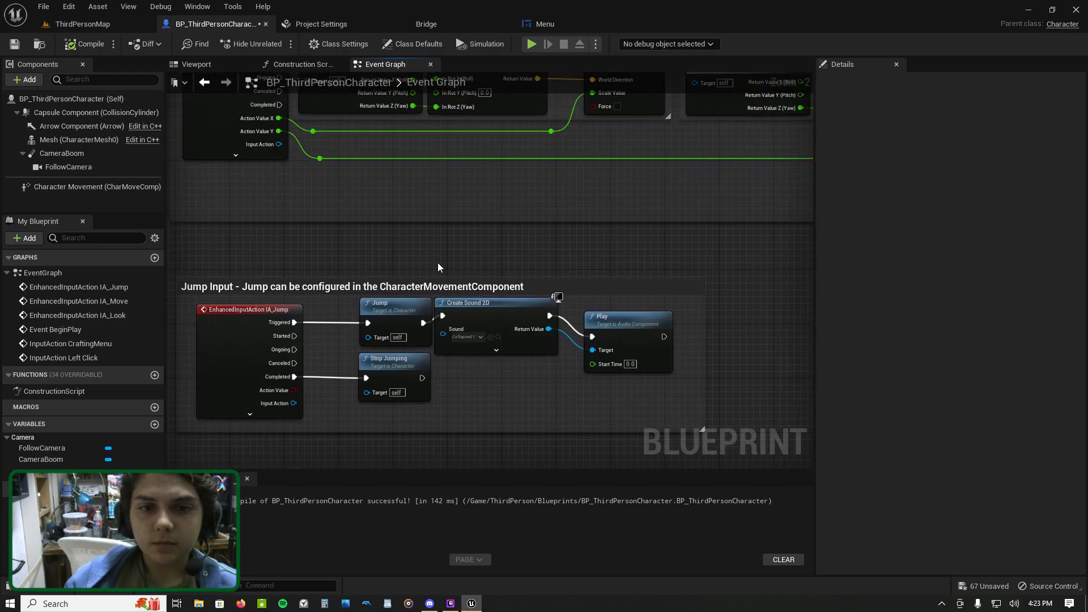
drag(345, 301, 391, 323)
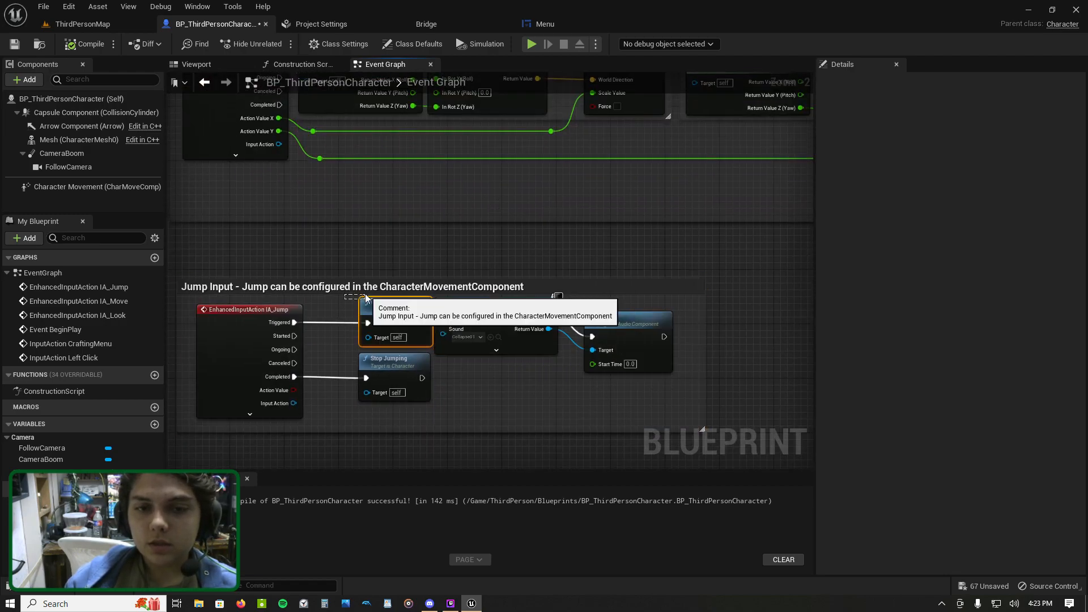
click(645, 336)
key(Delete)
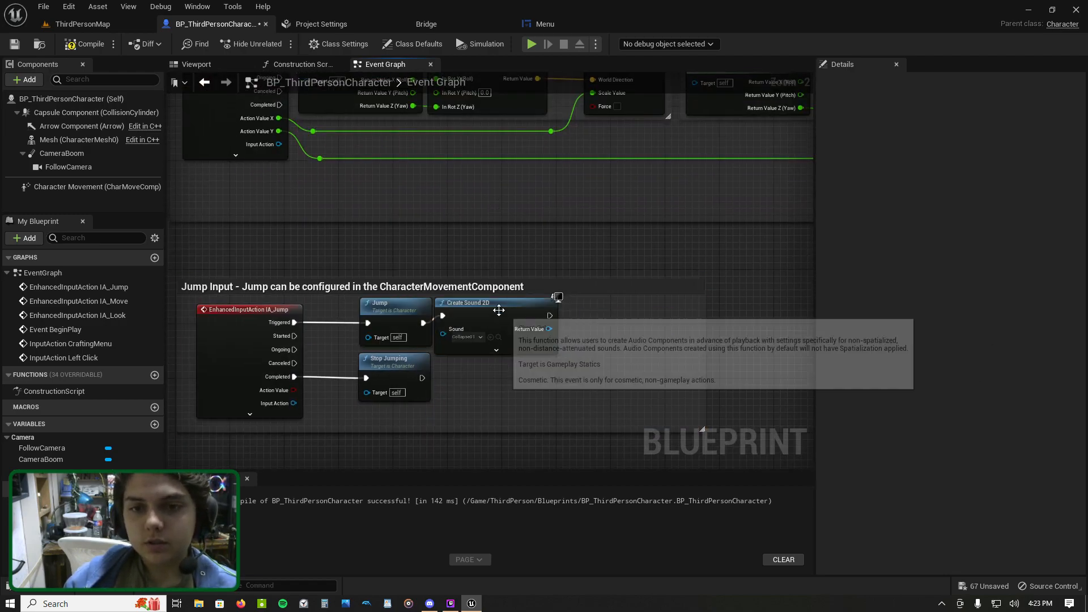
click(499, 311)
key(Delete)
click(74, 44)
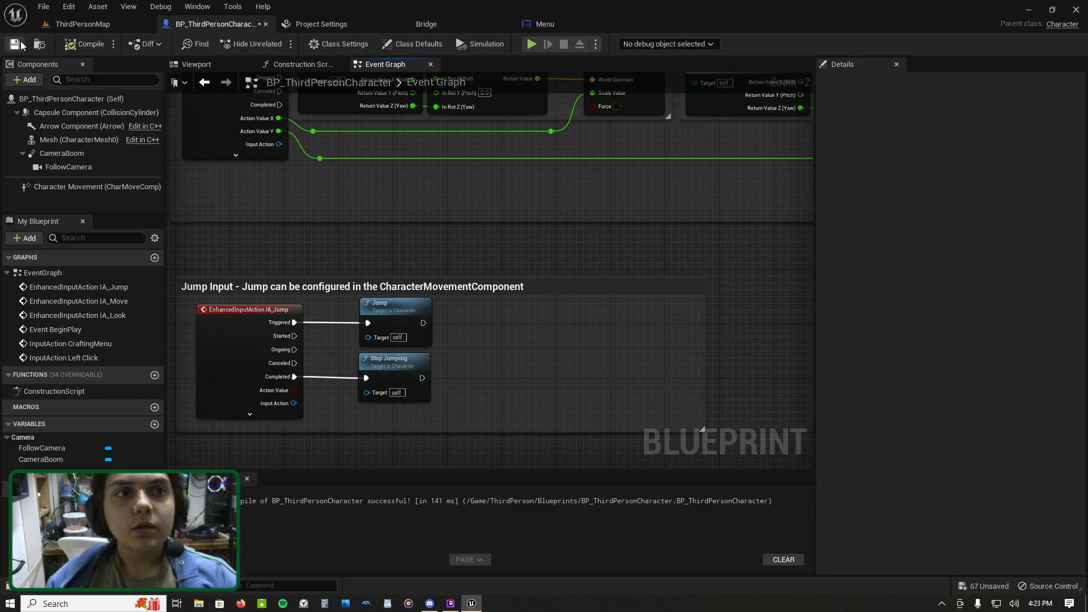
Step: Play-test the ThirdPersonMap level again, checking the character's jump without the sound nodes and the line traces in several directions
click(79, 24)
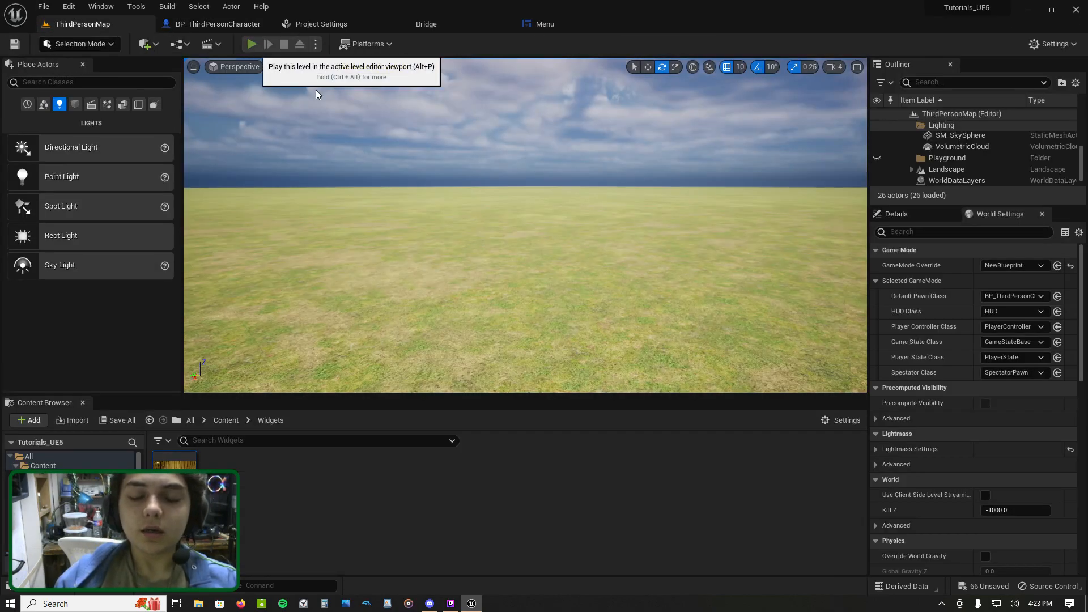
click(250, 43)
key(space)
key(a)
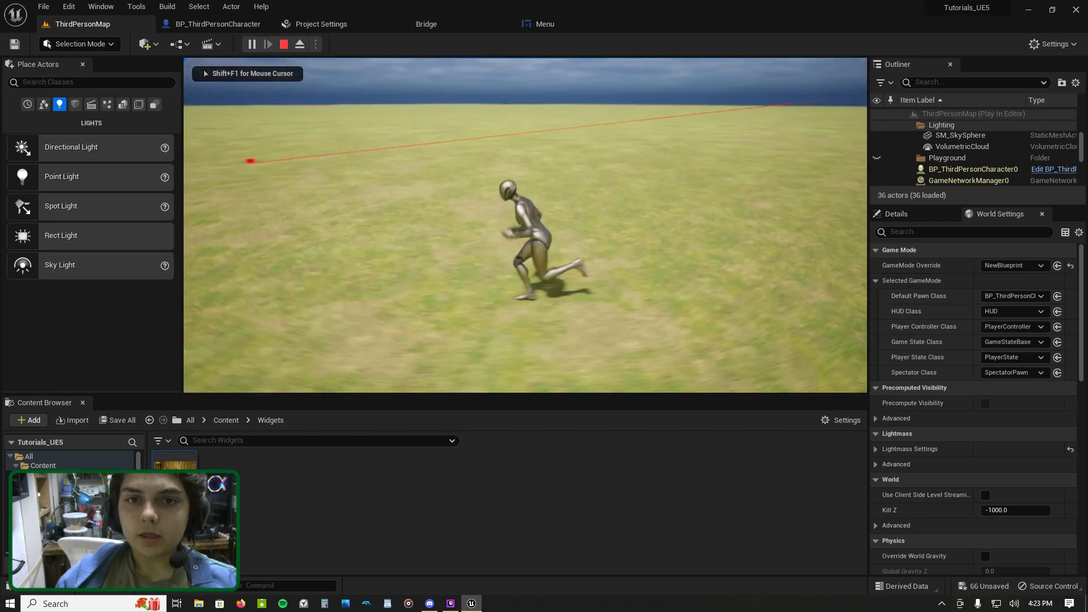
key(w)
key(d)
key(space)
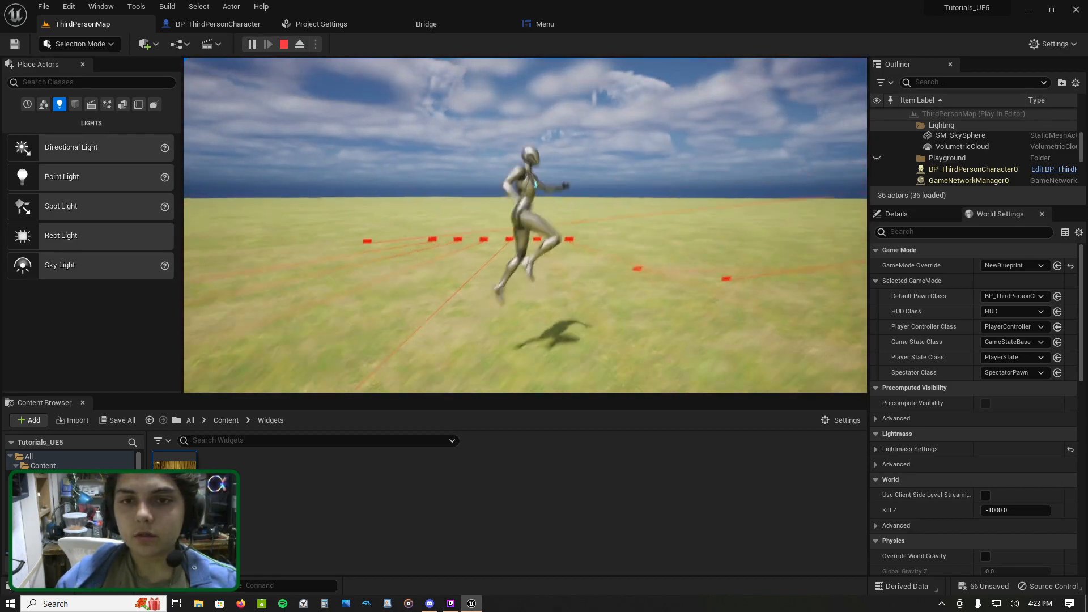
key(s)
key(space)
key(space)
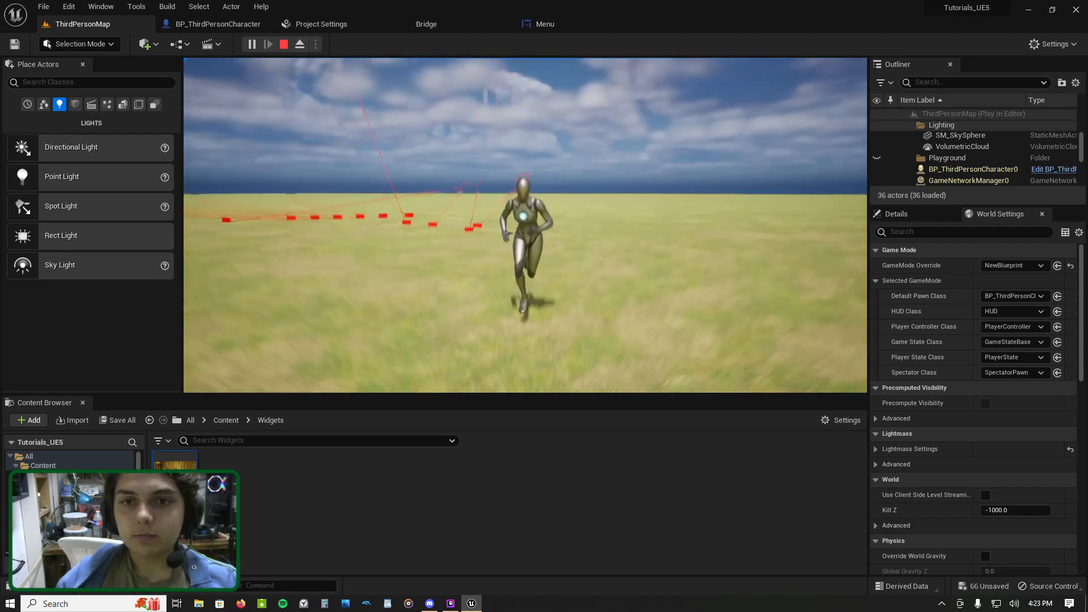
key(a)
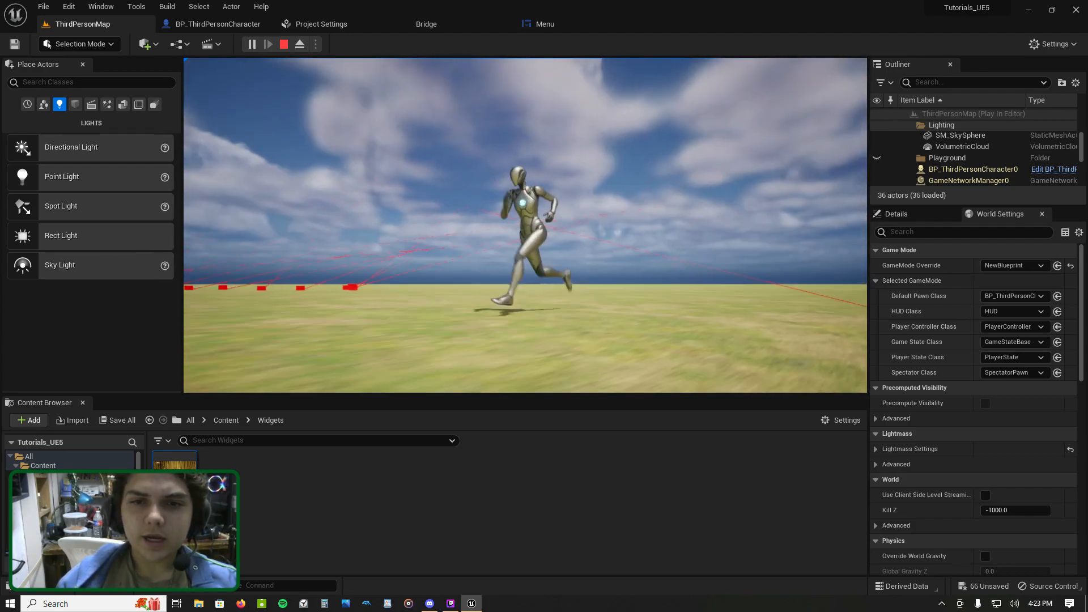
key(space)
key(space)
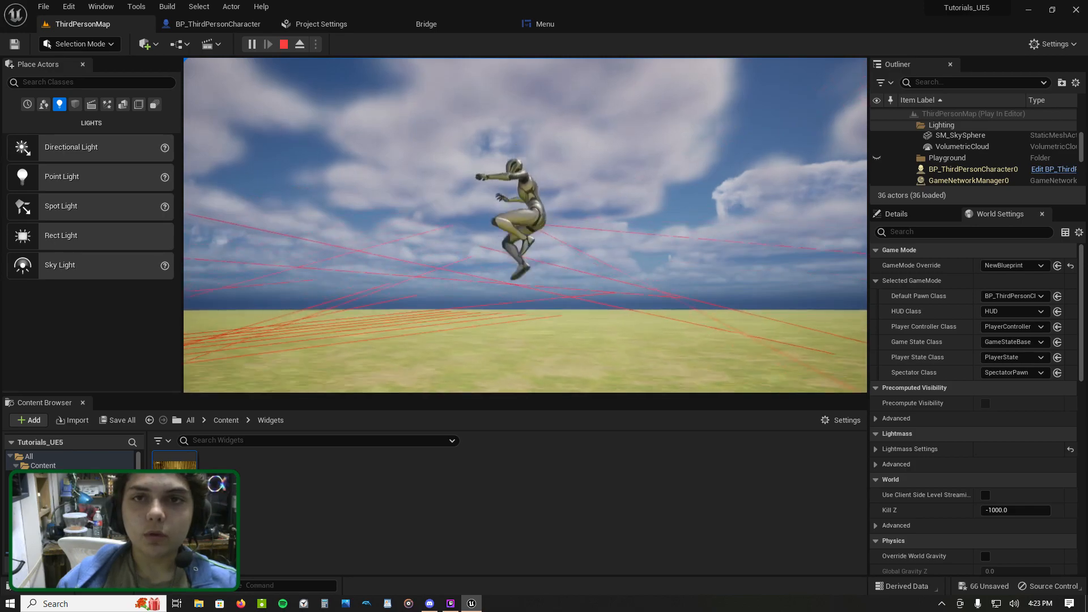
key(Escape)
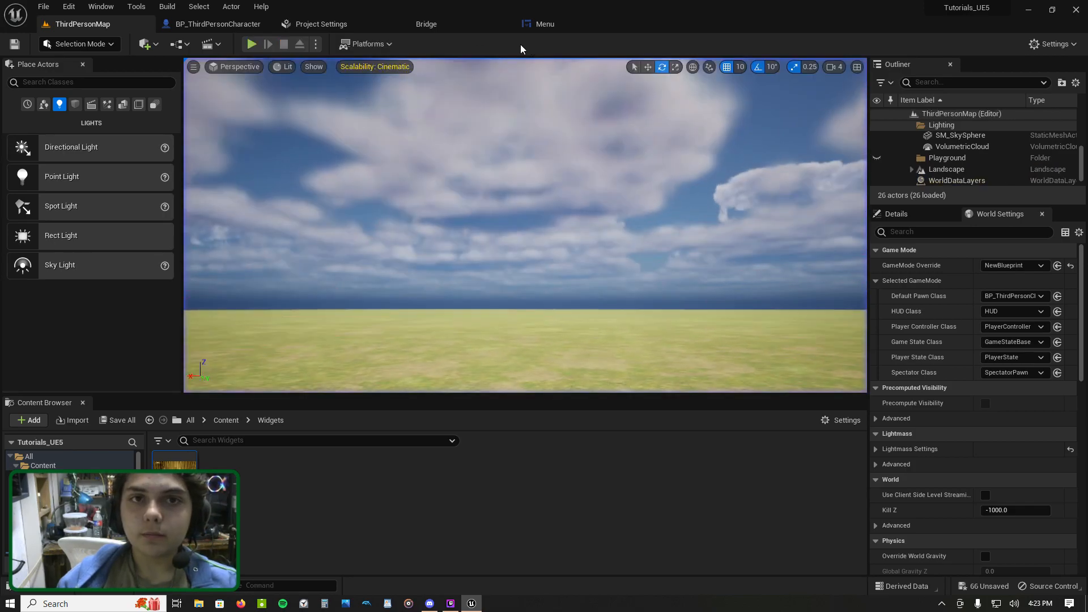
Step: Search the Project Settings for "physic"
click(326, 27)
click(278, 52)
text(p)
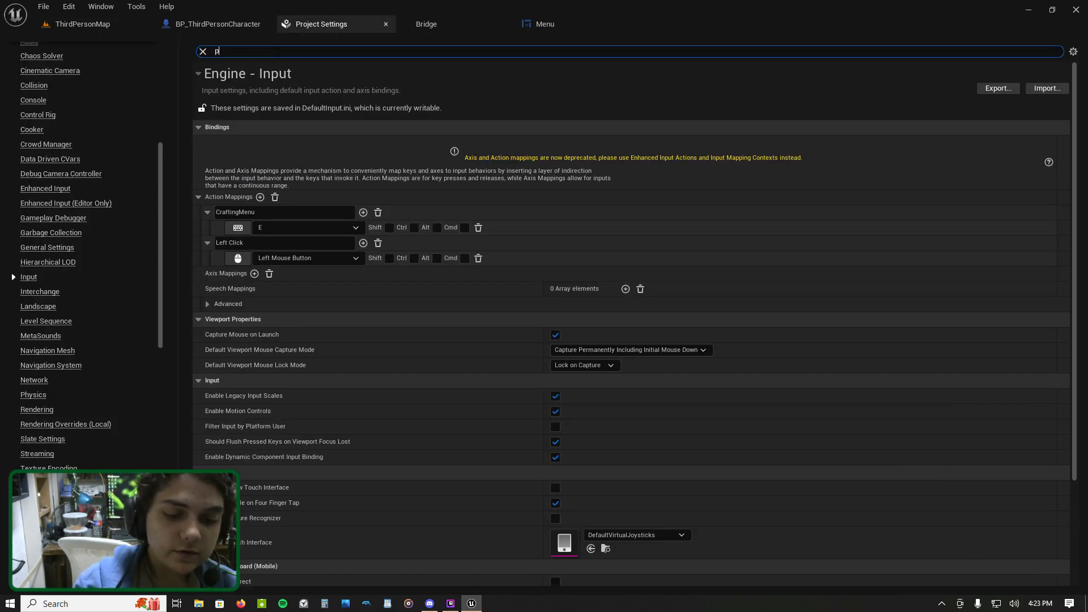
text(hysic)
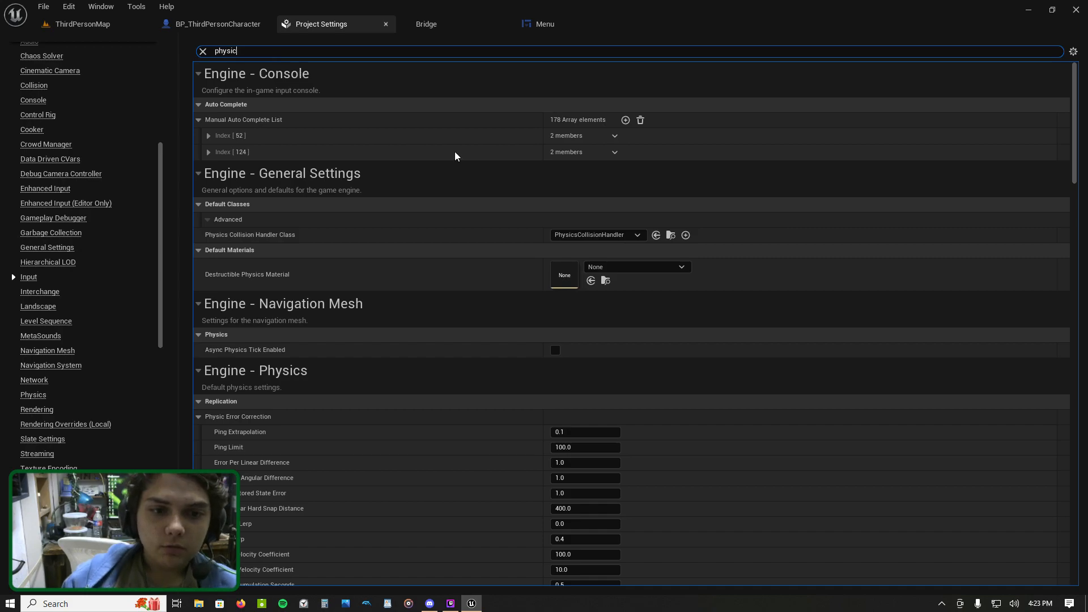
text(aol)
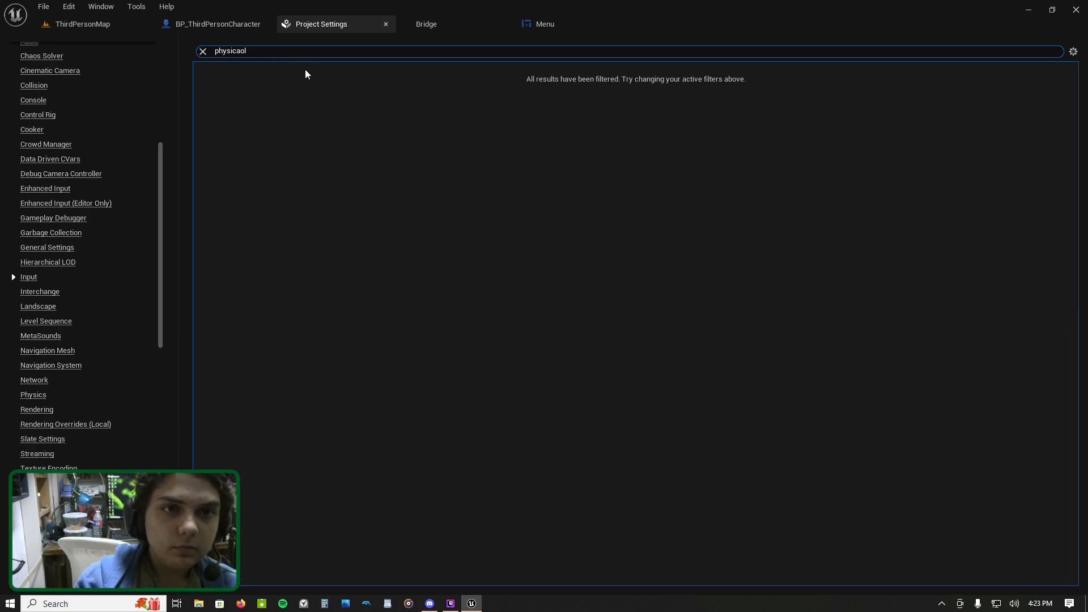
key(BackSpace)
text(l ma)
key(BackSpace)
key(BackSpace)
key(BackSpace)
key(BackSpace)
key(BackSpace)
key(BackSpace)
key(BackSpace)
key(BackSpace)
key(BackSpace)
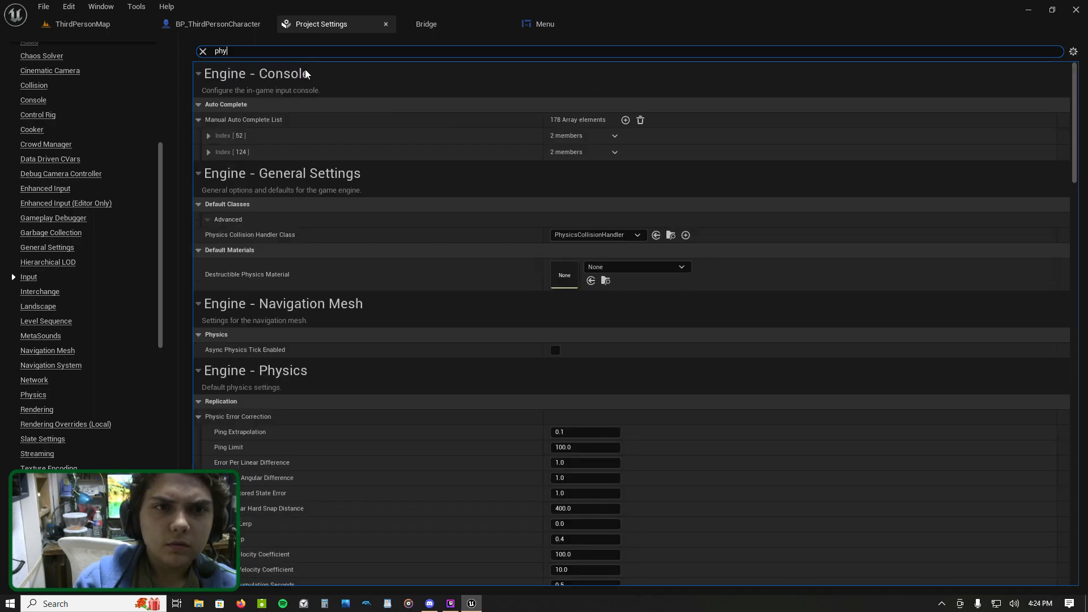
text(sic)
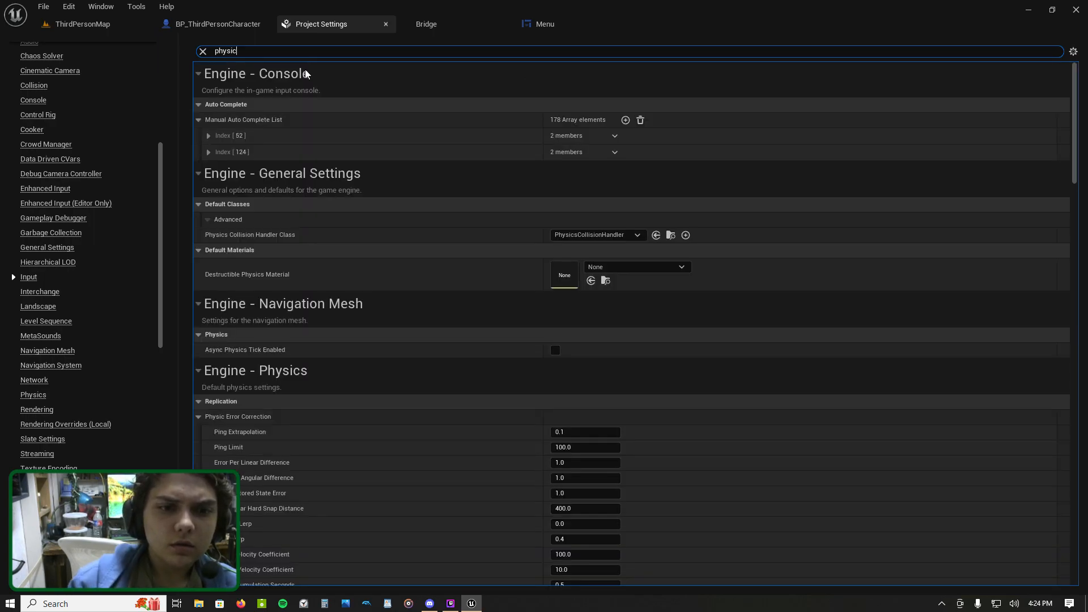
Step: Name SurfaceType1 "Grass" in the Physical Surface section of the project's physics settings
scroll(475, 332, down, 15)
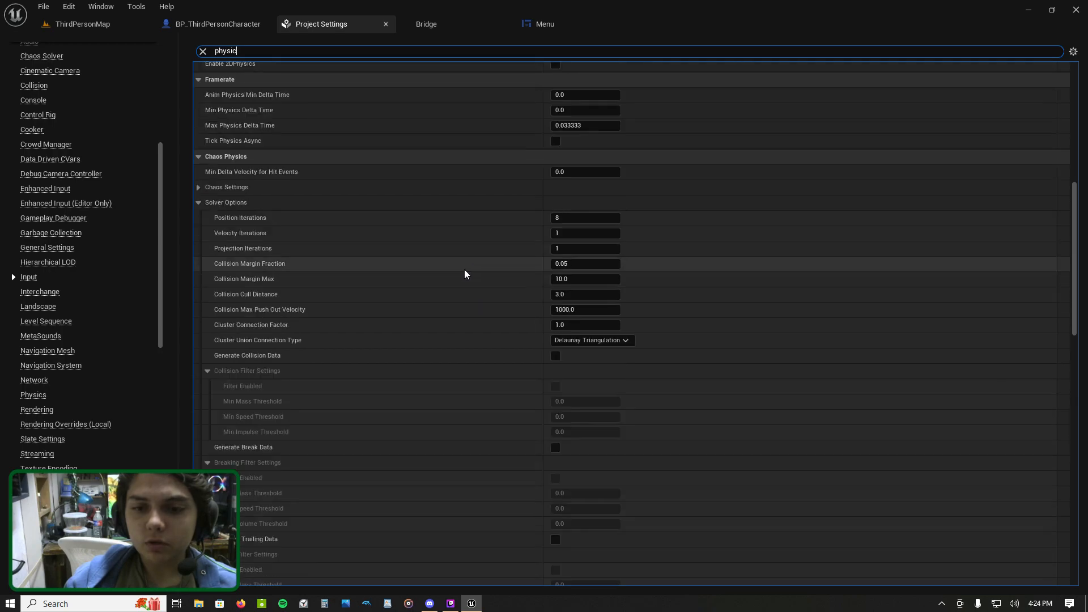
scroll(465, 275, down, 10)
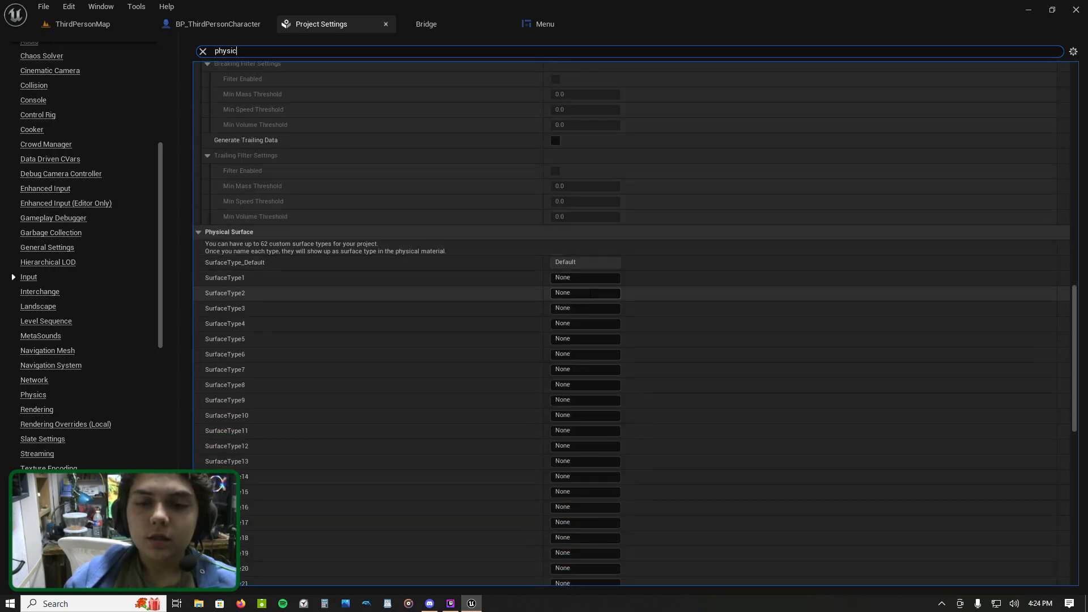
click(583, 278)
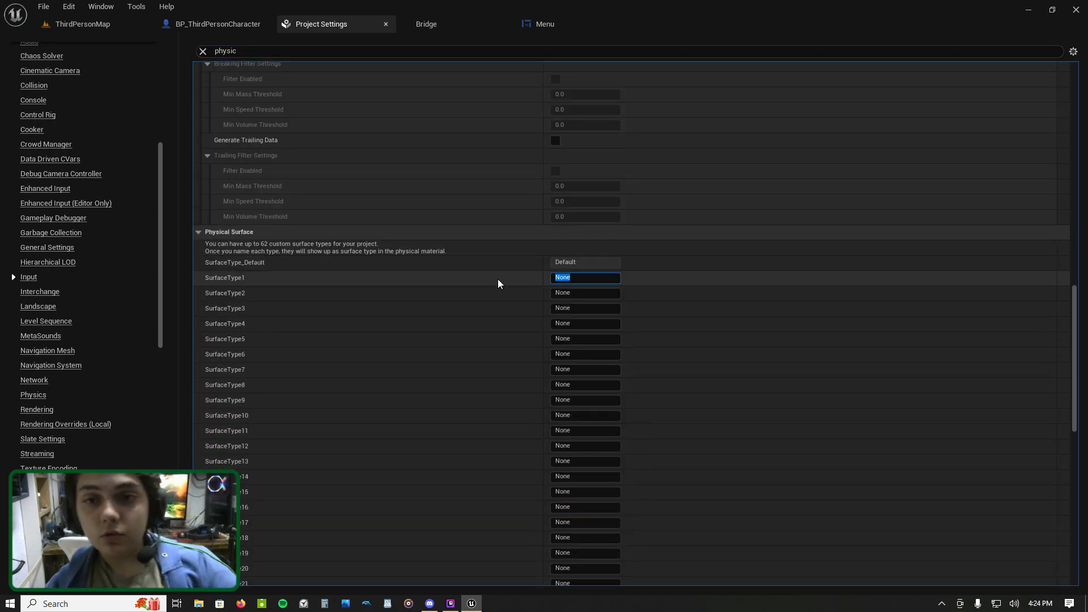
text(Grass)
key(Return)
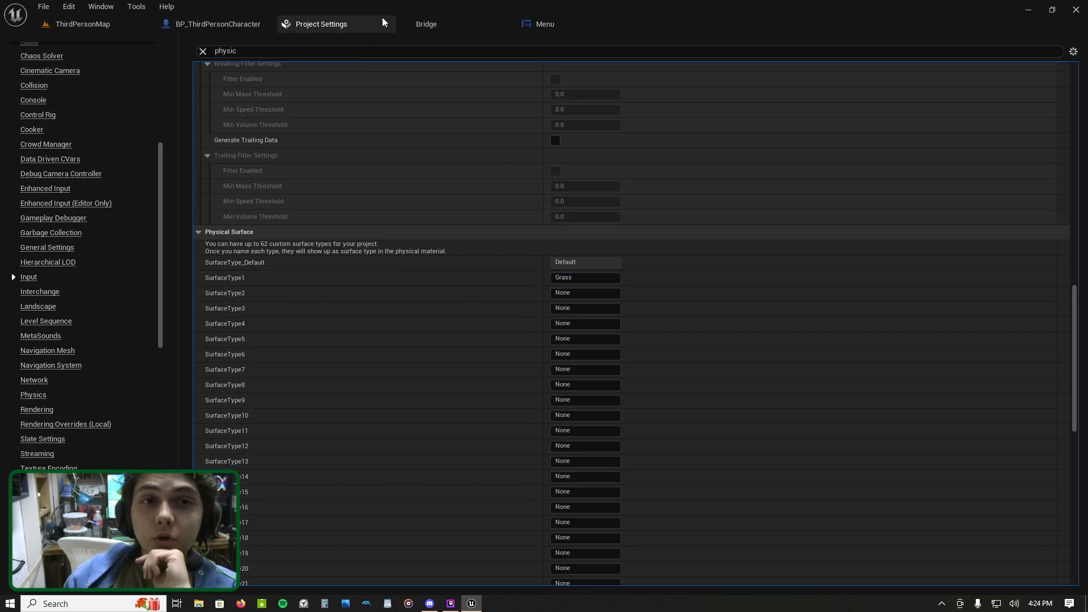
Step: Review the Menu widget's event graph and designer layout, and the lamp assets in Bridge
click(546, 23)
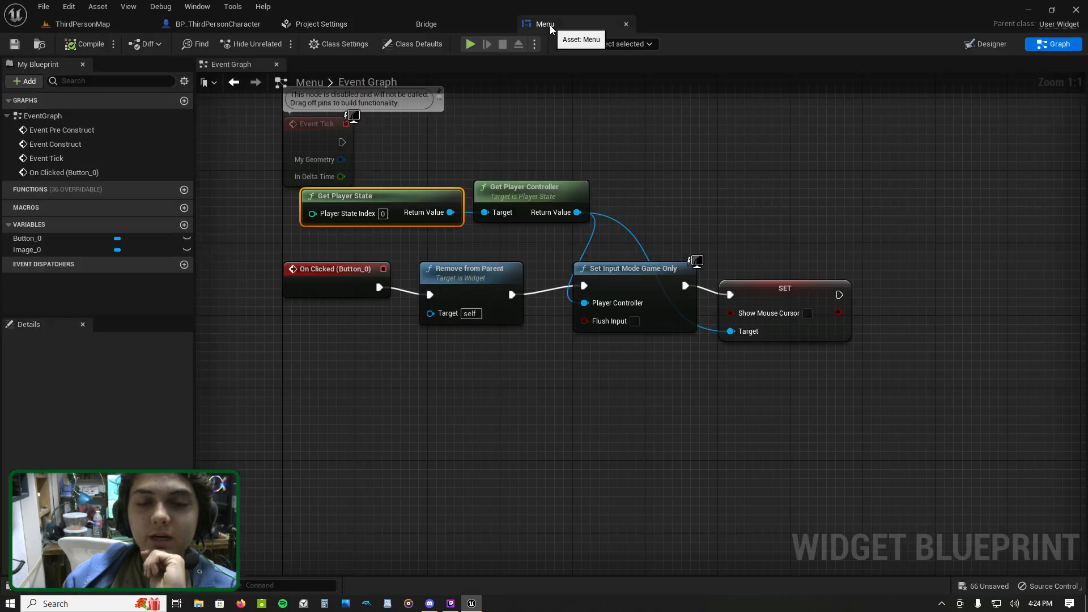
click(990, 46)
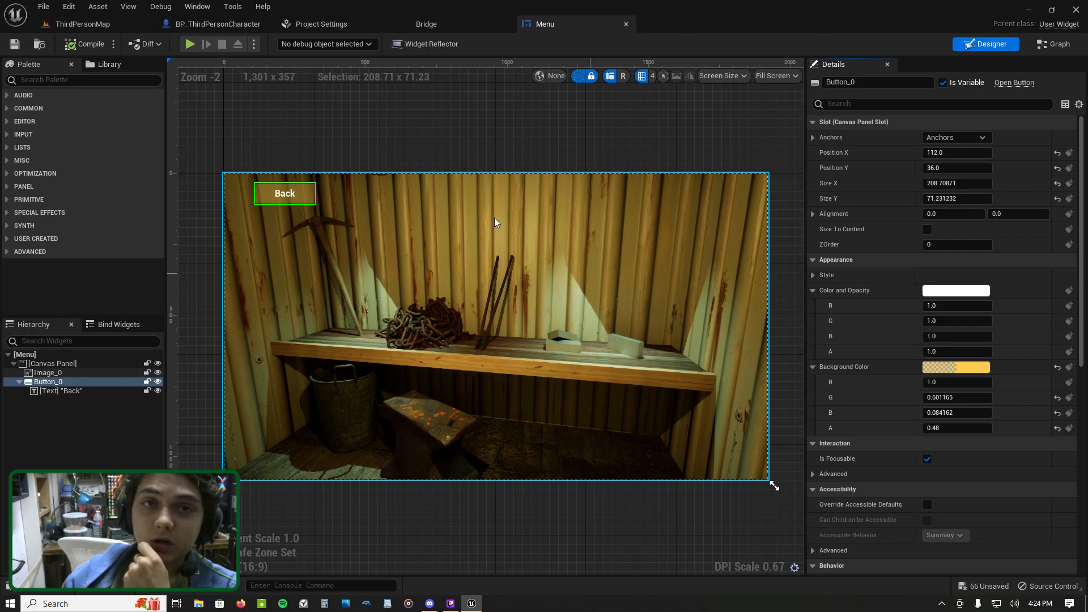
click(481, 24)
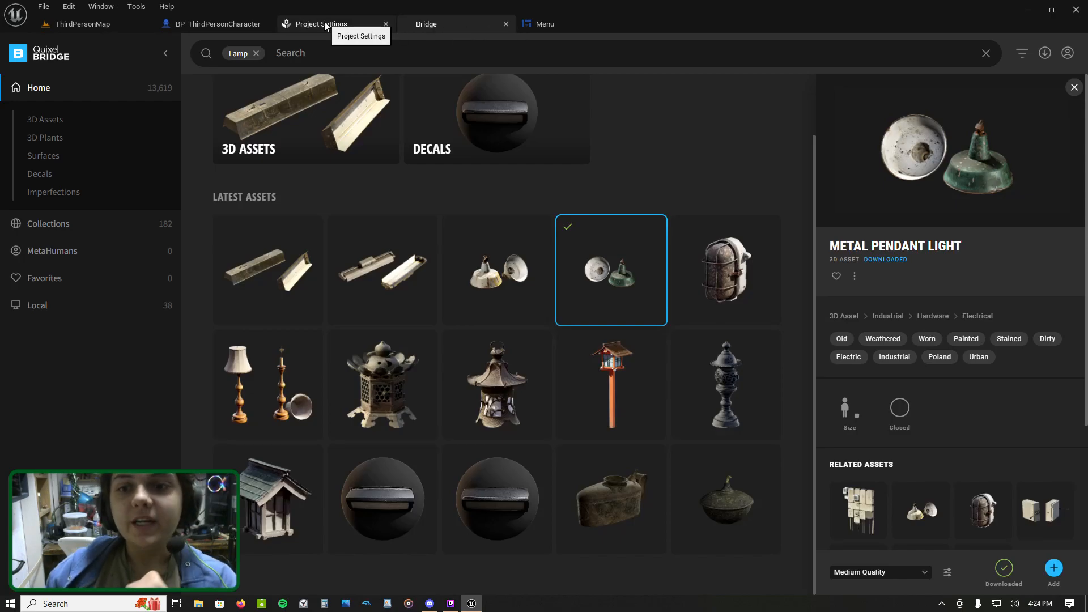
Step: Examine the Left Click line trace in BP_ThirdPersonCharacter's event graph, selecting its input event and the camera start and end calculation nodes
click(240, 24)
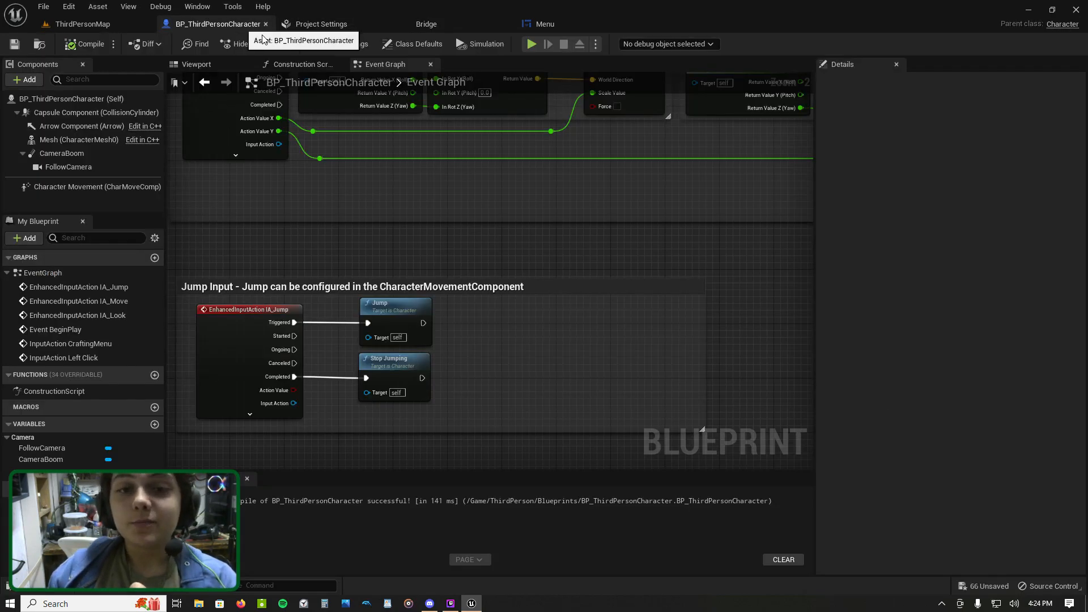
scroll(479, 369, down, 7)
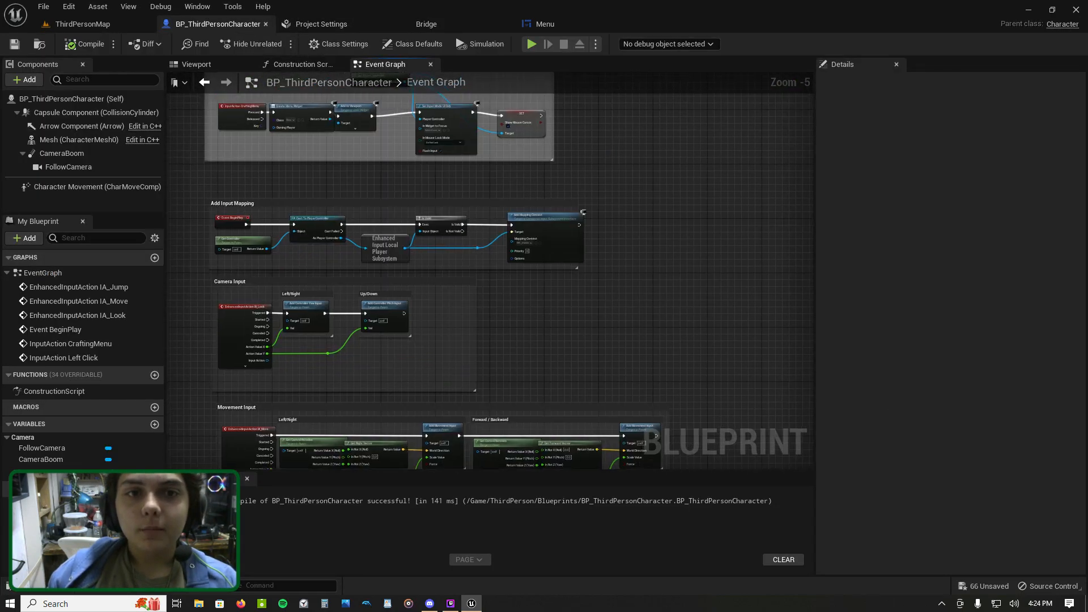
mouse_move(337, 107)
right_down()
mouse_move(343, 181)
mouse_move(470, 311)
right_up()
scroll(381, 277, up, 2)
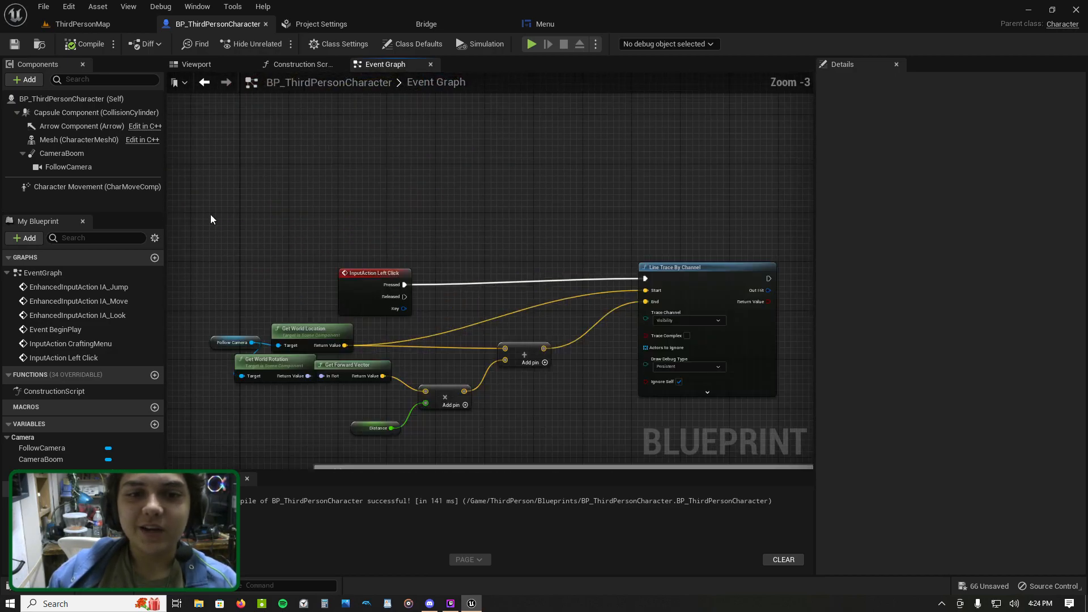
drag(358, 343, 535, 444)
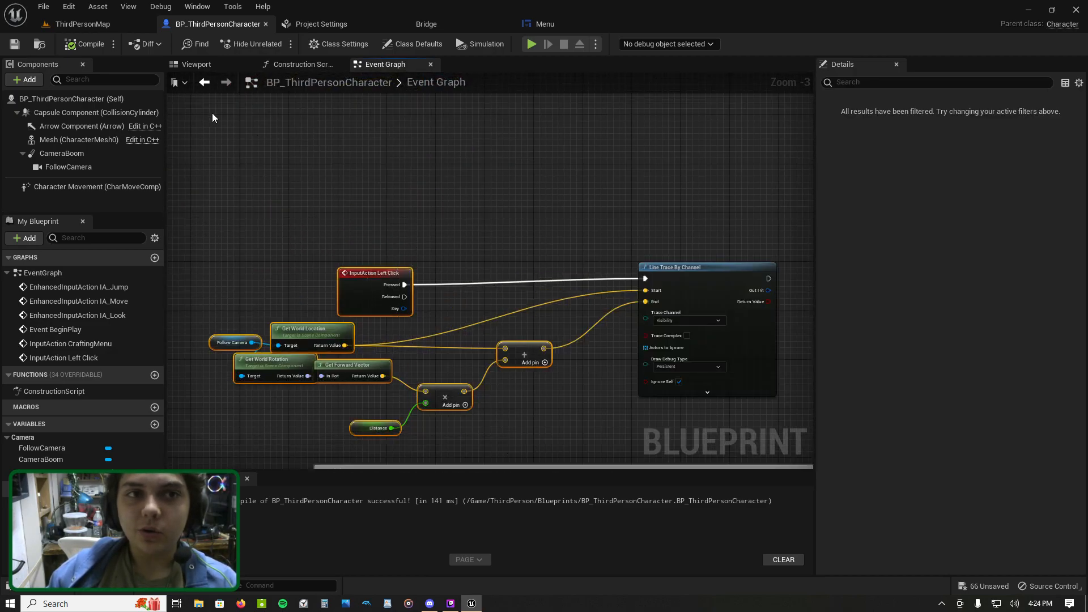
click(91, 25)
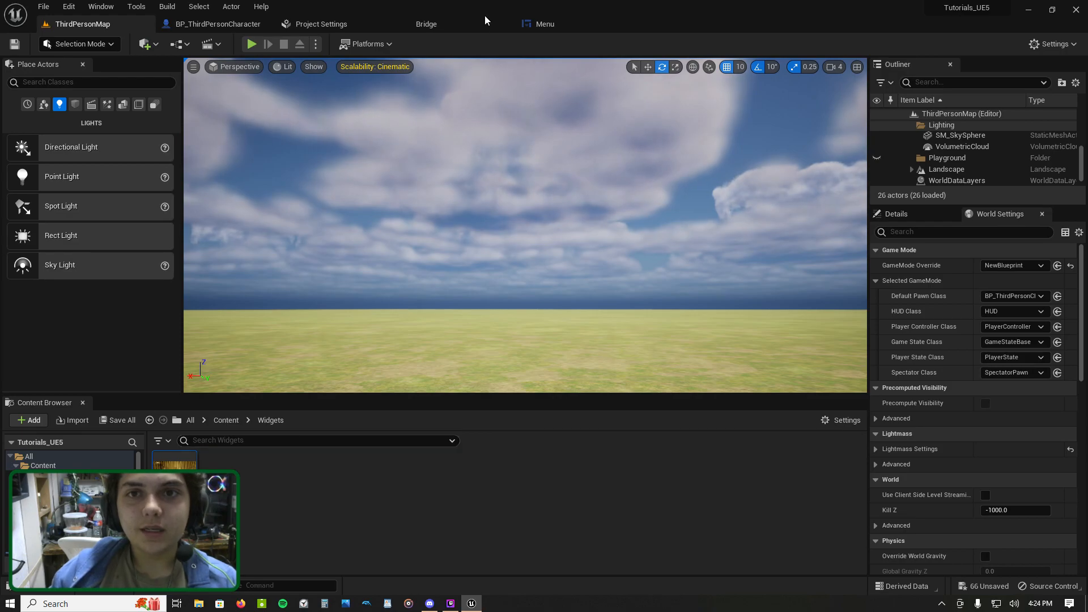
click(450, 31)
click(321, 24)
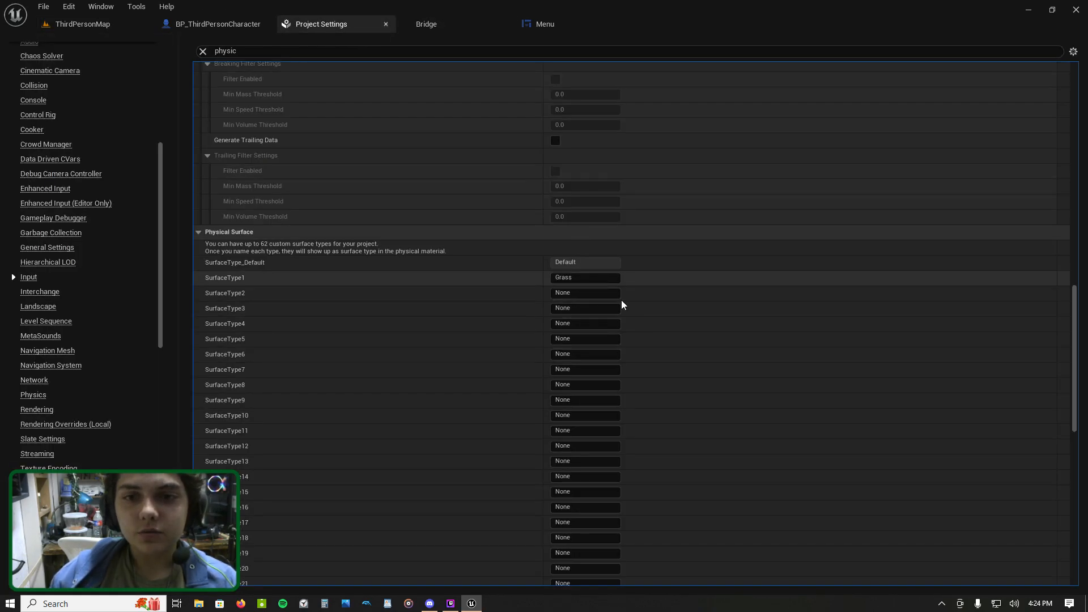
click(218, 24)
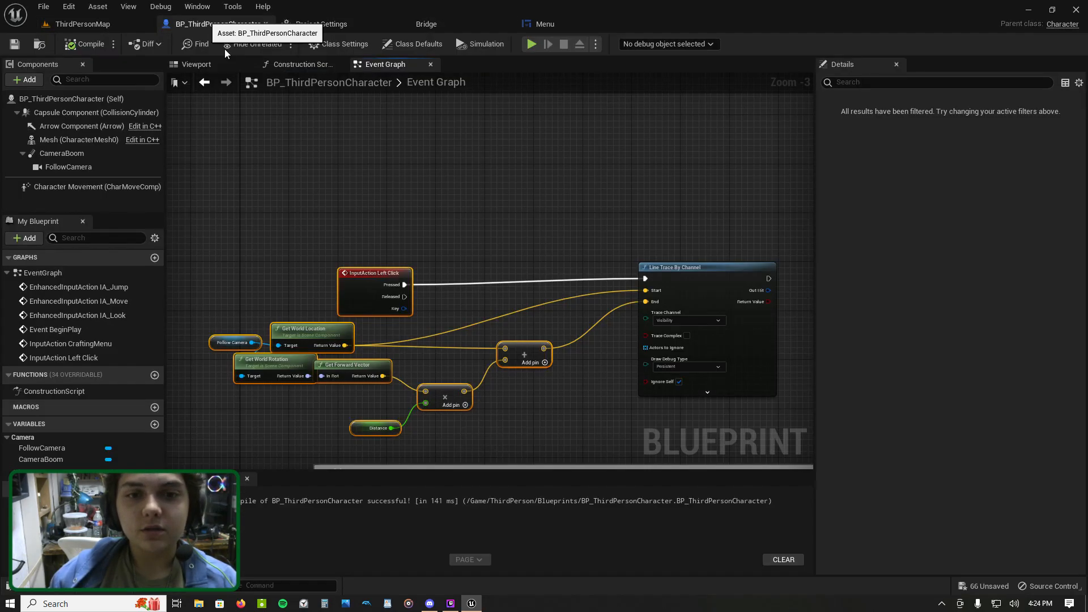
Step: Start creating a Physical Material asset in the Widgets content folder of ThirdPersonMap
click(83, 24)
right_click(257, 492)
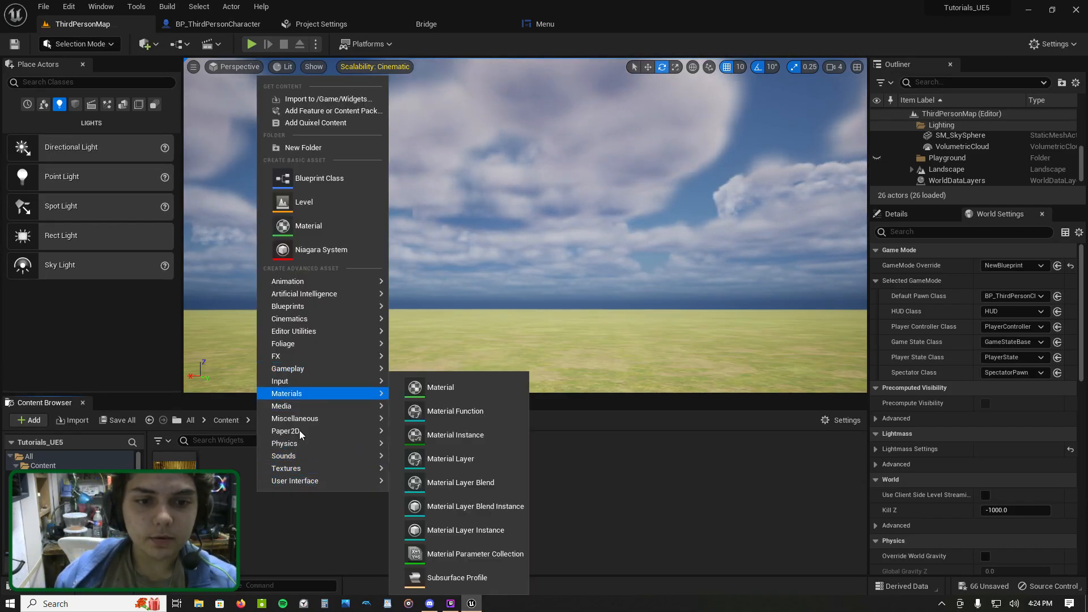
mouse_move(313, 443)
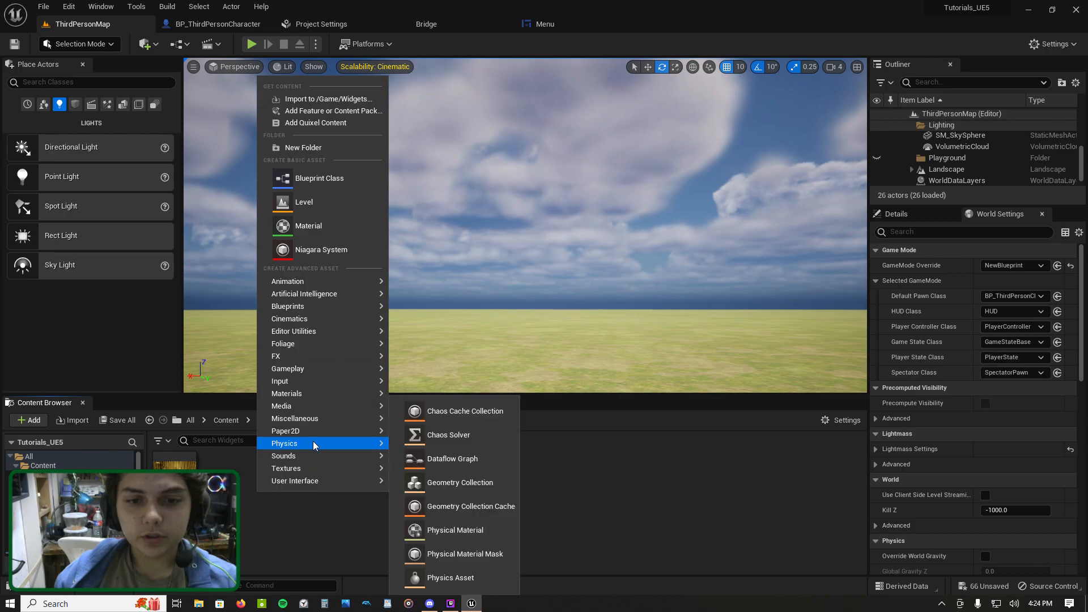
click(475, 529)
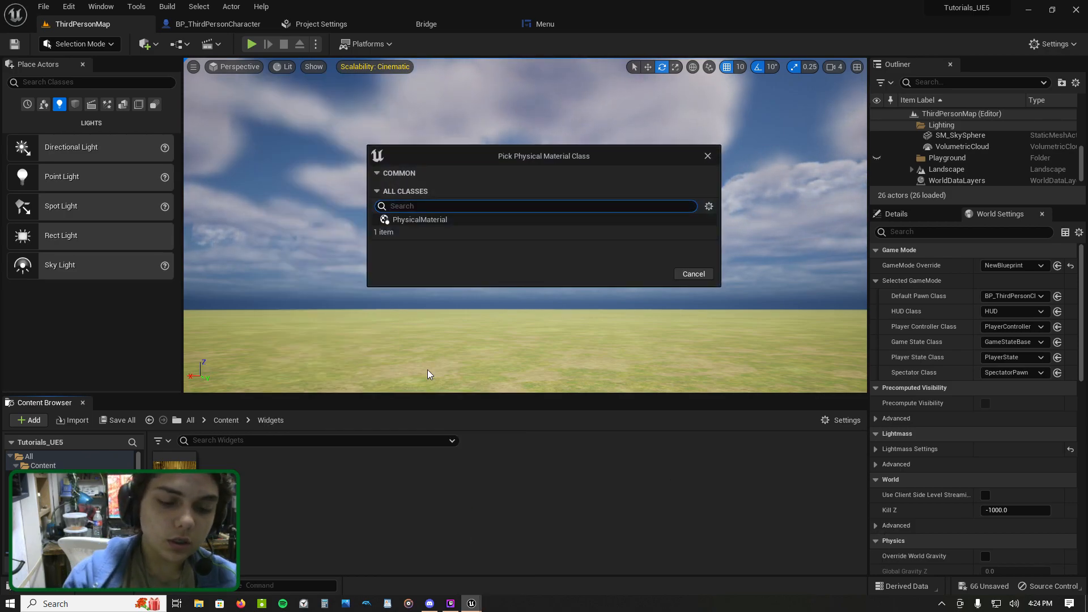
text(Grass)
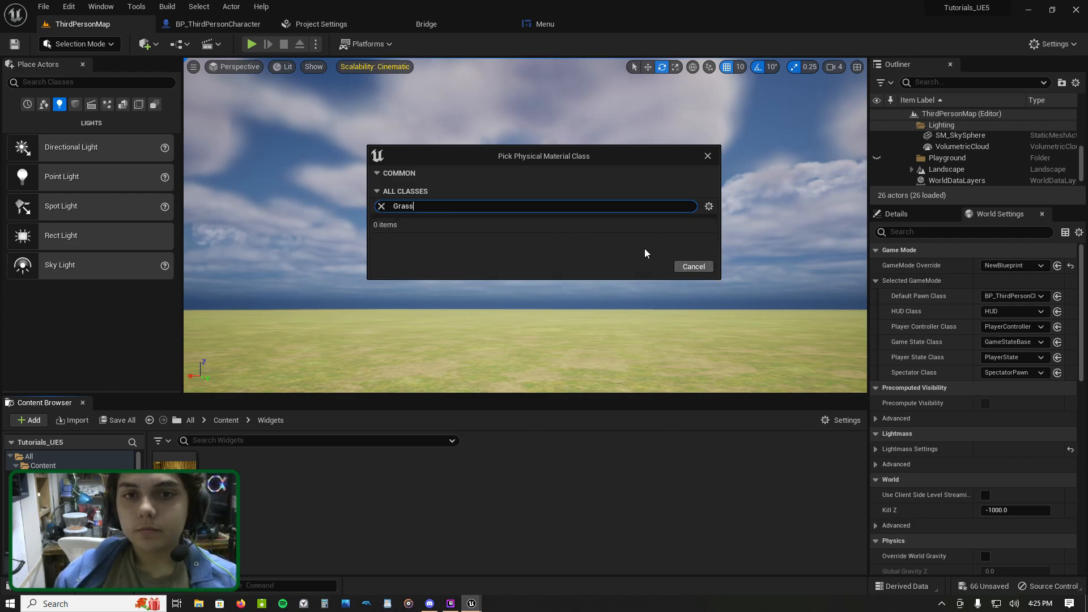
key(BackSpace)
key(BackSpace)
key(BackSpace)
key(BackSpace)
key(BackSpace)
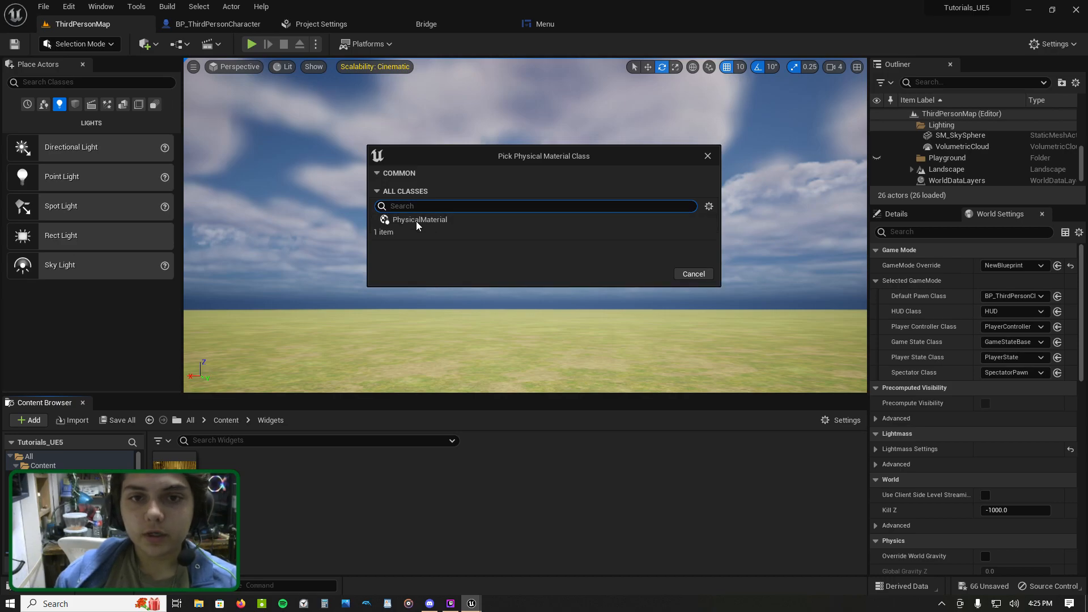
Step: Choose the PhysicalMaterial class and name the asset Grass
click(420, 219)
click(584, 274)
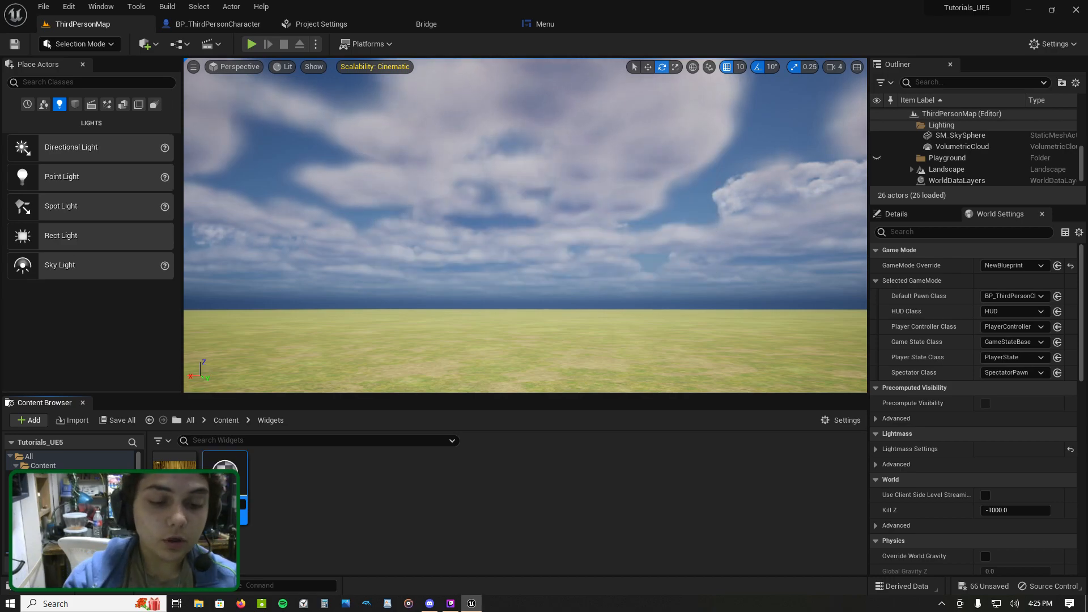
key(Return)
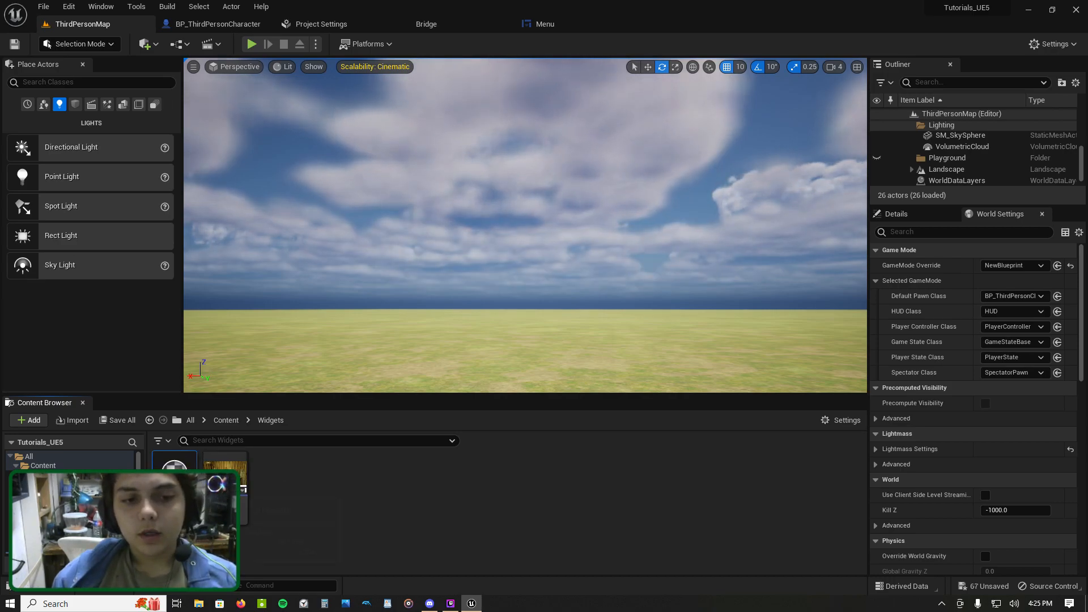
Step: Set the Grass physical material's Surface Type to Grass, then save and close the asset
double_click(233, 485)
click(464, 361)
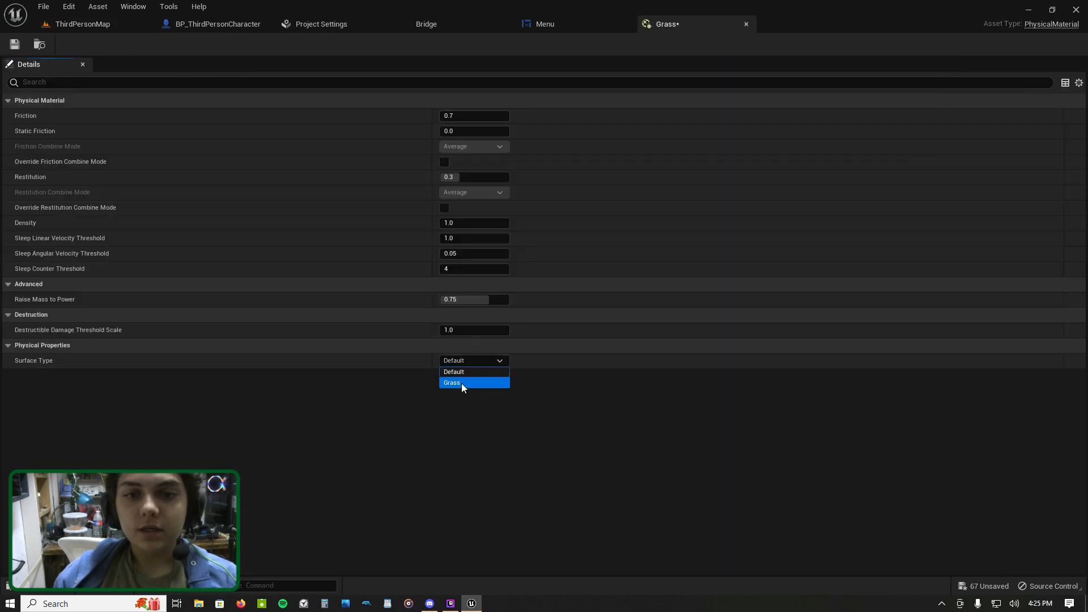
click(462, 383)
click(14, 44)
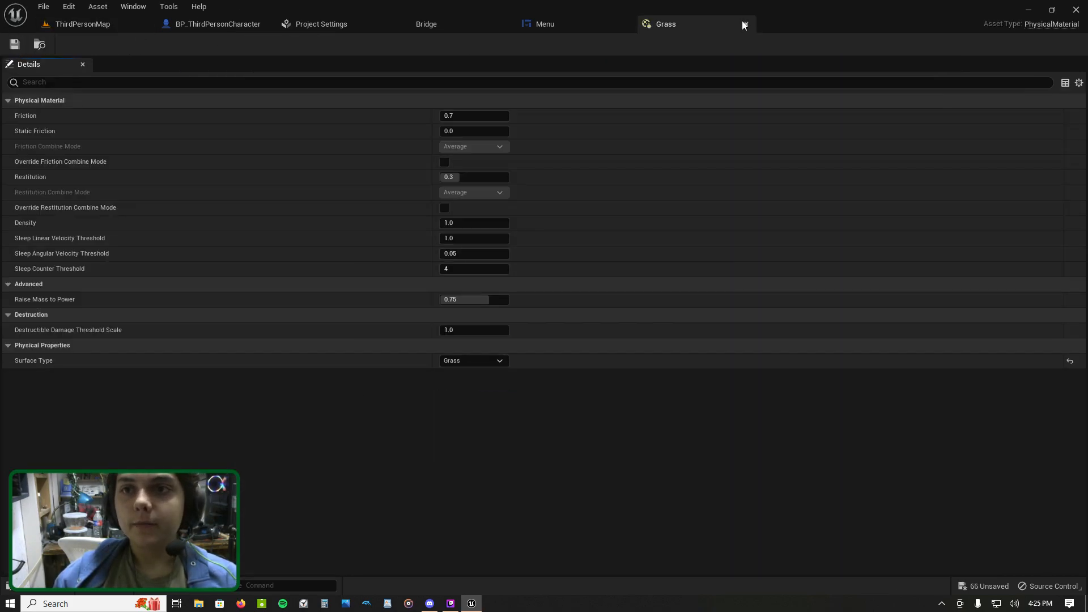
click(745, 24)
Step: Return to the Line Trace By Channel node in the BP_ThirdPersonCharacter Event Graph
click(219, 24)
right_drag(543, 217, 349, 192)
scroll(565, 250, up, 1)
Step: Try to add a Get Physical Material node from the line trace's Out Hit output
drag(577, 264, 620, 270)
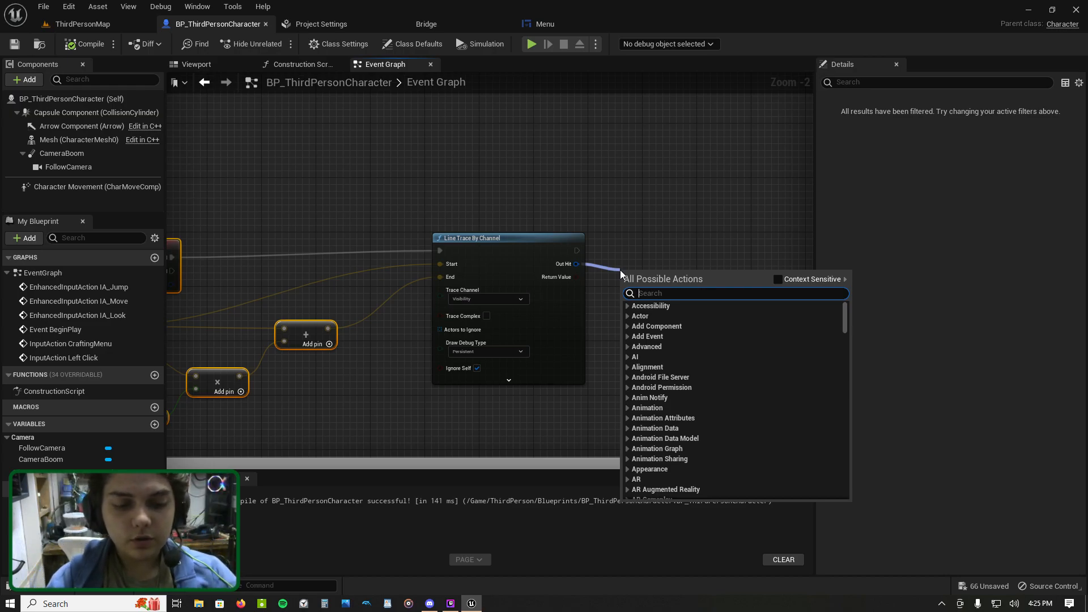
text(ph)
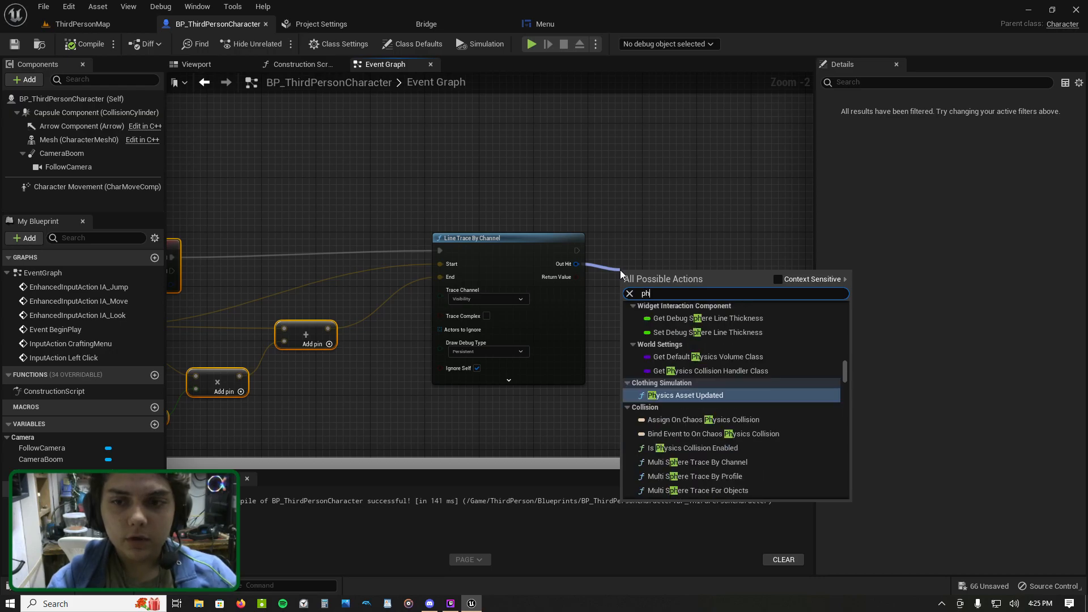
text(ysics mat)
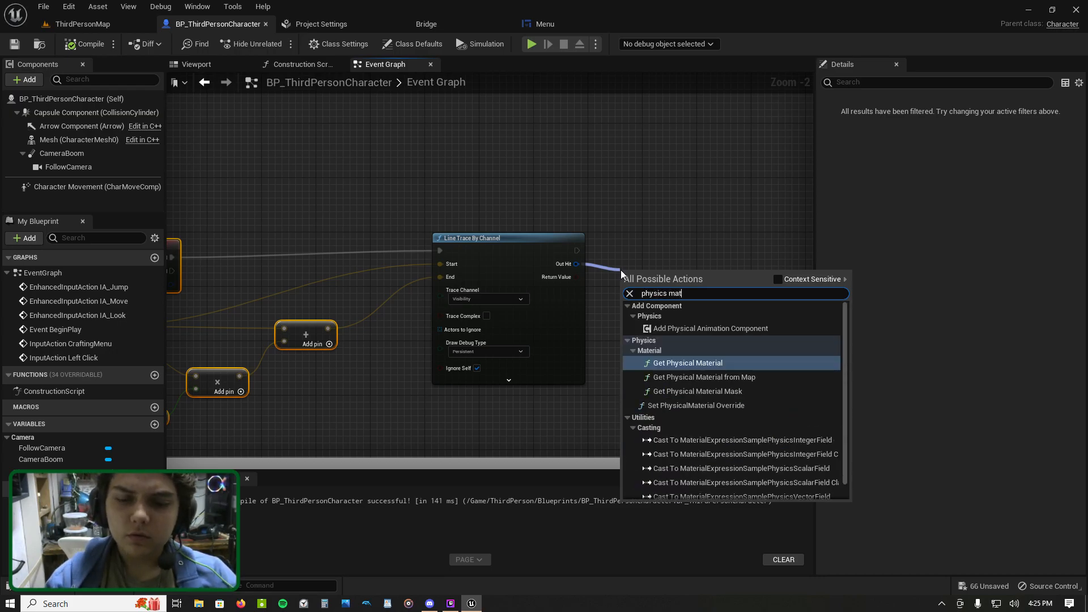
key(Return)
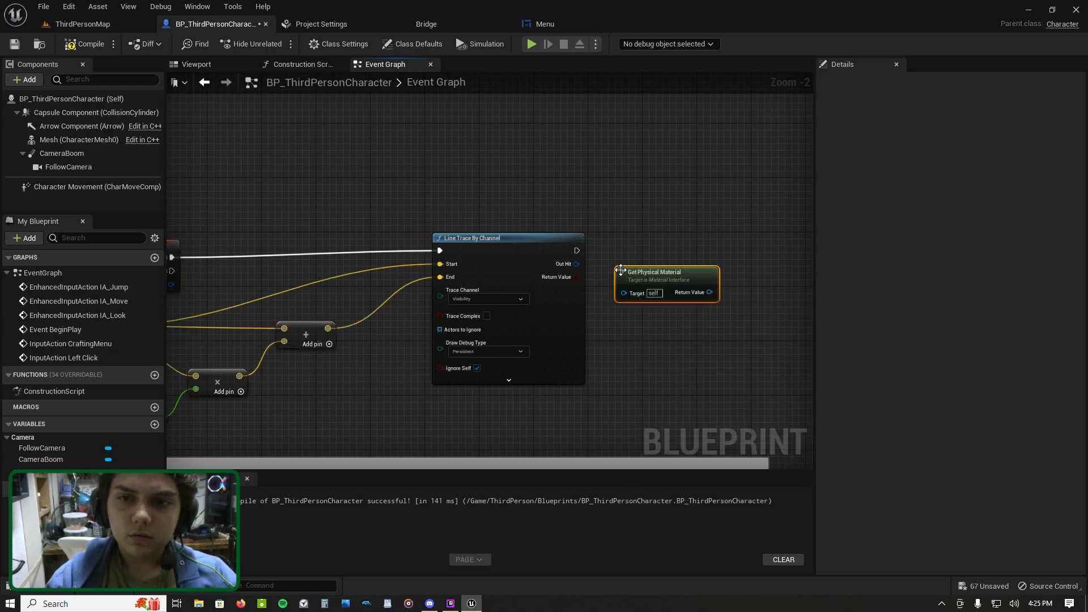
key(Delete)
Step: Search the actions available from the line trace's Out Hit output for a hit material node
drag(577, 263, 588, 285)
text(h)
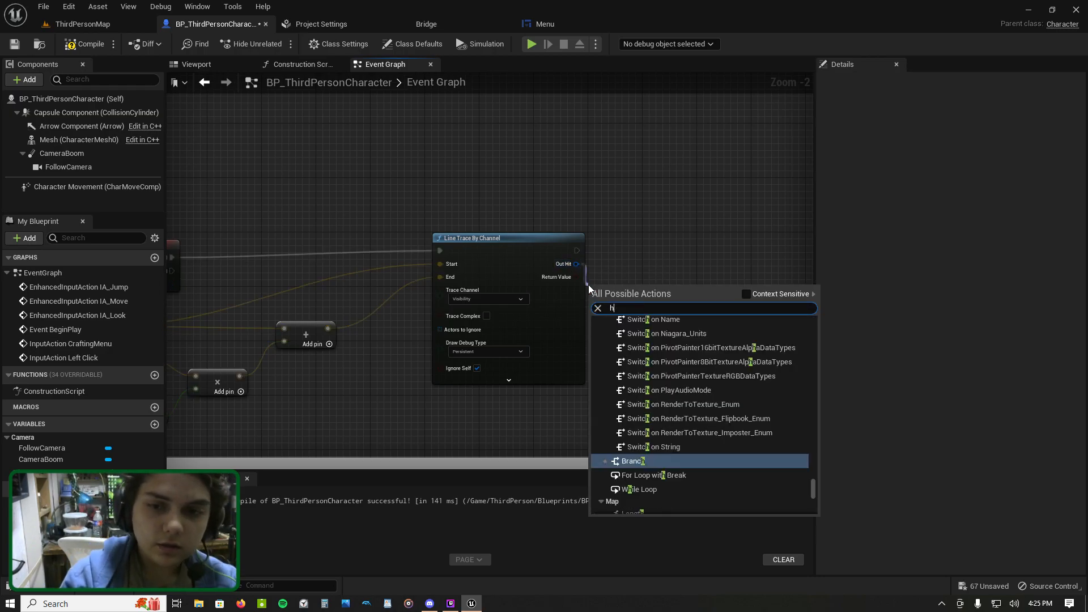
text(it ph)
key(BackSpace)
key(BackSpace)
text(mat)
key(BackSpace)
key(BackSpace)
key(BackSpace)
key(BackSpace)
key(BackSpace)
key(BackSpace)
key(BackSpace)
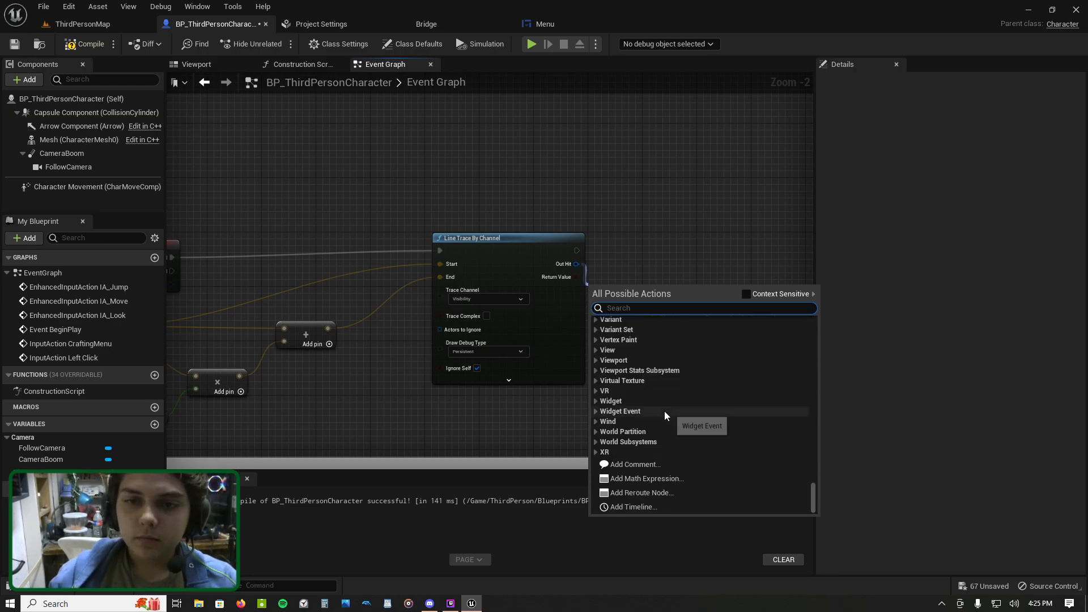
Step: Search the Out Hit actions for "get hit" and look through the hit-related nodes
text(get hit ma)
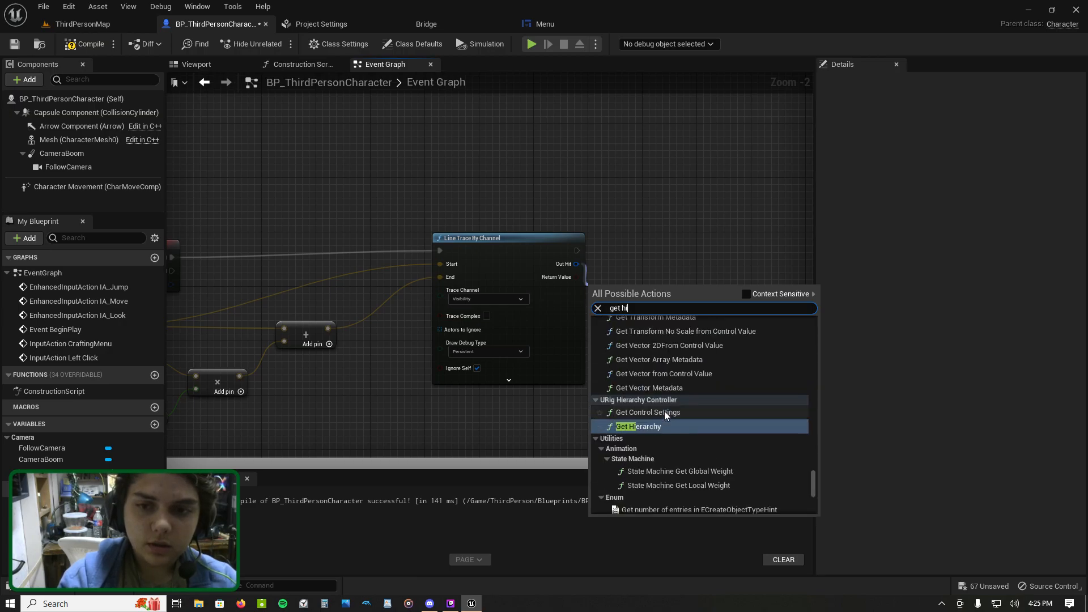
key(BackSpace)
key(BackSpace)
key(BackSpace)
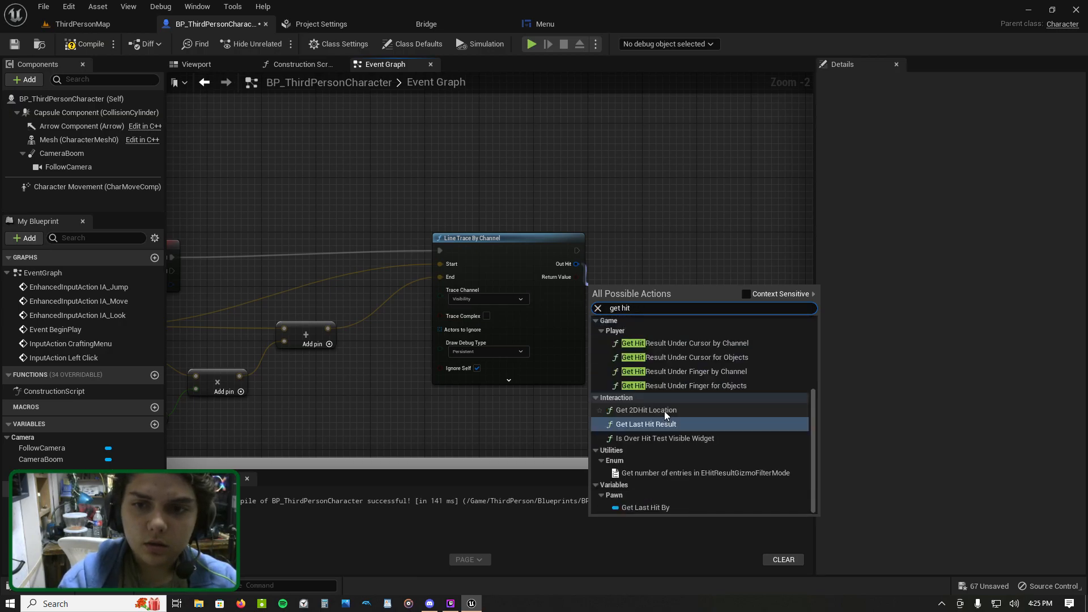
scroll(761, 430, up, 5)
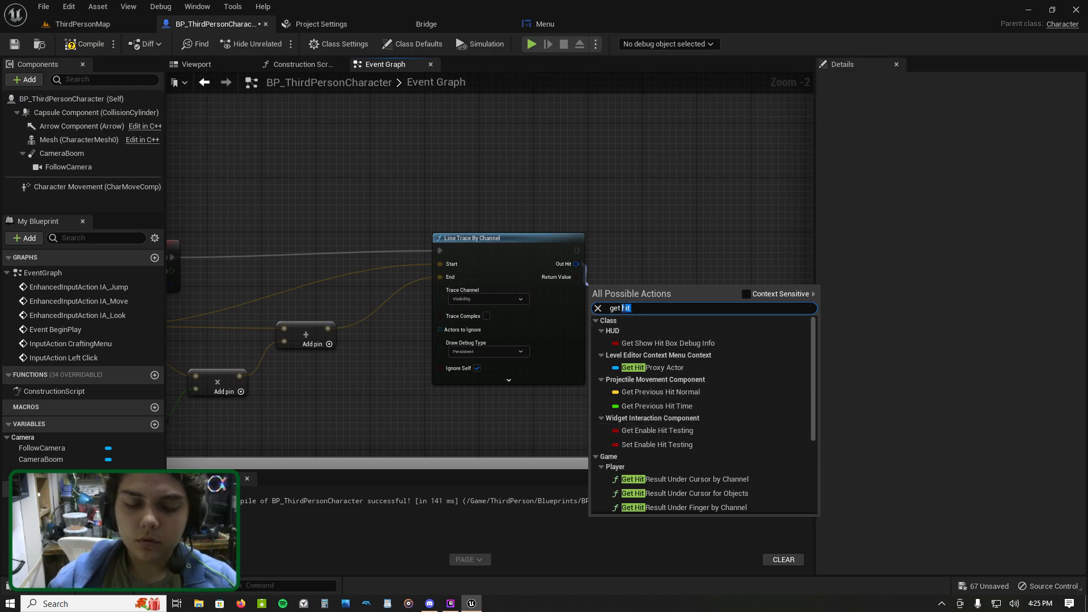
text(out)
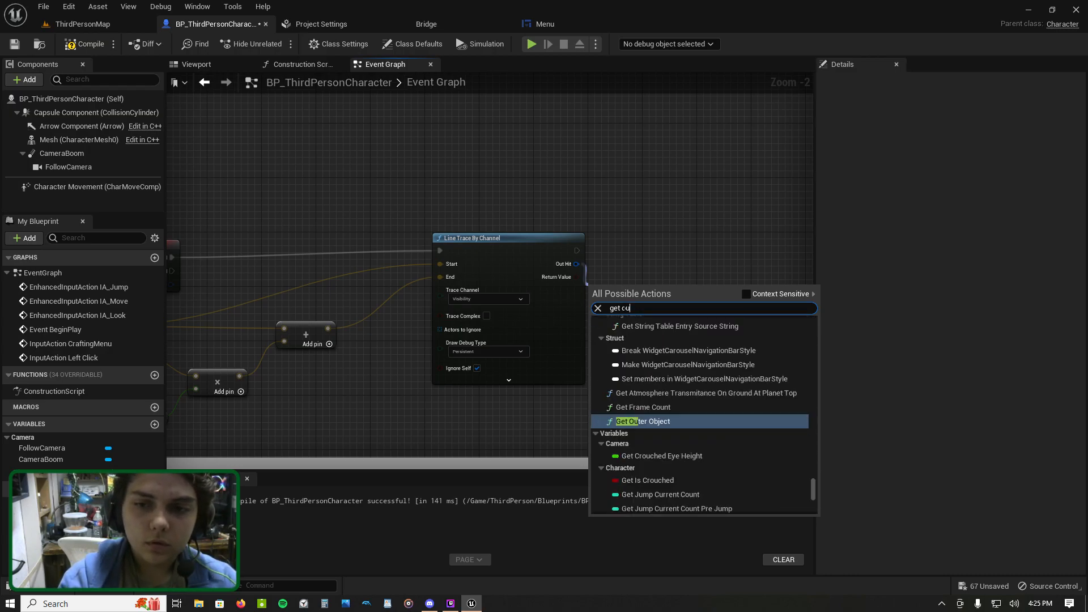
text( hi)
key(BackSpace)
key(BackSpace)
key(BackSpace)
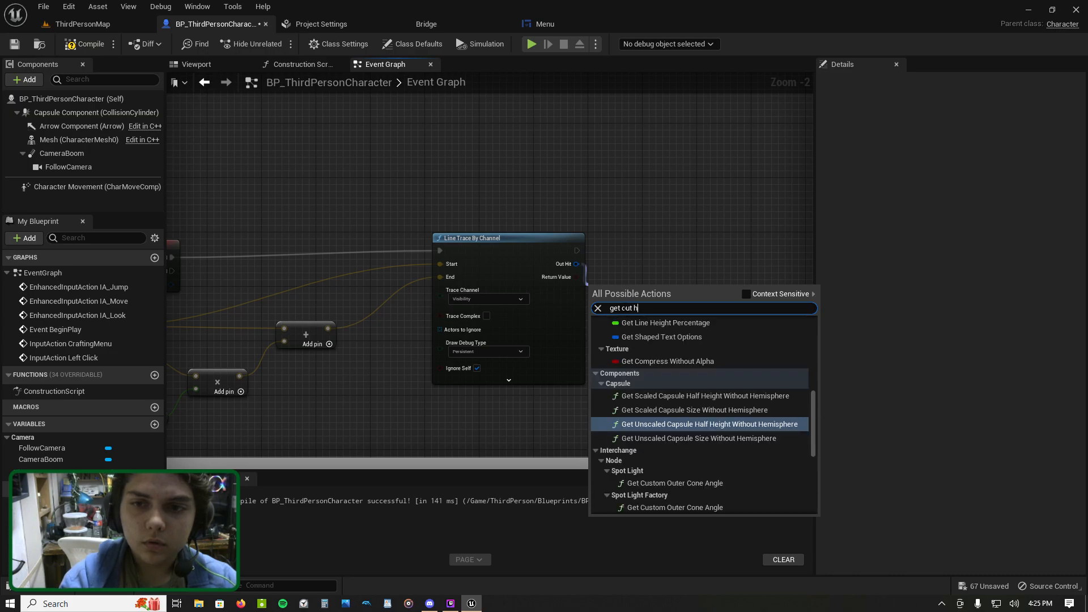
key(BackSpace)
key(BackSpace)
key(BackSpace)
key(BackSpace)
key(BackSpace)
key(BackSpace)
key(BackSpace)
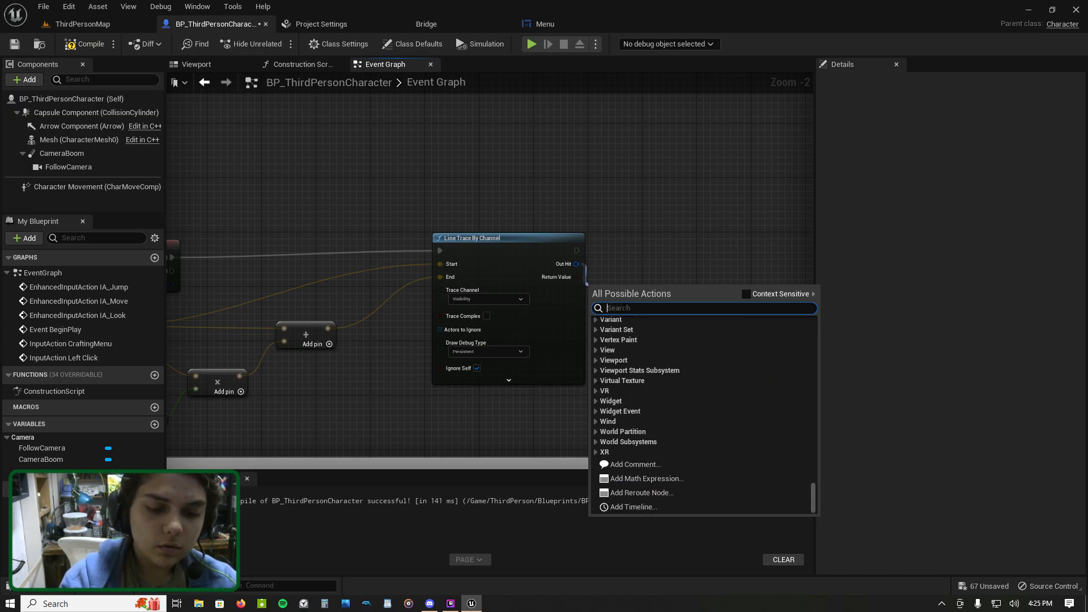
Step: Search the Out Hit actions for "out hit" and "out", look through the list, and close it
text(ouyt)
key(BackSpace)
key(BackSpace)
text(t hit)
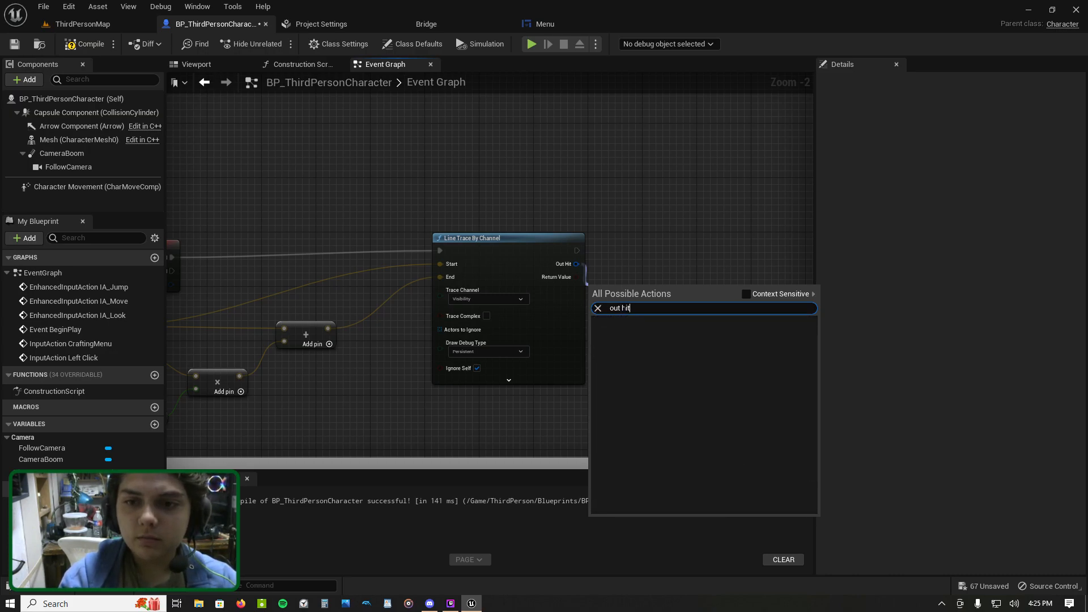
key(BackSpace)
key(BackSpace)
key(BackSpace)
key(BackSpace)
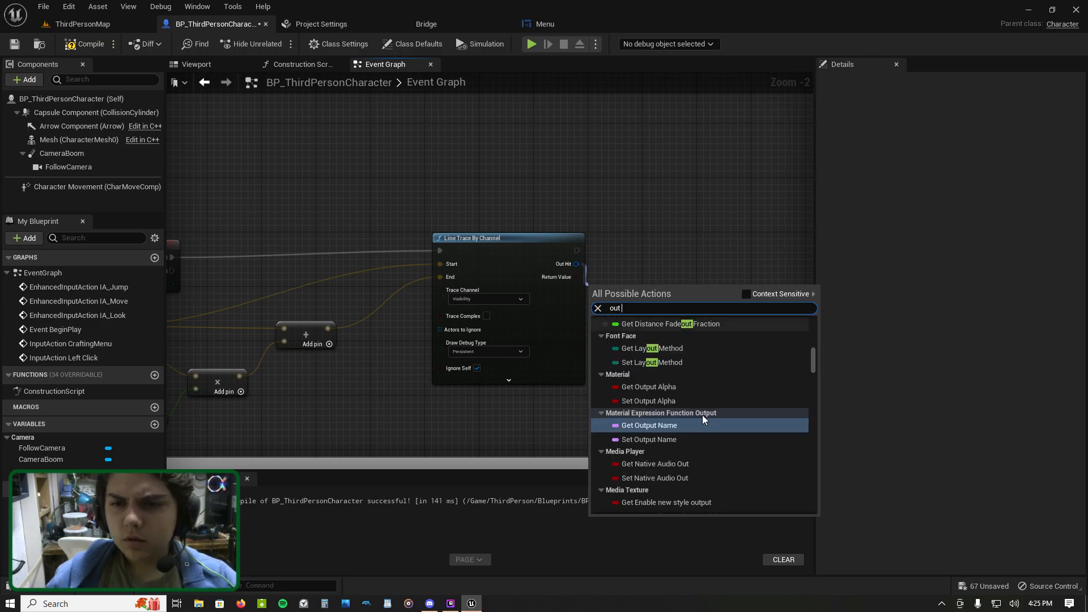
scroll(720, 414, up, 2)
scroll(719, 413, up, 5)
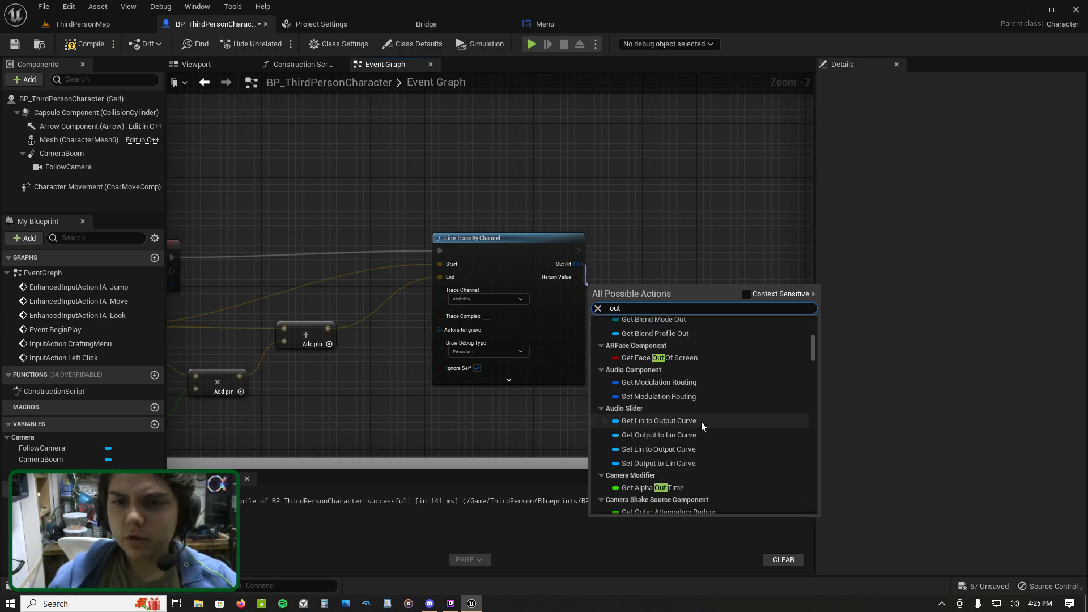
scroll(719, 412, up, 3)
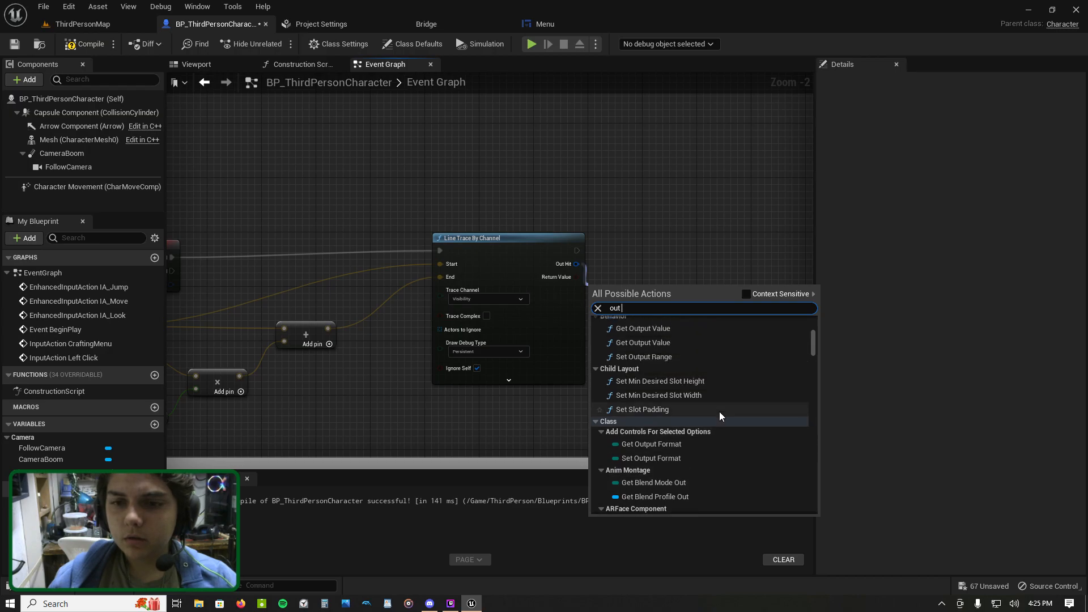
scroll(720, 438, up, 10)
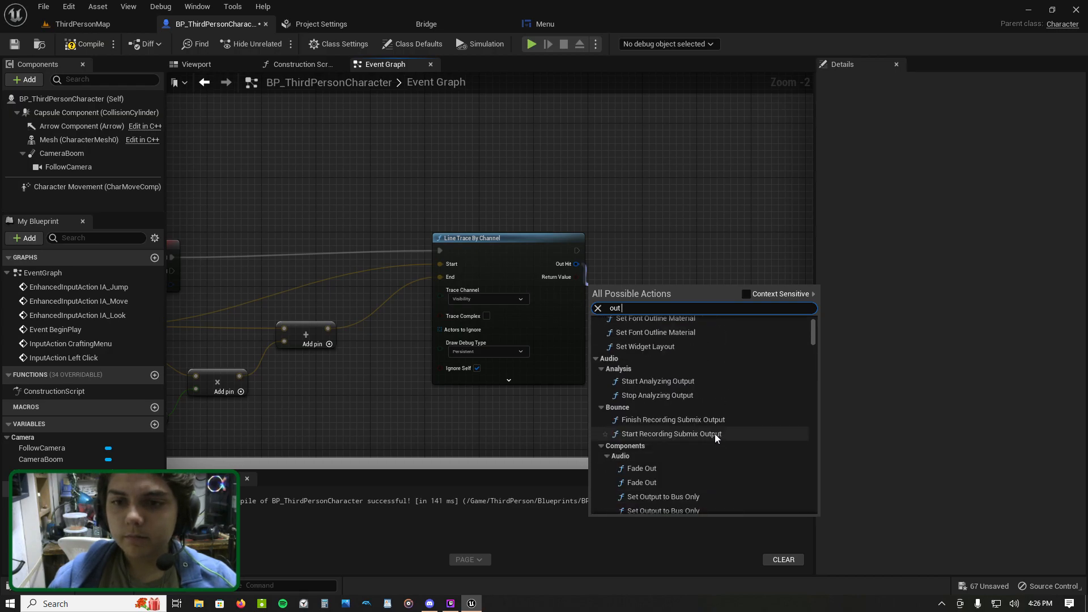
scroll(678, 363, down, 3)
click(584, 251)
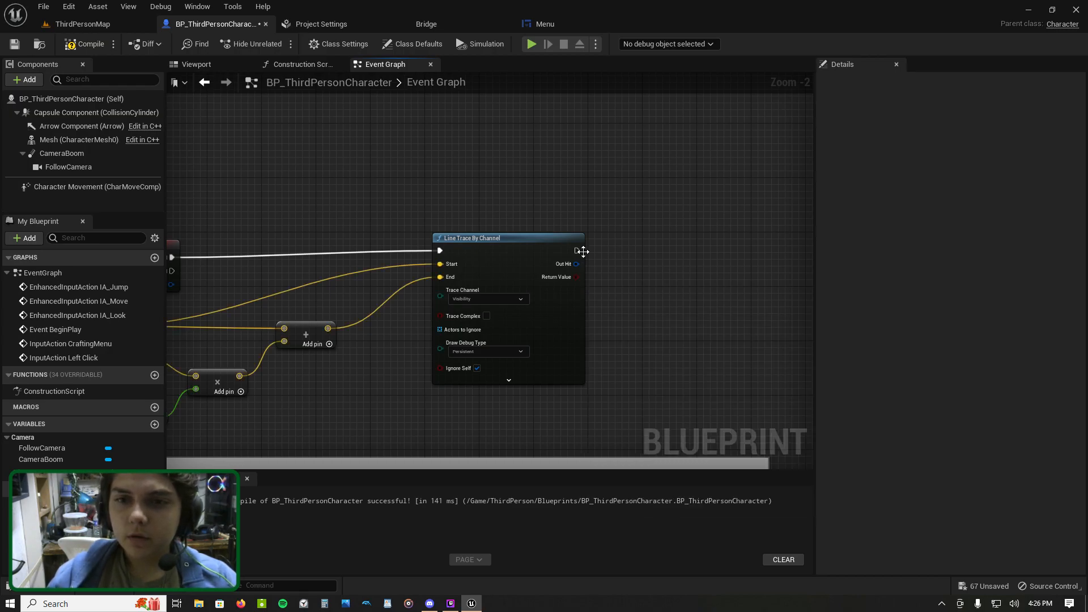
Step: Search all possible actions from the line trace's Out Hit output for "get Physics mat"
drag(576, 268, 595, 266)
text(get)
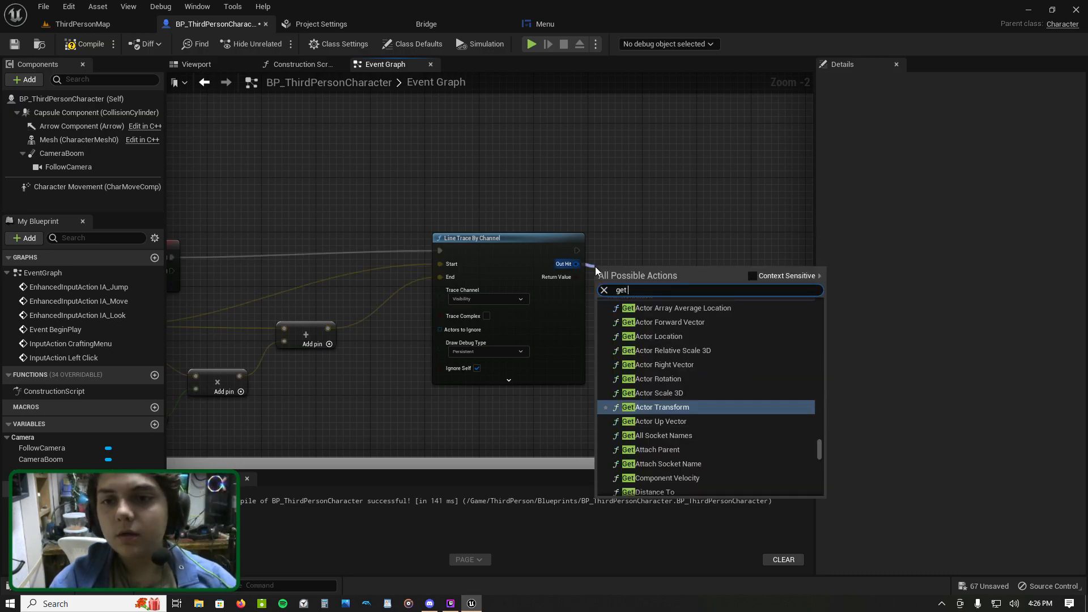
text( Phyi)
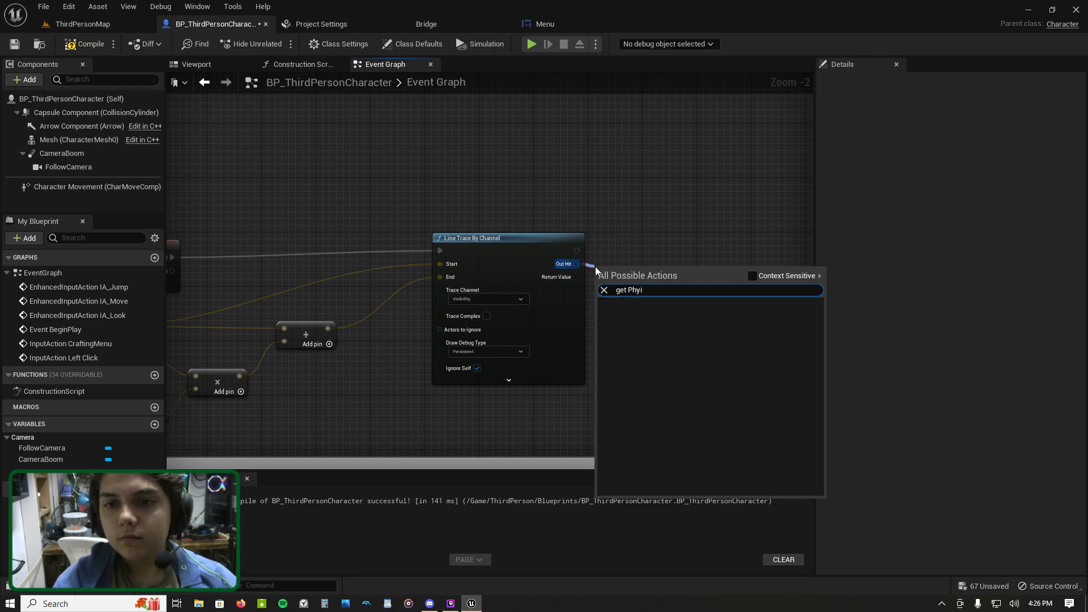
key(BackSpace)
text(s)
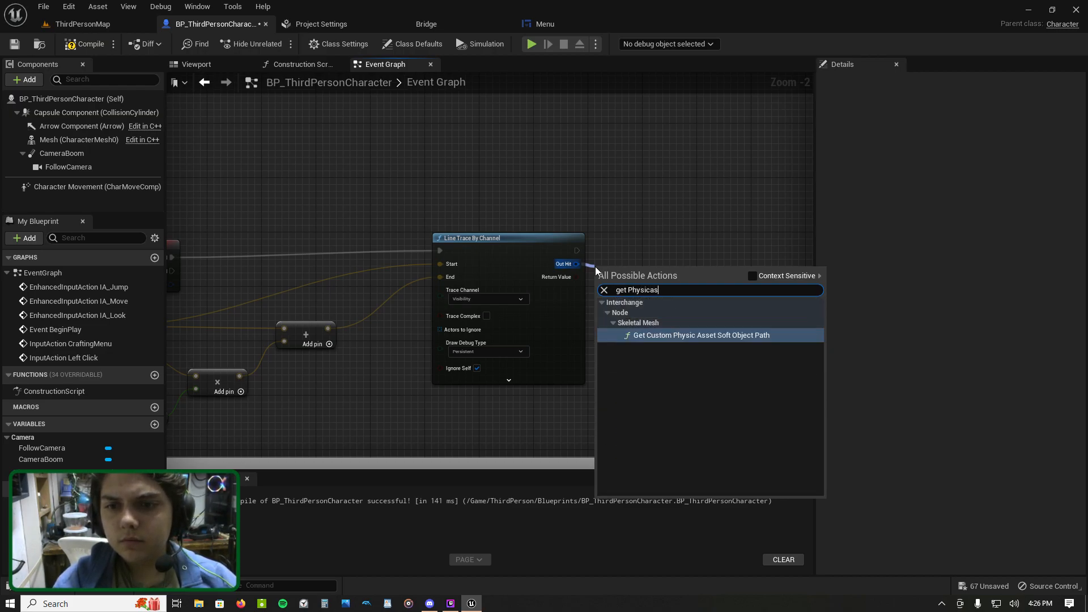
text(ics mat)
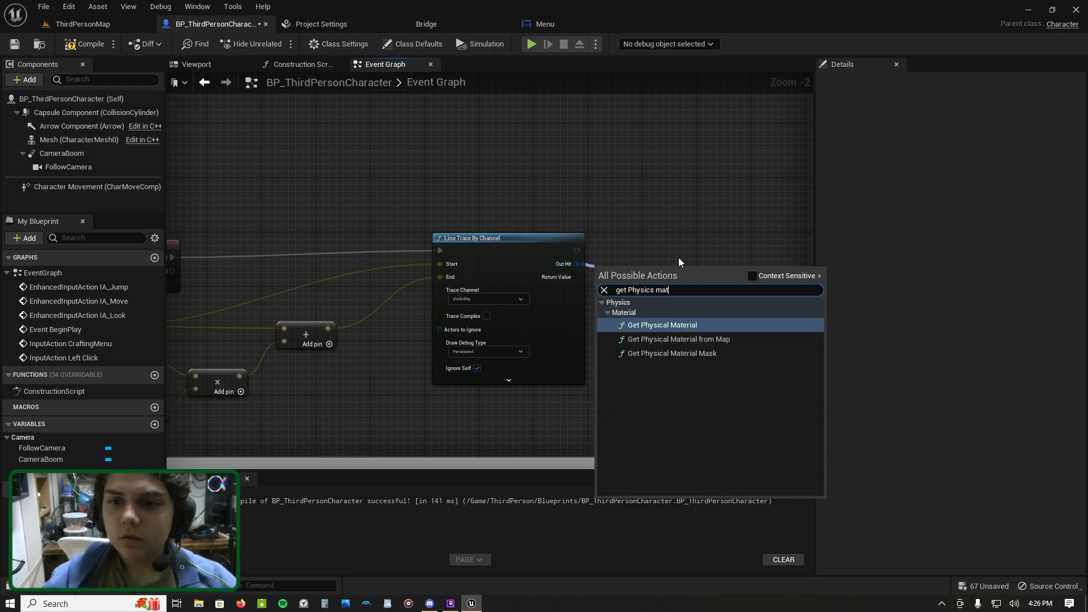
Step: Turn context sensitivity back on for the Out Hit action search and add a Get Surface Type node
click(755, 276)
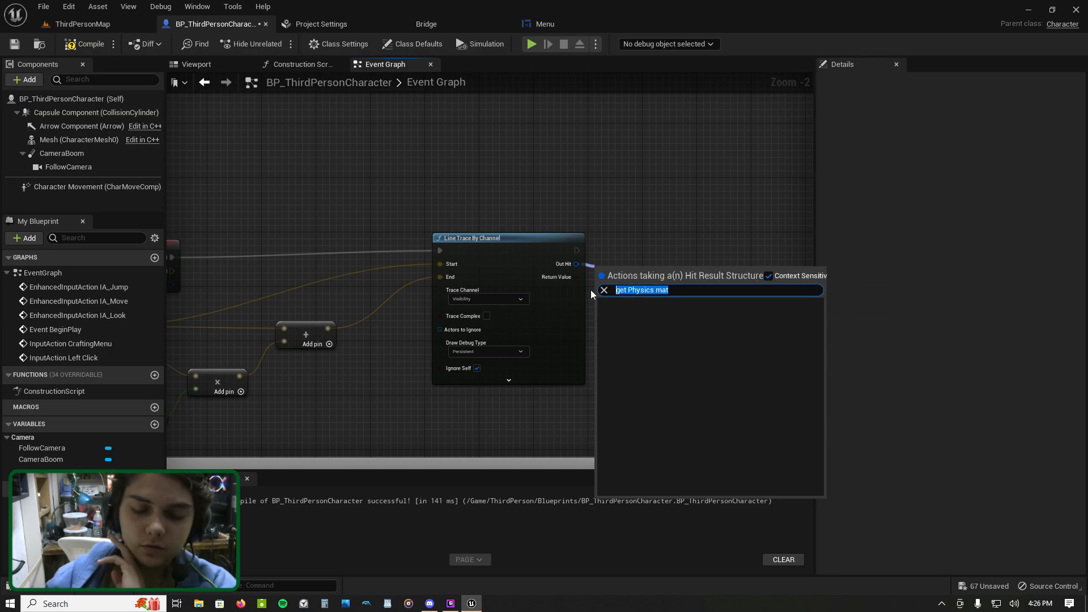
key(BackSpace)
text(get)
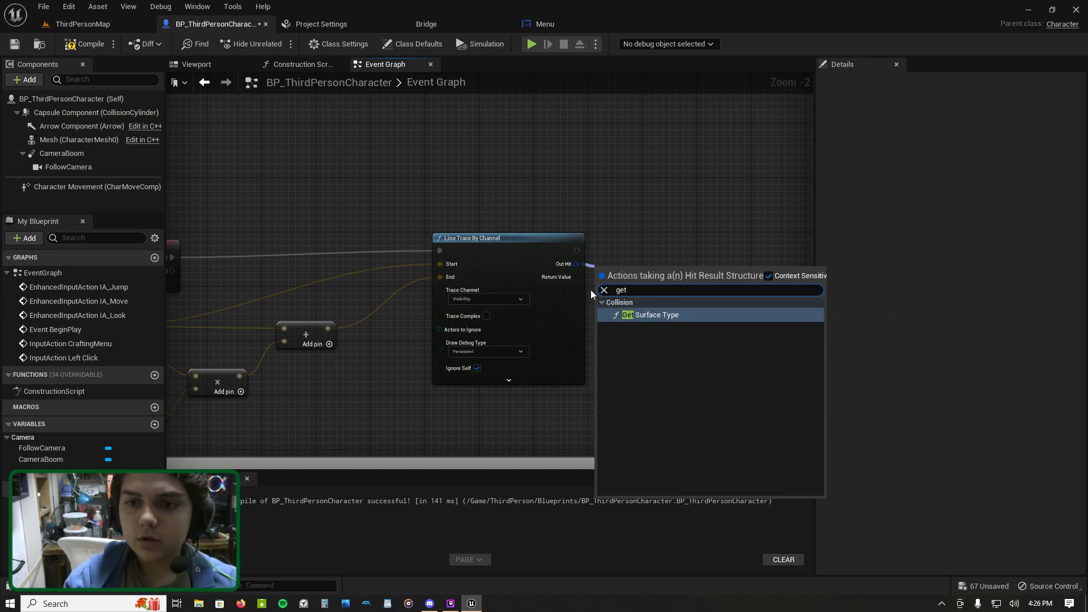
key(Return)
scroll(672, 272, up, 2)
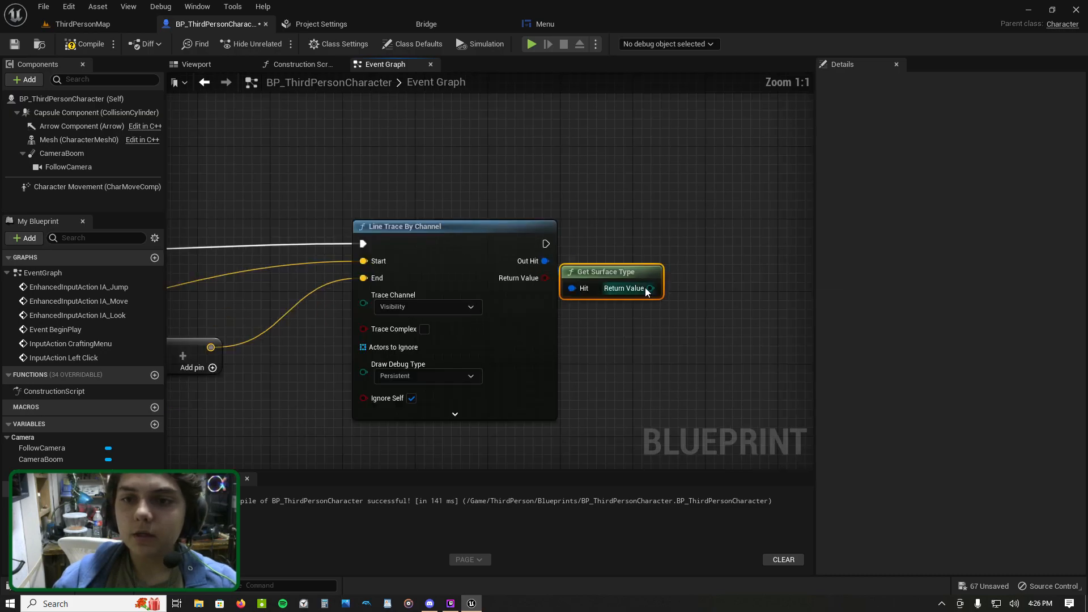
Step: Add an Equal node comparing the Get Surface Type return value with 1 and place it beside that node
drag(651, 289, 735, 278)
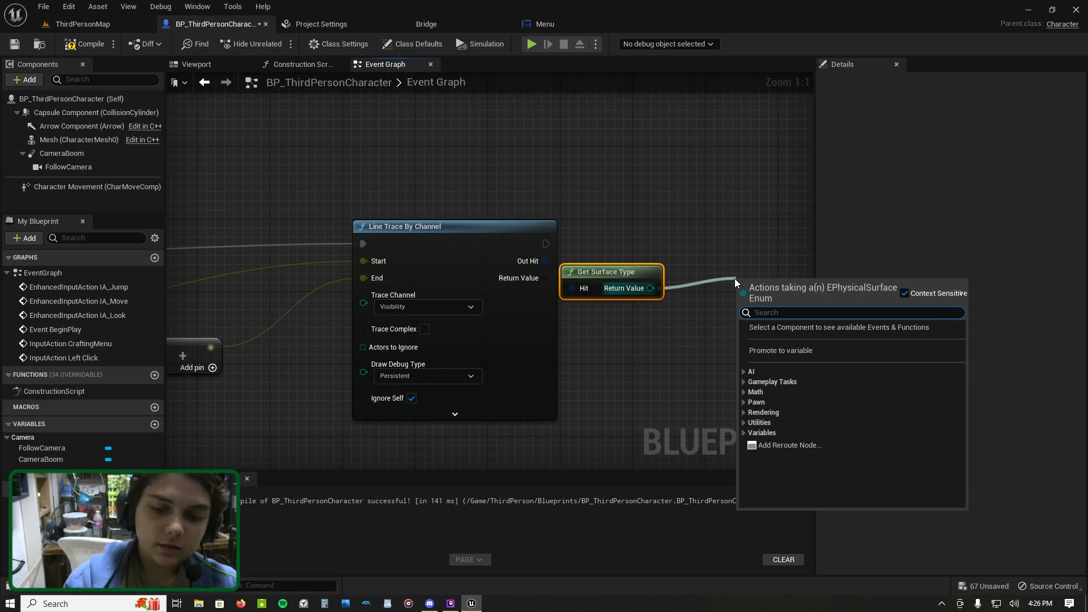
text(=)
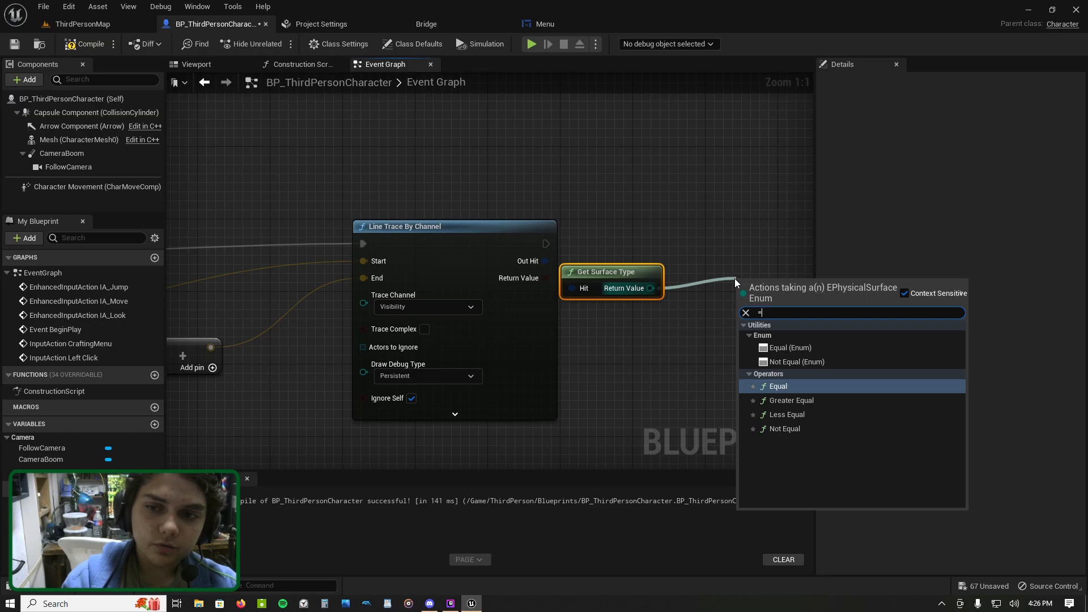
key(Return)
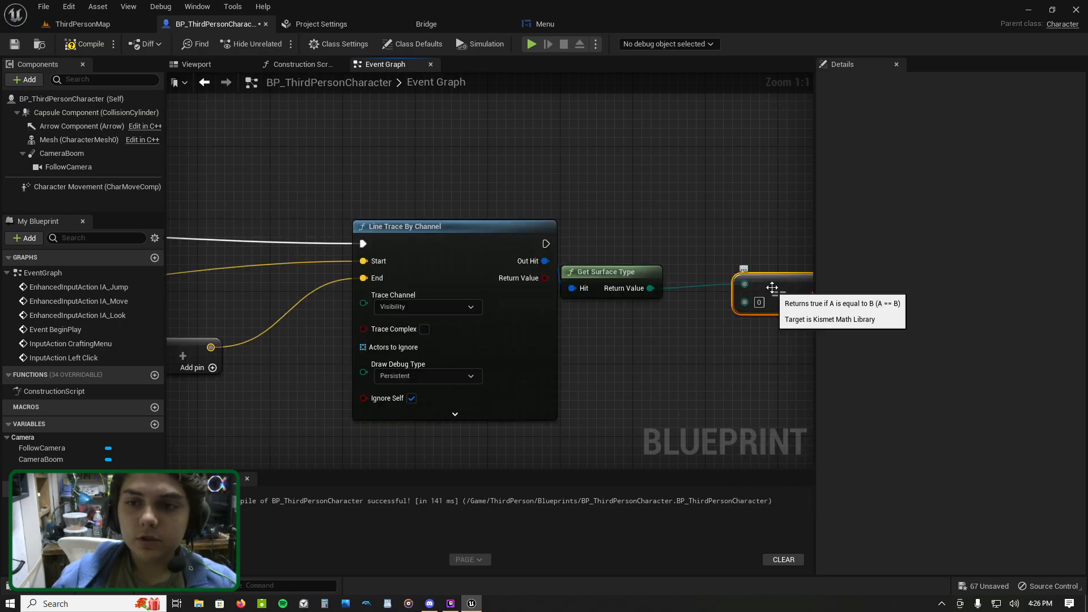
click(761, 303)
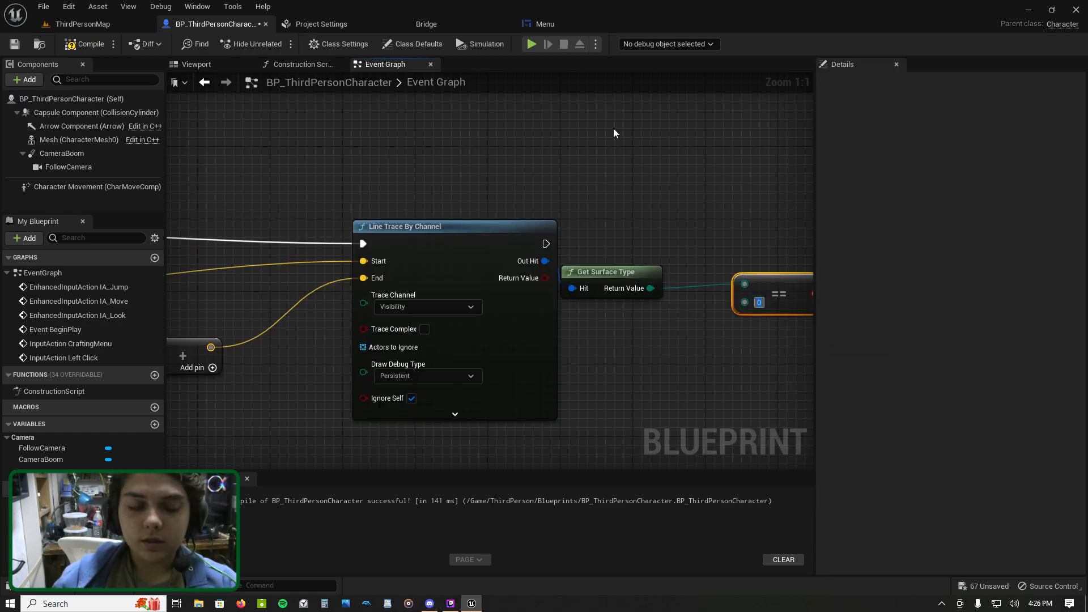
text(1)
right_drag(736, 211, 703, 234)
drag(720, 275, 680, 284)
right_drag(682, 284, 603, 273)
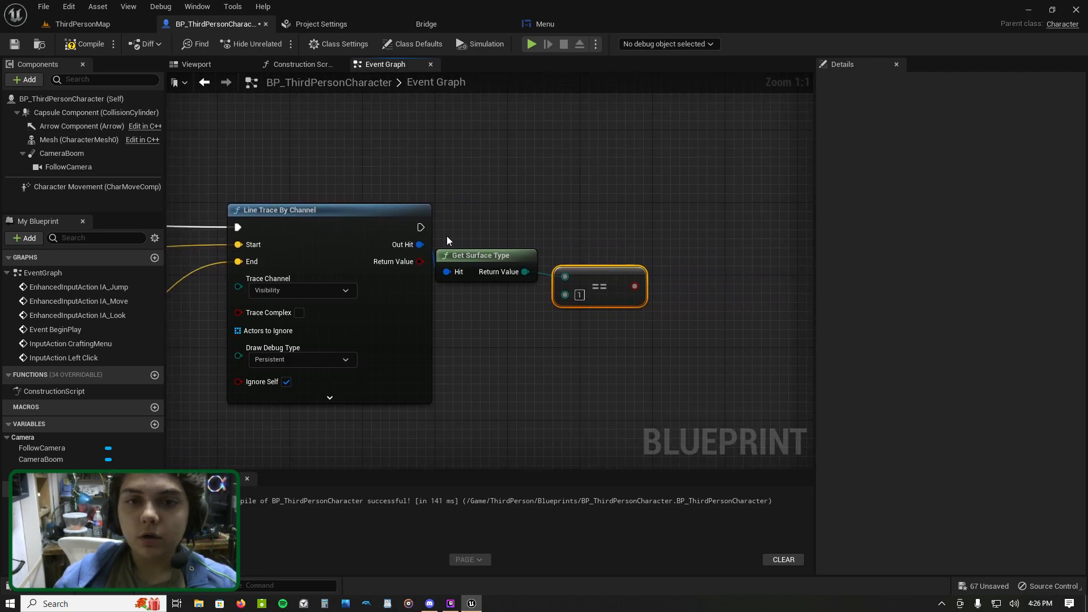
Step: Create a Float variable named Grass in the character blueprint
drag(426, 226, 731, 233)
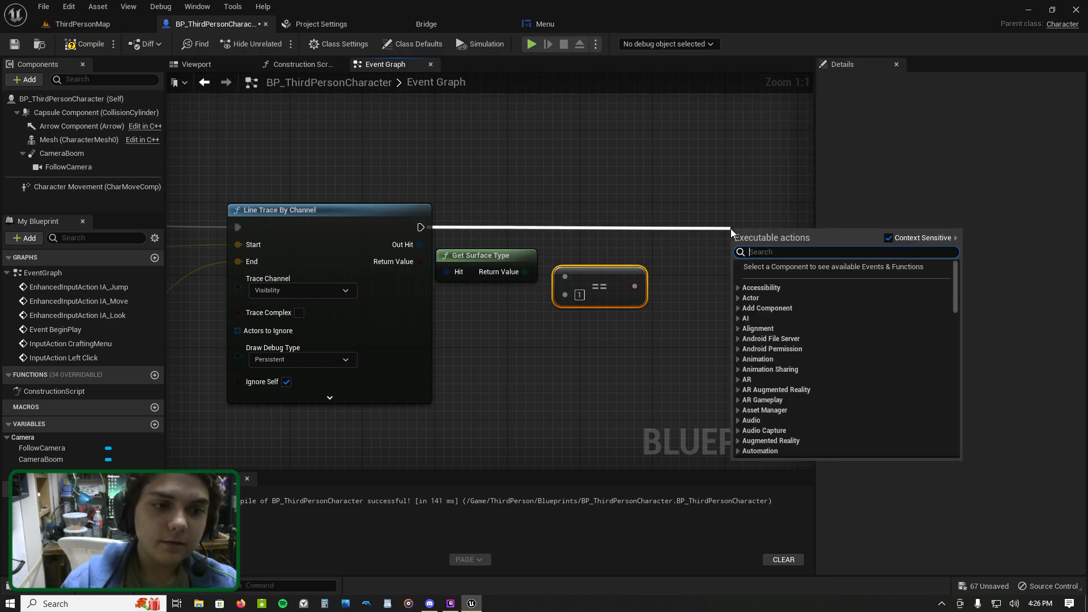
click(155, 424)
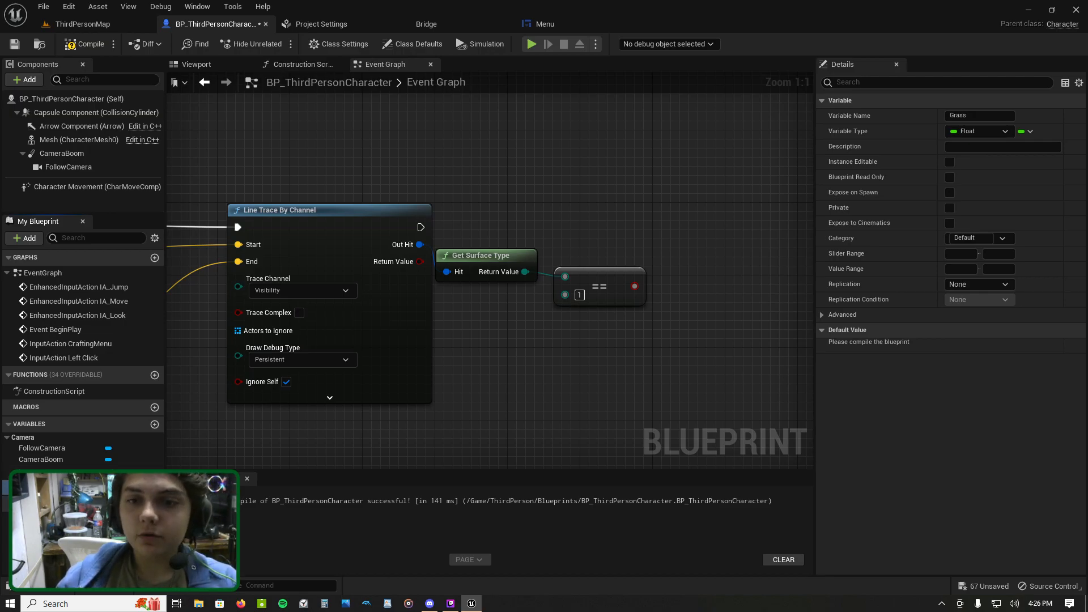
Step: Add a Branch node using the Equal result as its condition and align it with the Line Trace By Channel node
drag(635, 286, 676, 267)
text(bran)
key(Return)
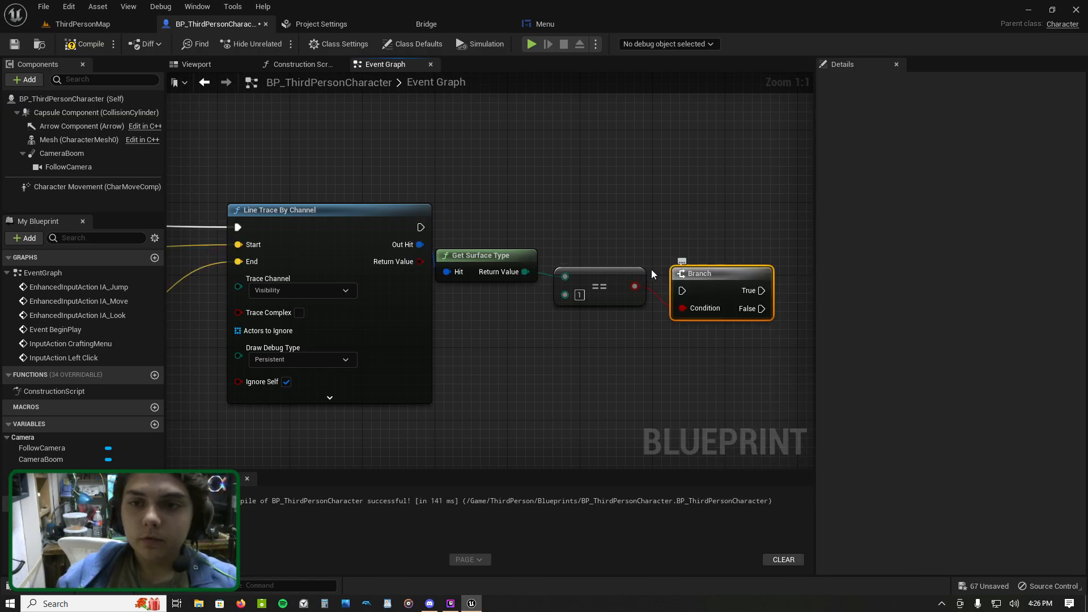
drag(696, 234, 704, 217)
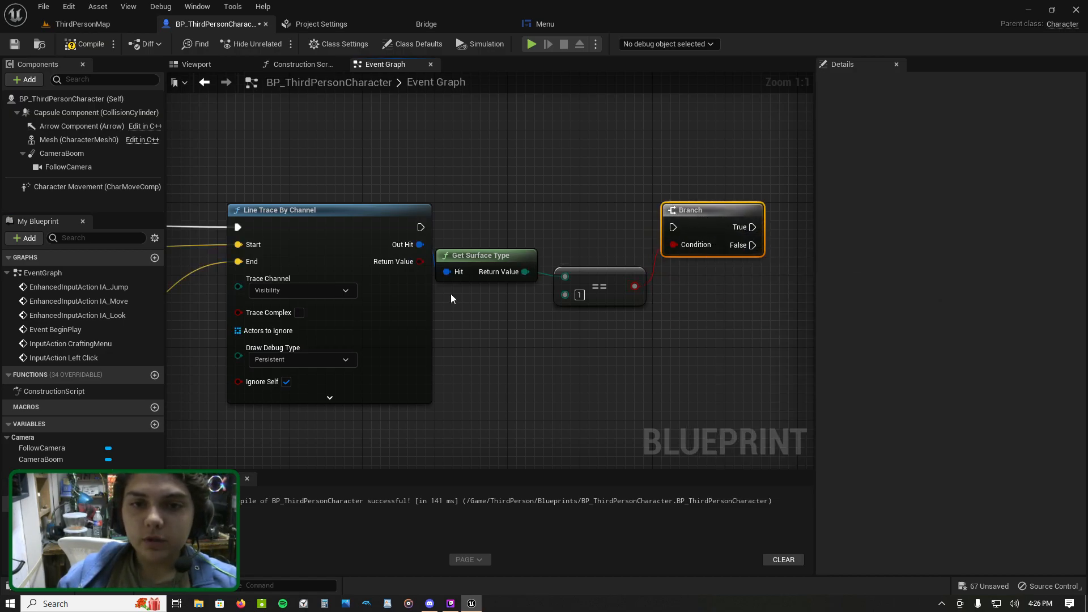
Step: Move the surface type check and Branch away from the line trace, and promote Out Hit to a variable
drag(488, 226, 680, 321)
drag(703, 228, 791, 211)
drag(255, 245, 369, 234)
click(359, 335)
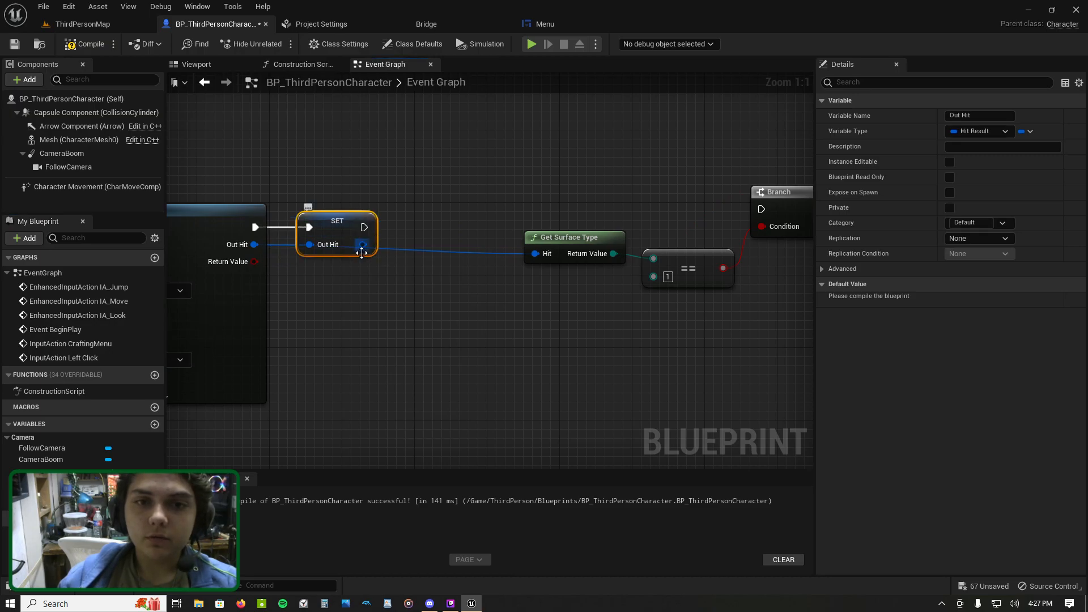
Step: Split the Set Out Hit node's output struct pin and connect the node's execution output to the surface type Branch
right_click(363, 245)
click(391, 284)
drag(412, 227, 761, 209)
Step: Add a Branch conditioned on Blocking Hit between Set Out Hit and the surface type Branch, and reposition the Set node
scroll(538, 270, down, 2)
drag(388, 236, 527, 176)
text(branch)
key(Return)
drag(442, 211, 705, 225)
drag(415, 208, 422, 180)
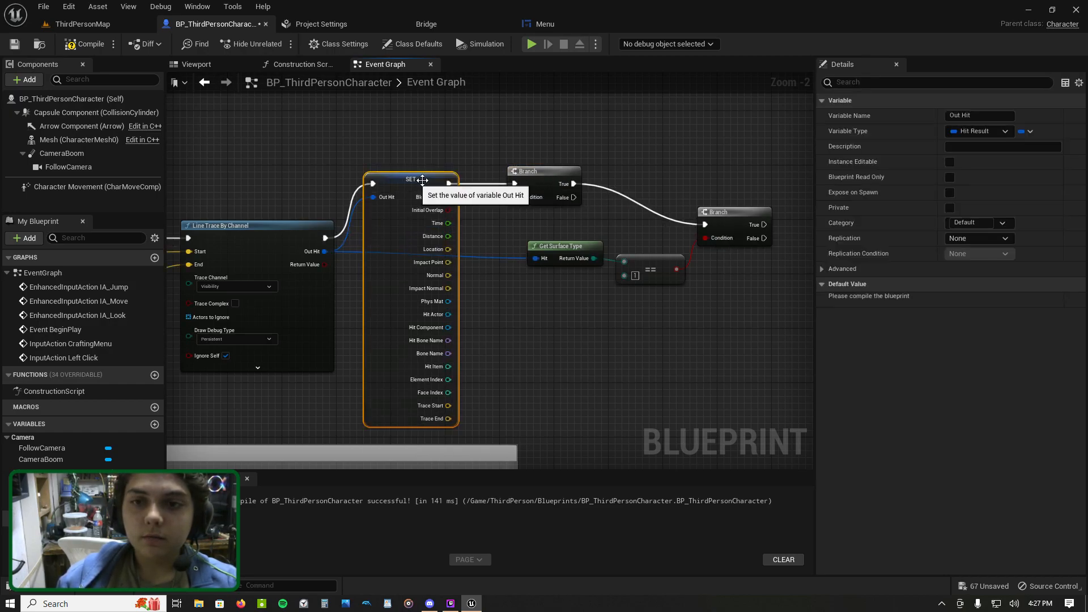
Step: Add a Set Grass node to the True output of the surface type Branch and space it out
right_drag(676, 233, 526, 215)
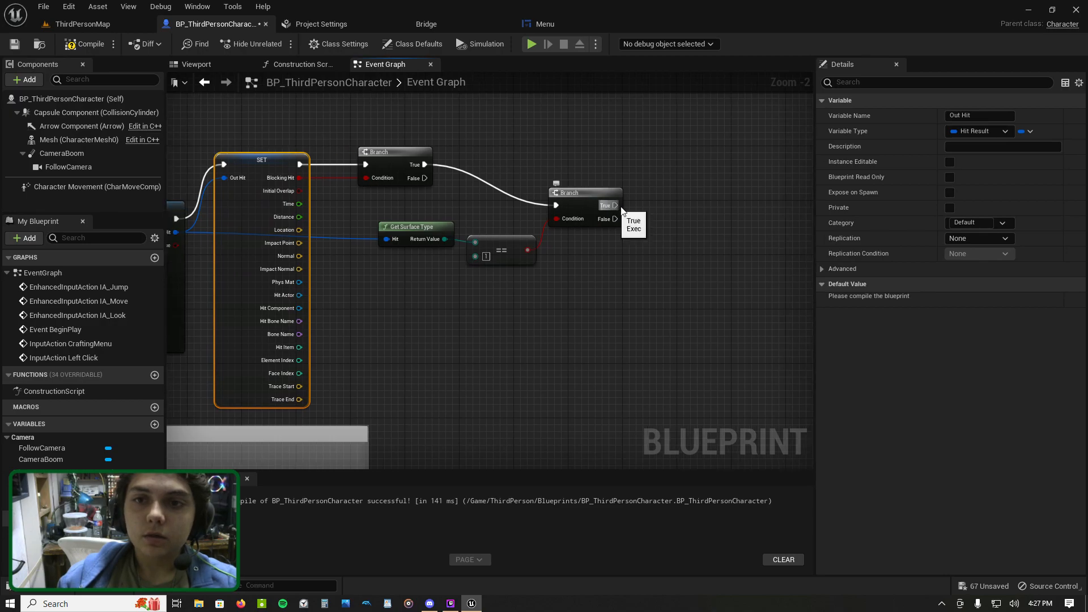
drag(621, 208, 635, 207)
text(set grass)
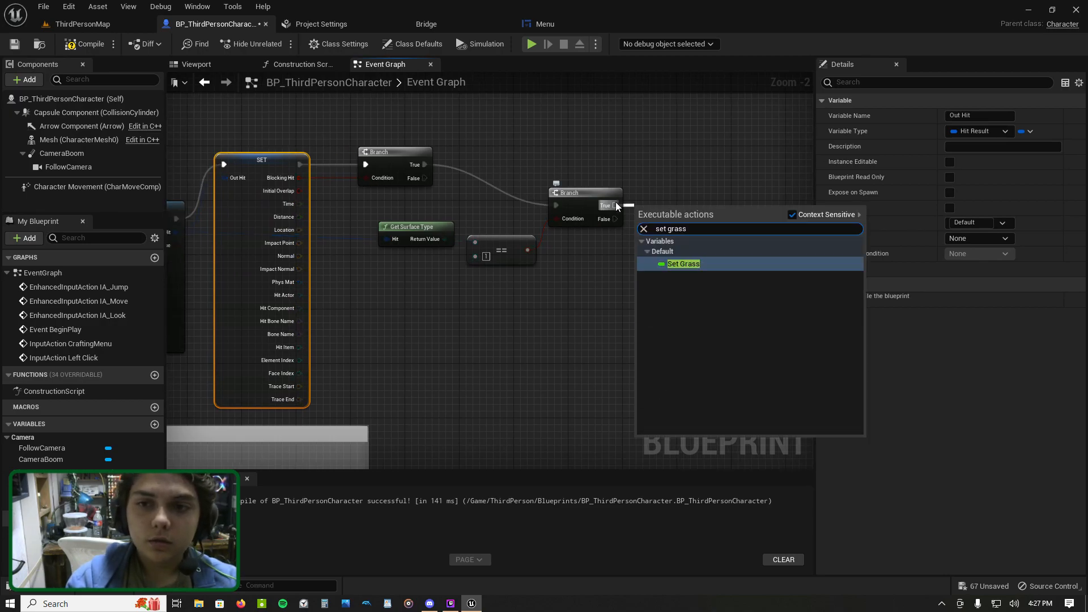
key(Return)
drag(673, 213, 713, 206)
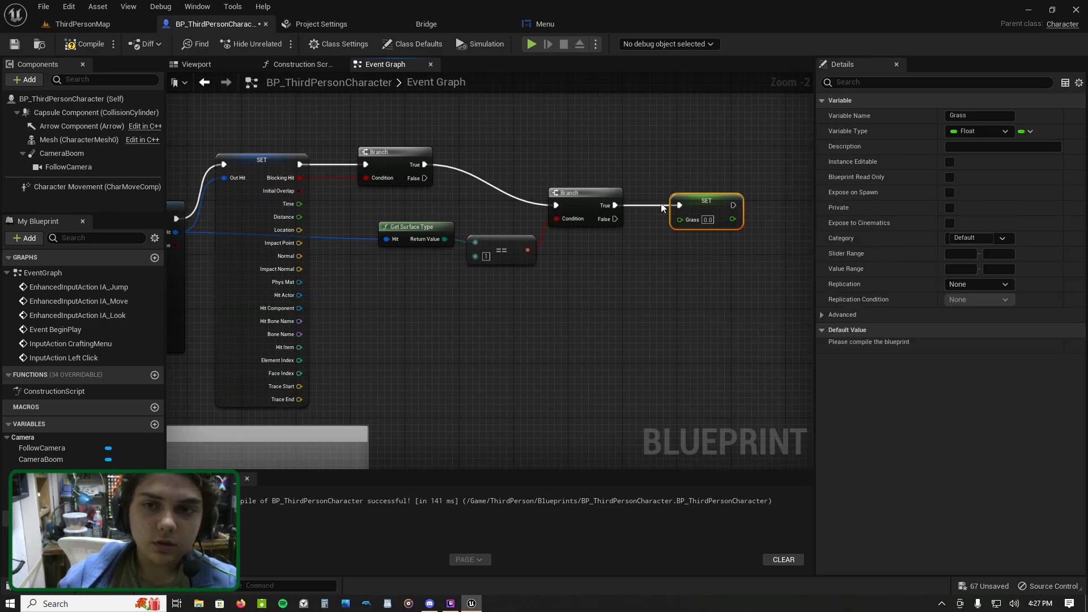
Step: Add a Grass getter with an increment node between the surface type Branch and Set Grass, and arrange the nodes compactly
drag(34, 487, 768, 209)
text(incr)
key(Return)
drag(669, 232, 730, 192)
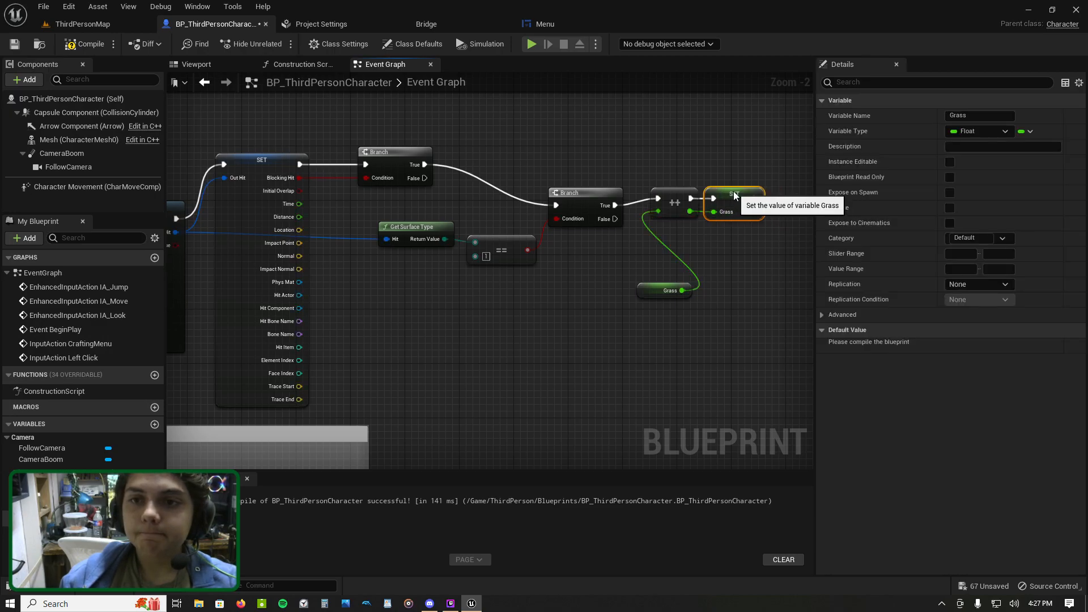
drag(645, 288, 652, 235)
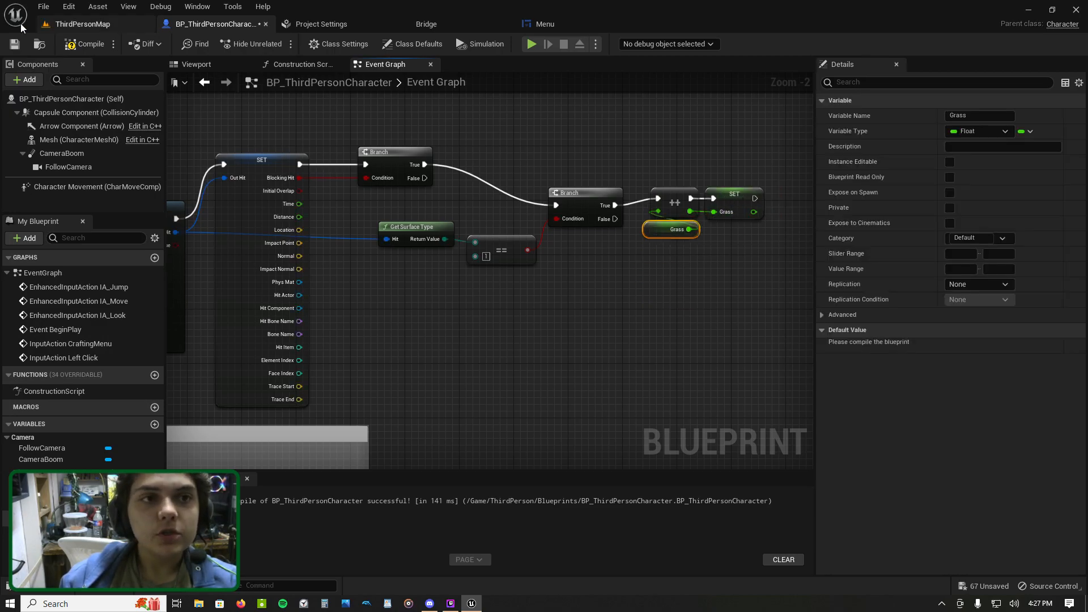
Step: Save the third-person character blueprint
click(14, 45)
scroll(348, 186, down, 2)
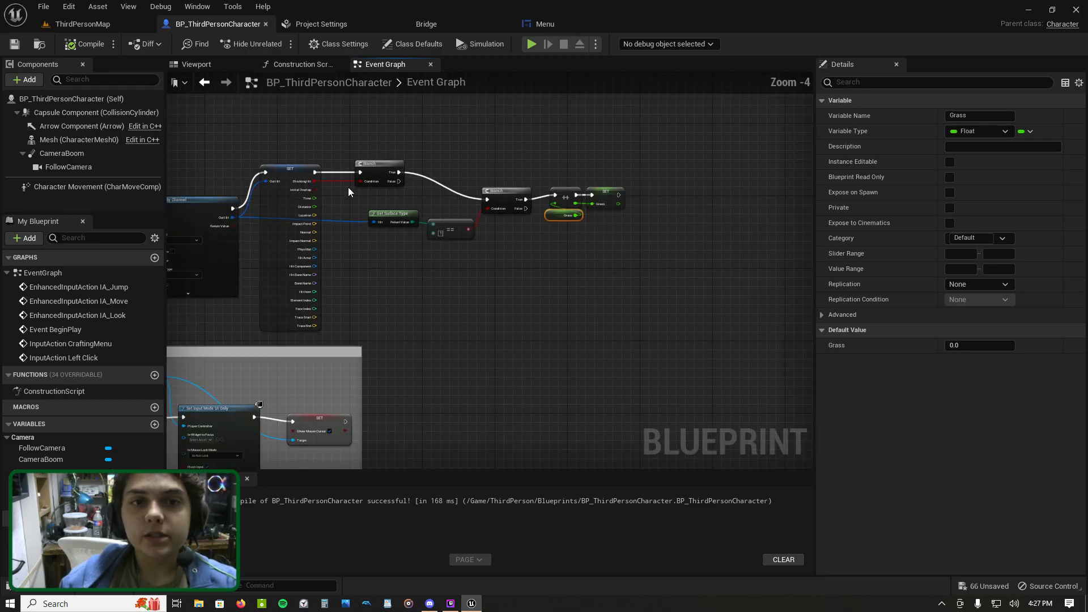
right_drag(348, 187, 532, 248)
Step: Switch to the ThirdPersonMap level and select the grassy landscape section in the viewport
click(79, 29)
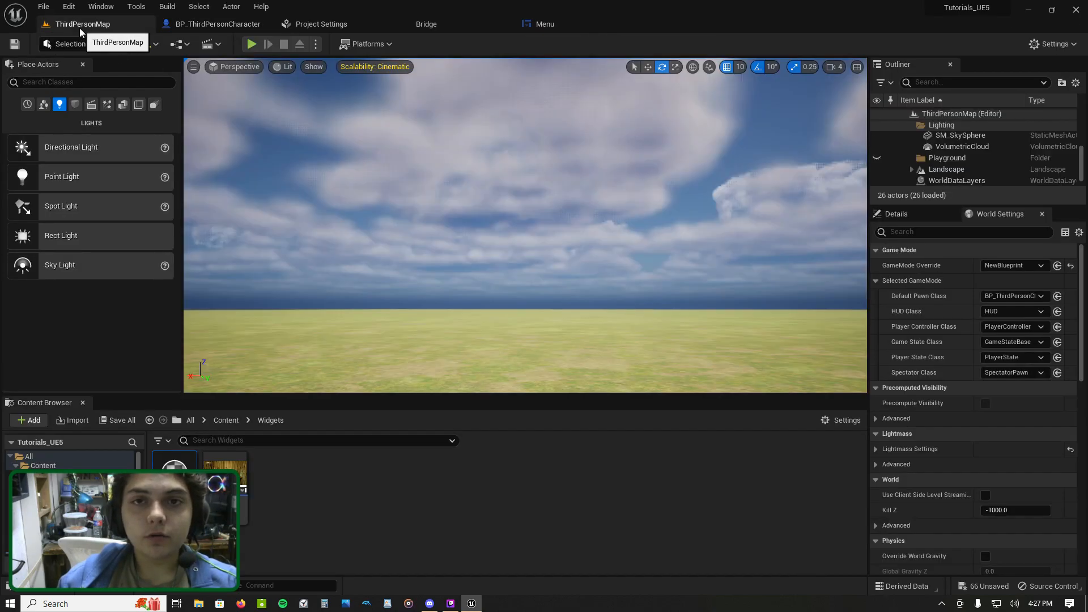
right_drag(466, 295, 466, 386)
click(466, 295)
right_drag(466, 296, 465, 386)
scroll(960, 386, down, 5)
scroll(949, 383, up, 5)
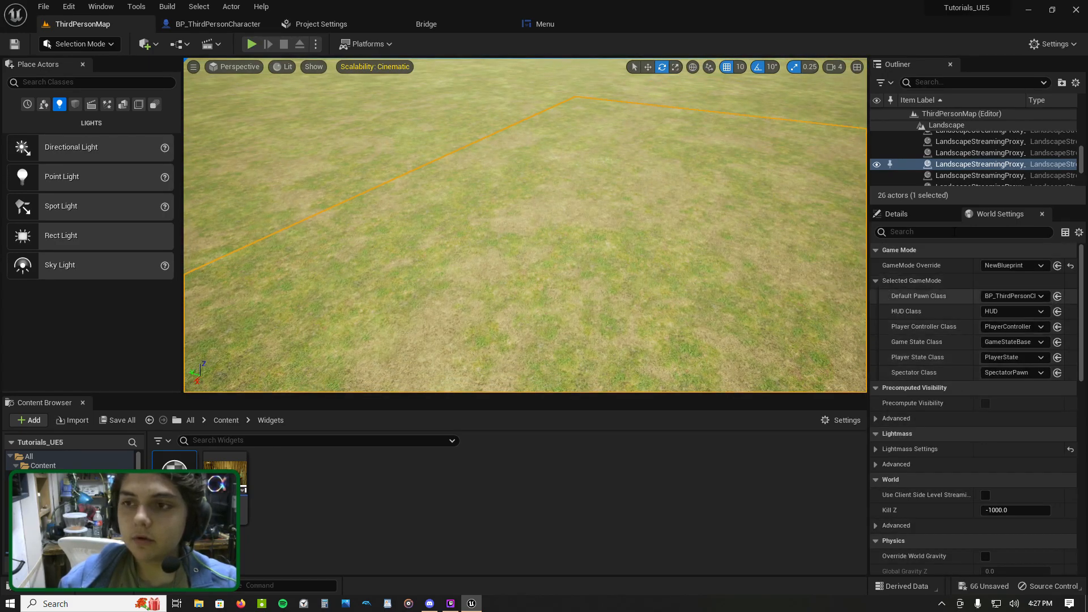
Step: Open the M_Ground_Grass landscape material from the selected landscape section's details
click(934, 216)
scroll(974, 429, up, 1)
scroll(974, 430, down, 5)
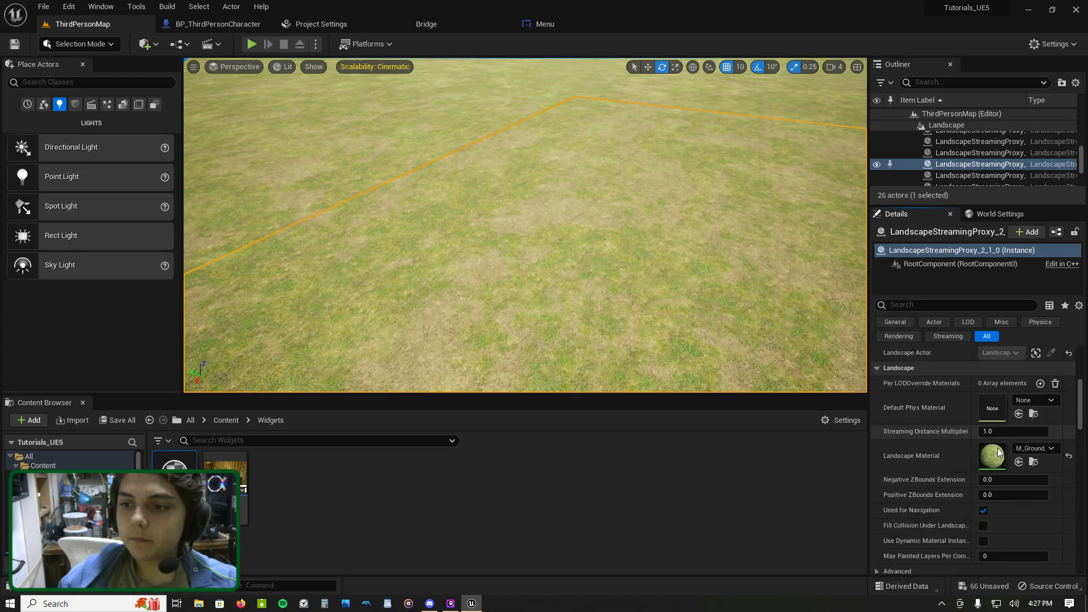
double_click(991, 455)
Step: Add a Landscape Physical Material Output node below the M_Ground_Grass result node and give it one input element
scroll(650, 332, down, 3)
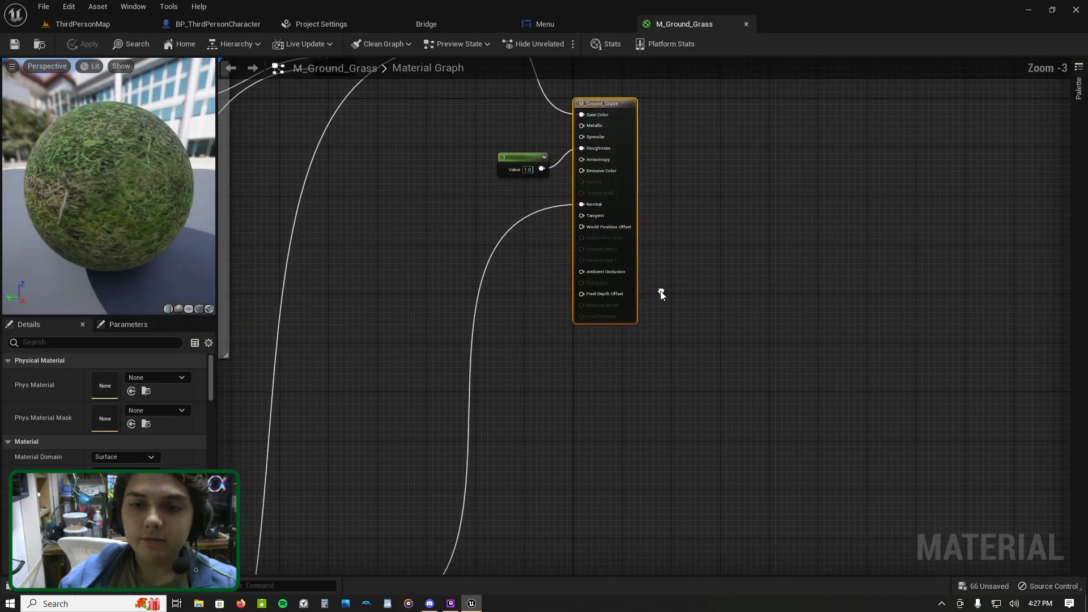
scroll(576, 361, up, 3)
right_click(576, 361)
text(physic)
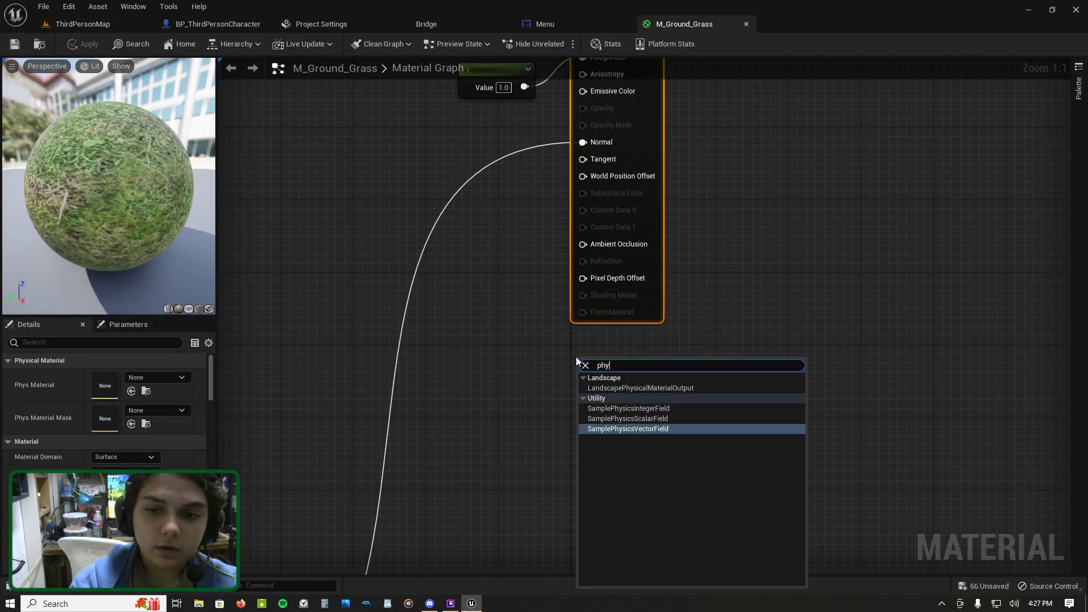
click(621, 387)
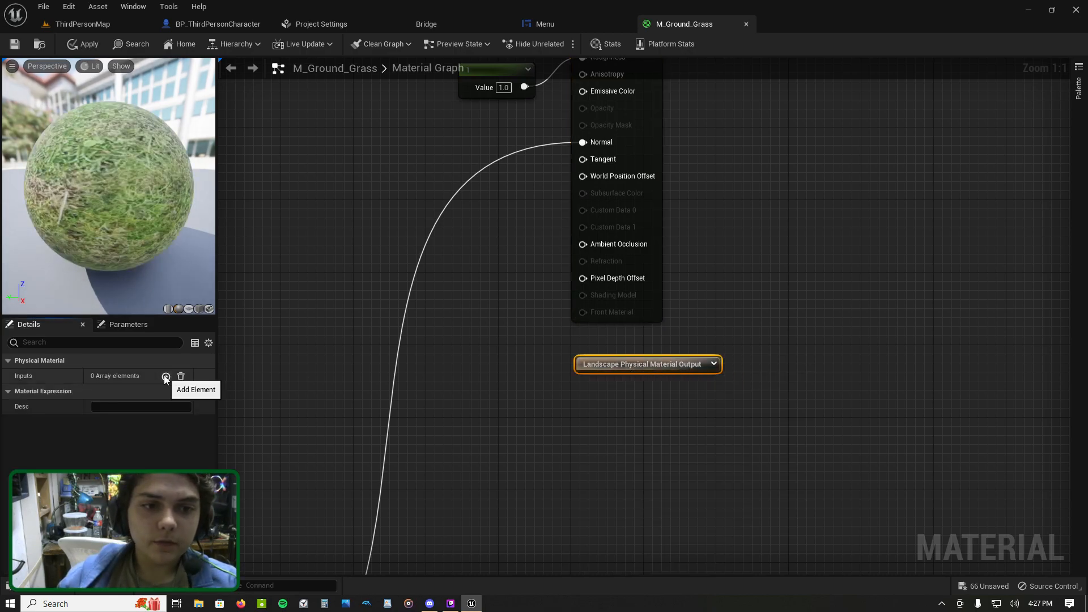
click(165, 376)
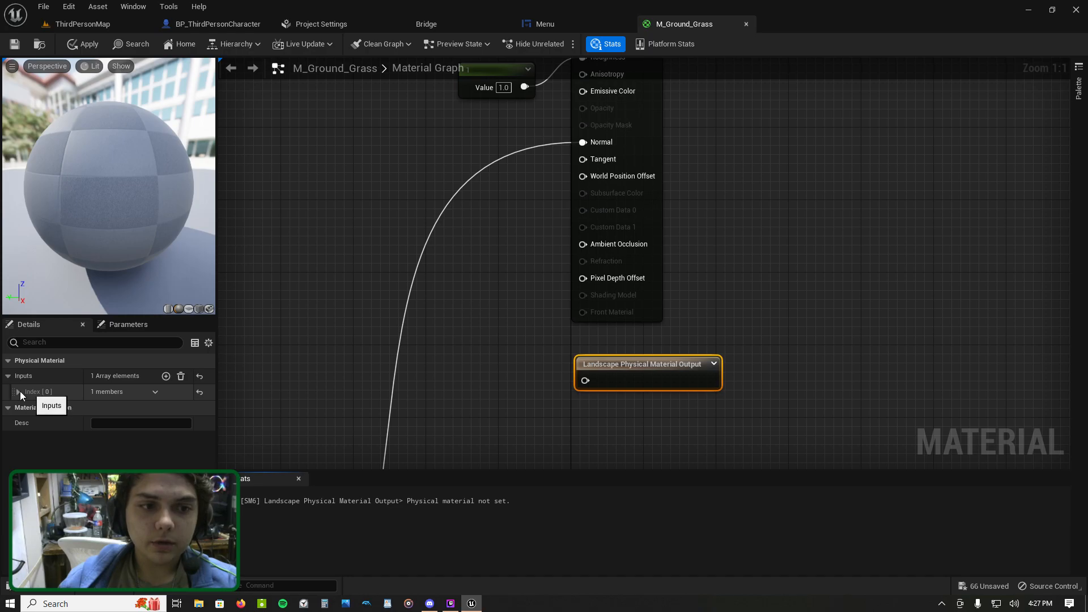
scroll(556, 336, down, 3)
scroll(556, 337, up, 2)
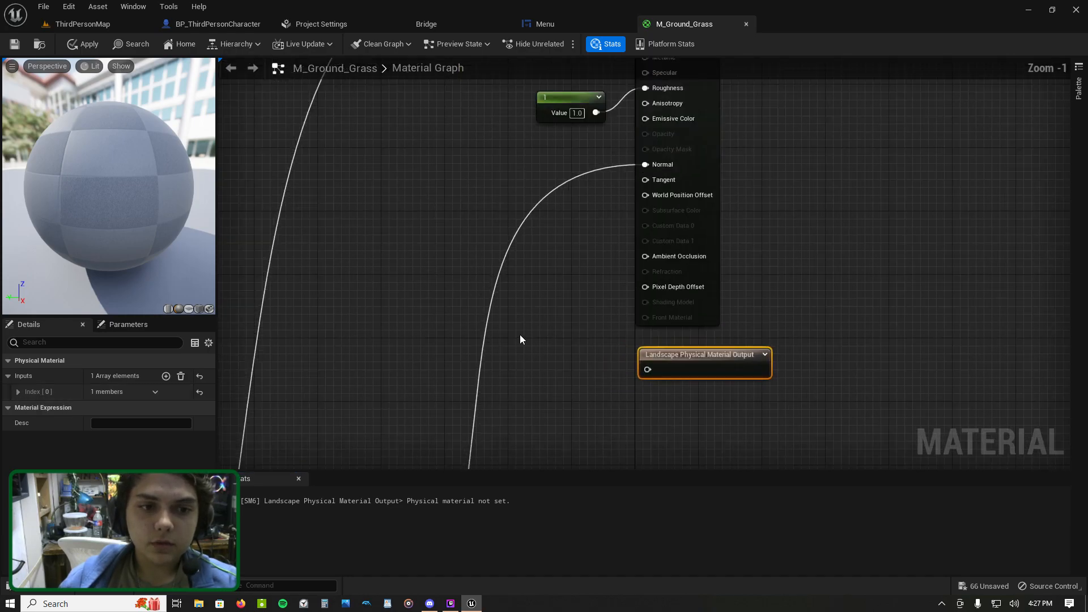
right_click(453, 331)
text(get)
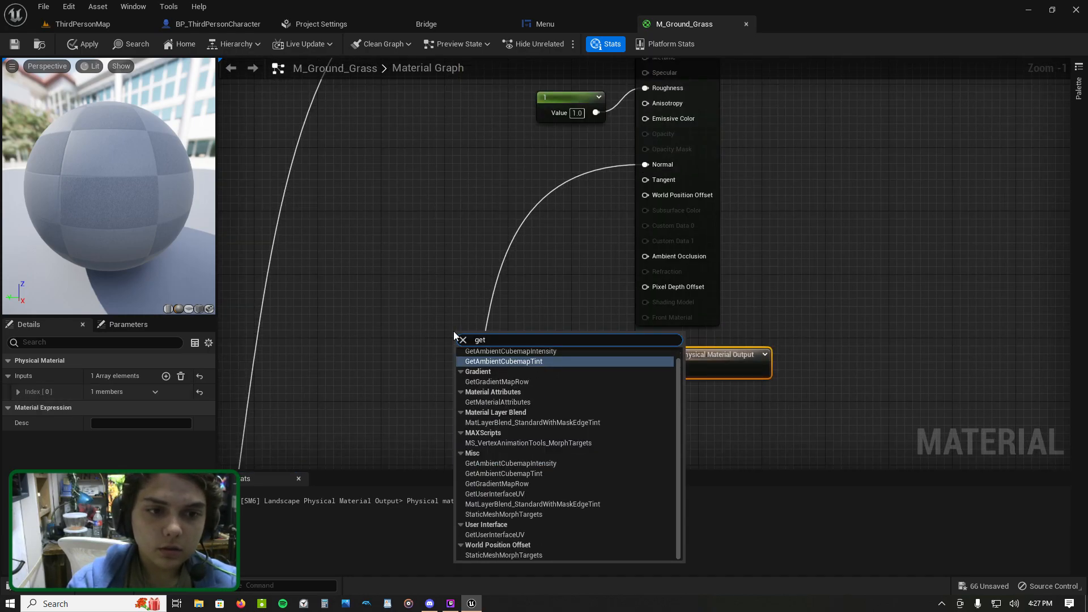
Step: Assign the Grass physical material to the first input of the Landscape Physical Material Output node
click(22, 394)
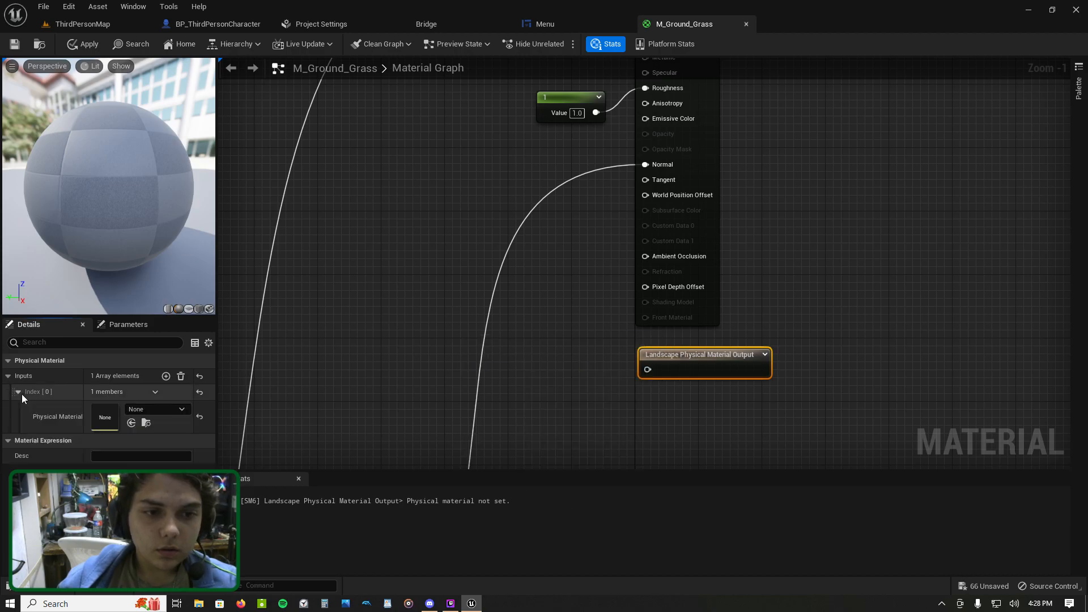
click(147, 407)
text(grass)
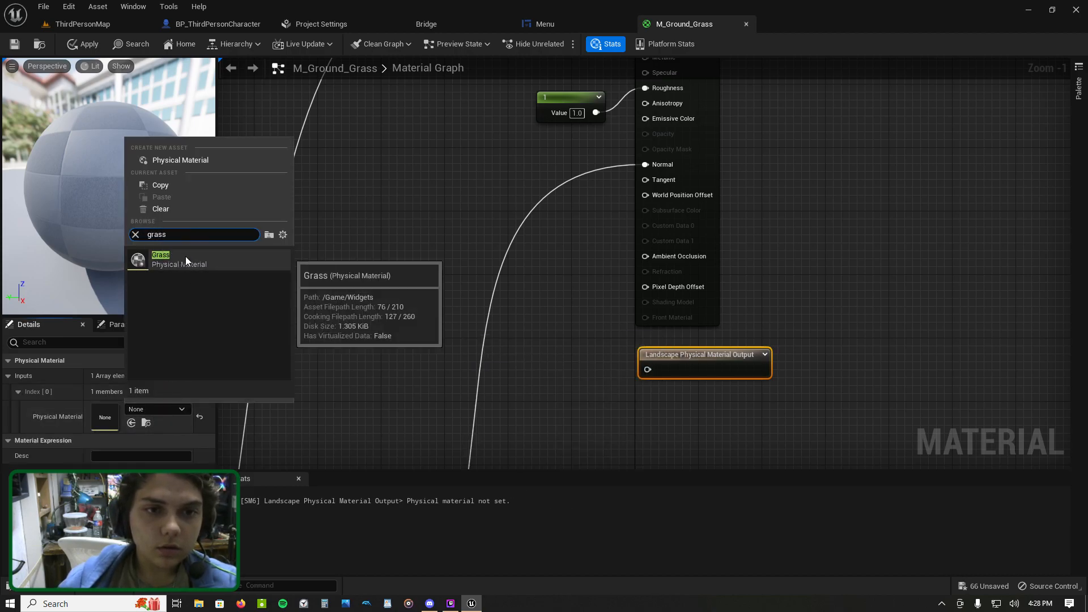
click(182, 256)
Step: Connect the final Lerp's output to the Grass input of the Landscape Physical Material Output node, and apply and save the material
scroll(518, 289, down, 5)
scroll(588, 347, up, 4)
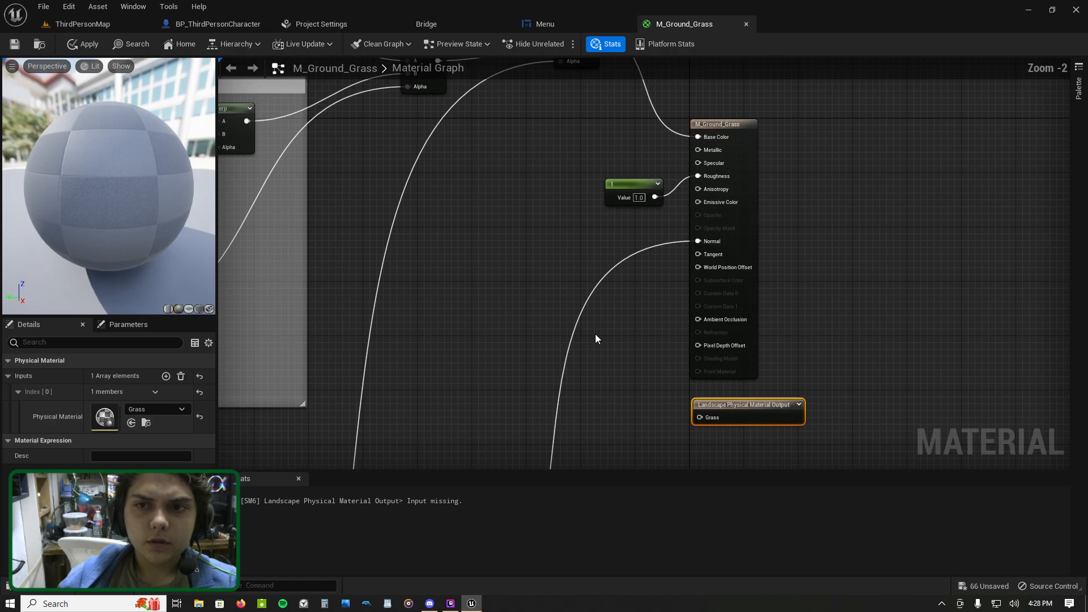
drag(701, 417, 606, 402)
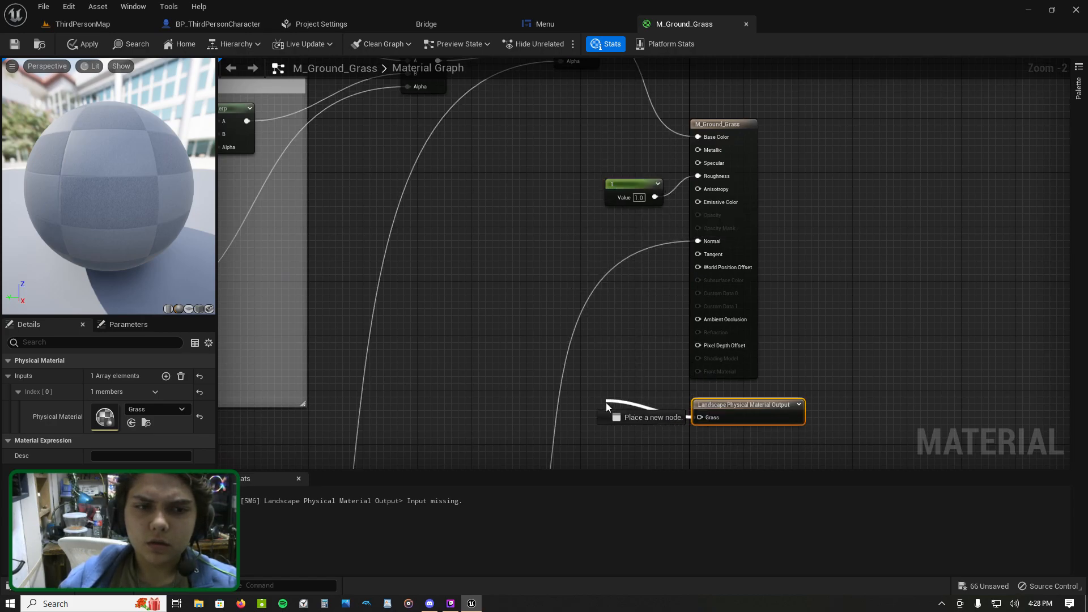
drag(702, 416, 700, 420)
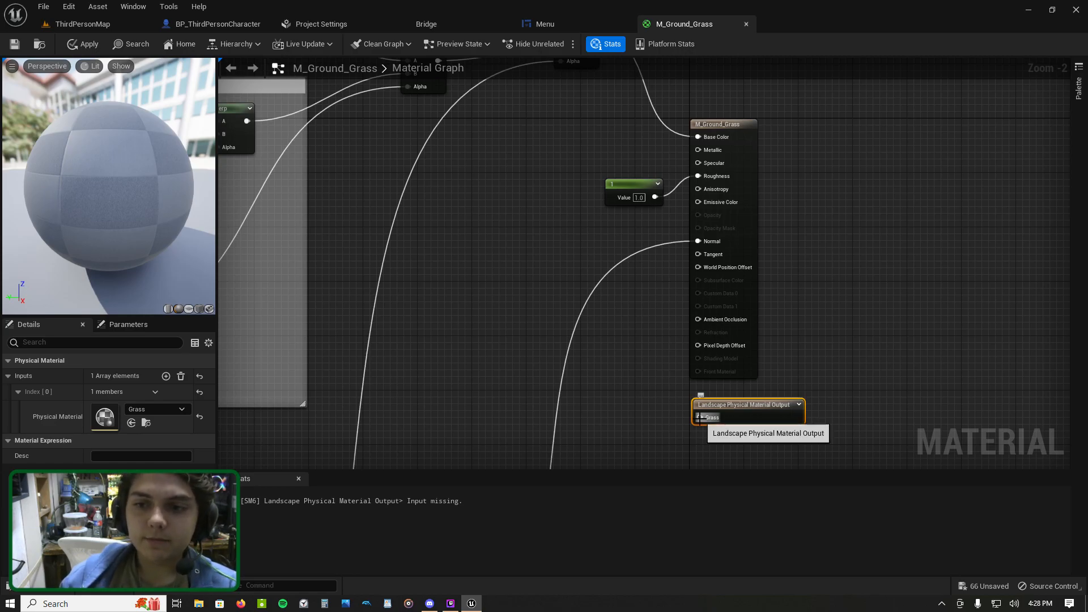
drag(702, 419, 591, 211)
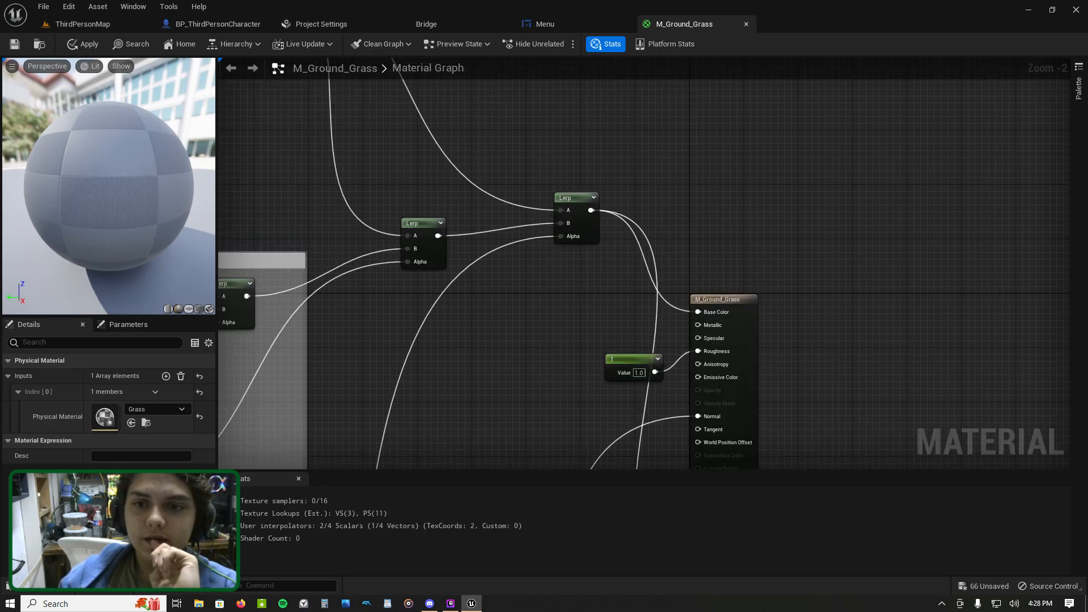
click(84, 44)
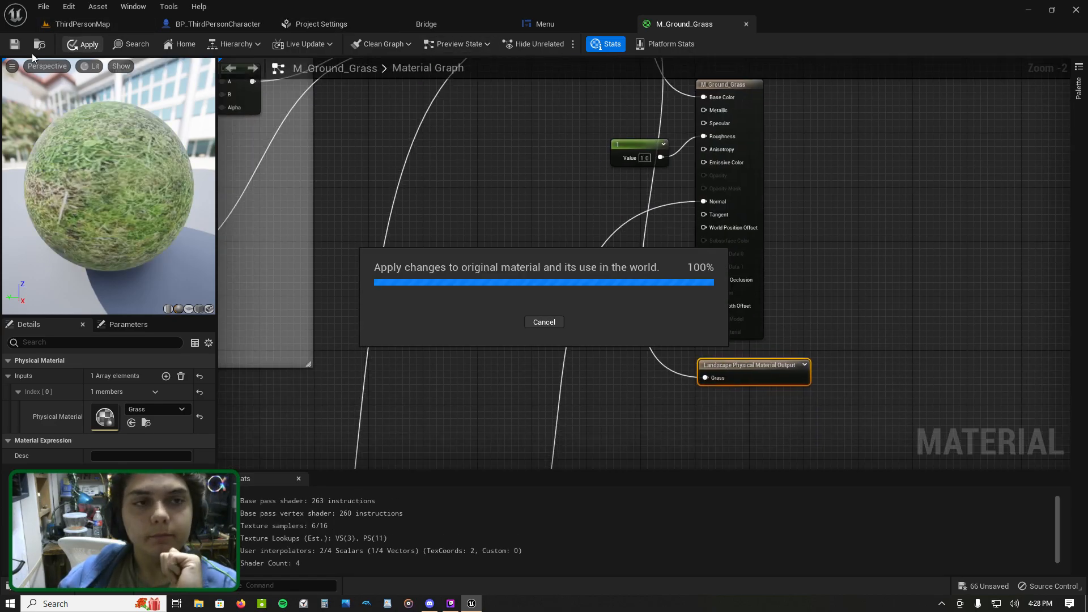
click(14, 44)
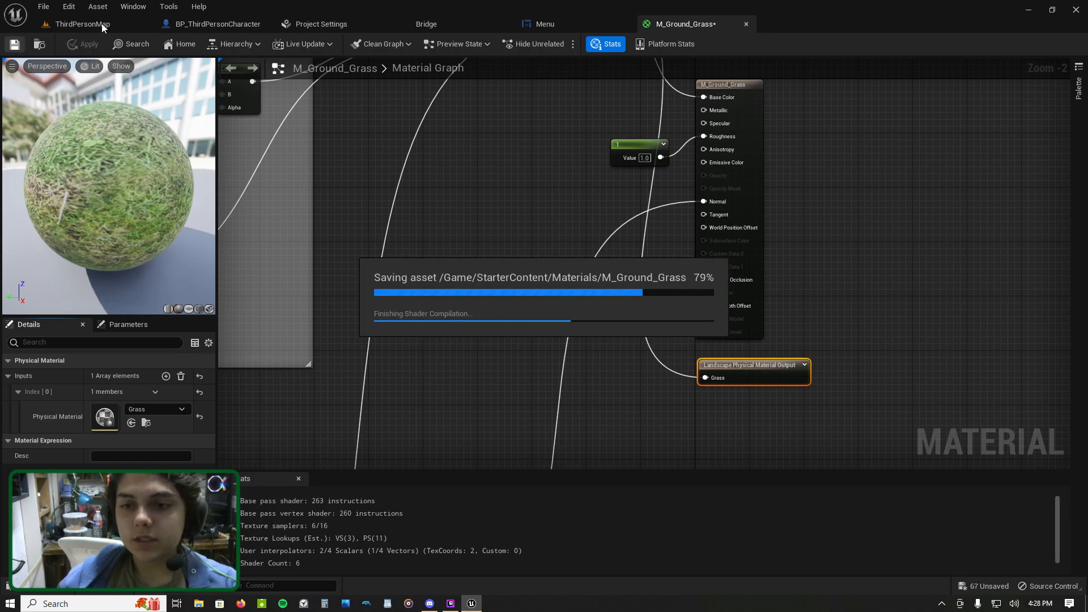
Step: Play-test the ThirdPersonMap level by moving the character and firing line traces at the grass, ending the session when done
click(101, 23)
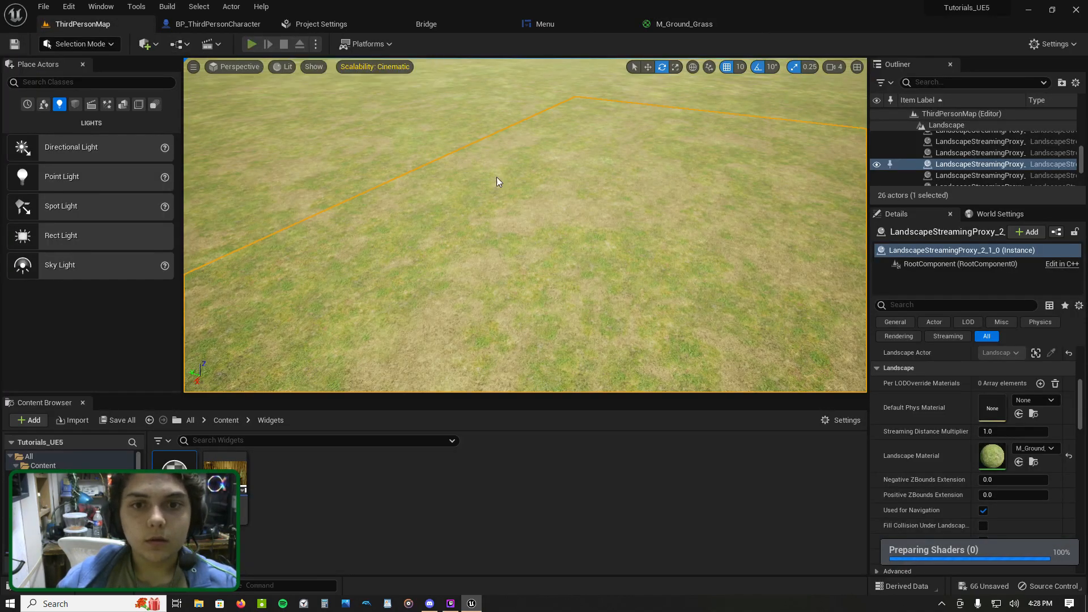
key(alt+p)
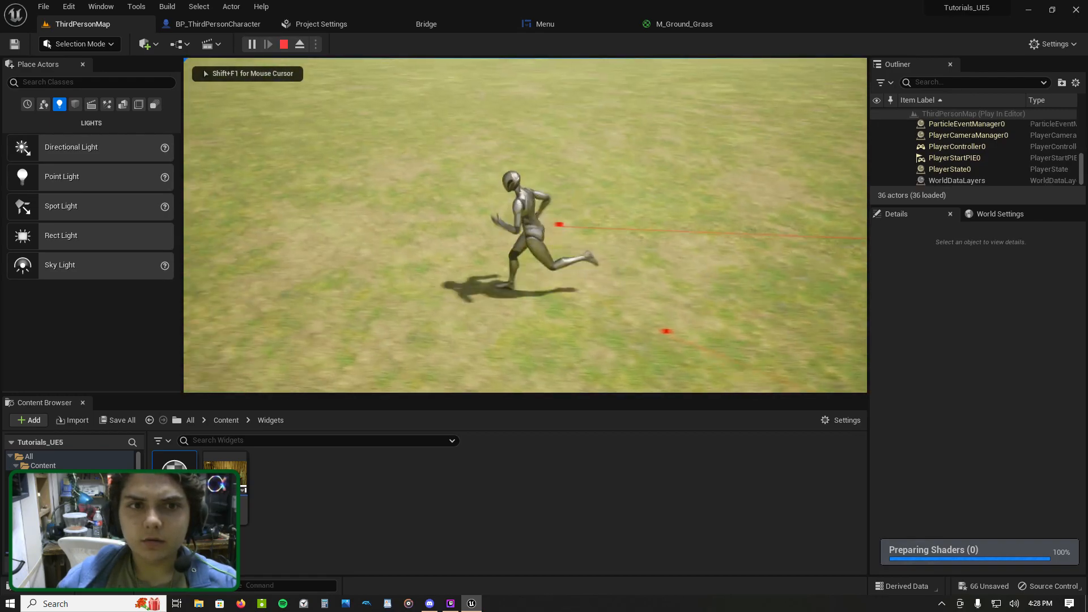
key(space)
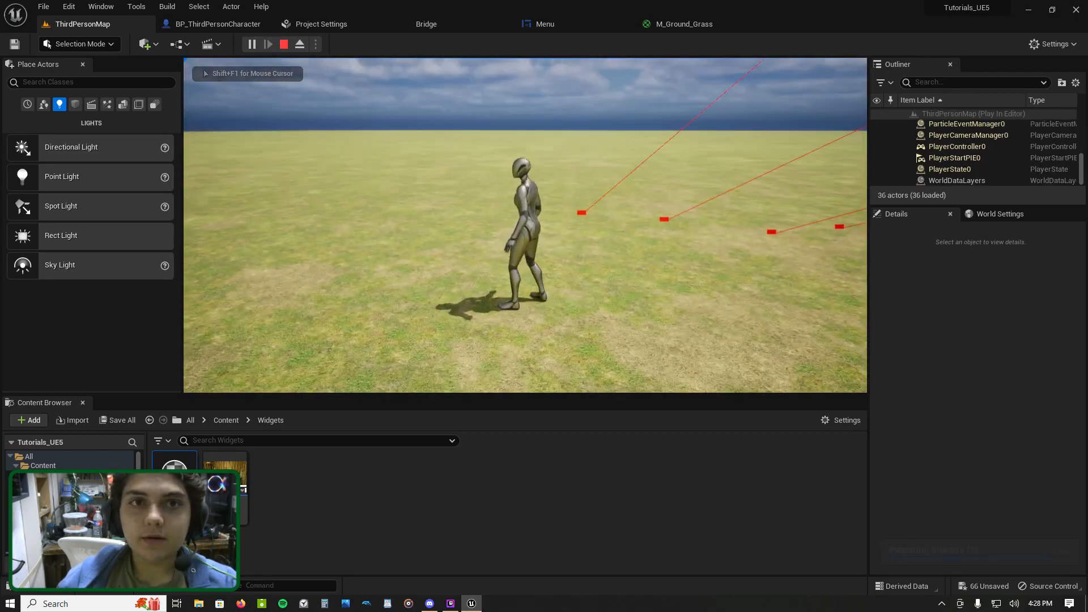
key(Escape)
Step: Add a Print String node after the SET Grass node in the BP_ThirdPersonCharacter event graph, keeping the message Hello
click(550, 24)
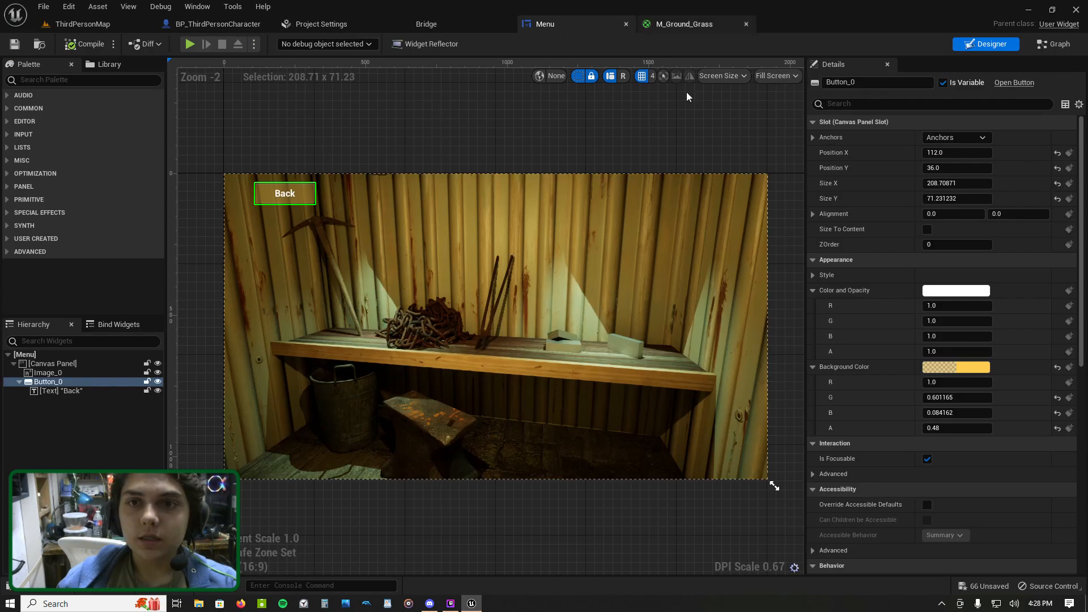
click(699, 28)
click(230, 24)
right_drag(450, 105, 763, 154)
scroll(351, 218, down, 1)
scroll(319, 186, down, 1)
right_drag(319, 186, 771, 131)
right_drag(539, 181, 167, 339)
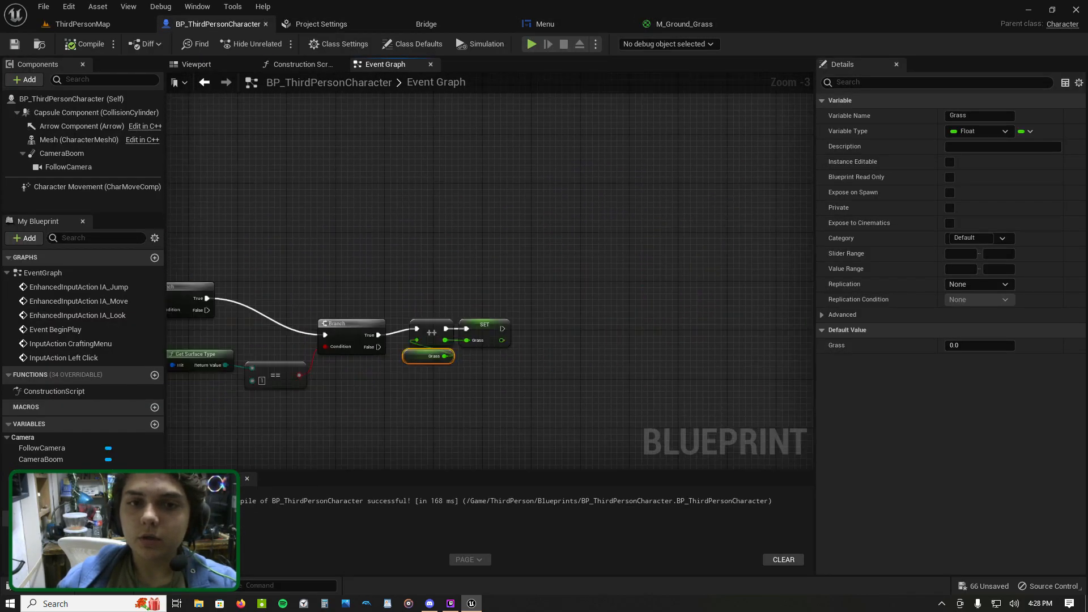
scroll(333, 321, up, 3)
right_drag(332, 321, 570, 262)
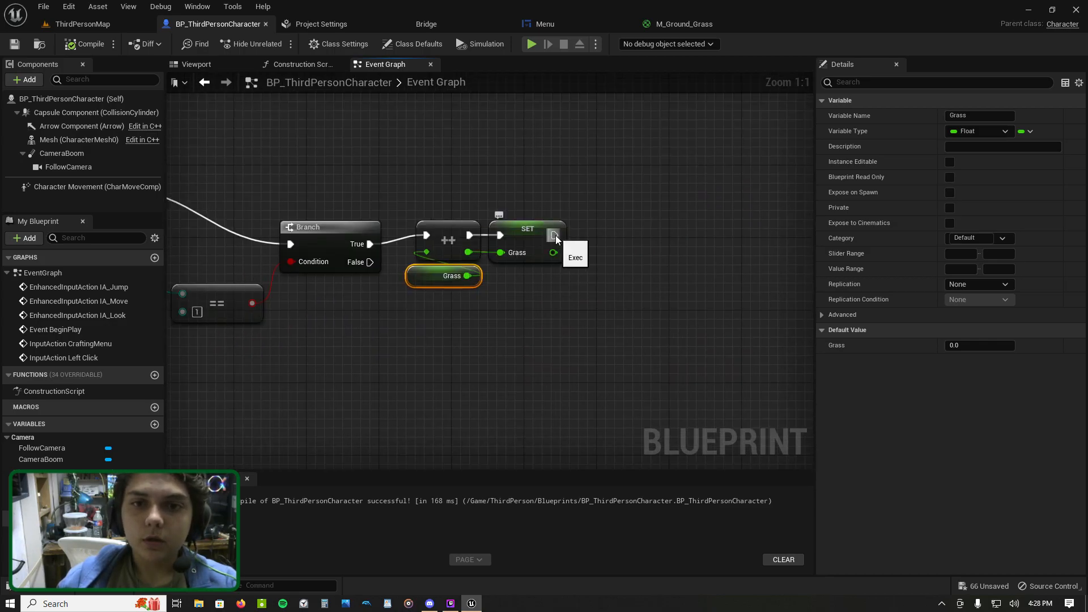
drag(554, 236, 603, 234)
text(print st)
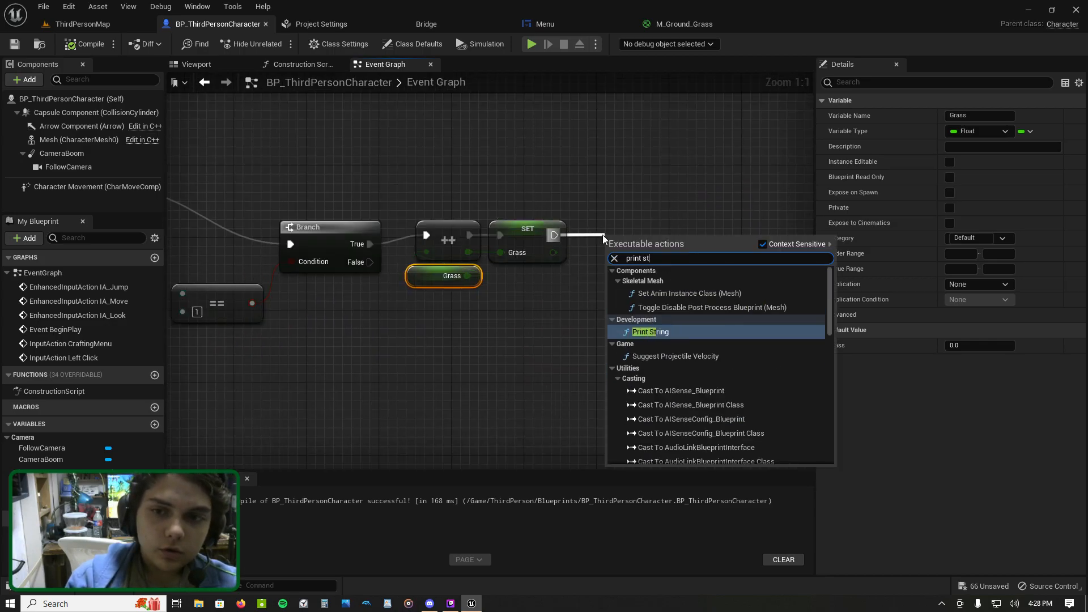
text(ring)
key(Return)
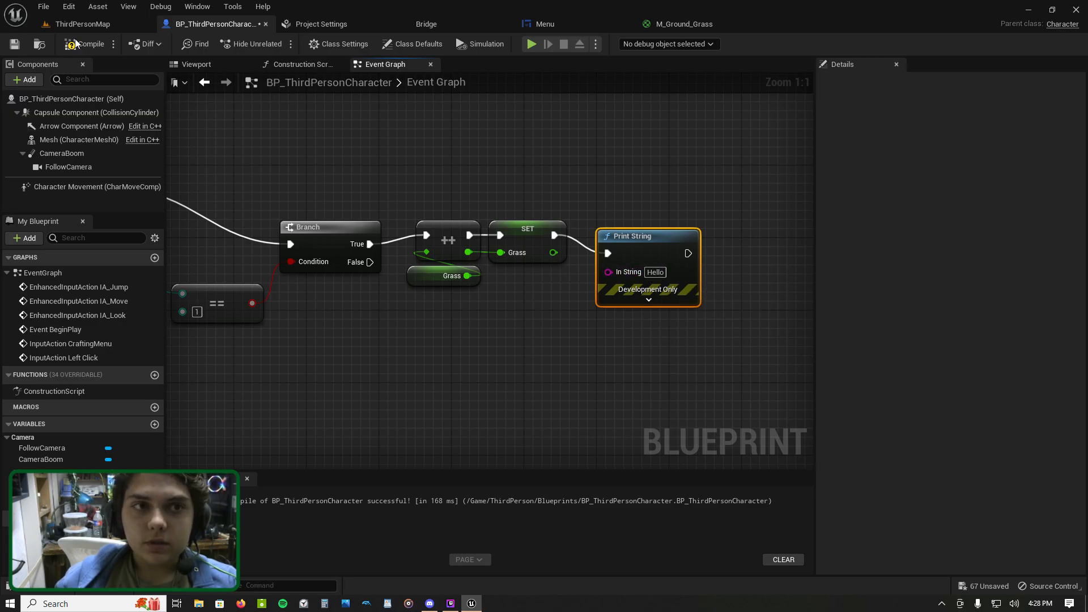
Step: Play the ThirdPersonMap level and check whether line traces on the grass print the Hello message, stopping play when done
click(83, 24)
click(252, 44)
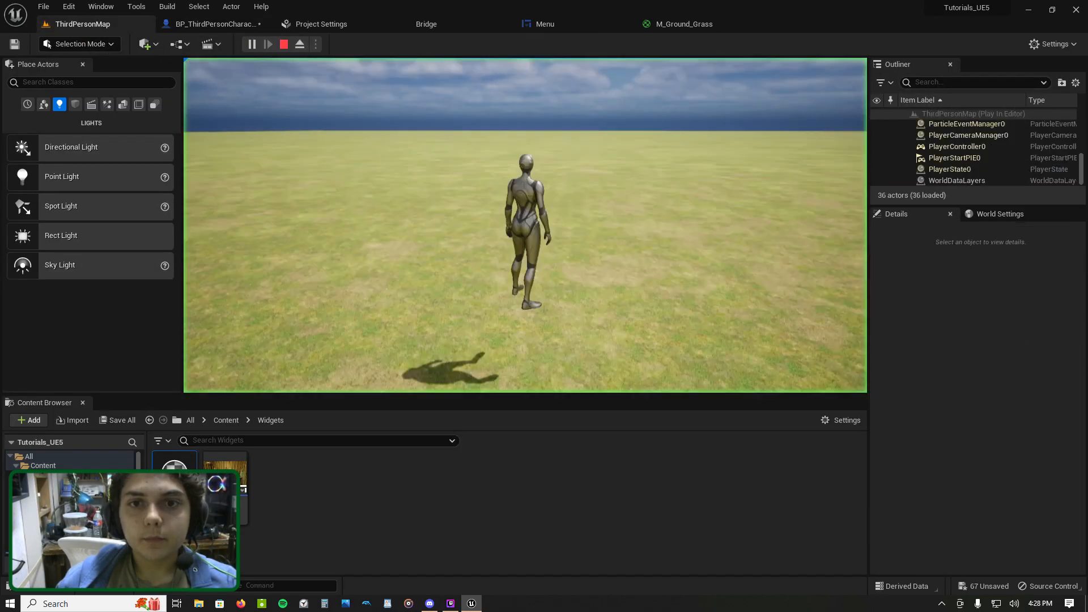
key(w)
key(space)
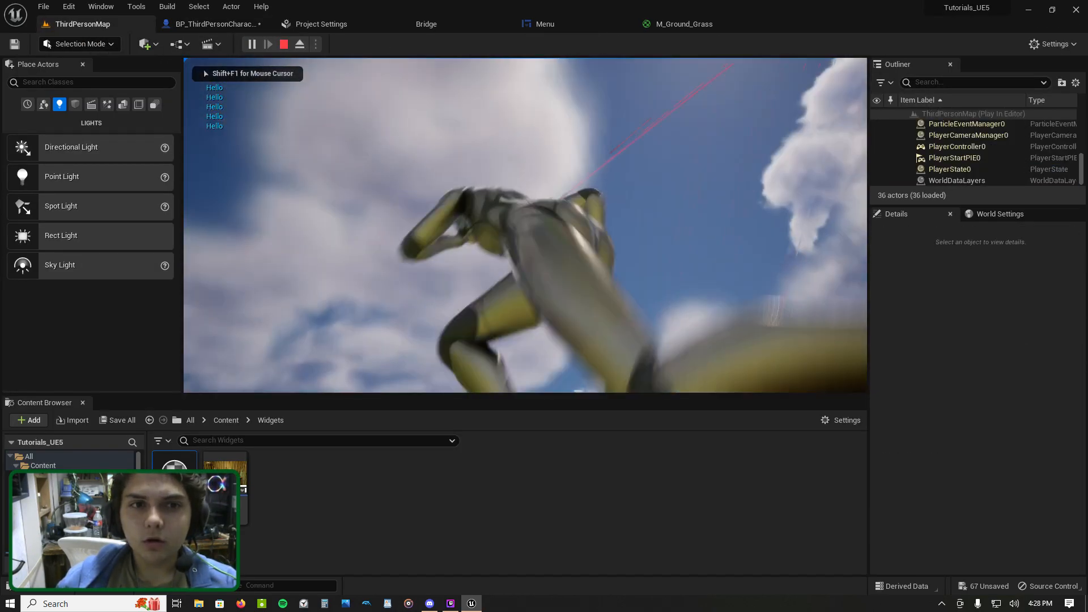
key(space)
key(Escape)
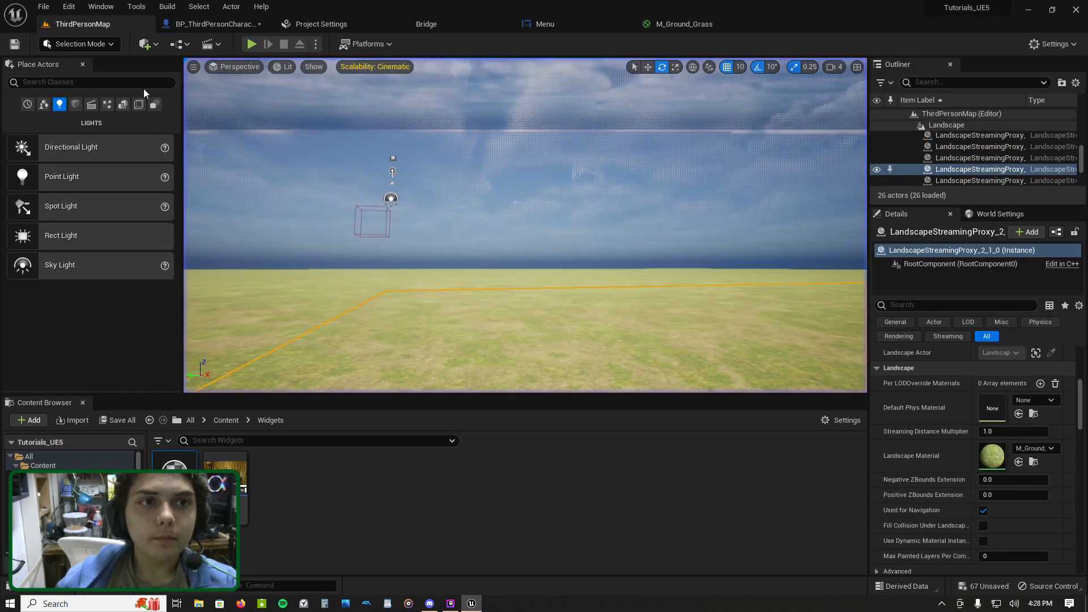
Step: Place a Cube shape on the grass landscape in front of the camera and scale it up into a large wall-sized block
click(75, 105)
drag(53, 147, 514, 274)
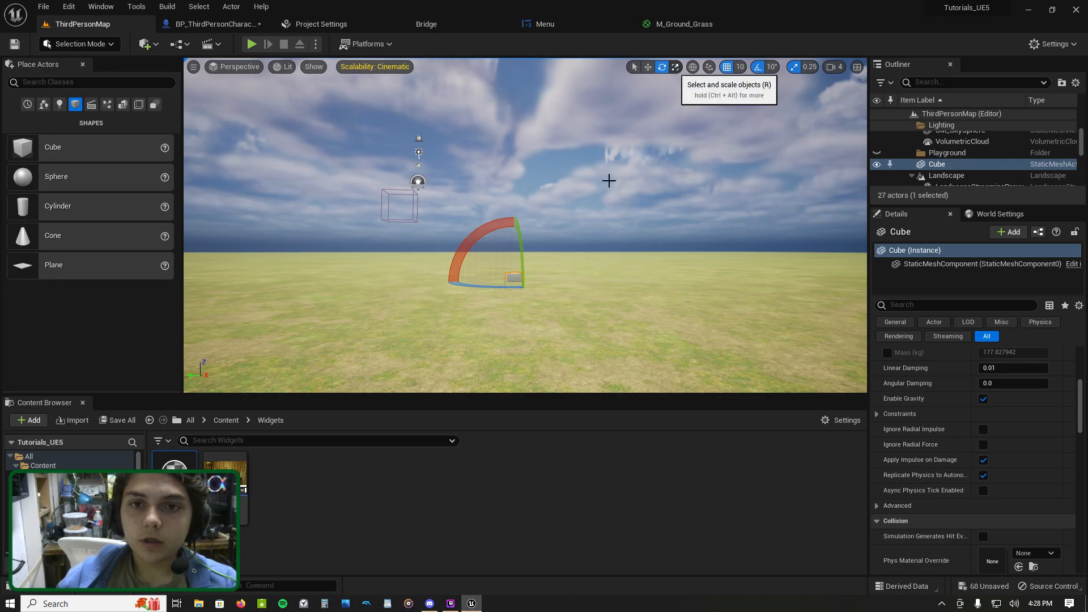
key(r)
drag(500, 268, 358, 120)
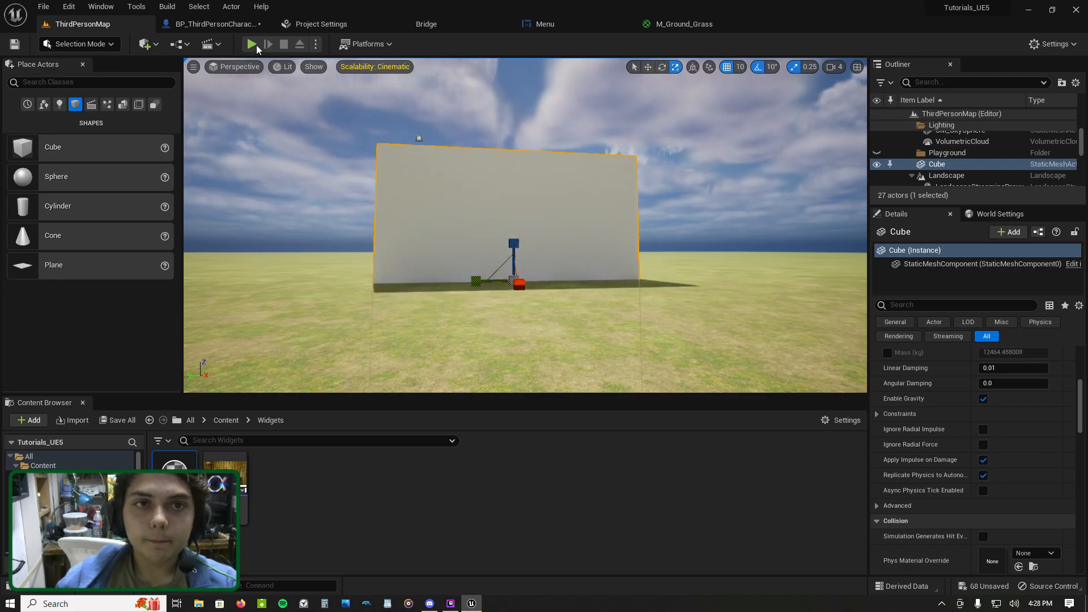
Step: Play the level and fire line traces at both the cube and the grass to compare their surface detection, stopping play when done
click(250, 43)
key(a)
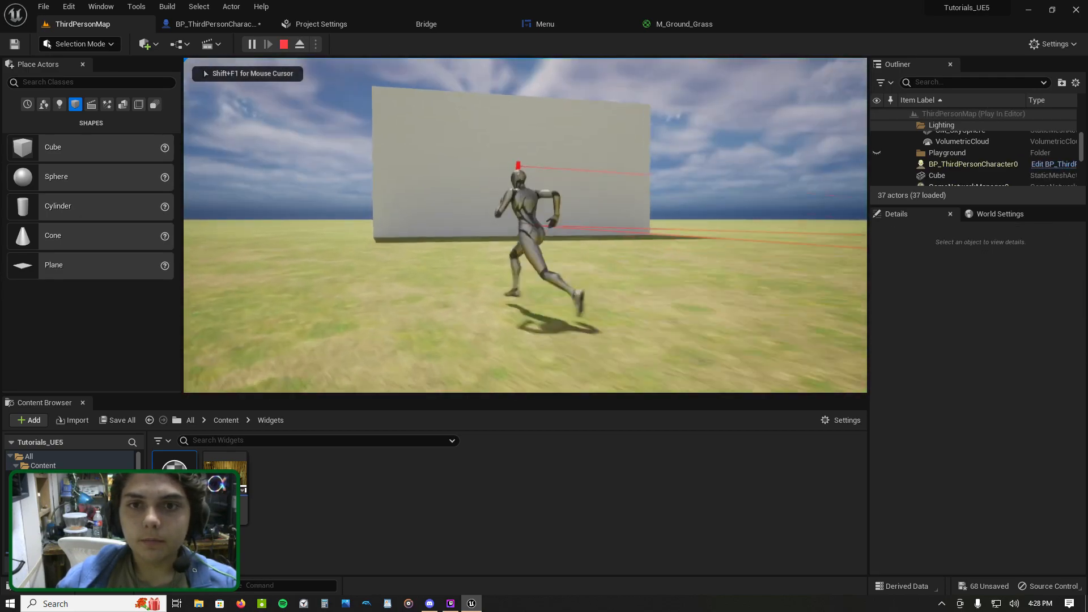
key(space)
key(w)
key(space)
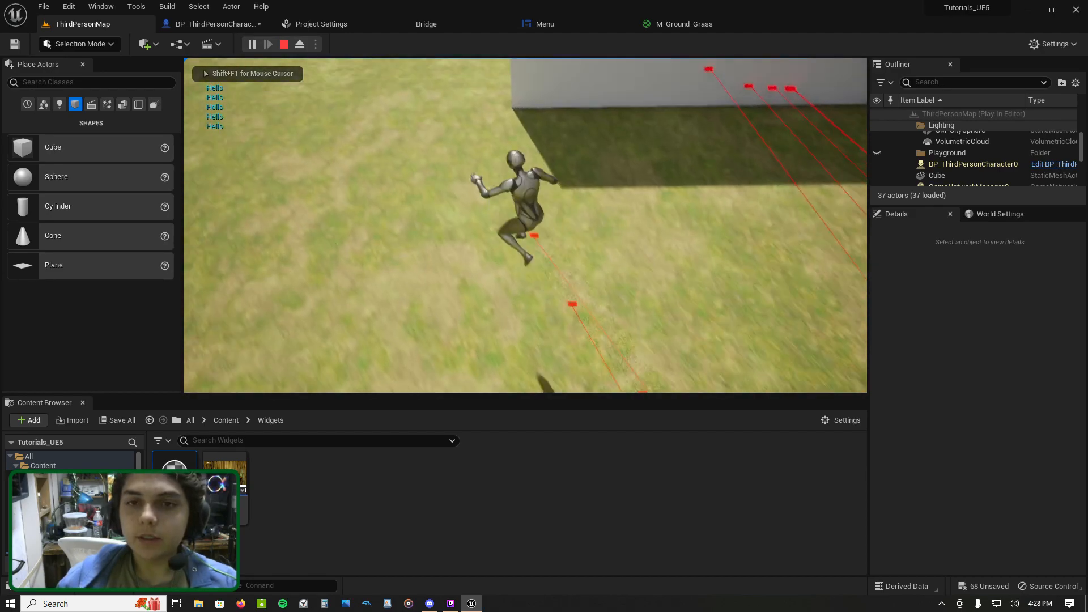
key(d)
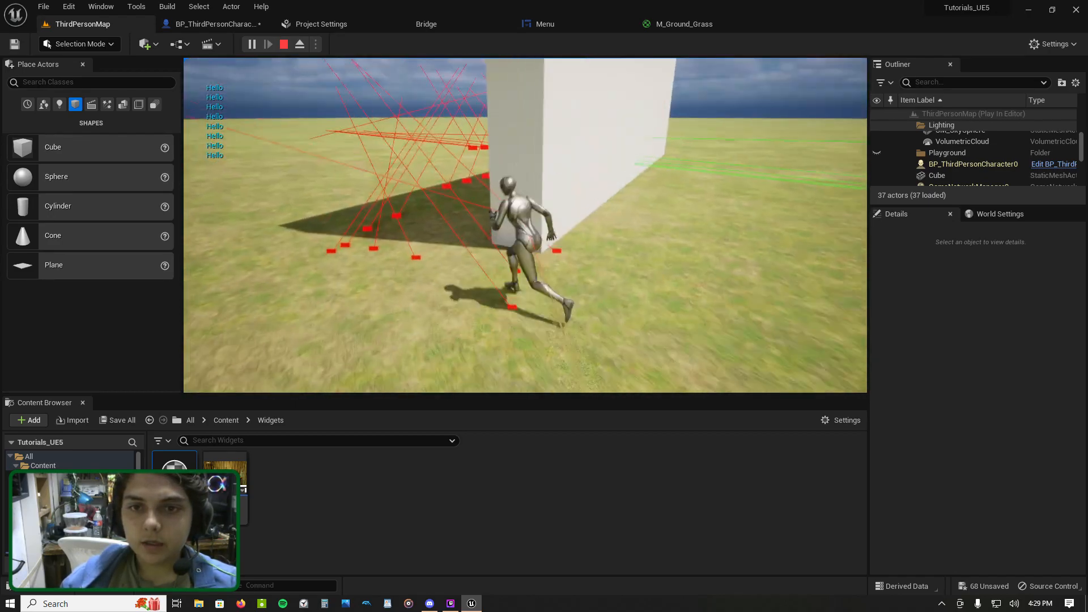
key(space)
key(space)
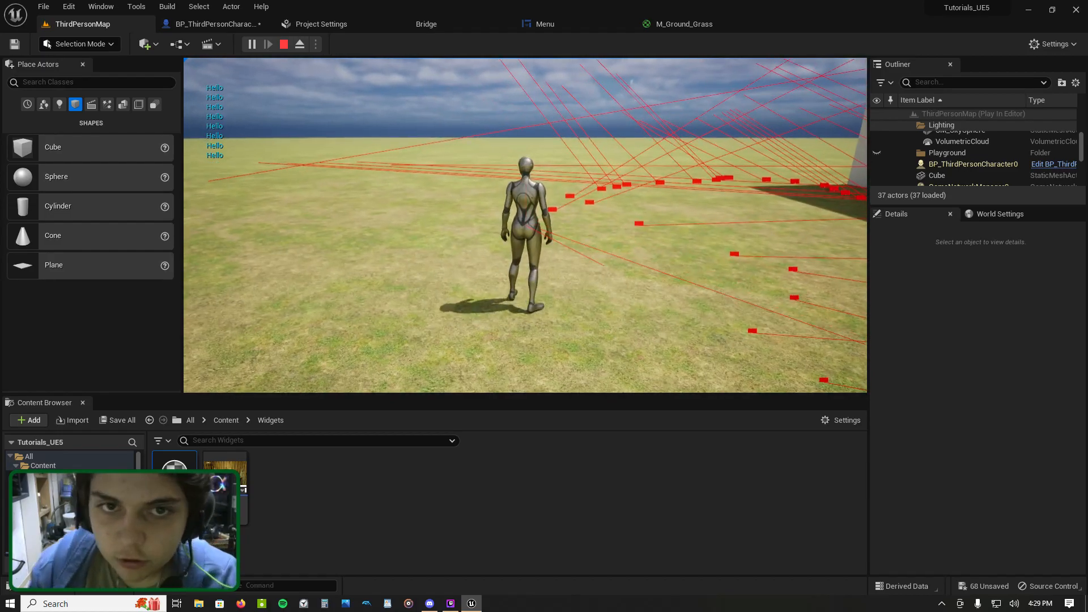
key(Escape)
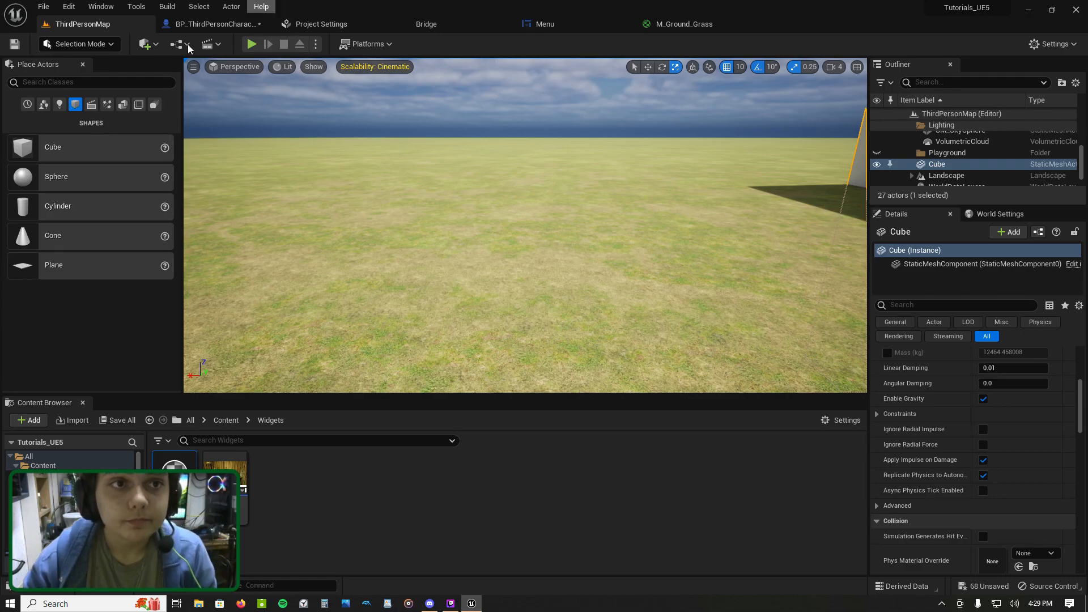
Step: Compile and save the BP_ThirdPersonCharacter blueprint, and switch to the Menu widget
click(181, 30)
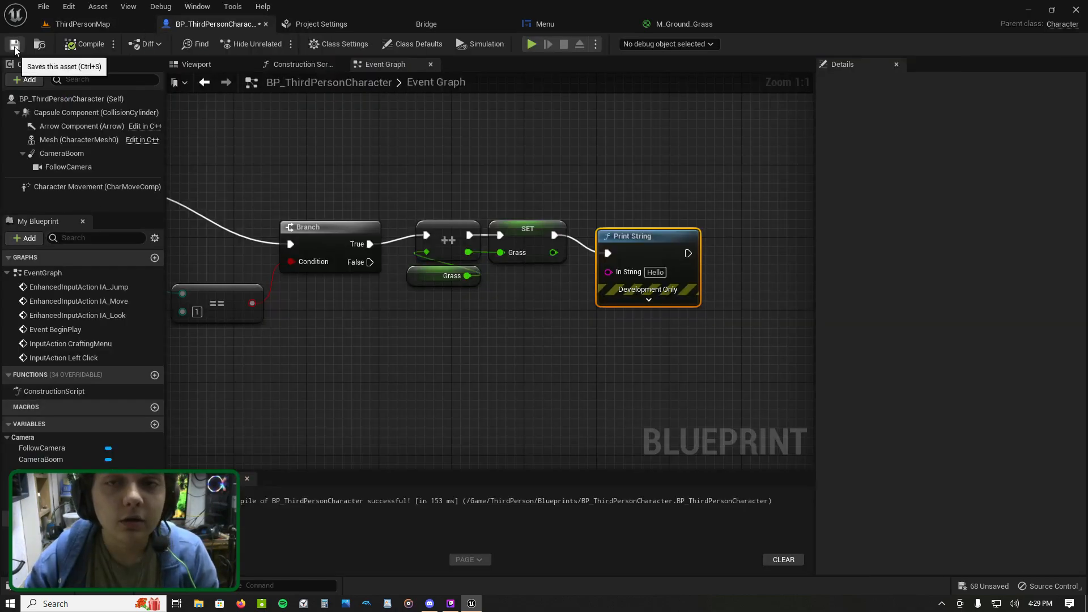
click(557, 25)
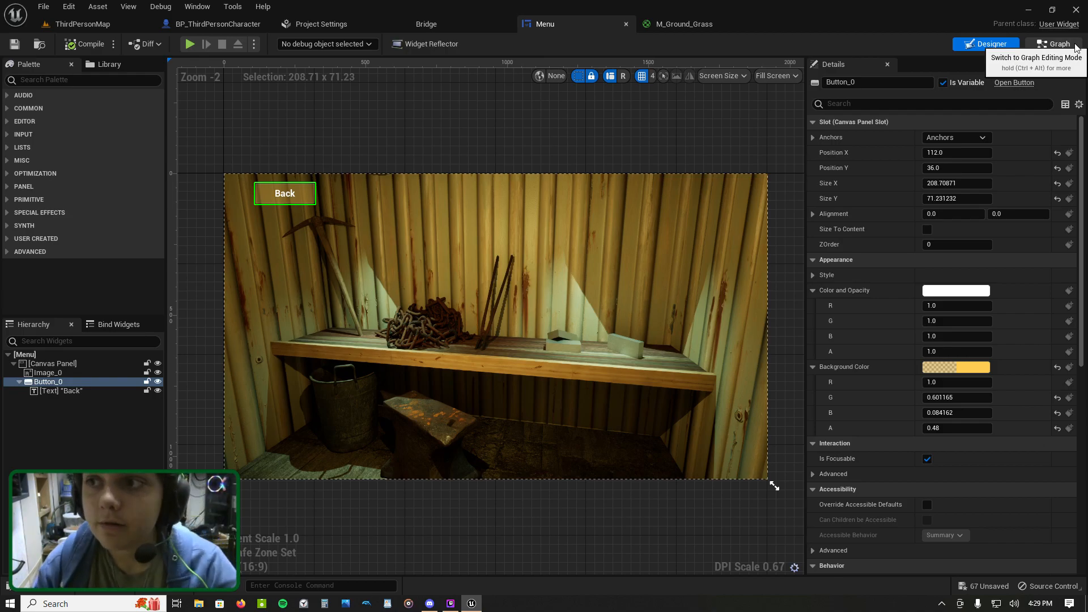
click(1056, 44)
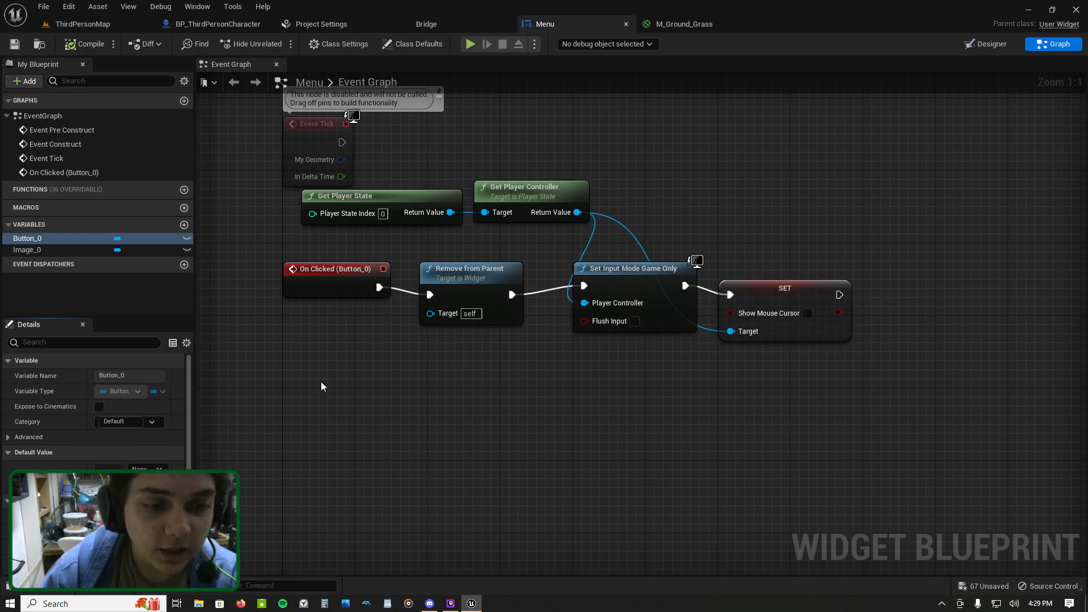
right_click(316, 437)
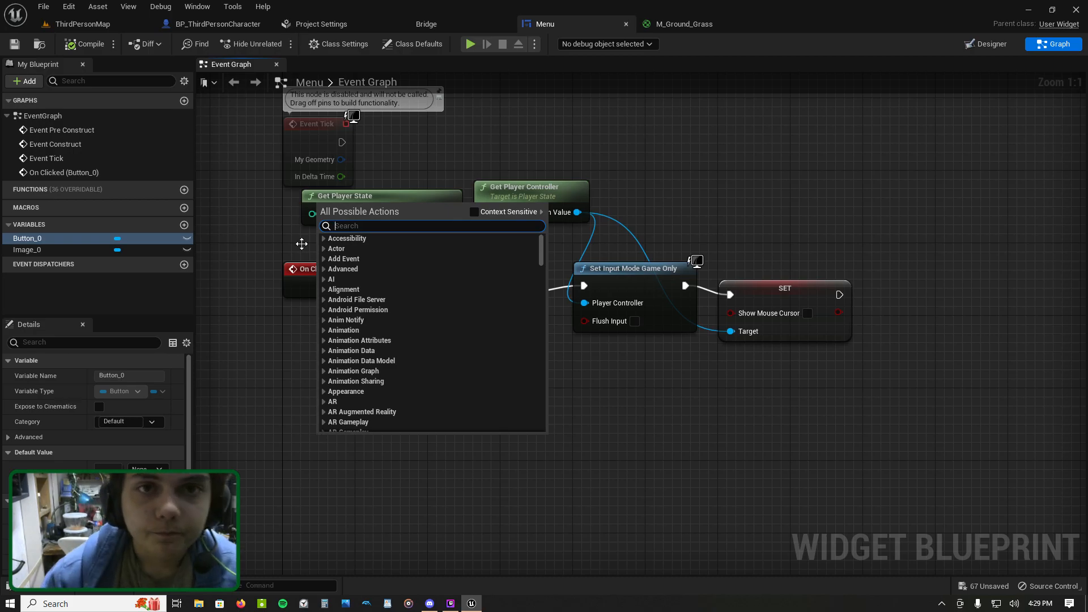
click(214, 23)
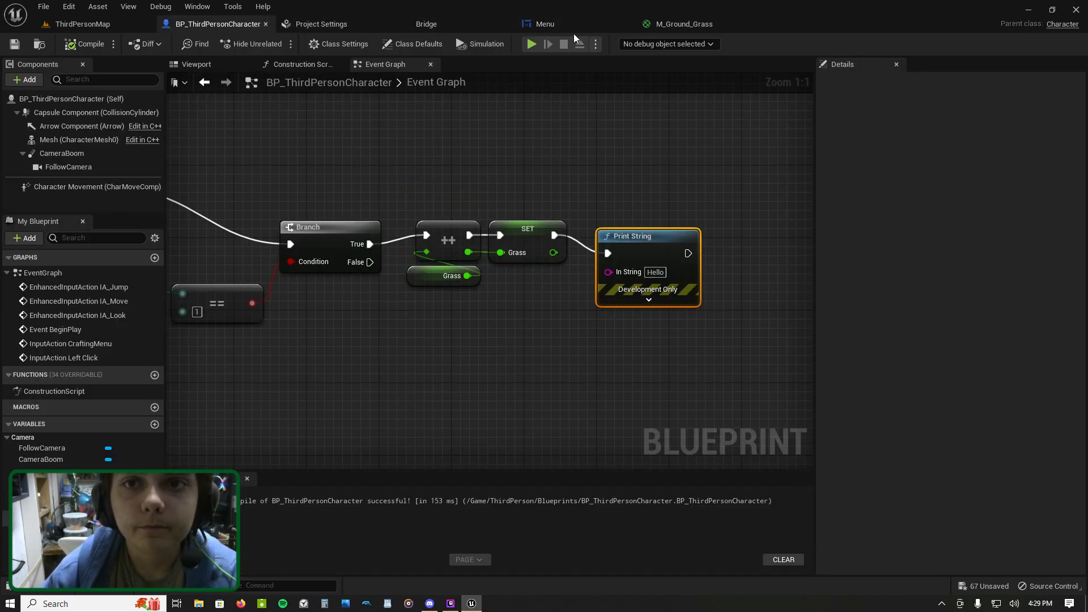
click(574, 25)
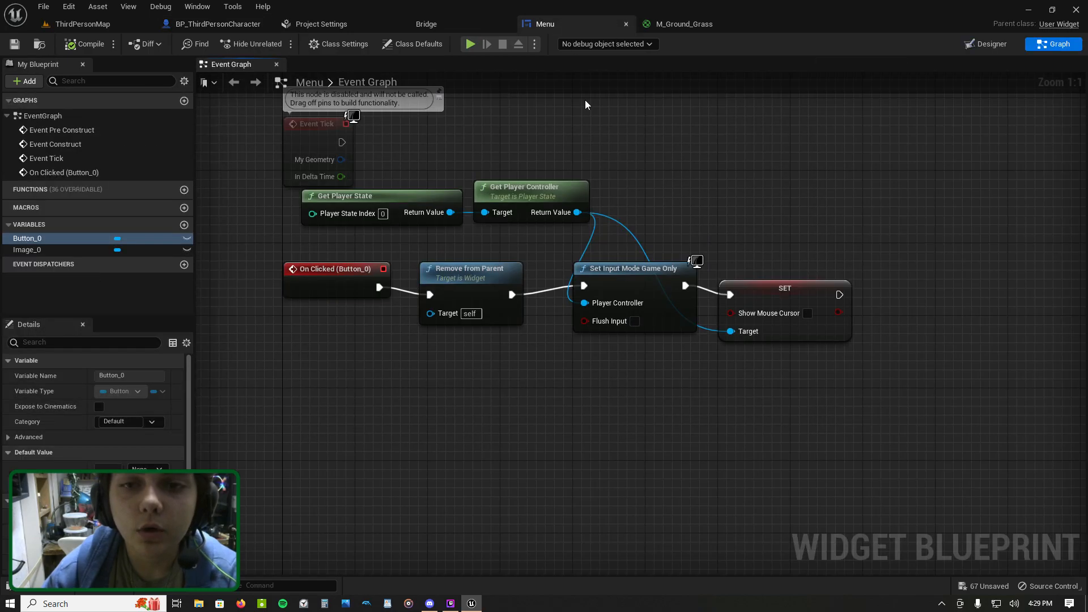
click(993, 46)
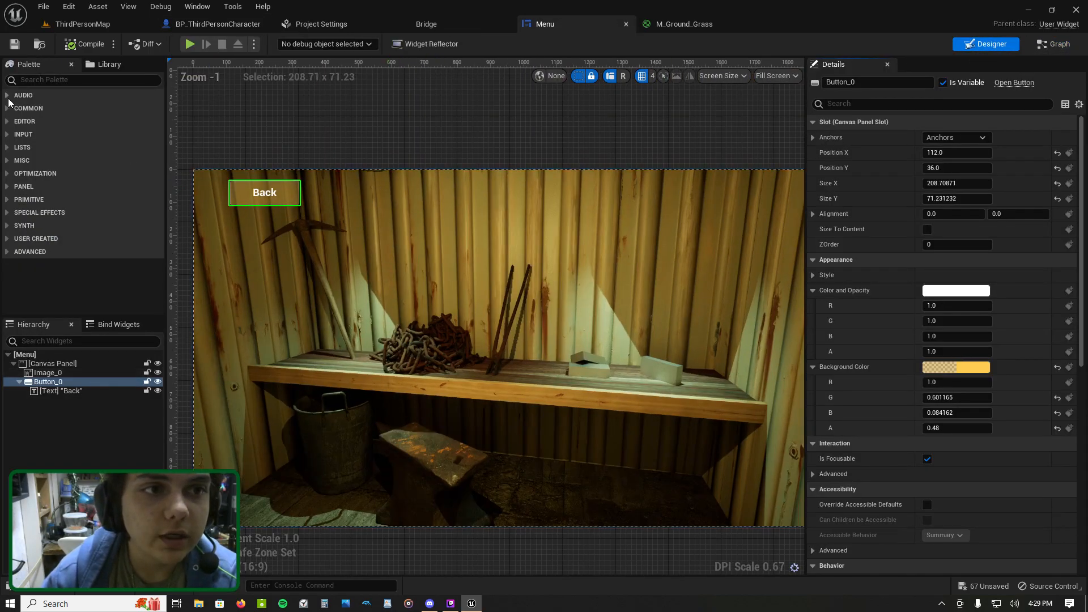
Step: Search the widget palette for text and place a Text element on the upper middle of the canvas
click(82, 80)
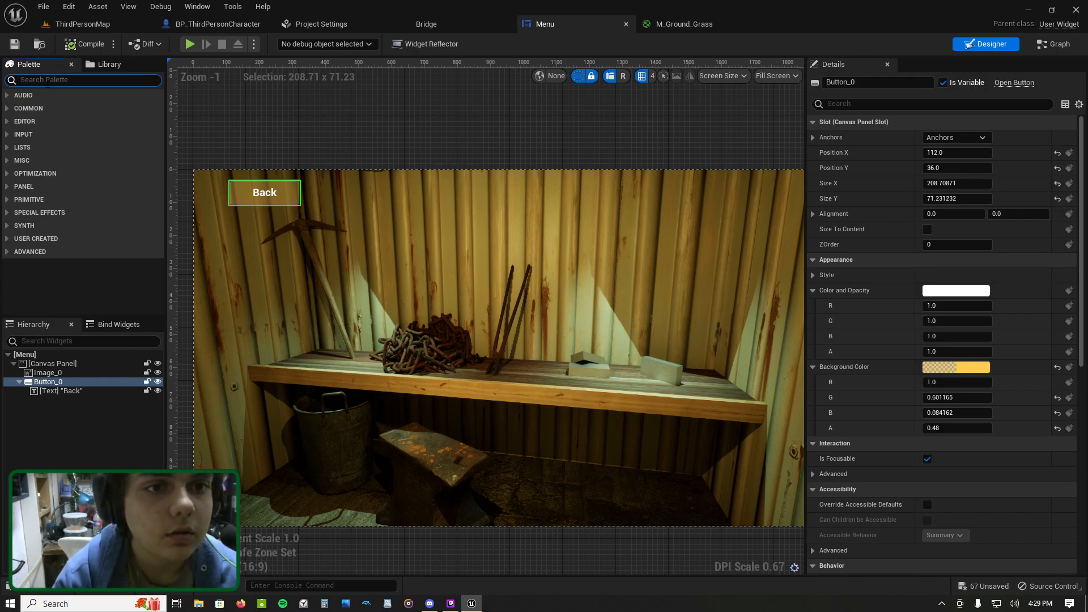
text(tex)
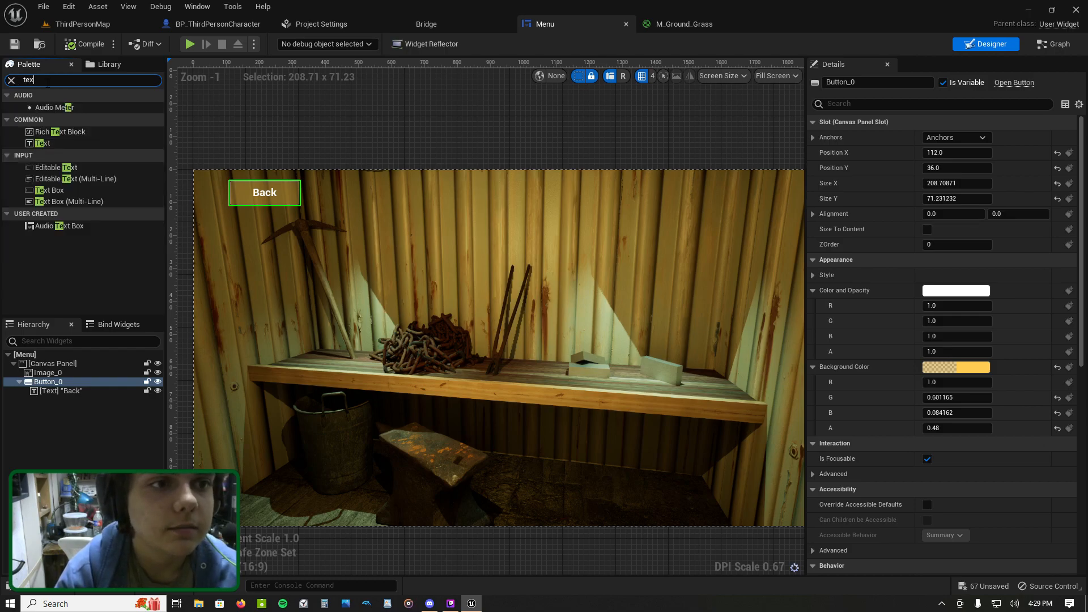
drag(43, 118, 466, 219)
scroll(640, 241, up, 1)
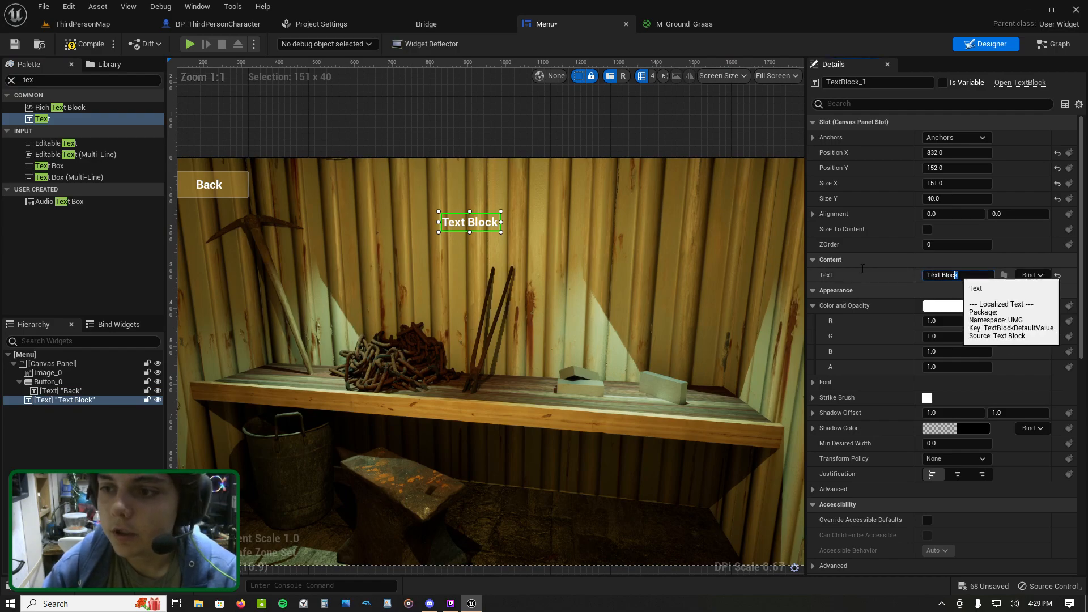
Step: Set the new text element's content to "Grass:" and move it to the canvas's top centre, level with the Back button
click(958, 275)
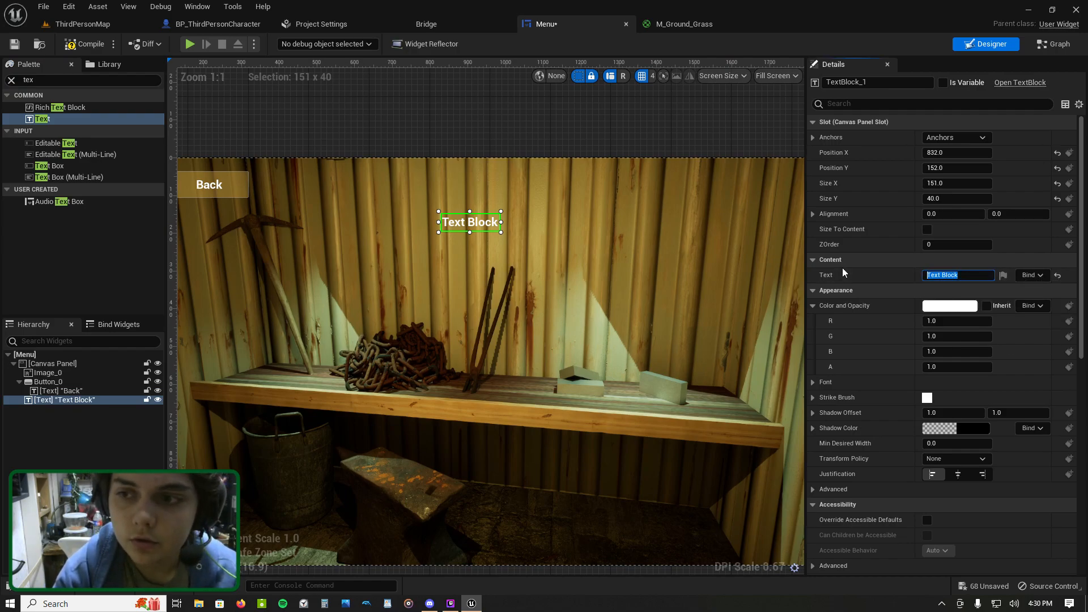
text(Grass:)
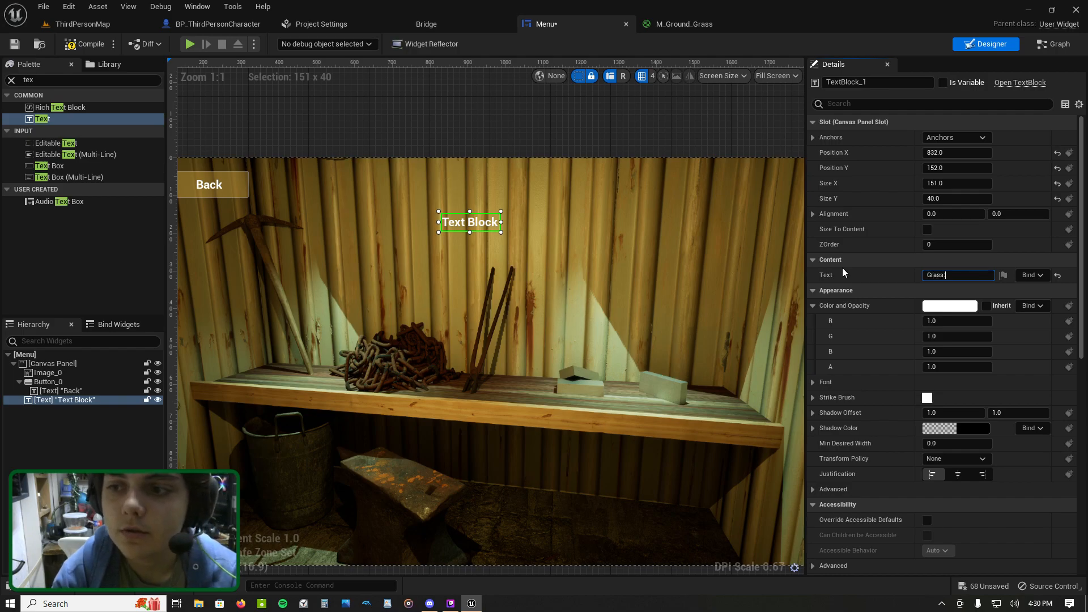
key(Return)
drag(457, 223, 465, 179)
scroll(465, 180, down, 1)
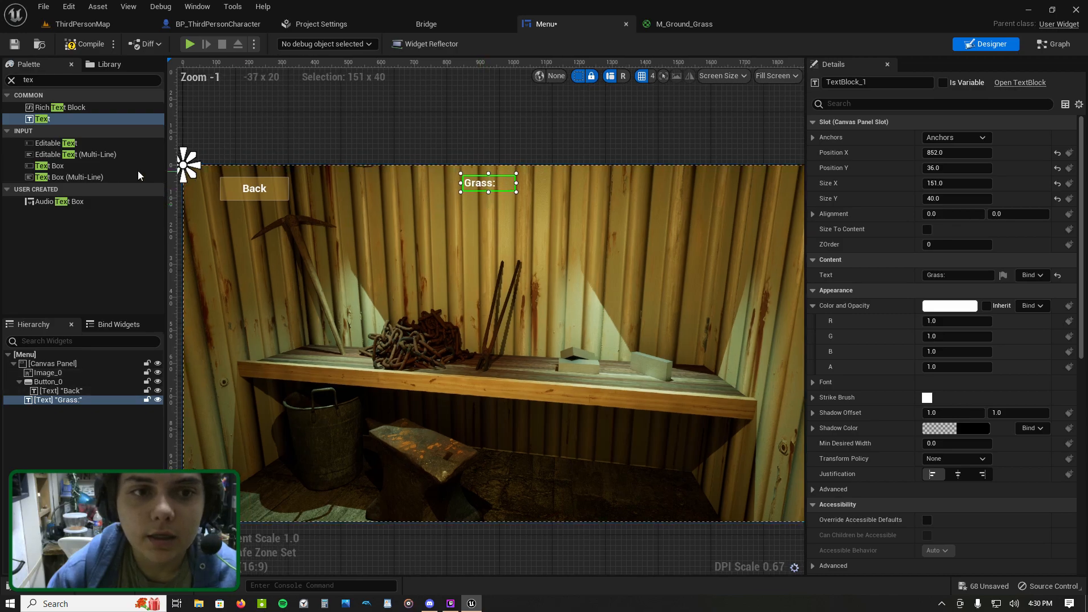
Step: Narrow the "Grass:" text box to about 103 wide and place its anchors around it at the canvas's top centre
drag(184, 165, 469, 165)
scroll(523, 202, up, 3)
scroll(502, 169, up, 1)
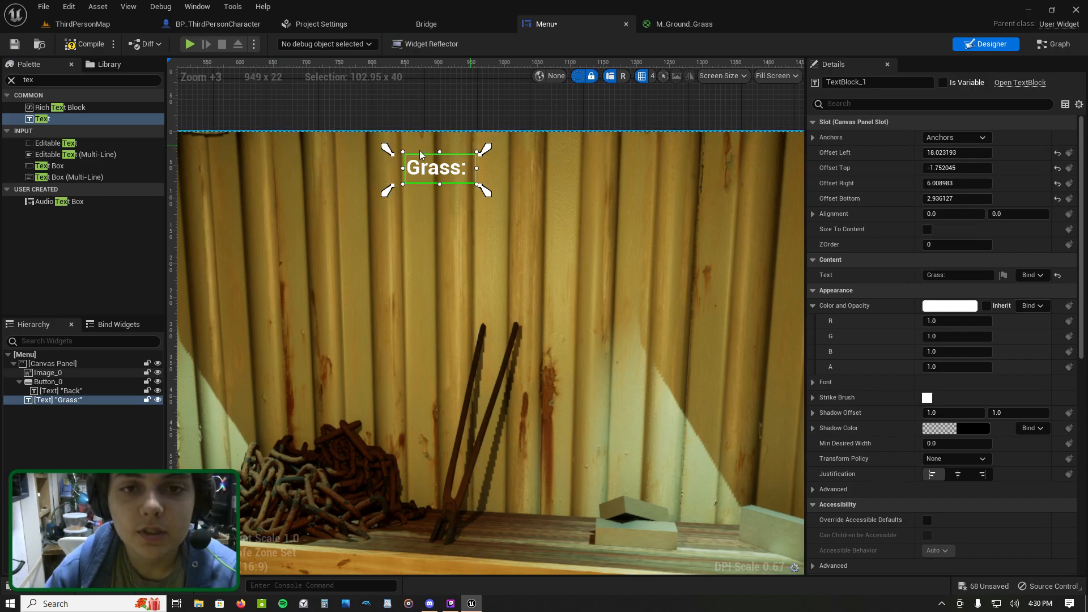
Step: Duplicate the "Grass:" text and place the copy immediately to the right of the original
click(86, 400)
key(ctrl+d)
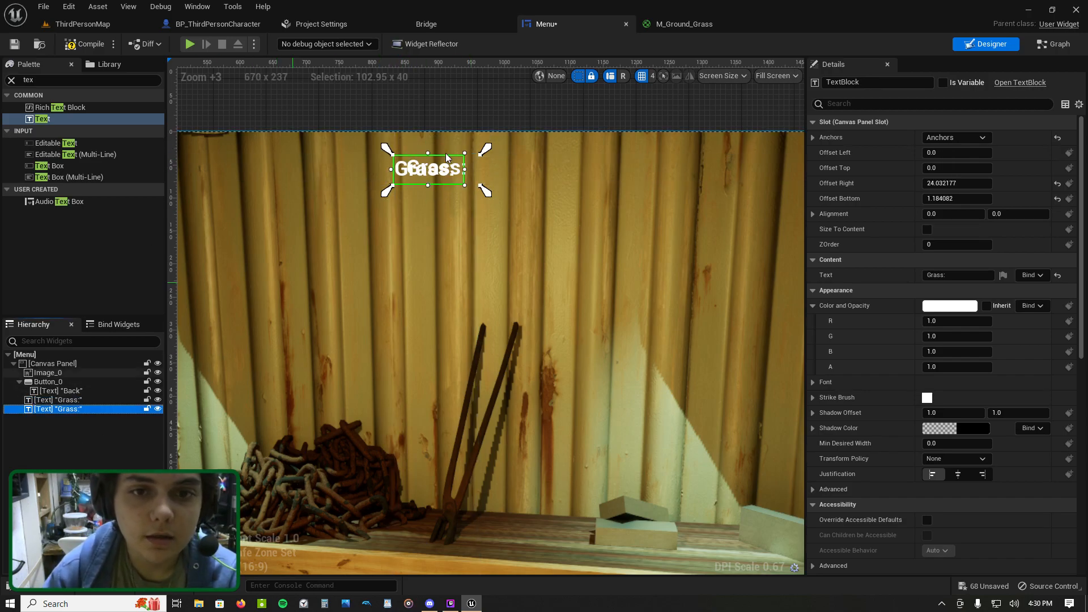
drag(432, 170, 513, 171)
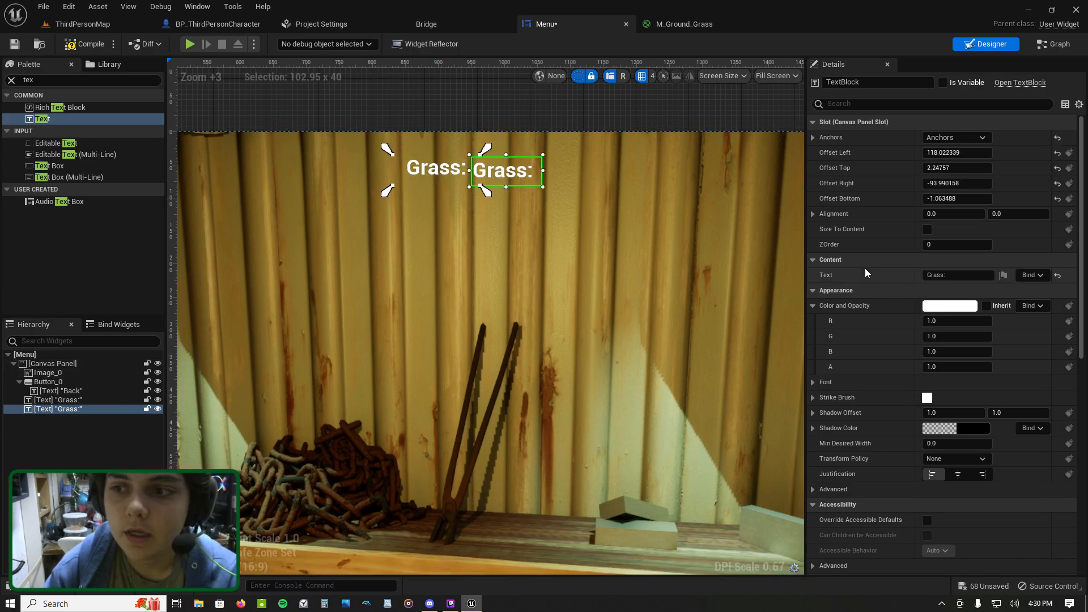
Step: Clear the duplicate's text and create a new binding function for its Text property
click(1057, 275)
click(1044, 276)
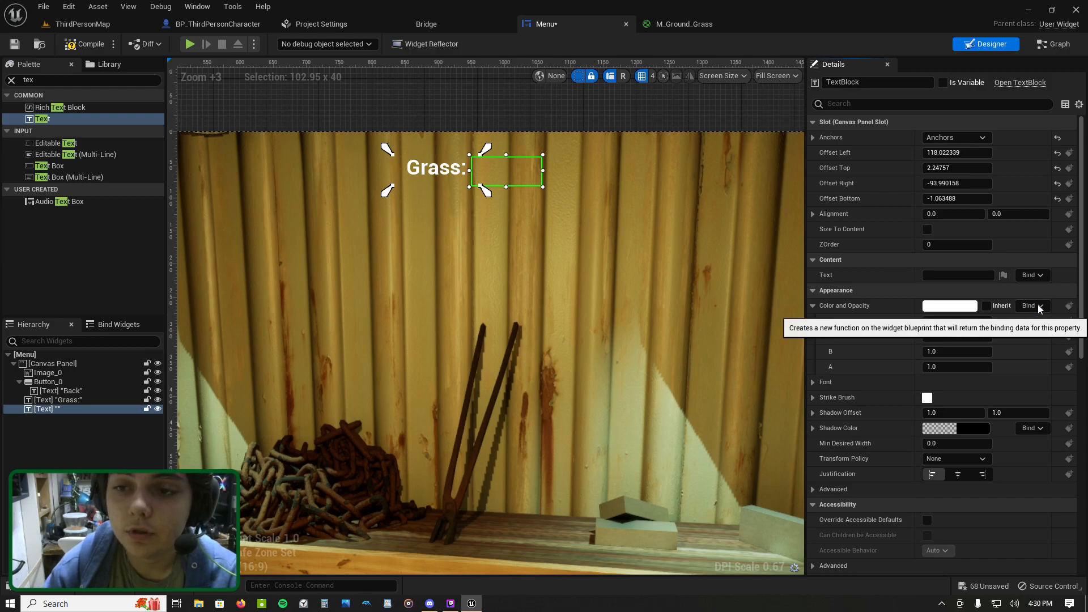
click(1053, 305)
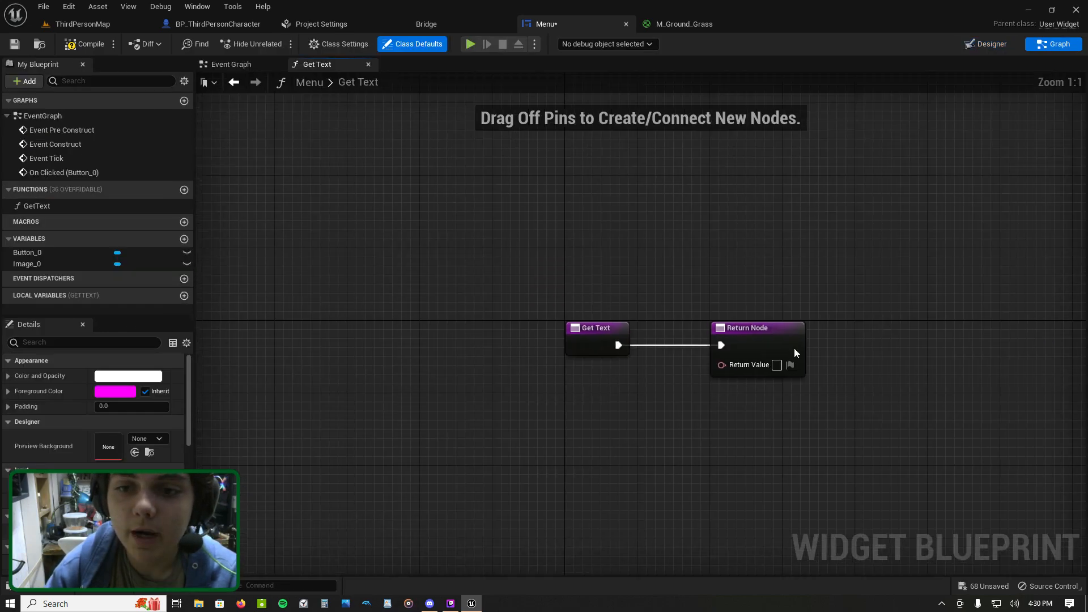
Step: Review the Menu widget's layout, its text function and the existing nodes in its Event Graph
click(993, 45)
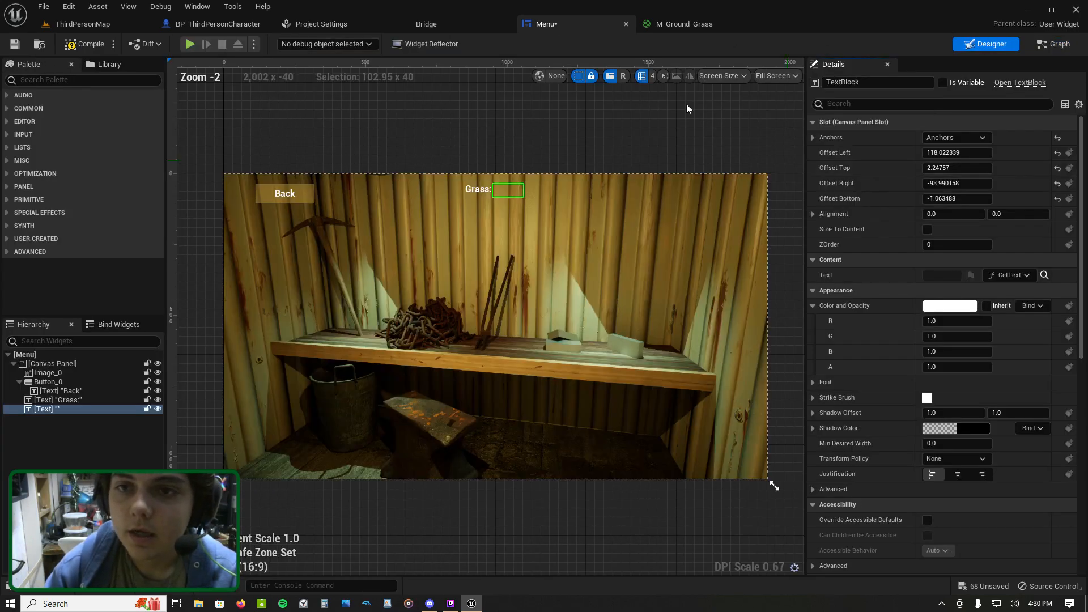
click(1053, 44)
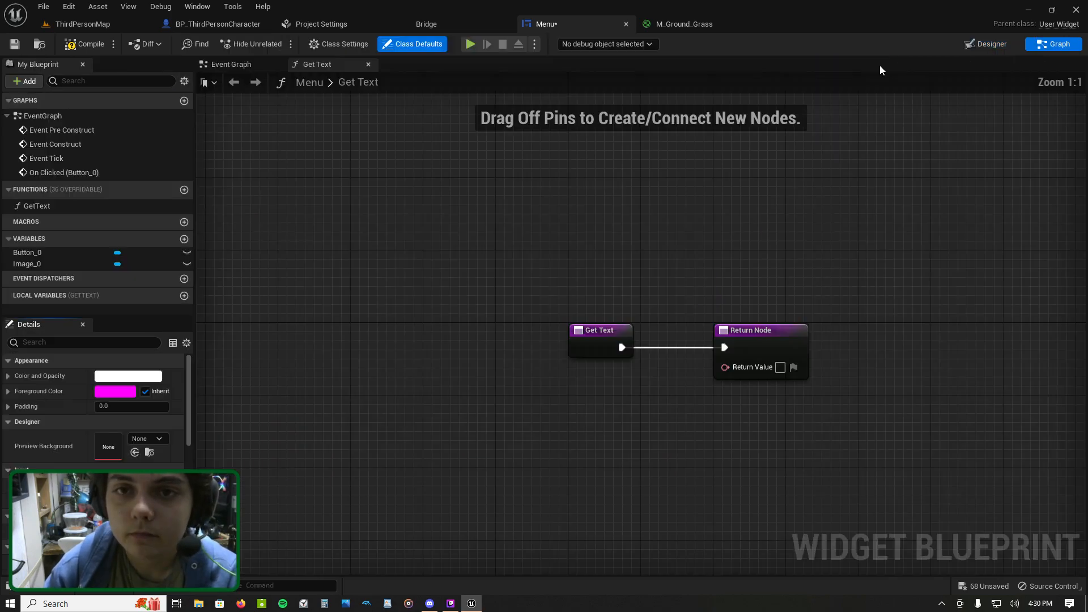
click(227, 63)
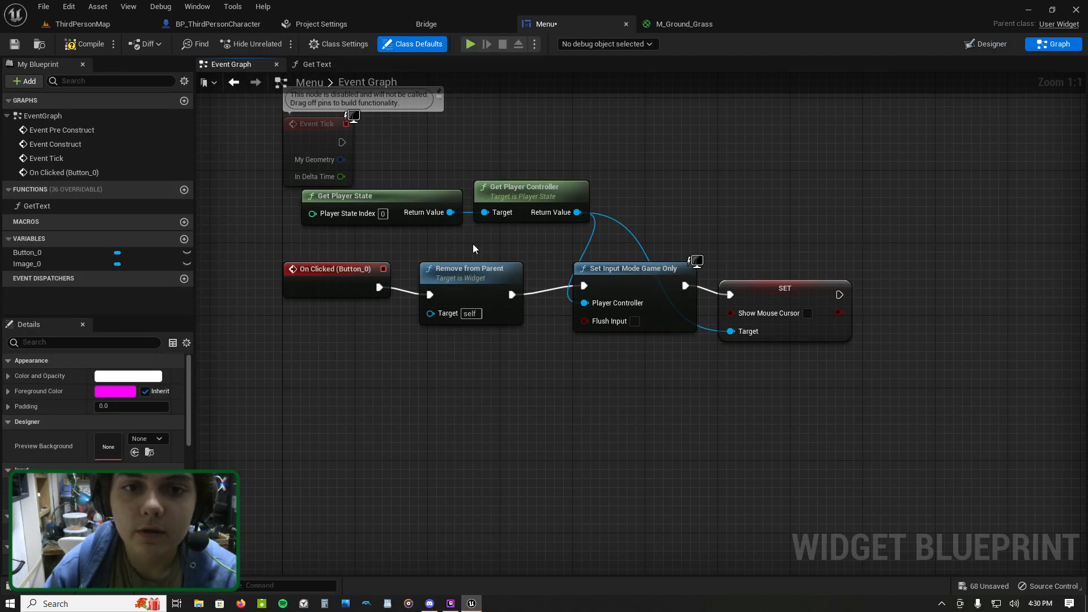
scroll(468, 240, down, 2)
right_drag(355, 115, 386, 293)
scroll(389, 261, up, 2)
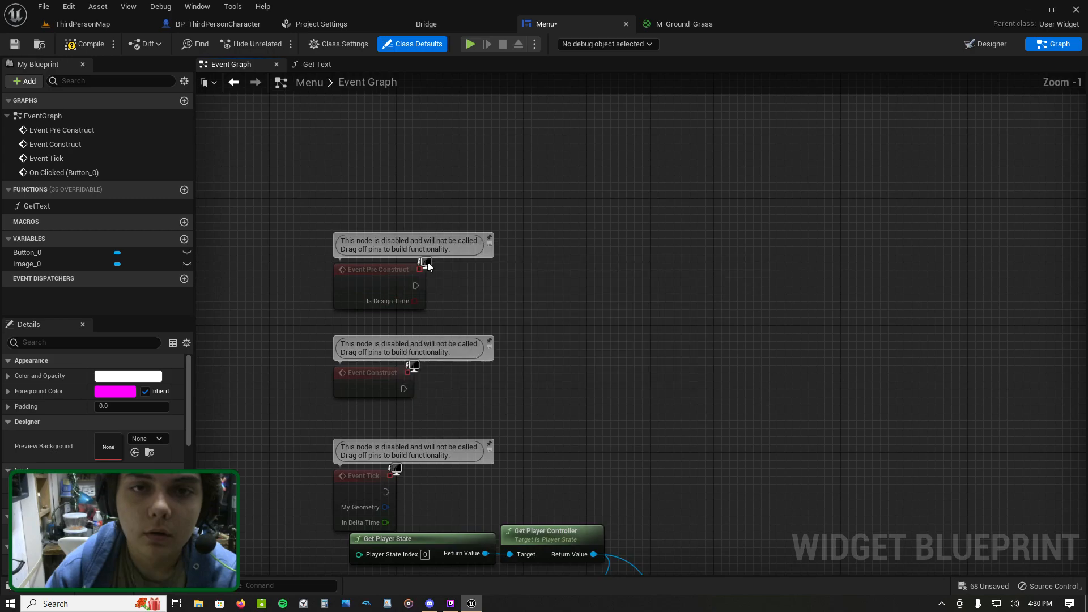
right_drag(440, 263, 364, 72)
Step: Switch to BP_ThirdPersonCharacter's Crafting Menu section and shift the Add to Viewport node away from Create Menu Widget to make room
click(227, 24)
scroll(522, 199, down, 3)
mouse_move(588, 205)
right_down()
mouse_move(601, 164)
mouse_move(550, 465)
mouse_move(621, 252)
mouse_move(539, 165)
mouse_move(544, 431)
right_up()
scroll(621, 253, down, 1)
scroll(621, 253, down, 1)
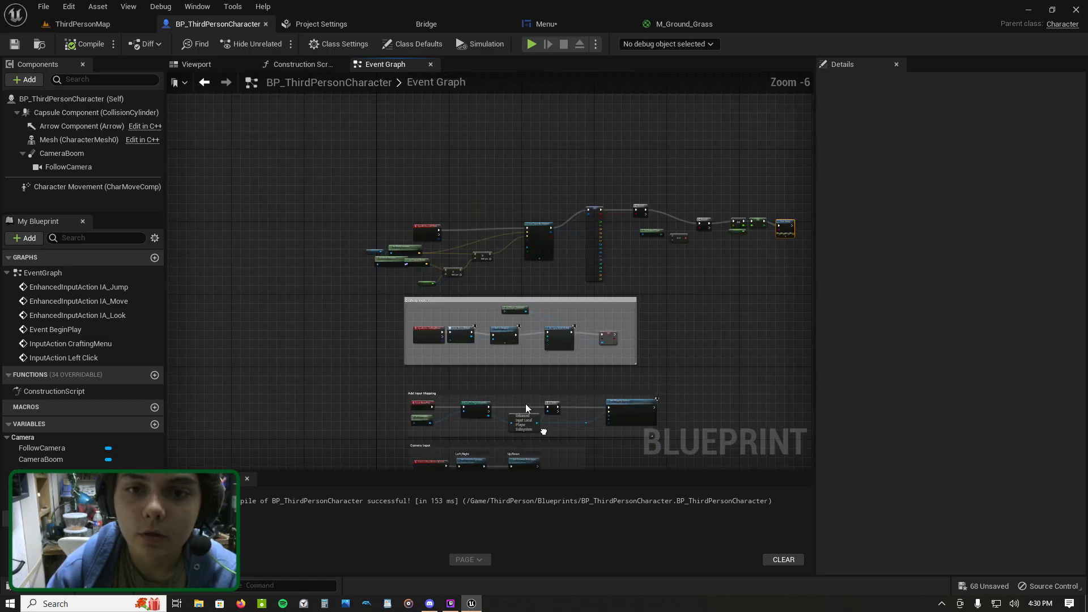
scroll(516, 357, up, 5)
right_drag(748, 337, 488, 249)
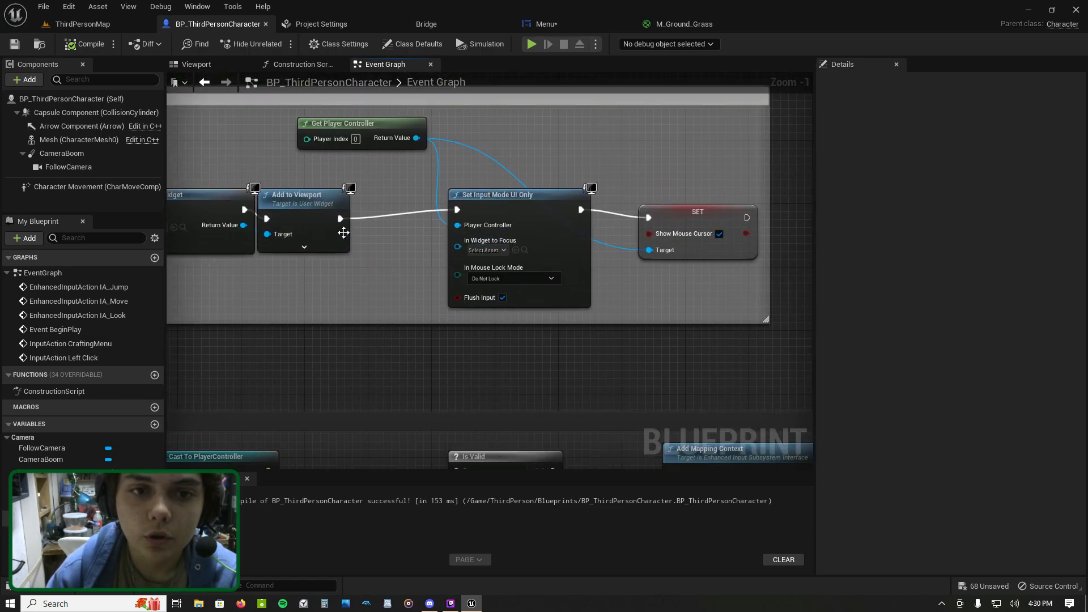
right_drag(343, 232, 537, 234)
drag(499, 209, 561, 199)
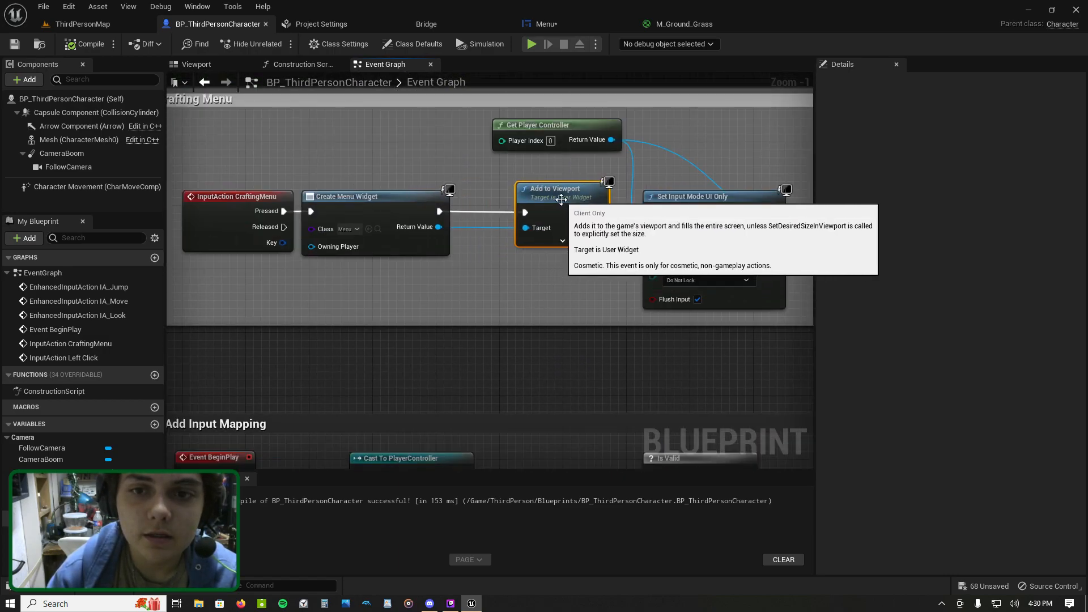
Step: Try to add a Set Grass node from Create Menu Widget's return value with Context Sensitive turned off
drag(439, 227, 420, 263)
text(set grass)
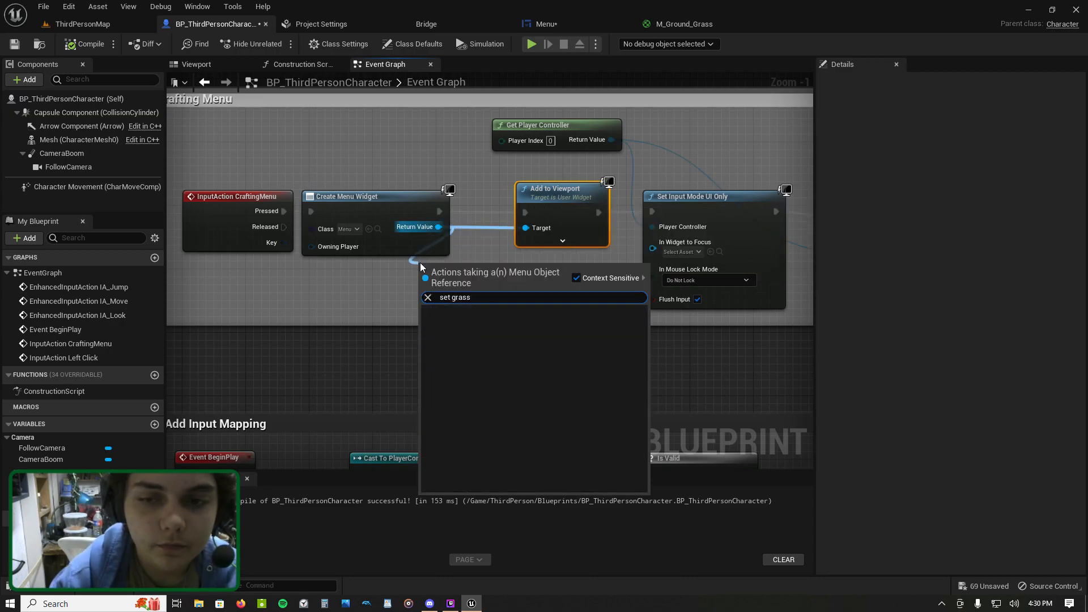
click(576, 277)
click(532, 308)
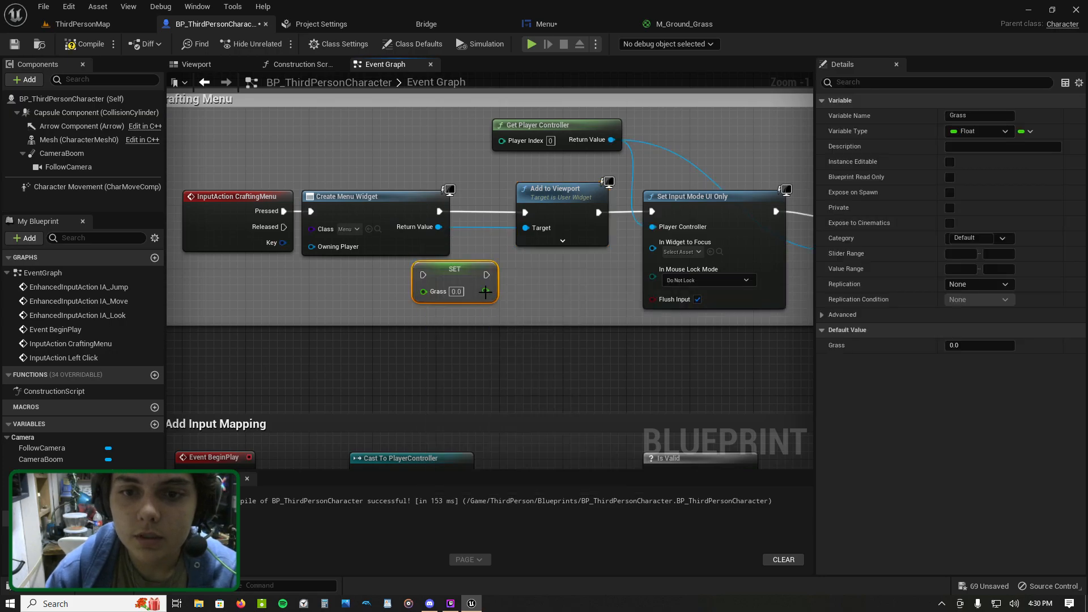
drag(457, 271, 473, 271)
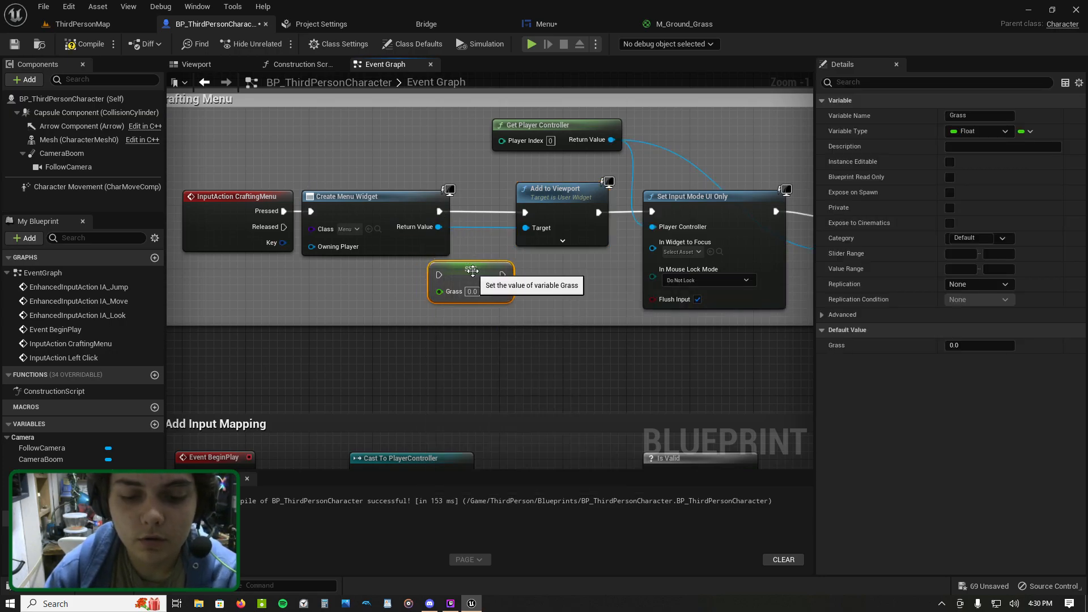
Step: Create a Float variable named Grass in the Menu widget
click(581, 23)
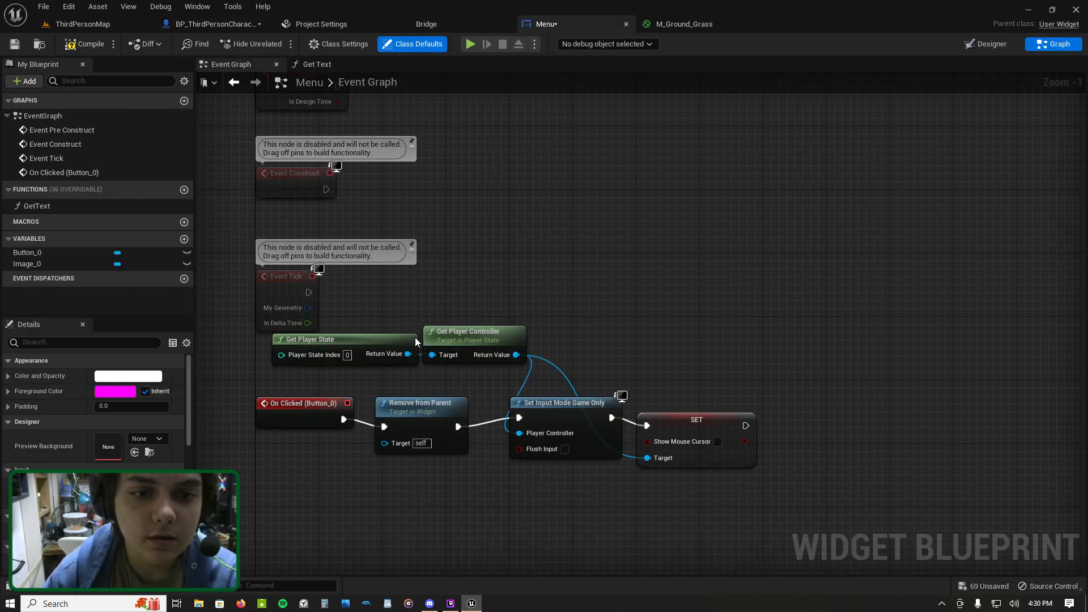
click(185, 239)
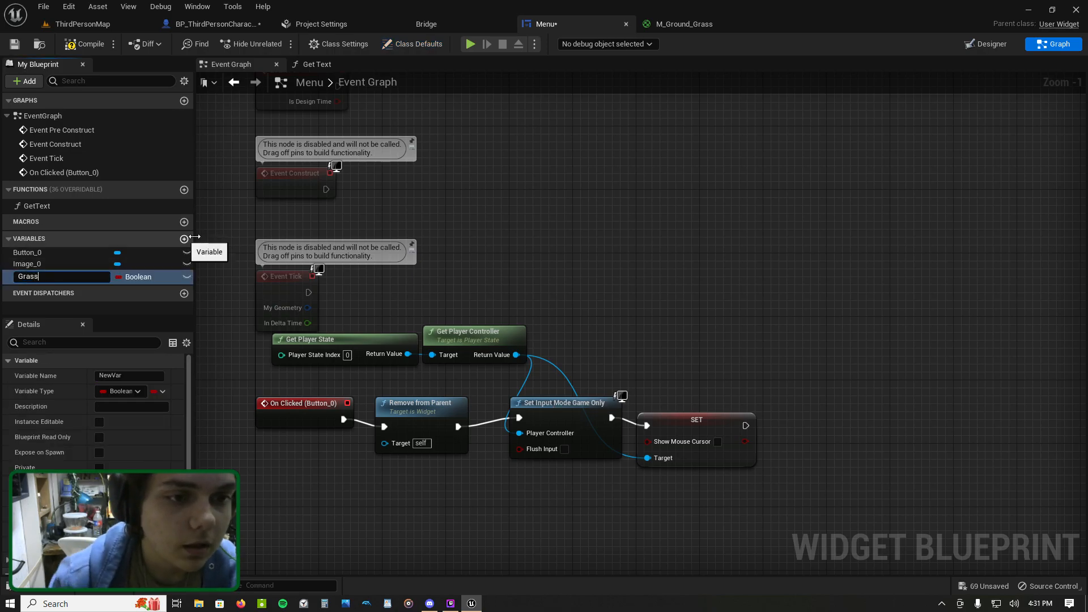
click(136, 276)
click(147, 364)
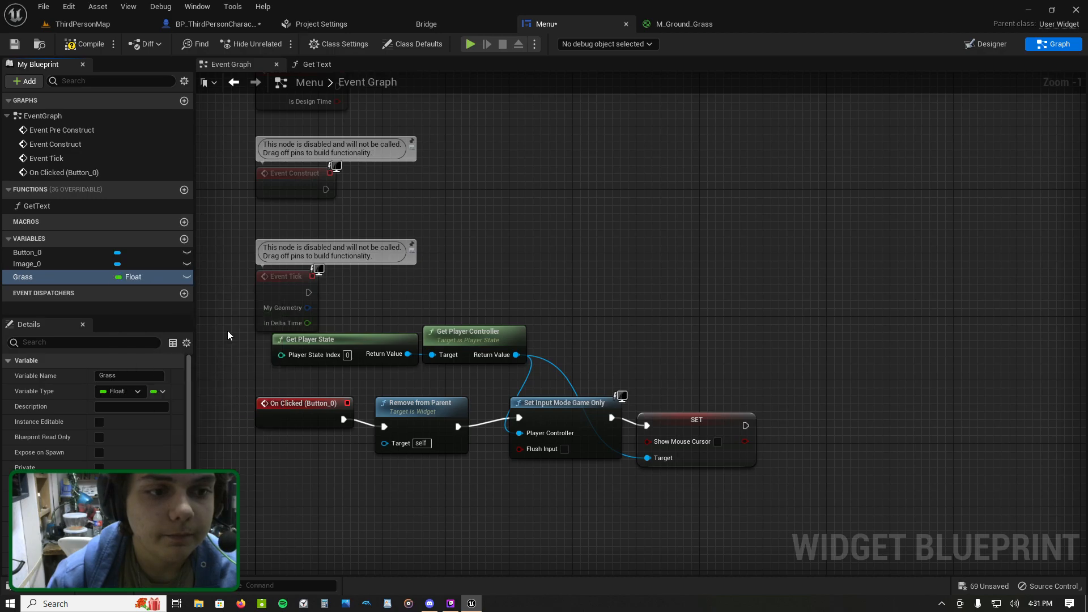
Step: Add the Menu class's Set Grass node in BP_ThirdPersonCharacter, targeting Create Menu Widget's return value
click(239, 23)
drag(439, 227, 470, 286)
text(seyt)
key(BackSpace)
key(BackSpace)
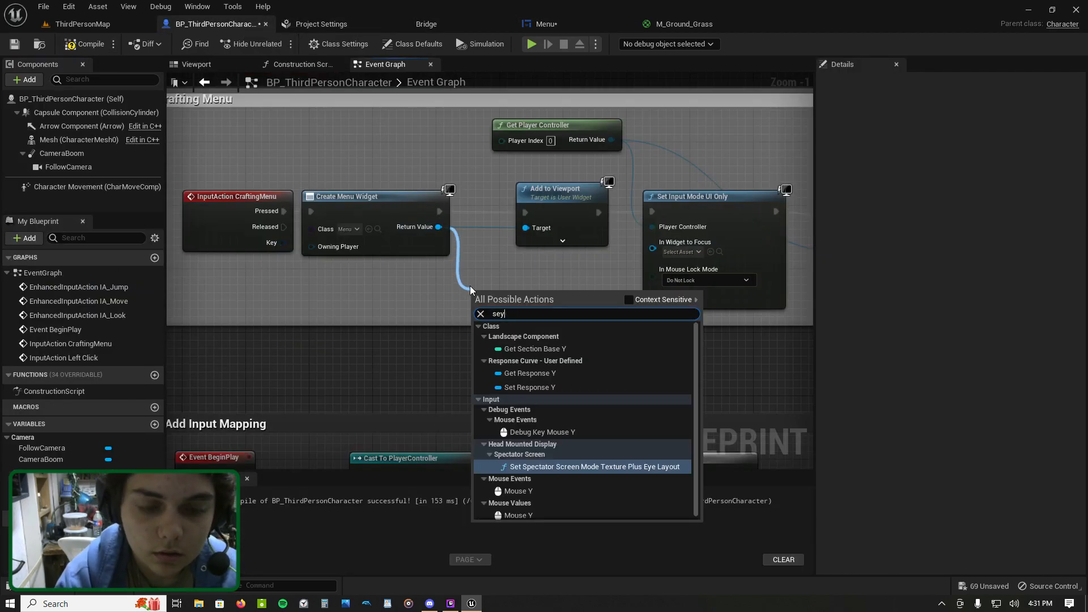
text(t grass)
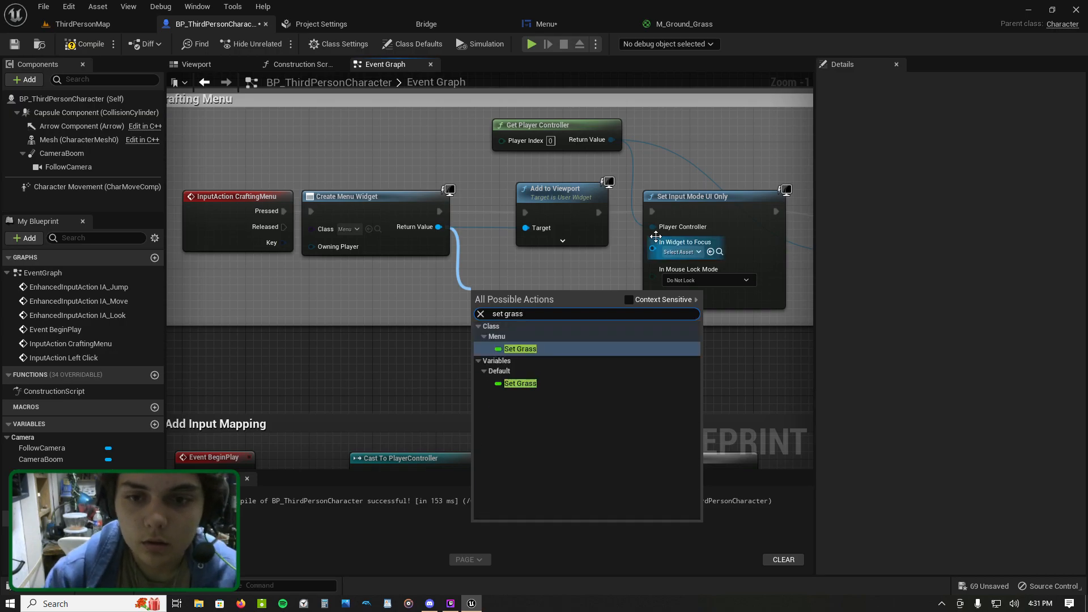
click(553, 354)
drag(514, 287, 513, 278)
Step: Wire Set Grass between Create Menu Widget and Add to Viewport, and feed it the character's Grass variable
drag(440, 212, 524, 213)
drag(499, 267, 531, 275)
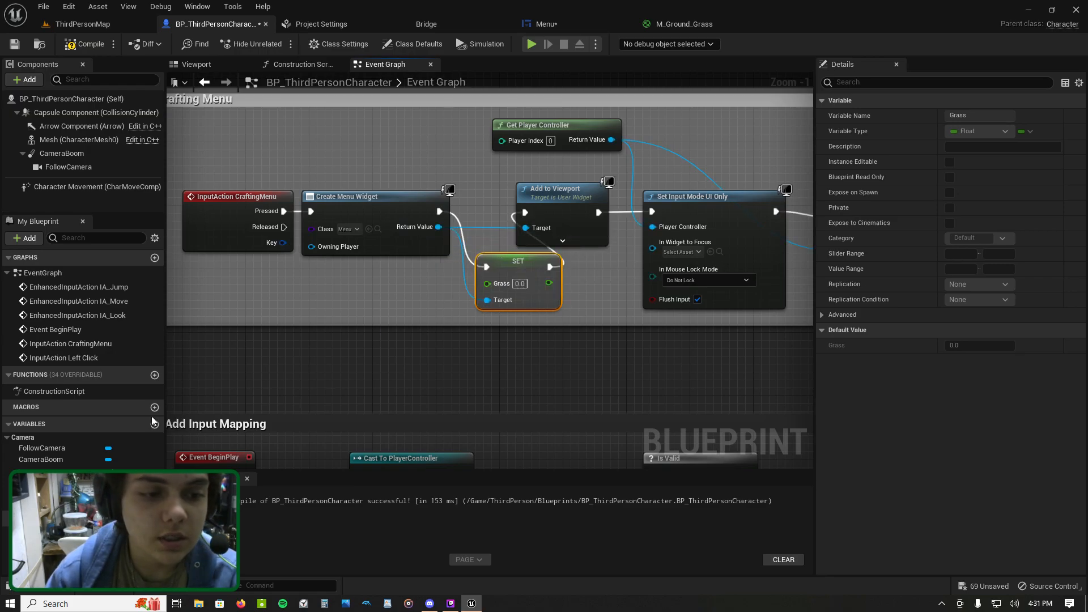
drag(38, 505, 487, 284)
click(417, 311)
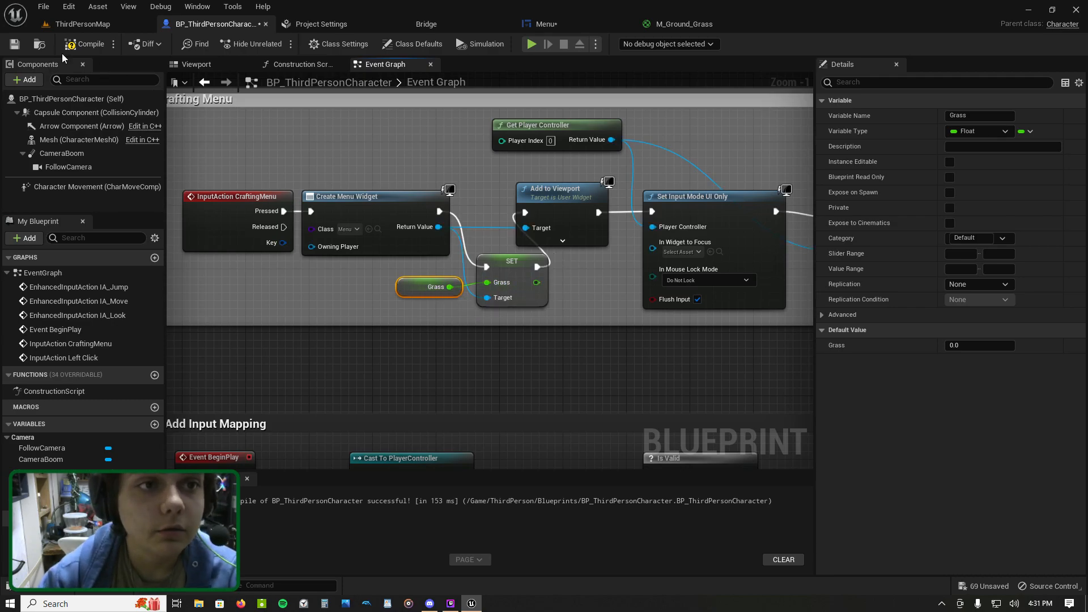
Step: Compile and save BP_ThirdPersonCharacter, and save the Menu widget
click(85, 44)
click(25, 45)
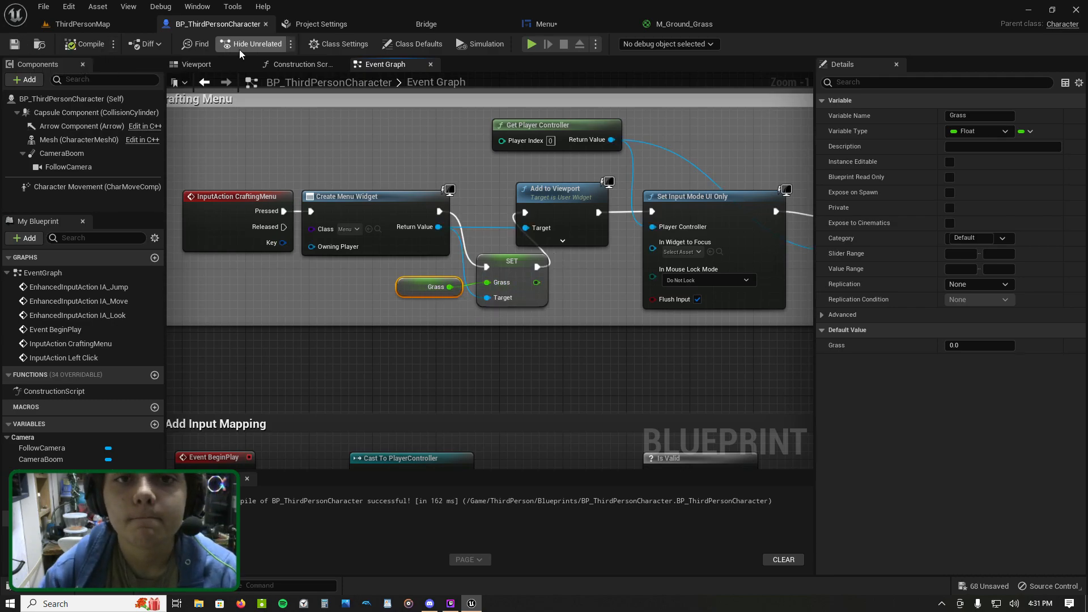
click(539, 23)
click(14, 44)
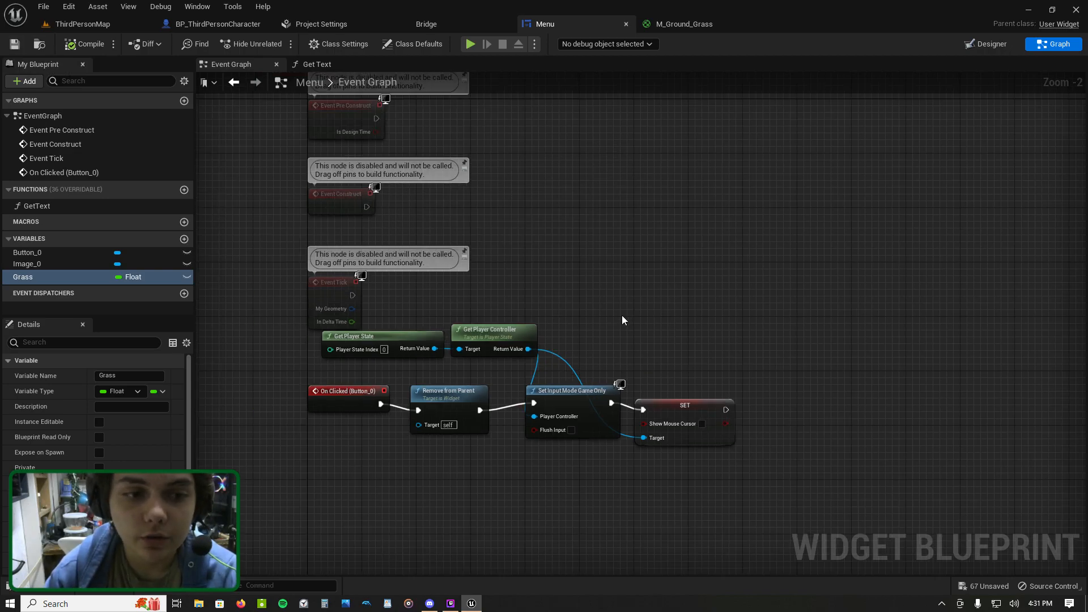
Step: Connect the Menu's Grass variable to the Get Text function's return value through a float-to-text conversion, and save the widget
scroll(643, 324, down, 1)
right_drag(643, 324, 540, 255)
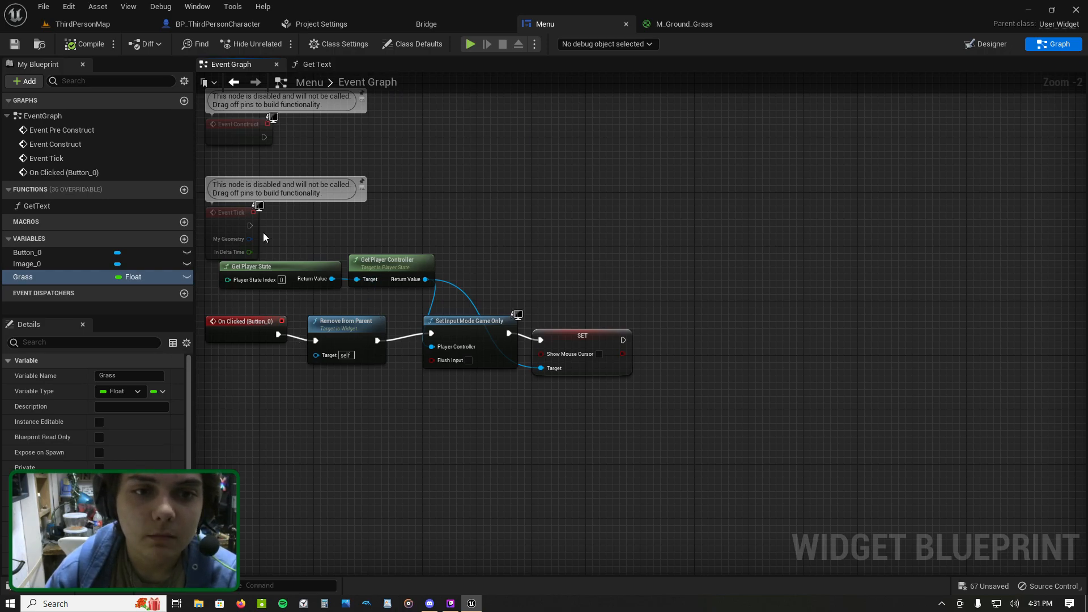
right_drag(263, 232, 309, 366)
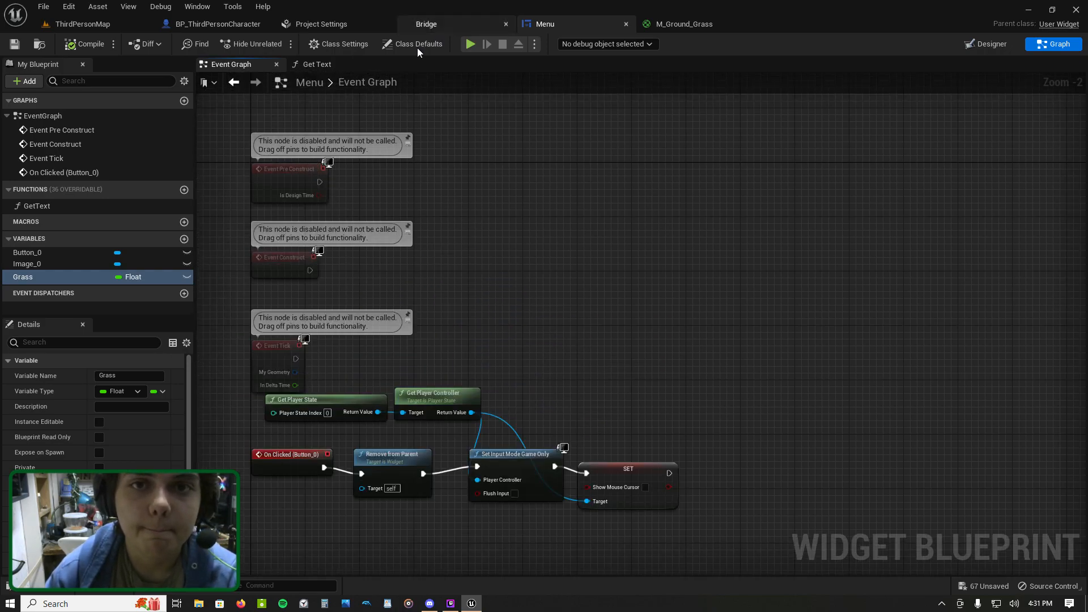
click(318, 66)
drag(62, 281, 728, 367)
click(611, 429)
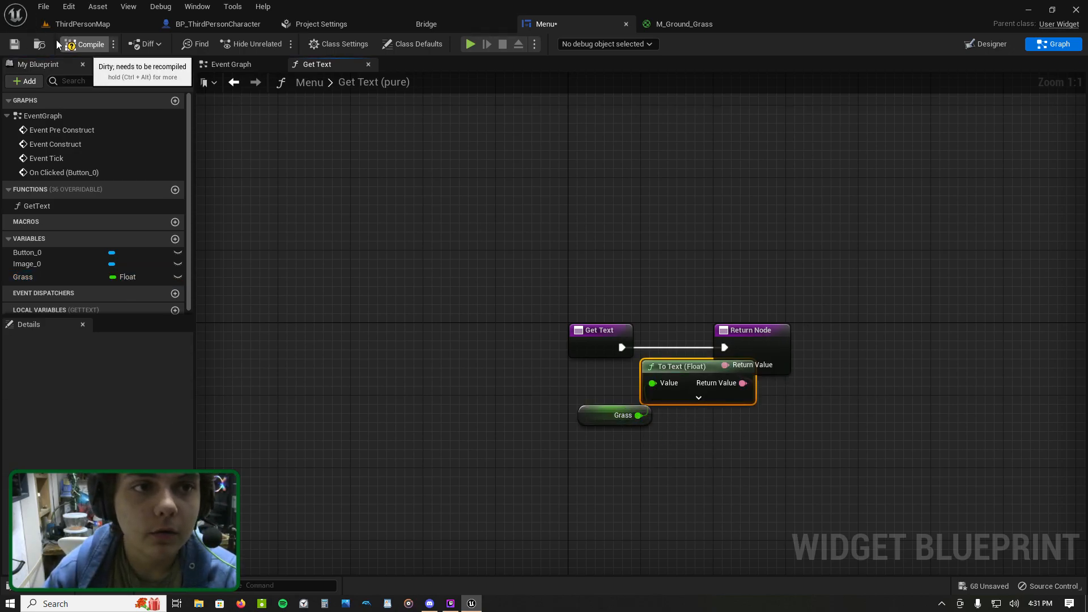
click(15, 44)
Step: Play the ThirdPersonMap level, trace the grass and open the crafting menu to check the displayed Grass count
click(217, 65)
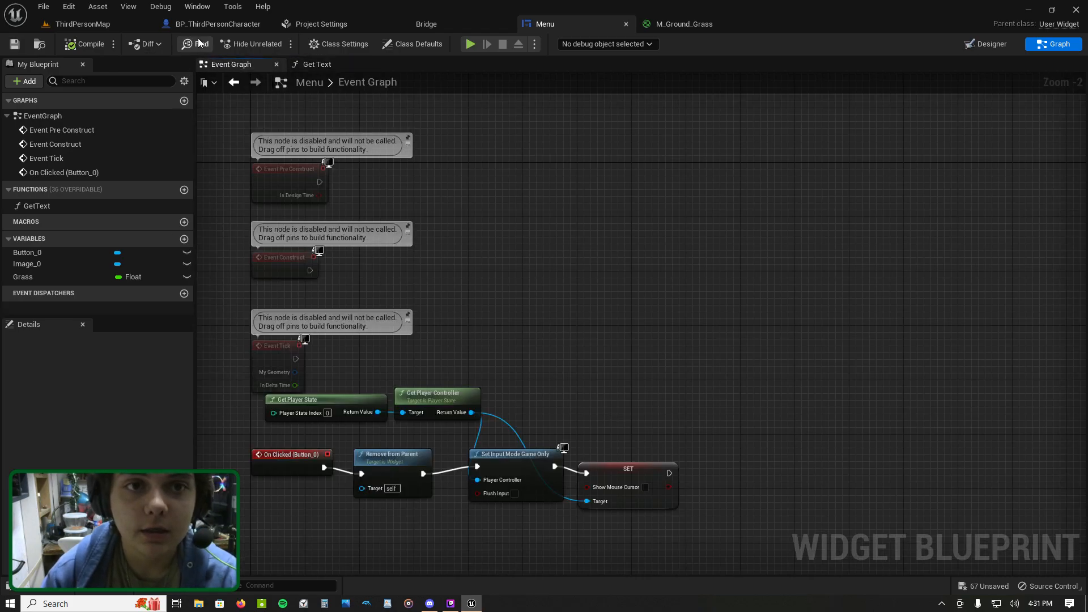
click(217, 25)
click(103, 25)
click(251, 44)
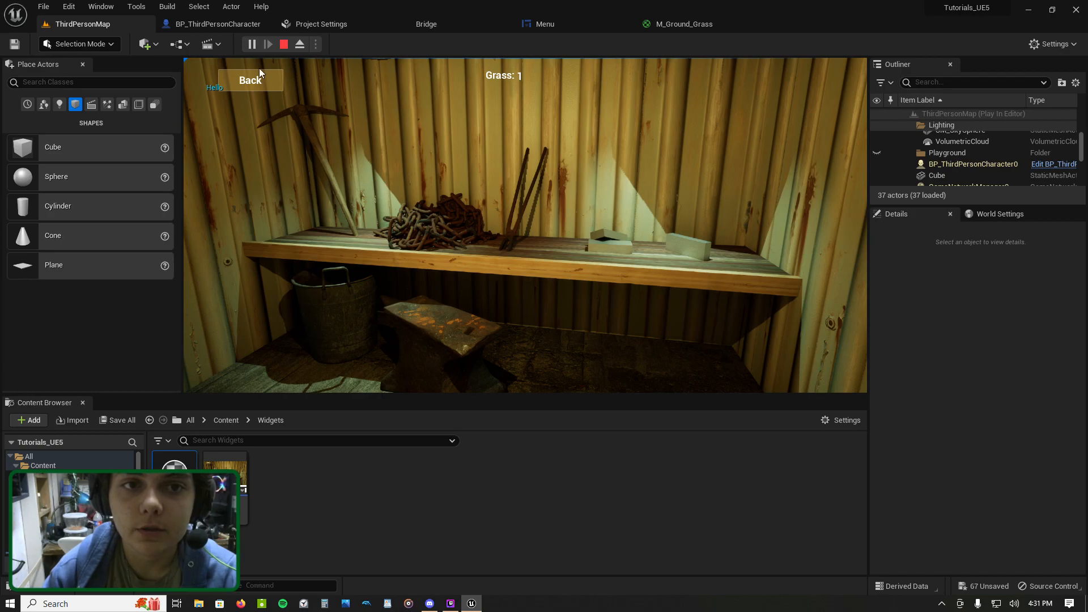
Step: Close the crafting menu, trace more grass, check the updated Grass count in the reopened menu, and stop playing
click(259, 77)
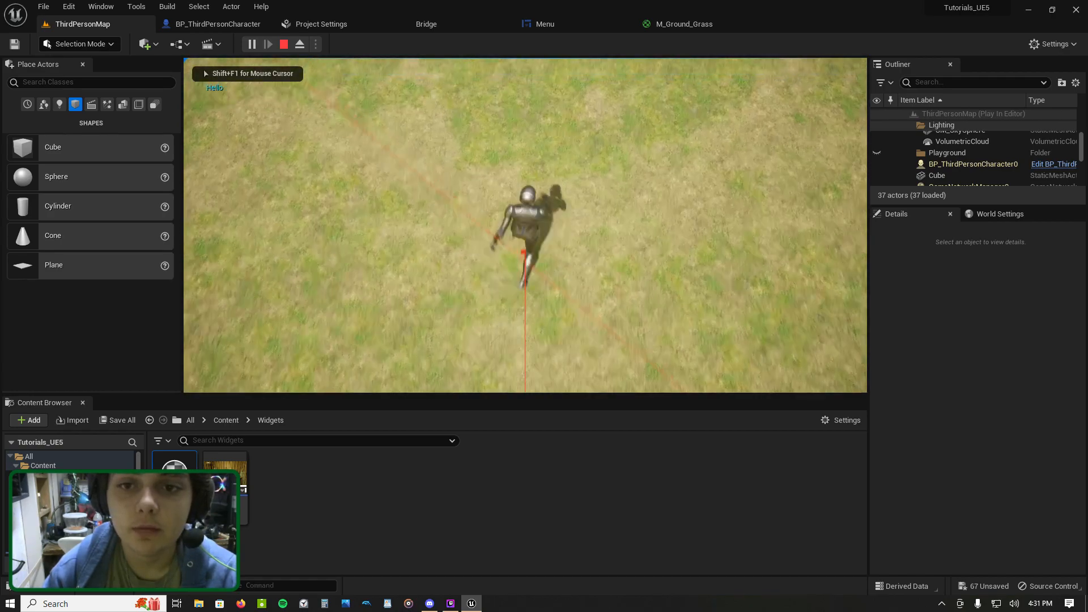
key(w)
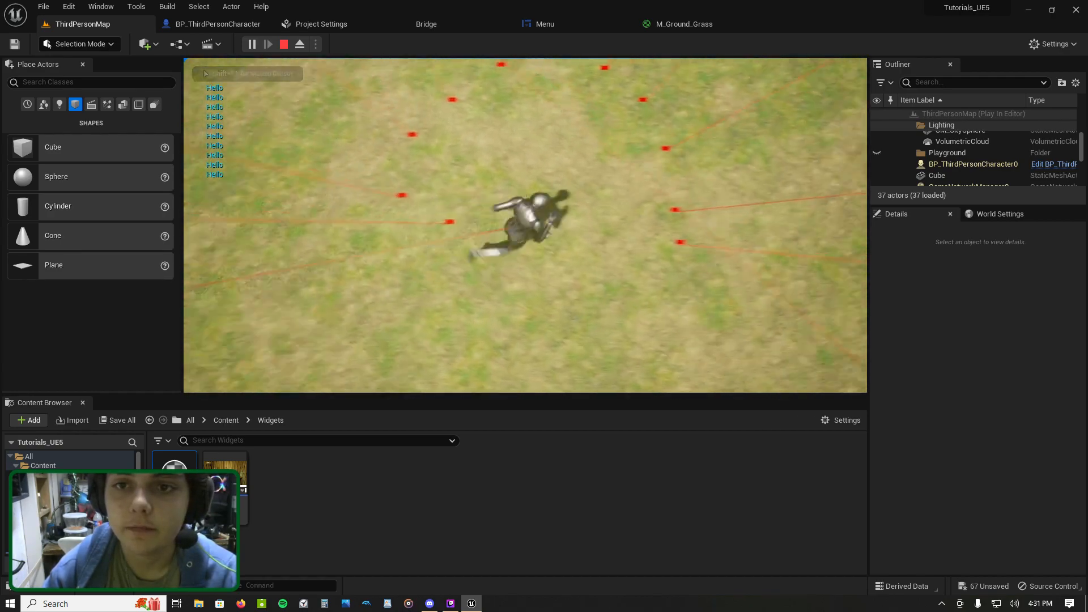
key(space)
key(Tab)
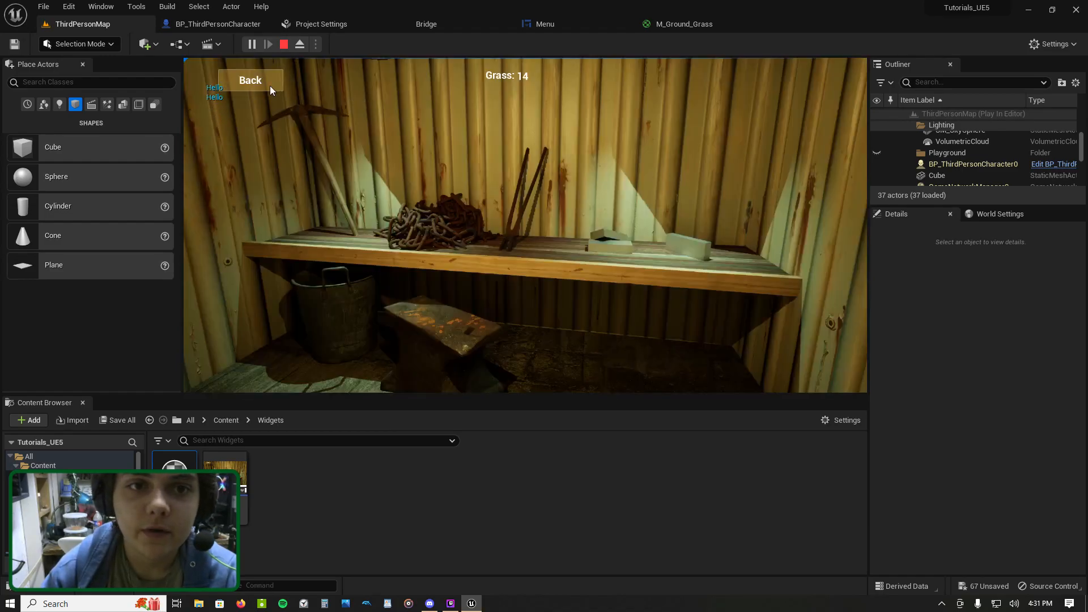
click(270, 86)
key(Escape)
Step: Add a Button to the Menu widget's canvas in its designer, placed over the workbench beside the tongs
click(563, 21)
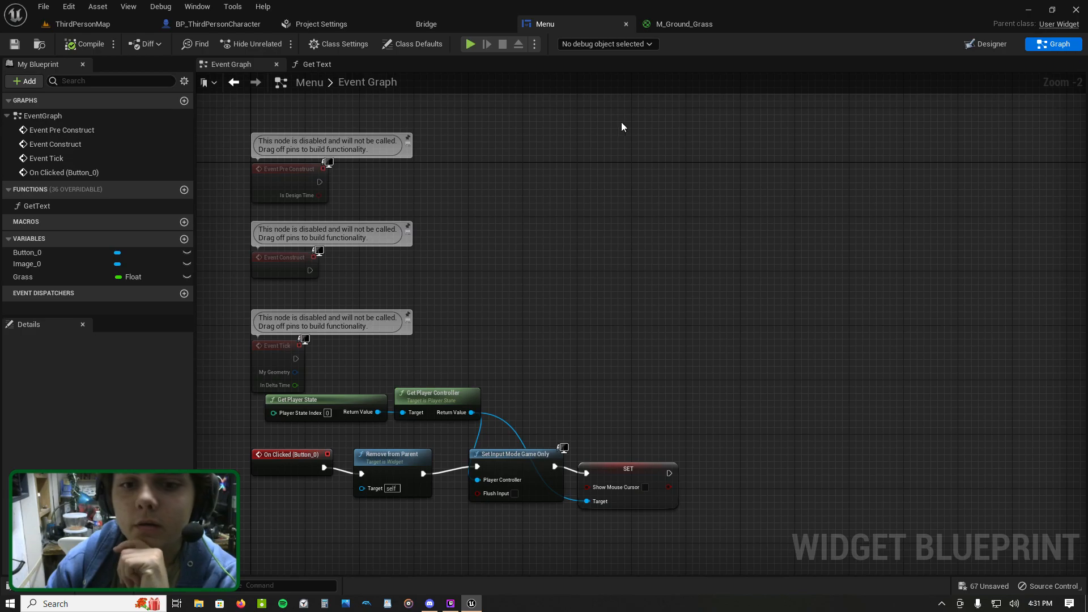
scroll(622, 125, down, 1)
right_drag(647, 219, 653, 167)
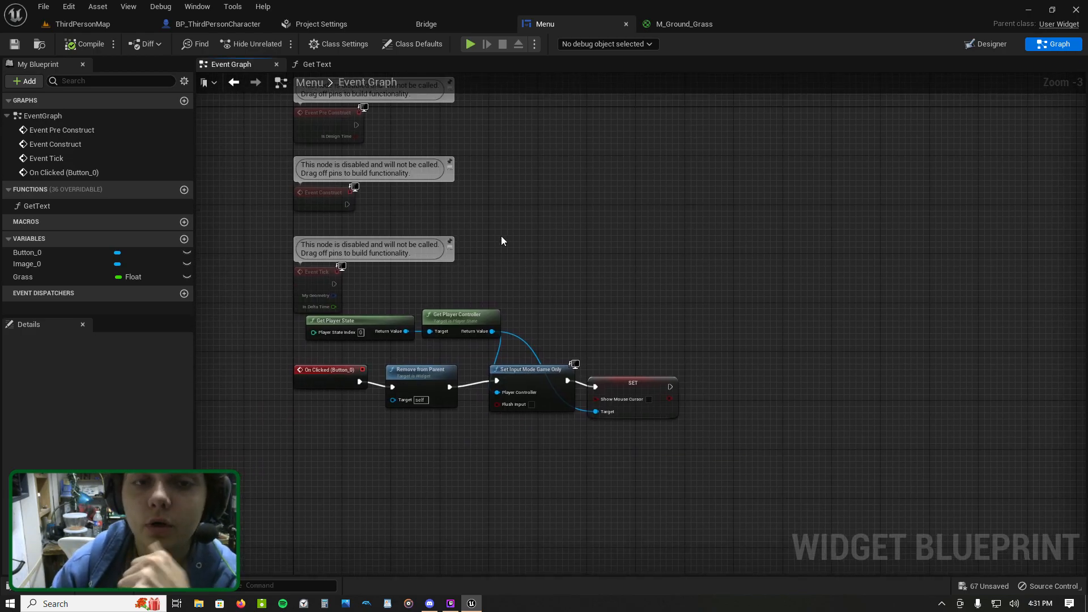
click(325, 67)
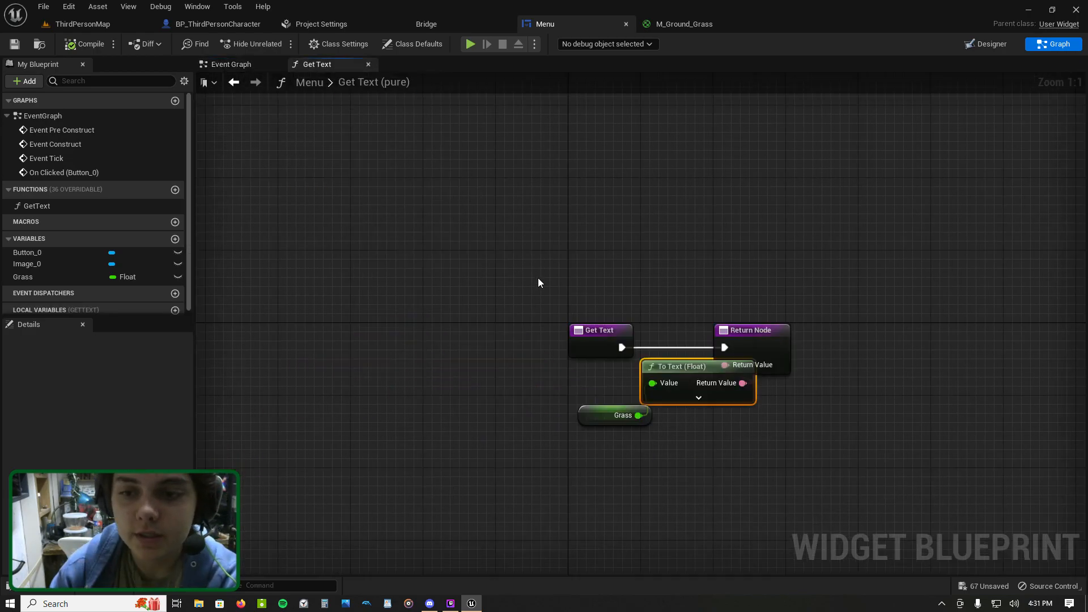
click(243, 66)
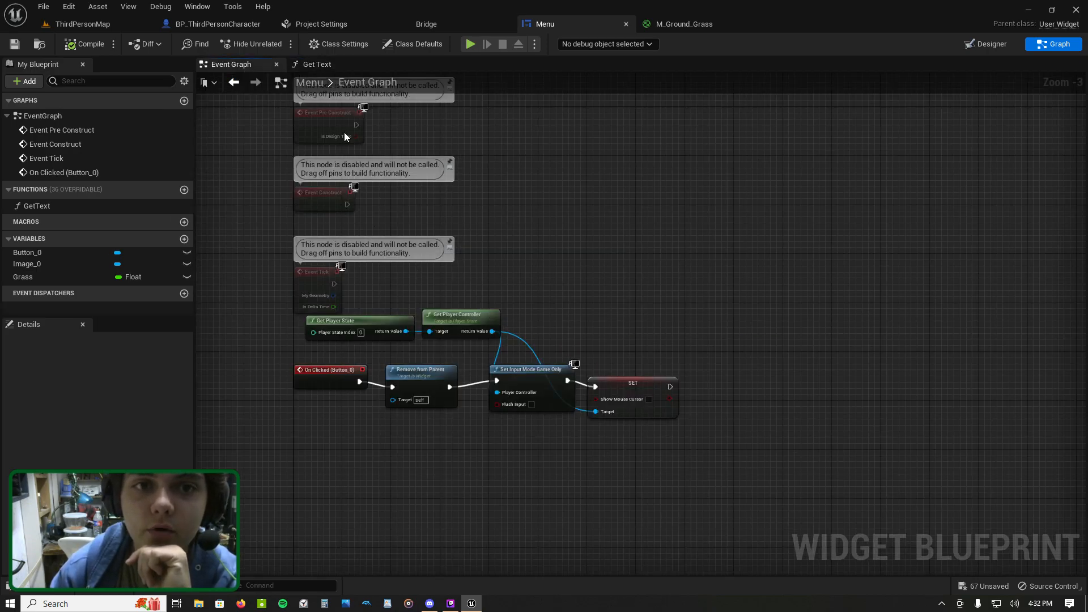
click(988, 43)
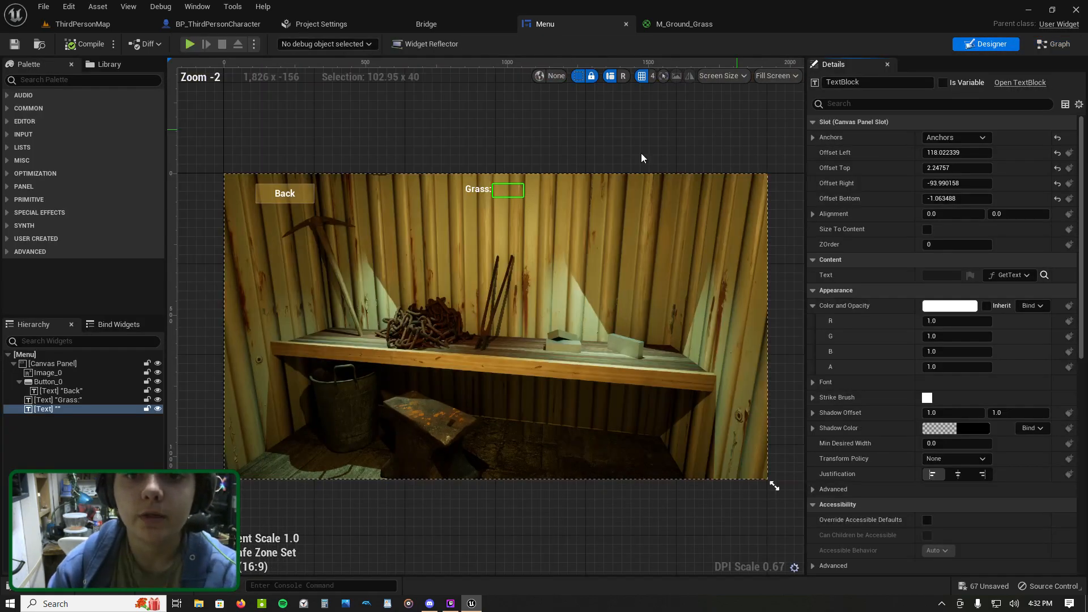
click(52, 79)
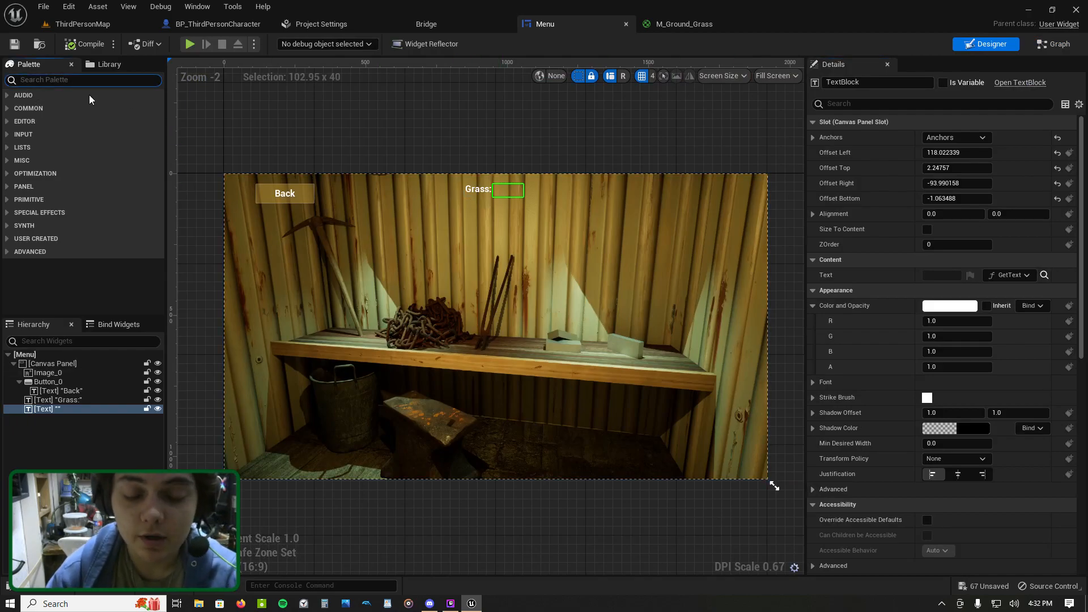
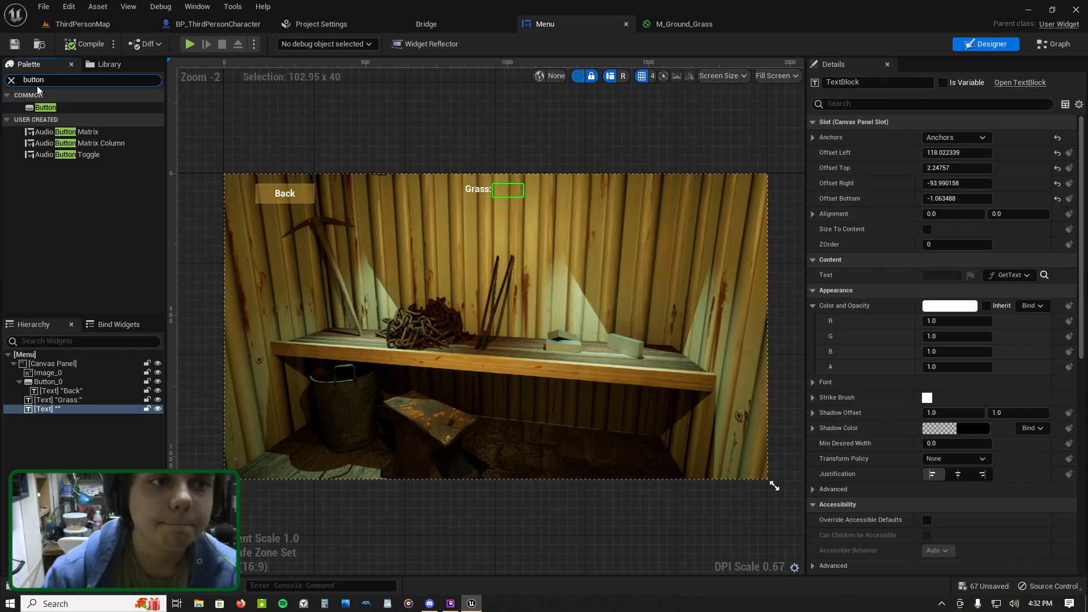
click(48, 107)
drag(123, 123, 505, 279)
scroll(519, 317, up, 6)
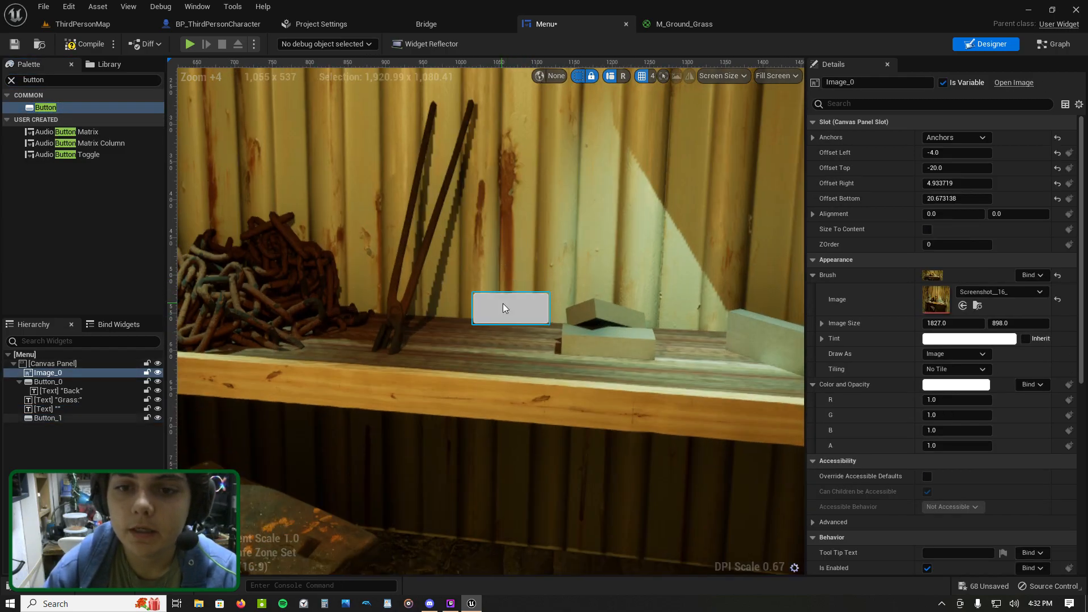
click(502, 304)
Step: Position the new button at about X 1008, Y 528 and increase its height to about 79
scroll(517, 293, down, 7)
scroll(518, 292, up, 2)
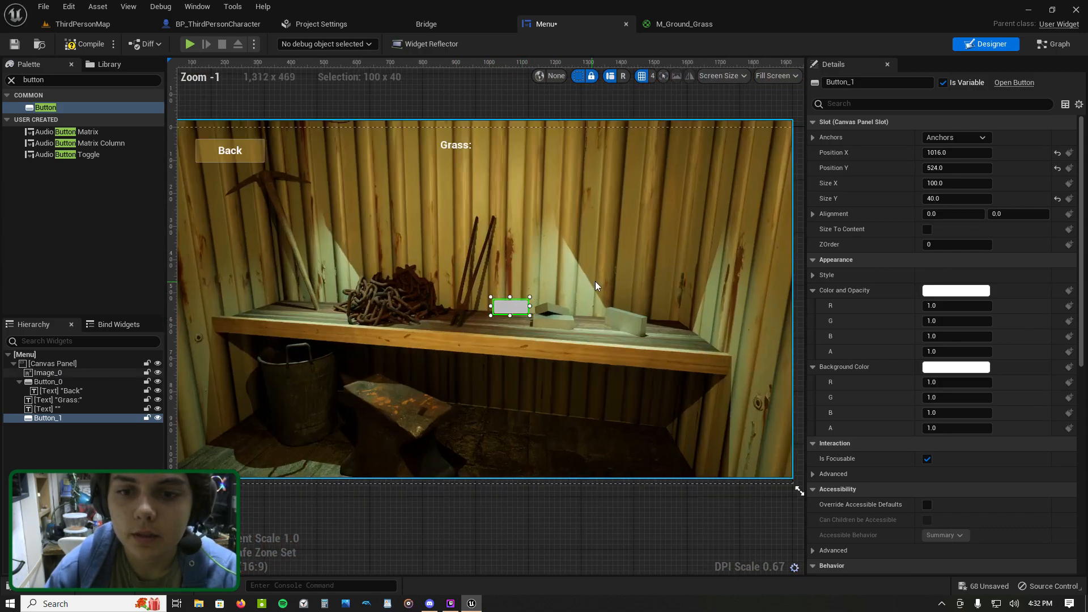
key(ctrl+z)
scroll(507, 304, up, 4)
drag(505, 281, 501, 256)
drag(501, 307, 495, 335)
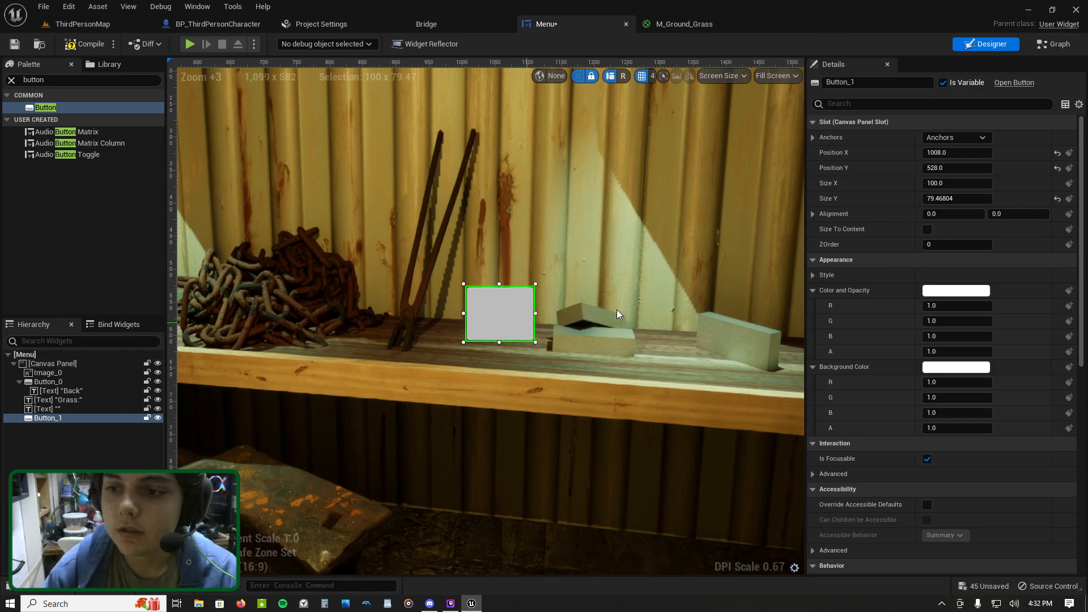
Step: Give the button a yellow background colour with 0.72 alpha and widen it to about 126
mouse_move(947, 428)
mouse_down()
mouse_move(930, 428)
mouse_move(941, 428)
mouse_up()
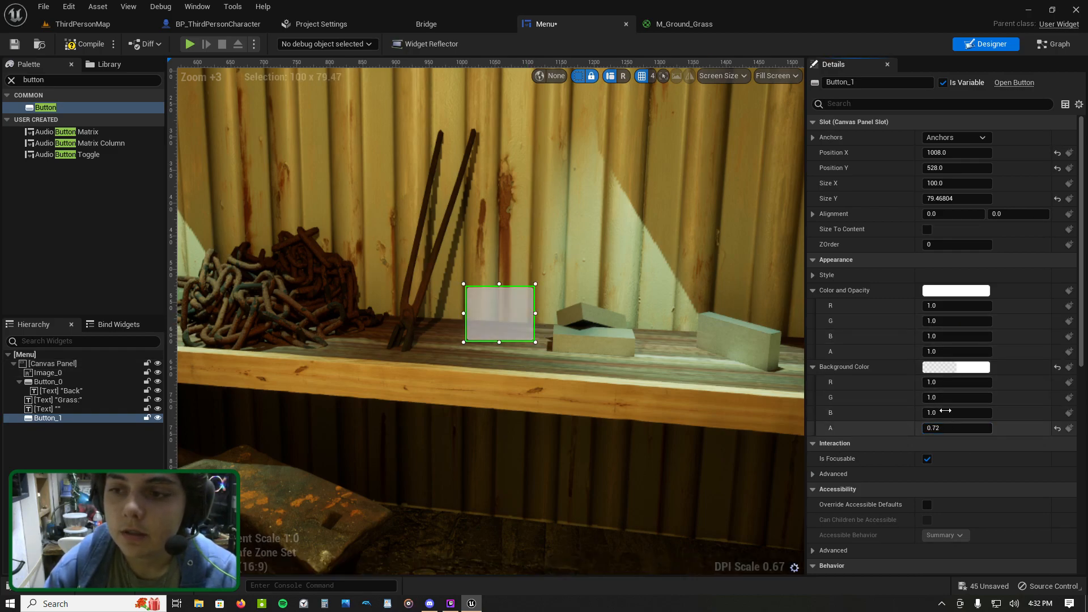
click(956, 367)
click(796, 419)
click(801, 428)
click(870, 576)
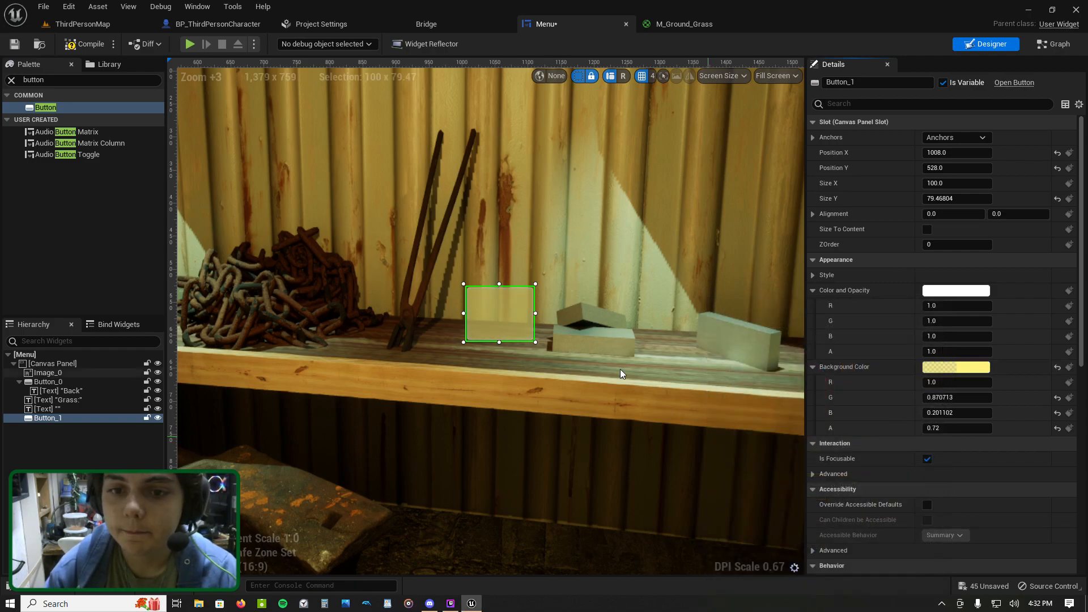
drag(536, 313, 553, 314)
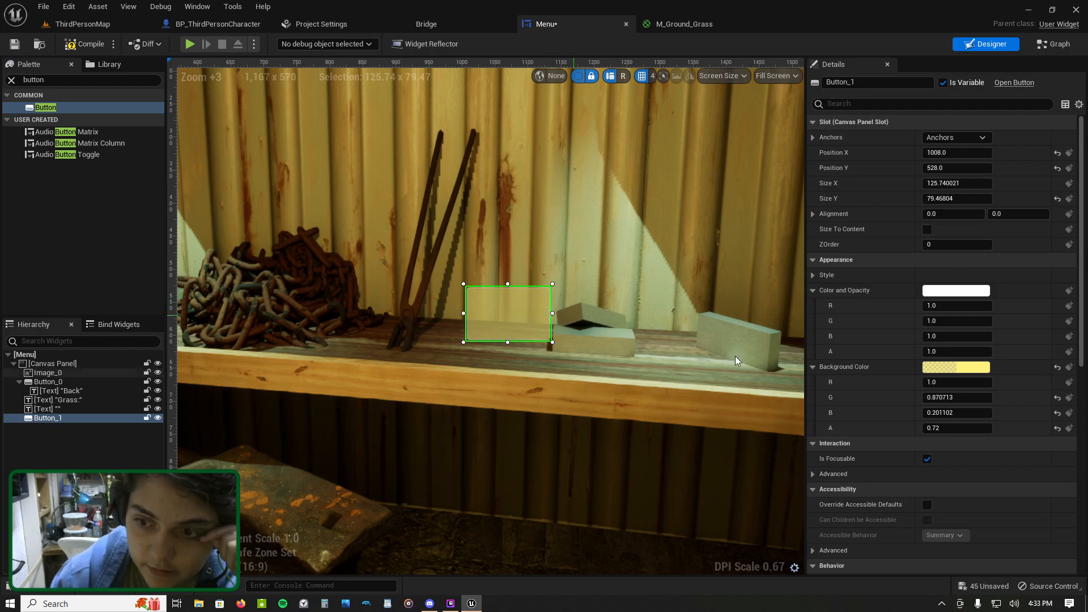
click(814, 290)
click(814, 290)
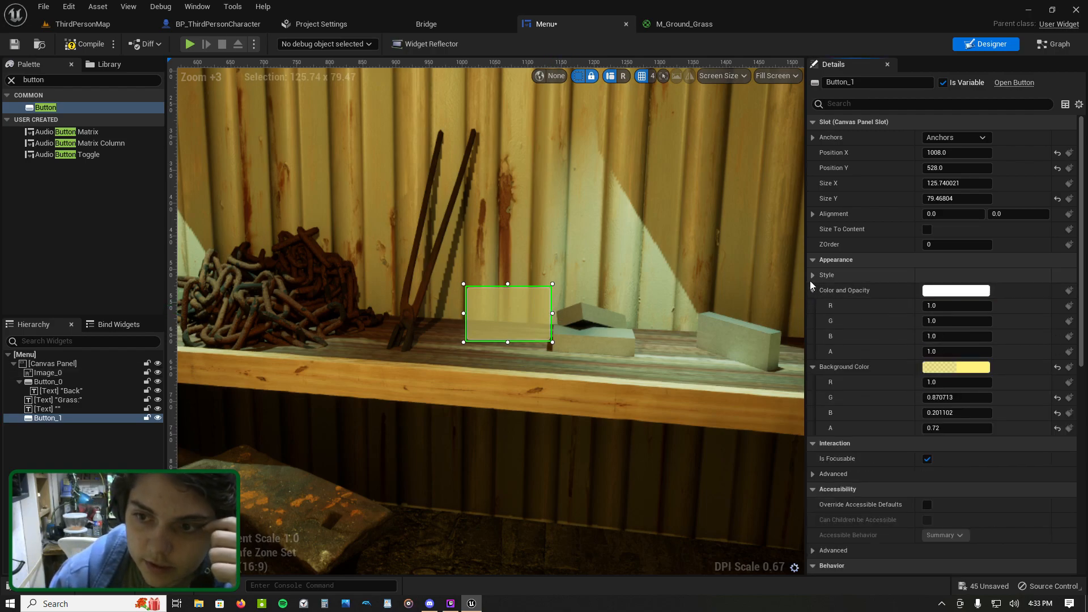
click(813, 275)
click(812, 277)
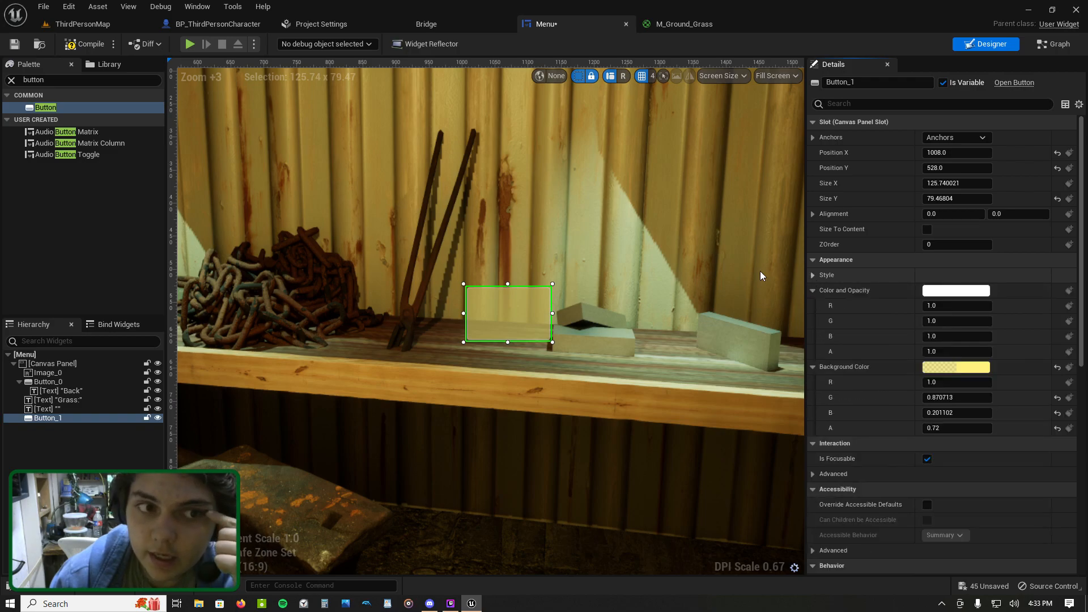
Step: Find the Image widget and place it inside the new workbench button
click(11, 80)
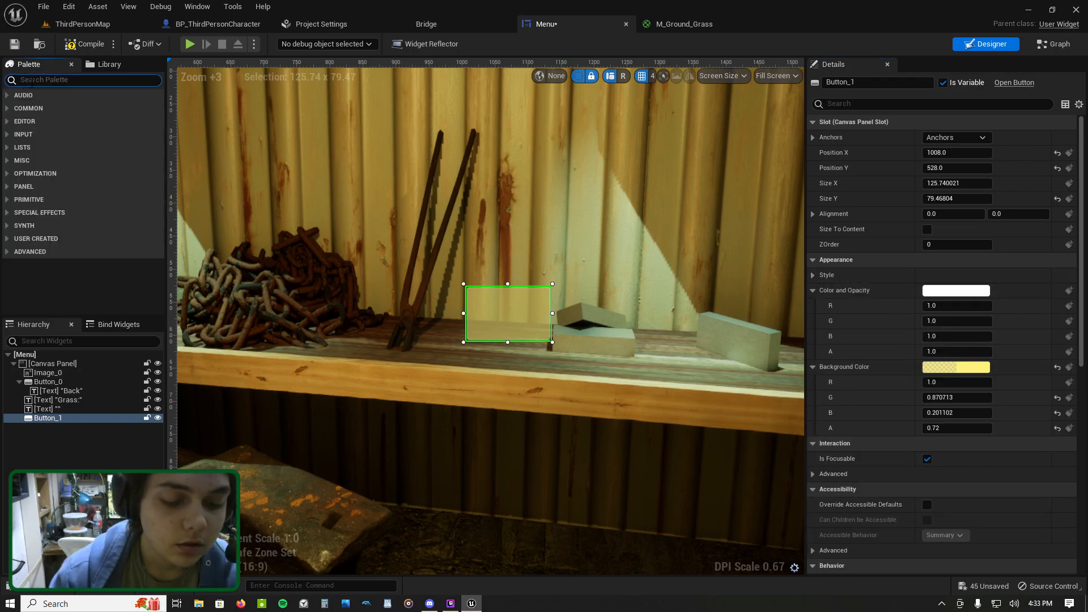
text(image)
drag(45, 108, 517, 318)
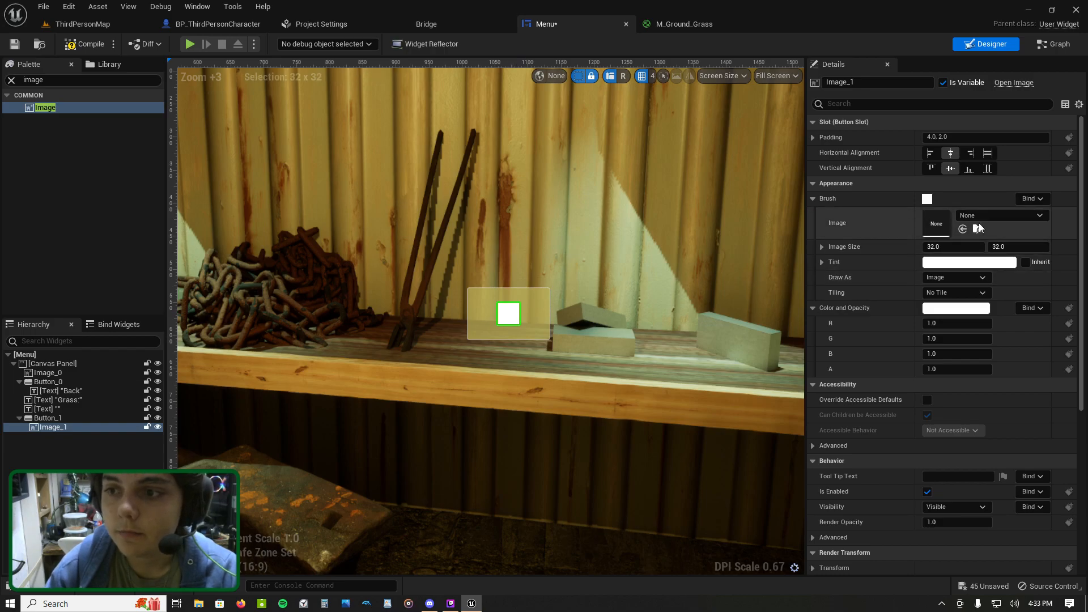
drag(943, 246, 992, 246)
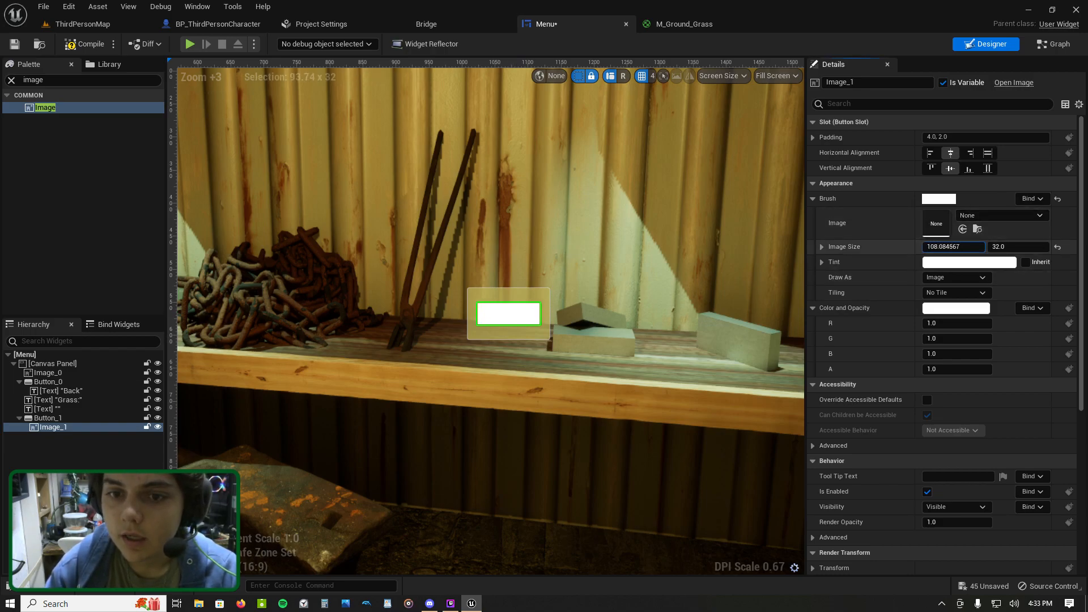
mouse_move(1001, 246)
mouse_down()
mouse_move(1052, 247)
mouse_move(985, 247)
mouse_up()
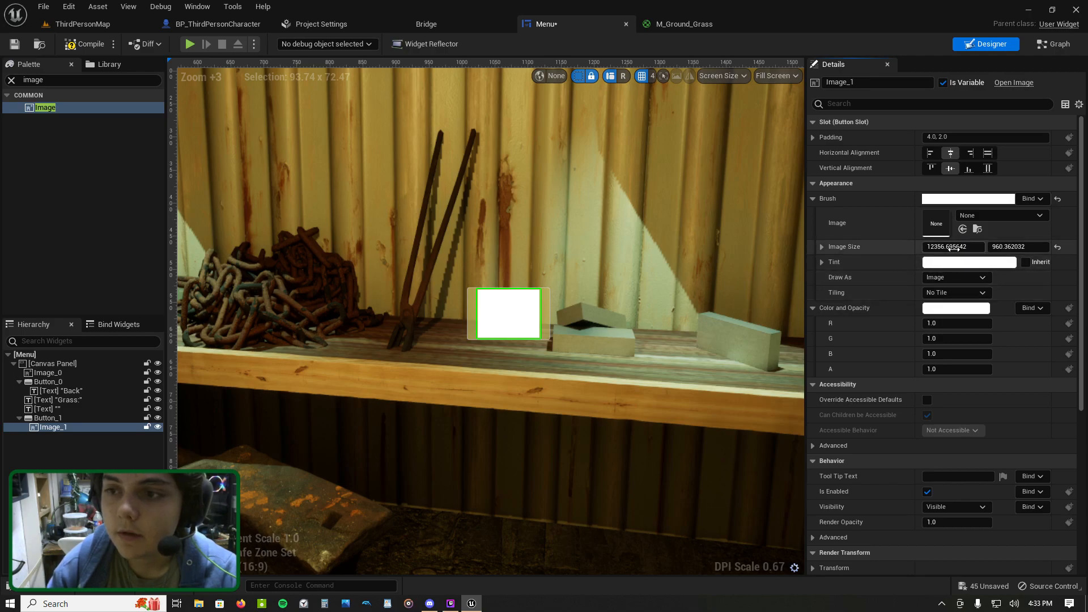
click(1058, 247)
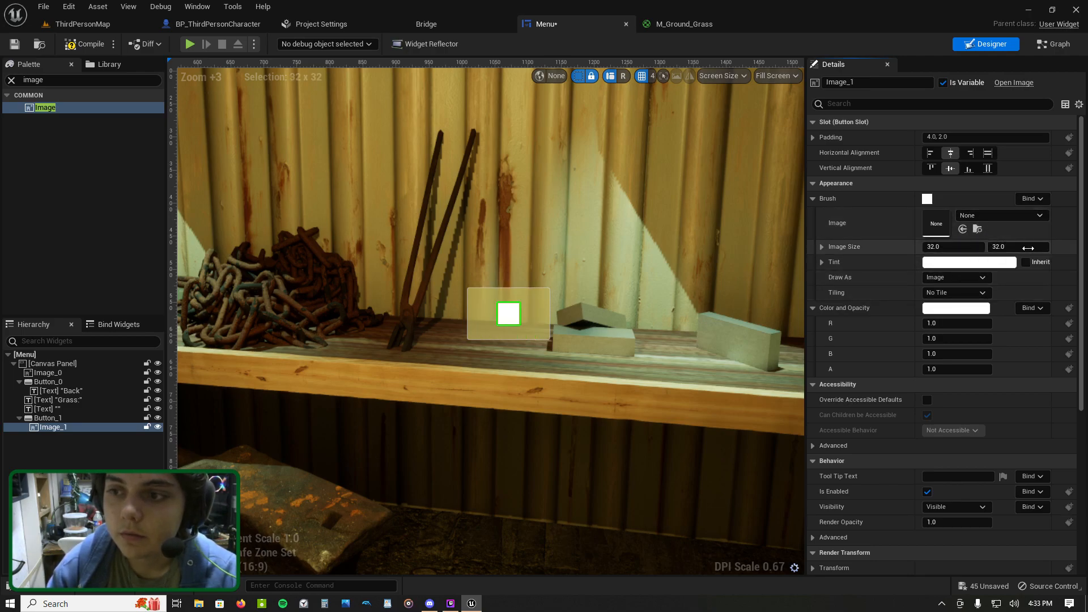
Step: Set the button image's size to about 104 by 81 and widen its parent button to about 133
drag(963, 247, 1023, 247)
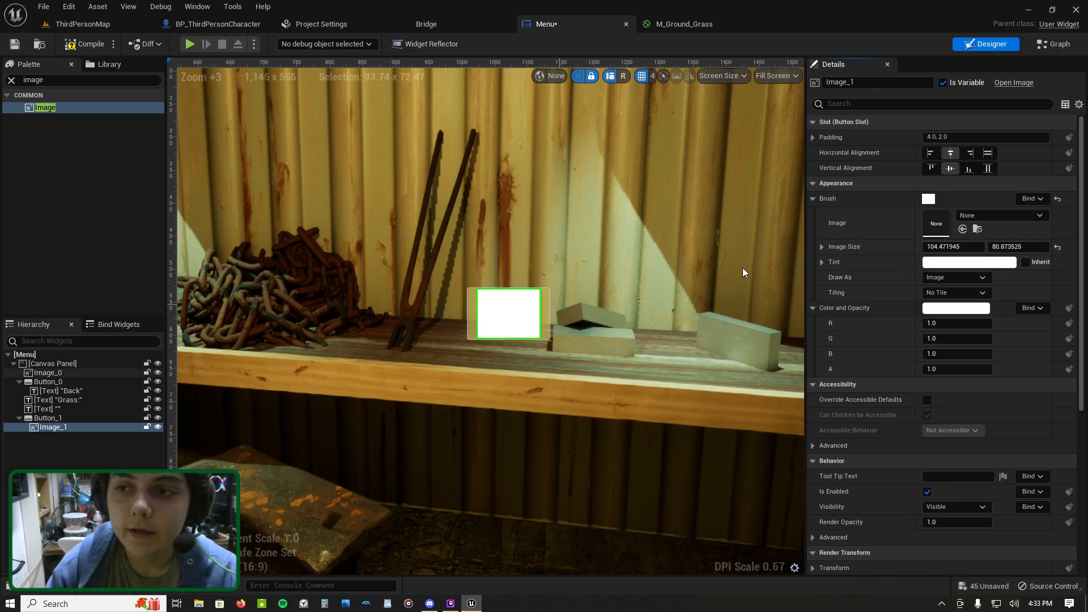
click(982, 216)
click(550, 327)
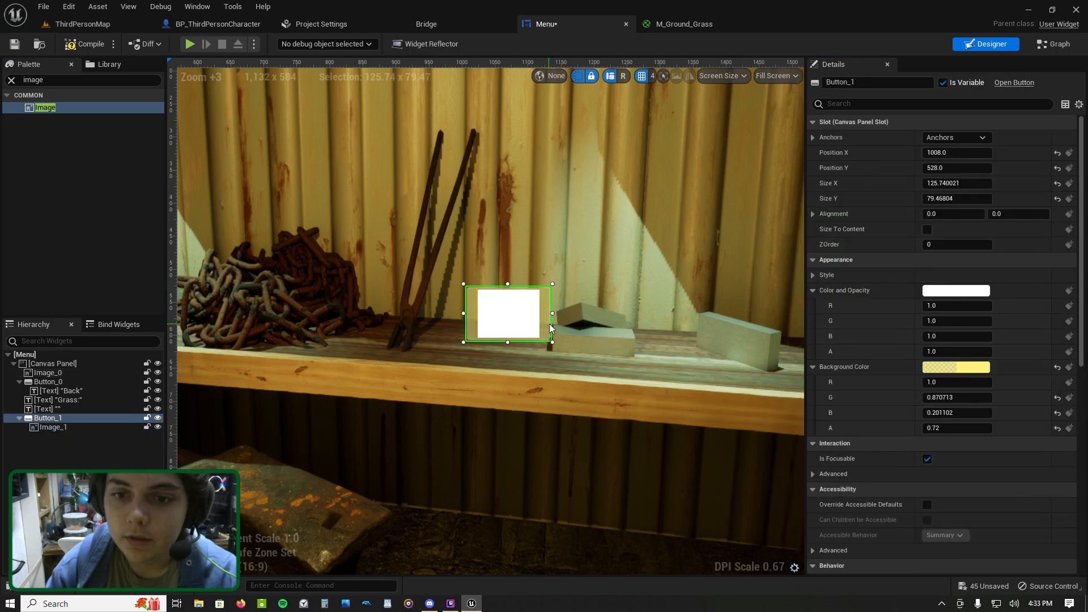
mouse_move(550, 314)
mouse_down()
mouse_move(538, 315)
mouse_move(577, 315)
mouse_move(557, 316)
mouse_up()
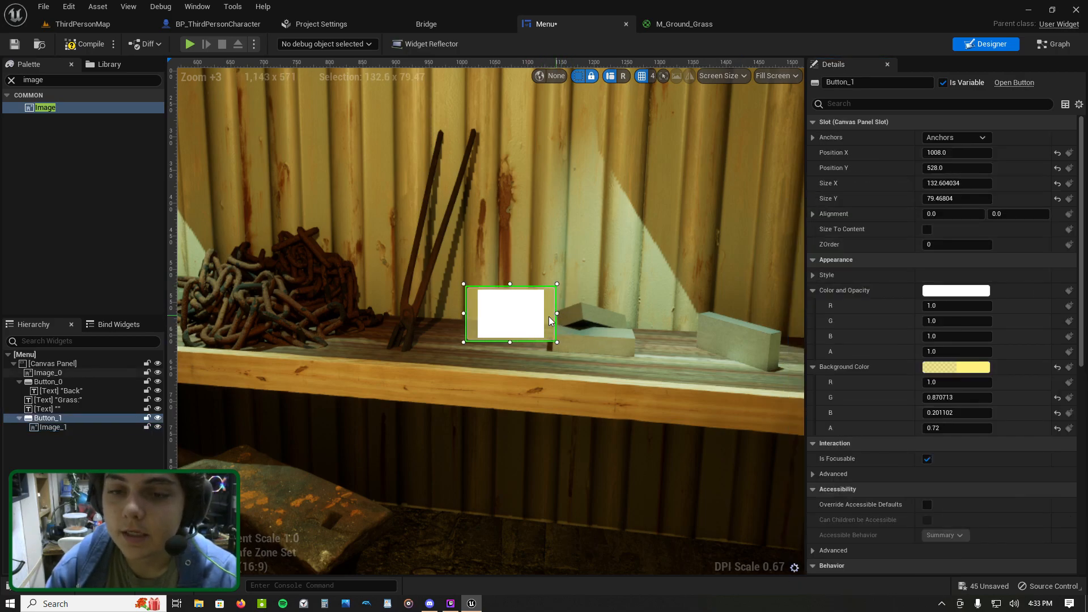
Step: Assign the M_Ground_Grass material as the brush image of the image inside the workbench button
click(520, 318)
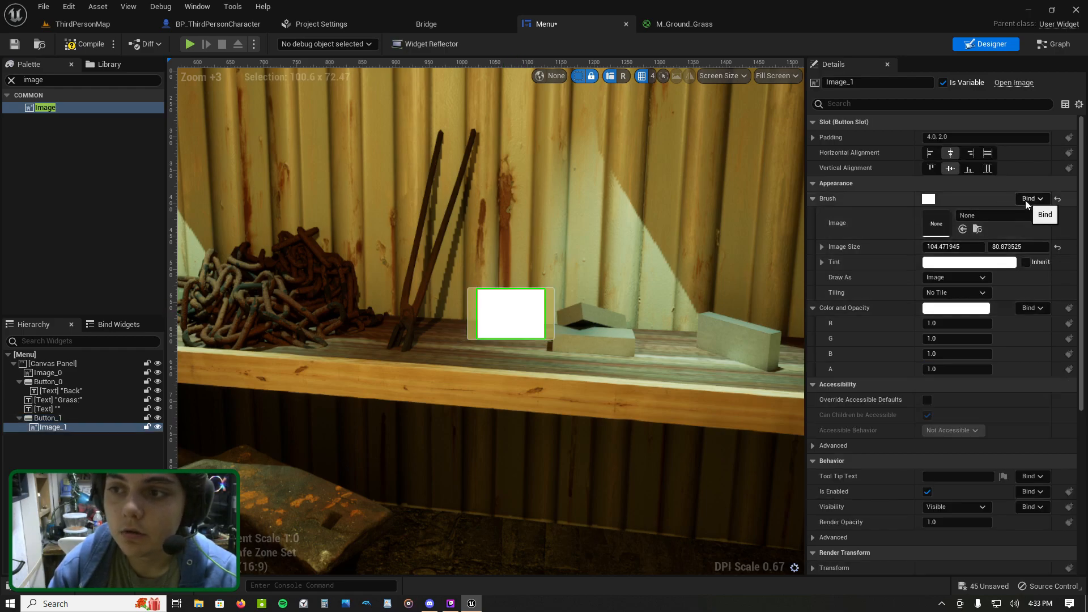
click(976, 218)
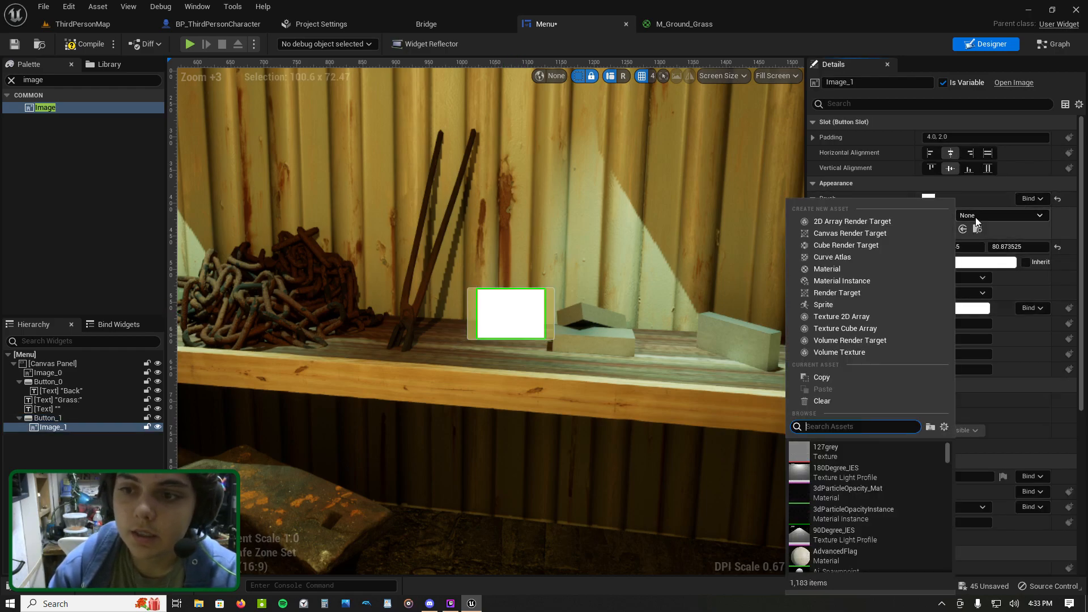
text(grass)
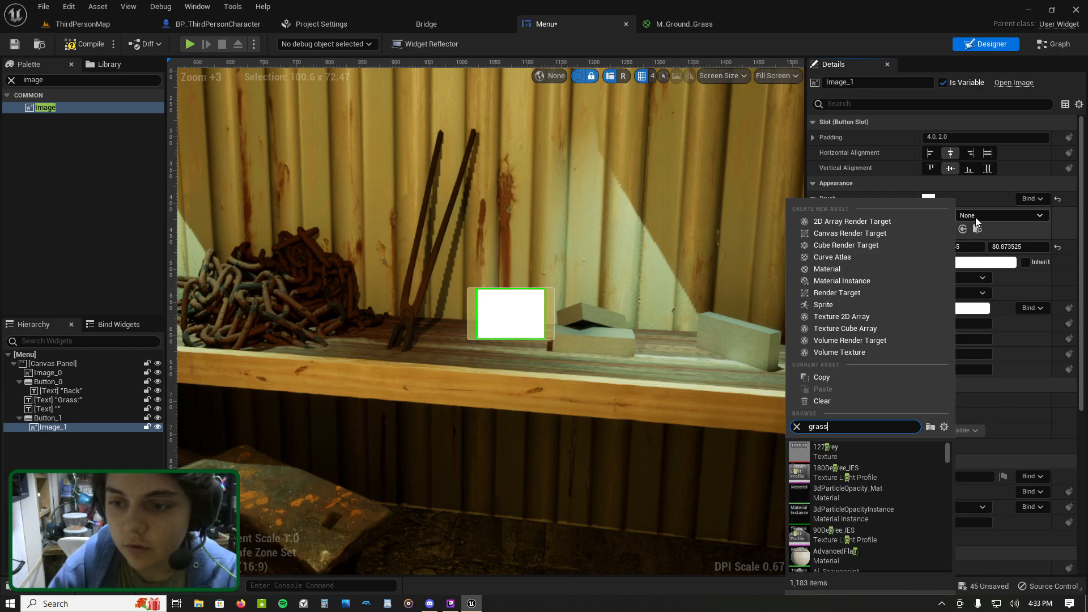
click(888, 445)
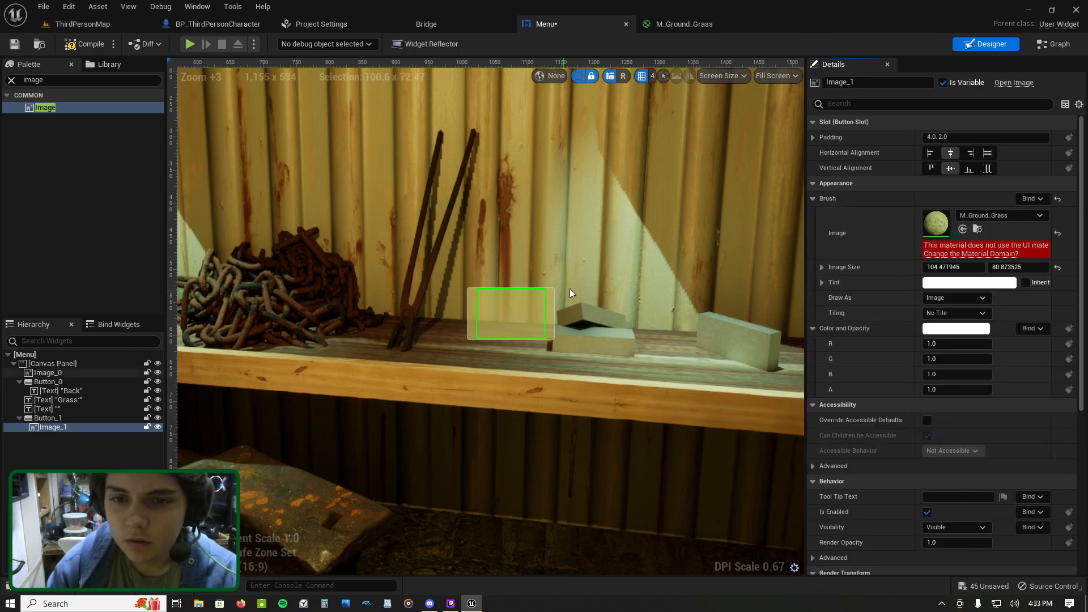
Step: Search the assets available for the brush image for "weed" and "grass"
click(987, 218)
scroll(891, 453, down, 10)
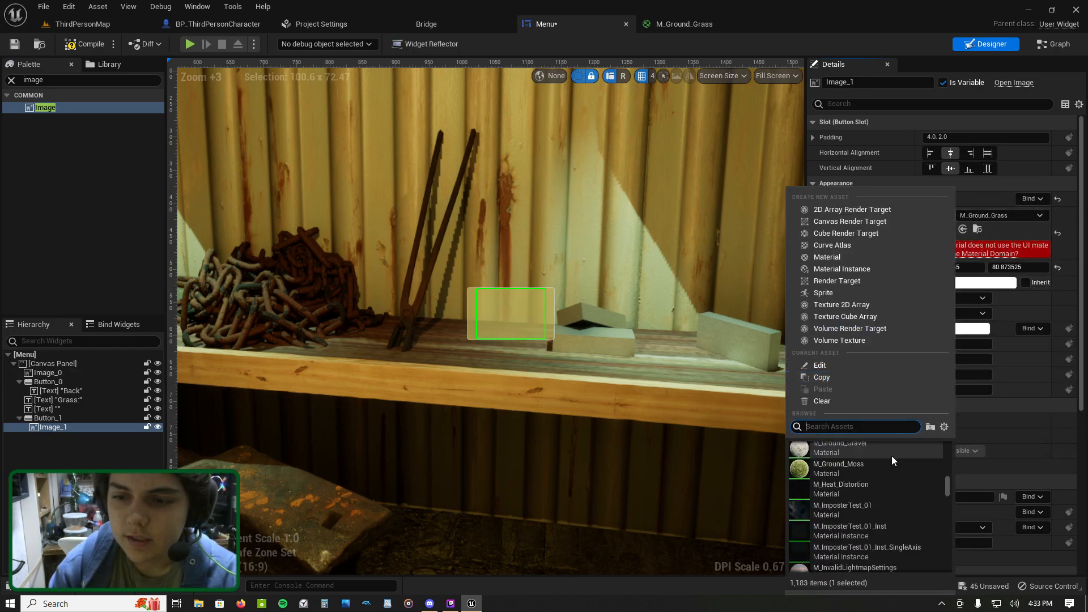
text(weed)
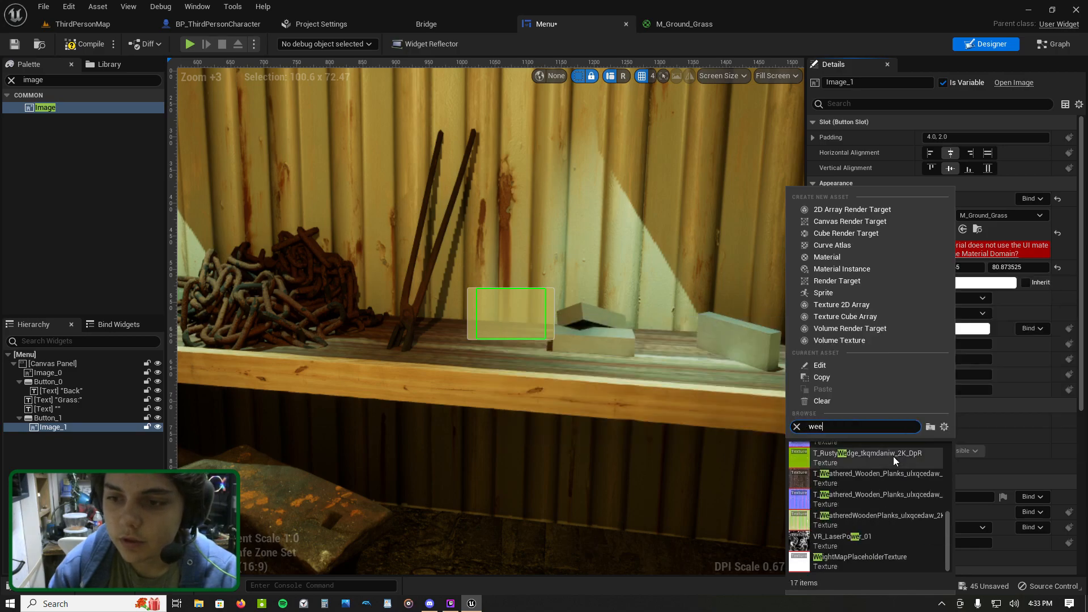
key(BackSpace)
key(BackSpace)
key(BackSpace)
key(BackSpace)
text(grass)
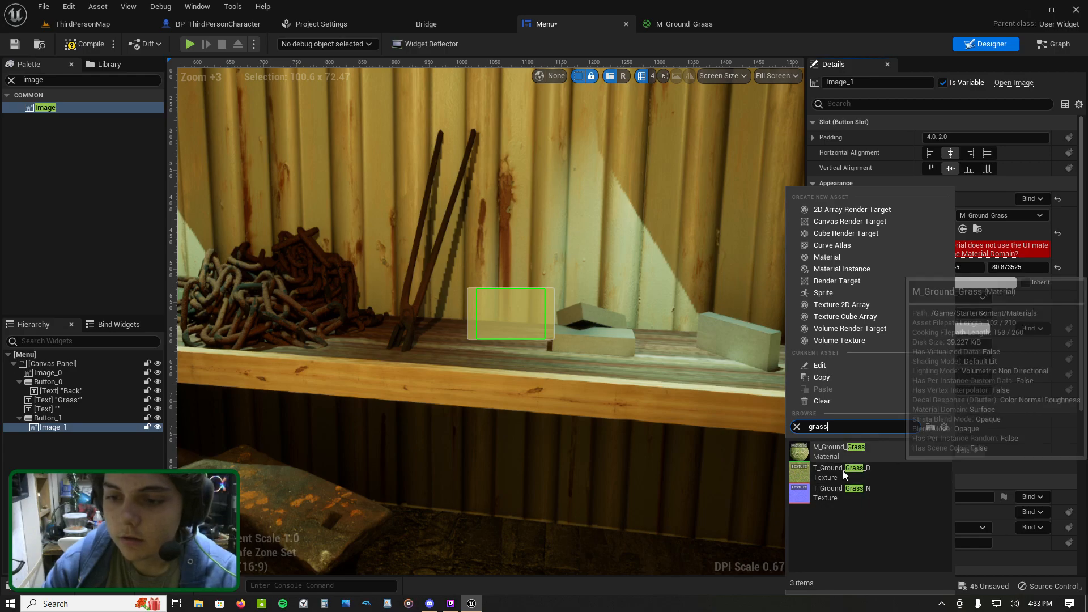
Step: Switch to Firefox and run a Google image search for "cigar", blocking the site's location access request
click(242, 605)
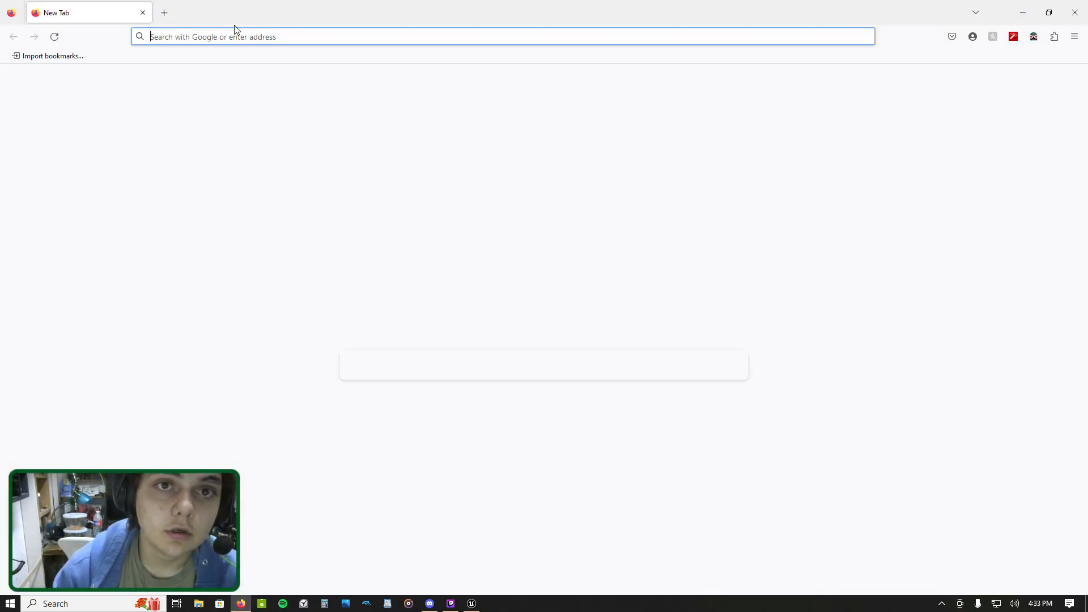
text(cigar)
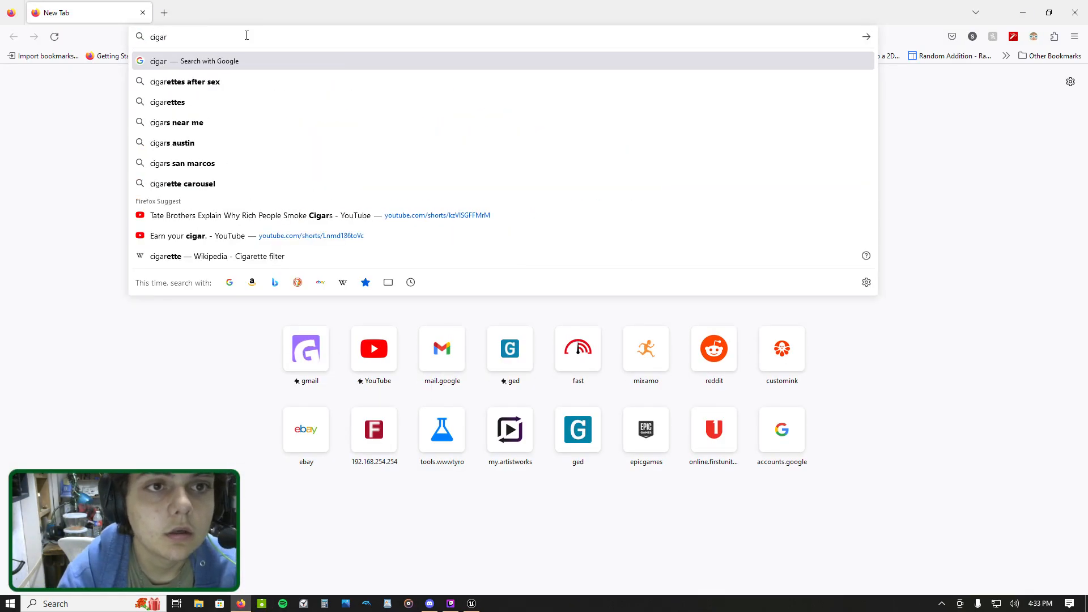
key(Return)
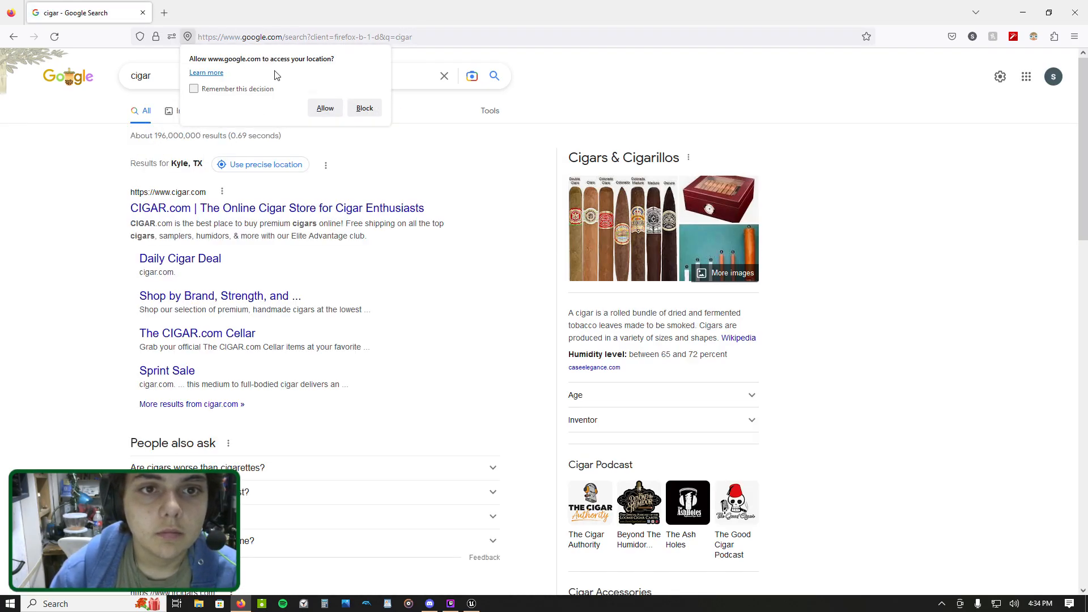
click(365, 109)
click(189, 114)
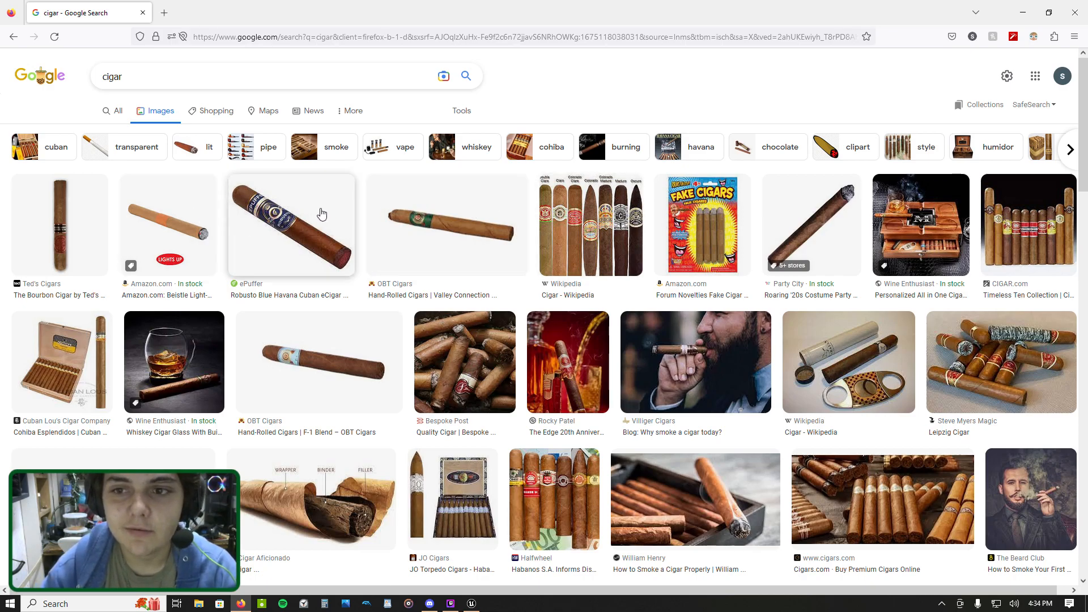
Step: Save the ePuffer Robusto cigar picture to Downloads as epuffer-robusto-blue-ecigar-glow.jpg and close the browser
click(285, 220)
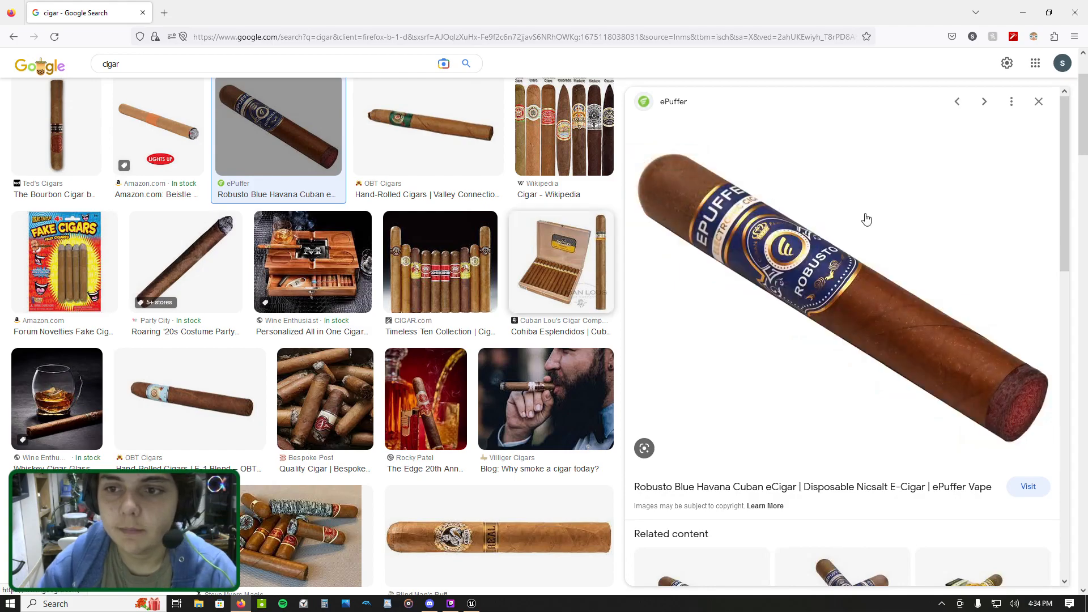
right_click(844, 237)
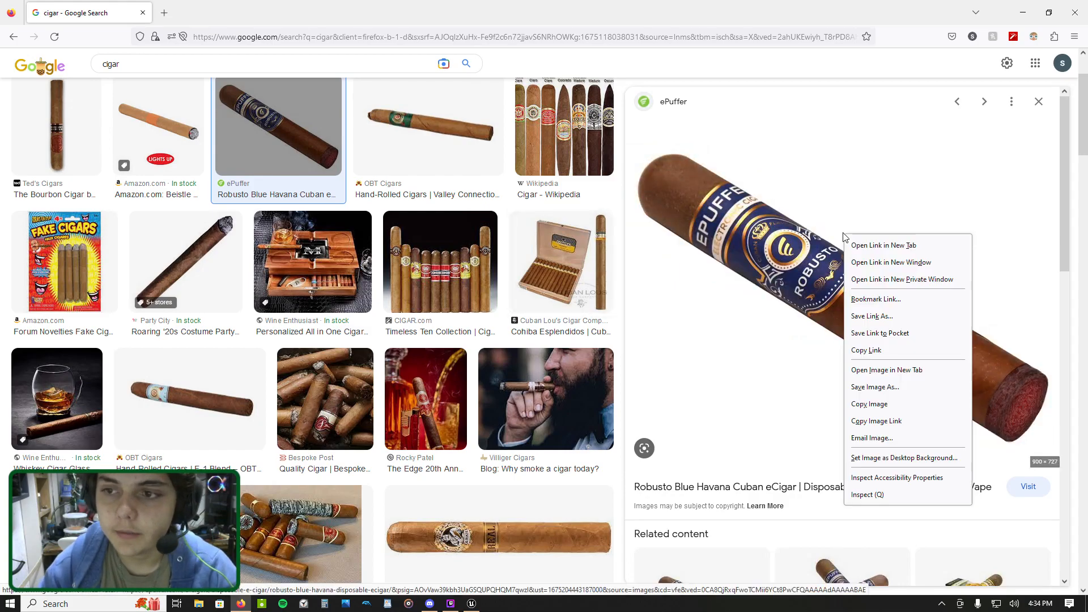
click(875, 387)
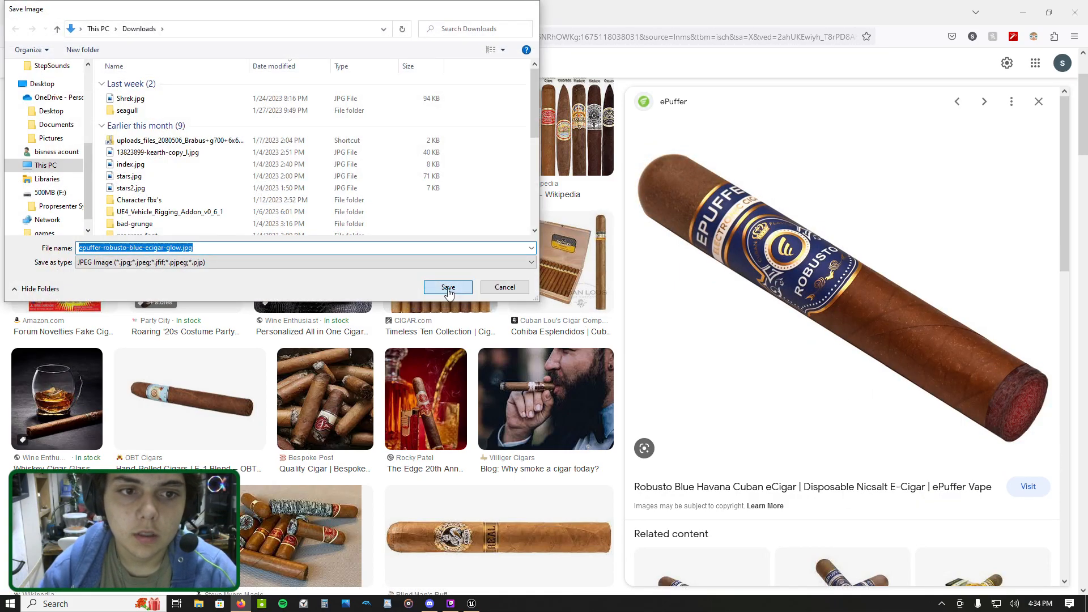
click(448, 287)
click(1083, 9)
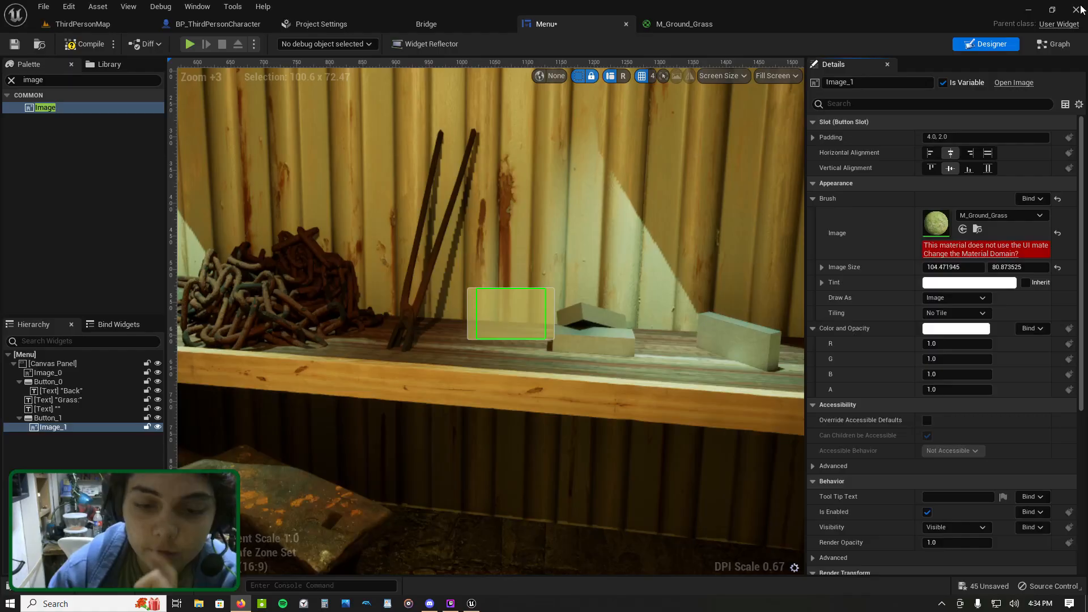
Step: Import epuffer-robusto-blue-ecigar-glow.jpg into the Widgets content folder from the ThirdPersonMap editor
click(94, 23)
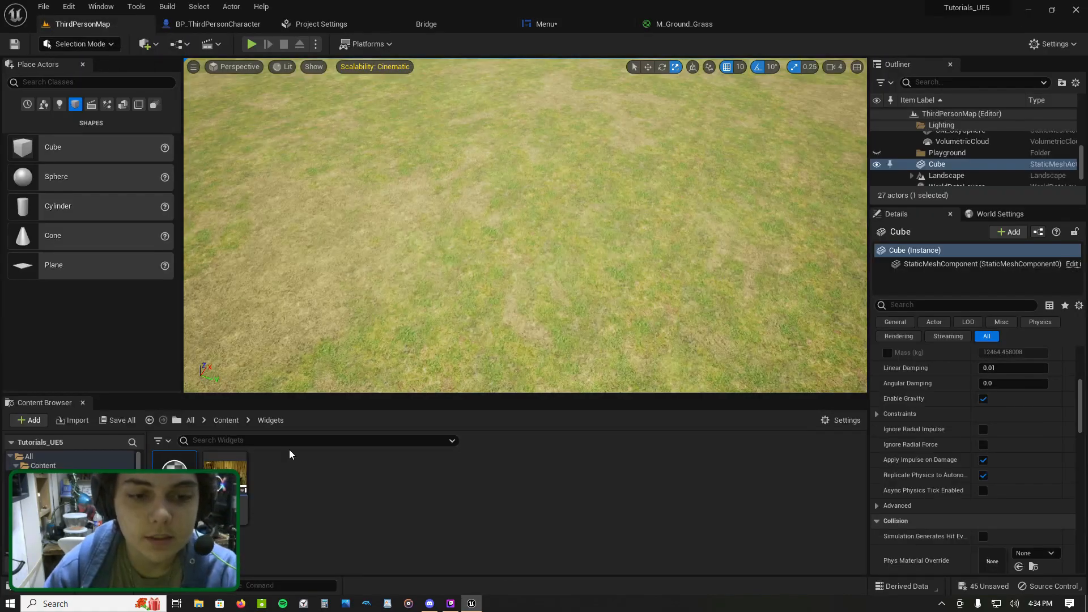
right_click(287, 494)
click(343, 96)
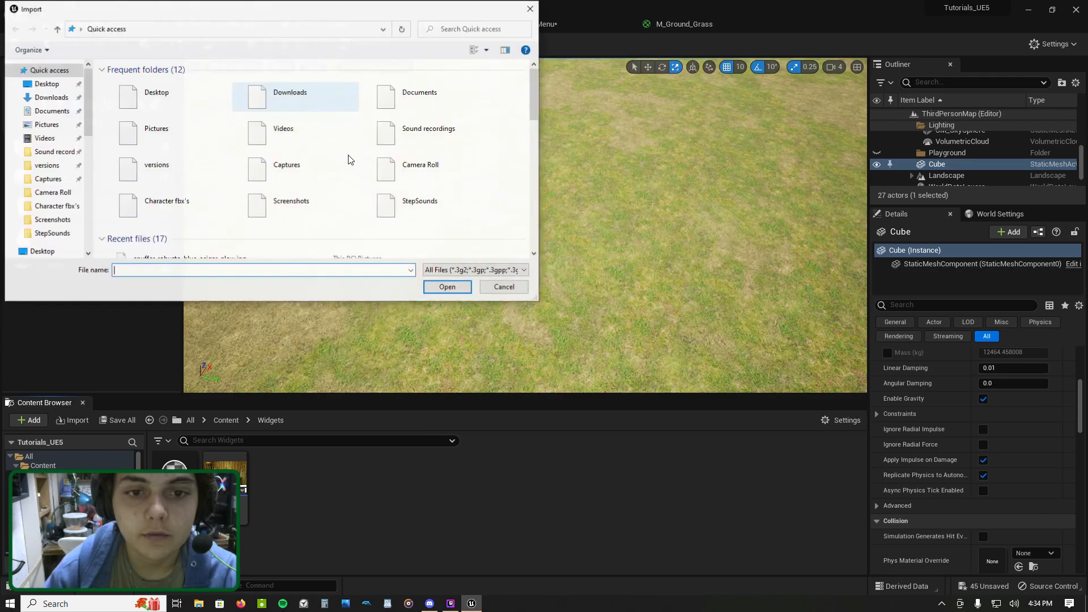
scroll(222, 170, down, 1)
drag(183, 180, 391, 509)
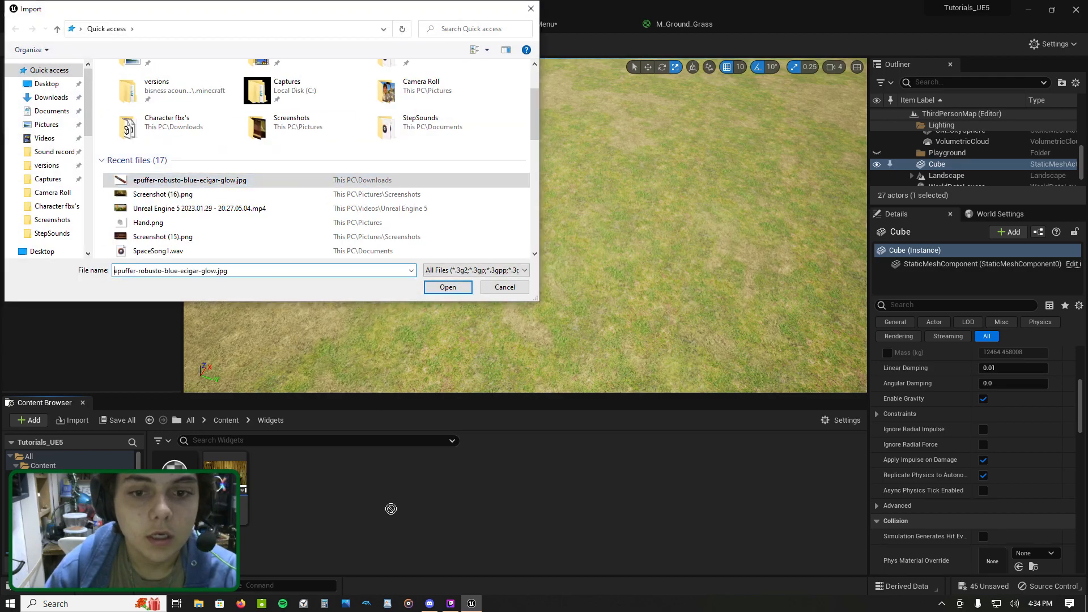
click(445, 289)
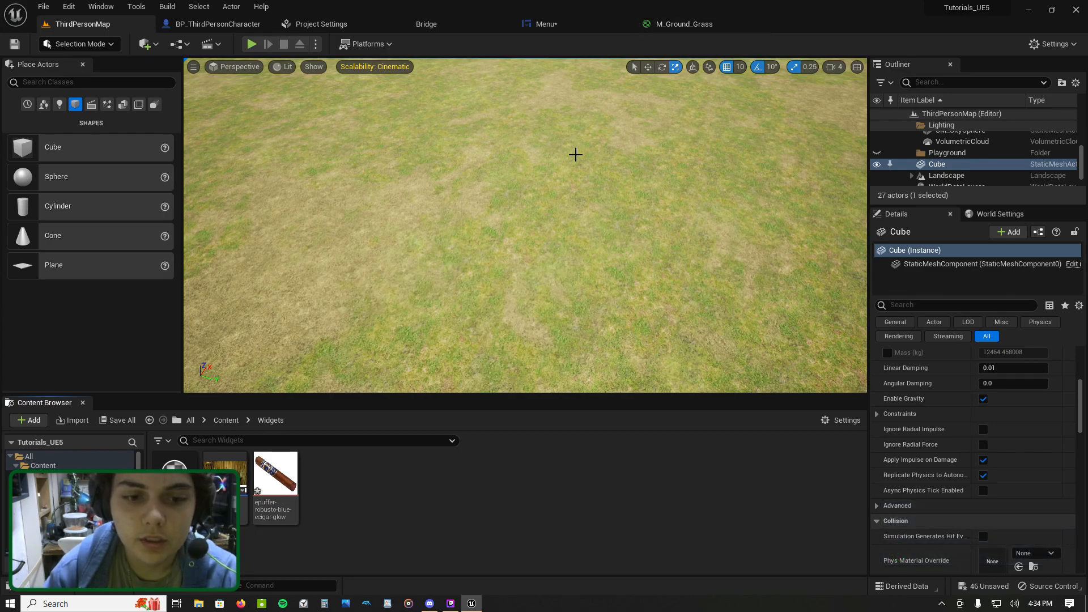
Step: Assign the imported cigar texture to the workbench button's image and make the button about 97 high, saving the compiled widget
mouse_move(276, 474)
mouse_down()
mouse_move(609, 54)
mouse_move(682, 25)
mouse_move(652, 51)
mouse_move(557, 24)
mouse_move(936, 224)
mouse_up()
scroll(621, 227, up, 8)
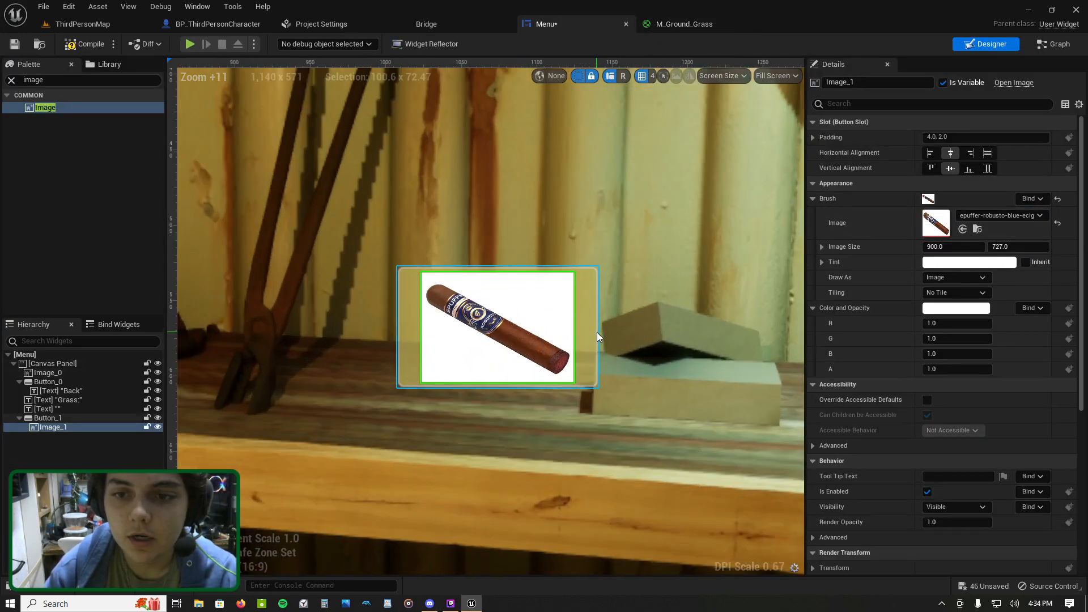
click(597, 332)
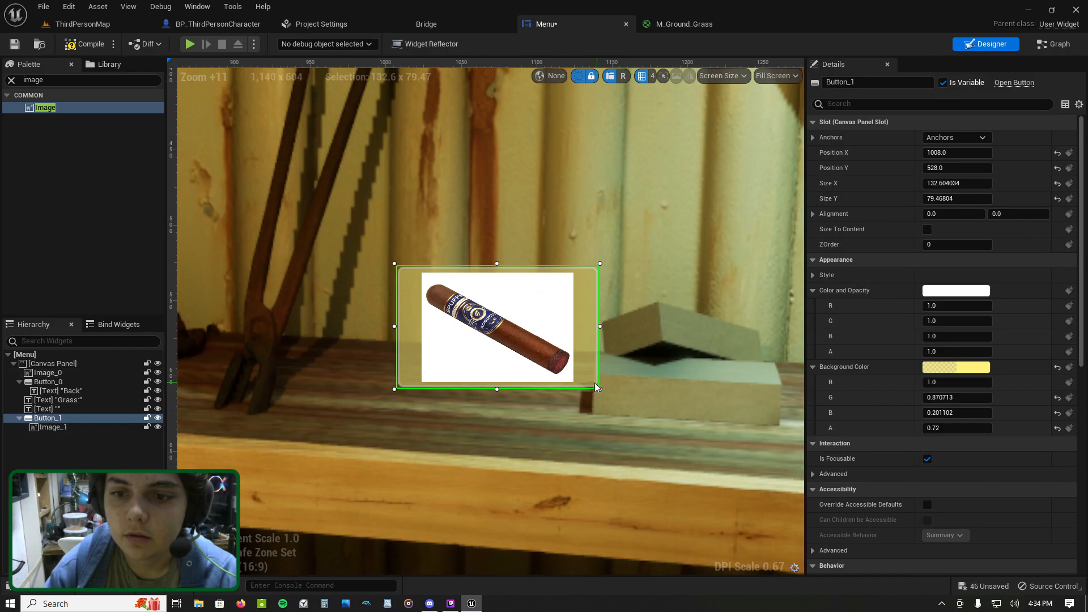
drag(496, 388, 495, 415)
click(79, 44)
click(14, 43)
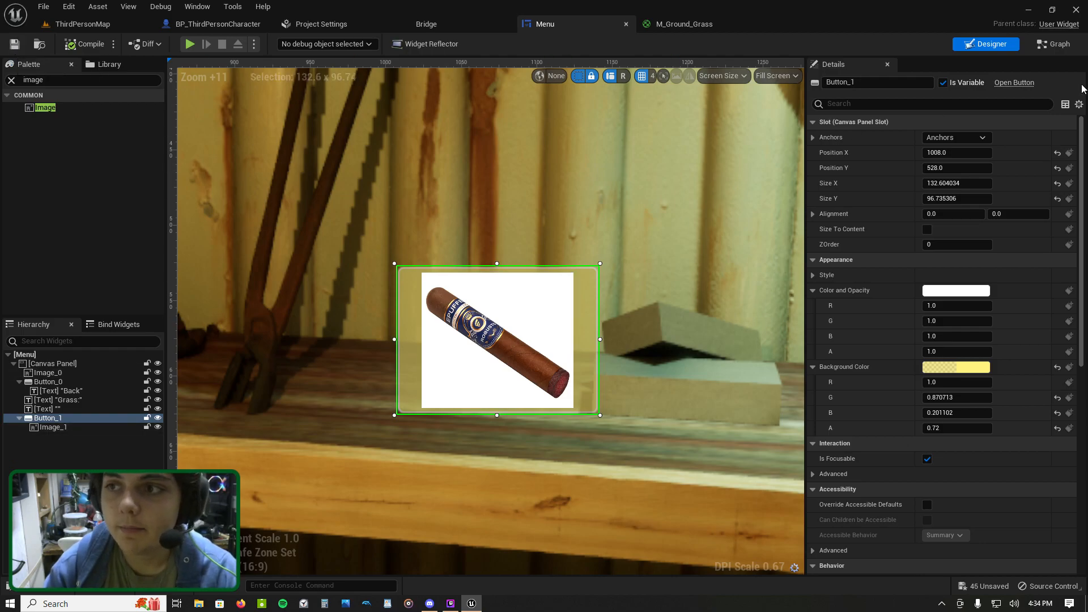
Step: Create an On Clicked event for the workbench button Button_1 in the Menu widget
scroll(1077, 119, down, 2)
scroll(1029, 276, down, 1)
scroll(1029, 284, down, 5)
click(958, 505)
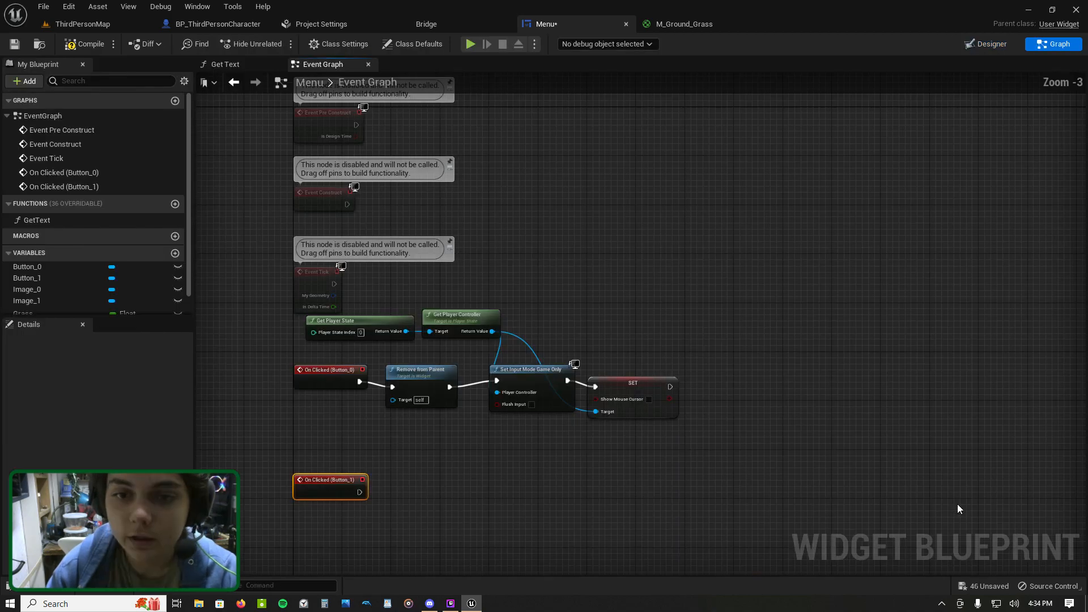
Step: Move the On Clicked (Button_1) event lower in the graph and connect a Branch node level with it
right_drag(693, 330, 364, 388)
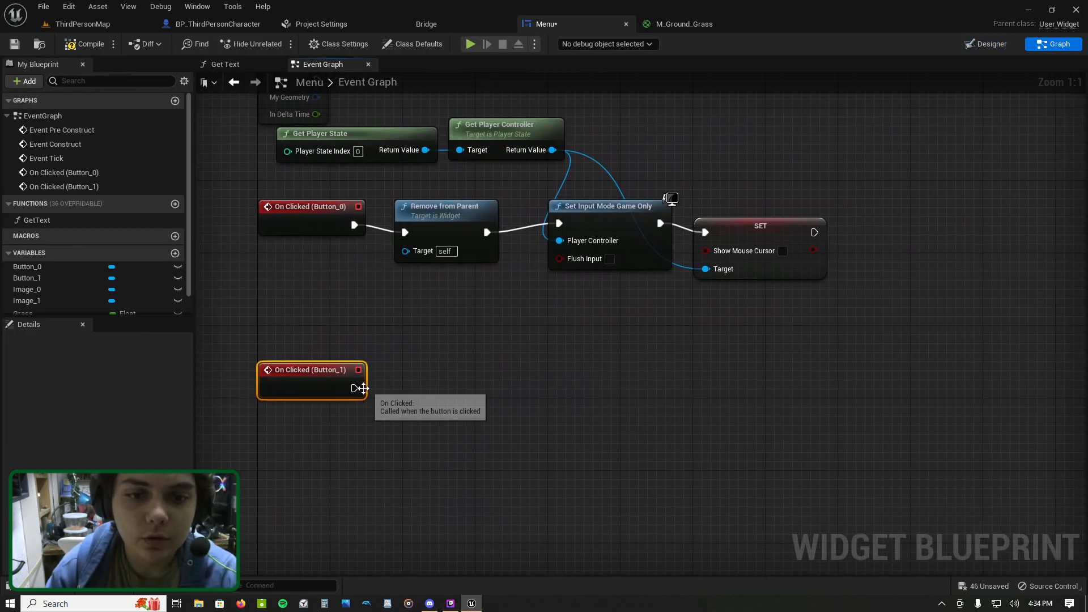
drag(340, 391, 454, 468)
text(branch)
key(Return)
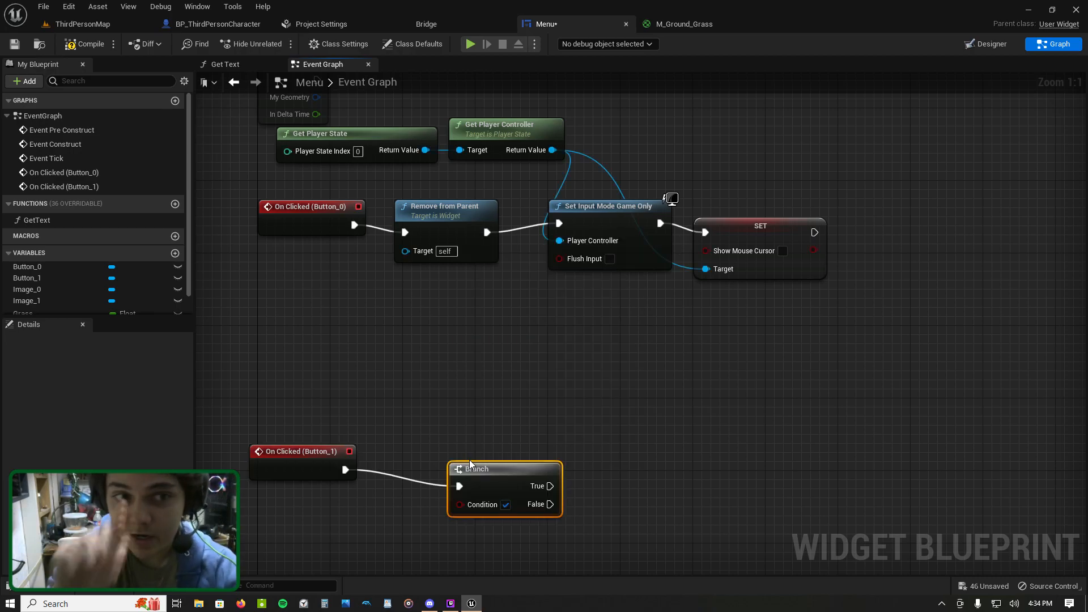
drag(487, 488, 505, 468)
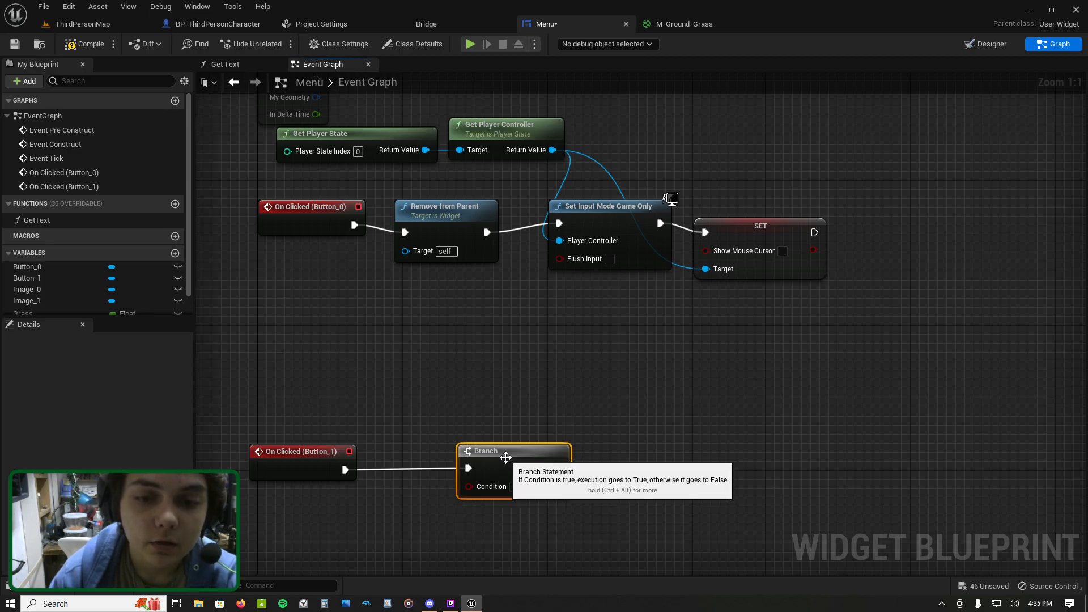
drag(505, 465, 459, 457)
Step: Place a getter for the Grass variable and compare it with a Greater node set to 12
right_drag(459, 457, 565, 360)
scroll(90, 258, down, 1)
drag(28, 290, 459, 256)
click(403, 264)
text(>)
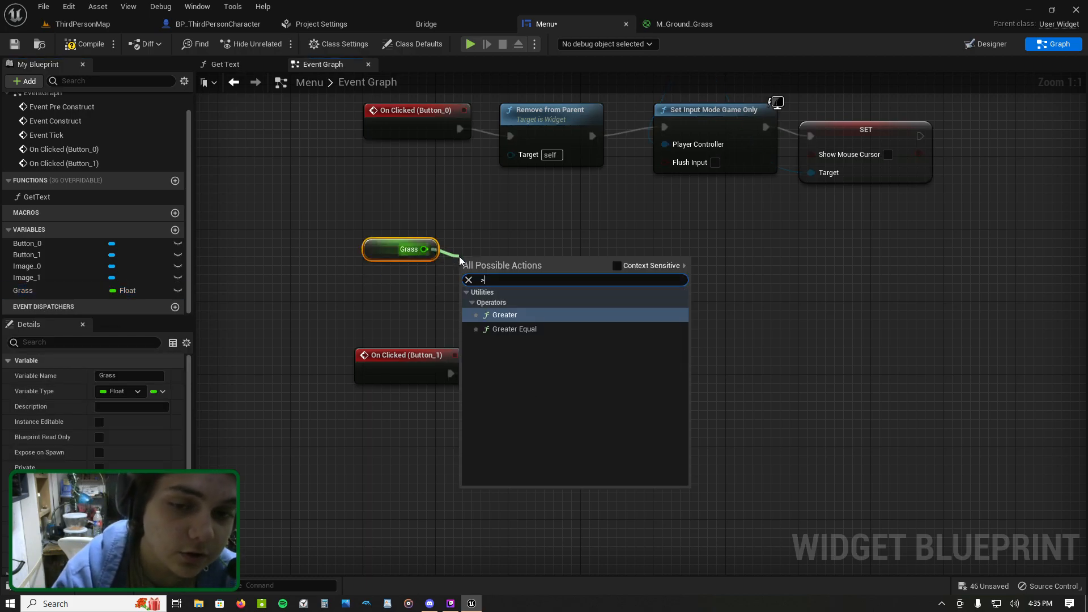
key(Return)
click(483, 276)
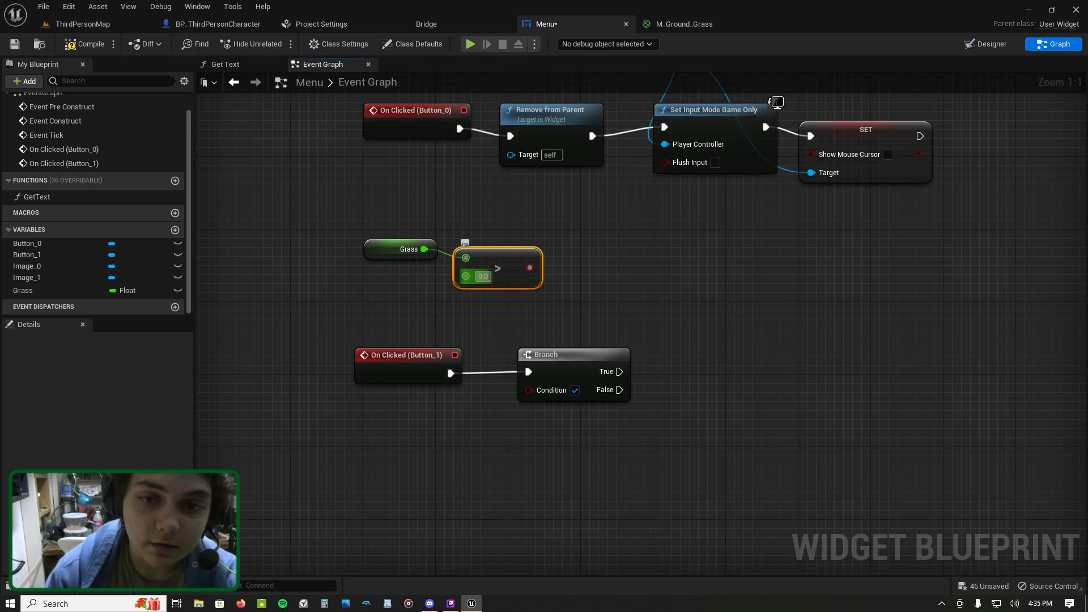
text(12)
click(595, 275)
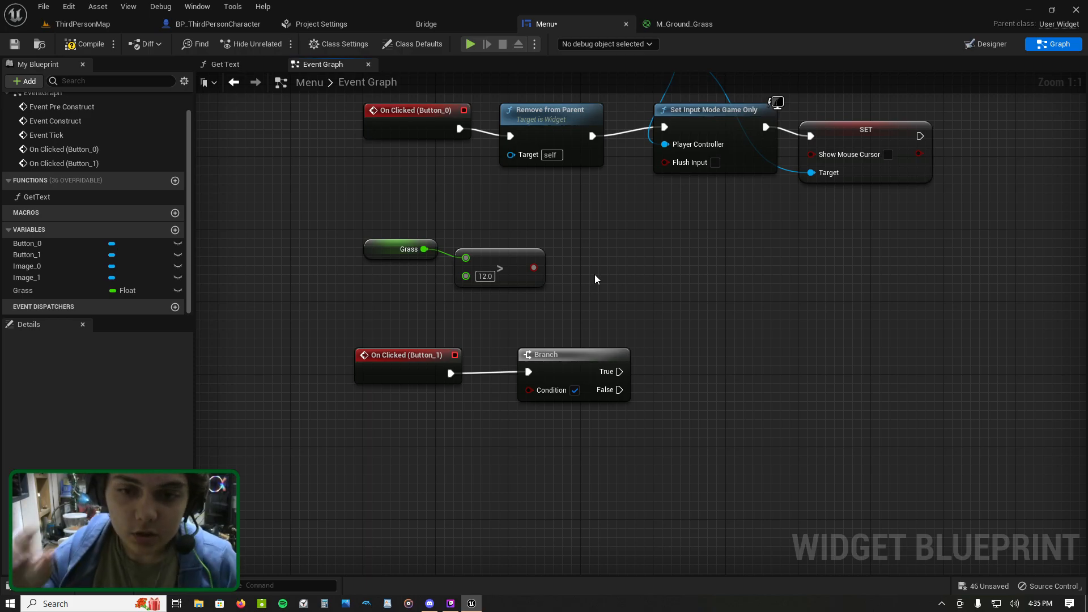
Step: Connect the Greater result to the Branch condition and place the comparison nodes below the On Clicked (Button_1) event
drag(534, 268, 532, 390)
drag(529, 312, 369, 238)
drag(498, 266, 455, 407)
click(593, 436)
click(545, 424)
right_drag(635, 411, 558, 350)
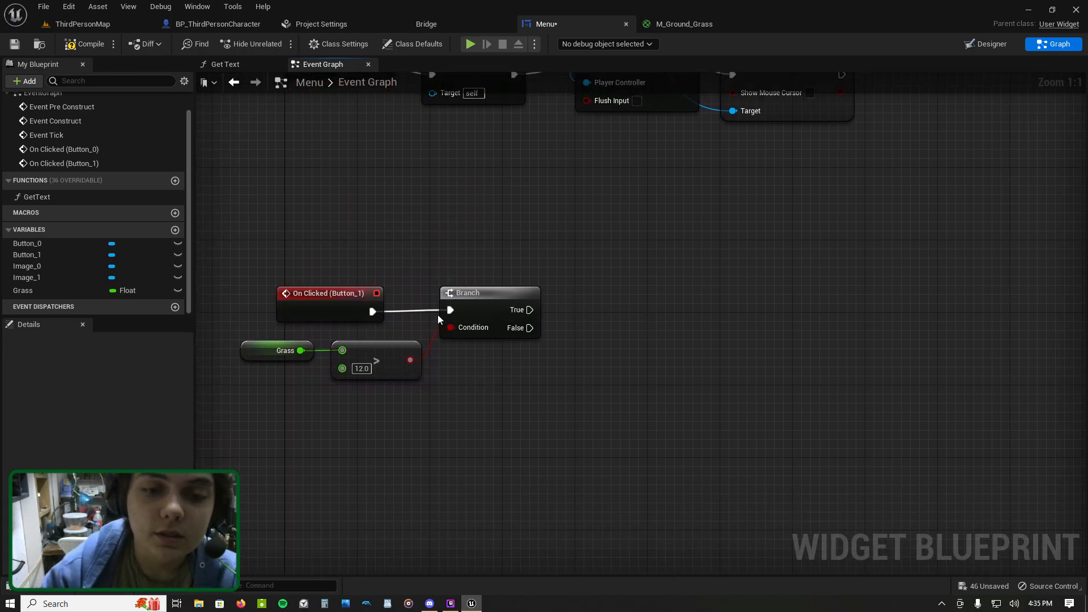
Step: Add a float variable named Cigar to BP_ThirdPersonCharacter and save the compiled blueprint
drag(529, 311, 615, 255)
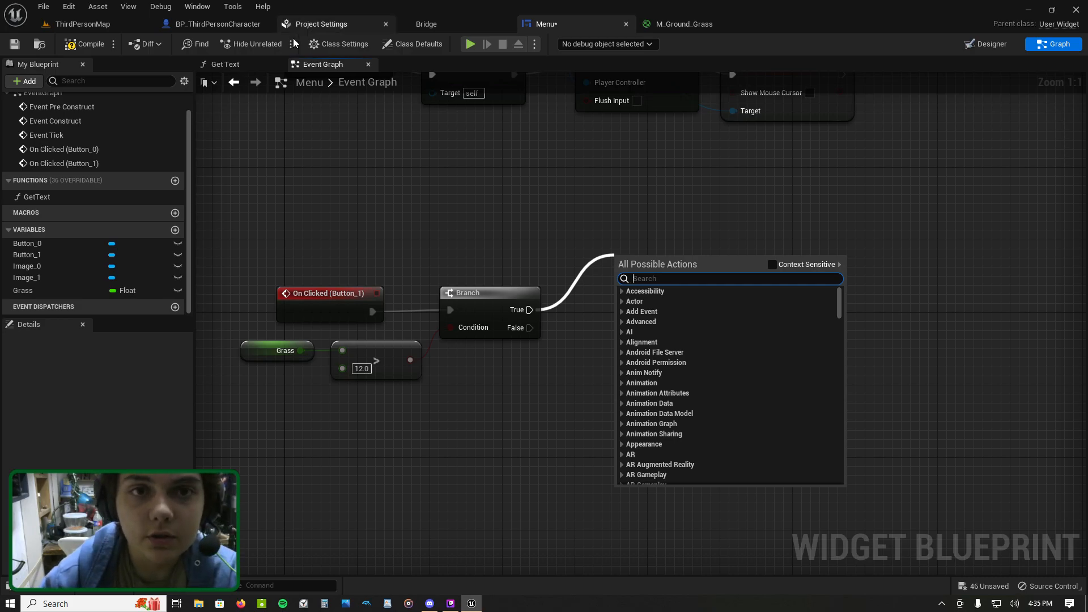
click(80, 44)
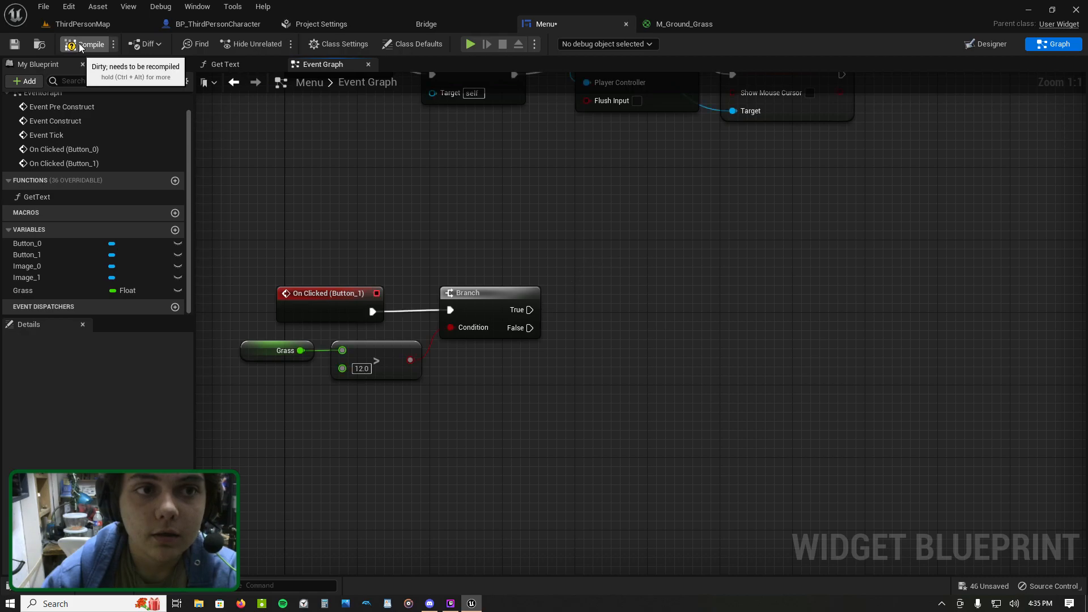
click(227, 26)
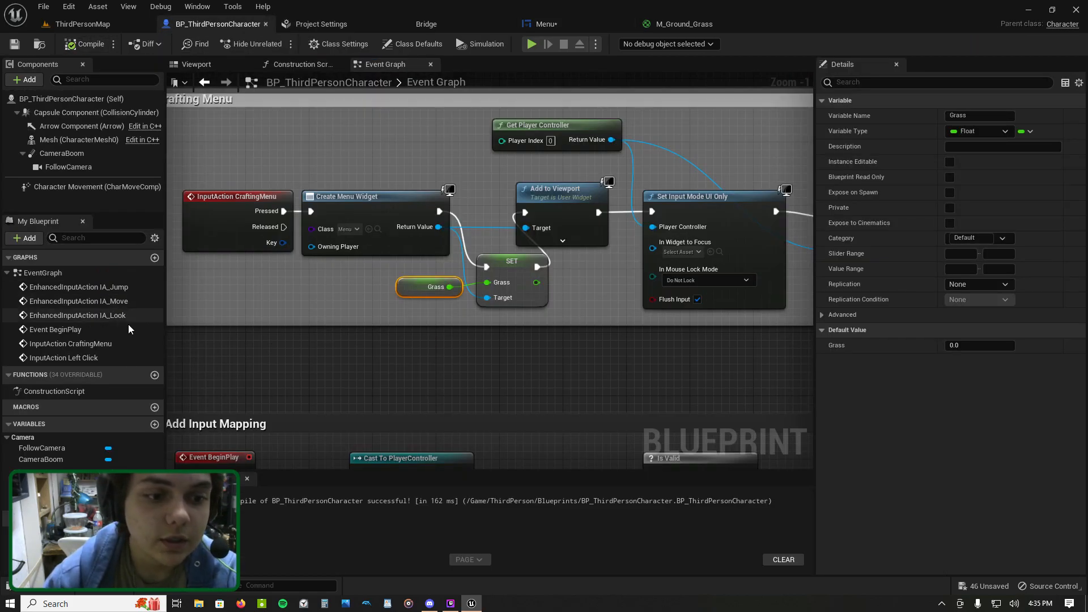
click(154, 426)
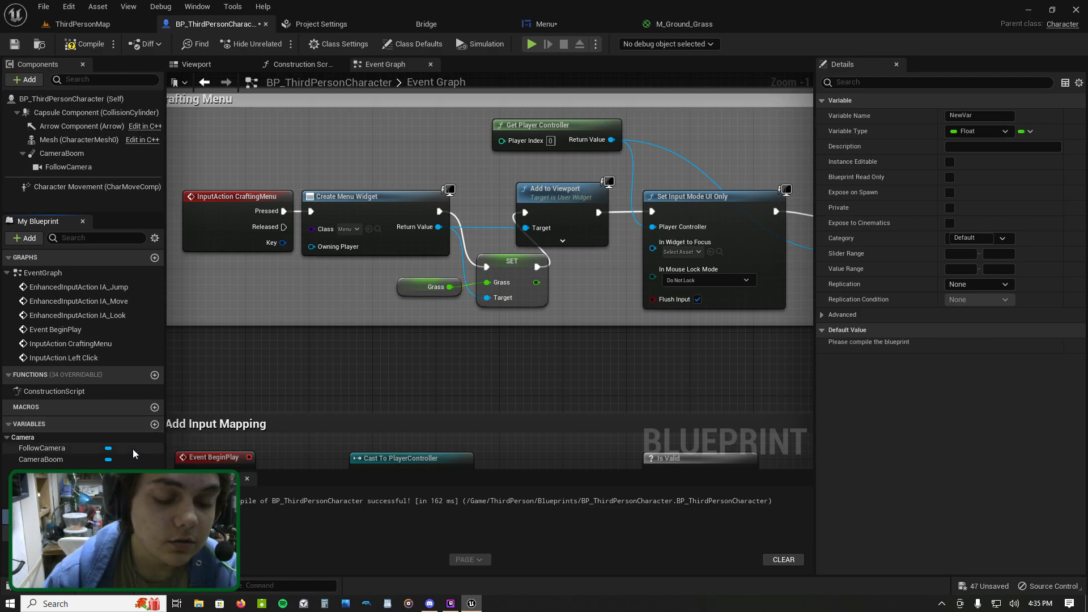
text(Cigar)
key(Return)
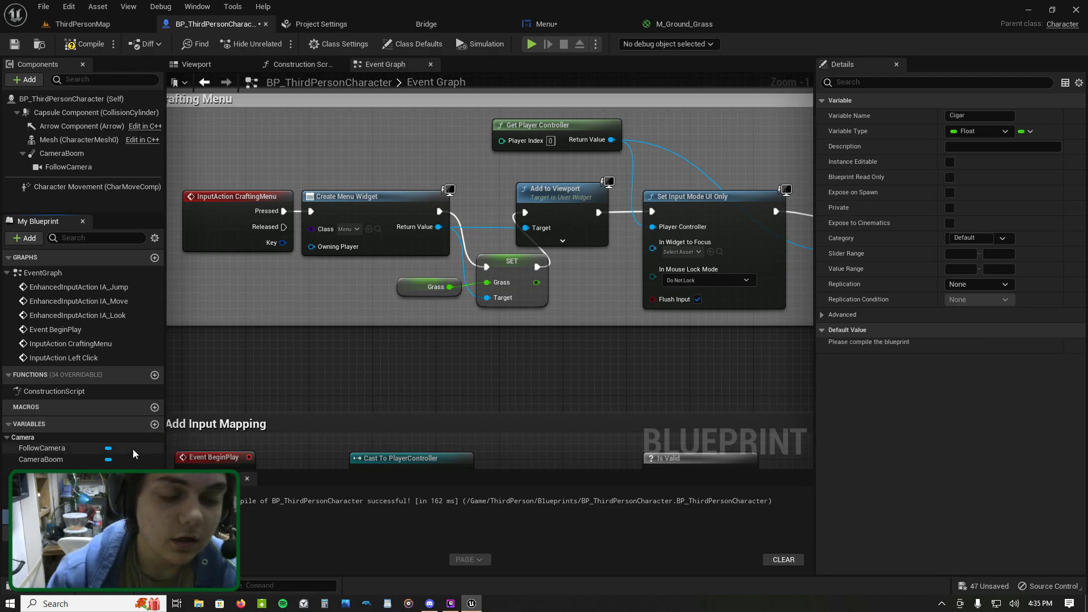
click(14, 44)
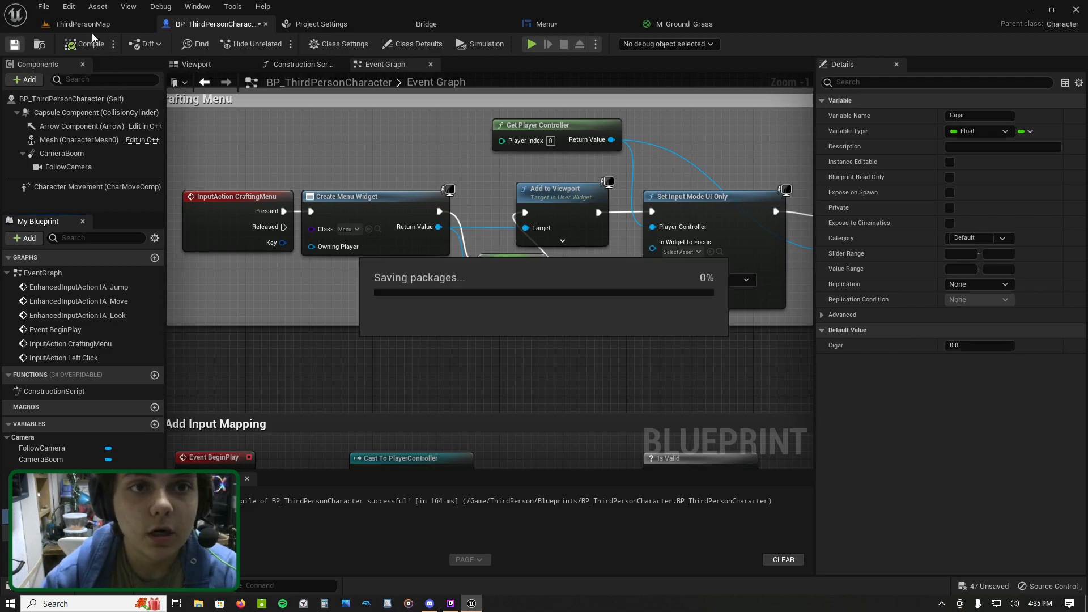
Step: Return to the Menu graph and connect a Cast To BP_ThirdPersonCharacter node to the Branch's True output
click(456, 23)
click(331, 24)
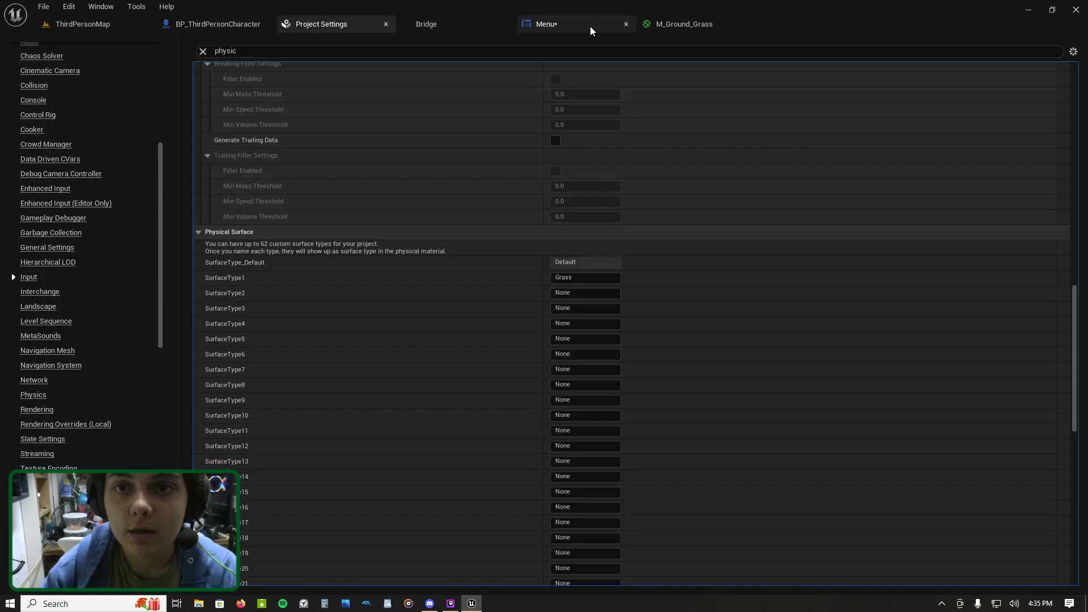
click(590, 25)
drag(529, 310, 600, 308)
text(set c)
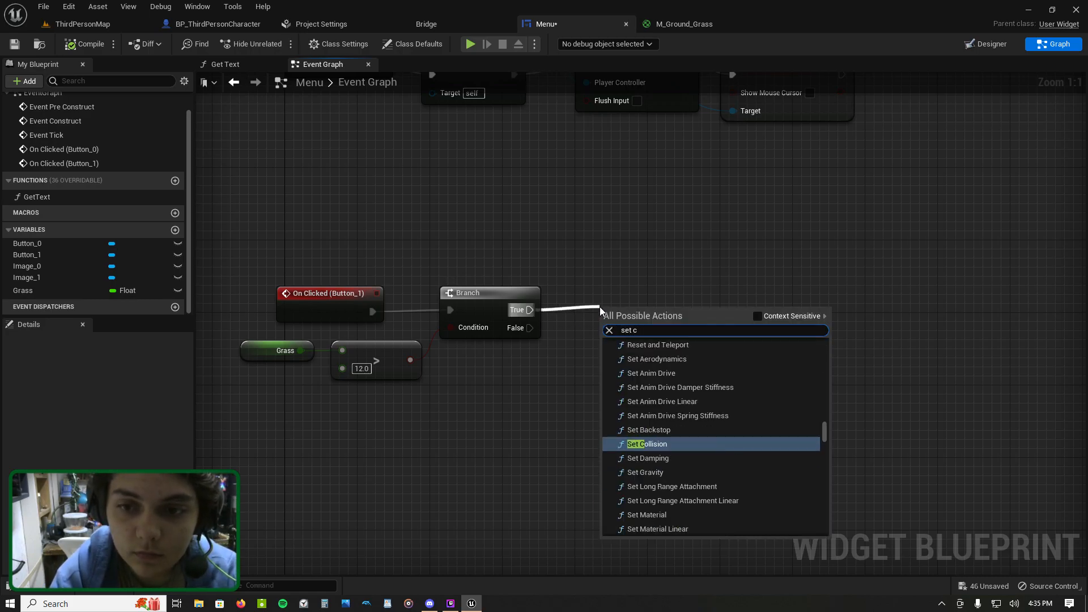
key(BackSpace)
key(BackSpace)
key(BackSpace)
text(cast to )
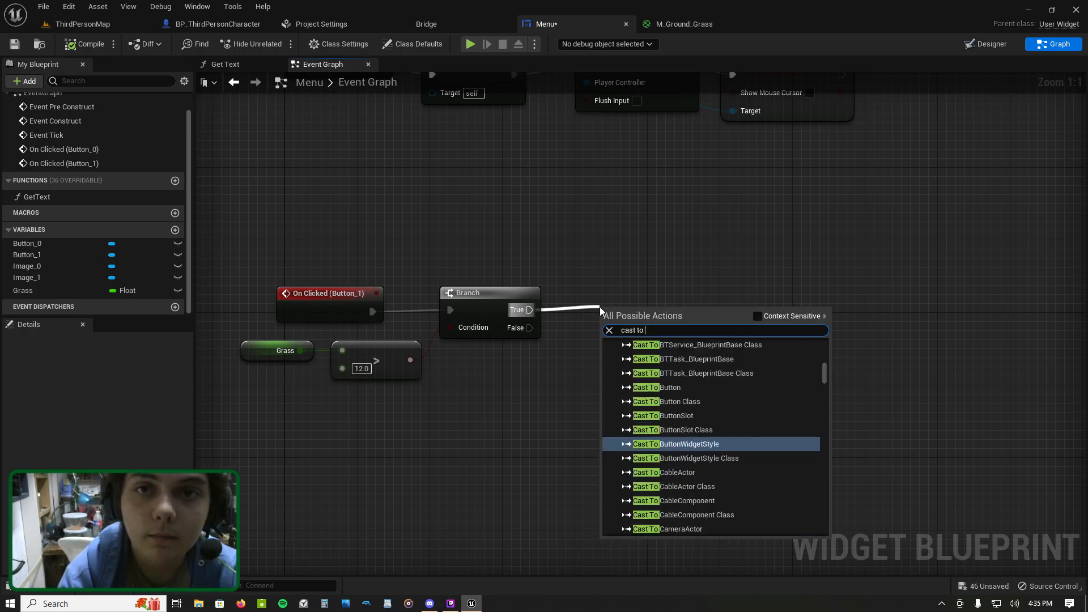
text(bP-)
key(BackSpace)
key(BackSpace)
key(BackSpace)
text(B)
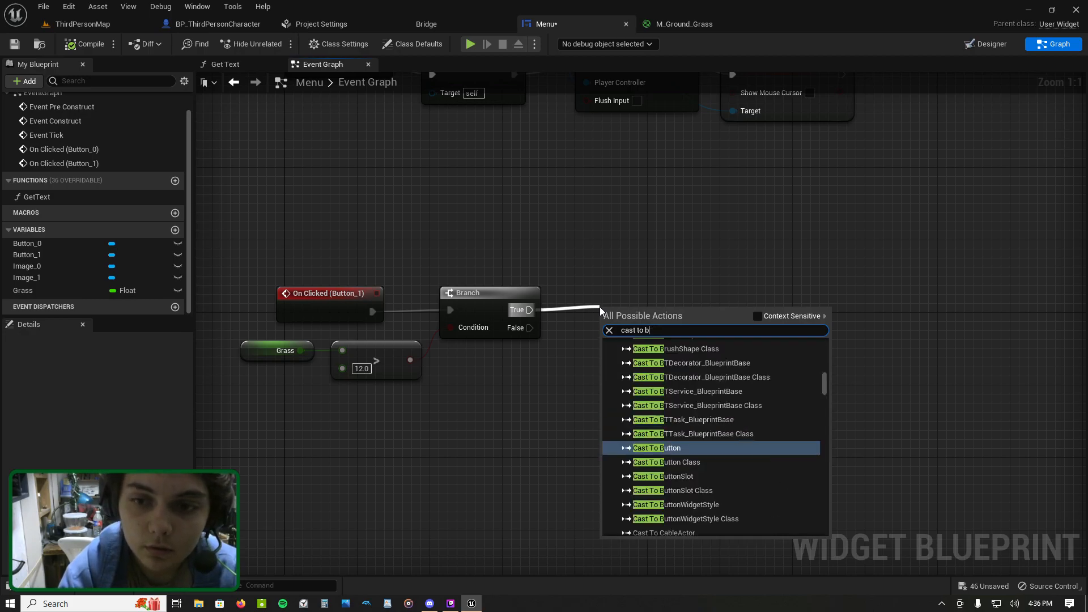
text(P)
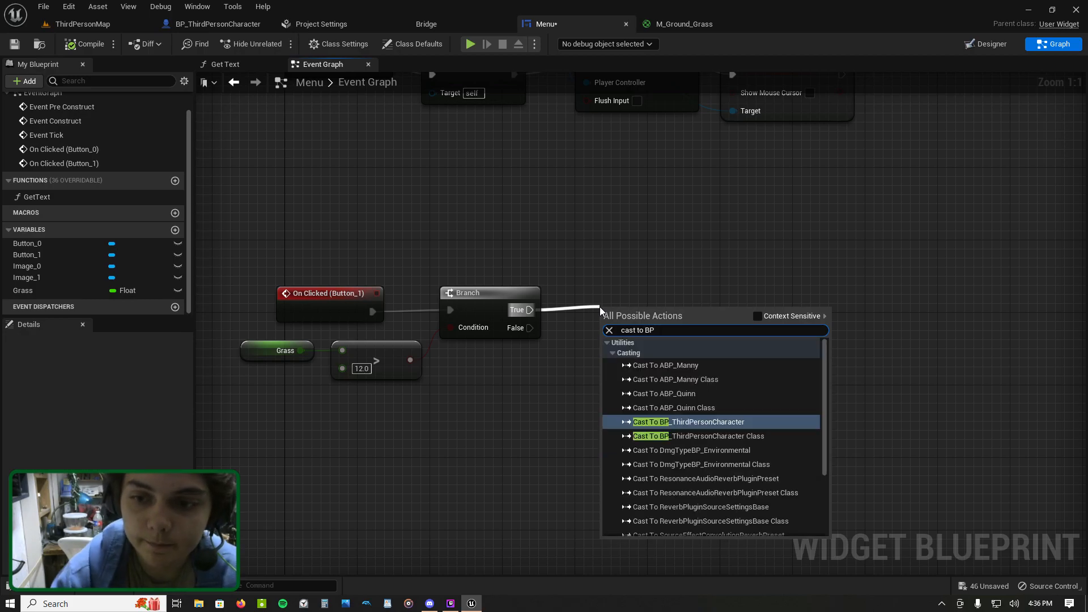
click(692, 423)
Step: Feed a Get Player Character node into the Object input of the BP_ThirdPersonCharacter cast and tidy the node positions
drag(605, 346, 556, 260)
text(gety pla)
key(BackSpace)
key(BackSpace)
key(BackSpace)
key(BackSpace)
key(BackSpace)
text(pla)
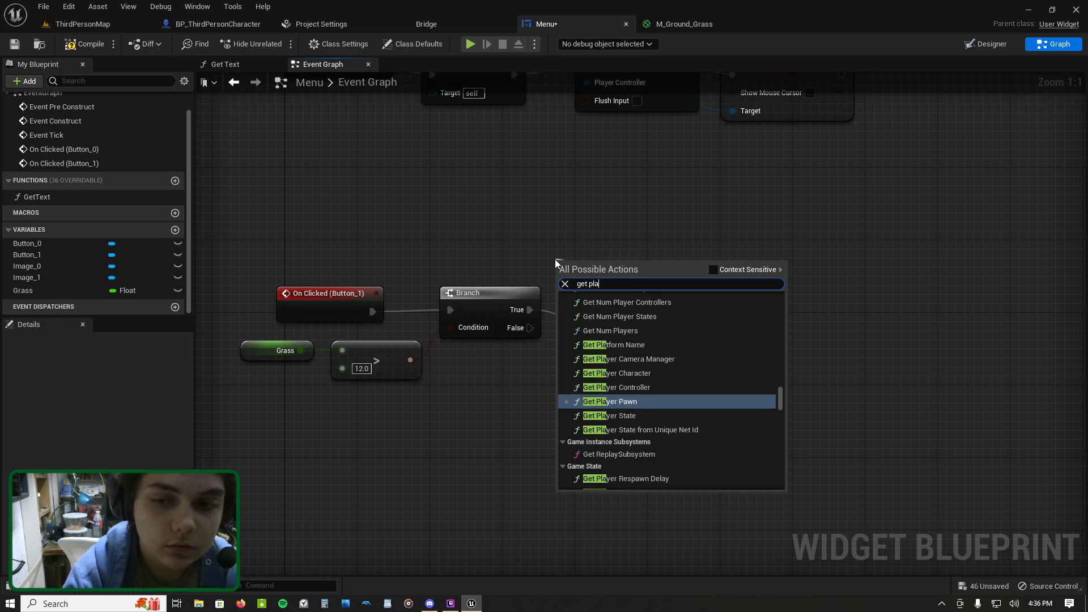
text(yer character)
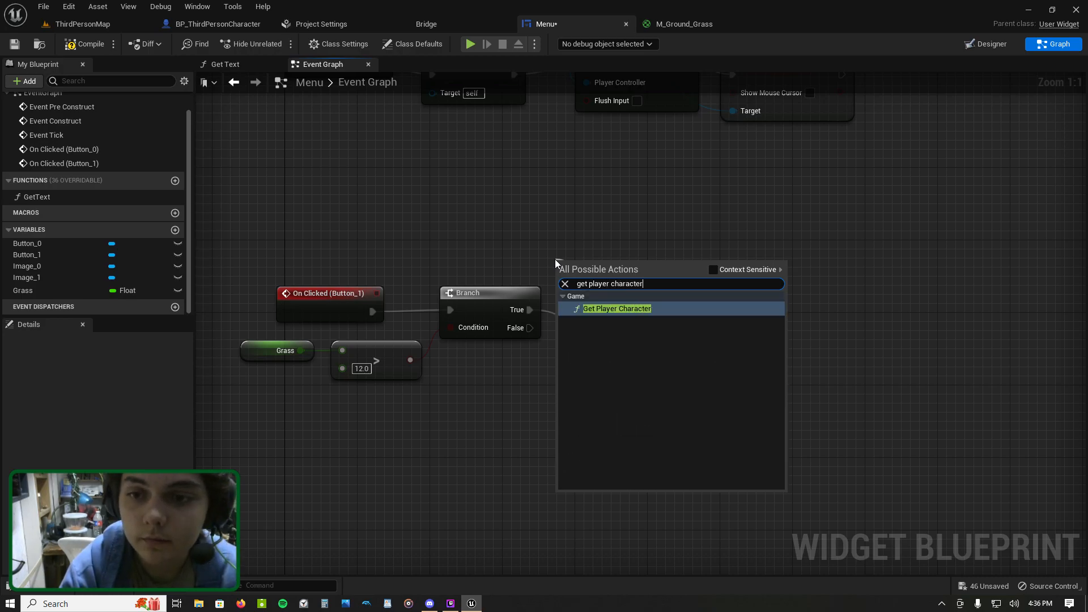
key(Return)
drag(630, 262, 558, 235)
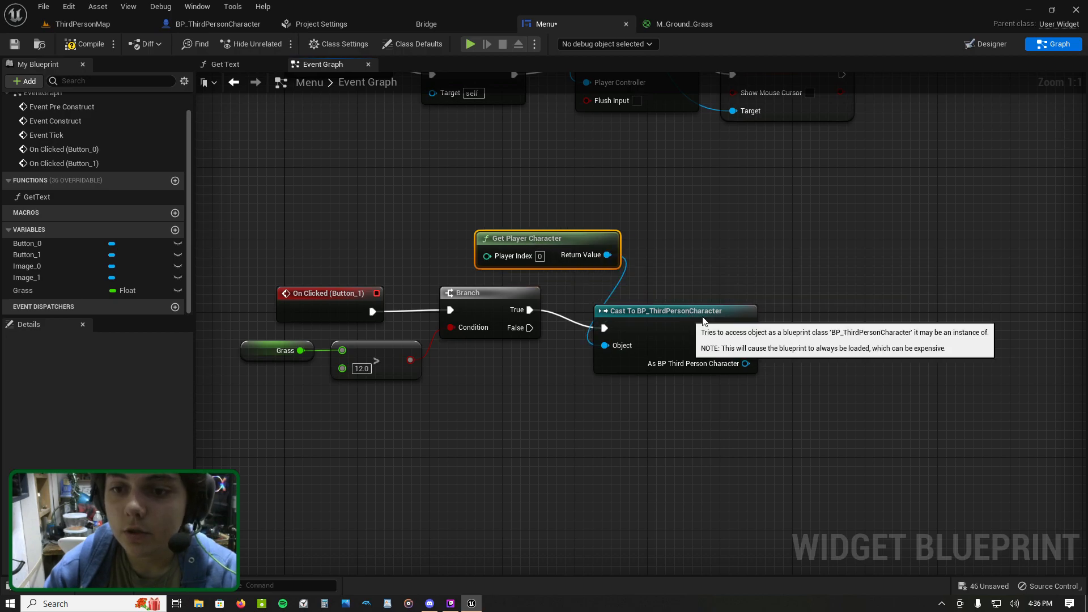
drag(688, 318, 733, 299)
right_drag(726, 278, 623, 297)
scroll(675, 272, down, 1)
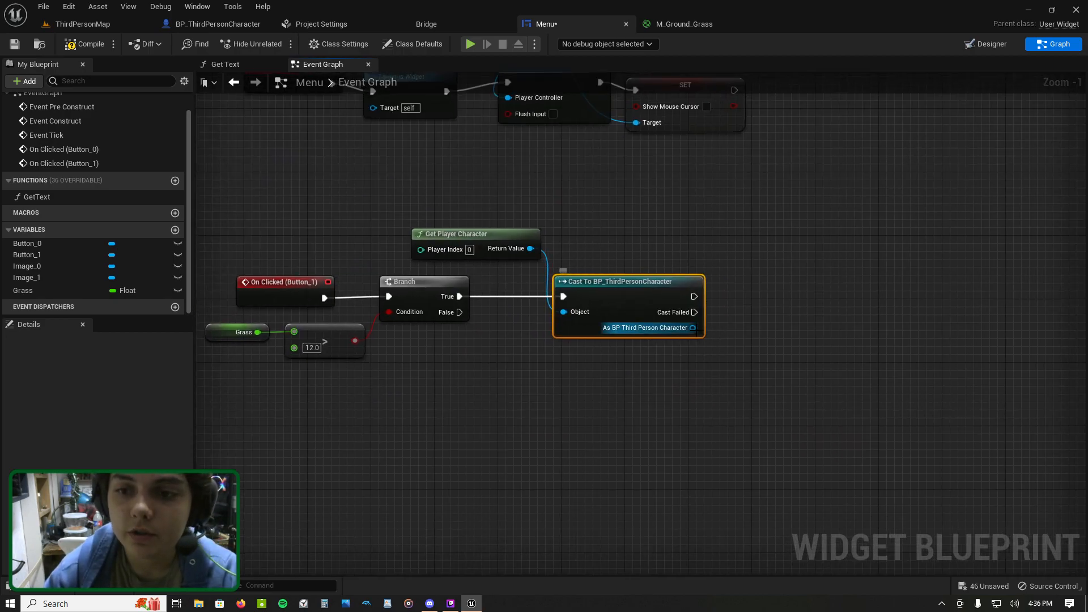
Step: Add Set Cigar and Get Cigar nodes from the cast's As BP Third Person Character output and move the setter aside
drag(694, 328, 742, 327)
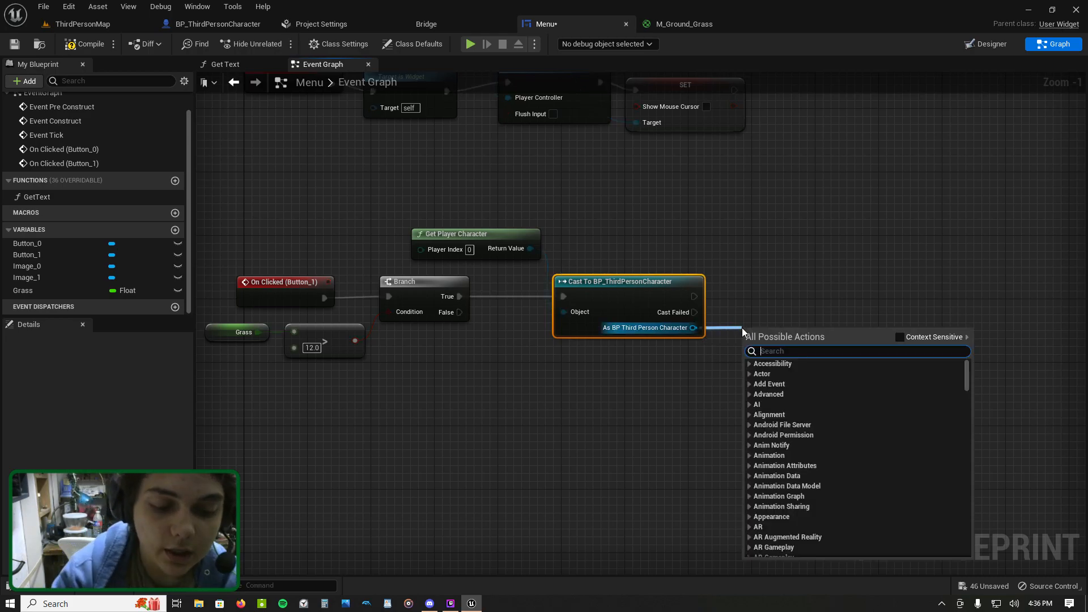
text(set)
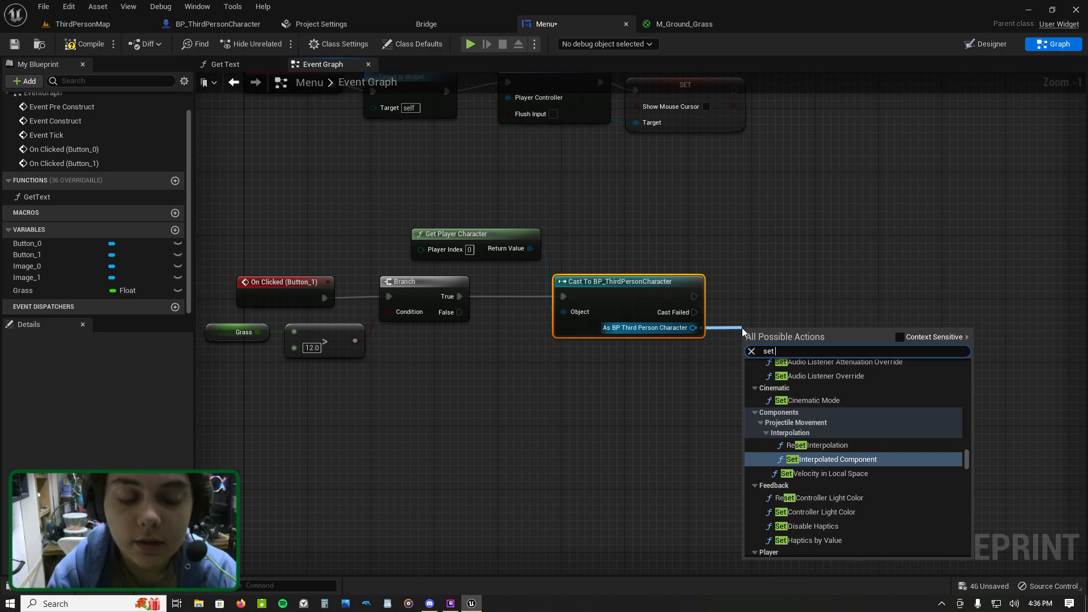
text( ciga)
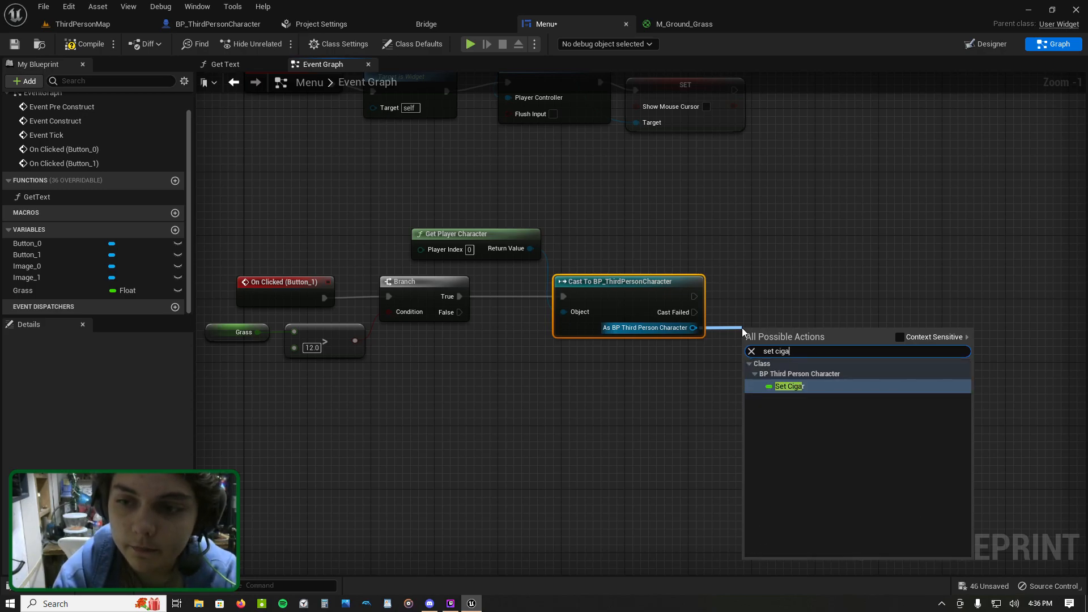
key(Return)
drag(694, 328, 662, 376)
text(get cigar)
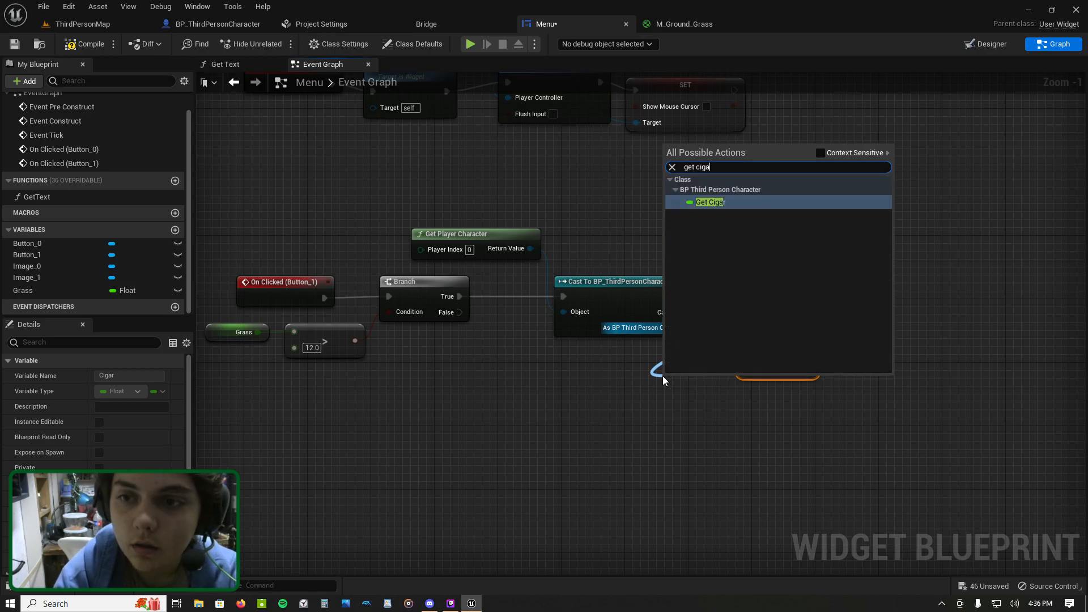
key(Return)
drag(774, 332, 829, 284)
Step: Add an Increment Float node to the Cigar getter, wire it between the cast and Set Cigar, and compile
drag(733, 380, 726, 321)
text(increme)
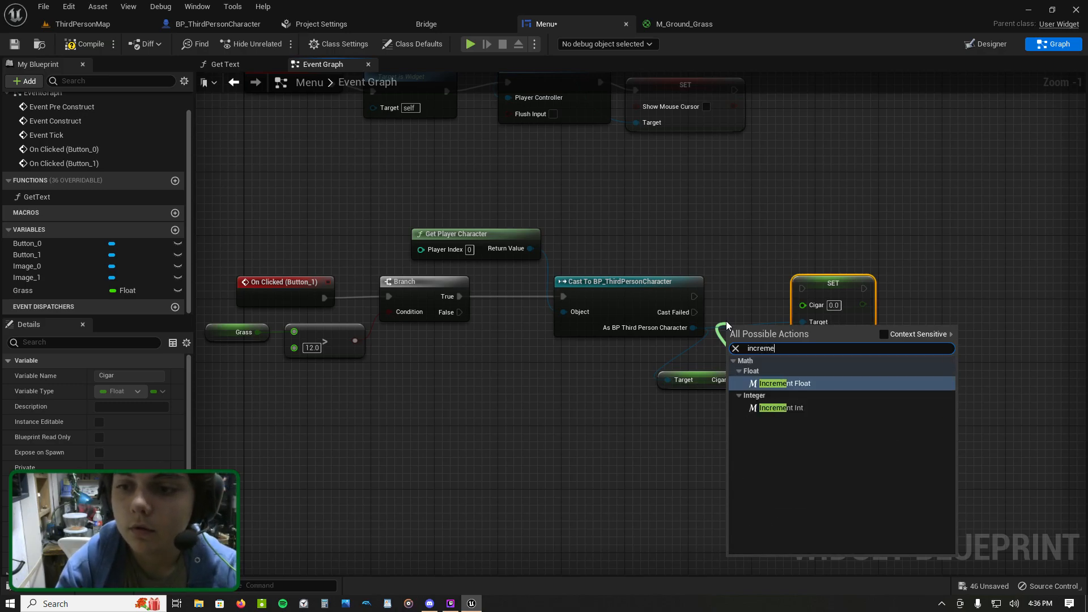
key(Return)
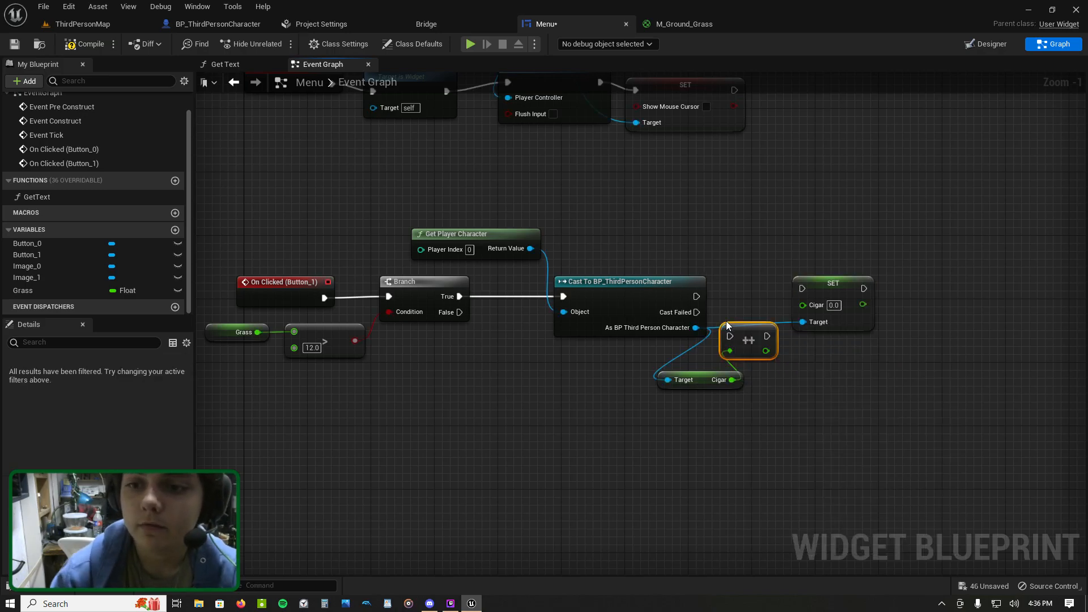
drag(748, 333, 753, 283)
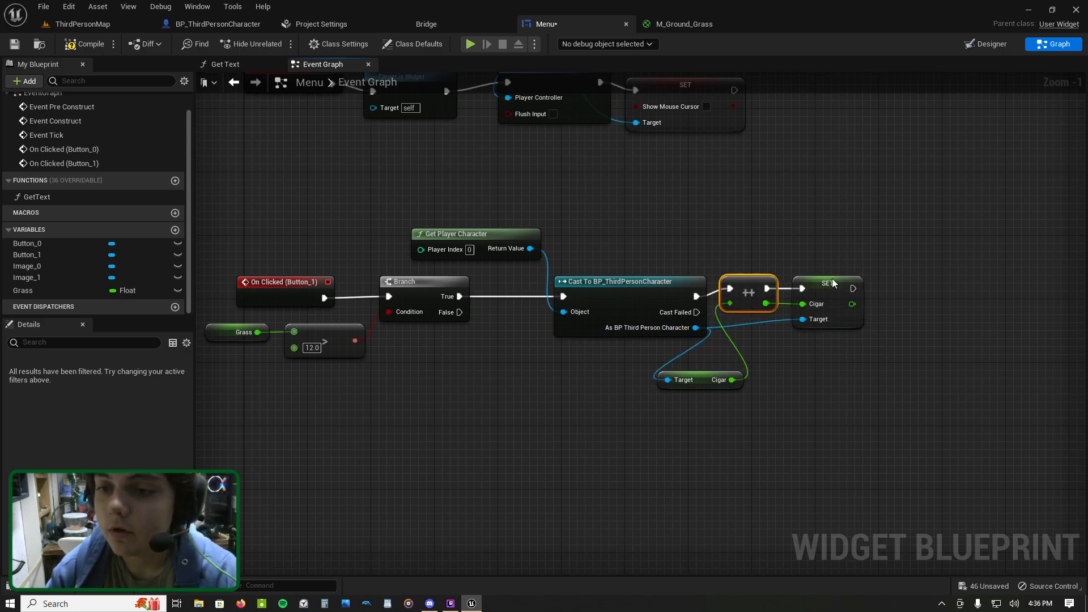
click(80, 45)
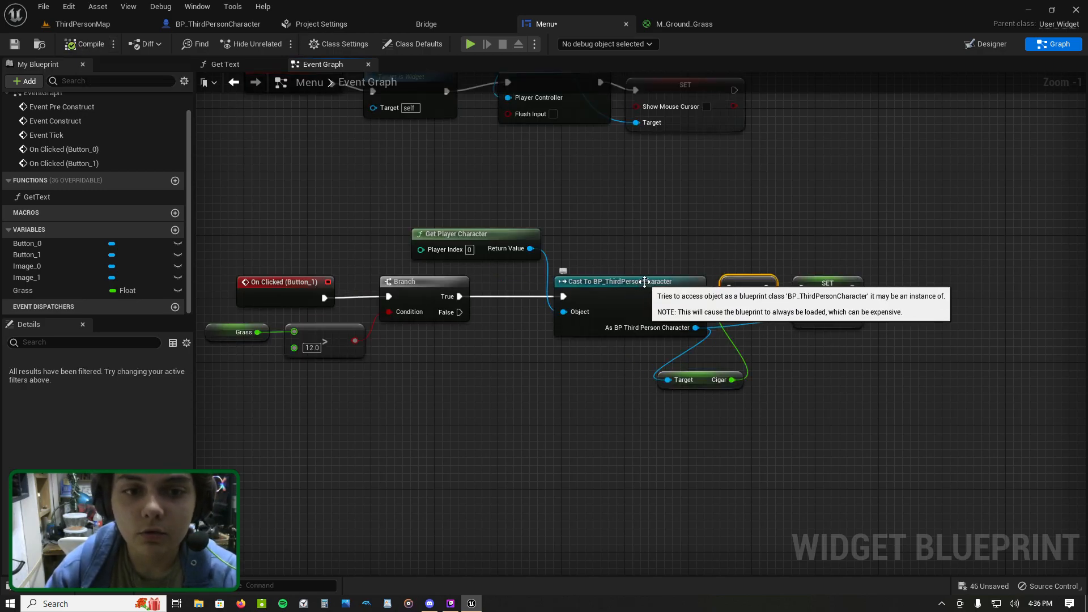
Step: Add the character's Set Grass node after Set Cigar and connect its Target to the cast output
right_drag(827, 276, 697, 280)
drag(723, 292, 754, 290)
text(set grass)
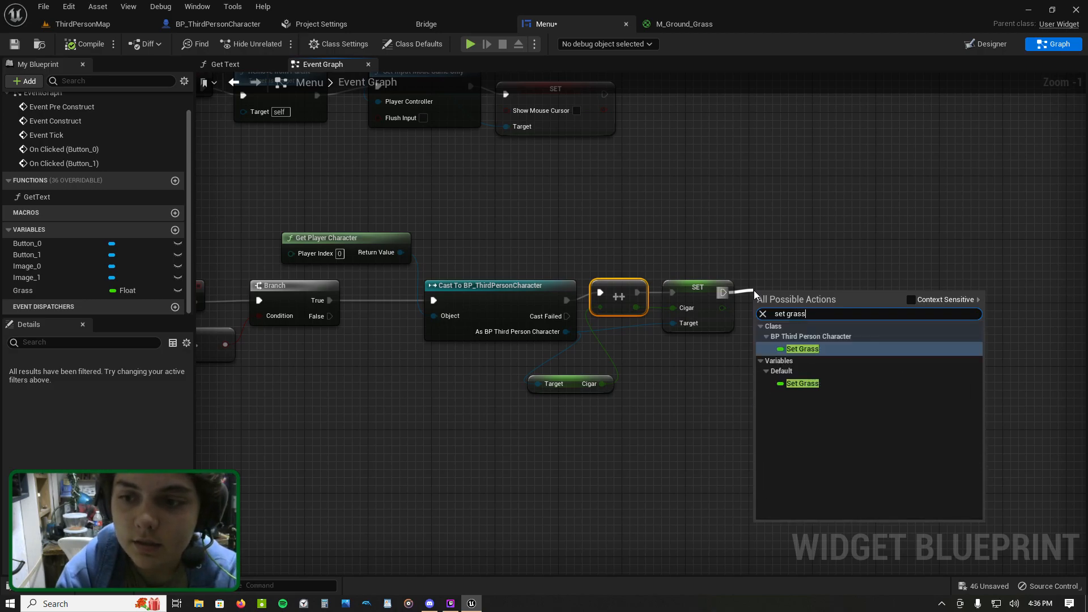
key(Return)
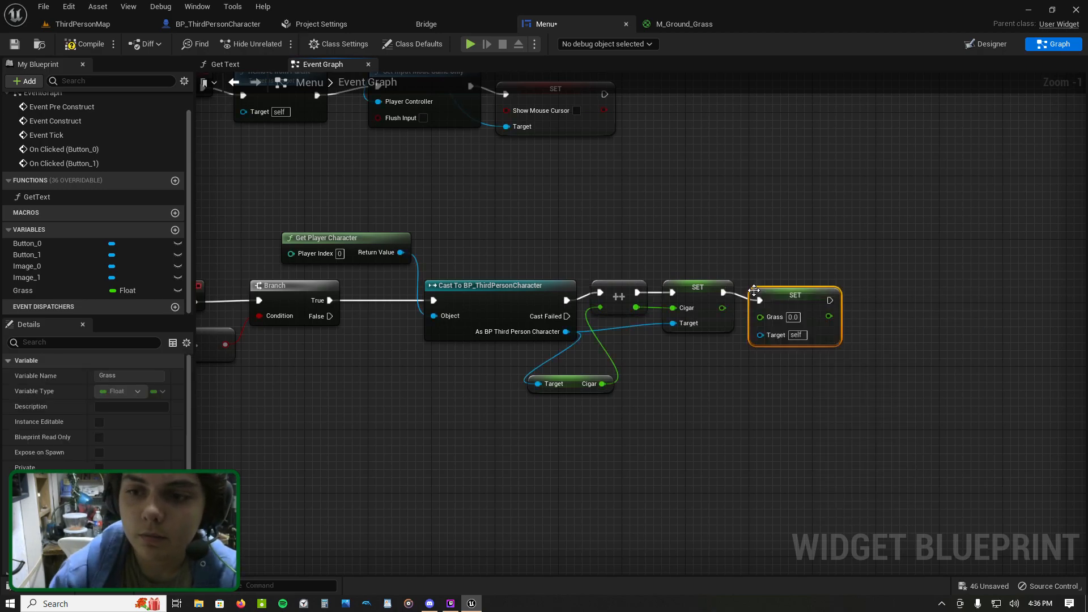
drag(660, 343, 558, 333)
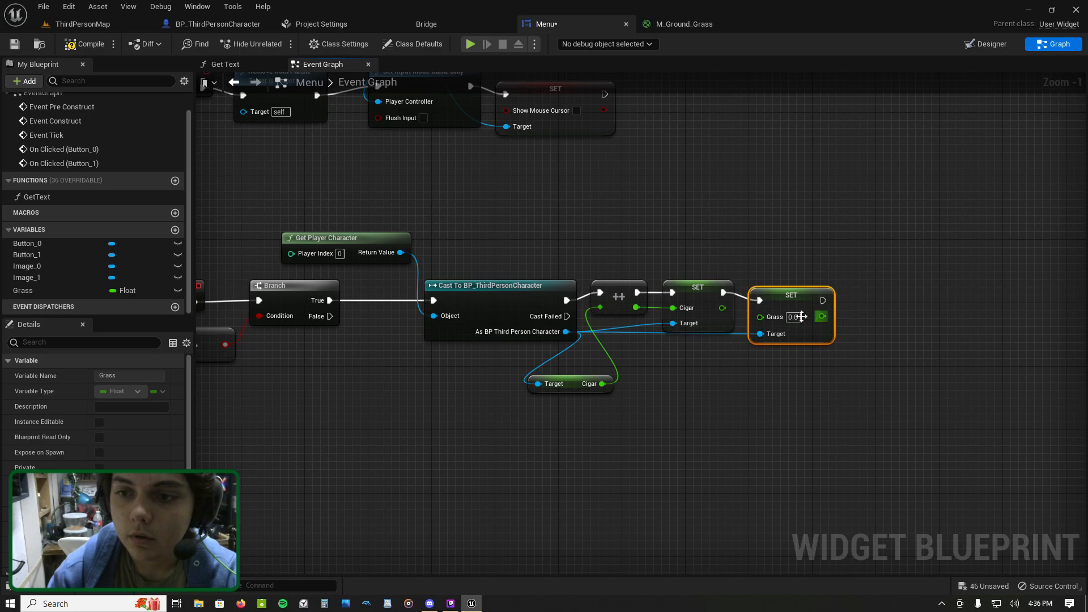
drag(793, 303, 829, 304)
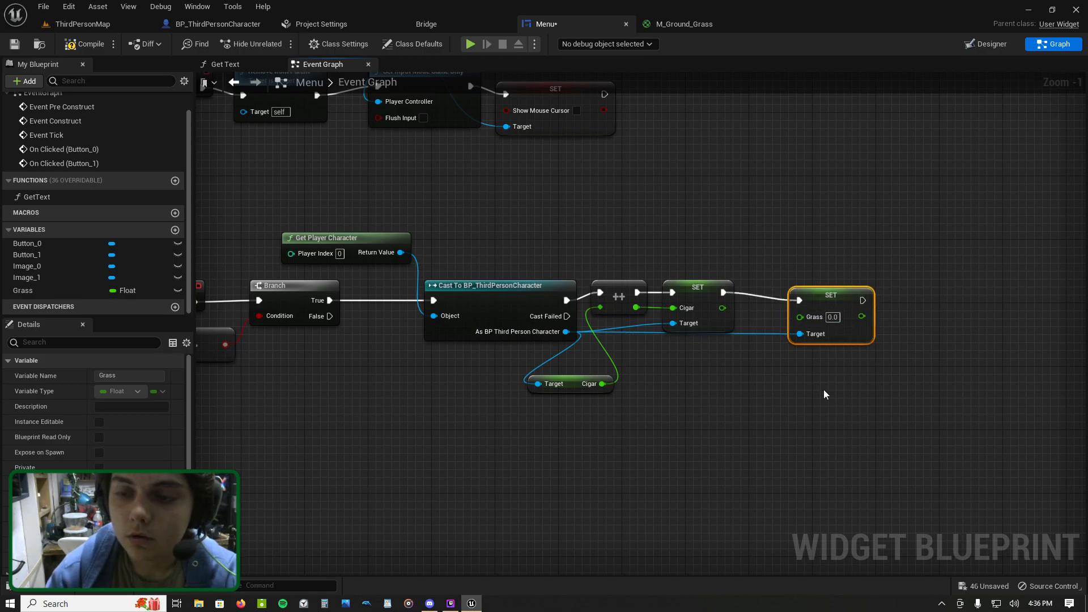
Step: Place a getter for the widget's Grass variable below the setters and connect it to a Subtract node
scroll(841, 320, up, 1)
right_drag(866, 343, 661, 315)
drag(624, 264, 745, 258)
drag(56, 291, 108, 302)
drag(371, 343, 576, 373)
click(523, 383)
text(- )
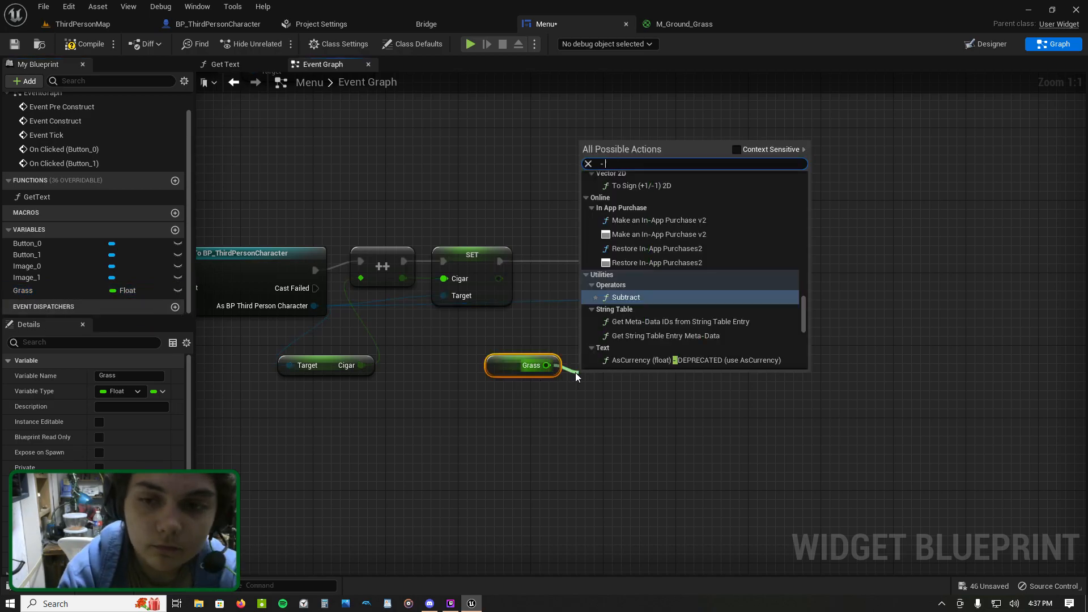
text(12)
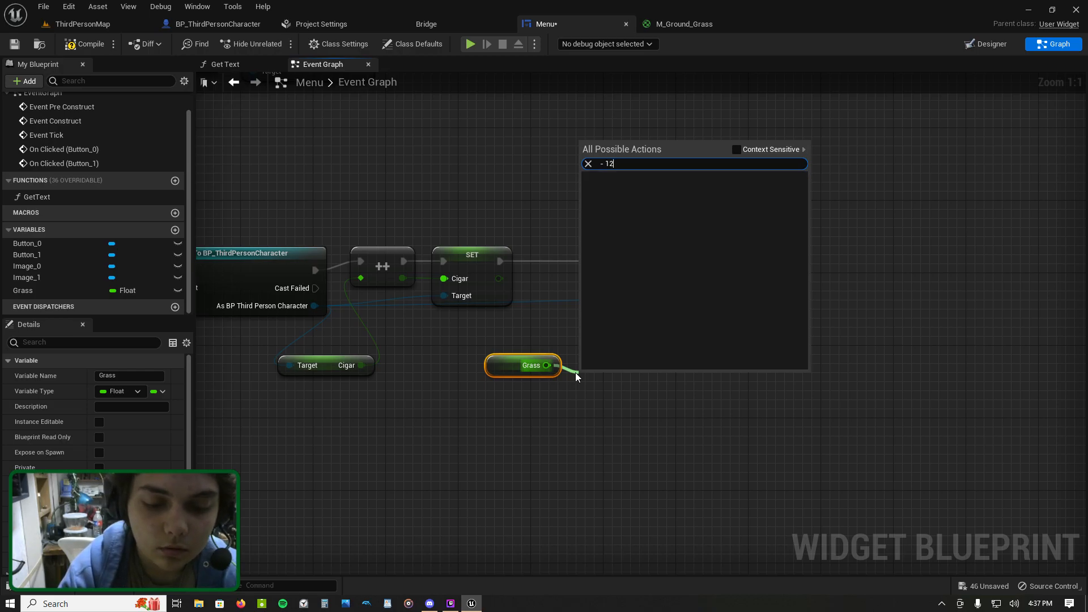
key(BackSpace)
key(BackSpace)
key(BackSpace)
key(BackSpace)
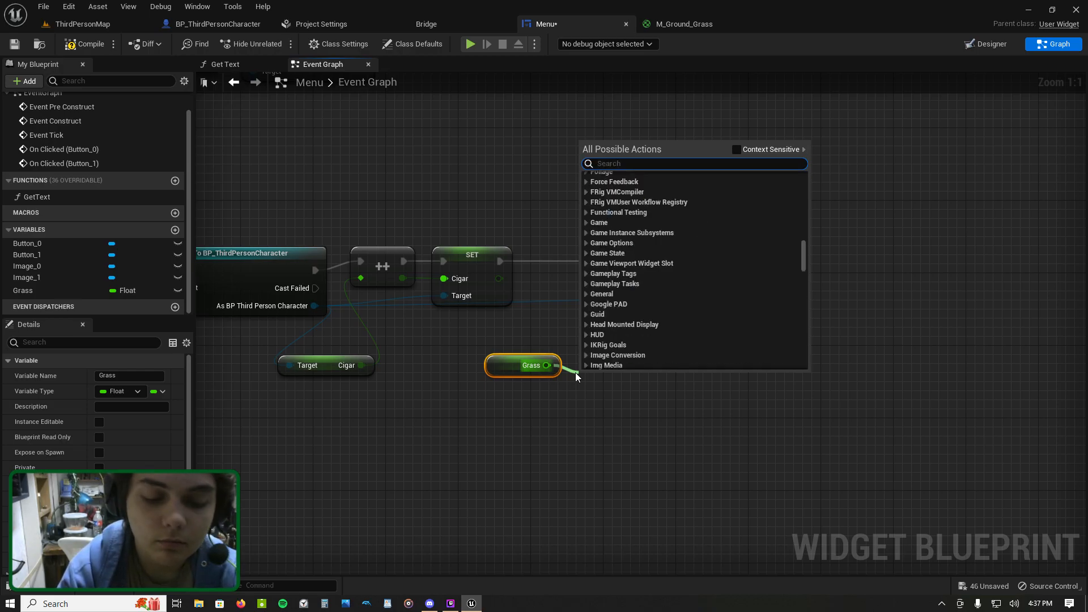
text(-)
key(Return)
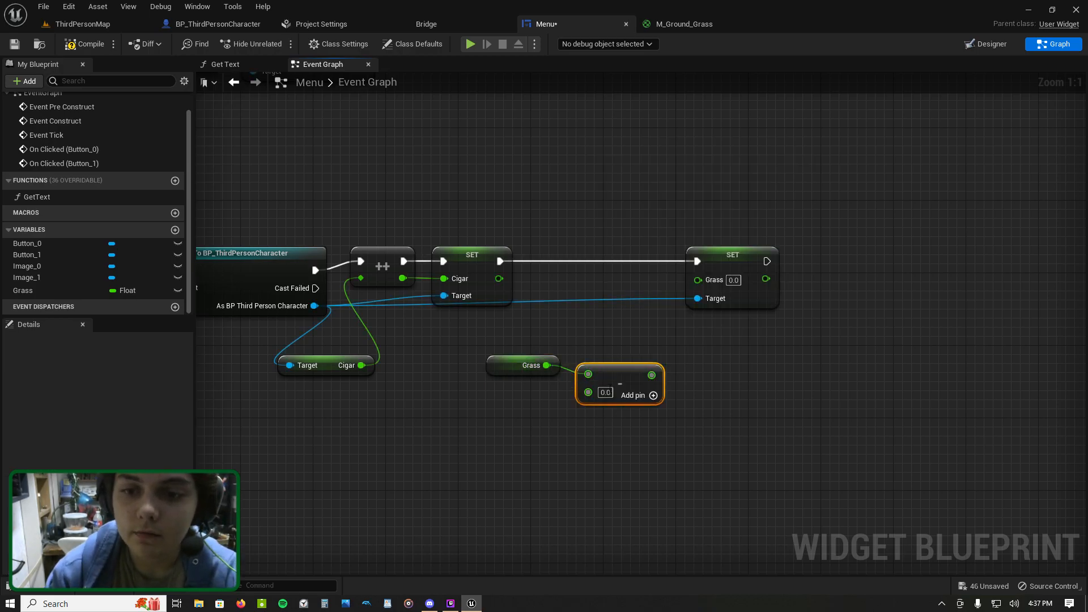
Step: Set the subtracted amount to 12 and connect the result to the Grass input of the character's setter
click(609, 391)
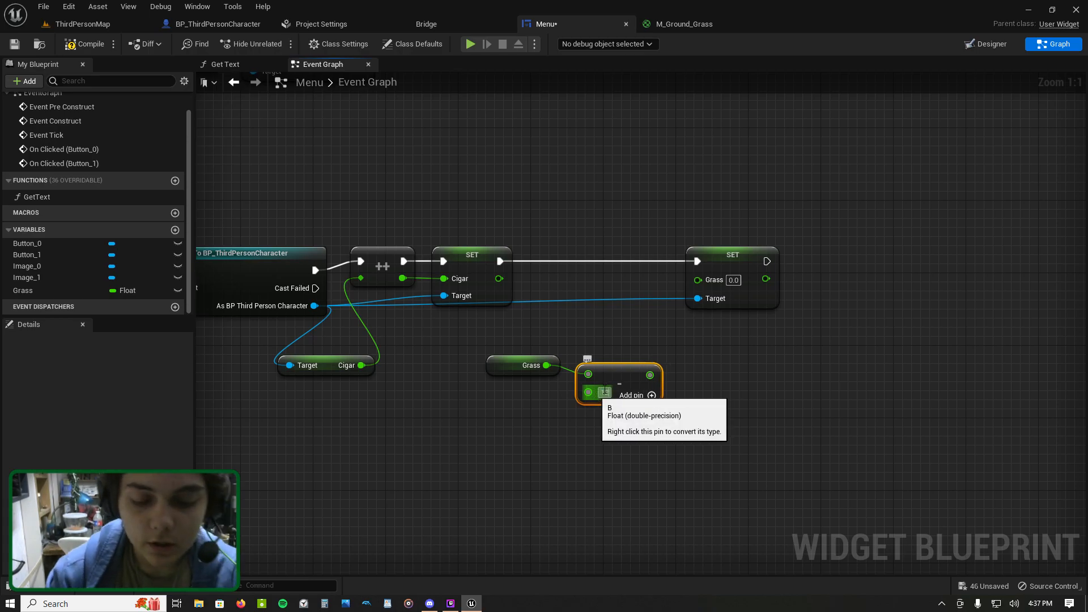
text(12)
key(Return)
drag(656, 375, 721, 286)
Step: Add the widget's own Set Grass node fed by the subtraction and chain it after the character's Set Grass
right_drag(790, 308, 717, 319)
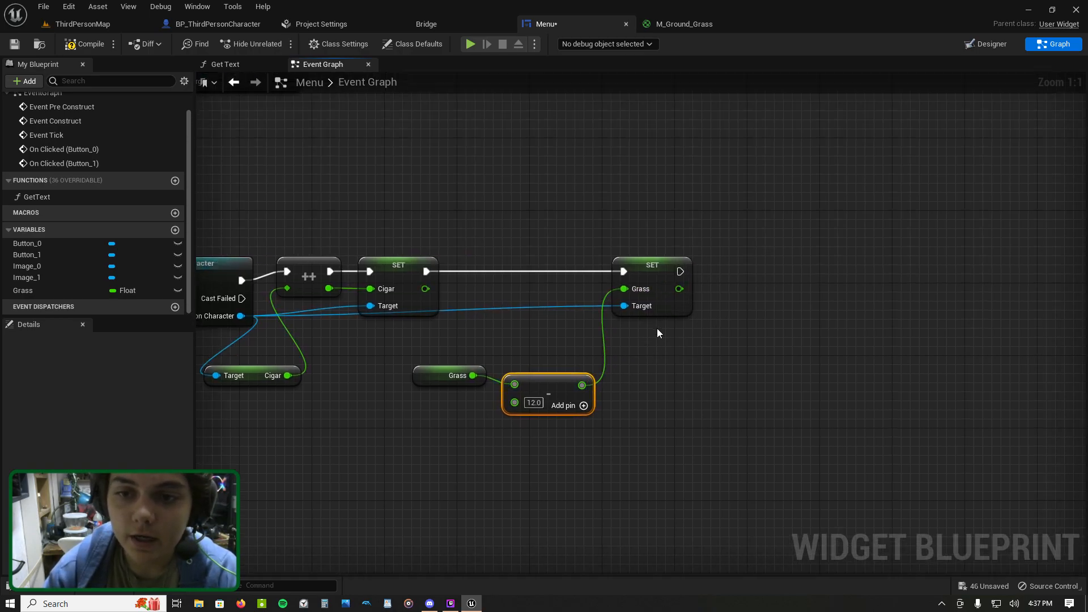
drag(582, 386, 682, 366)
text(set grass)
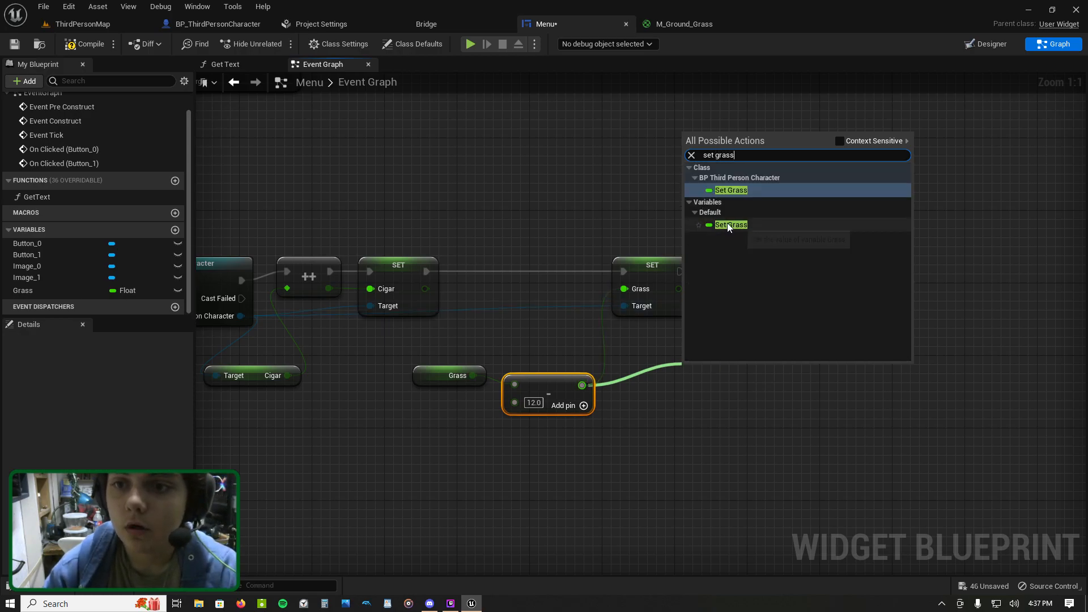
click(759, 226)
drag(719, 366, 765, 257)
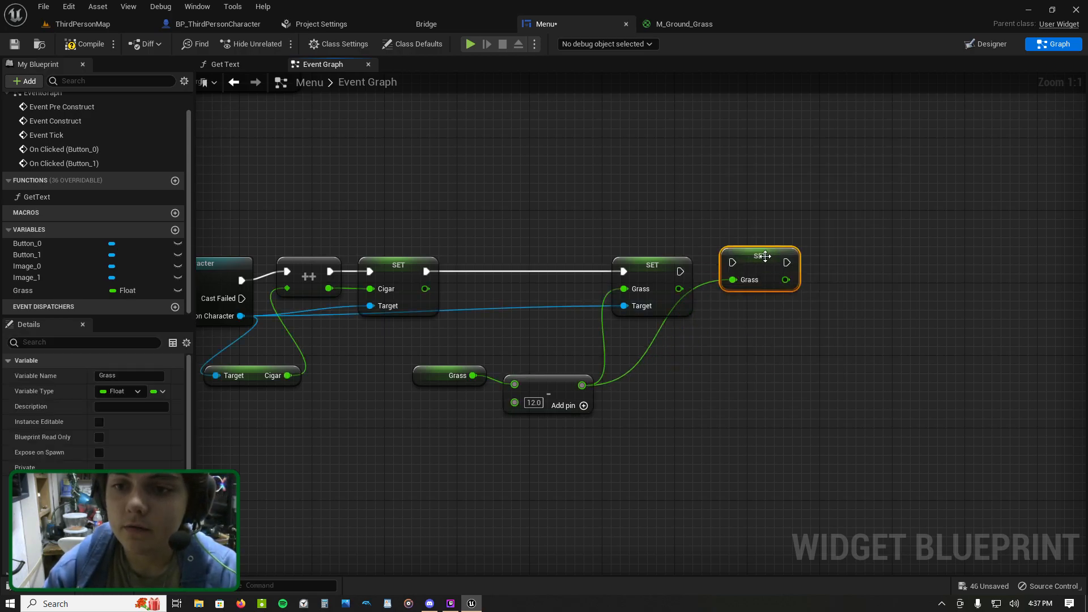
drag(685, 273, 767, 273)
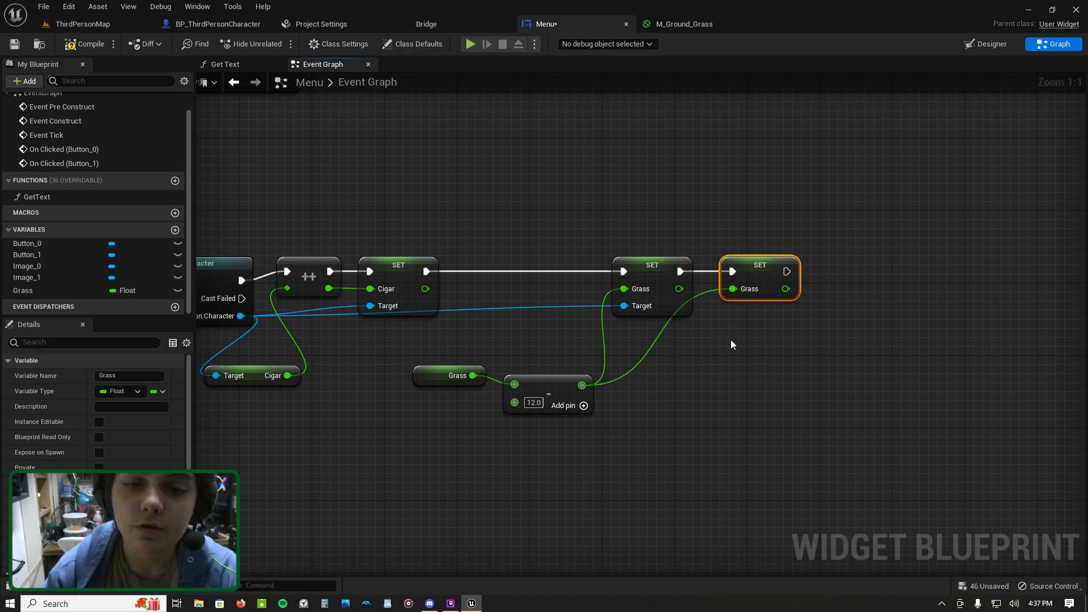
right_drag(468, 324, 620, 318)
drag(577, 265, 621, 266)
text(set ci)
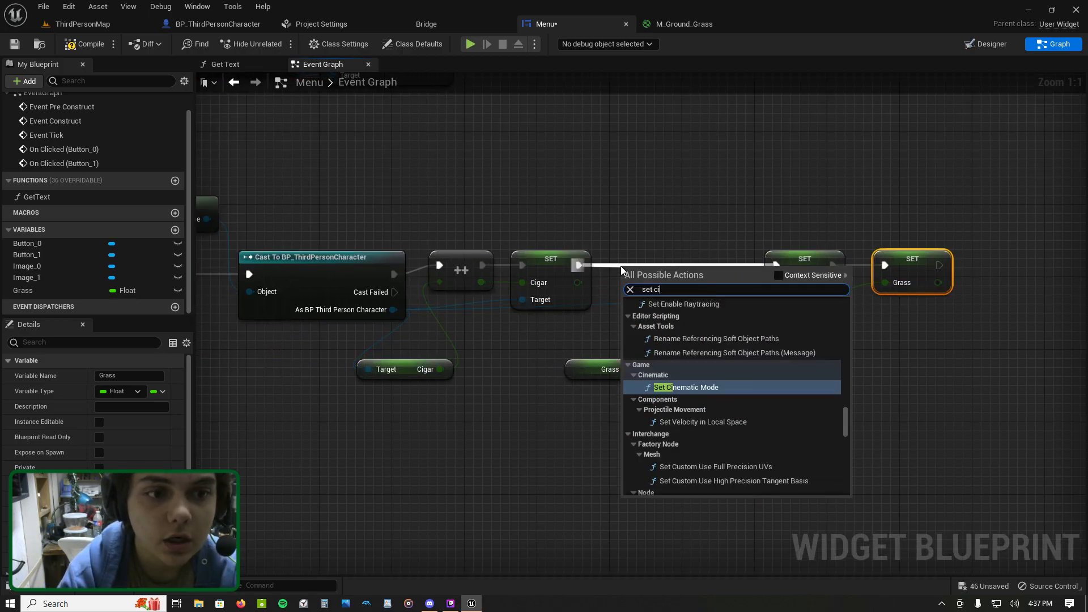
Step: Add a float variable named cigar to the Menu widget
click(175, 230)
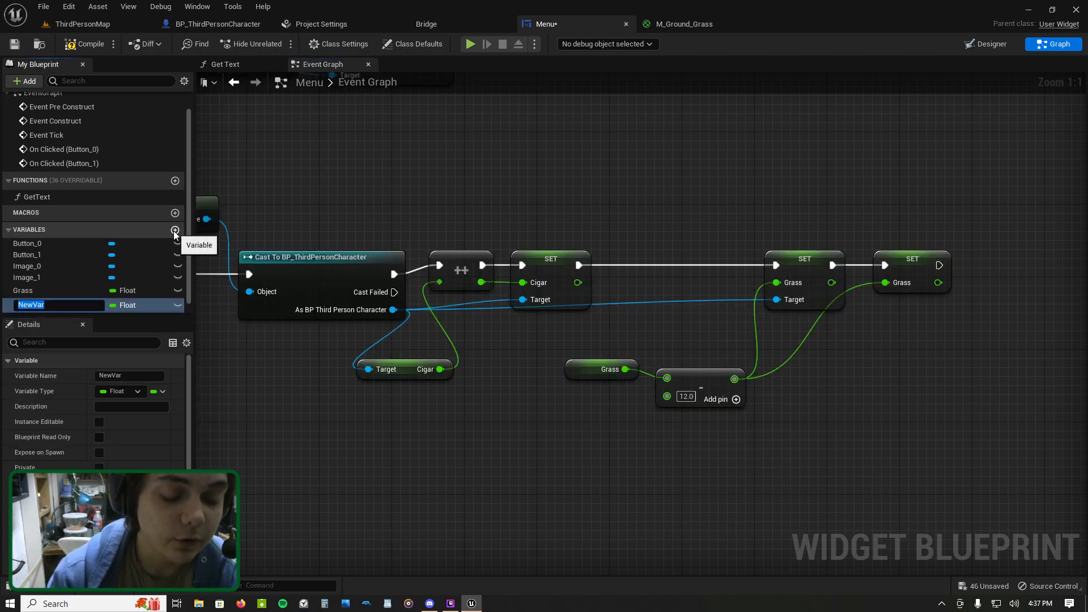
text(cigar)
key(Return)
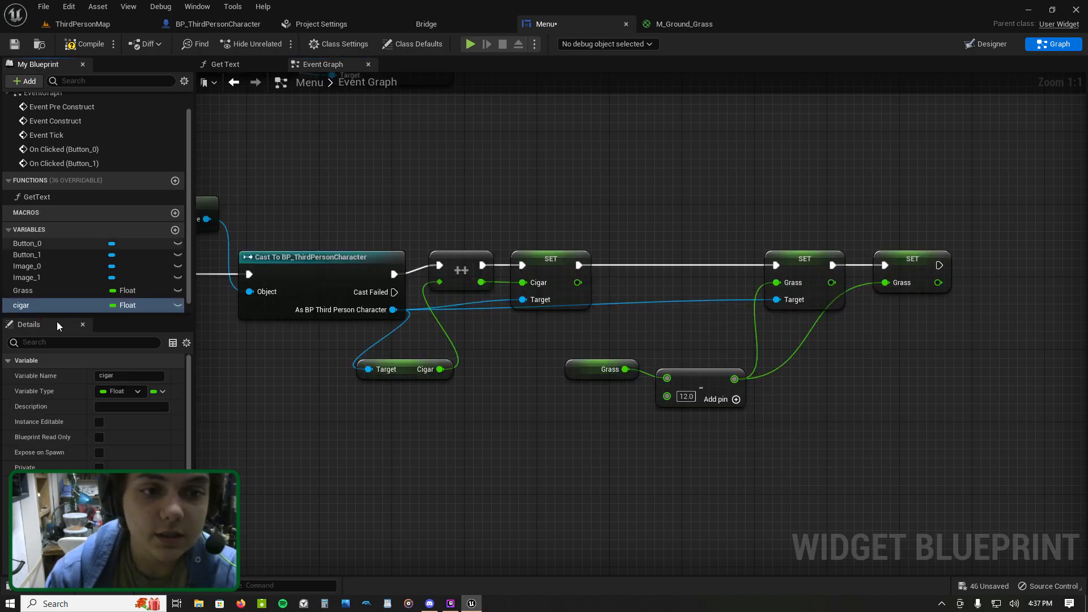
Step: Place a getter for the widget's cigar variable, connect it to an Add node set to 1, and stack both above Set Cigar
drag(56, 309, 603, 198)
click(640, 218)
text(+)
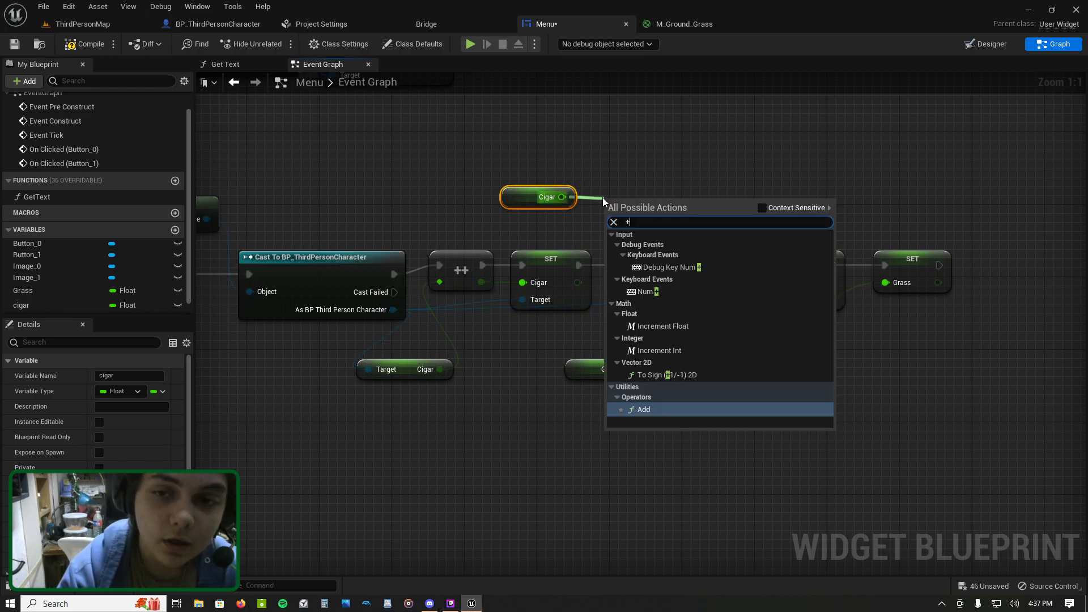
key(Return)
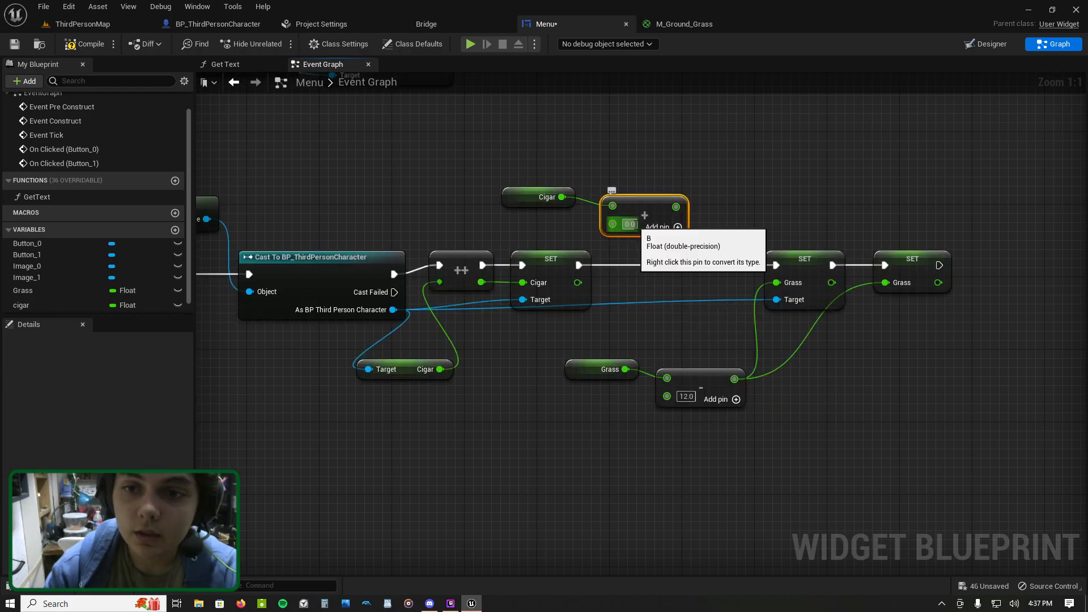
click(630, 224)
click(639, 206)
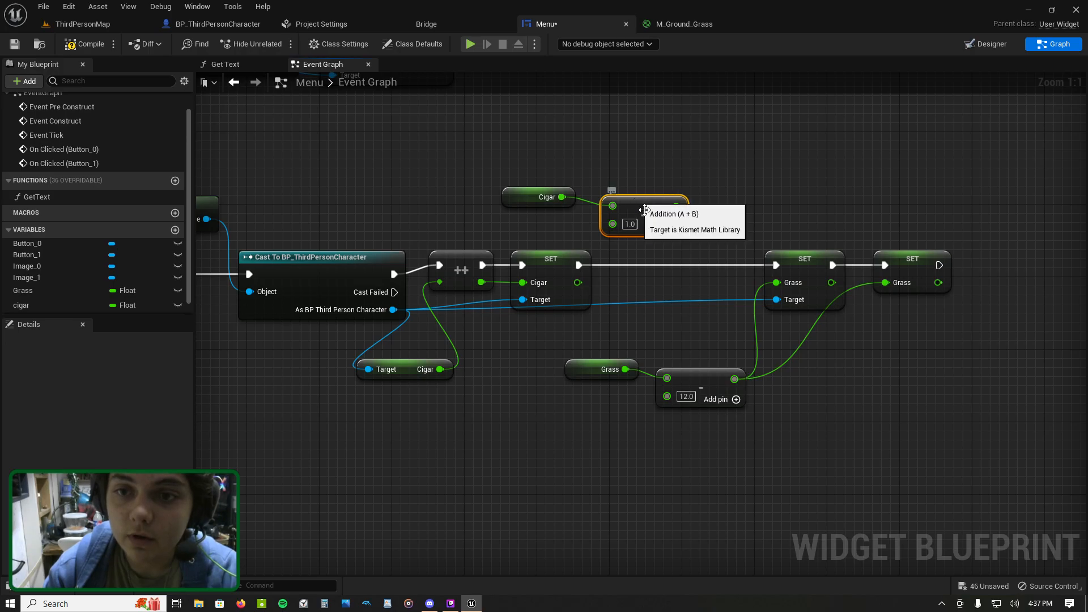
drag(647, 206, 554, 211)
click(535, 191)
drag(535, 173, 544, 173)
Step: Feed the addition into the widget's own Set Cigar node, wire it between the character's Cigar and Grass setters, and save the blueprint
drag(549, 212, 616, 241)
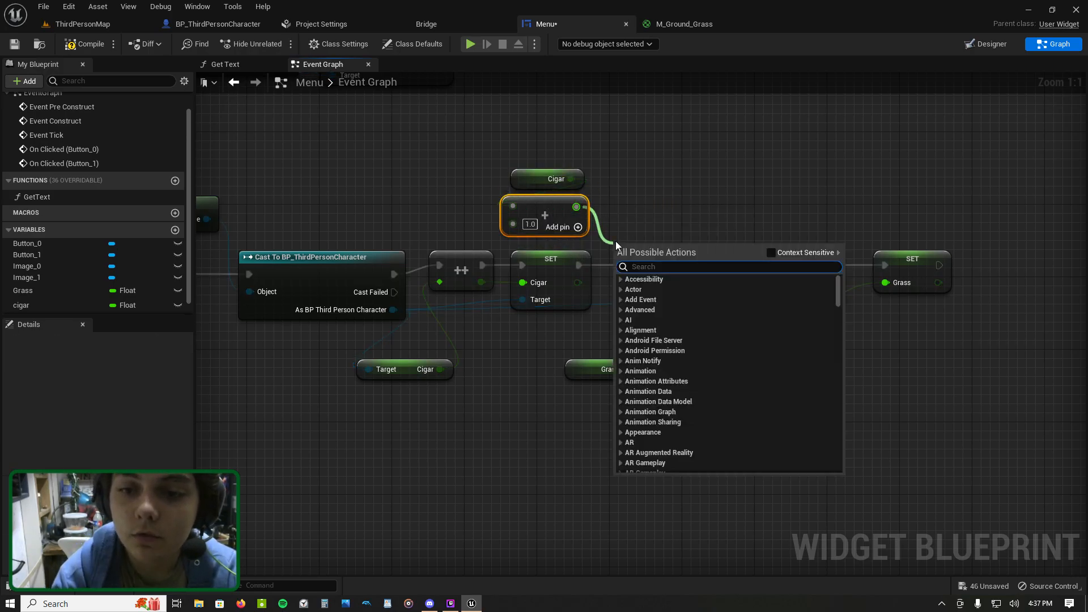
text(set cigar)
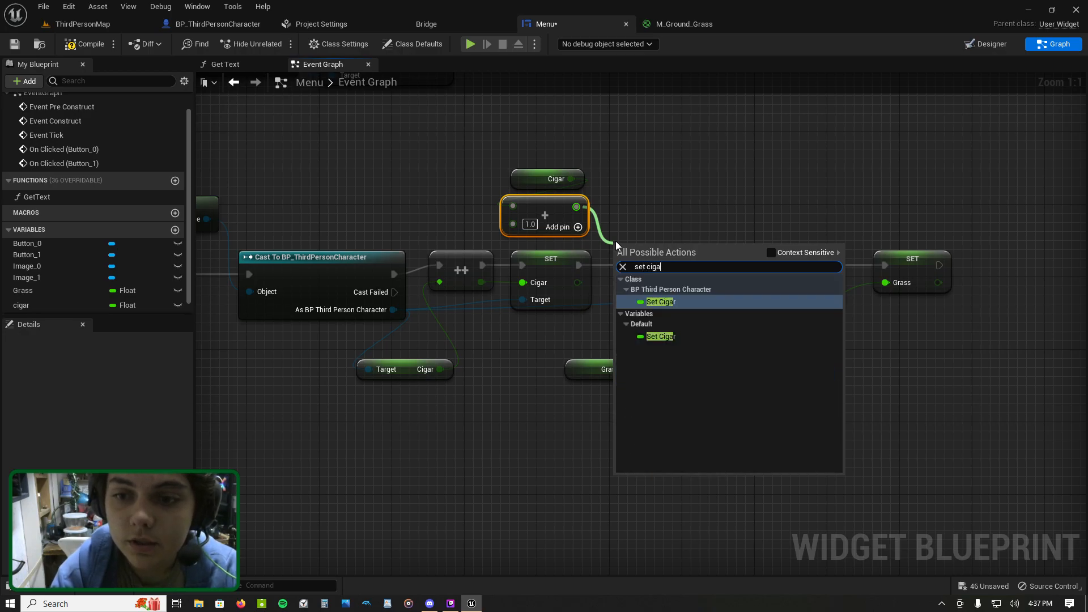
click(698, 335)
drag(579, 265, 779, 268)
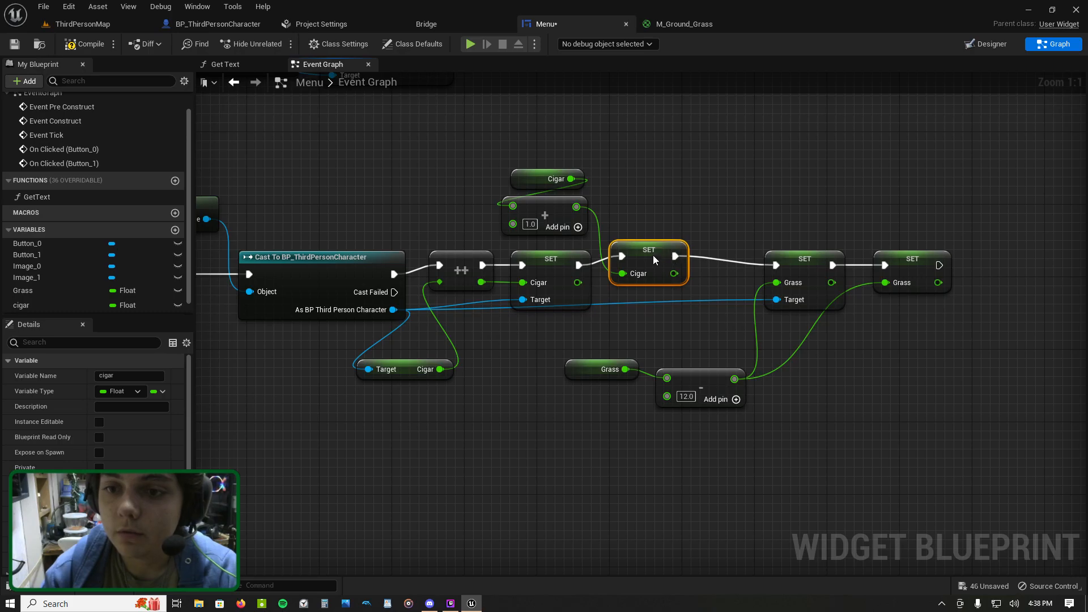
drag(653, 255, 653, 264)
click(12, 49)
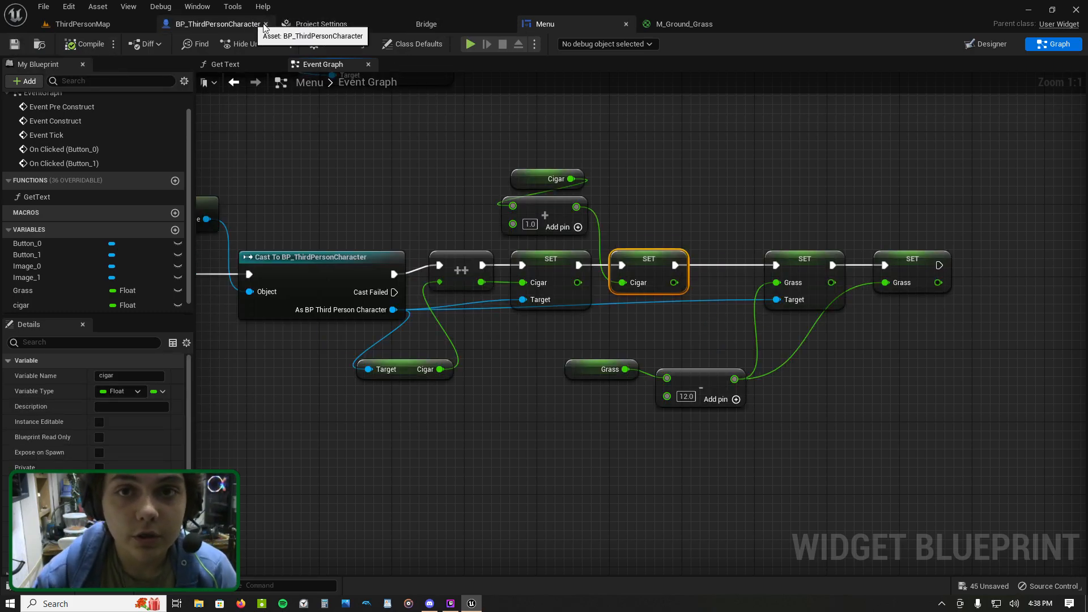
Step: Select the Grass label together with its value text in the widget designer and nudge both slightly downward
click(987, 44)
scroll(509, 201, up, 2)
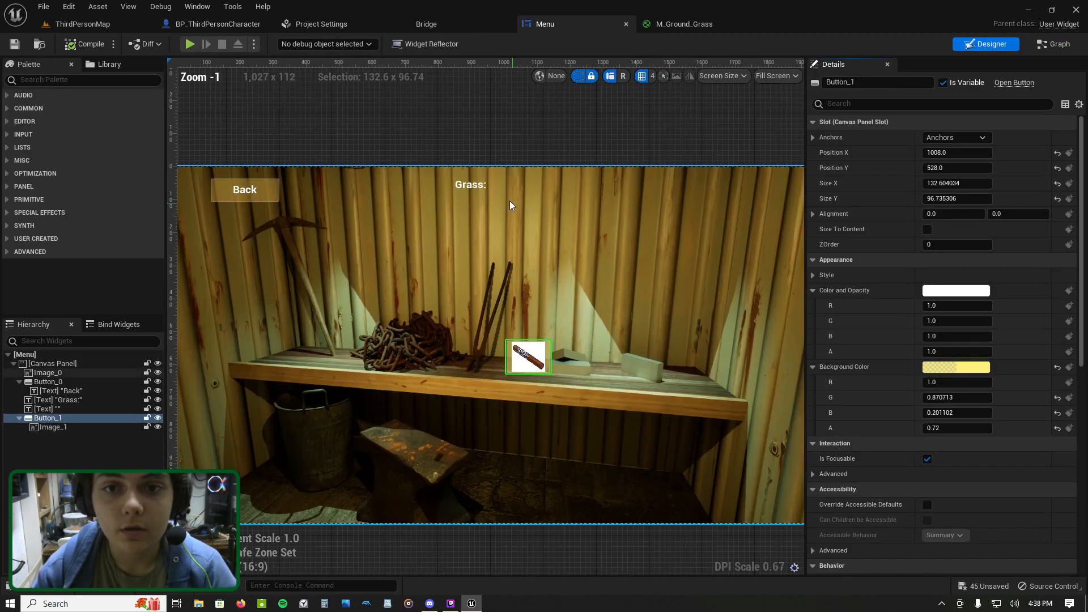
click(459, 181)
ctrl+click(505, 181)
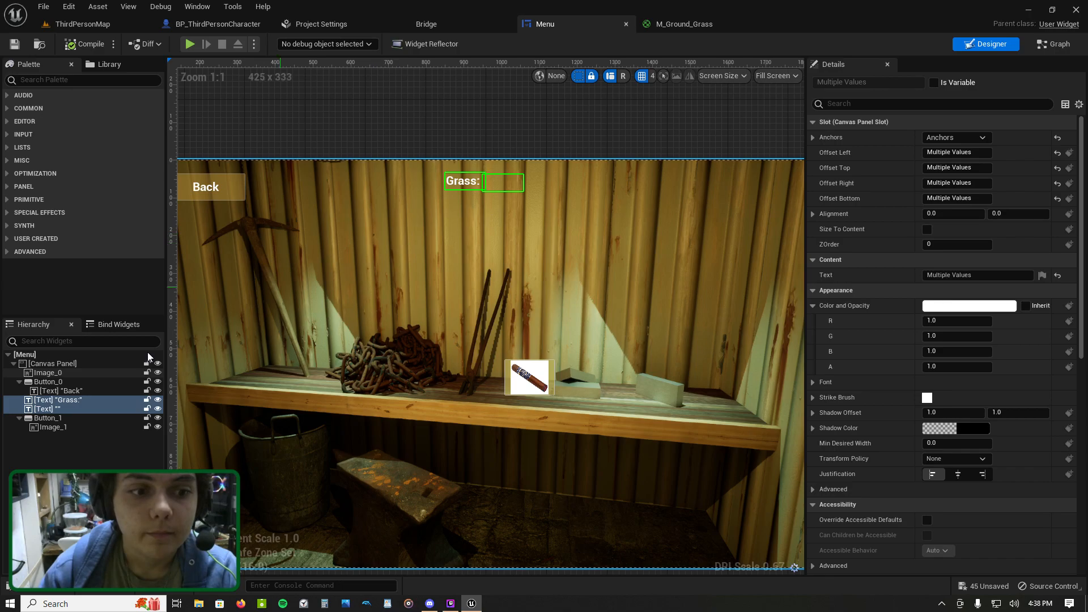
mouse_move(464, 183)
mouse_down()
mouse_move(462, 200)
mouse_move(464, 186)
mouse_up()
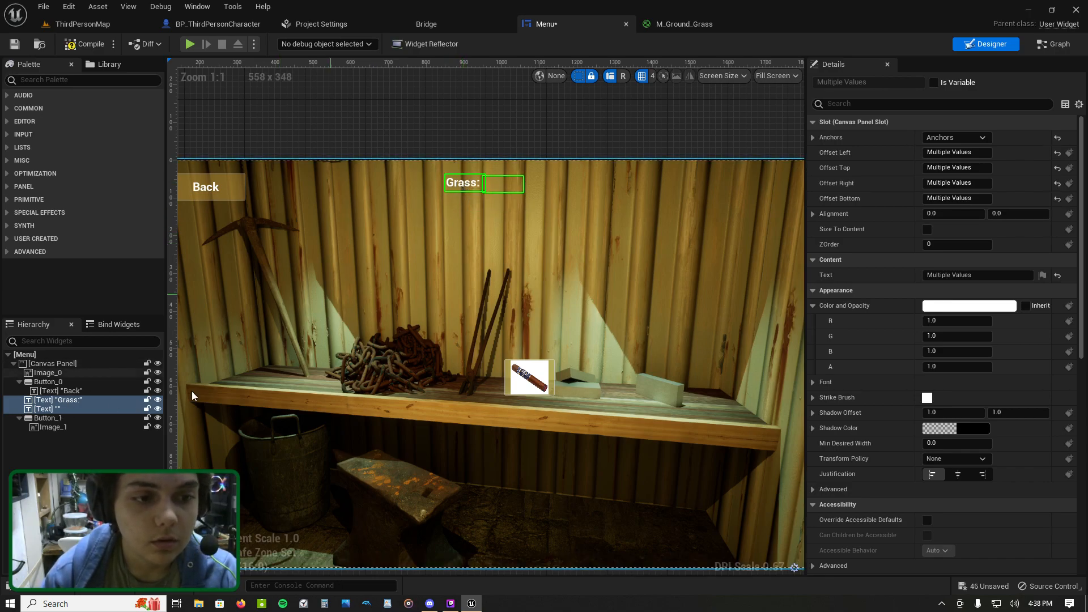
Step: Duplicate the Grass label and its value text, and place the copies directly beneath the originals
click(83, 412)
ctrl+click(83, 401)
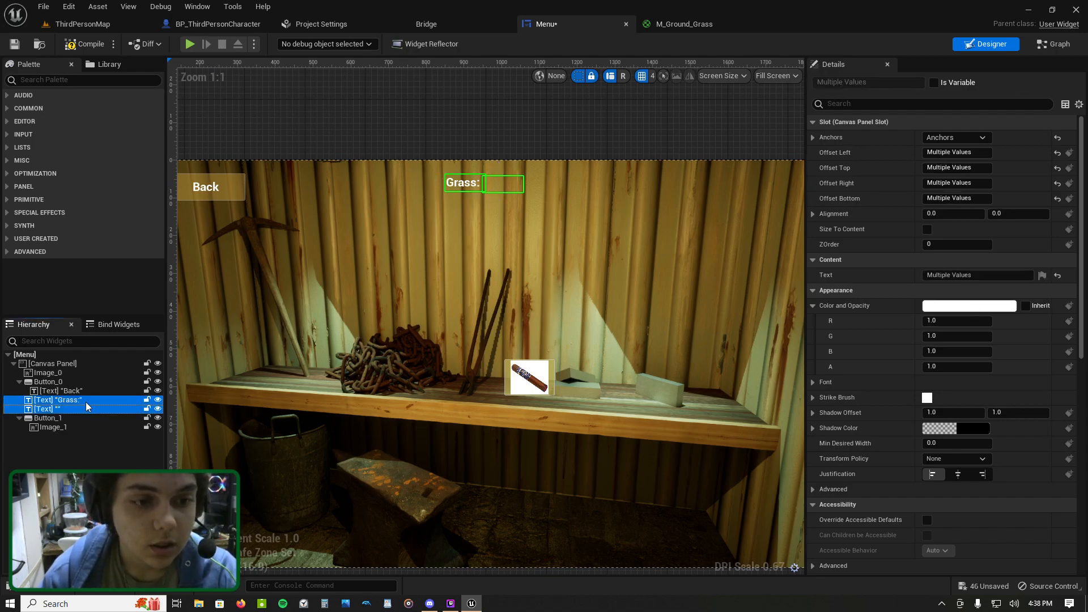
right_click(472, 183)
click(504, 228)
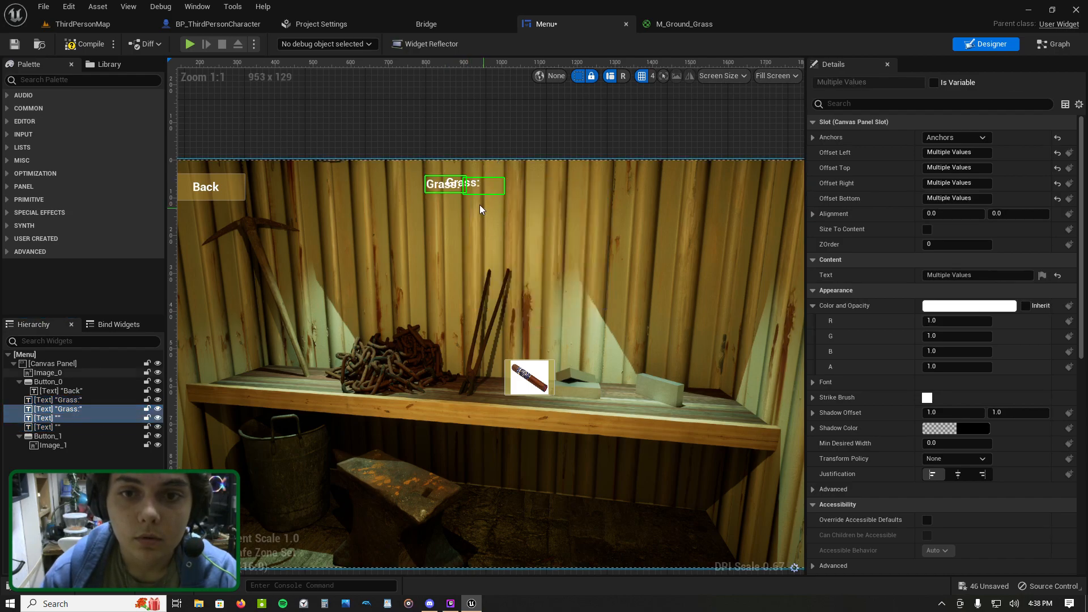
drag(445, 181, 465, 201)
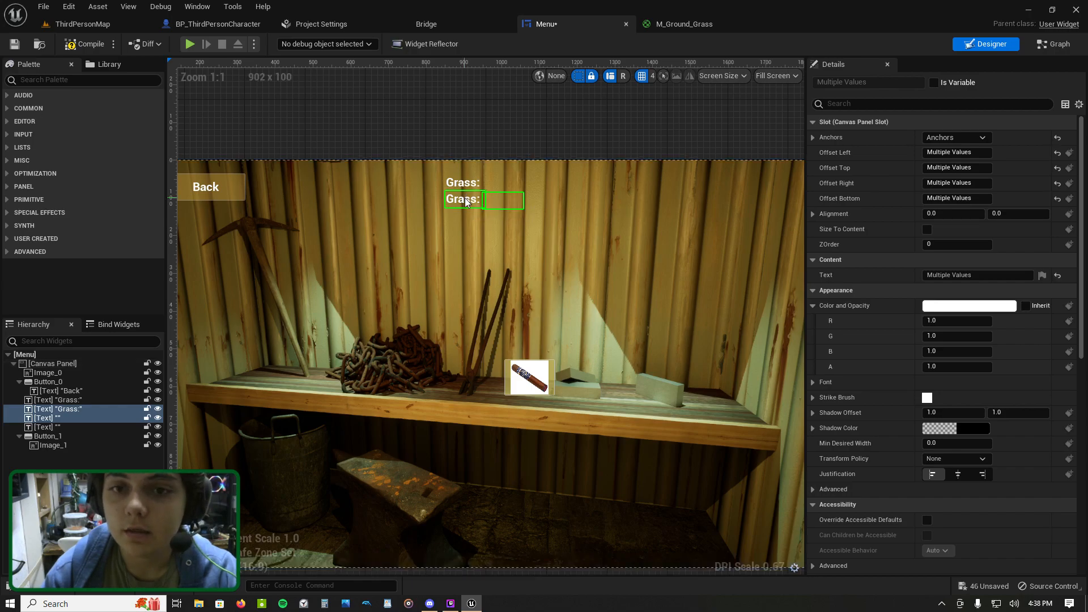
Step: Fit the anchors of the copied label and the copied value text tightly around each text block
click(465, 200)
scroll(425, 196, up, 4)
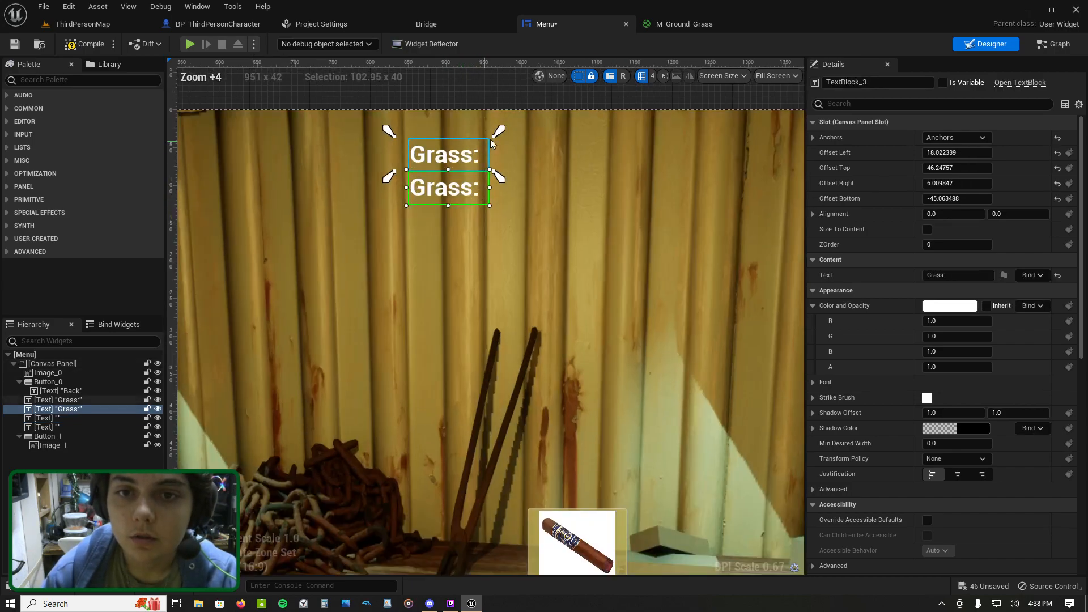
drag(455, 135, 498, 212)
drag(504, 147, 504, 149)
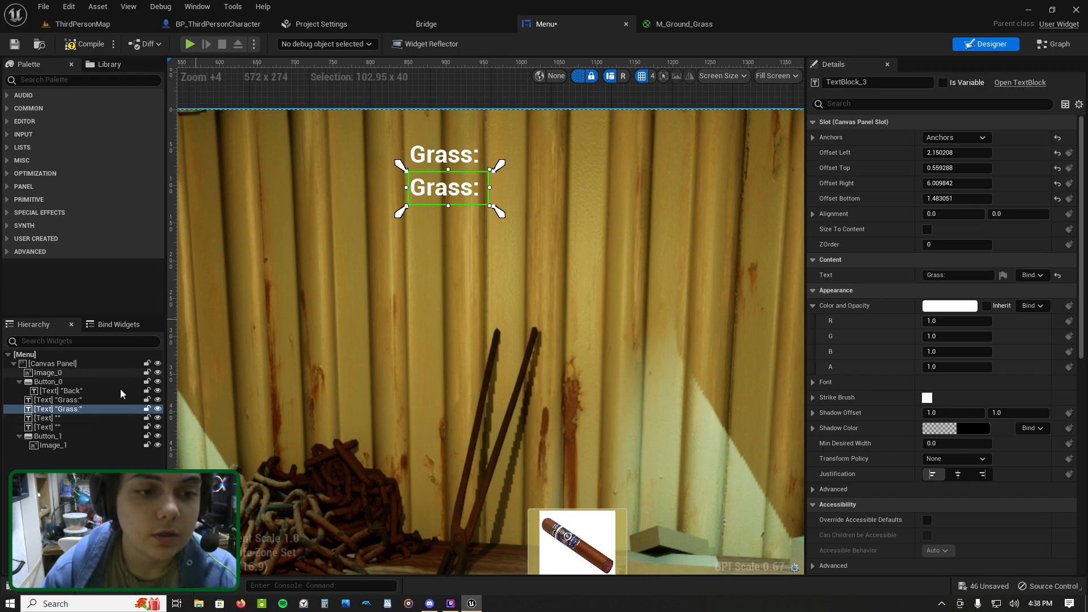
click(519, 183)
drag(391, 134, 569, 214)
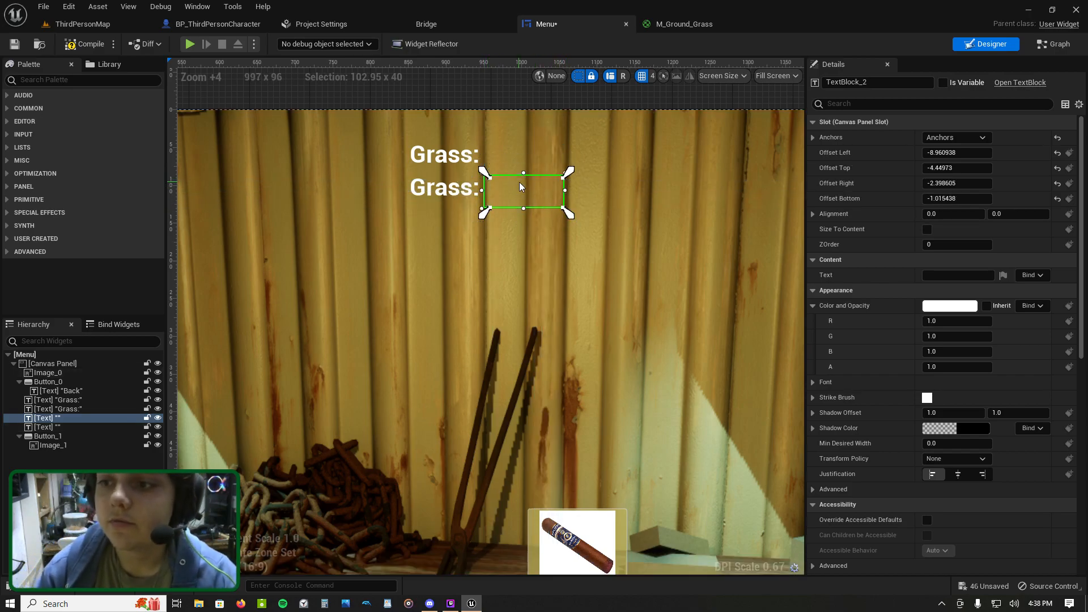
Step: Create a new binding for the Text property of the copied value text block
click(512, 152)
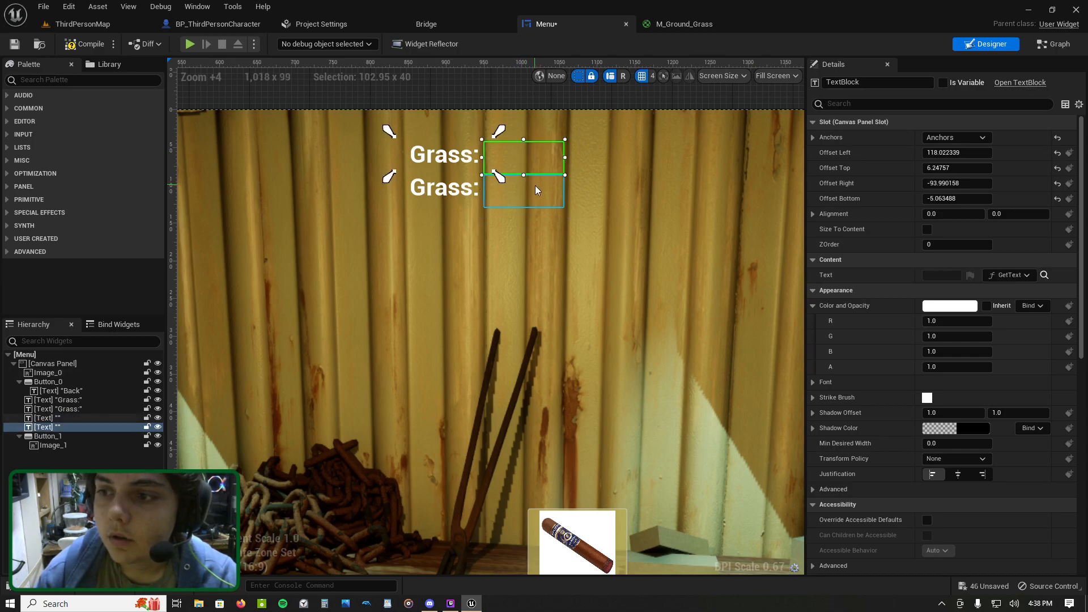
click(536, 186)
click(1025, 276)
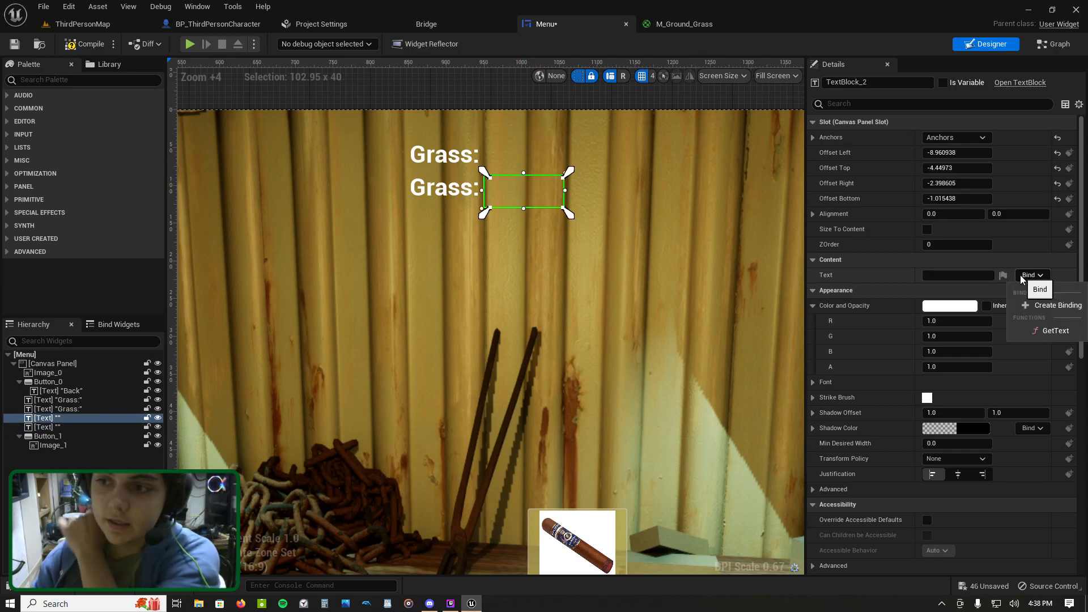
click(1058, 306)
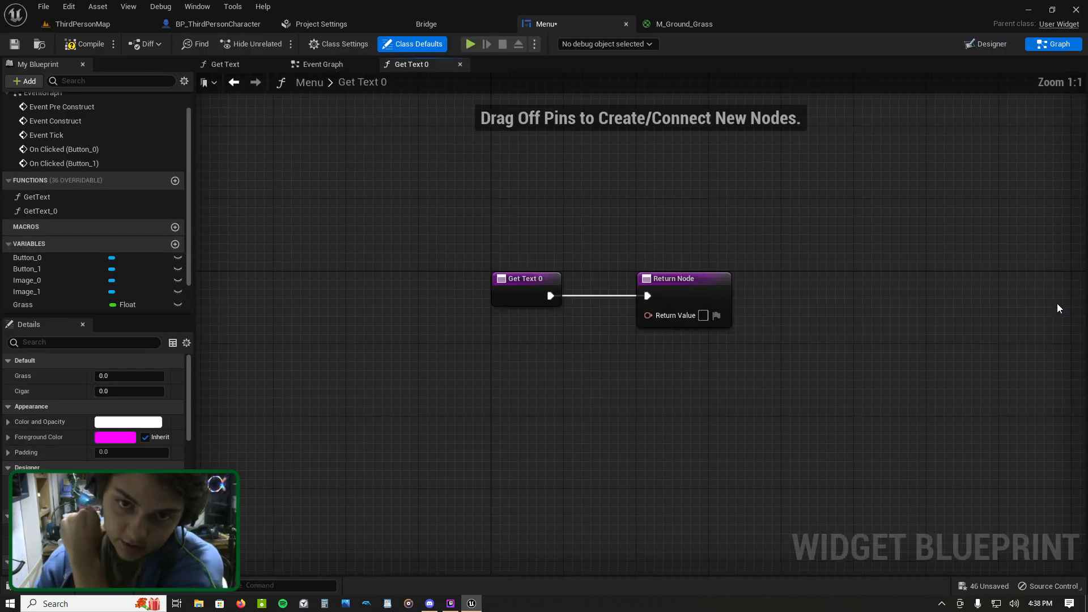
Step: Feed the cigar variable through To Text (Float) into the new binding's Return Node, then compile and save the widget
scroll(88, 287, down, 2)
drag(22, 273, 725, 367)
click(576, 388)
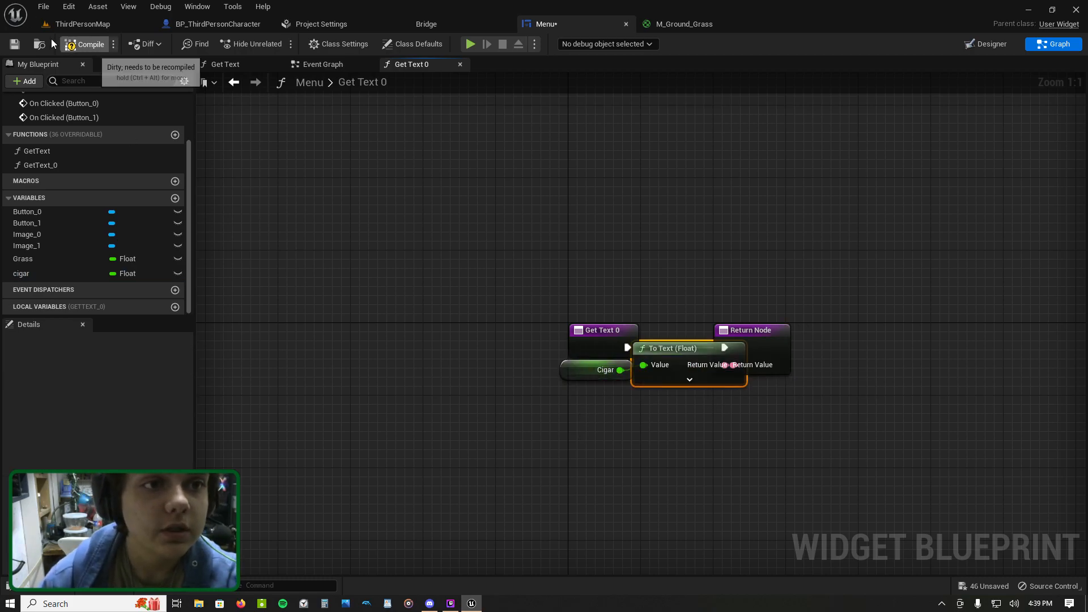
click(85, 44)
click(14, 44)
Step: Play ThirdPersonMap with the crafting menu open to check the two resource rows, and stop the session
click(226, 32)
click(126, 24)
click(251, 43)
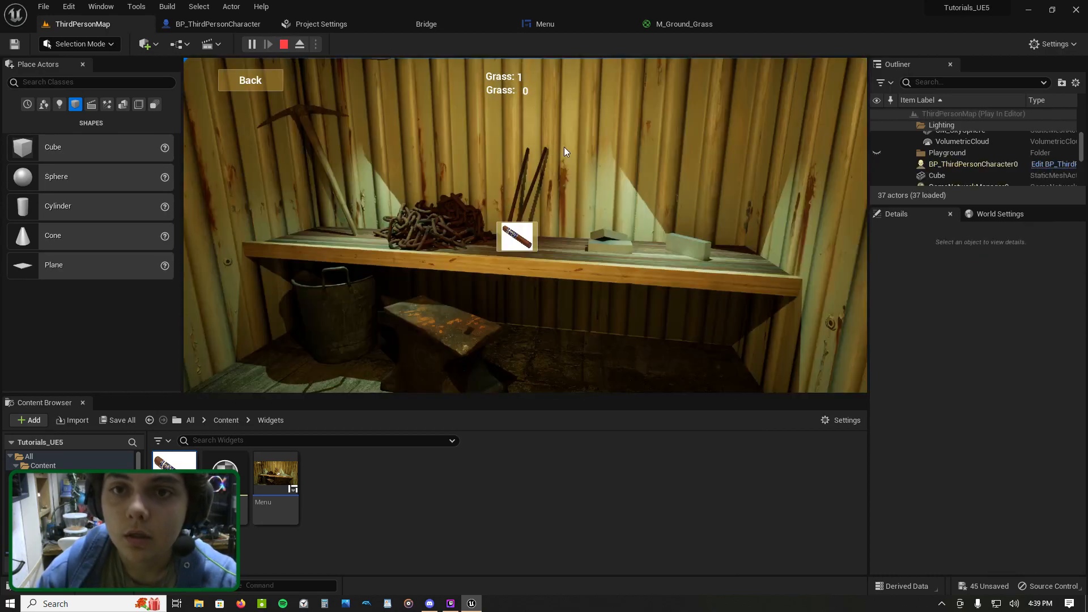
key(Escape)
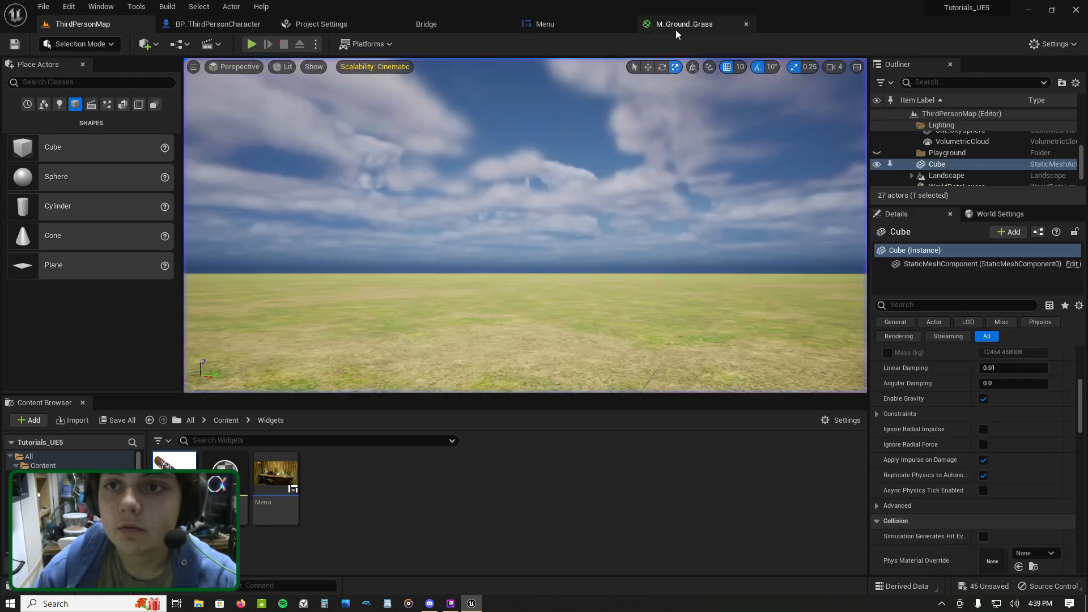
Step: Change the second label's text in the Menu widget to "Cigars:"
click(677, 25)
click(560, 25)
click(987, 43)
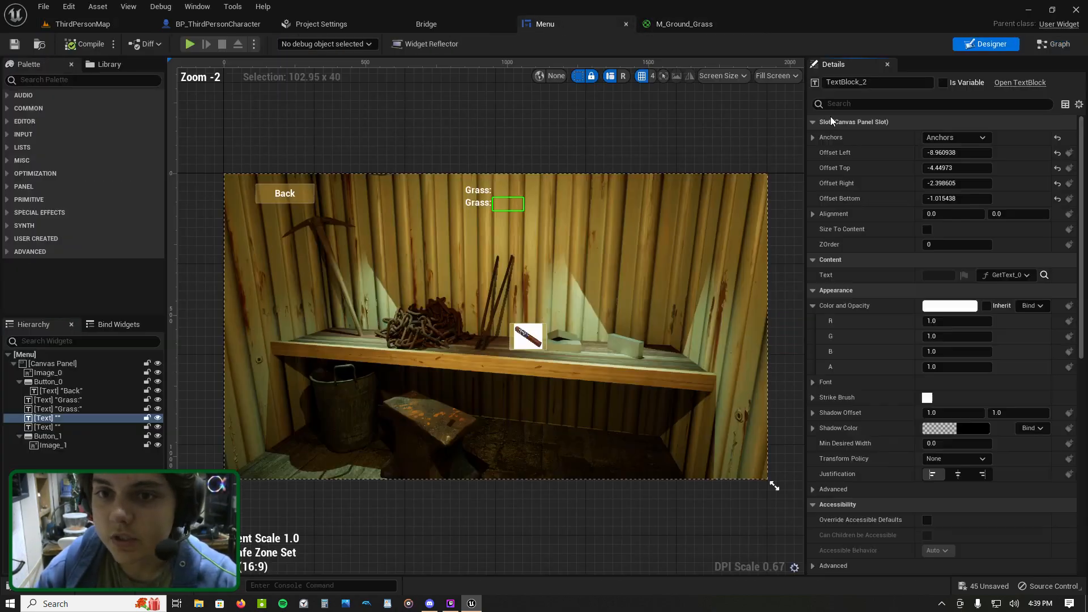
click(479, 201)
click(955, 275)
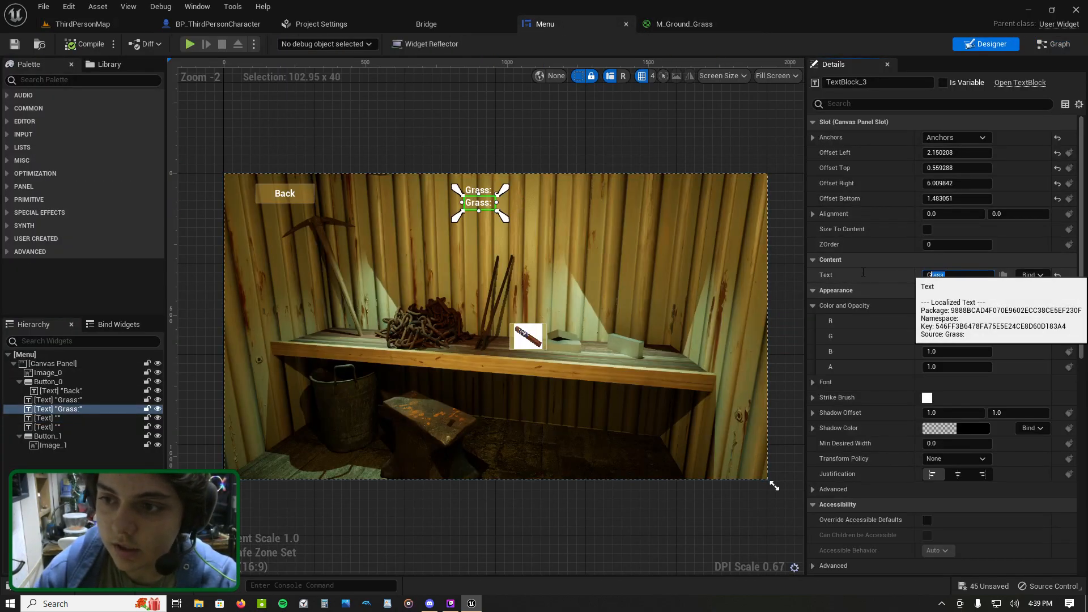
text(Cig)
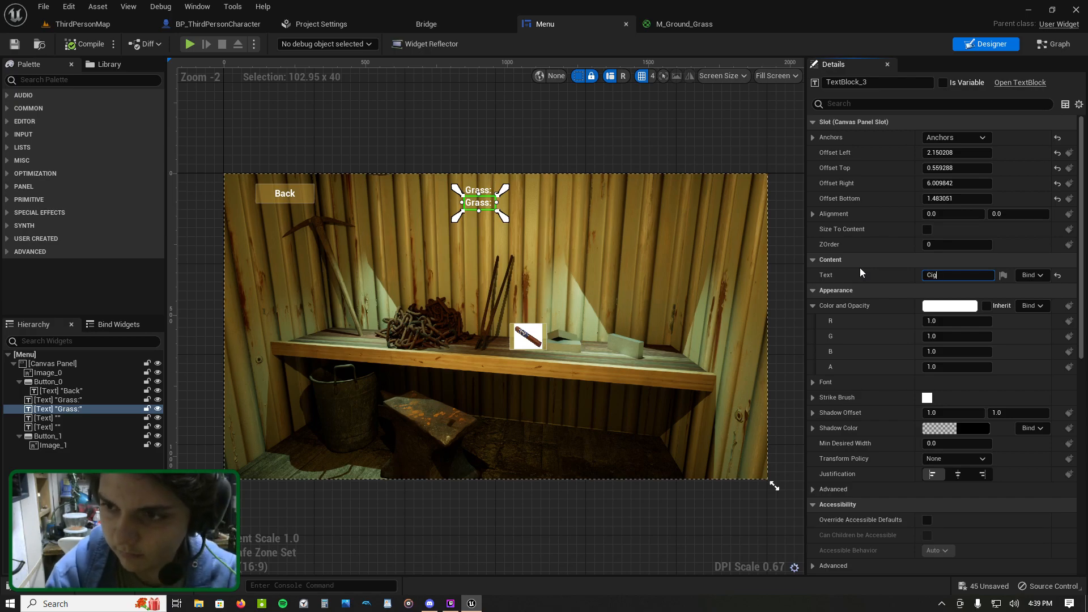
text(ars:)
key(Return)
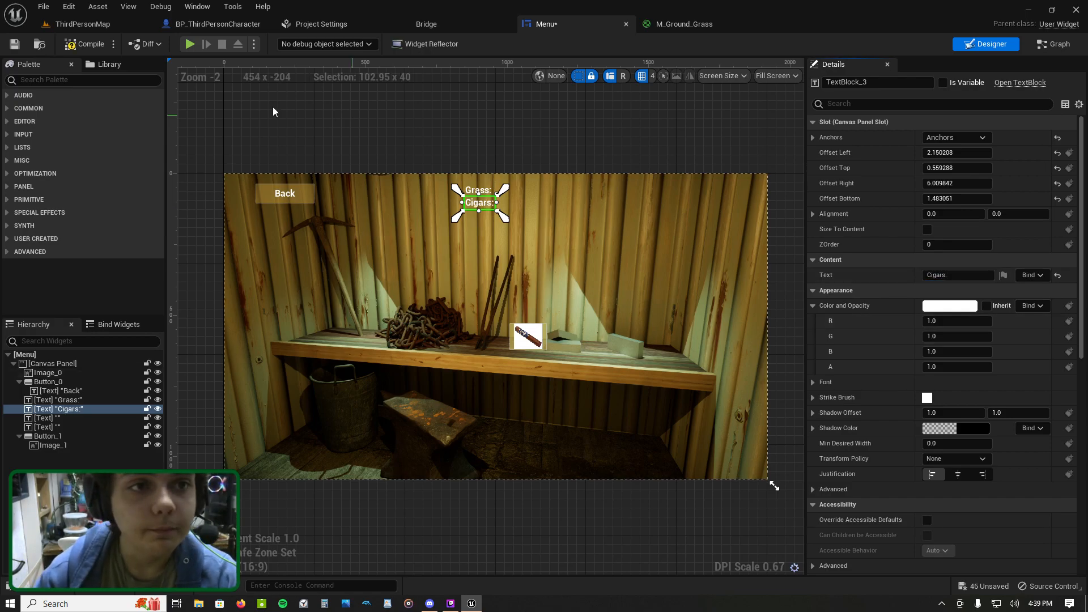
Step: Play ThirdPersonMap, check the Cigars row in the crafting menu, and return to the game
click(101, 25)
click(252, 44)
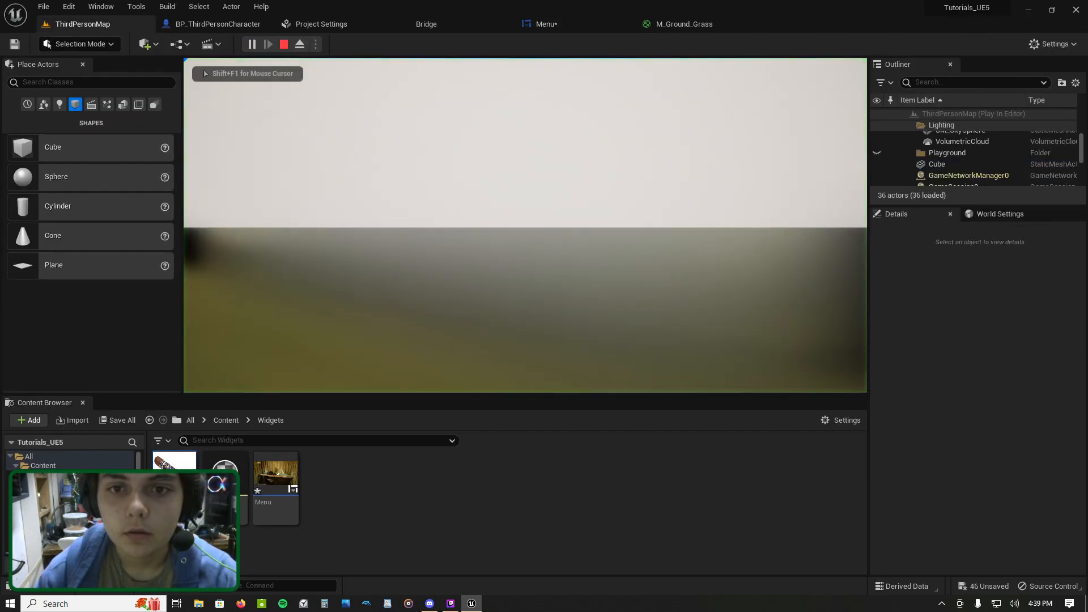
key(Escape)
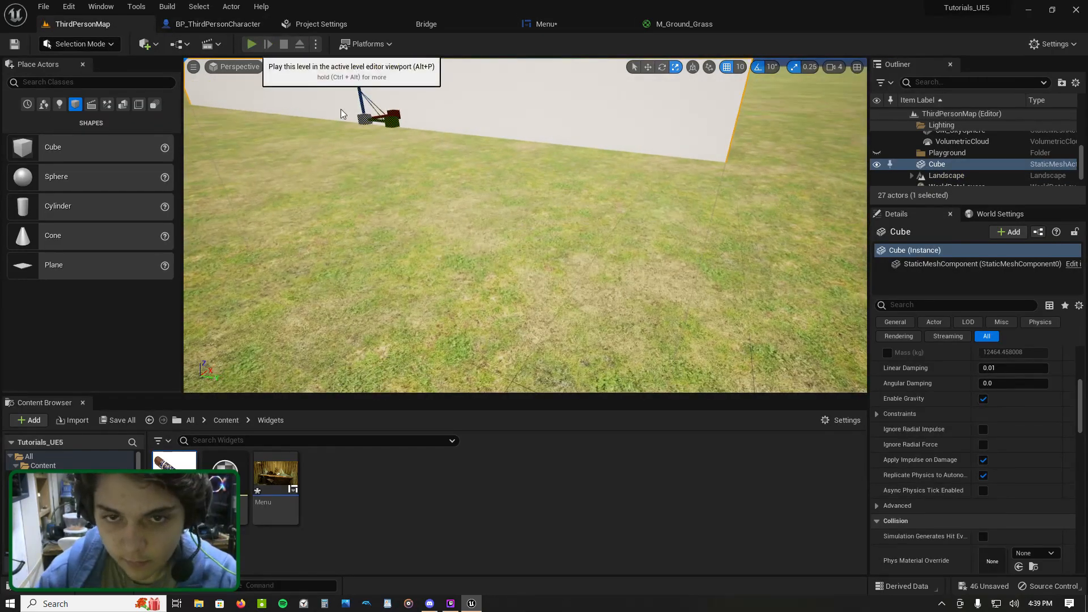
click(251, 44)
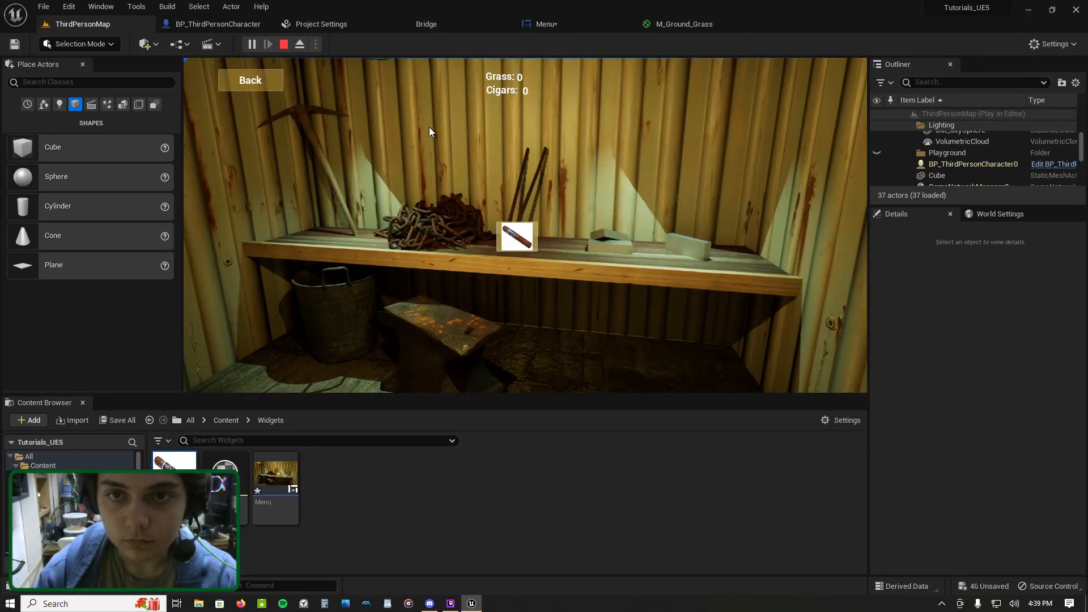
click(259, 79)
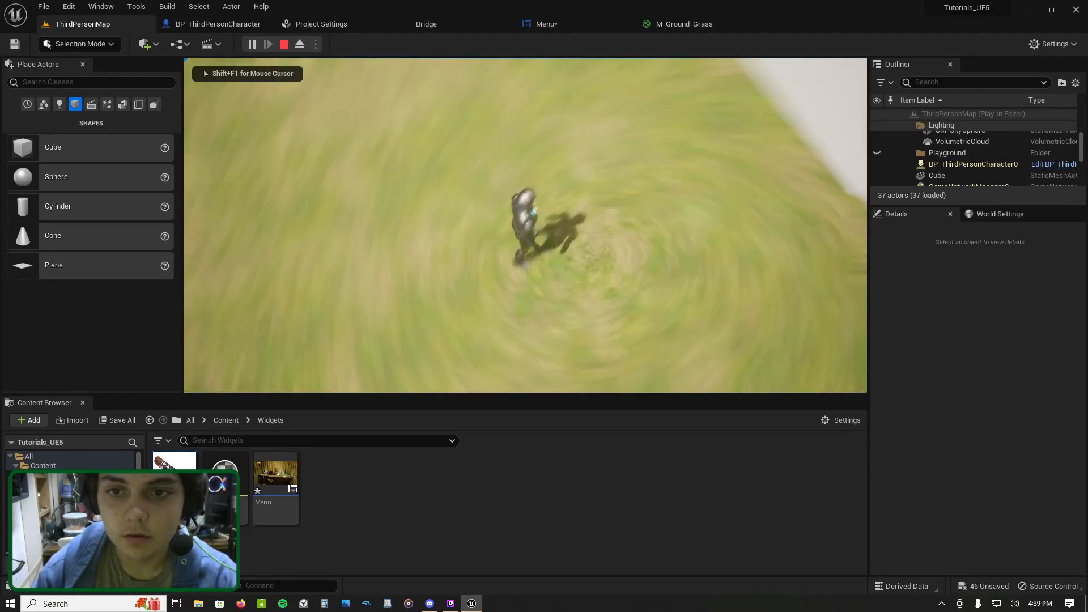
Step: Run around collecting Grass in the running game, reopen the crafting menu, and craft two cigars
key(w)
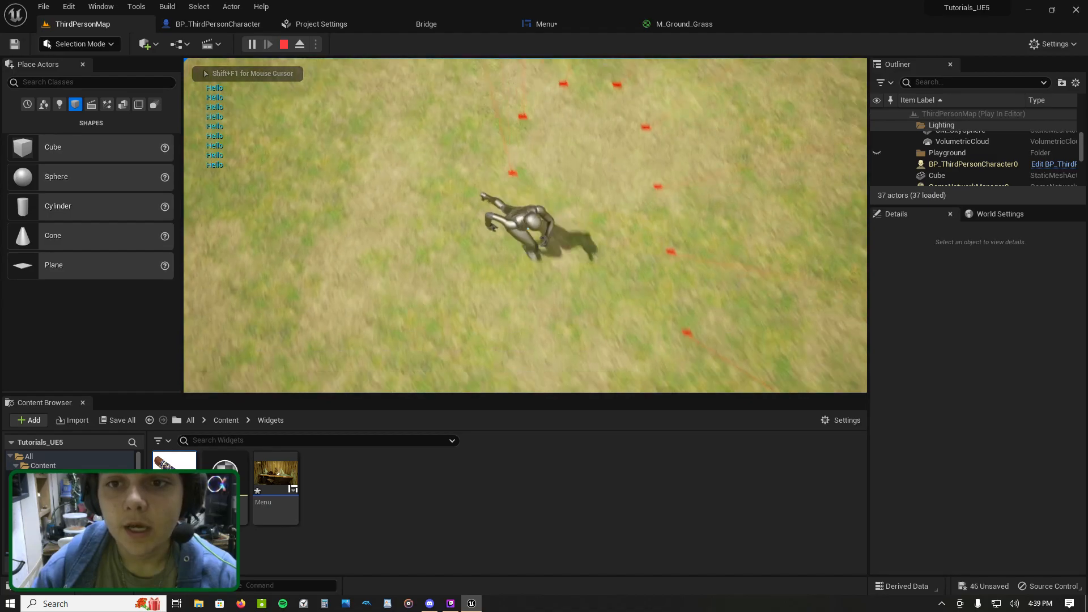
key(a)
key(d)
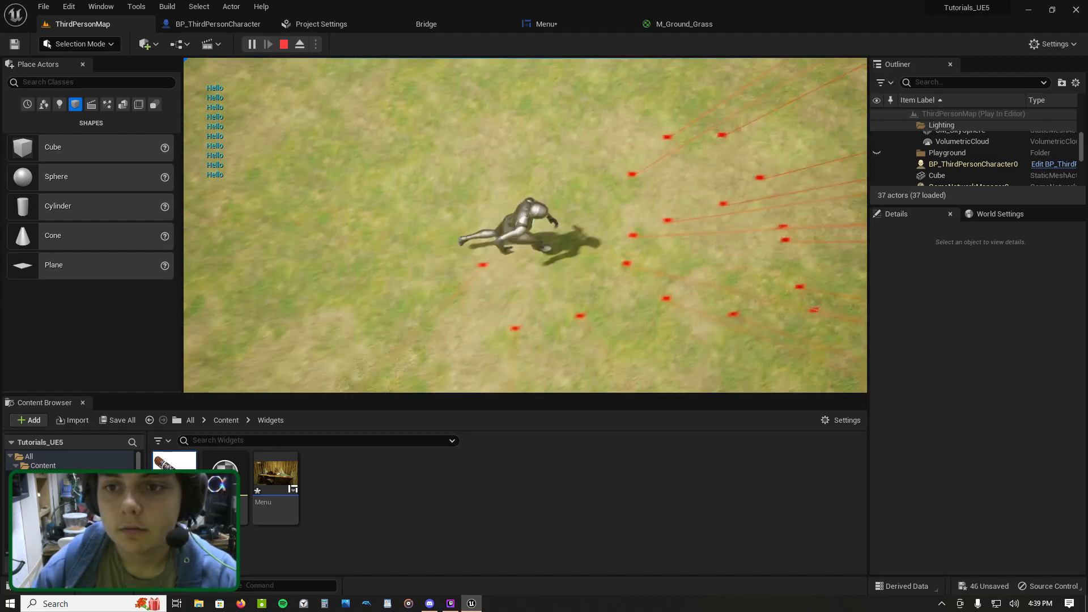
key(a)
key(d)
key(w)
key(a)
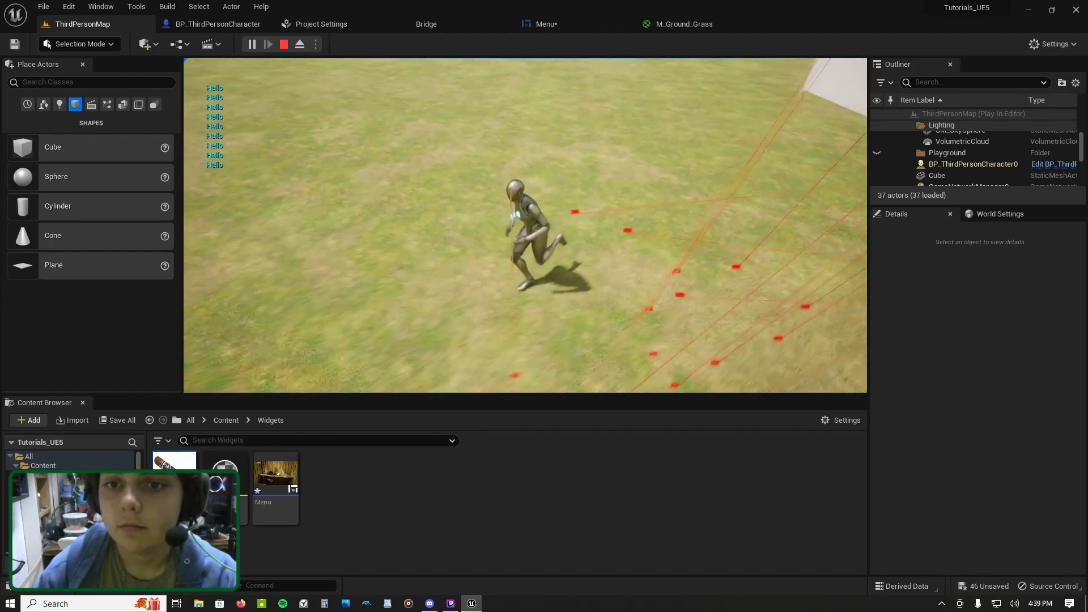
key(space)
key(Tab)
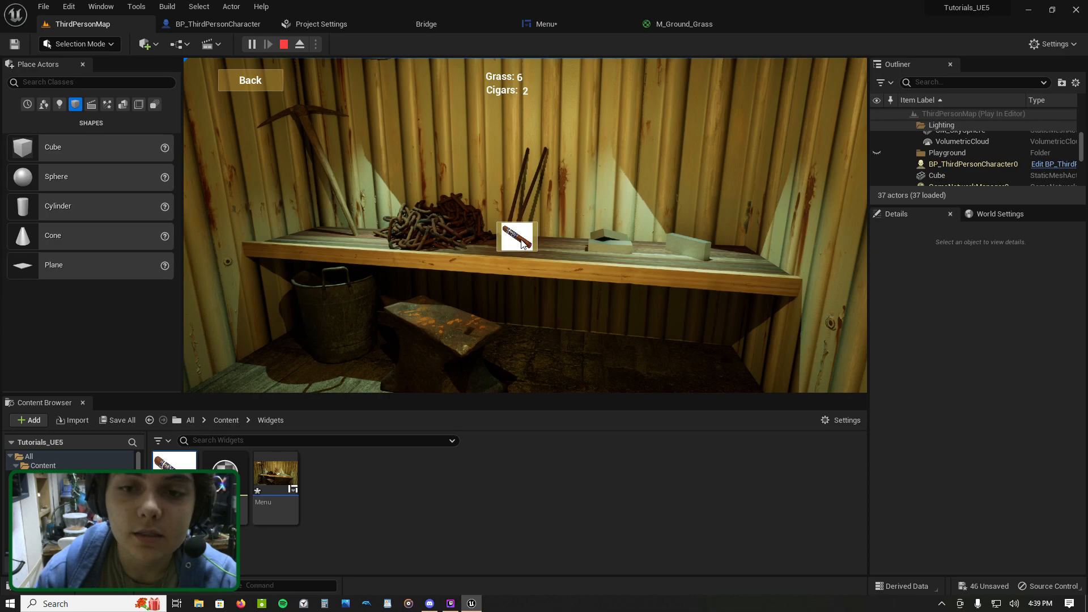
Step: Close and reopen the crafting menu to check whether the Cigars count persists, then end the play session
click(262, 80)
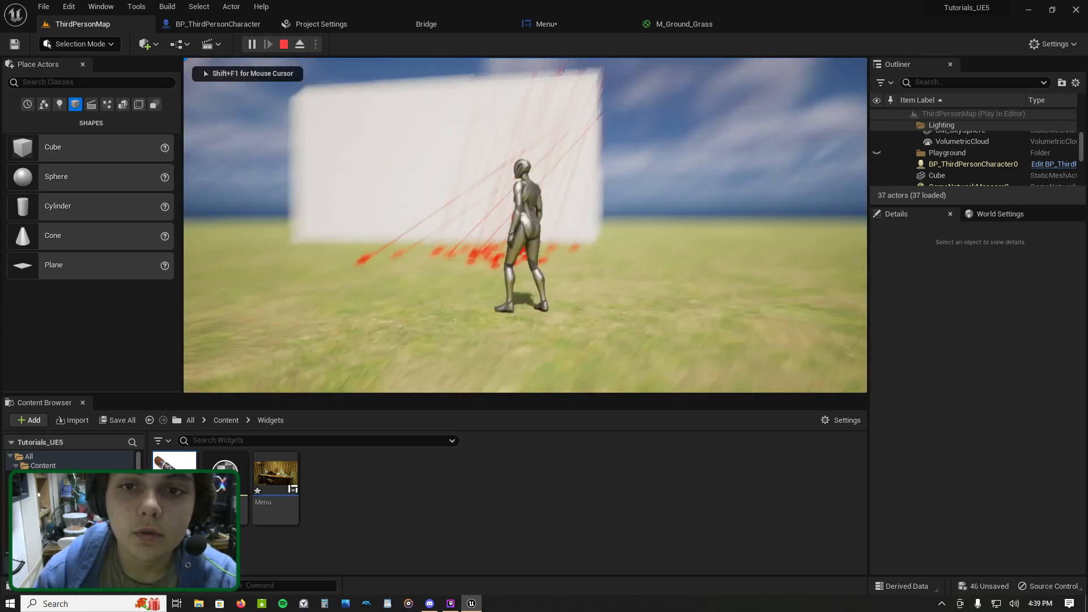
key(m)
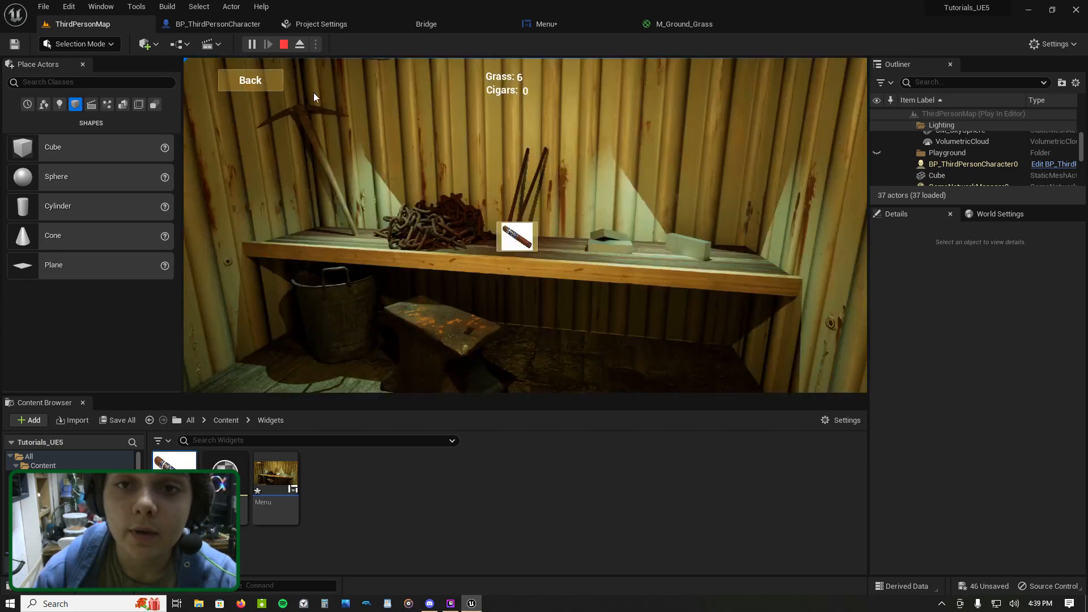
click(248, 80)
key(w)
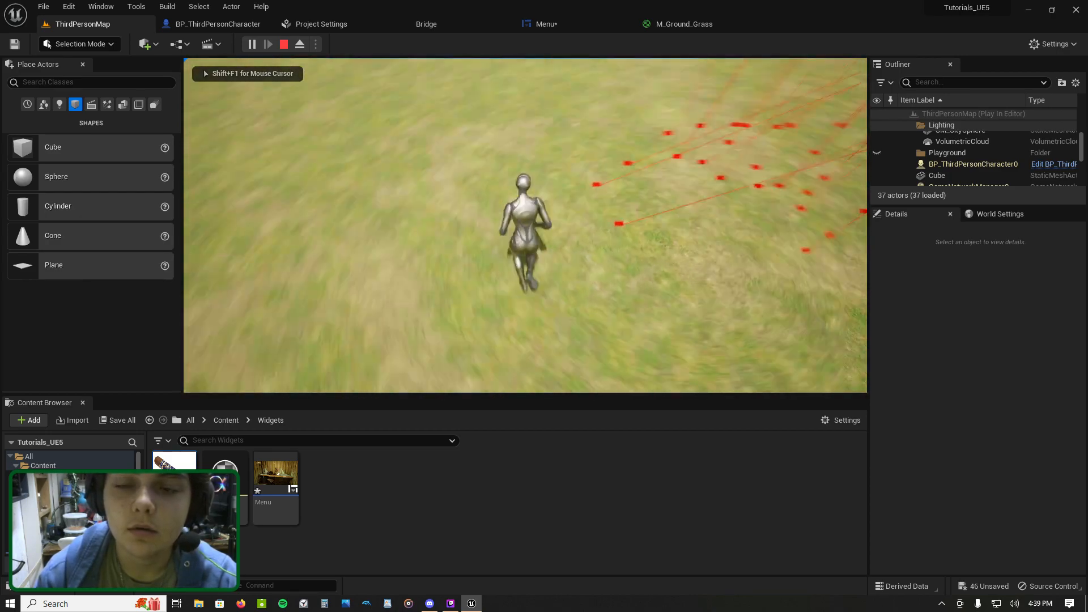
key(space)
key(space)
key(Escape)
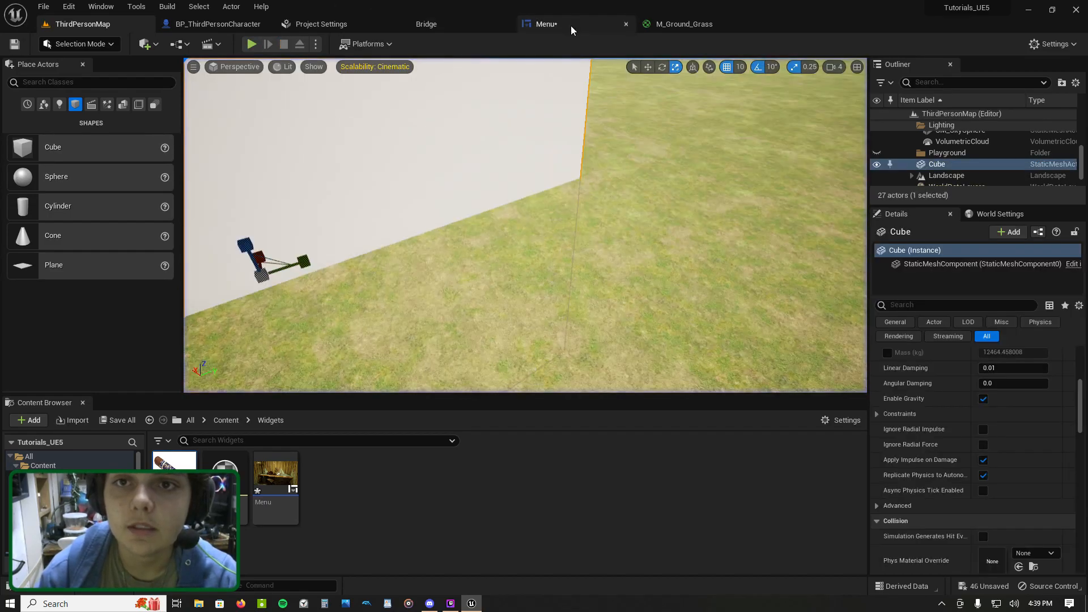
Step: Examine the cigar crafting nodes in the Menu widget's event graph and its text function
click(570, 25)
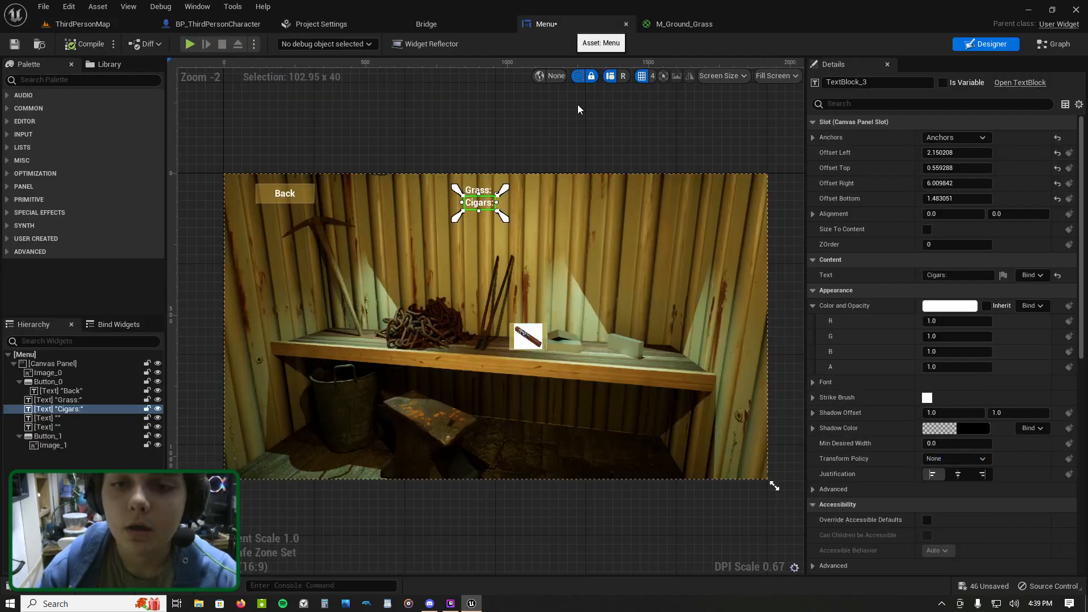
click(1056, 45)
click(335, 65)
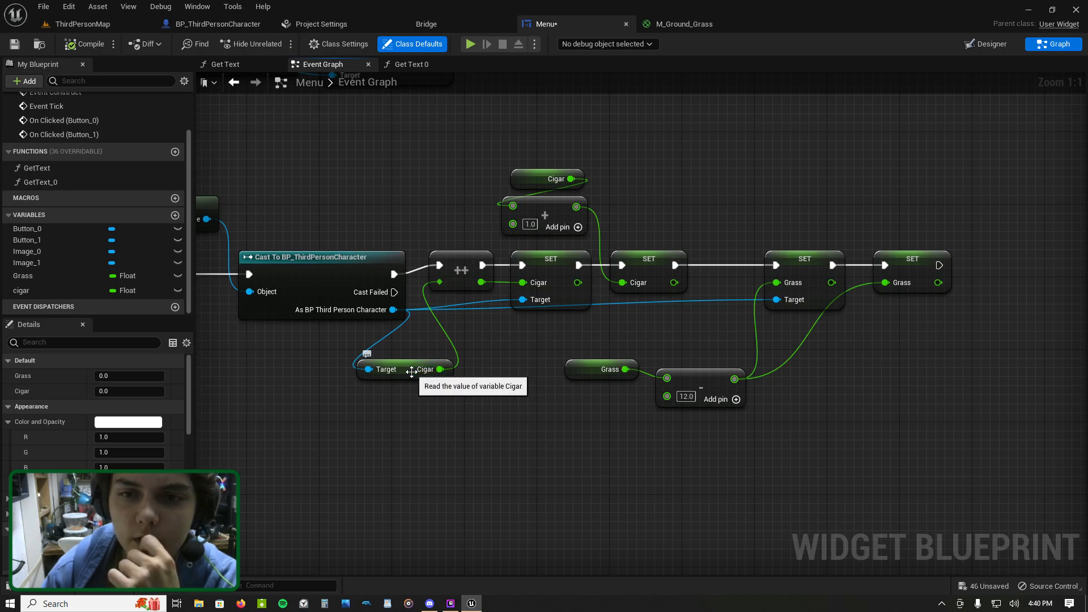
click(225, 64)
click(323, 64)
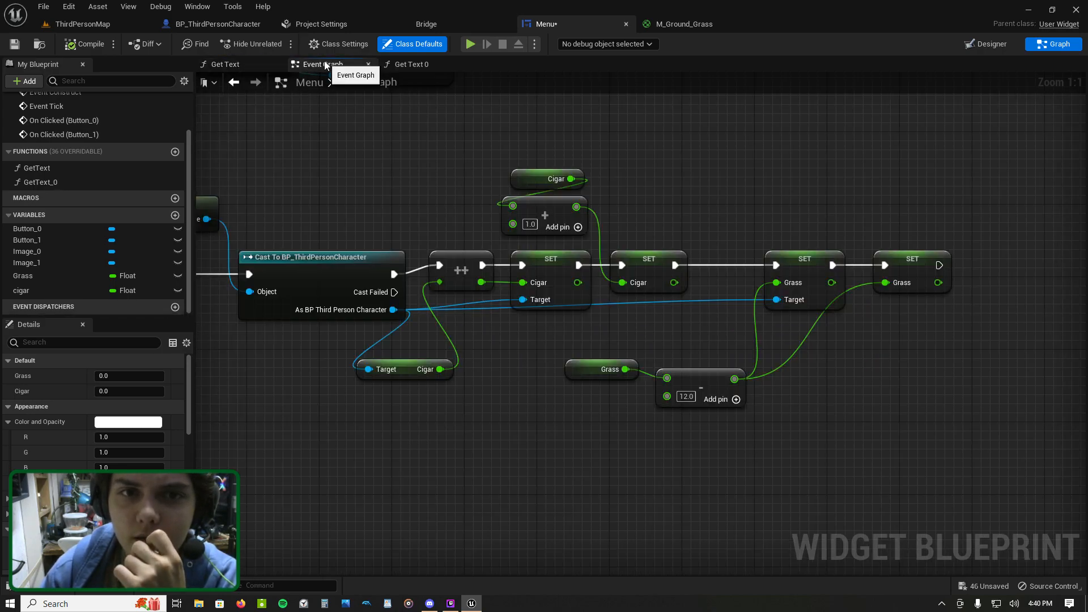
scroll(431, 242, down, 4)
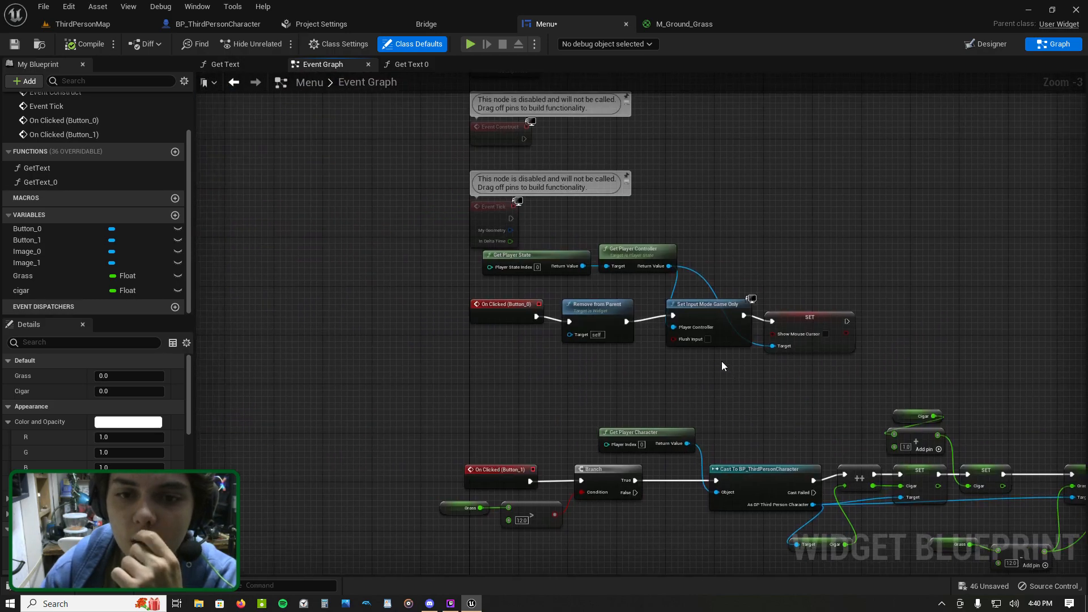
Step: In BP_ThirdPersonCharacter's Crafting Menu section, add a Set Cigar node after Set Grass, targeting the Create Menu Widget return value
click(249, 26)
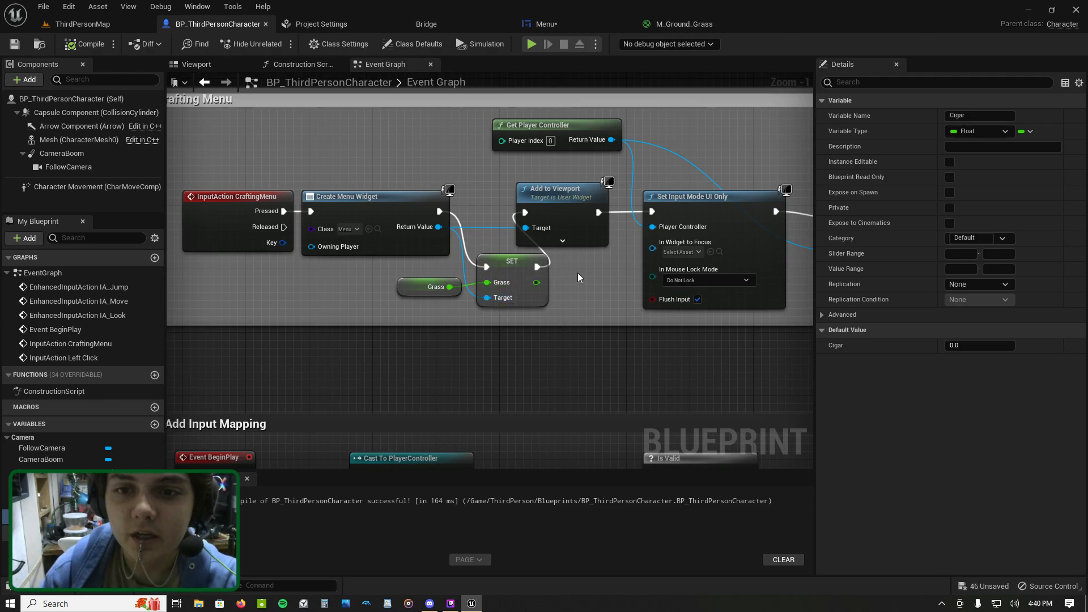
scroll(514, 270, down, 2)
drag(498, 278, 472, 274)
text(set cigar)
click(519, 368)
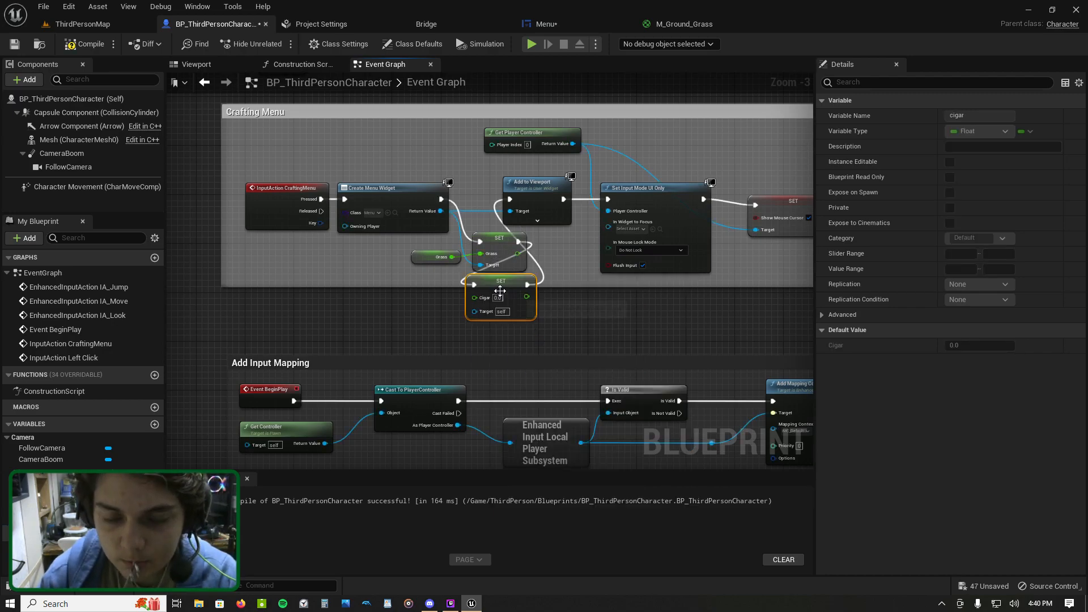
drag(475, 311, 441, 211)
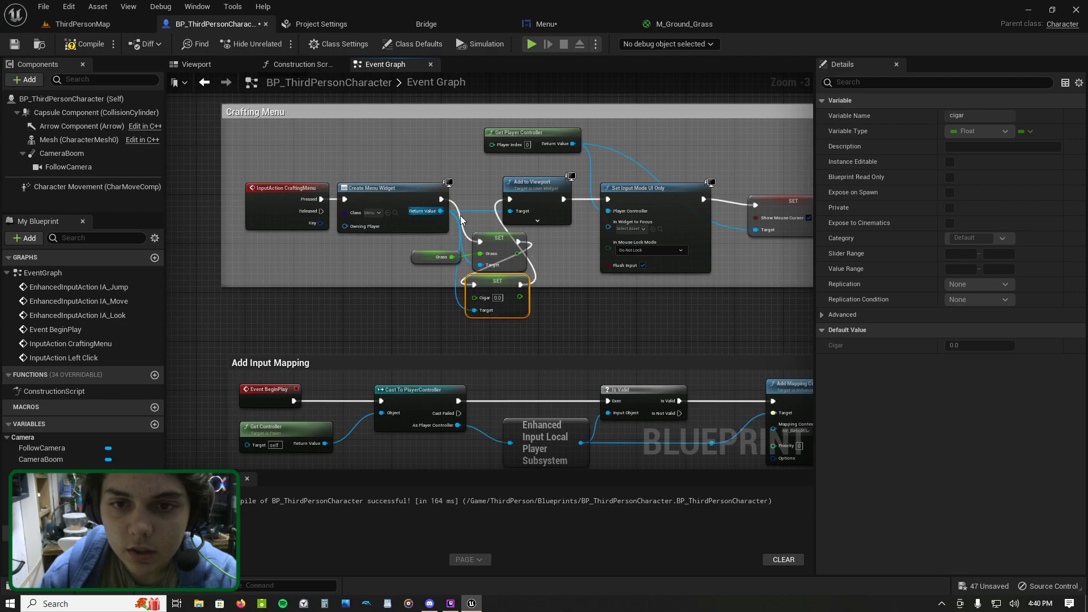
Step: Feed the character's Cigar variable into the new Set Cigar node and place its getter beside the node
scroll(462, 220, up, 2)
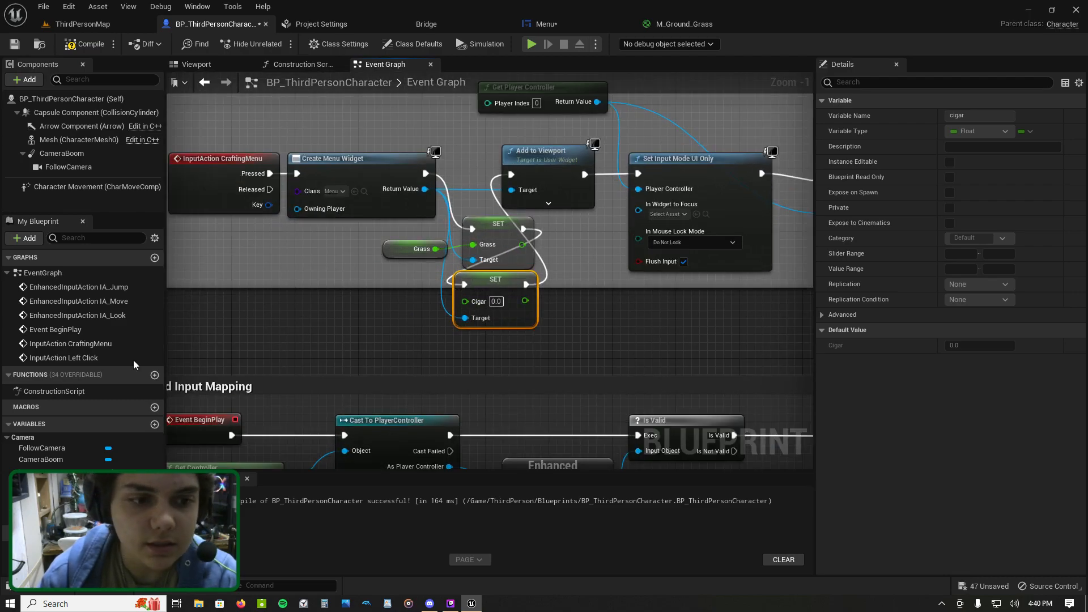
drag(164, 439, 471, 301)
click(415, 293)
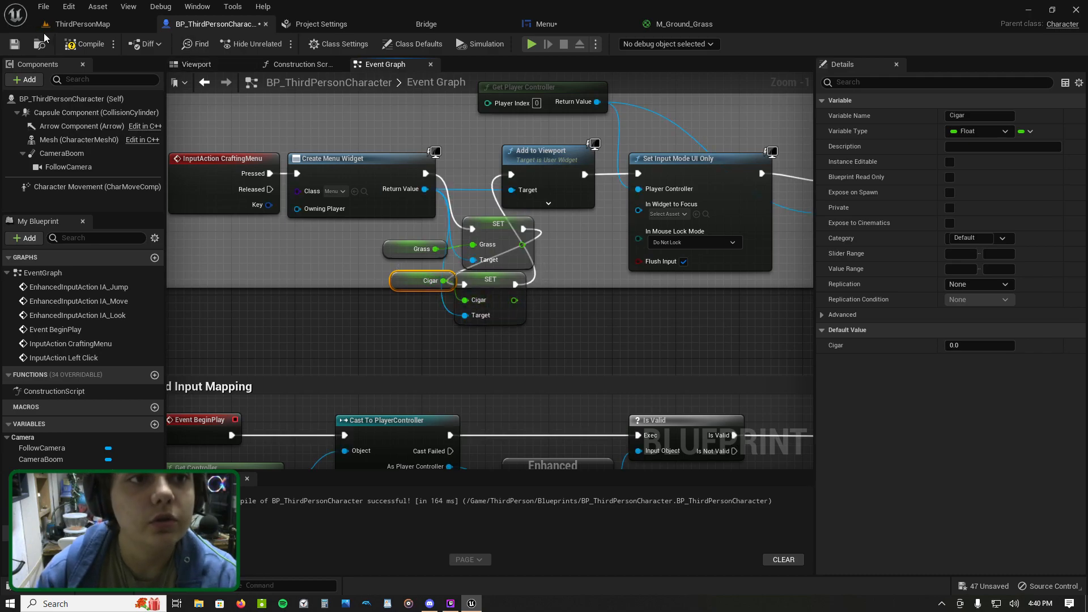
Step: Play ThirdPersonMap, check the Grass and Cigars counts in the crafting menu, and return to the game
click(103, 24)
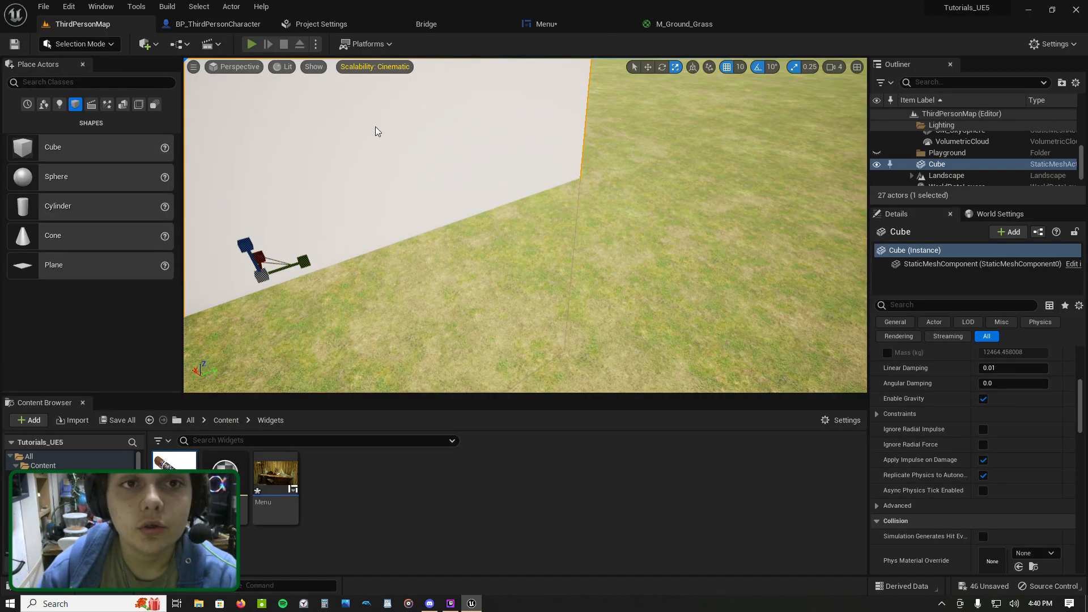
key(alt+p)
click(413, 136)
key(w)
key(Tab)
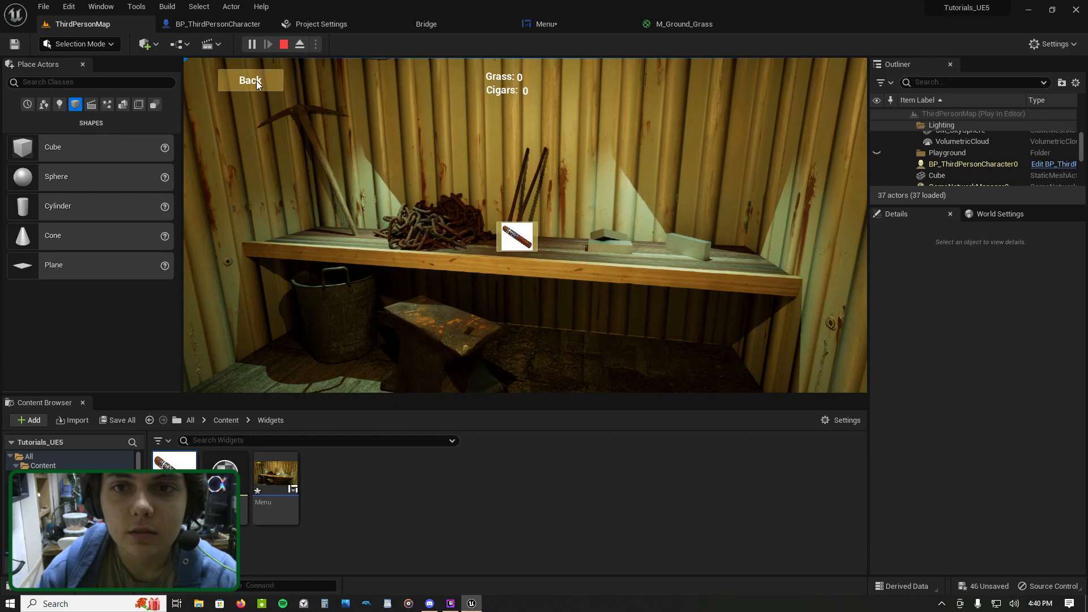
click(250, 81)
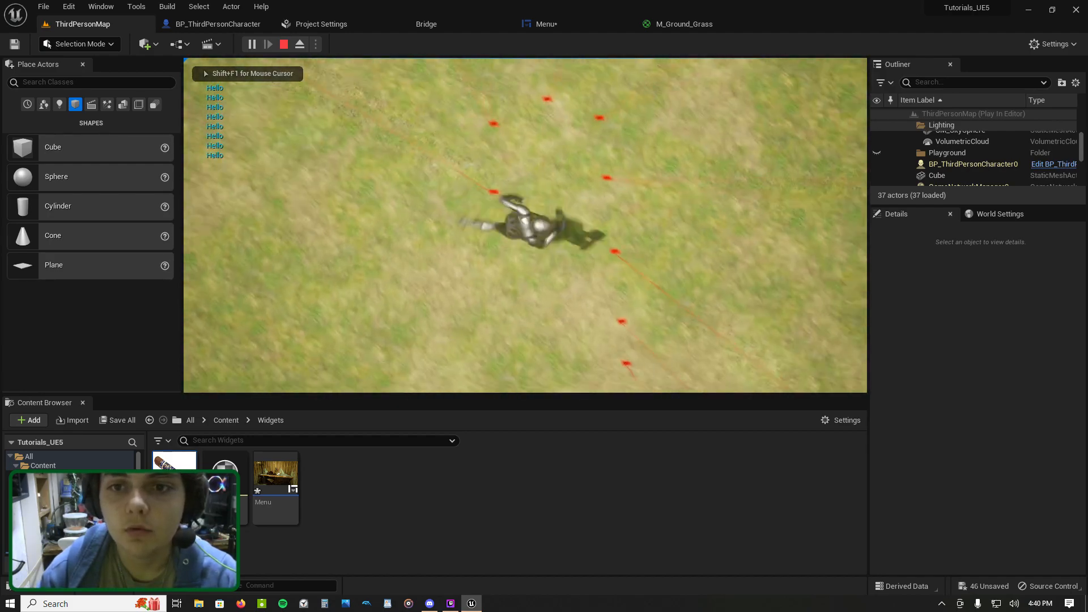
Step: Run around the landscape collecting Grass, reopen the crafting menu, and craft four cigars
key(d)
key(a)
key(d)
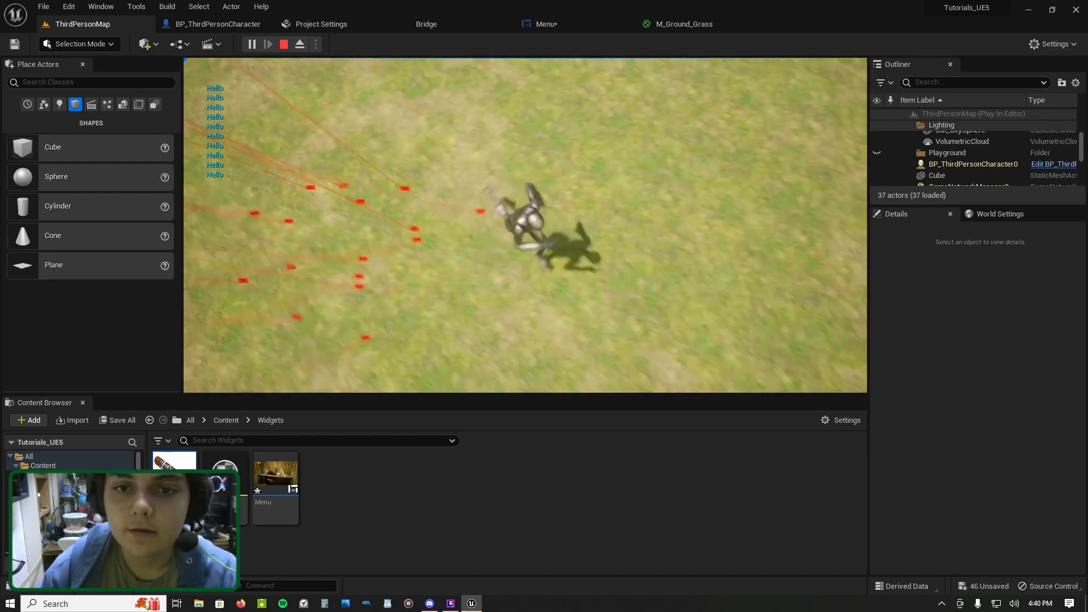
key(a)
key(d)
key(a)
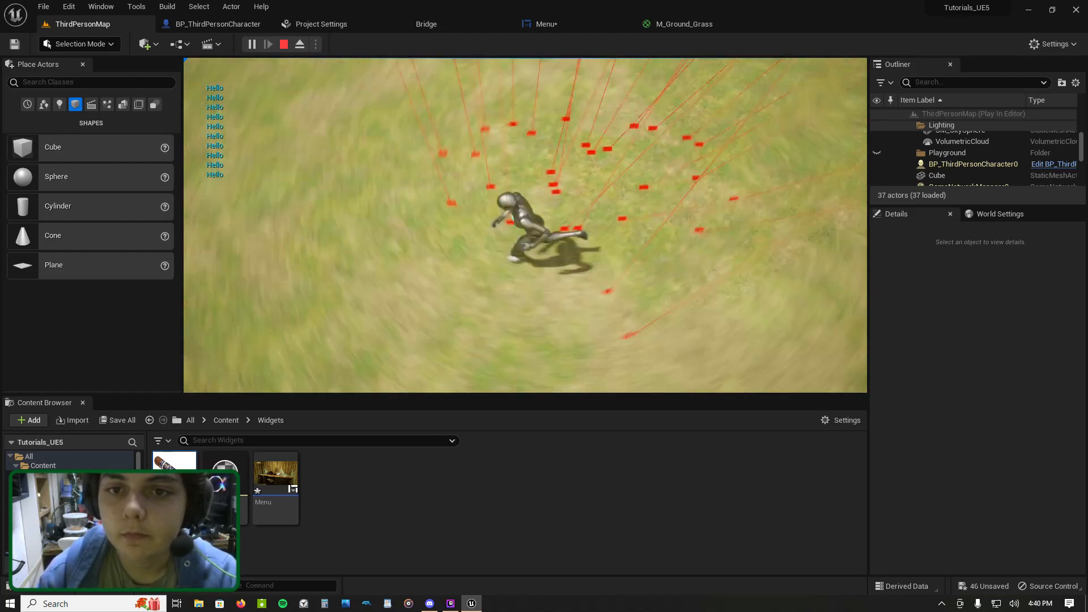
key(w)
key(d)
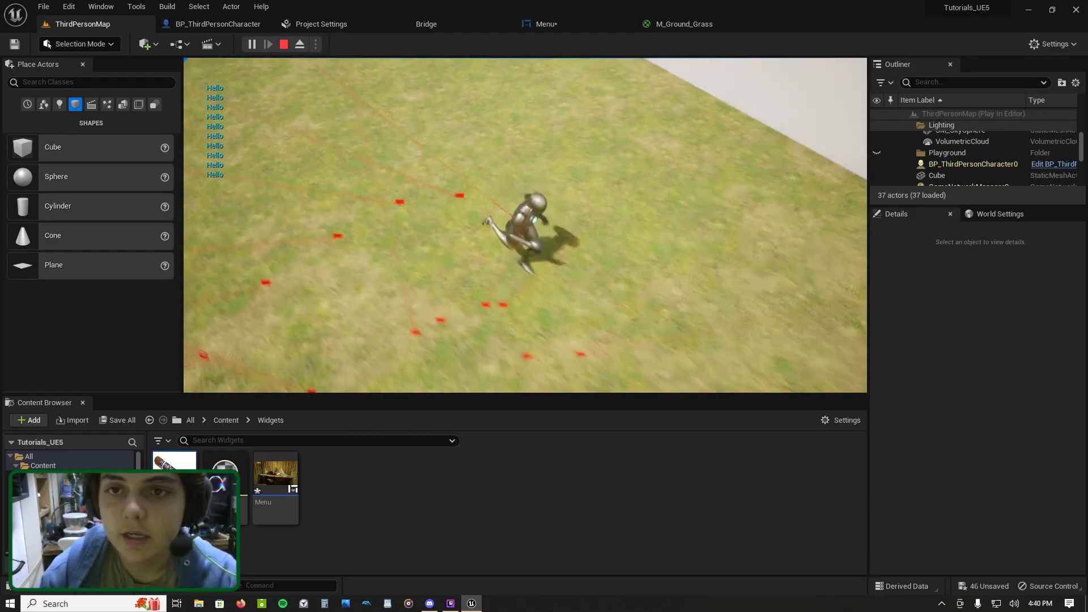
key(s)
key(a)
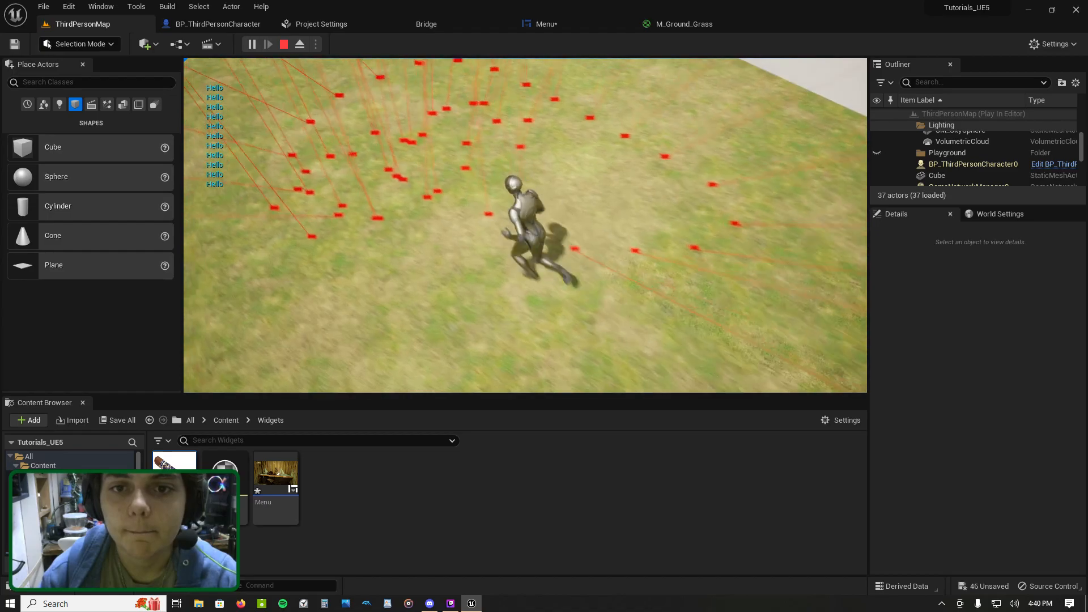
key(space)
key(d)
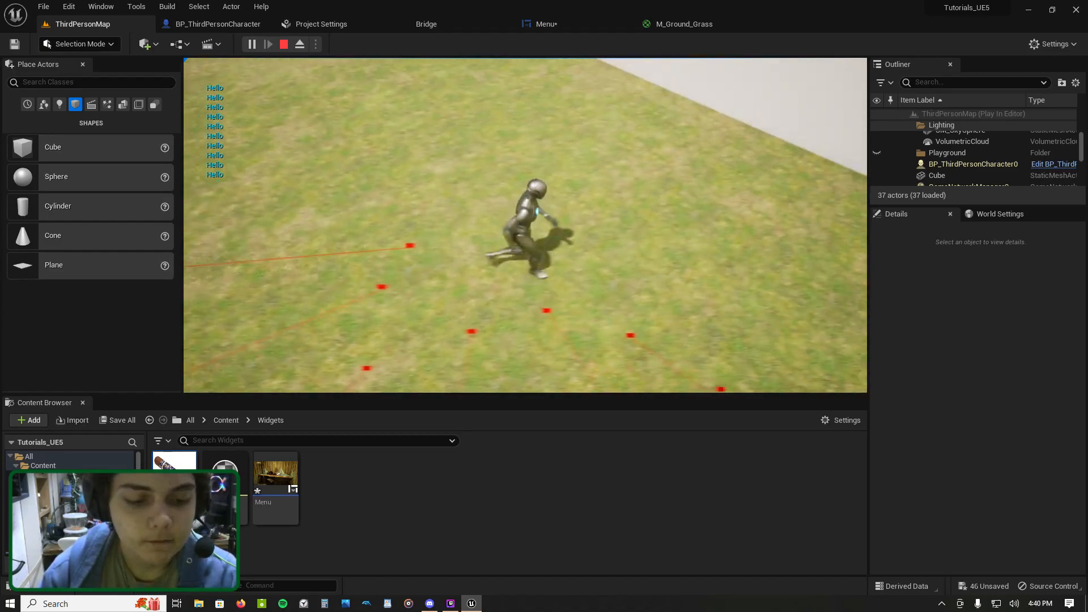
key(Tab)
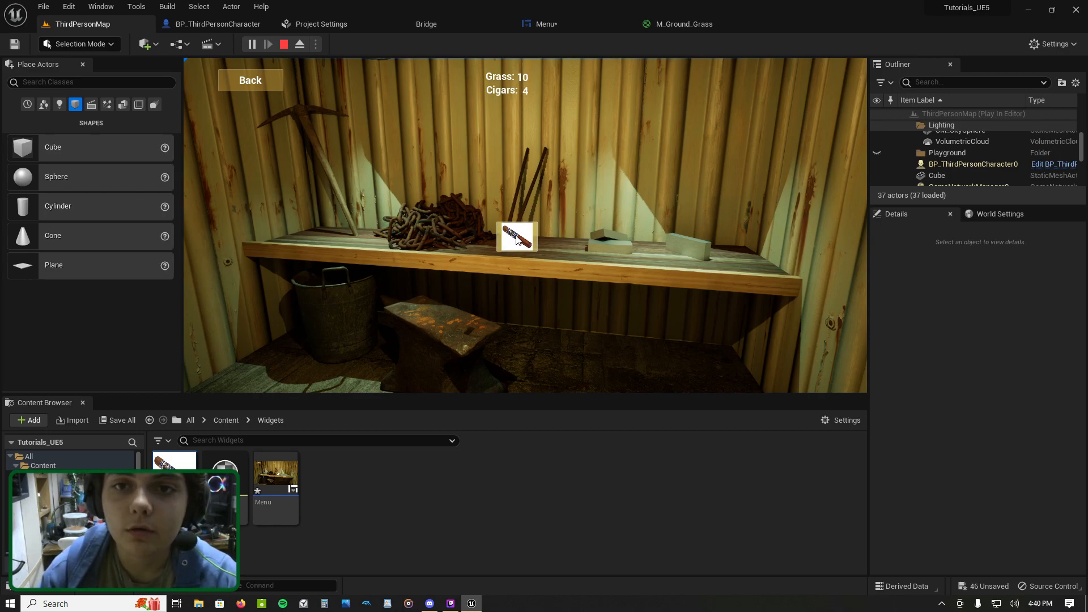
Step: Leave and reopen the crafting menu to check whether the crafted cigars are kept, then stop the play session
click(255, 86)
key(w)
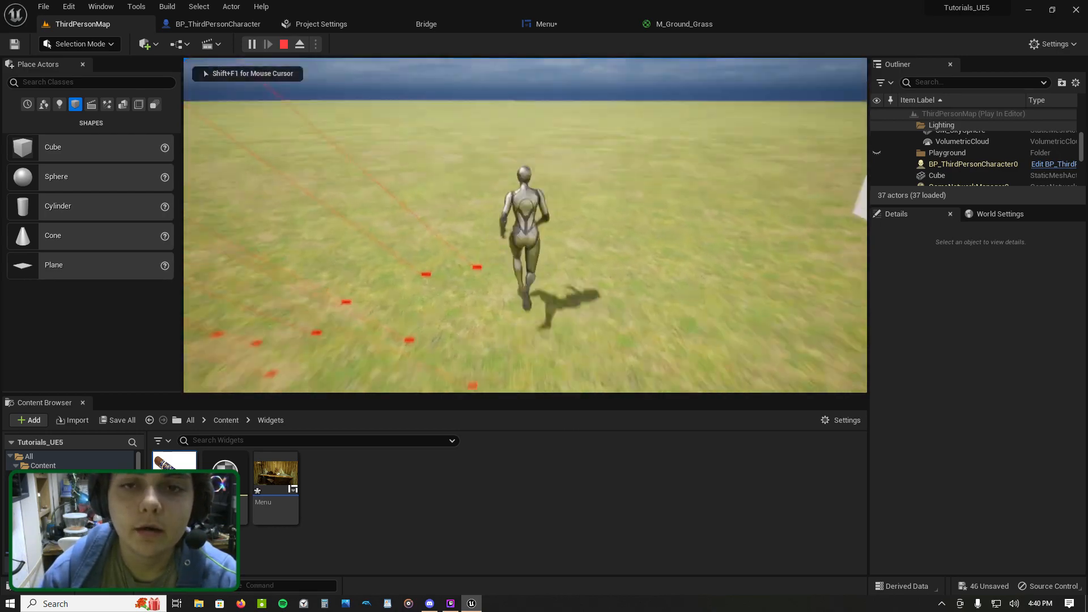
key(Tab)
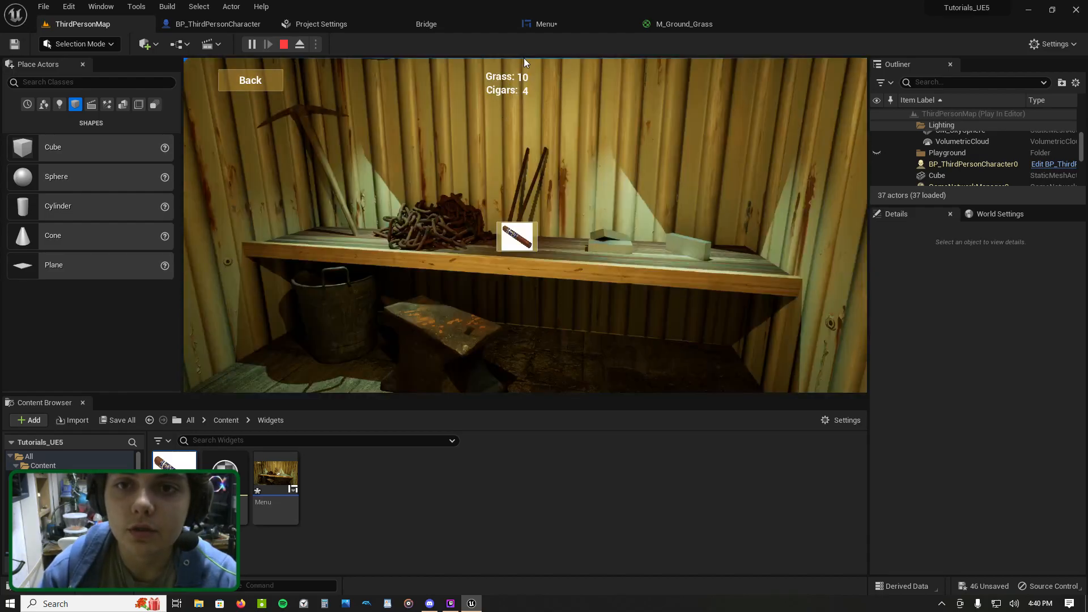
key(Escape)
Step: Review the Menu widget's button click logic and the Get Text binding functions
click(573, 25)
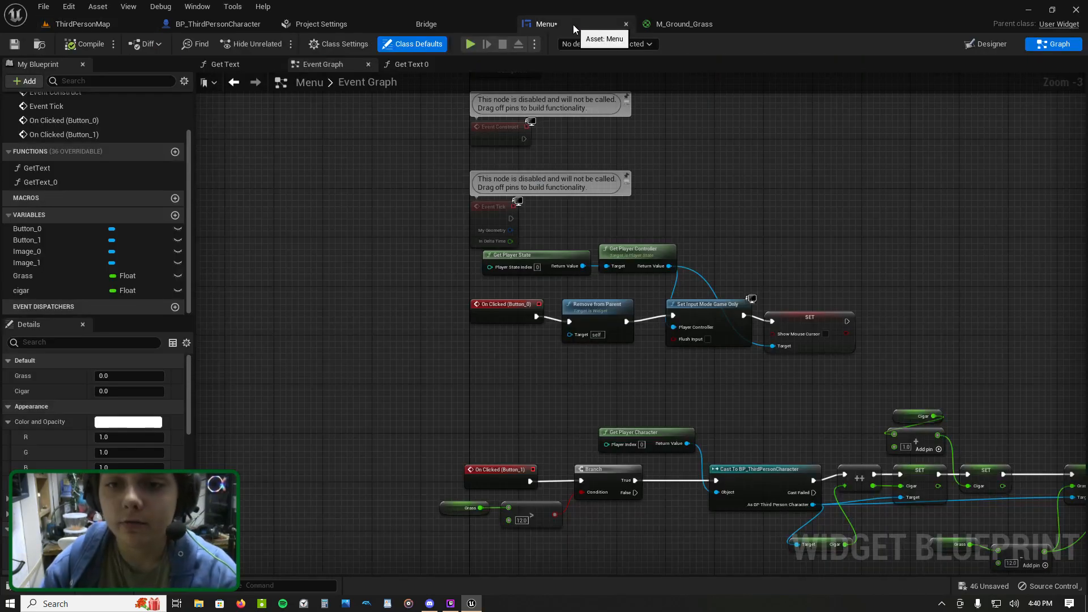
right_drag(672, 225, 493, 170)
scroll(465, 214, up, 2)
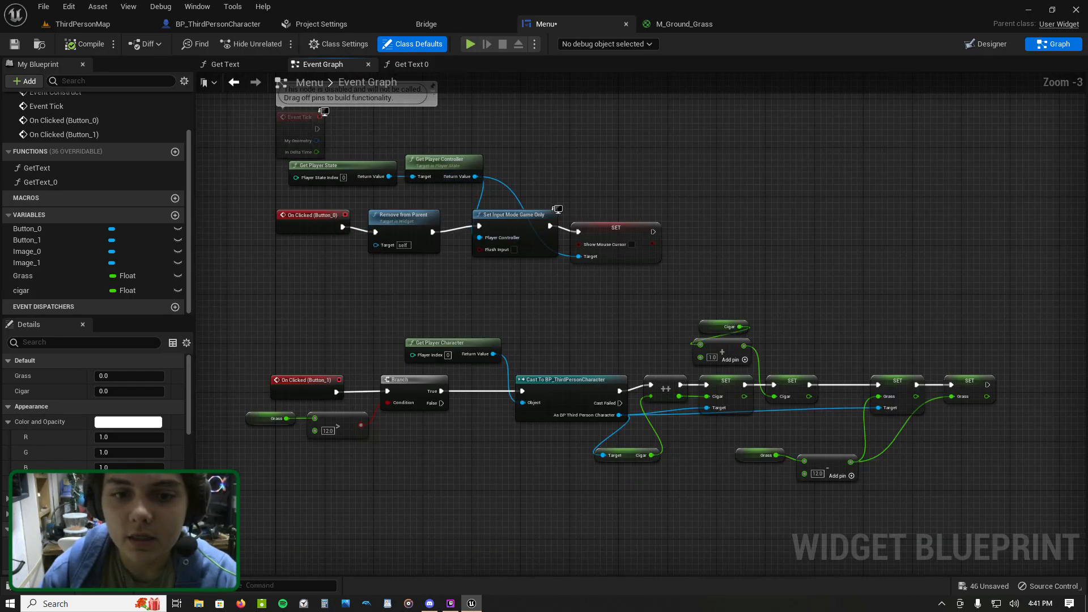
right_drag(307, 316, 303, 245)
click(226, 64)
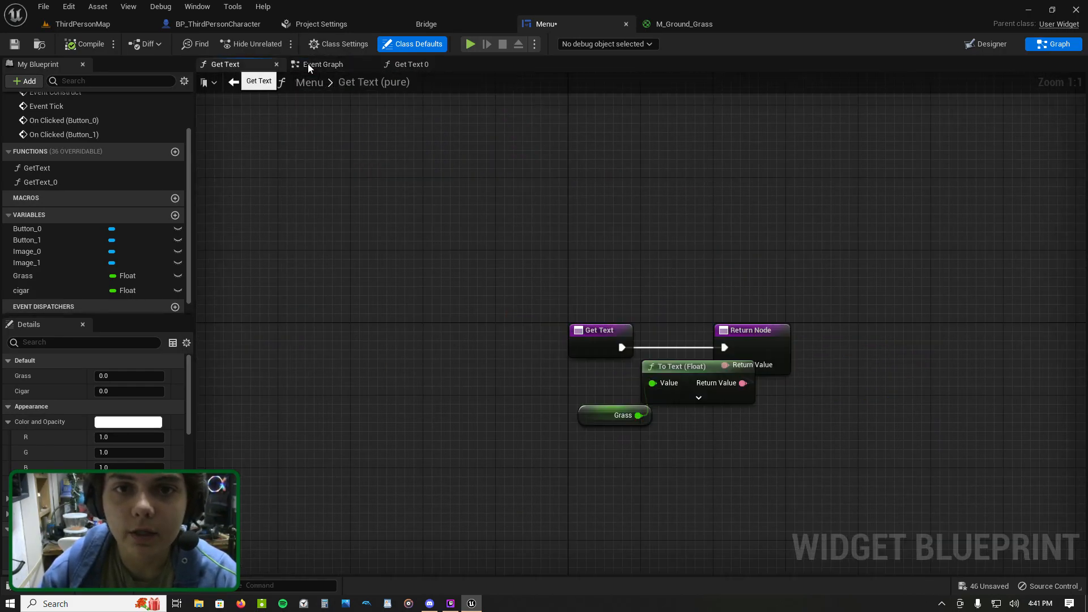
click(419, 65)
Step: Select the cigar crafting button in the Menu widget's Designer layout and inspect it up close
click(992, 44)
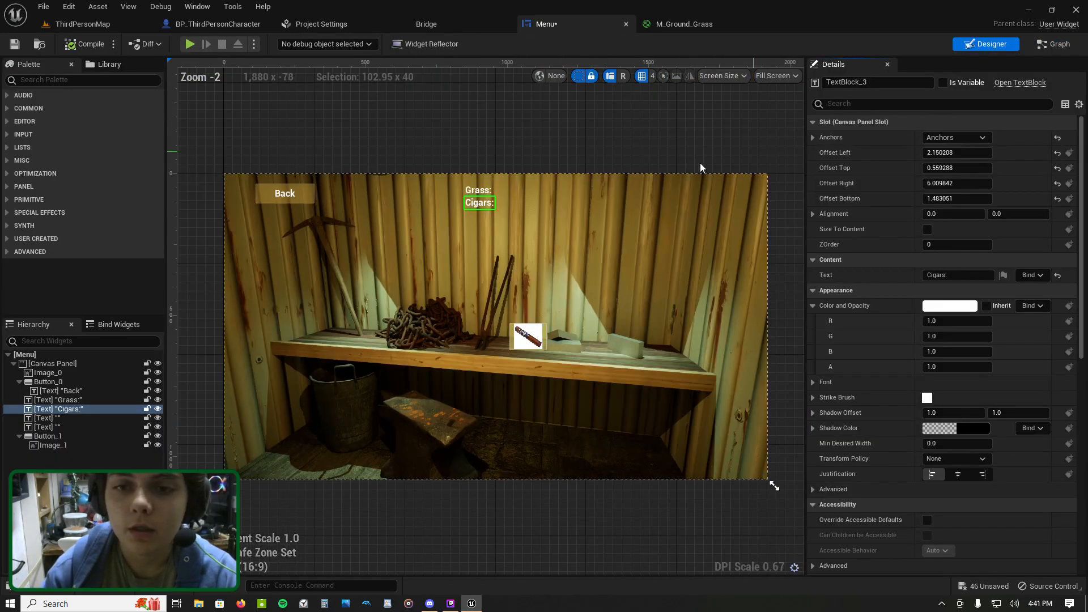
click(538, 335)
scroll(531, 337, up, 3)
click(533, 330)
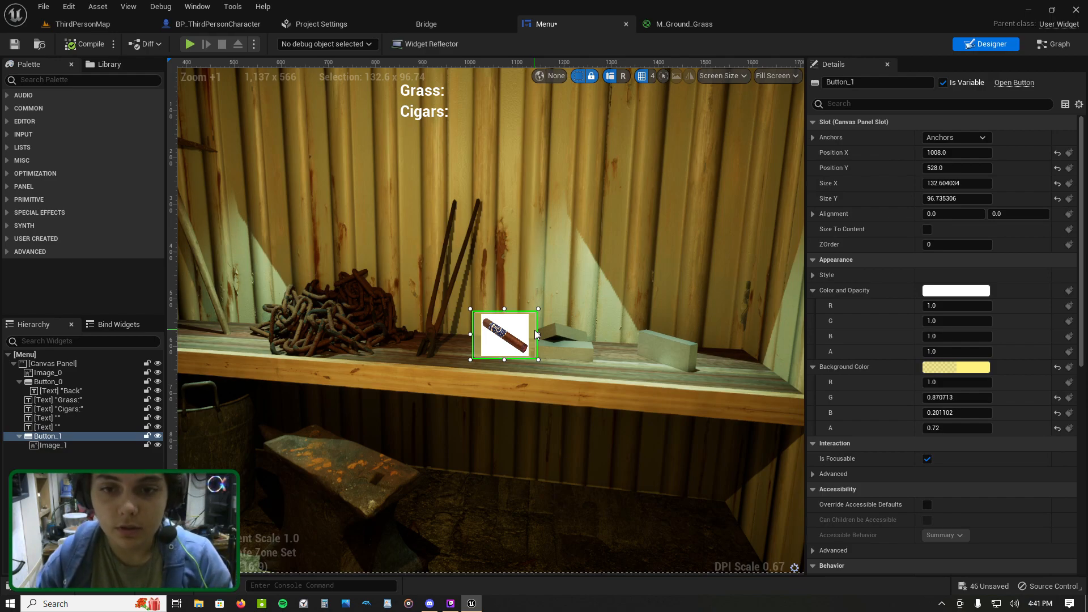
Step: Switch to Firefox and search Google Images for "pack of cigars"
click(241, 604)
text(pack)
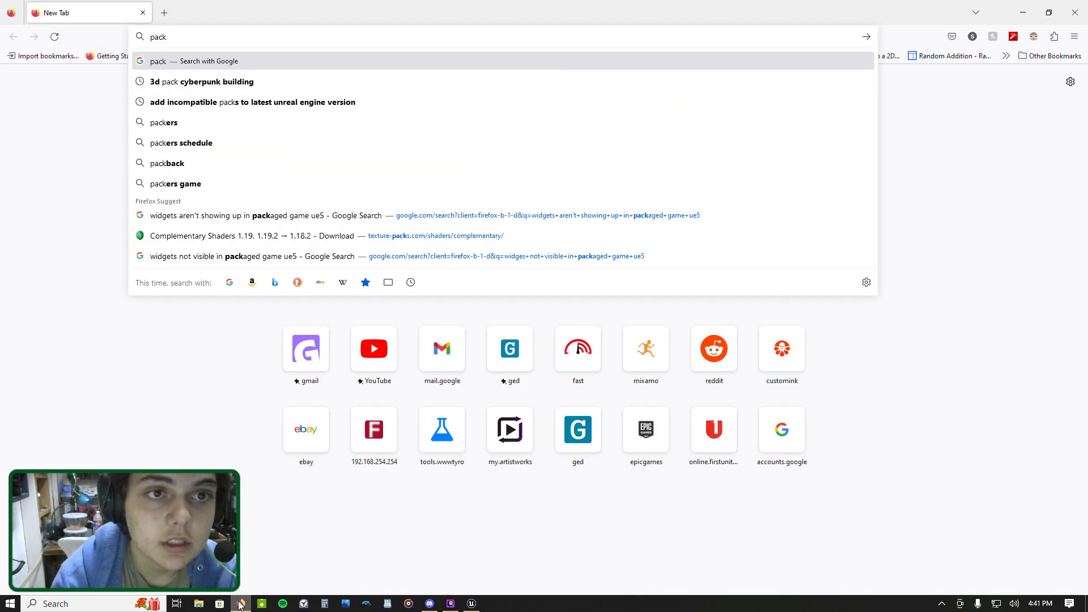
key(Return)
click(181, 73)
text(of cigars)
key(Return)
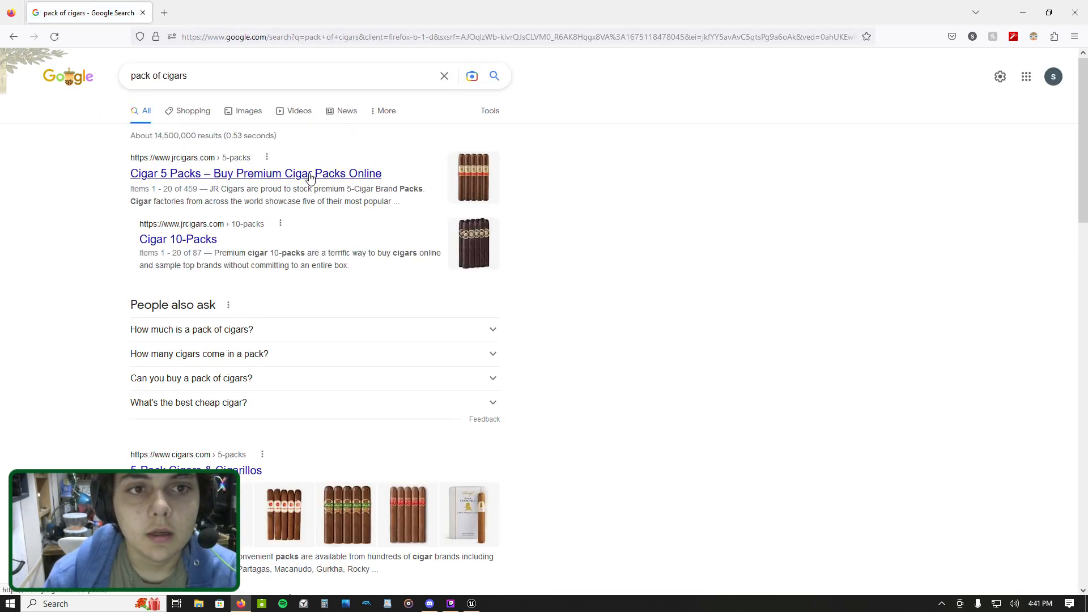
click(249, 111)
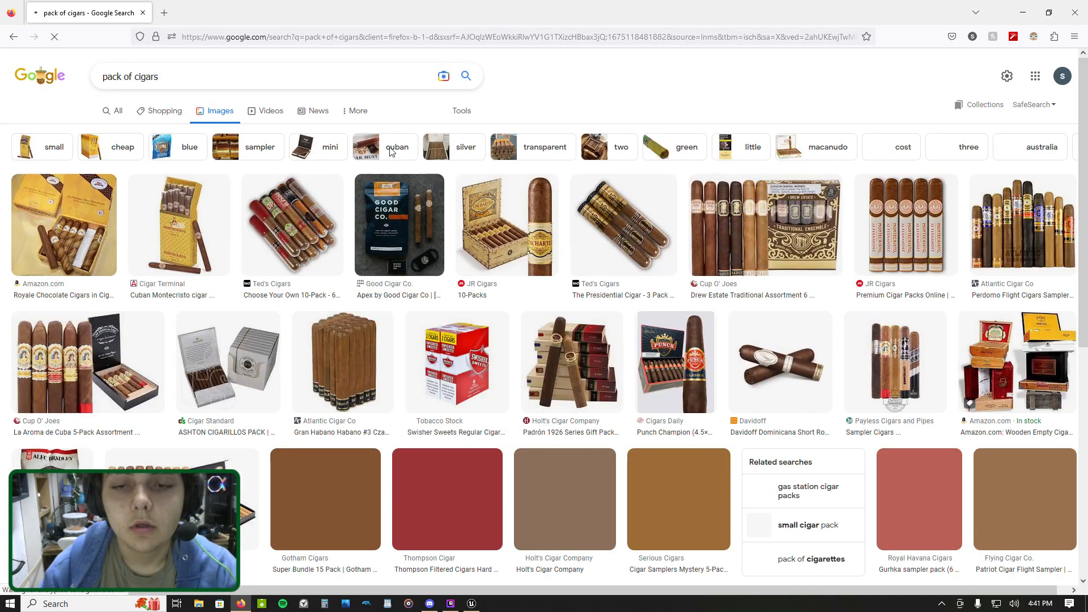
click(499, 238)
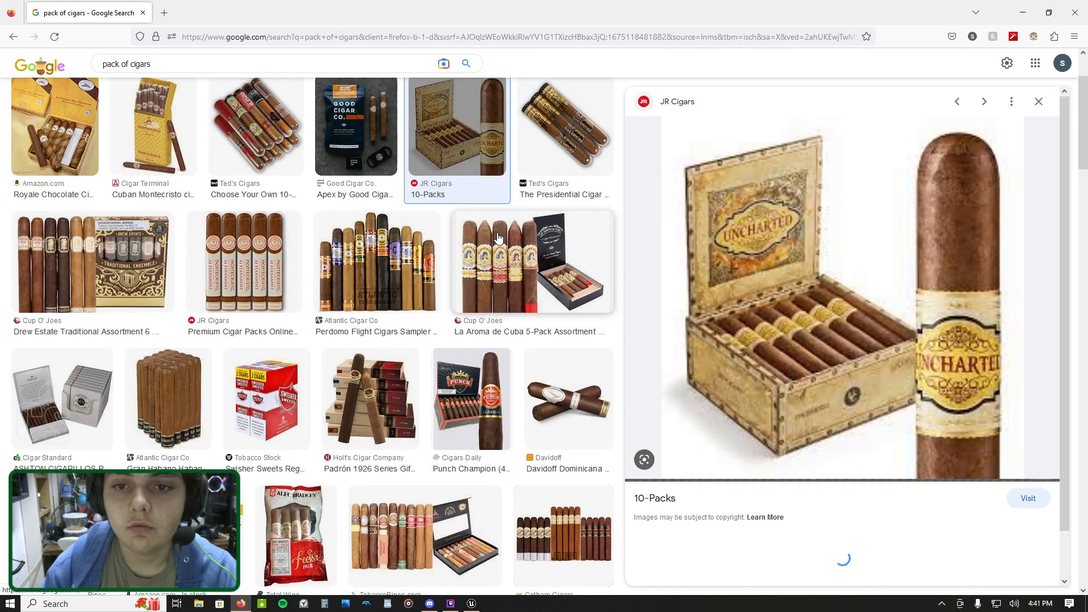
right_click(805, 334)
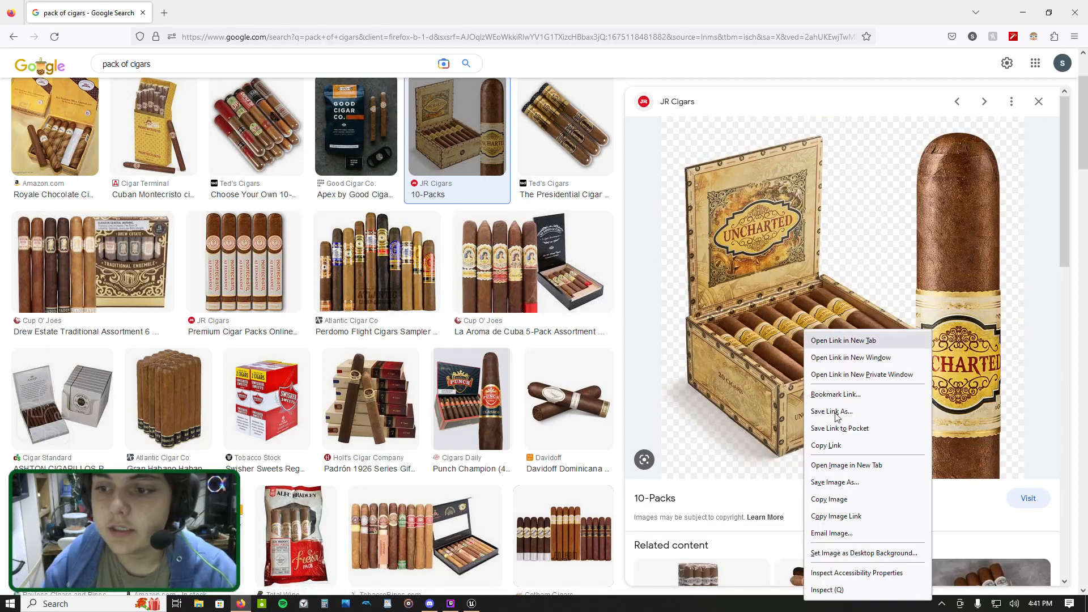
click(838, 482)
click(504, 287)
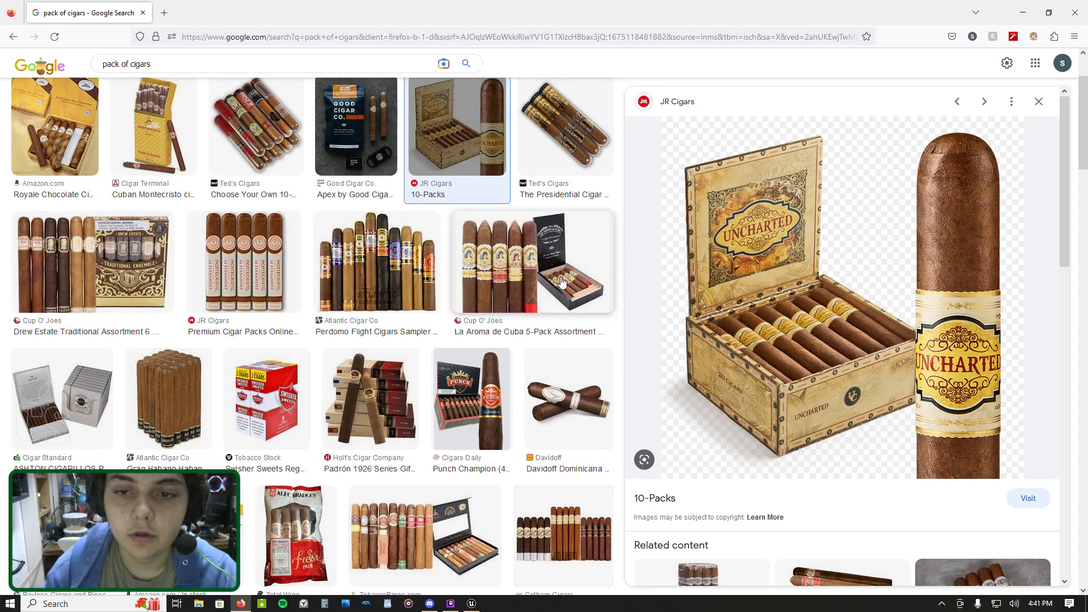
Step: Save the Altadis Iconic Brand 9-Pack Assorted Cigars picture from TobaccoPipes.com to the Downloads folder as a JPEG
scroll(560, 280, down, 3)
right_click(547, 251)
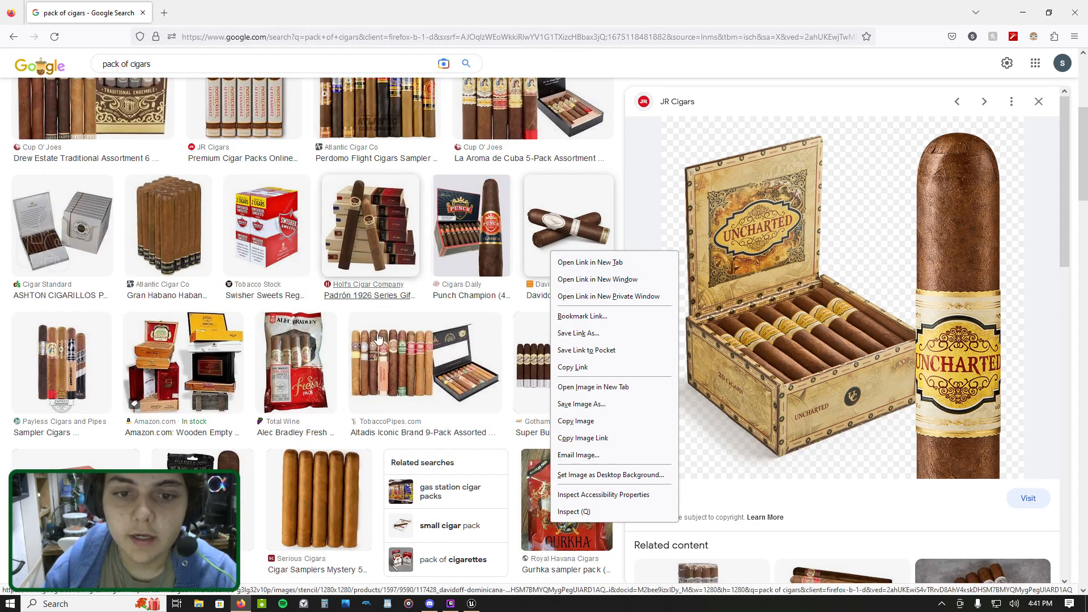
click(419, 365)
right_click(477, 103)
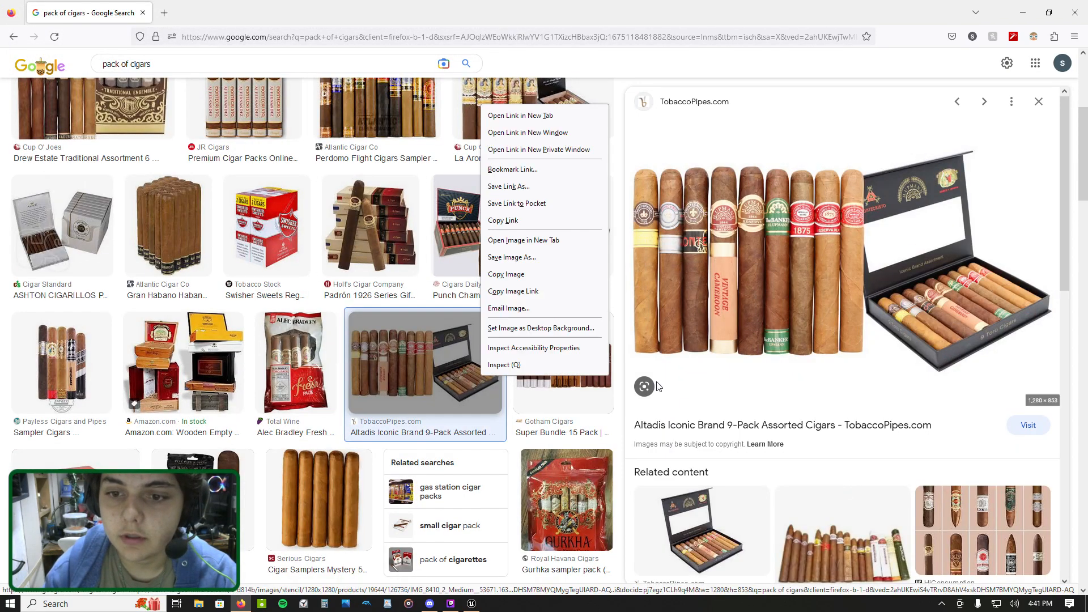
right_click(766, 315)
click(795, 465)
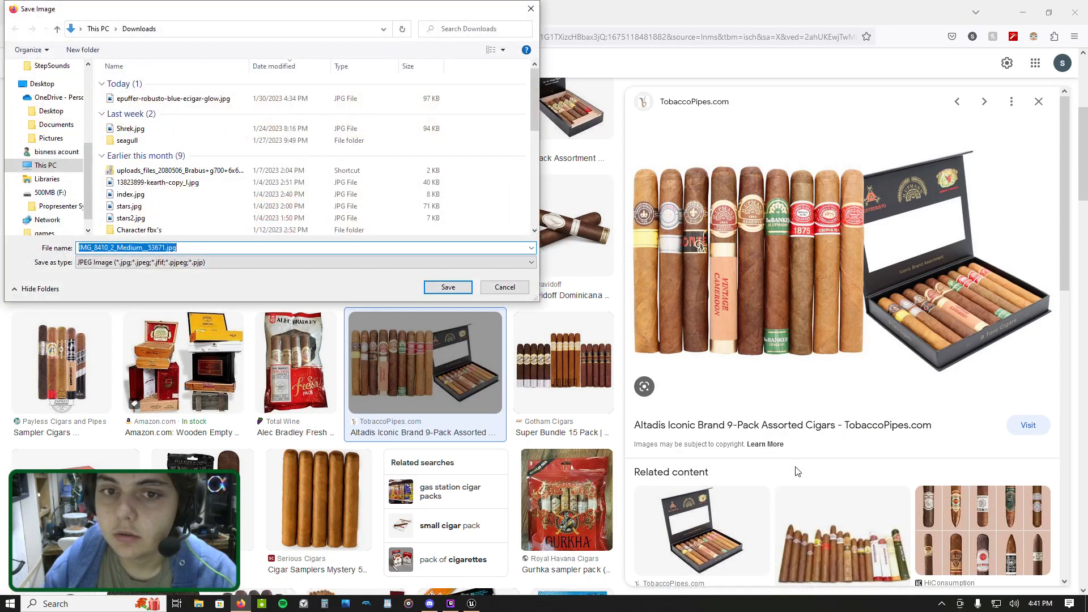
click(448, 288)
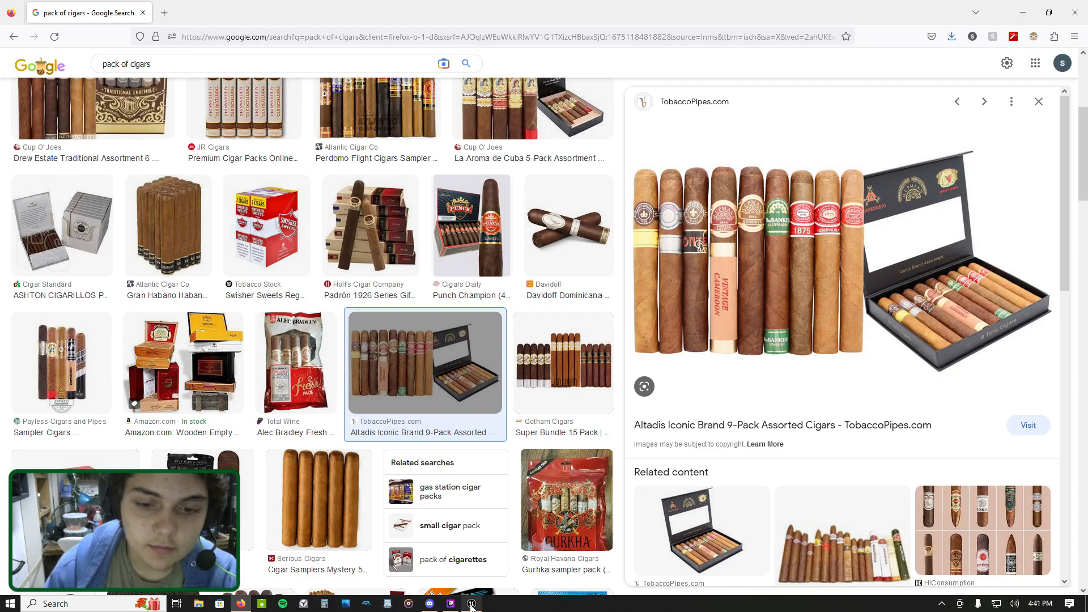
Step: Switch to Unreal Editor and import IMG_8410_2_Medium__53671.jpg from Downloads into the Content/Widgets folder
click(471, 604)
click(154, 24)
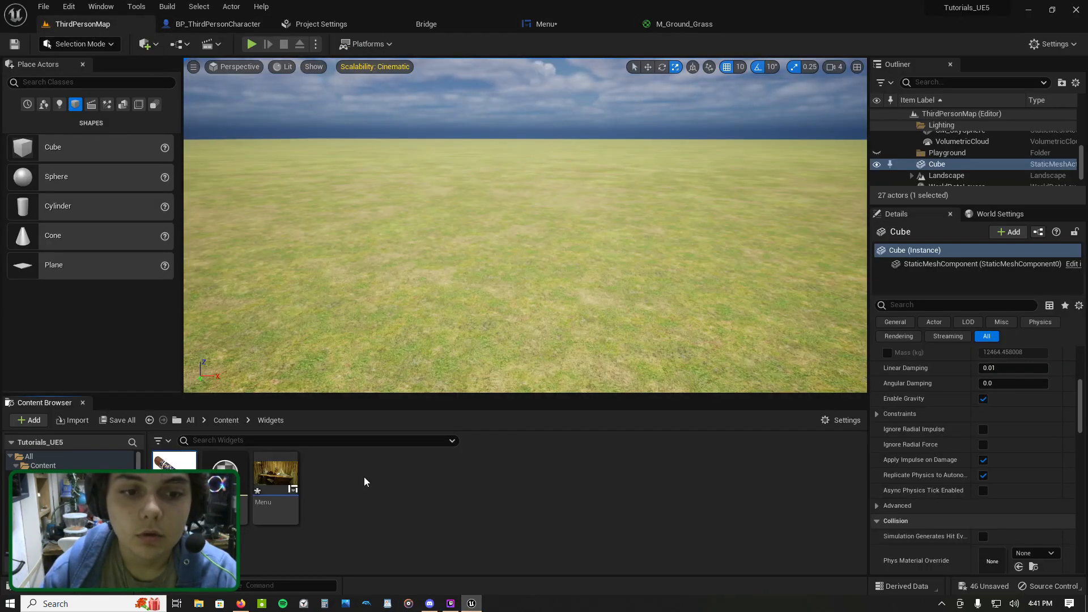
right_click(365, 481)
click(423, 83)
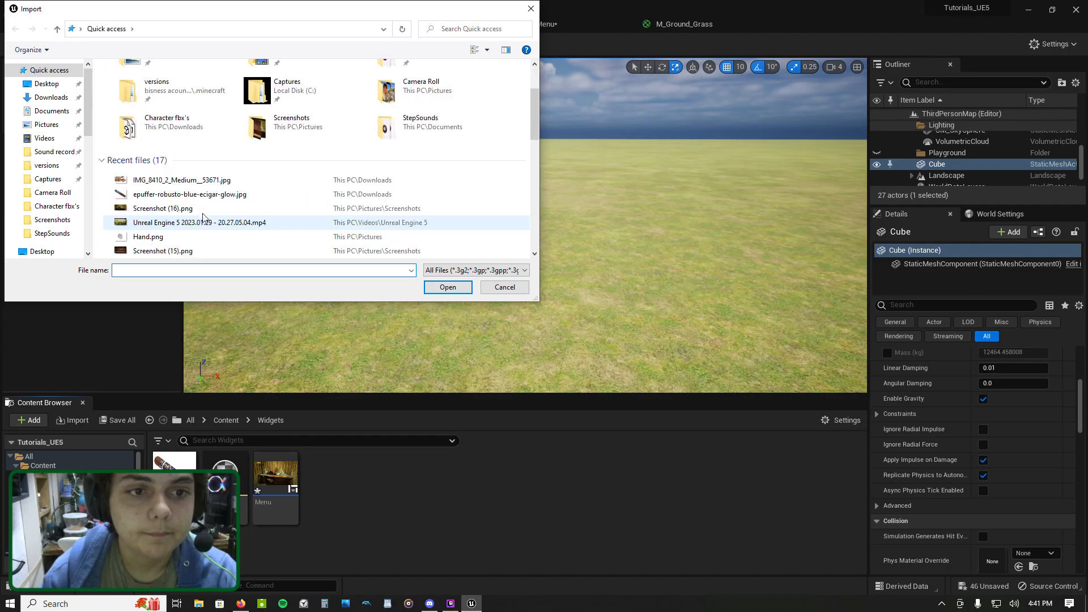
click(182, 180)
click(448, 286)
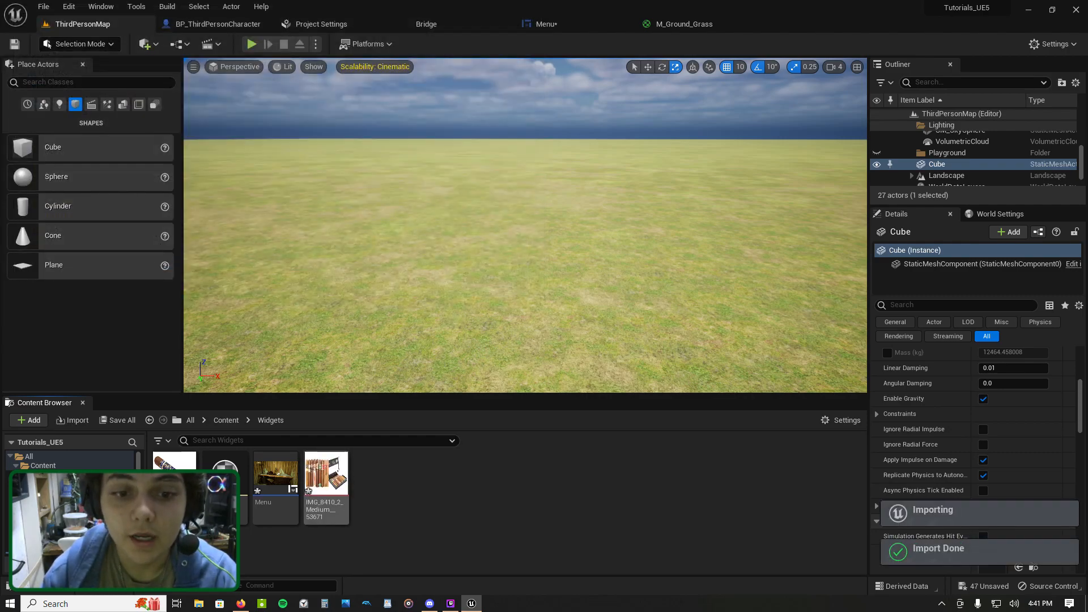
Step: Return to the Menu widget's Designer layout and view the workbench area around the cigar crafting button up close
click(542, 24)
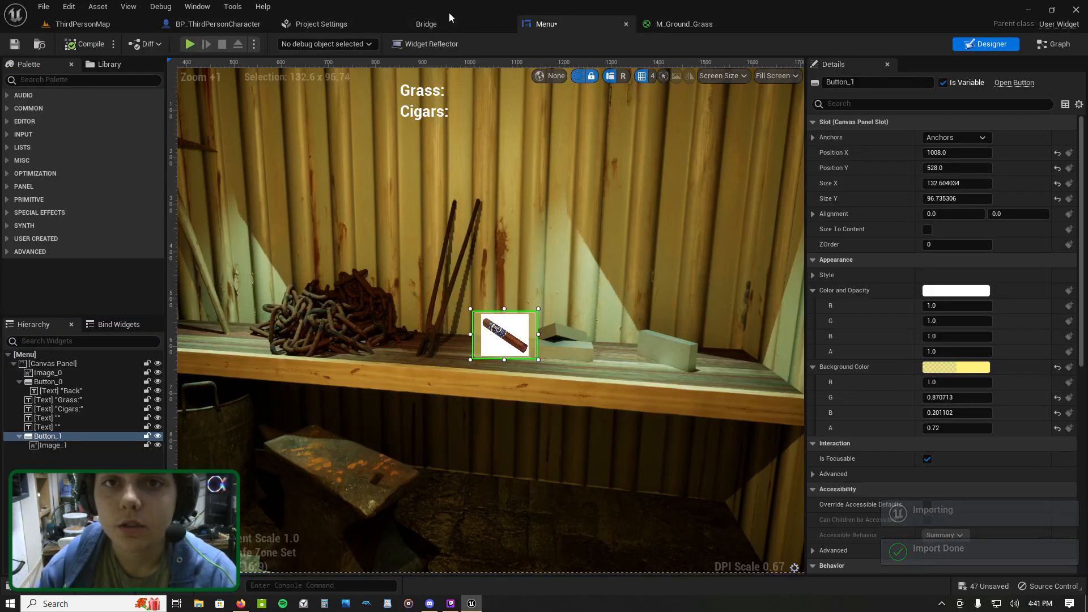
click(1054, 43)
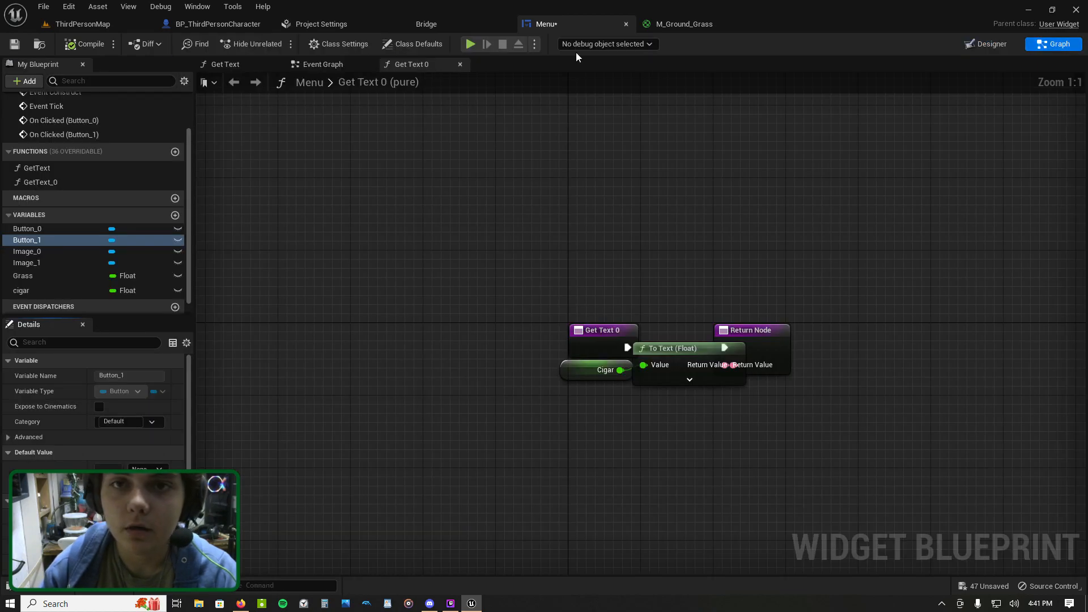
click(455, 26)
click(556, 22)
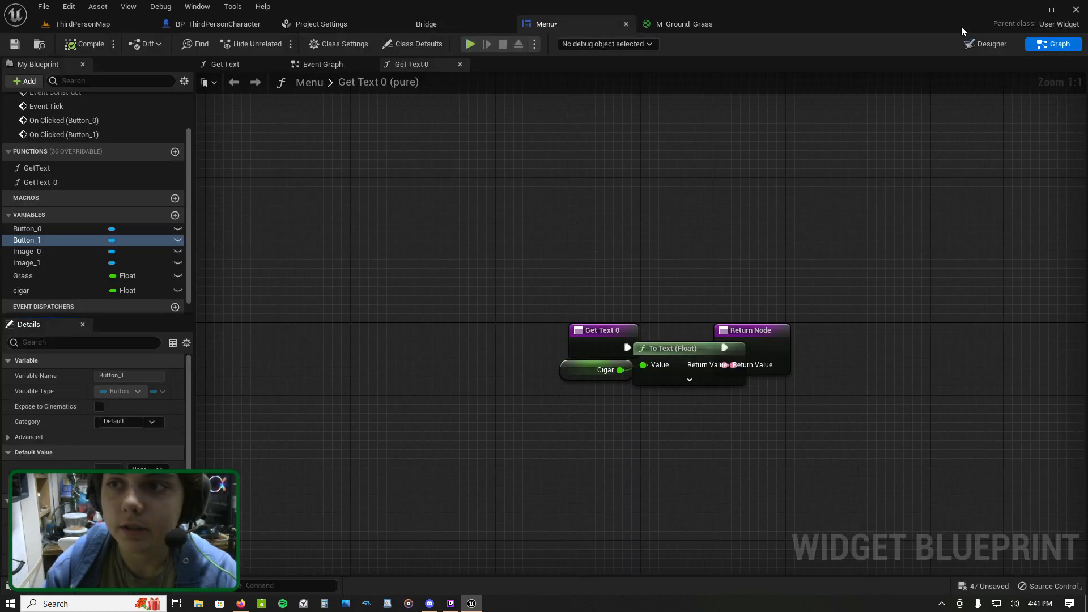
click(981, 47)
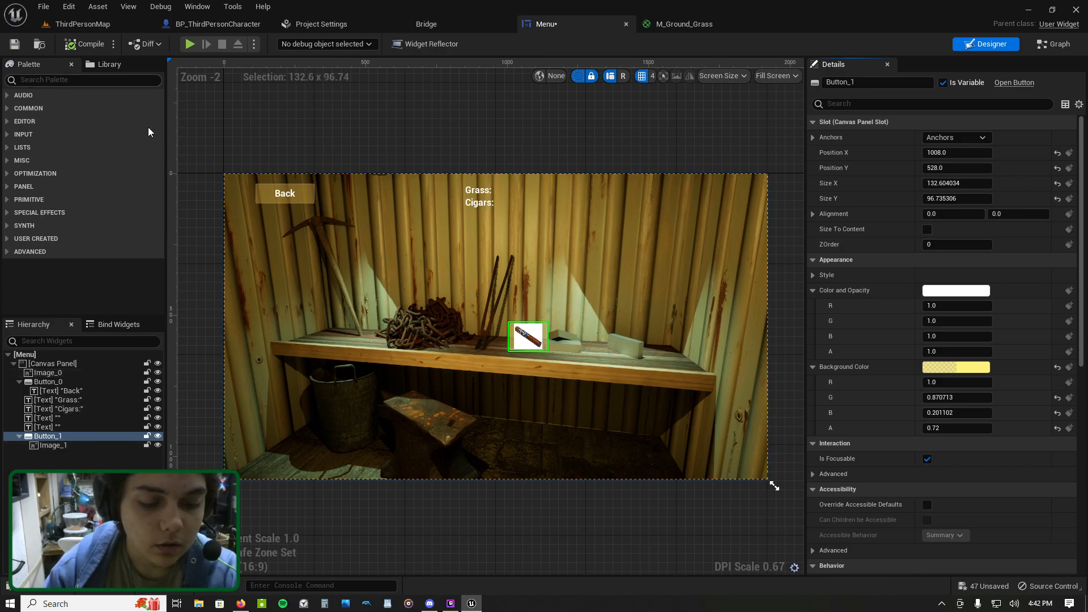
scroll(570, 341, up, 3)
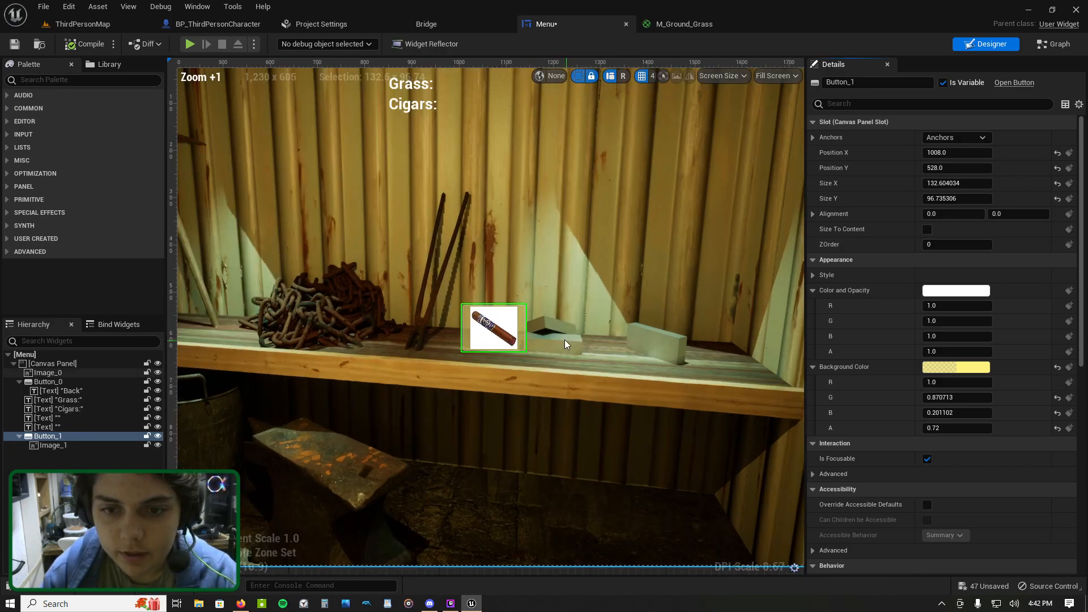
Step: Copy the cigar button and paste a duplicate of it onto the canvas above the background image
scroll(566, 341, up, 3)
click(479, 329)
right_click(475, 323)
click(490, 309)
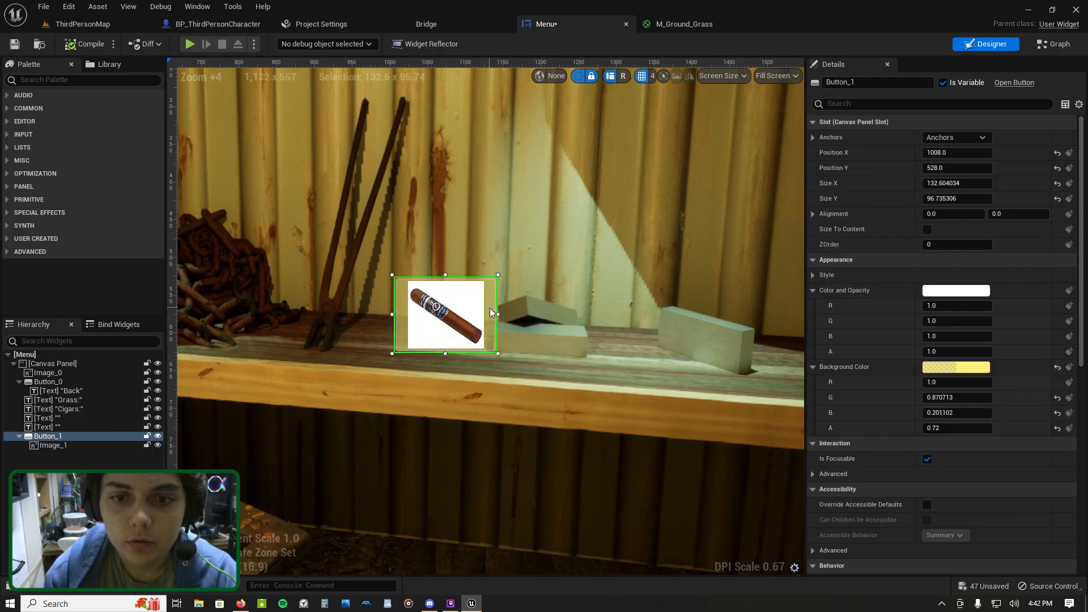
right_click(490, 311)
click(517, 343)
right_click(554, 319)
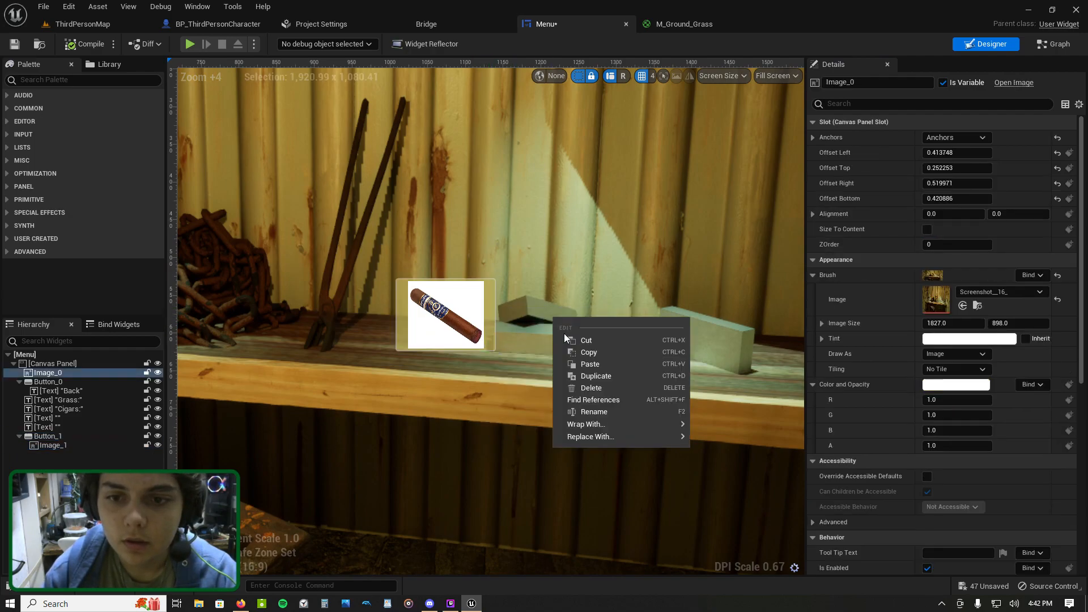
click(590, 365)
Step: Stack the two cigar buttons, with the original at X 1008, Y 416 and the copy below at X 1008, Y 528
drag(615, 347, 556, 318)
drag(438, 314, 496, 227)
drag(508, 302, 402, 300)
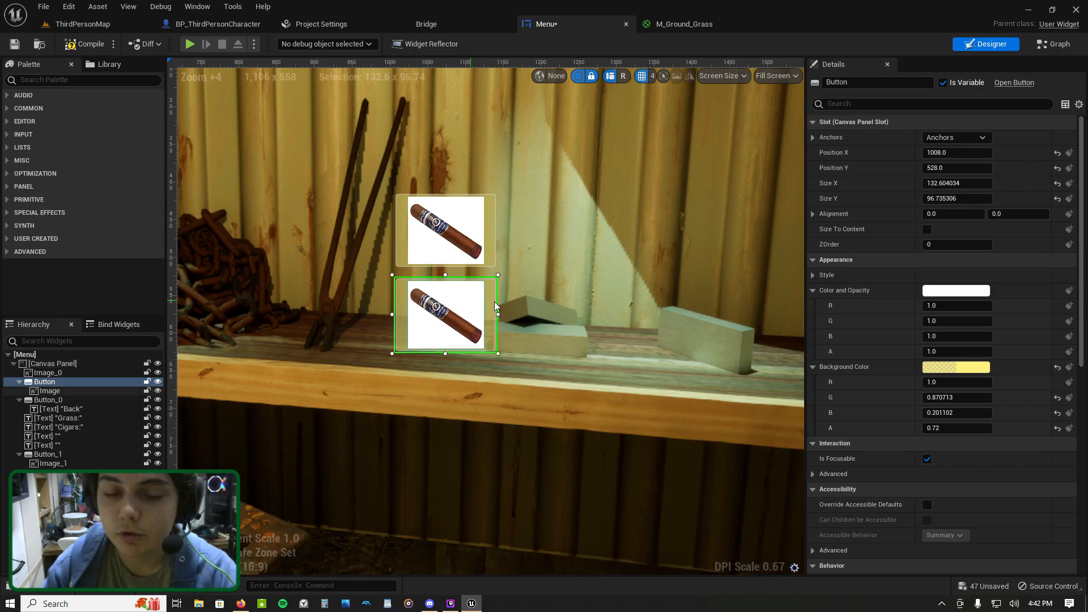
Step: Set the lower button's image to the IMG_8410_2_Medium__53671 texture from the Widgets folder
click(461, 311)
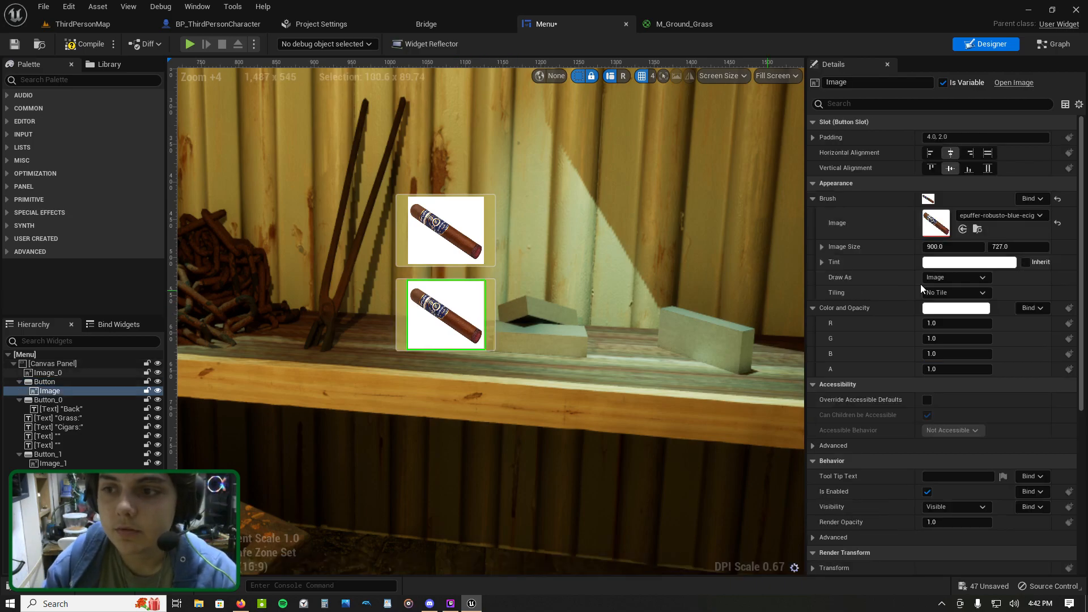
click(1006, 214)
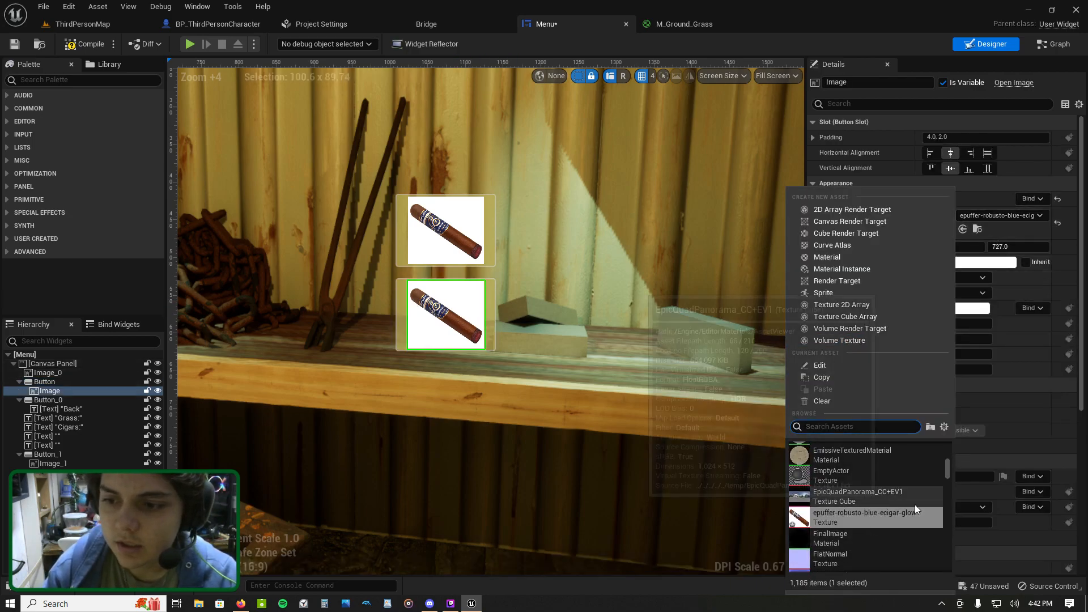
click(126, 22)
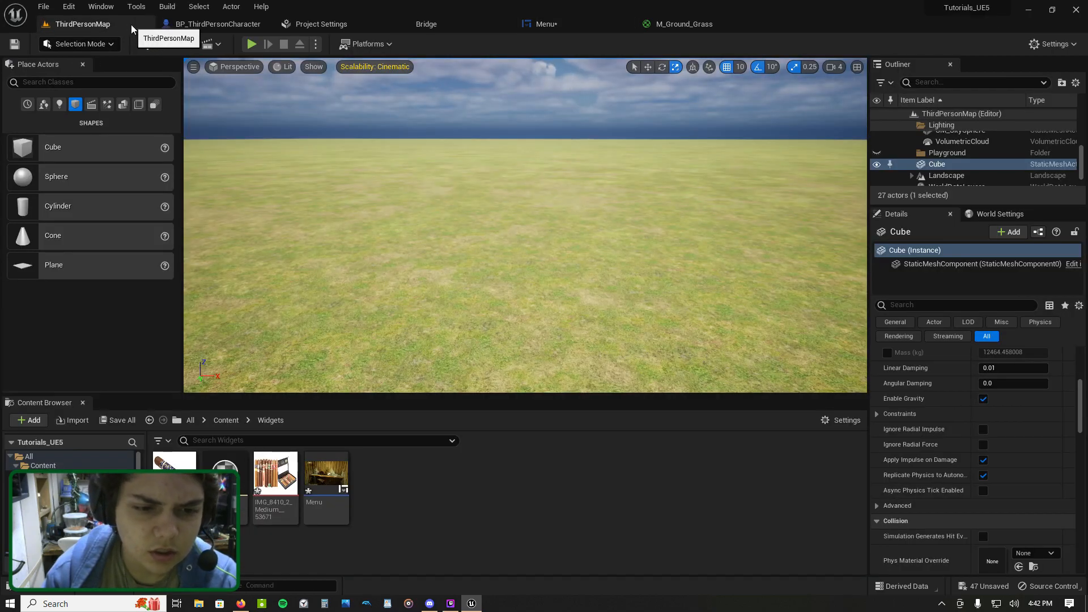
mouse_move(270, 497)
mouse_down()
mouse_move(339, 28)
mouse_move(560, 22)
mouse_move(626, 76)
mouse_move(936, 222)
mouse_up()
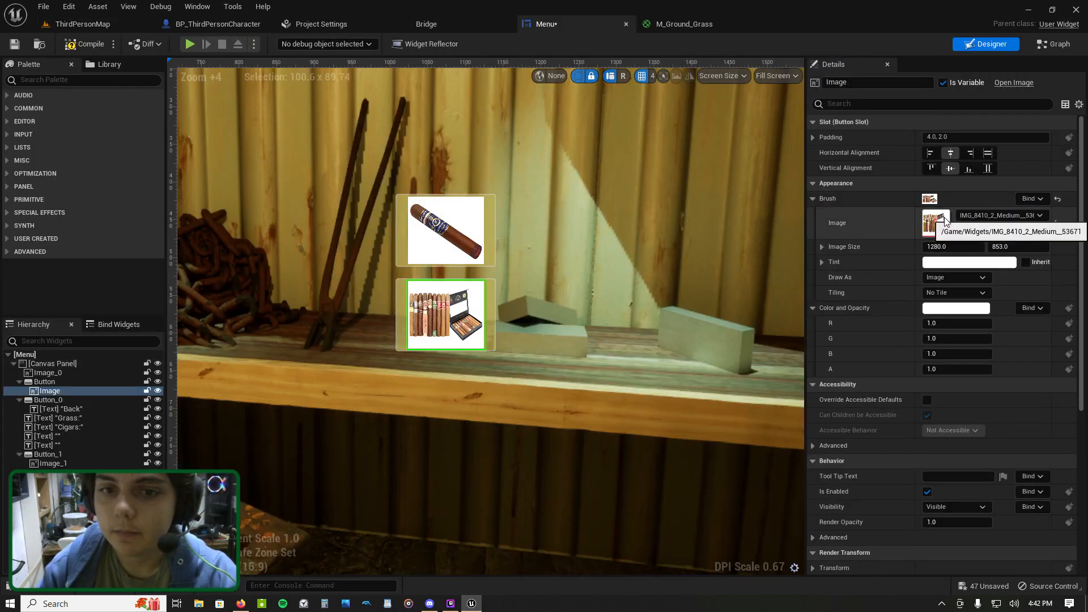
Step: Examine the layout of the two crafting buttons and the Back button, including the upper cigar button's properties and events
click(493, 312)
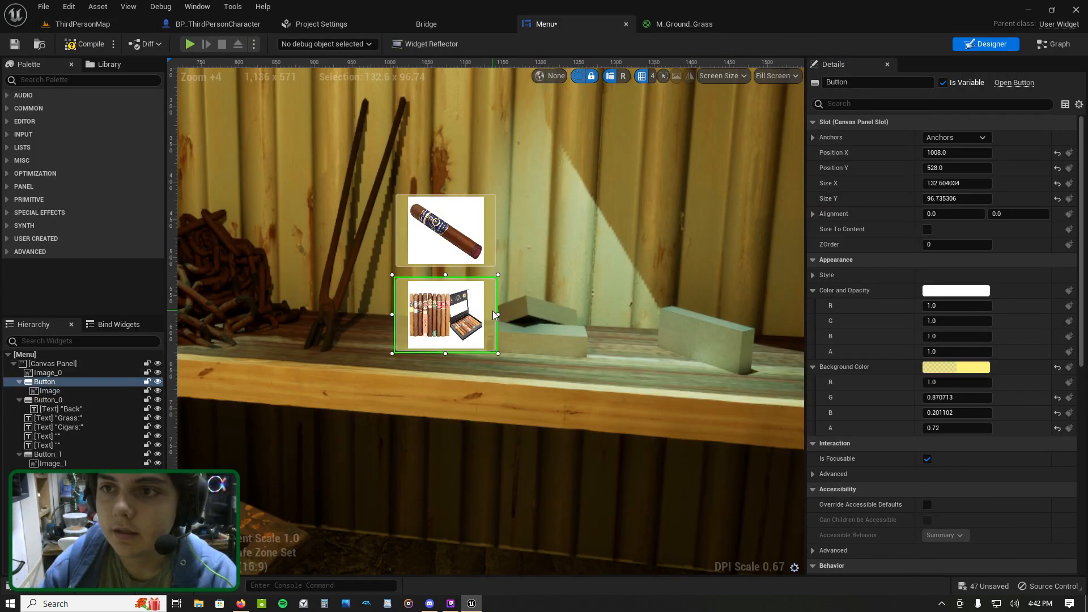
click(491, 235)
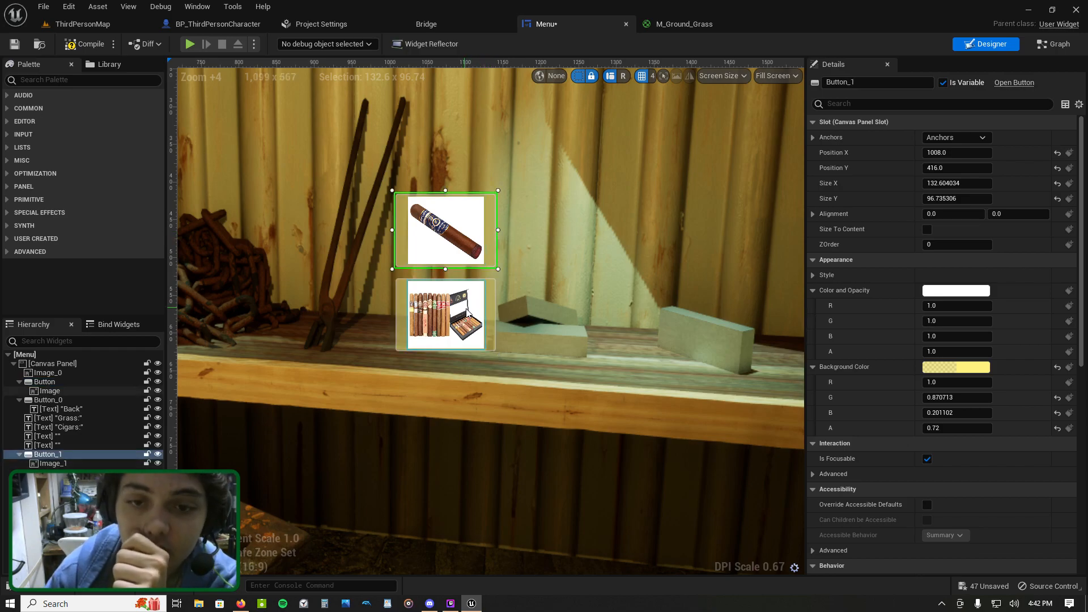
click(463, 288)
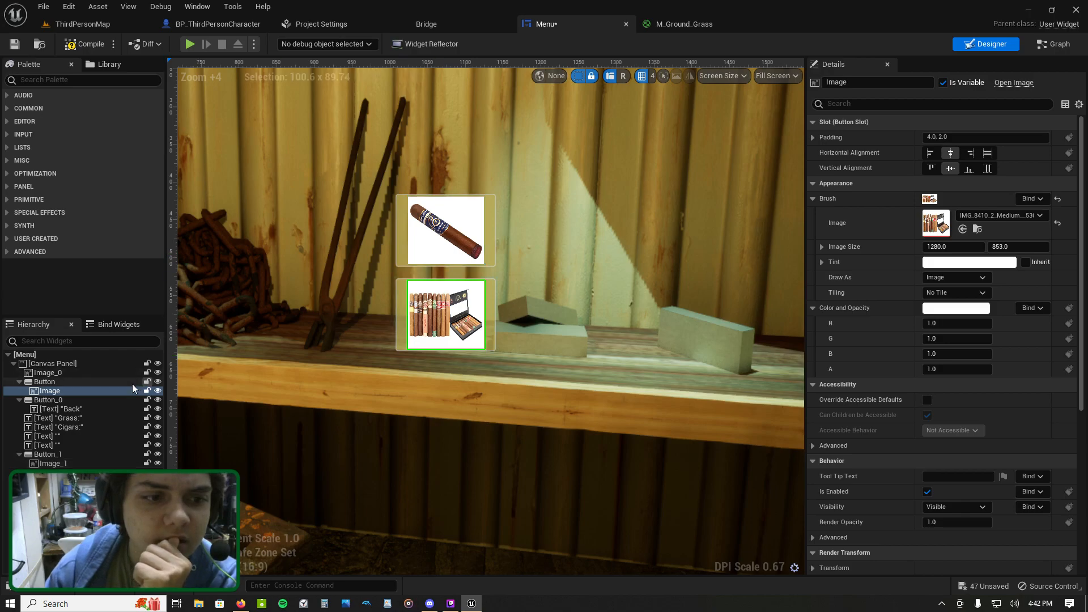
click(81, 389)
scroll(351, 313, down, 6)
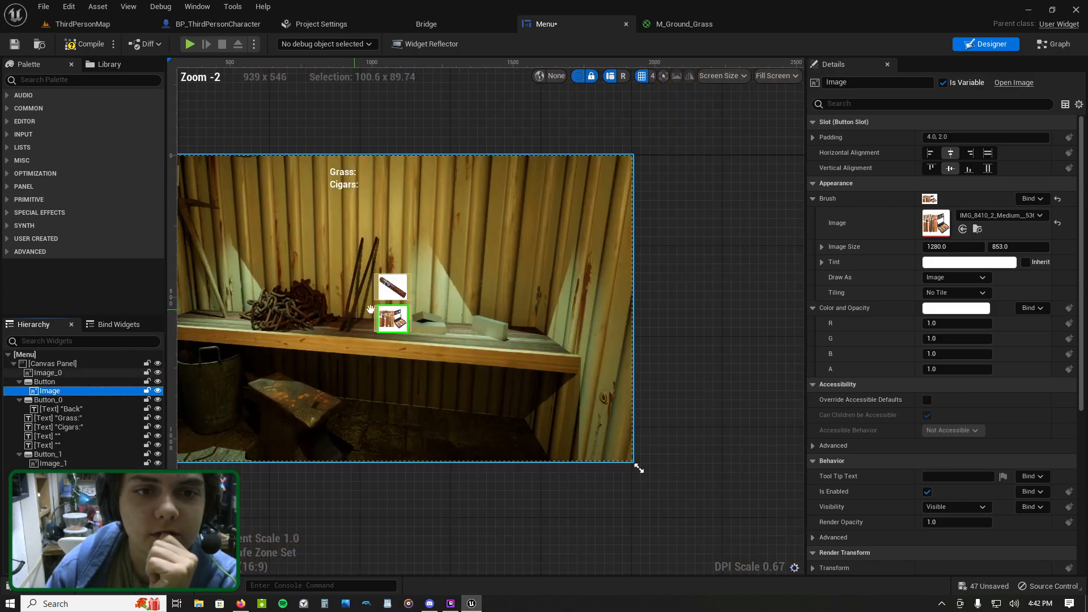
right_drag(174, 181, 225, 186)
click(225, 186)
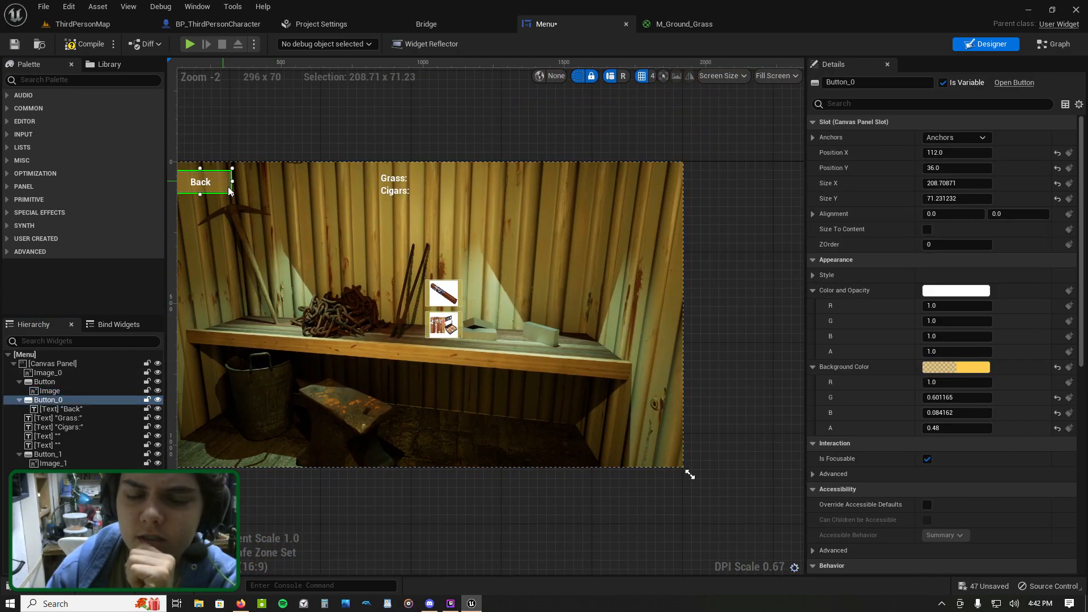
click(461, 296)
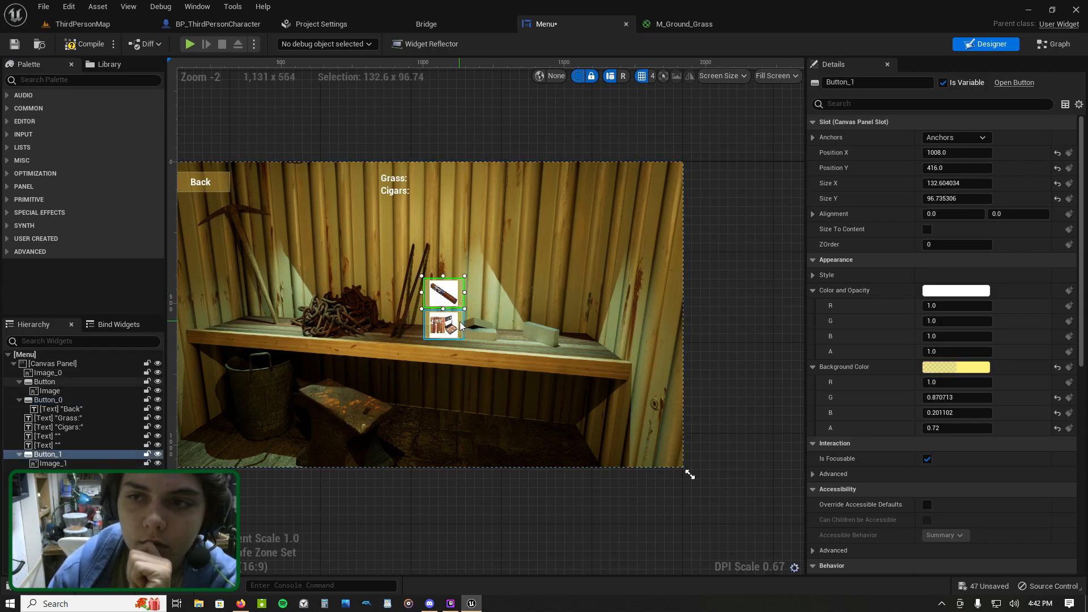
scroll(461, 300, up, 5)
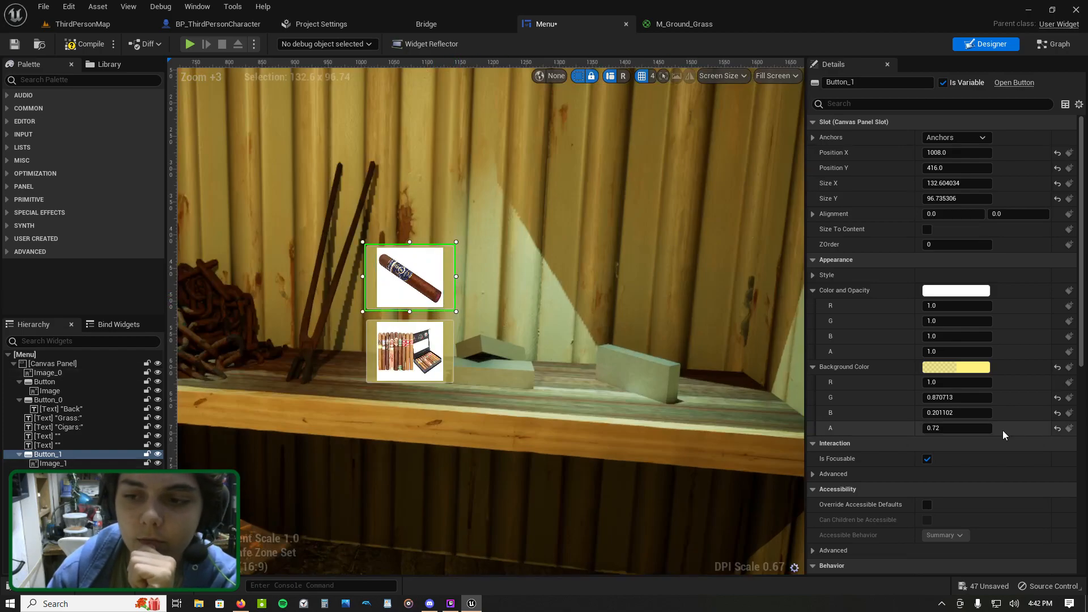
scroll(1003, 425, down, 10)
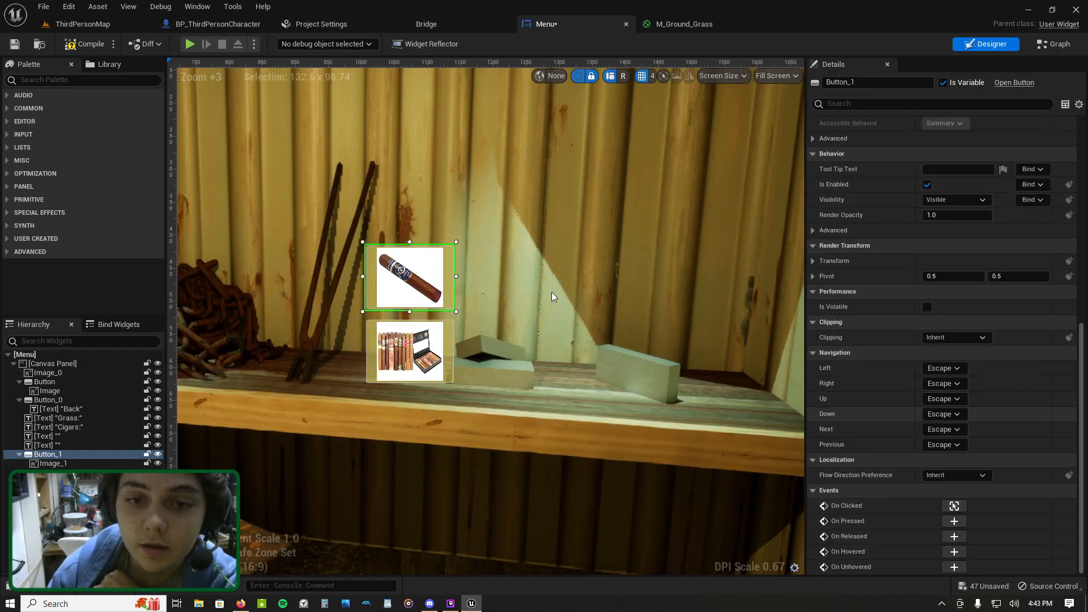
Step: Add an On Clicked event for the lower button showing the cigar box
click(437, 334)
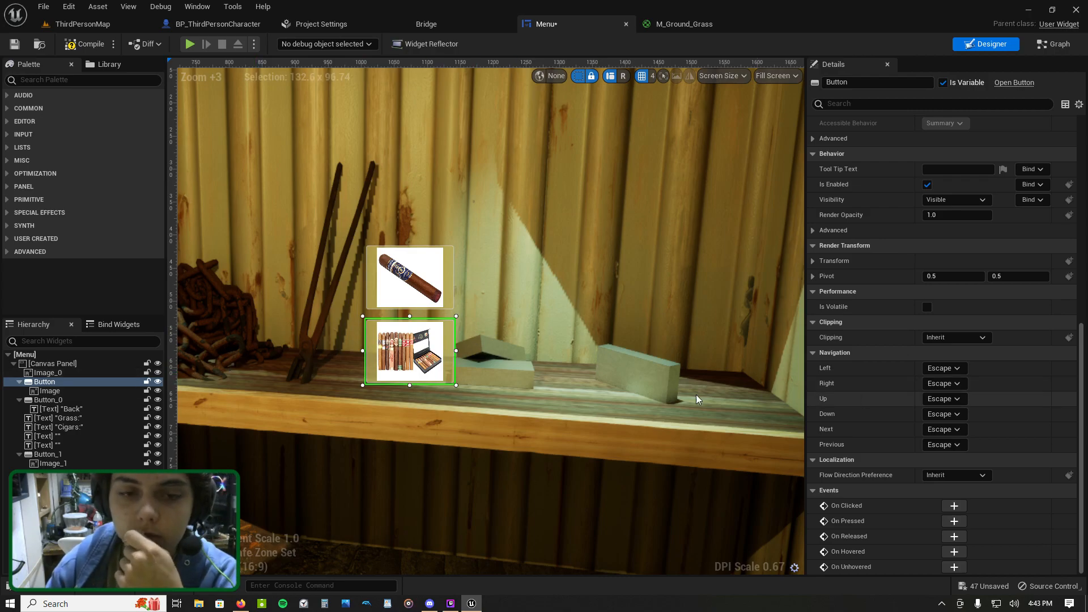
click(961, 504)
scroll(499, 445, down, 2)
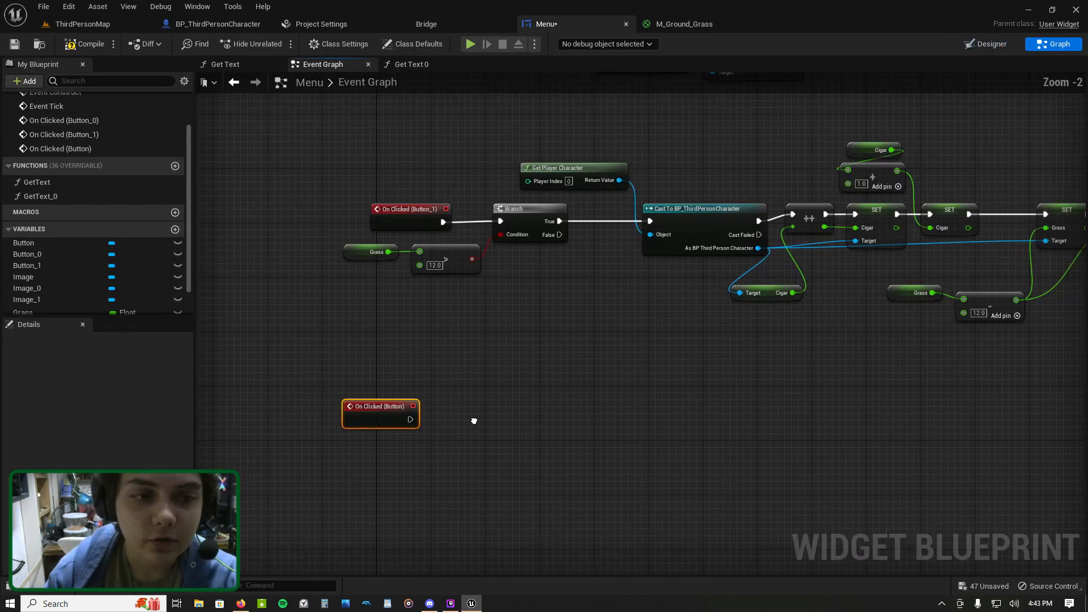
Step: Create a float variable named Pack Cigars in the Menu widget blueprint
scroll(97, 267, down, 2)
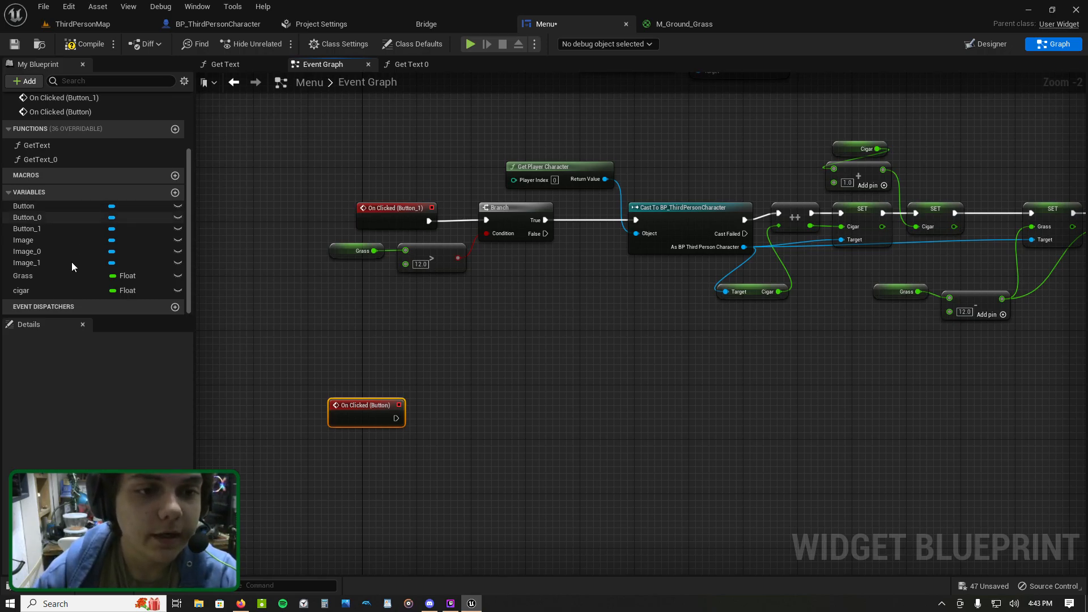
click(175, 193)
text(Pack Cigars)
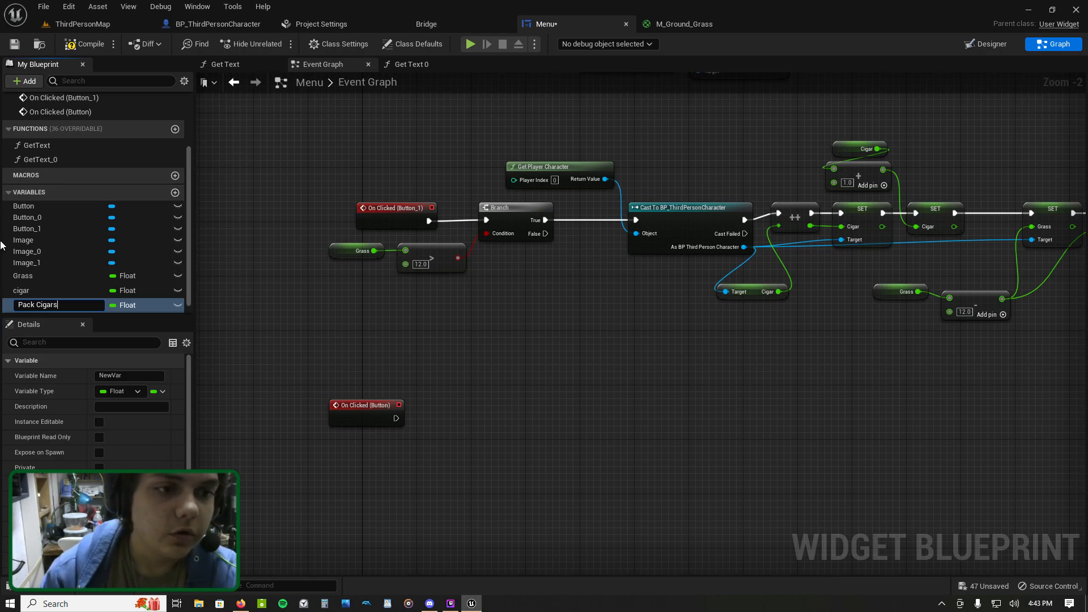
key(Return)
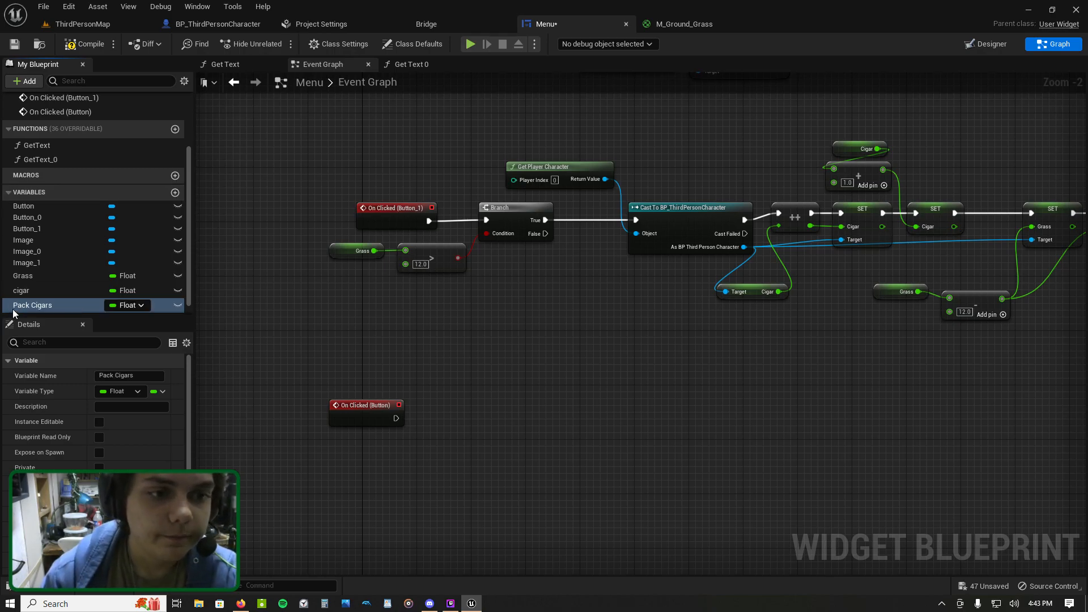
Step: Duplicate the On Clicked (Button_1) crafting logic and connect the copied Branch to the On Clicked (Button) event
scroll(424, 302, down, 2)
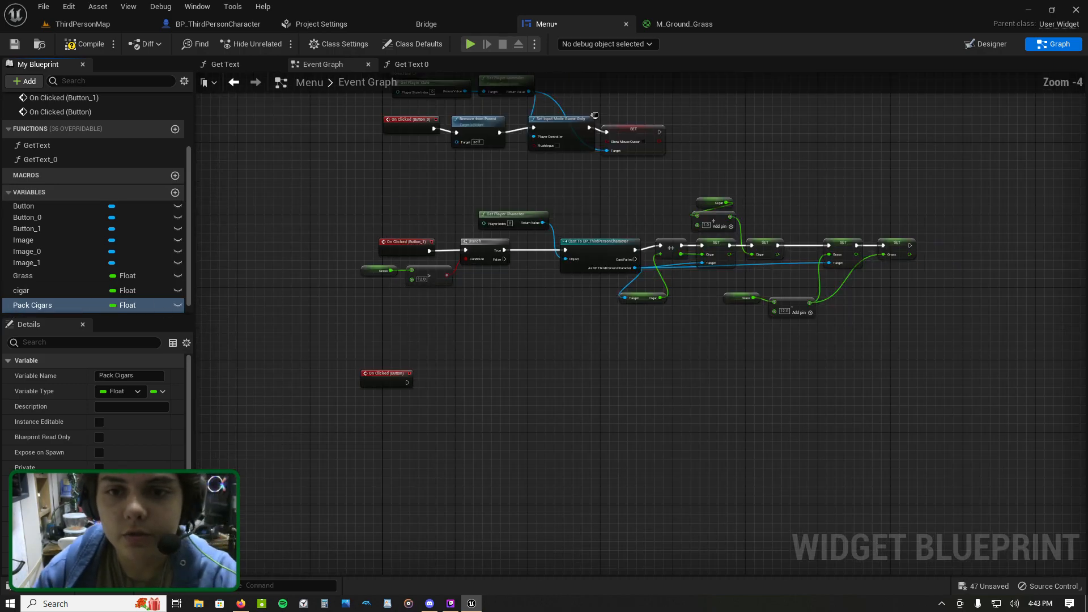
drag(349, 245, 375, 240)
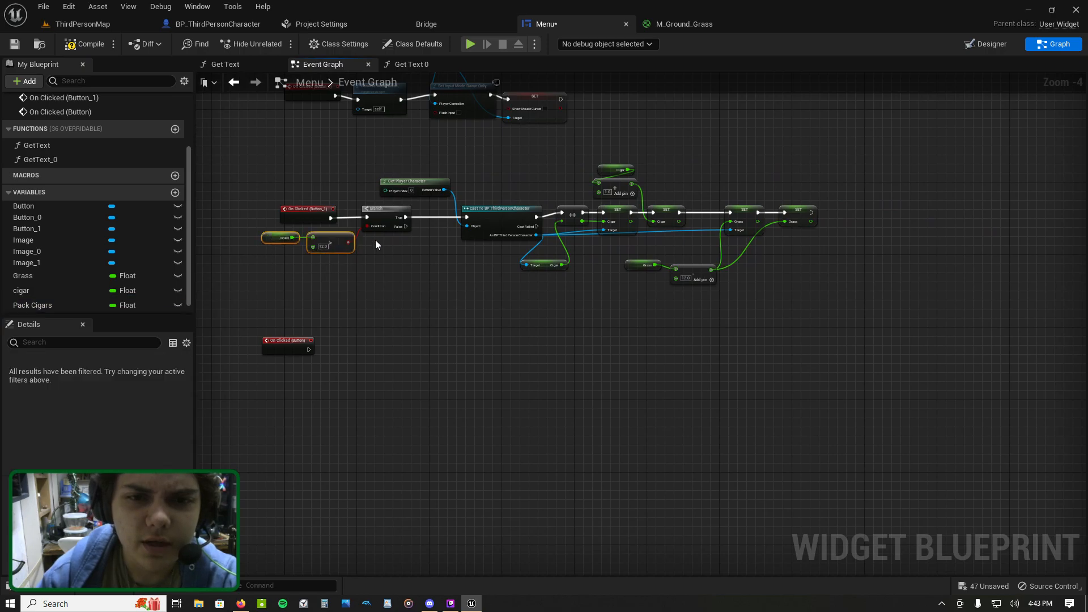
shift+drag(361, 151, 480, 350)
key(ctrl+c)
key(ctrl+v)
scroll(407, 350, up, 4)
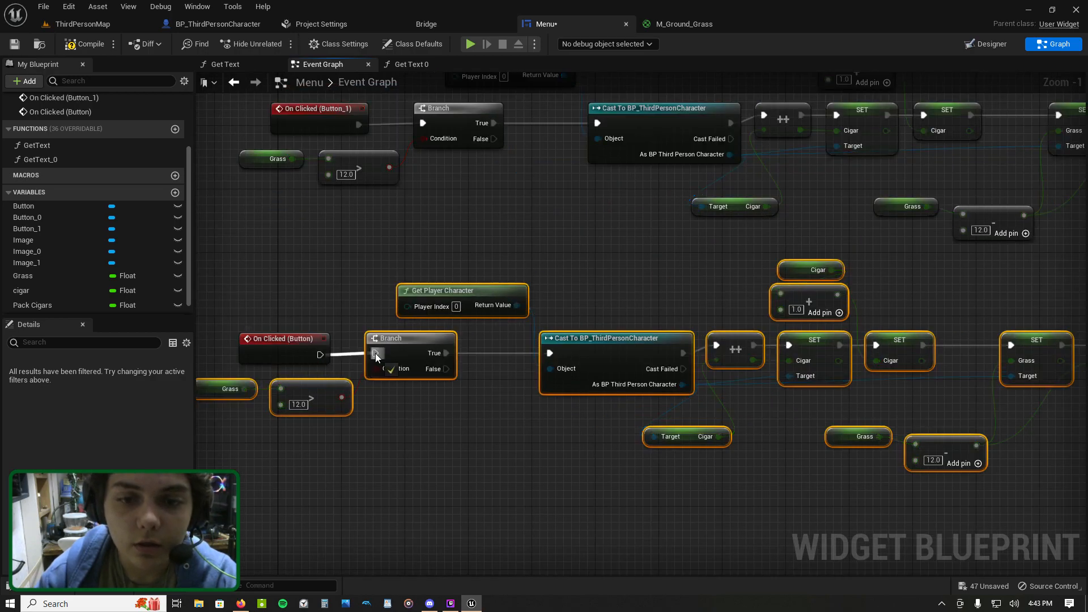
scroll(431, 334, down, 2)
click(603, 266)
right_drag(447, 307, 525, 299)
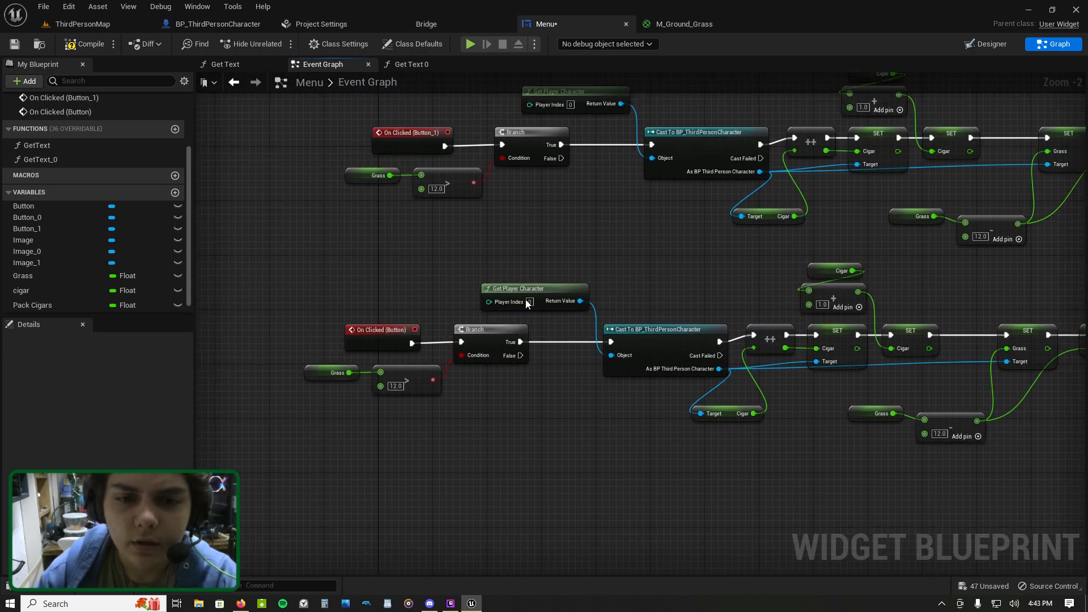
Step: Replace Grass with the cigar variable in the copied greater-than comparison and clear its comparison value for editing
scroll(521, 298, up, 2)
click(242, 395)
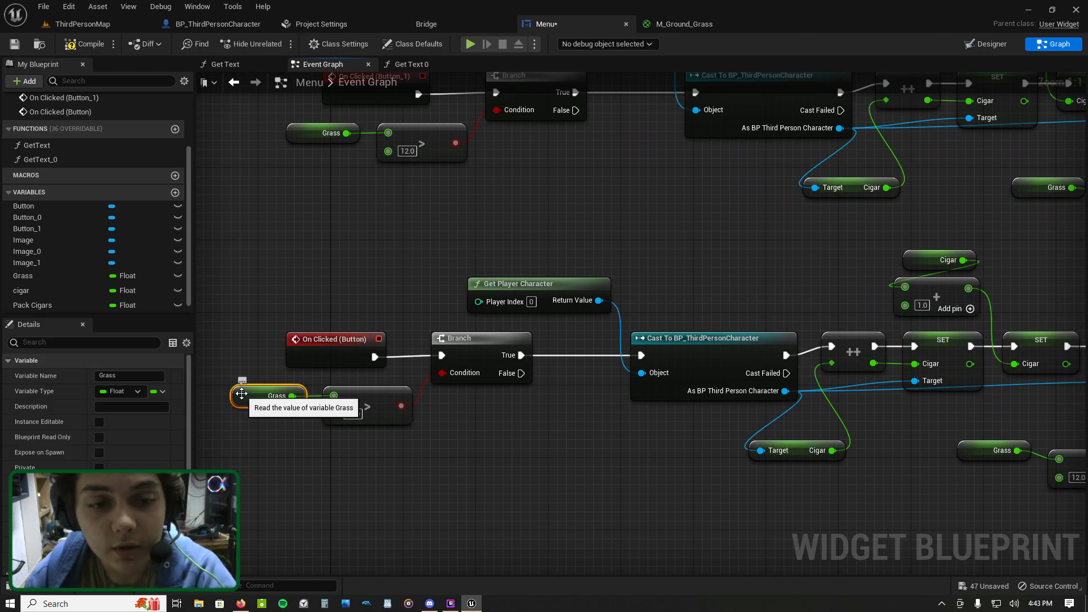
key(Delete)
drag(46, 292, 334, 396)
click(272, 401)
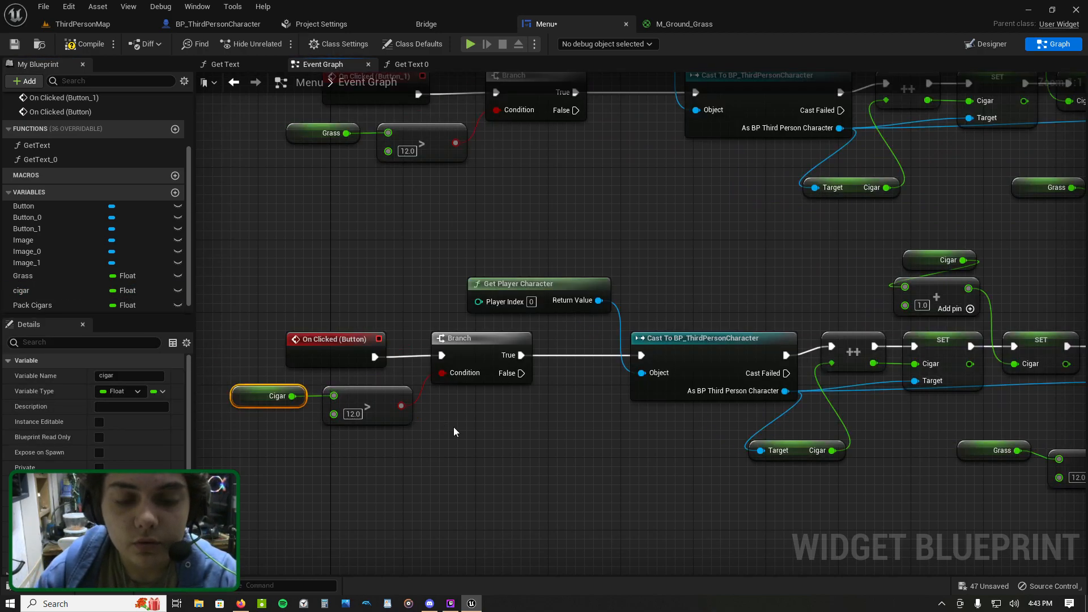
click(352, 414)
key(BackSpace)
click(487, 439)
Step: Delete the two Cigar SET nodes and the character's Cigar getter from the copied crafting chain
right_drag(539, 435, 343, 392)
scroll(367, 380, down, 1)
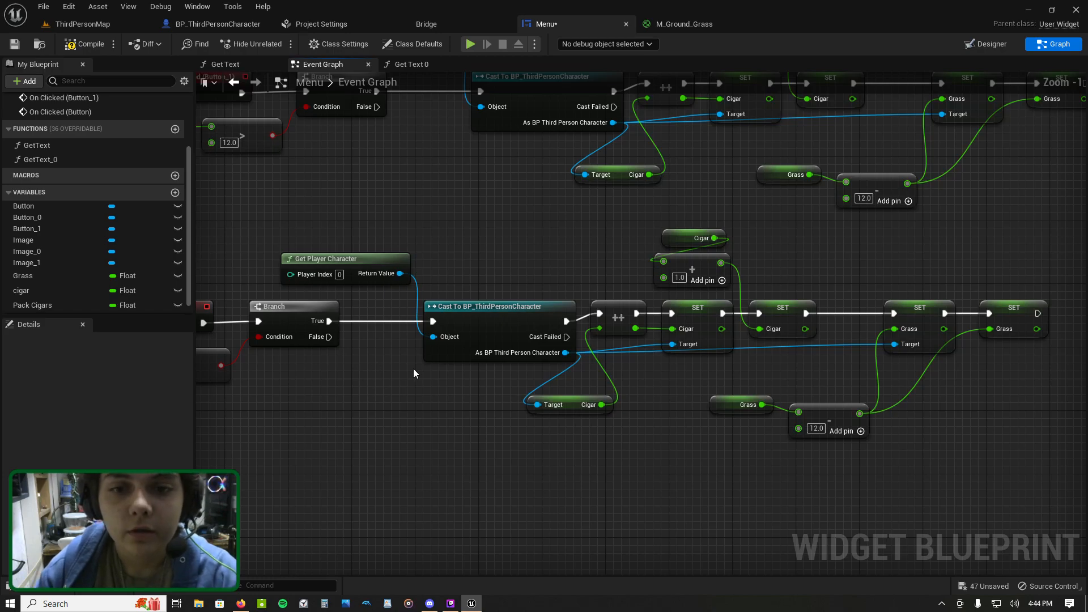
right_drag(414, 369, 312, 347)
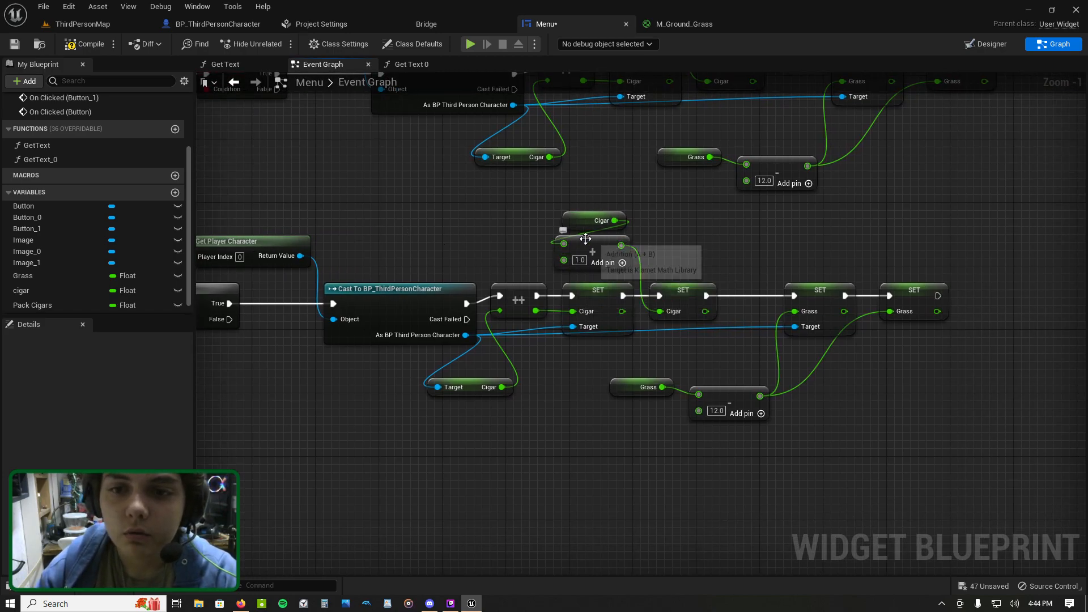
scroll(586, 238, up, 2)
click(567, 215)
click(701, 309)
key(Delete)
click(604, 309)
key(Delete)
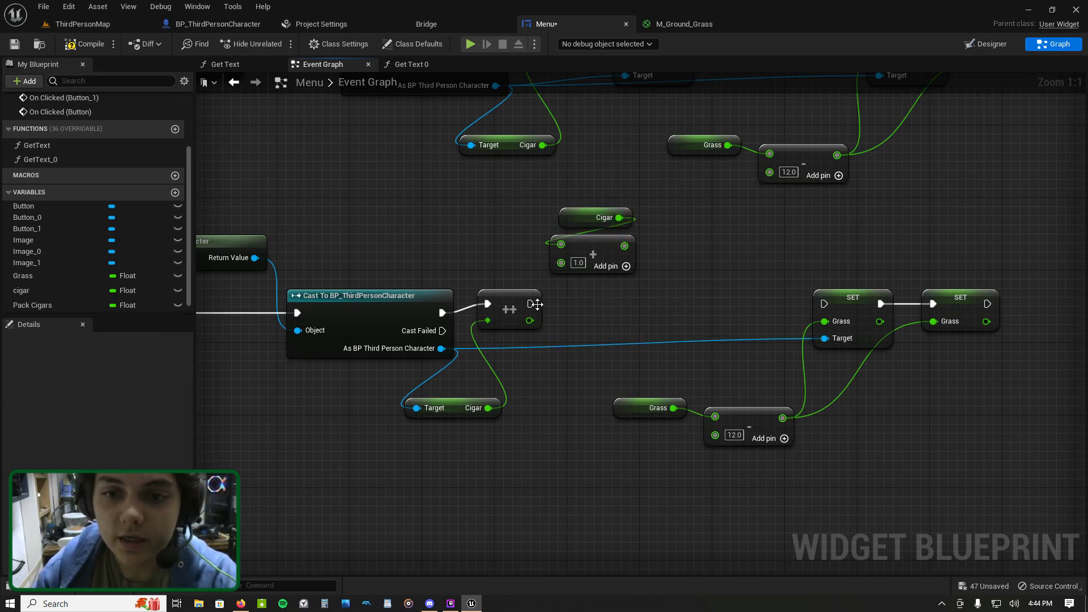
click(451, 405)
key(Delete)
Step: Add a float variable named Pack Cigars to the BP_ThirdPersonCharacter blueprint
drag(444, 349, 475, 383)
text(pack cig)
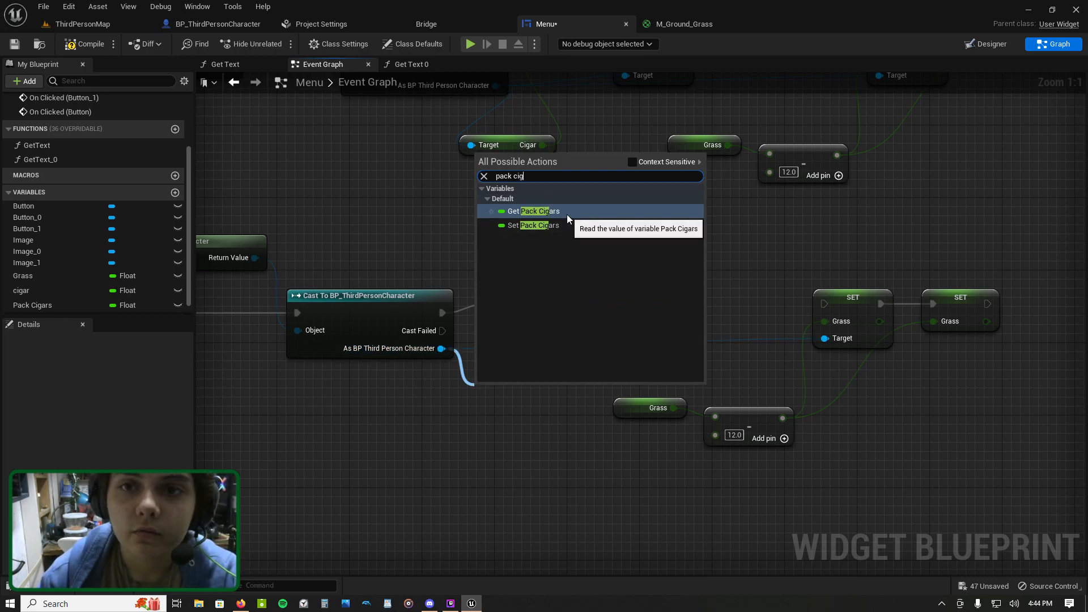
click(242, 19)
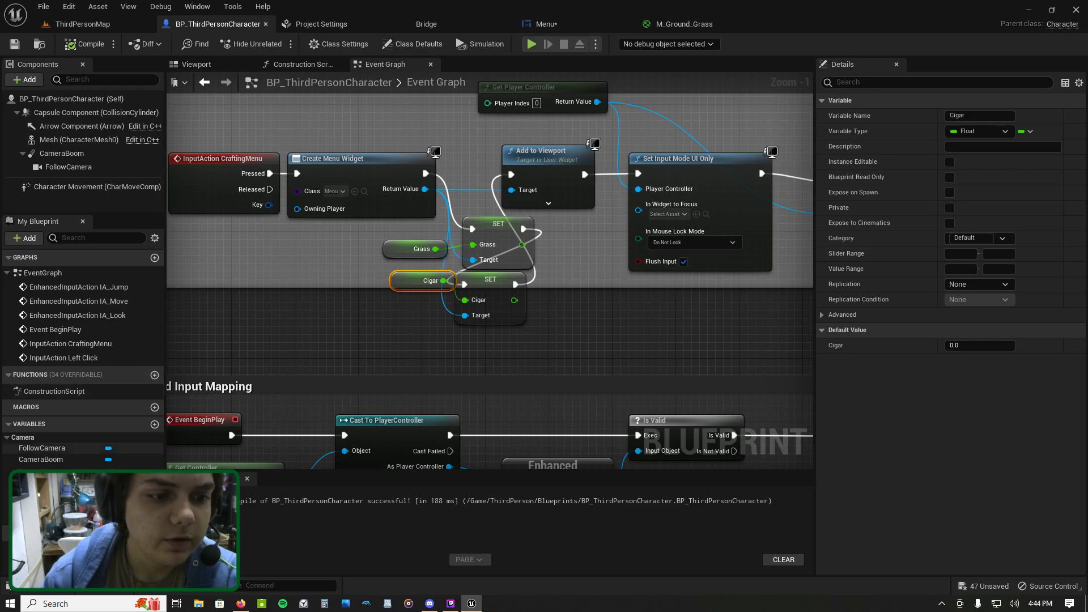
click(151, 424)
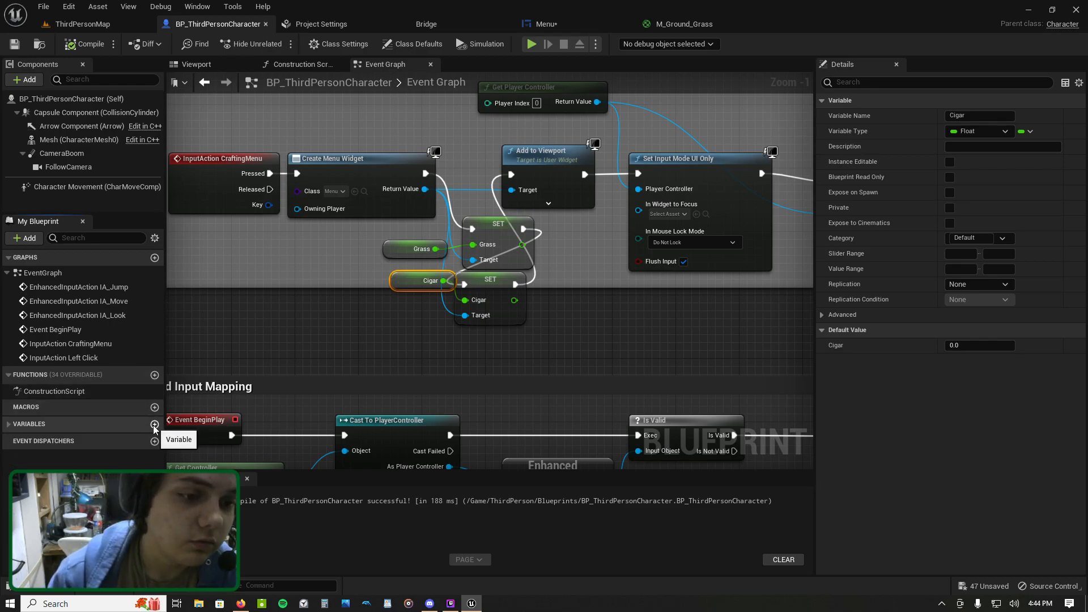
click(154, 424)
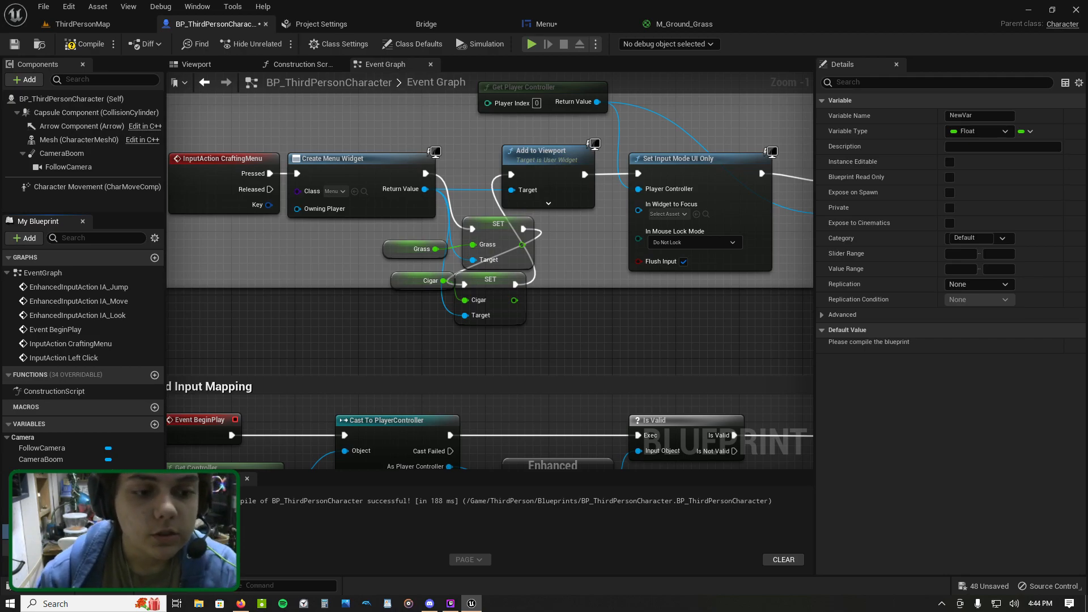
Step: Add the character's Pack Cigars SET and getter nodes from the Cast output of the copied chain in the Menu event graph
click(533, 27)
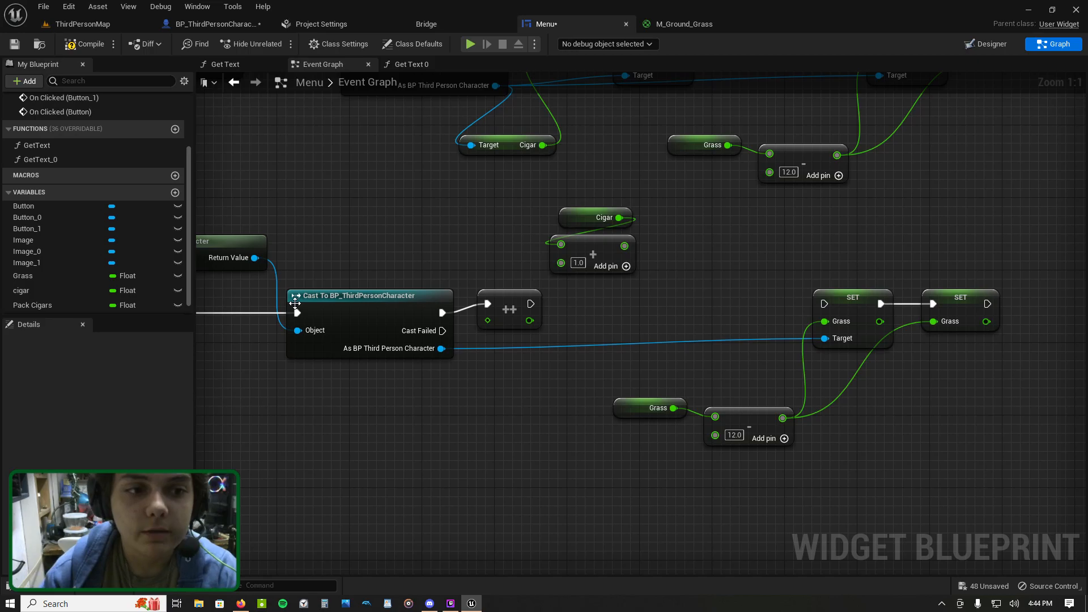
drag(453, 354, 456, 379)
text(set pack cigars)
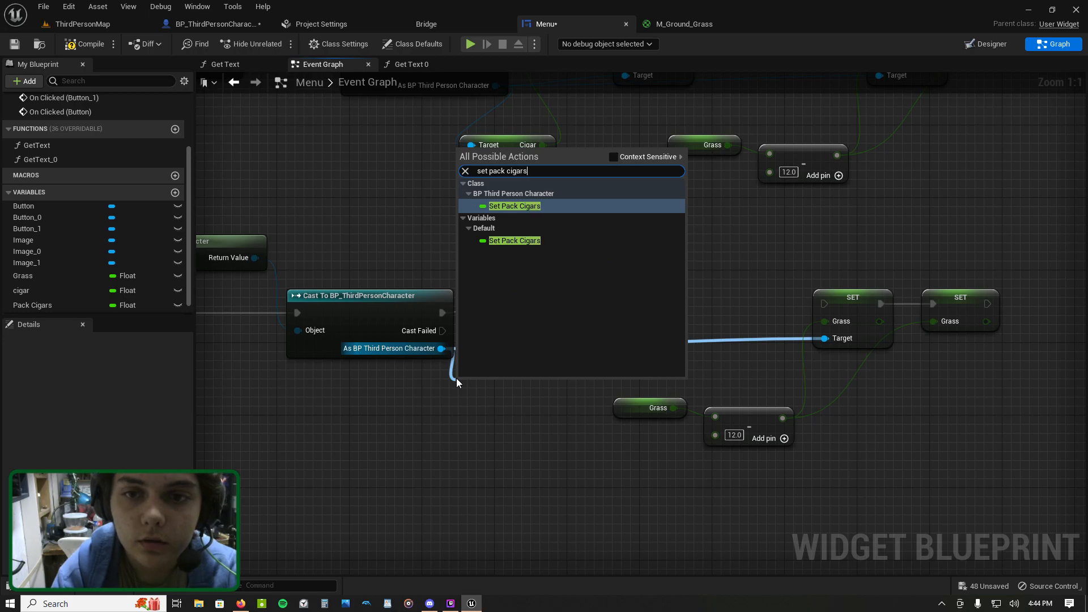
key(Return)
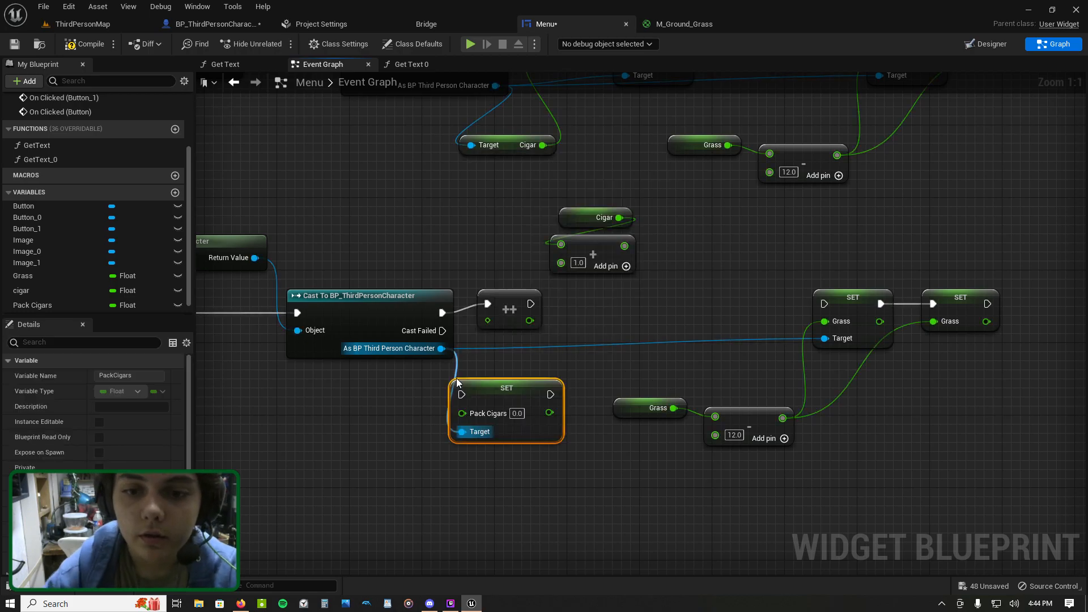
drag(463, 386, 361, 378)
text(get pack cigars)
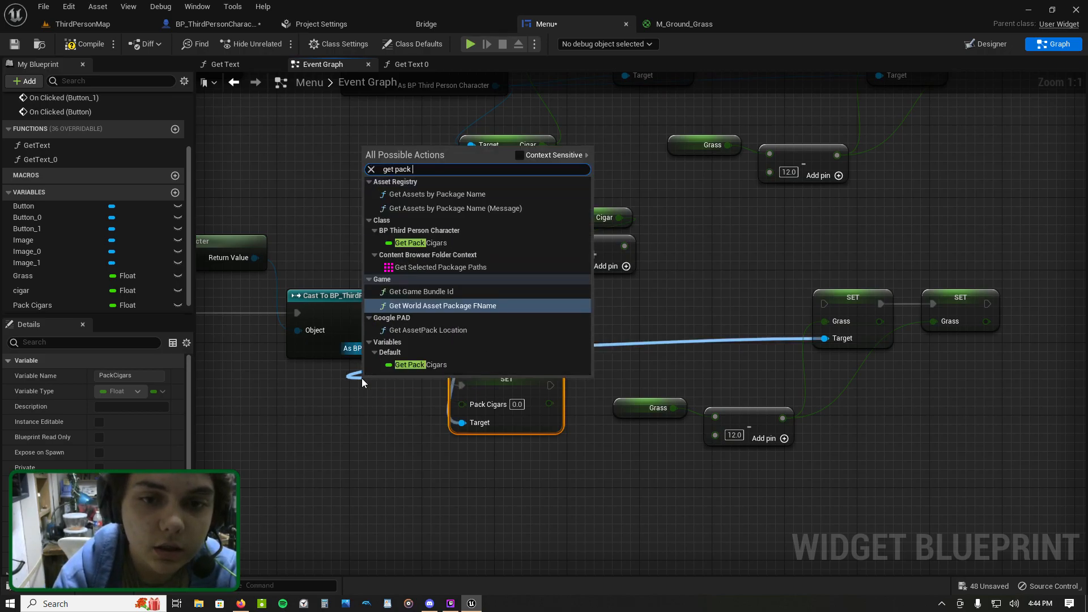
key(Return)
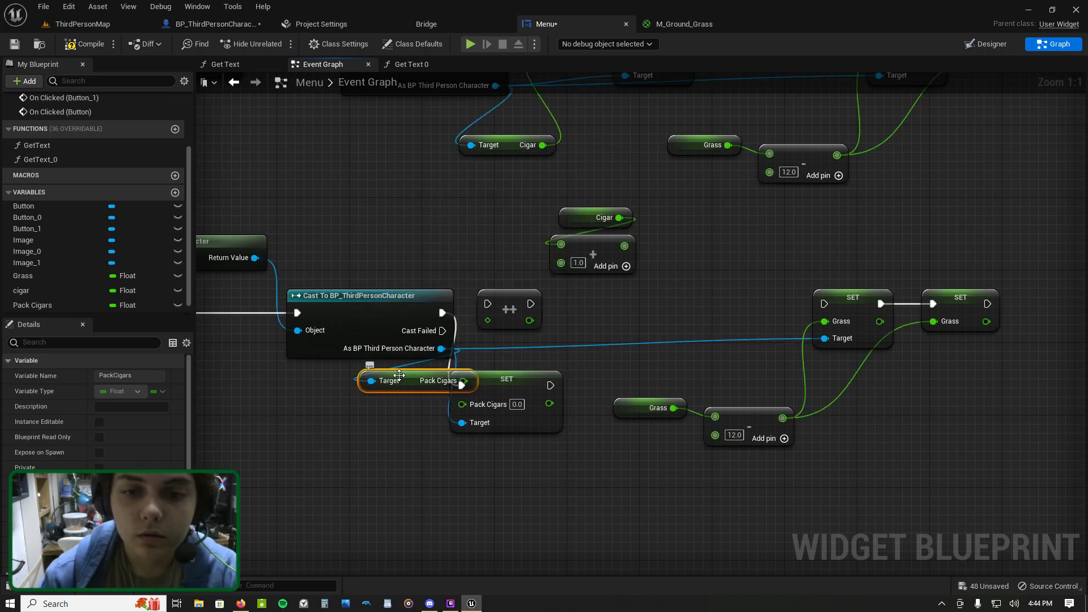
Step: Wire the Cast through the increment node into the Pack Cigars SET, using the character's Pack Cigars getter as the incremented value
drag(495, 384, 624, 303)
drag(442, 312, 589, 304)
drag(463, 381, 589, 323)
drag(651, 299, 624, 299)
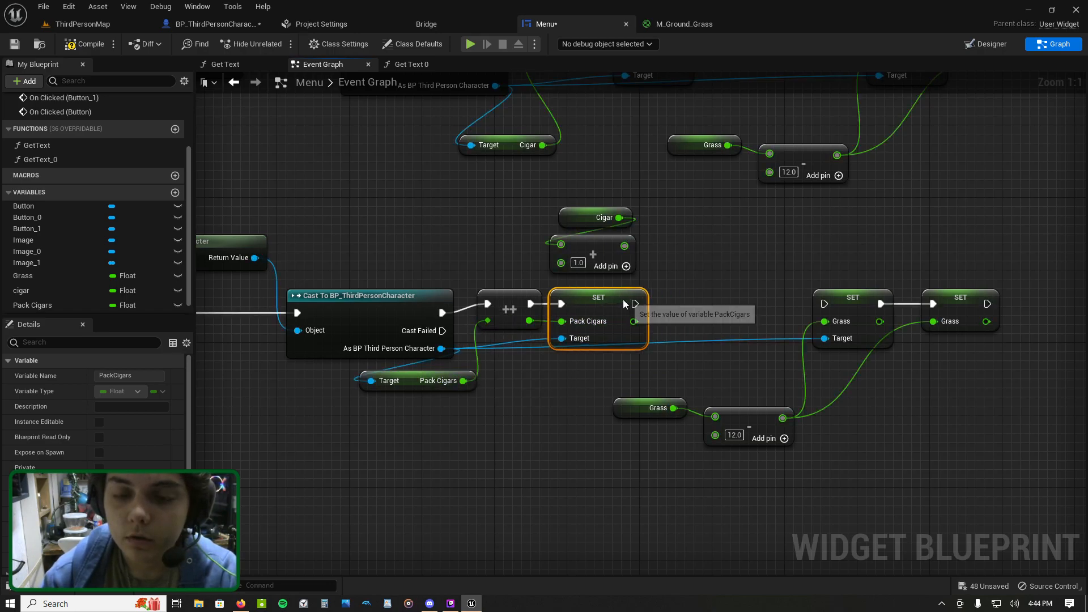
Step: Chain the widget's own Pack Cigars SET after the character's with the same value, and delete the leftover Cigar getter and addition node
click(601, 218)
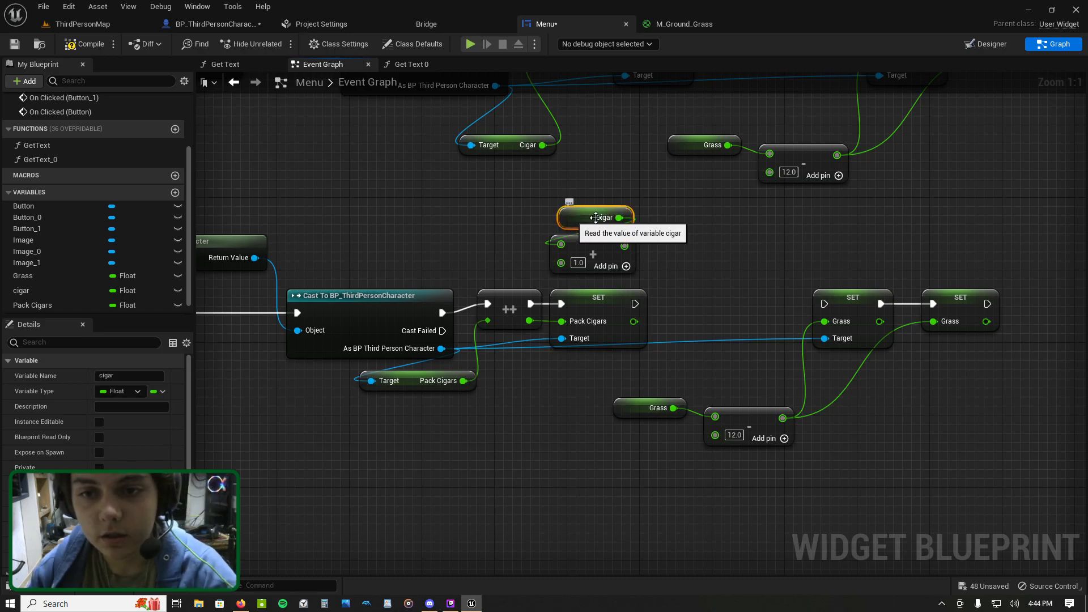
key(Delete)
drag(634, 303, 657, 304)
text(set pack)
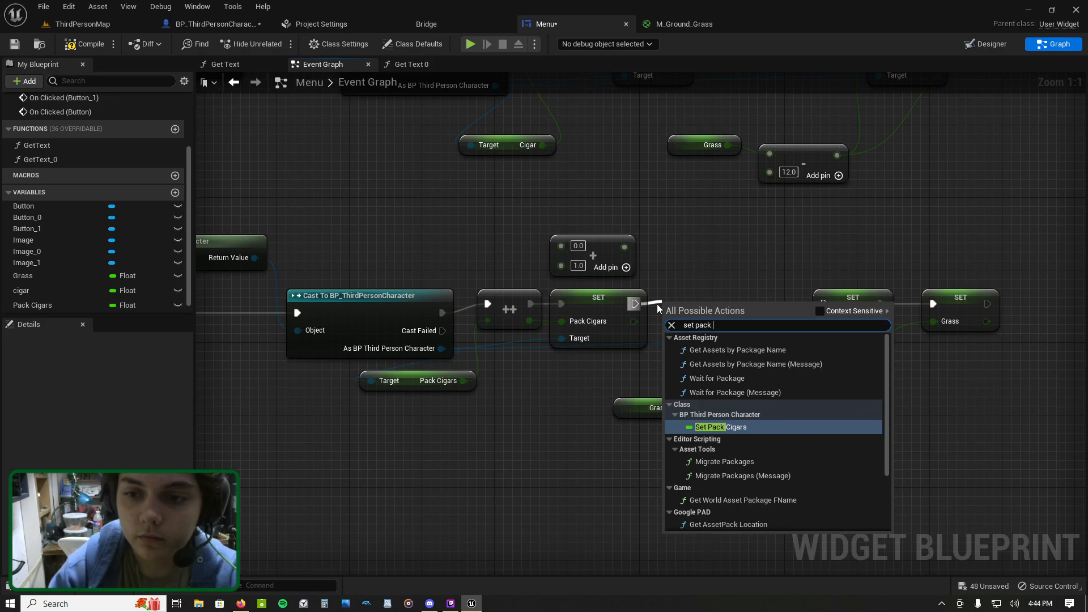
scroll(783, 406, down, 2)
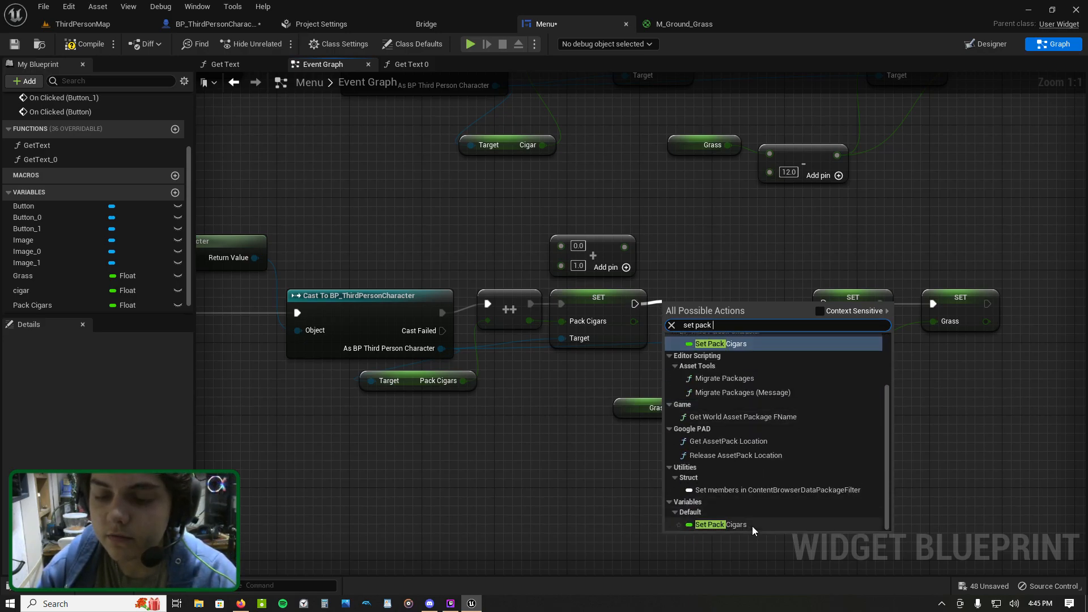
click(753, 527)
drag(635, 321, 671, 323)
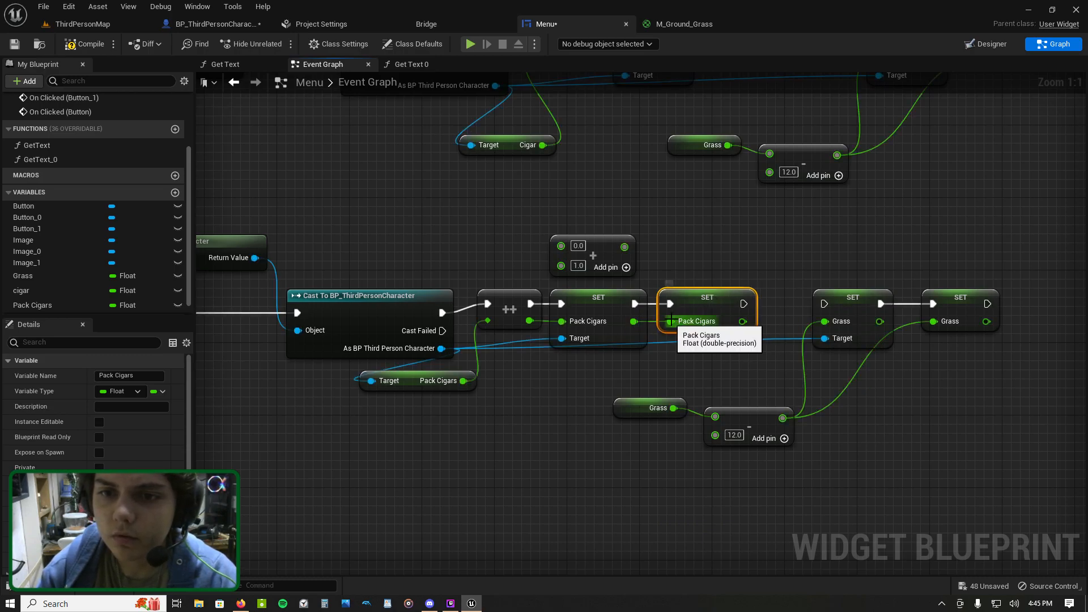
click(602, 243)
key(Delete)
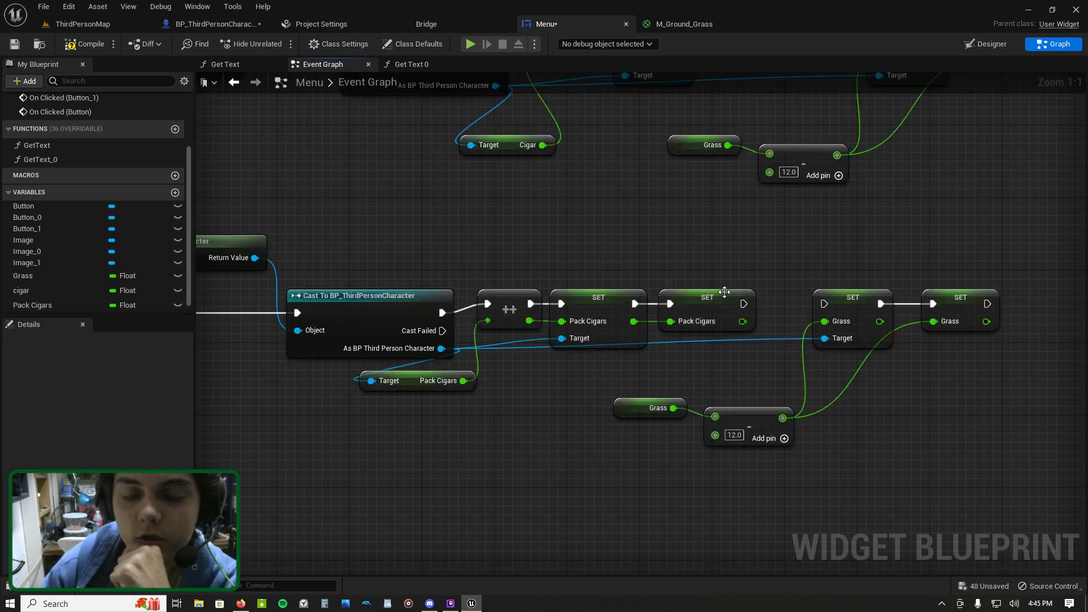
Step: Delete the two Grass SET nodes, the Grass getter and the subtraction node from the copied chain
drag(742, 304, 810, 306)
drag(1000, 275, 647, 404)
key(Delete)
key(Delete)
right_drag(752, 421, 1012, 387)
scroll(873, 385, down, 2)
right_drag(874, 386, 654, 366)
scroll(895, 380, up, 1)
scroll(654, 365, up, 1)
drag(747, 281, 786, 289)
text(set pack c)
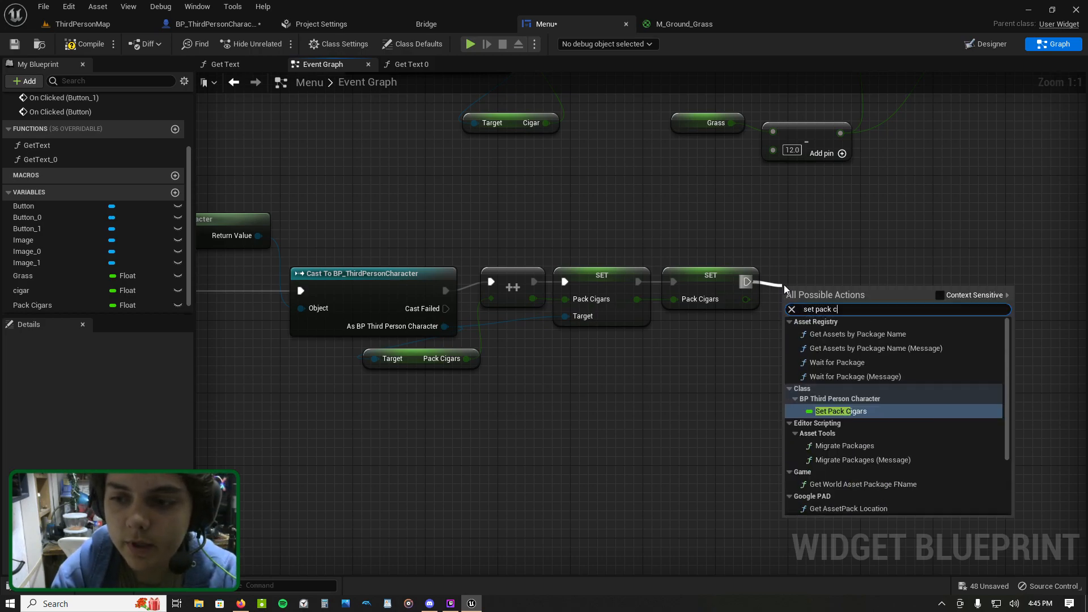
text(igars)
key(Return)
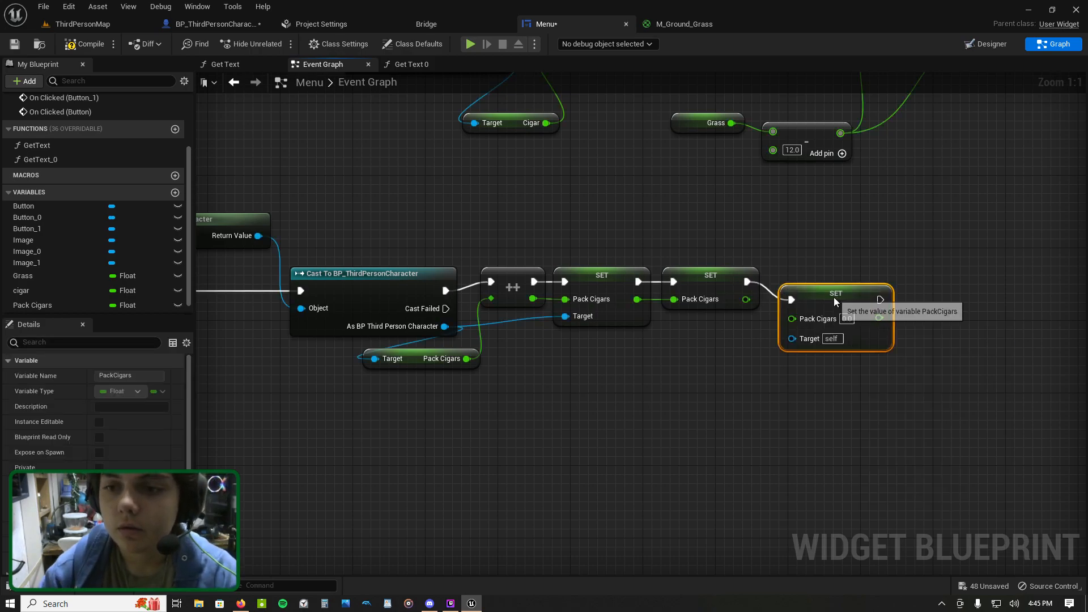
drag(831, 302, 849, 283)
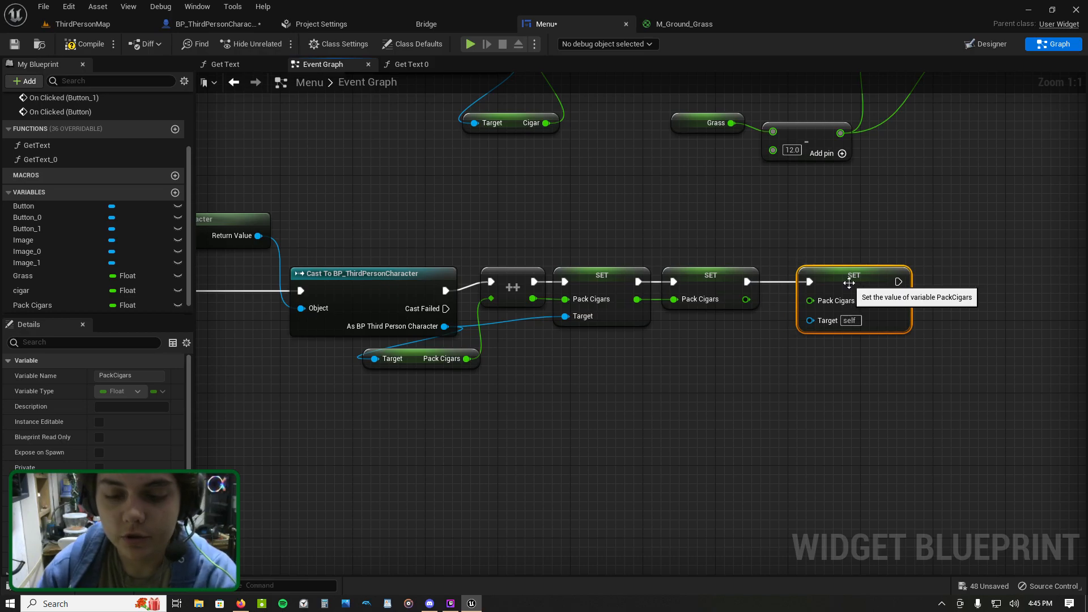
key(Delete)
drag(747, 282, 787, 286)
text(set cigars)
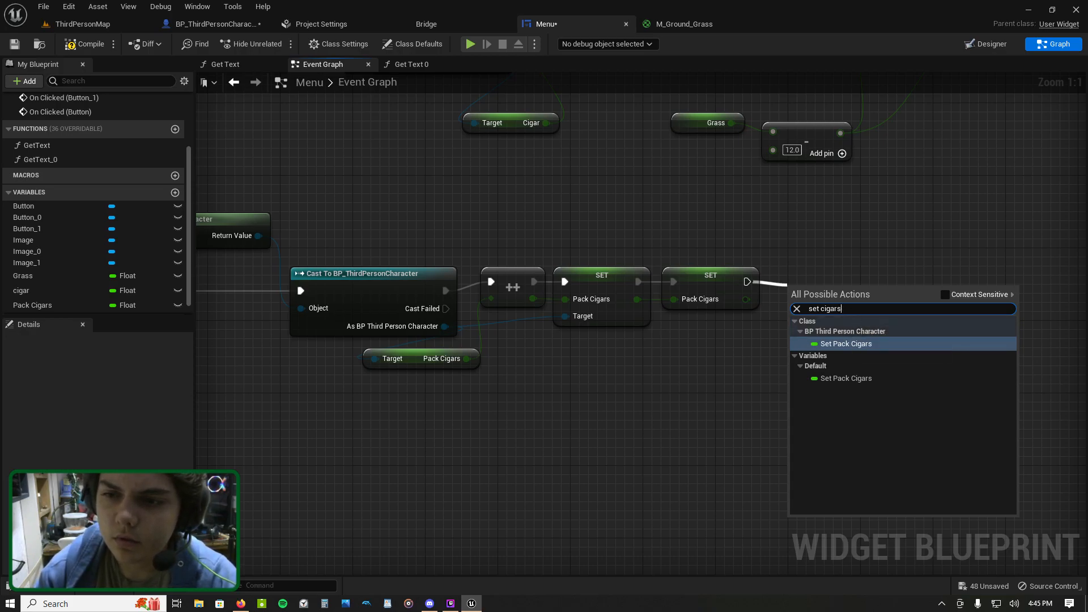
click(216, 25)
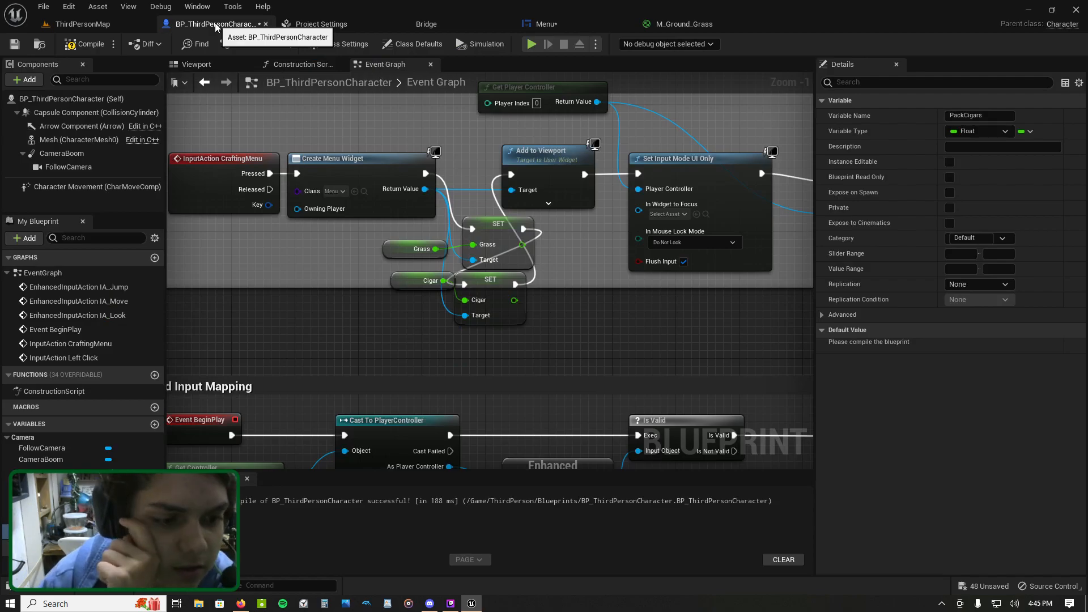
click(541, 22)
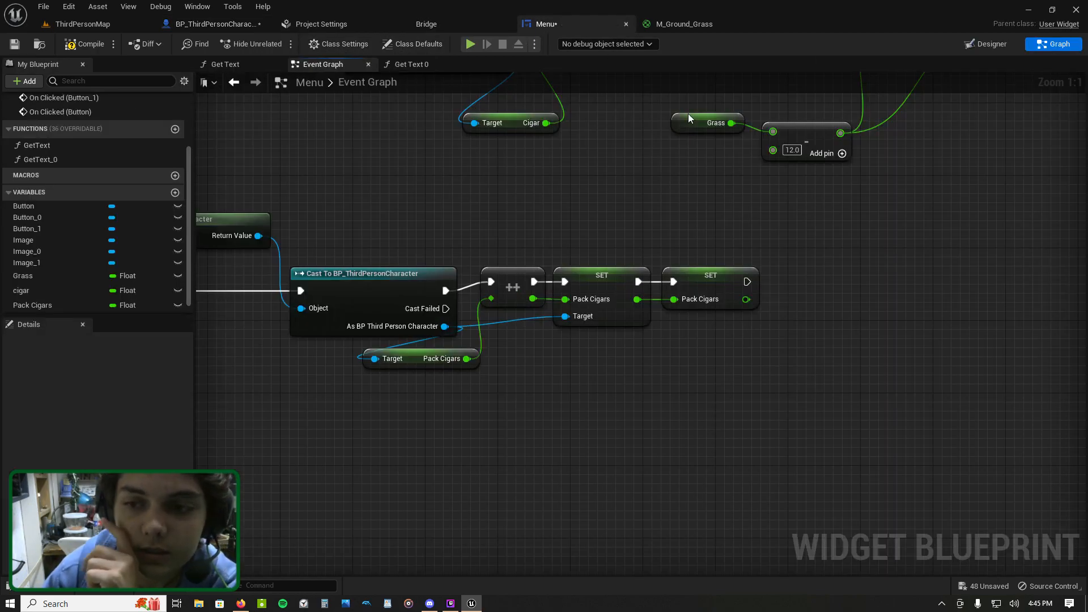
Step: Add the BP_ThirdPersonCharacter Cigar SET node after the widget's Pack Cigars SET, leaving space between them
drag(746, 283, 774, 283)
text(set)
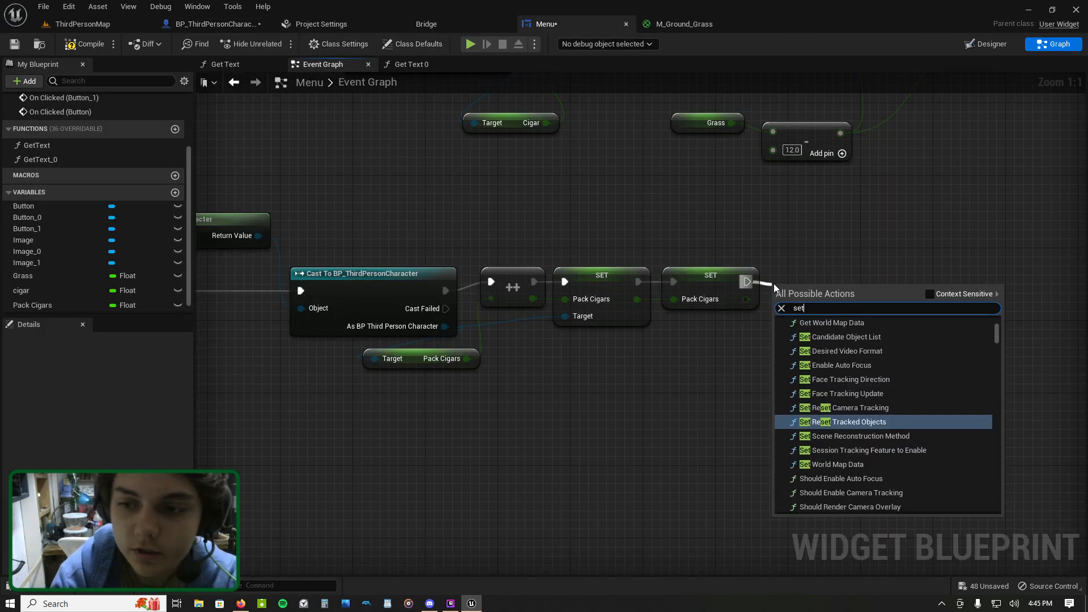
text( cigars)
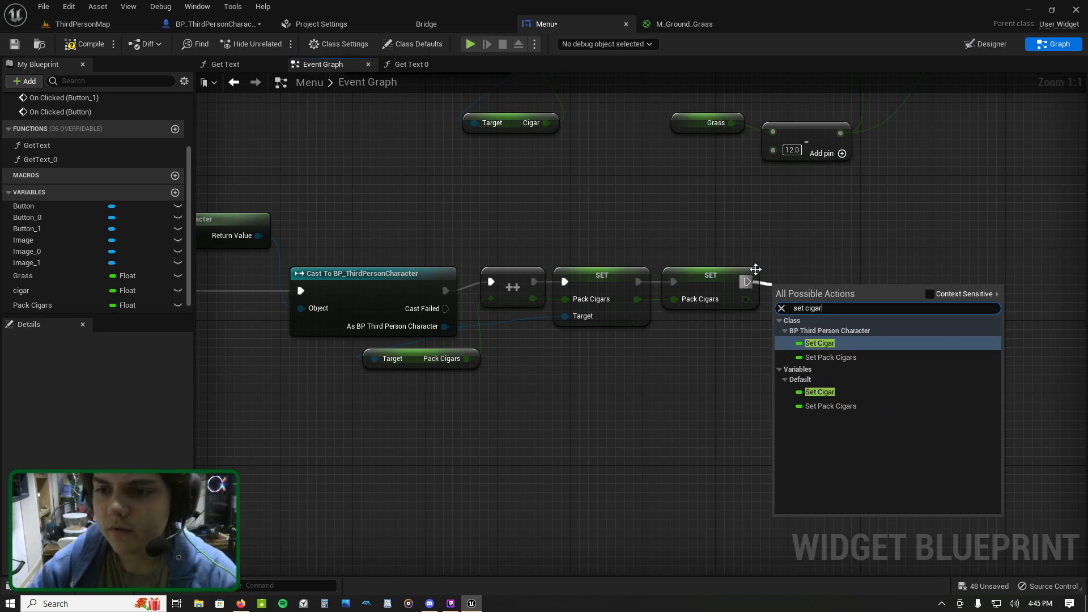
click(863, 345)
drag(829, 297, 875, 287)
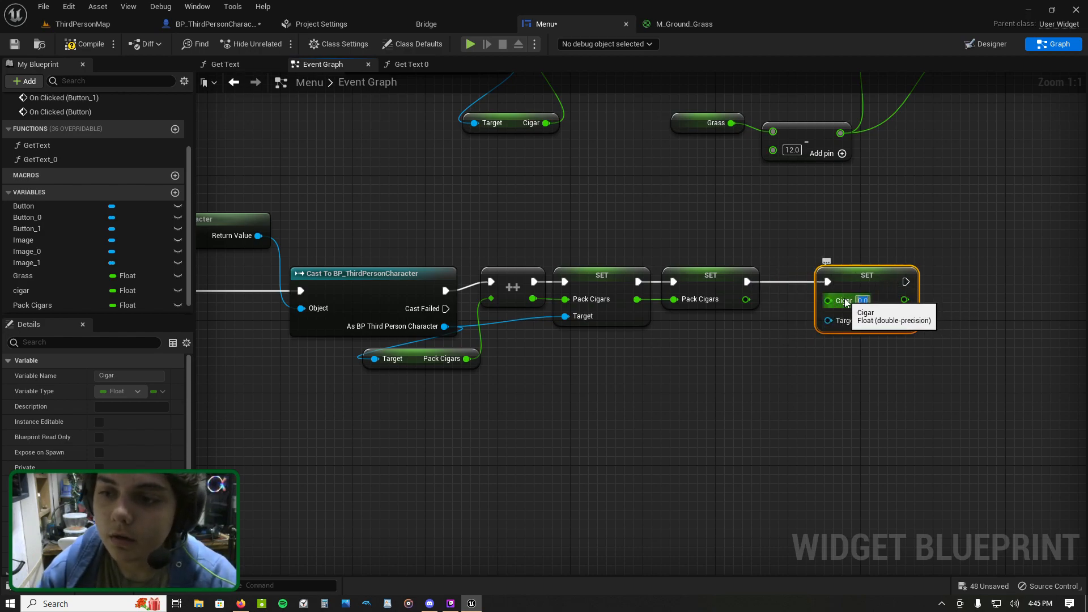
drag(882, 284, 928, 285)
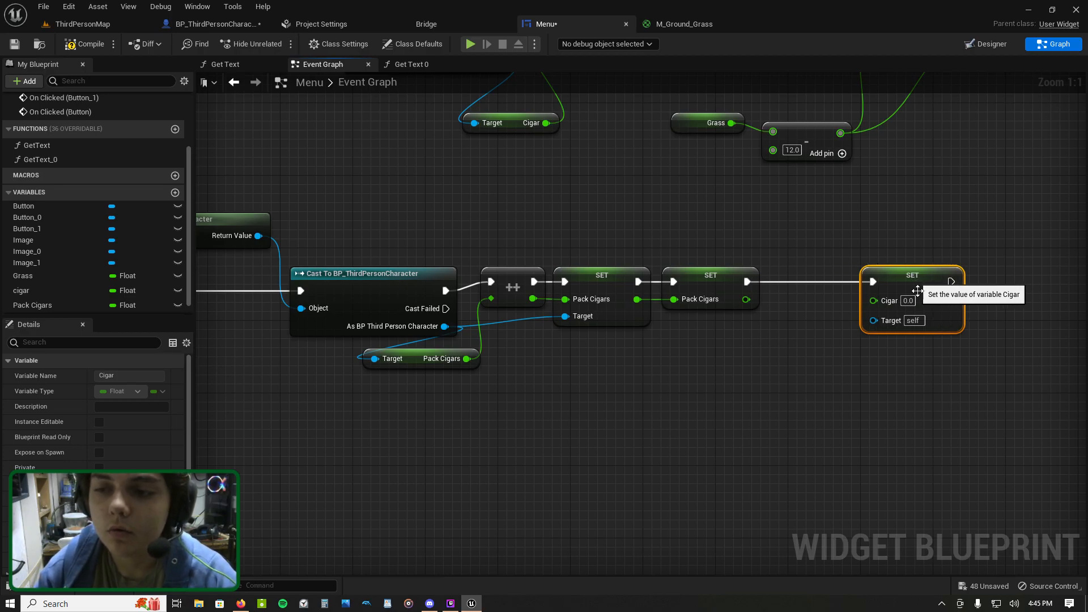
Step: Target the Cigar SET at the Cast output and feed it the character's Cigar value minus 1
drag(873, 321, 522, 360)
text(get cigar)
key(Return)
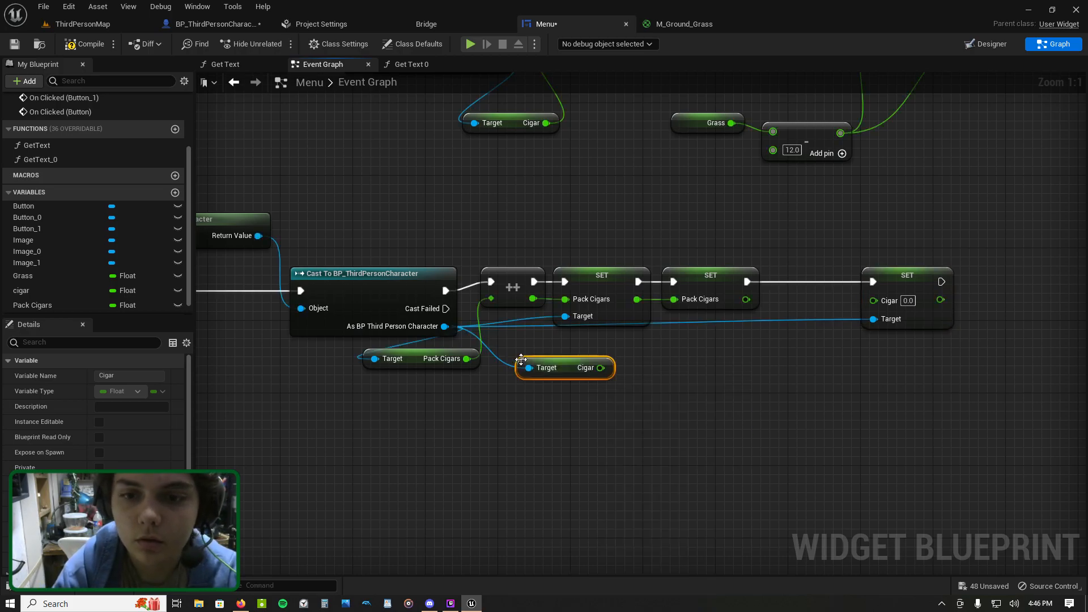
drag(601, 372, 631, 370)
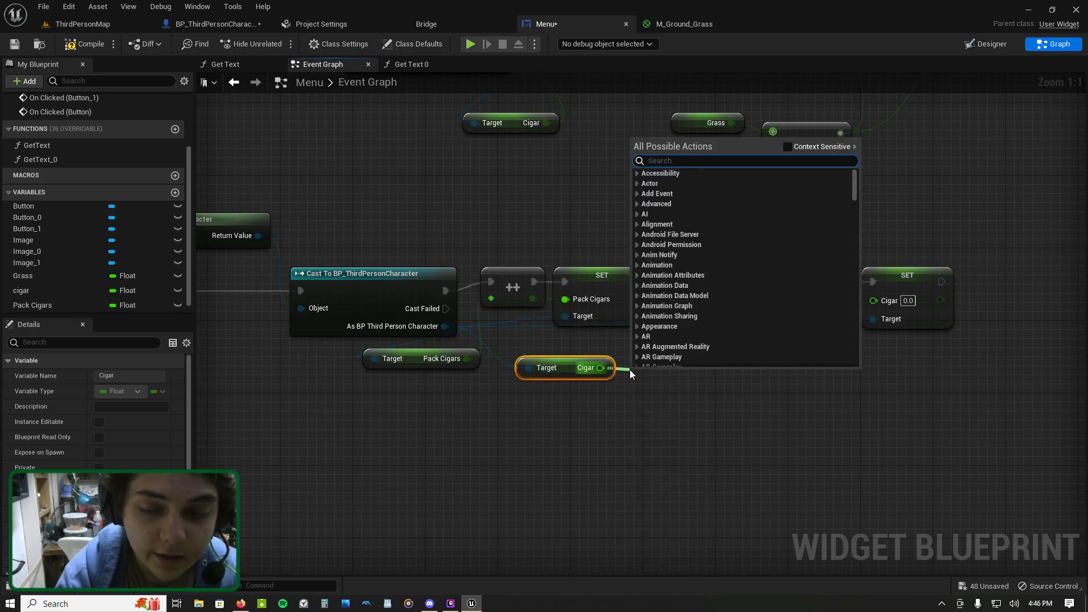
text(-)
key(Return)
click(654, 396)
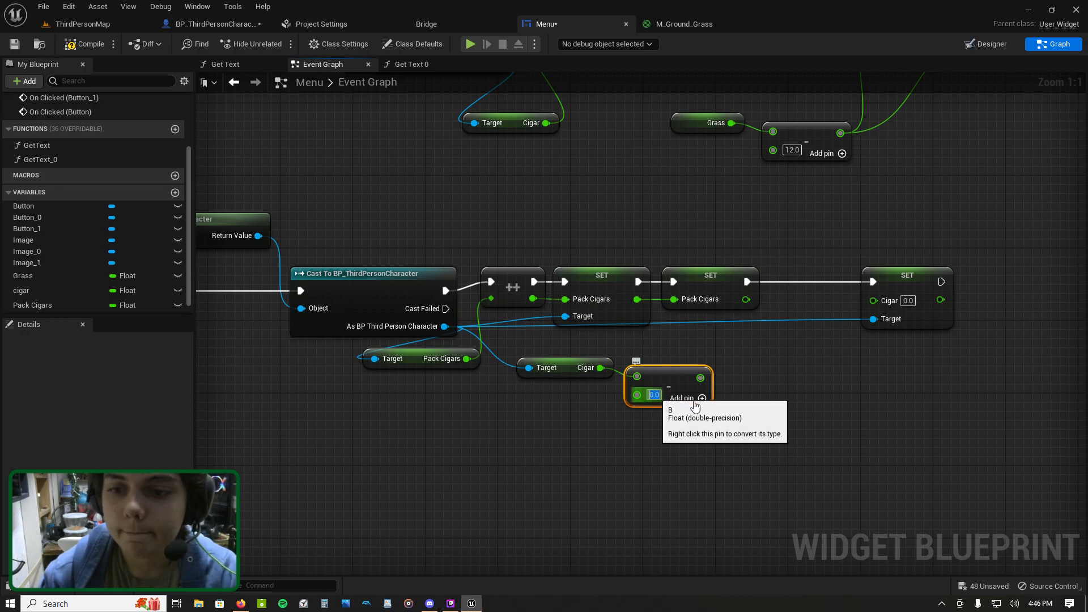
text(1)
click(703, 415)
drag(701, 378, 874, 301)
right_drag(879, 302, 674, 372)
drag(729, 352, 757, 350)
text(set cigar)
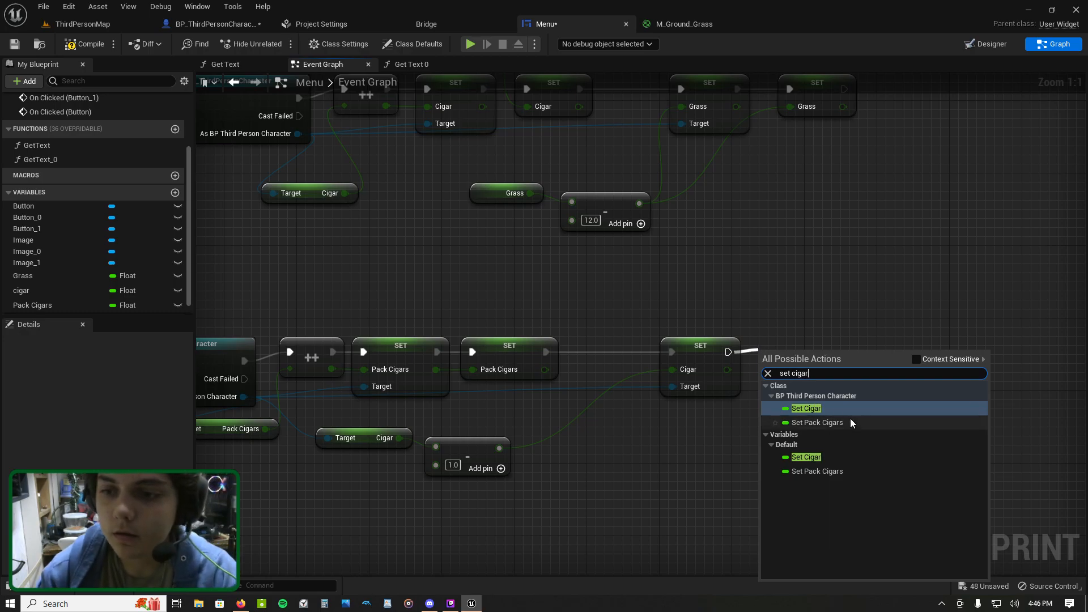
click(833, 408)
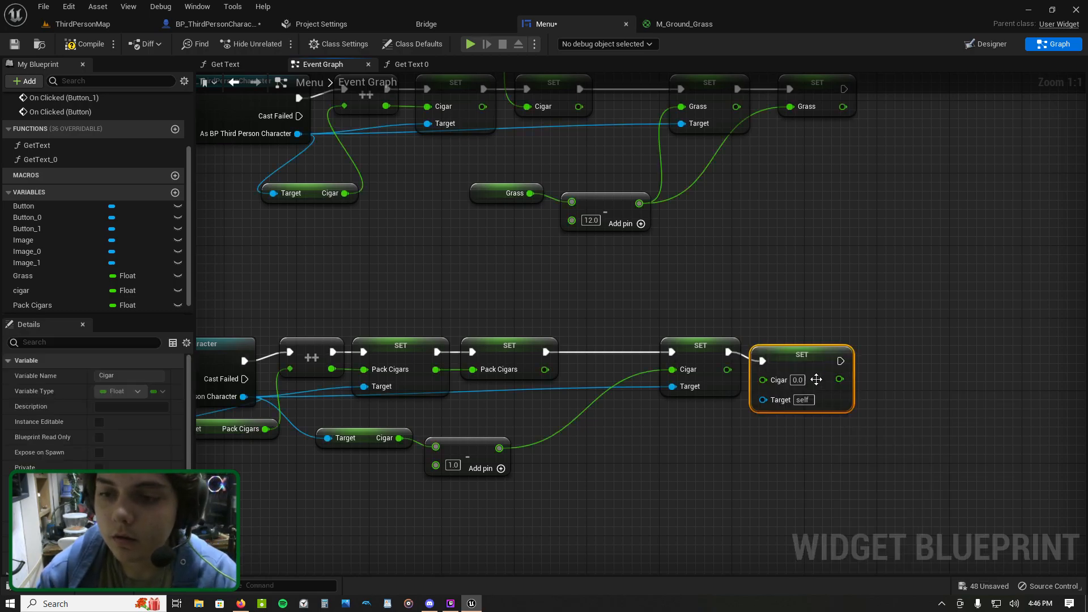
mouse_move(763, 363)
mouse_down()
mouse_move(727, 373)
mouse_move(764, 352)
mouse_up()
key(Delete)
Step: Append the widget's own cigar SET after the character's Cigar SET and pass the reduced value into it
text(set cigar)
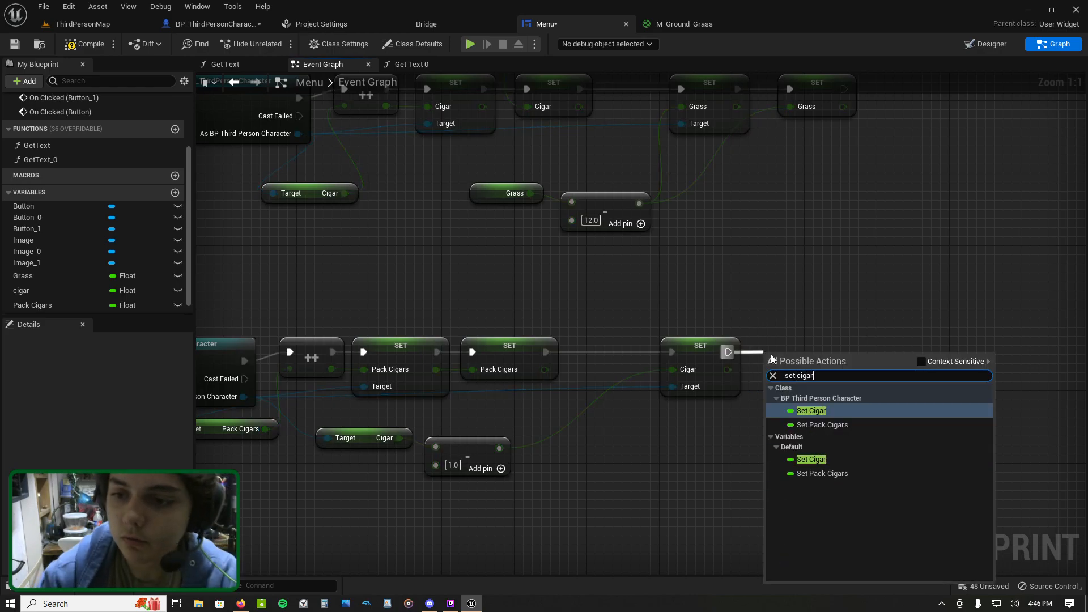
click(839, 452)
drag(766, 381, 728, 370)
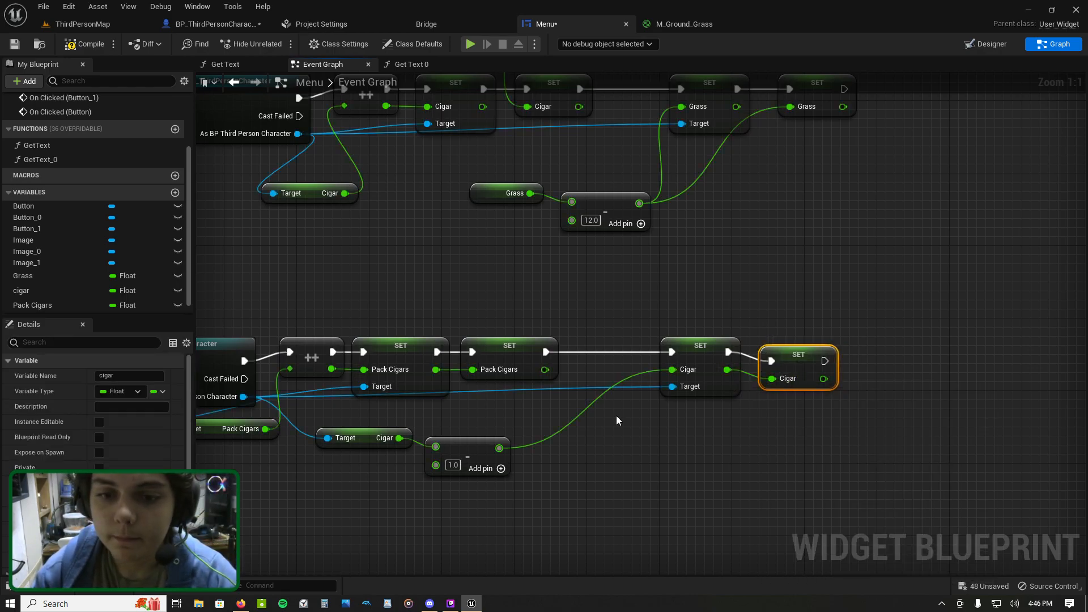
Step: Set the amount subtracted from Cigar in the lower crafting chain to 2
drag(453, 464, 447, 465)
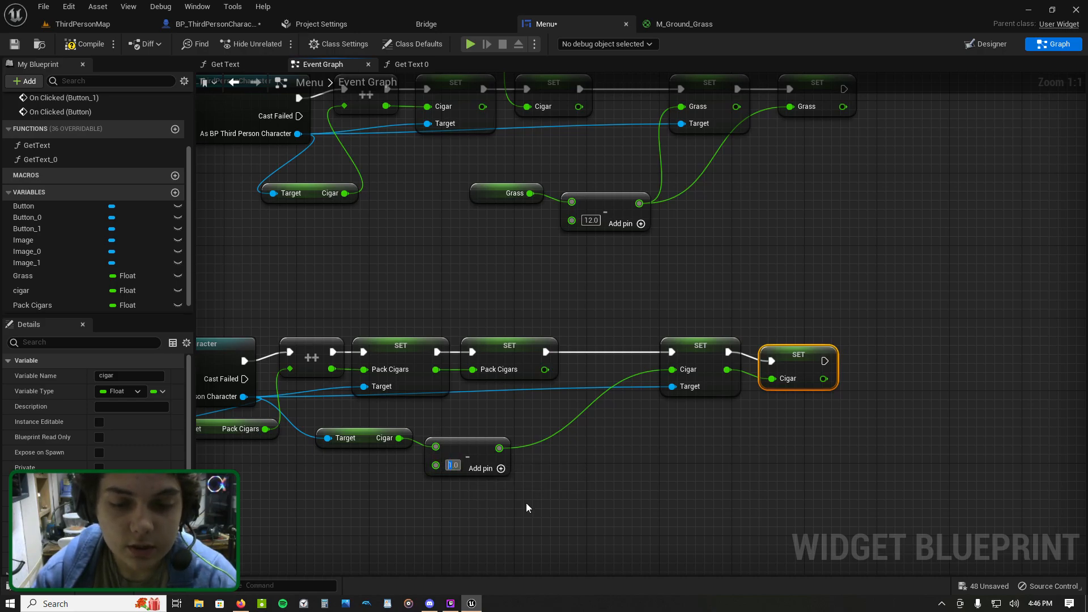
text(2)
click(547, 493)
right_drag(490, 487, 650, 442)
scroll(651, 442, down, 1)
scroll(651, 446, down, 1)
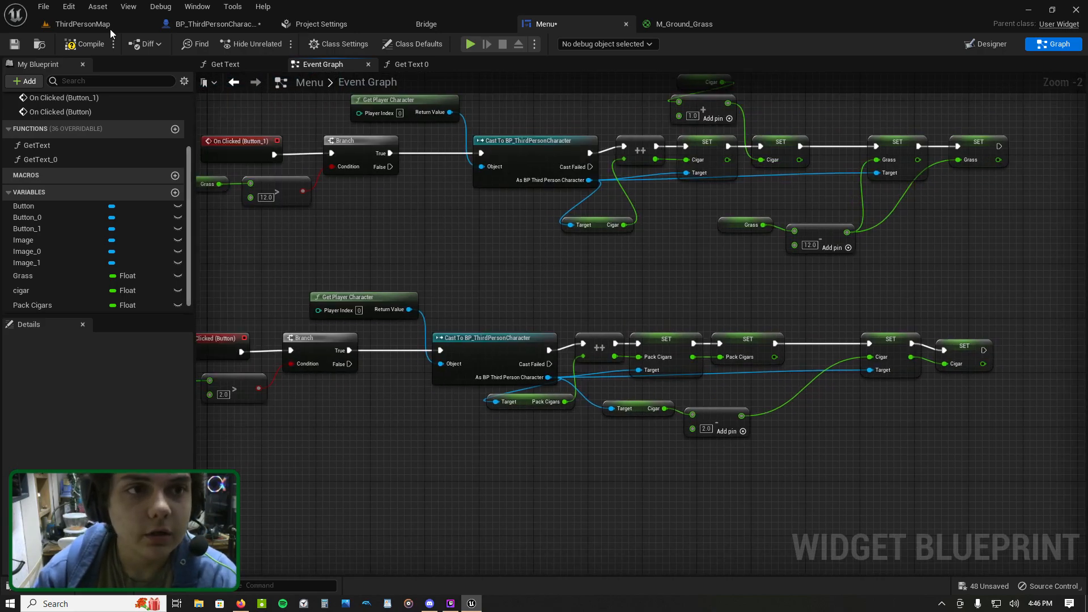
Step: Compile the Menu widget and check its Pack Cigars nodes against the variable in BP_ThirdPersonCharacter
click(85, 44)
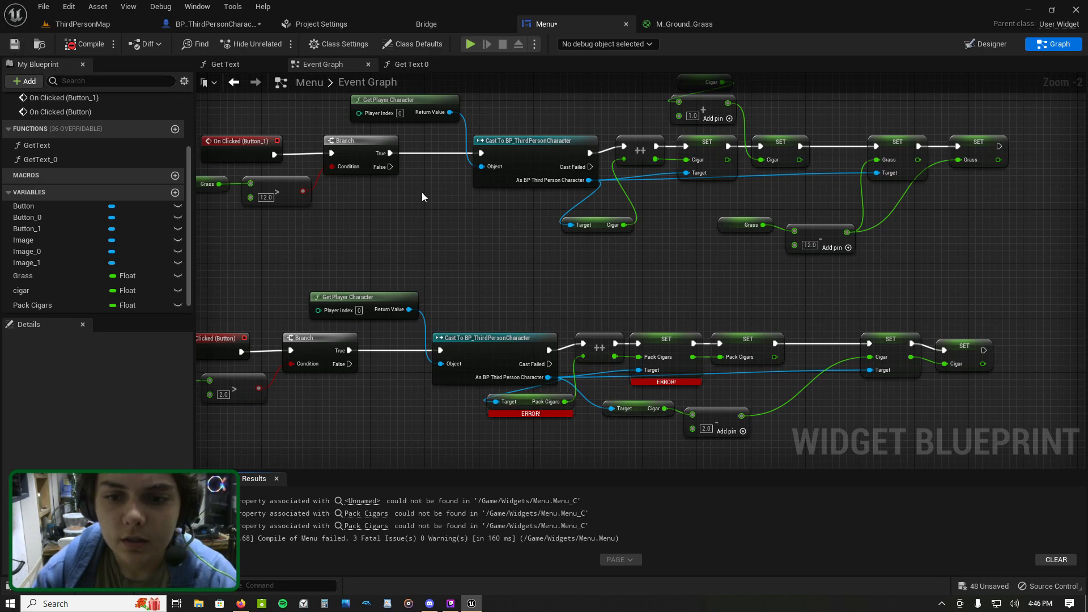
scroll(546, 445, up, 2)
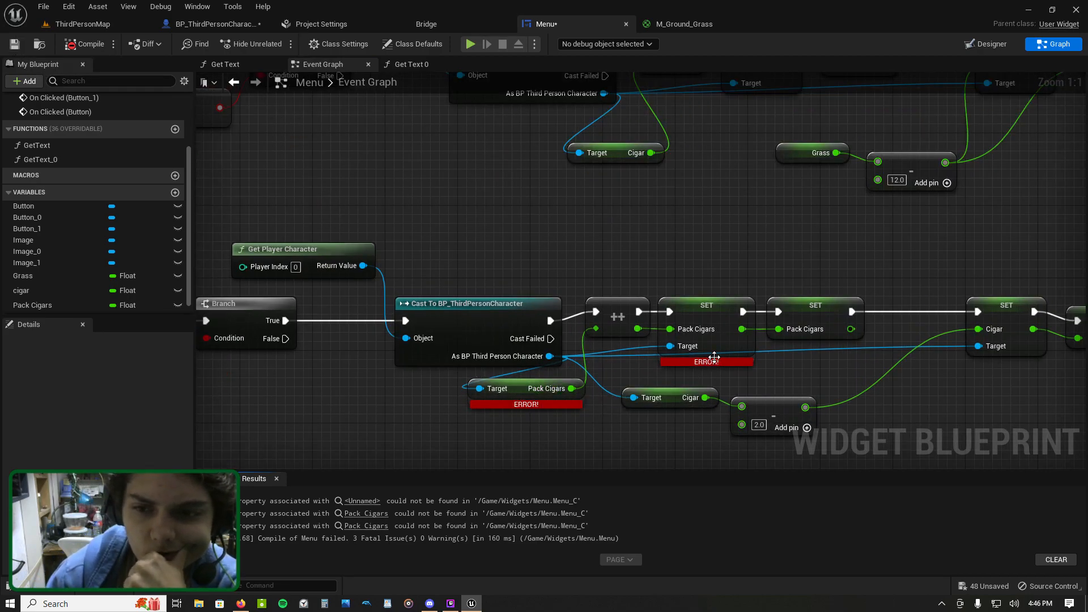
click(214, 23)
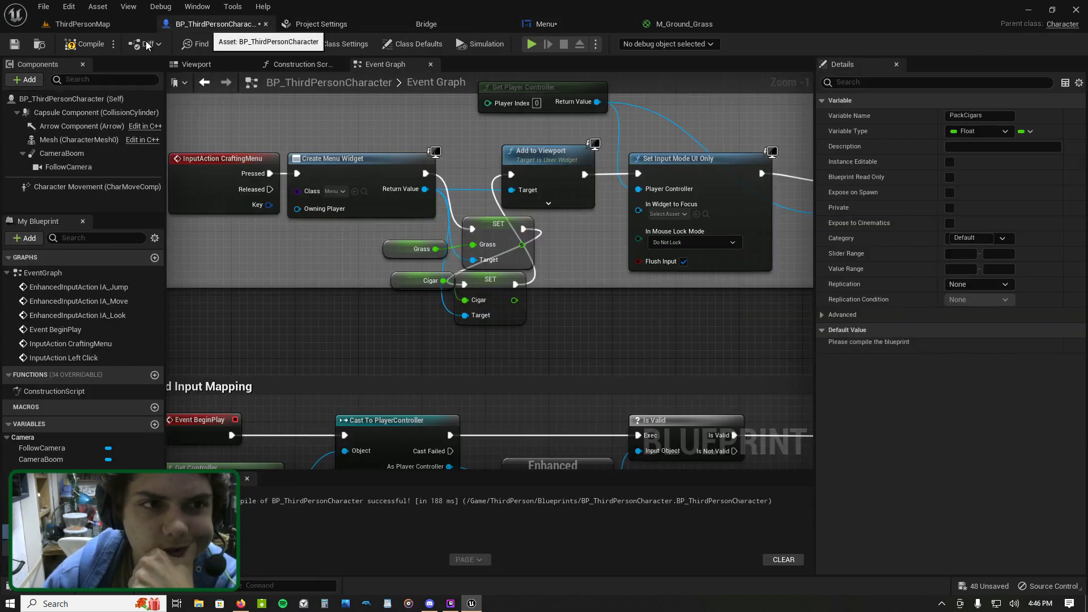
click(560, 26)
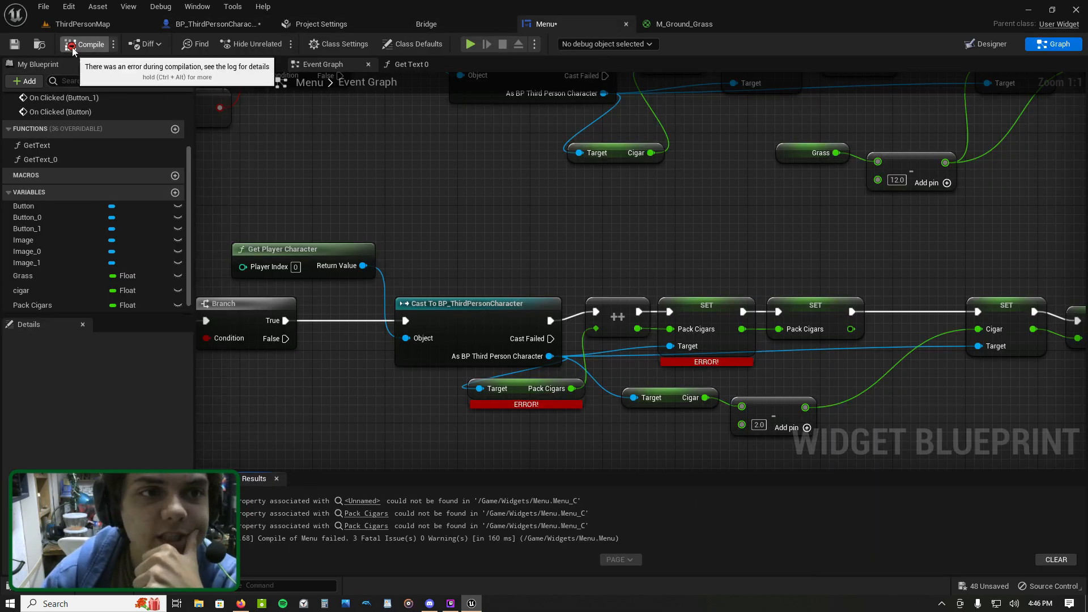
Step: Start a play test in ThirdPersonMap and open the crafting menu
click(84, 26)
click(253, 44)
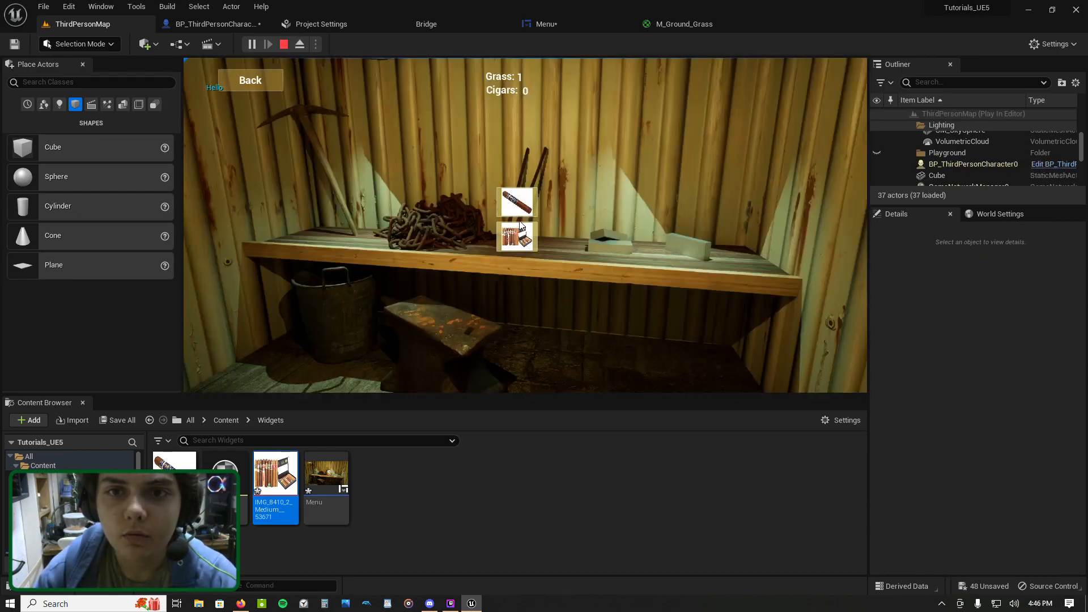
Step: Restart the play test in ThirdPersonMap and run the character around the field to collect grass
key(Escape)
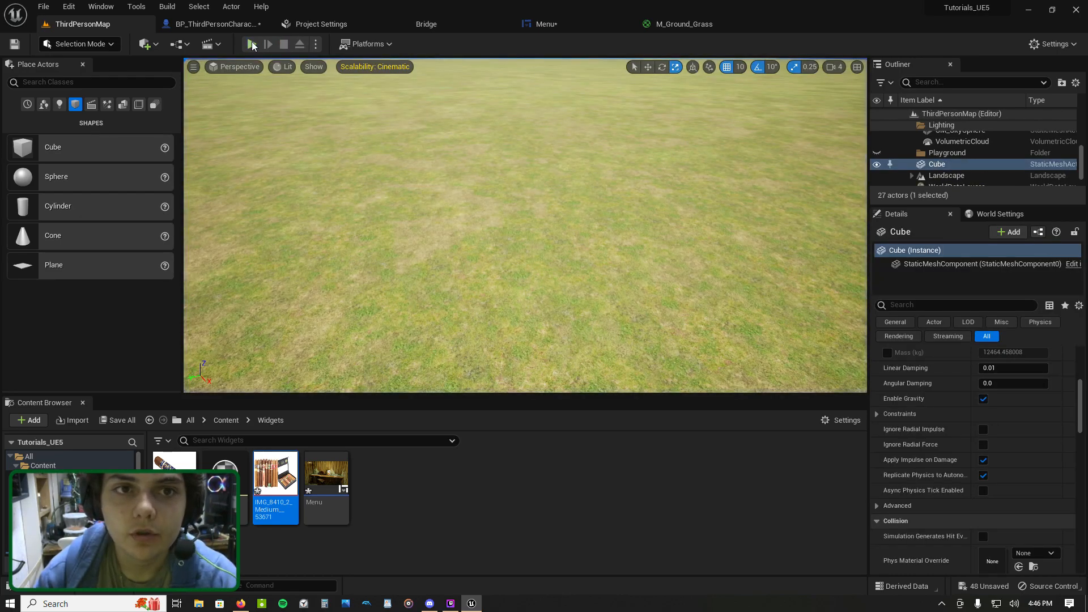
click(253, 44)
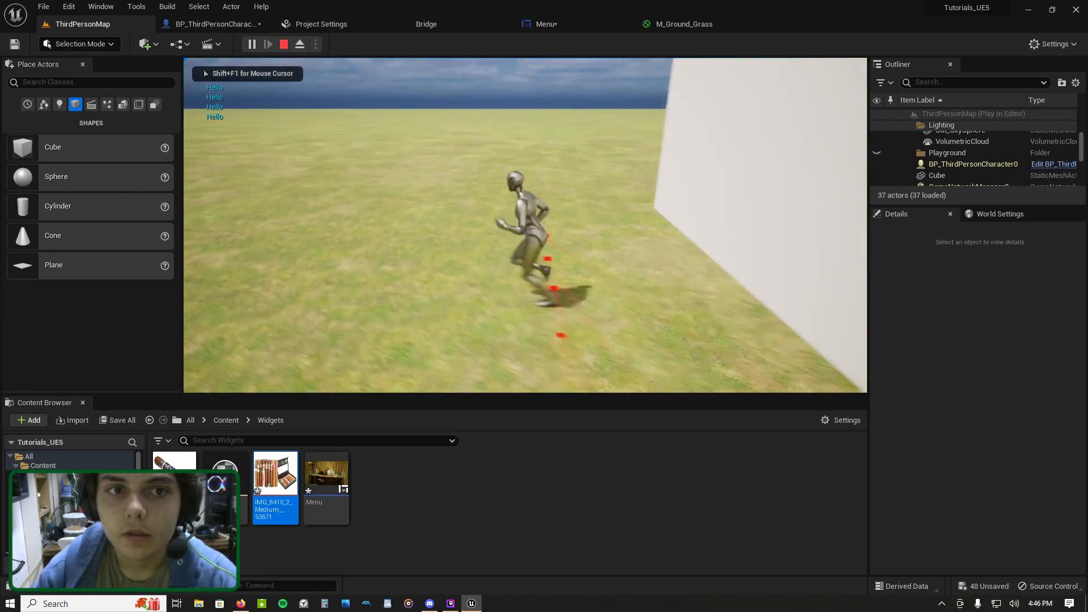
key(s)
key(a)
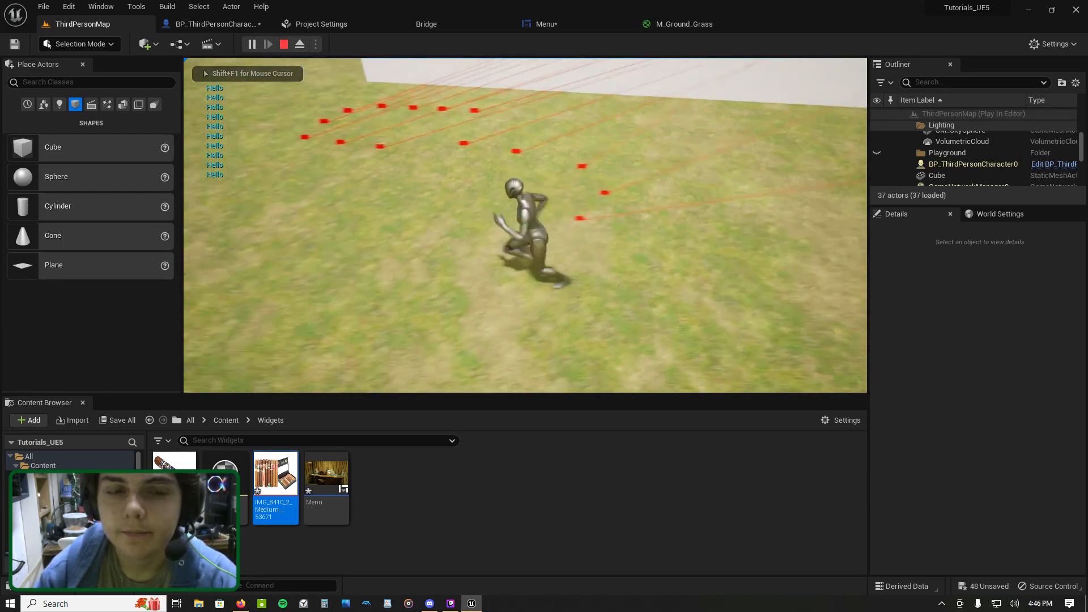
key(s)
key(d)
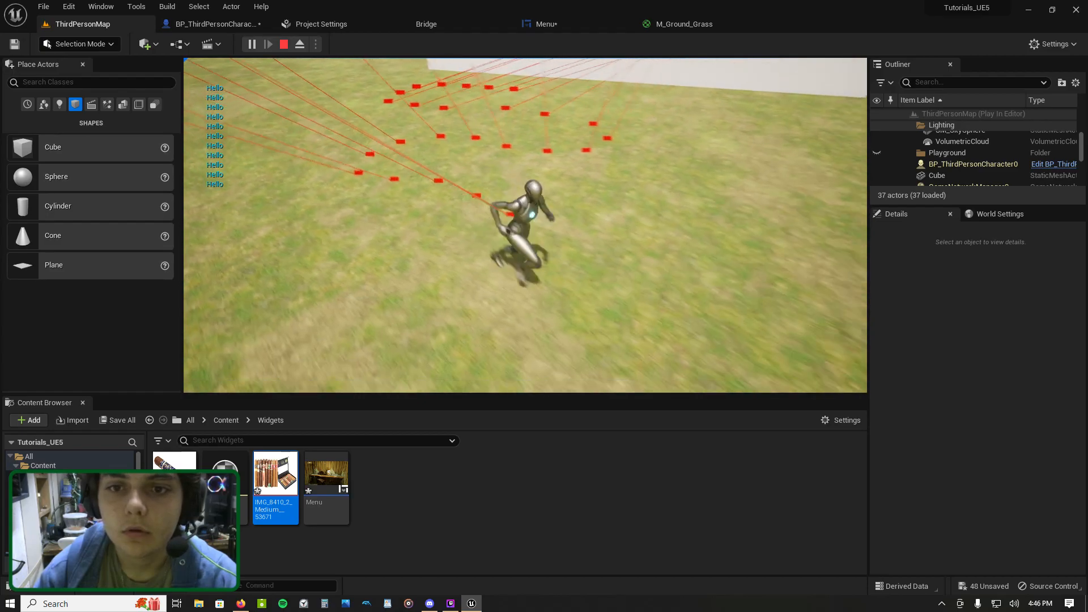
key(s)
key(a)
key(w)
key(d)
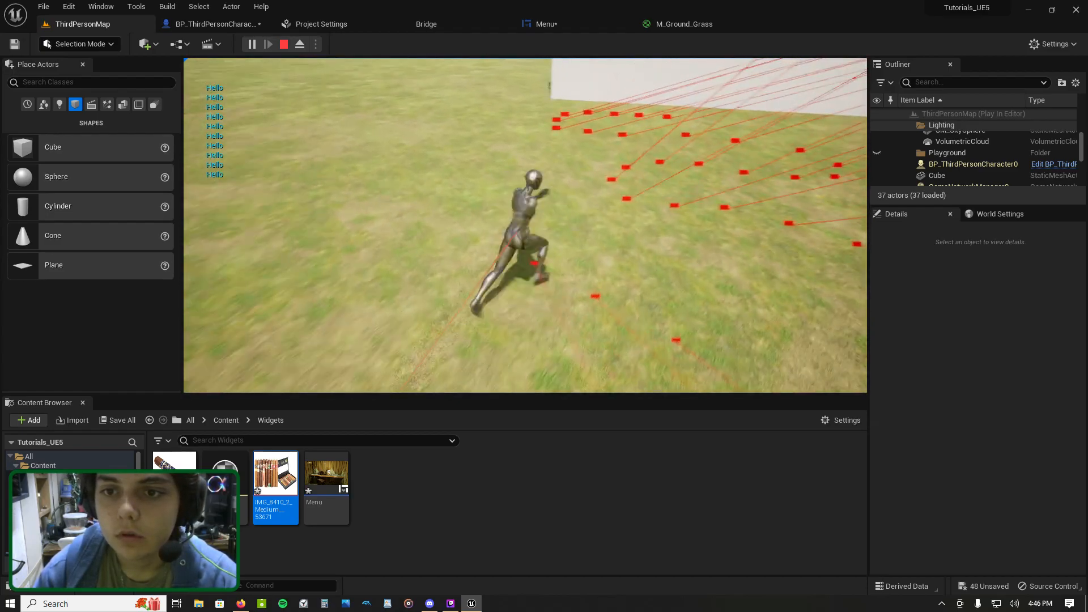
key(s)
key(d)
key(a)
key(w)
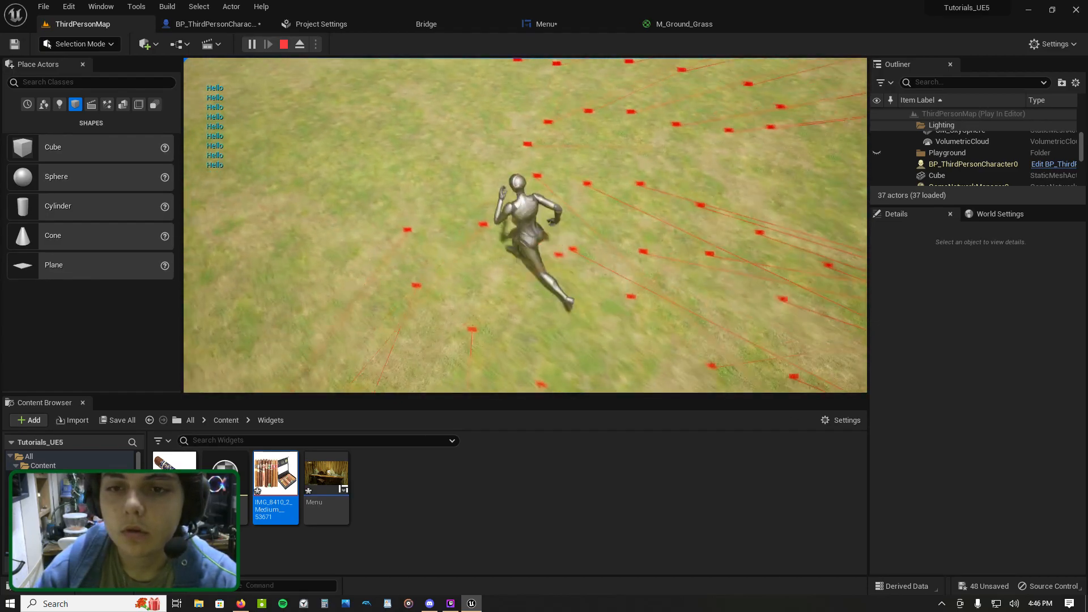
key(s)
key(d)
key(w)
key(a)
key(s)
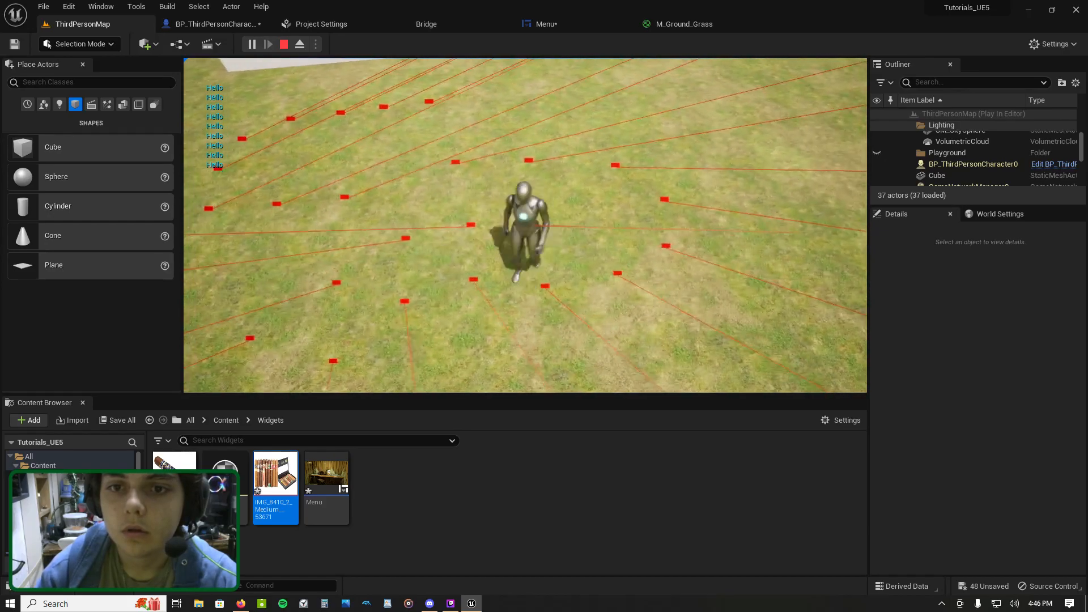
key(d)
key(a)
key(w)
key(d)
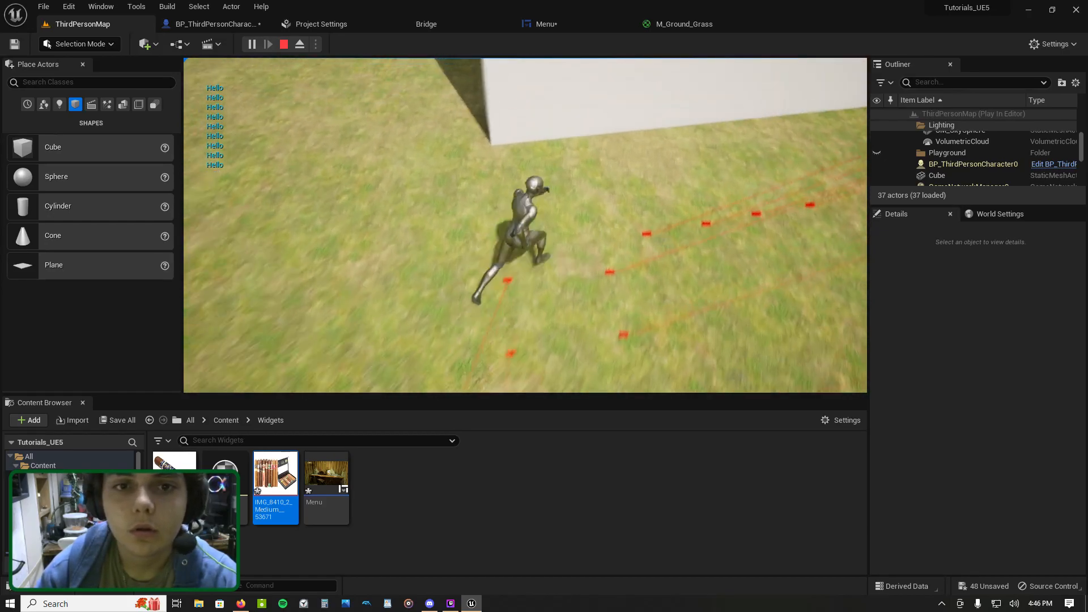
Step: Open the crafting menu to test the cigar and cigar pack buttons, and end the play test
key(space)
key(m)
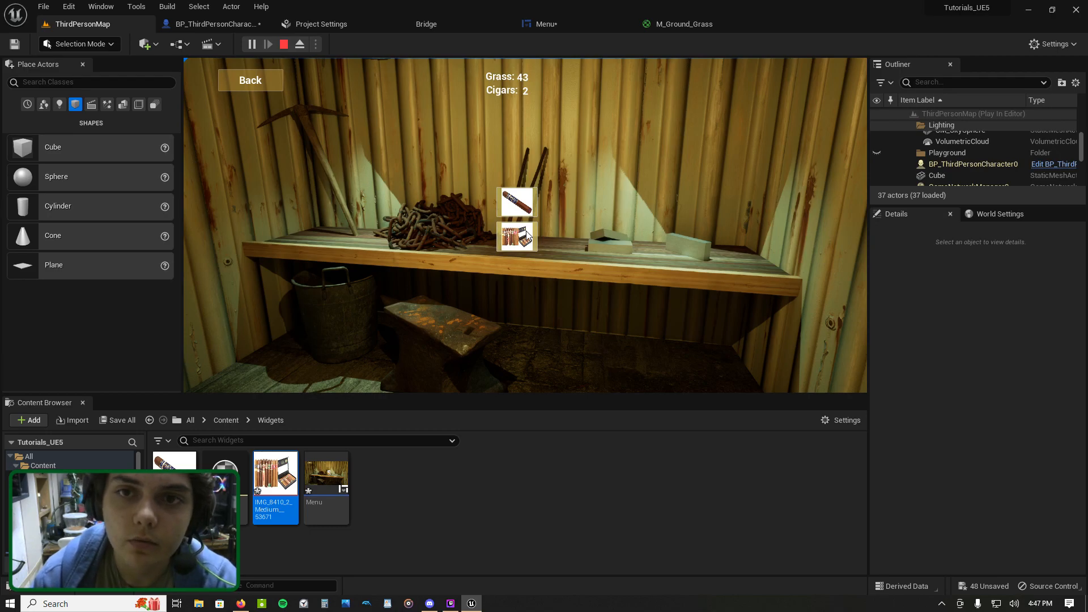
key(Escape)
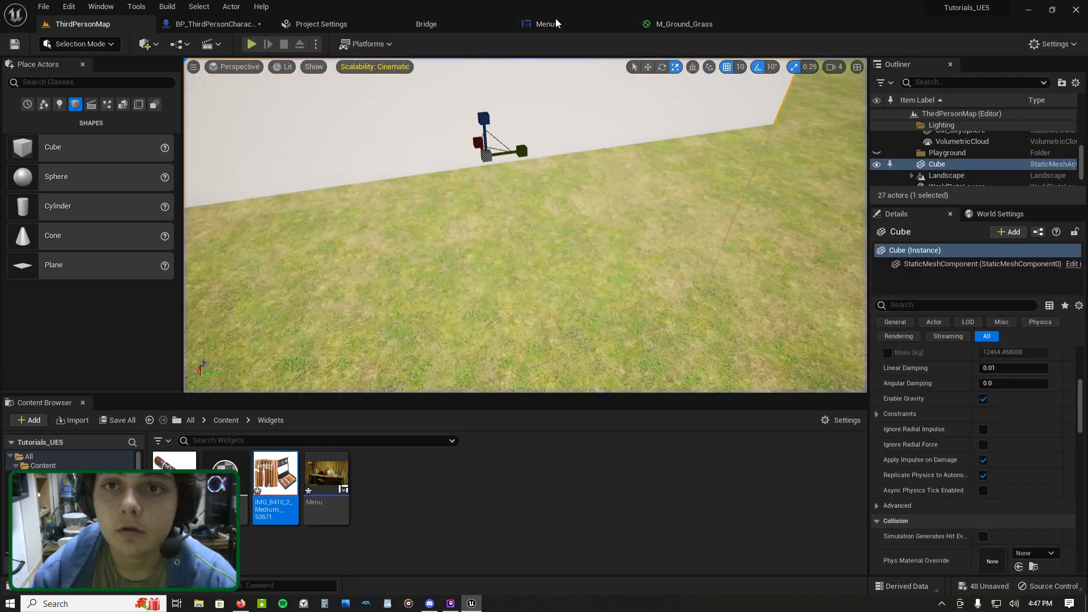
Step: Examine the cigar pack button's node chain and Get Text function in the Menu widget, plus the CraftingMenu nodes in BP_ThirdPersonCharacter
click(543, 24)
scroll(396, 276, up, 1)
right_drag(397, 275, 635, 223)
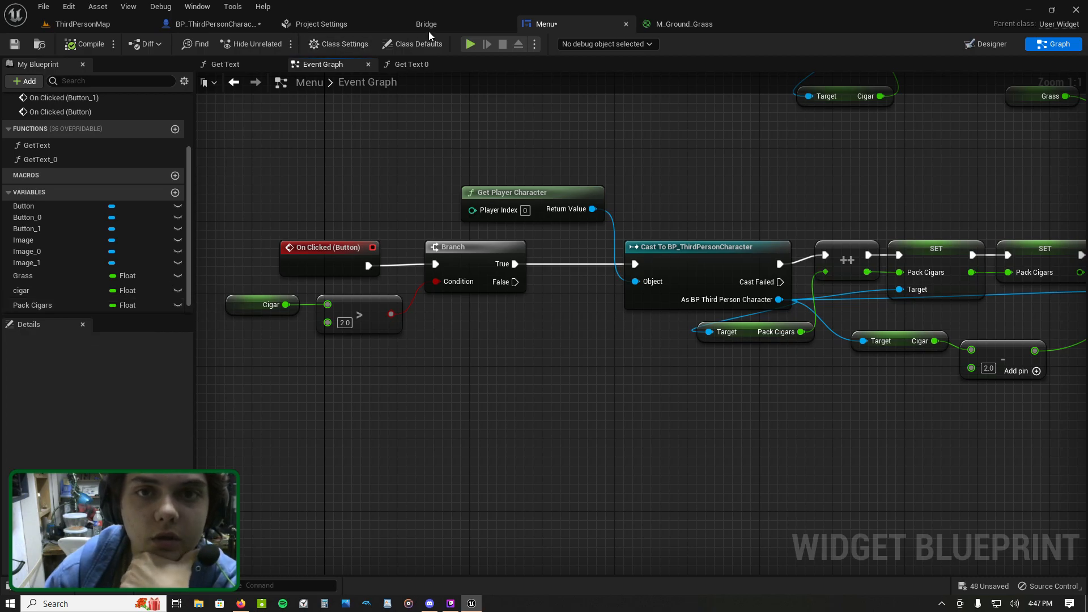
scroll(730, 175, down, 1)
right_drag(730, 175, 448, 139)
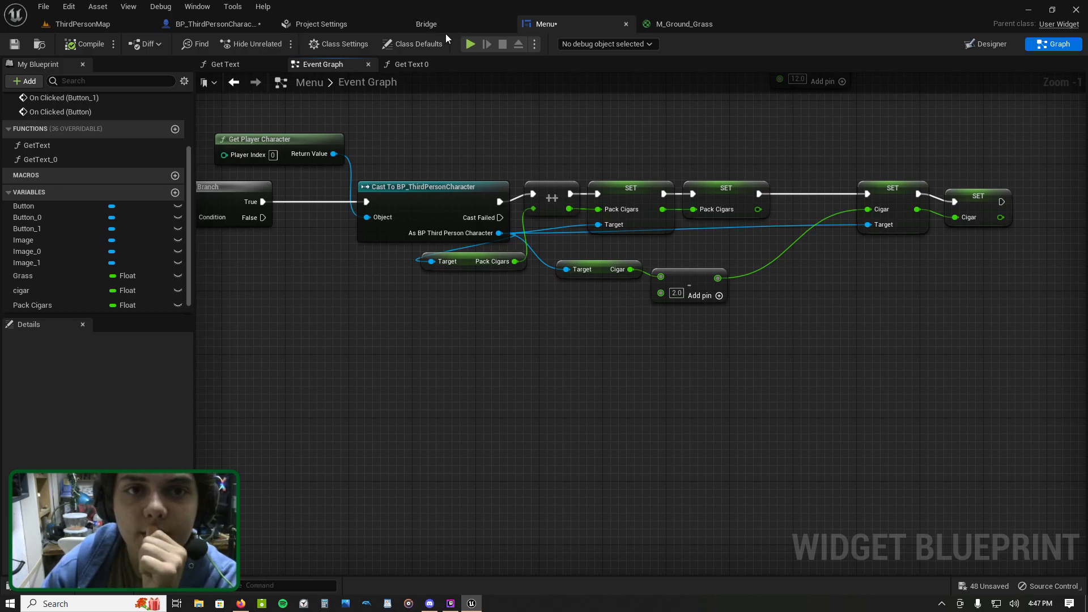
click(258, 21)
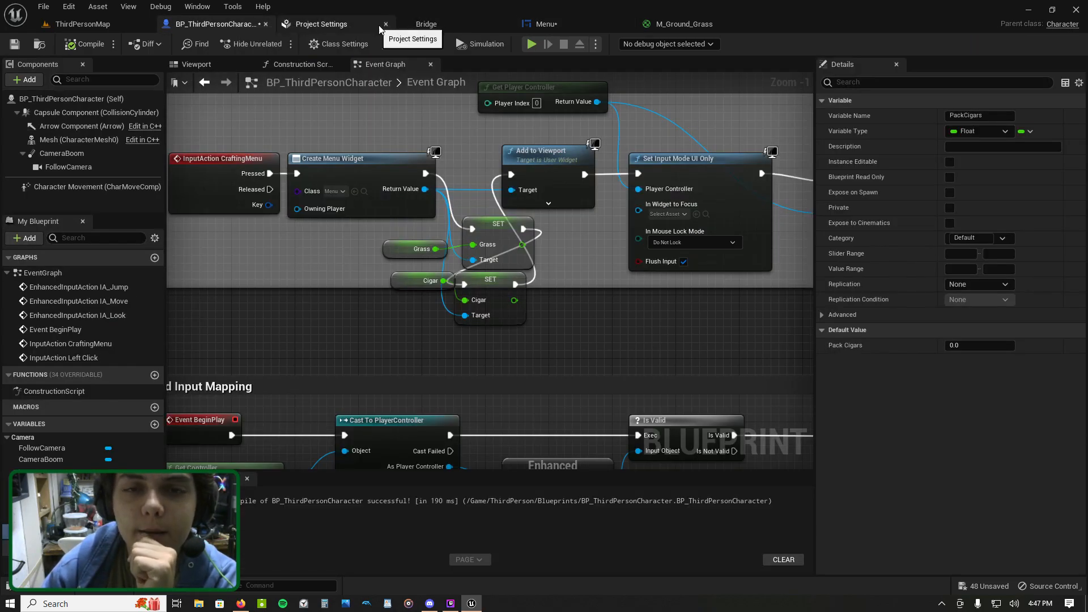
click(406, 25)
click(563, 23)
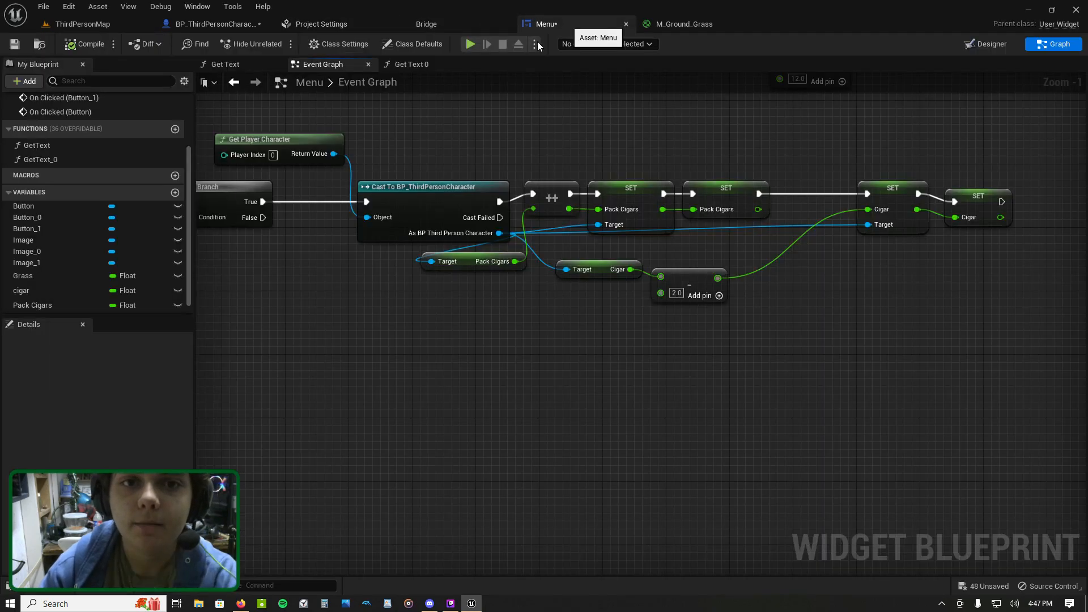
click(249, 64)
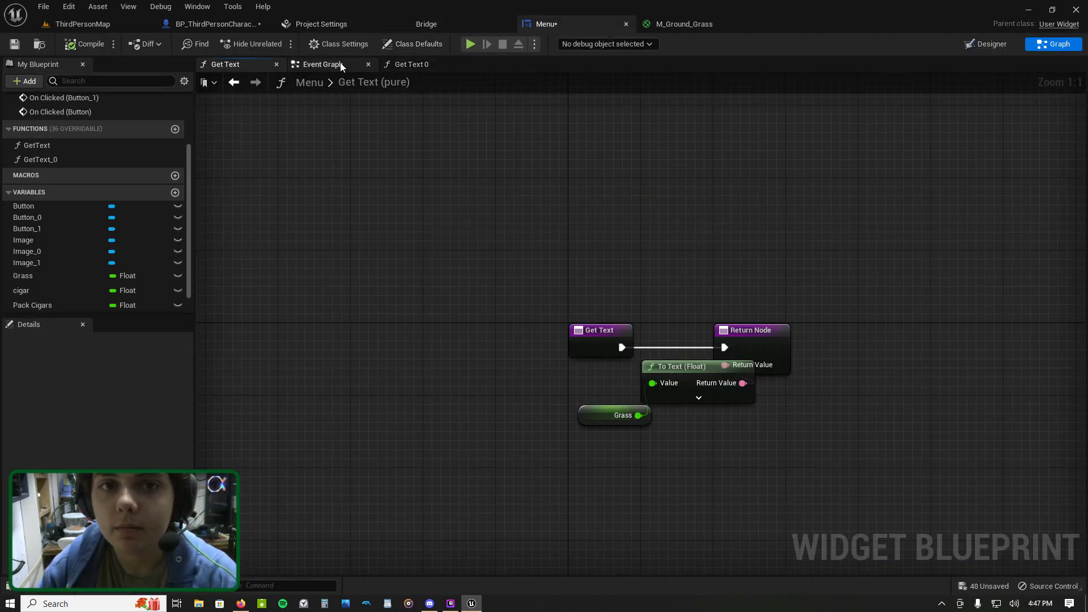
click(323, 64)
Step: Add a Text widget directly below the Cigars: label in the Menu widget's layout
click(990, 44)
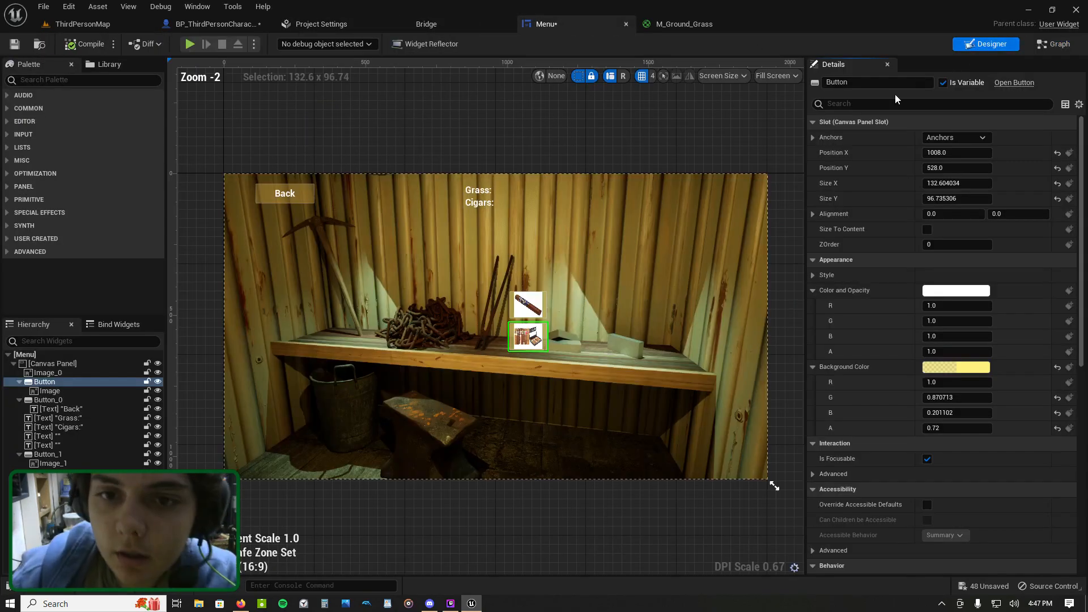
click(479, 202)
ctrl+click(518, 206)
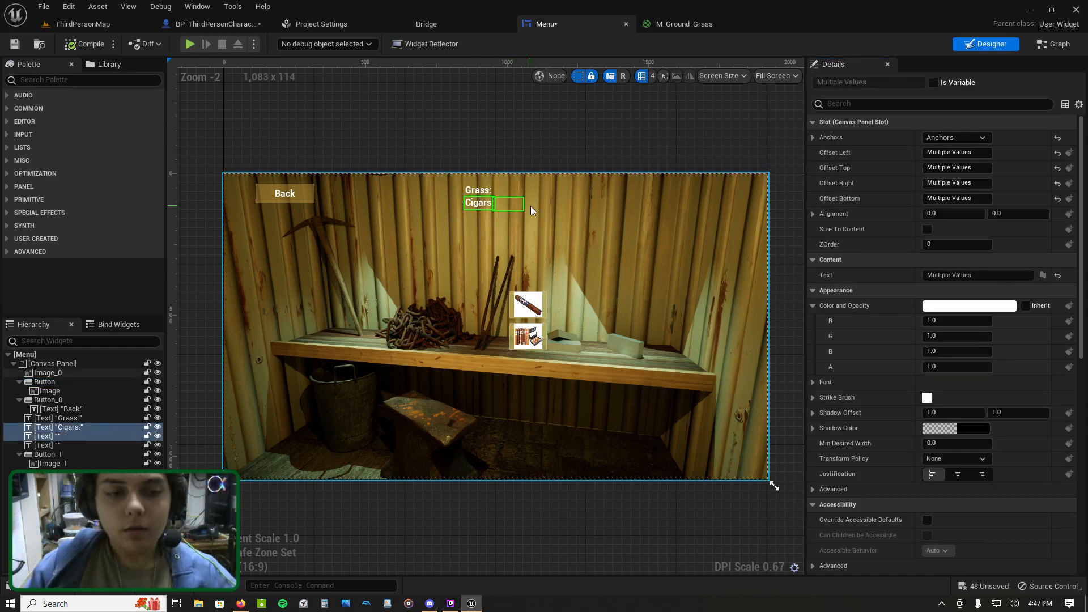
scroll(528, 204, up, 6)
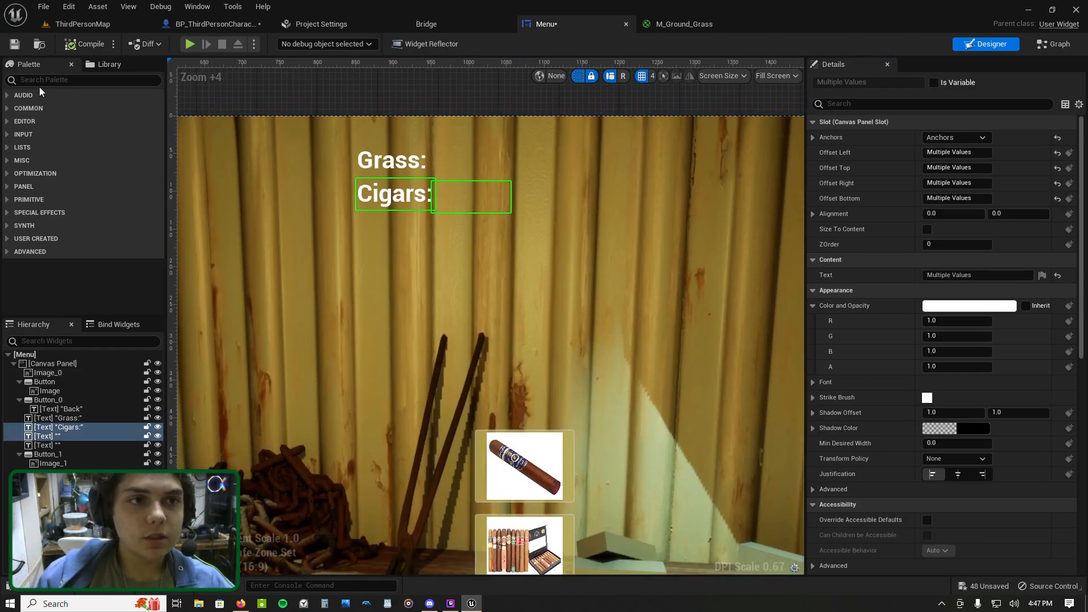
click(44, 83)
text(text)
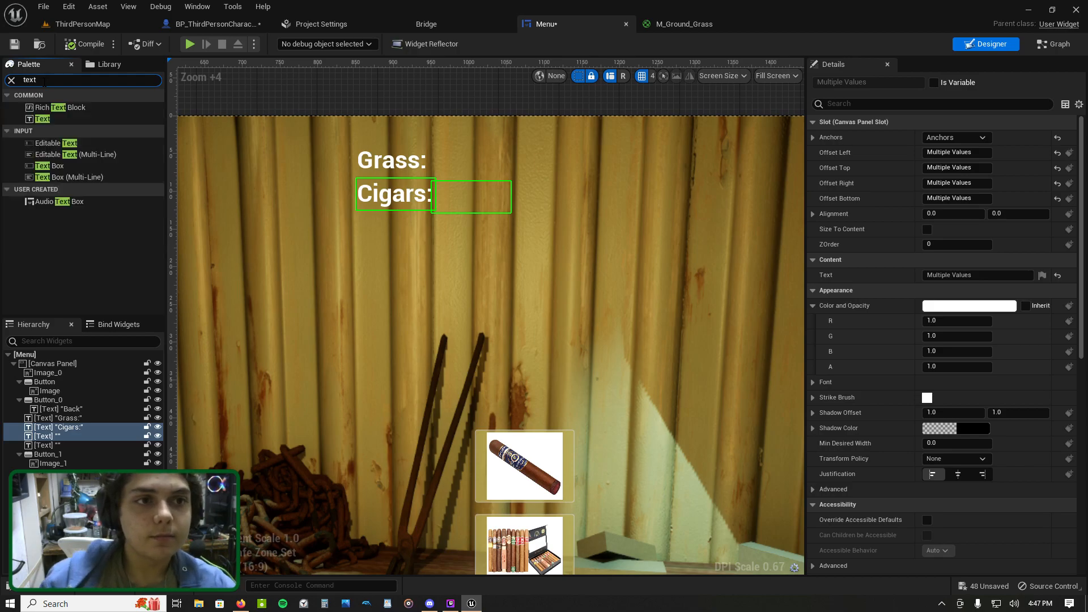
drag(42, 124, 359, 218)
Step: Set the new text block's content to "Packed Cigars:" and place it at X 740, Y 128
click(958, 275)
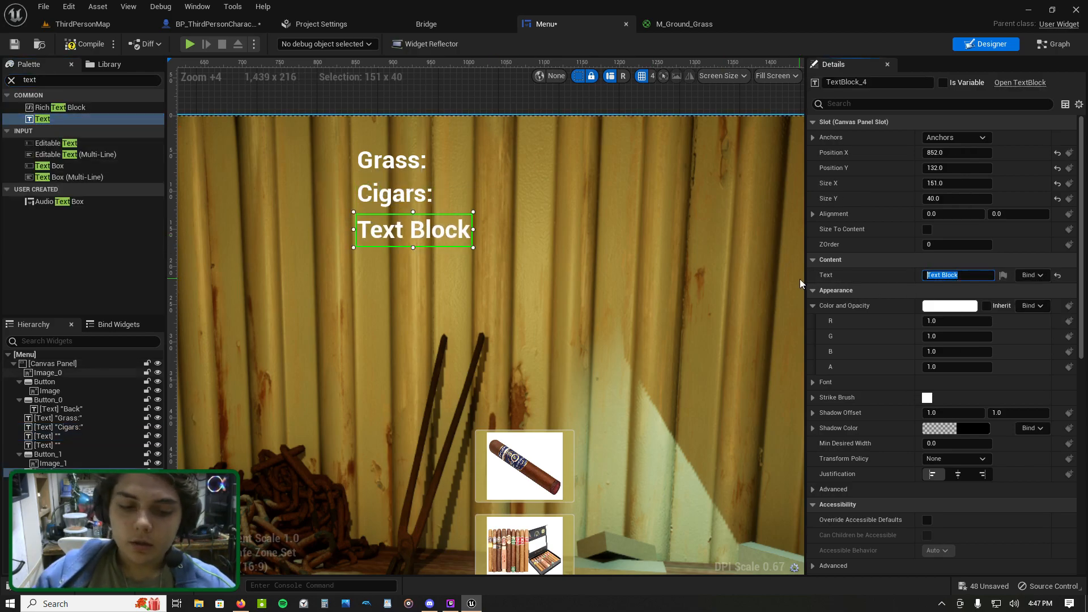
text(Packe)
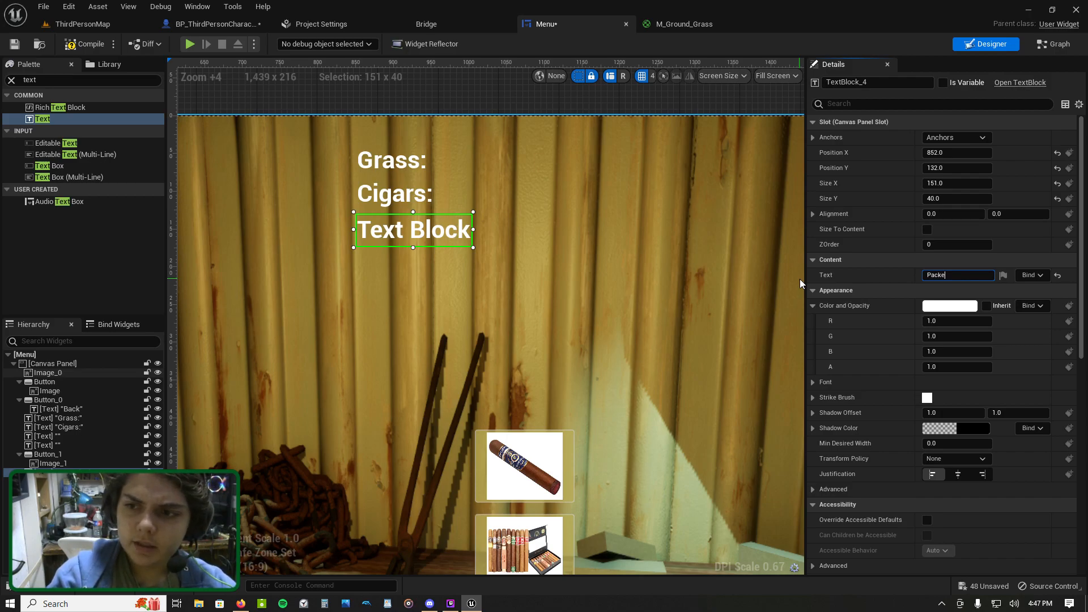
text(d Cigars)
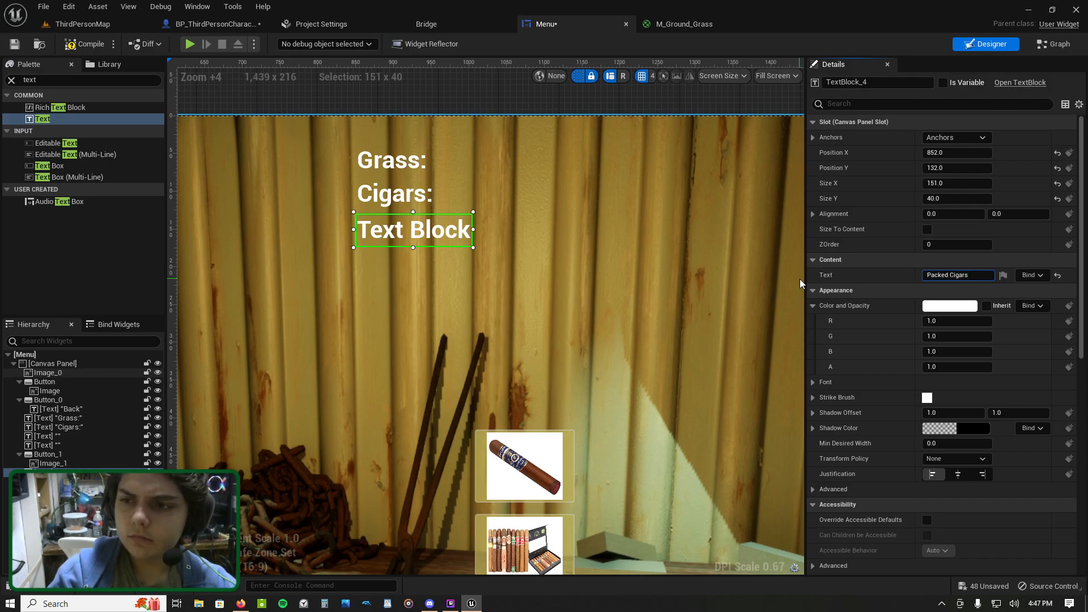
click(415, 267)
drag(430, 236, 346, 232)
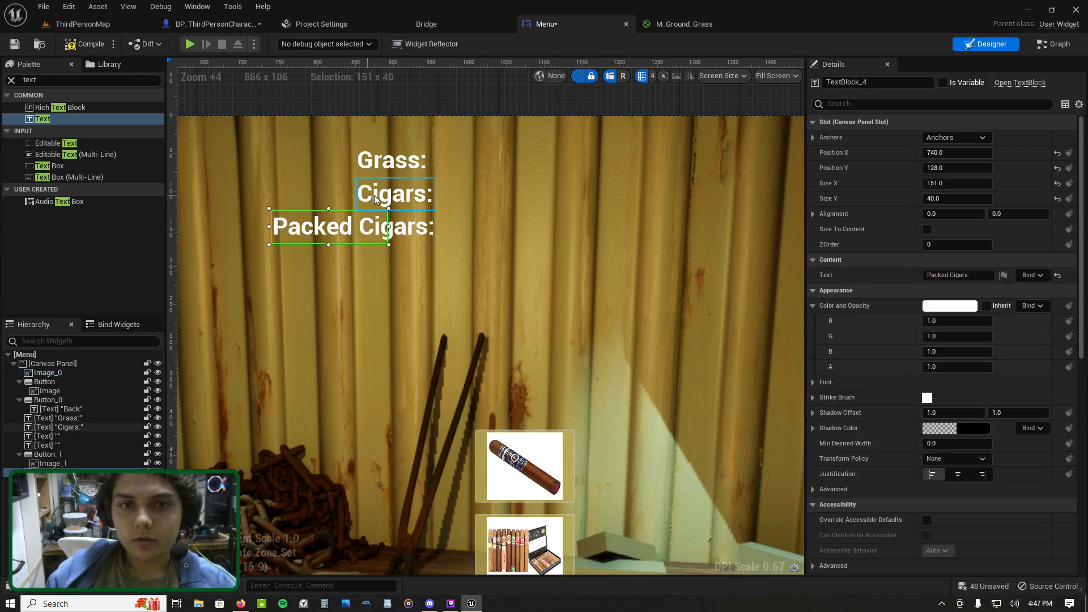
Step: Right-align the Cigars: and Packed Cigars: labels beneath Grass:, with Packed Cigars: at X 724, Y 124 and about 221 wide
click(386, 198)
drag(385, 198, 393, 227)
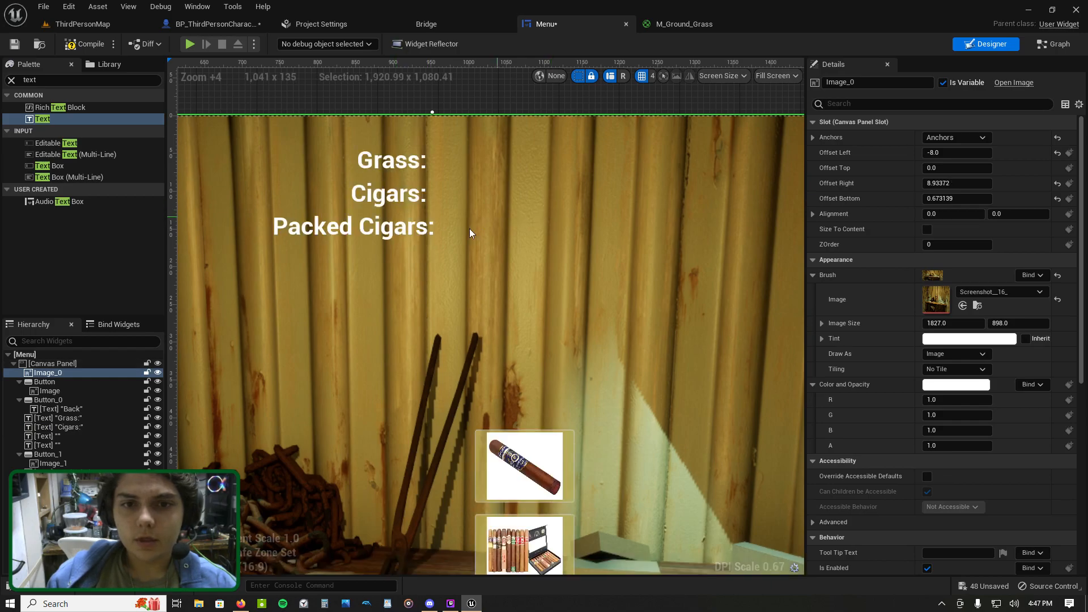
drag(349, 228, 403, 224)
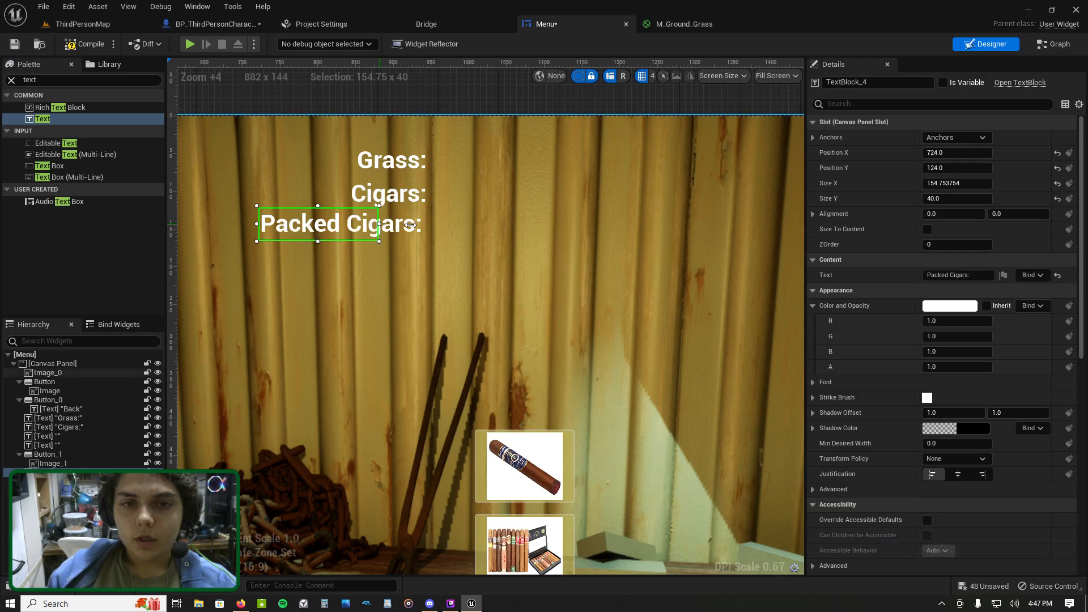
scroll(427, 226, down, 5)
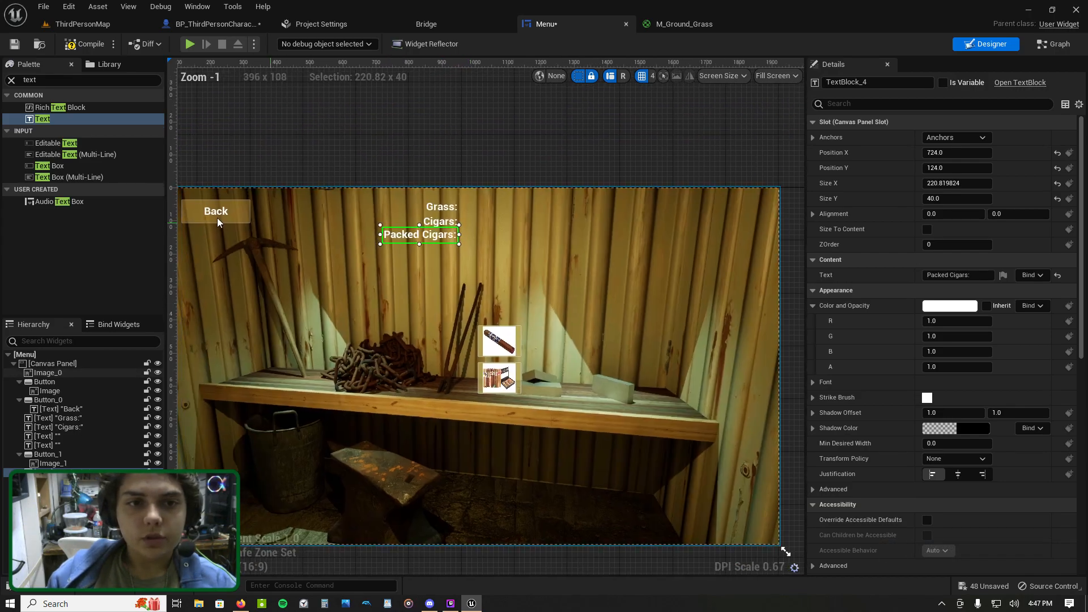
Step: Move the Packed Cigars: label's anchors from the canvas corner to fit closely around the label
drag(190, 190, 522, 244)
scroll(522, 242, up, 3)
scroll(522, 240, up, 4)
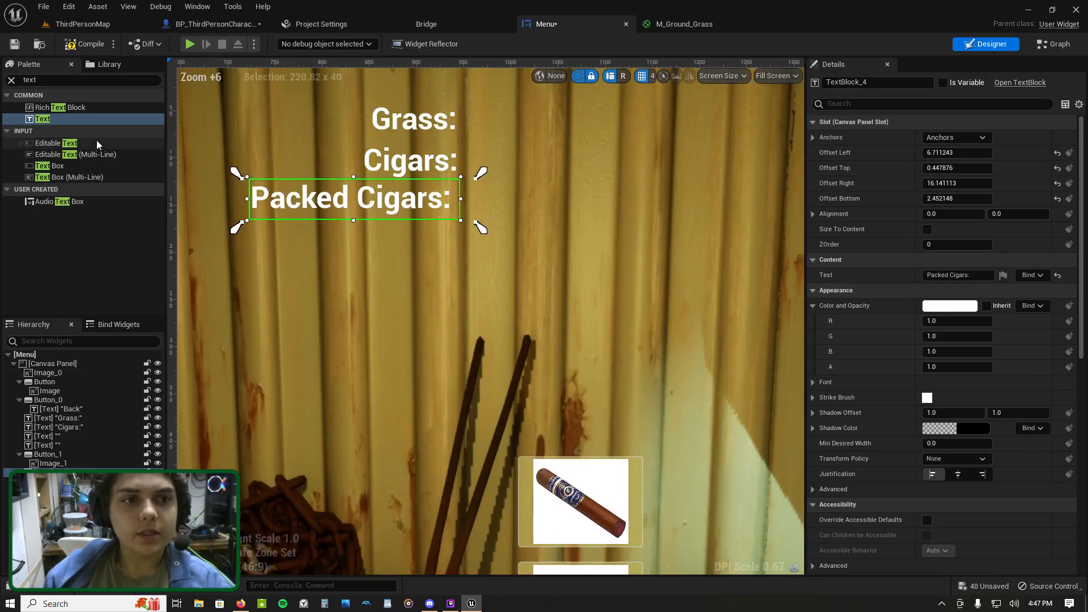
Step: Add a Text widget at X 960, Y 124 beside Packed Cigars: and create a new binding function for its text
drag(105, 124, 476, 182)
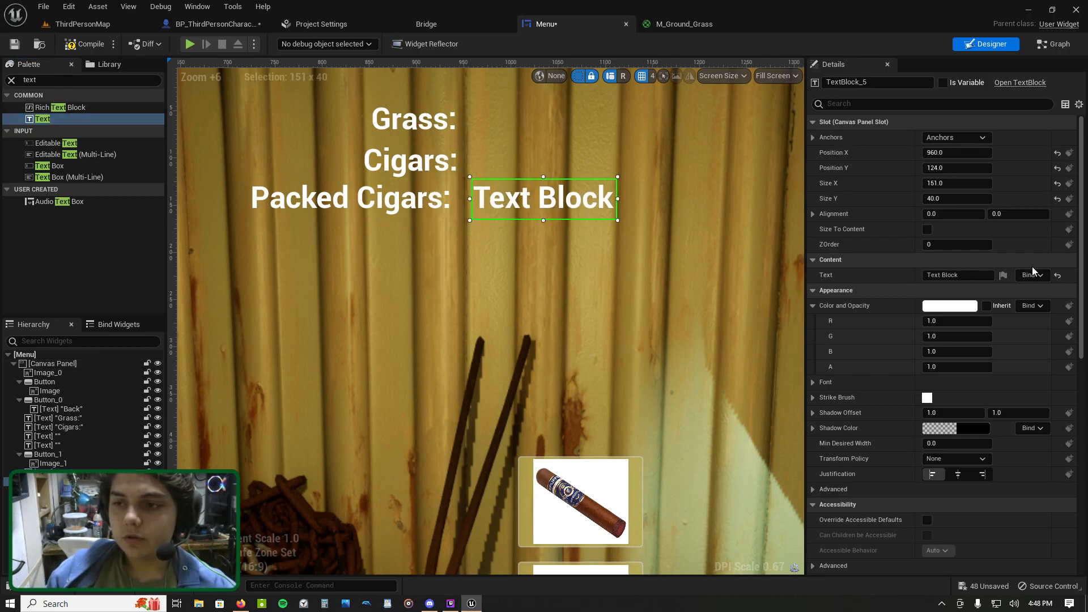
click(1031, 275)
click(1042, 306)
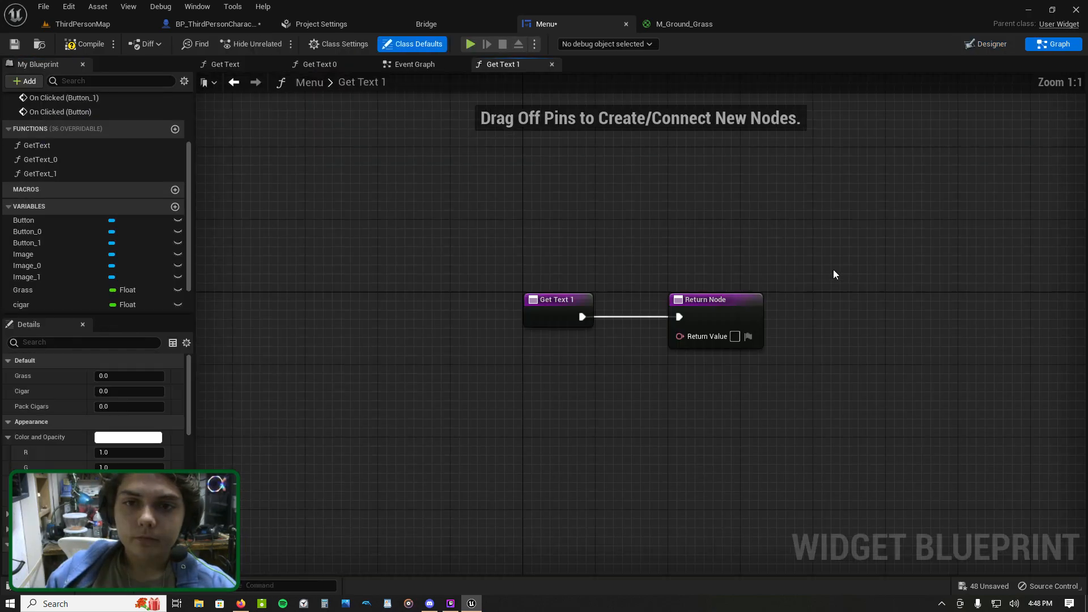
Step: Get the Pack Cigars variable in Get Text 1 and return it converted to text
scroll(34, 283, down, 1)
drag(32, 291, 725, 368)
click(654, 437)
Step: Compile the Menu widget and save it together with BP_ThirdPersonCharacter
click(76, 44)
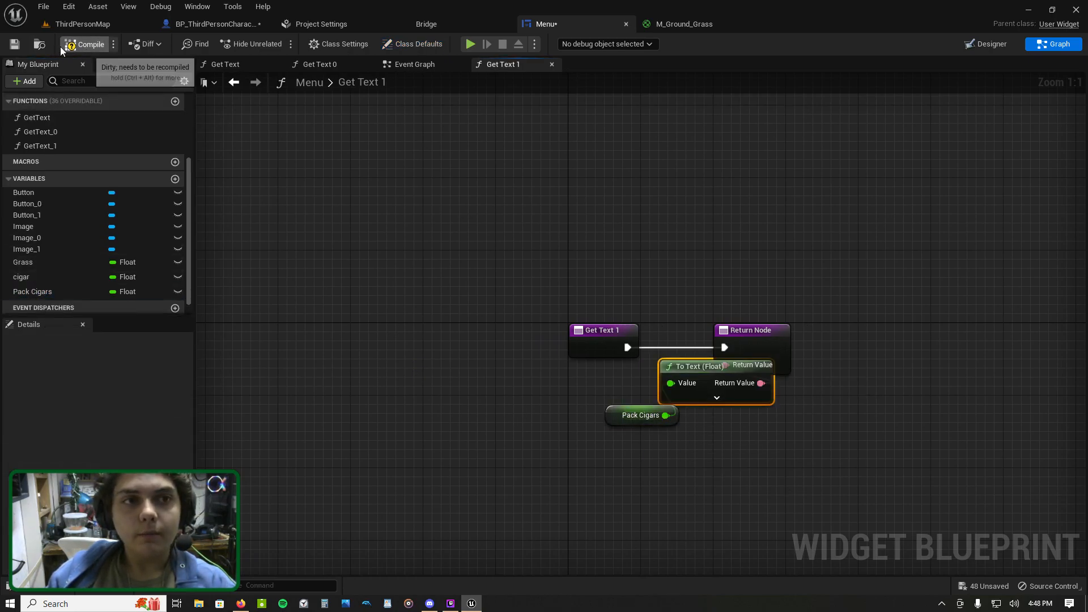
click(14, 43)
click(216, 24)
Step: Play-test ThirdPersonMap, check the Packed Cigars: label and value in the crafting menu, and end the test
click(85, 24)
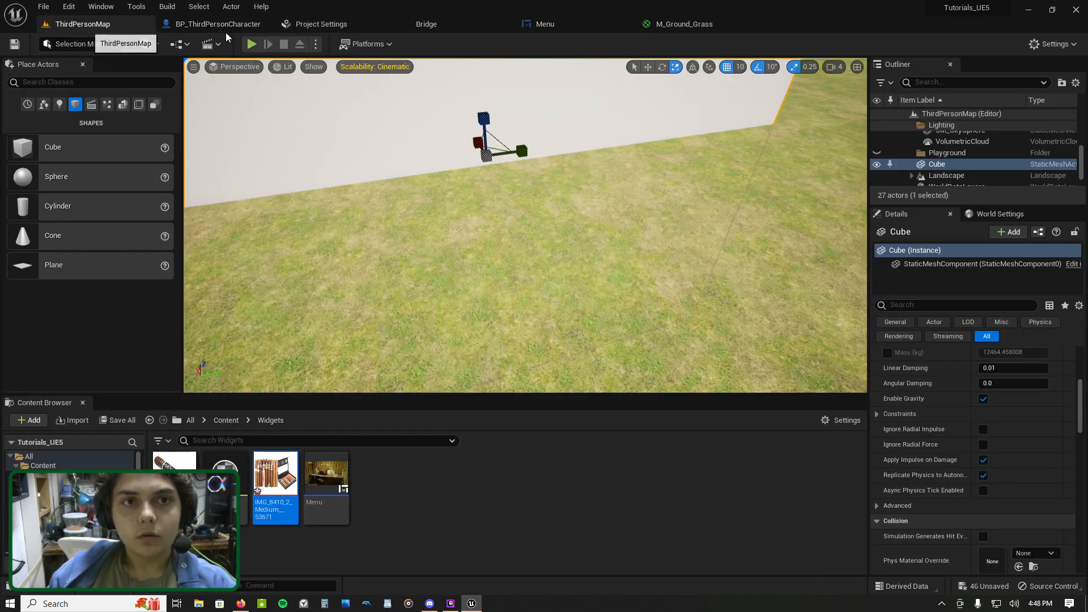
click(249, 44)
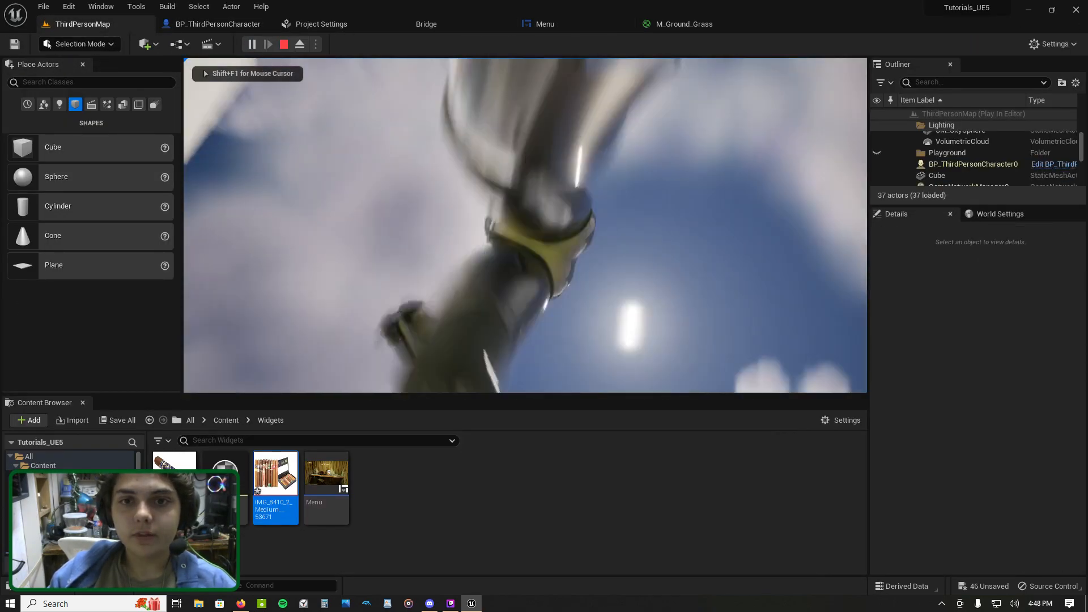
key(Tab)
click(252, 80)
key(Tab)
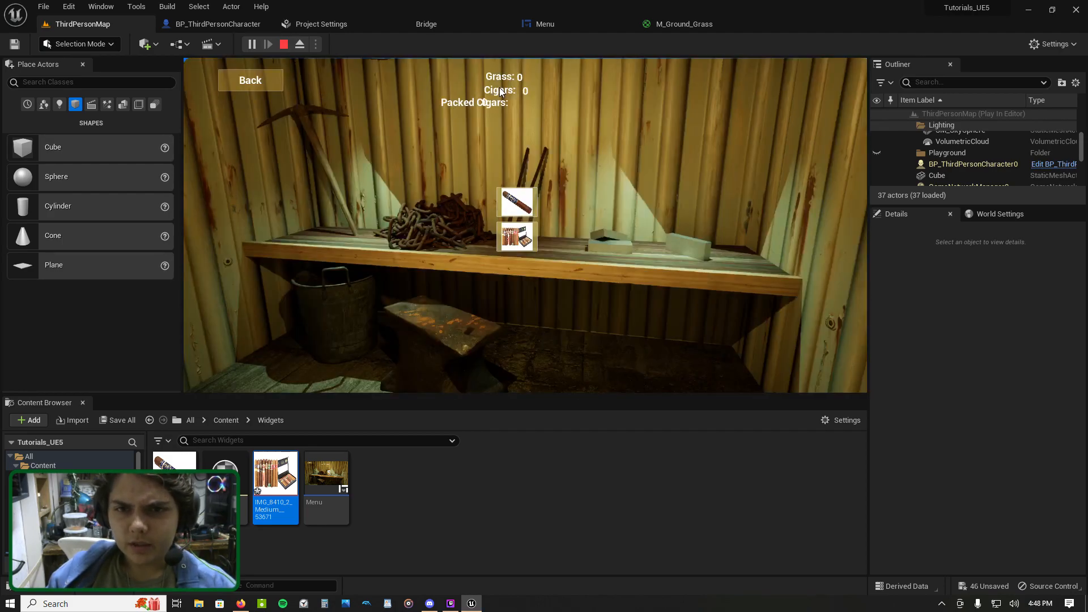
key(Escape)
Step: Fit the anchors of the text block beside Packed Cigars: around its own corners in the Menu widget's designer
click(219, 24)
click(321, 23)
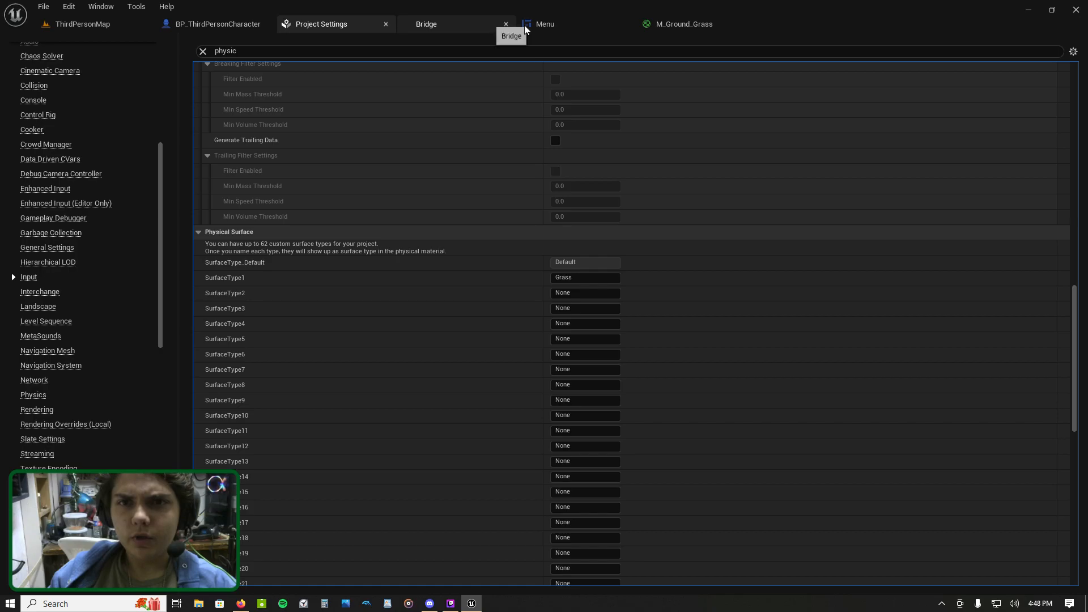
click(541, 23)
click(423, 65)
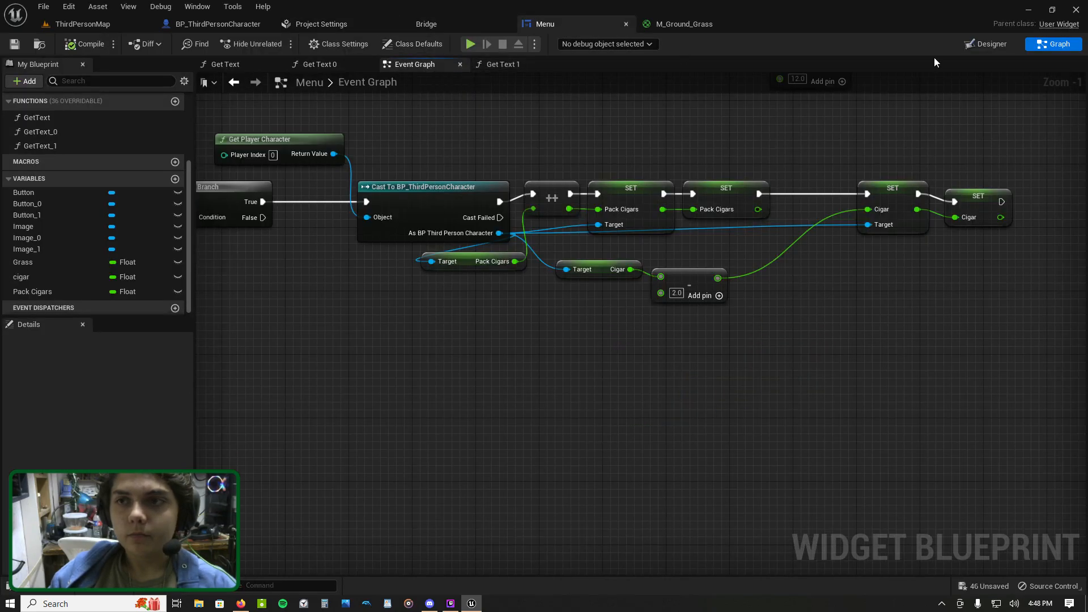
click(986, 43)
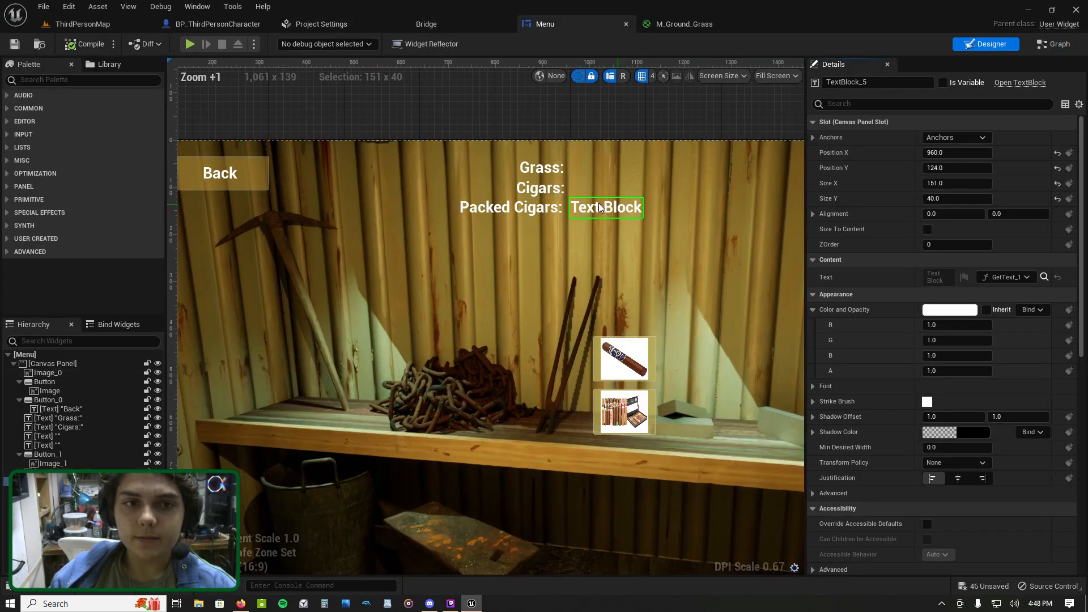
scroll(260, 166, down, 5)
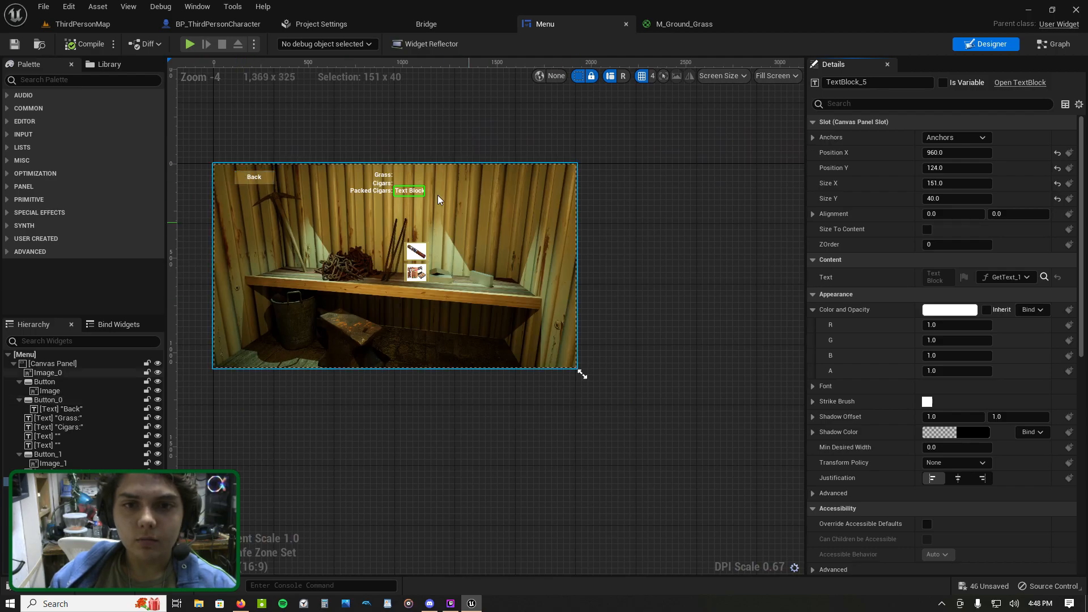
mouse_move(403, 191)
mouse_down()
mouse_move(371, 193)
mouse_move(395, 187)
mouse_up()
drag(405, 195, 433, 203)
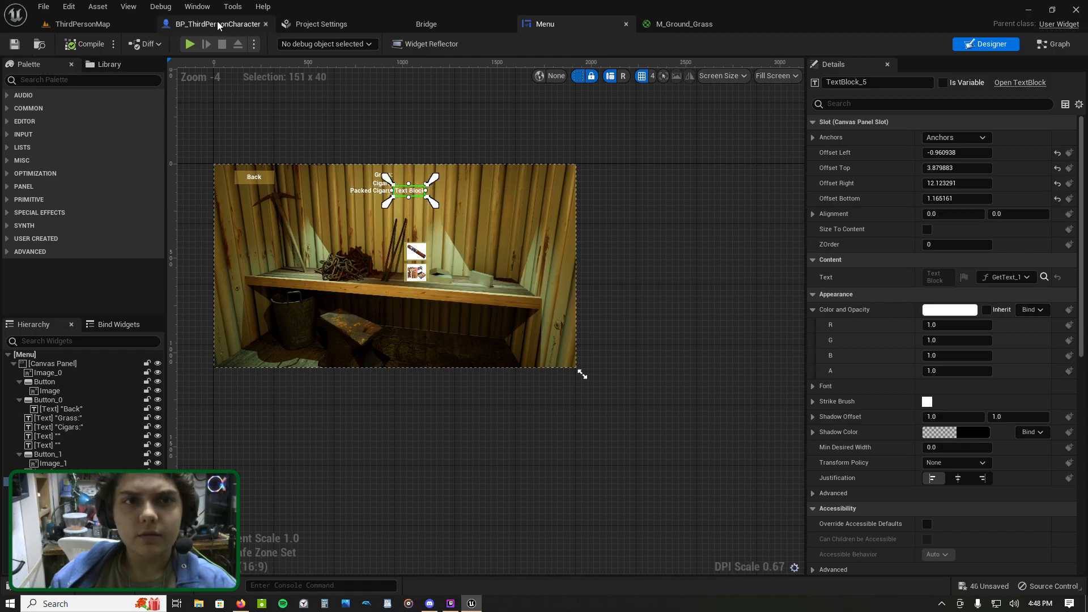
Step: Play-test ThirdPersonMap, check where the packed cigar value sits in the crafting menu, and end the test
click(218, 24)
click(93, 25)
key(alt+p)
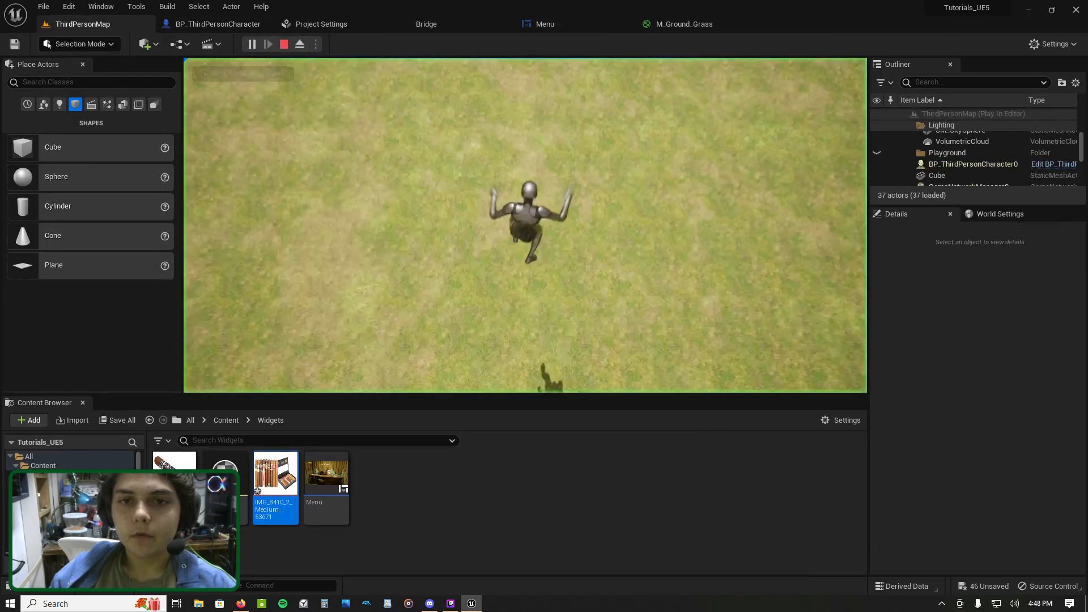
click(242, 79)
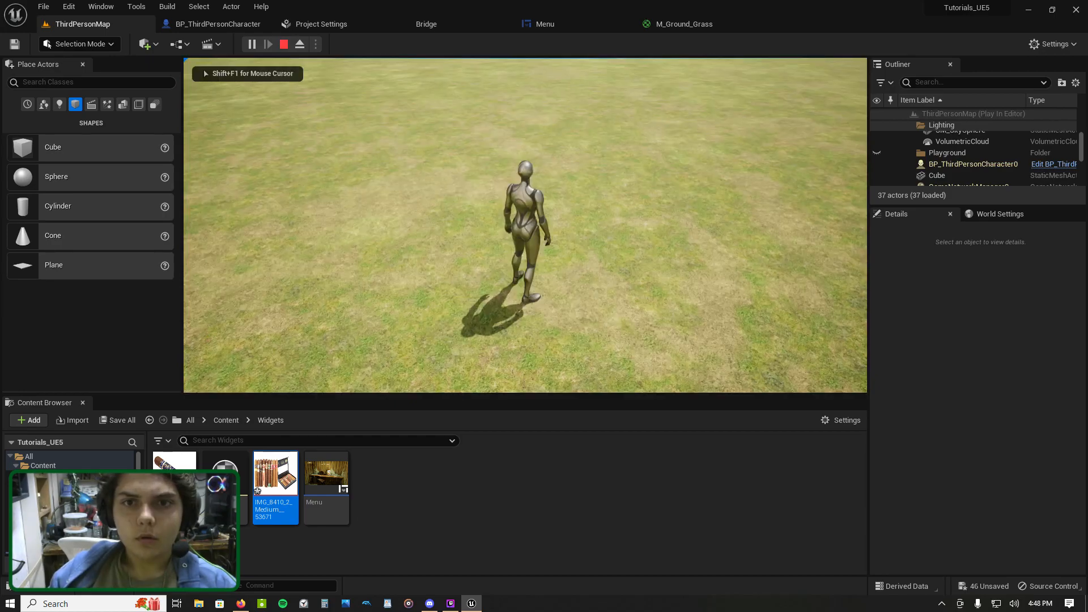
key(Tab)
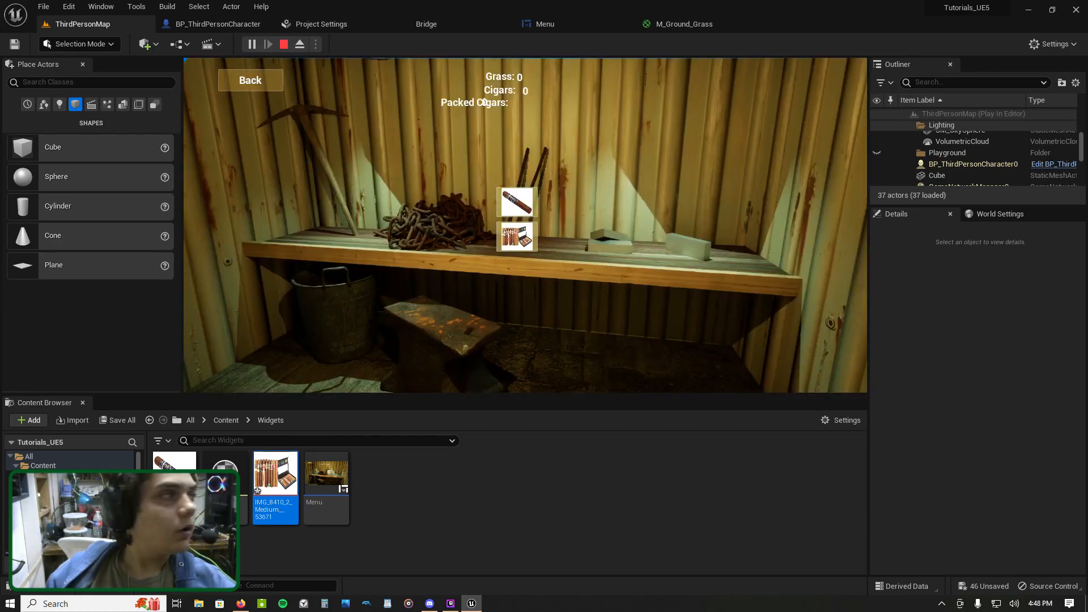
key(Tab)
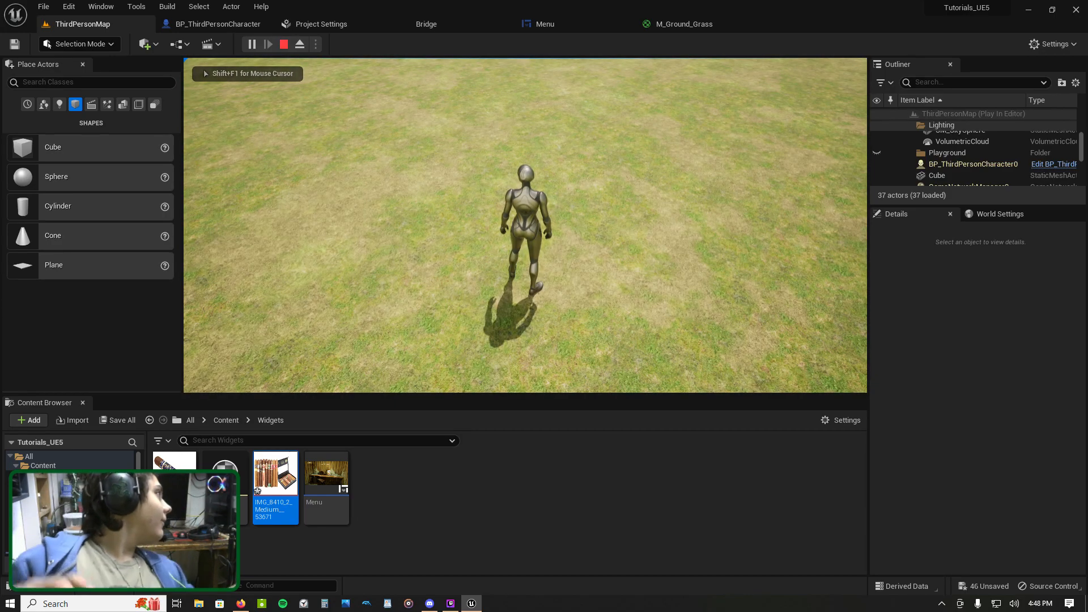
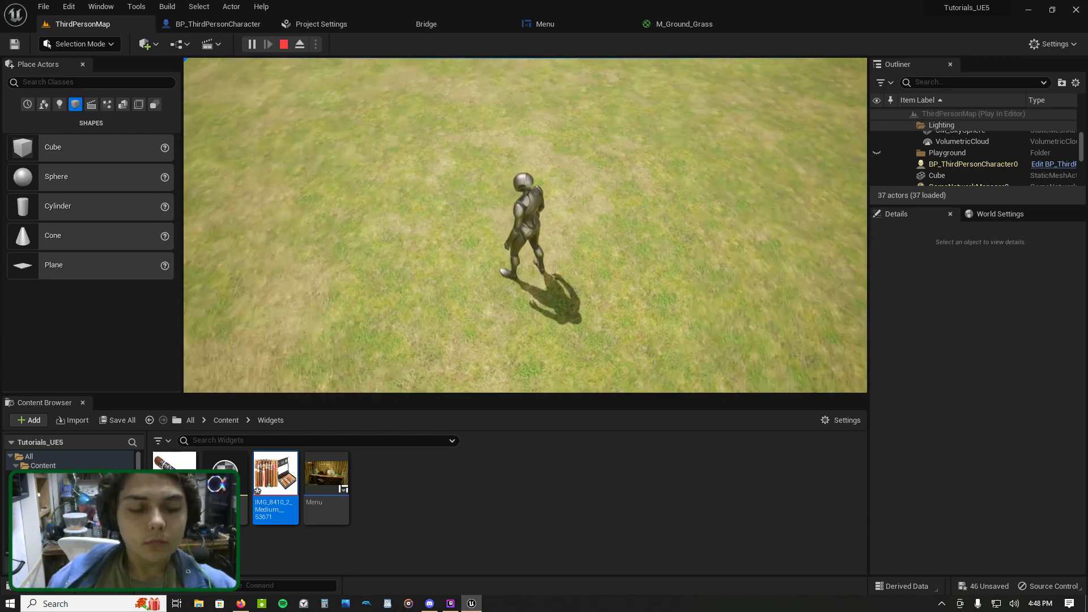
key(m)
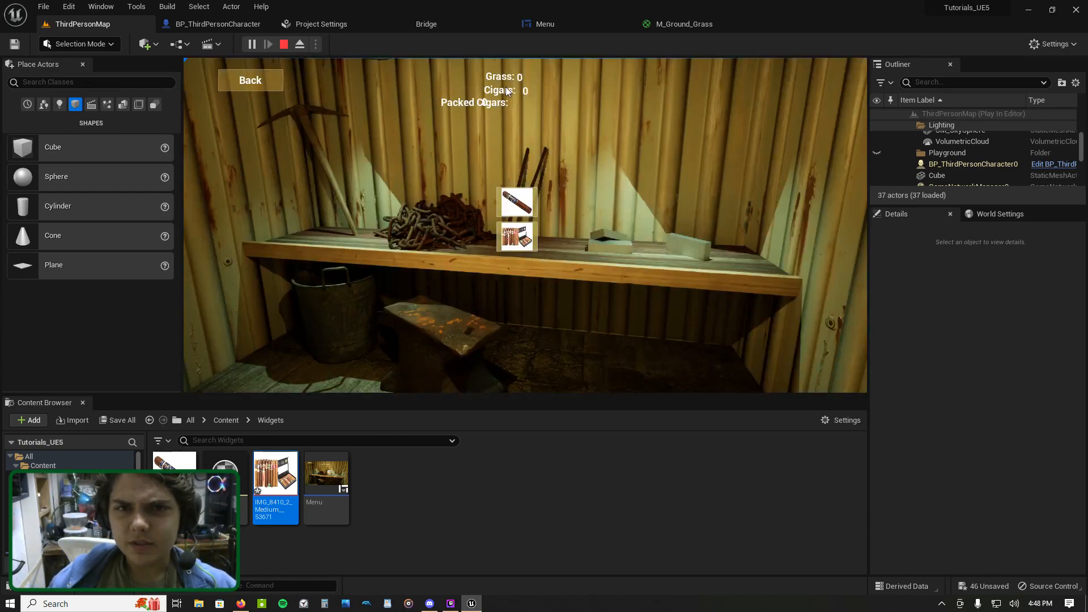
key(Escape)
Step: Readjust the anchors of the Packed Cigars value text block in the Menu widget so they enclose the block
click(550, 24)
scroll(405, 107, up, 6)
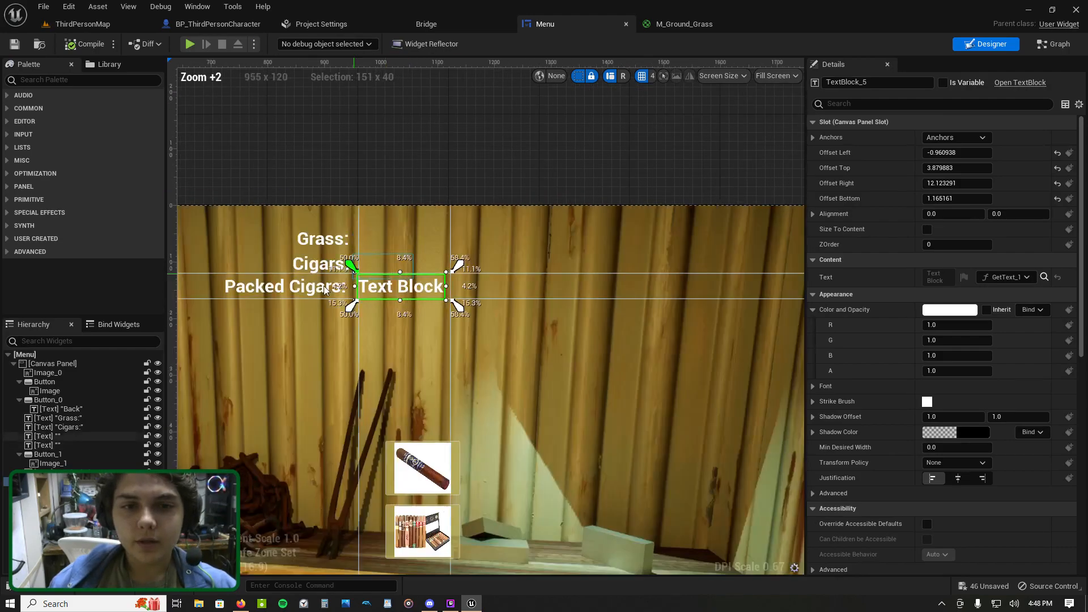
click(322, 284)
right_drag(444, 288, 559, 284)
drag(477, 305, 468, 302)
click(511, 286)
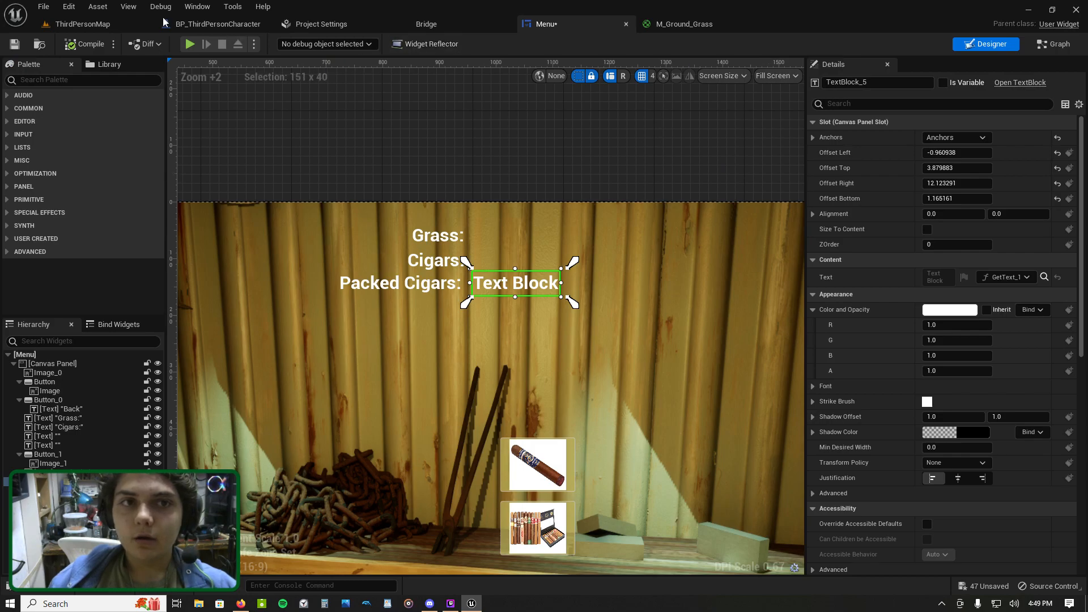
Step: Play-test the level to check the packed cigar value's alignment, and return to the Menu widget
click(102, 23)
click(252, 44)
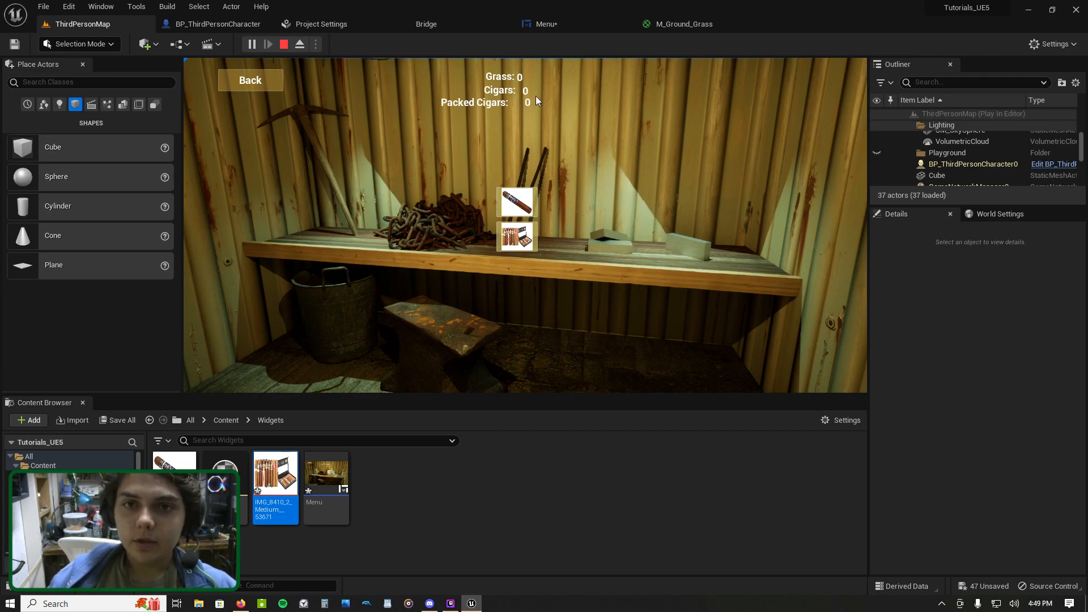
click(551, 24)
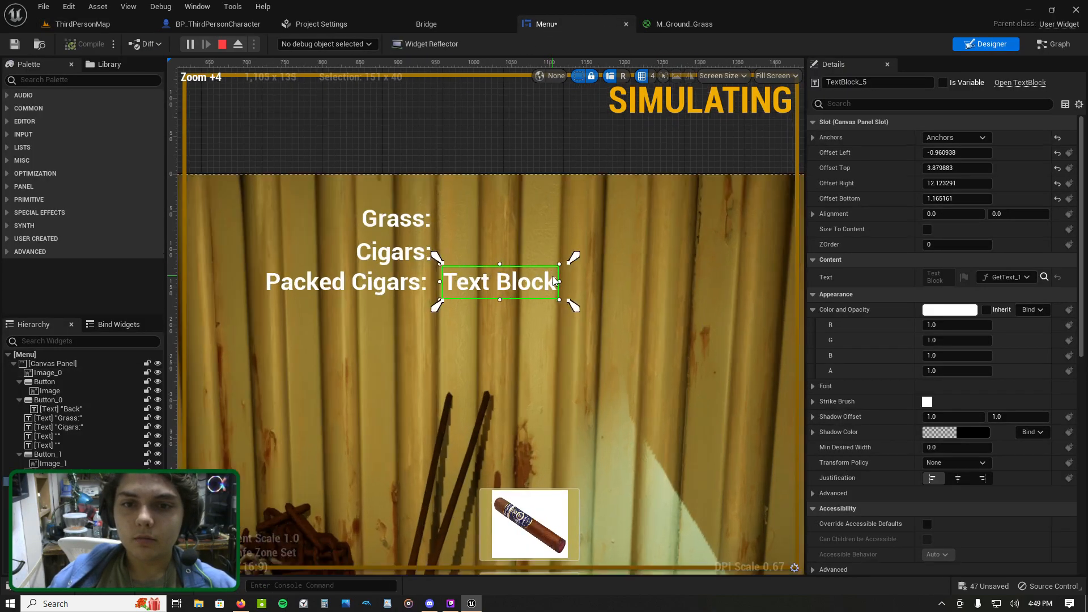
Step: Remove the GetText_1 binding from the Packed Cigars value text block and clear its default text
scroll(554, 281, up, 1)
click(441, 242)
click(479, 285)
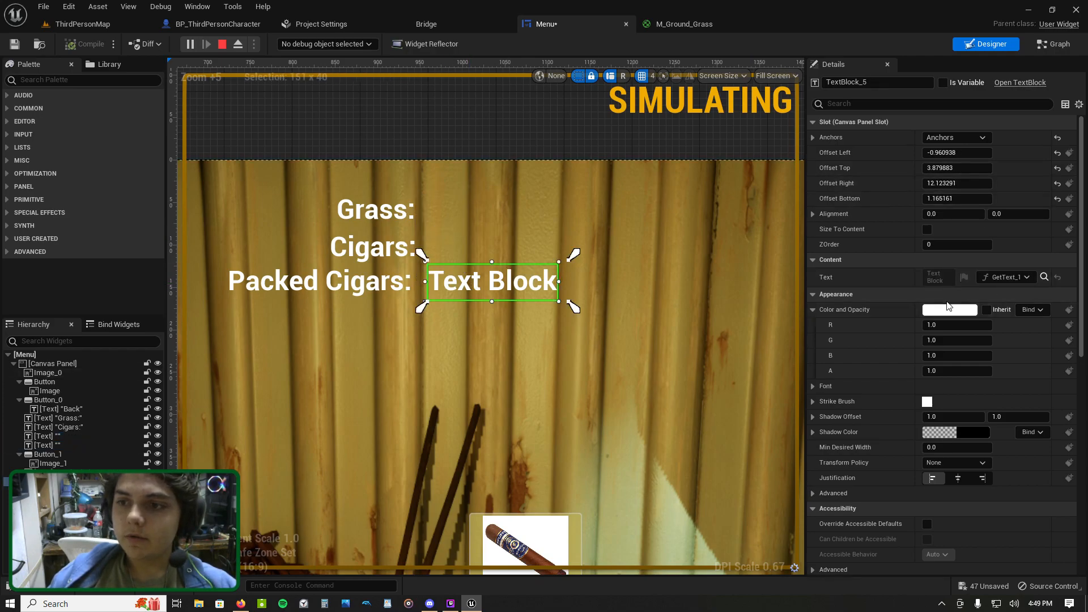
click(1004, 278)
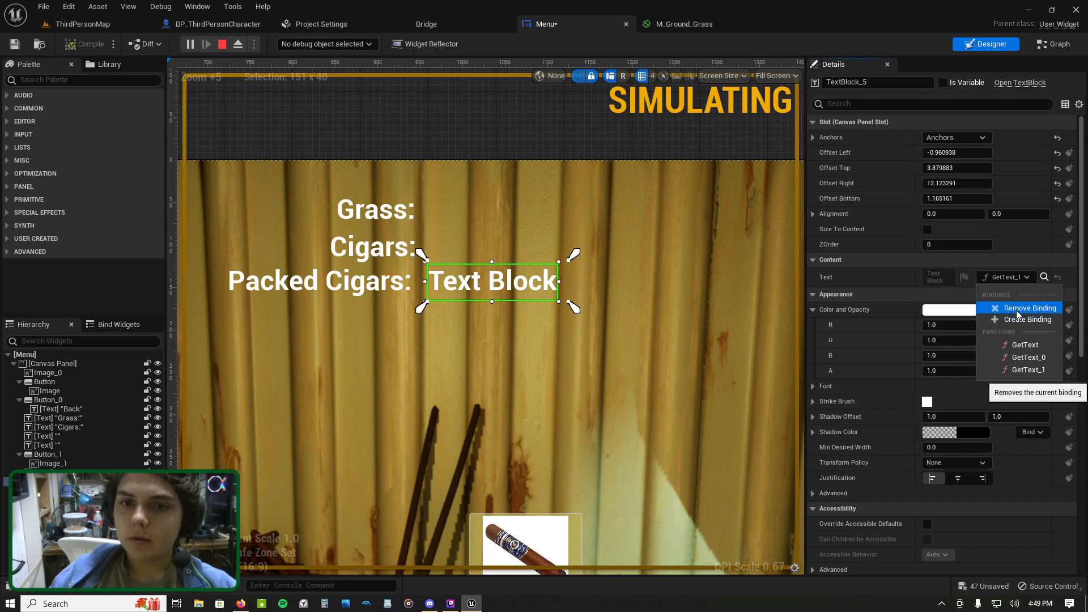
click(1018, 313)
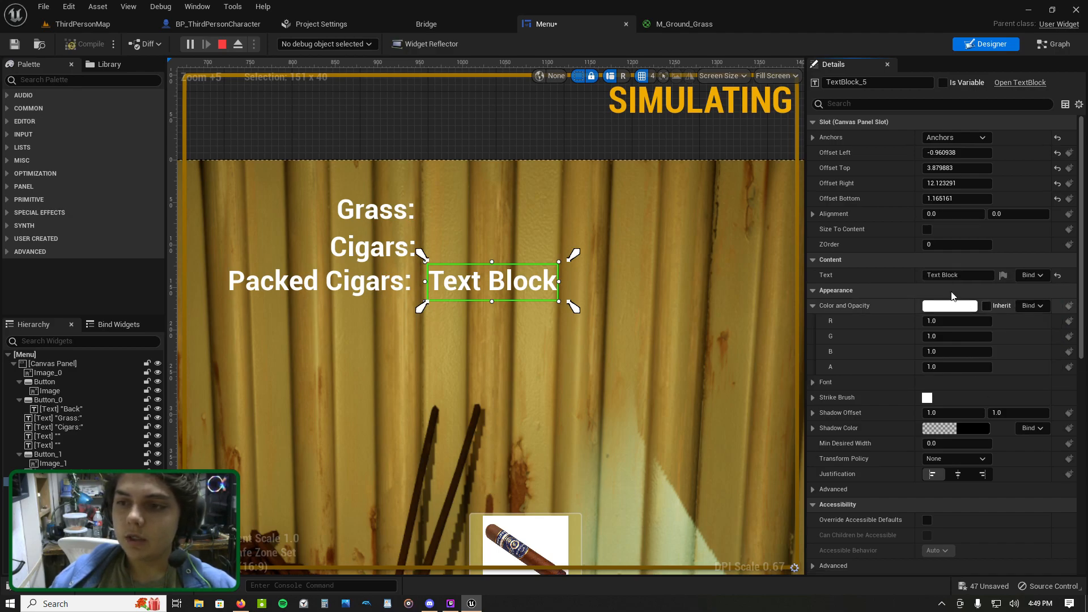
click(952, 275)
key(BackSpace)
key(Return)
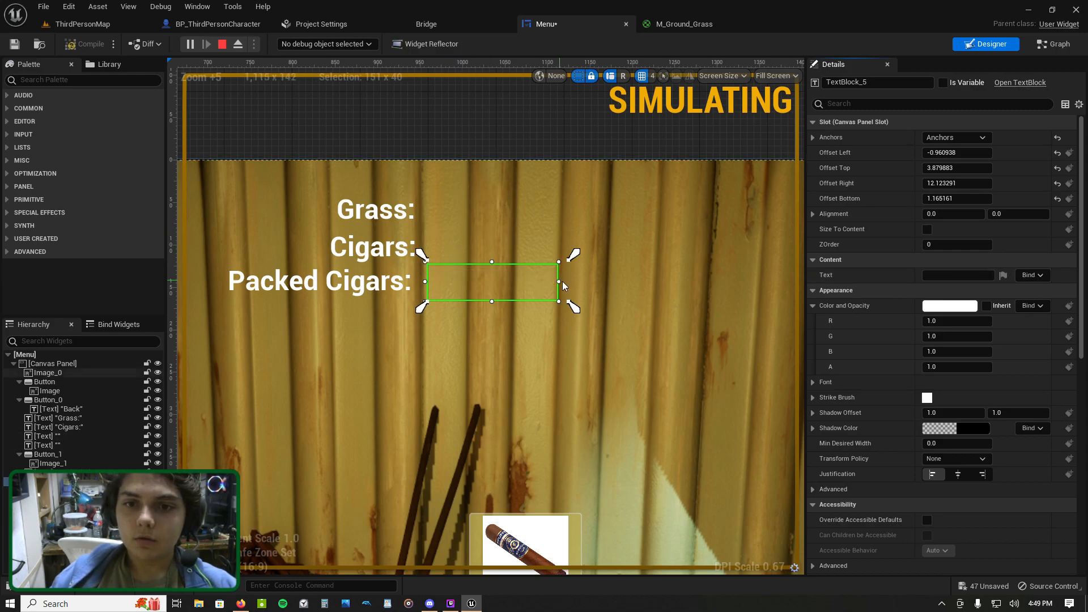
Step: Narrow the empty Packed Cigars value text block to about 98 units and pull its right-hand anchors onto its corners
drag(542, 279, 513, 276)
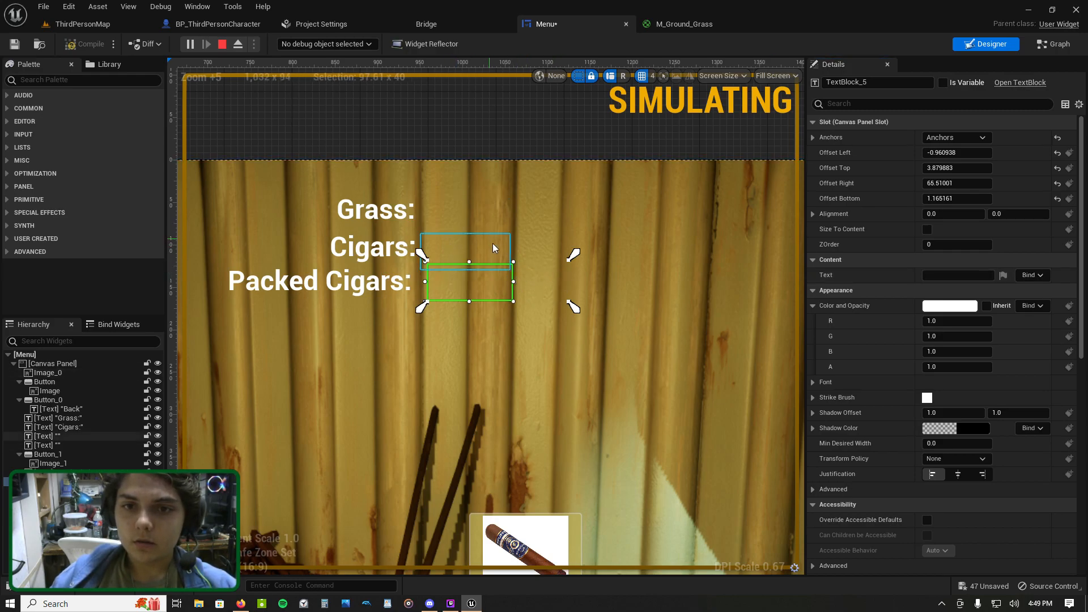
drag(570, 257, 518, 259)
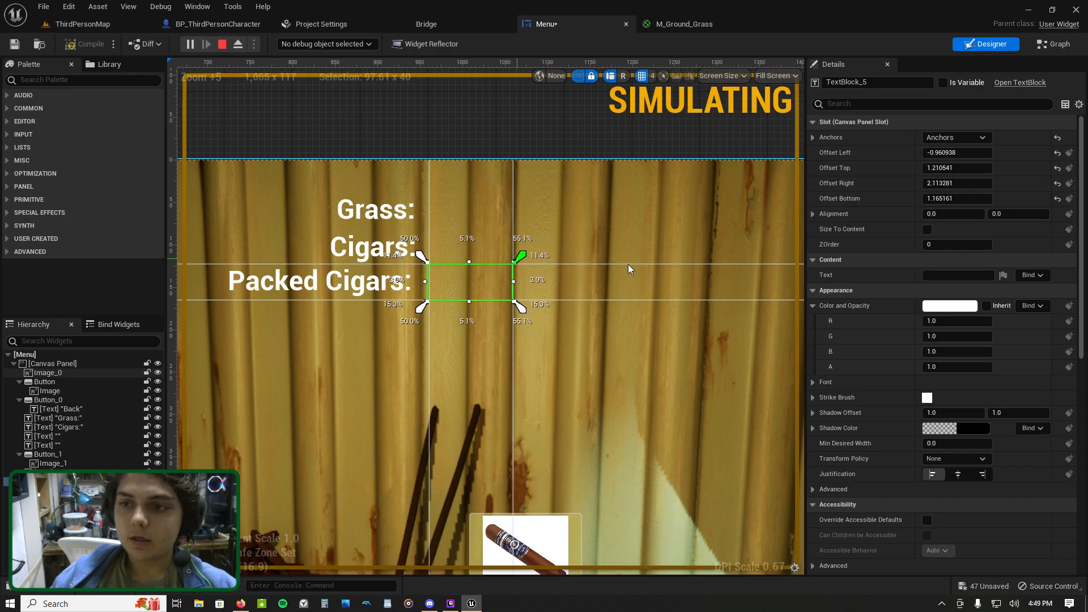
Step: Move the anchors of the empty text block beside Grass: onto that block's own four corners
click(444, 248)
click(460, 217)
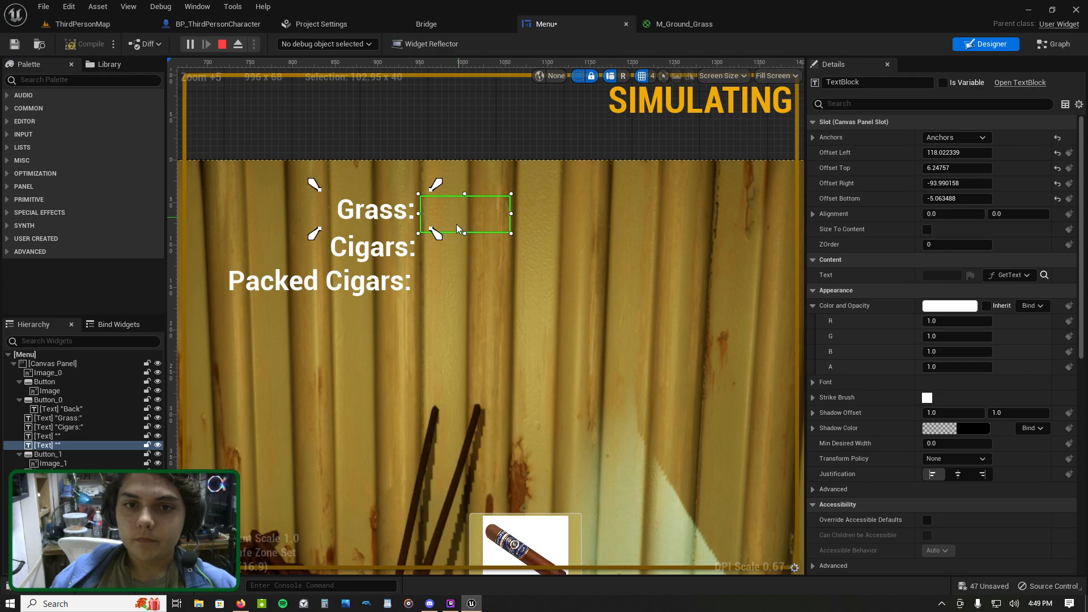
drag(316, 186, 516, 192)
drag(422, 233, 410, 236)
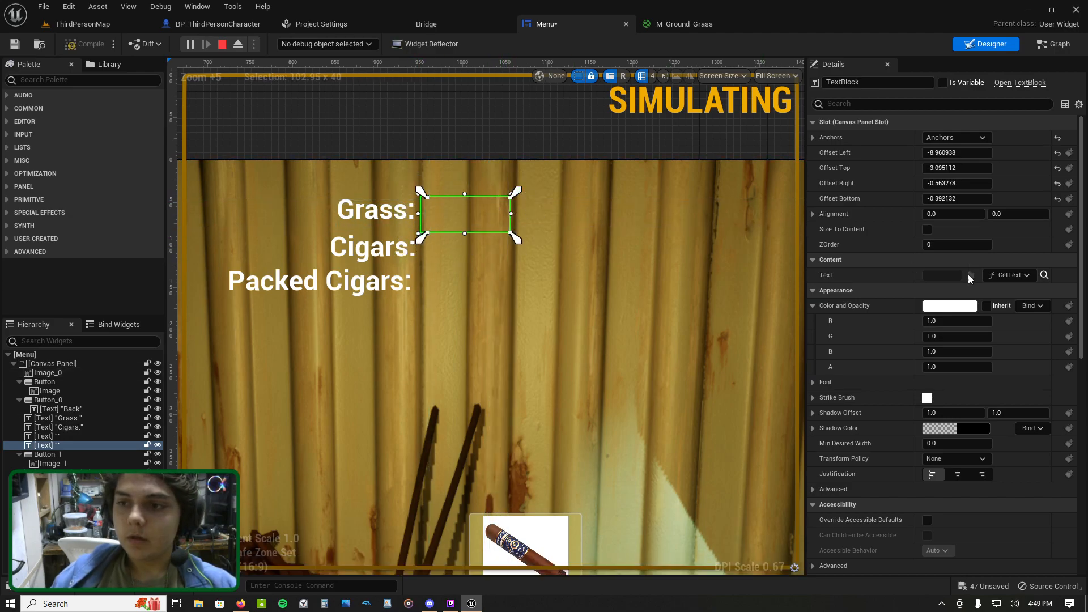
Step: Widen the Packed Cigars value text block leftward to about 102 units and bind its text to GetText_1
click(462, 287)
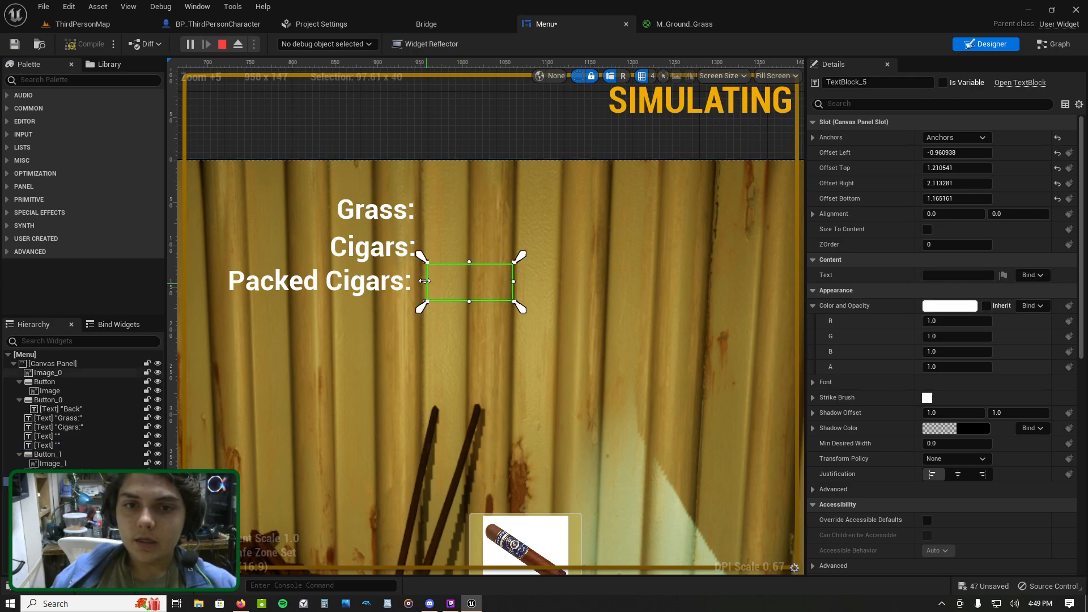
drag(426, 267, 412, 260)
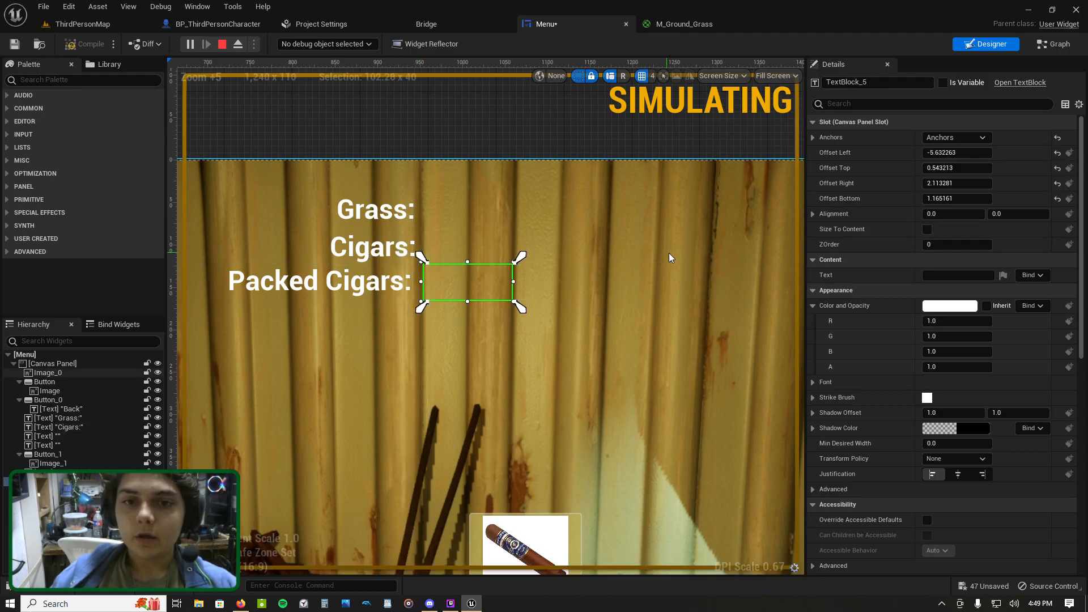
click(1031, 275)
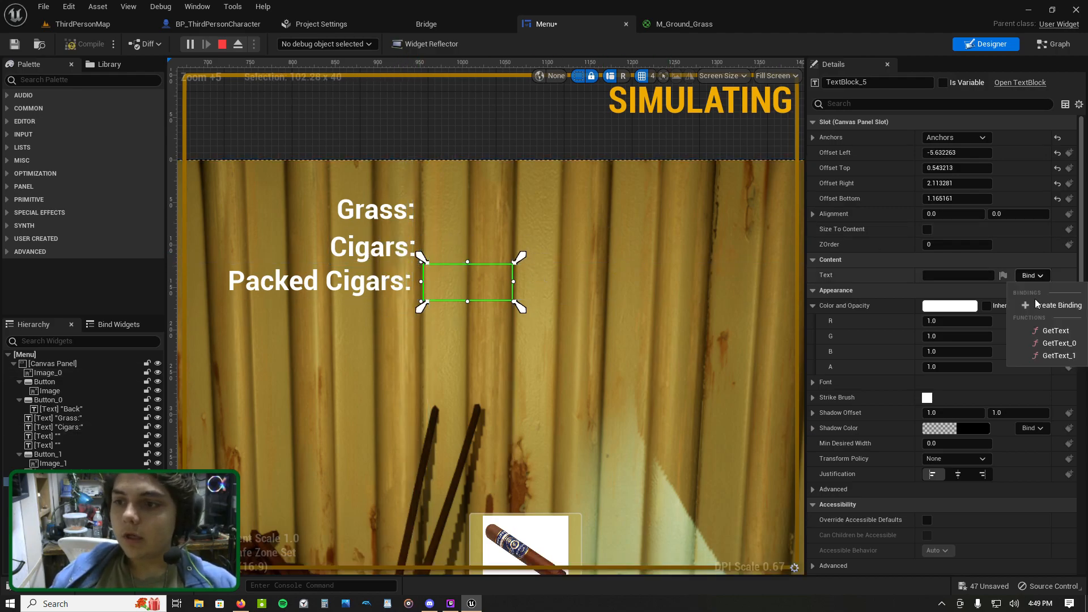
click(1029, 352)
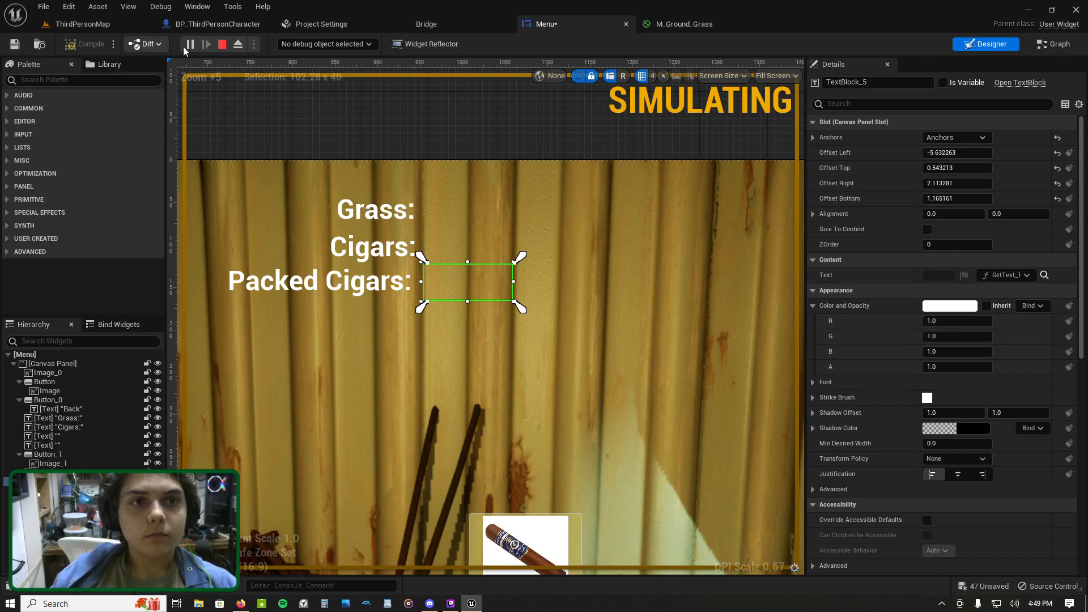
Step: Stop the running simulation, play-test ThirdPersonMap again to check the alignment of the three menu values, and end the test
click(222, 44)
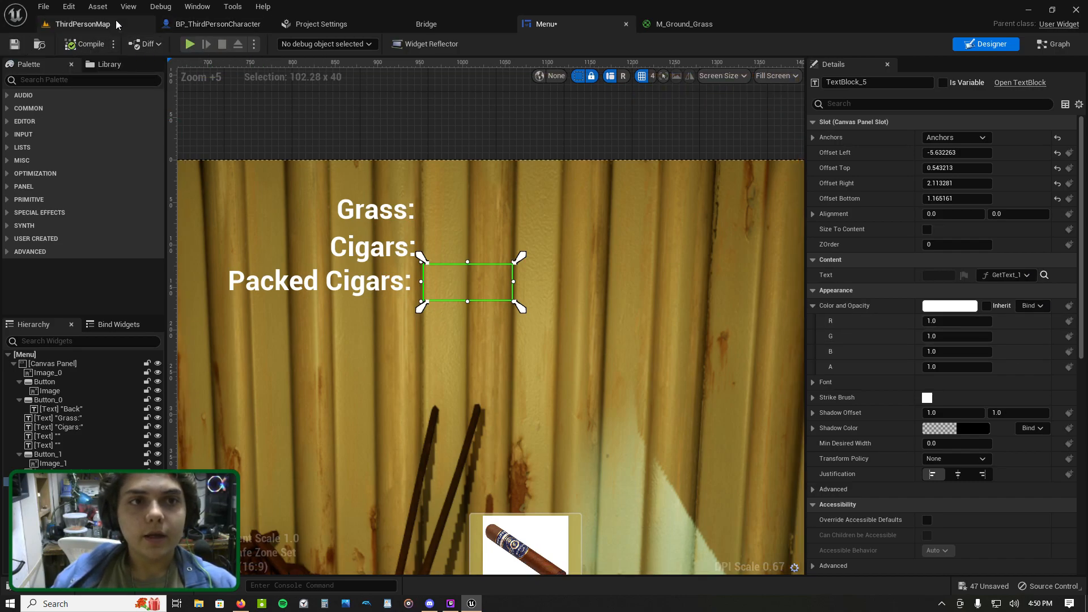
click(128, 23)
click(252, 44)
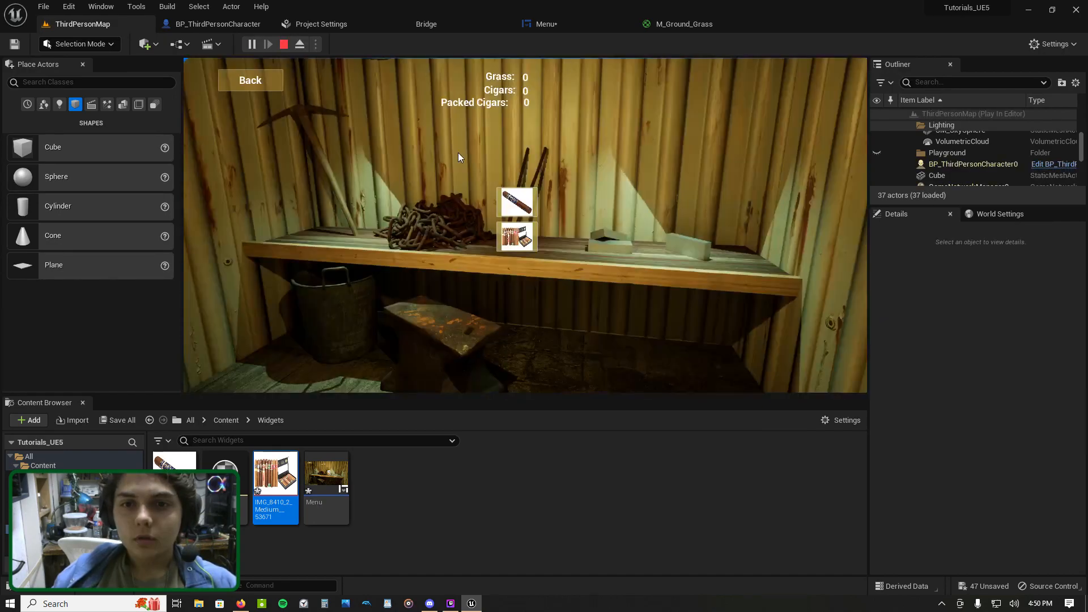
click(242, 83)
key(Escape)
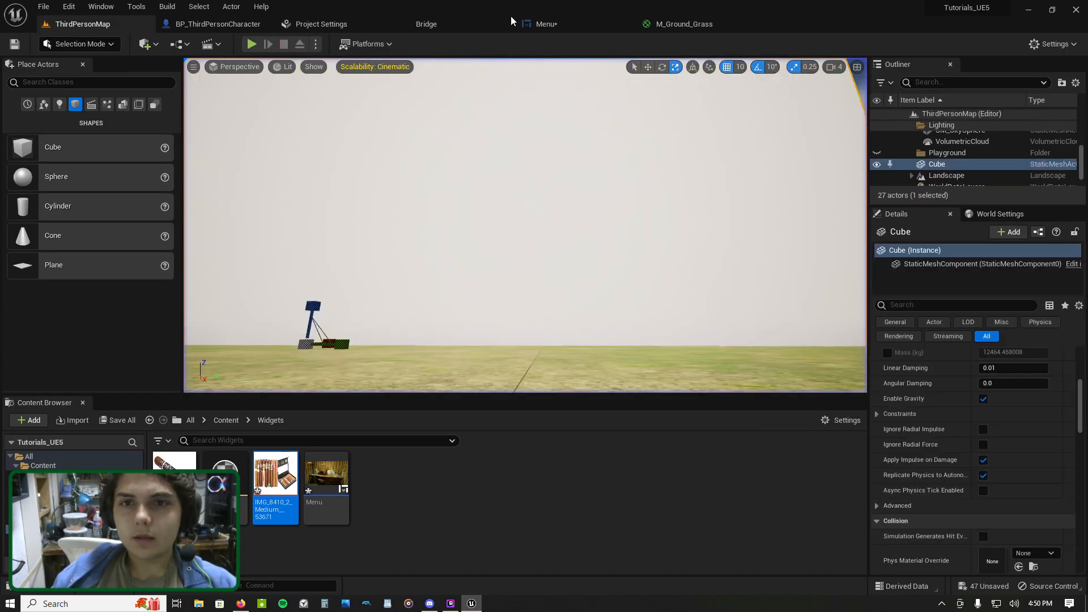
Step: Inspect the placement and anchors of the Grass:, Cigars: and Packed Cigars: labels in the Menu widget
click(538, 24)
click(355, 281)
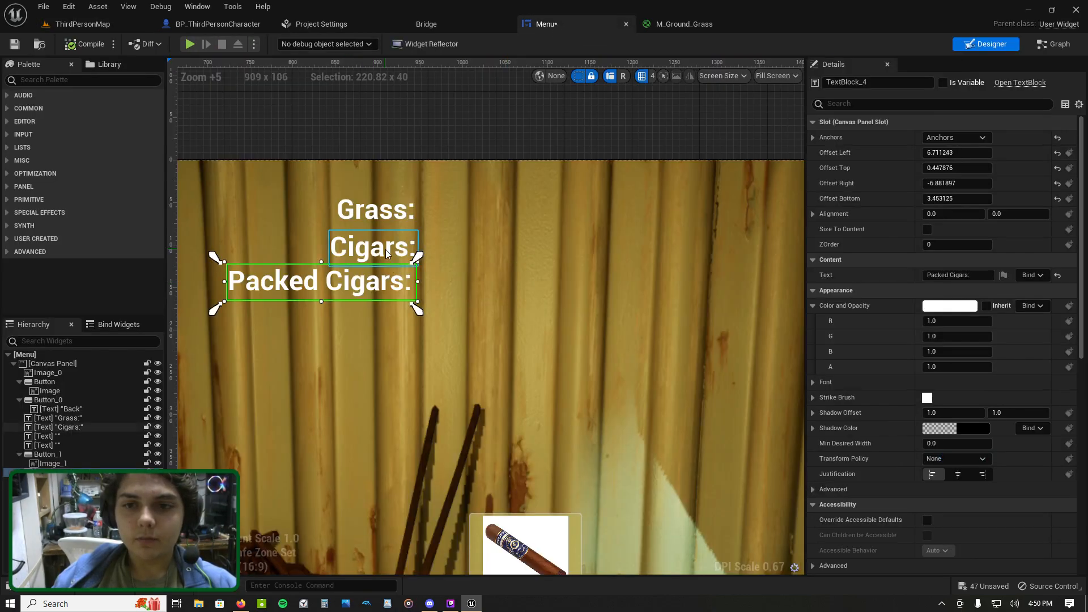
click(366, 248)
click(358, 219)
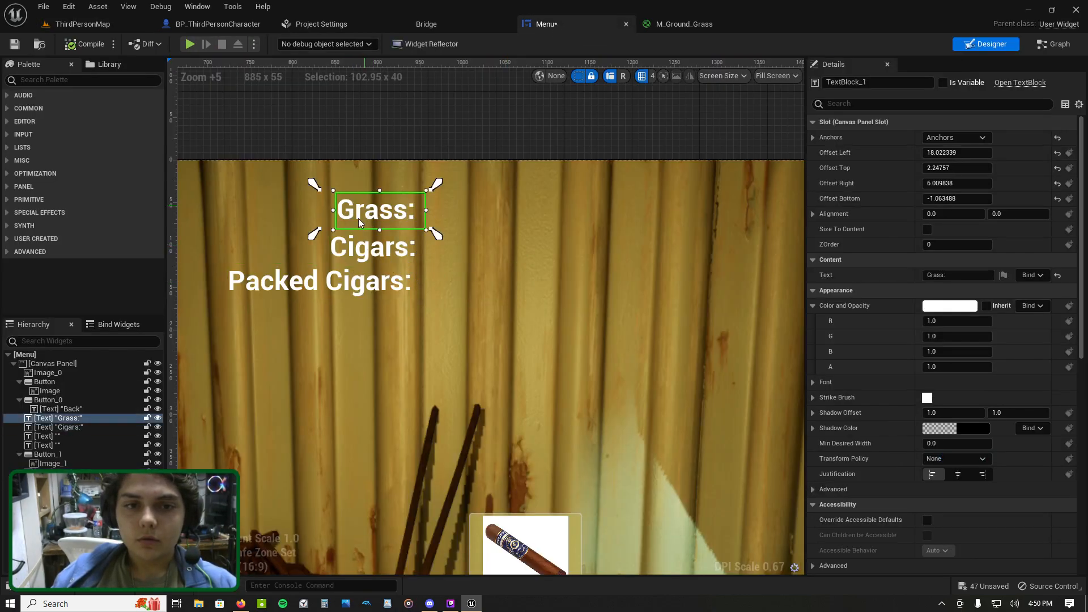
click(330, 255)
click(357, 278)
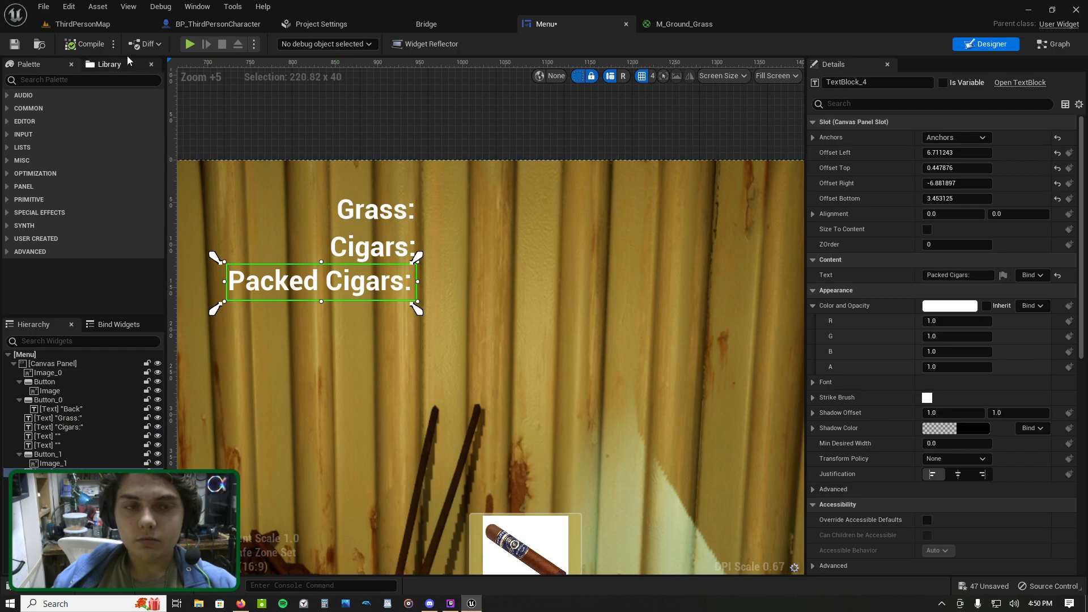
click(379, 254)
click(383, 291)
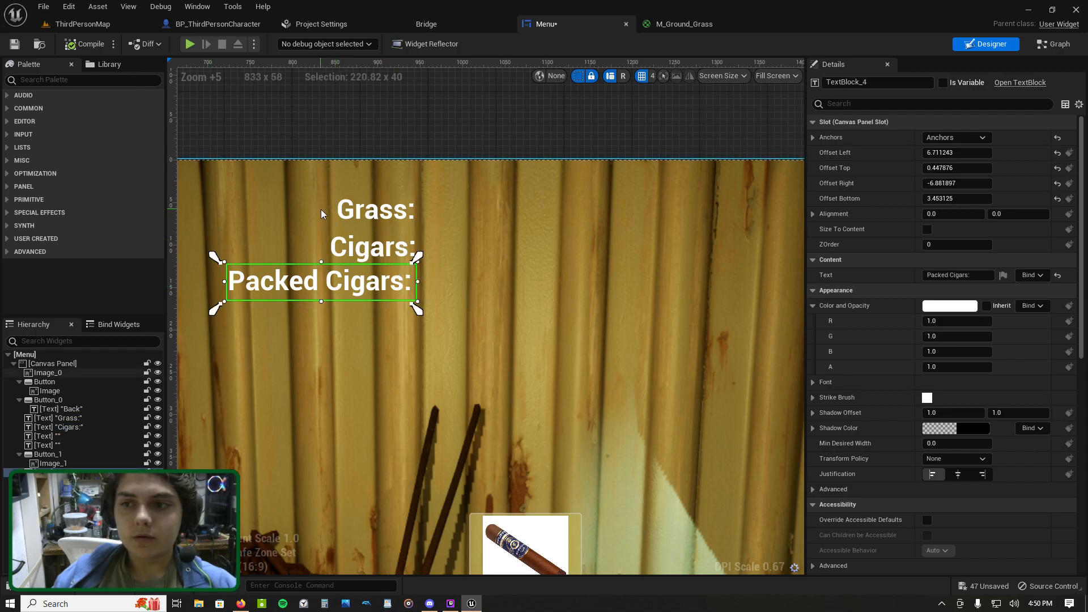
Step: Play-test ThirdPersonMap, check the three values in the crafting menu, and go back from the menu to the game
click(114, 25)
click(255, 24)
click(113, 25)
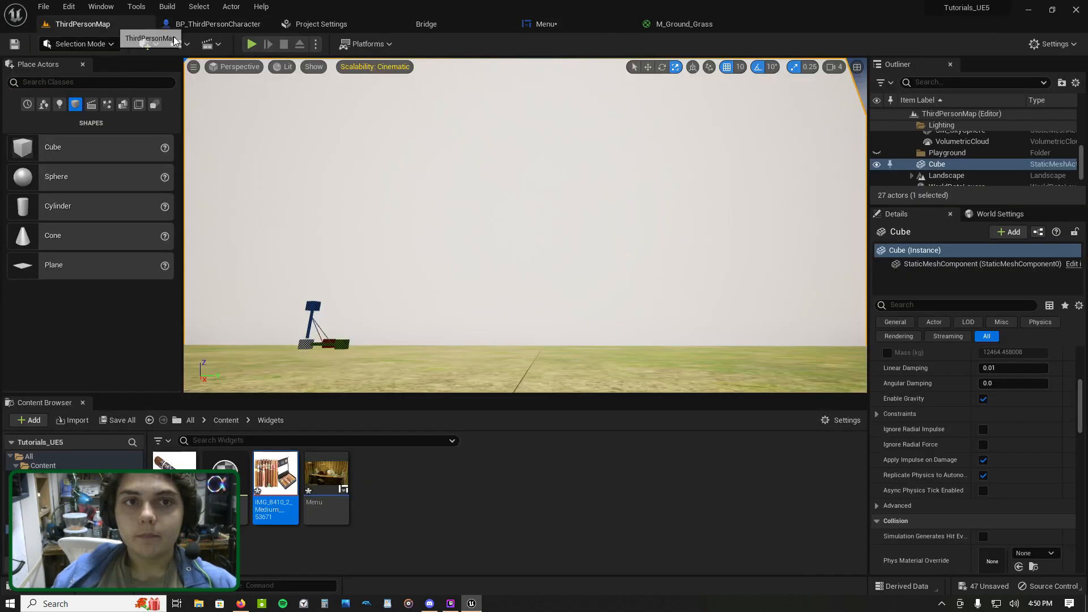
click(250, 44)
key(Escape)
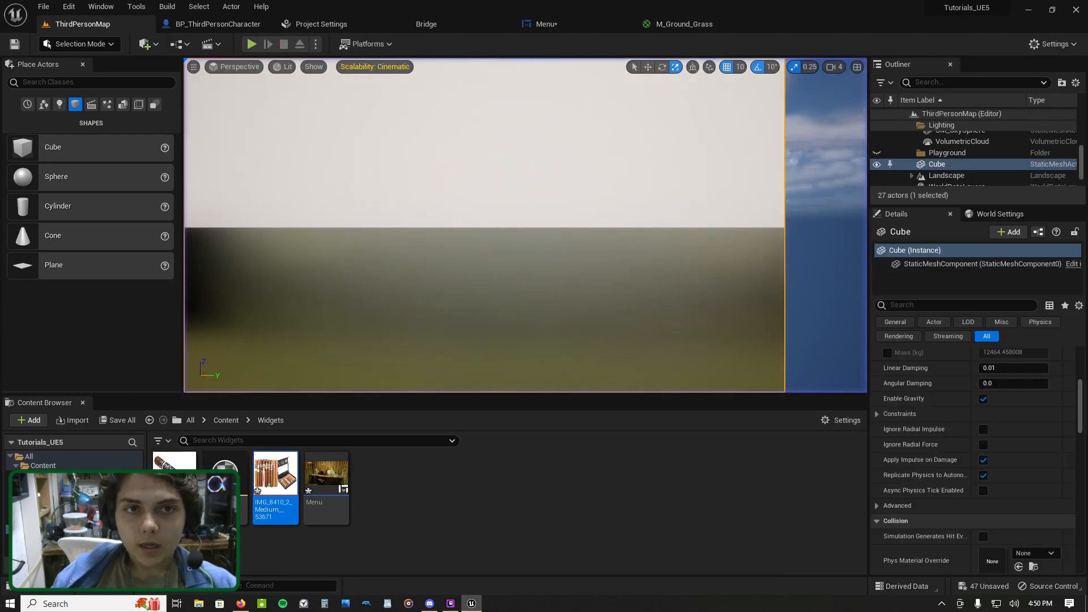
scroll(342, 91, down, 2)
key(alt+p)
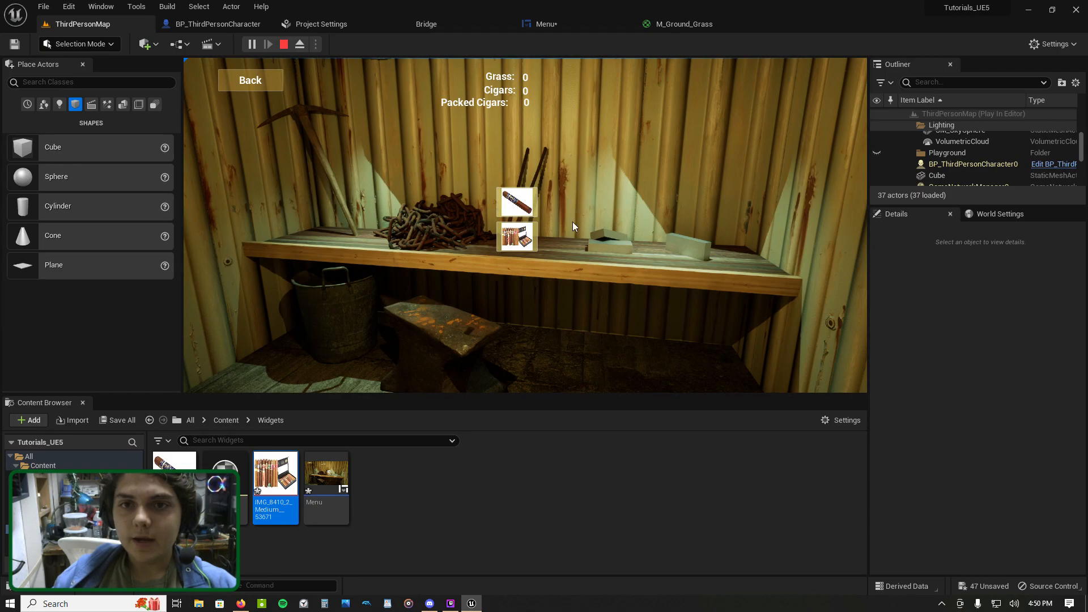
click(250, 80)
Step: Run around to collect grass, craft a cigar and a cigar pack in the crafting menu, and end the play test
key(w)
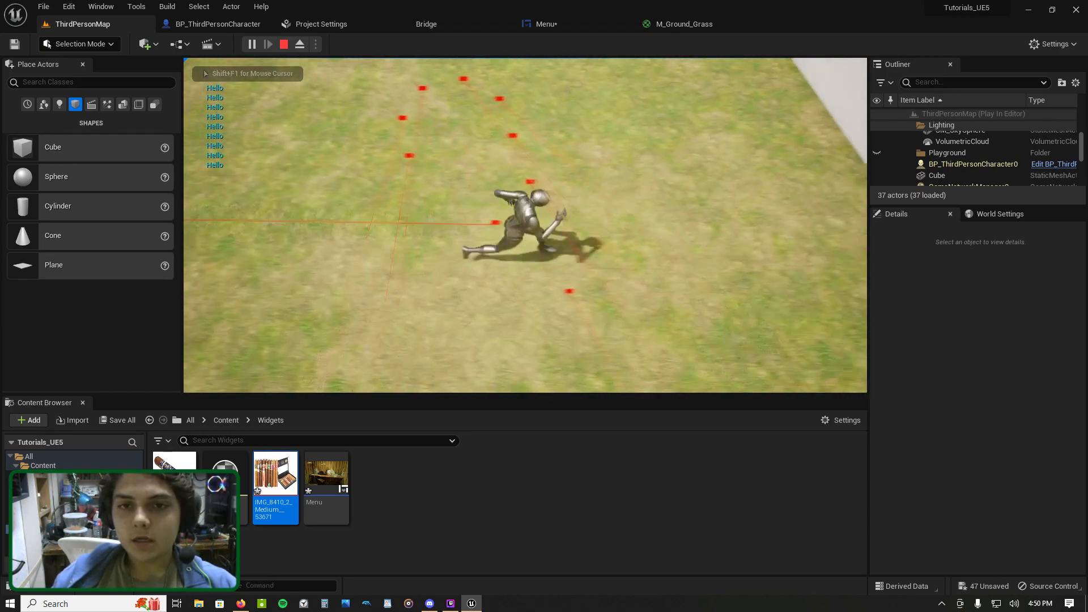
key(w)
key(w)
key(d)
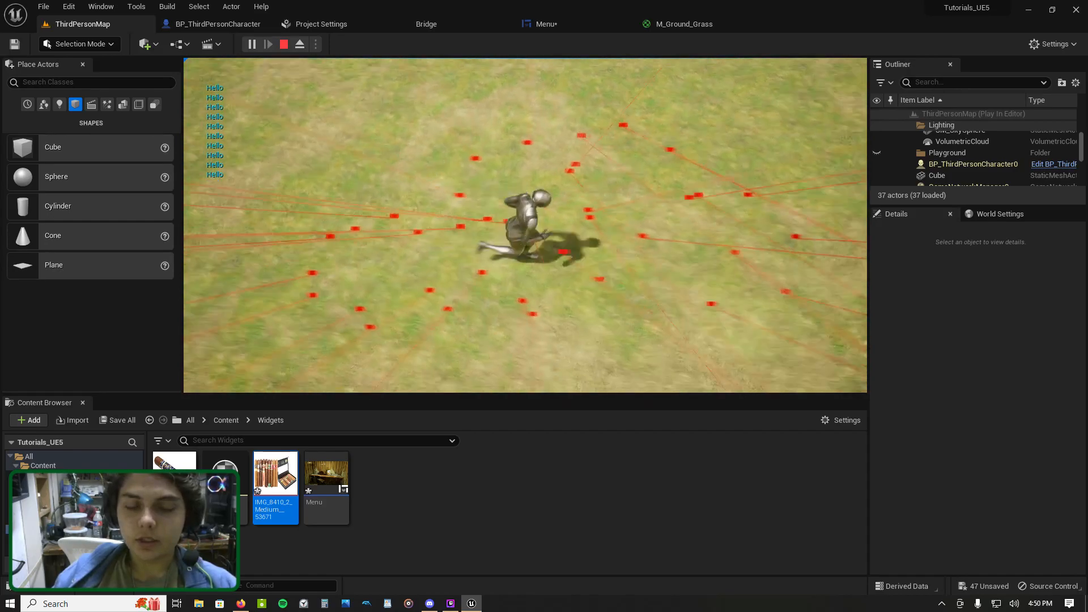
key(d)
key(space)
key(m)
click(512, 205)
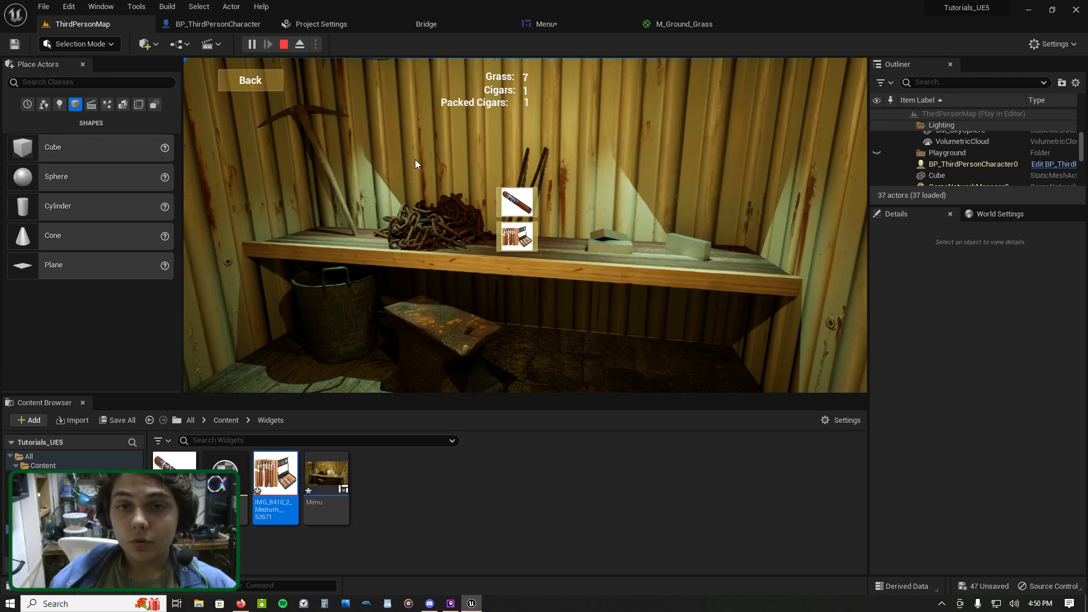
key(Escape)
Step: Open the Menu widget's Event Graph at the On Clicked (Button) logic that packs cigars
click(574, 24)
click(693, 23)
click(574, 22)
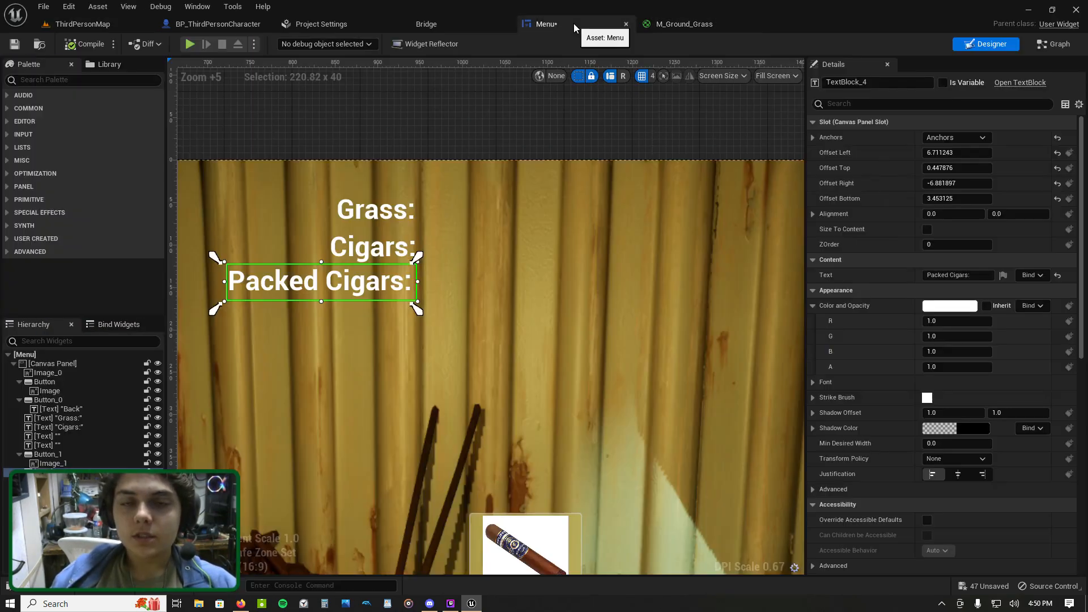
click(441, 24)
click(244, 23)
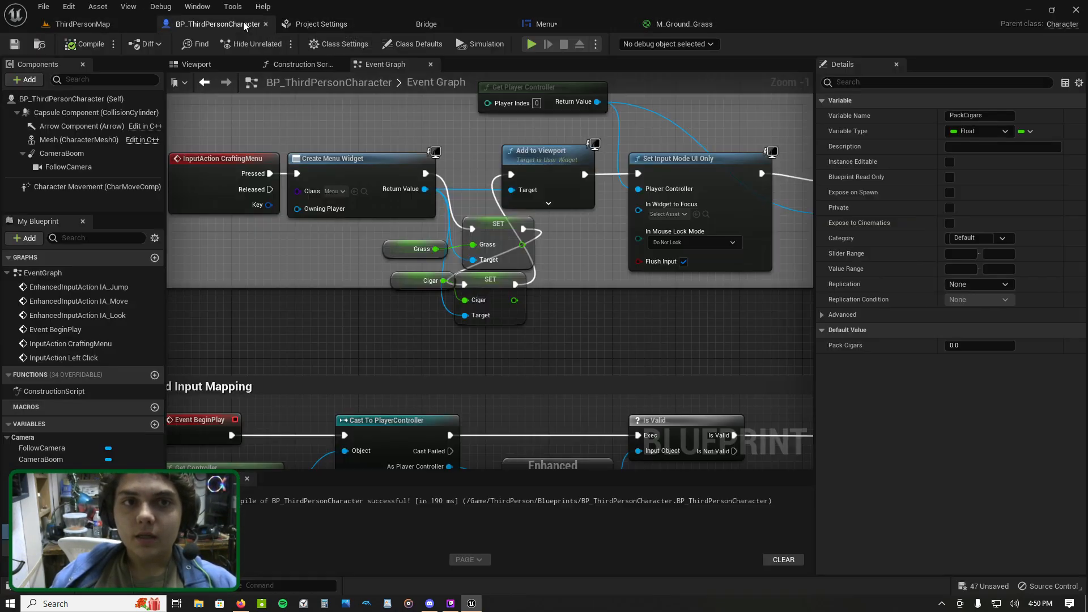
click(542, 25)
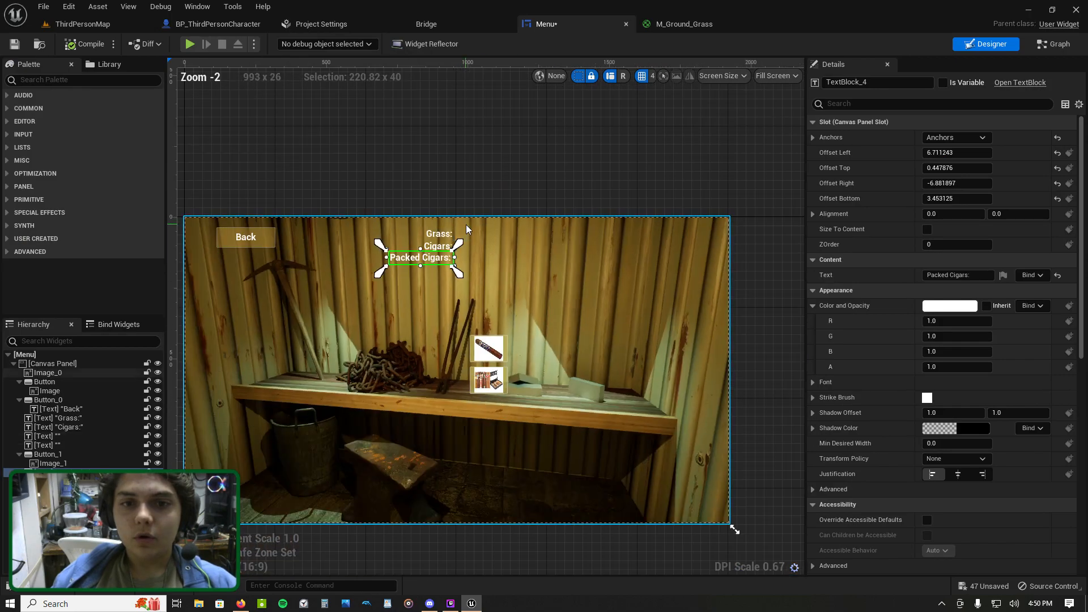
scroll(466, 224, up, 3)
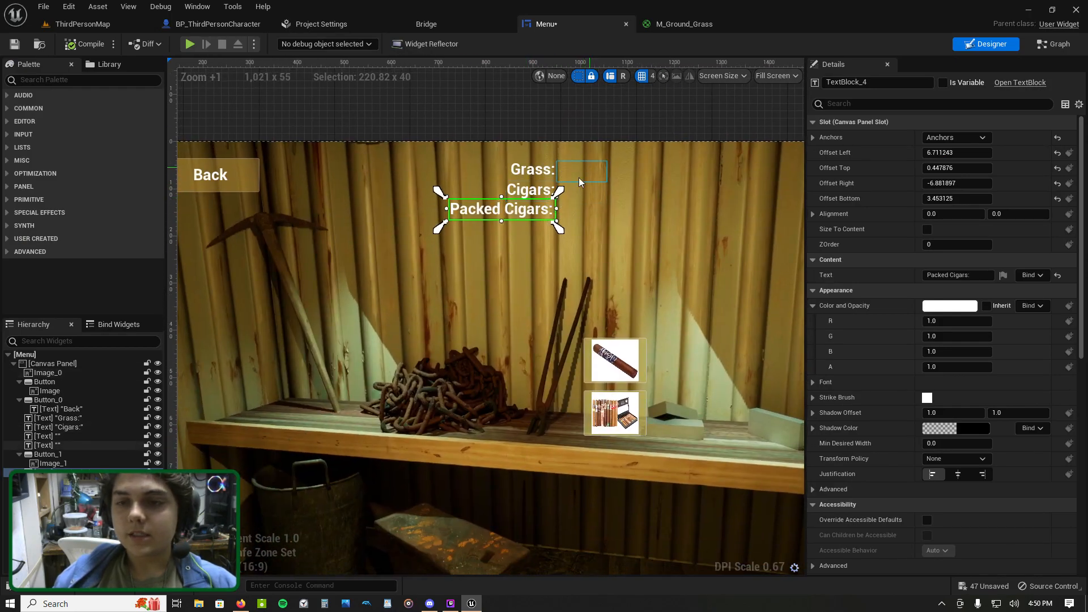
click(1054, 44)
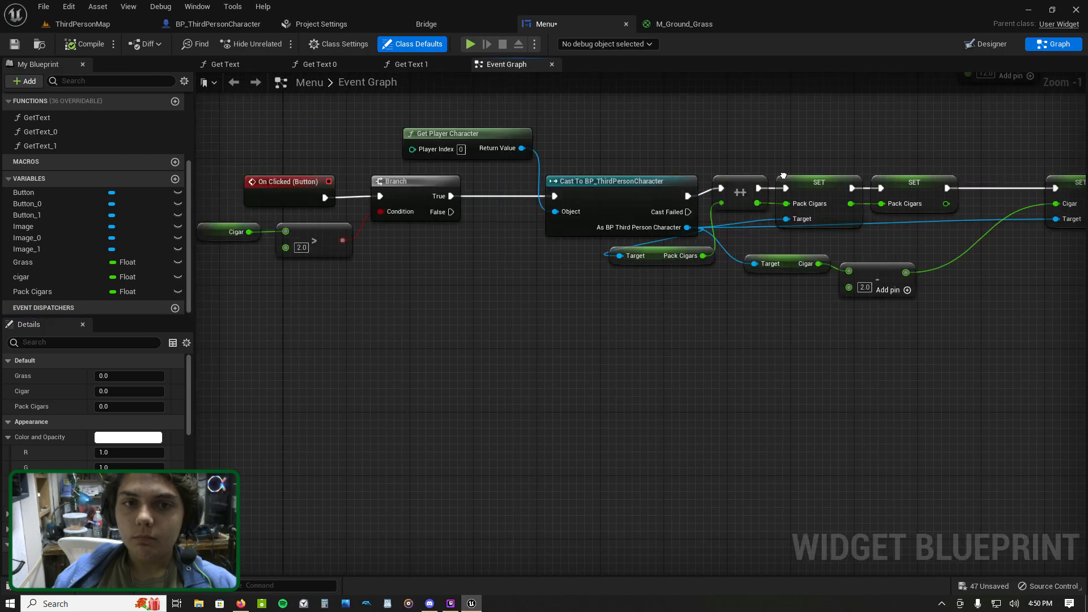
right_drag(784, 176, 1083, 204)
scroll(866, 207, up, 1)
Step: Replace the greater-than comparison on Cigar with a Greater Equal (>=) node
click(750, 268)
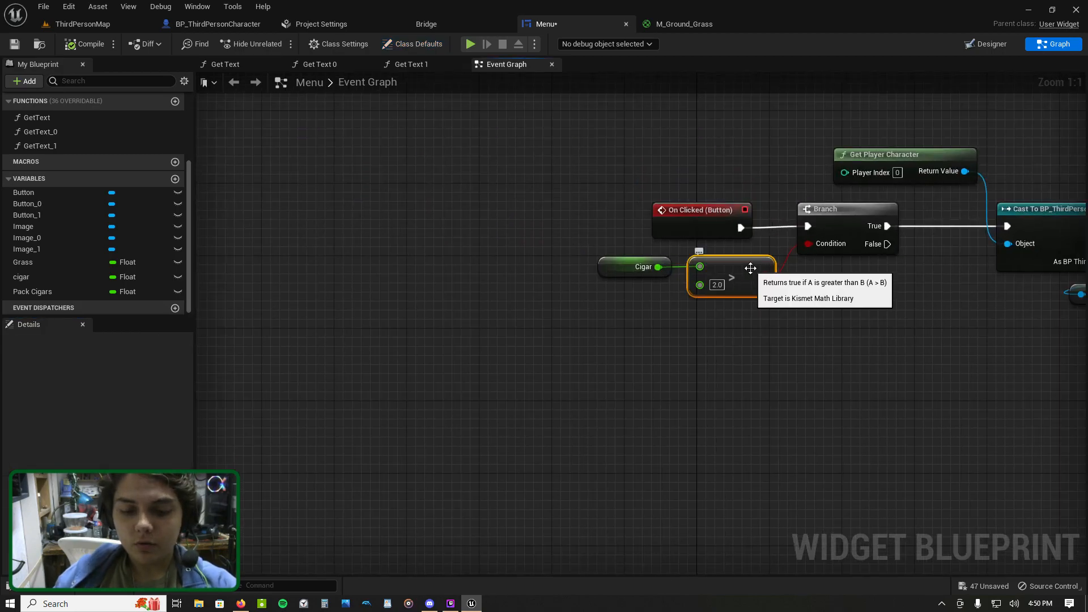
key(Delete)
drag(664, 267, 676, 266)
text(>=)
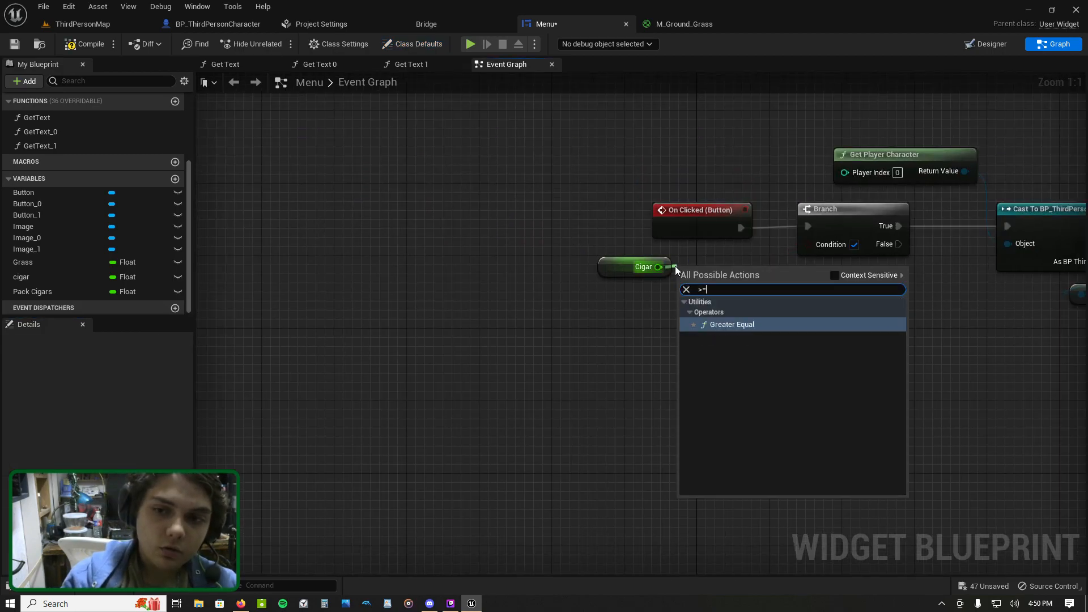
key(Return)
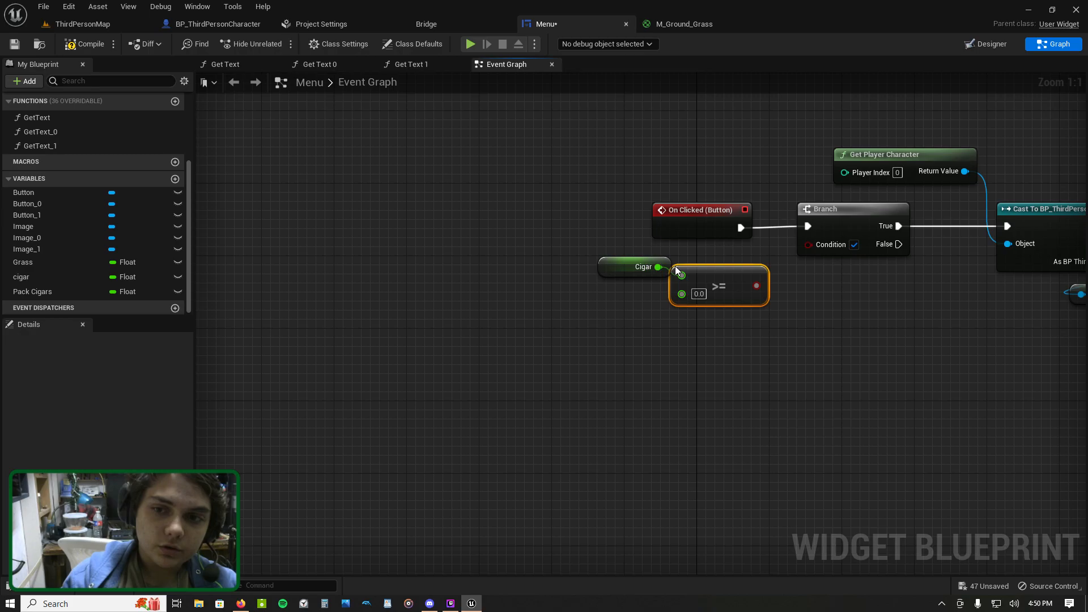
Step: Set the Cigar comparison's threshold to 4.0 and connect its result to the Condition of the On Clicked (Button) Branch
click(699, 294)
text(2)
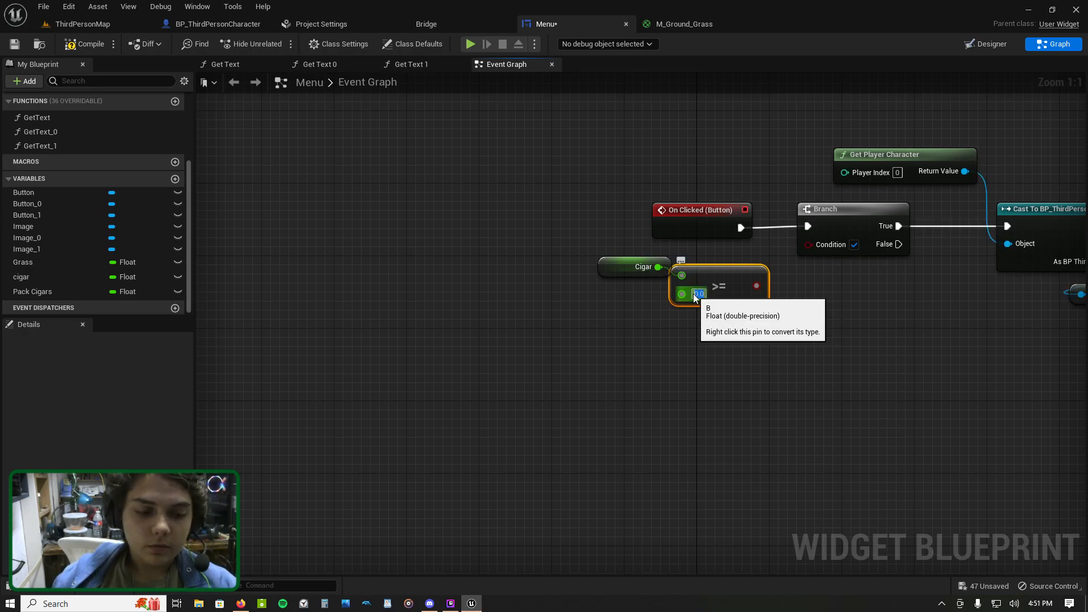
key(Return)
drag(756, 286, 809, 245)
click(695, 294)
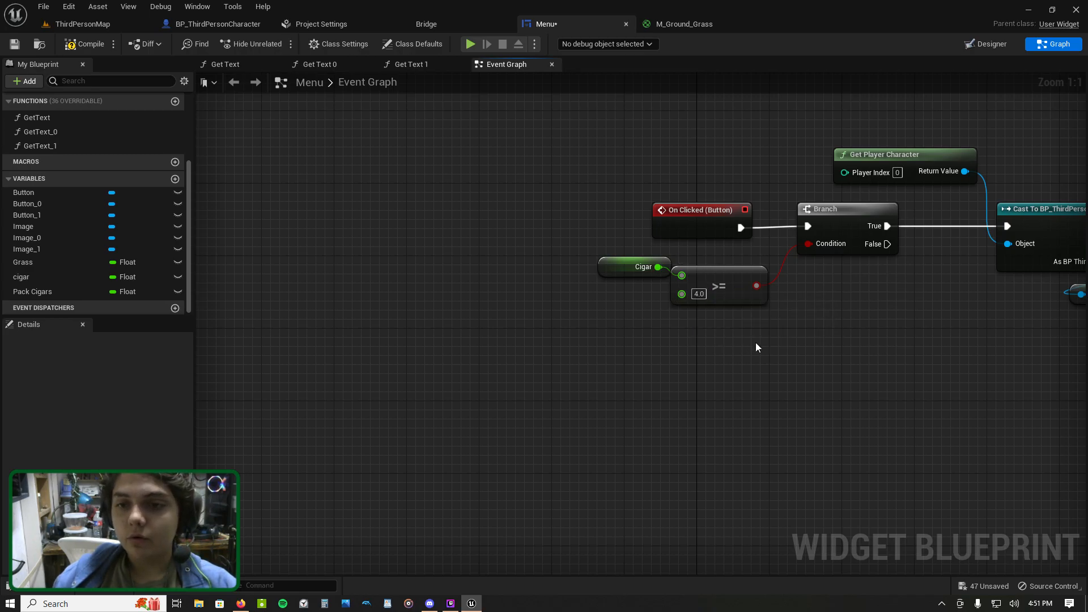
Step: Delete the greater-than comparison between Grass and the On Clicked (Button_1) Branch
right_drag(756, 342, 609, 424)
drag(592, 351, 601, 341)
right_drag(663, 284, 566, 426)
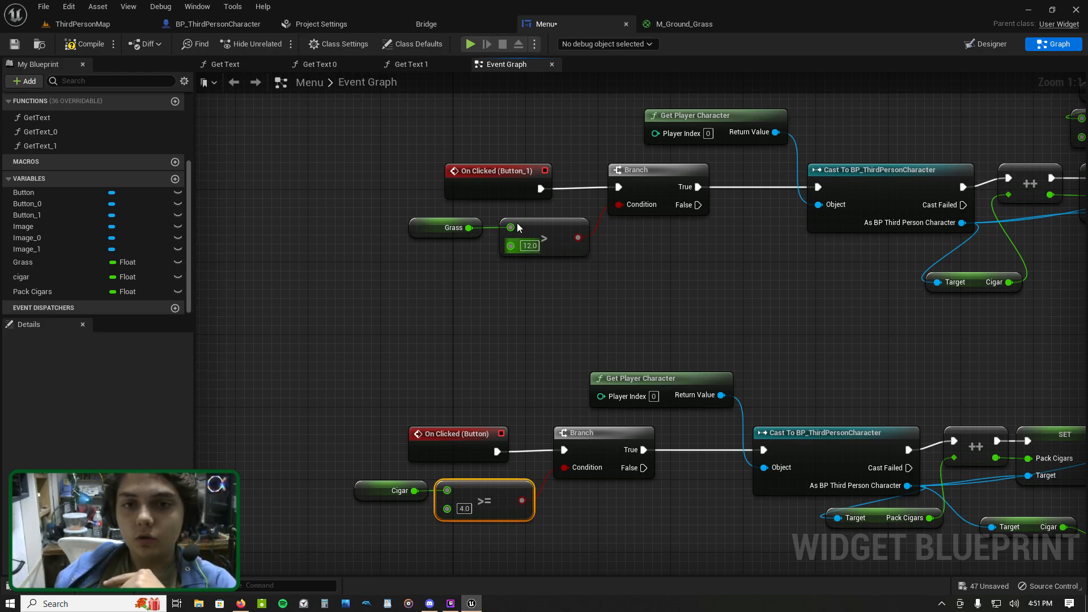
right_drag(536, 241, 512, 213)
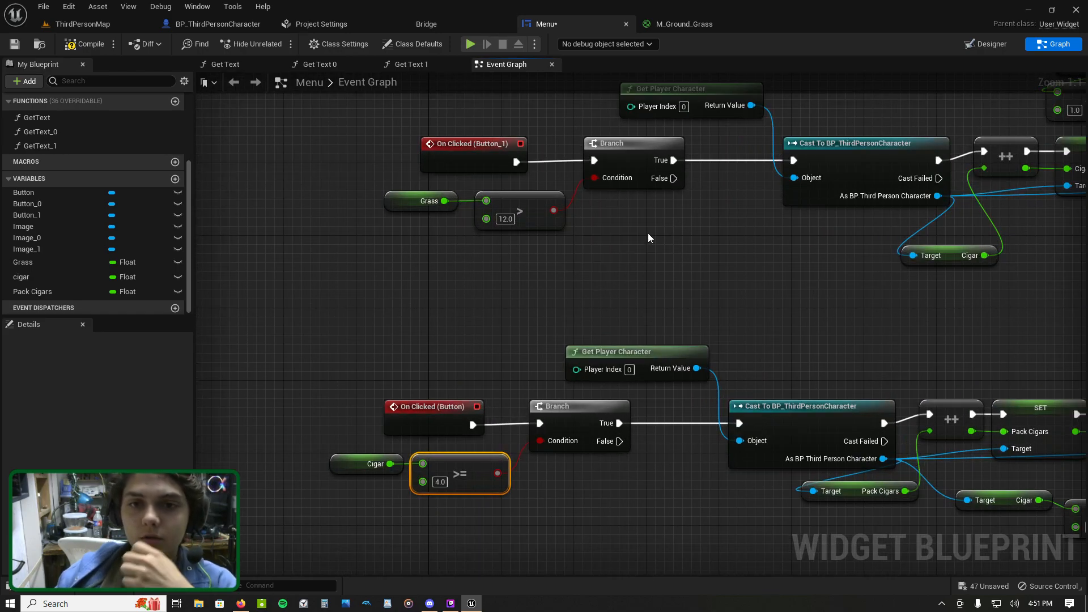
click(537, 197)
key(Delete)
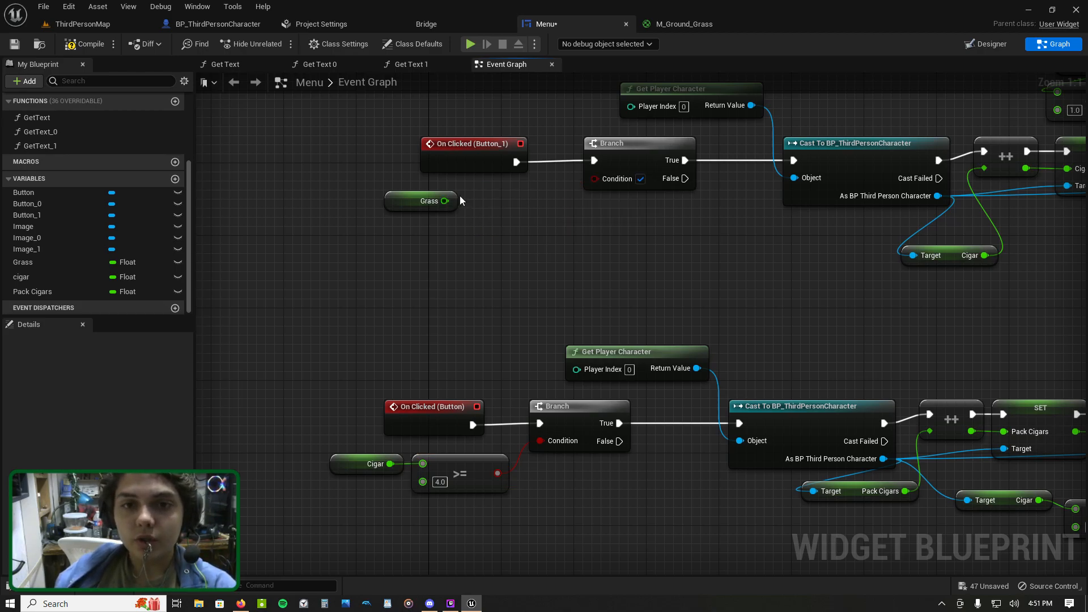
drag(445, 201, 491, 198)
text(>)
key(Return)
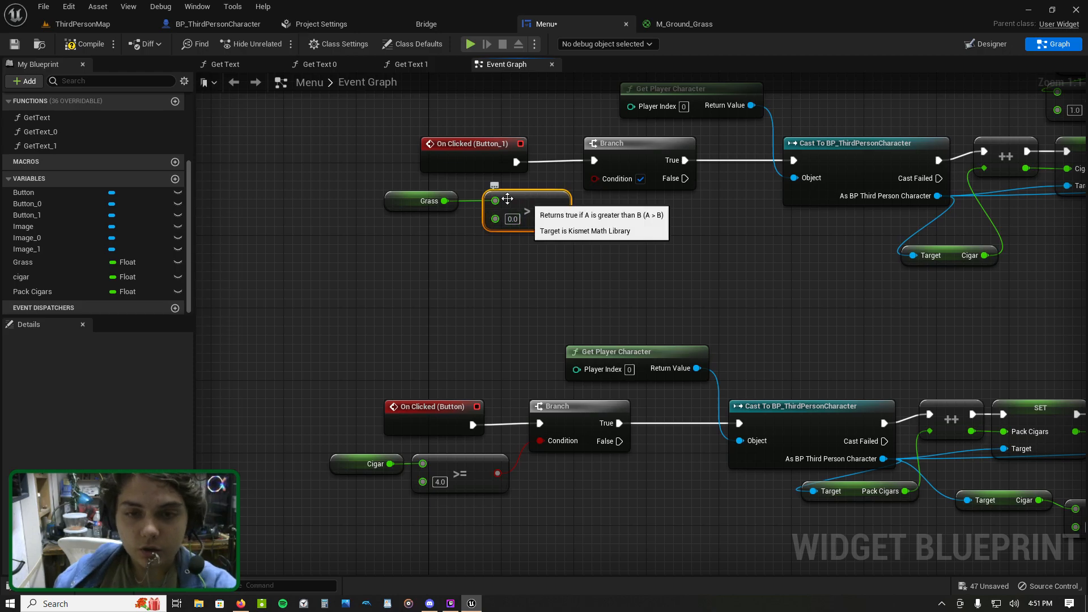
key(Delete)
Step: Compare Grass with 12.0 through a Greater Equal (>=) node and connect the result to the On Clicked (Button_1) Branch's Condition
drag(445, 201, 461, 200)
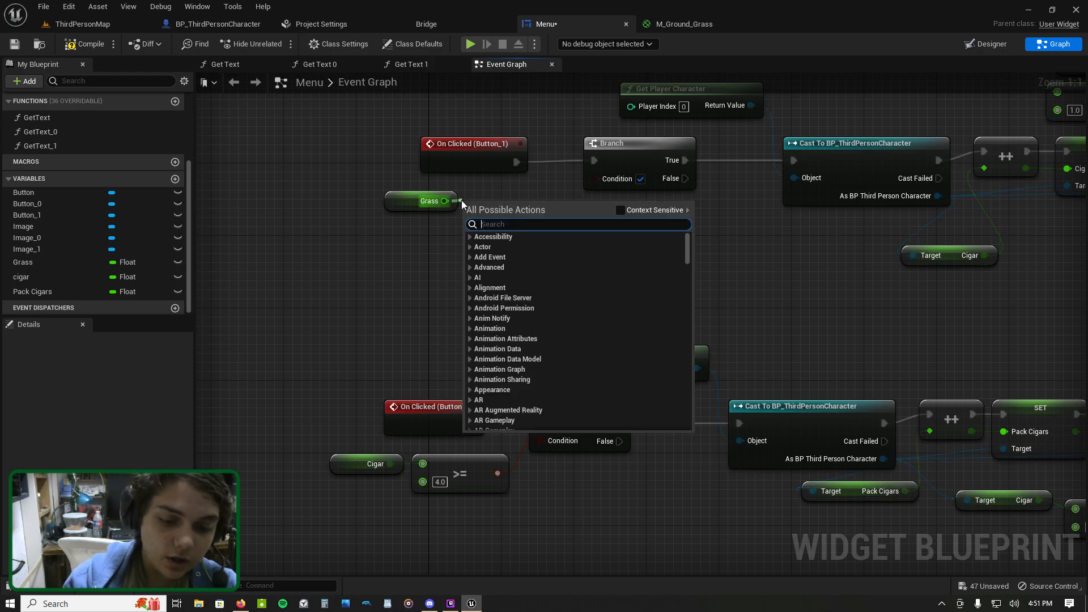
text(>=\)
key(BackSpace)
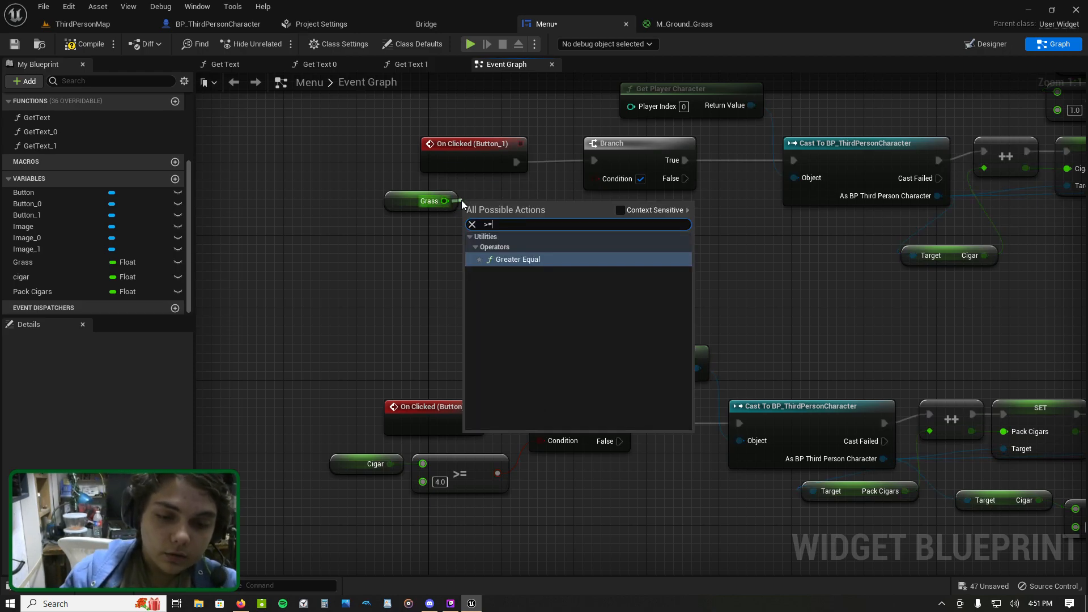
key(Return)
text(12)
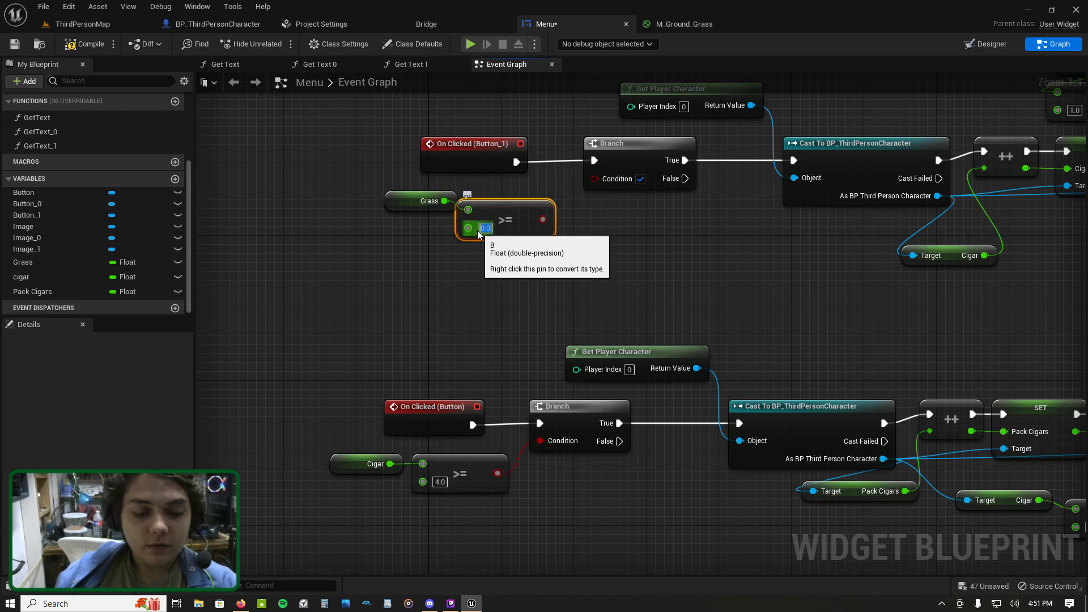
key(Return)
drag(543, 219, 599, 181)
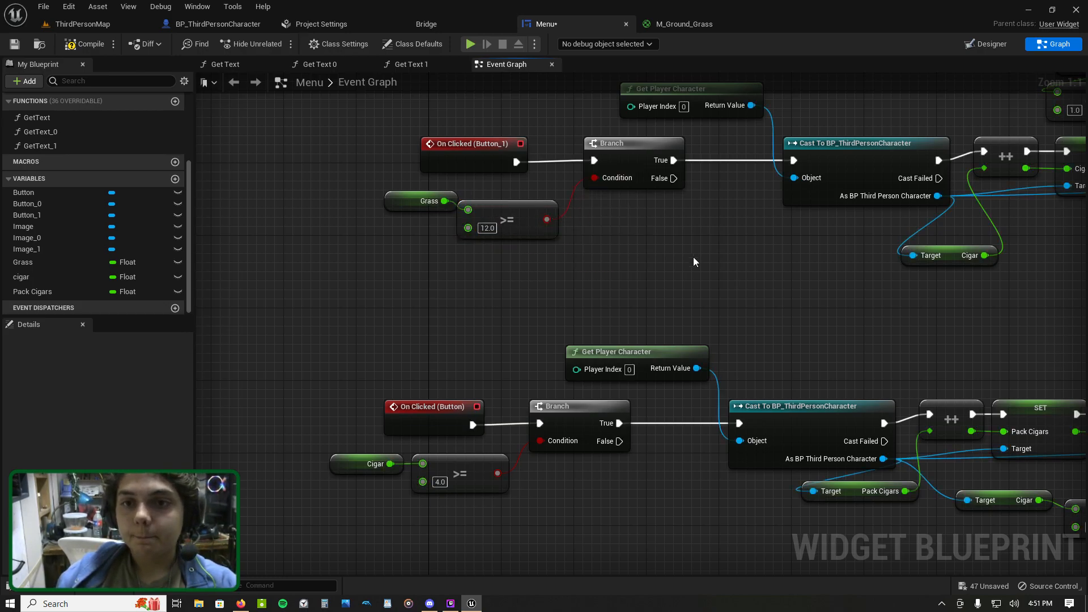
Step: Compile and save the Menu widget blueprint with the new comparisons
scroll(686, 244, down, 6)
scroll(418, 203, up, 2)
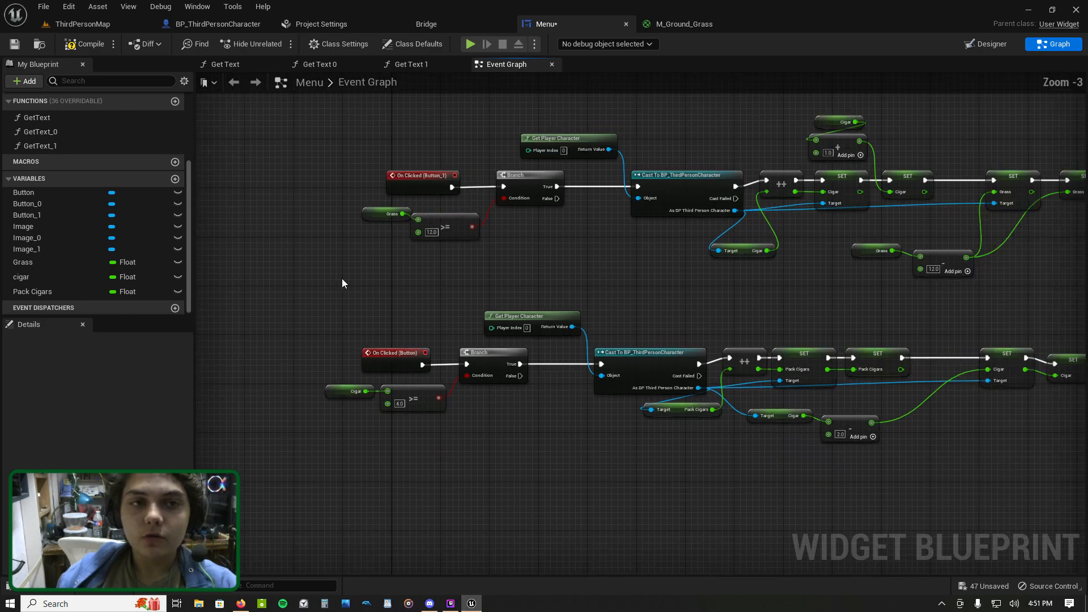
scroll(342, 278, down, 2)
click(89, 48)
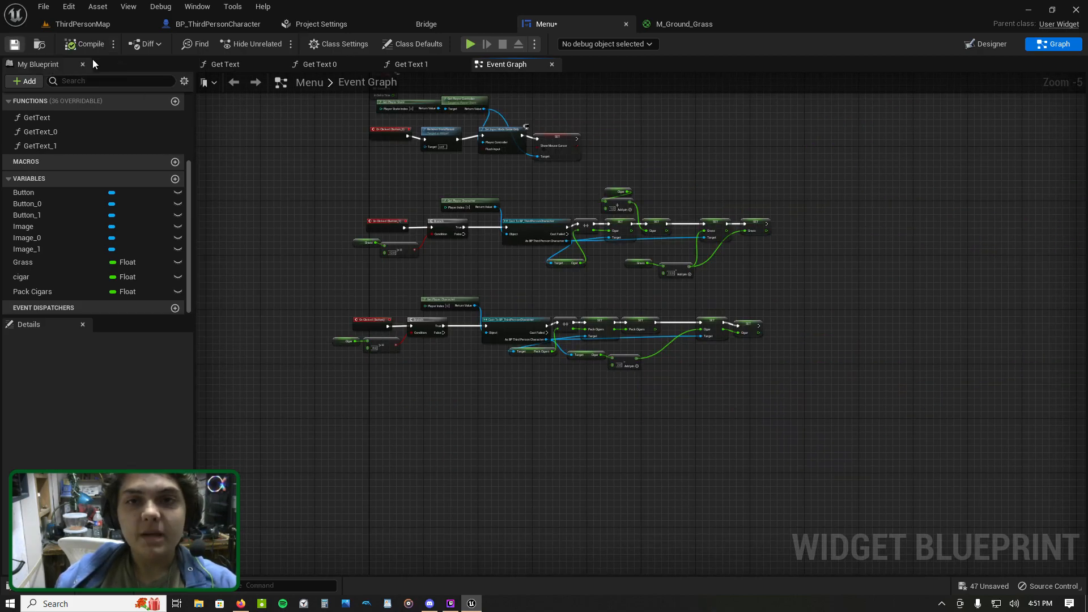
Step: Duplicate the whole On Clicked (Button) node chain and place the copy directly below the original
drag(305, 268, 777, 406)
scroll(776, 406, up, 2)
right_drag(776, 406, 1025, 352)
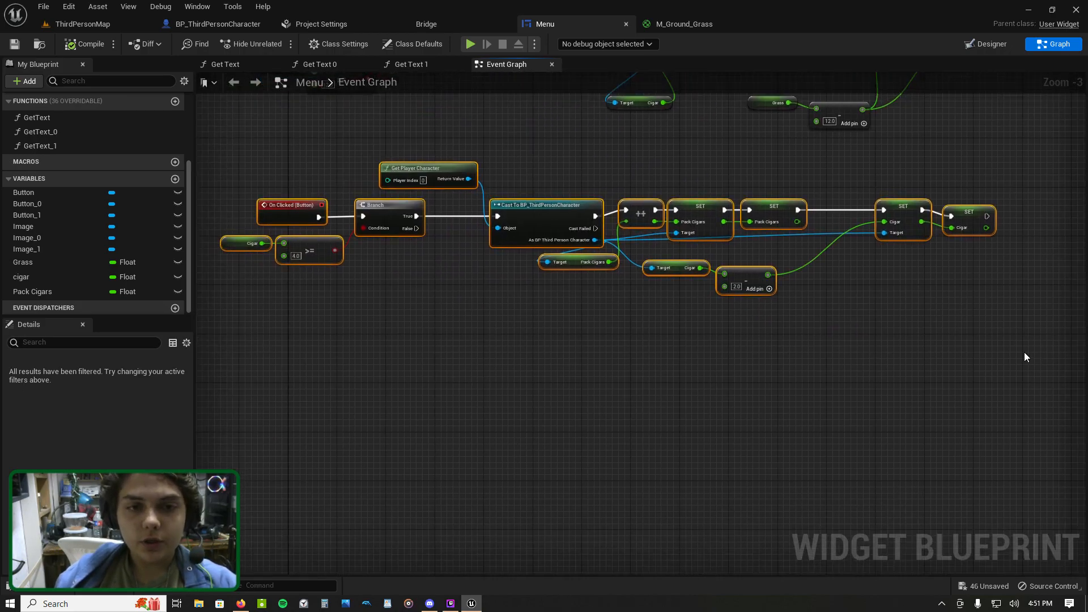
key(ctrl+c)
key(ctrl+v)
drag(829, 352, 551, 343)
scroll(530, 308, up, 2)
right_drag(365, 330, 595, 289)
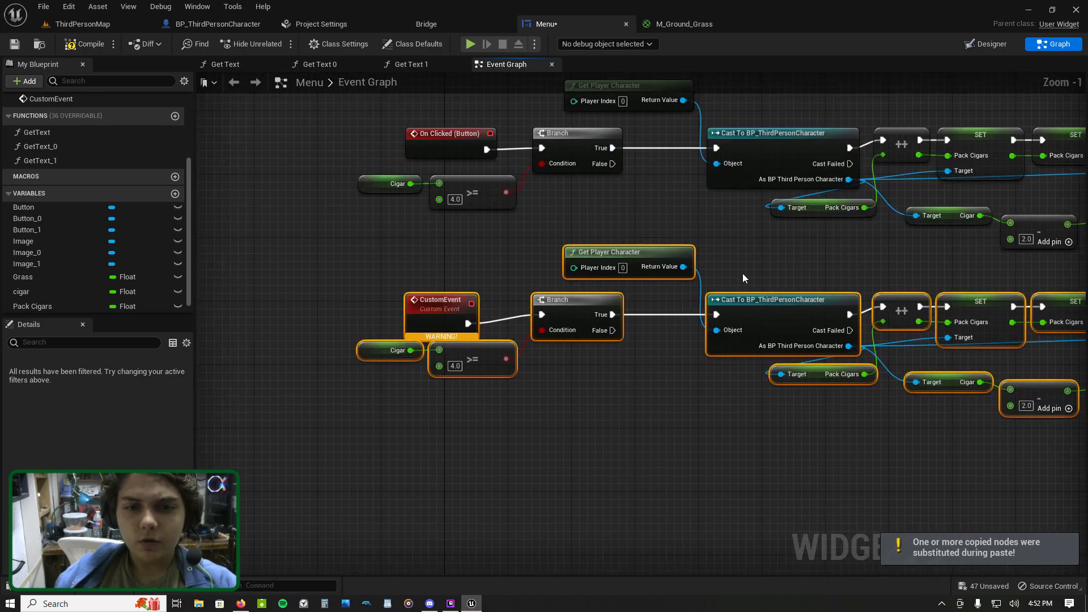
Step: In the duplicated chain, compare Pack Cigars instead of Cigar with >= 1.0 and delete the CustomEvent node
click(446, 315)
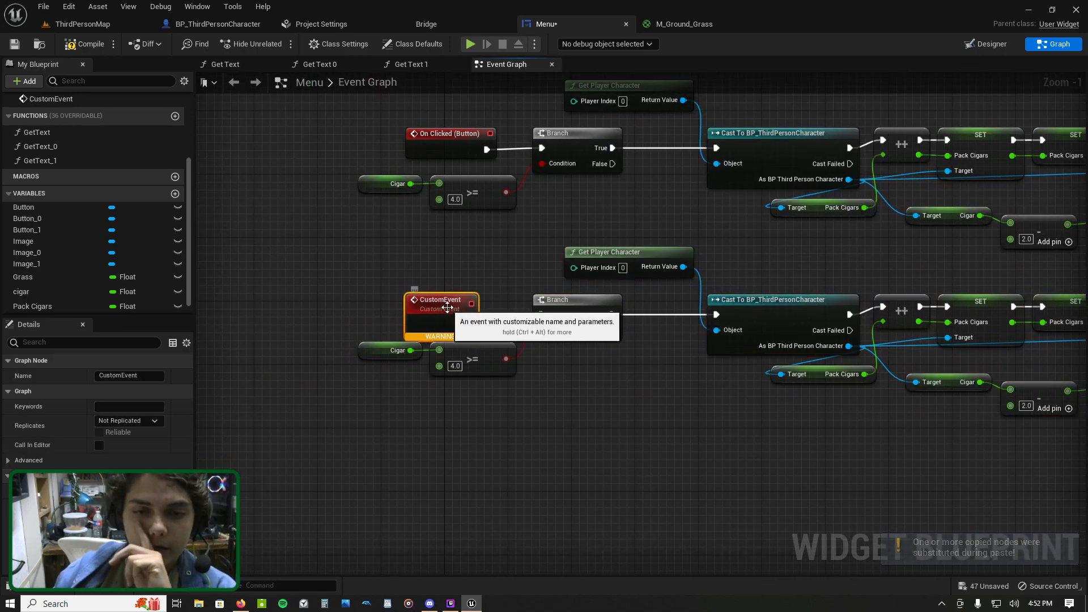
click(386, 351)
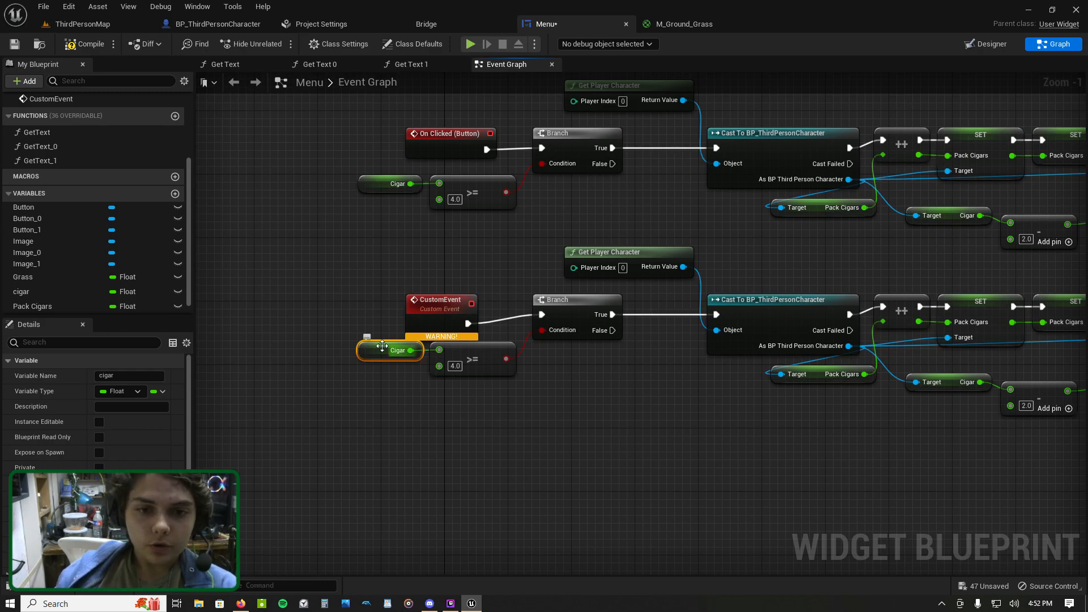
key(Delete)
scroll(82, 301, down, 1)
drag(49, 290, 445, 368)
click(398, 375)
text(1)
click(495, 390)
click(430, 312)
key(Delete)
Step: Delete the duplicated node chain below the On Clicked (Button) logic
right_drag(728, 329, 545, 284)
right_drag(527, 245, 696, 265)
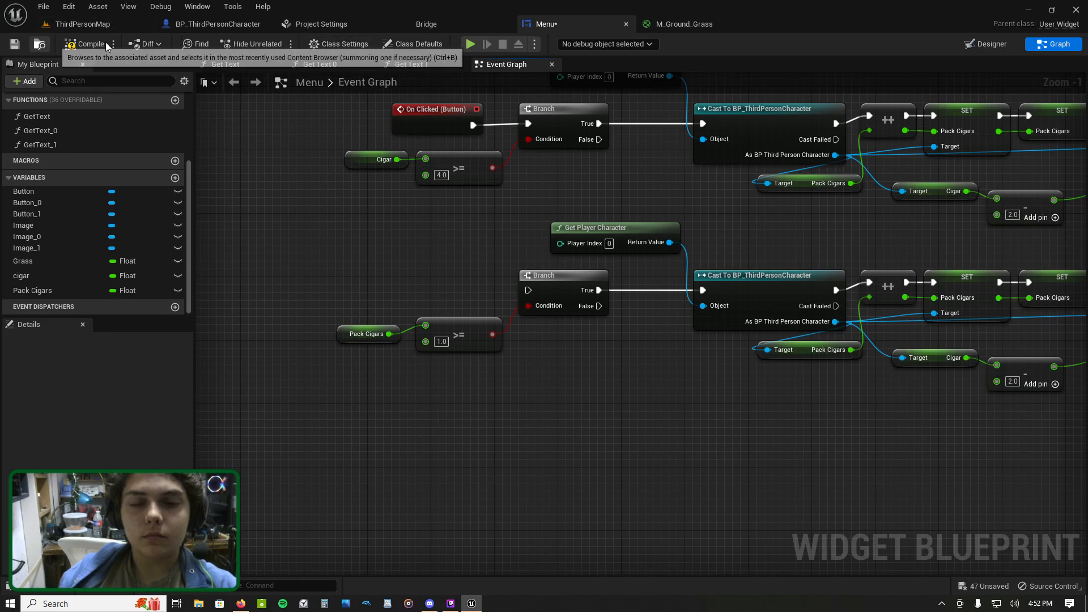
drag(302, 222, 913, 396)
key(Delete)
Step: Move the On Clicked (Button) node chain down to leave more room below the On Clicked (Button_1) chain
right_drag(920, 364, 910, 553)
drag(901, 466, 425, 348)
drag(485, 331, 490, 377)
scroll(472, 305, up, 2)
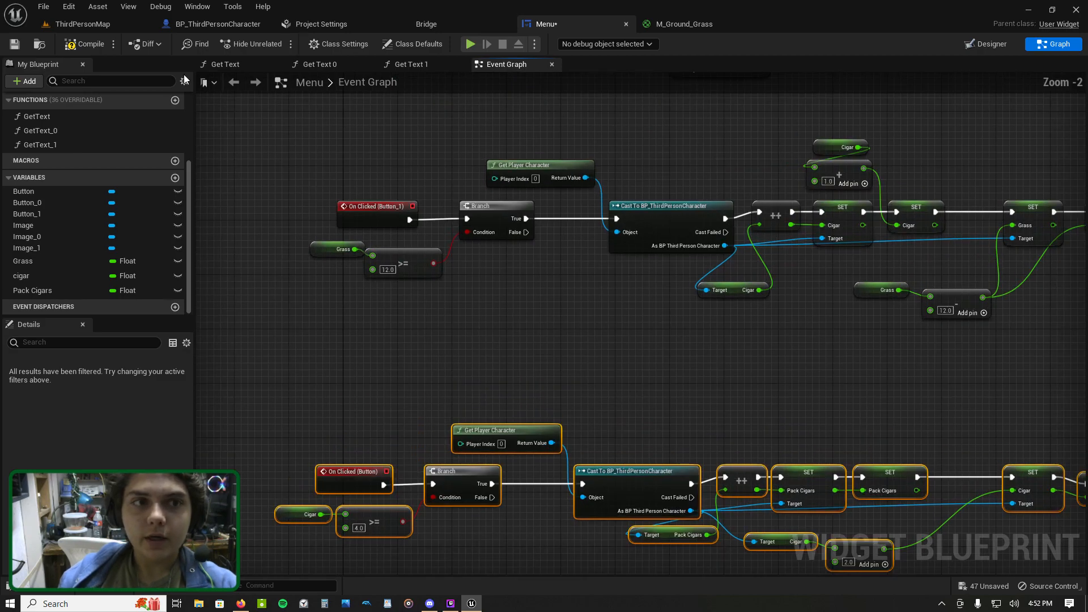
Step: Enclose the On Clicked (Button_1) node chain in a comment box titled "Creating Cigars"
drag(284, 114, 1045, 353)
key(c)
key(BackSpace)
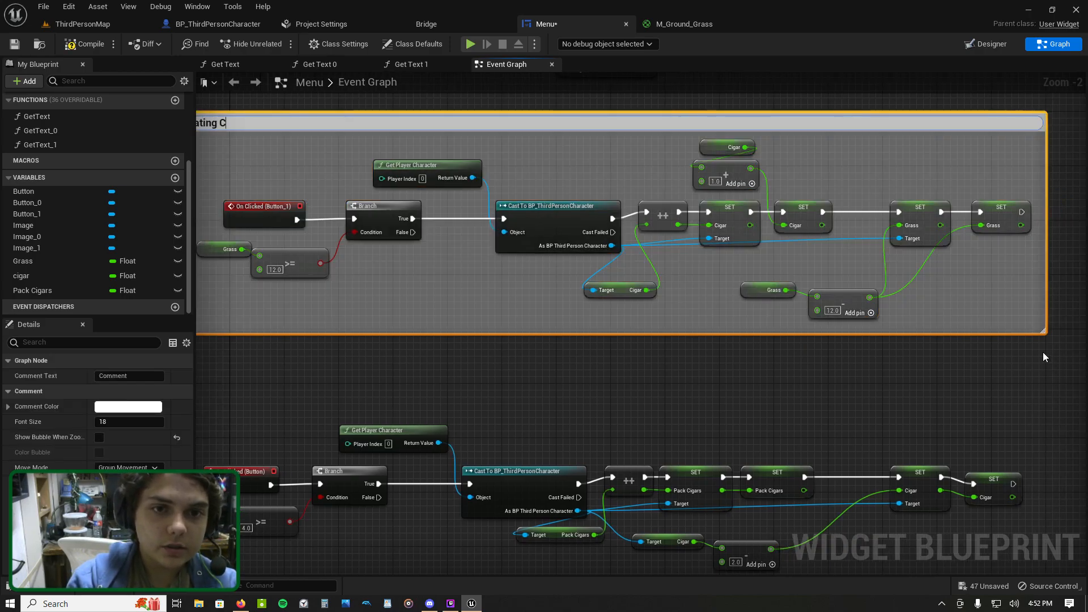
text(Creating Cigars)
key(Return)
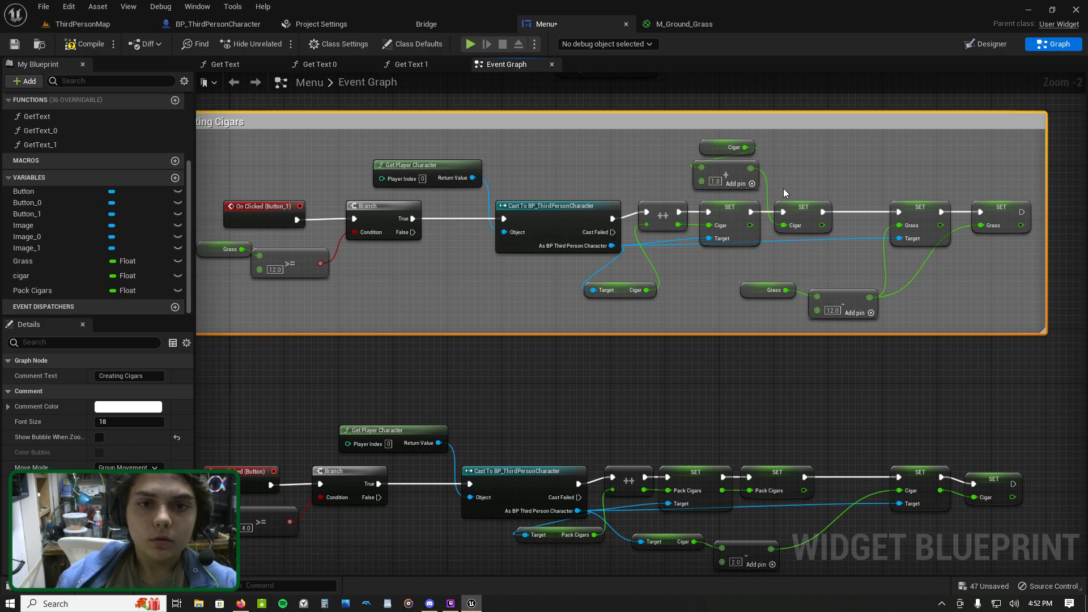
Step: Select the whole On Clicked (Button) chain and move it farther below the Creating Cigars comment box
scroll(536, 253, down, 3)
scroll(536, 252, up, 1)
drag(230, 321, 862, 522)
drag(441, 352, 448, 429)
scroll(451, 266, up, 3)
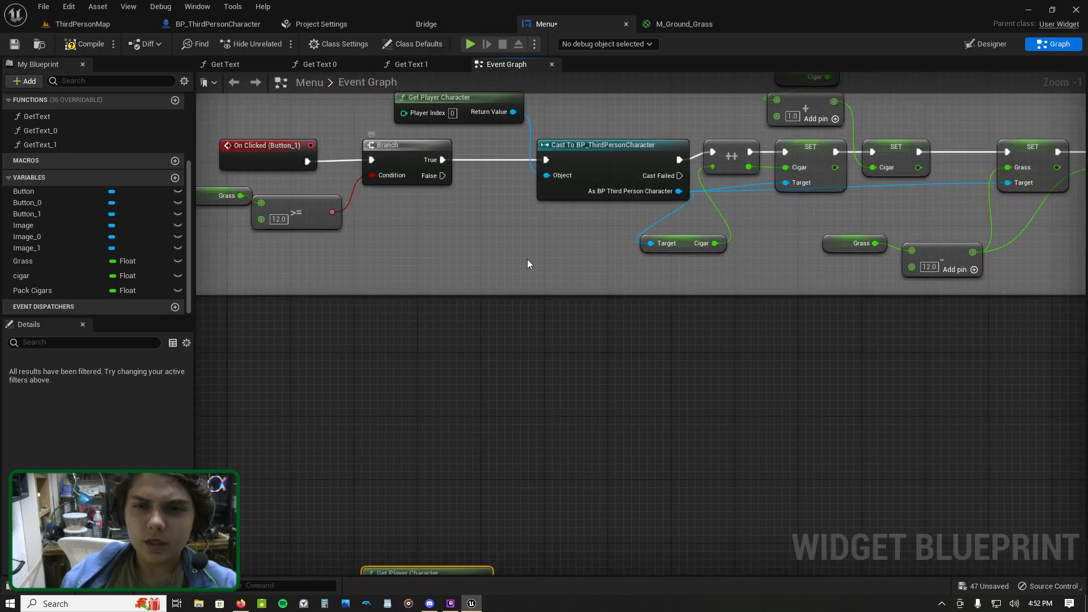
Step: Copy the On Clicked (Button) chain without its event into the Creating Cigars box and link it to the Button_1 branch's False output
scroll(522, 256, down, 3)
drag(553, 278, 564, 480)
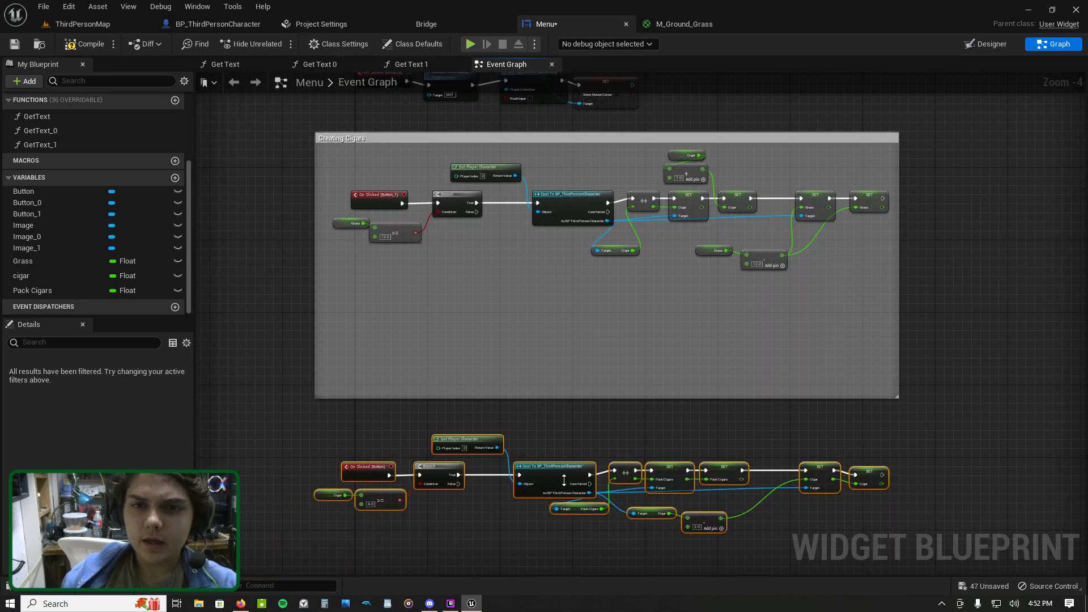
drag(293, 416, 951, 543)
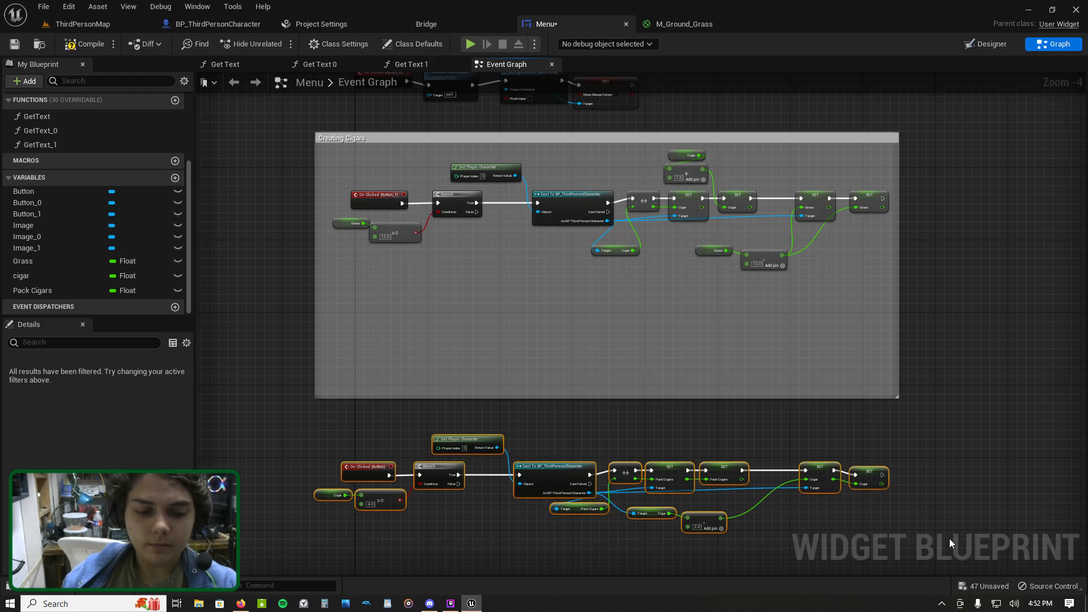
key(ctrl+c)
key(ctrl+v)
drag(569, 332, 477, 300)
scroll(468, 326, up, 2)
drag(336, 339, 481, 155)
key(Delete)
scroll(566, 234, down, 3)
scroll(526, 236, up, 2)
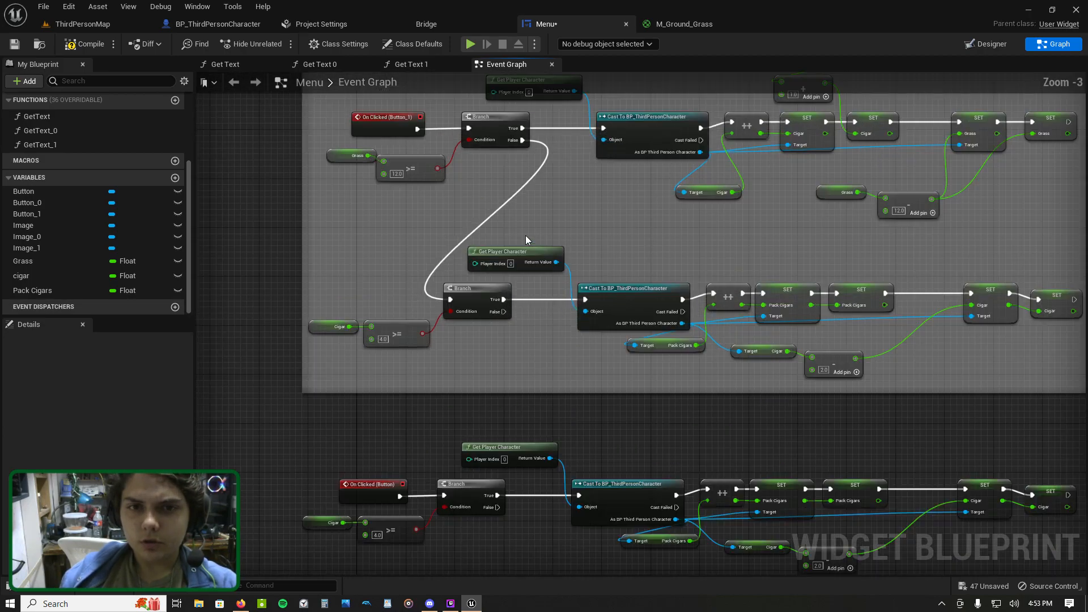
Step: Replace the Cigar input of the copied chain's >= comparison with Pack Cigars and set the threshold to 1.0
right_drag(460, 191, 314, 270)
right_drag(417, 312, 679, 283)
scroll(560, 381, up, 3)
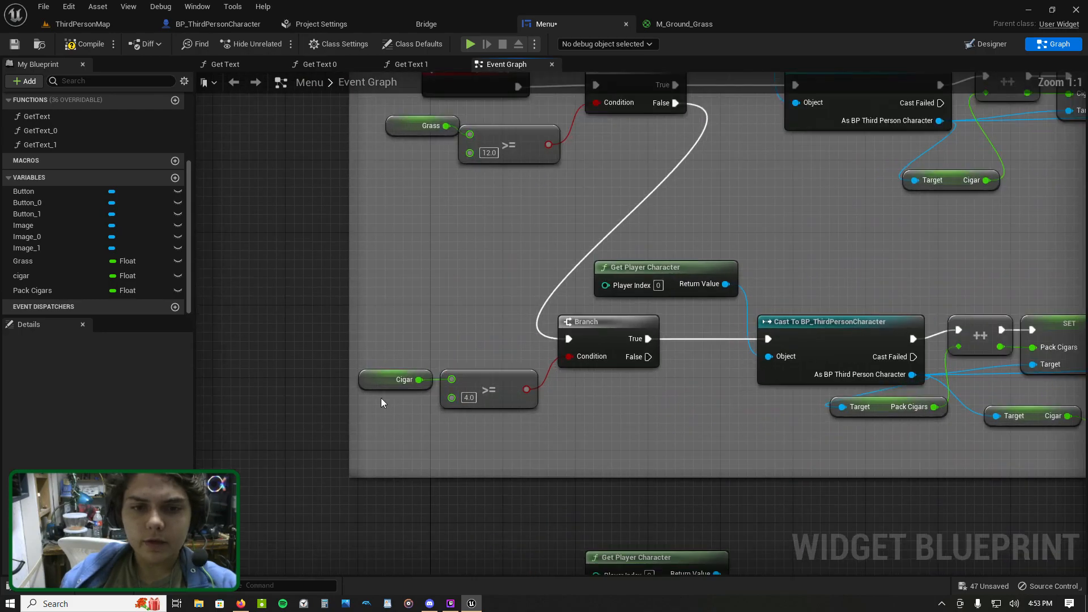
click(373, 380)
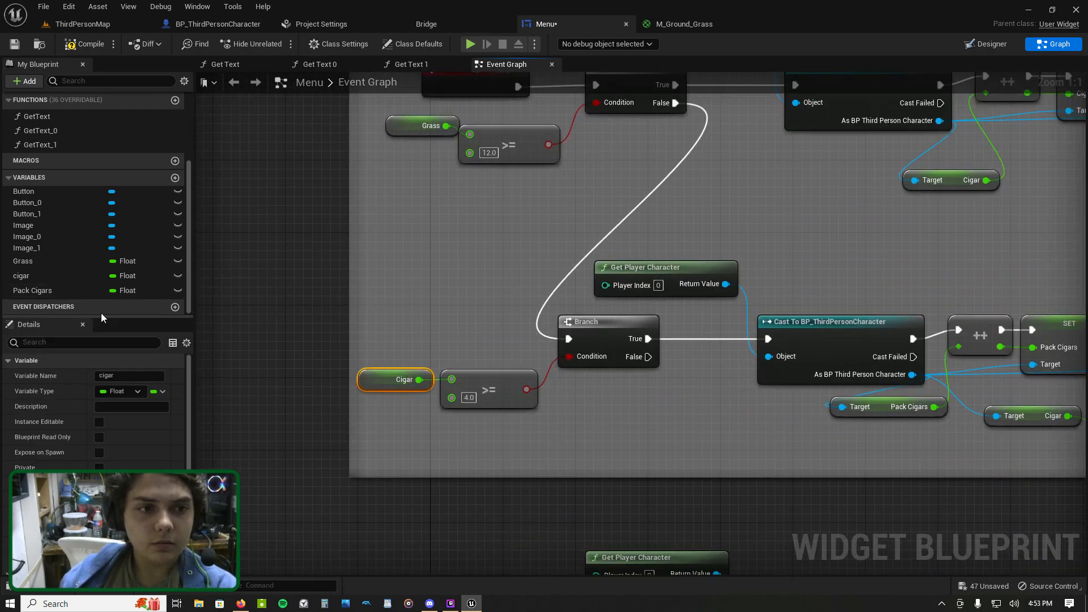
key(Delete)
drag(49, 293, 452, 380)
click(443, 348)
click(468, 398)
text(2)
click(538, 414)
right_drag(629, 414, 223, 372)
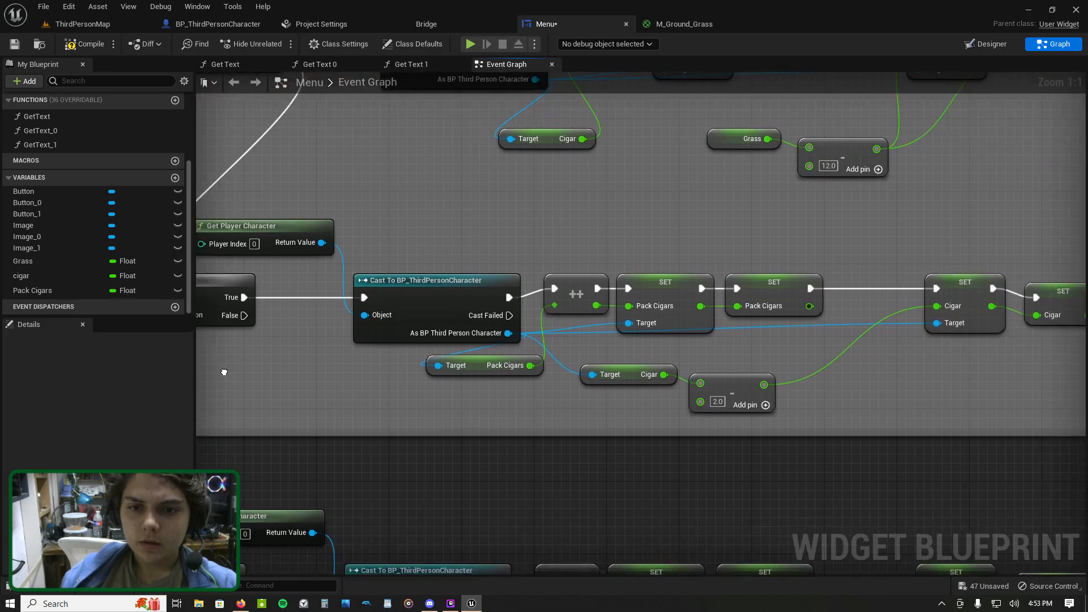
Step: Delete the Pack Cigars getter and both Pack Cigars SET nodes from the copied chain in the Creating Cigars box
click(473, 365)
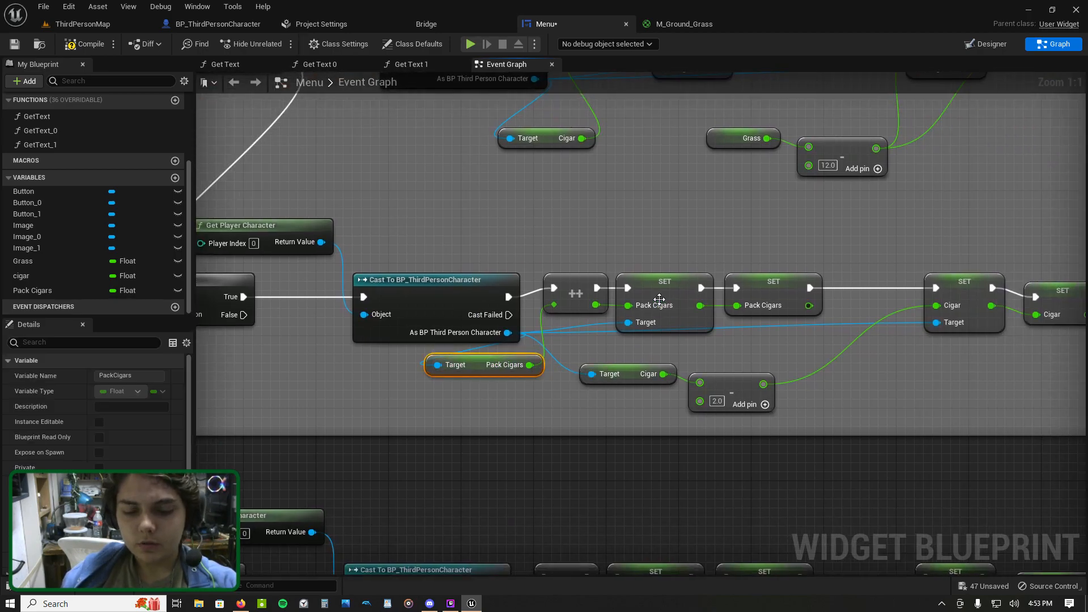
key(Delete)
click(684, 284)
key(Delete)
click(778, 284)
key(Delete)
right_drag(778, 284, 776, 503)
scroll(731, 440, down, 2)
right_drag(731, 440, 561, 371)
Step: Replace the copied chain's increment and subtraction nodes with a duplicate of the upper Cigar increment nodes, wired to the lower character cast
drag(499, 368, 667, 179)
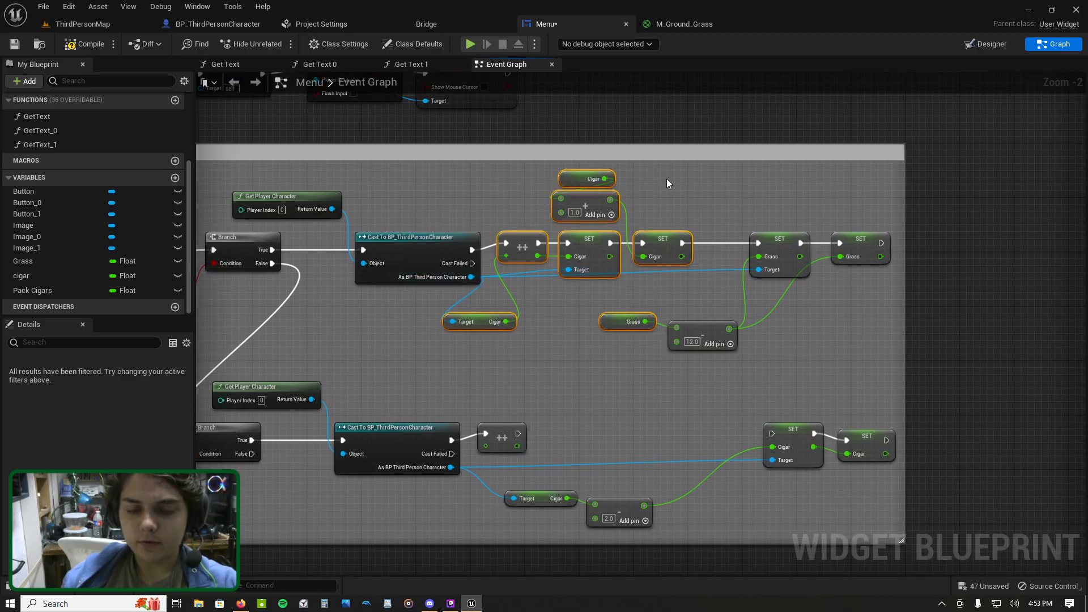
drag(626, 409, 485, 526)
key(Delete)
key(ctrl+v)
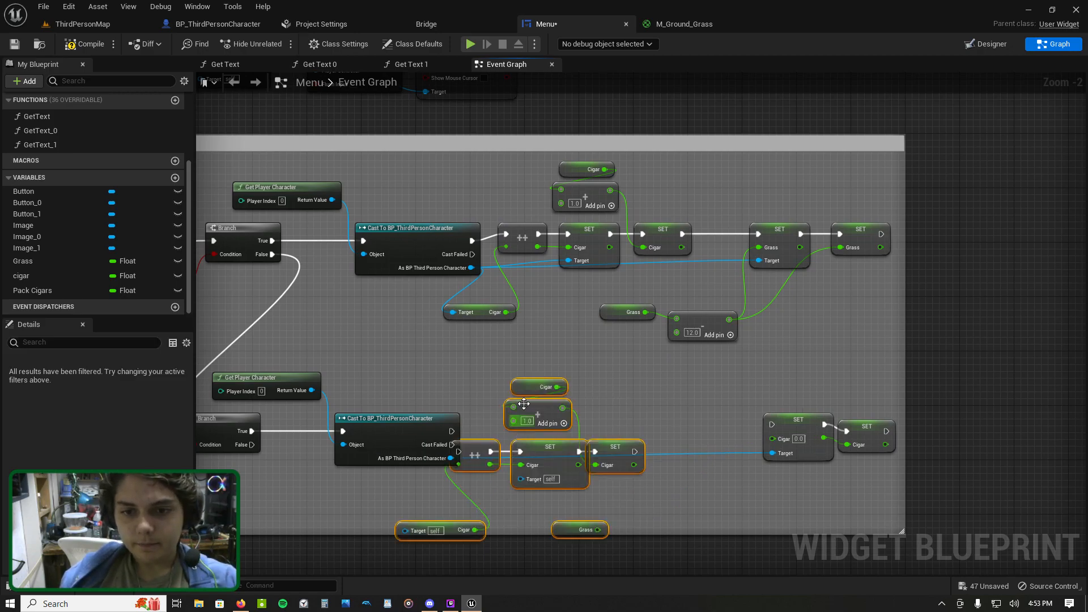
drag(540, 411, 572, 383)
drag(452, 430, 492, 424)
drag(451, 458, 439, 503)
drag(555, 451, 451, 458)
scroll(587, 447, up, 1)
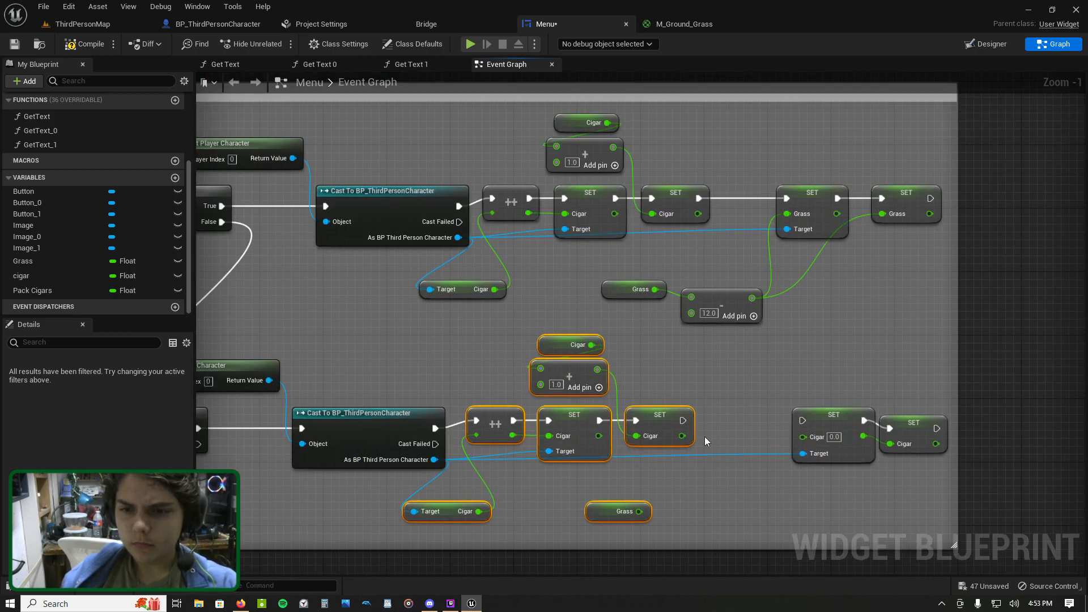
Step: Delete the two leftover Cigar SET nodes at the end of the lower chain
drag(682, 419, 802, 421)
right_drag(840, 437, 788, 368)
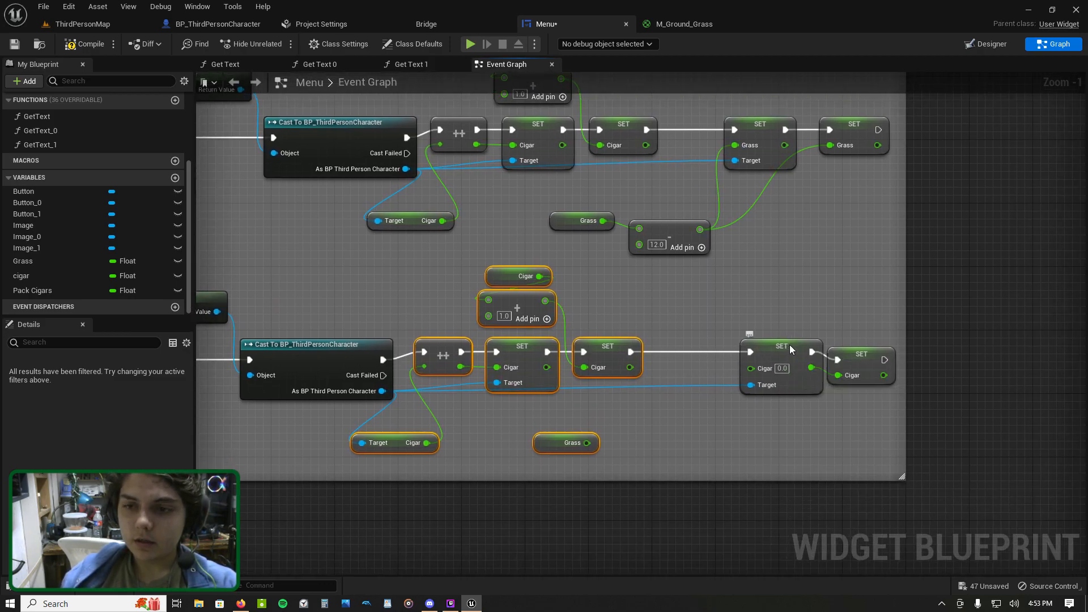
click(790, 346)
key(Delete)
click(865, 363)
key(Delete)
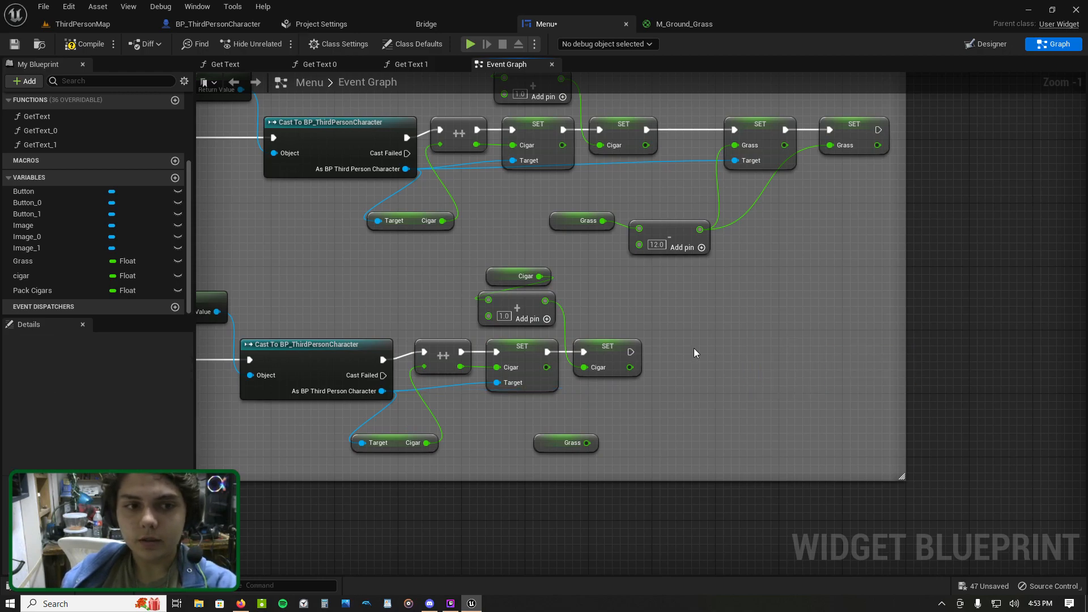
Step: Append a Pack Cigars SET node to the end of the lower chain and delete the unused Grass getter
drag(37, 289, 631, 352)
click(723, 371)
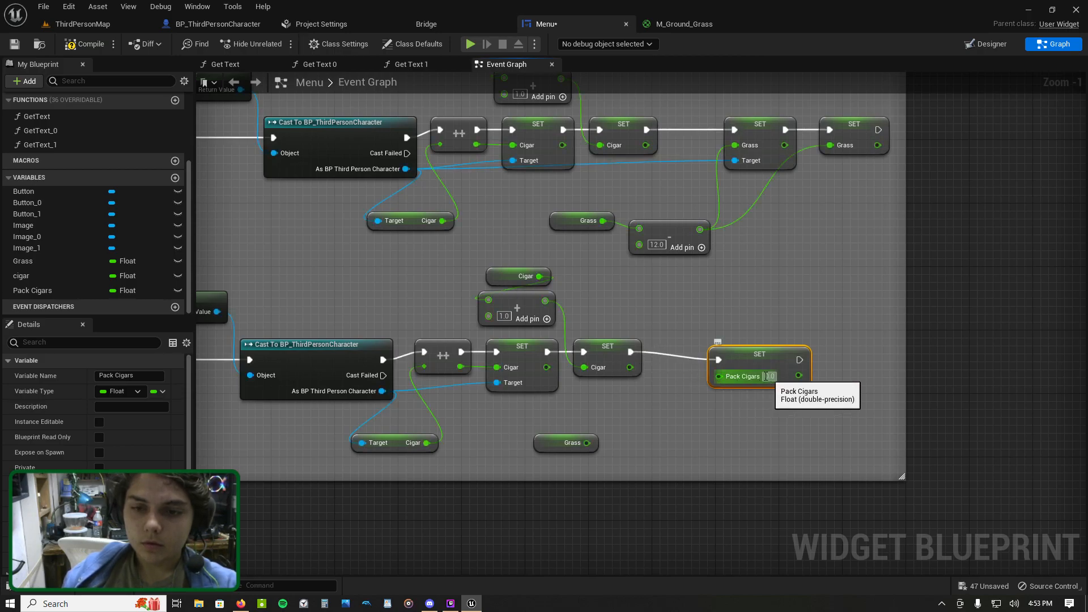
click(553, 443)
key(Delete)
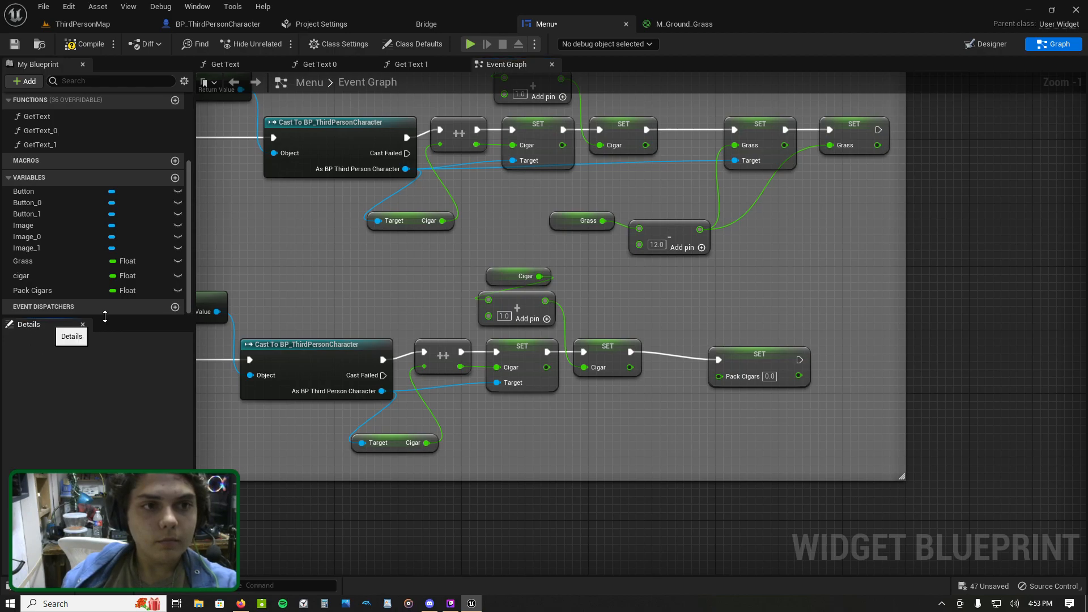
Step: Subtract 1.0 from a Pack Cigars getter and feed the result into the Pack Cigars SET node
drag(66, 290, 665, 441)
click(640, 463)
click(777, 410)
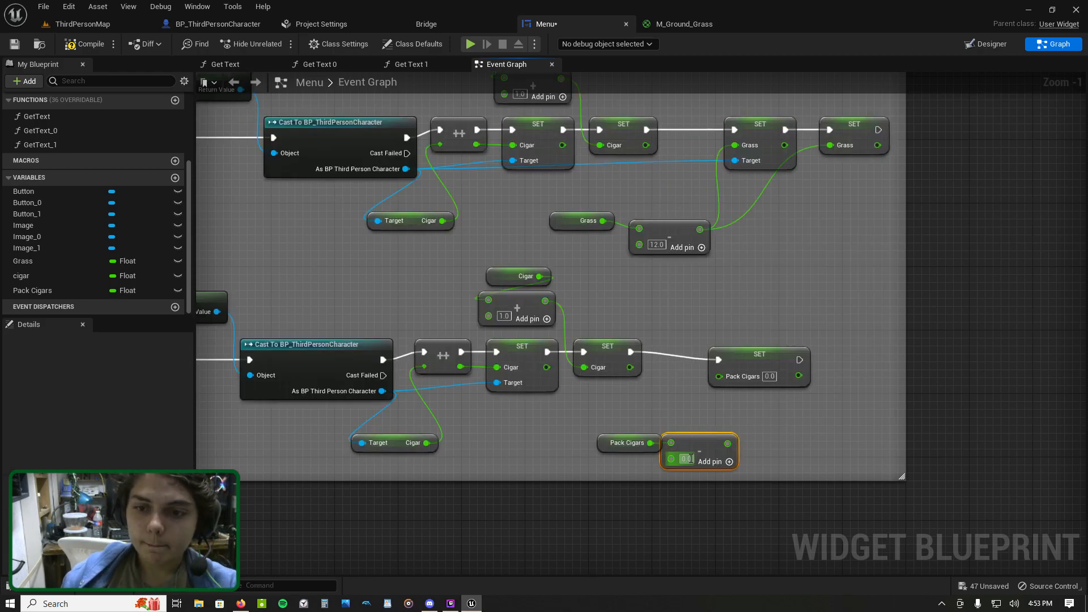
text(1)
key(Return)
drag(729, 445, 754, 351)
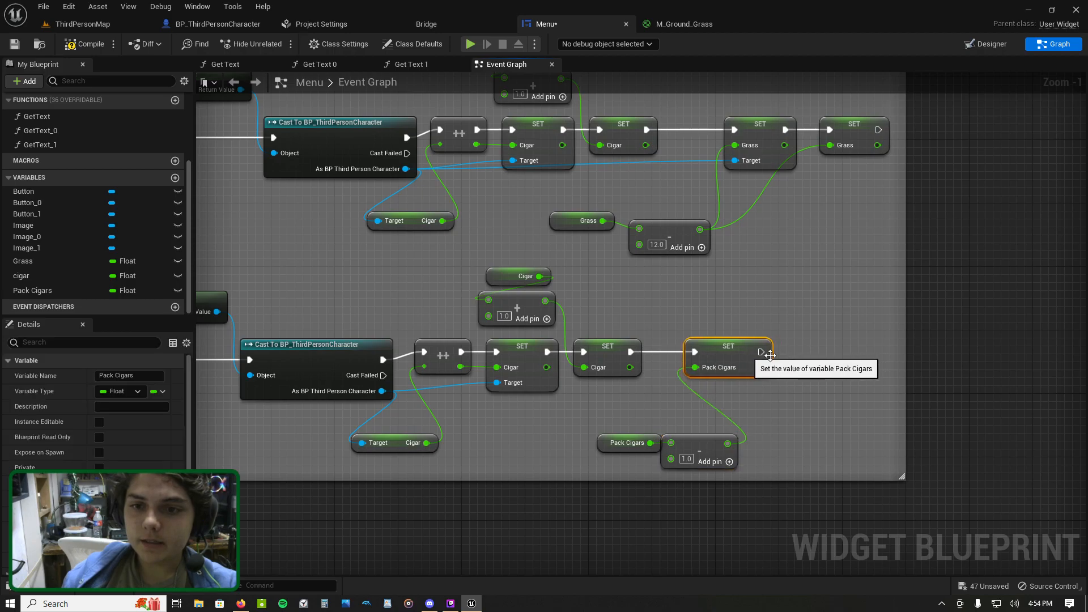
Step: Add a Set Pack Cigars node targeting the cast third-person character and connect it to the preceding SET node's execution and value outputs
drag(383, 391, 790, 388)
text(set pack)
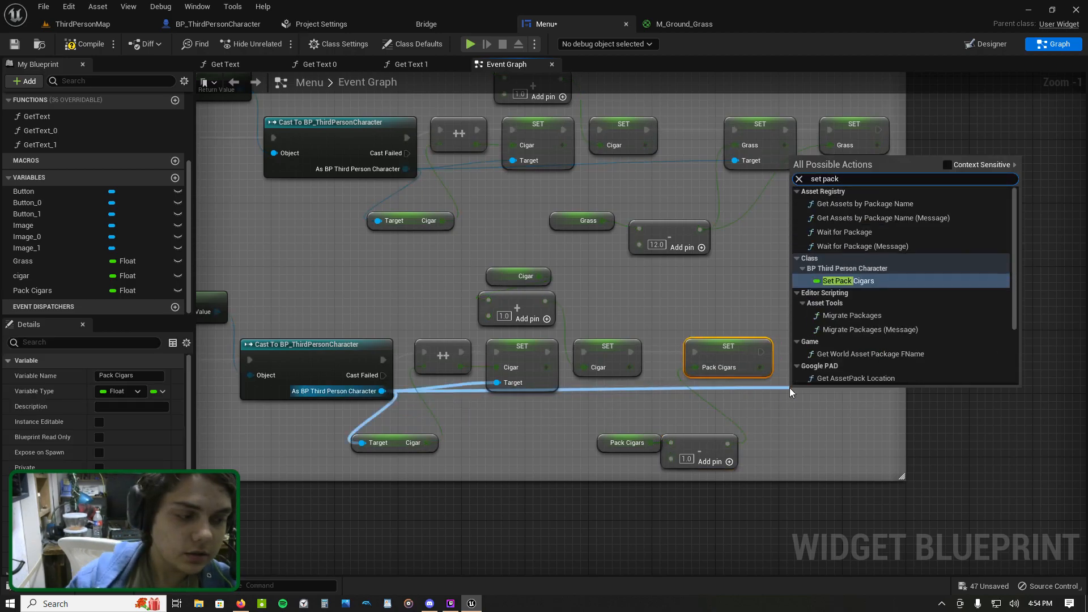
click(871, 282)
drag(798, 414, 760, 367)
drag(822, 396, 759, 352)
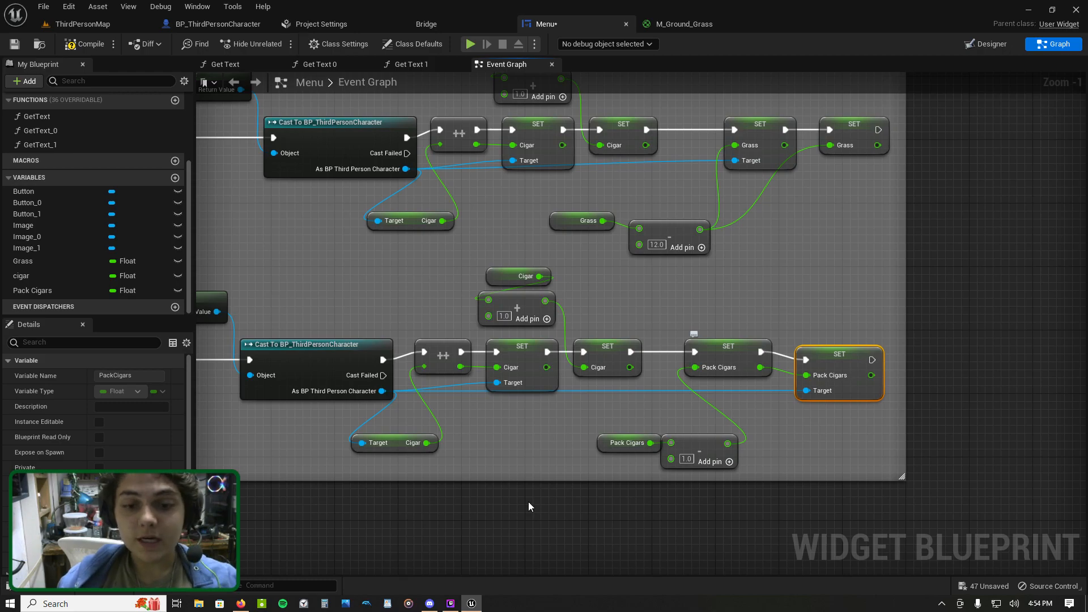
click(450, 604)
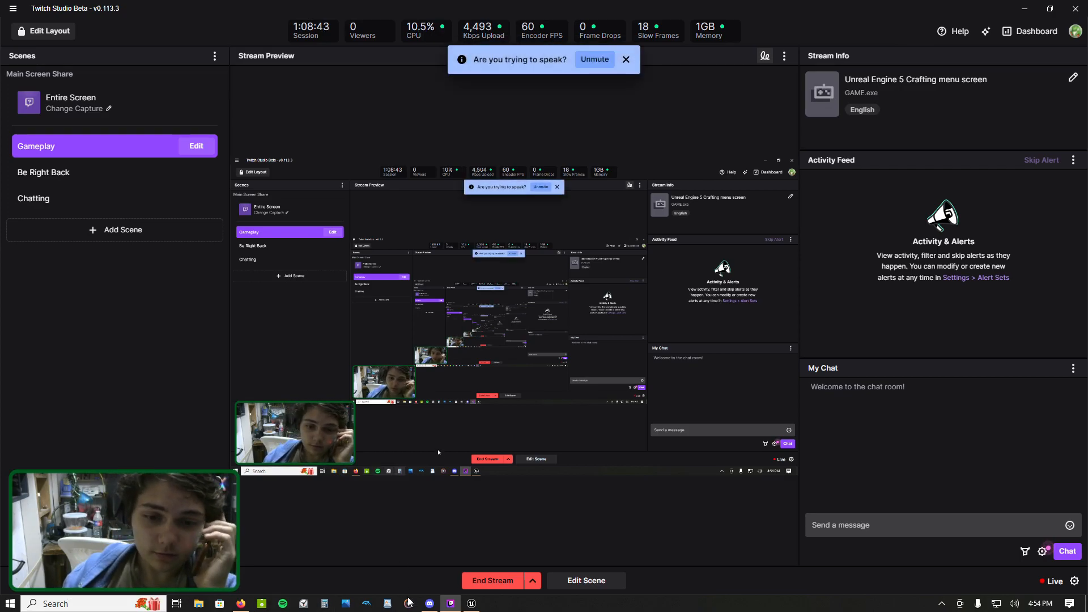
click(472, 603)
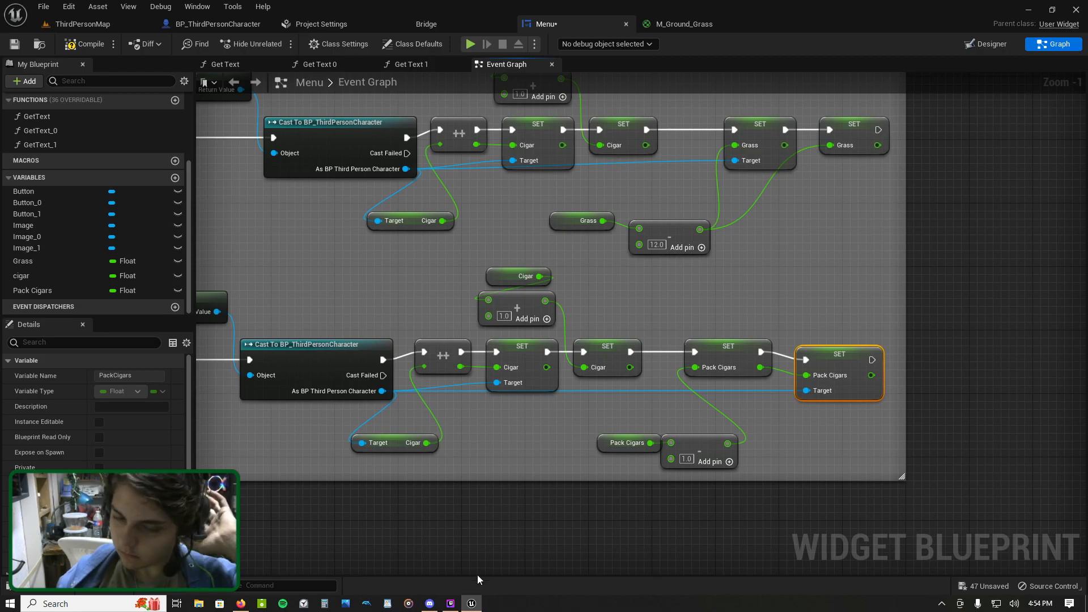
click(450, 603)
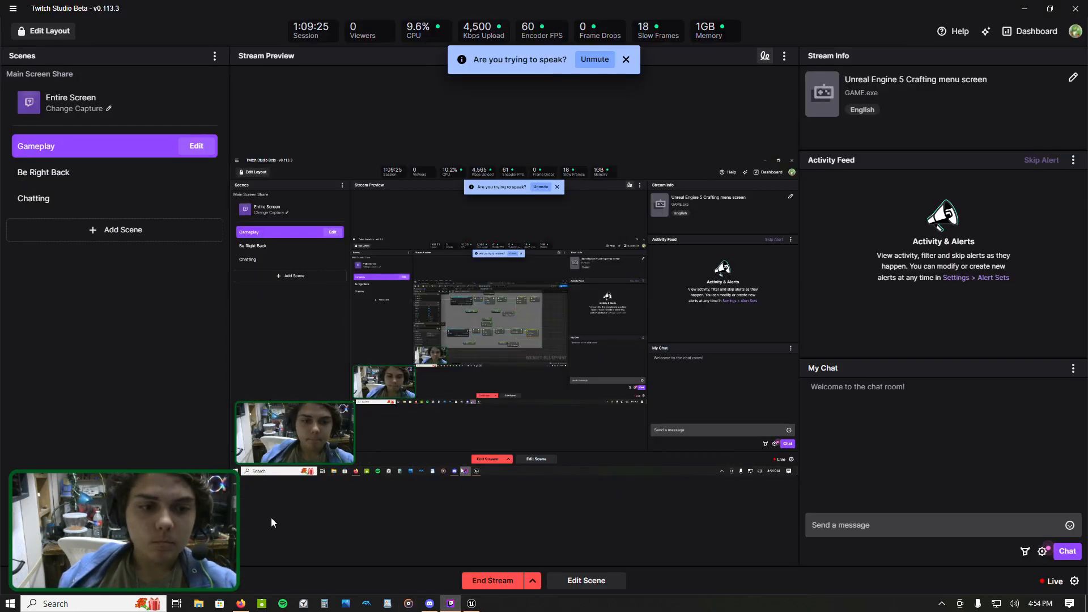
click(471, 603)
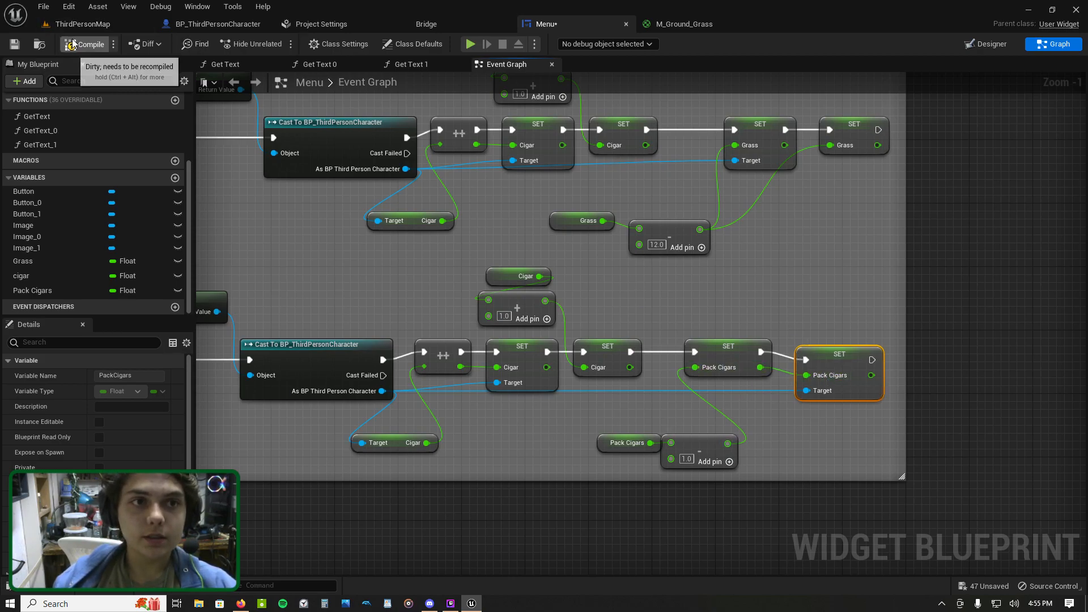
Step: Save the Menu widget and set the amount added to Cigar in the lower chain to 4.0
click(14, 45)
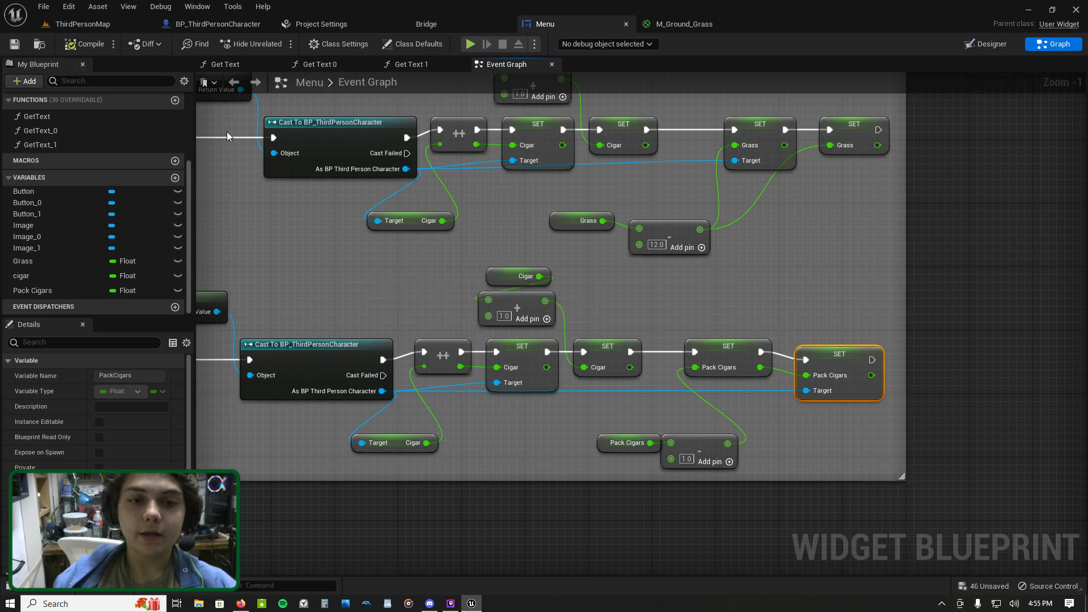
scroll(392, 253, down, 1)
right_drag(393, 254, 571, 239)
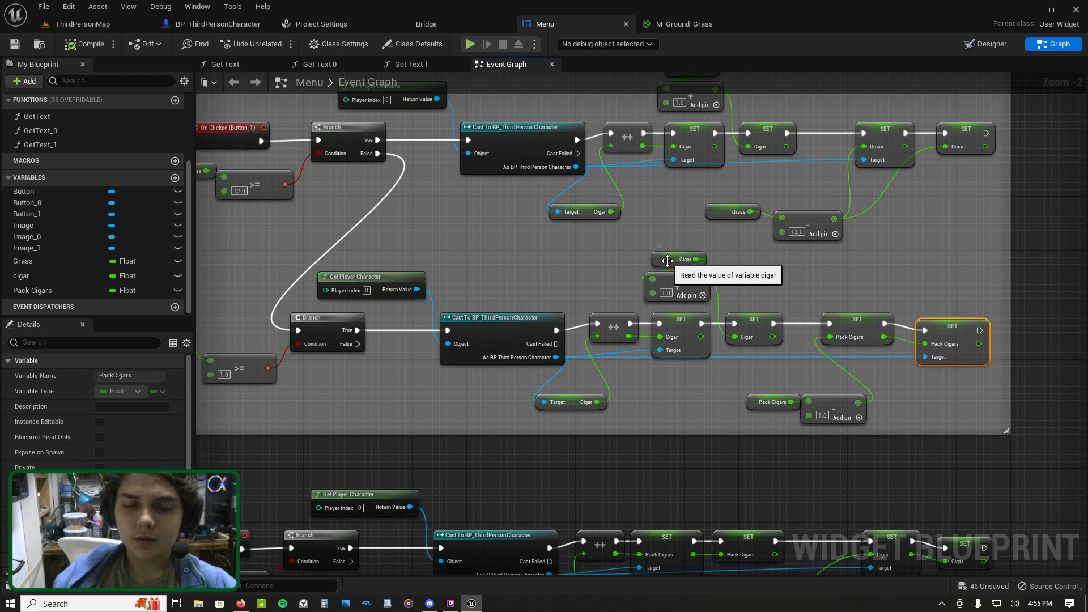
click(668, 263)
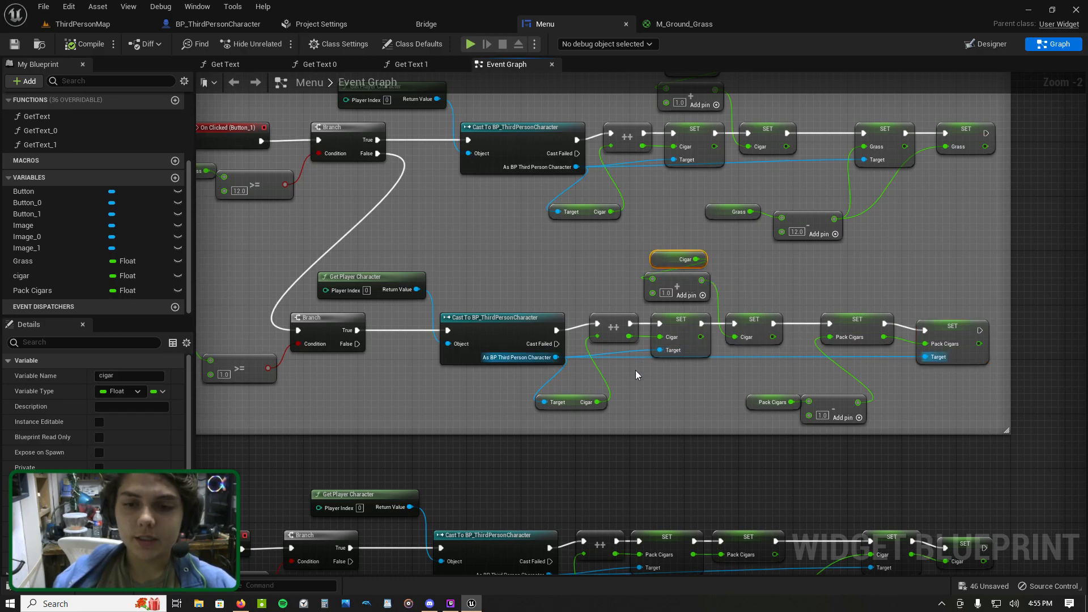
drag(667, 293, 662, 293)
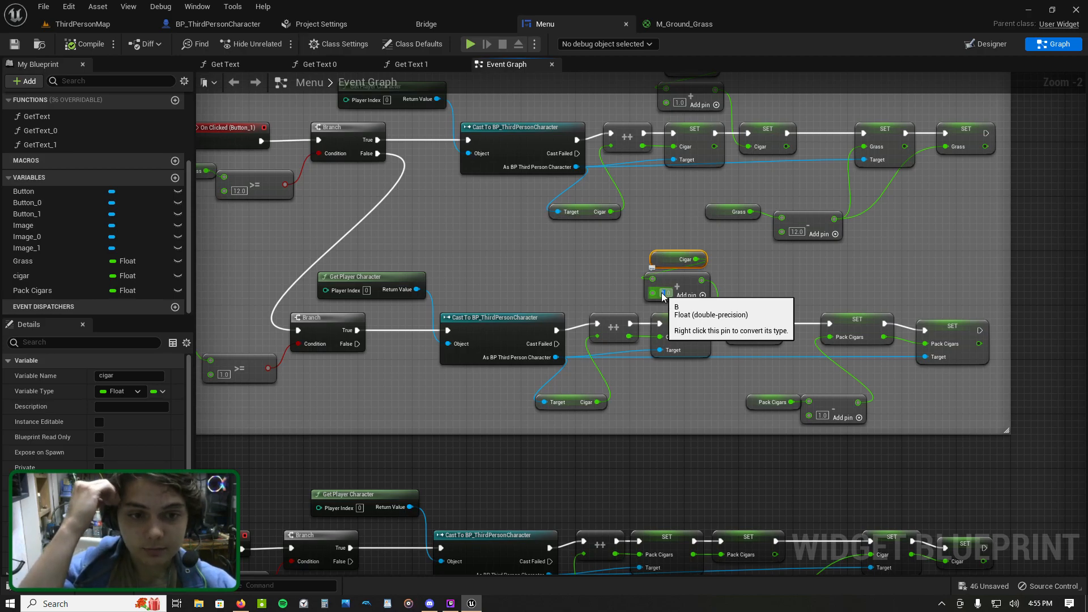
right_drag(548, 488, 648, 402)
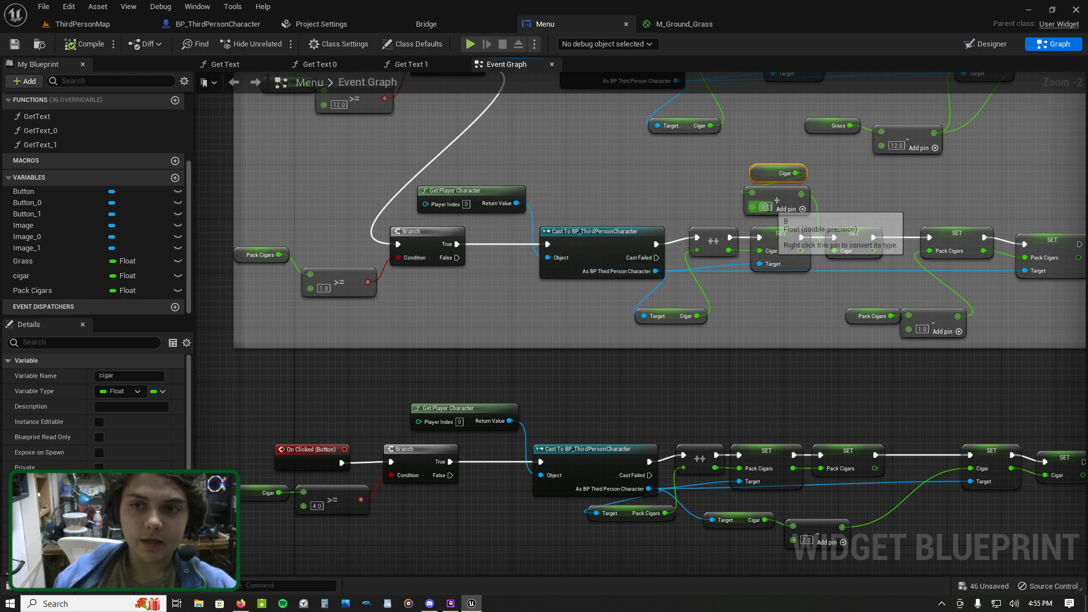
drag(771, 206, 754, 205)
text(4)
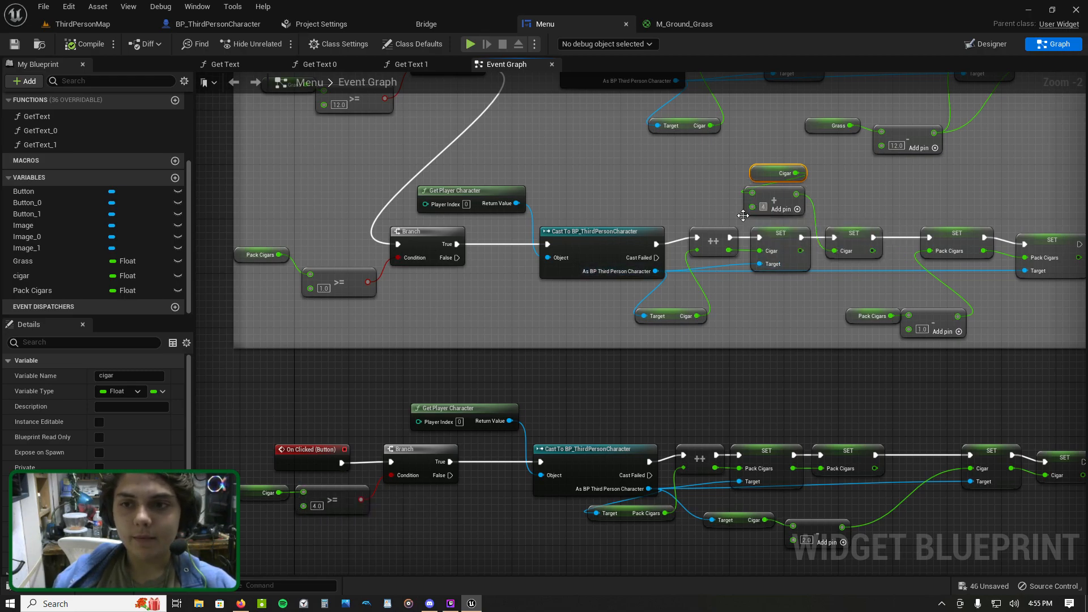
click(737, 217)
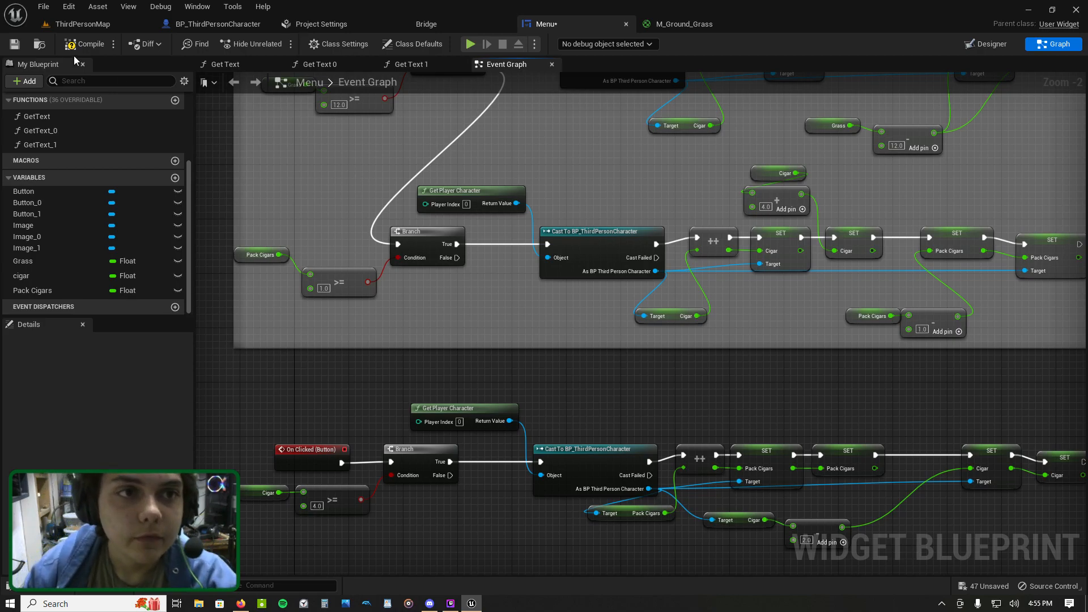
Step: Play-test ThirdPersonMap, running and jumping the character across the field to gather a large supply of grass
click(85, 24)
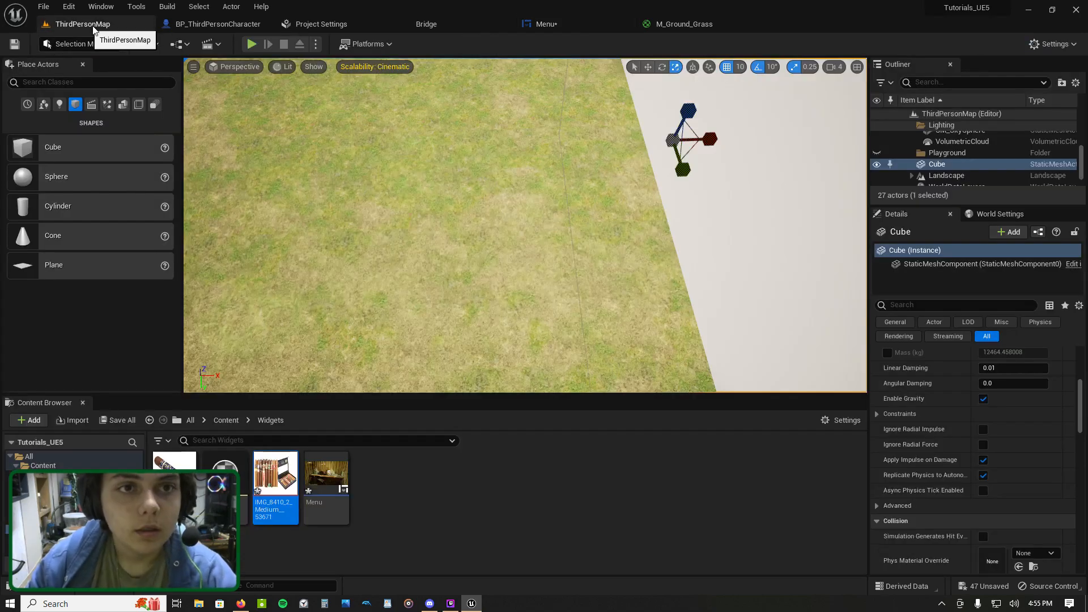
click(251, 44)
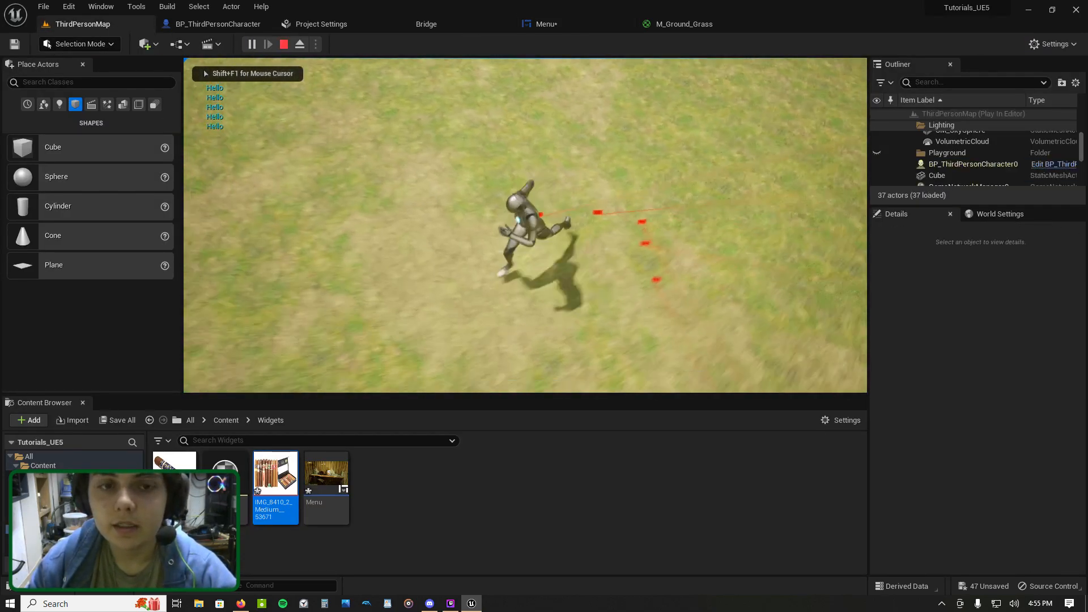
key(s)
key(d)
key(w)
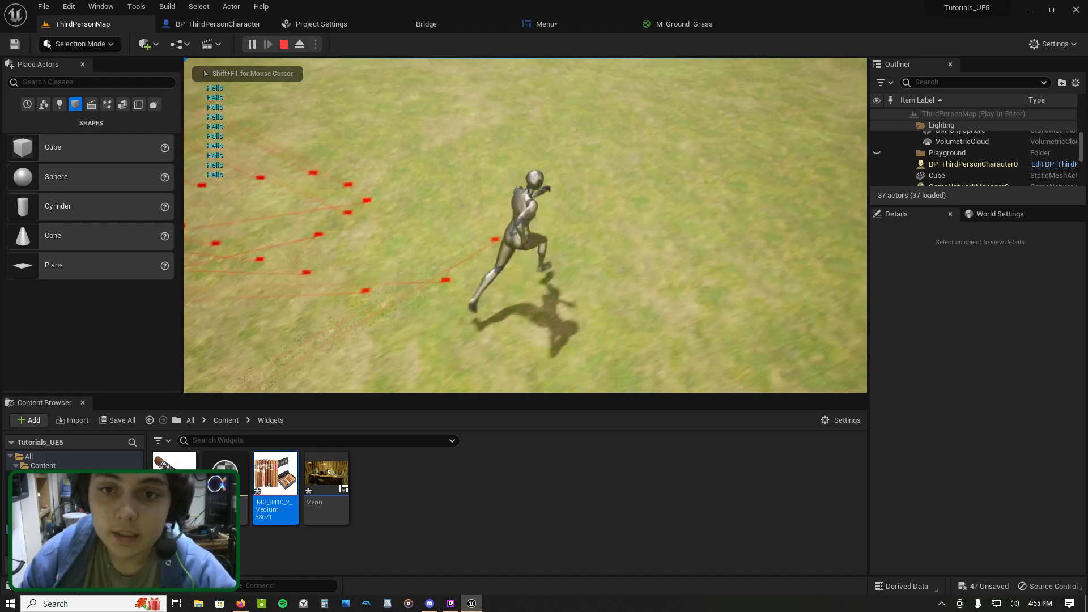
key(a)
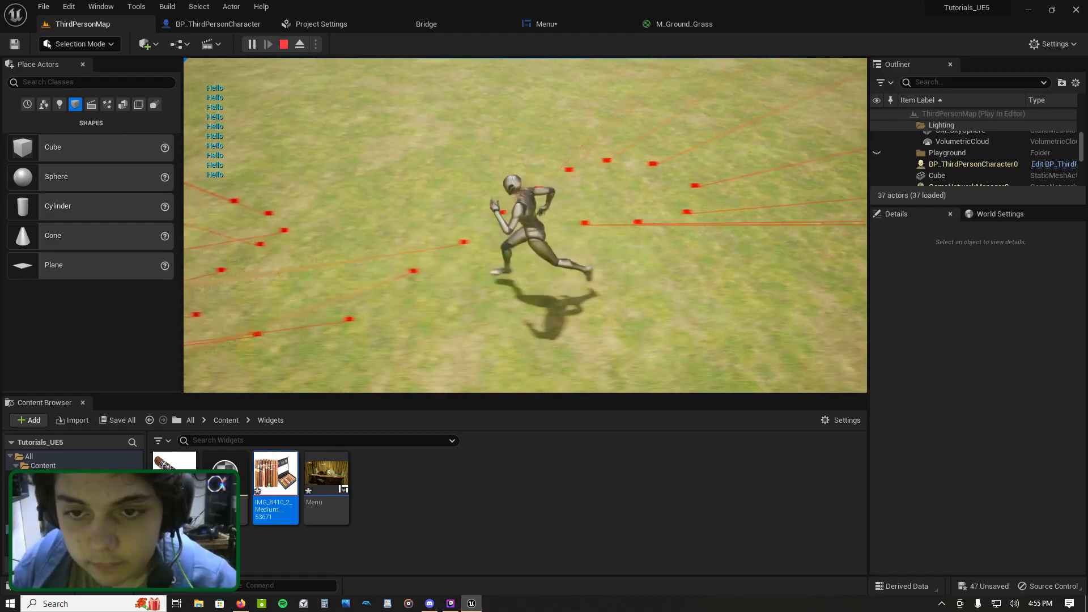
key(s)
key(a)
key(w)
key(d)
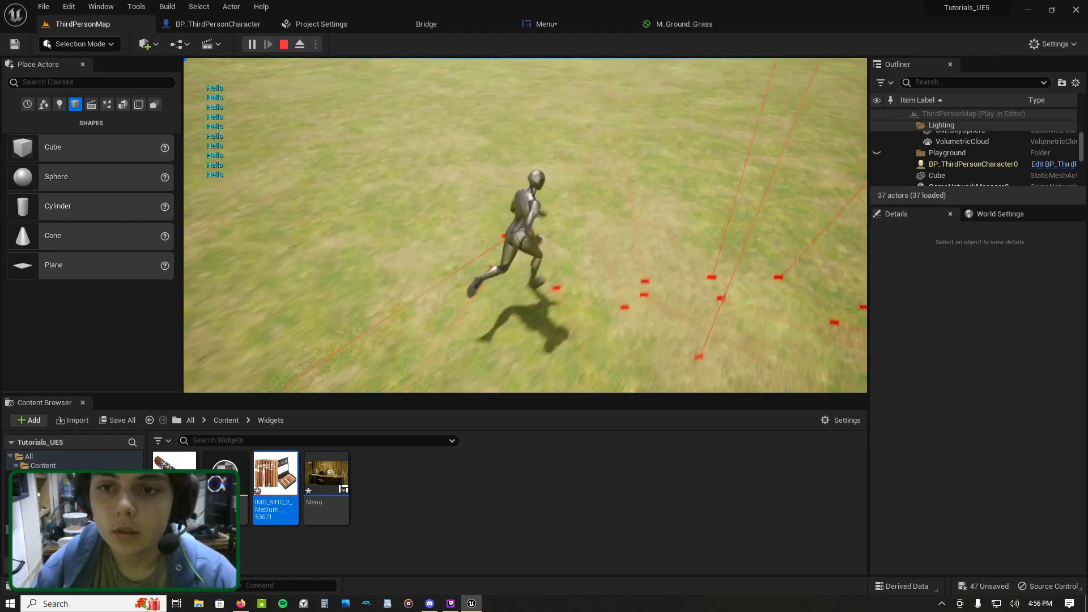
key(s)
key(d)
key(w)
key(s)
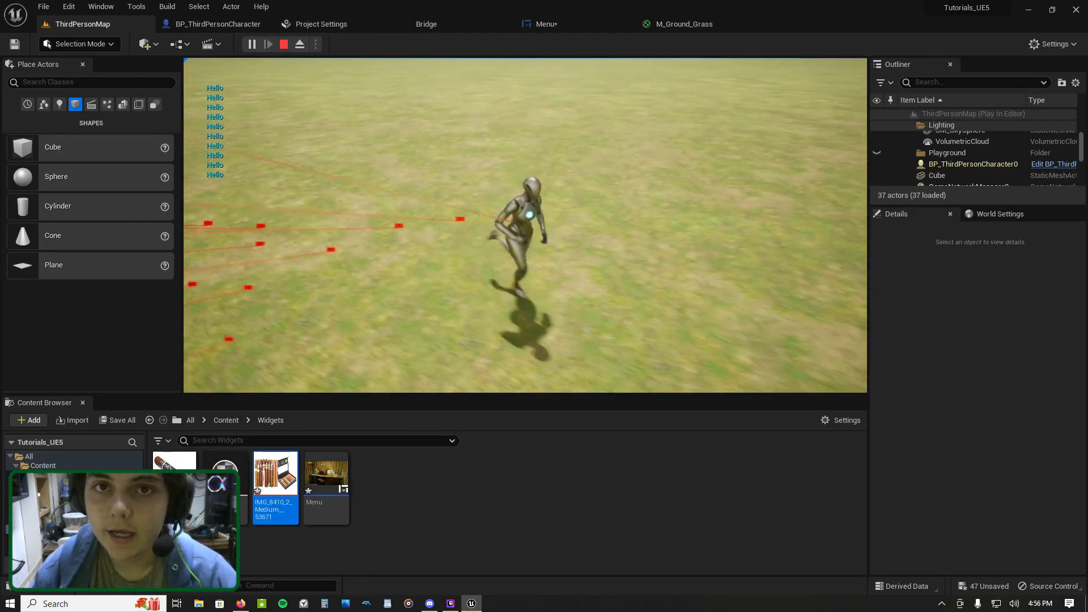
key(d)
key(s)
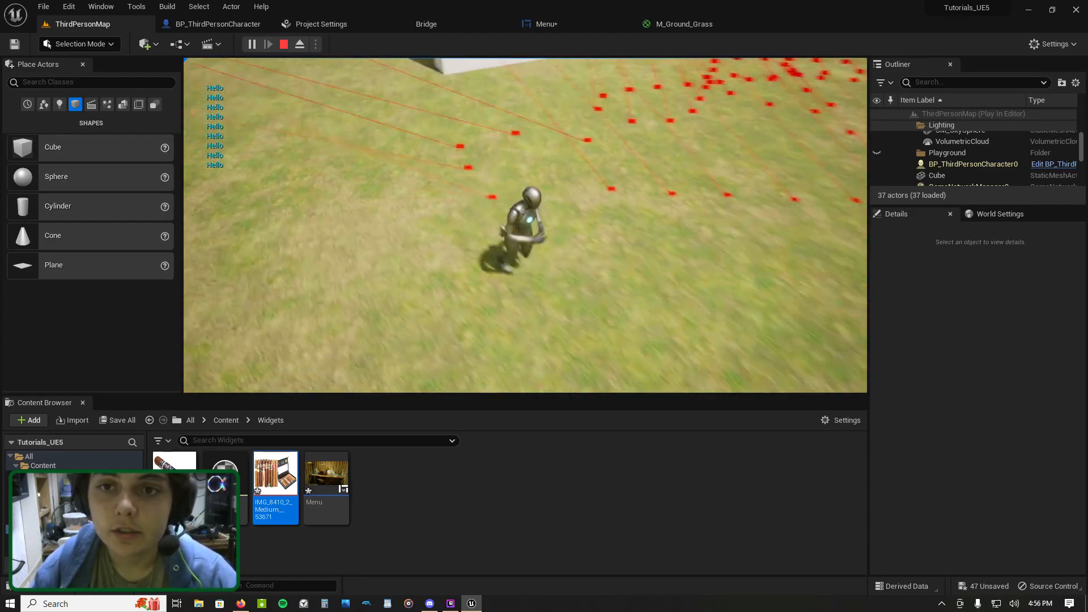
key(w)
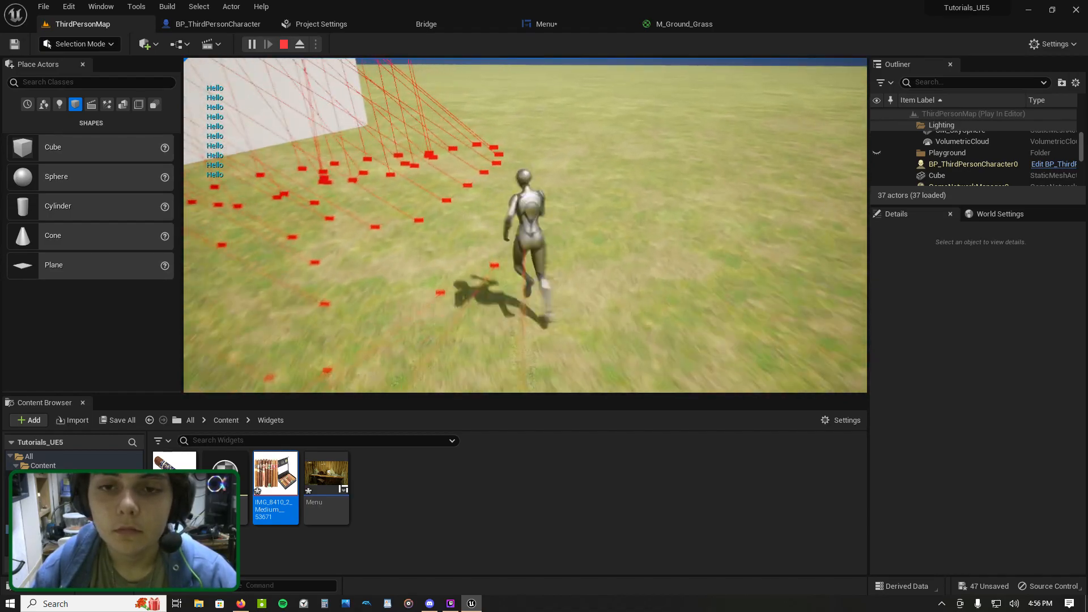
key(d)
key(a)
key(space)
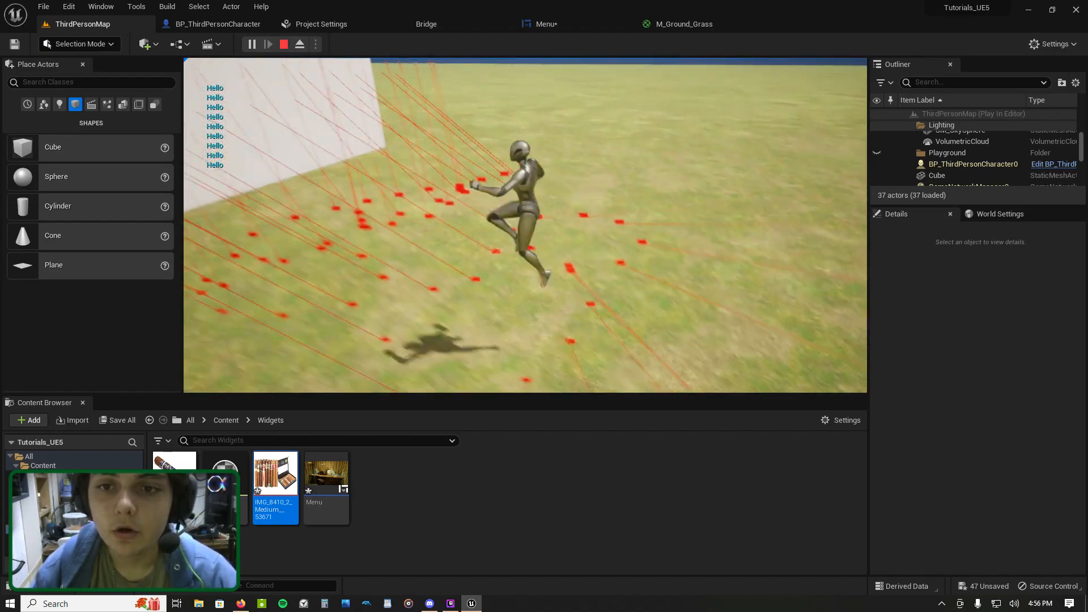
key(a)
key(space)
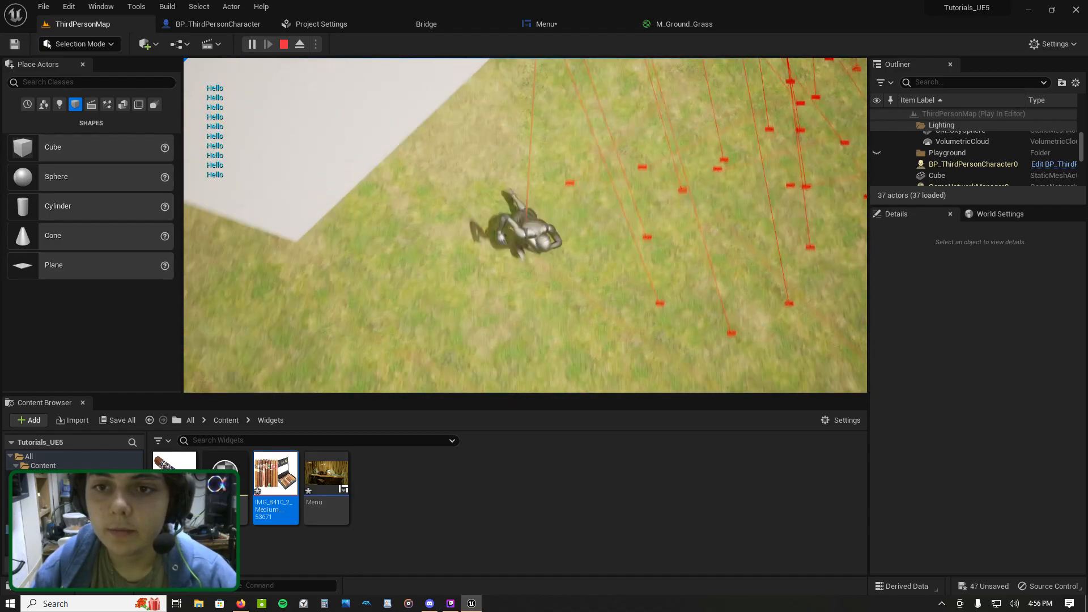
key(d)
key(space)
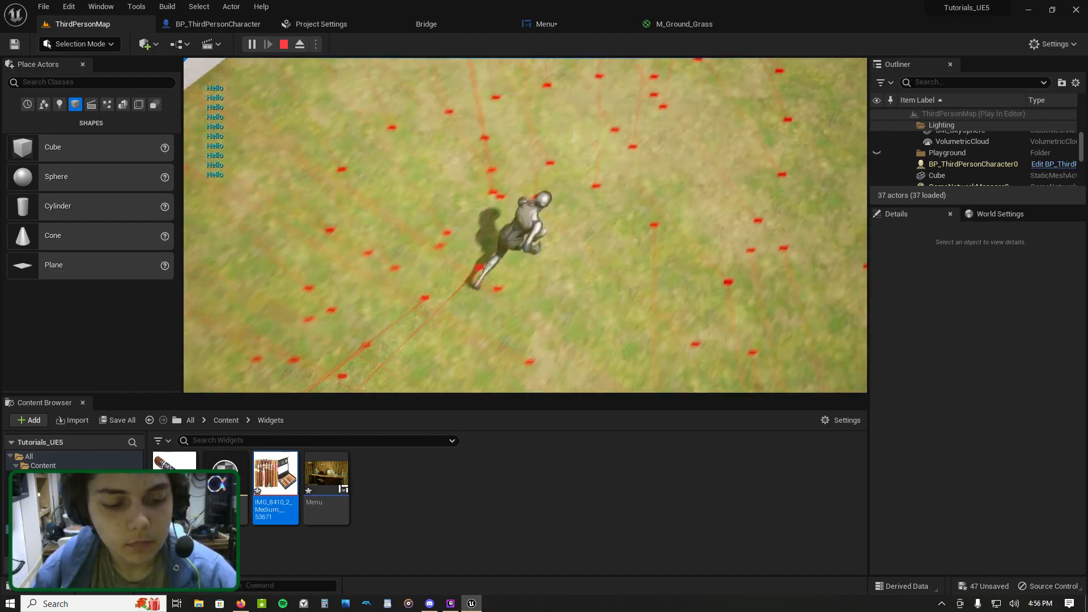
Step: Open the in-game crafting menu and craft cigars repeatedly until less than 12 grass is left, testing the unpack fallback
key(e)
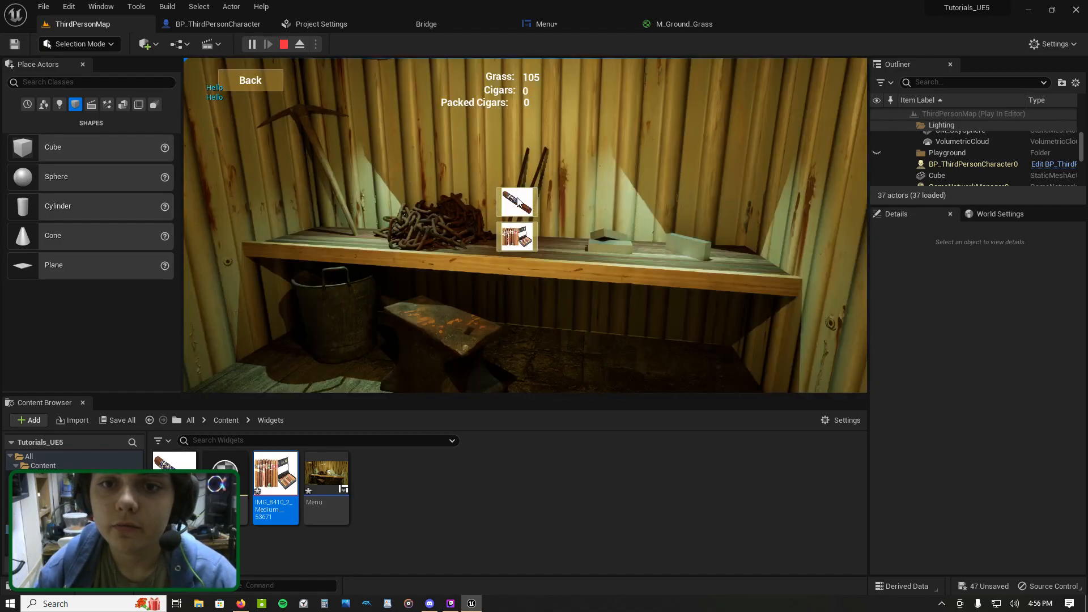
click(517, 202)
click(517, 201)
click(517, 201)
click(517, 201)
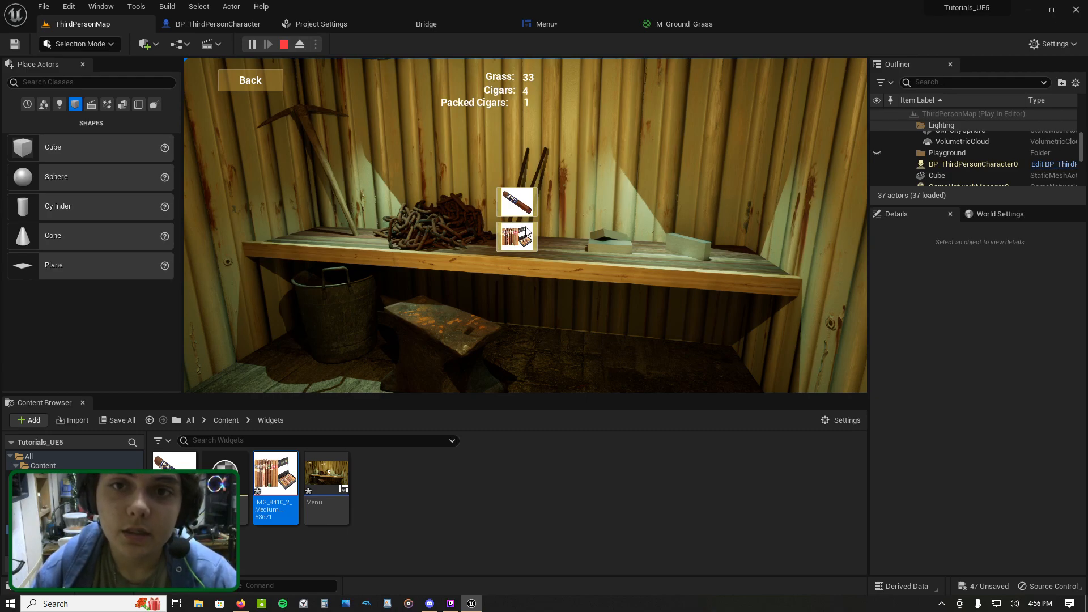
click(528, 208)
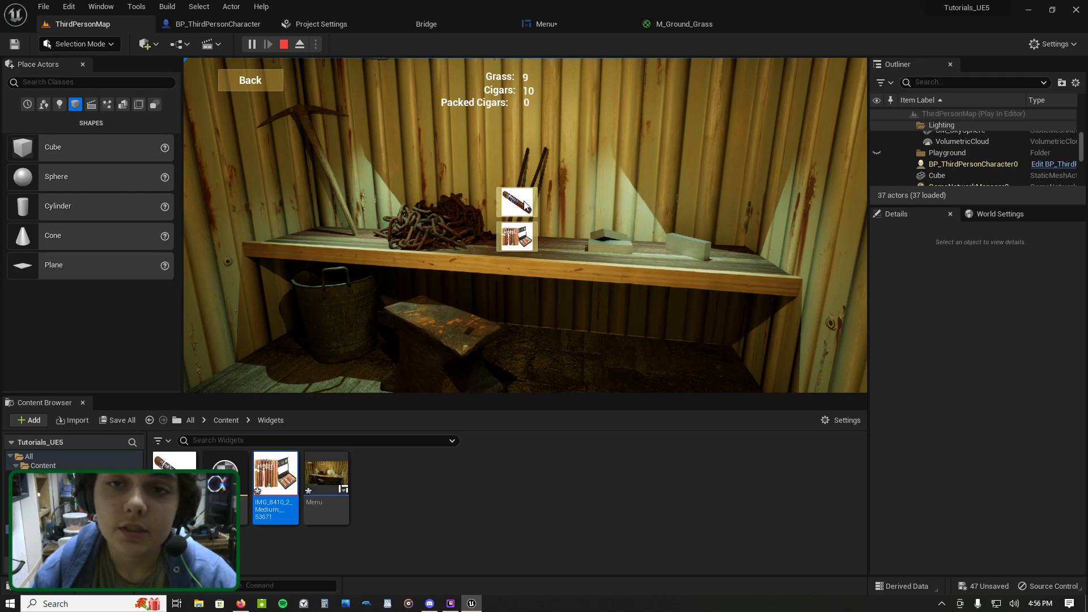
Step: Test packing cigars and unpacking them through the cigar option while grass is short, until no packs remain
click(523, 236)
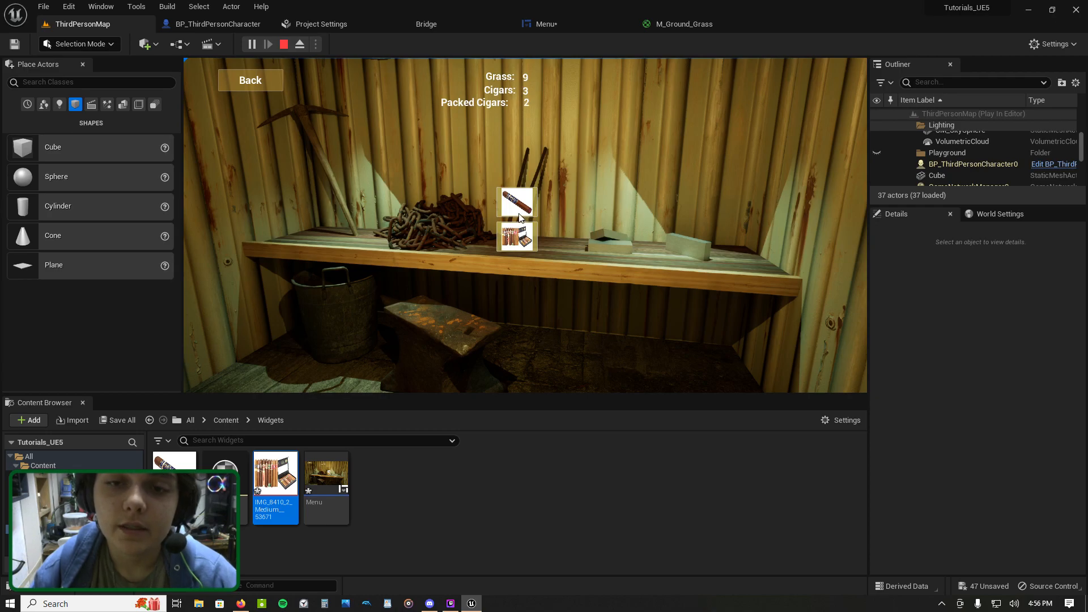
click(520, 214)
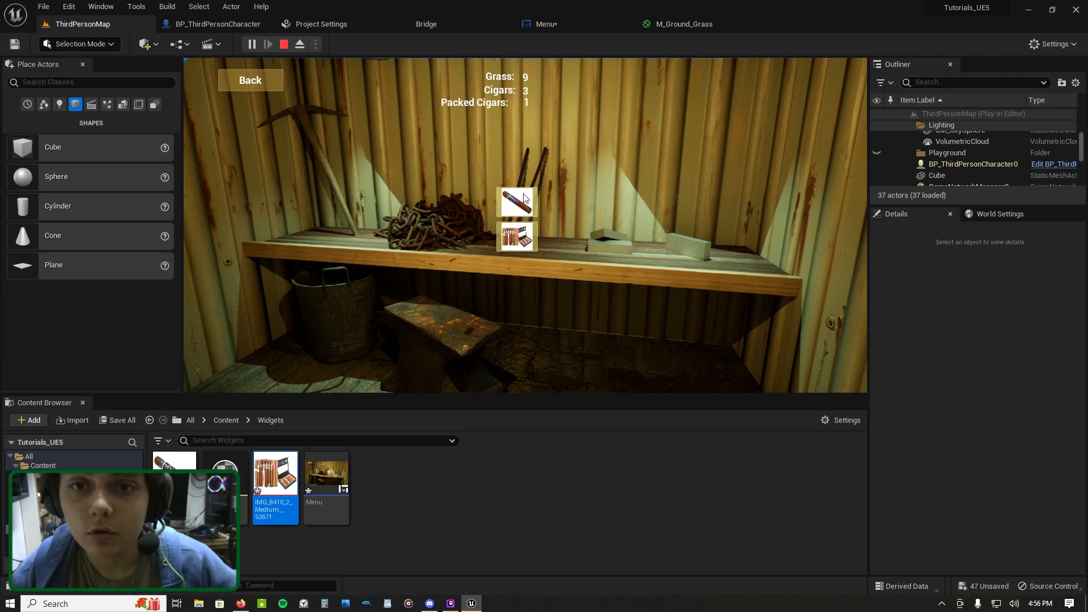
click(522, 237)
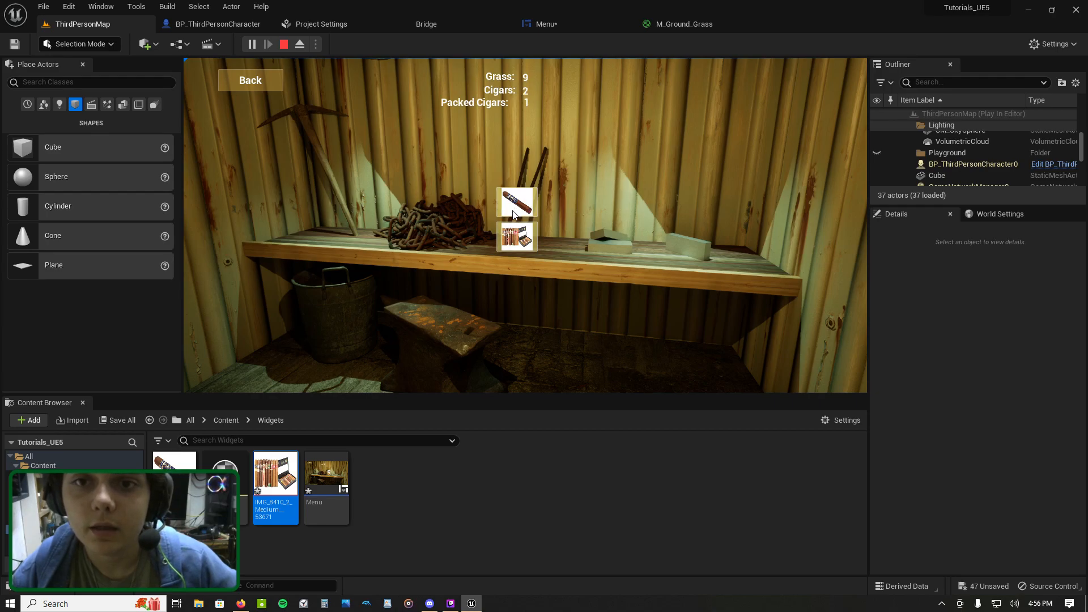
click(520, 236)
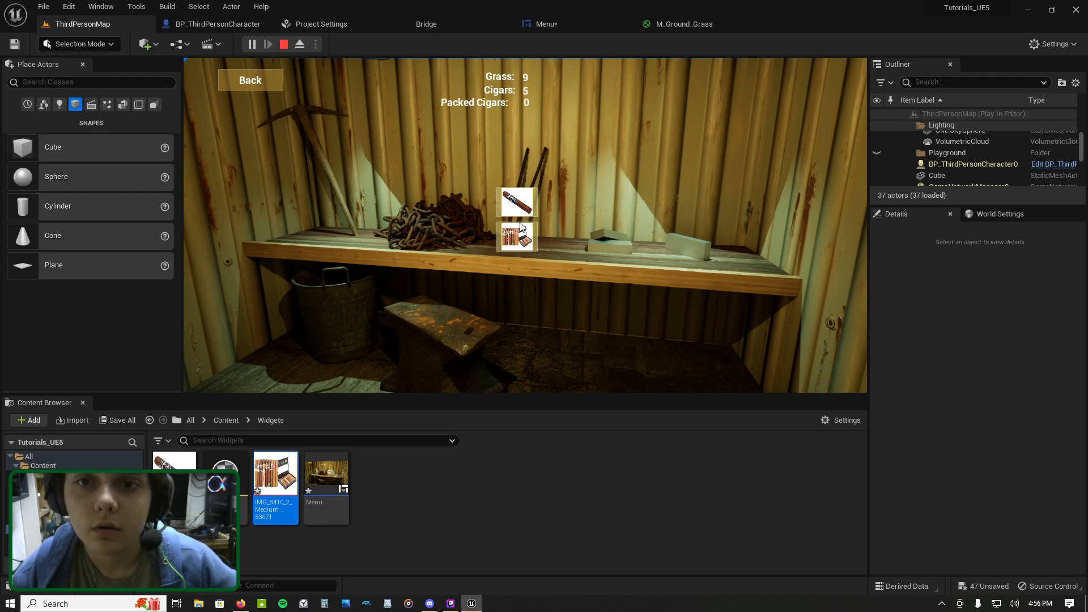
click(519, 207)
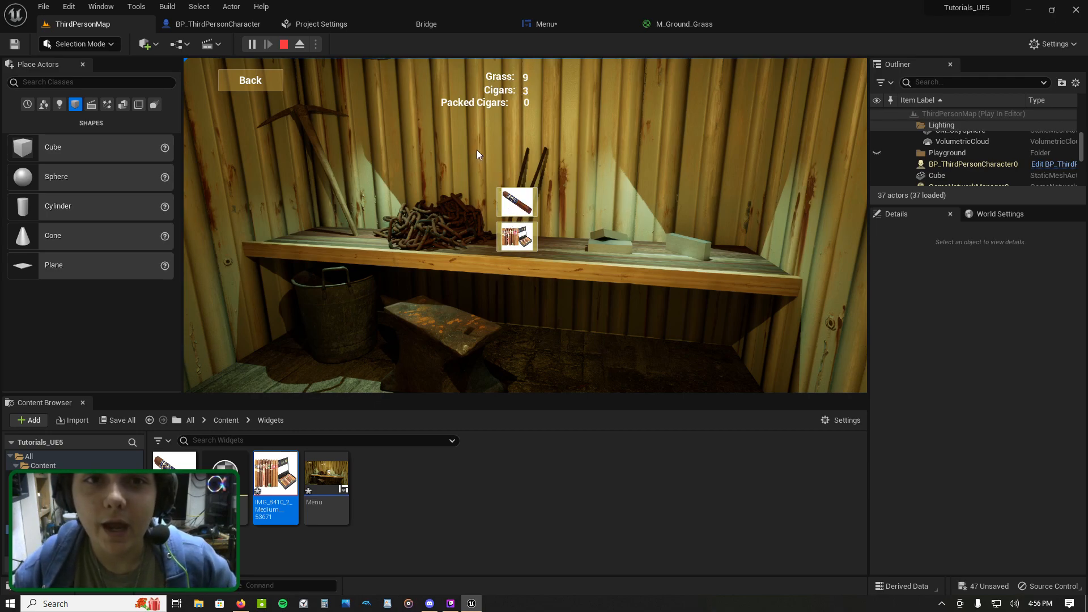
Step: Go back from the crafting menu to the game and run around the field to gather more grass
click(244, 79)
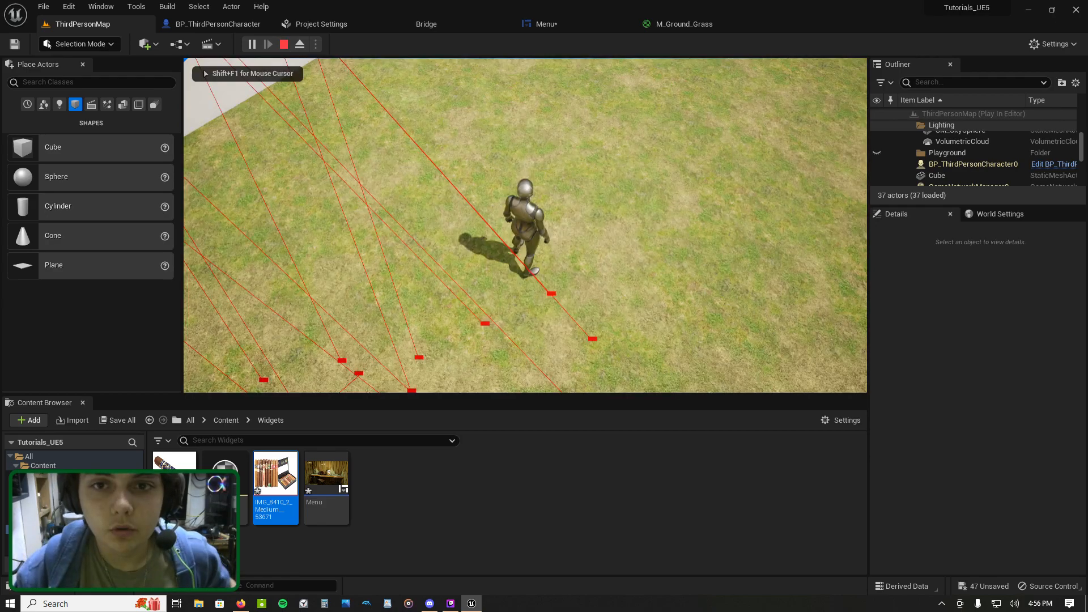
key(w)
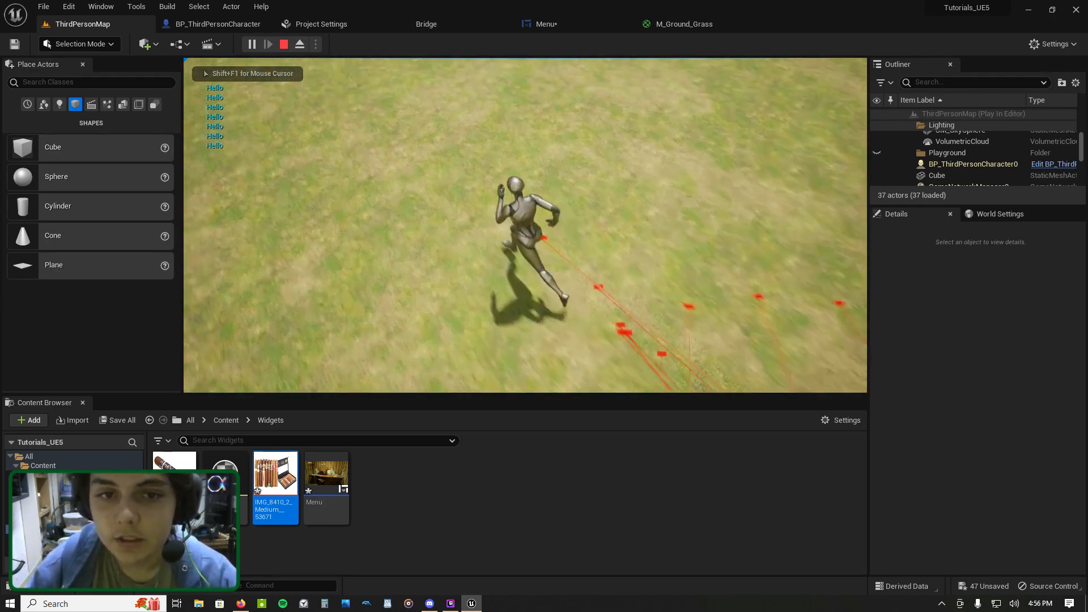
key(d)
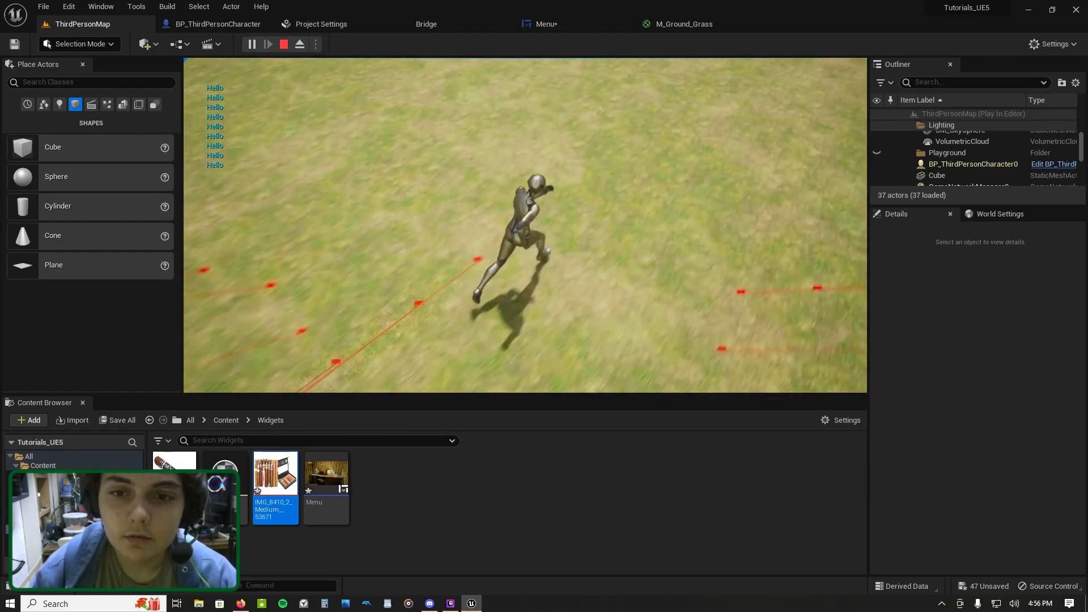
key(space)
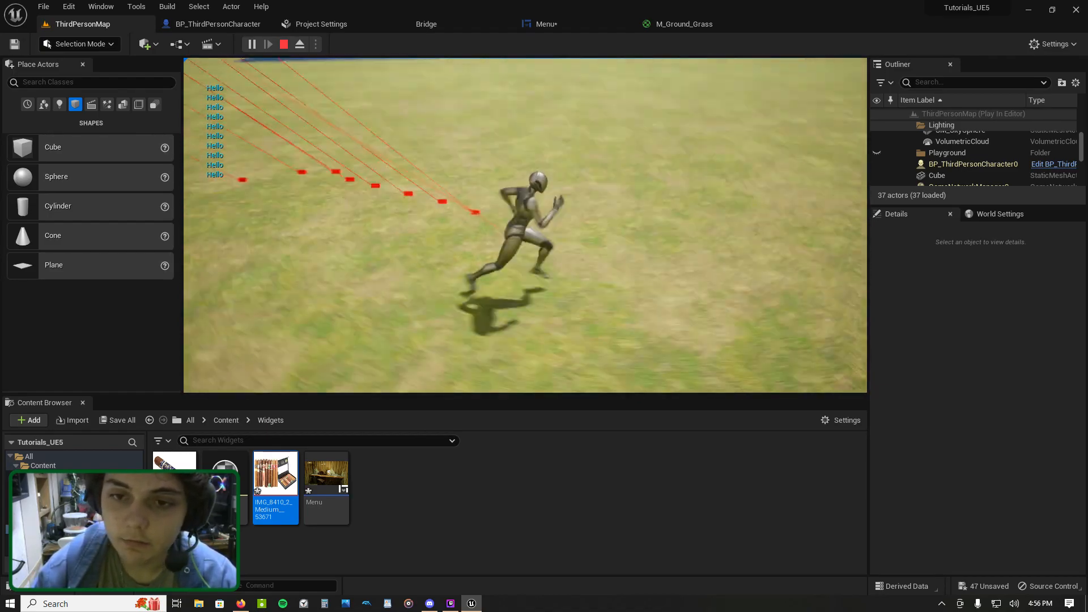
key(s)
key(a)
key(d)
key(w)
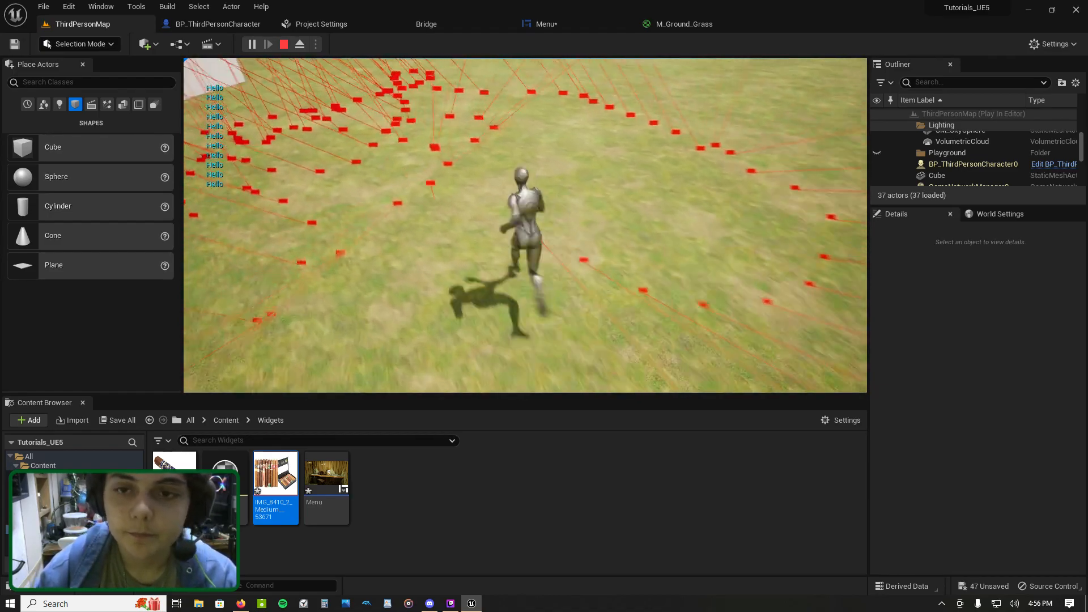
Step: Reopen the crafting menu, retest crafting, packing and unpacking cigars, and end the play session
key(Tab)
click(519, 200)
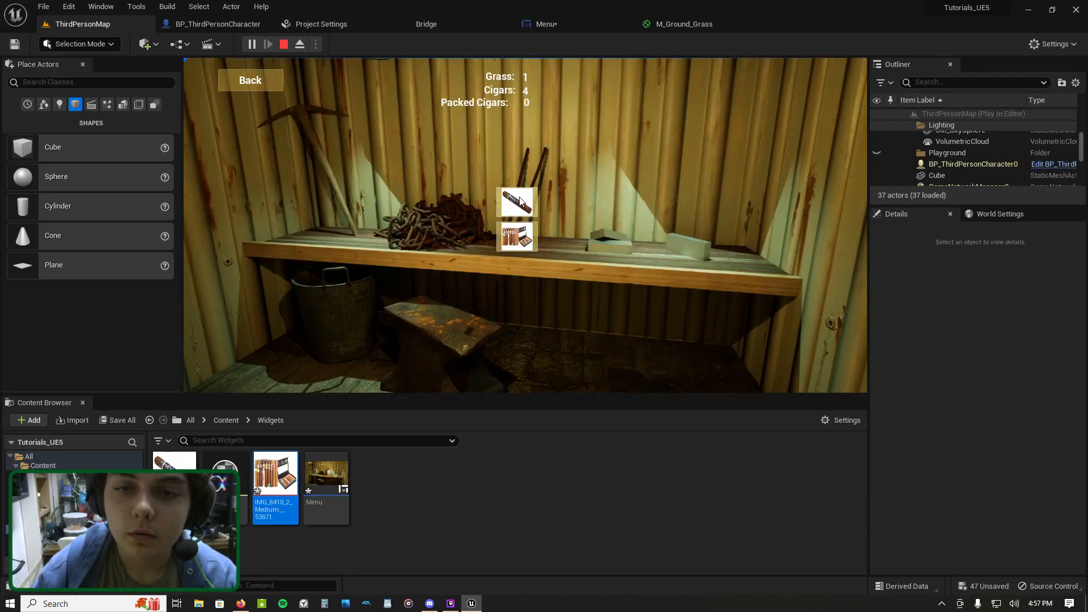
click(524, 233)
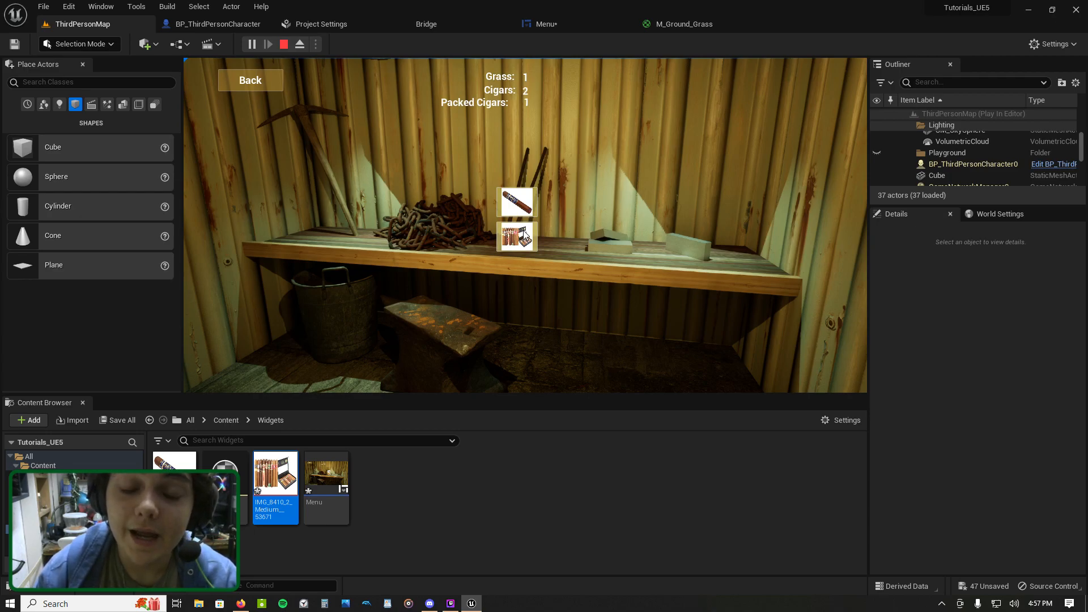
click(526, 206)
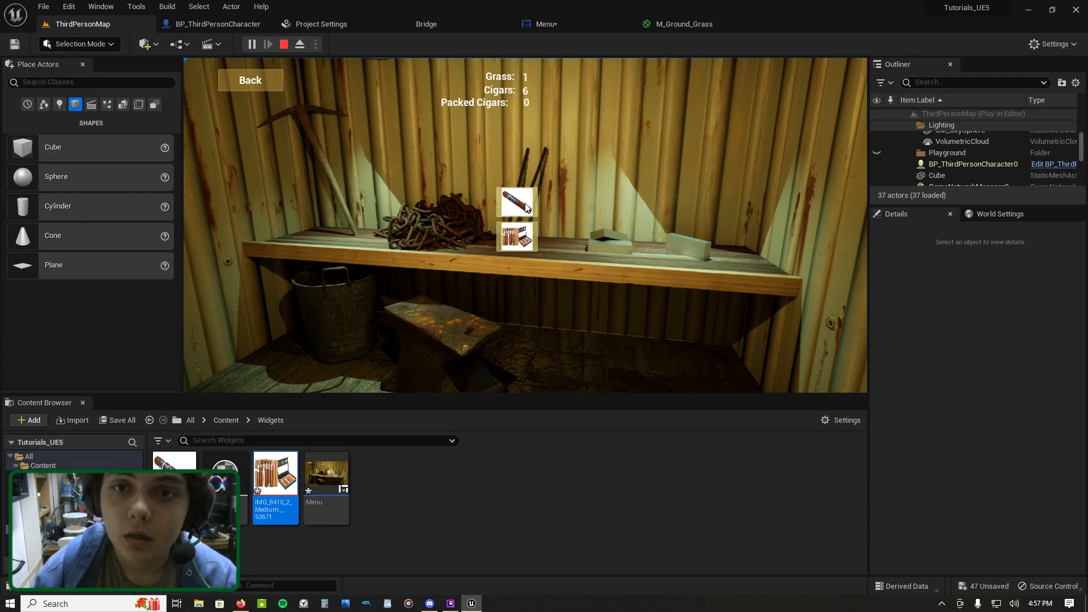
click(518, 204)
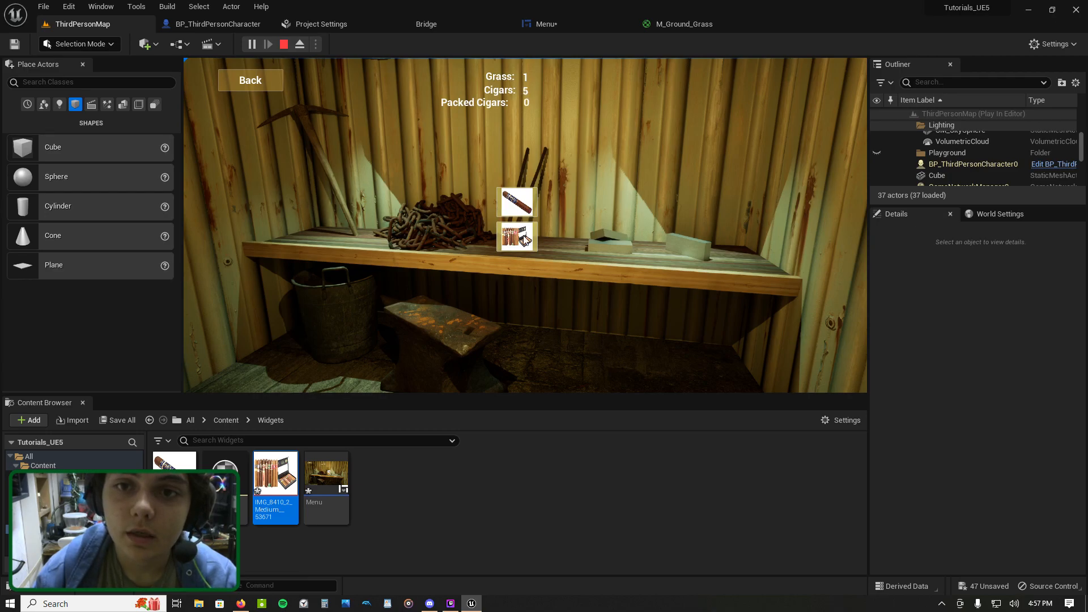
click(519, 212)
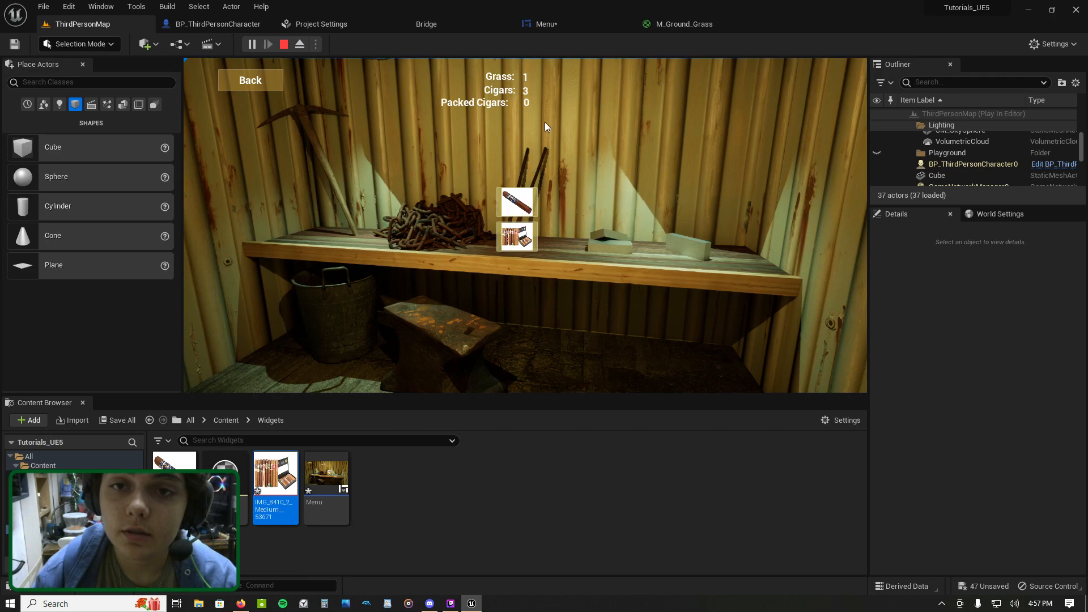
key(Escape)
Step: In the Menu event graph, set the amount subtracted from Cigar in the On Clicked (Button) packing chain to 4.0 and save
click(541, 24)
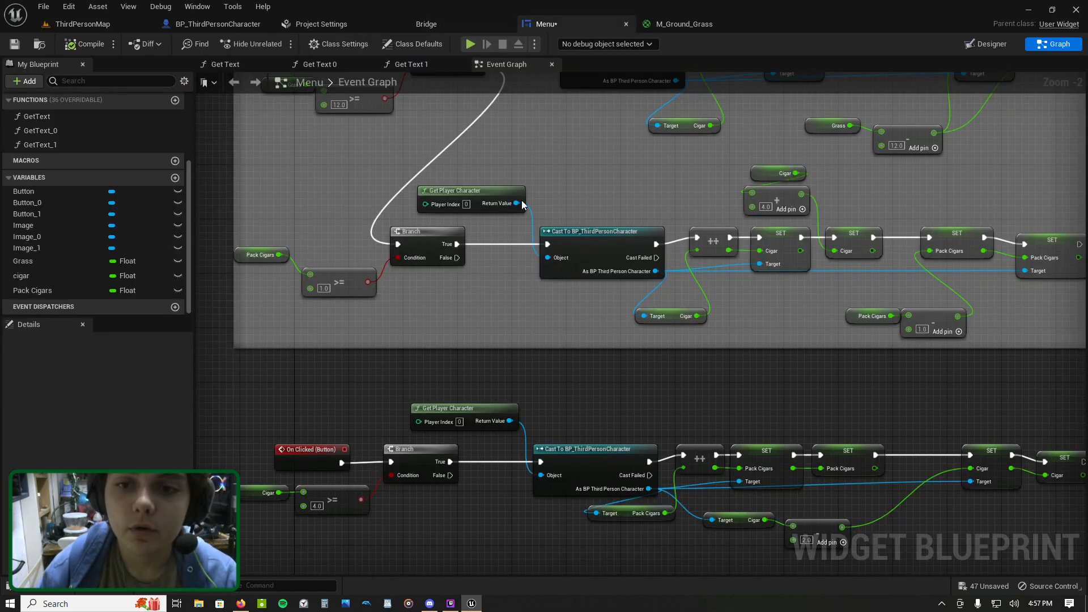
right_drag(550, 195, 500, 309)
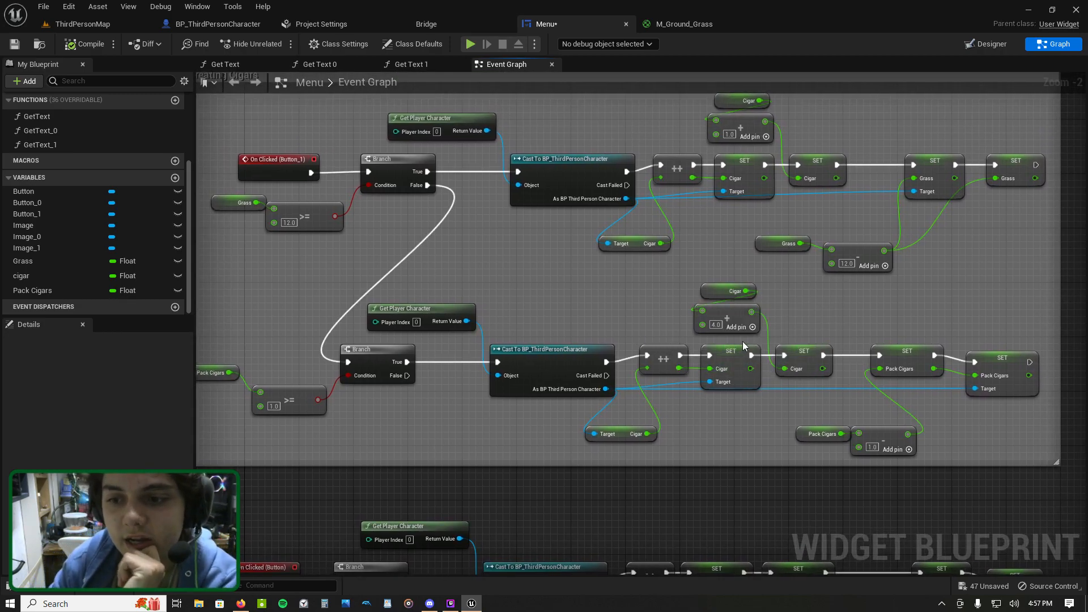
right_drag(754, 348, 745, 260)
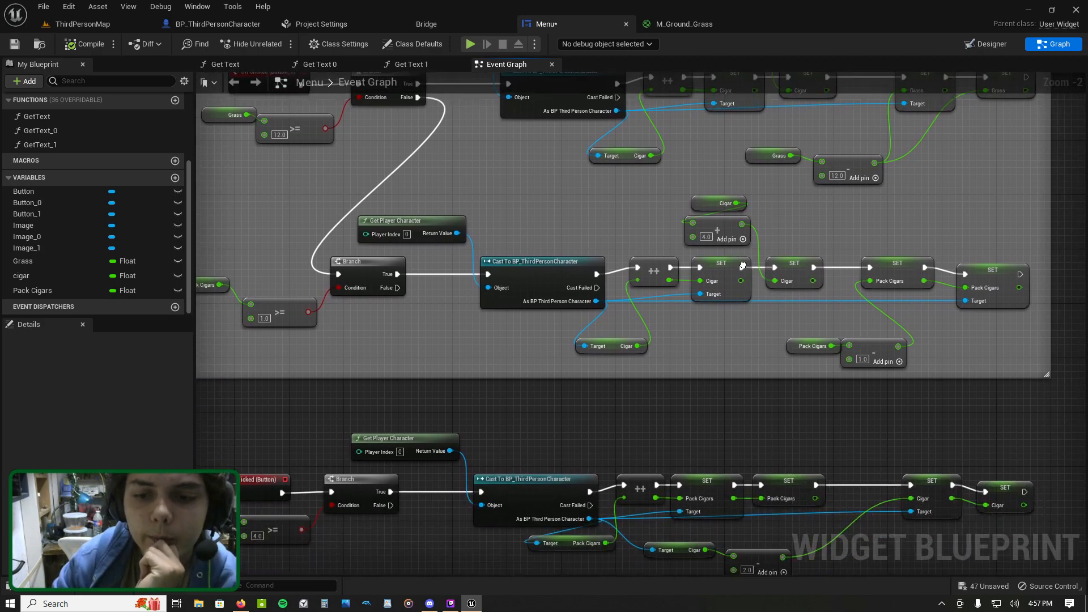
right_drag(509, 490, 512, 408)
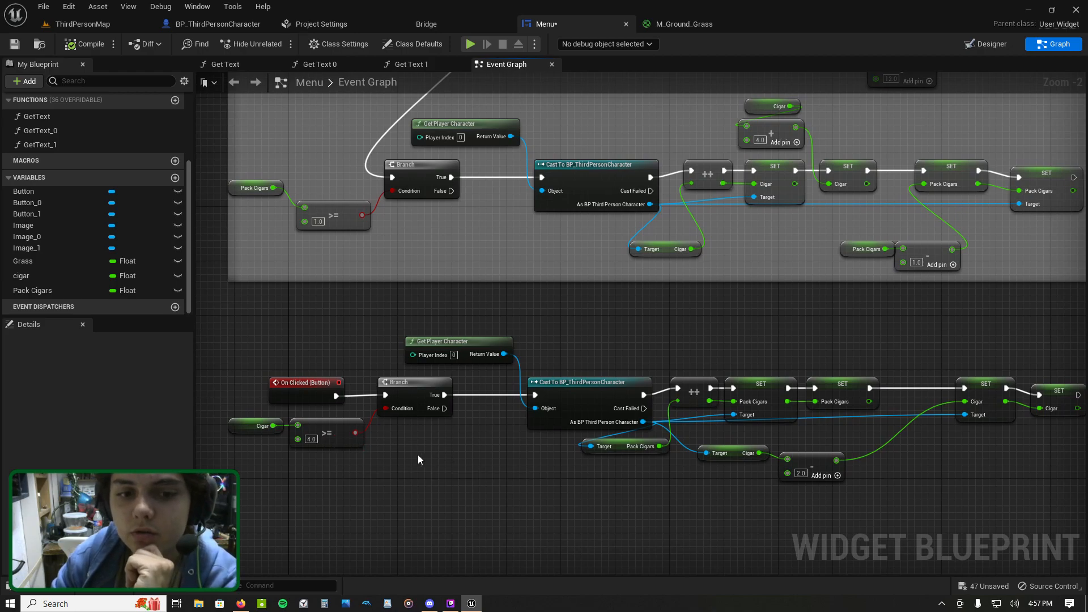
right_drag(524, 435, 428, 383)
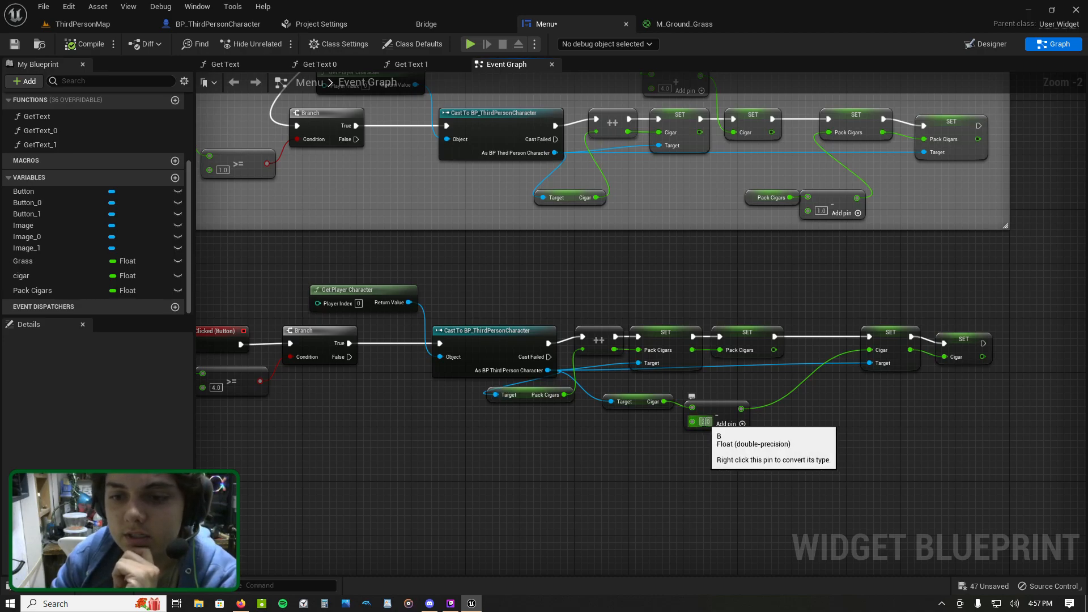
text(4)
key(Return)
key(ctrl+s)
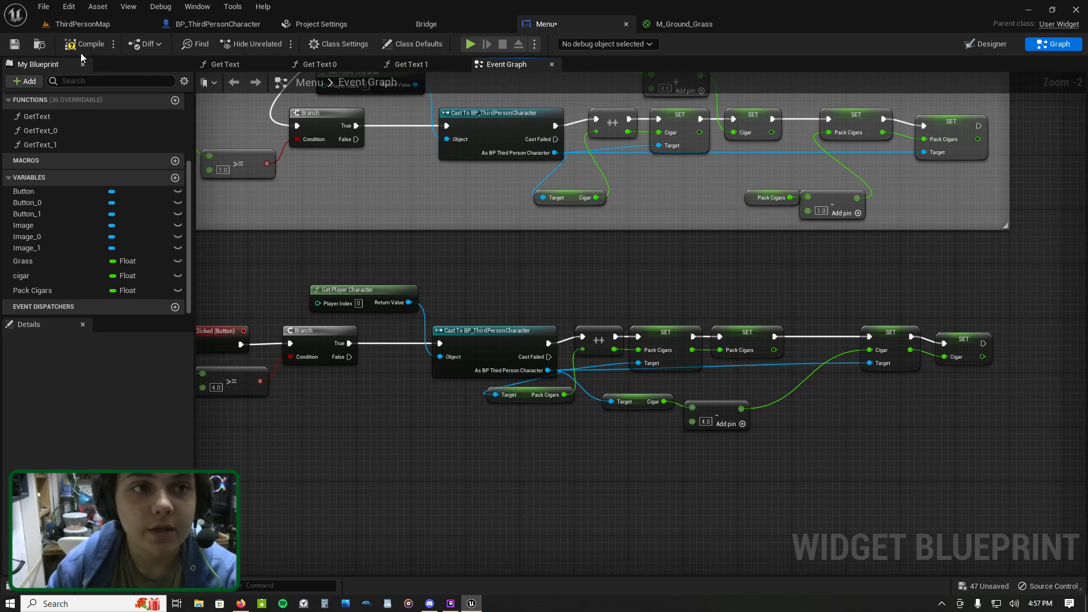
Step: Start a play session in ThirdPersonMap and run the character around the field to gather grass
click(239, 25)
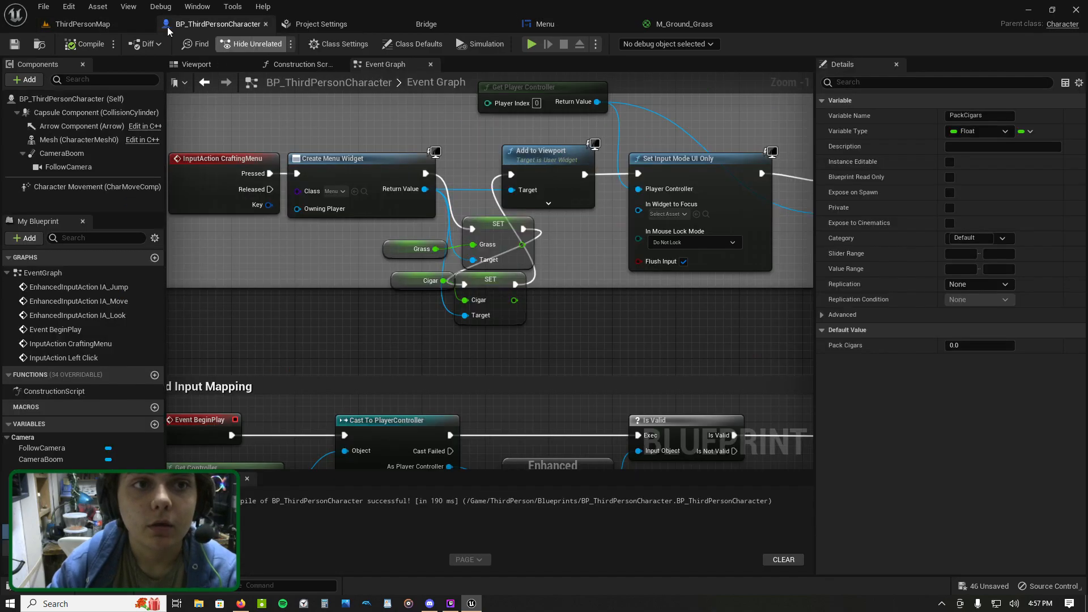
click(114, 24)
click(252, 43)
key(w)
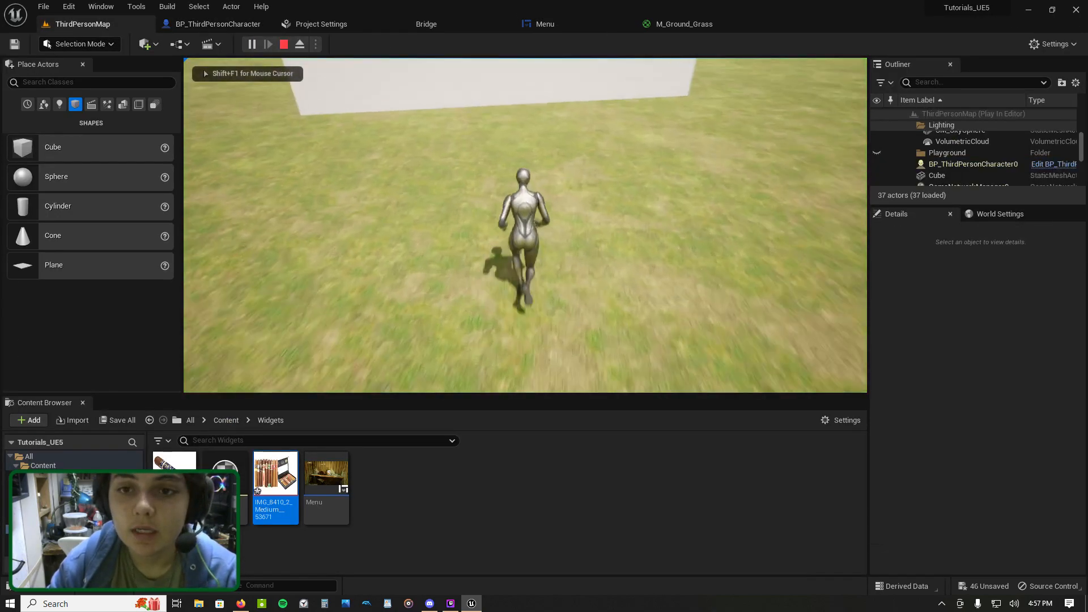
key(a)
key(s)
key(d)
key(s)
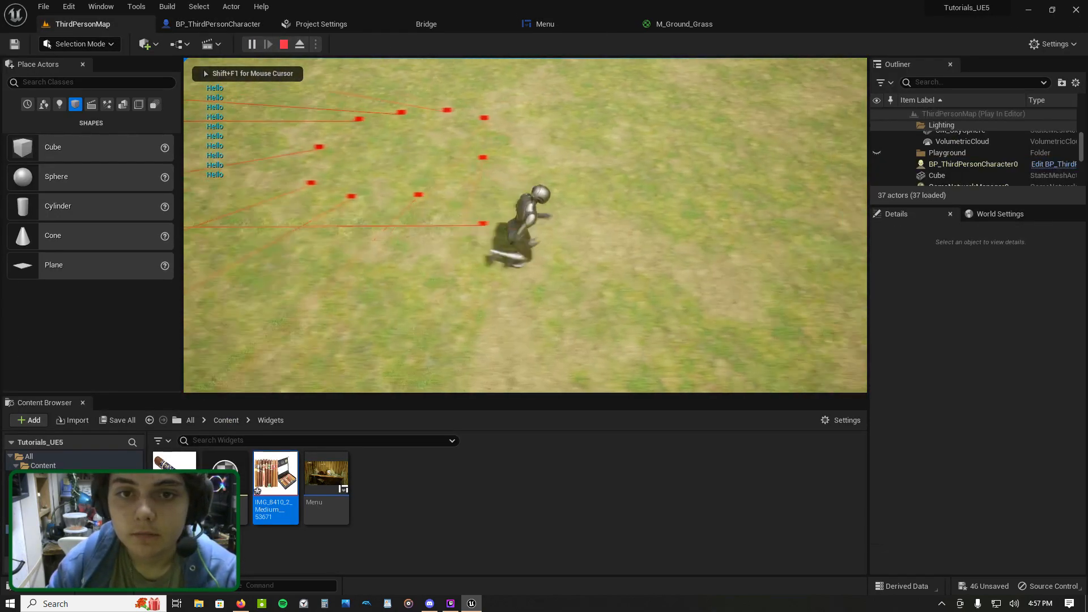
key(a)
key(w)
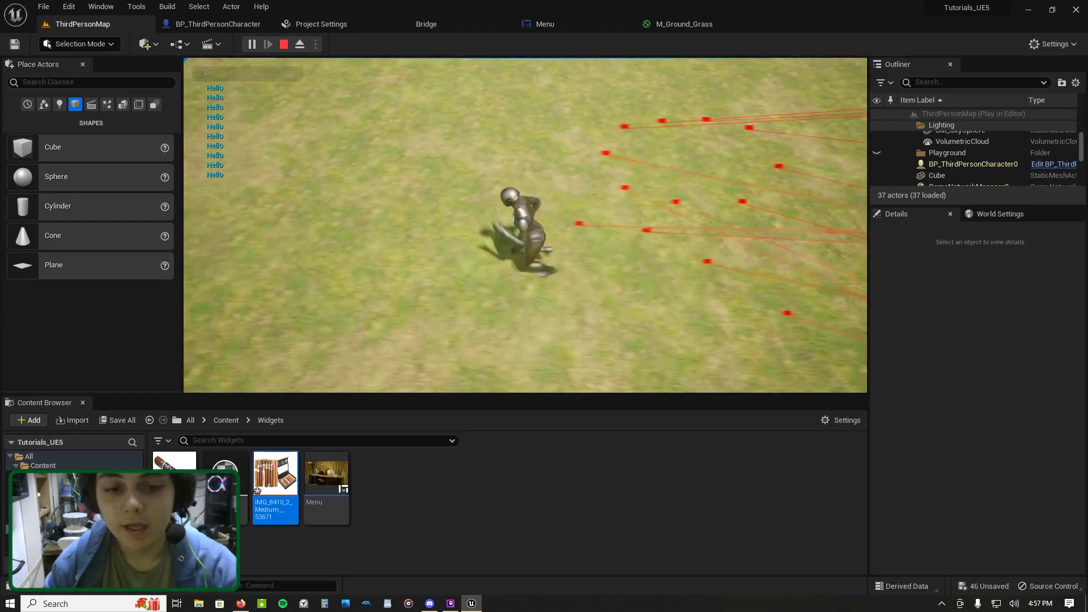
Step: Switch to Twitch Studio to check the live stream, and return to the Unreal Editor
key(super)
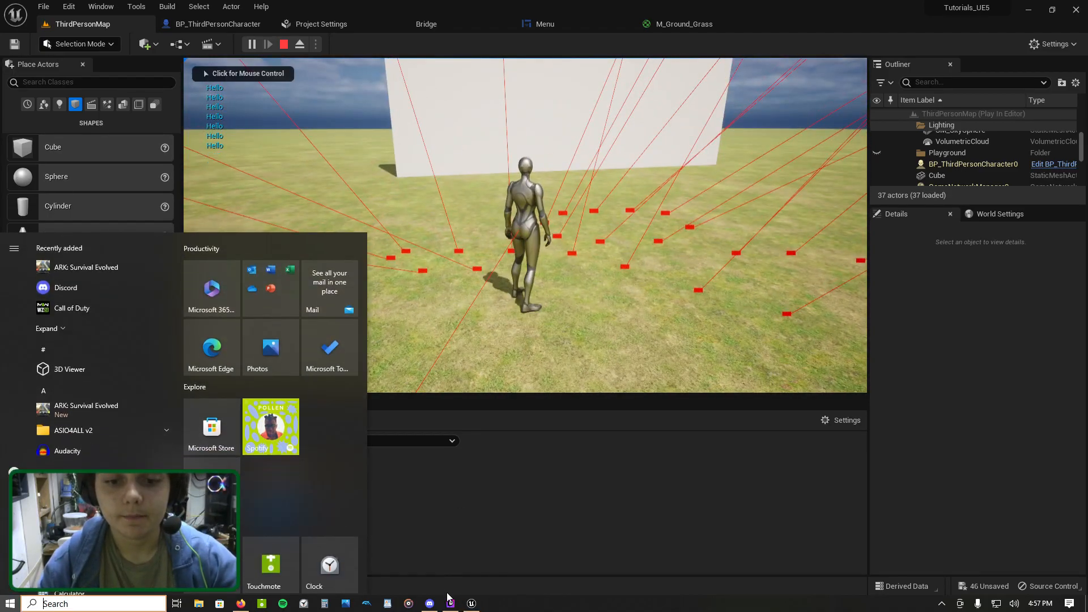
click(451, 603)
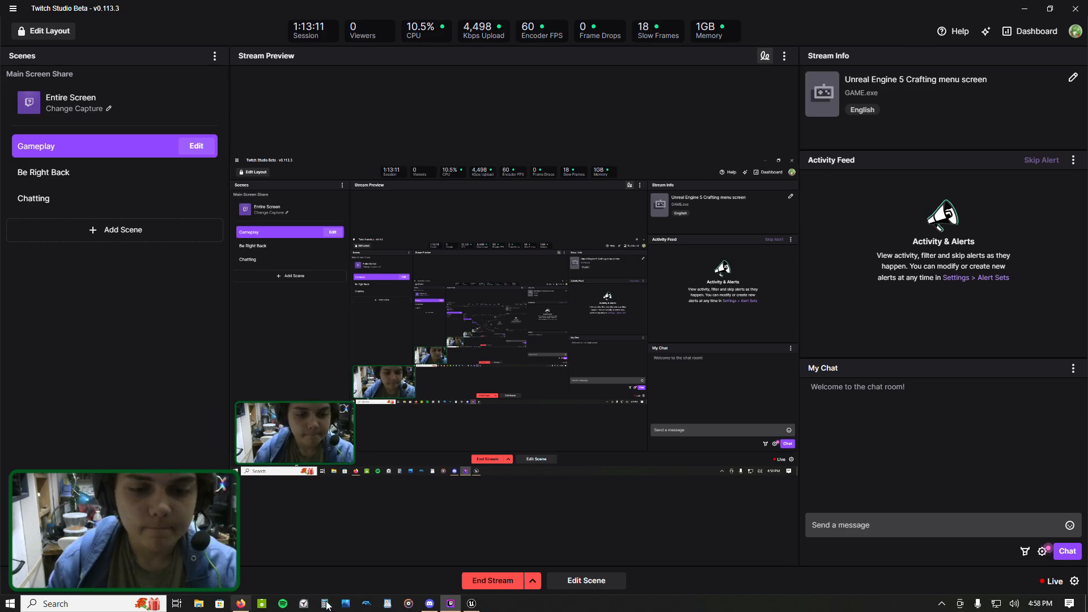
click(475, 604)
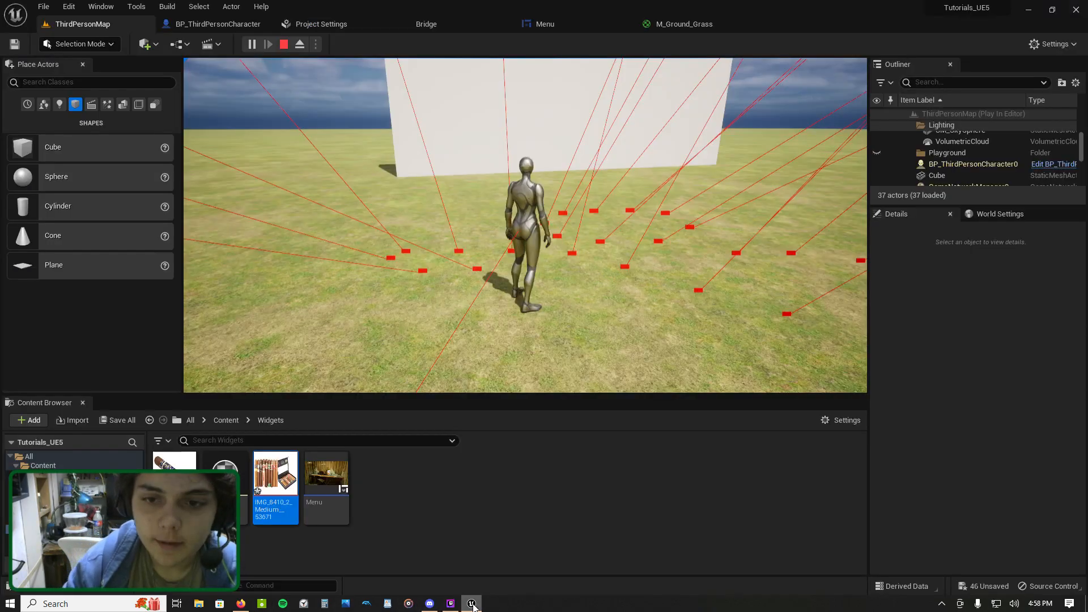
Step: Gather a bit more grass, test crafting three cigars in the crafting menu, and end the play session
key(s)
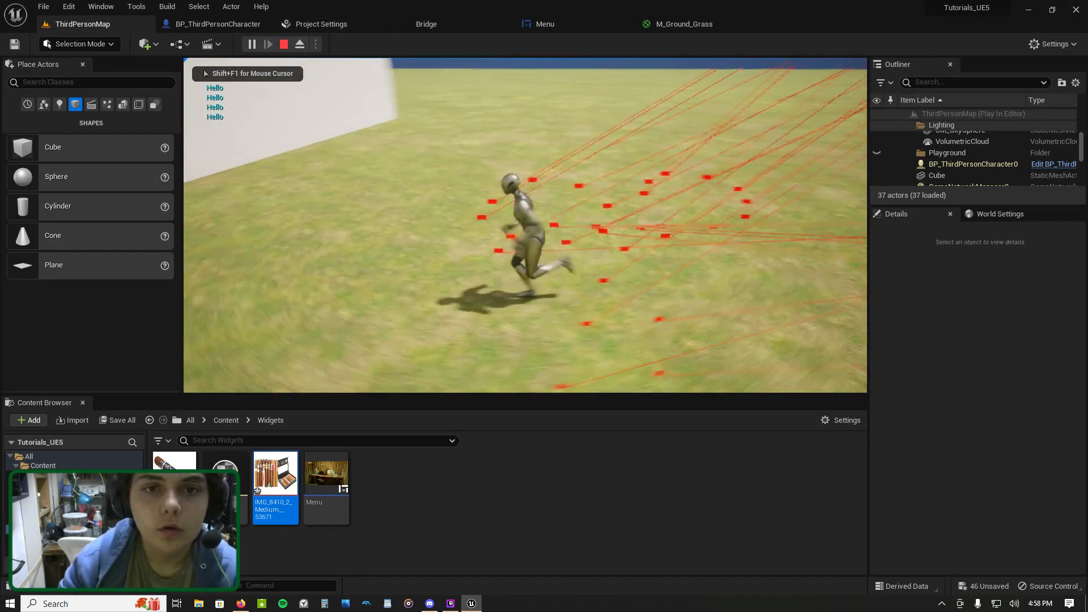
key(space)
key(m)
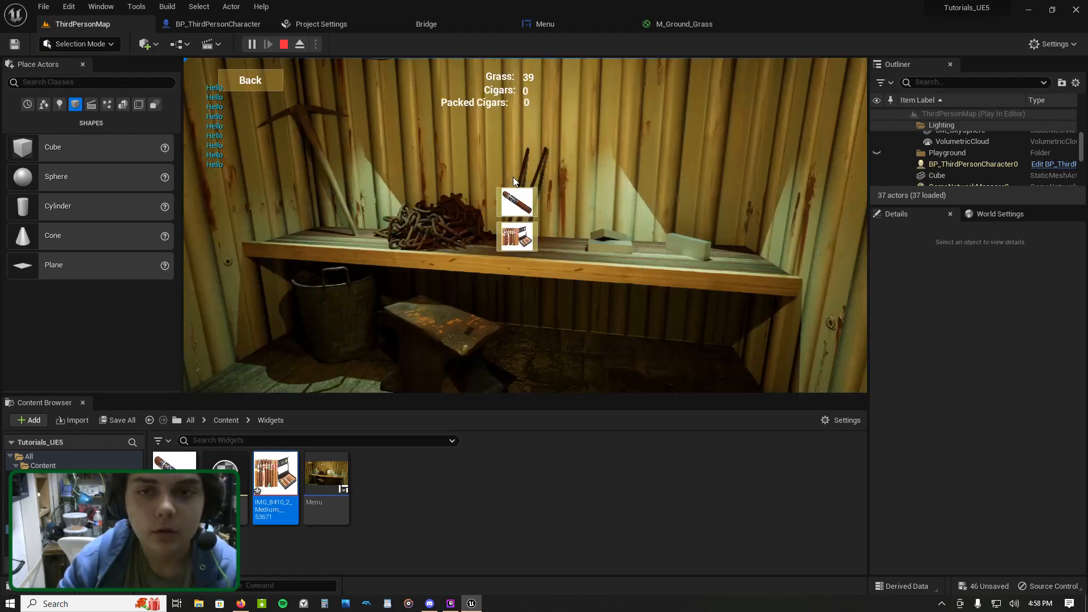
click(521, 197)
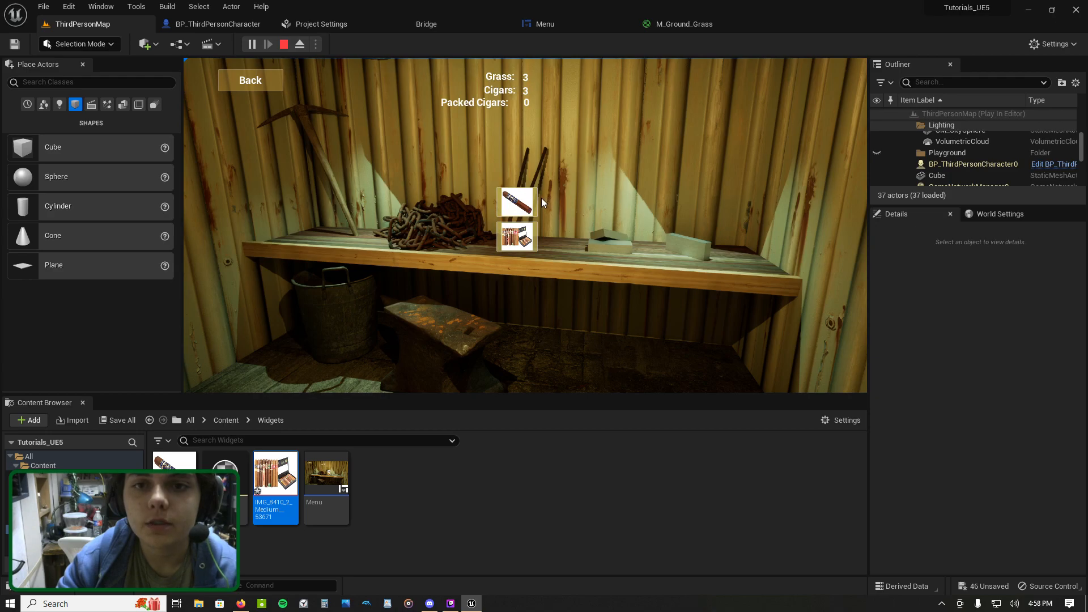
key(Escape)
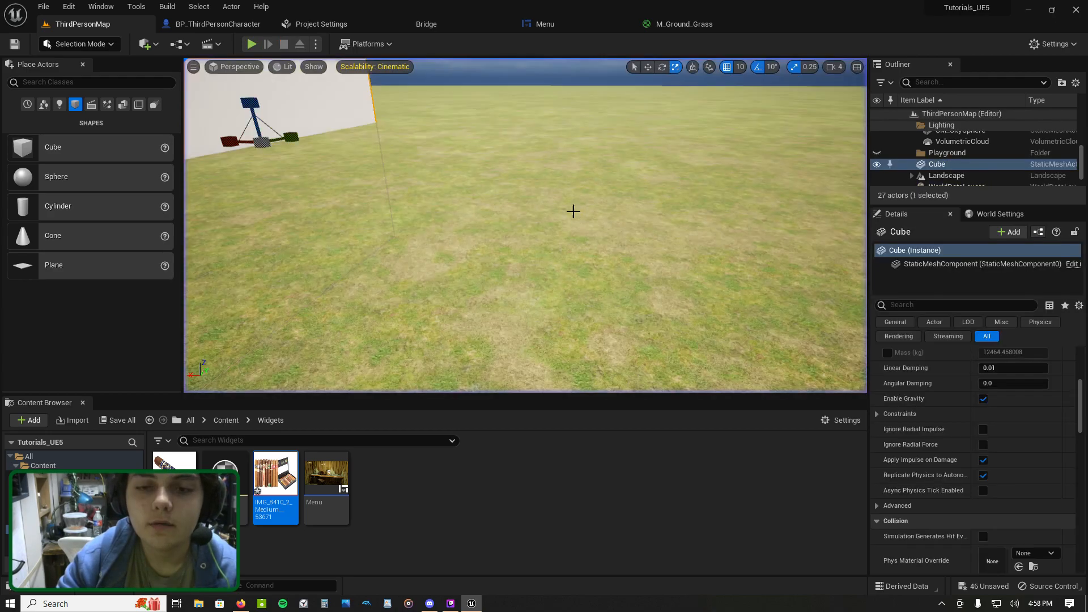
Step: Start a new play session, gather grass around the character and check the amount in the crafting menu
click(250, 44)
click(400, 148)
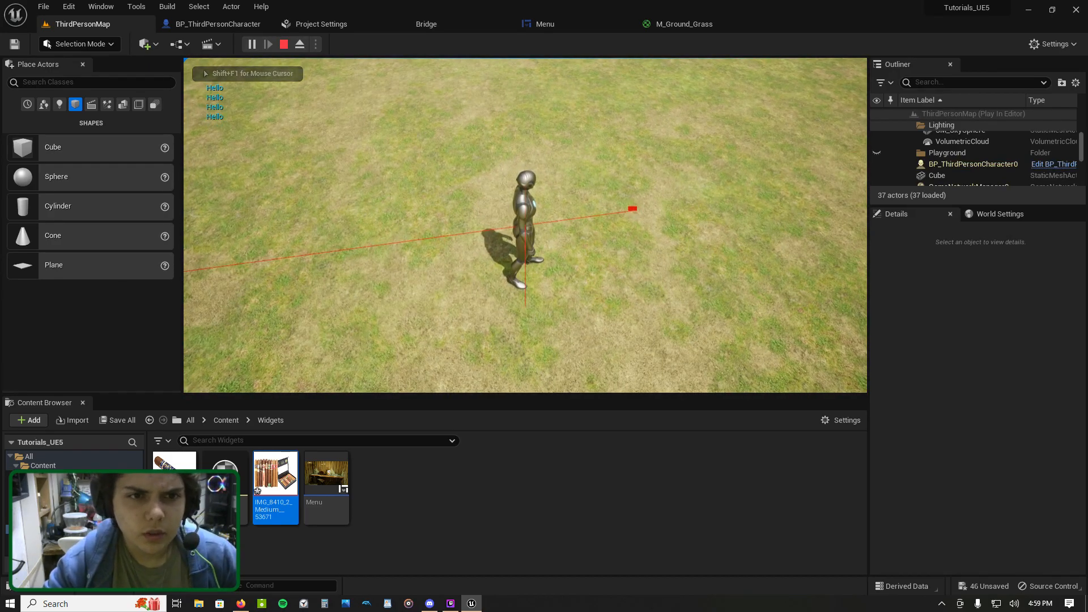
key(e)
key(e)
key(e)
key(e)
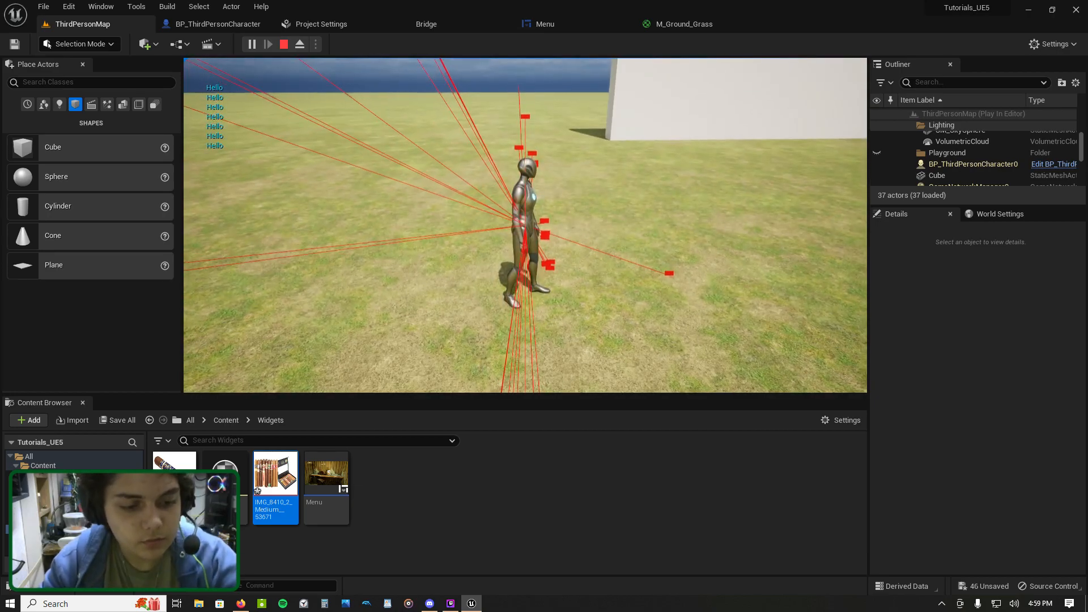
key(m)
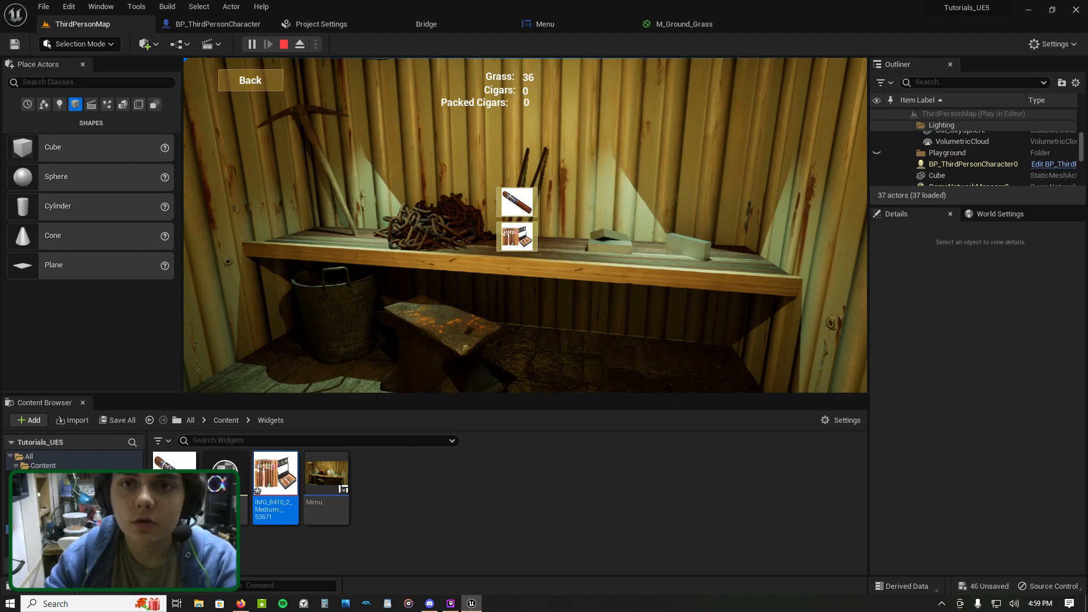
Step: Go back to the field from the crafting menu and run around to collect enough grass for four cigars
click(252, 81)
key(a)
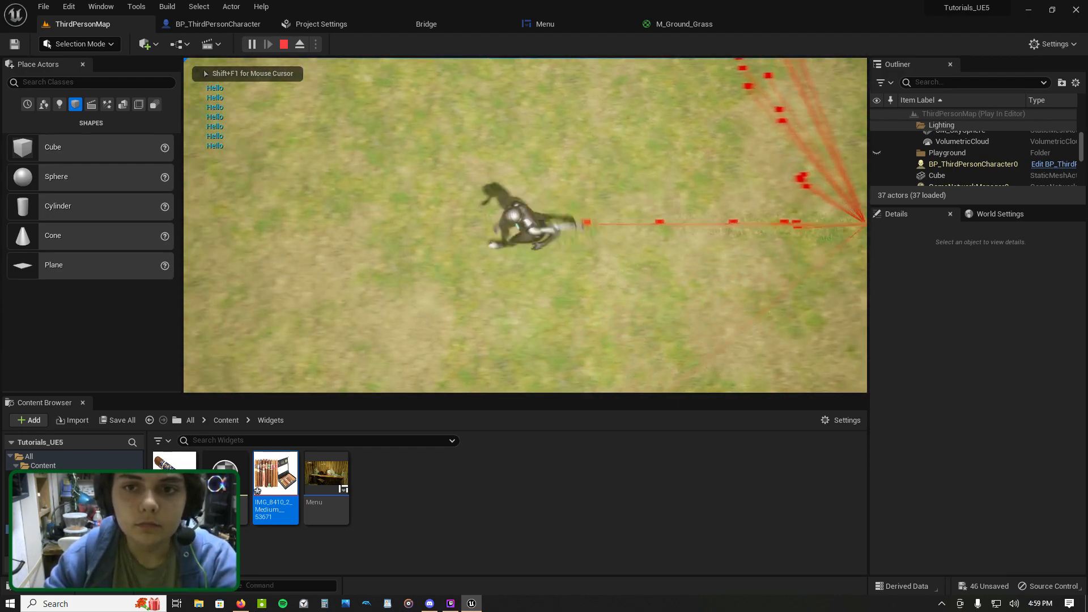
key(s)
key(d)
key(w)
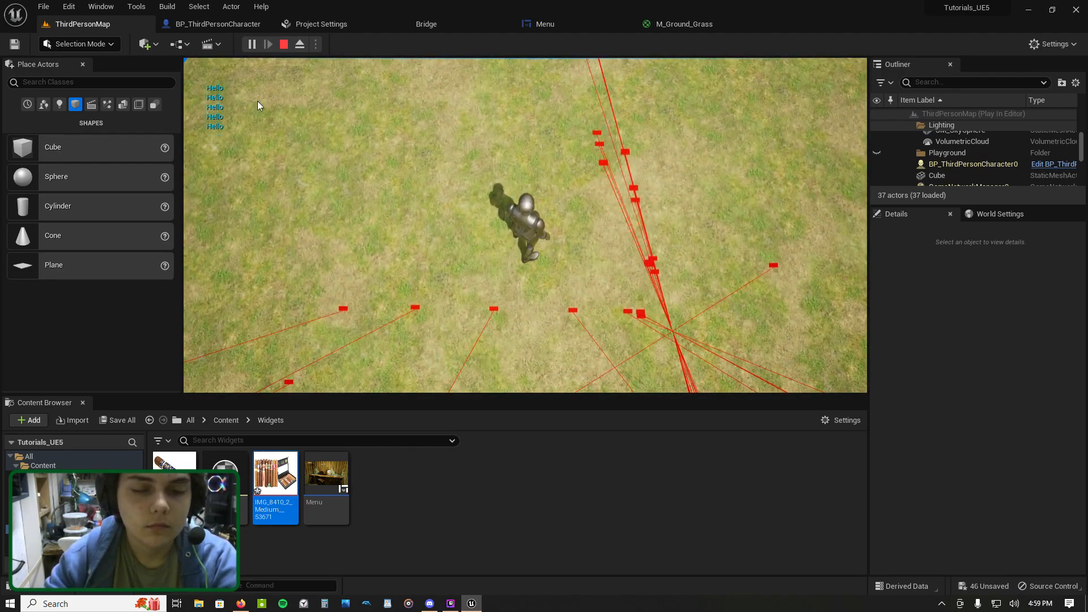
key(m)
click(262, 80)
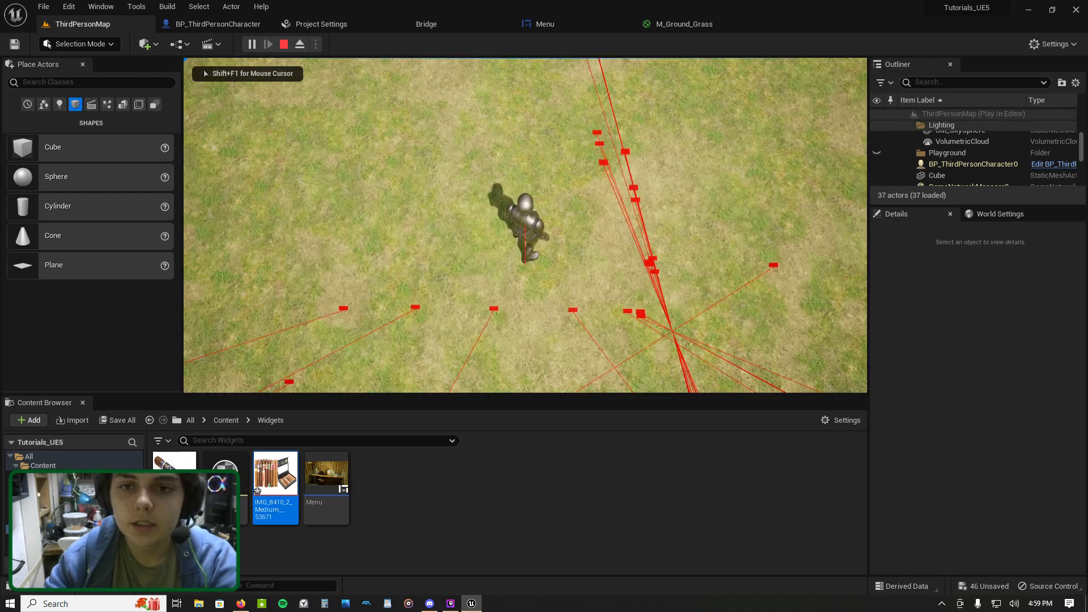
Step: Reopen the crafting menu, craft four cigars, and test packing them and unpacking the pack through the cigar option
key(m)
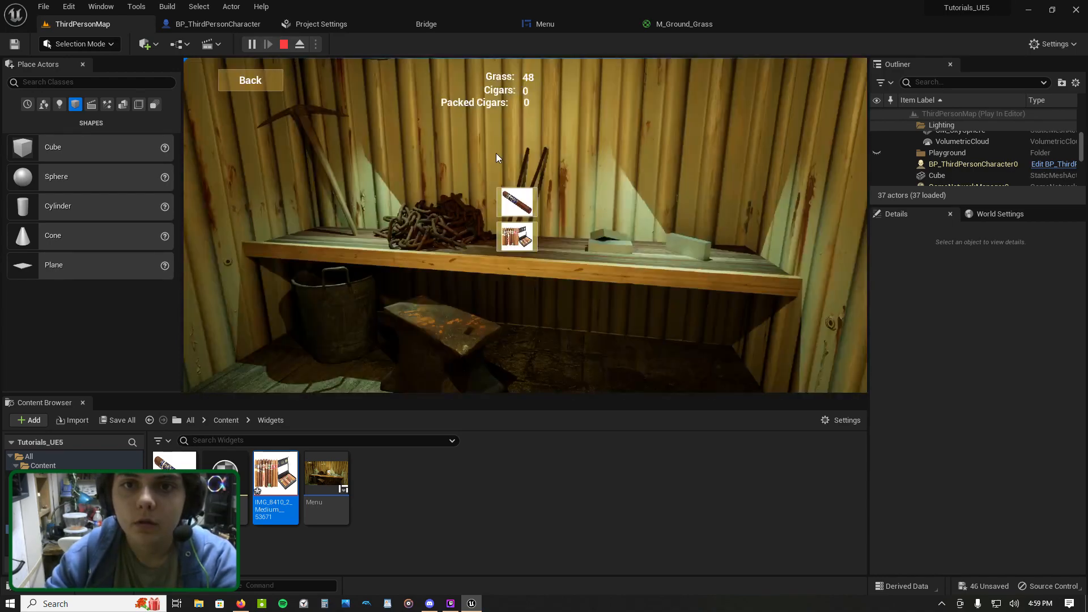
click(521, 203)
click(522, 203)
click(522, 203)
click(521, 203)
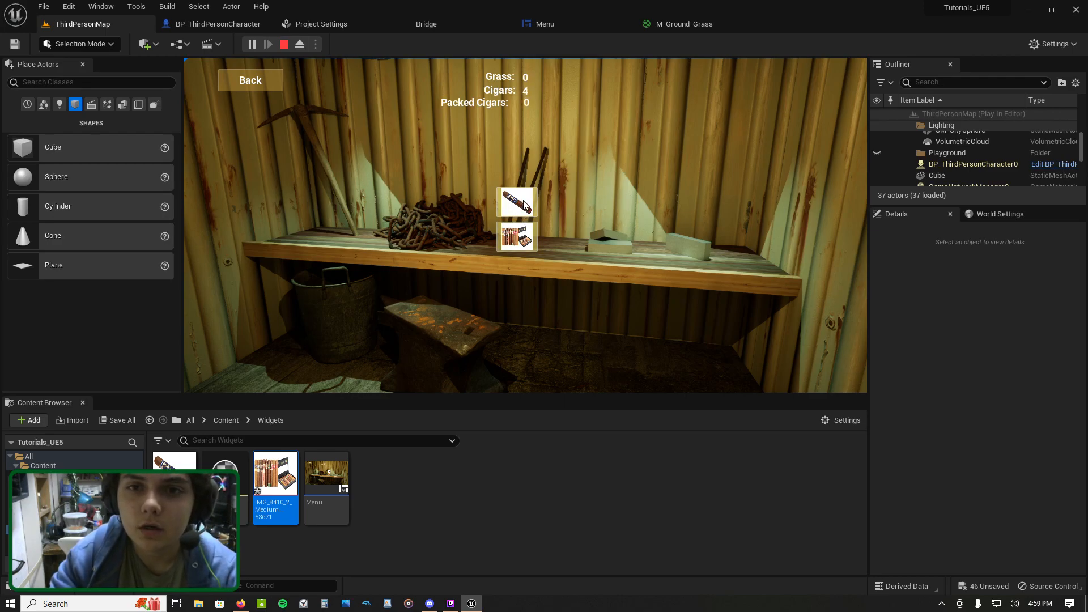
click(526, 239)
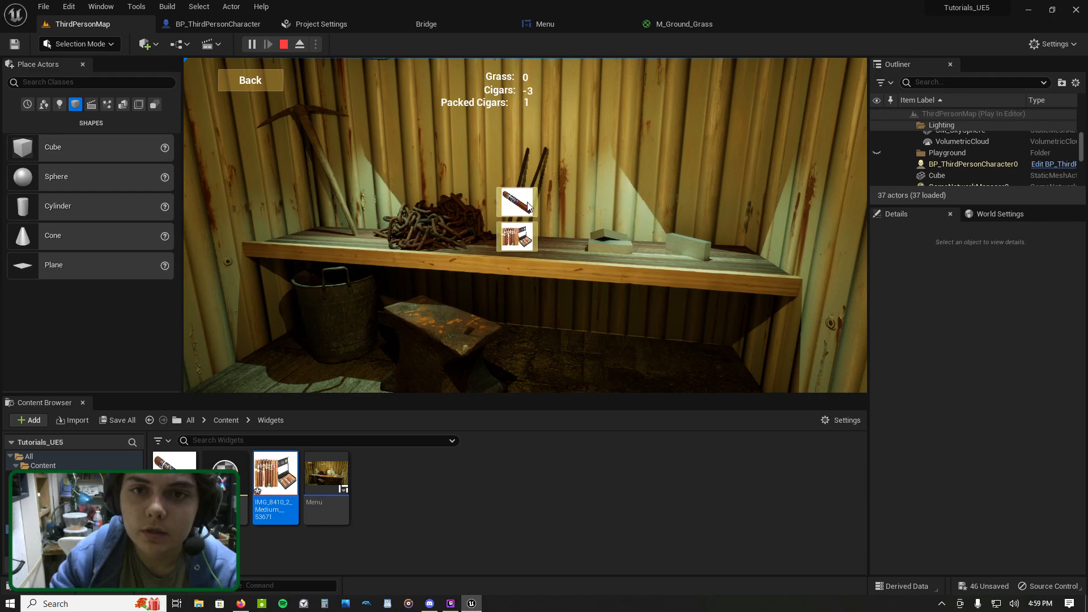
click(527, 207)
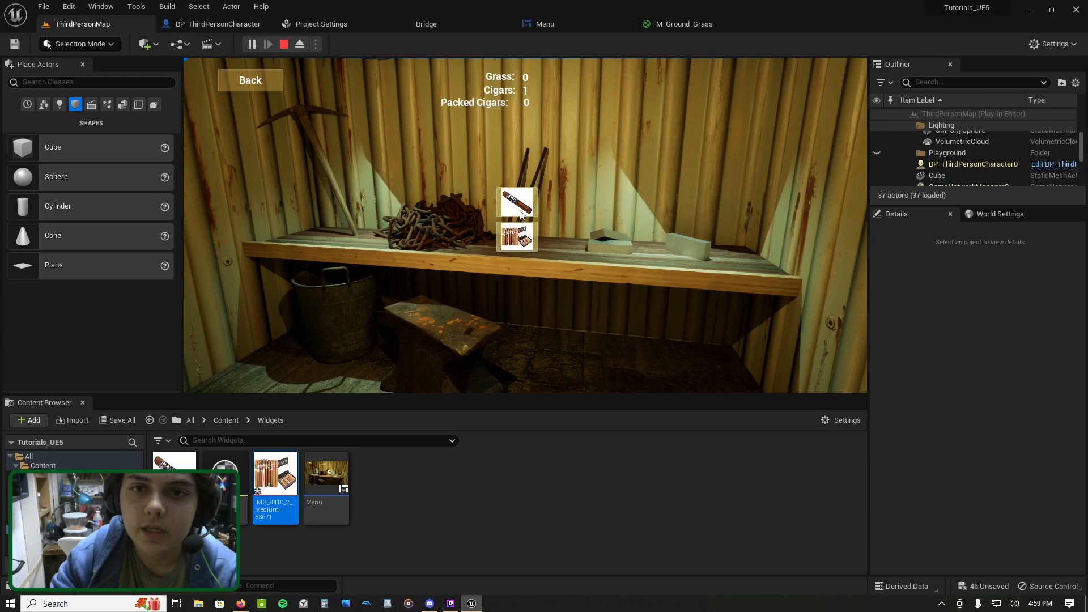
Step: Return to the field and gather more grass, checking the cigar and grass counts in the crafting menu
click(273, 74)
key(w)
key(a)
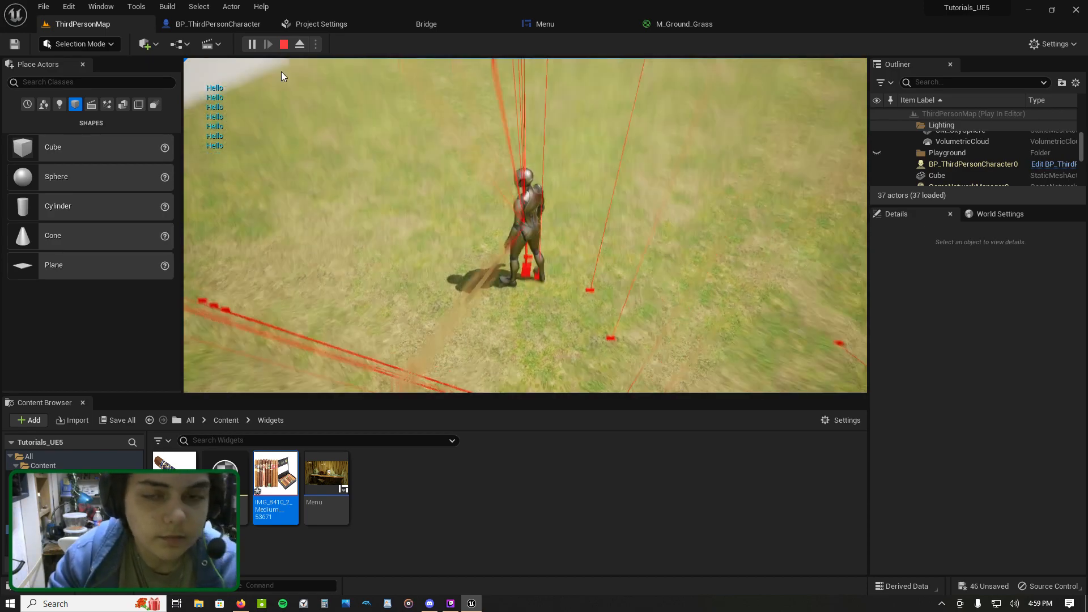
key(Tab)
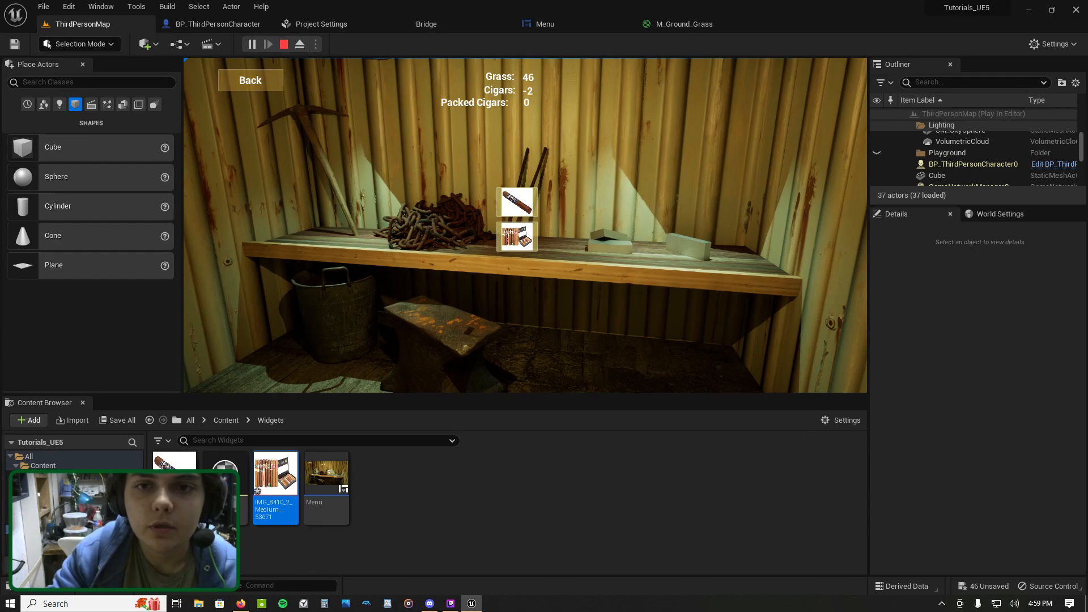
key(Tab)
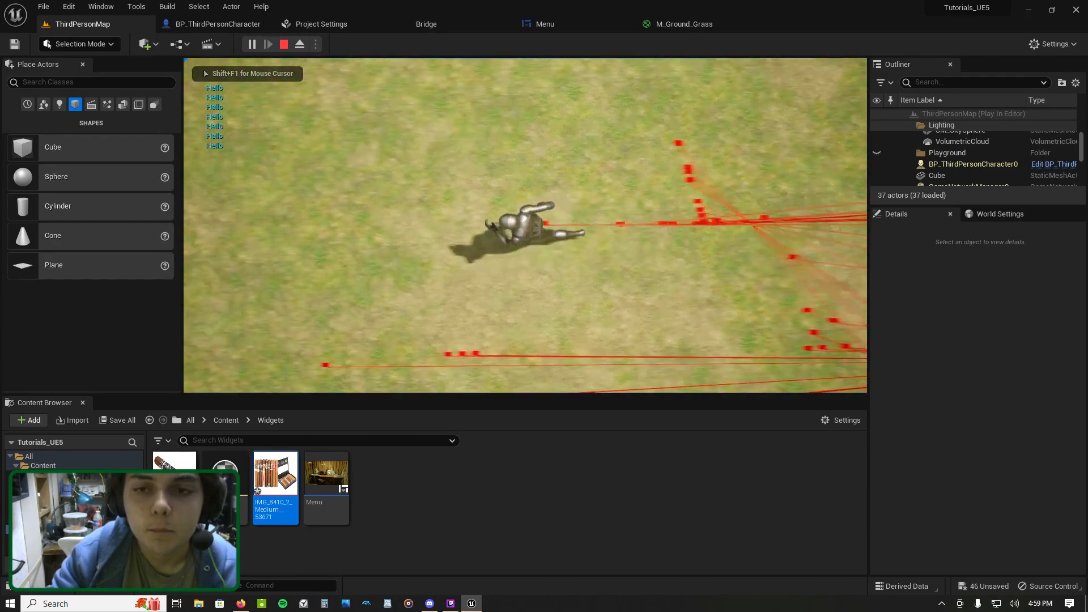
key(d)
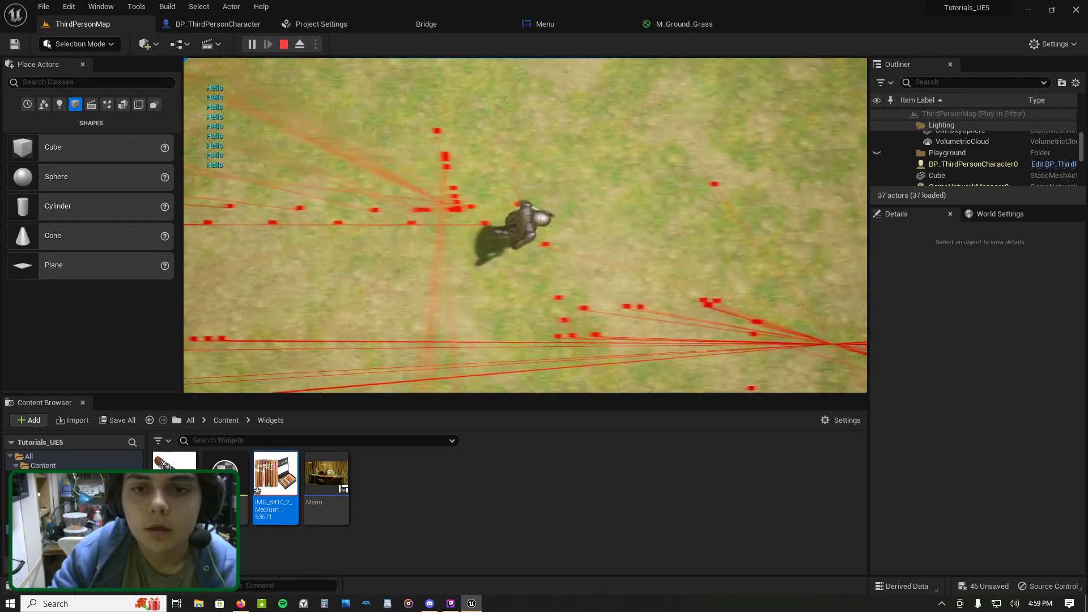
key(a)
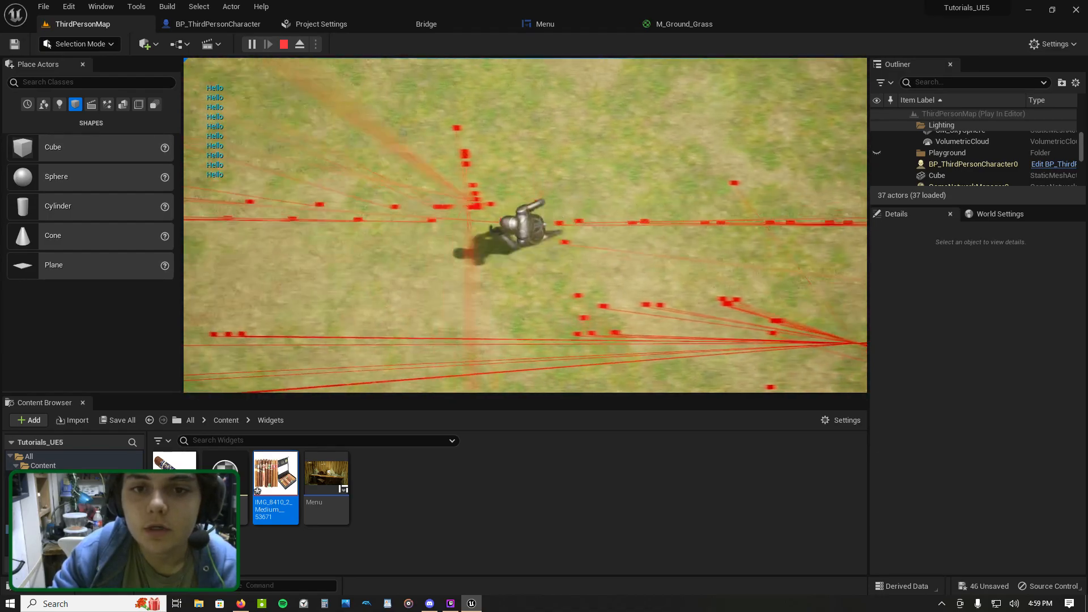
key(Tab)
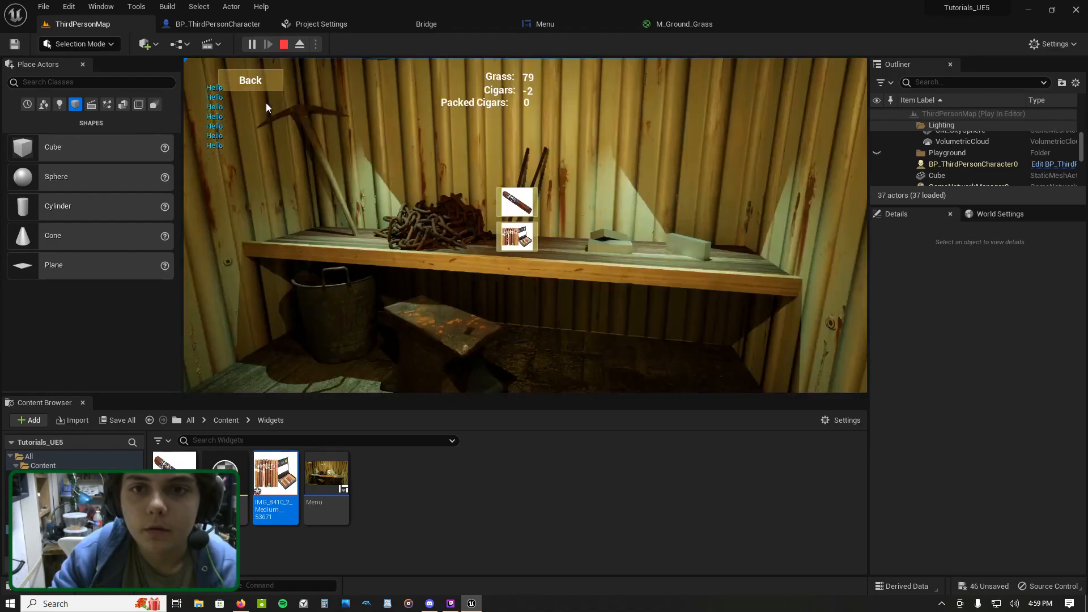
Step: Craft six cigars in the crafting menu and test packing, unpacking and repacking them
click(517, 202)
click(520, 203)
click(521, 203)
click(521, 203)
click(520, 203)
click(521, 203)
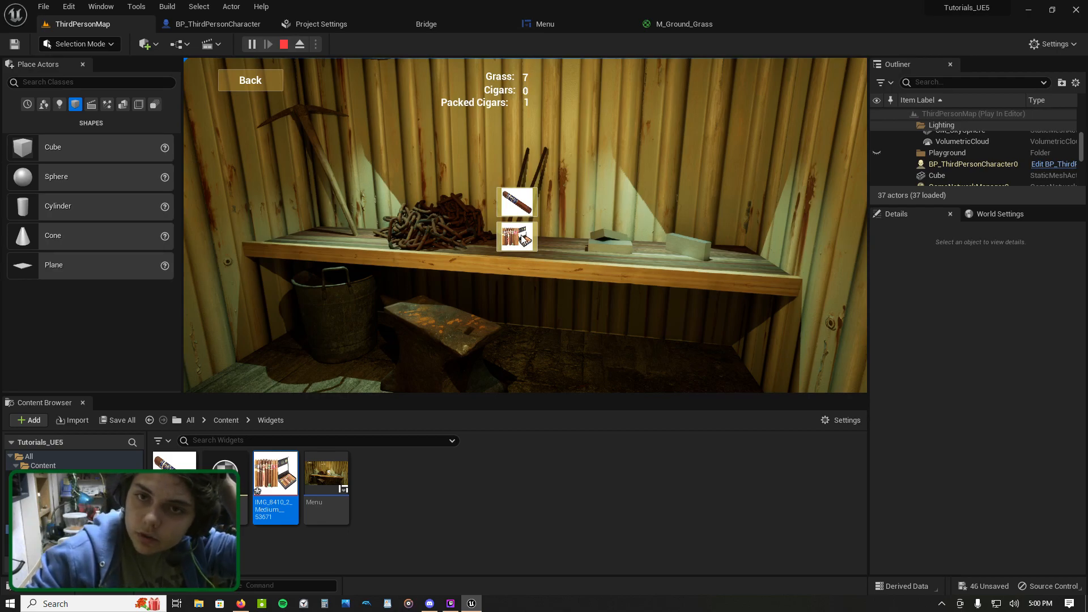
click(518, 198)
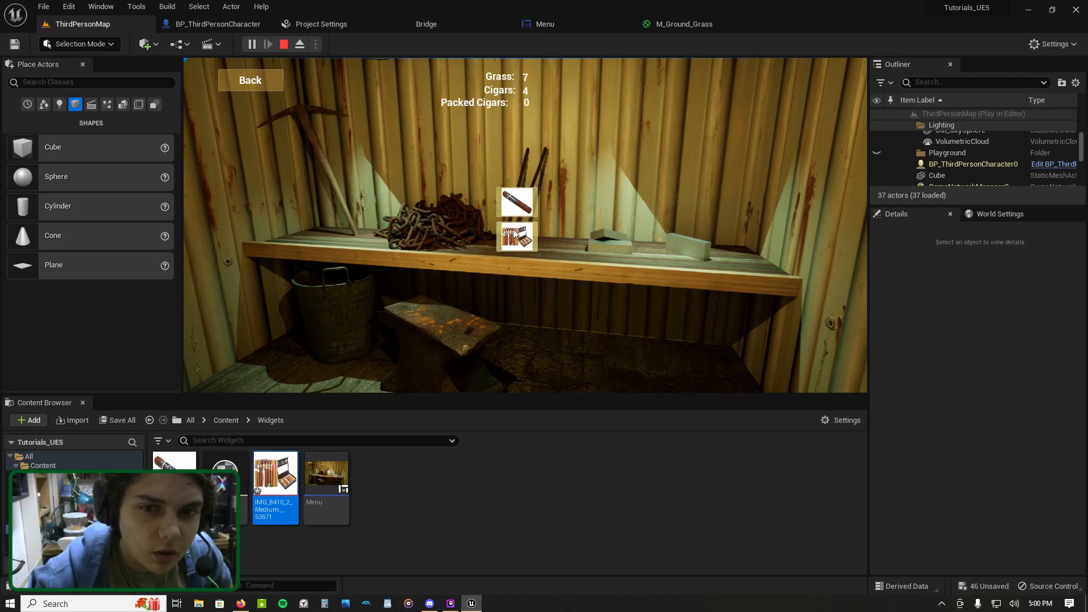
click(517, 234)
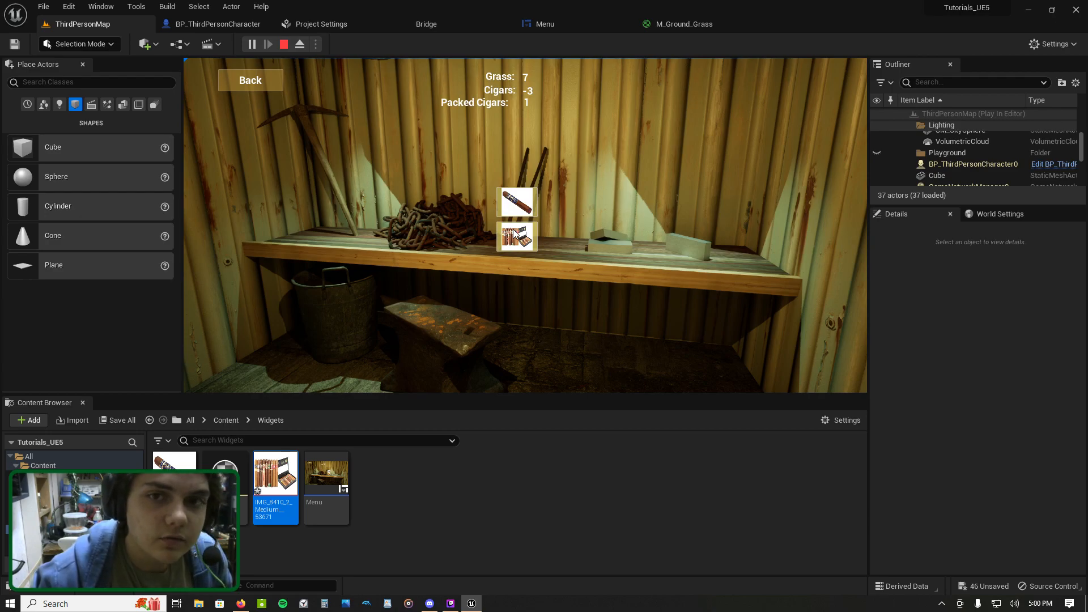
Step: End the play session and examine the InputAction CraftingMenu chain in the BP_ThirdPersonCharacter event graph
click(237, 24)
click(564, 44)
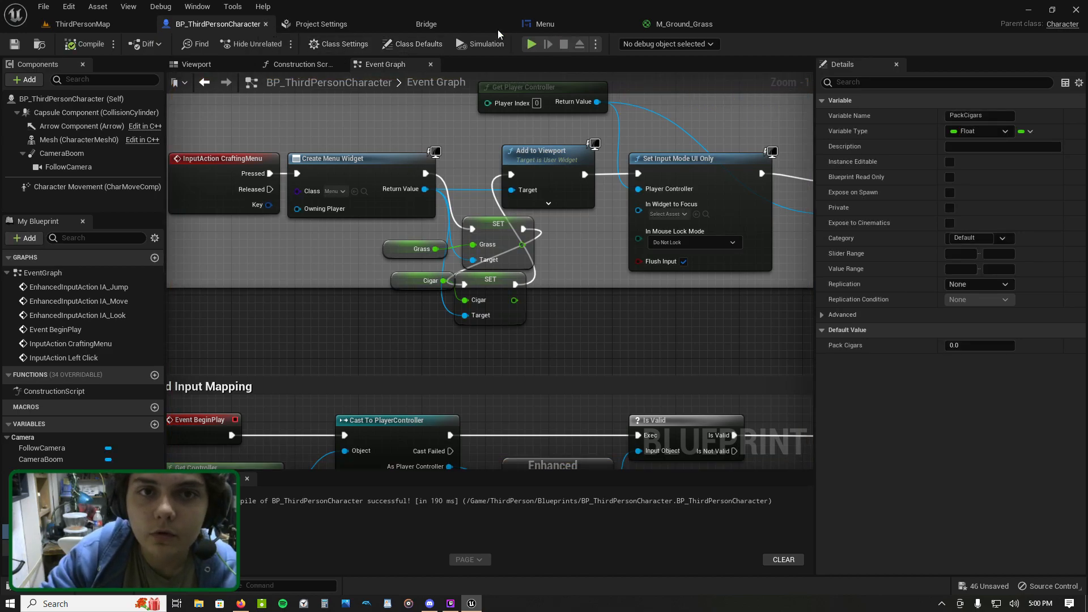
scroll(523, 134, down, 6)
scroll(522, 135, up, 4)
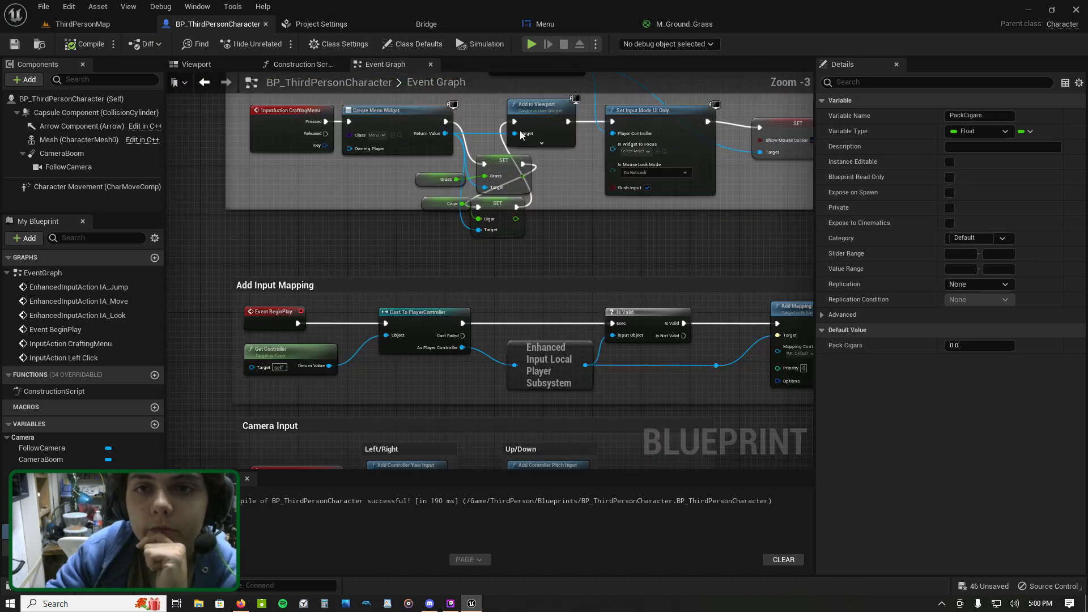
scroll(546, 107, down, 4)
Step: Examine the packing and unpacking node chains and the cigar variable in the Menu widget's event graph
click(545, 24)
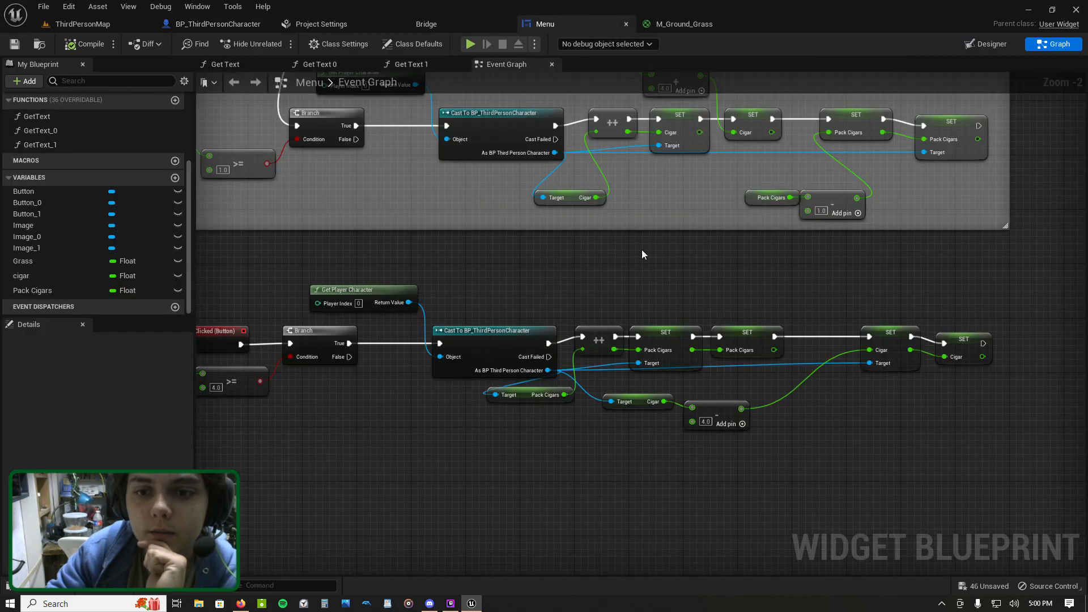
right_drag(635, 244, 674, 328)
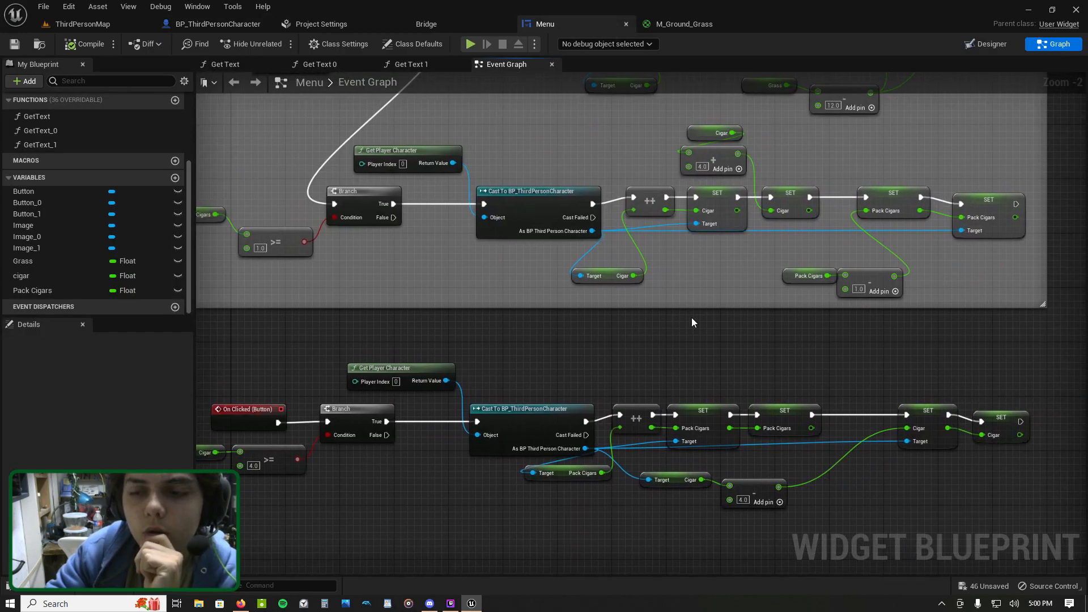
scroll(905, 255, up, 1)
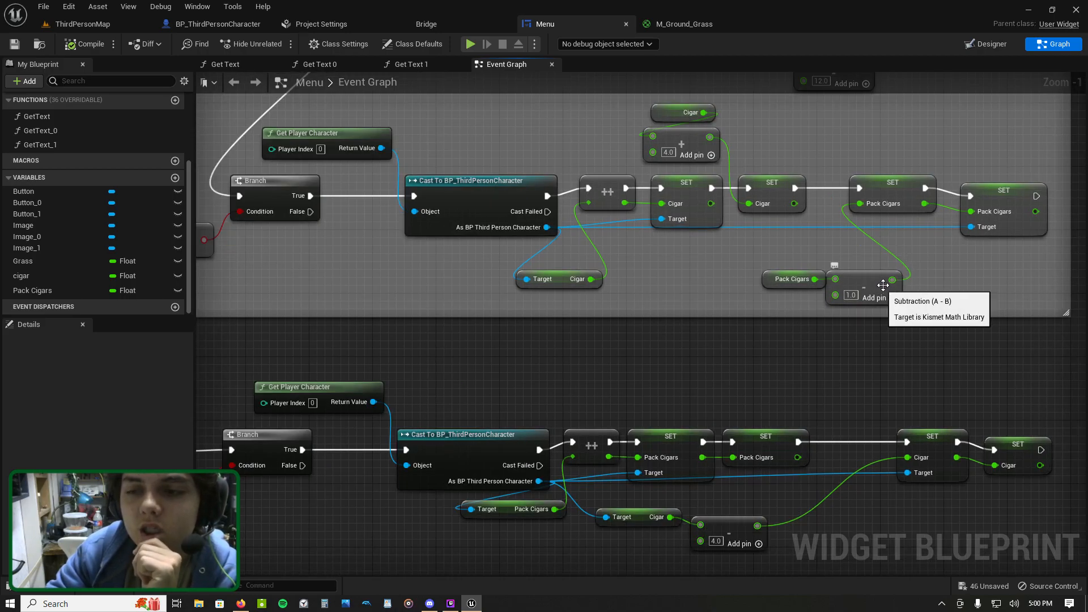
right_drag(957, 339, 971, 296)
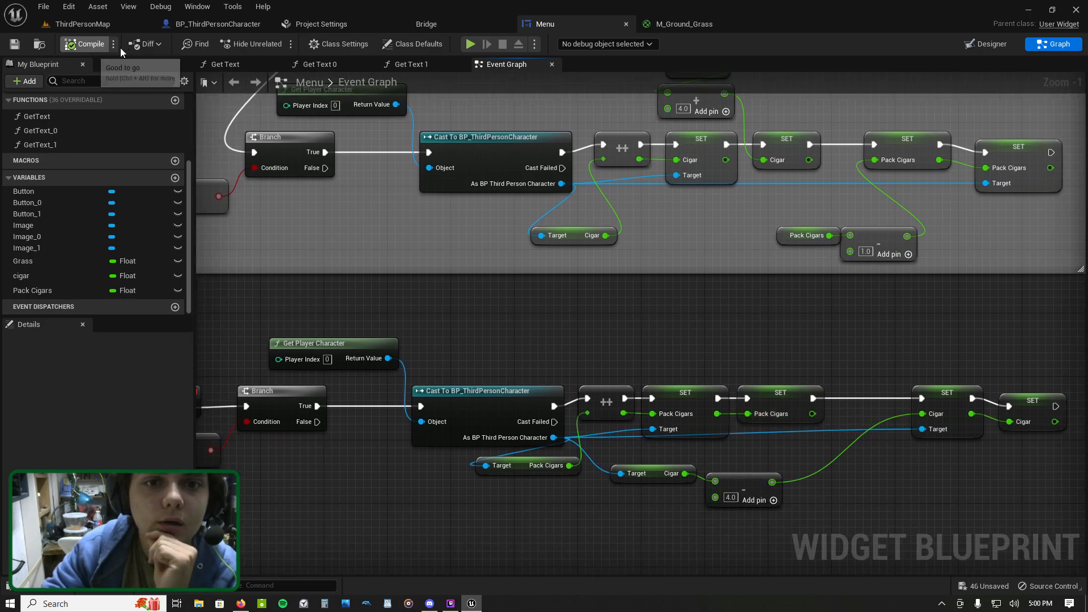
click(74, 278)
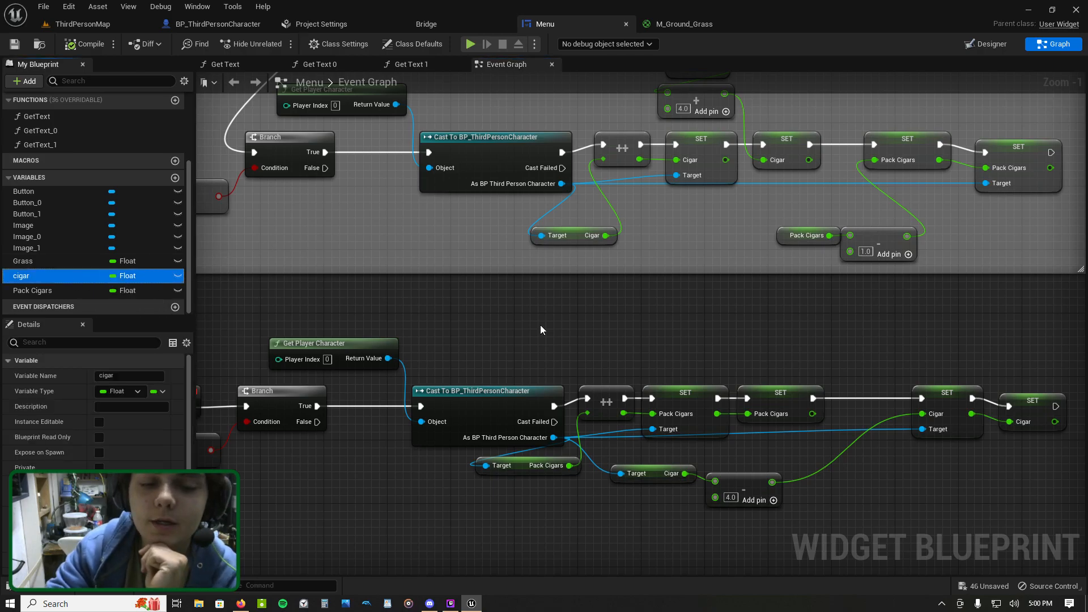
Step: Set the default value of the Cigar variable in BP_ThirdPersonCharacter to 4
click(223, 25)
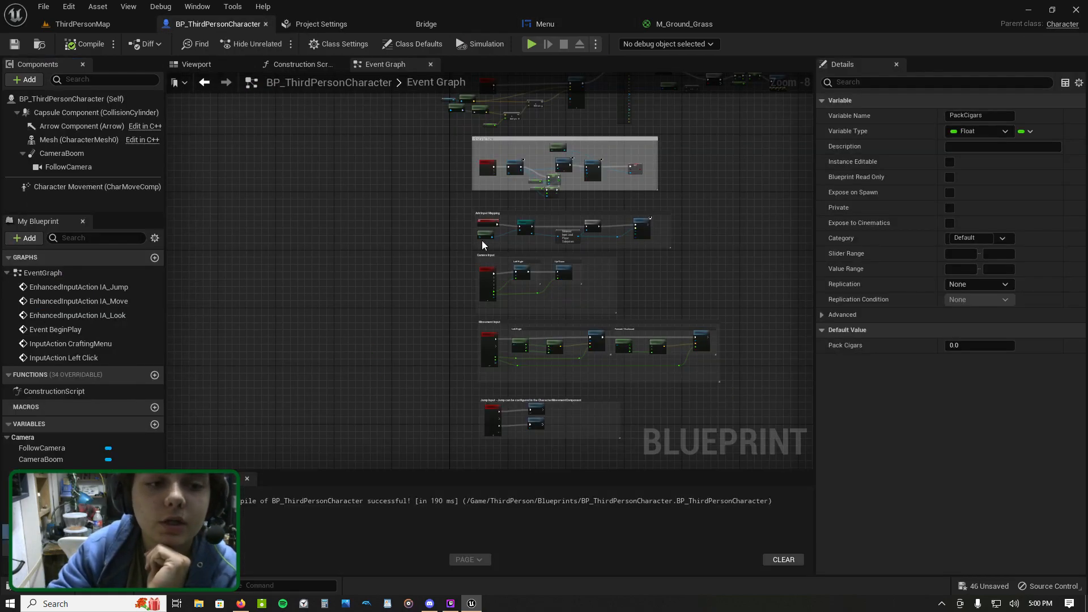
click(57, 518)
click(967, 345)
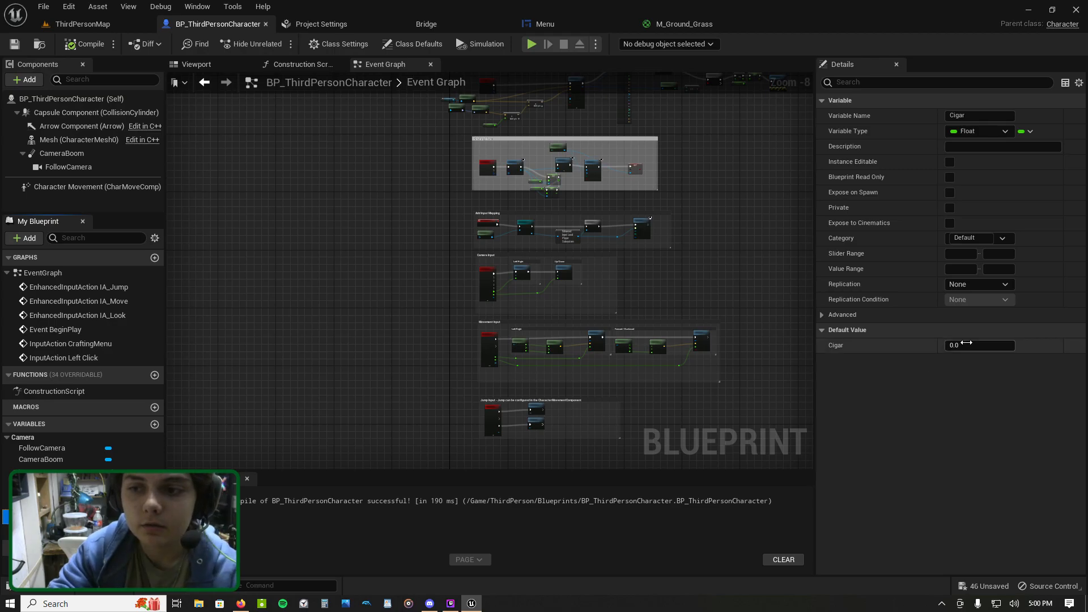
text(4)
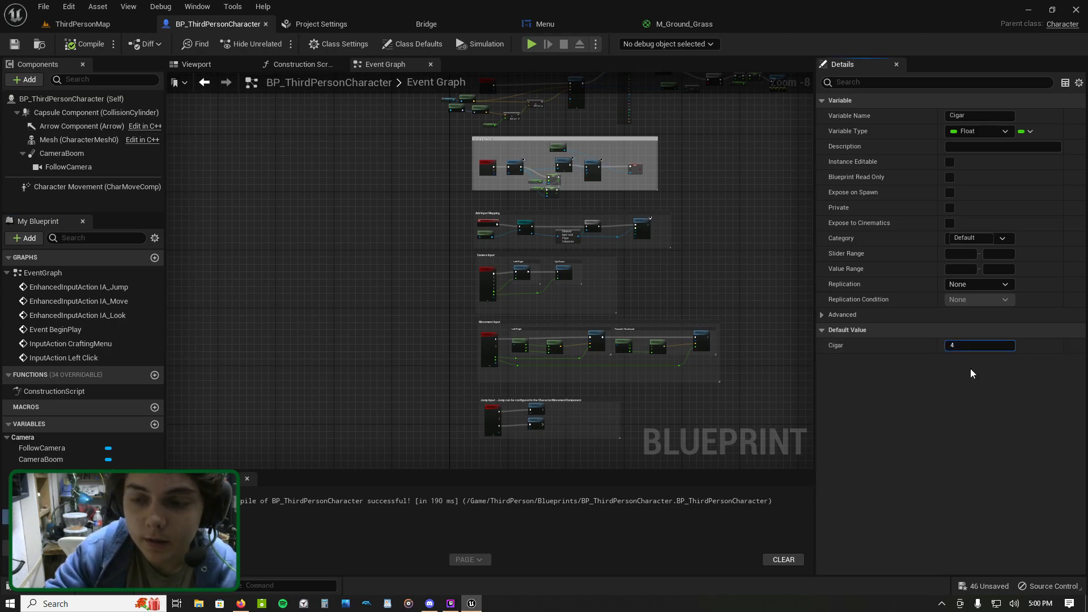
key(Return)
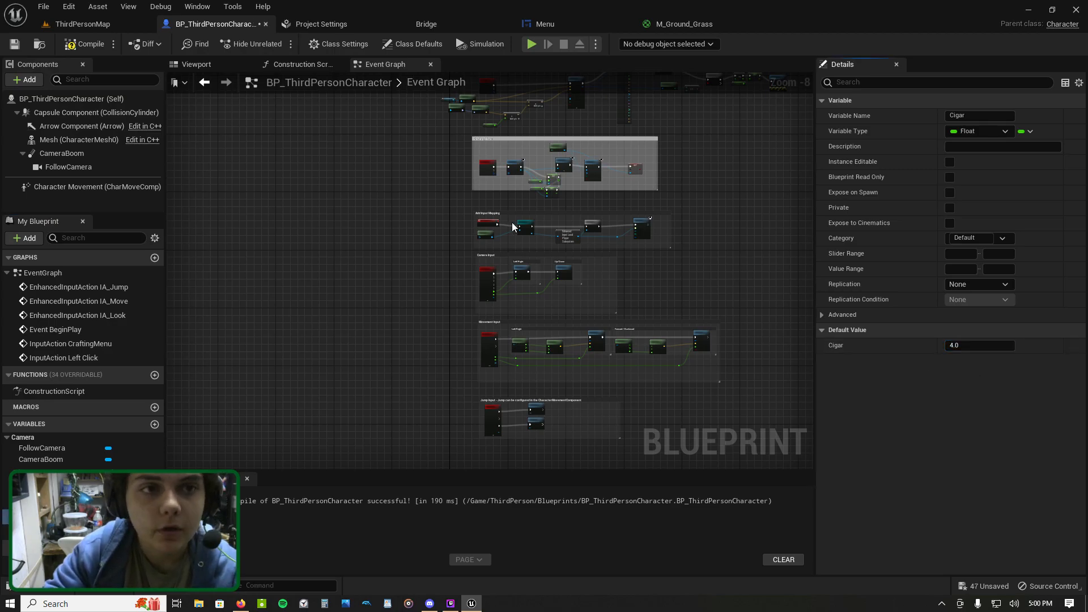
Step: Play ThirdPersonMap and test the cigar and pack options in the crafting menu before leaving the session
click(82, 23)
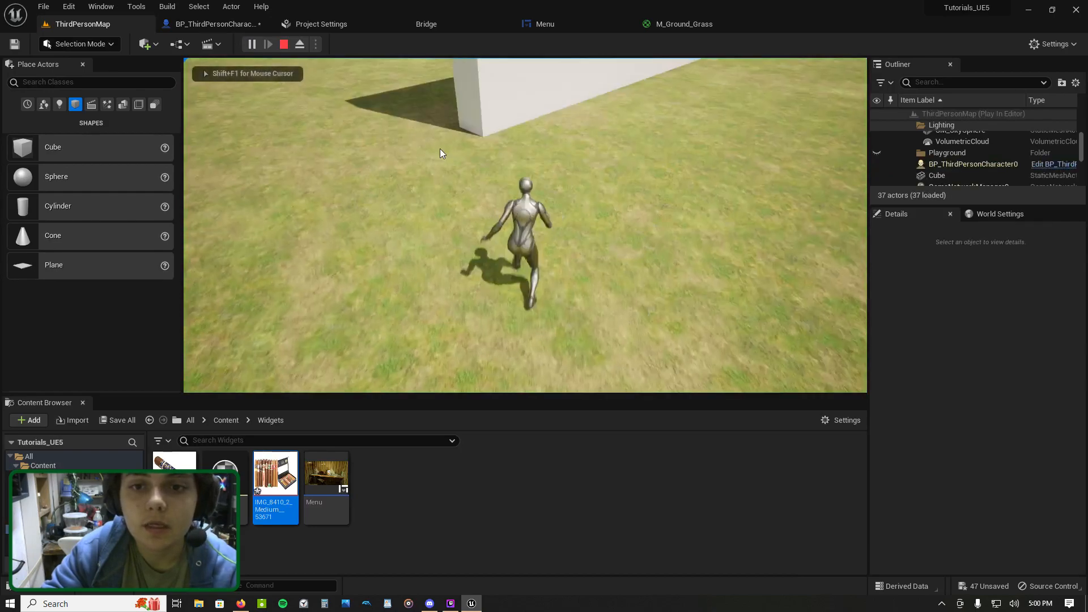
key(e)
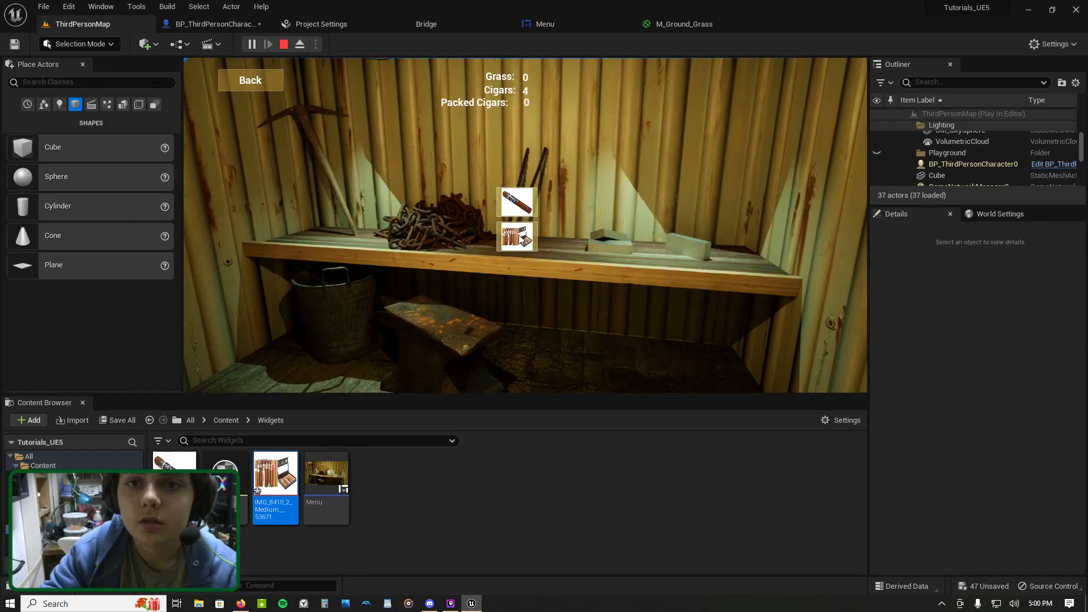
click(518, 204)
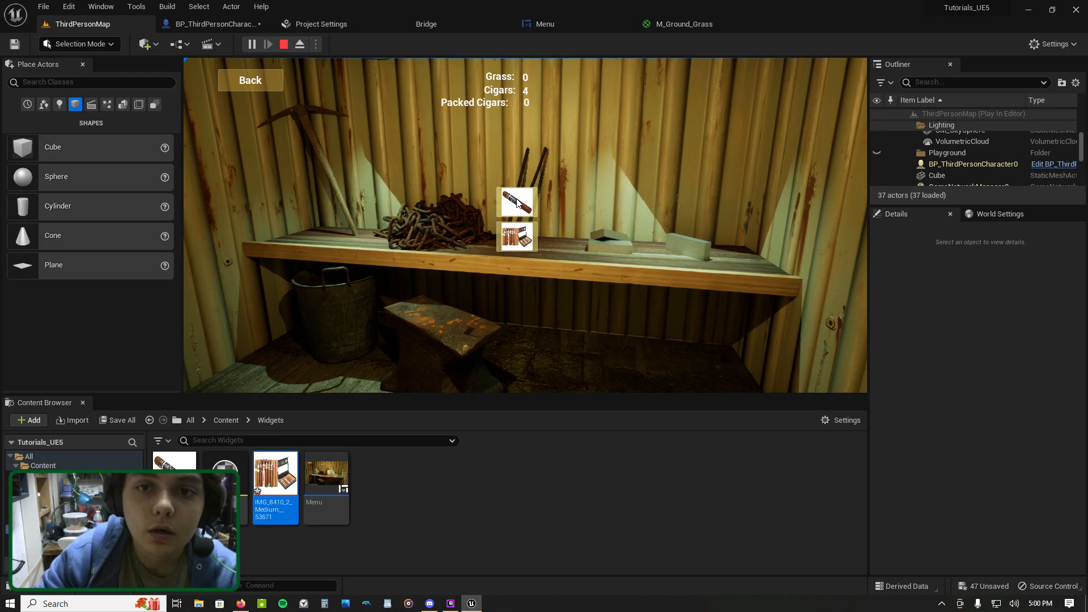
click(519, 234)
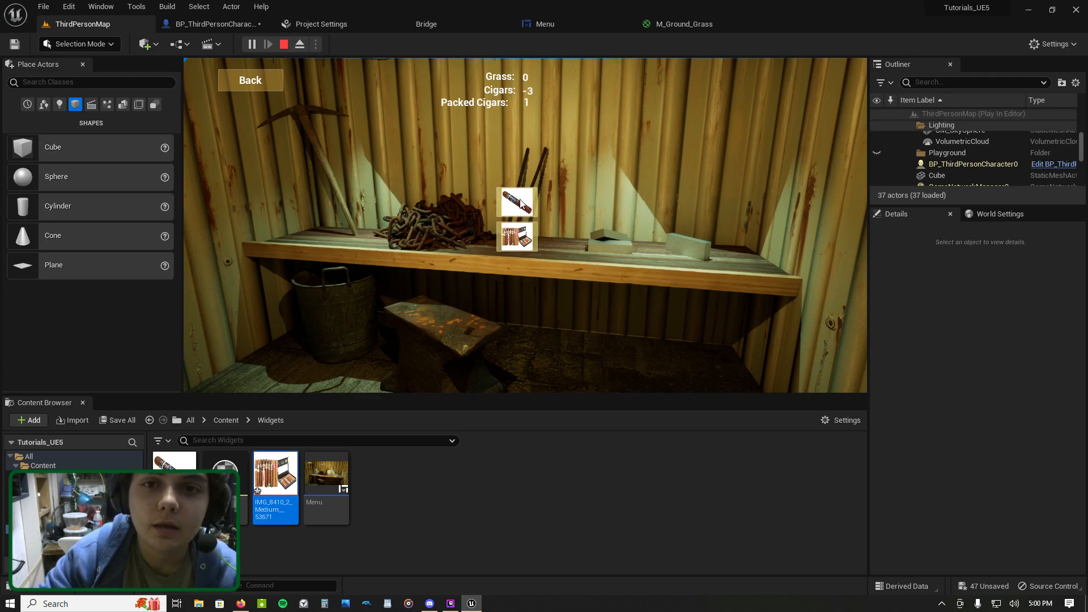
click(250, 80)
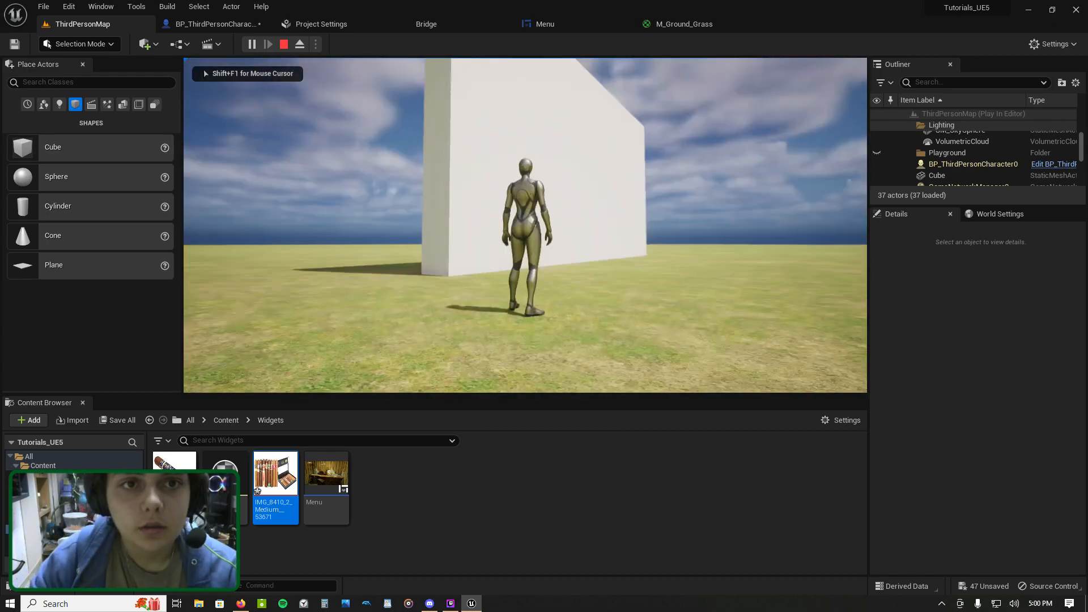
key(Escape)
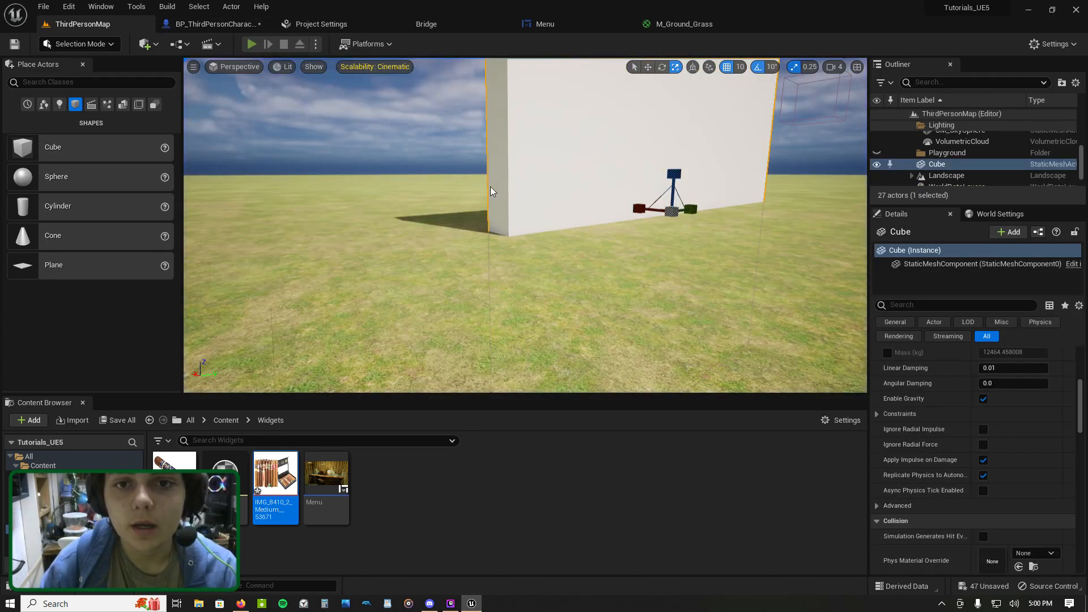
Step: Start a fresh play session and test packing the four cigars, unpacking them and packing them again
key(alt+p)
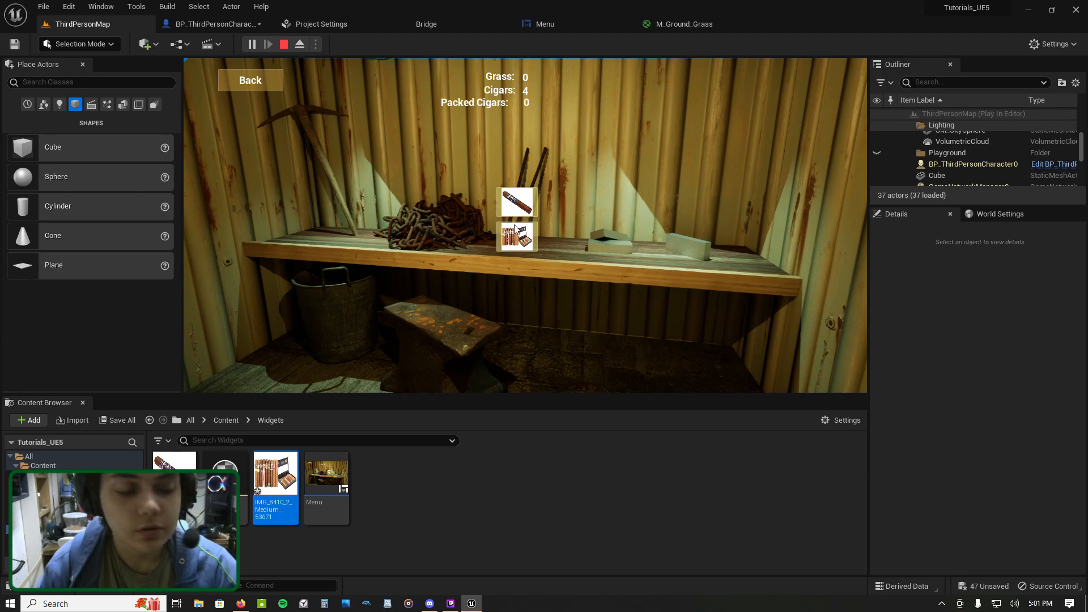
click(516, 229)
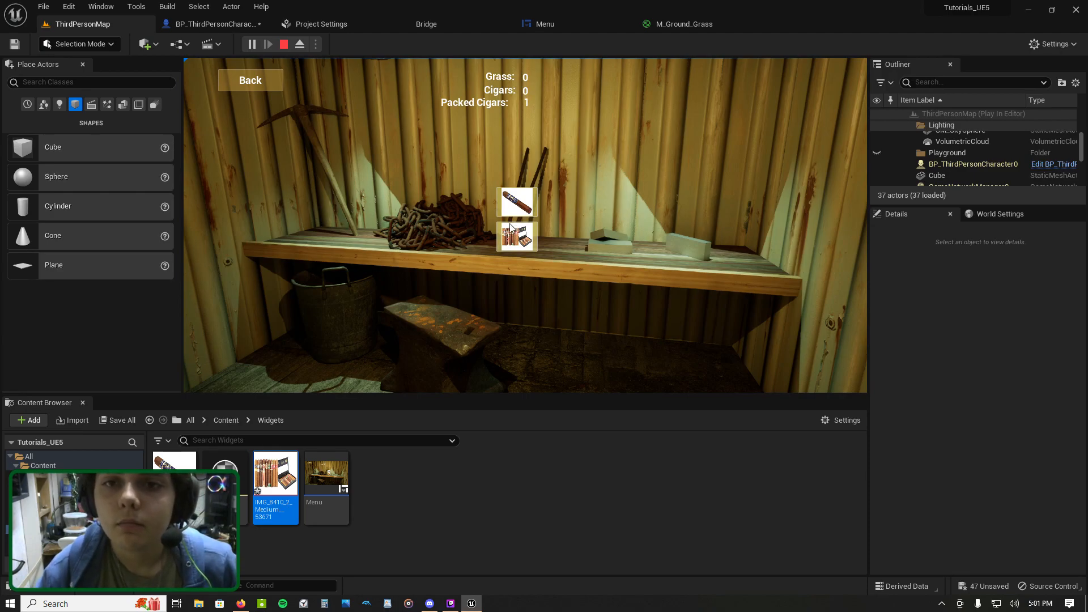
click(516, 203)
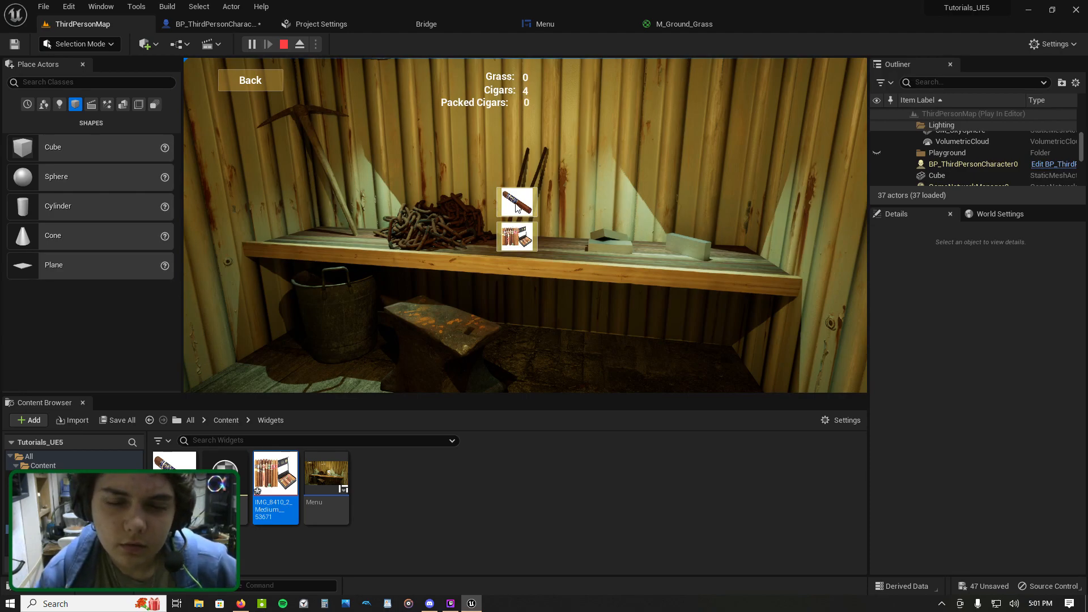
click(511, 237)
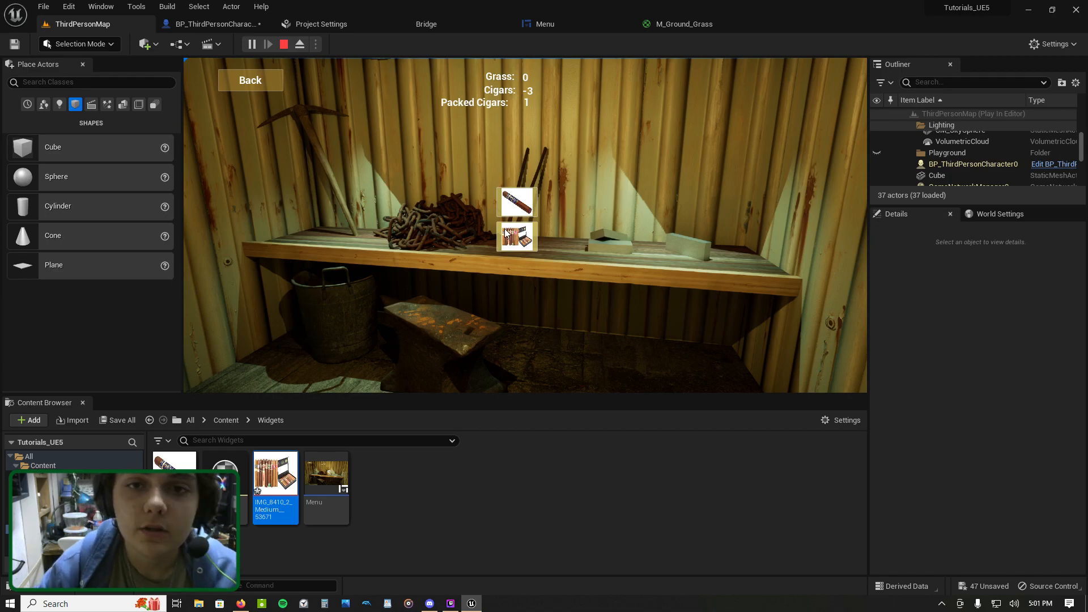
key(Escape)
Step: Run another play test, packing the four cigars once and unpacking them, and end the session
click(250, 44)
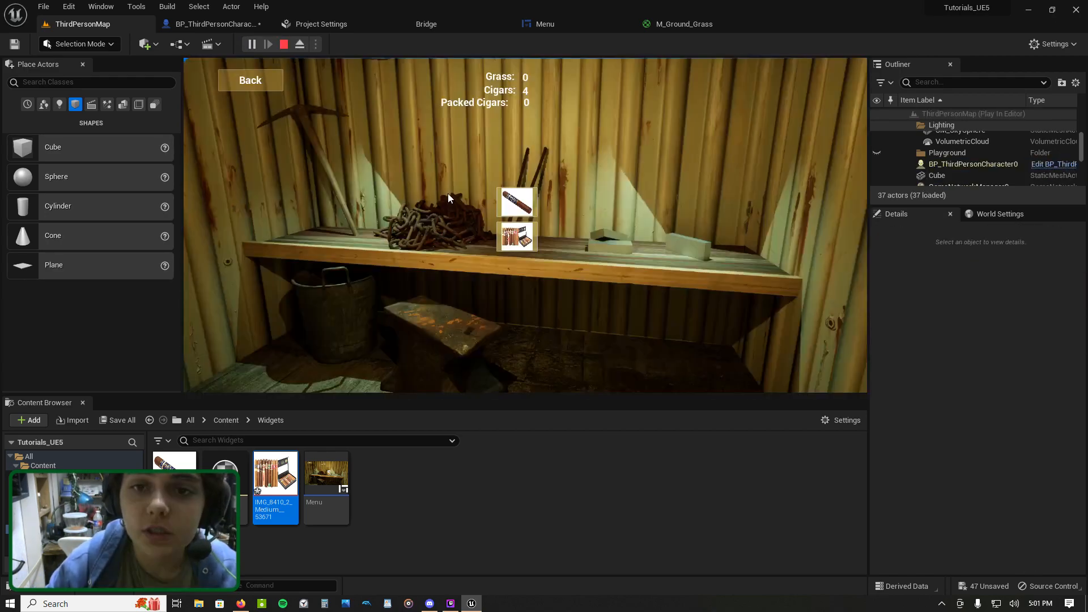
click(530, 241)
click(526, 210)
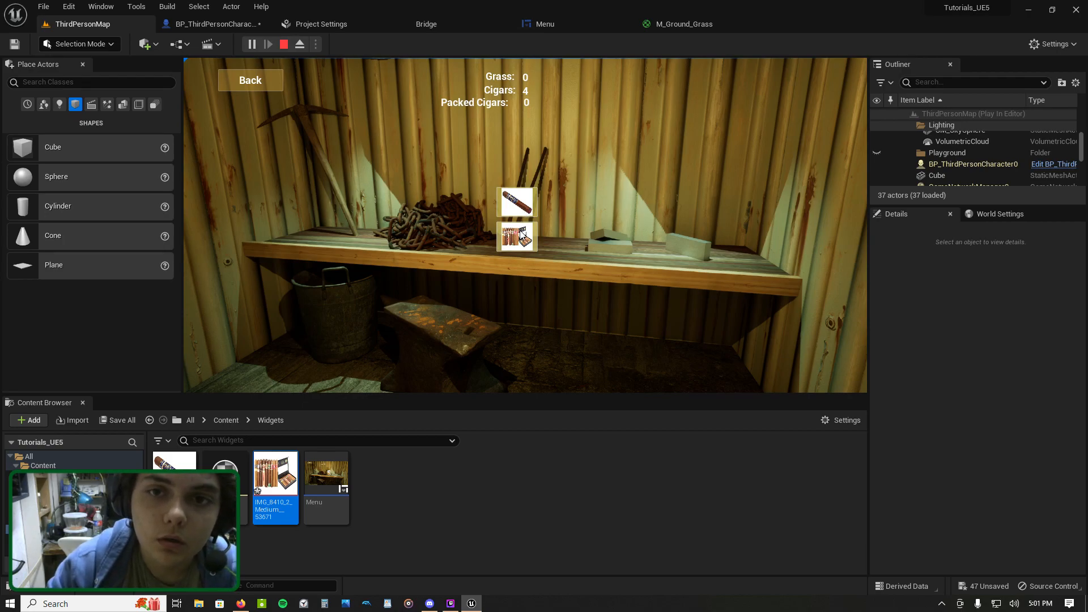
click(256, 82)
key(Escape)
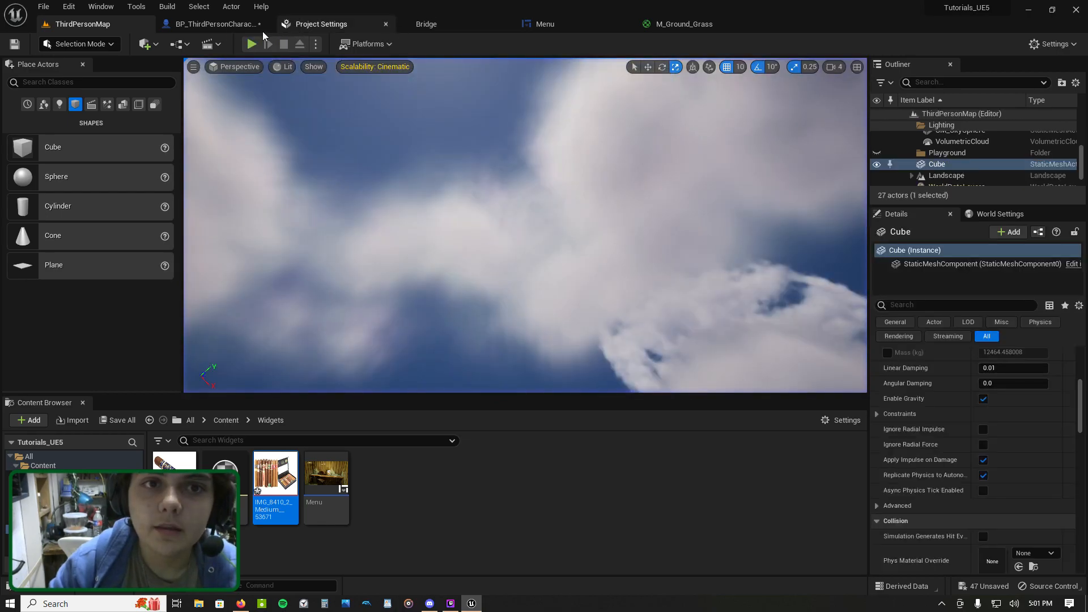
Step: Return to the Menu event graph and compare how the unpacking and packing chains update Cigar and Pack Cigars
click(249, 23)
click(439, 23)
click(533, 27)
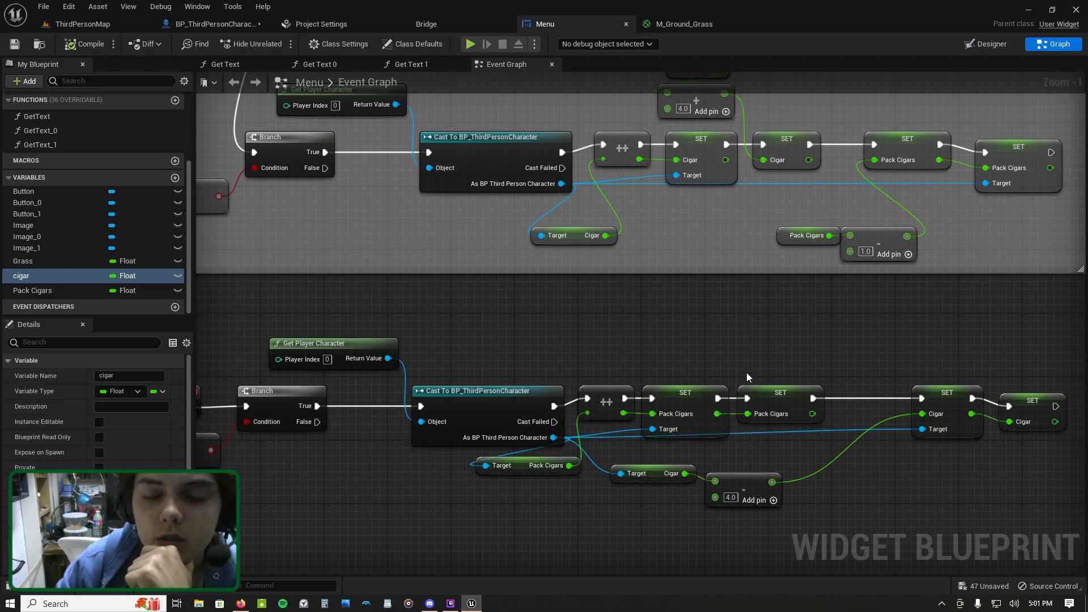
right_drag(750, 347, 611, 306)
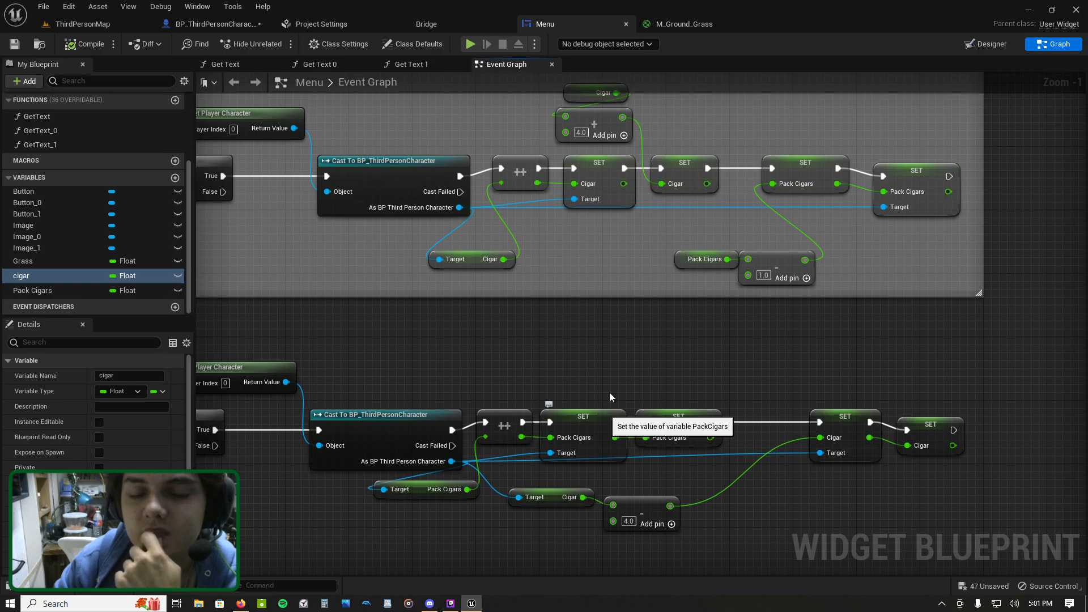
right_drag(634, 314, 634, 335)
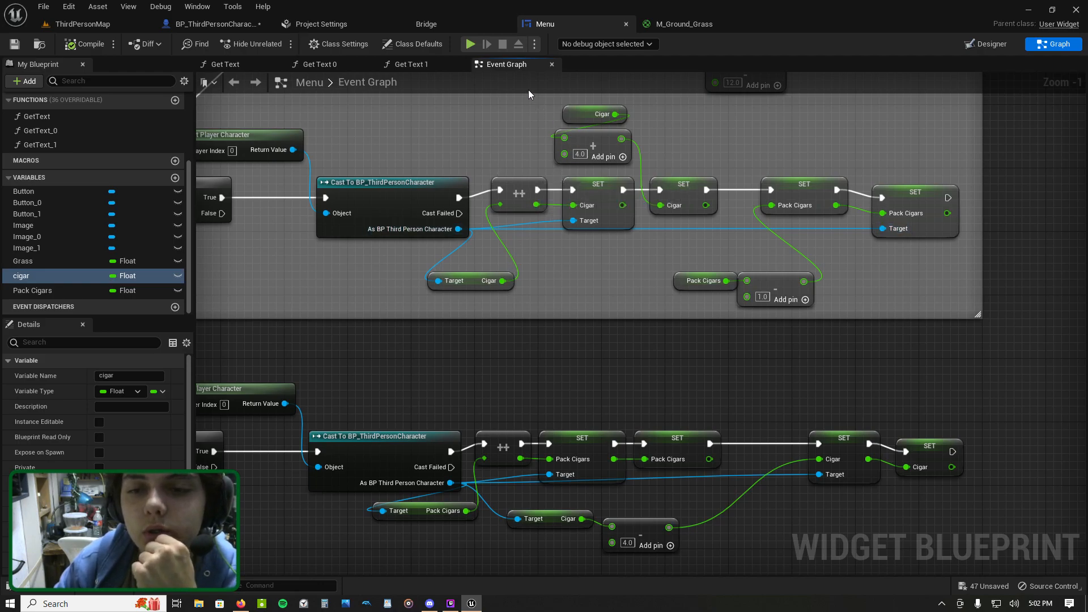
right_drag(600, 130, 829, 208)
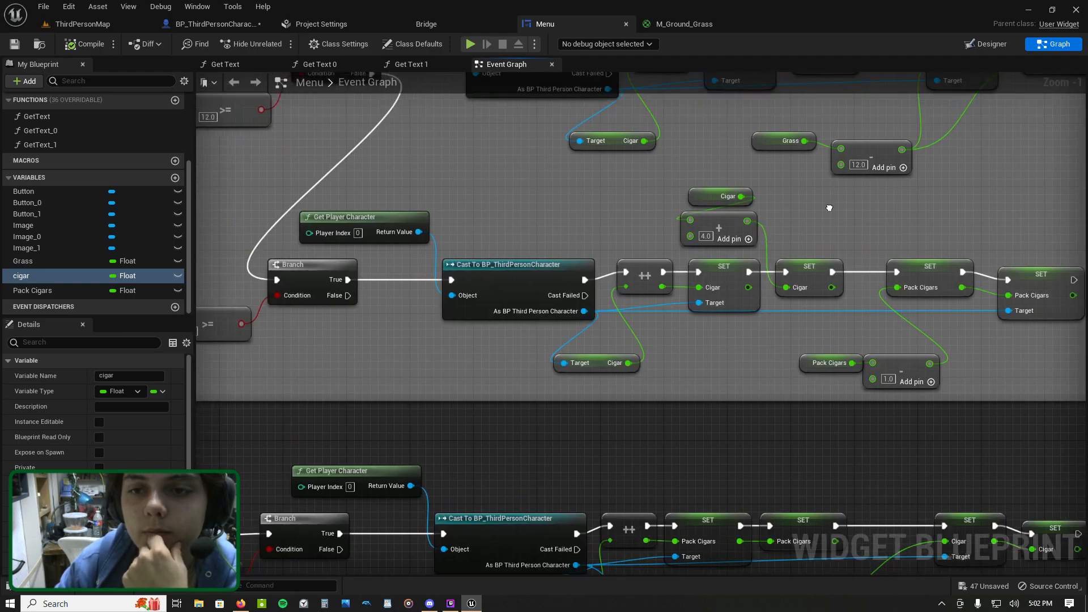
Step: In the unpacking chain, feed Cigar + 4.0 into the character's SET Cigar, delete the increment and its Cigar getter, and reconnect the cast to SET
drag(715, 236, 687, 245)
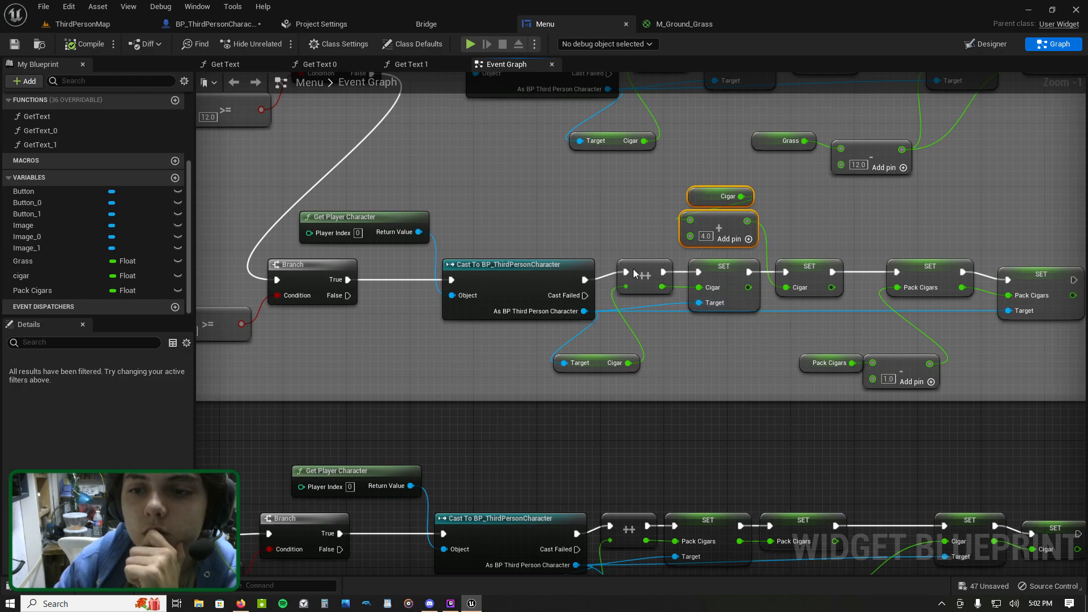
drag(725, 221, 621, 221)
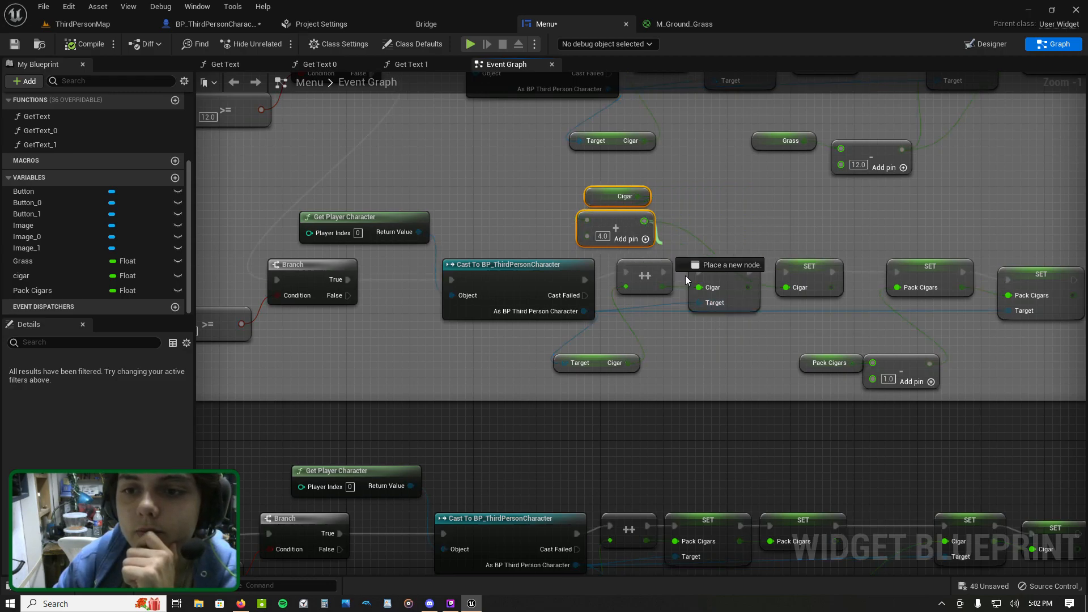
click(653, 279)
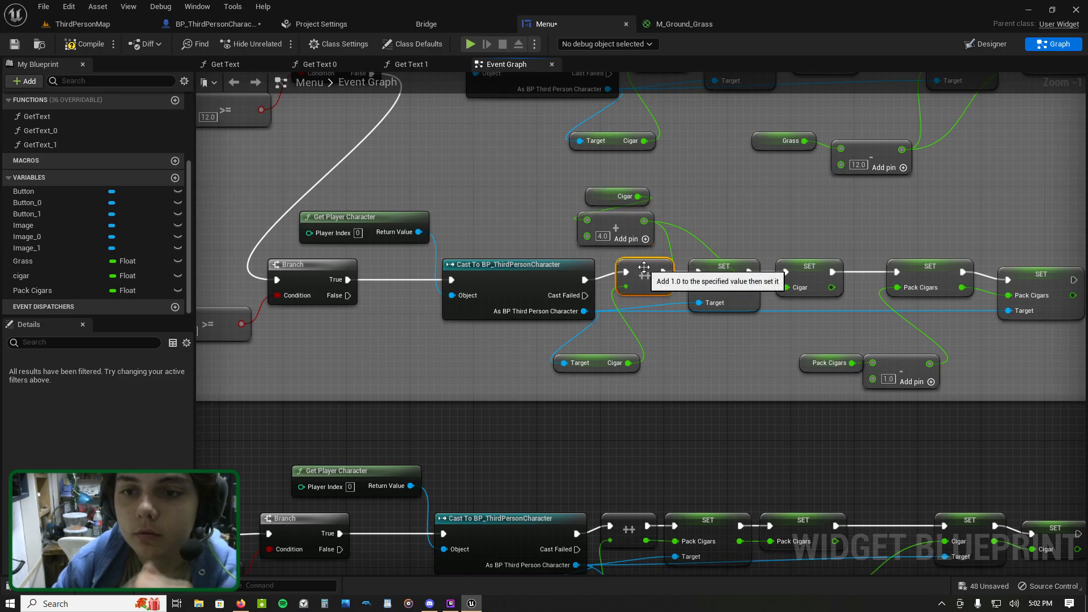
key(Delete)
drag(585, 279, 699, 272)
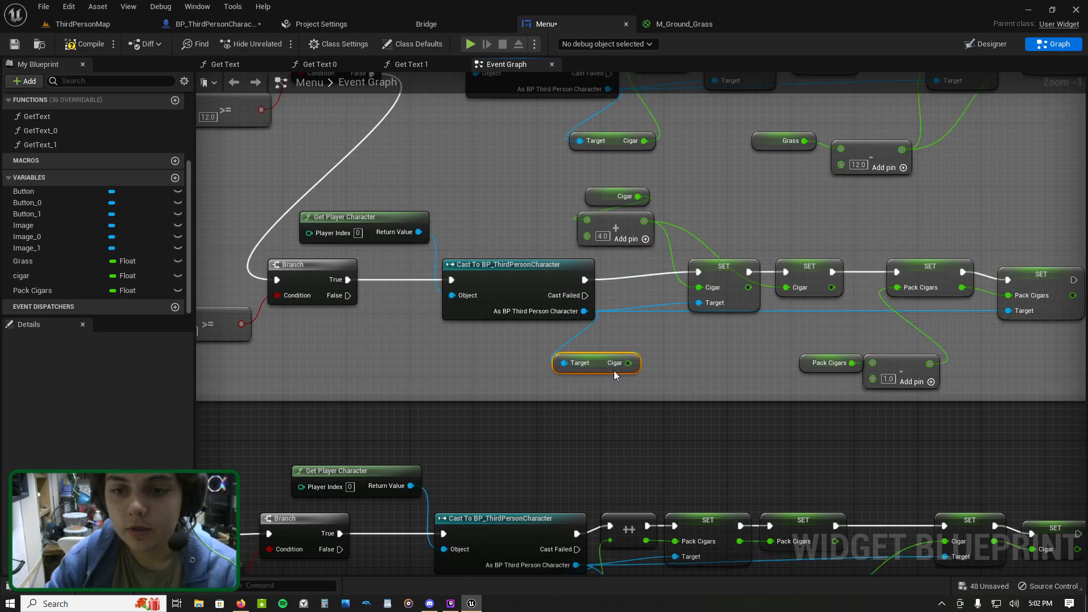
key(Delete)
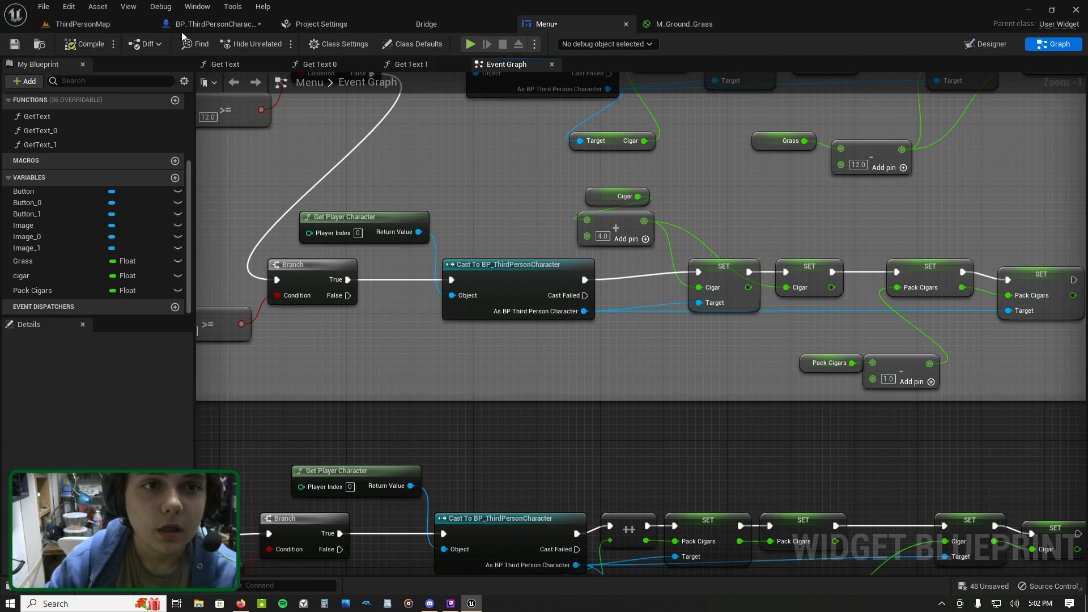
Step: Play ThirdPersonMap and retest packing and unpacking the cigars with the rewired Menu graph, and leave the crafting menu
click(189, 25)
click(119, 26)
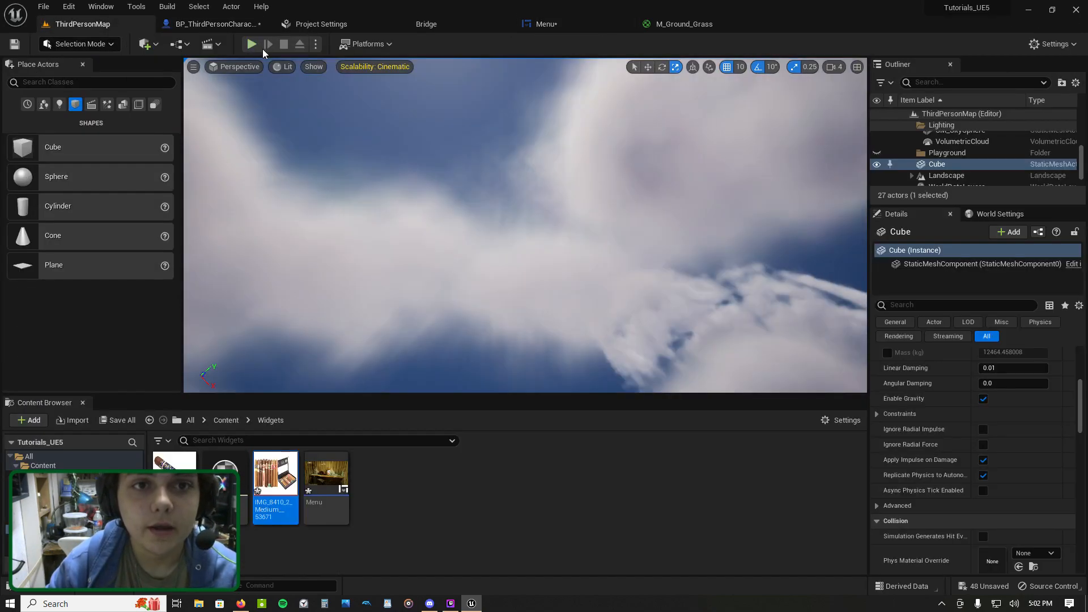
click(254, 44)
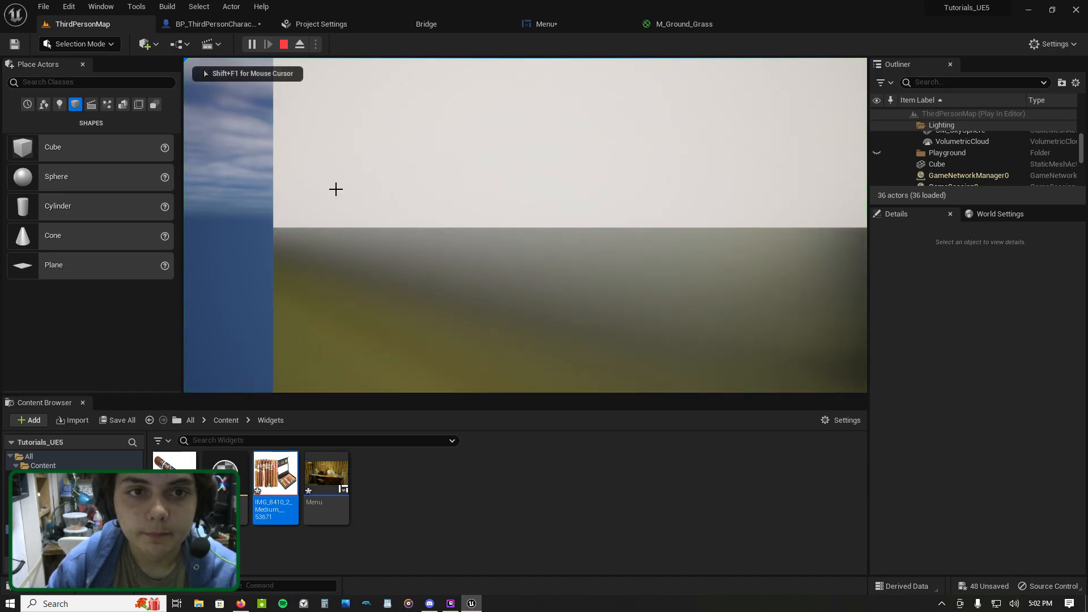
key(Escape)
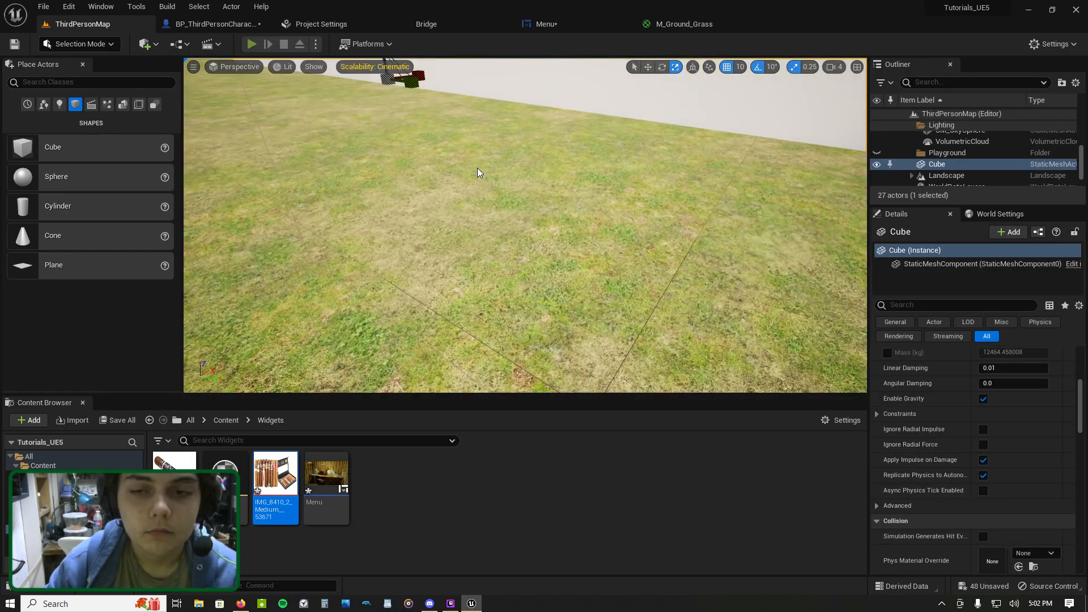
key(alt+p)
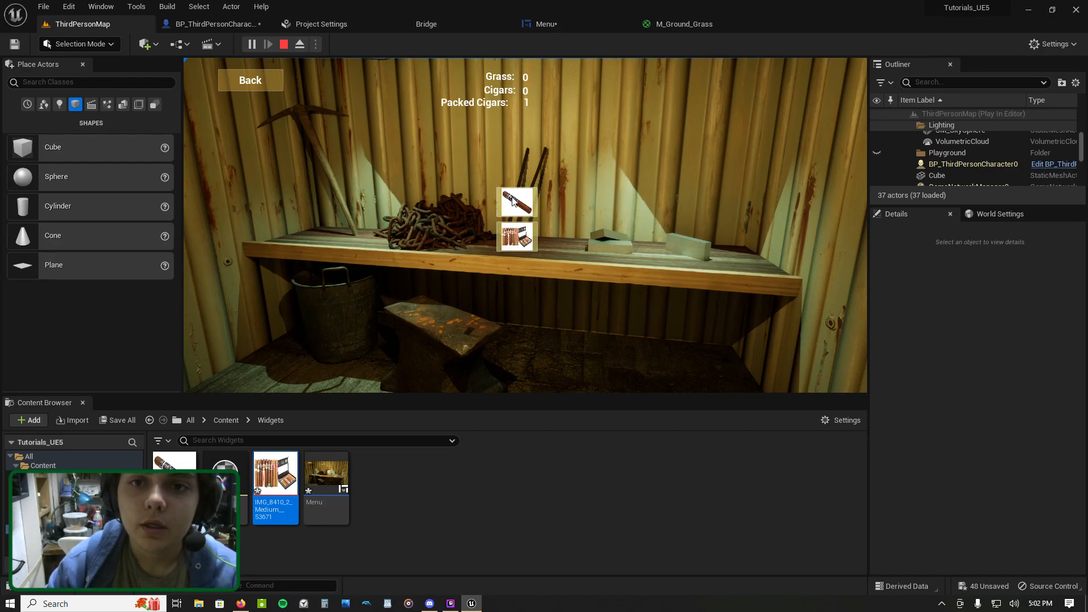
click(520, 230)
click(521, 206)
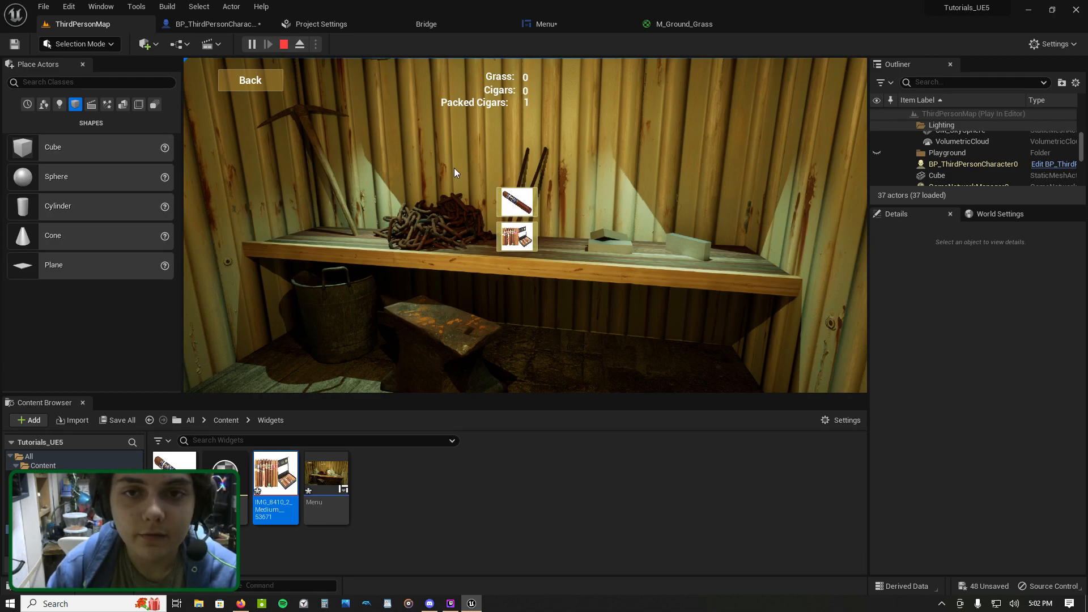
click(250, 80)
Step: Run across the field gathering grass at several spots, and end the play session
key(w)
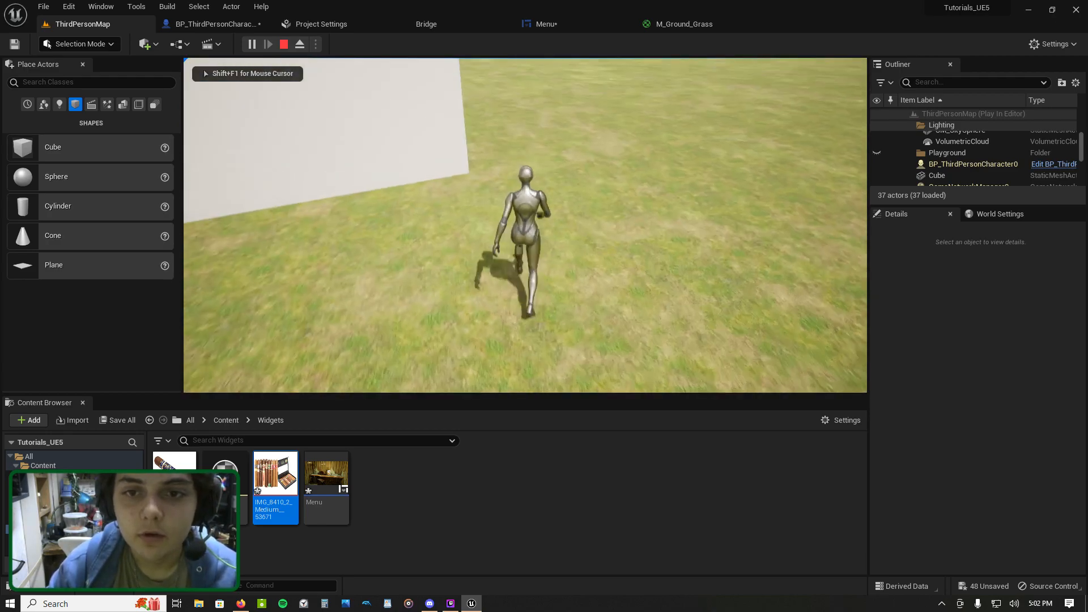
key(e)
key(e)
key(e)
key(e)
key(e)
key(e)
key(e)
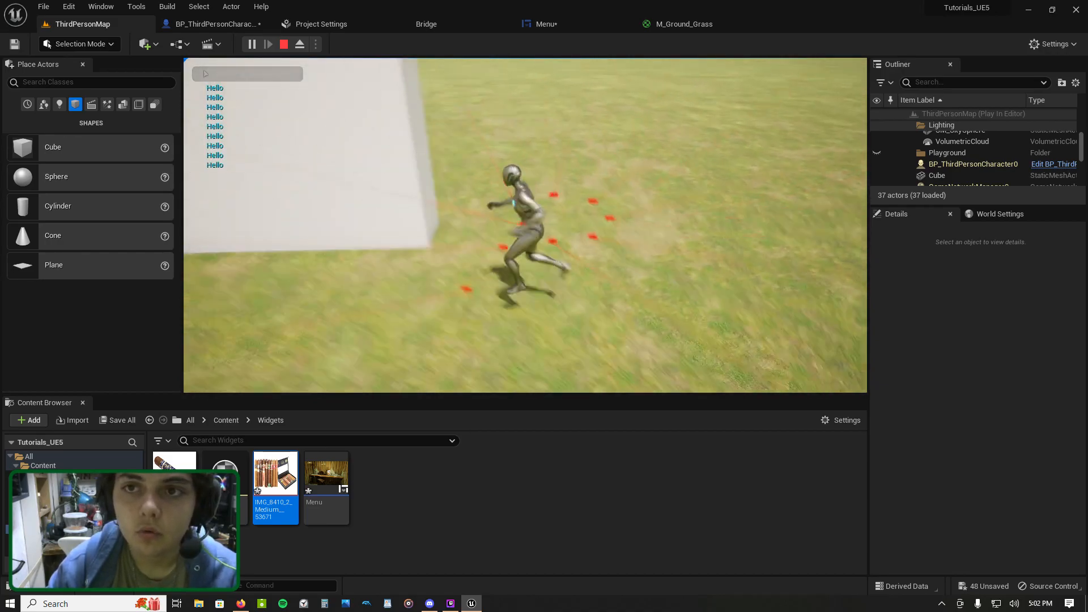
key(Escape)
key(s)
right_drag(420, 93, 352, 67)
key(a)
mouse_move(531, 155)
right_down()
mouse_move(519, 155)
mouse_move(532, 155)
right_up()
key(s)
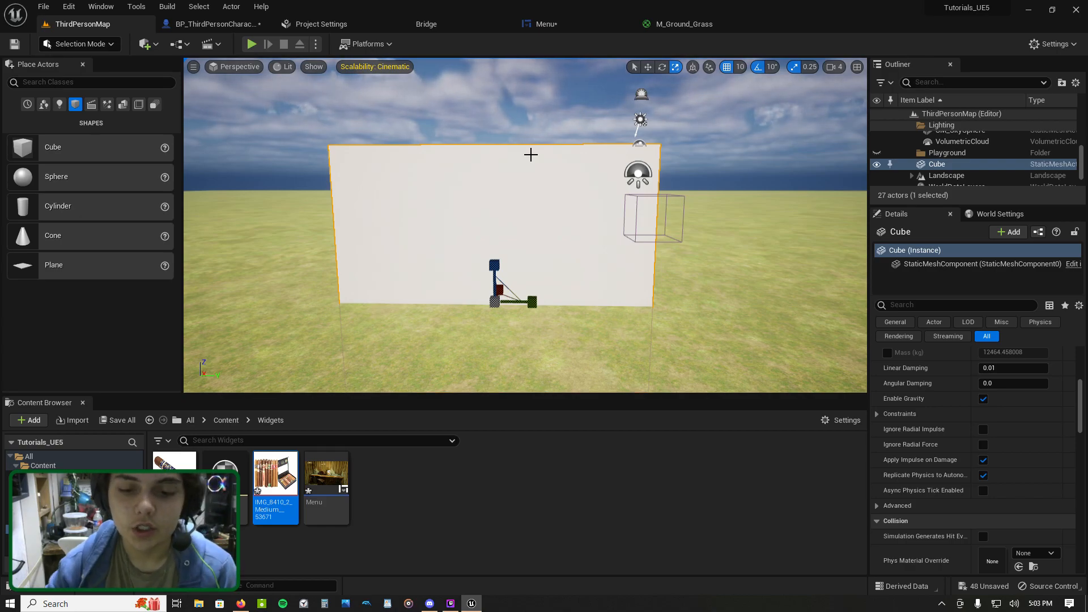
Step: Switch to the Twitch Studio window
click(450, 604)
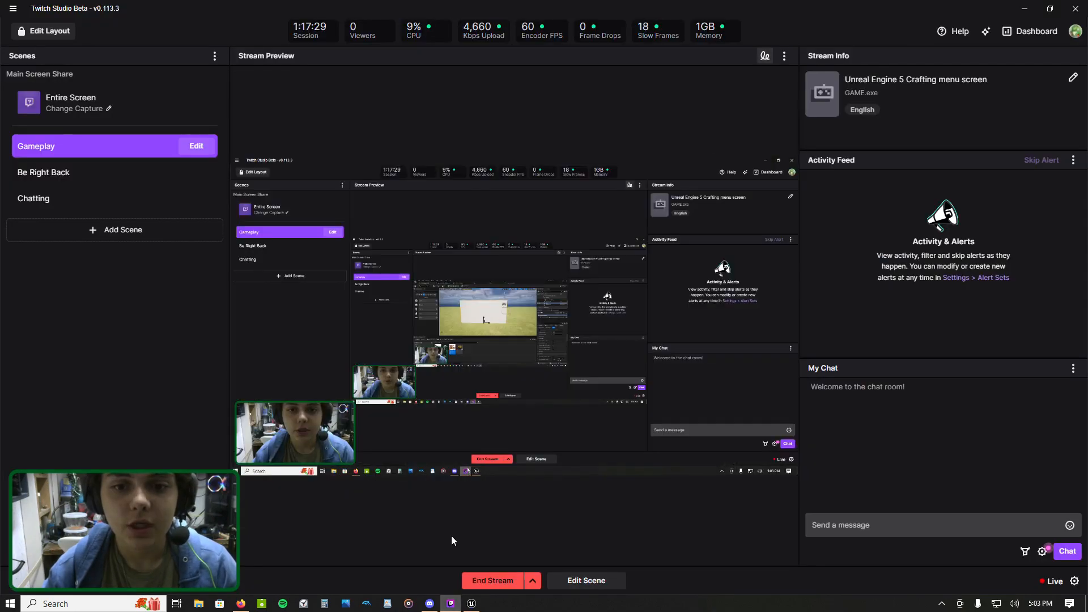